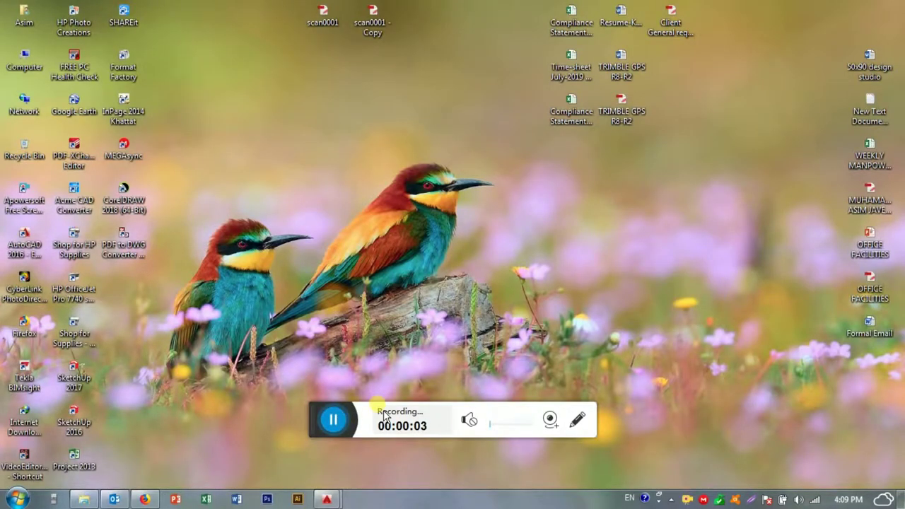
- Restore the 15.BATH SECTIONAL ELEVATION drawing in AutoCAD, then launch Microsoft Word
click(295, 449)
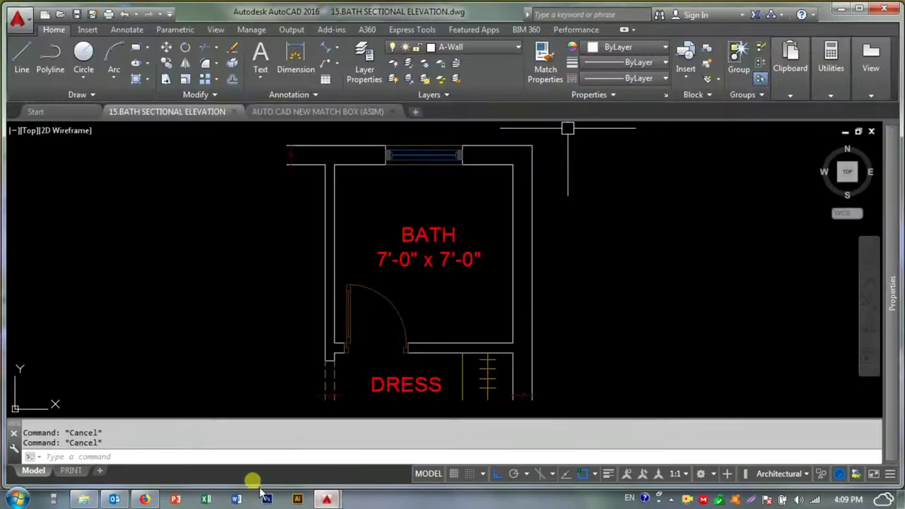
click(235, 499)
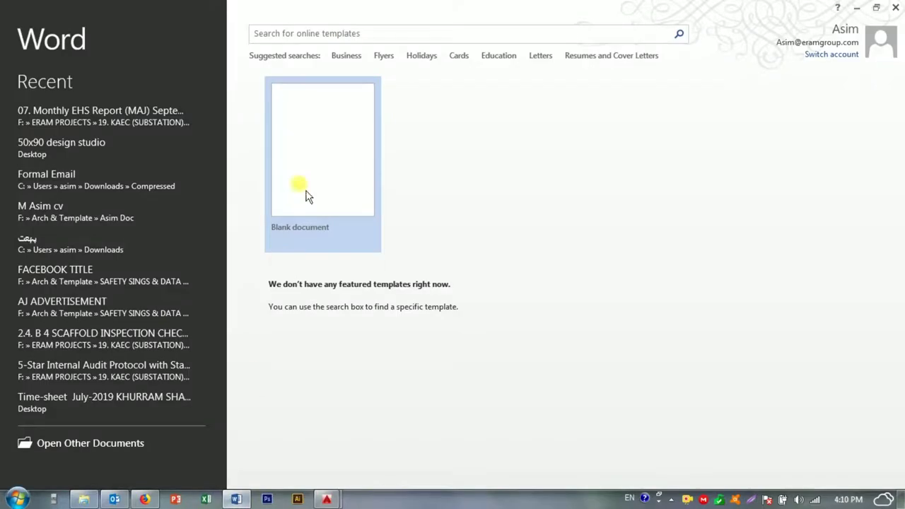
- In a blank 36-point document, type 'Today I wanna show you how to make a toilet details design'
click(311, 145)
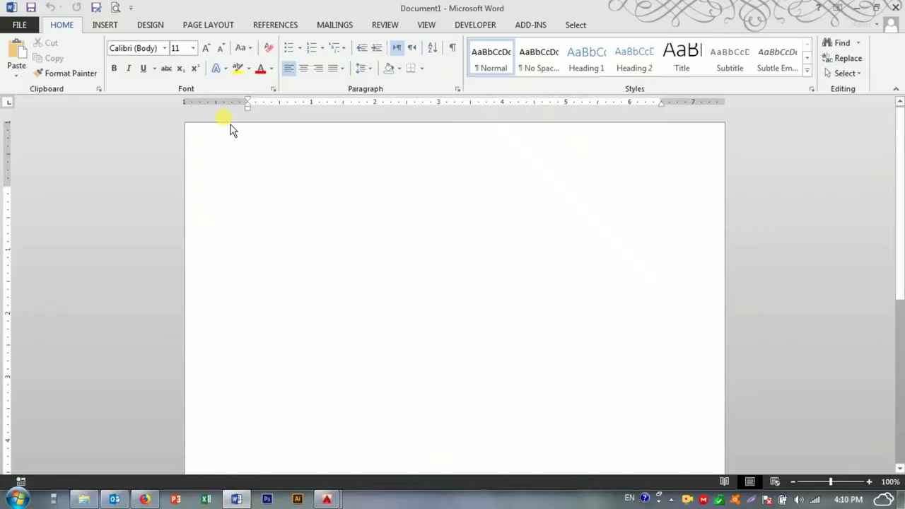
click(193, 48)
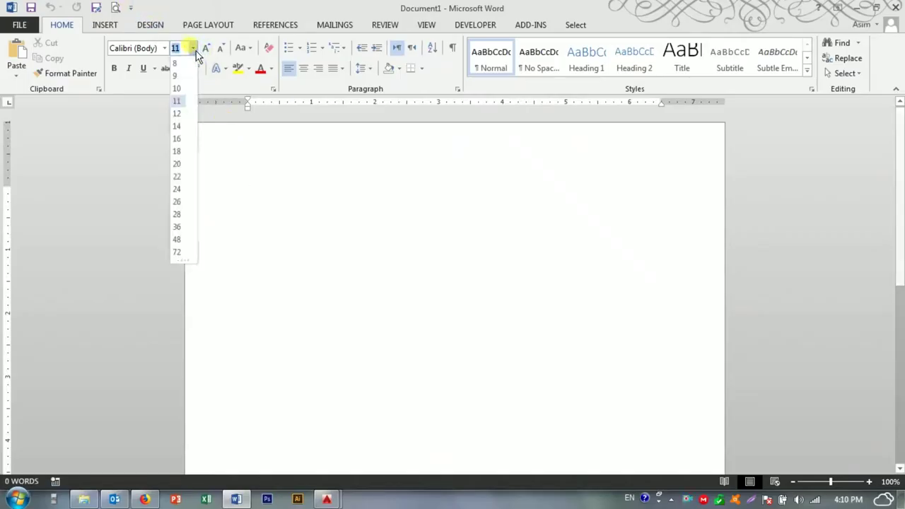
click(177, 226)
text(hoe)
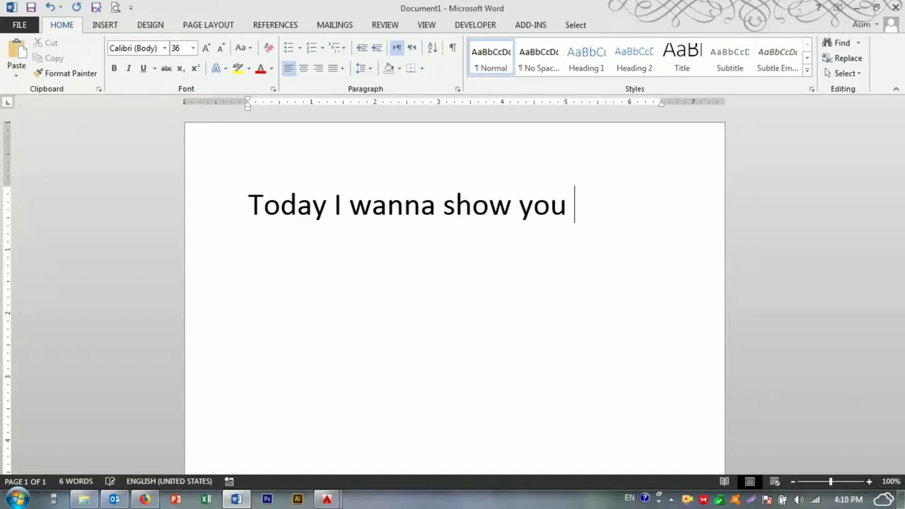
key(BackSpace)
text(how to make a de)
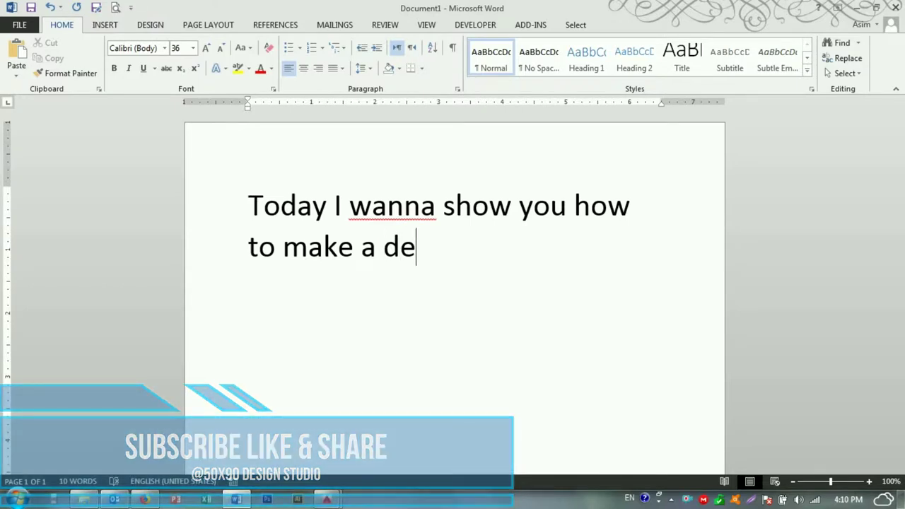
text(tails design)
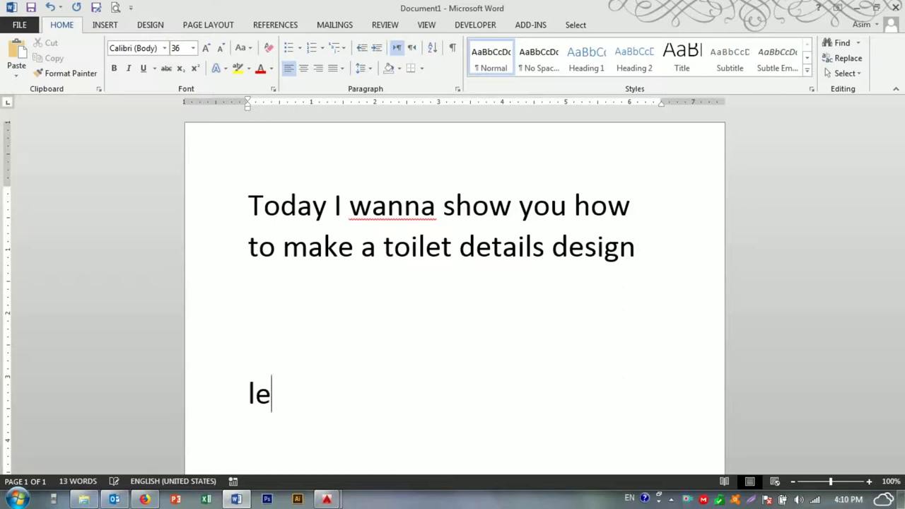
key(Return)
key(Return)
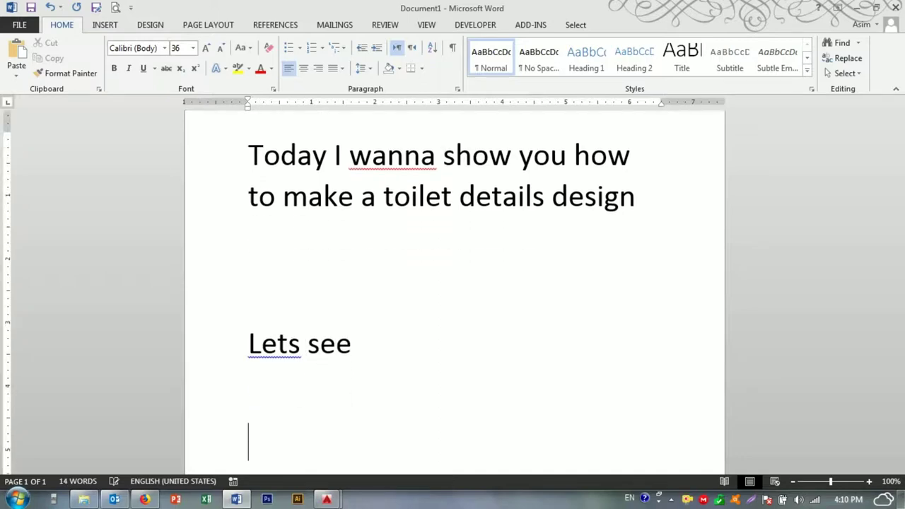
key(Return)
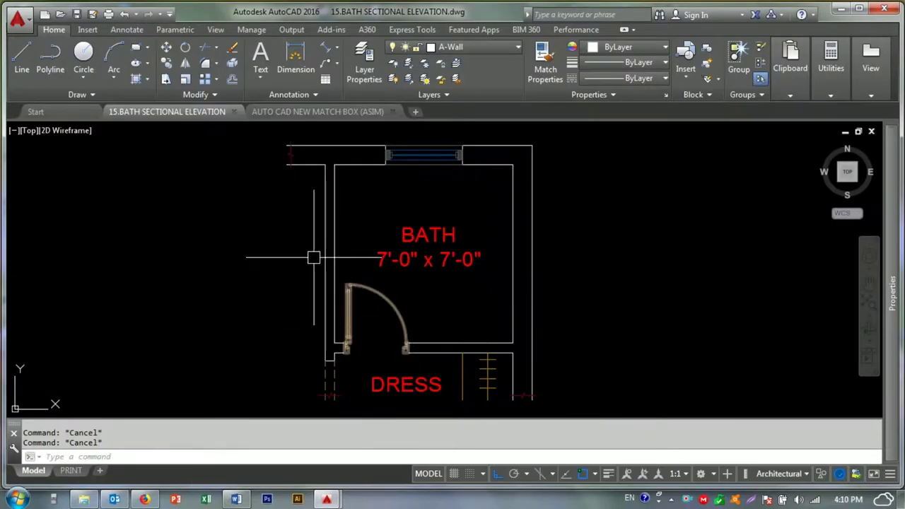
- Save the bath drawing and zoom in on the top wall and window
key(ctrl+s)
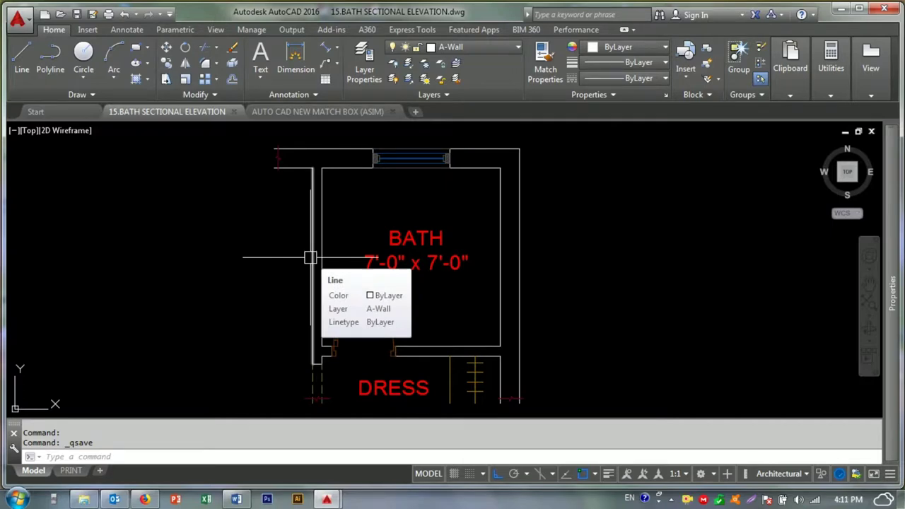
key(Escape)
key(Escape)
middle_drag(434, 338, 368, 336)
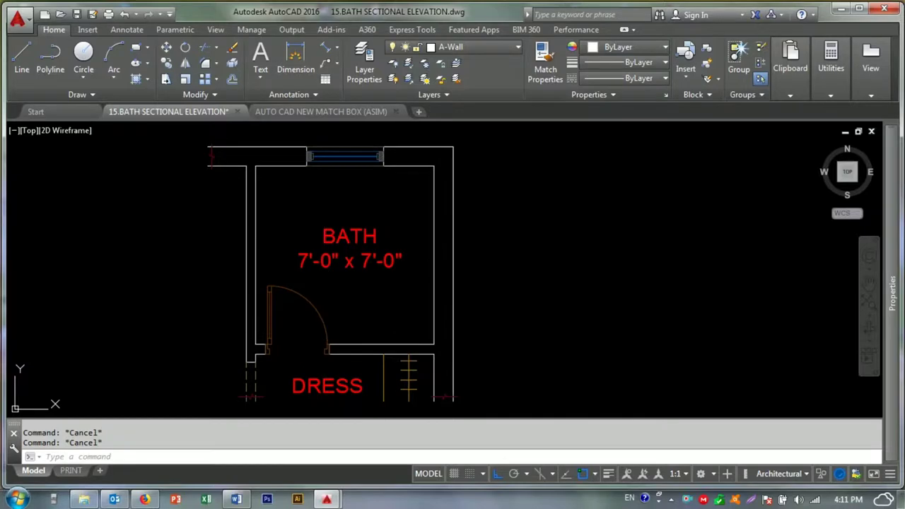
scroll(217, 142, up, 3)
middle_drag(321, 184, 241, 244)
click(309, 196)
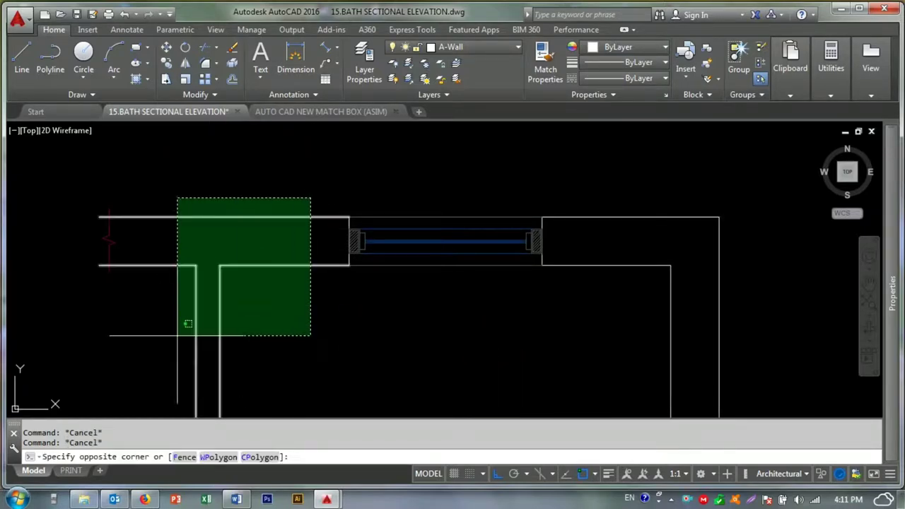
click(178, 337)
click(354, 162)
key(Escape)
scroll(254, 311, down, 4)
scroll(249, 315, up, 4)
- Offset the top and right wall lines 0.5" inward as plaster lines
text(o)
key(Return)
text(.5)
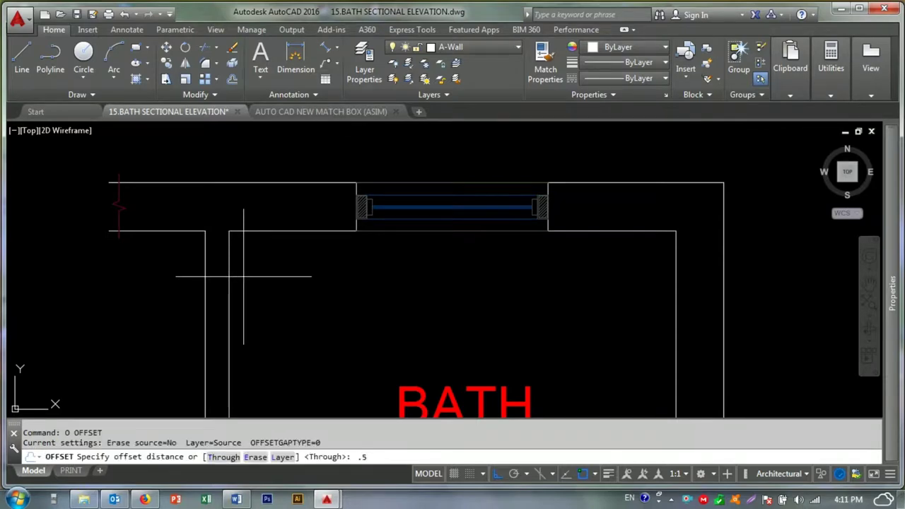
key(Return)
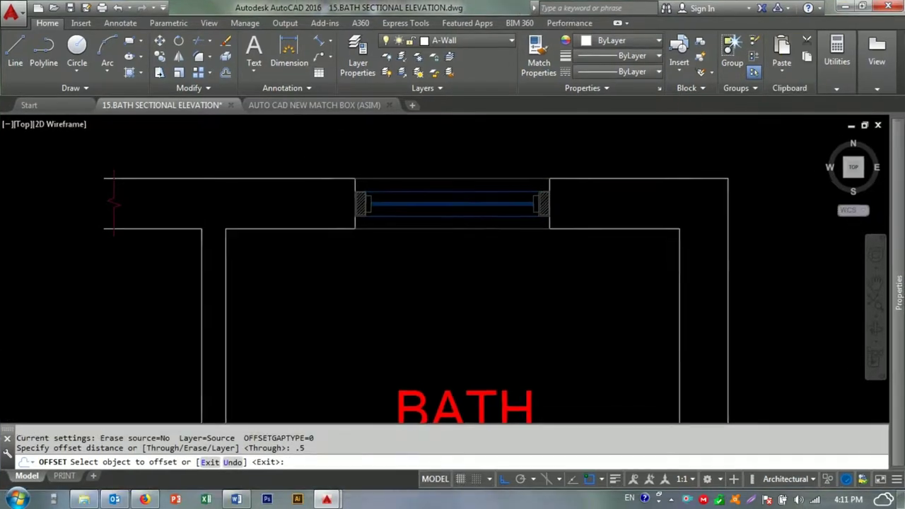
key(Escape)
key(Escape)
key(Return)
key(Return)
scroll(259, 182, up, 4)
click(258, 183)
click(245, 228)
scroll(509, 223, up, 3)
click(478, 212)
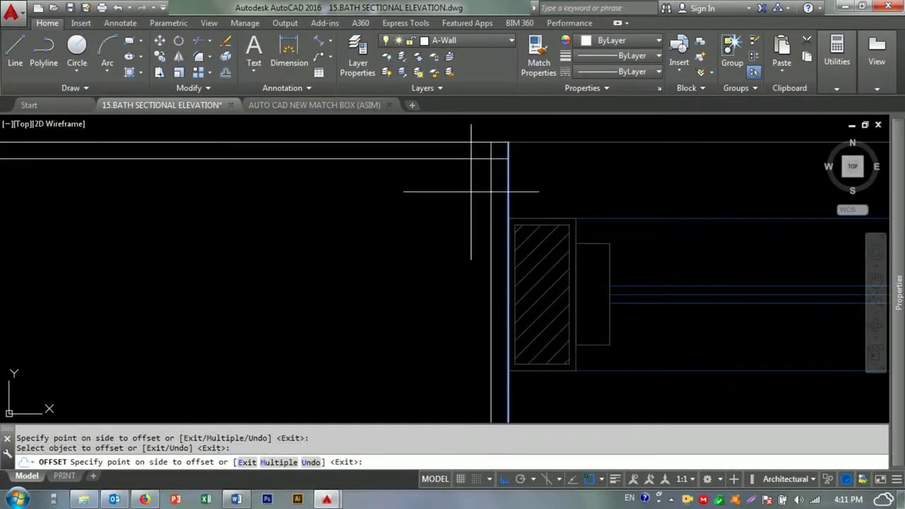
scroll(466, 212, down, 3)
click(438, 217)
- Offset three more wall lines 0.5" to the inside of the walls
middle_drag(193, 242, 445, 270)
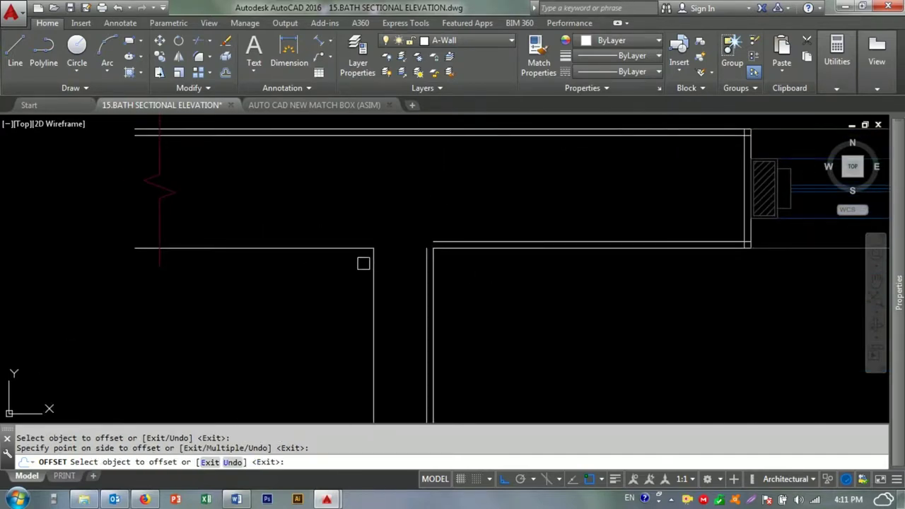
scroll(365, 247, up, 3)
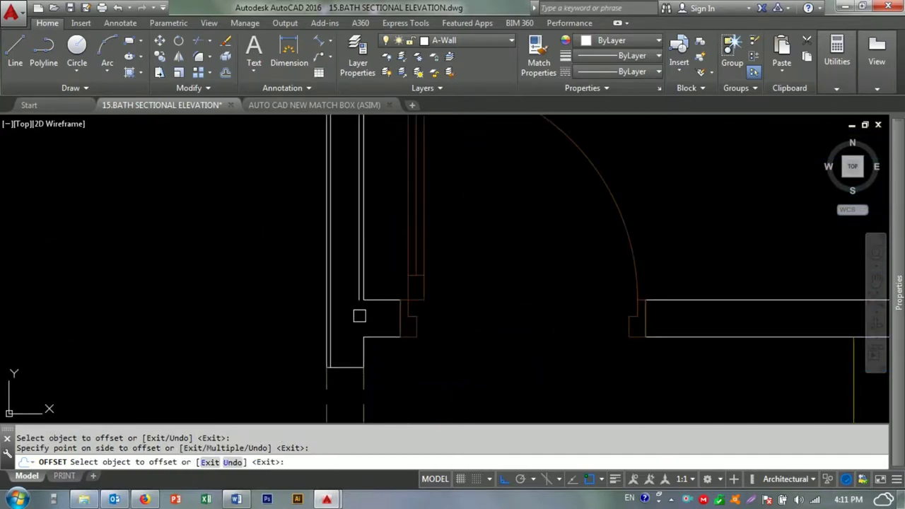
click(389, 285)
click(396, 254)
click(349, 356)
click(339, 333)
click(431, 187)
click(418, 222)
key(Escape)
key(Escape)
- Fillet the lower, top, middle and bottom corners to join the plaster lines
text(f)
key(Return)
click(425, 283)
click(436, 240)
key(Return)
click(420, 210)
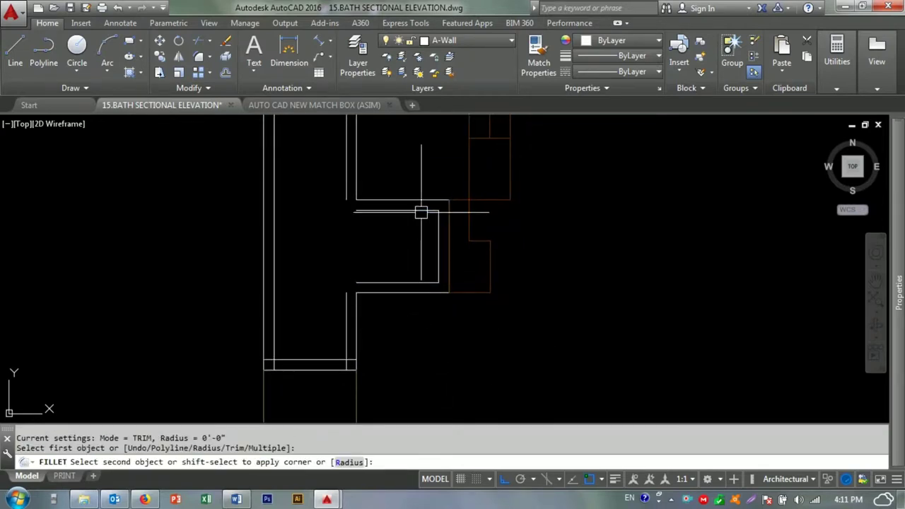
click(342, 188)
key(Return)
click(345, 295)
click(362, 283)
key(Return)
click(288, 358)
- Fillet the top-left wall junction and the bottom-right inner corner
middle_drag(289, 358, 313, 339)
scroll(314, 339, down, 2)
scroll(315, 287, up, 3)
key(Escape)
key(Return)
click(273, 250)
key(Escape)
key(Return)
click(421, 248)
key(Escape)
key(Return)
click(463, 297)
click(474, 272)
key(Return)
click(474, 262)
scroll(355, 214, down, 2)
key(Escape)
key(Escape)
scroll(375, 173, up, 2)
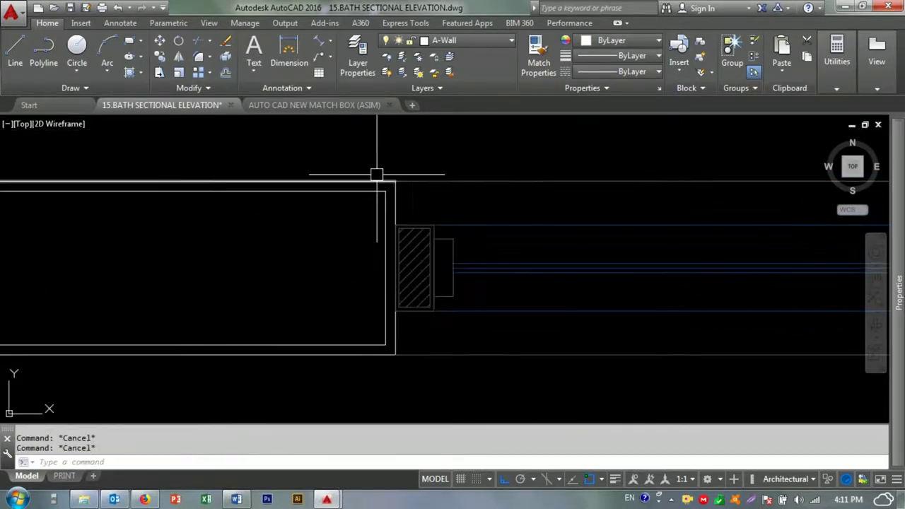
- Move the selected wall-corner lines onto the Plaster layer
click(400, 183)
click(391, 186)
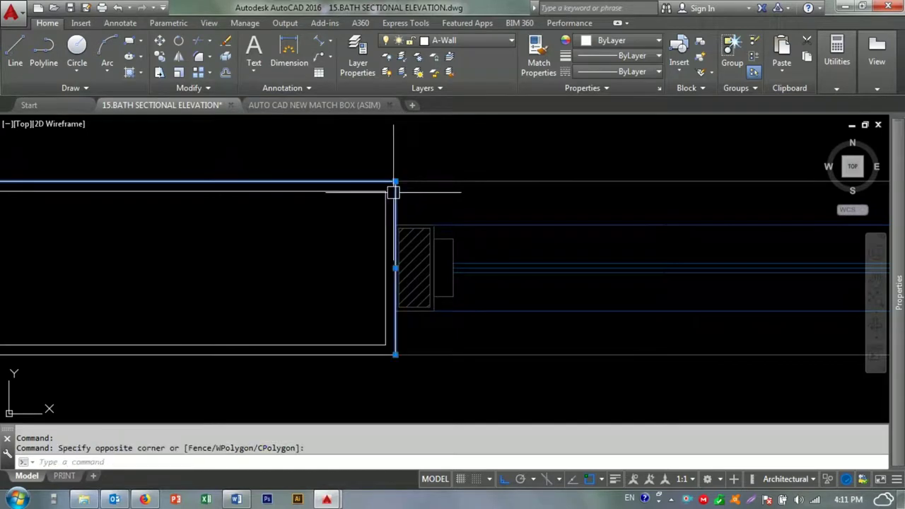
click(441, 46)
click(452, 326)
key(Escape)
key(Escape)
- Use MATCHPROP to copy the plaster line's properties onto the first junction's lines
text(ma)
key(Return)
click(375, 186)
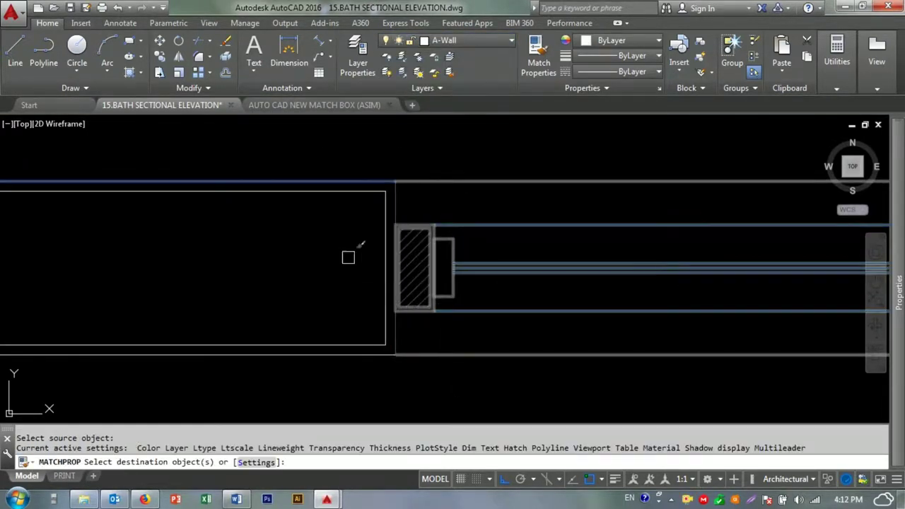
scroll(339, 360, up, 3)
scroll(367, 218, down, 1)
scroll(367, 218, up, 3)
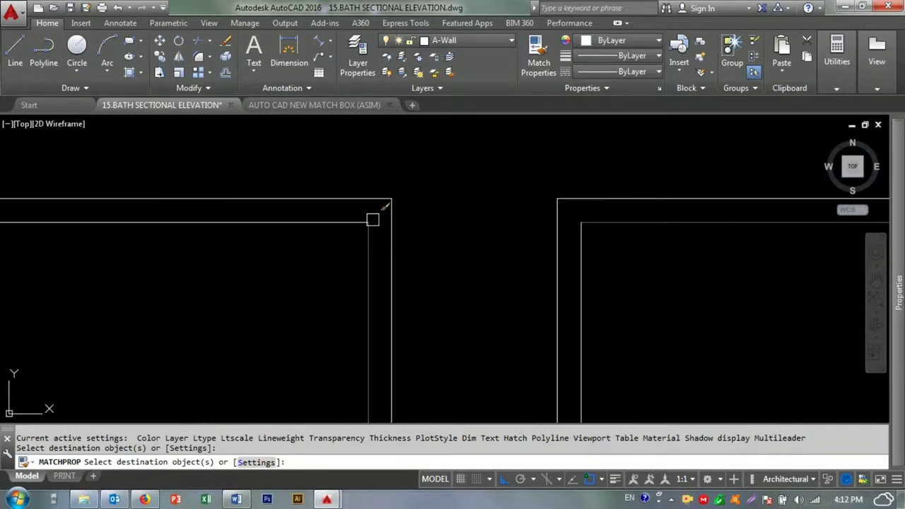
drag(374, 216, 488, 255)
scroll(577, 237, down, 3)
scroll(410, 303, up, 4)
scroll(448, 194, up, 2)
- Apply the same plaster properties to the lines at the other junction
click(445, 184)
click(481, 301)
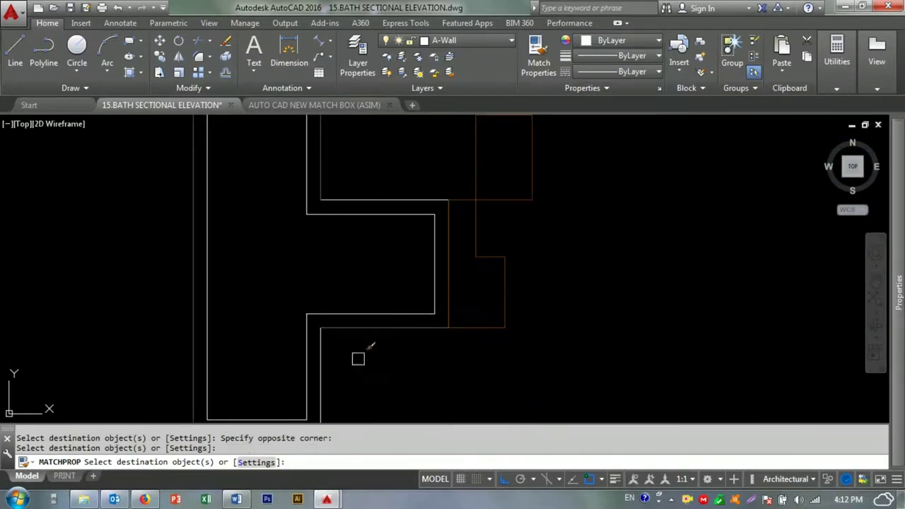
scroll(339, 364, down, 1)
scroll(444, 174, down, 1)
scroll(424, 191, down, 1)
scroll(368, 276, down, 1)
scroll(368, 276, down, 3)
scroll(362, 288, up, 4)
key(Escape)
key(Escape)
- Offset the short wall line by the door to the right at the default ½-inch distance
key(Return)
key(Return)
key(Escape)
key(Escape)
click(368, 280)
text(p)
key(Return)
key(Return)
click(431, 240)
key(Escape)
key(Escape)
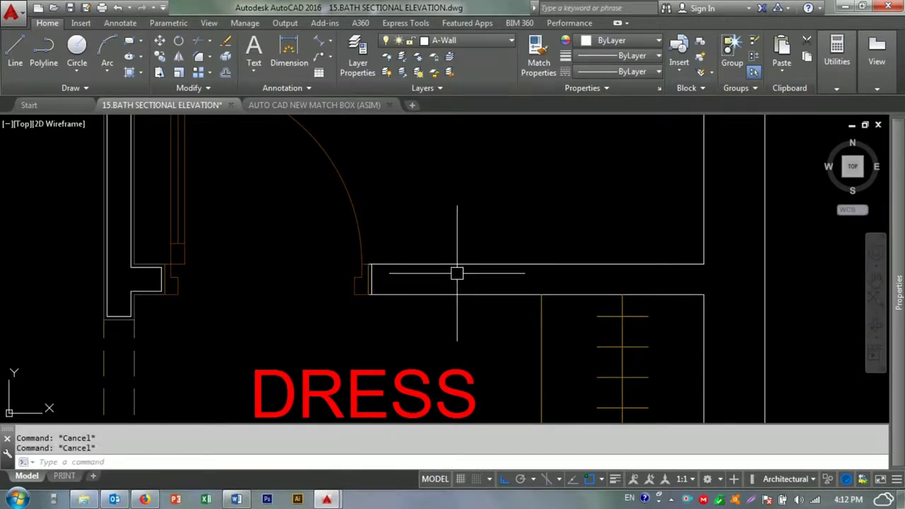
- Offset the wall edges at the default distance to create the inner wall lines
text(o)
key(Return)
key(Return)
scroll(452, 268, up, 3)
click(382, 286)
click(364, 322)
scroll(364, 323, down, 3)
scroll(346, 309, up, 2)
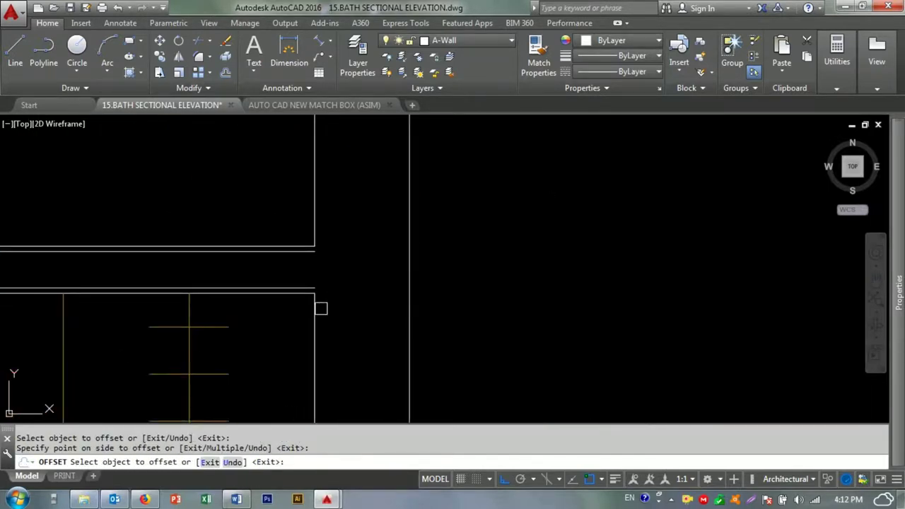
click(321, 224)
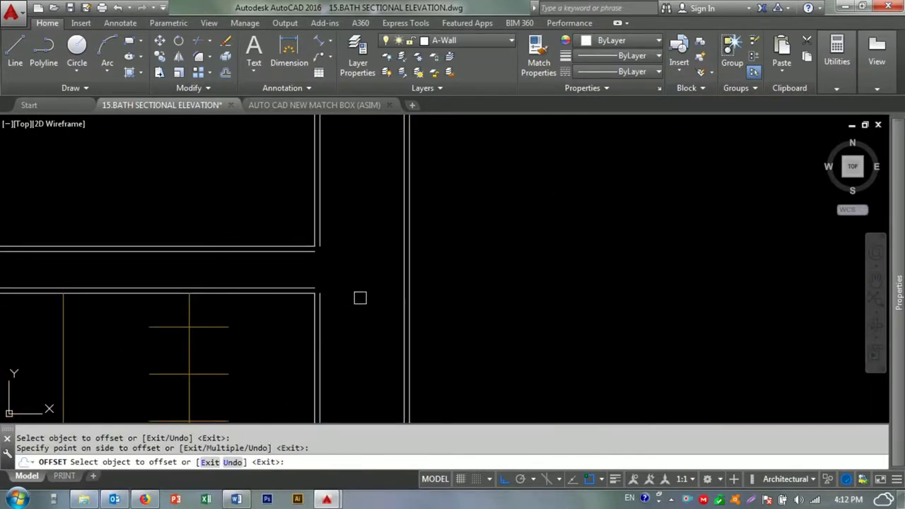
scroll(359, 297, down, 3)
scroll(349, 214, up, 3)
click(353, 180)
click(358, 232)
click(265, 297)
click(321, 304)
key(Escape)
- Fillet the new lines into the bottom-left, top-left and top-right wall corners
key(f)
key(Return)
click(275, 296)
click(275, 308)
key(Return)
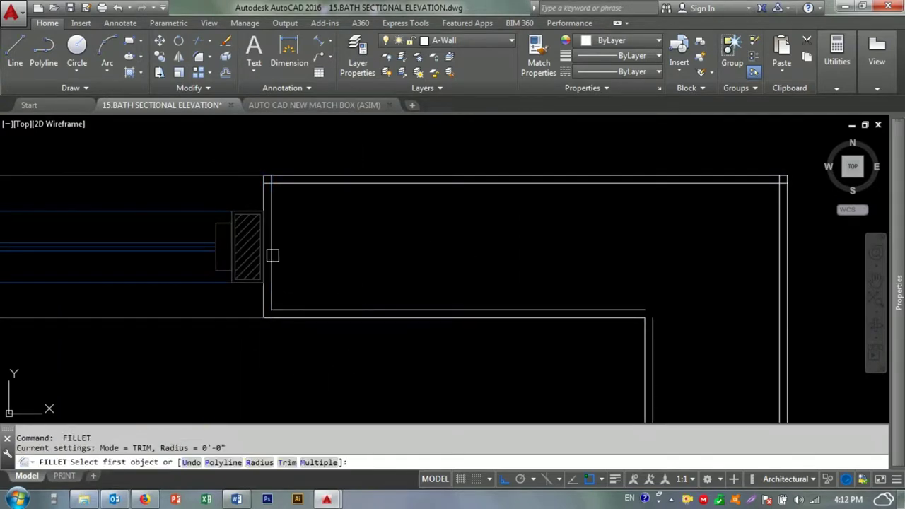
click(285, 183)
click(272, 212)
click(751, 184)
key(Return)
click(652, 353)
middle_drag(638, 309, 527, 348)
- Fillet the remaining bath-plan wall corners, joining the vertical line to top and bottom lines
key(Return)
scroll(528, 348, up, 5)
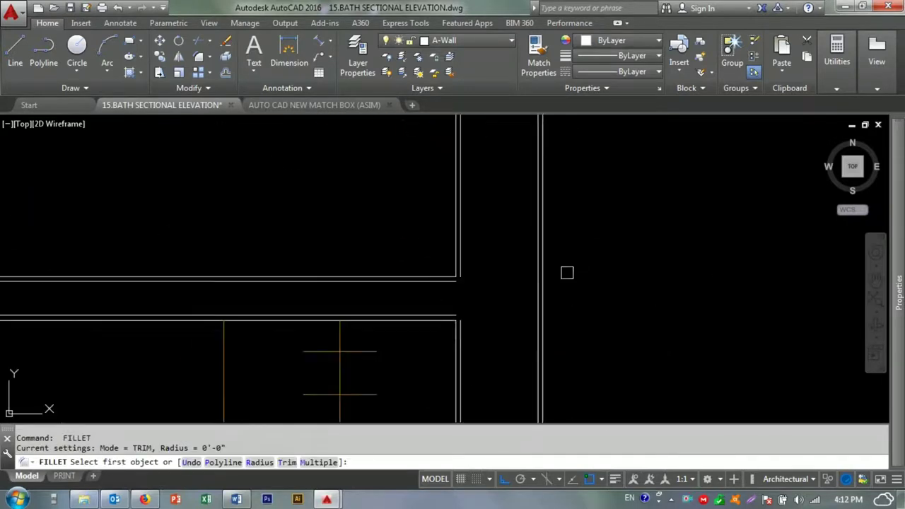
click(435, 333)
click(434, 337)
scroll(480, 313, down, 5)
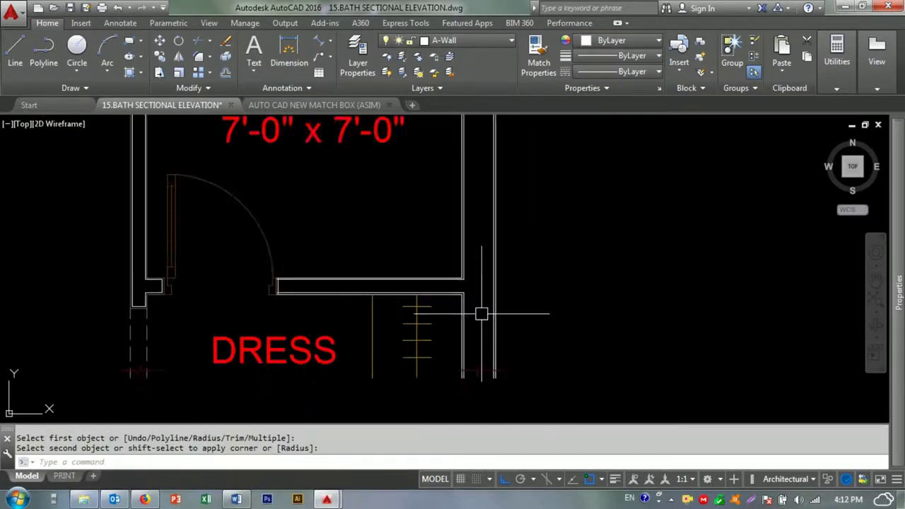
scroll(490, 297, up, 2)
scroll(329, 249, up, 5)
key(Return)
click(303, 215)
click(317, 188)
key(Return)
click(302, 215)
click(339, 270)
- Match the plaster wall properties onto the door-jamb and dress-area corner lines with MA
text(ma)
scroll(341, 268, down, 3)
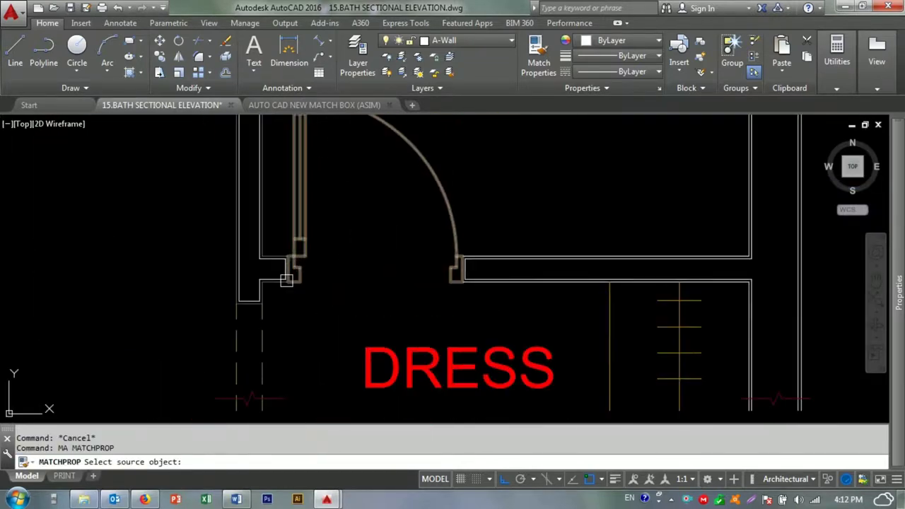
click(274, 285)
scroll(470, 278, up, 4)
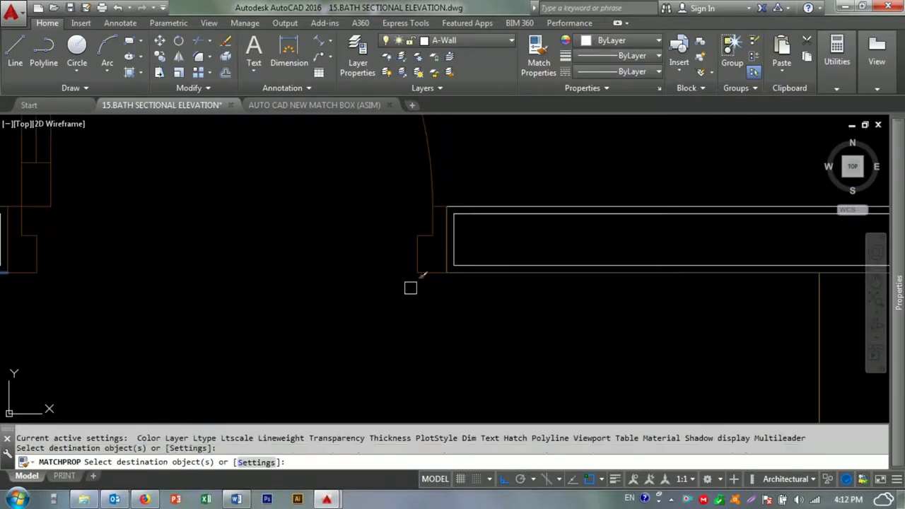
click(392, 299)
click(471, 204)
scroll(470, 204, down, 3)
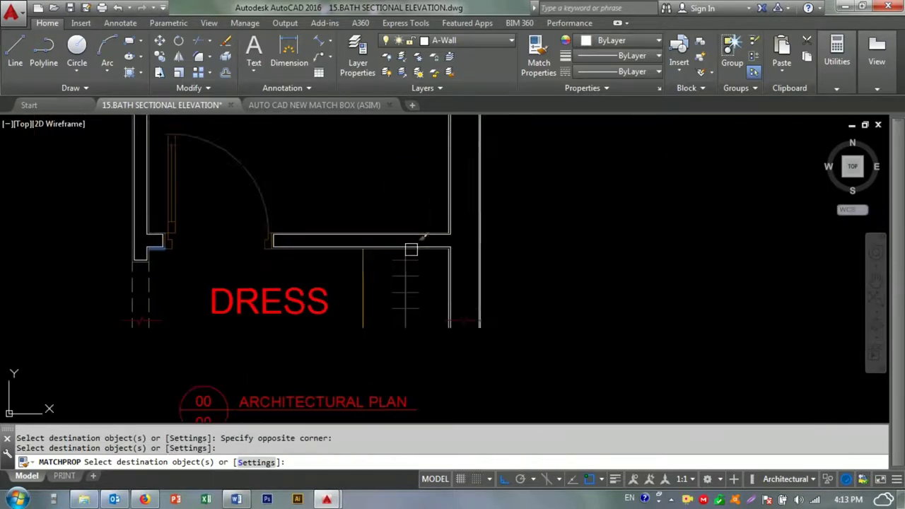
scroll(427, 249, up, 3)
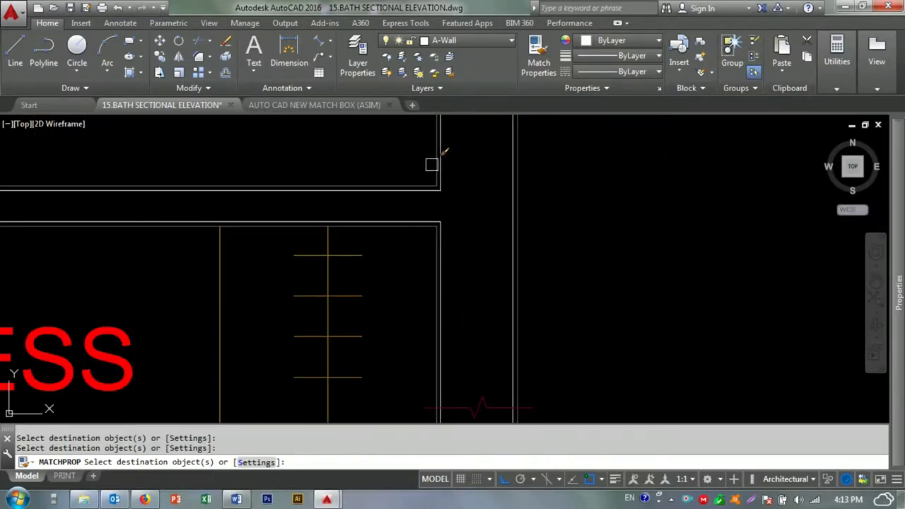
scroll(392, 258, down, 2)
scroll(396, 214, down, 2)
scroll(262, 305, up, 4)
click(157, 298)
scroll(257, 216, down, 2)
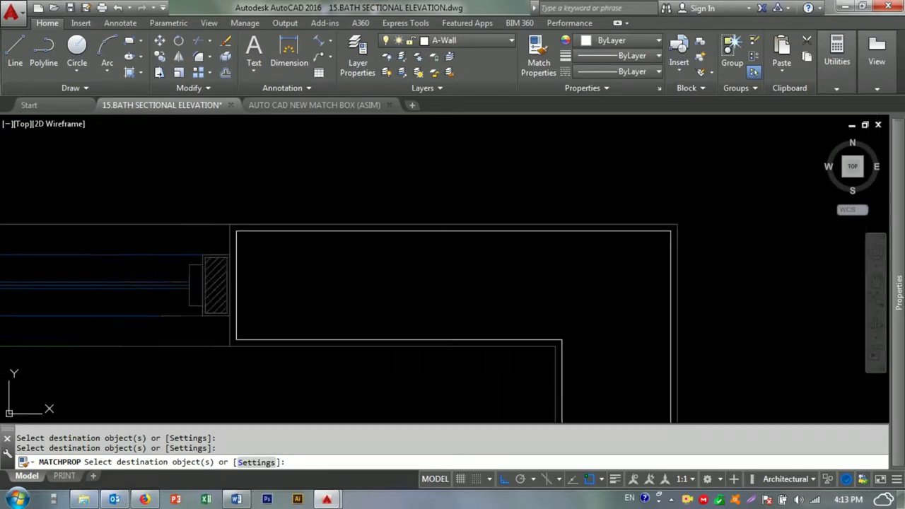
scroll(438, 219, up, 2)
key(Escape)
scroll(502, 254, down, 2)
middle_click(501, 263)
middle_click(501, 262)
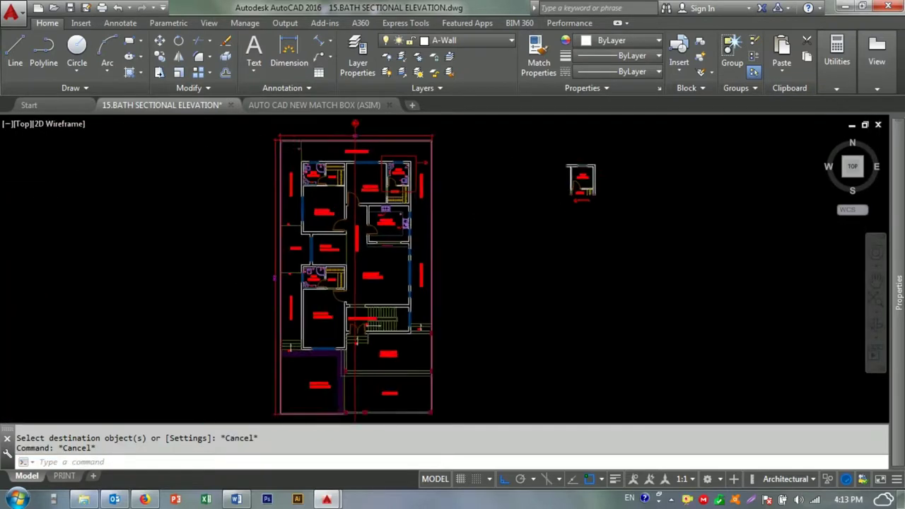
- Save the drawing
scroll(349, 257, up, 5)
scroll(277, 217, up, 1)
middle_drag(277, 217, 284, 232)
key(ctrl+s)
key(BackSpace)
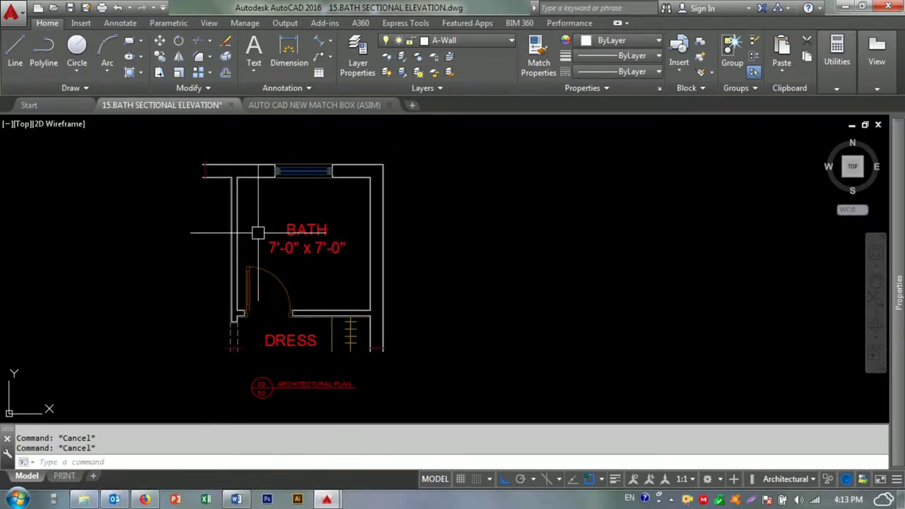
- Copy the whole bath plan with its BATH and DRESS labels to the right of the original
click(439, 126)
click(162, 420)
text(co)
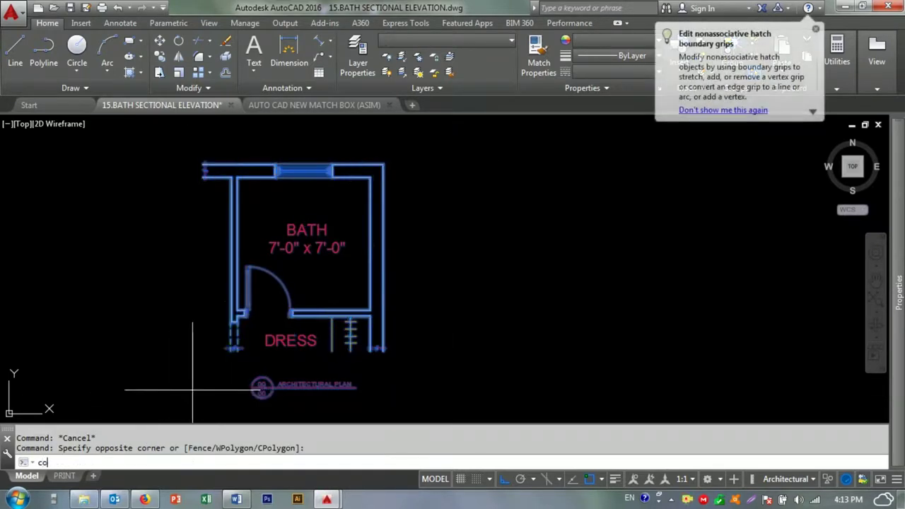
key(Return)
click(187, 167)
click(429, 164)
key(Escape)
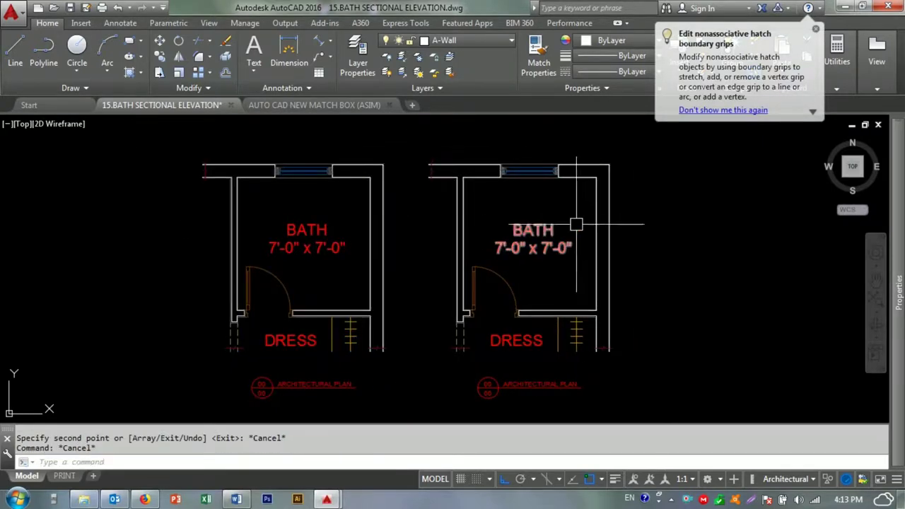
scroll(576, 218, up, 4)
middle_drag(358, 241, 338, 311)
scroll(337, 311, down, 2)
text(h)
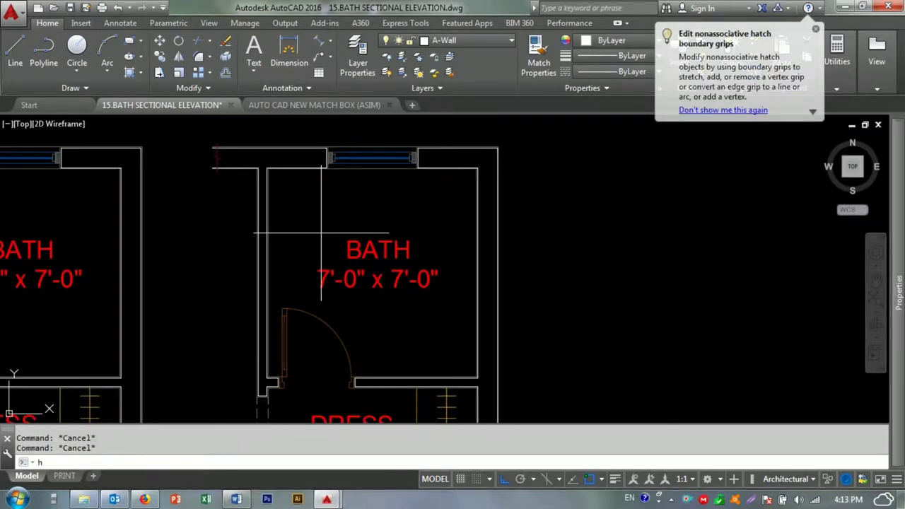
key(Return)
- Hatch the T-shaped and right wall areas of the copied plan
click(276, 156)
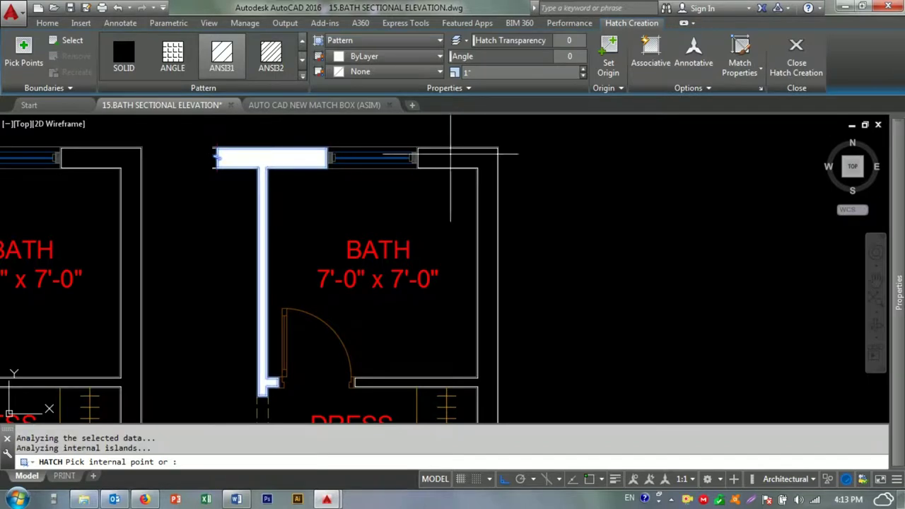
scroll(485, 155, down, 2)
click(488, 157)
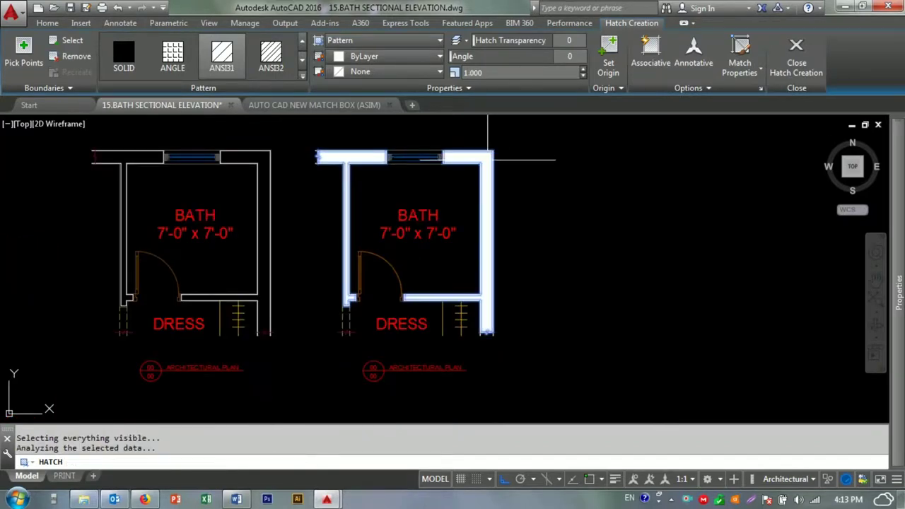
key(Return)
scroll(351, 153, up, 5)
- Change the wall hatch to ANSI32 at scale 10 on the HATCH layer
click(351, 153)
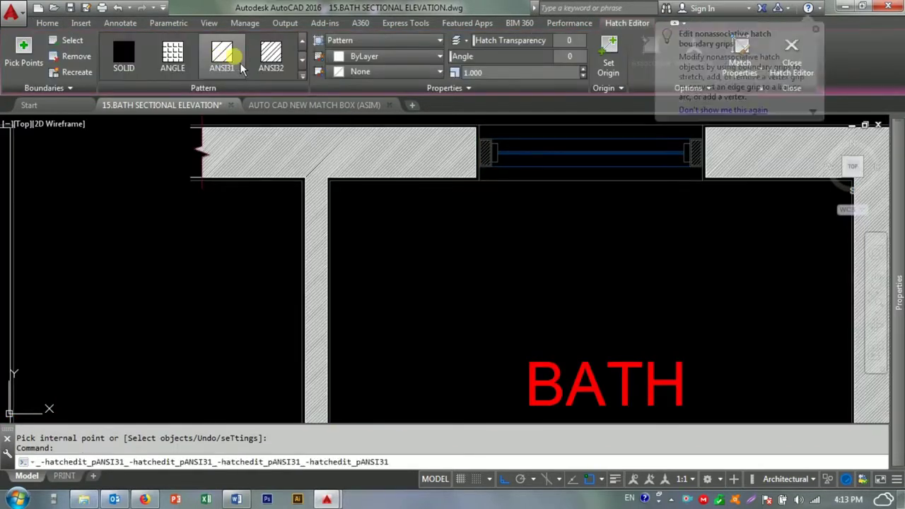
click(271, 56)
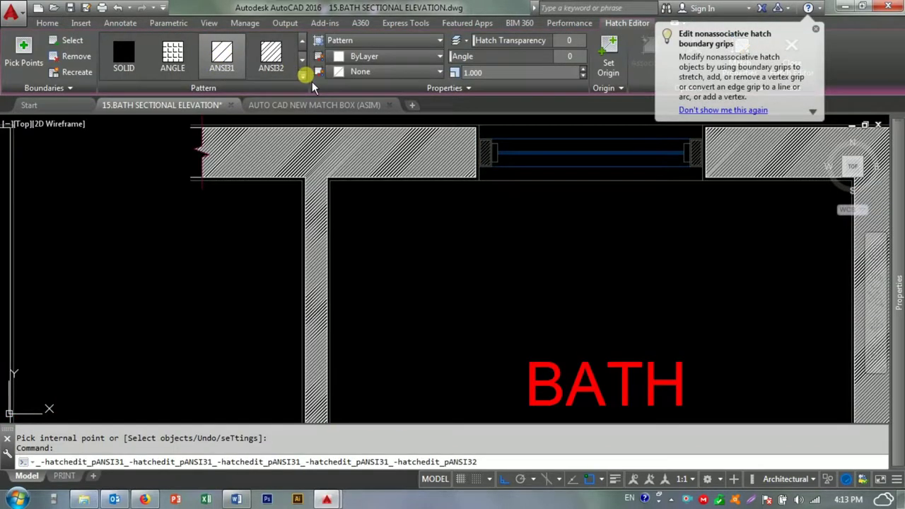
text(30)
click(437, 92)
click(487, 72)
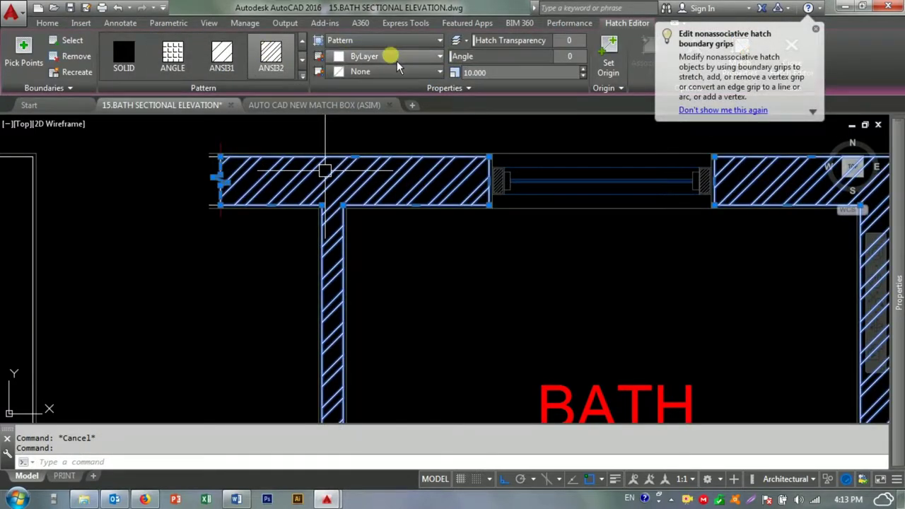
click(395, 57)
click(127, 48)
click(62, 25)
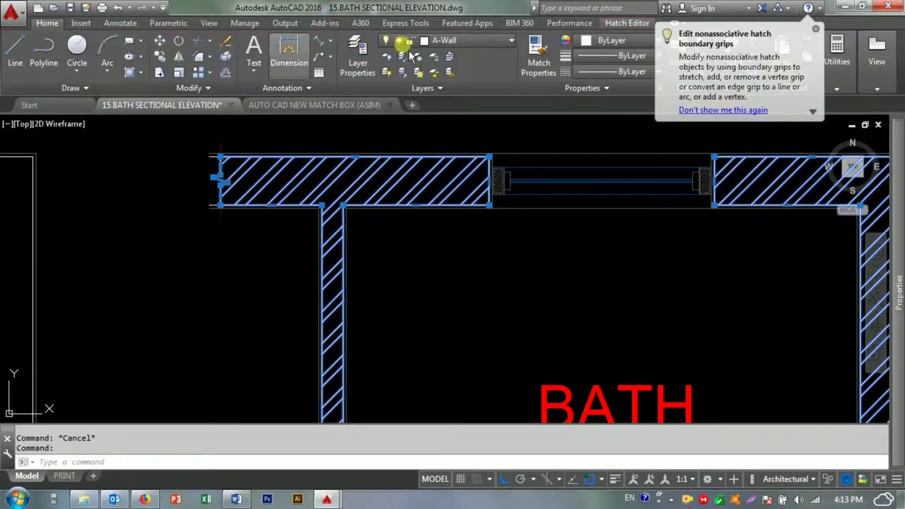
click(493, 43)
click(467, 311)
key(Escape)
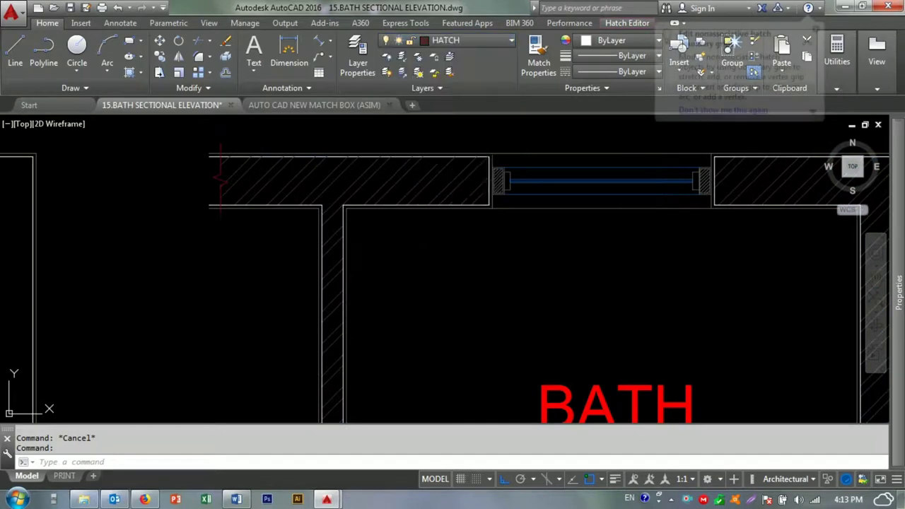
scroll(389, 285, down, 4)
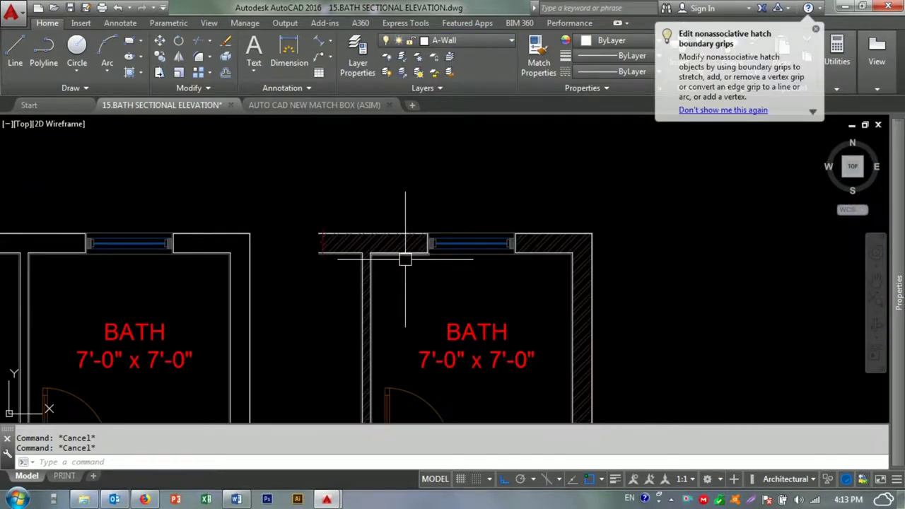
- Replace the copied title ARCHITECTURAL PLAN with FIXTURE LAYOUT PLAN
scroll(383, 195, up, 2)
scroll(321, 196, up, 4)
scroll(386, 242, down, 3)
scroll(385, 242, down, 3)
scroll(408, 343, up, 3)
click(340, 236)
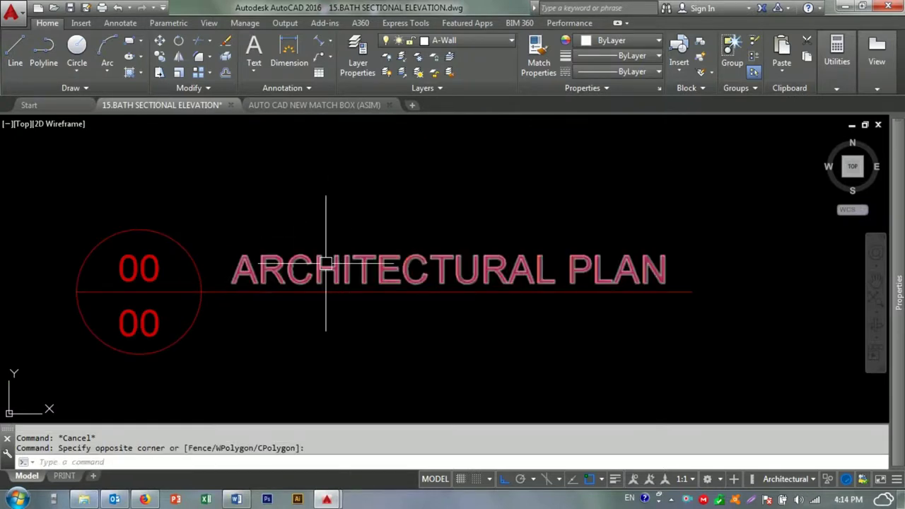
click(323, 263)
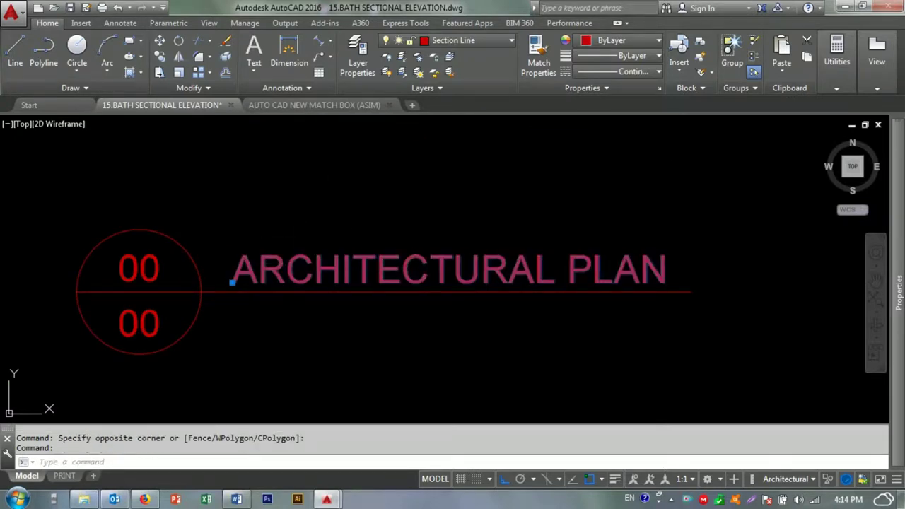
double_click(329, 267)
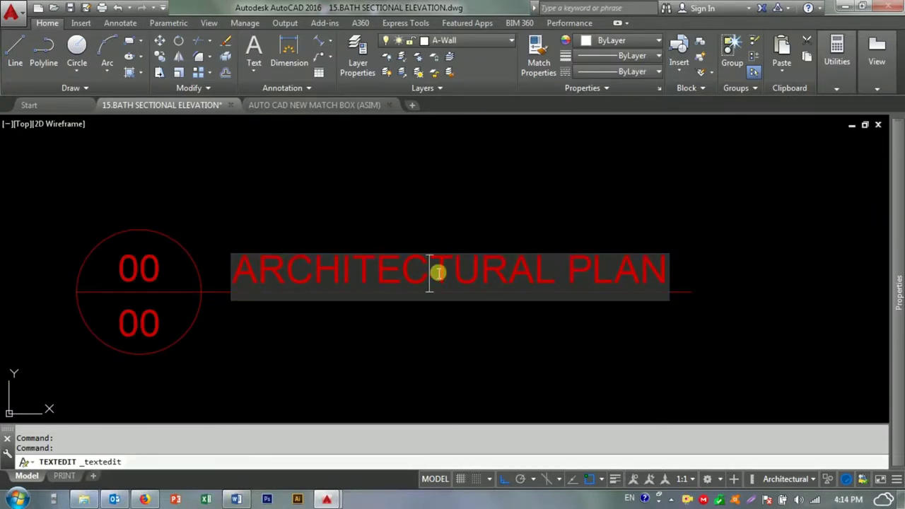
text(lay)
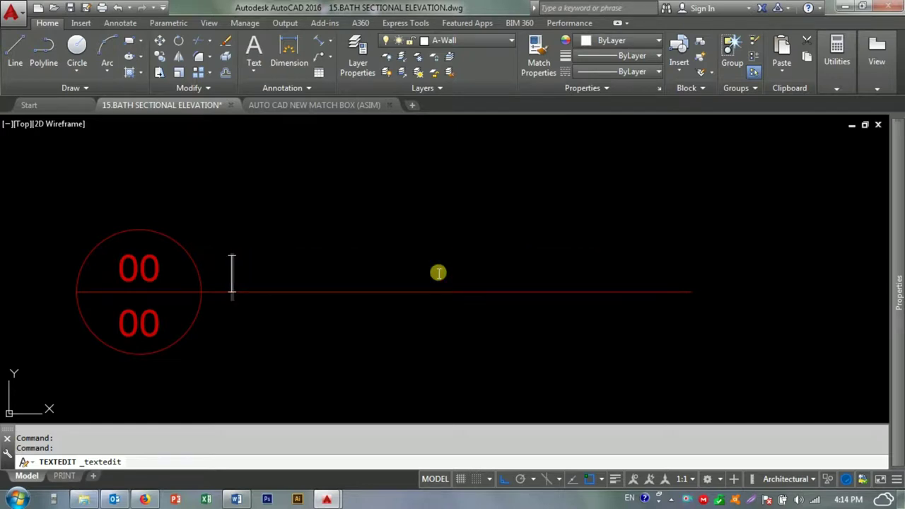
text(XTU)
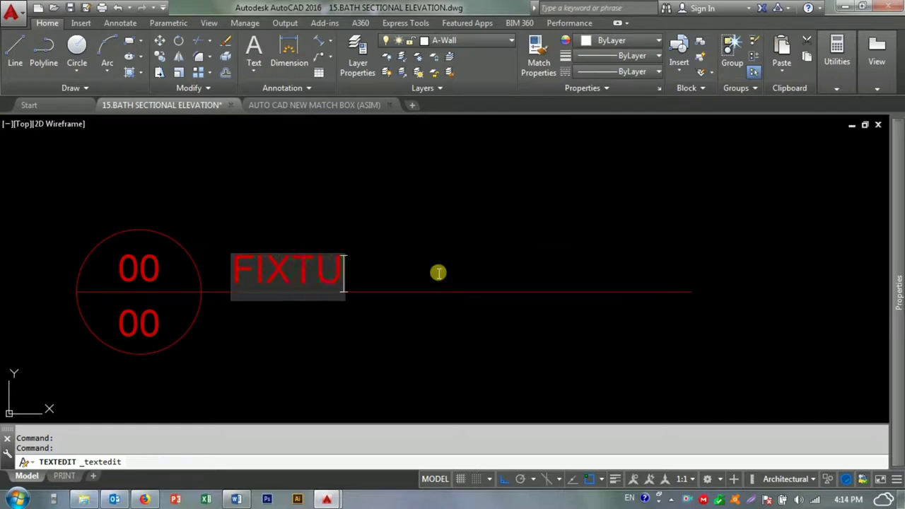
text(RE LA)
text(YOUT)
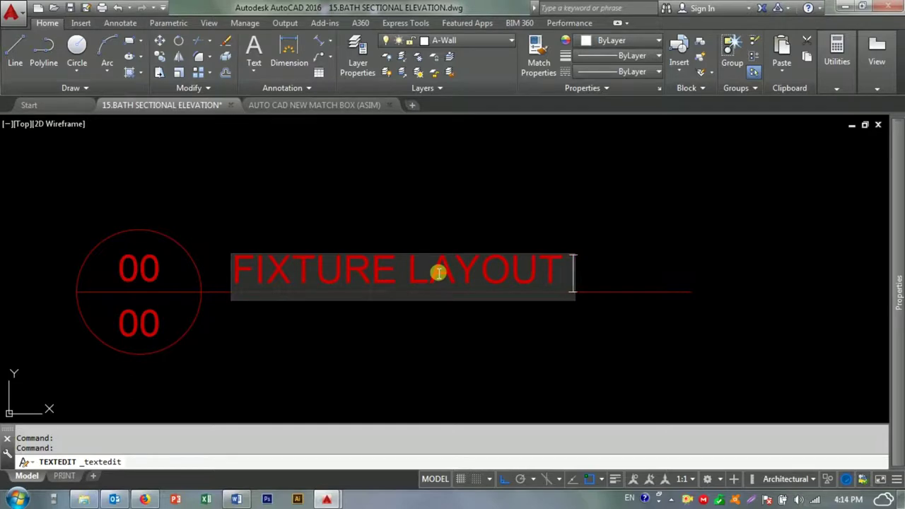
text( PLA)
click(426, 243)
scroll(403, 282, down, 5)
key(Escape)
key(Escape)
- Bring both bath plans into view, then switch to the AUTO CAD NEW MATCH BOX drawing
scroll(414, 282, down, 2)
scroll(397, 281, up, 6)
middle_drag(397, 282, 390, 292)
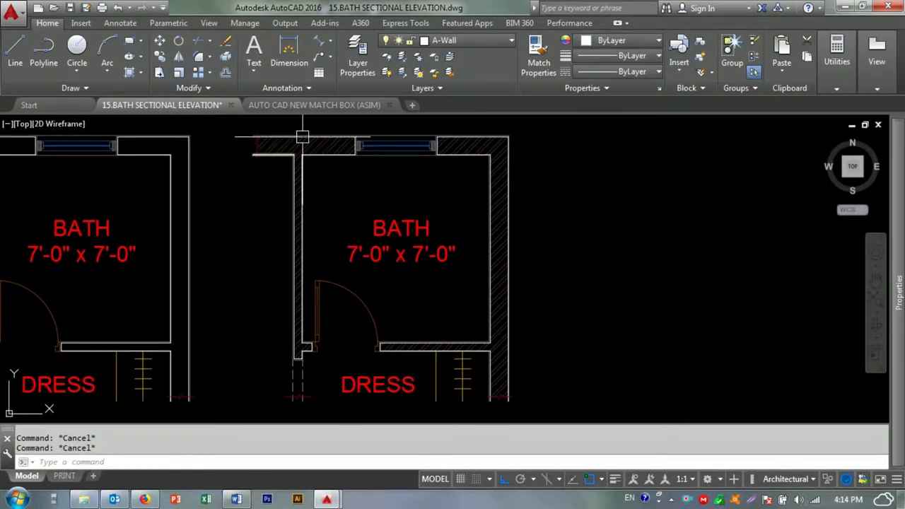
click(318, 106)
- Window-select the top plan fixture in the fixtures drawing for copying
scroll(447, 221, up, 5)
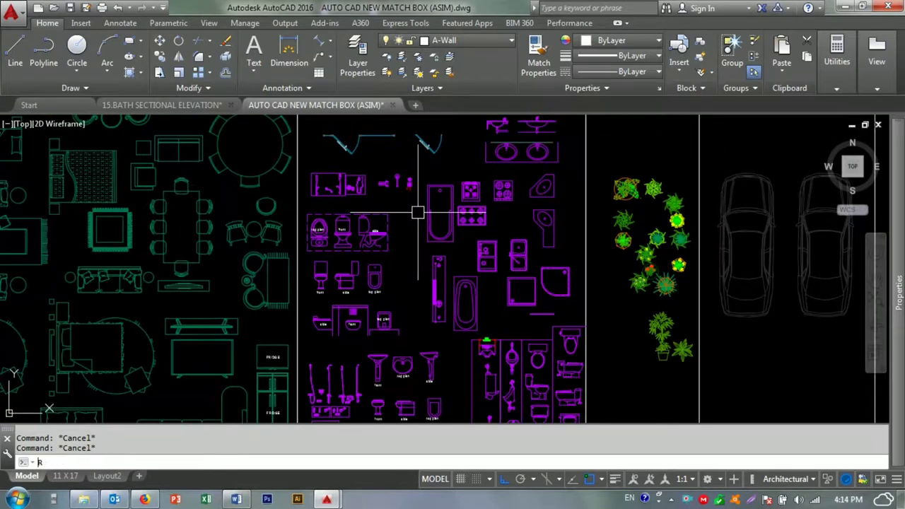
middle_drag(403, 268, 392, 237)
scroll(350, 278, down, 3)
middle_drag(323, 259, 323, 148)
scroll(303, 167, up, 5)
click(280, 147)
click(503, 360)
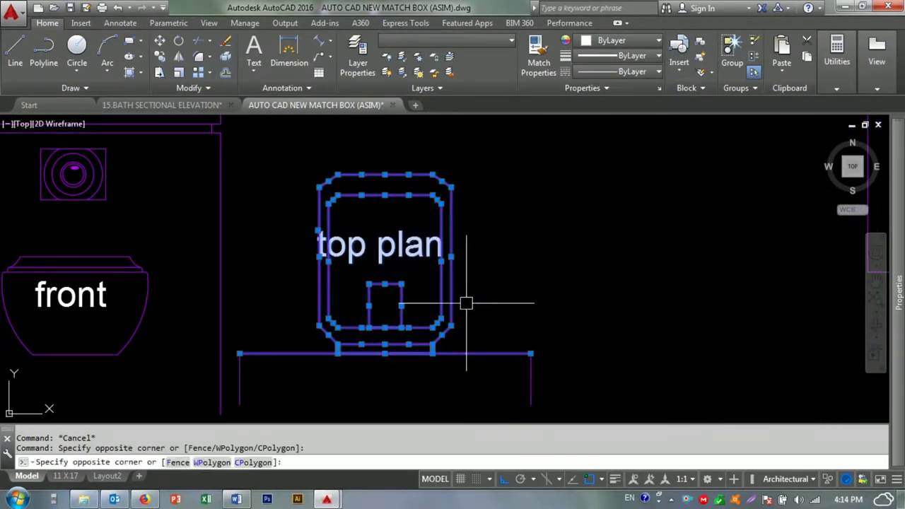
middle_drag(464, 303, 549, 262)
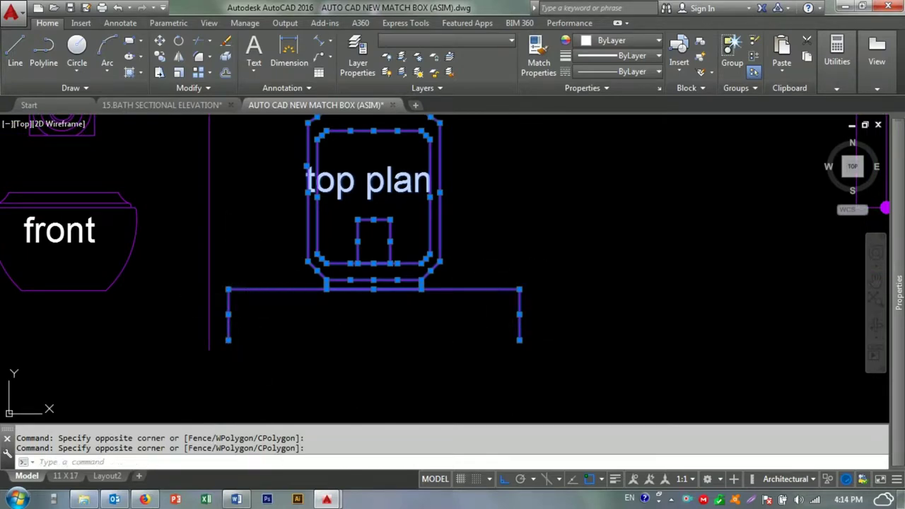
key(ctrl+Tab)
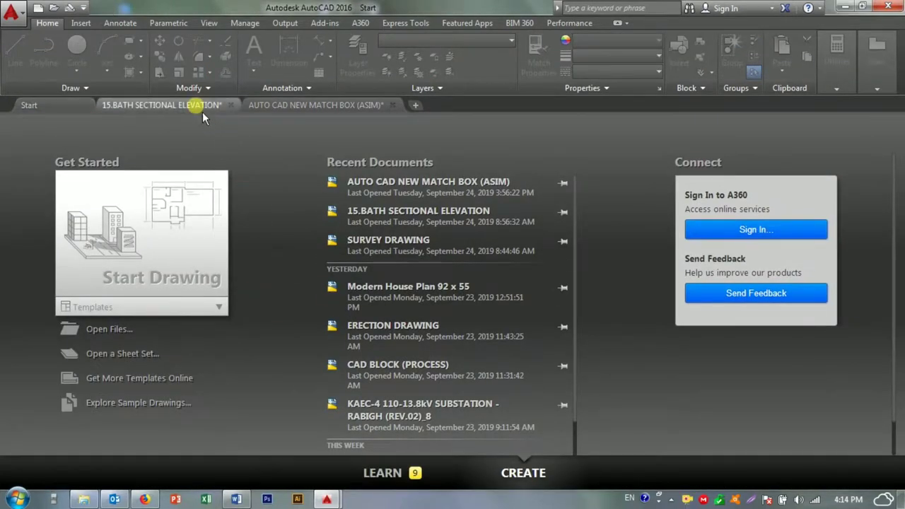
click(201, 107)
key(ctrl+Tab)
click(495, 185)
click(371, 300)
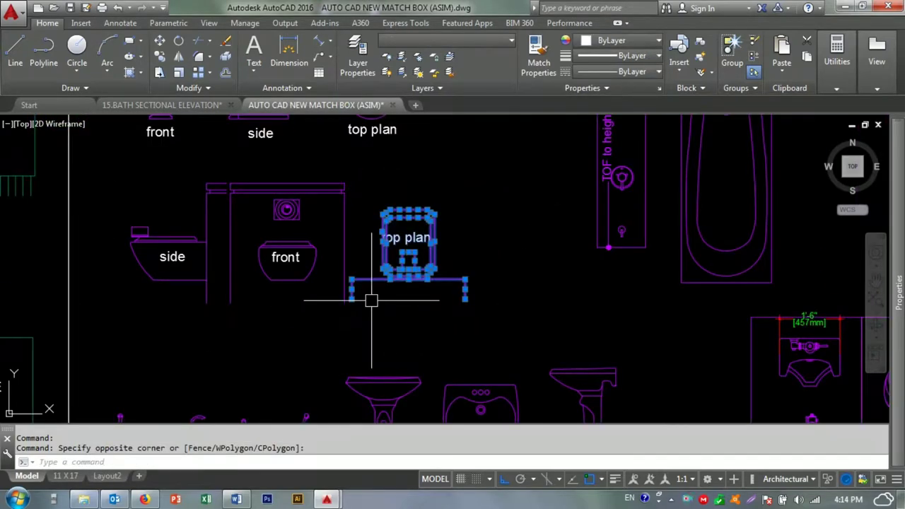
- Paste the fixture beside the bath plan and erase the duplicate top-plan block
click(212, 106)
scroll(417, 251, up, 5)
key(ctrl+v)
click(498, 213)
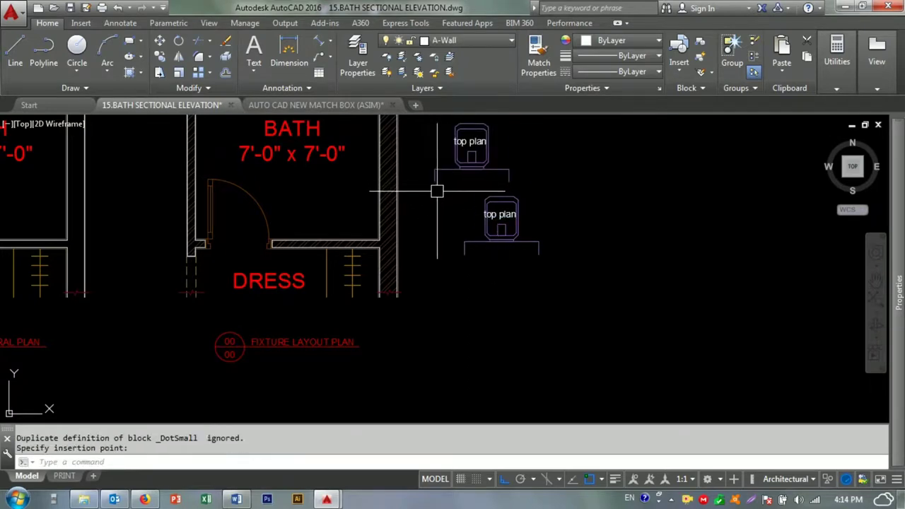
key(Escape)
key(Escape)
middle_drag(424, 177, 401, 241)
drag(410, 176, 468, 224)
text(e)
key(Return)
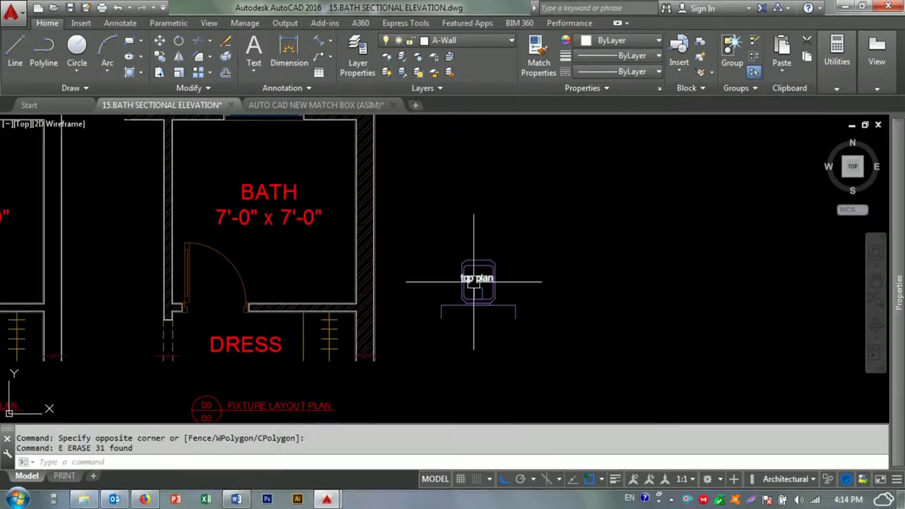
- Rotate the toilet block 90 degrees with RO
click(414, 237)
click(626, 396)
text(ro)
key(Return)
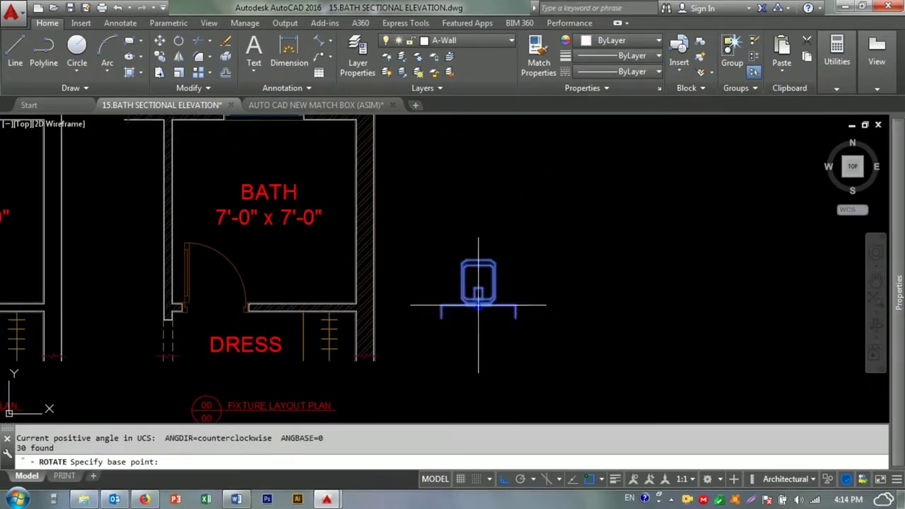
click(479, 306)
click(471, 202)
click(521, 217)
key(Escape)
scroll(507, 358, up, 5)
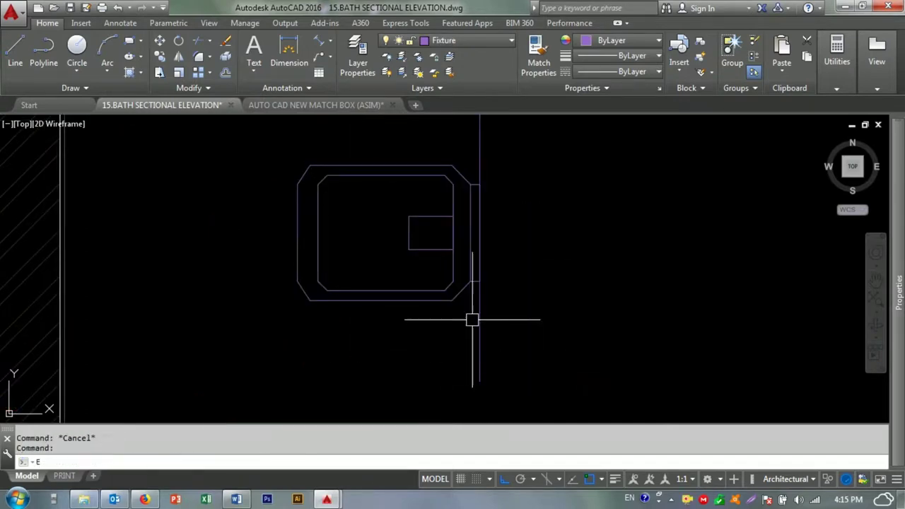
scroll(472, 319, down, 3)
- Move the toilet block over to the bath's right wall
click(501, 176)
click(398, 345)
text(m)
key(Return)
click(471, 331)
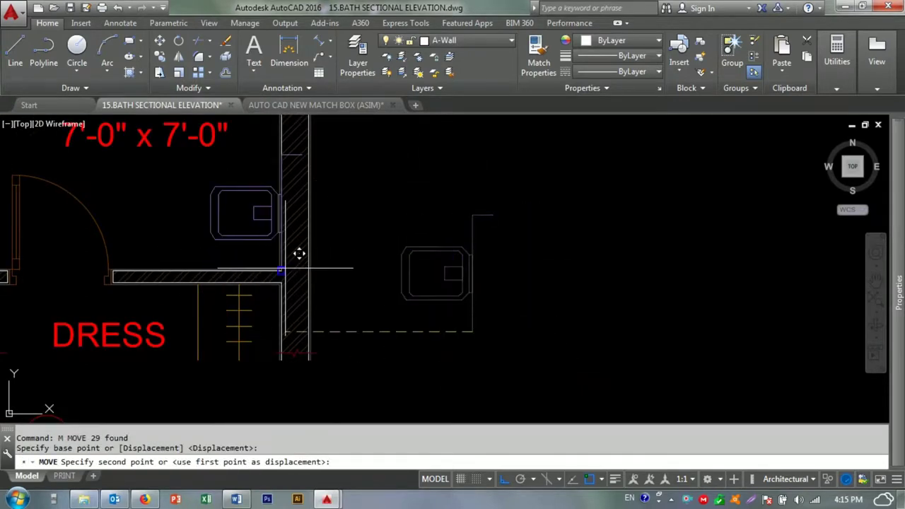
click(282, 207)
middle_drag(189, 182, 319, 238)
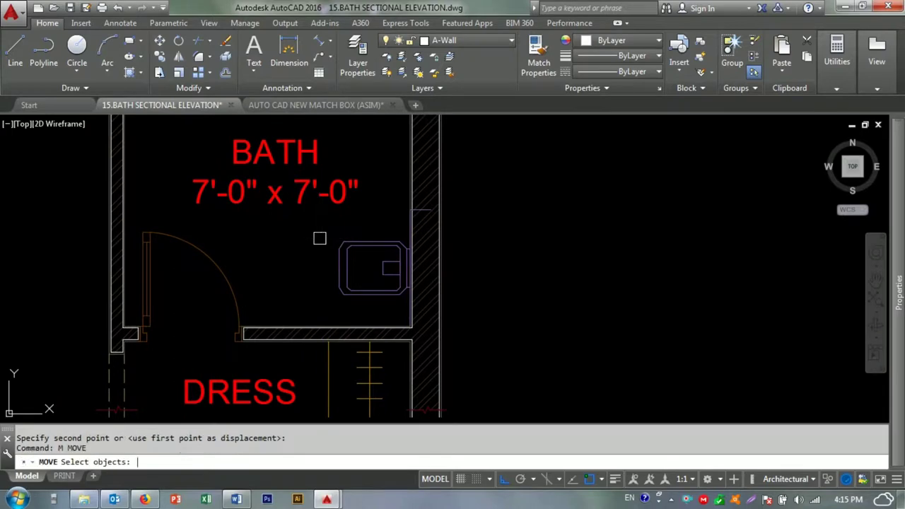
- Adjust the toilet so it sits flush against the wall
click(347, 267)
key(Return)
scroll(414, 202, up, 5)
scroll(424, 212, up, 3)
click(434, 222)
click(304, 225)
scroll(378, 243, down, 4)
key(Escape)
key(Escape)
mouse_move(378, 242)
middle_down()
mouse_move(350, 299)
mouse_move(327, 295)
middle_up()
scroll(370, 284, up, 4)
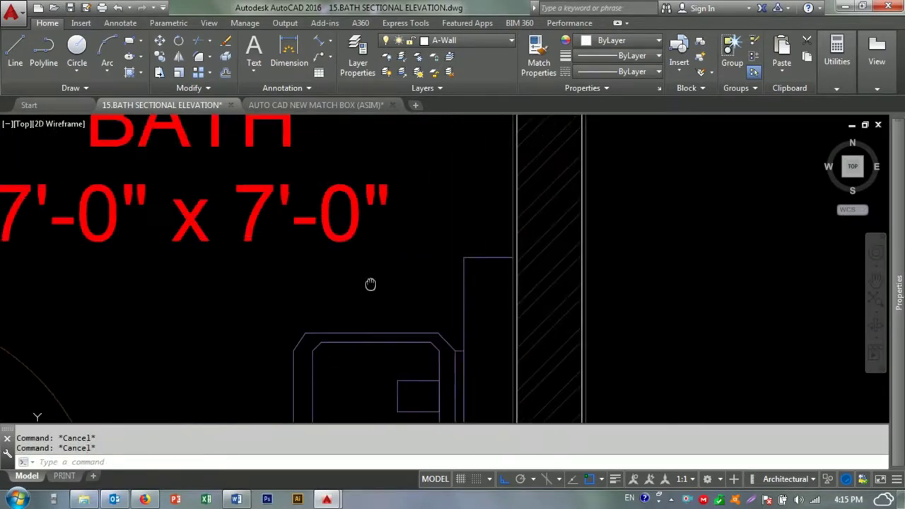
scroll(370, 284, down, 3)
- Start moving the BATH room label to a new base point
click(346, 254)
text(m)
key(Return)
click(333, 212)
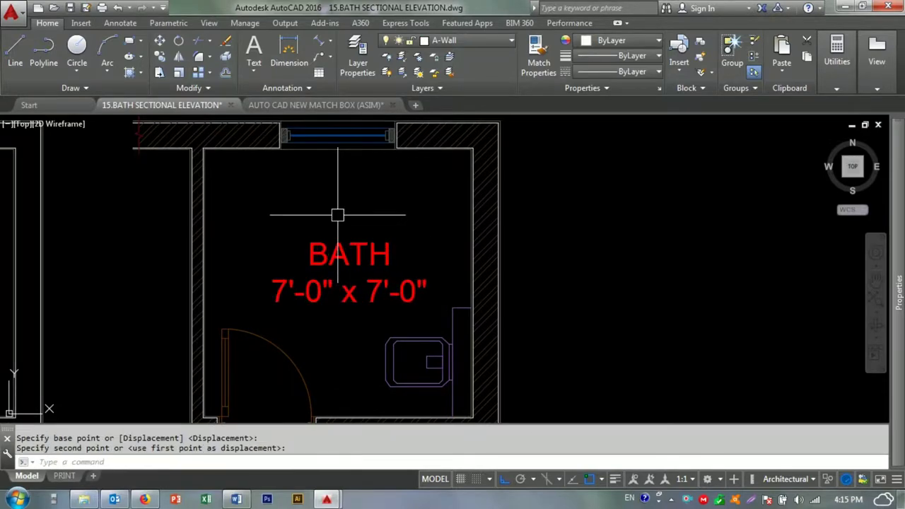
- Select and copy the sink from the AUTO CAD NEW MATCH BOX drawing
key(ctrl+Tab)
scroll(353, 215, down, 3)
scroll(410, 262, up, 2)
scroll(457, 176, down, 2)
scroll(458, 176, up, 2)
scroll(458, 262, up, 2)
click(521, 215)
click(433, 316)
key(ctrl+Tab)
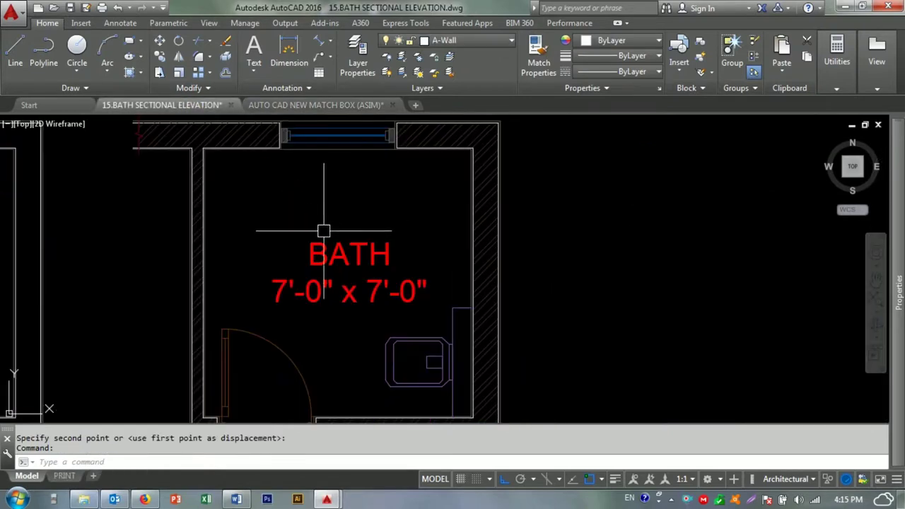
- Paste the sink beside the bath and mirror it, erasing the original
key(ctrl+v)
scroll(563, 216, up, 2)
click(604, 166)
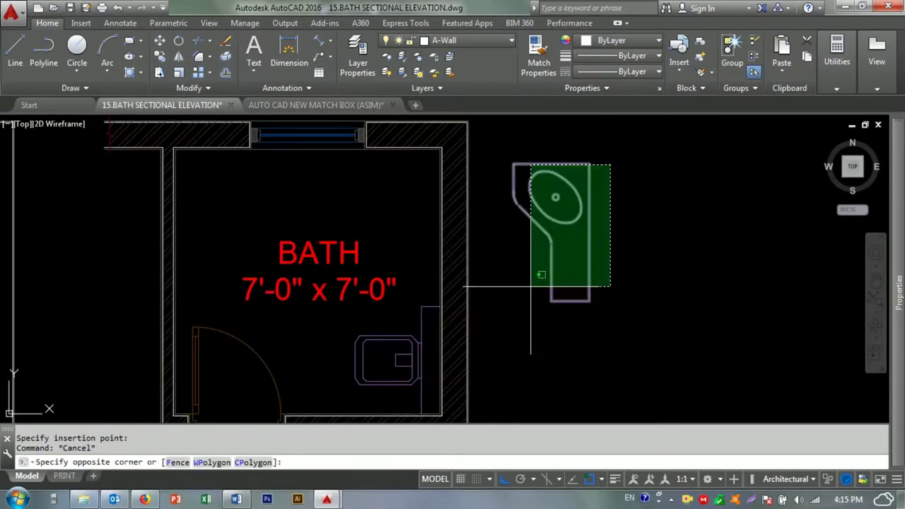
click(505, 253)
text(mi)
key(Return)
click(516, 189)
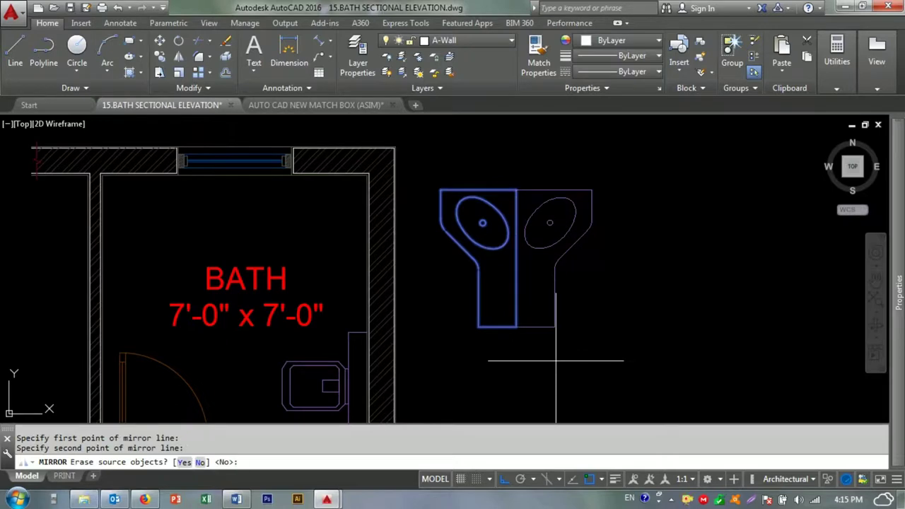
key(y)
key(Return)
click(585, 333)
- Move the mirrored sink into the bath's top-left corner
click(505, 257)
key(m)
key(Return)
click(529, 186)
scroll(87, 173, up, 8)
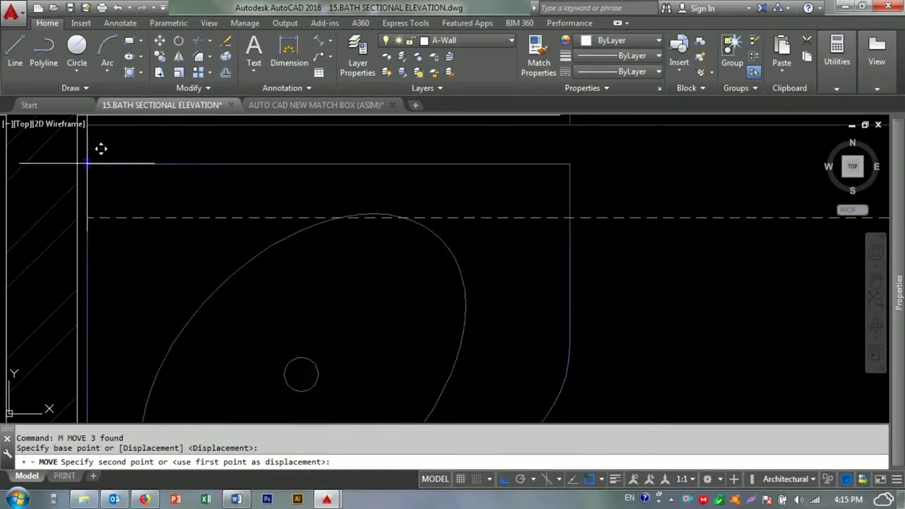
click(86, 176)
scroll(372, 188, down, 4)
scroll(349, 238, down, 3)
scroll(330, 238, down, 3)
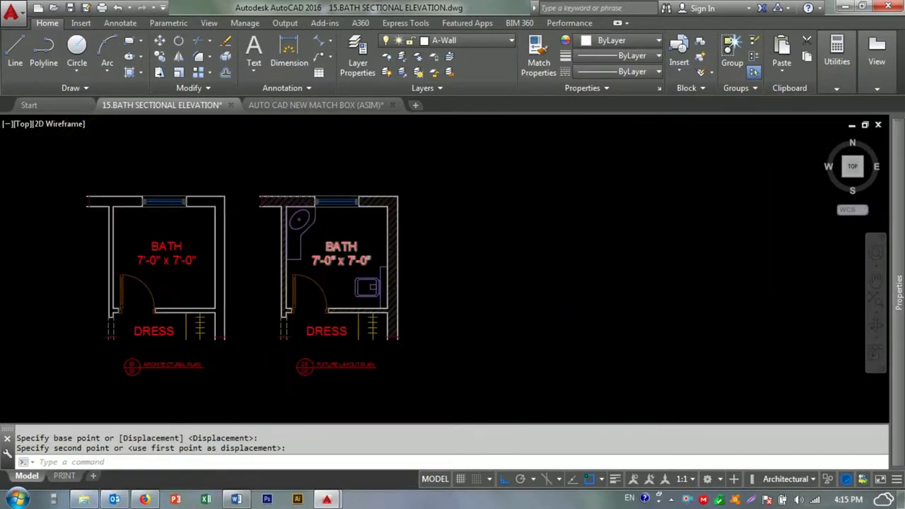
scroll(330, 239, up, 2)
click(300, 106)
- Set the round floor drain's hatch angle to 0
scroll(434, 260, up, 2)
scroll(299, 135, up, 3)
scroll(423, 328, up, 4)
click(372, 256)
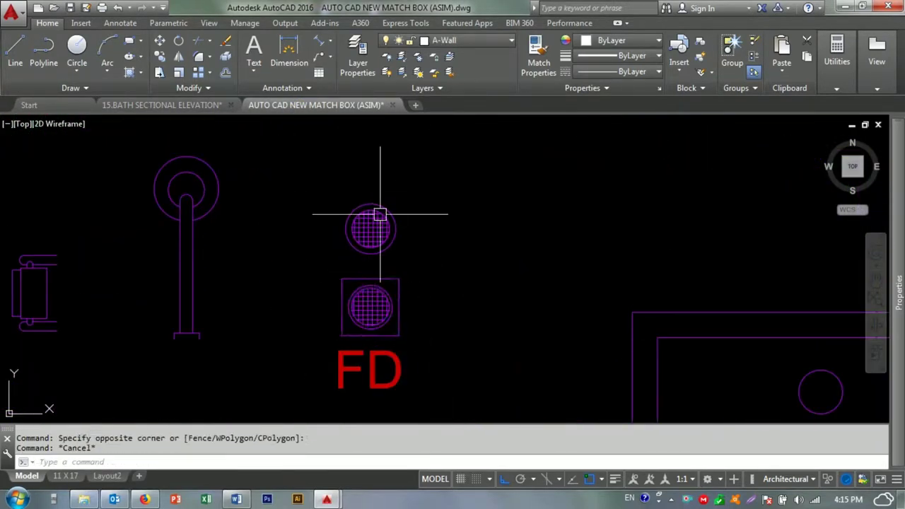
key(Escape)
scroll(386, 212, up, 5)
click(353, 227)
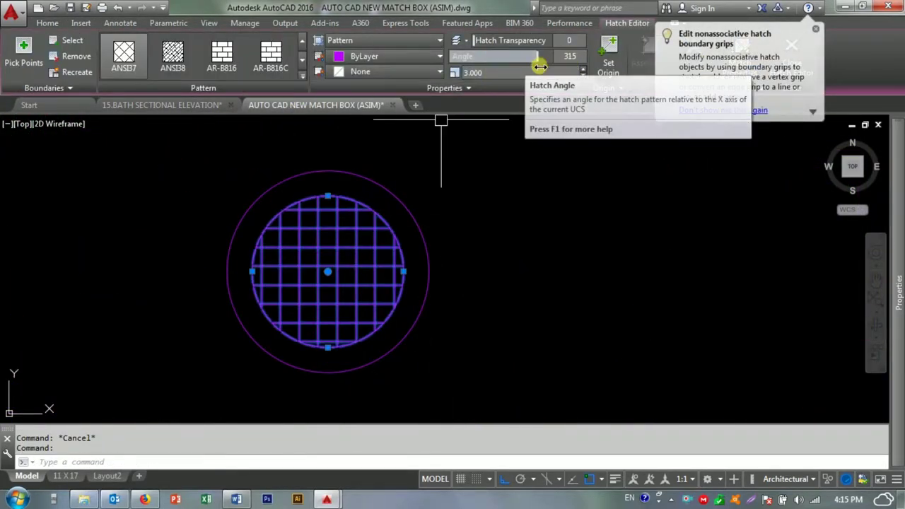
drag(535, 57, 452, 57)
click(406, 127)
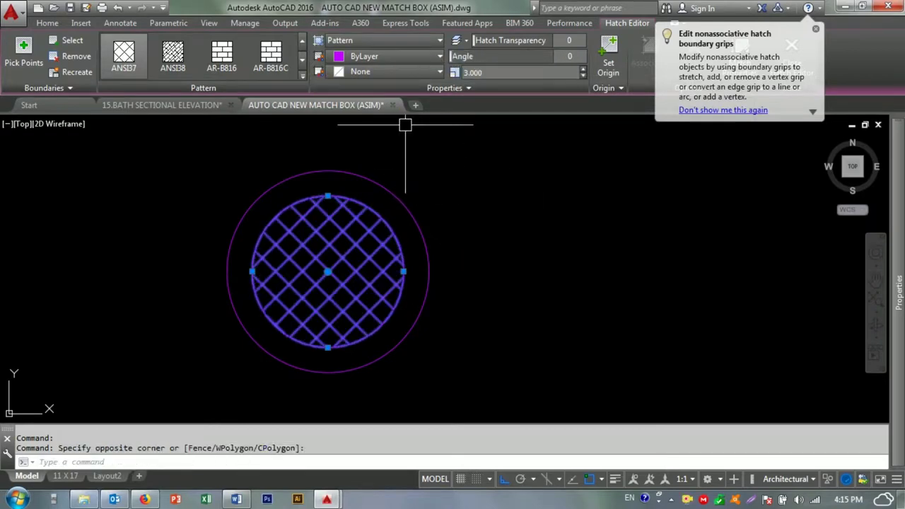
key(Escape)
click(448, 192)
- Copy the square floor drain and its FD label from the fixture drawing
scroll(345, 240, down, 4)
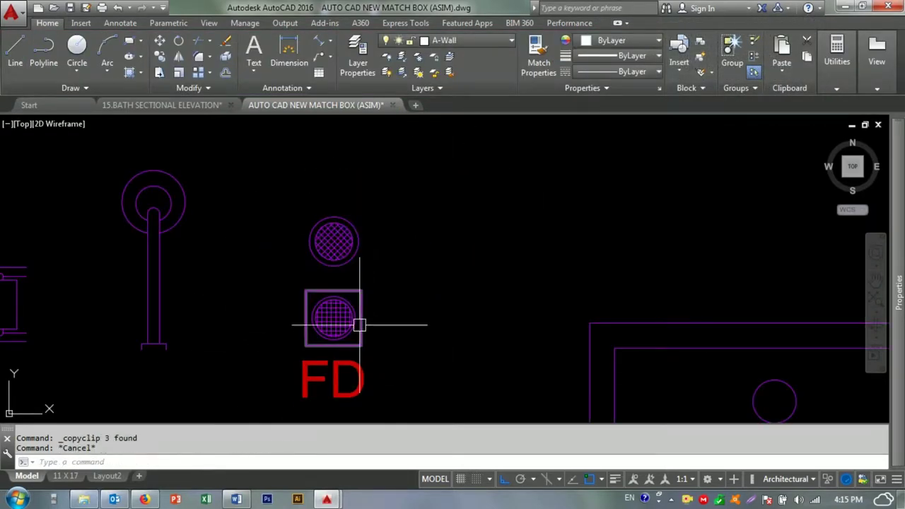
scroll(228, 360, up, 2)
scroll(330, 212, up, 2)
click(414, 333)
click(373, 276)
key(ctrl+Tab)
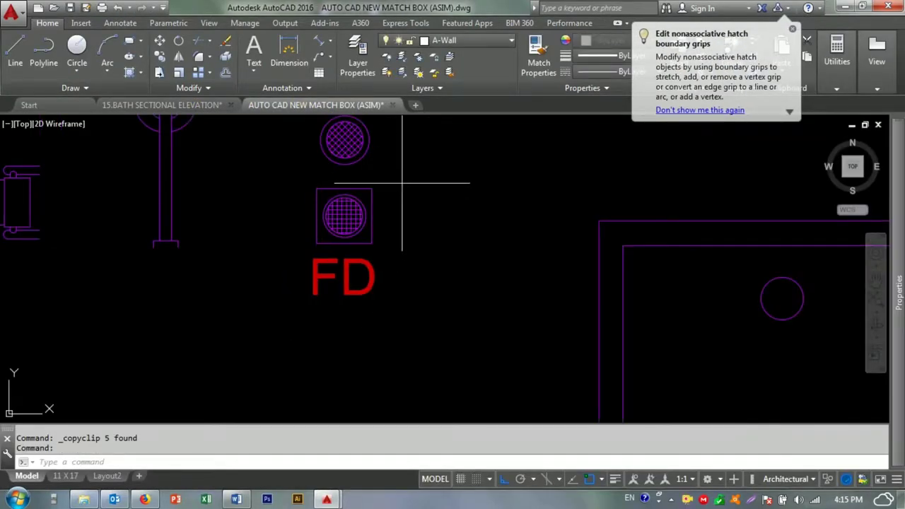
click(404, 182)
click(270, 314)
key(Escape)
- Paste the FD floor drain into the bath plan inside the room
click(207, 101)
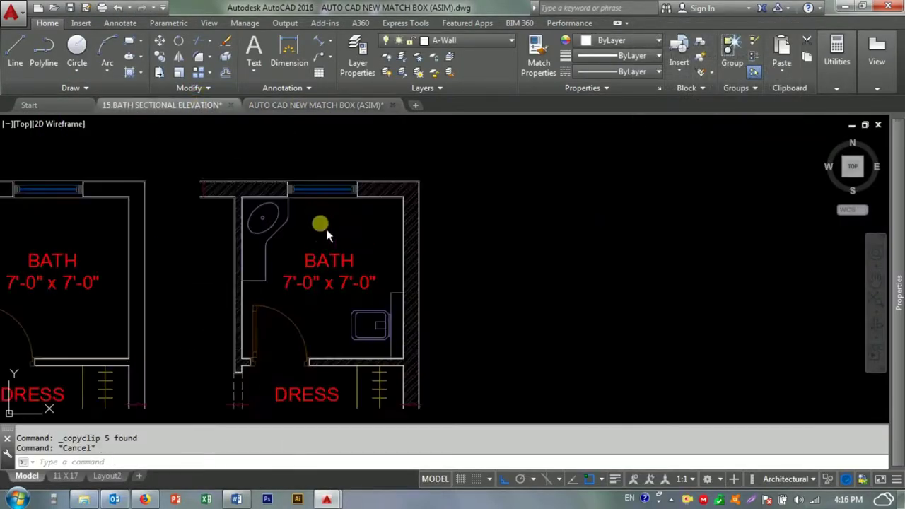
scroll(326, 229, down, 2)
scroll(354, 201, up, 3)
key(ctrl+v)
scroll(346, 231, up, 2)
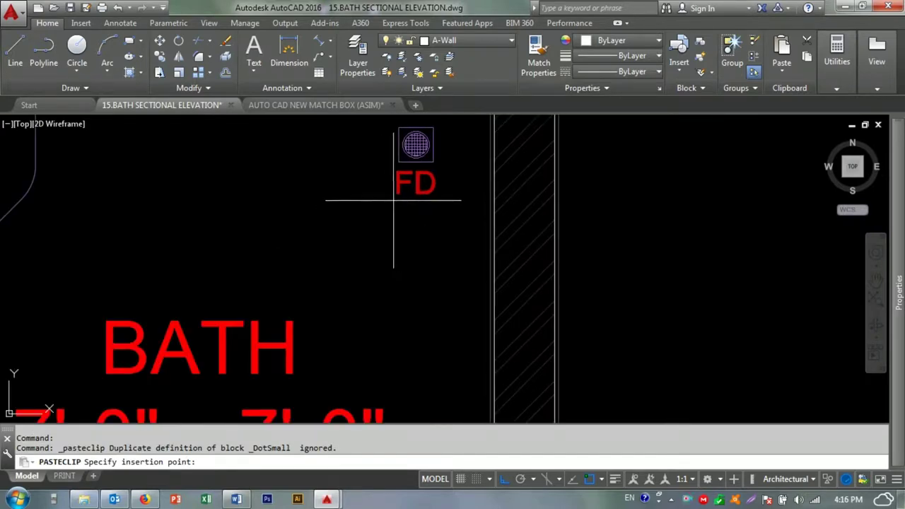
scroll(416, 191, up, 1)
click(332, 295)
key(Escape)
key(Escape)
scroll(390, 226, up, 2)
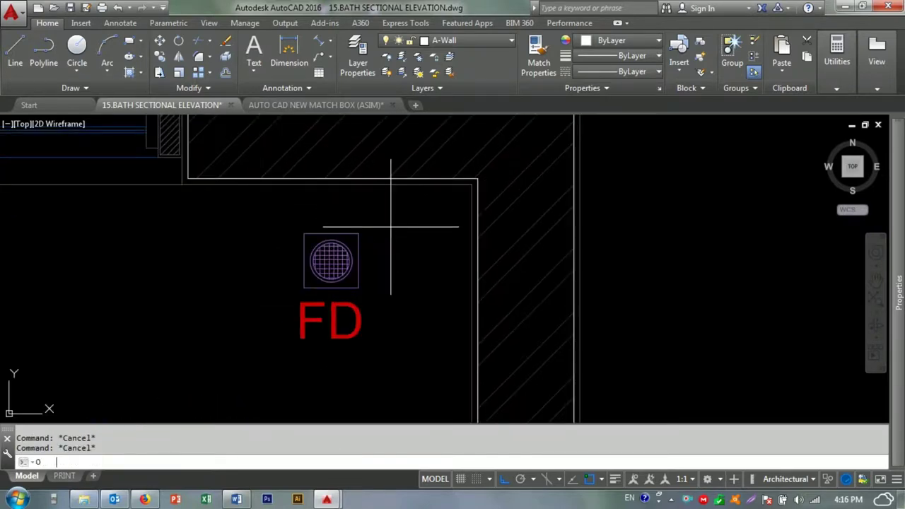
- Move the FD drain further right inside the bath
click(470, 257)
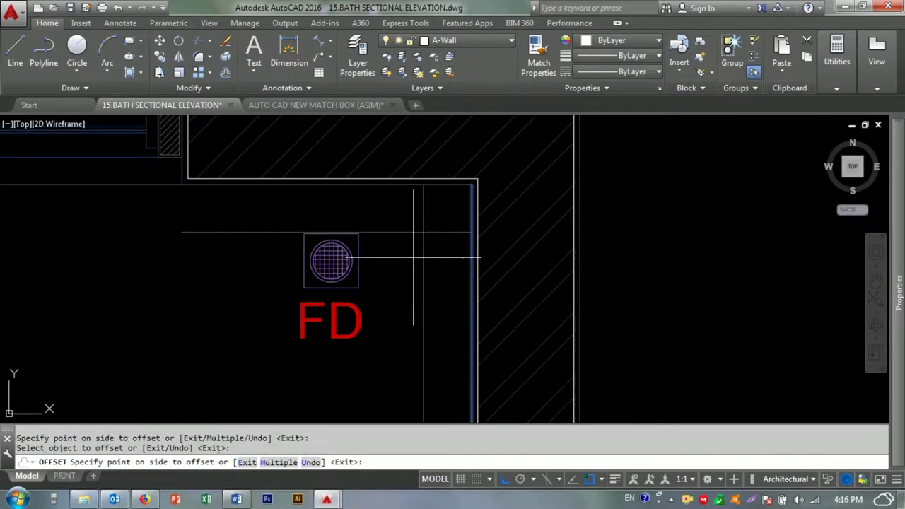
click(273, 218)
click(379, 365)
text(M)
key(Return)
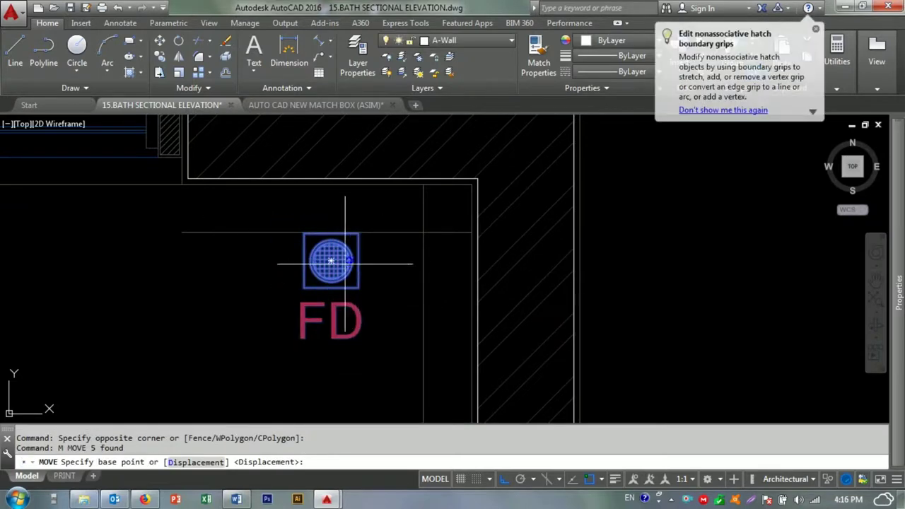
click(330, 262)
click(436, 217)
scroll(372, 212, up, 2)
- Reselect the FD drain for moving, undoing an accidentally erased line
click(375, 195)
key(Escape)
click(353, 241)
key(Delete)
key(ctrl+z)
key(ctrl+z)
click(360, 386)
click(460, 199)
text(M)
key(Return)
click(451, 206)
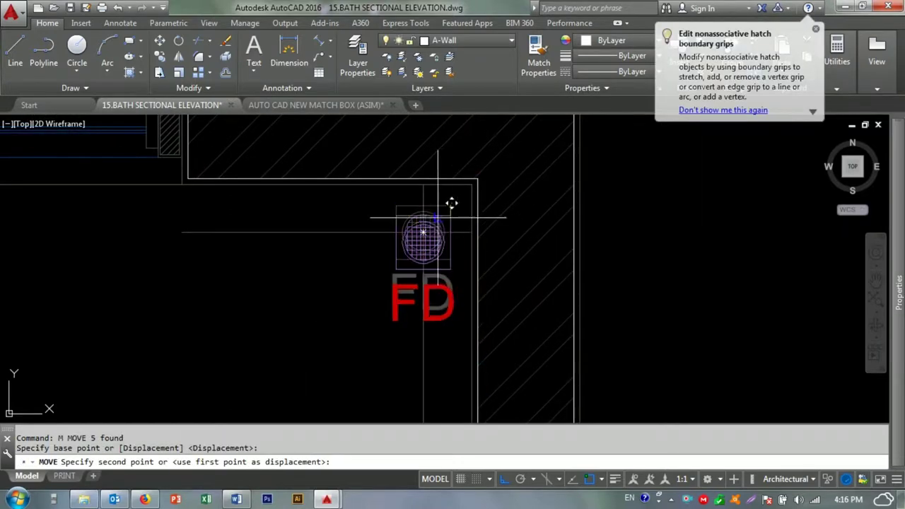
- Erase the two helper lines near the drain
drag(357, 207, 303, 251)
text(E)
key(Return)
scroll(303, 250, down, 3)
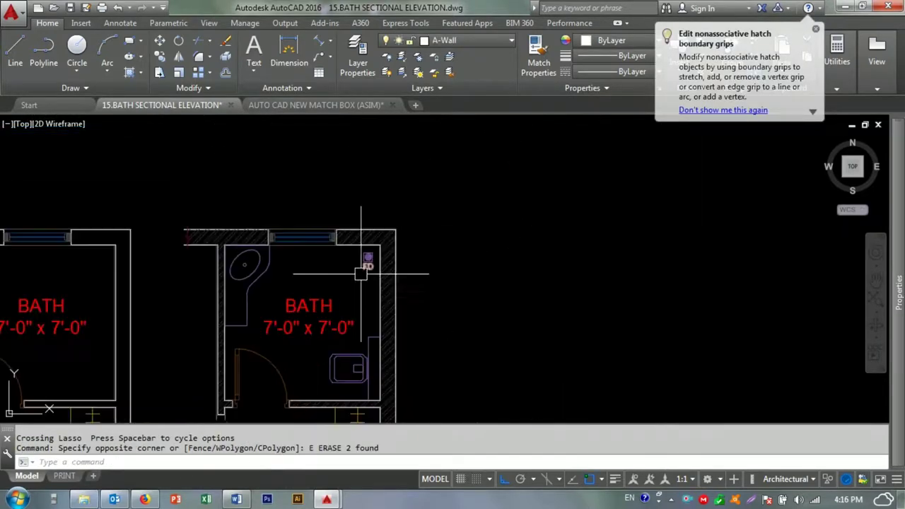
scroll(339, 260, up, 2)
key(Escape)
key(Escape)
- Offset a wall line 30 units into the room
key(Return)
click(347, 162)
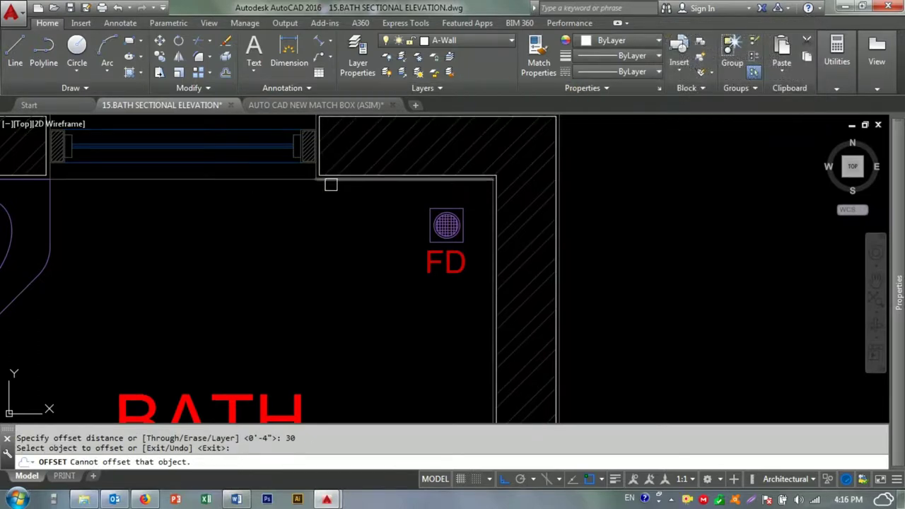
click(325, 183)
click(341, 217)
key(Escape)
- Mark the drain position 1'-6" below the top inner wall with a dimension
text(L)
key(Return)
scroll(342, 217, down, 3)
scroll(388, 256, up, 2)
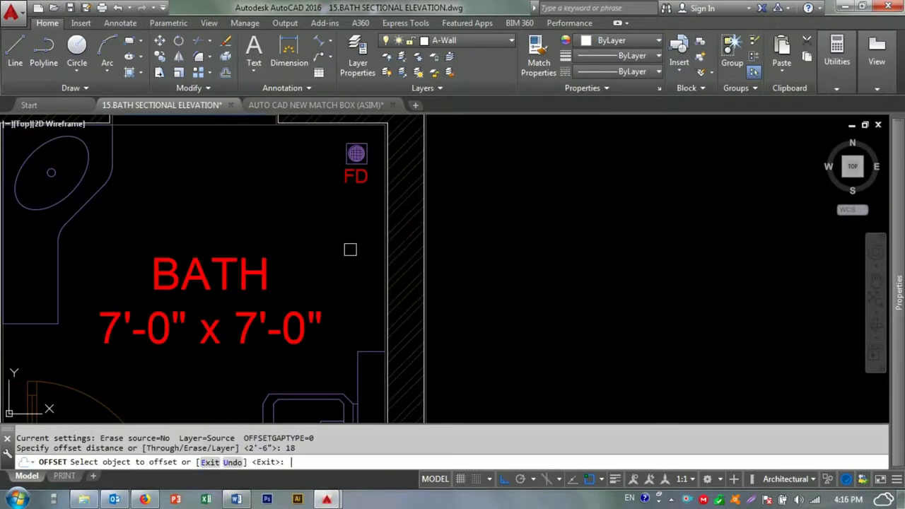
scroll(313, 177, up, 2)
click(303, 175)
click(317, 273)
scroll(317, 274, down, 1)
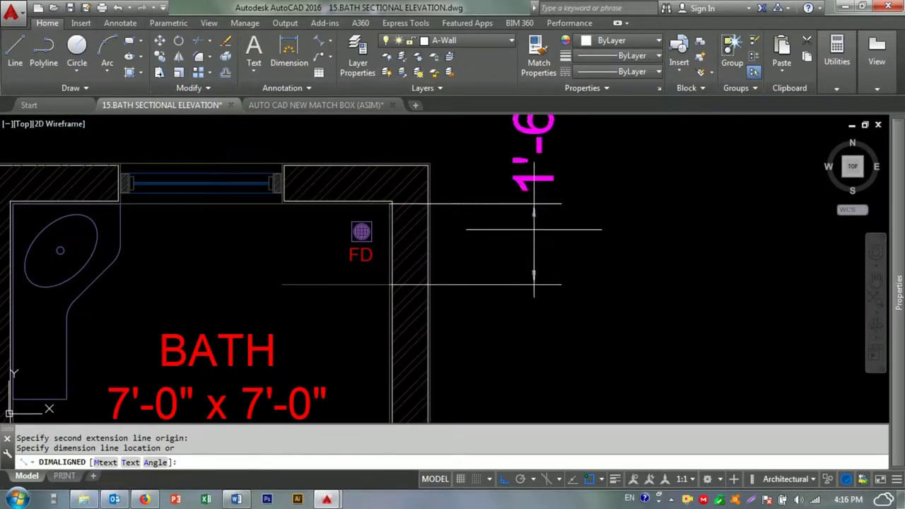
click(533, 229)
key(Escape)
key(Escape)
- Nudge the drain and FD label twice by 2 units
scroll(361, 283, up, 2)
scroll(368, 304, up, 2)
click(343, 212)
click(472, 366)
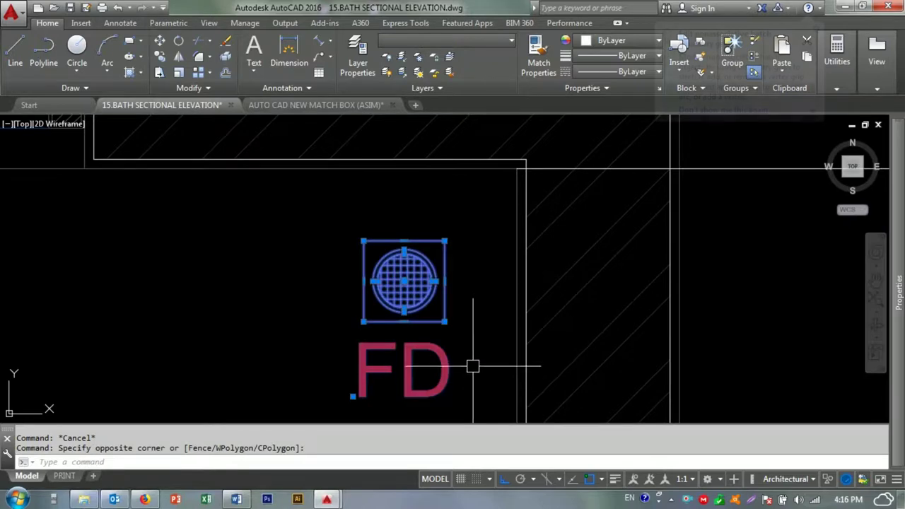
text(m)
key(Return)
click(472, 365)
text(2)
key(Return)
click(454, 378)
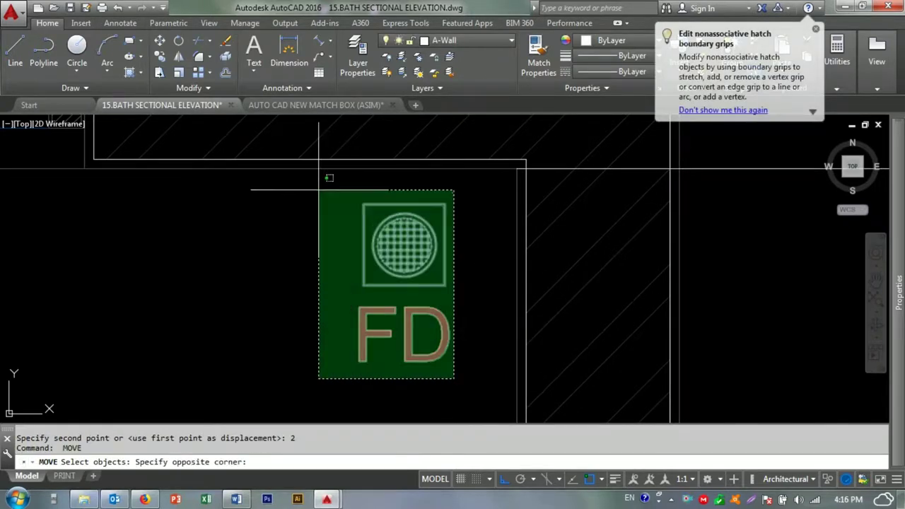
click(323, 192)
key(Return)
click(242, 253)
text(2)
key(Return)
scroll(248, 269, down, 3)
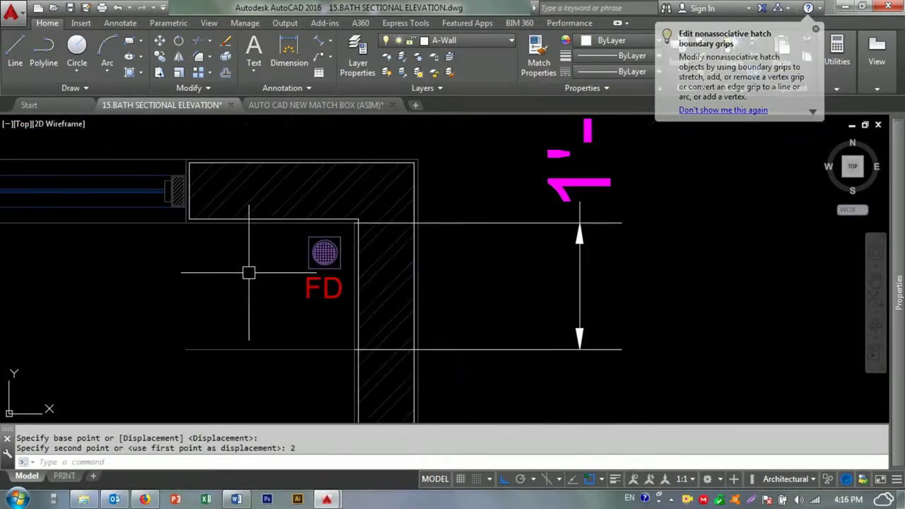
scroll(296, 353, up, 3)
- Erase the stray object and return to the AUTO CAD NEW MATCH BOX drawing
click(289, 363)
click(505, 195)
text(m)
key(Return)
click(355, 299)
key(Escape)
key(Escape)
scroll(569, 256, down, 3)
scroll(569, 256, down, 3)
text(e)
key(Return)
scroll(341, 245, up, 3)
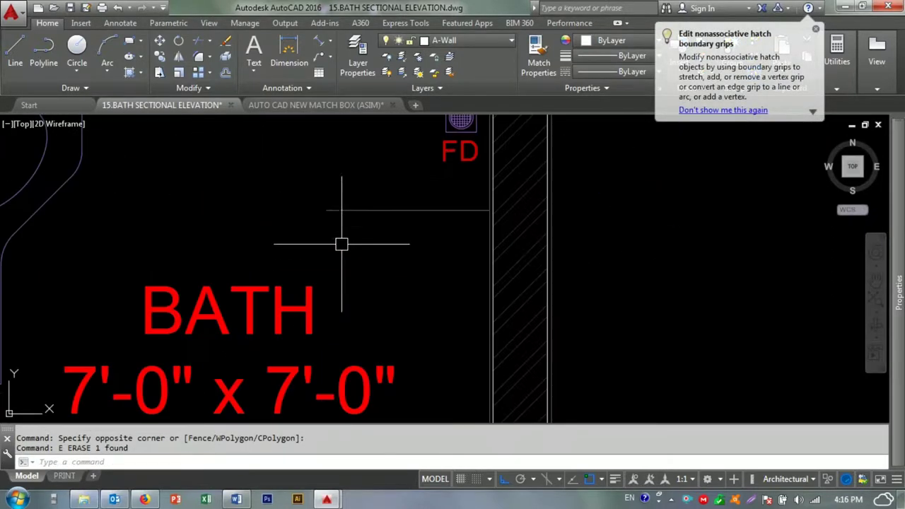
click(343, 104)
scroll(354, 242, down, 2)
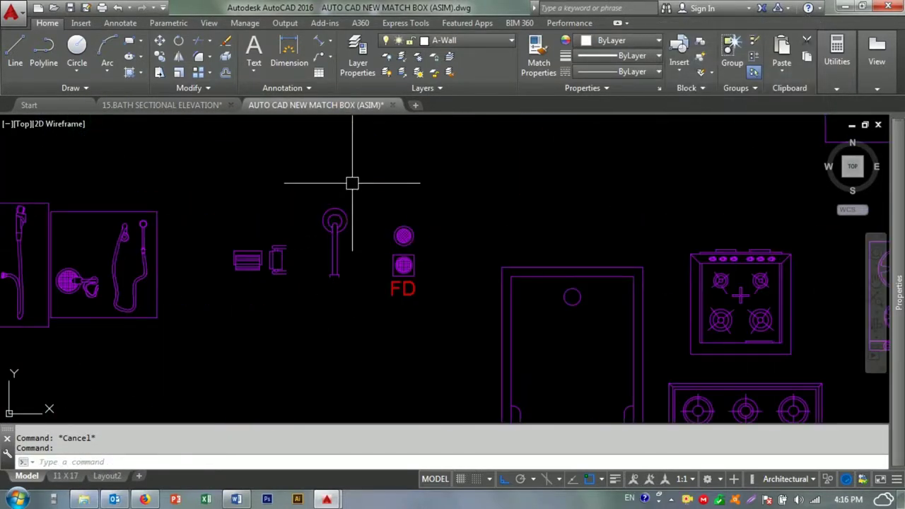
- Paste the round wall fixture into the bath plan and rotate it 90°
scroll(353, 212, up, 2)
click(315, 277)
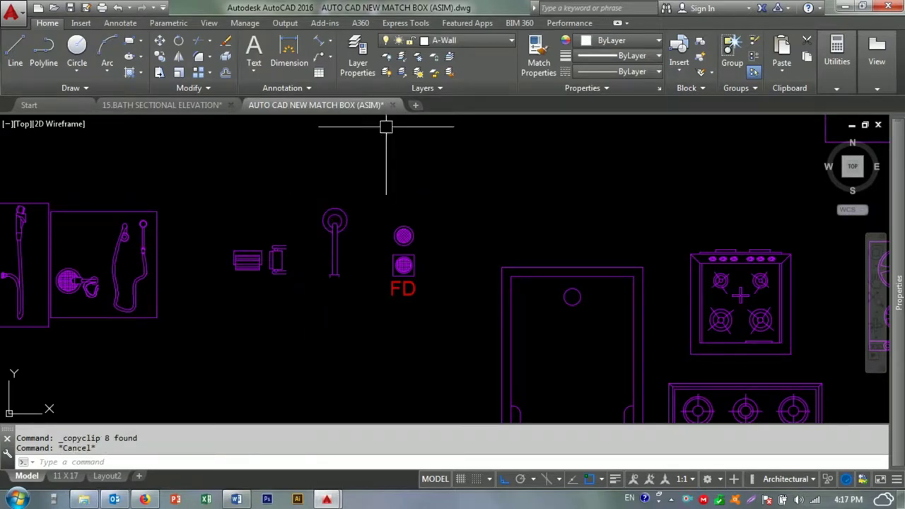
click(195, 106)
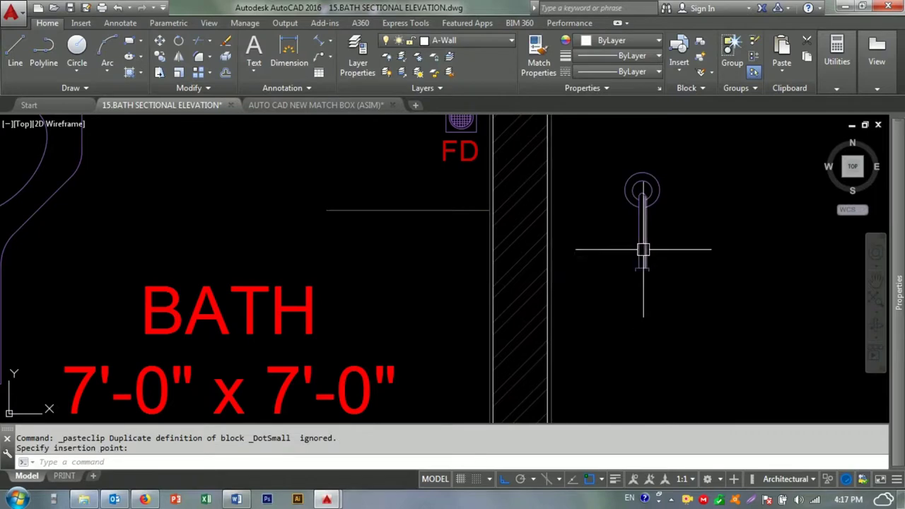
click(640, 247)
middle_drag(641, 246, 540, 285)
click(586, 313)
click(529, 186)
key(Return)
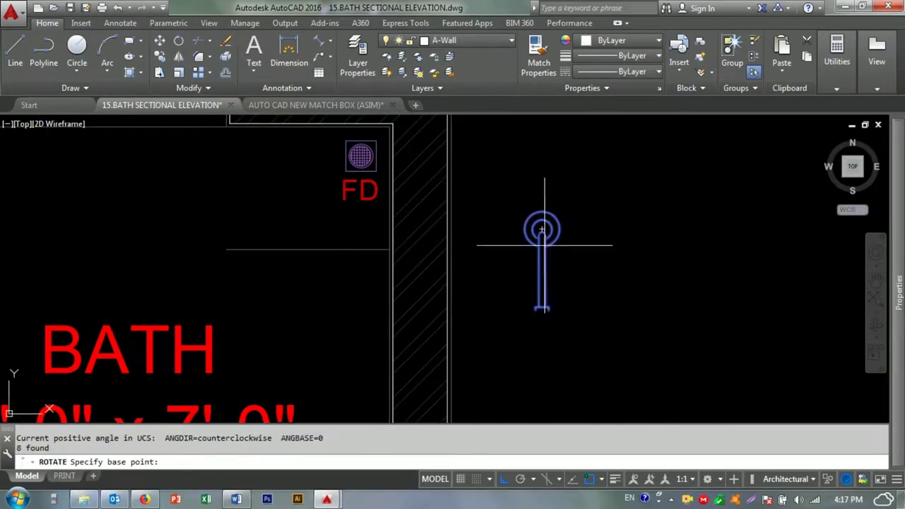
click(541, 229)
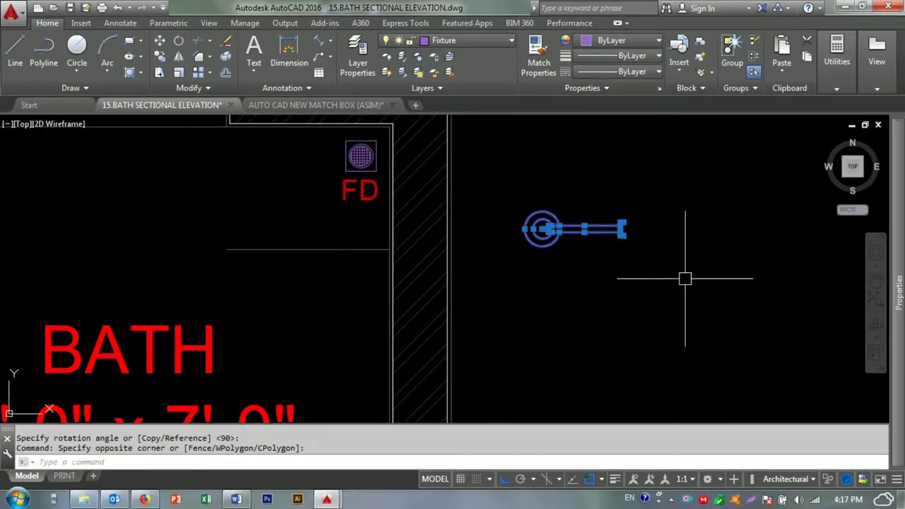
- Move the rotated fixture so its end meets the right wall
scroll(647, 235, up, 4)
text(m)
key(Return)
click(600, 212)
scroll(537, 254, down, 4)
scroll(444, 268, up, 4)
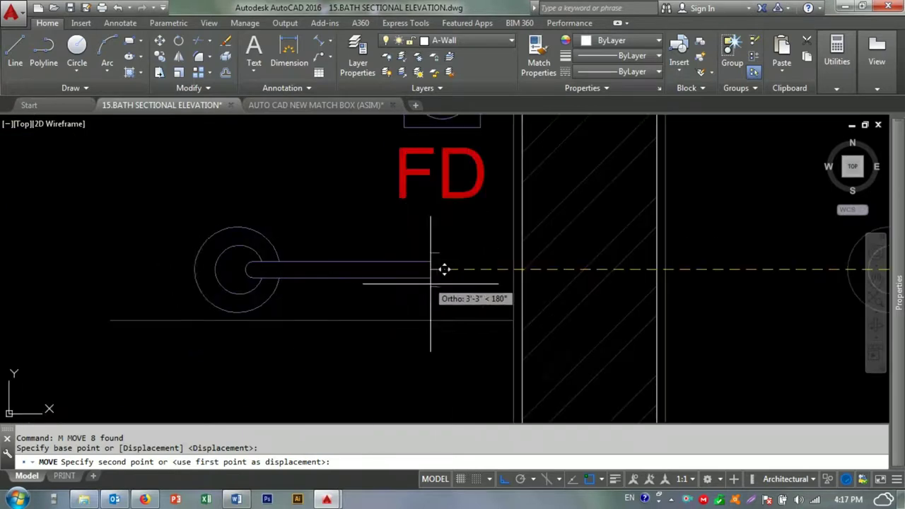
click(528, 305)
- Reposition the fixture against the right wall just below the FD drain
click(243, 273)
click(606, 394)
text(m)
key(Return)
scroll(507, 263, up, 3)
click(508, 262)
scroll(467, 266, down, 2)
scroll(513, 246, down, 2)
scroll(336, 266, down, 2)
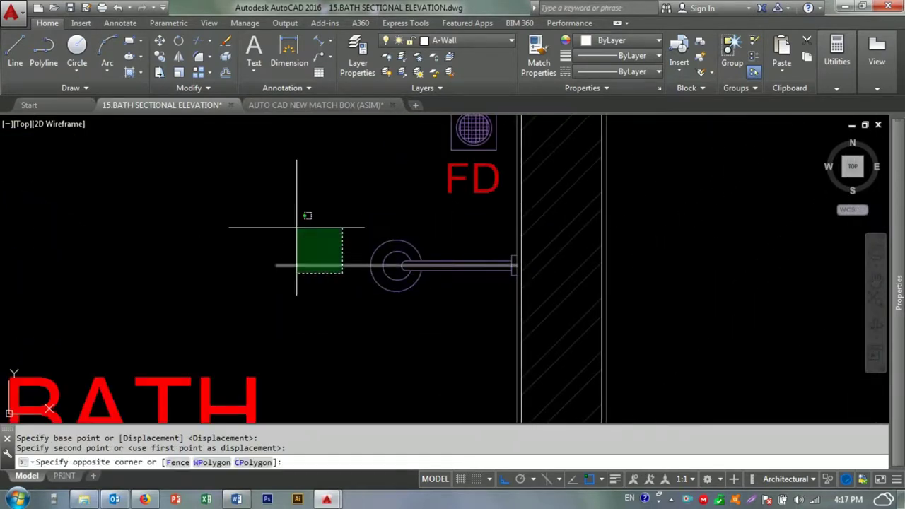
scroll(453, 256, up, 3)
scroll(460, 247, down, 3)
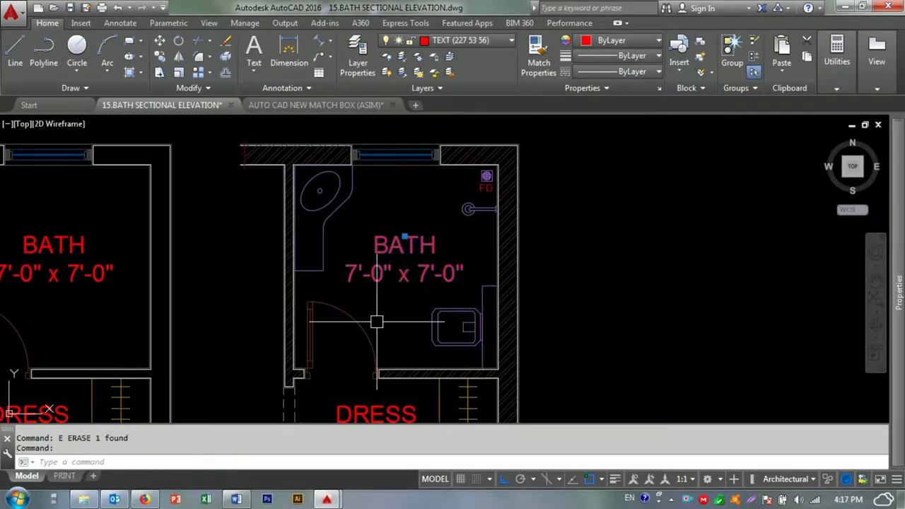
key(Escape)
middle_drag(376, 322, 359, 306)
key(Escape)
scroll(406, 190, down, 1)
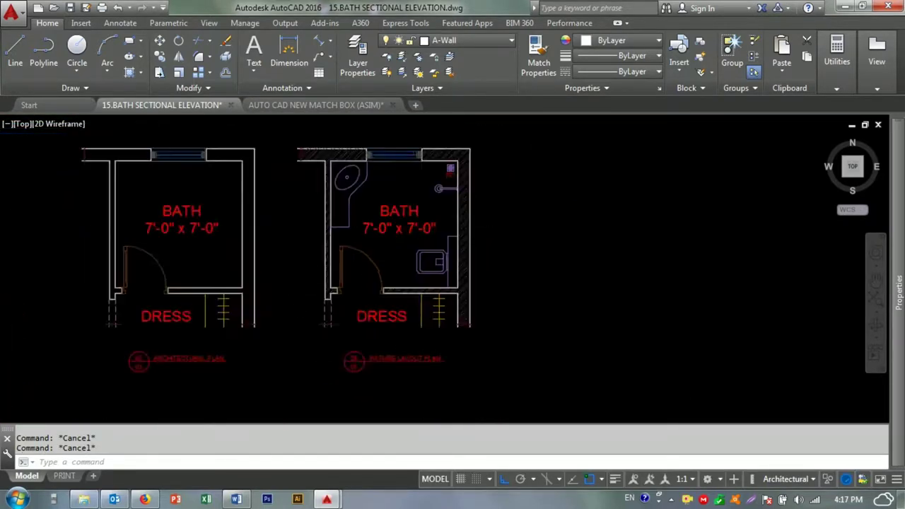
- Copy the FD drain and its label with Ortho on to a new spot beside the basin
scroll(453, 155, up, 1)
scroll(469, 133, up, 2)
scroll(467, 169, up, 1)
click(471, 148)
click(308, 311)
text(co)
key(Return)
click(427, 195)
scroll(346, 265, down, 3)
scroll(414, 192, up, 3)
key(F8)
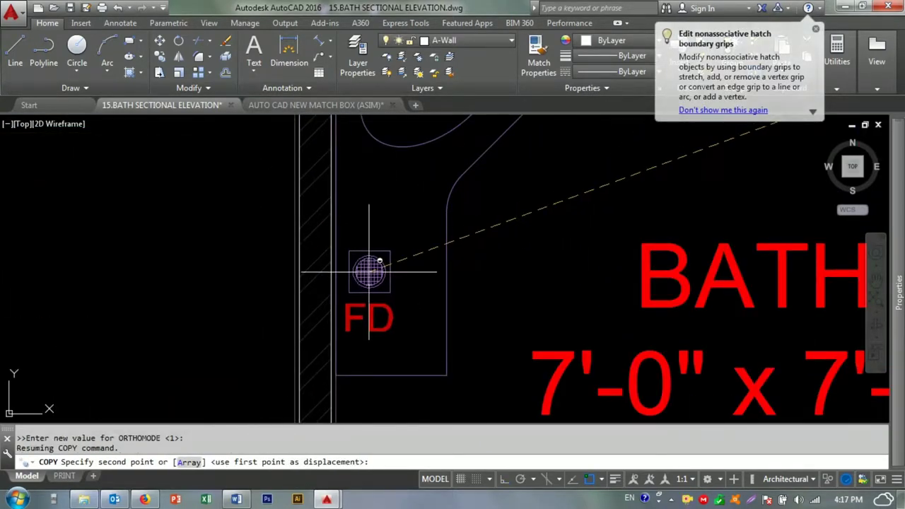
click(370, 262)
scroll(370, 262, down, 2)
scroll(434, 263, up, 1)
scroll(439, 273, up, 2)
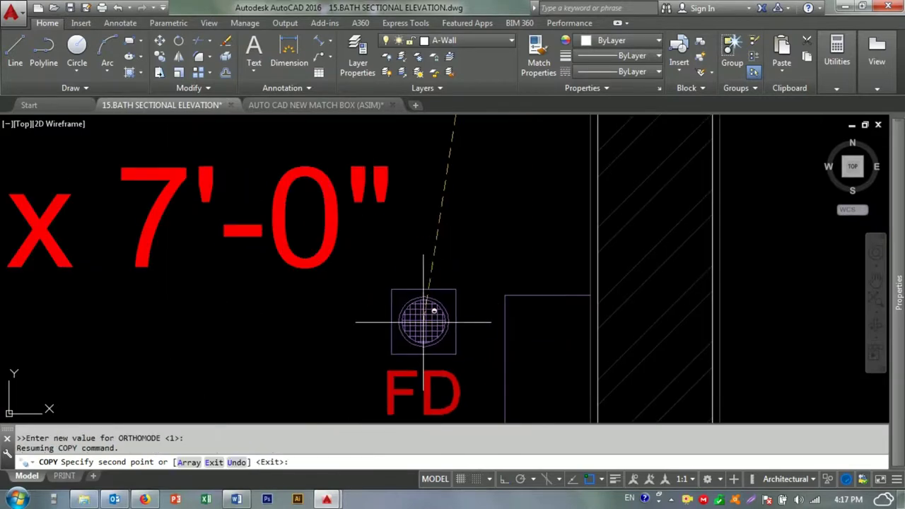
scroll(478, 237, down, 2)
key(F8)
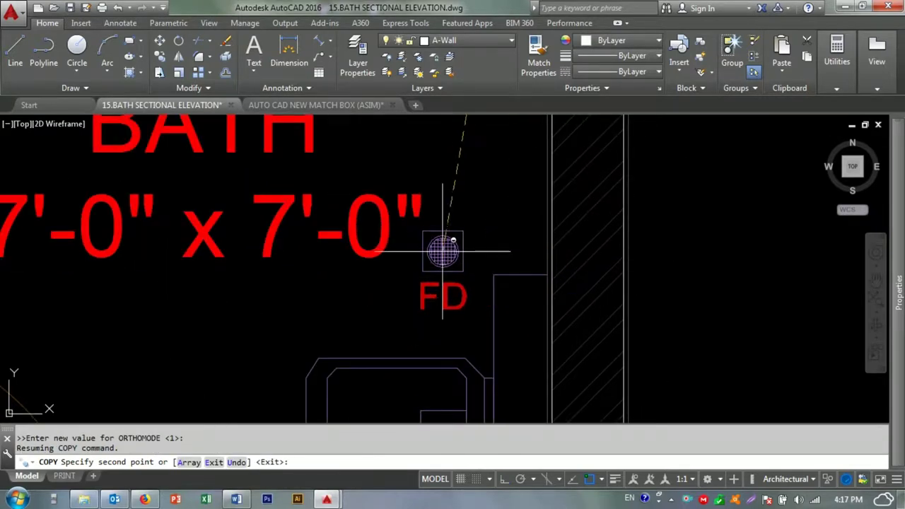
key(Escape)
- Offset a vertical wall line 1'-6" to the left as a placement guide
scroll(496, 309, up, 2)
key(Return)
click(489, 289)
click(469, 280)
- Move the copied FD drain into its new position above the WC
click(349, 222)
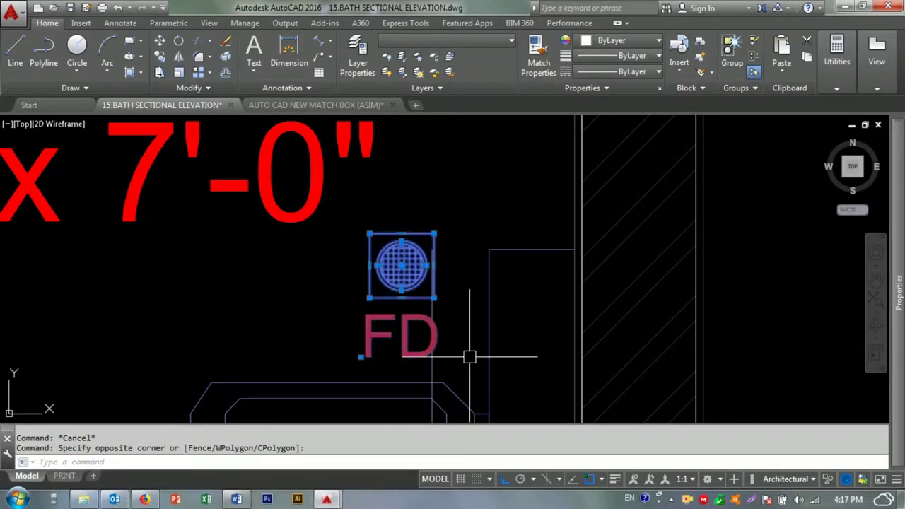
click(469, 355)
text(m)
key(Return)
scroll(438, 297, up, 5)
click(424, 300)
click(438, 285)
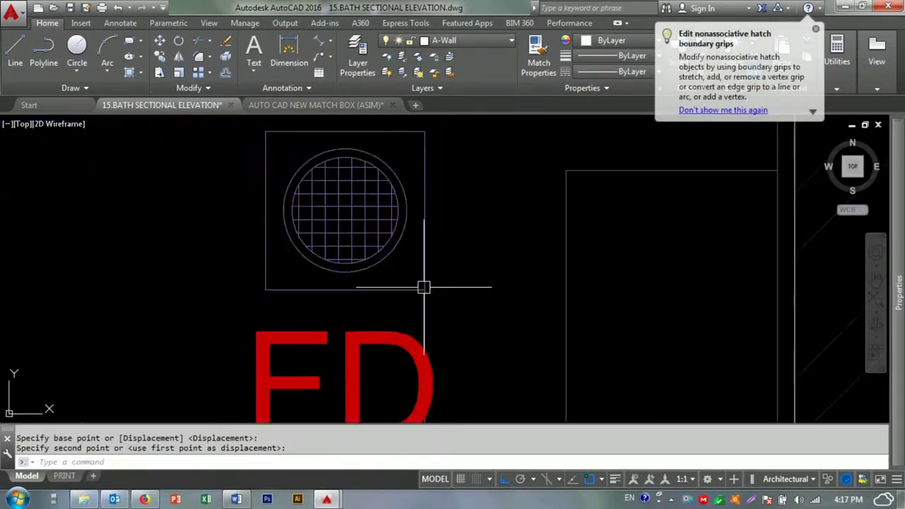
scroll(435, 307, down, 4)
scroll(462, 294, down, 2)
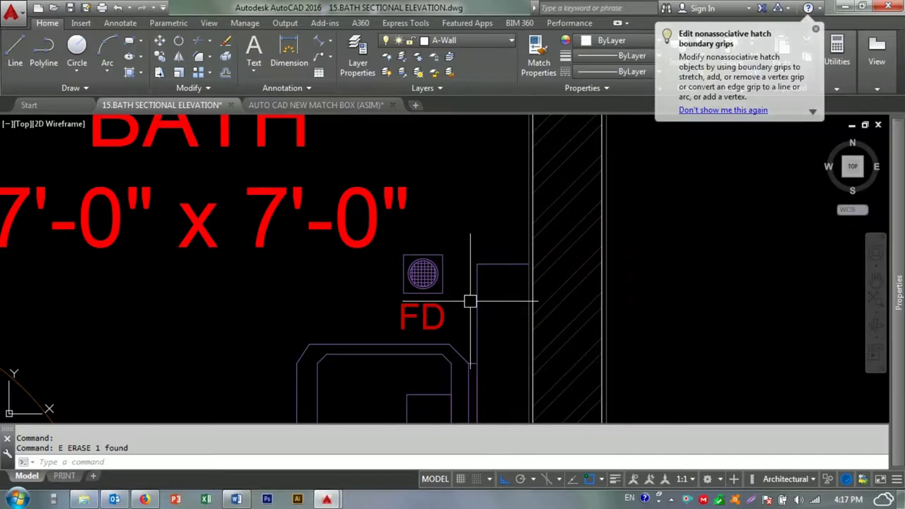
key(Escape)
key(Escape)
- Pick the BATH label and then clear the selection
scroll(470, 301, down, 2)
scroll(396, 240, down, 3)
scroll(365, 221, up, 3)
click(365, 222)
key(Escape)
scroll(365, 222, down, 3)
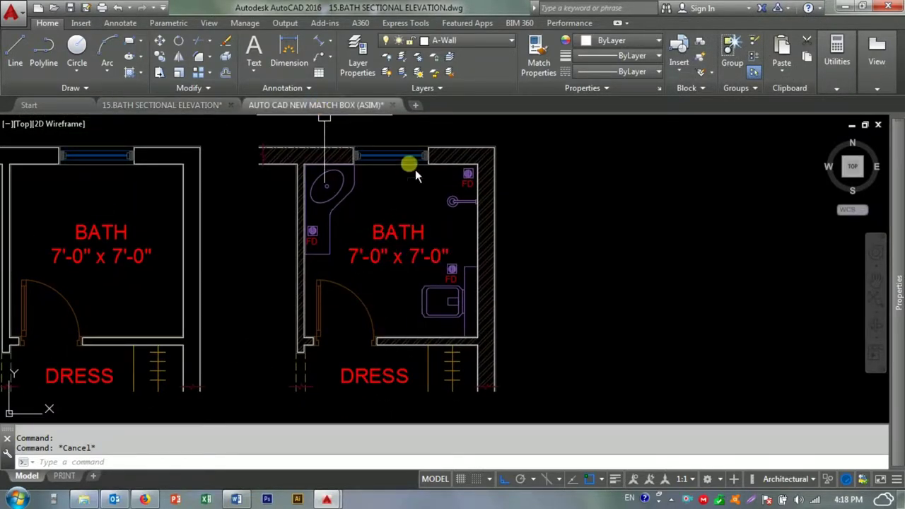
- Pan to the faucet symbols in the match-box drawing and regenerate the display
scroll(382, 176, down, 3)
scroll(353, 254, up, 5)
middle_drag(349, 259, 304, 276)
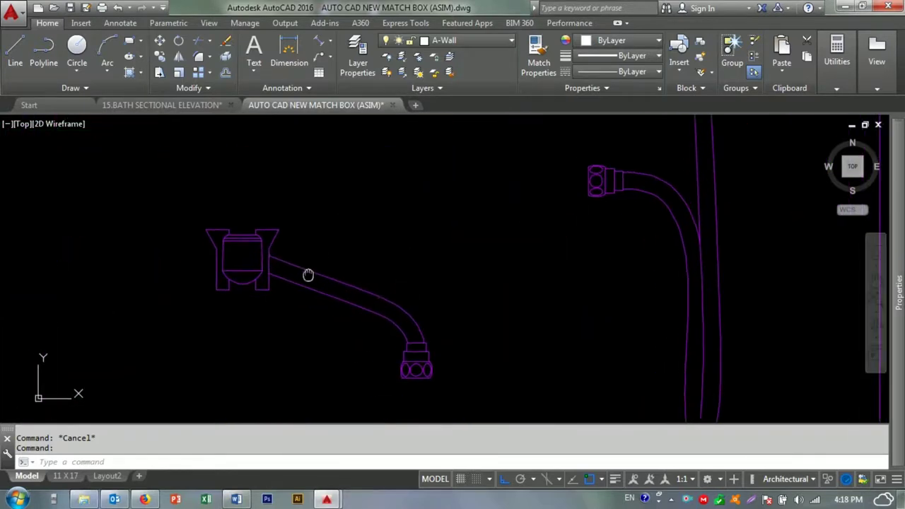
text(re)
key(Return)
click(193, 196)
click(482, 392)
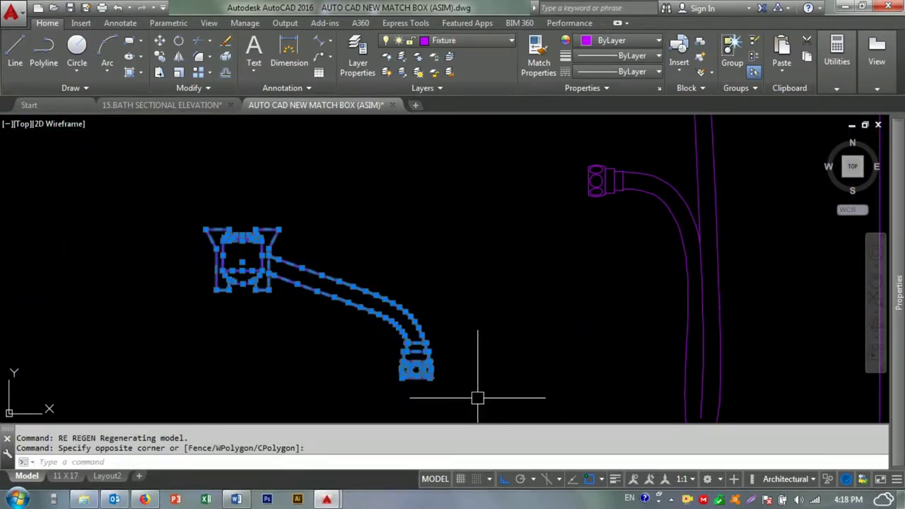
key(Escape)
- Try window-selecting the spout faucet, then clear the selection
scroll(352, 257, down, 2)
scroll(327, 276, down, 4)
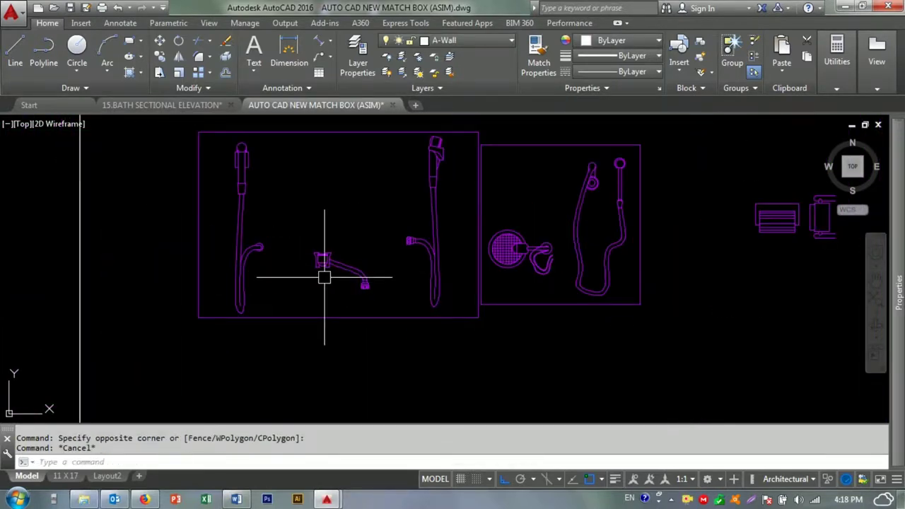
click(385, 298)
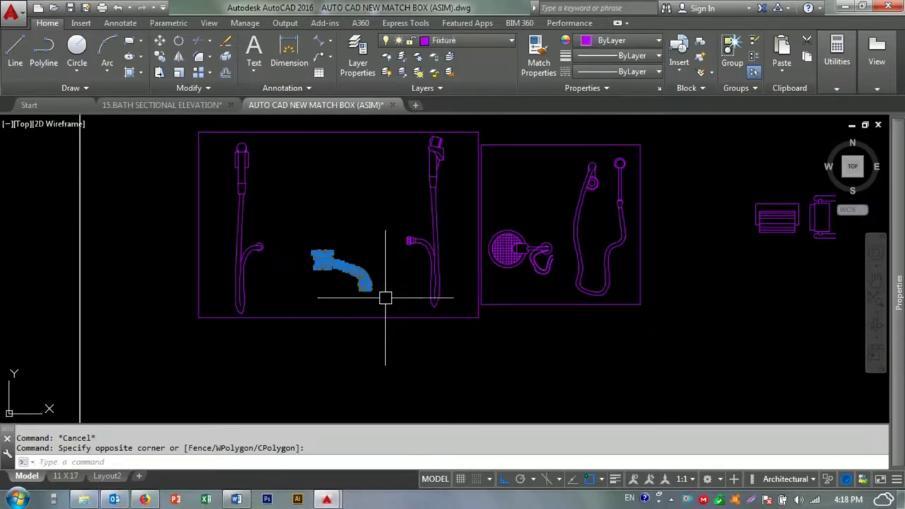
key(ctrl+Tab)
click(316, 106)
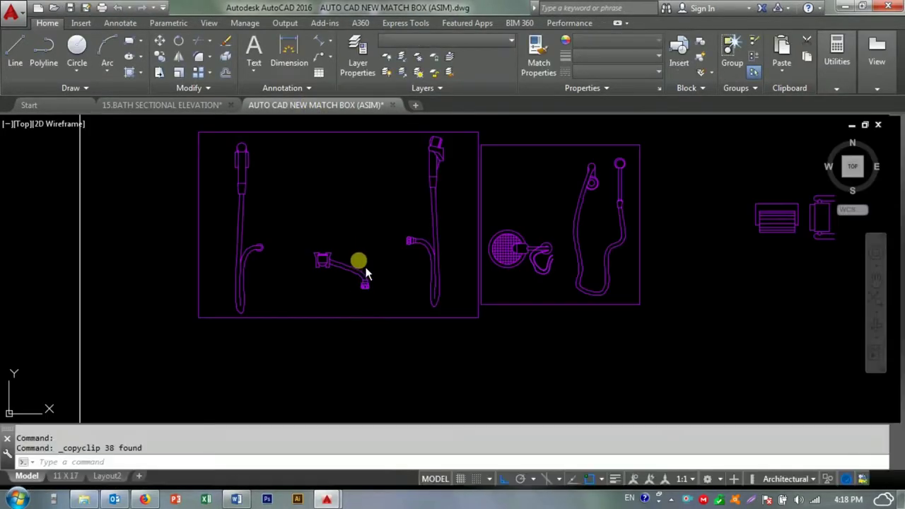
click(289, 226)
scroll(532, 251, up, 3)
key(Escape)
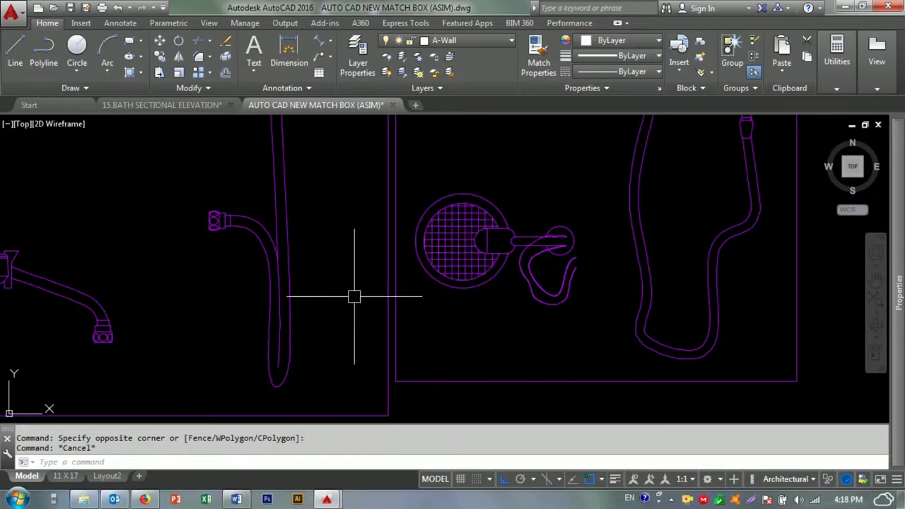
text(E)
scroll(552, 295, down, 3)
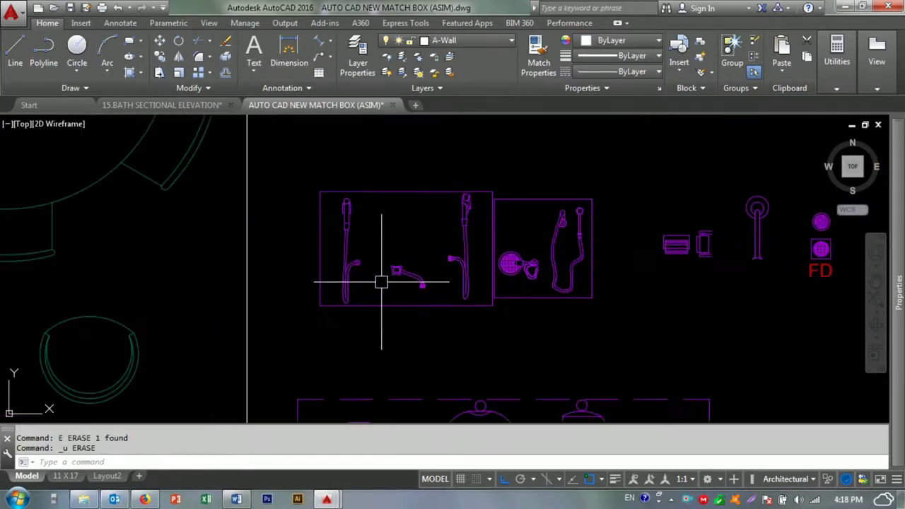
scroll(381, 278, up, 3)
- Copy the spout faucet with Ctrl+C and paste it into the 15.BATH drawing
click(363, 224)
click(479, 320)
key(ctrl+c)
key(Escape)
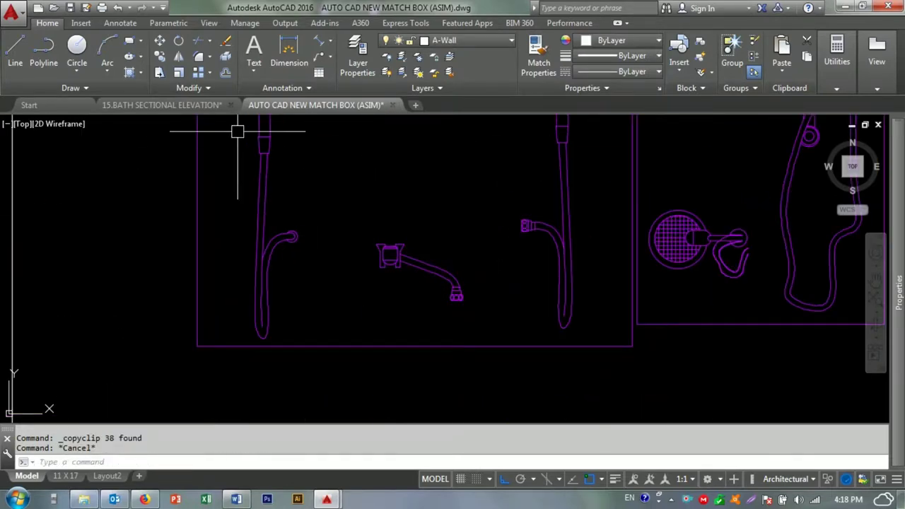
key(ctrl+Tab)
key(ctrl+v)
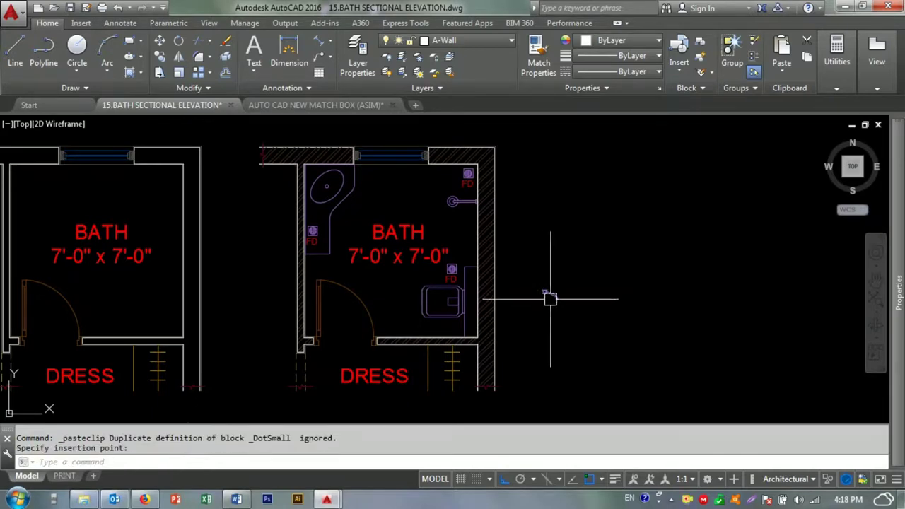
- Place the pasted faucet in the bath plan and rotate it a quarter turn
scroll(549, 299, up, 5)
click(646, 170)
click(646, 172)
click(299, 384)
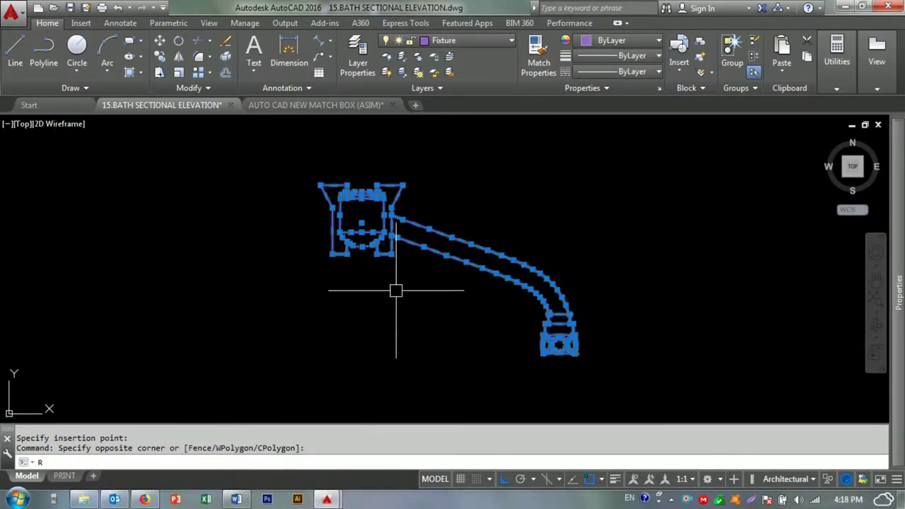
key(Return)
click(396, 290)
- Mirror the rotated faucet with MI, deleting the original
click(367, 327)
scroll(404, 239, down, 3)
scroll(307, 168, up, 3)
drag(307, 168, 517, 377)
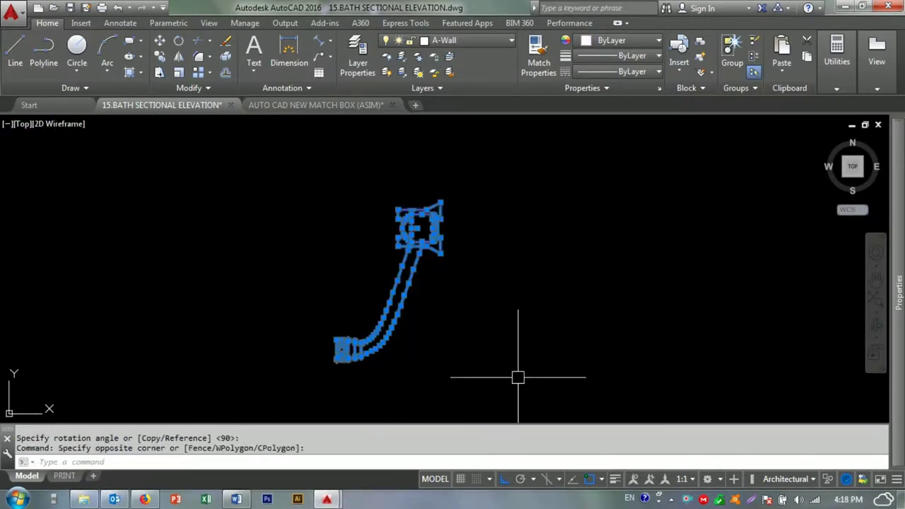
text(mi)
key(Return)
click(424, 269)
click(556, 282)
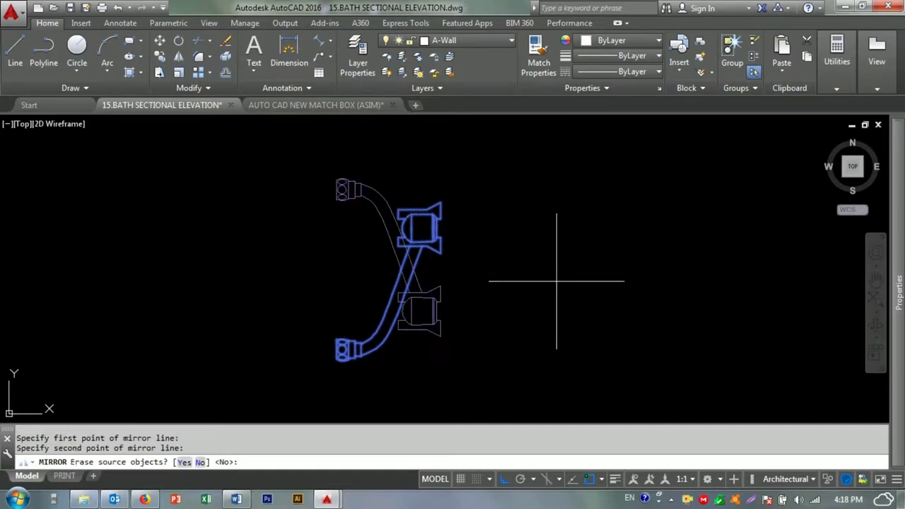
text(Y)
key(Return)
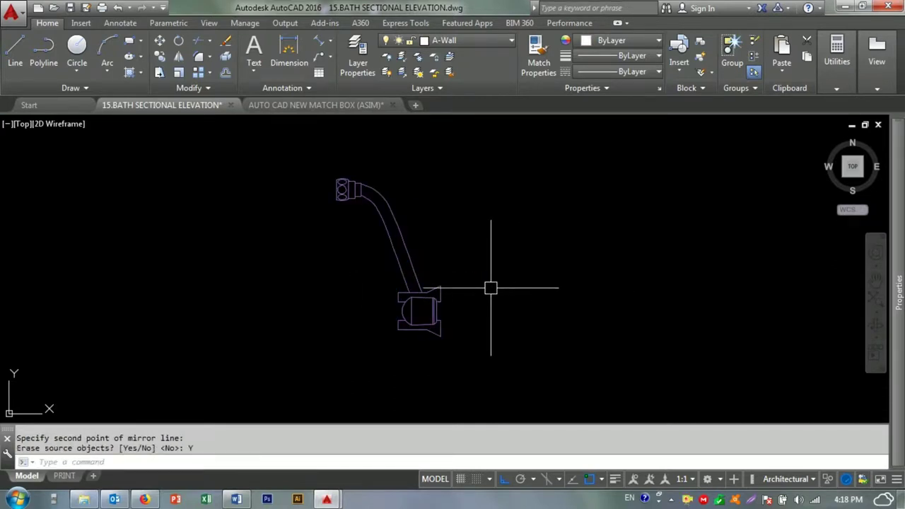
- Attempt a second mirror of the faucet, then undo it
click(493, 178)
click(261, 353)
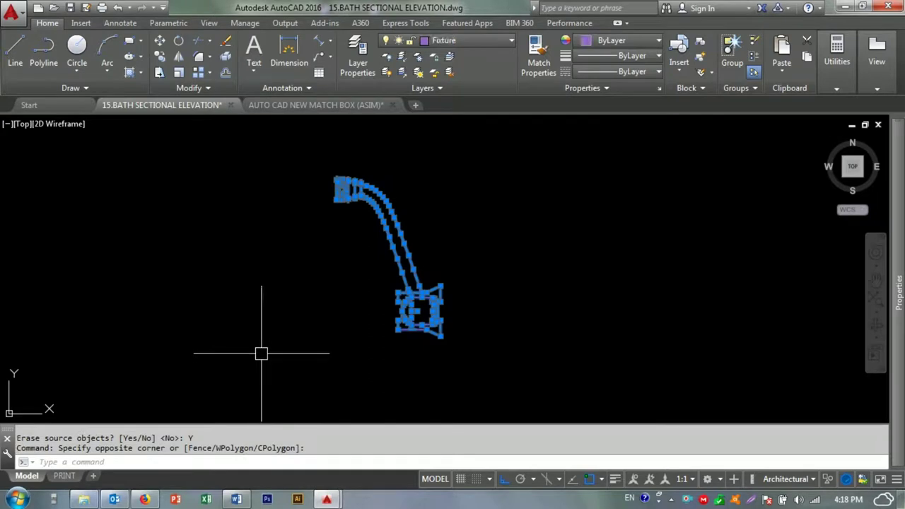
text(mi)
key(Return)
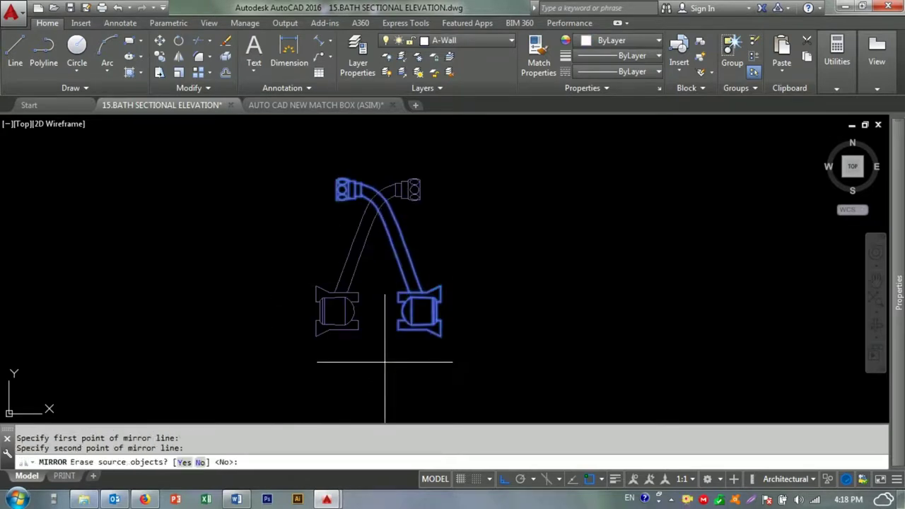
text(Y)
key(Return)
click(455, 371)
key(Escape)
key(Escape)
key(ctrl+z)
- Mirror the faucet across a new axis so it faces the other way
scroll(382, 251, down, 3)
click(323, 198)
click(454, 357)
text(mi)
key(Return)
click(381, 265)
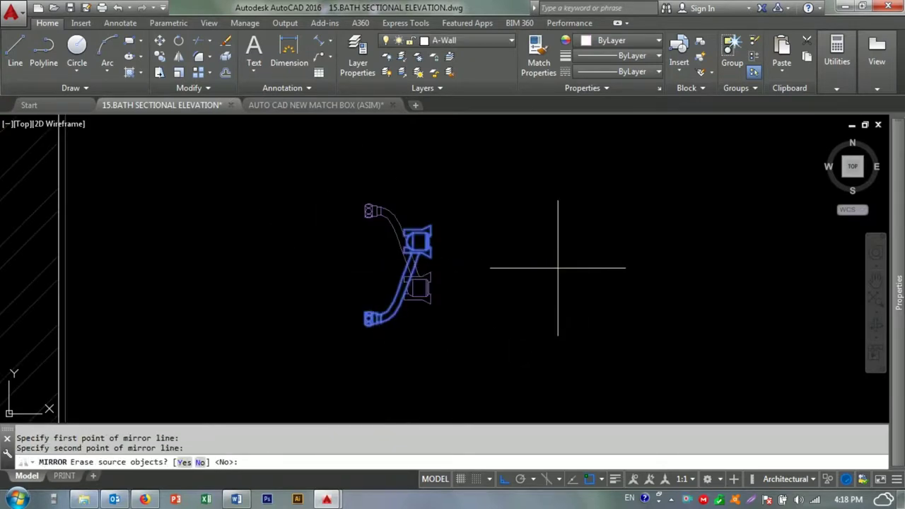
click(313, 339)
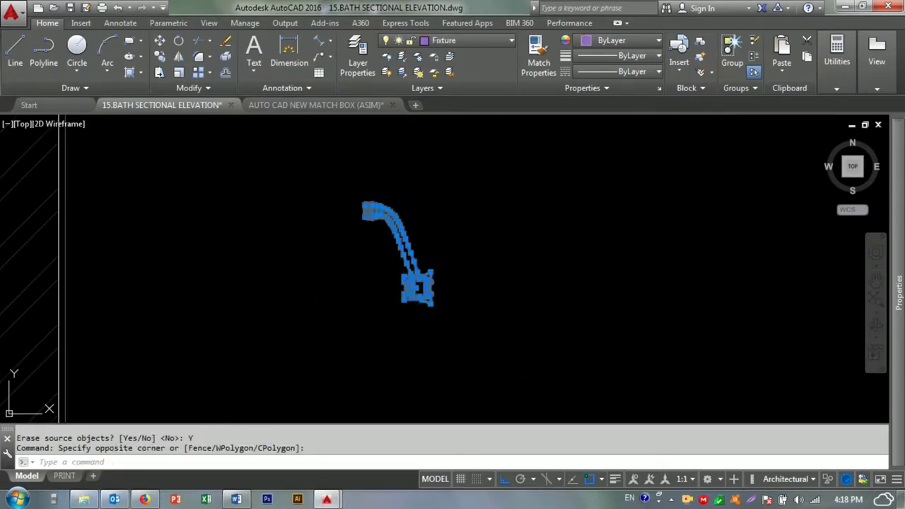
text(m)
key(Return)
scroll(404, 311, up, 5)
click(343, 328)
scroll(424, 310, down, 3)
key(Escape)
- Group the faucet's parts into a single object
click(474, 363)
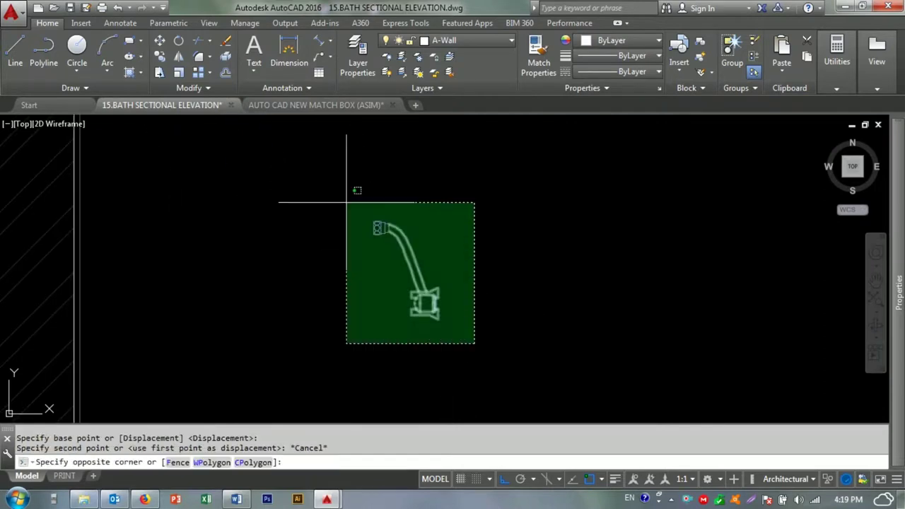
click(385, 246)
right_click(399, 233)
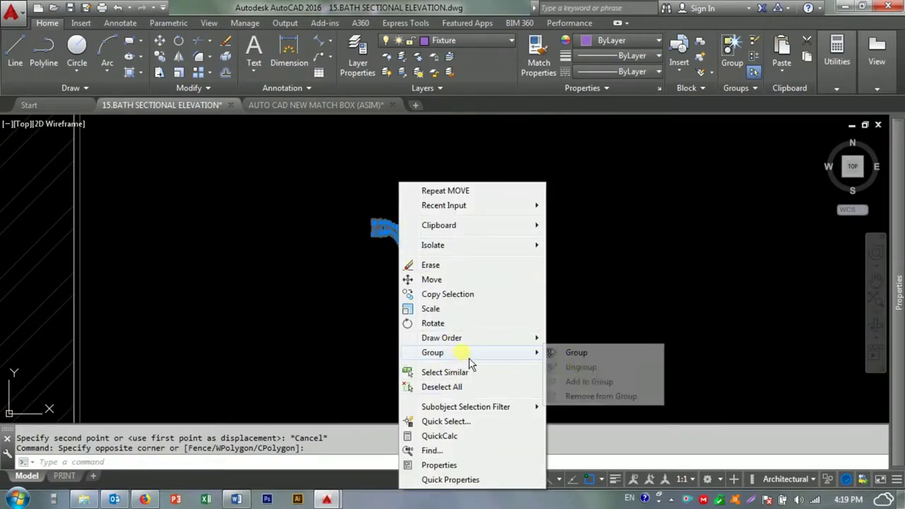
click(565, 354)
- Start moving the grouped faucet from a base point toward the wall
text(m)
key(Return)
scroll(403, 311, up, 5)
scroll(439, 282, up, 4)
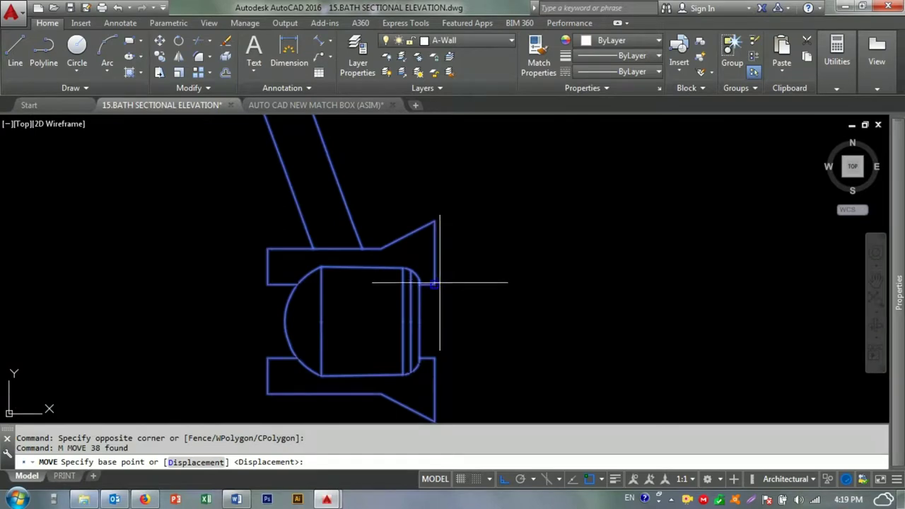
click(434, 222)
scroll(459, 269, down, 5)
scroll(255, 212, up, 5)
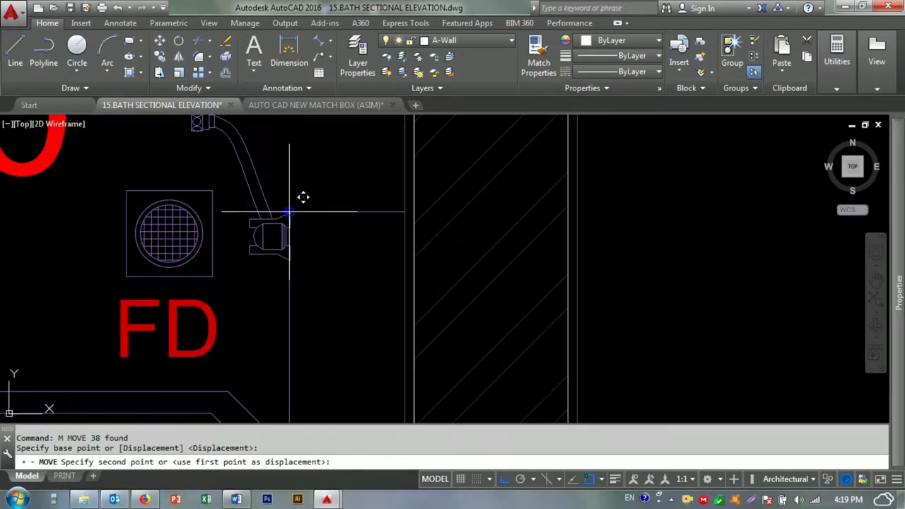
- Drop the faucet beside the FD floor drain and mirror it, keeping the original
scroll(297, 212, down, 2)
scroll(304, 233, down, 2)
click(337, 253)
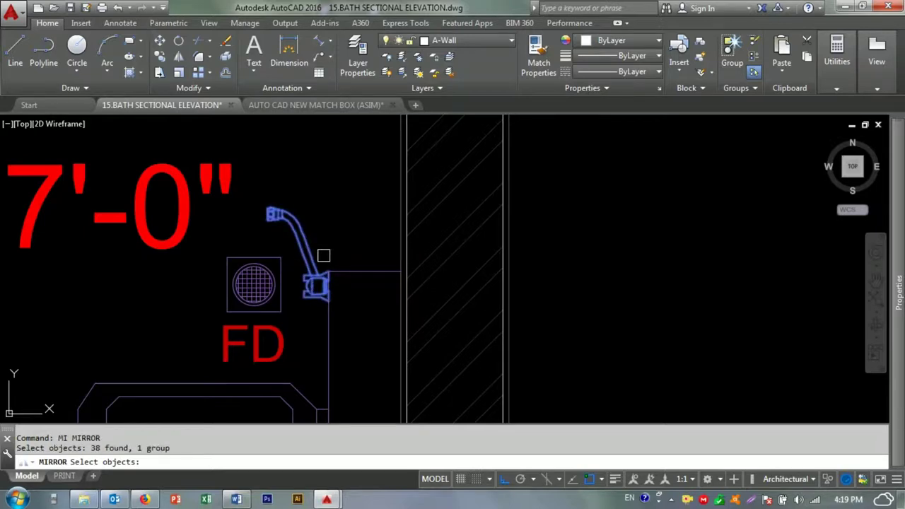
key(Escape)
scroll(306, 273, up, 4)
text(mi)
key(Return)
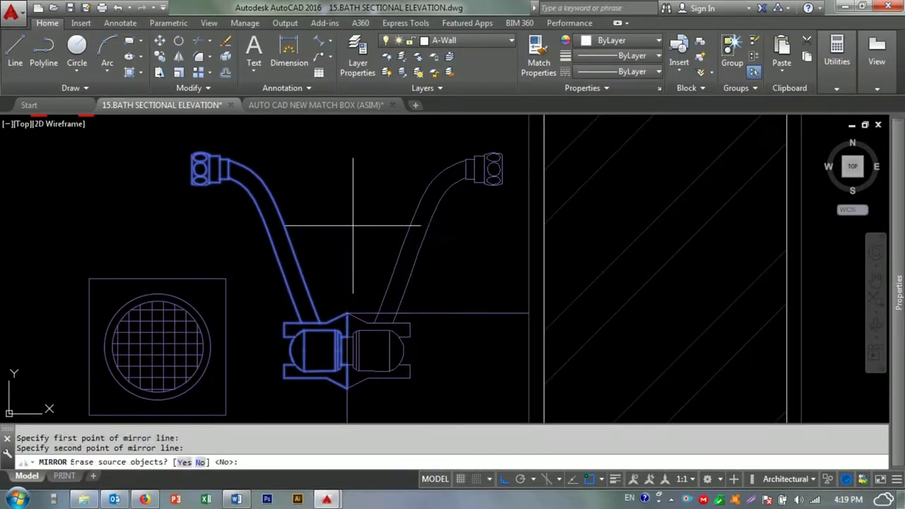
key(Return)
- Move the mirrored faucet copy to its new spot along the wall
drag(516, 145, 424, 269)
text(m)
key(Return)
click(418, 364)
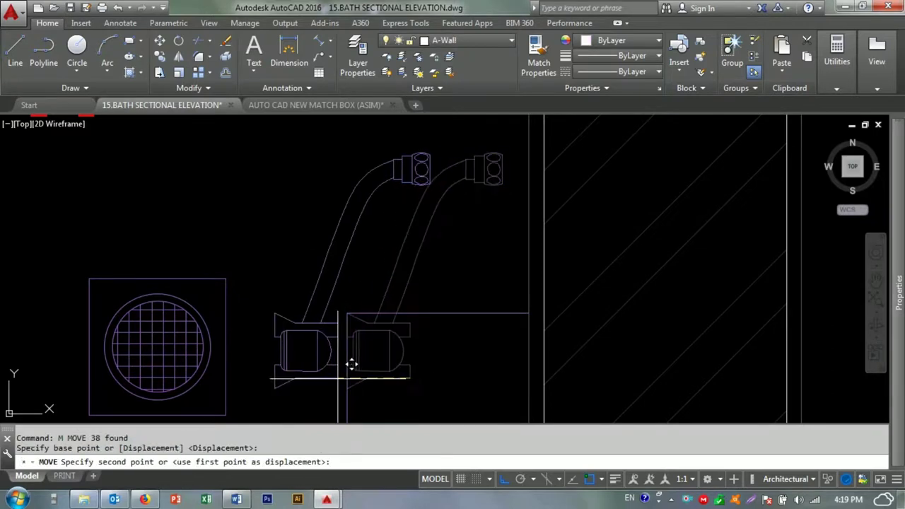
click(357, 364)
- Stretch the faucet head with a crossing window so its fitting meets the bath's right wall
scroll(399, 290, down, 2)
scroll(370, 258, up, 5)
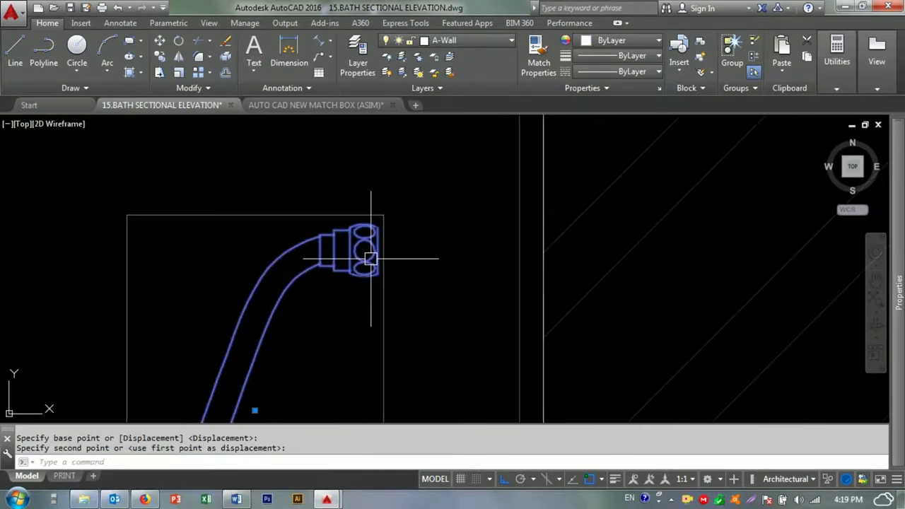
key(Escape)
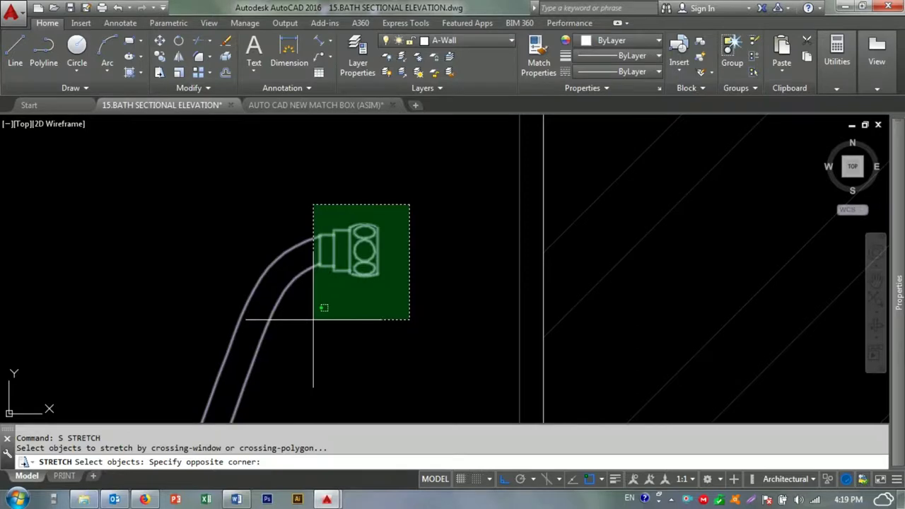
click(324, 321)
key(Return)
click(364, 239)
click(520, 277)
- Bring the whole bath plan into view and window-select the entire right-hand plan
scroll(438, 283, down, 5)
scroll(360, 277, up, 3)
scroll(431, 331, down, 1)
scroll(431, 331, down, 2)
scroll(363, 287, up, 2)
scroll(363, 287, down, 2)
middle_drag(242, 293, 416, 312)
scroll(416, 312, up, 1)
scroll(432, 178, down, 4)
click(439, 172)
click(244, 375)
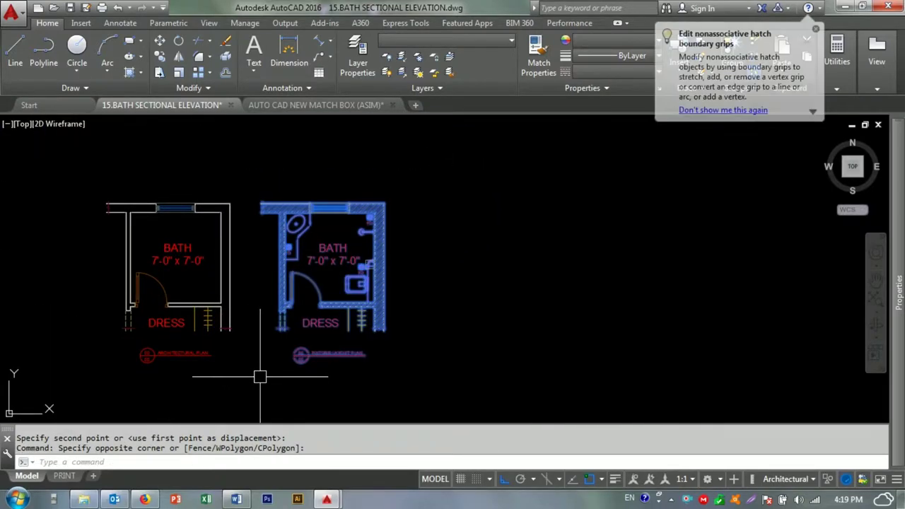
- Start copying the whole plan from the title marker, then cancel the copy
text(co)
key(Return)
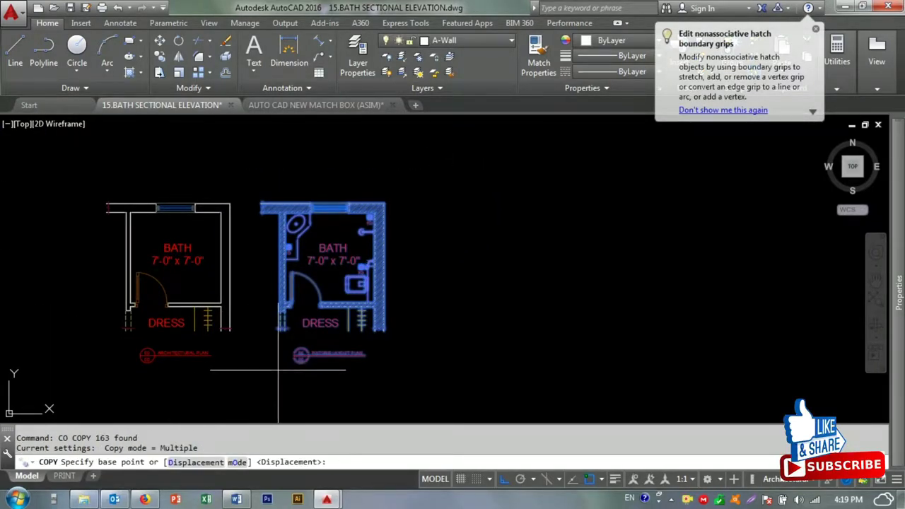
scroll(181, 362, up, 4)
click(498, 350)
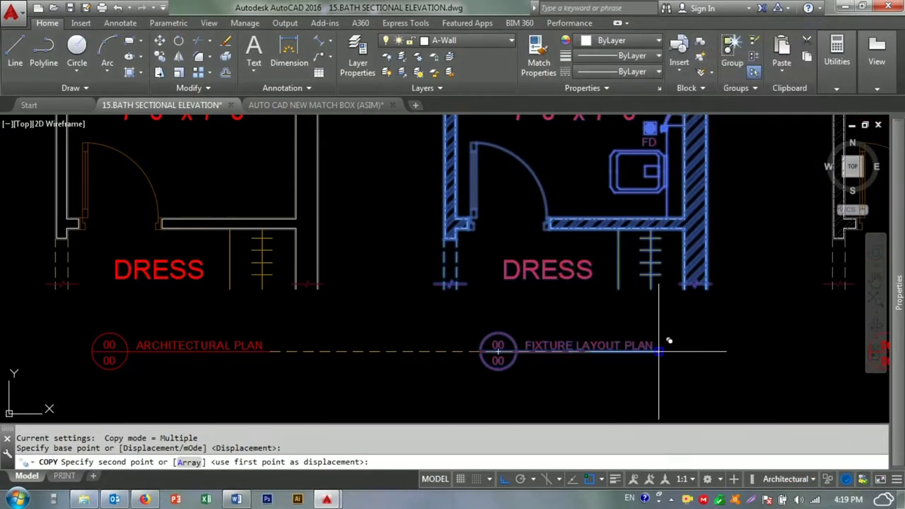
key(Escape)
scroll(434, 378, down, 4)
scroll(541, 307, up, 5)
scroll(323, 252, down, 3)
scroll(388, 254, up, 3)
scroll(397, 263, up, 4)
- Copy the FD label from its base point with Ortho turned off
text(co)
key(Return)
click(393, 278)
scroll(494, 152, up, 4)
key(F8)
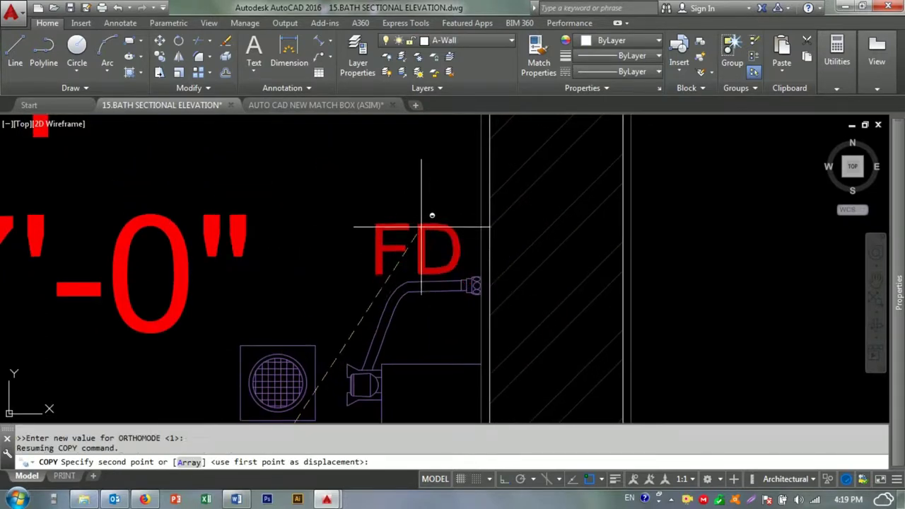
- Change the copied FD label's text to SH
key(Escape)
double_click(419, 251)
scroll(413, 251, down, 2)
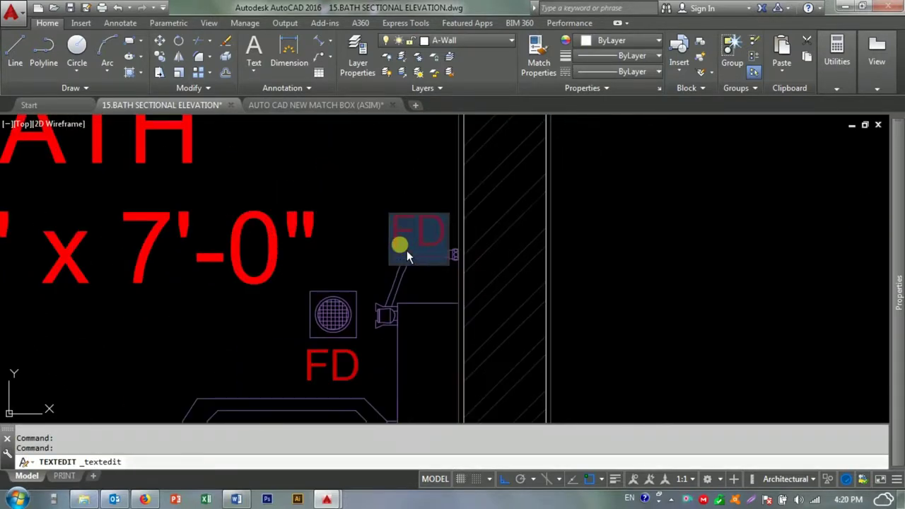
text(SH)
scroll(404, 233, down, 2)
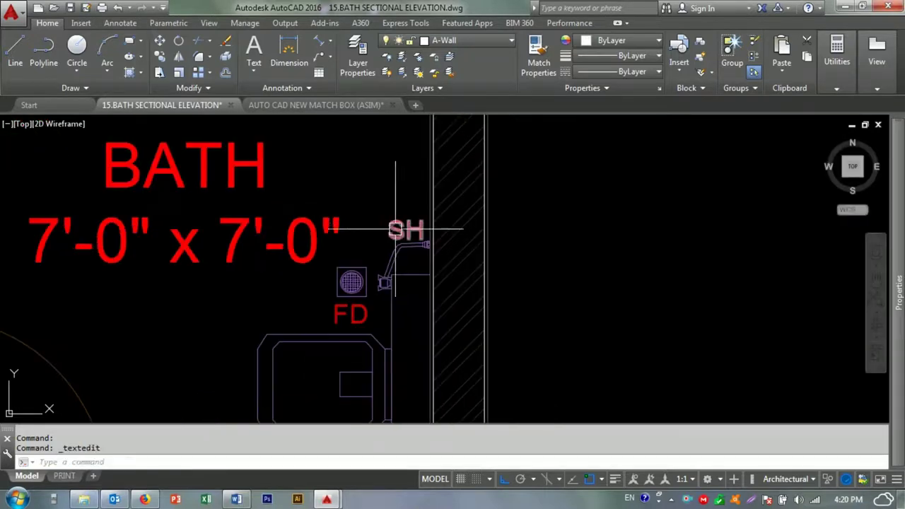
scroll(404, 226, up, 2)
click(403, 244)
- Copy the SH label to a spot above the faucet, with Ortho off
text(m)
key(Return)
click(414, 172)
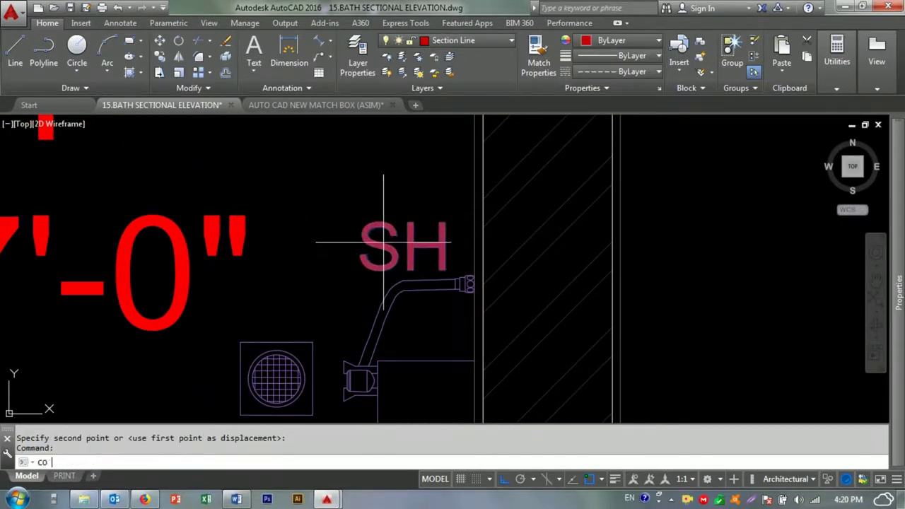
key(Return)
click(383, 242)
scroll(383, 243, down, 2)
scroll(374, 262, up, 2)
key(F8)
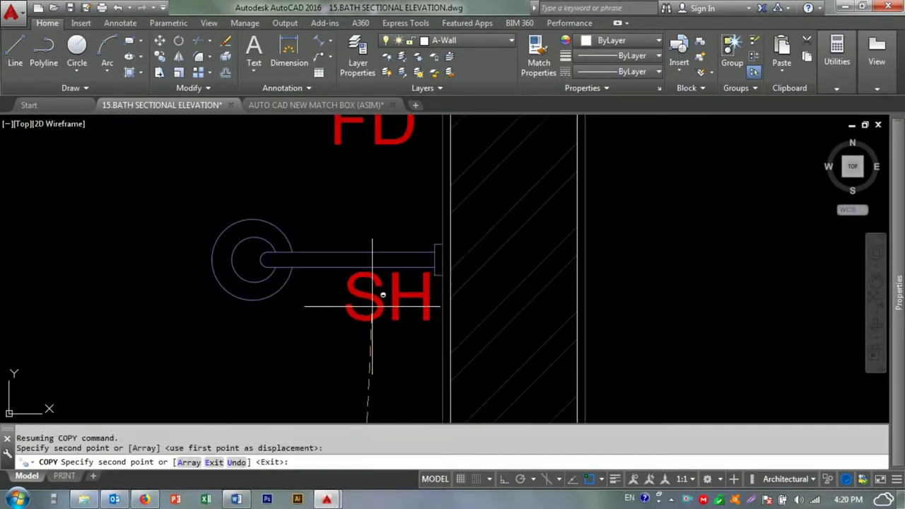
key(Escape)
- Change the lower SH copy's text to MS
scroll(373, 306, down, 2)
scroll(368, 299, up, 2)
double_click(399, 295)
text(MS)
key(Return)
scroll(414, 192, down, 2)
scroll(434, 263, down, 1)
scroll(412, 205, up, 3)
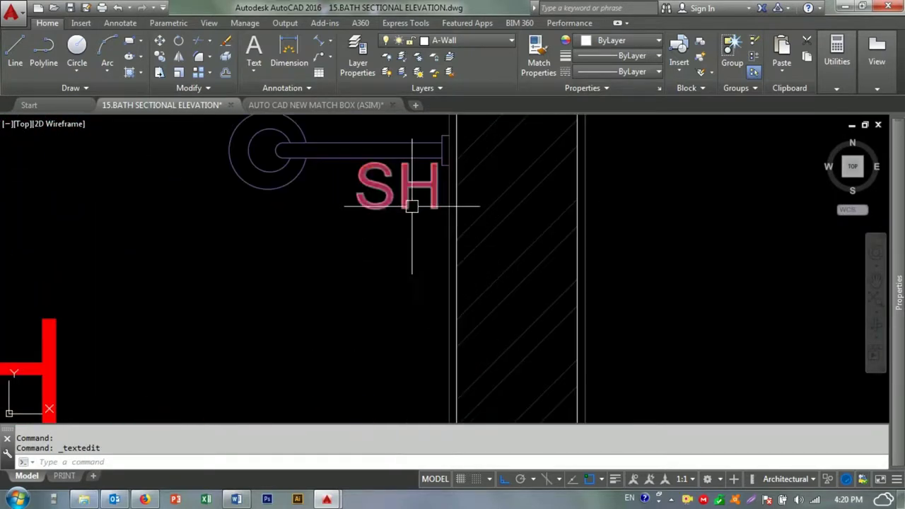
double_click(396, 185)
key(Escape)
- Copy the SH label next to the vanity and change its text to VANITY
scroll(354, 239, down, 2)
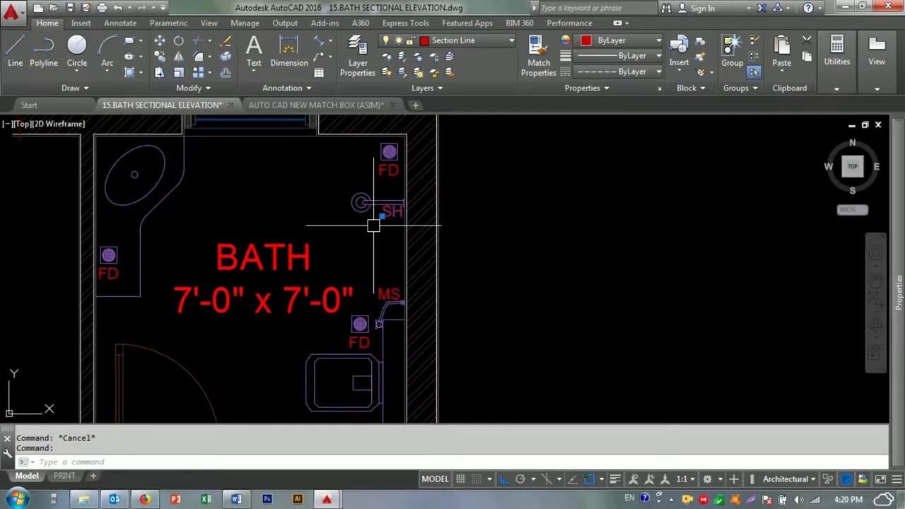
scroll(396, 213, down, 1)
text(c)
key(Return)
click(440, 225)
scroll(156, 230, up, 4)
click(322, 198)
key(Escape)
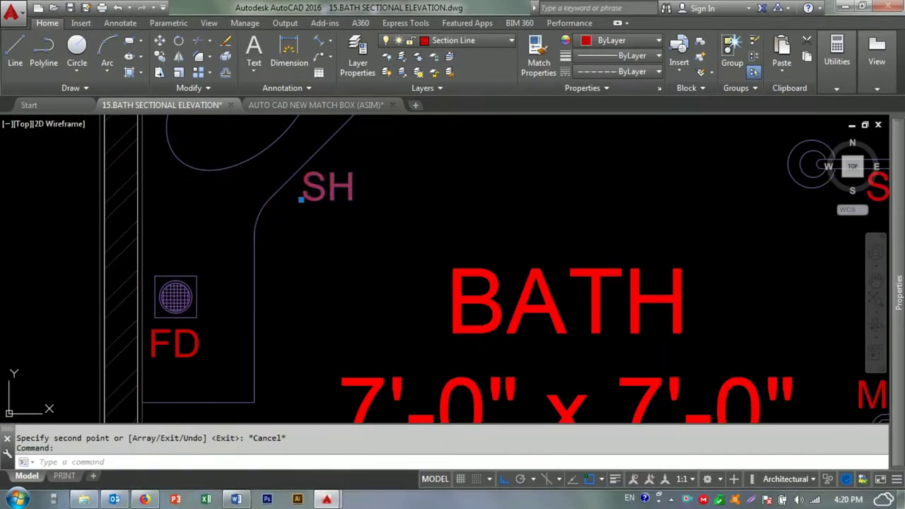
double_click(330, 196)
text(VANITY)
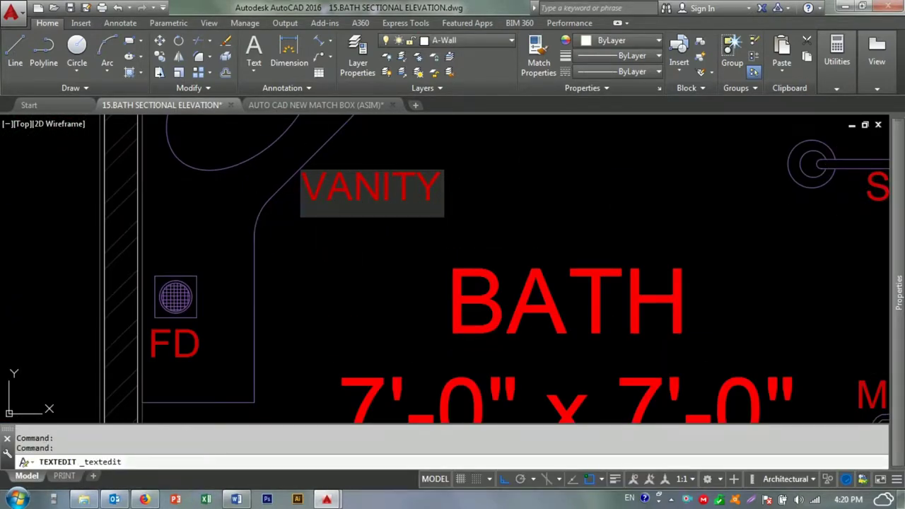
click(342, 220)
- Try rotating the VANITY label from a base point, then cancel
text(o)
key(Return)
click(300, 200)
click(334, 271)
key(m)
key(Return)
key(Escape)
- Rotate the VANITY label to read vertically and shift it to the left
text(ro)
key(Return)
click(324, 284)
click(236, 197)
text(m)
key(Return)
click(432, 233)
click(386, 244)
key(Return)
- Move the VANITY label into position beside the vanity
click(360, 264)
click(363, 269)
drag(240, 205, 371, 271)
key(Return)
click(372, 272)
click(394, 256)
scroll(346, 297, down, 5)
scroll(416, 338, up, 4)
scroll(431, 336, down, 1)
- Change the plan title from FIXTURE LAYOUT PLAN to FLOOR TILE LAYOUT
click(431, 336)
double_click(492, 347)
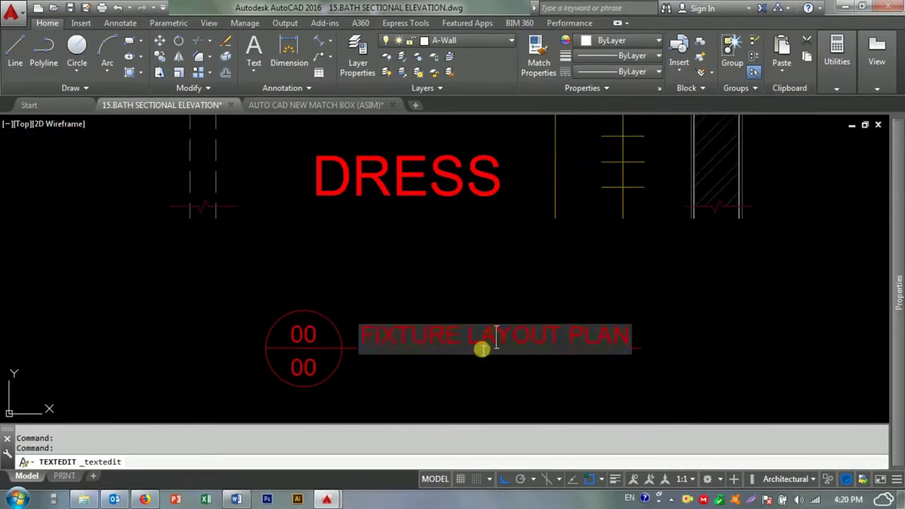
text(FLOOR TIL)
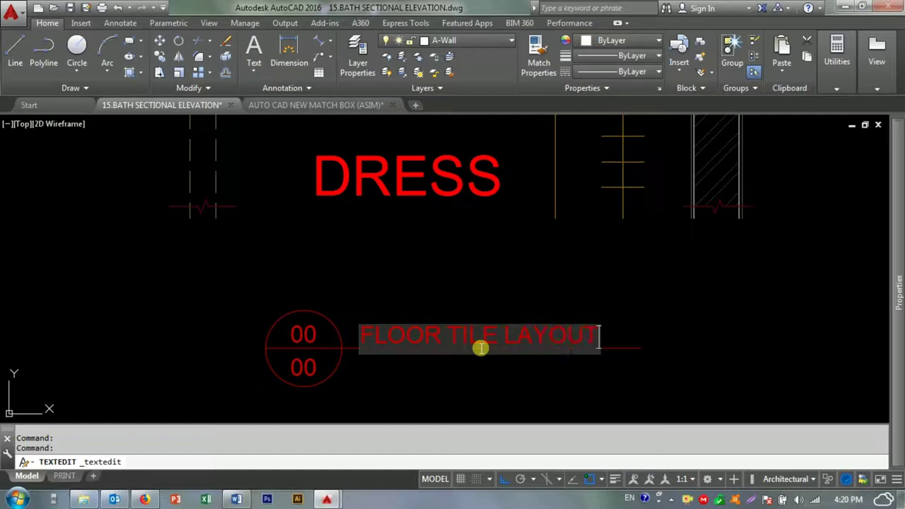
key(Return)
scroll(417, 283, down, 2)
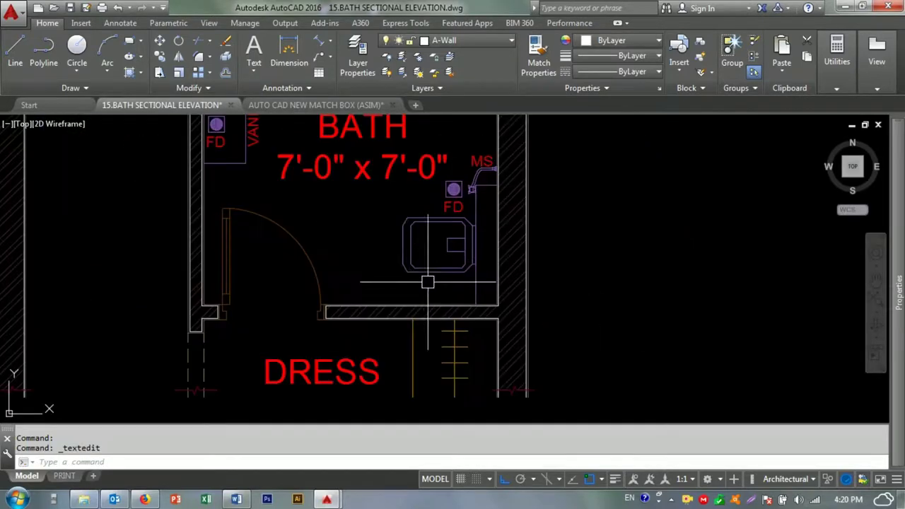
- Window-select the fixtures in the bath and erase them, then undo that deletion
middle_drag(424, 212, 325, 410)
click(370, 132)
click(606, 363)
key(e)
key(Return)
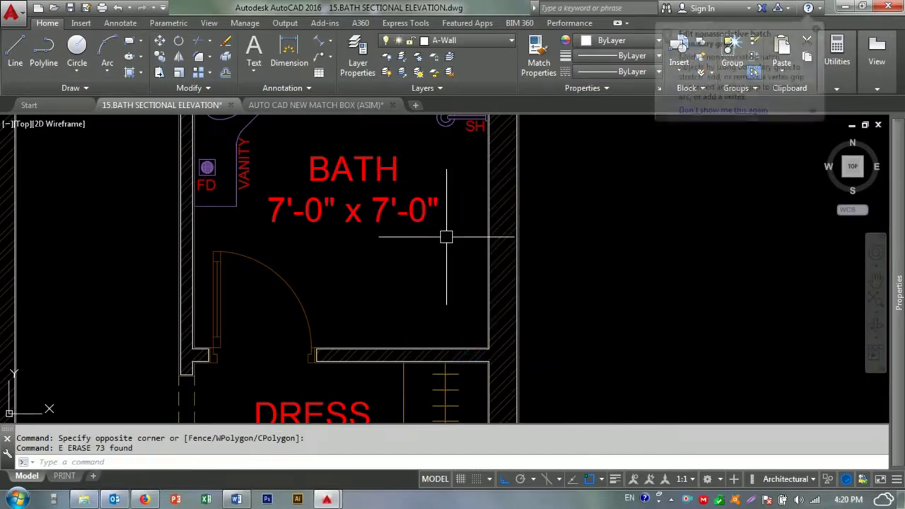
key(ctrl+z)
- Erase the MS fixture, its MS label and a nearby object
scroll(452, 248, up, 3)
drag(459, 198, 544, 275)
text(E)
key(Return)
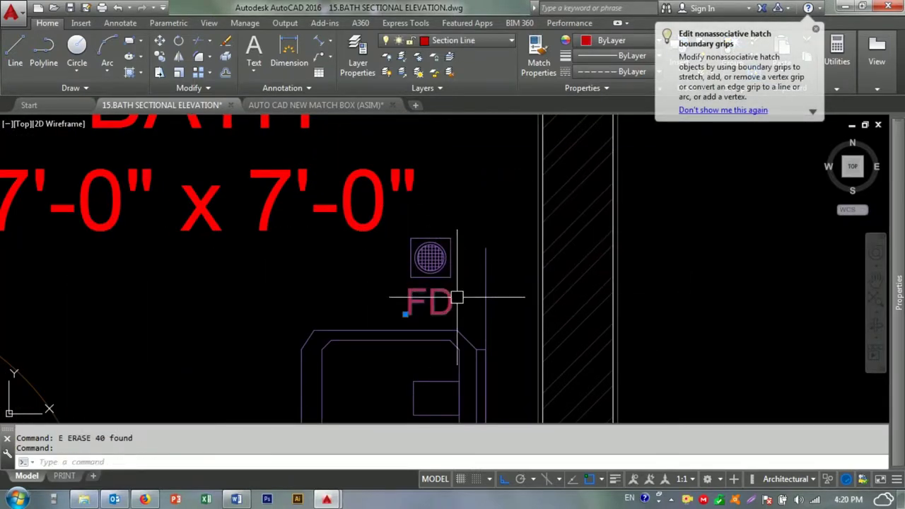
click(495, 212)
key(e)
key(Return)
click(499, 185)
key(e)
key(Return)
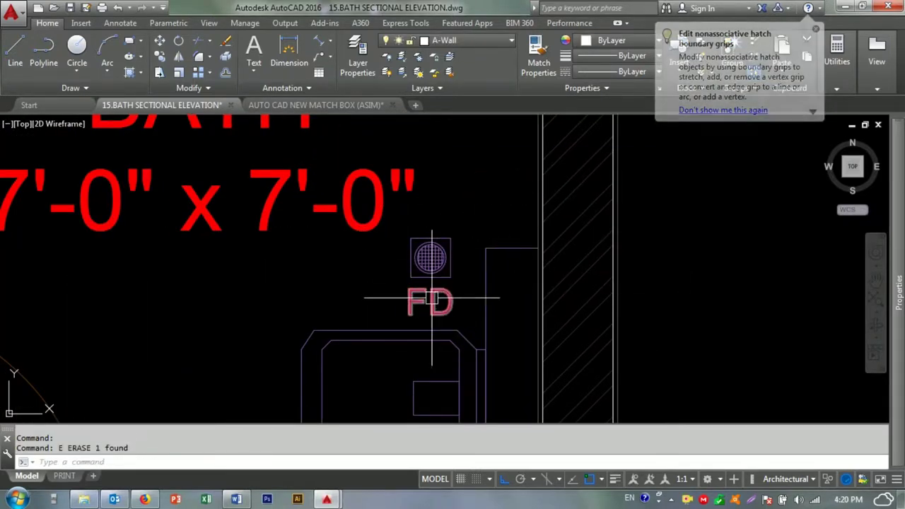
- Enclose the next bath fixture in a selection window and erase it
scroll(346, 218, up, 5)
click(347, 218)
key(Escape)
scroll(393, 283, down, 3)
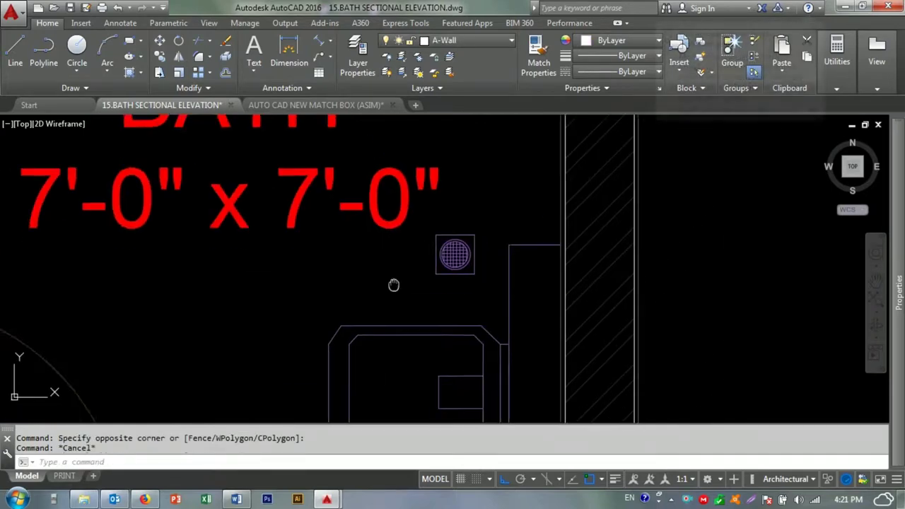
click(336, 289)
scroll(313, 266, down, 2)
click(311, 248)
click(475, 314)
key(e)
key(Return)
- Erase the sink and the vanity outline
middle_drag(271, 247, 482, 365)
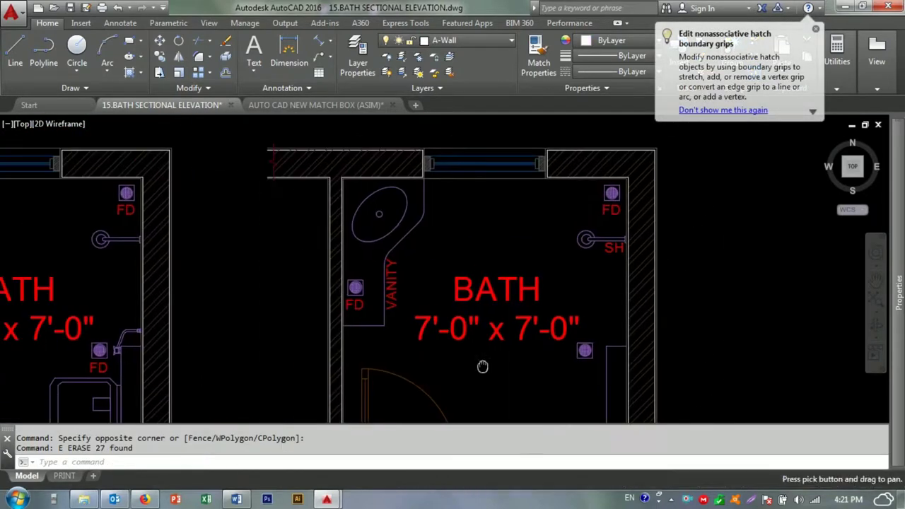
click(292, 341)
key(Escape)
click(433, 204)
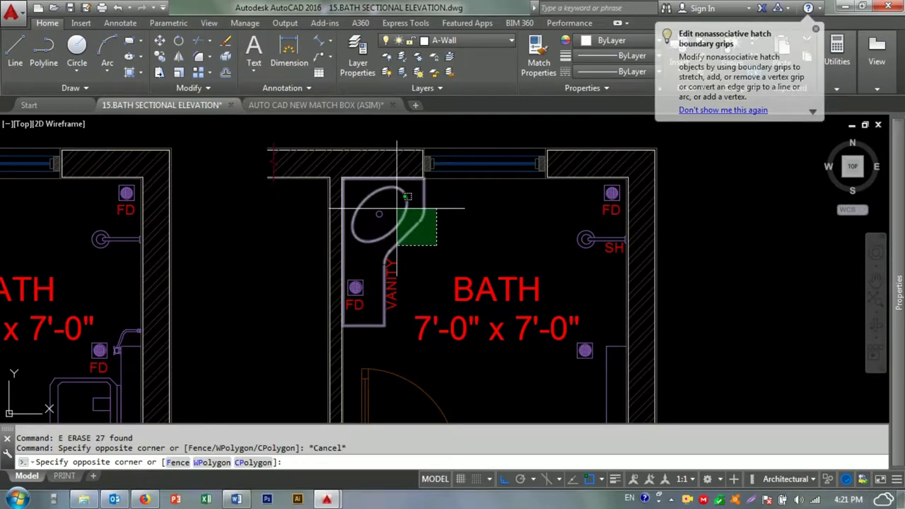
click(394, 274)
key(e)
key(Return)
key(Escape)
- Erase the shower mixer together with its SH label
scroll(521, 236, up, 3)
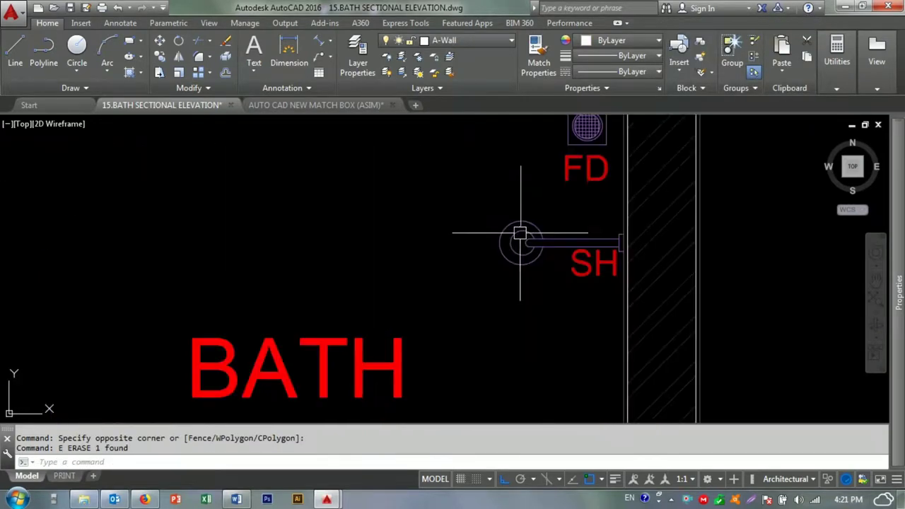
click(520, 236)
key(e)
key(Return)
- Select the BATH room label text
scroll(527, 229, down, 3)
middle_drag(527, 230, 500, 207)
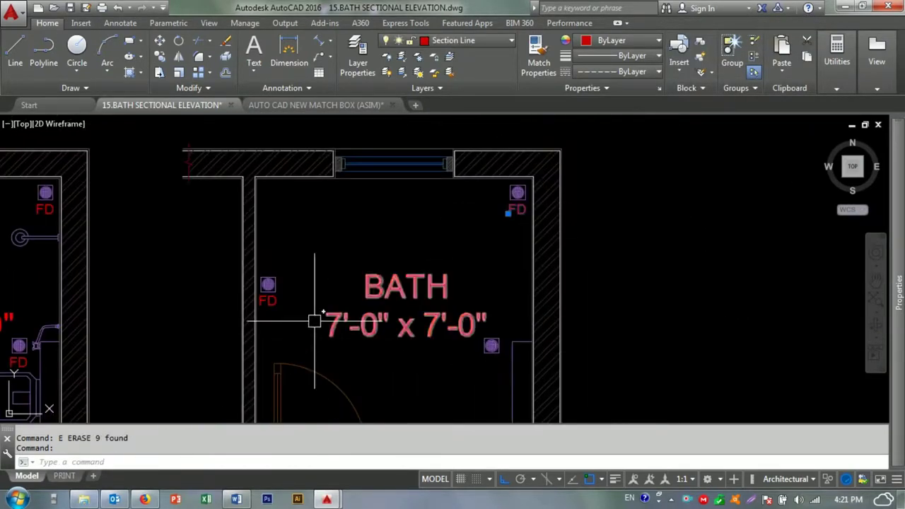
key(Escape)
key(Escape)
scroll(384, 303, down, 2)
click(383, 303)
- Move the BATH label, its room size text and the door to the right of the room
key(m)
key(Return)
click(515, 290)
click(696, 293)
scroll(465, 330, up, 3)
click(396, 296)
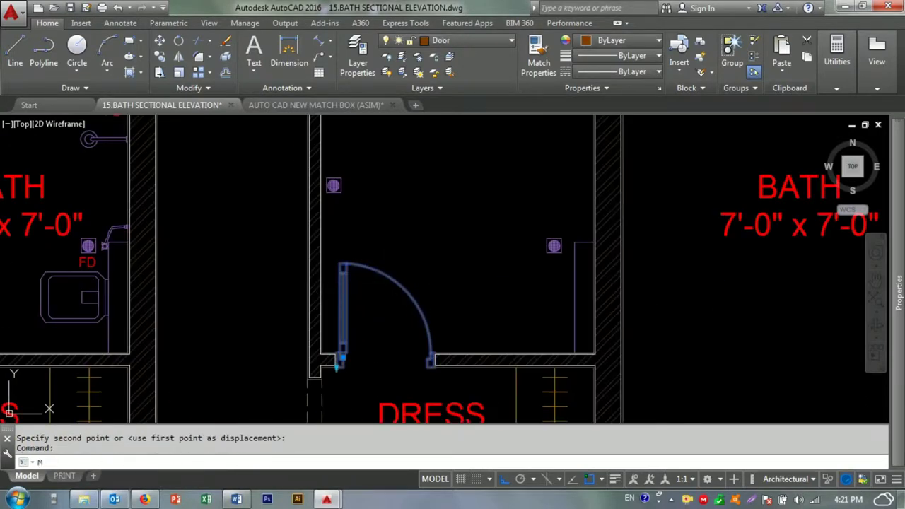
key(m)
key(Return)
scroll(396, 297, down, 3)
click(556, 248)
- Draw a line at the wall corner and extend it to the slab edge
scroll(555, 249, up, 3)
key(Return)
scroll(339, 303, up, 4)
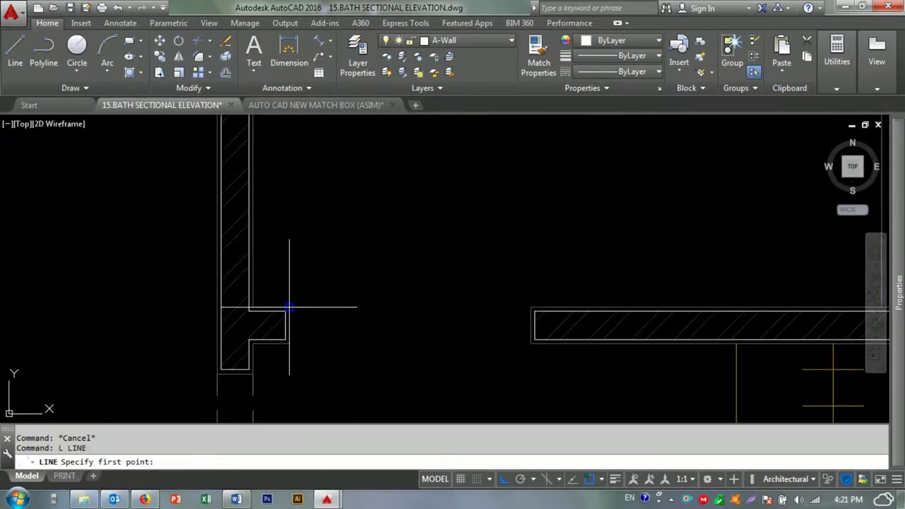
key(Return)
click(391, 311)
key(Escape)
key(o)
key(Return)
- Attempt a 4.5 offset and a property match from the door, cancelling both
key(Return)
key(Escape)
key(o)
key(Return)
key(Return)
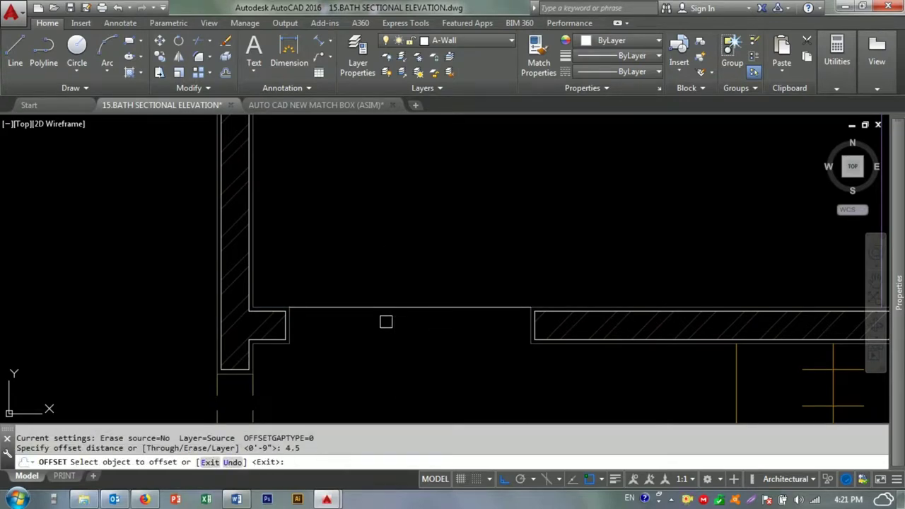
key(Escape)
text(ma)
key(Return)
scroll(346, 298, down, 3)
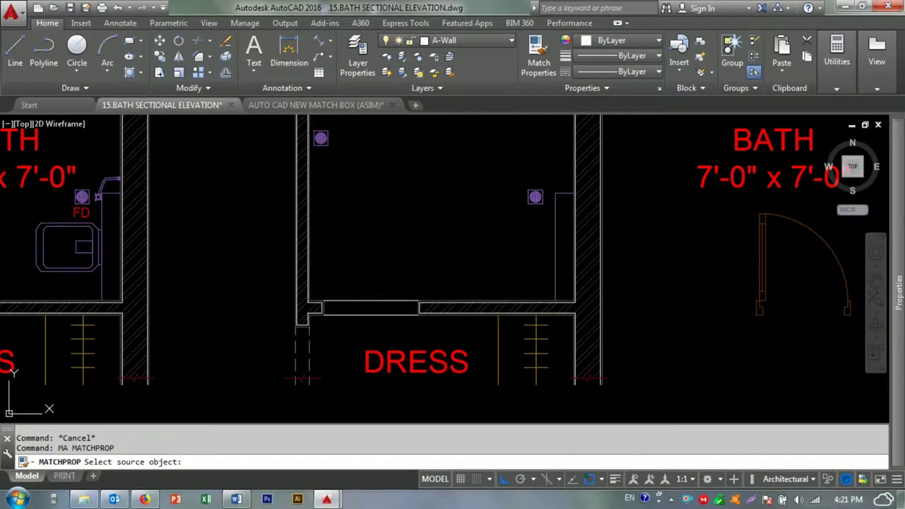
click(755, 241)
scroll(333, 313, up, 3)
scroll(398, 247, up, 2)
key(Escape)
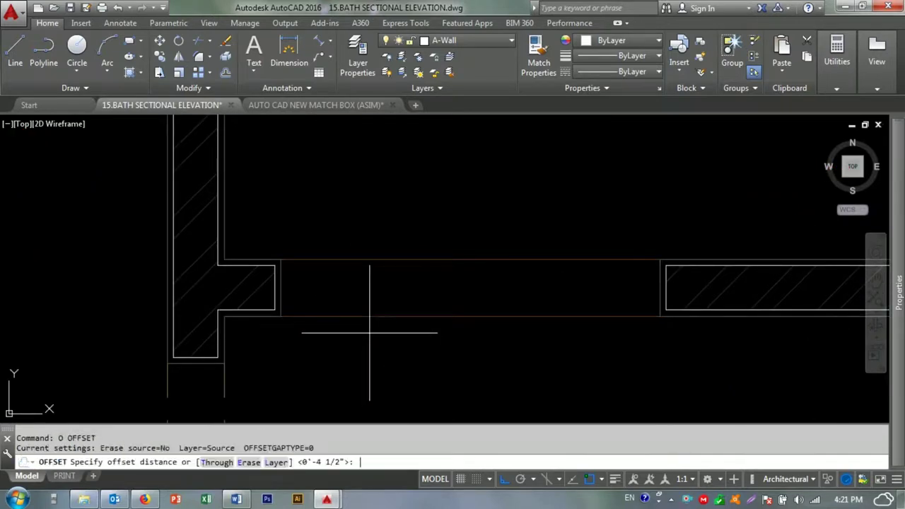
key(Escape)
key(Escape)
- Outline the stepped jamb piece and try repositioning it, cancelling the move
scroll(369, 333, down, 3)
scroll(466, 306, up, 3)
scroll(494, 311, up, 1)
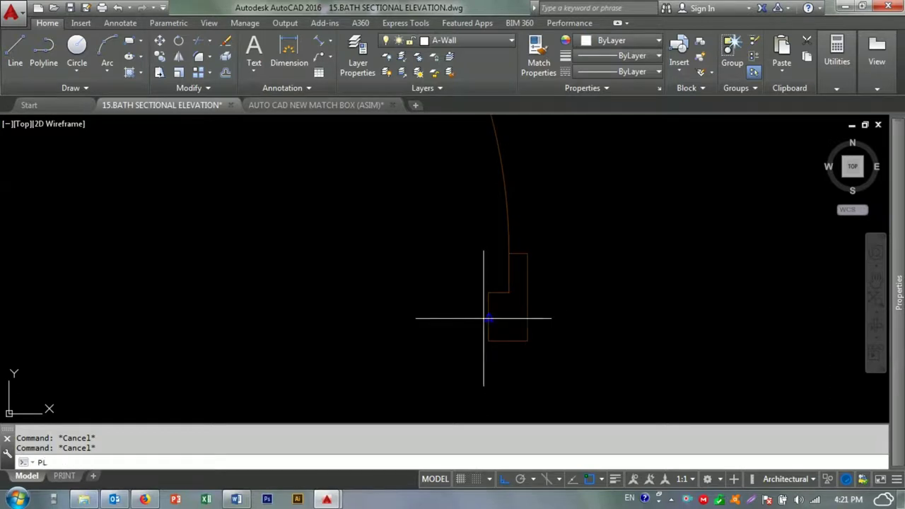
click(527, 342)
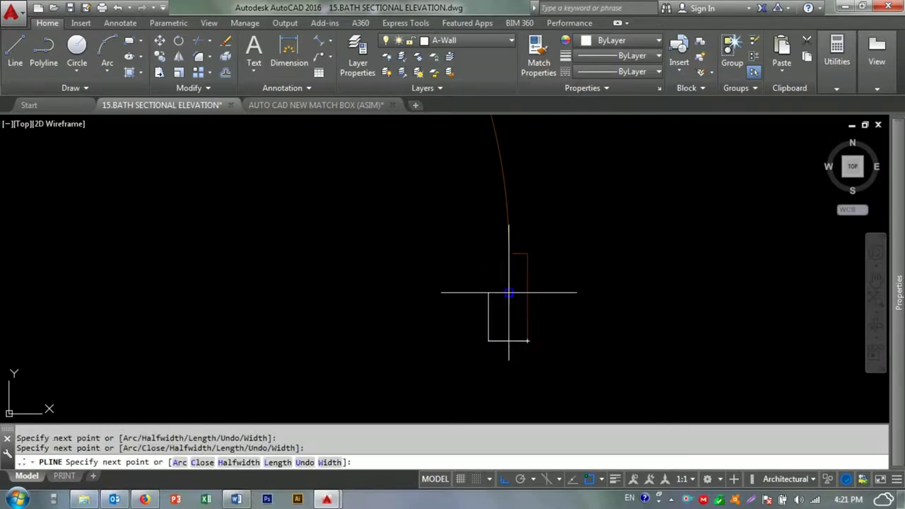
key(Escape)
click(539, 289)
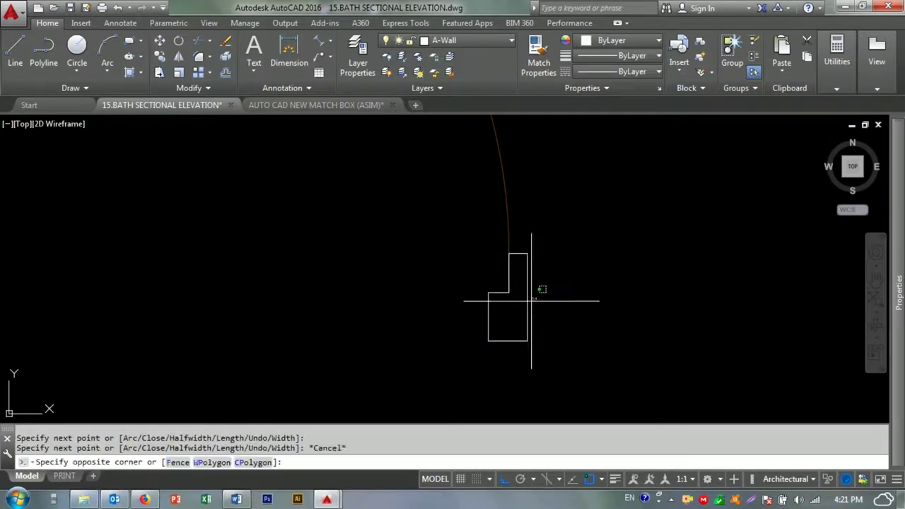
key(Escape)
key(Return)
click(509, 342)
scroll(368, 330, down, 2)
scroll(243, 309, up, 2)
key(Escape)
- Delete the long rectangle and mirror the jamb onto the left wall
click(434, 374)
click(414, 292)
key(Delete)
scroll(445, 299, down, 2)
key(Return)
click(322, 323)
click(332, 236)
- Erase the two long lines across the opening and pick a MATCHPROP source object
drag(332, 240, 273, 335)
key(e)
key(Return)
scroll(127, 272, up, 4)
scroll(218, 282, down, 2)
text(ma)
key(Return)
scroll(332, 273, down, 2)
click(714, 248)
scroll(395, 287, up, 3)
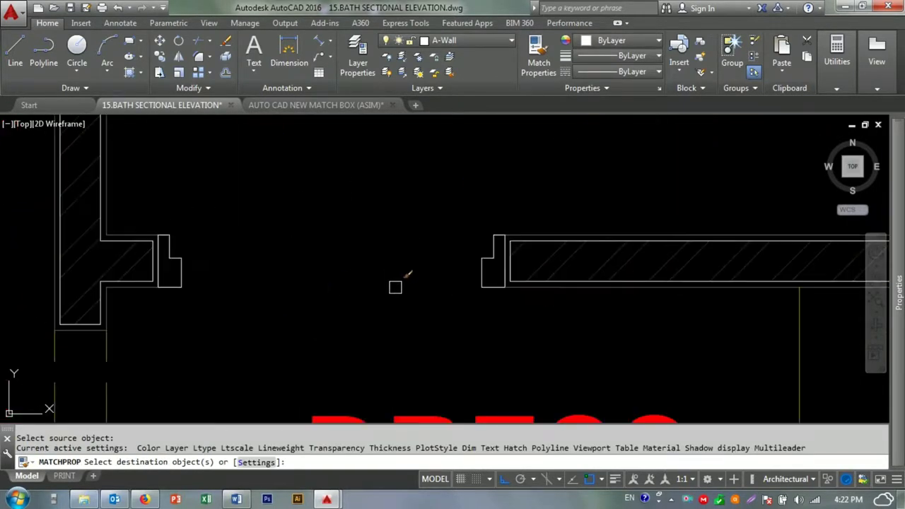
- Turn both jamb pieces red by matching the source properties
click(181, 261)
middle_drag(192, 262, 265, 288)
key(Escape)
key(Escape)
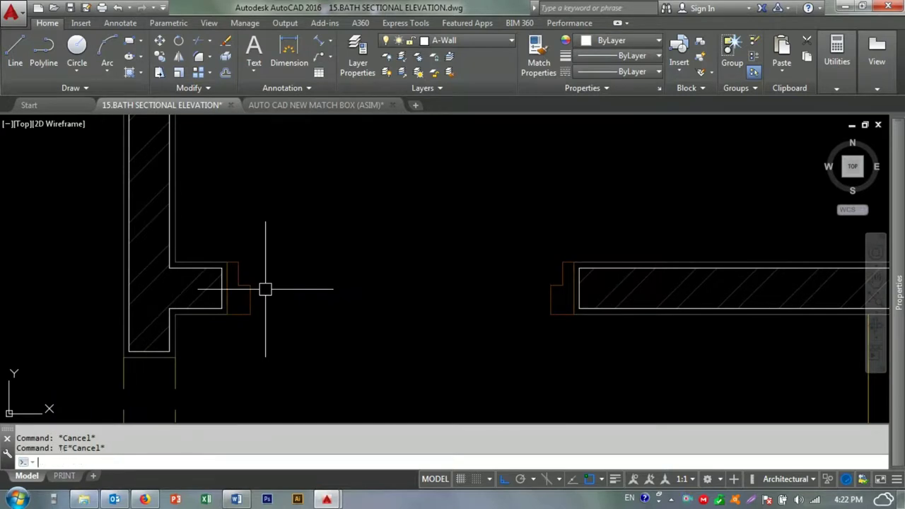
text(REC)
- Draw the threshold rectangle across the doorway and give it the door's brown properties
key(Return)
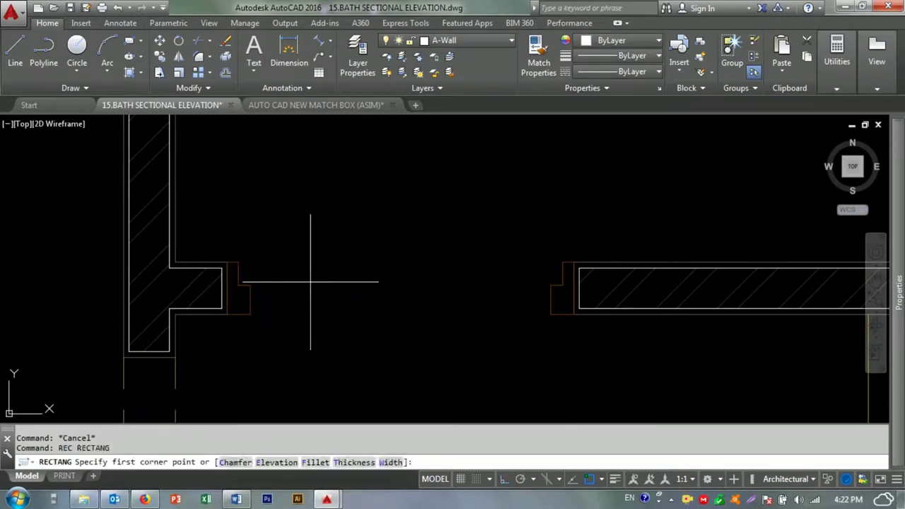
click(238, 263)
key(Escape)
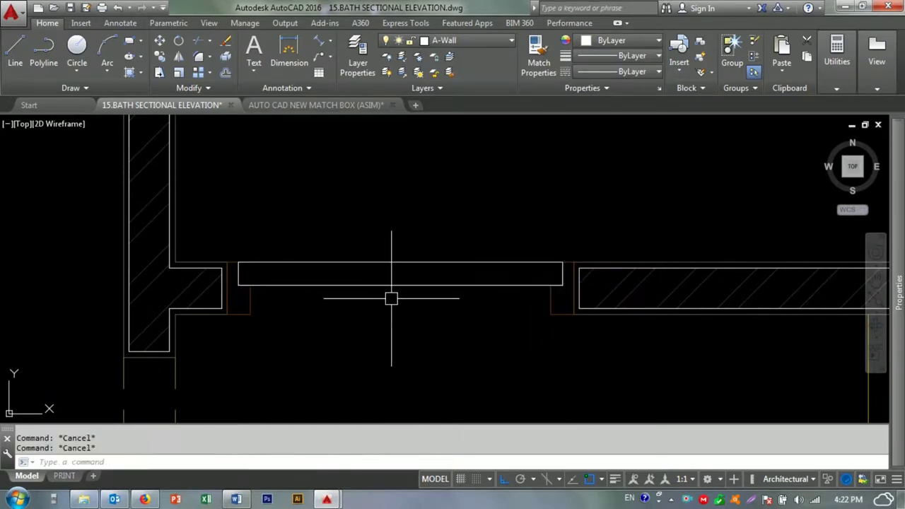
text(MA)
click(545, 304)
click(445, 227)
key(Escape)
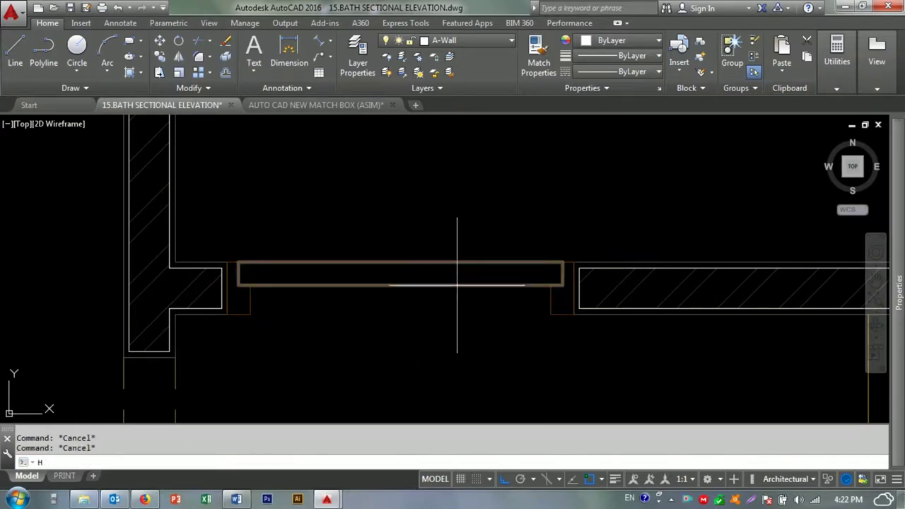
- Hatch the threshold rectangle and set its hatch scale to 6
key(Return)
click(424, 275)
key(Escape)
click(396, 276)
text(6)
key(Return)
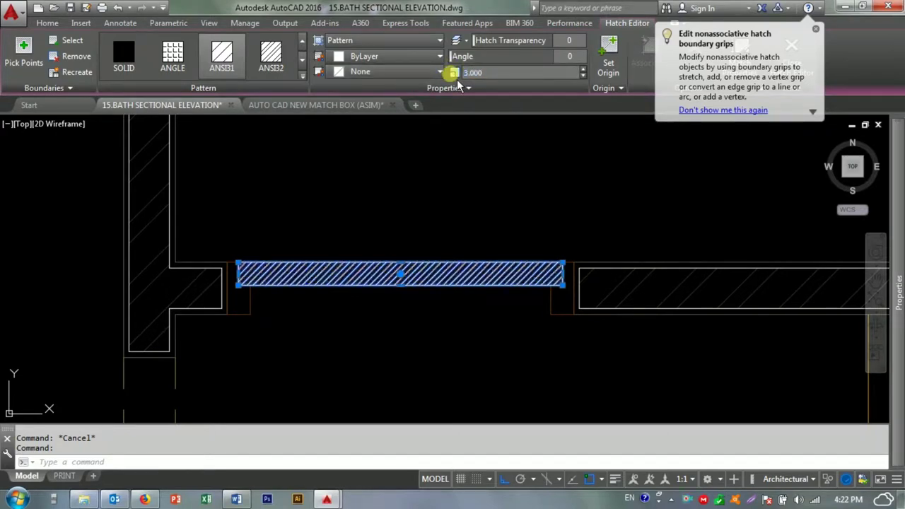
key(Escape)
- Try matching the hatch's properties onto objects below it, then cancel
text(ma)
key(Return)
click(431, 275)
click(447, 297)
key(Escape)
key(Escape)
- Start a line at the hatch's end and attempt an extend, cancelling both commands
scroll(240, 311, up, 4)
text(l)
key(Return)
click(266, 325)
scroll(266, 325, down, 3)
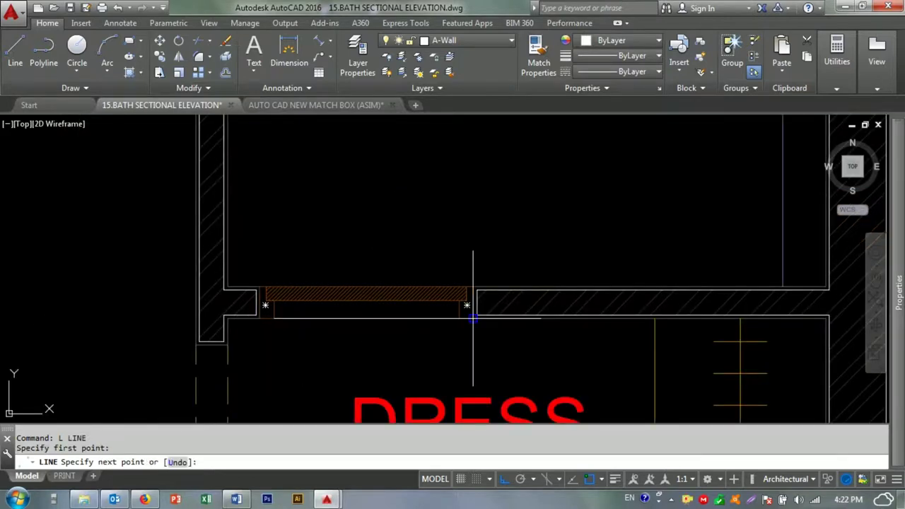
text(ex)
key(Return)
text(a)
key(Return)
click(406, 316)
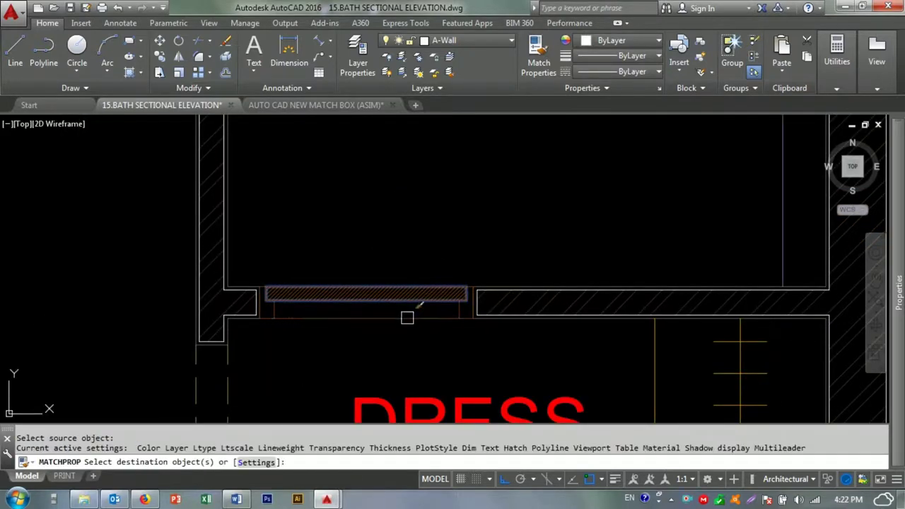
key(Escape)
scroll(396, 297, down, 4)
scroll(319, 313, up, 2)
scroll(392, 281, up, 2)
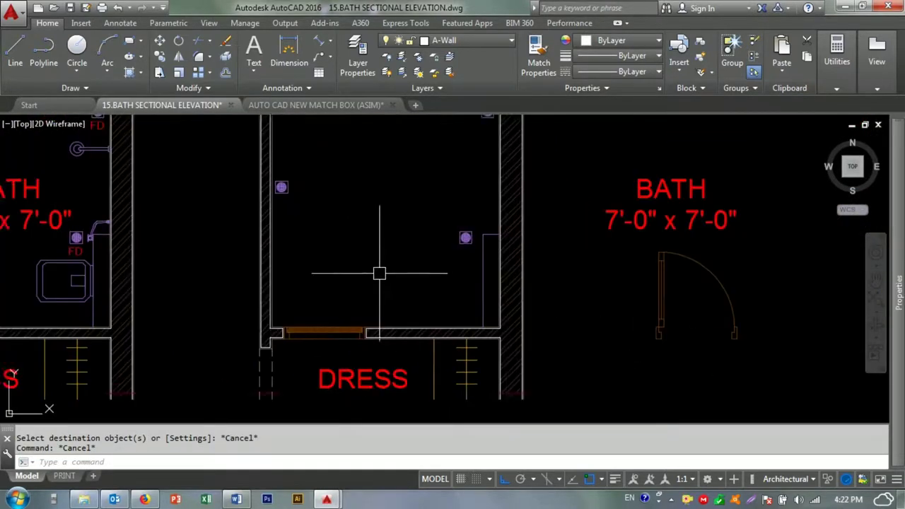
key(Escape)
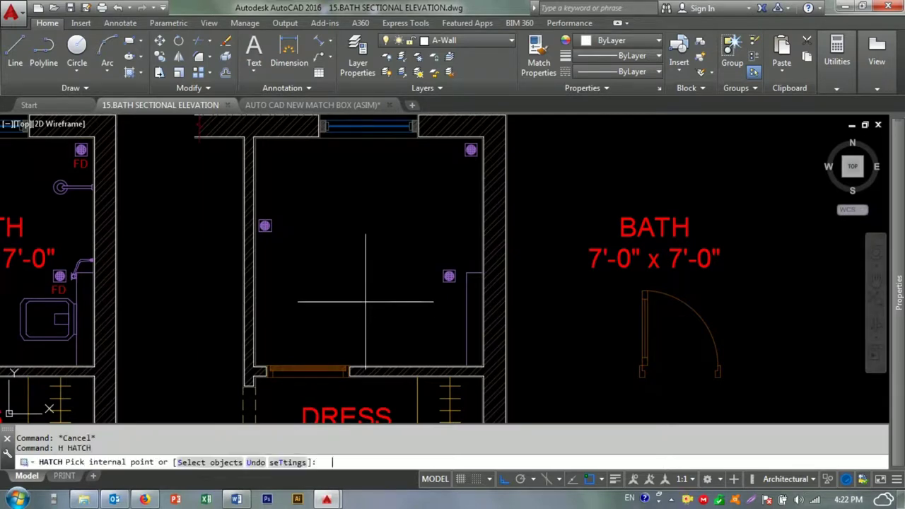
click(365, 301)
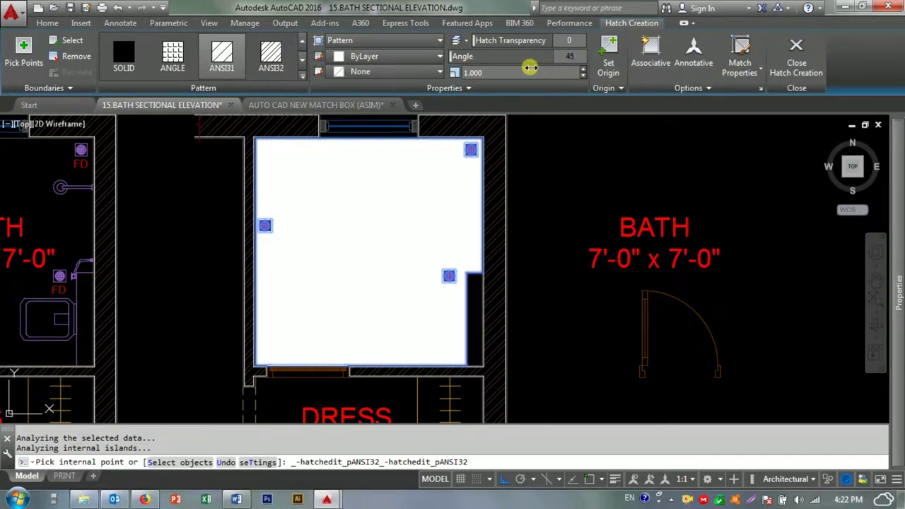
drag(530, 67, 518, 78)
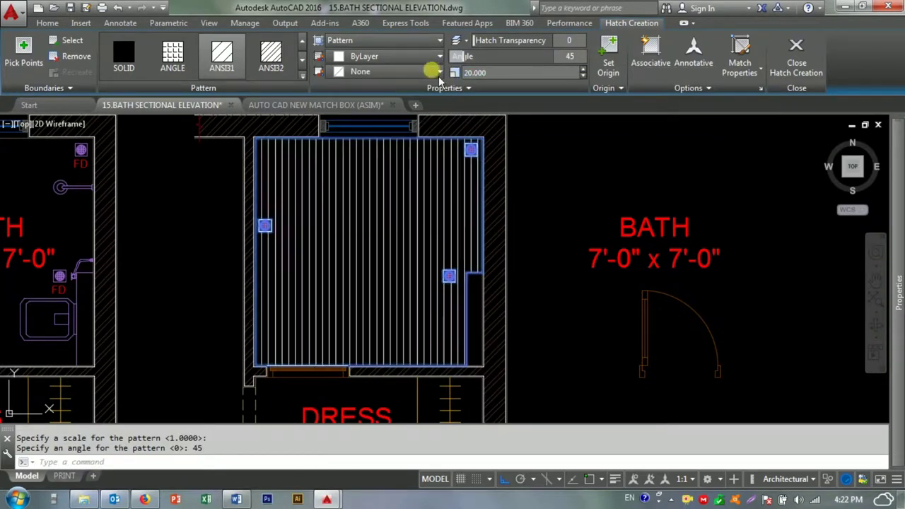
key(Return)
text(e)
key(Return)
scroll(263, 279, up, 3)
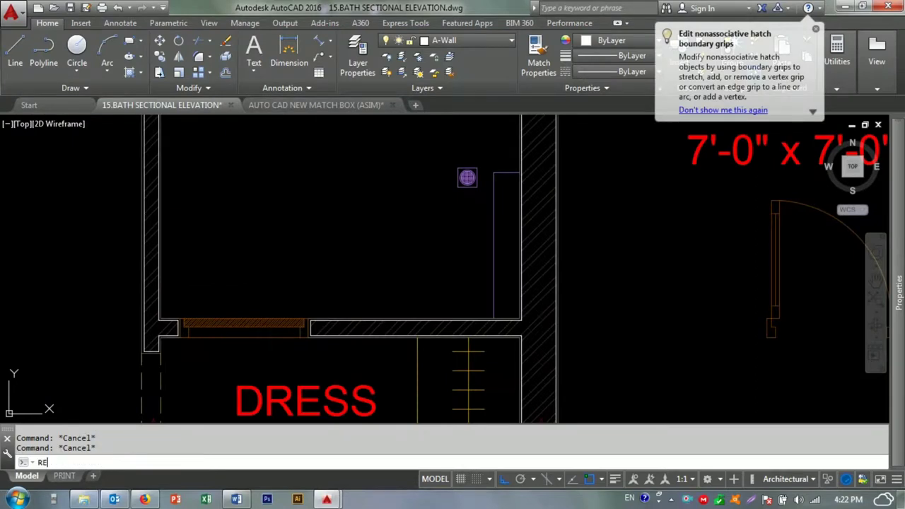
scroll(184, 326, up, 5)
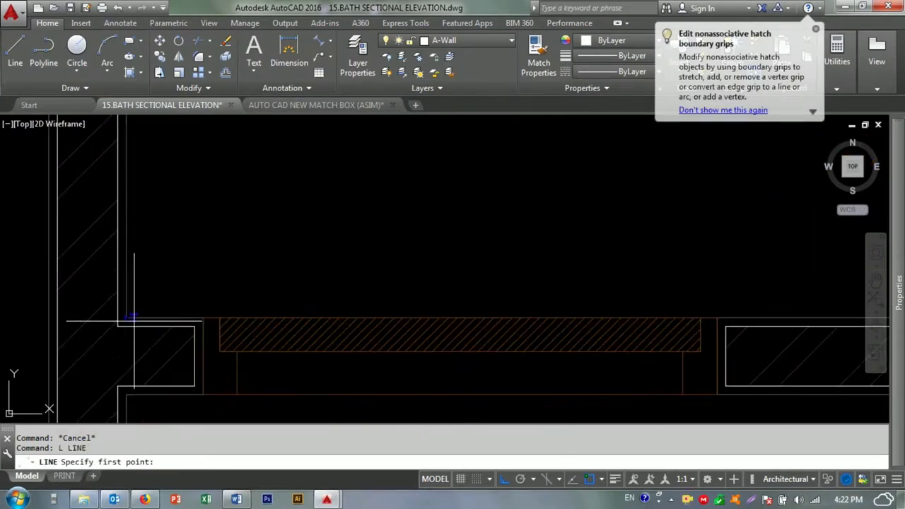
scroll(490, 316, down, 3)
key(Escape)
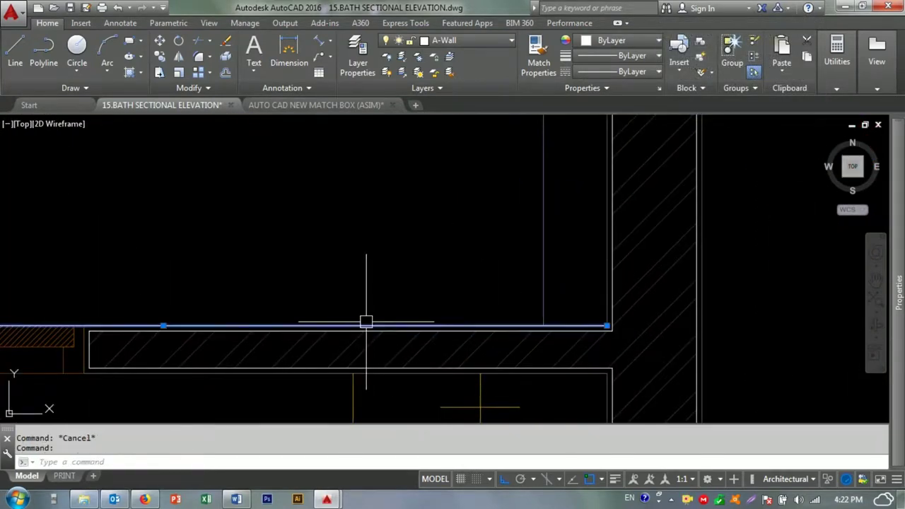
scroll(487, 306, down, 3)
key(Return)
text(15)
key(Return)
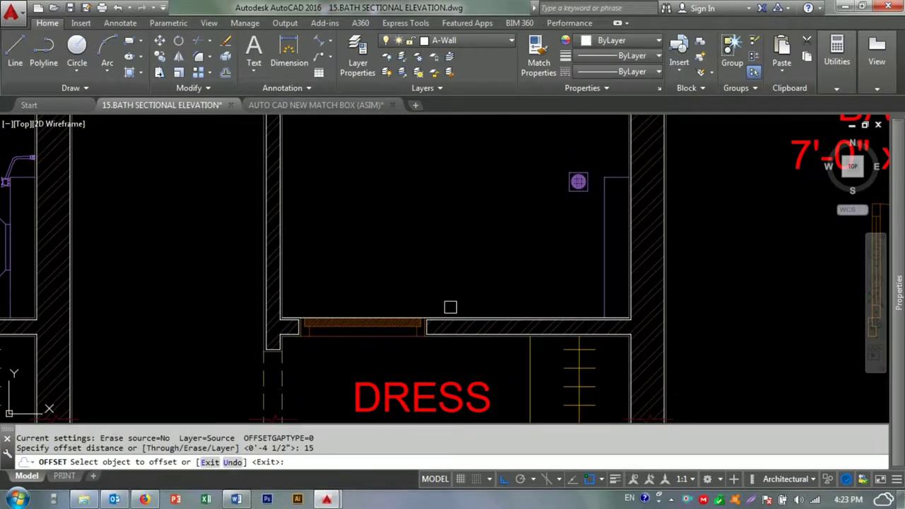
- Offset the bath wall lines 15 inches inward as tile border lines
scroll(459, 305, up, 4)
click(424, 332)
scroll(426, 282, down, 4)
key(Escape)
key(Escape)
text(15)
key(Return)
click(417, 307)
scroll(416, 329, up, 5)
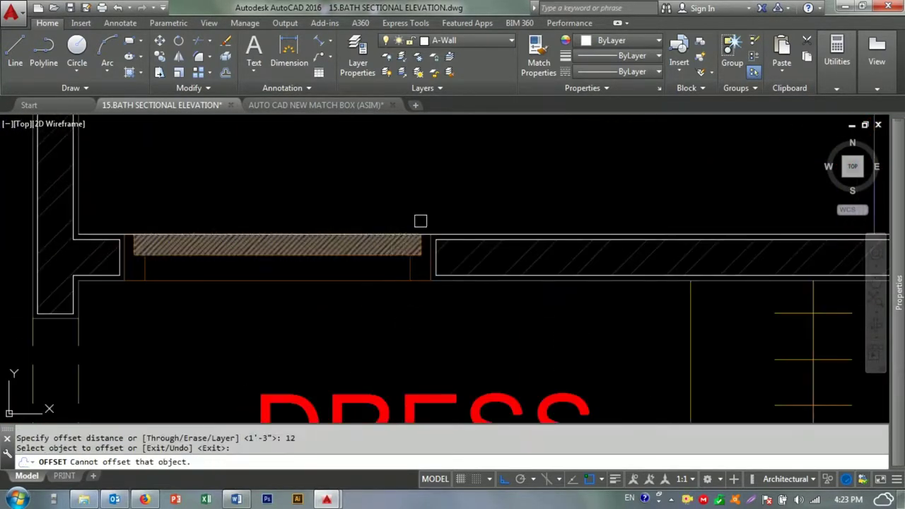
click(438, 233)
click(423, 214)
scroll(423, 213, down, 3)
click(425, 178)
scroll(424, 184, down, 4)
scroll(429, 283, up, 5)
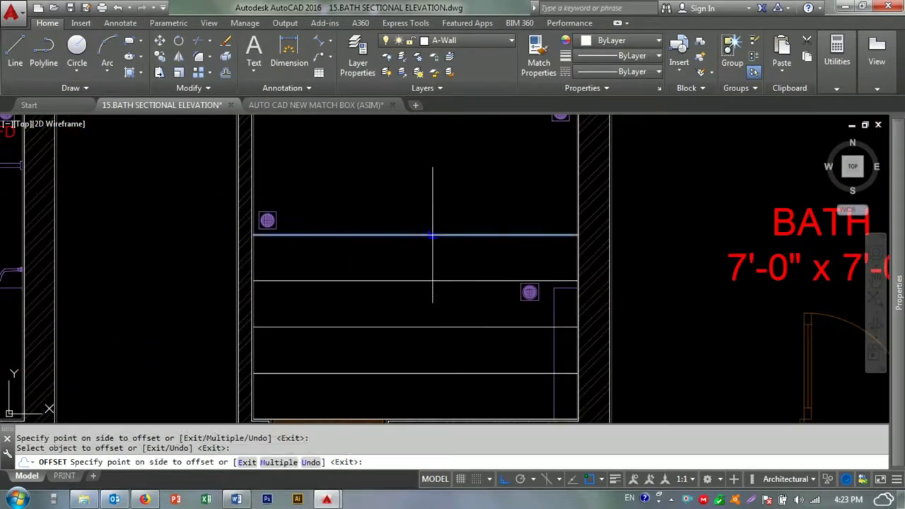
click(432, 234)
middle_drag(433, 233, 416, 269)
click(414, 213)
key(Escape)
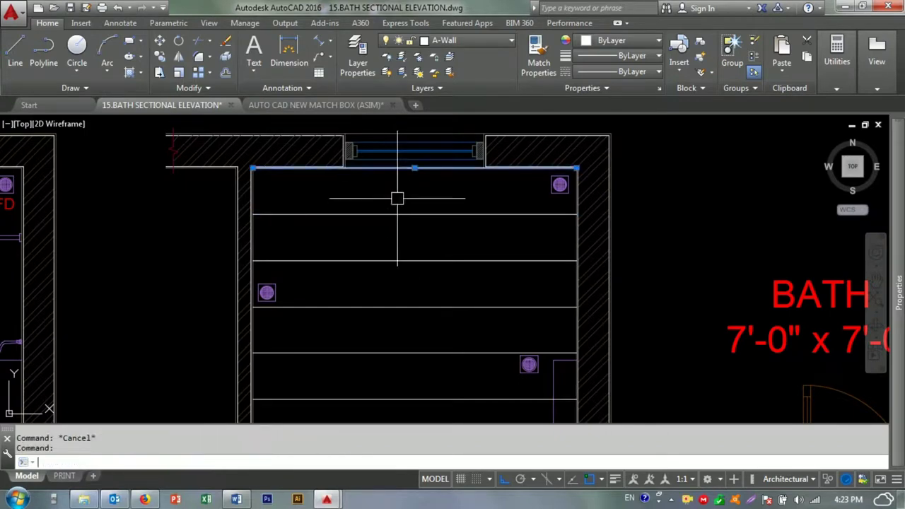
- Erase the extra line along the top wall of the bath floor
text(e)
key(Return)
scroll(393, 173, down, 4)
scroll(369, 170, up, 6)
middle_drag(370, 167, 354, 192)
scroll(460, 239, down, 3)
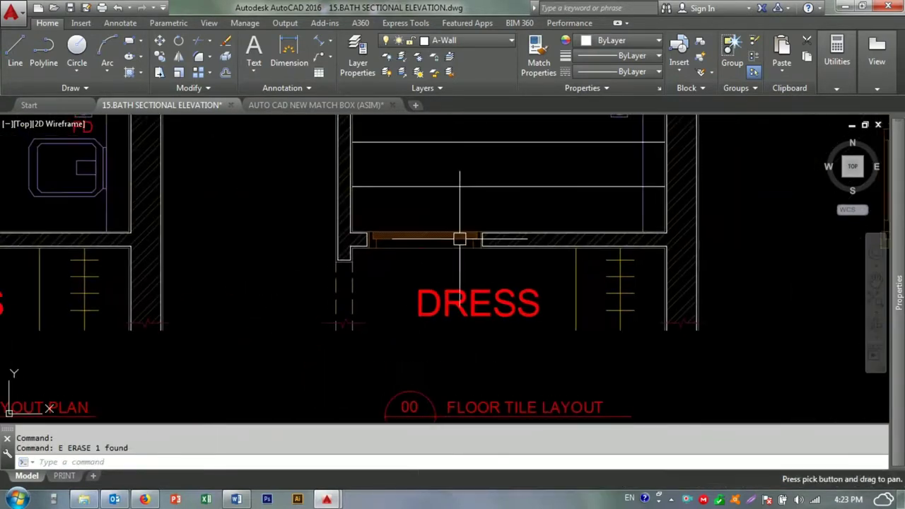
text(l)
key(Return)
scroll(354, 242, up, 5)
click(353, 242)
scroll(354, 243, down, 5)
scroll(384, 212, up, 4)
scroll(342, 328, up, 4)
key(Escape)
key(Escape)
scroll(314, 234, down, 3)
- Offset a floor line by 15 and mirror a vertical line across the floor
text(o)
key(Return)
text(15)
key(Return)
click(326, 263)
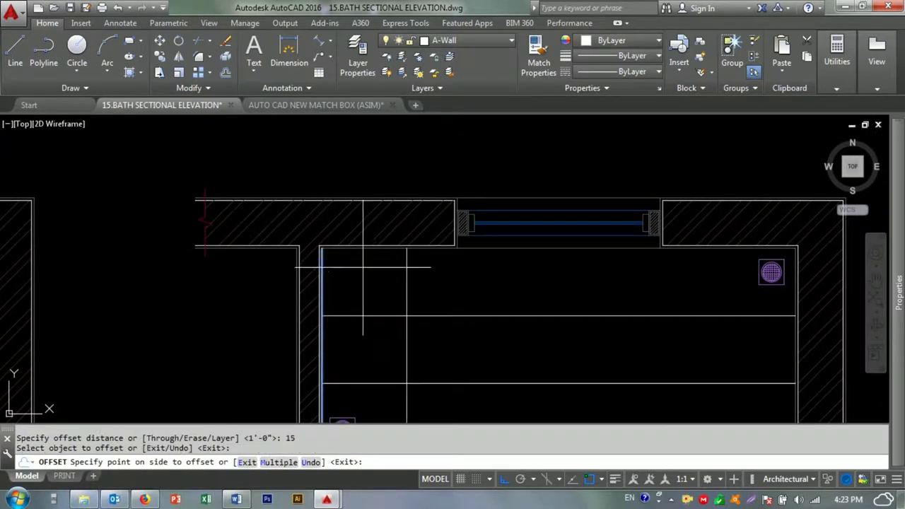
scroll(340, 241, down, 3)
scroll(361, 225, up, 3)
key(Escape)
click(323, 213)
text(mi)
key(Return)
click(466, 146)
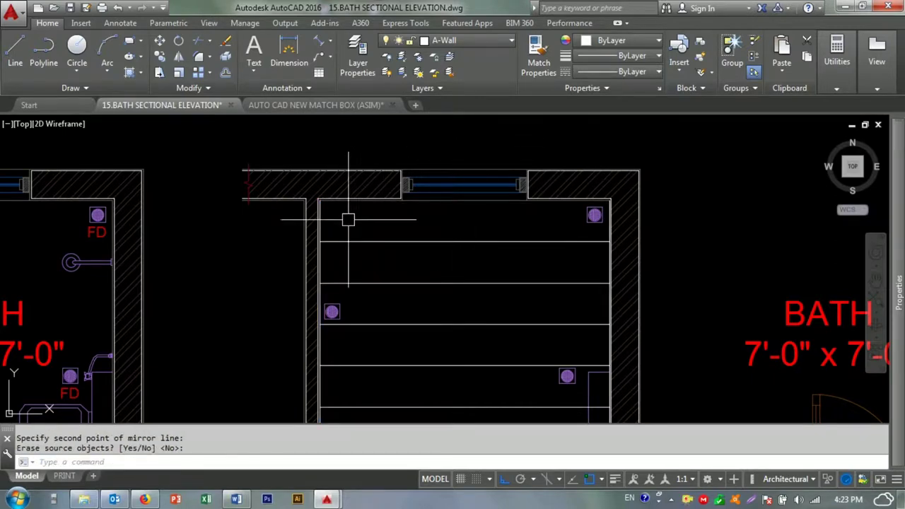
- Offset four vertical tile lines at 18-inch spacing across the bath floor
text(o)
key(Return)
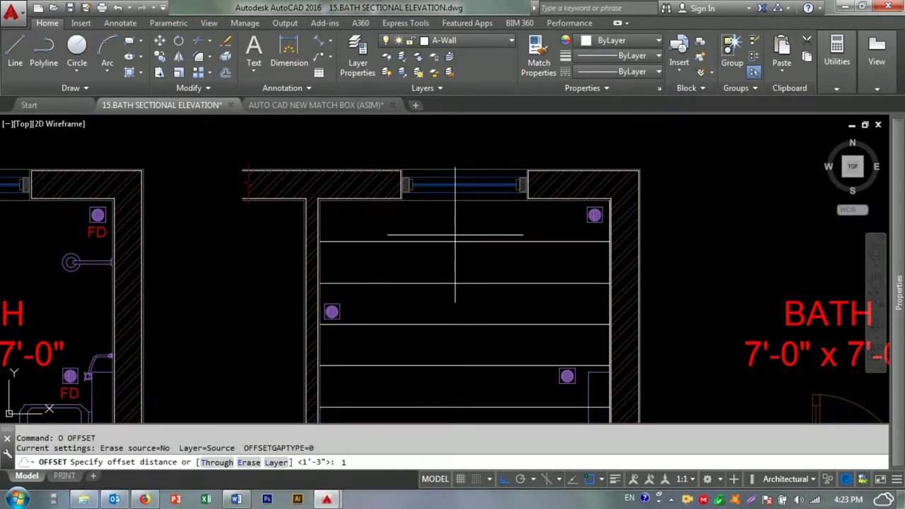
text(8)
key(Return)
scroll(590, 226, up, 4)
click(636, 220)
click(539, 218)
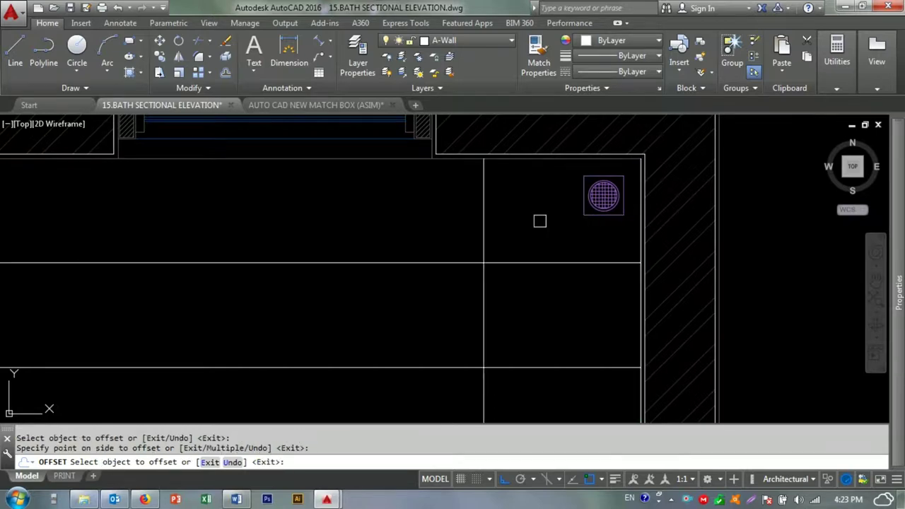
scroll(452, 206, up, 1)
click(450, 206)
click(410, 198)
scroll(382, 218, down, 3)
click(399, 219)
click(382, 218)
click(339, 214)
click(330, 213)
scroll(278, 215, down, 3)
scroll(314, 235, up, 3)
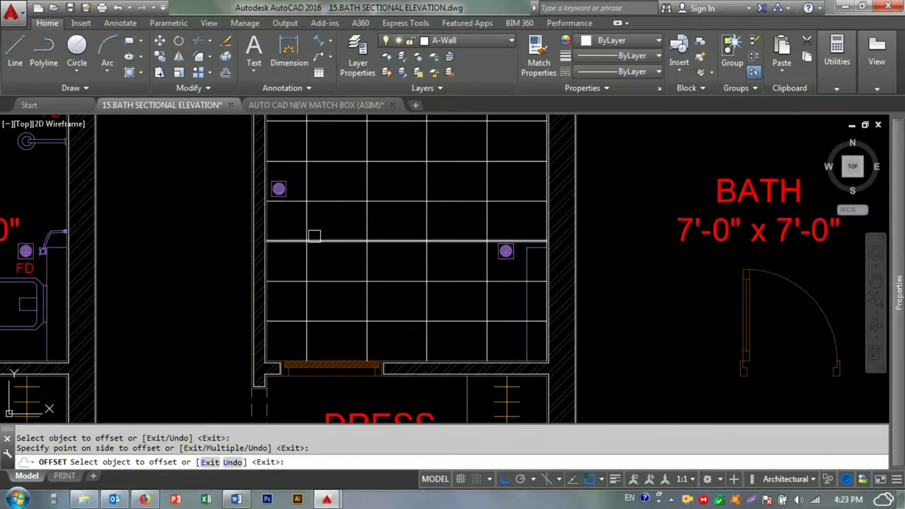
scroll(312, 236, down, 2)
scroll(313, 283, up, 2)
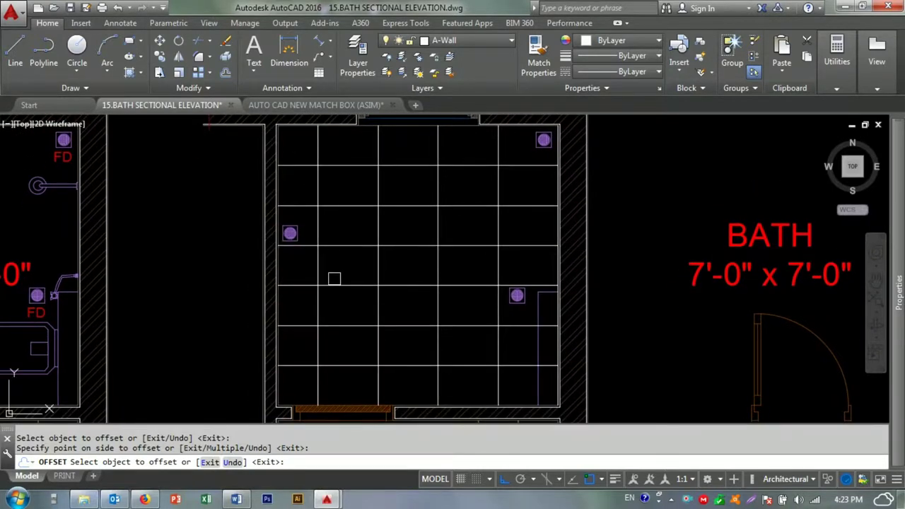
key(Escape)
key(Escape)
- Mirror the four vertical grid lines to centre them, erasing the source lines (Yes)
click(536, 264)
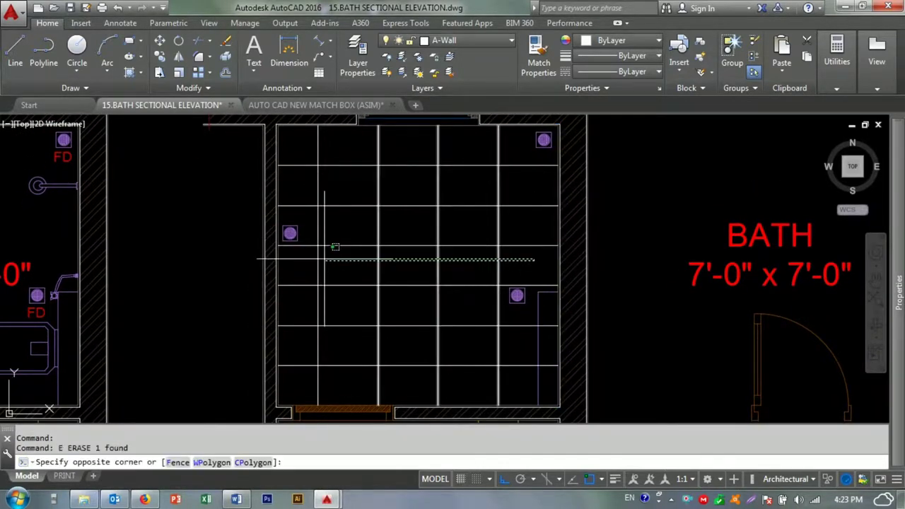
click(314, 266)
text(mi)
key(Return)
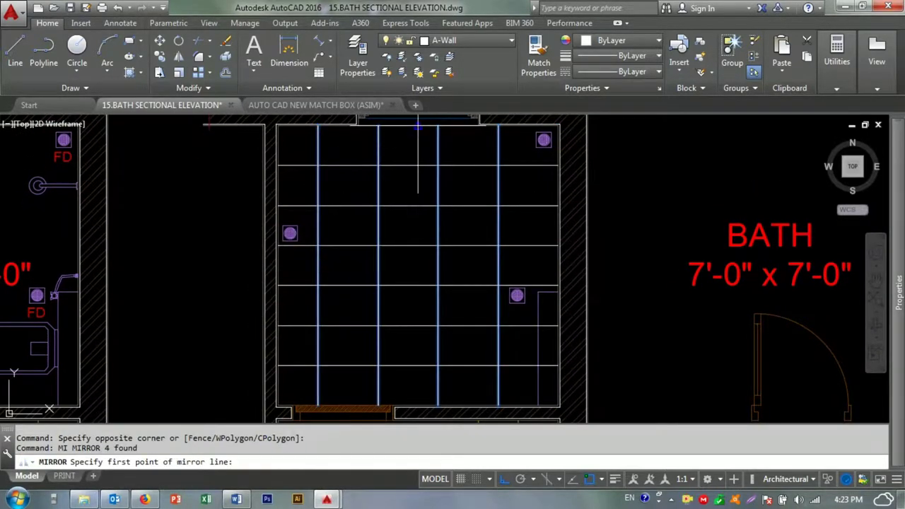
click(417, 124)
click(425, 378)
text(Y)
key(Return)
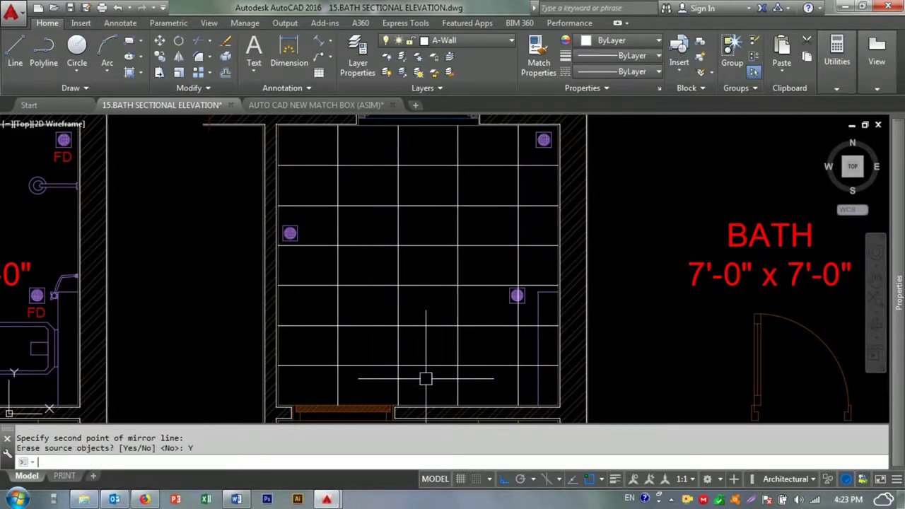
middle_drag(400, 196, 389, 231)
click(583, 180)
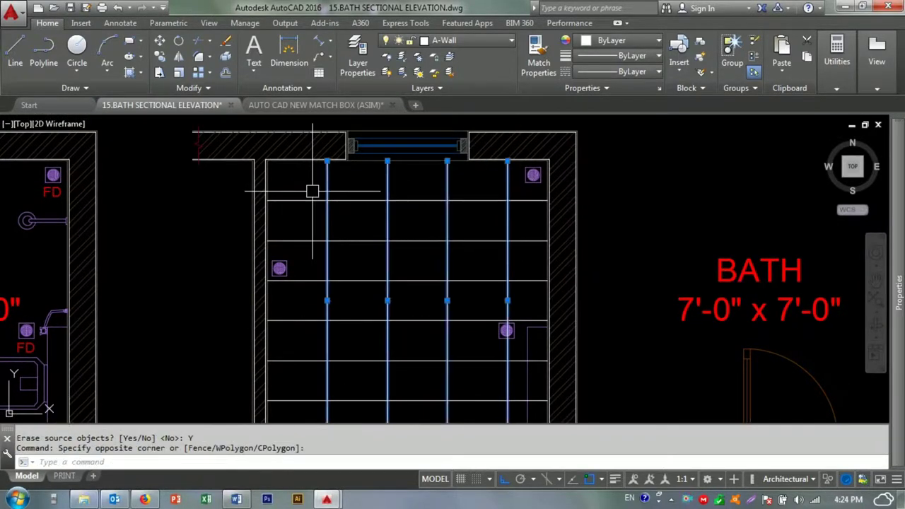
- Select all the bath's tile grid lines and assign them to the Floor Tile layer
scroll(312, 191, down, 2)
key(Escape)
key(Escape)
scroll(390, 214, up, 2)
key(Escape)
click(515, 148)
click(198, 333)
scroll(332, 236, up, 1)
click(456, 214)
click(332, 392)
middle_drag(333, 392, 326, 377)
click(448, 303)
click(375, 241)
click(454, 40)
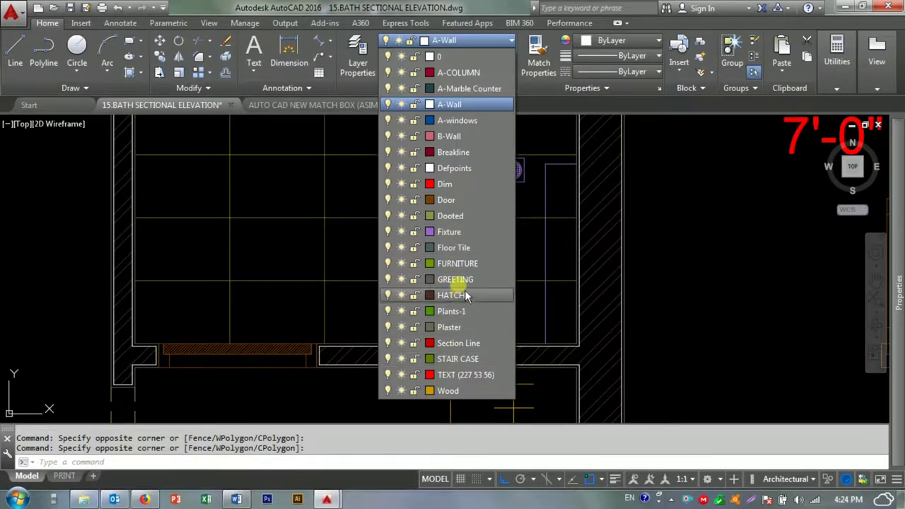
click(459, 249)
- Trim a stray tile grid line segment and select the door swing in the bath
scroll(497, 197, up, 2)
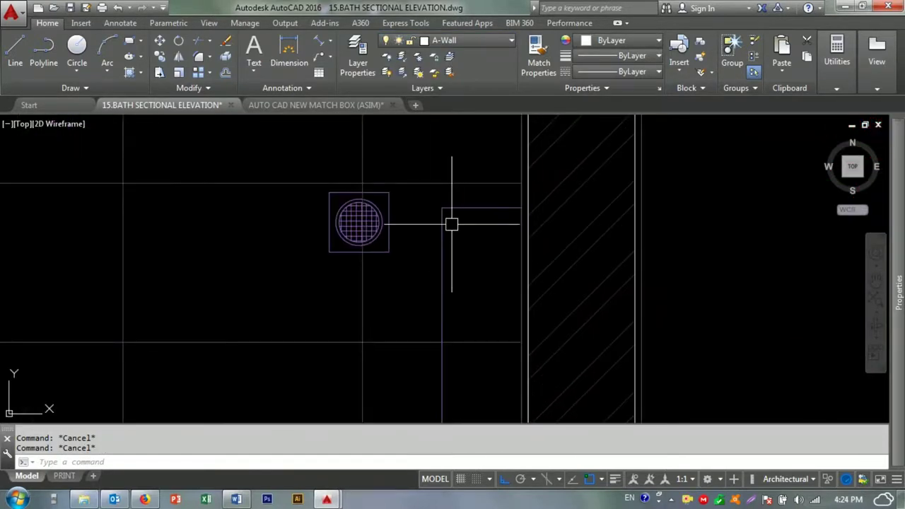
key(Return)
scroll(360, 233, up, 3)
click(327, 246)
scroll(328, 246, down, 5)
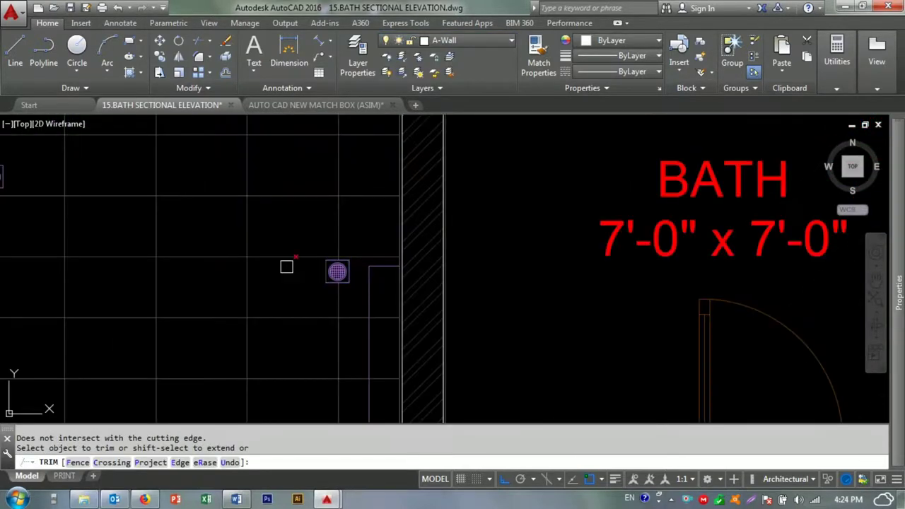
scroll(404, 273, down, 2)
key(Escape)
scroll(485, 218, down, 2)
scroll(485, 218, down, 3)
scroll(403, 155, up, 5)
click(403, 155)
scroll(367, 215, down, 3)
scroll(382, 261, up, 3)
scroll(381, 261, down, 3)
scroll(395, 300, up, 1)
key(Escape)
scroll(499, 248, up, 2)
click(494, 261)
- Erase the door swing from the tiled bath plan
text(e)
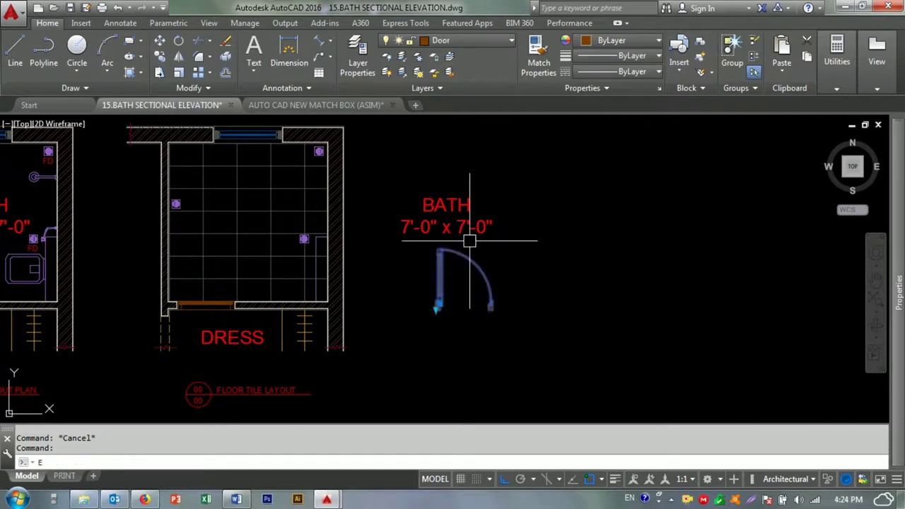
key(Return)
text(m)
key(Return)
click(735, 267)
key(Escape)
key(Escape)
- Copy the FD label from the left plan under the two drains in the tiled bath
mouse_move(163, 247)
middle_down()
mouse_move(297, 252)
mouse_move(330, 266)
middle_up()
scroll(149, 255, up, 5)
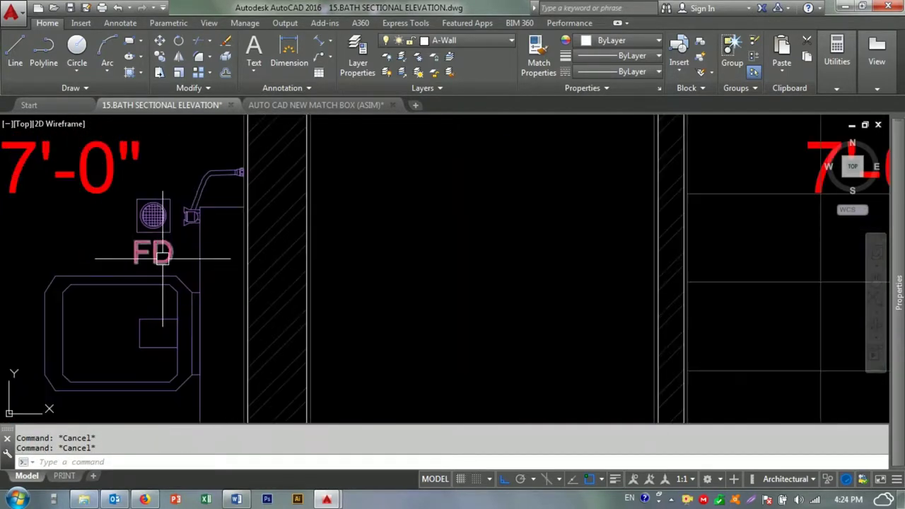
middle_drag(157, 236, 213, 246)
click(213, 227)
text(co)
key(Return)
click(214, 245)
scroll(215, 246, down, 3)
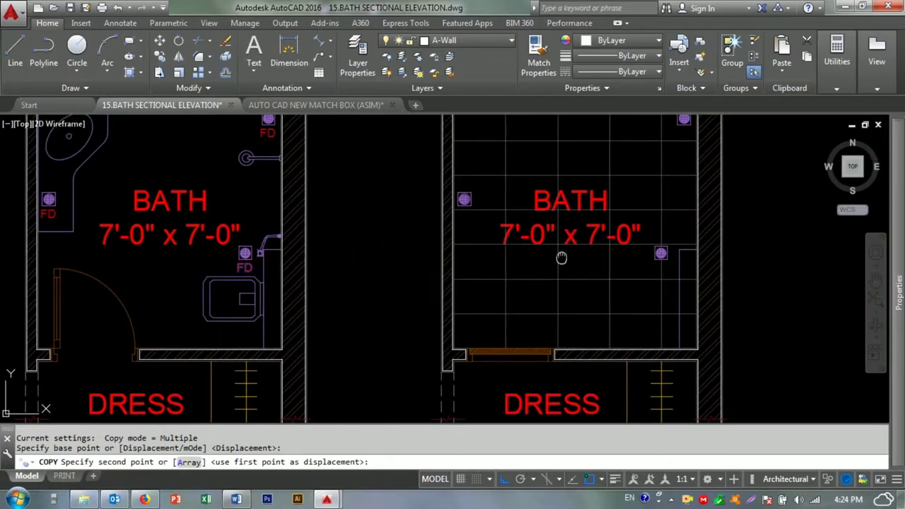
scroll(572, 252, up, 3)
click(626, 246)
middle_drag(314, 226, 397, 287)
click(202, 317)
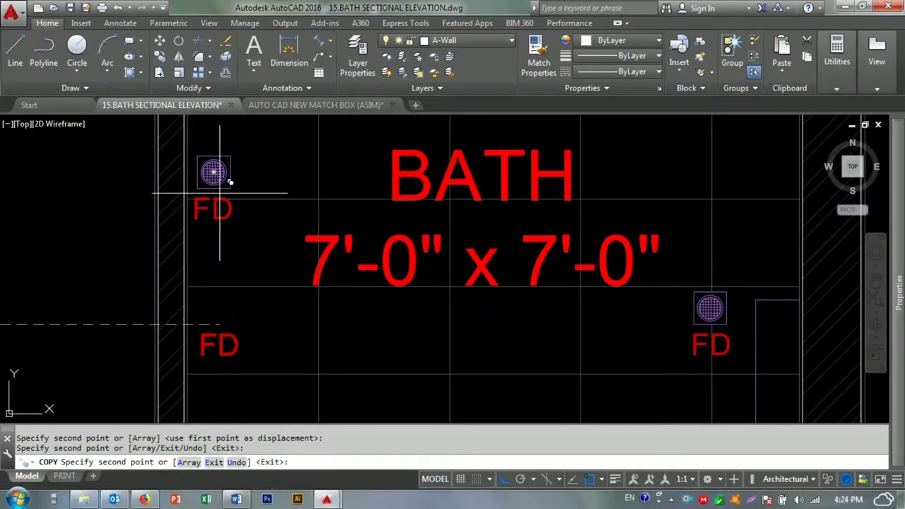
middle_drag(228, 177, 549, 248)
key(Escape)
- Save the drawing with Ctrl+S
scroll(498, 252, down, 5)
scroll(448, 265, up, 2)
key(ctrl+s)
key(Escape)
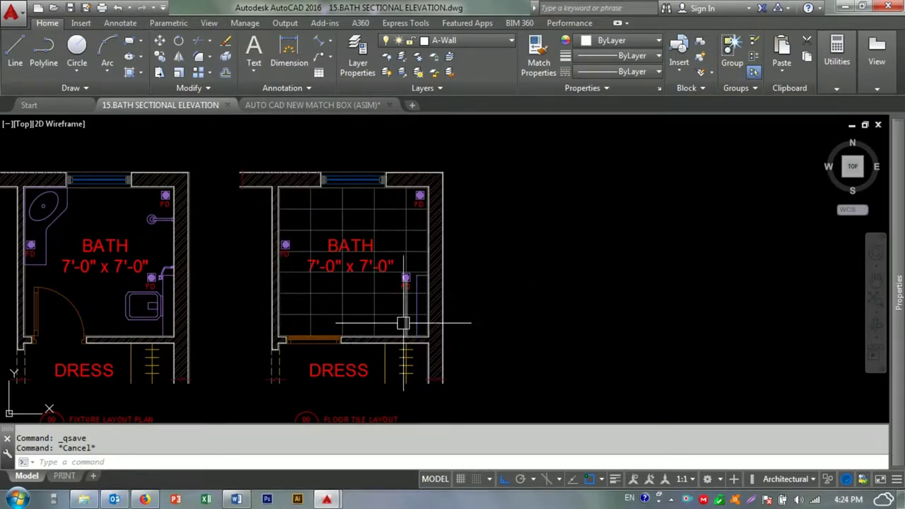
- Try moving the FLOOR TILE LAYOUT title on its own, then cancel the move
scroll(403, 323, down, 2)
scroll(352, 344, up, 2)
click(352, 344)
scroll(352, 344, up, 5)
key(Escape)
key(Escape)
click(350, 332)
key(m)
key(Return)
click(341, 383)
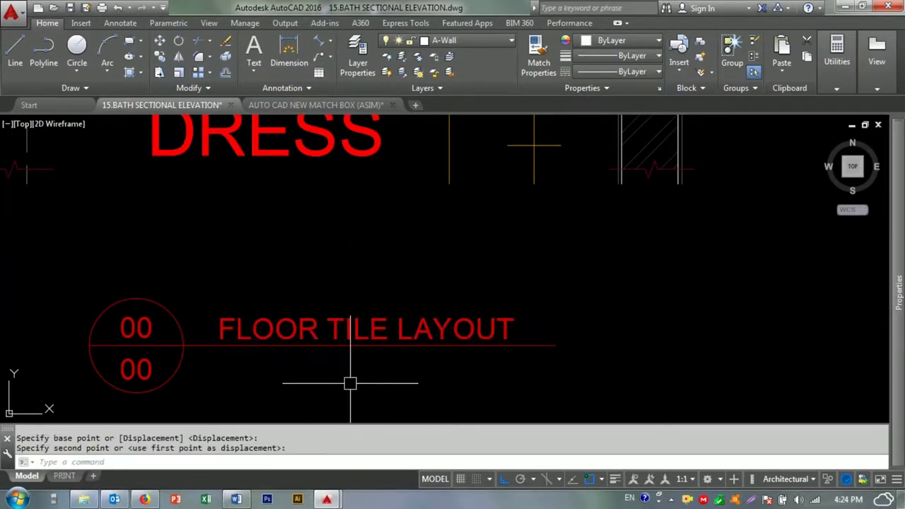
scroll(350, 384, down, 5)
key(Escape)
key(Escape)
- Clear a trial selection of the tiled bath plan and save the drawing
click(414, 359)
click(297, 189)
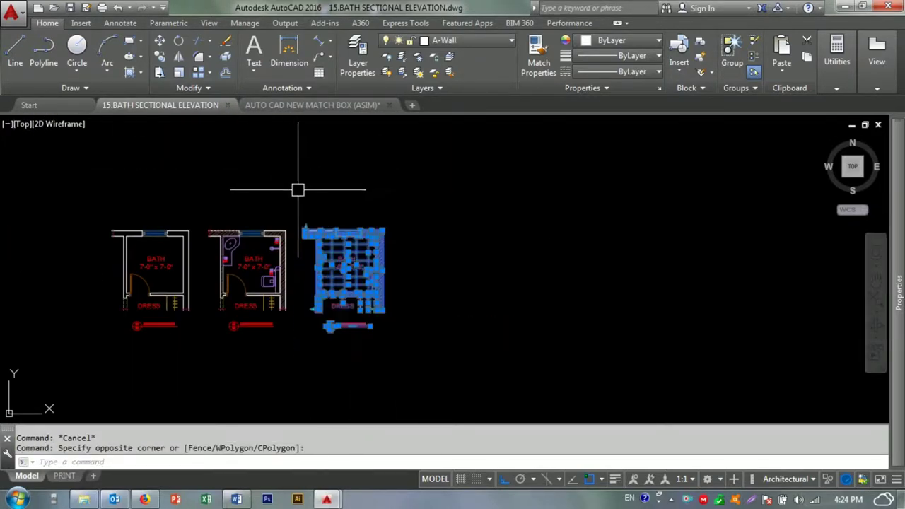
key(Escape)
key(Escape)
scroll(303, 253, up, 3)
key(ctrl+s)
- Window-select the floor tile plan with its title and move it further right
scroll(329, 256, down, 1)
scroll(311, 212, down, 2)
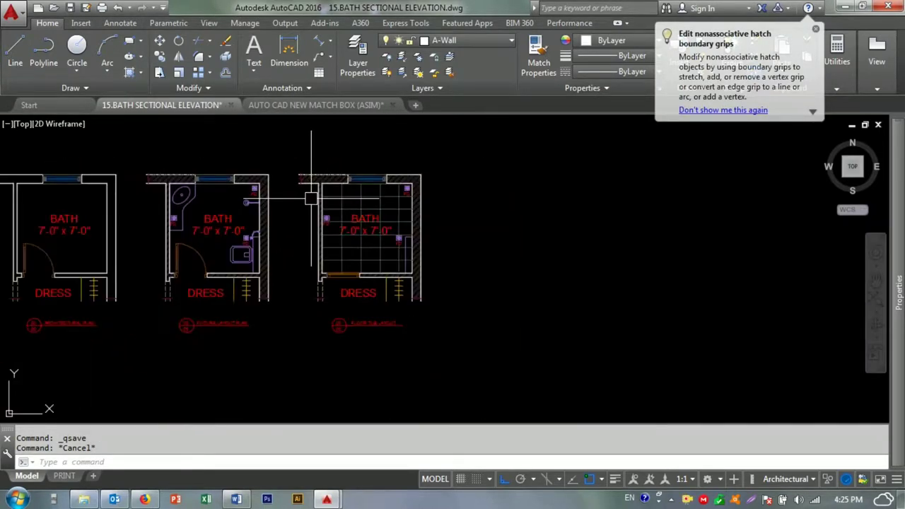
click(460, 159)
click(282, 343)
text(m)
key(Return)
click(382, 344)
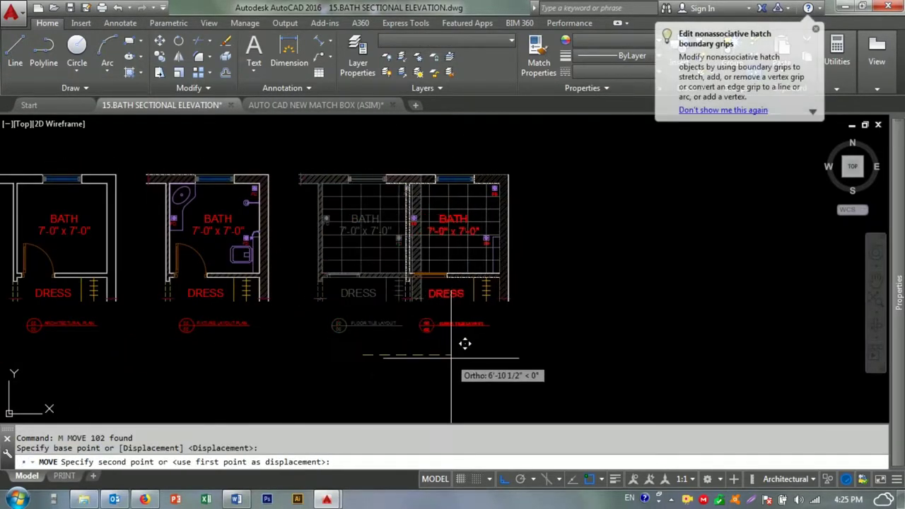
click(462, 344)
scroll(367, 266, up, 1)
scroll(357, 258, up, 1)
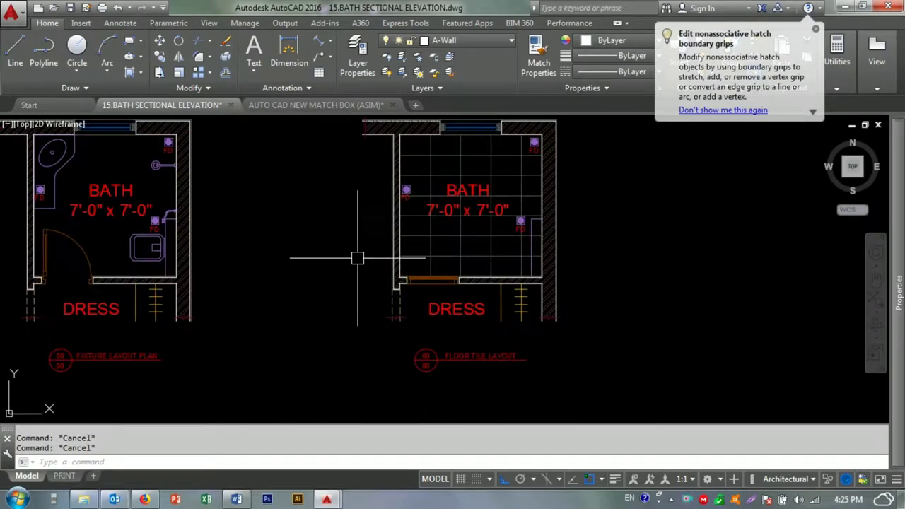
- Start a leader note for the floor tile plan's threshold
text(Le)
key(Return)
scroll(357, 258, up, 3)
- Draw a leader from the threshold strip that bends down and runs left
click(410, 256)
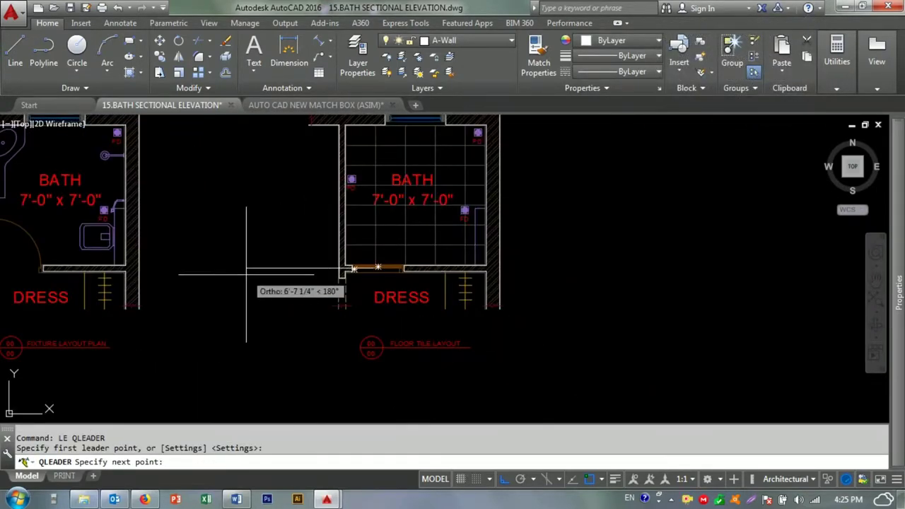
key(Escape)
key(Return)
click(570, 309)
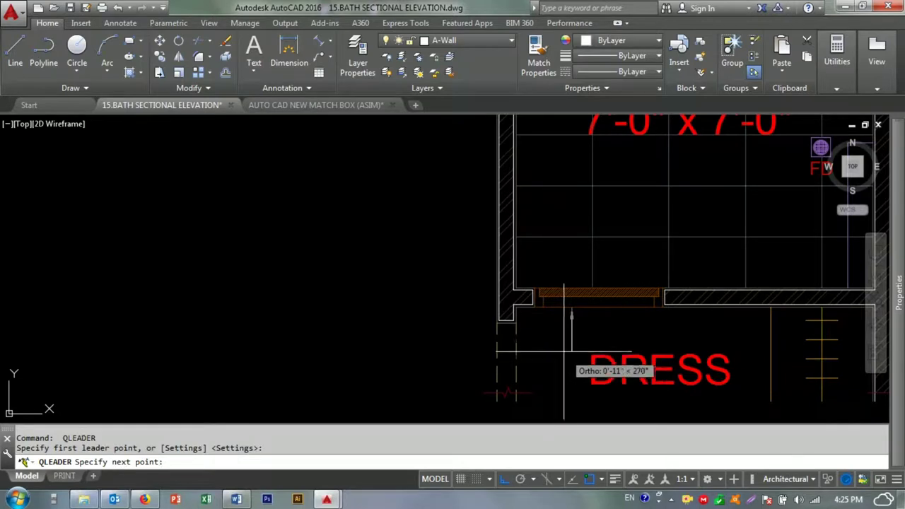
key(F8)
click(552, 346)
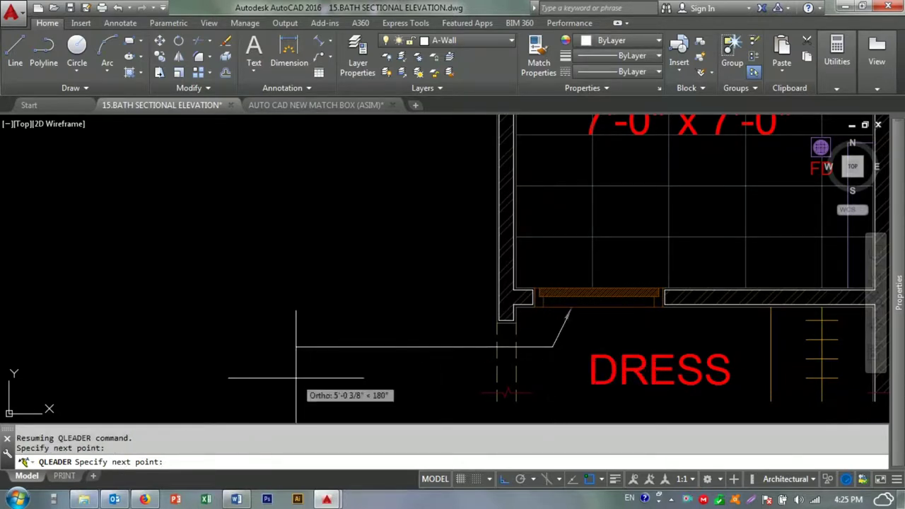
scroll(299, 374, down, 3)
click(324, 368)
key(Escape)
- Copy the DRESS label to the leader's left end with COPY
scroll(317, 365, up, 2)
middle_drag(398, 356, 446, 347)
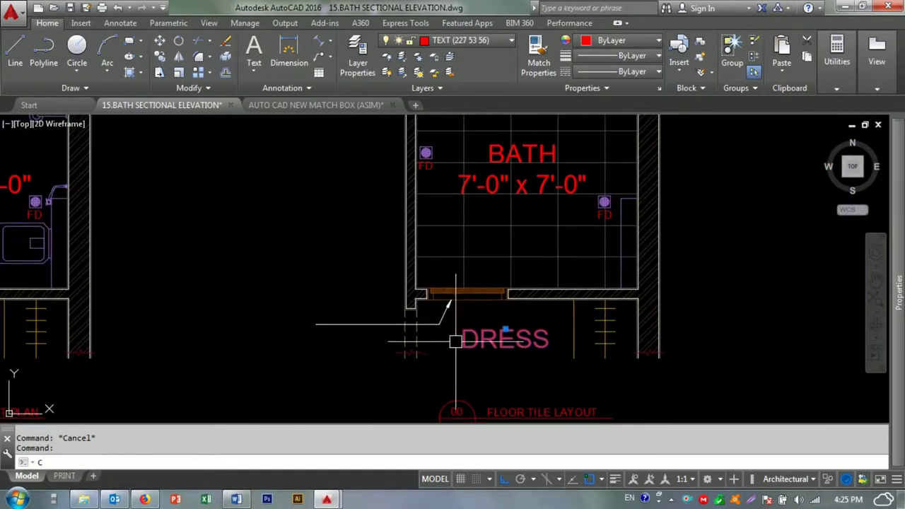
click(502, 339)
text(co)
key(Return)
click(513, 343)
key(F8)
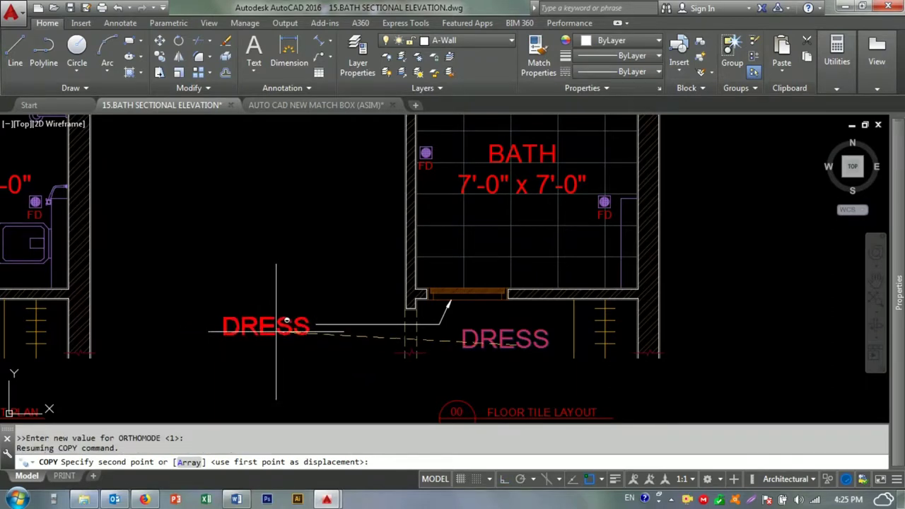
click(275, 326)
key(Escape)
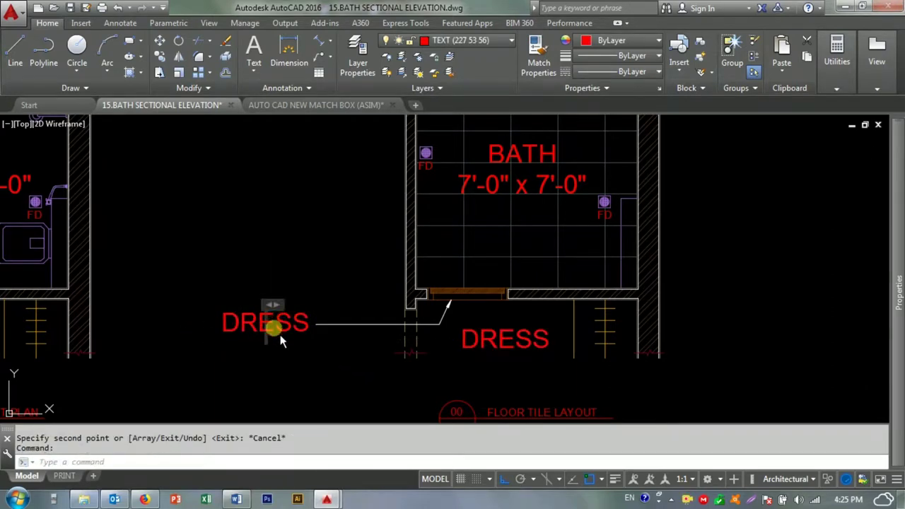
- Move the copied label beside the leader and begin retyping it as DO
double_click(278, 333)
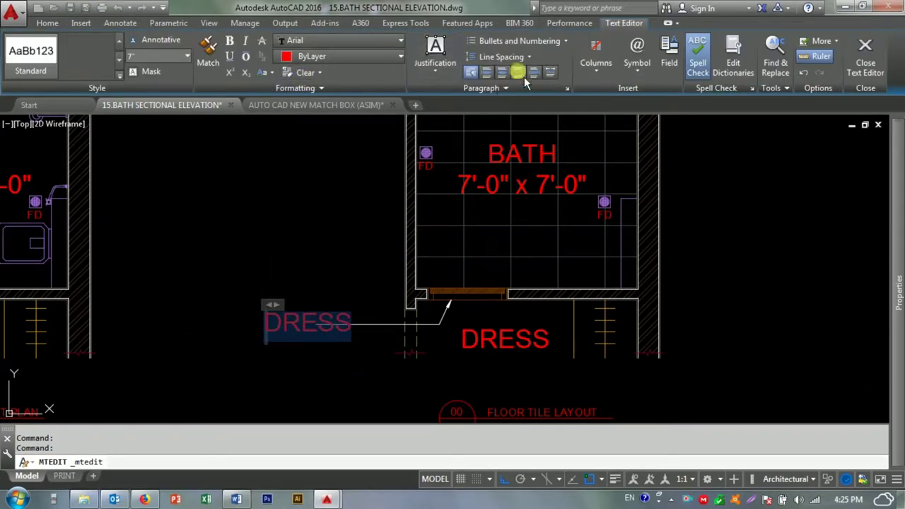
click(341, 278)
click(226, 327)
text(m)
key(Return)
click(264, 355)
click(304, 366)
double_click(291, 343)
text(D)
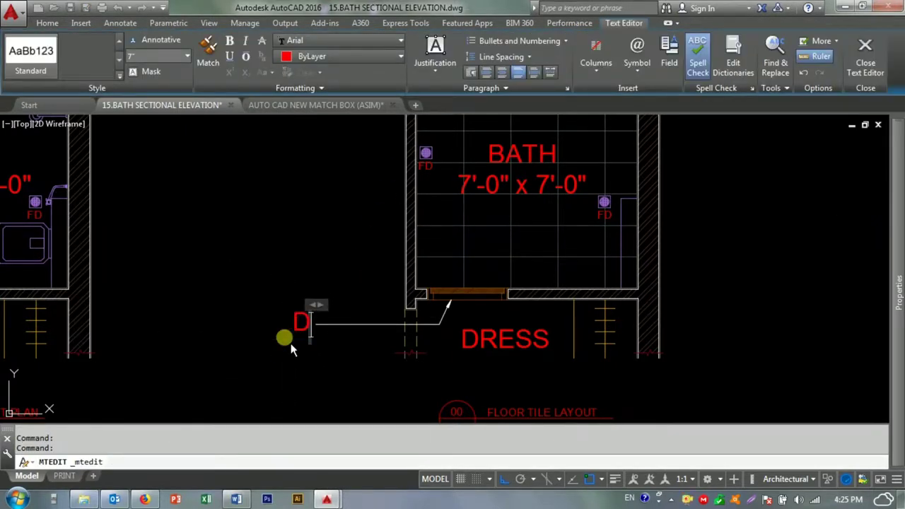
text(O)
key(Escape)
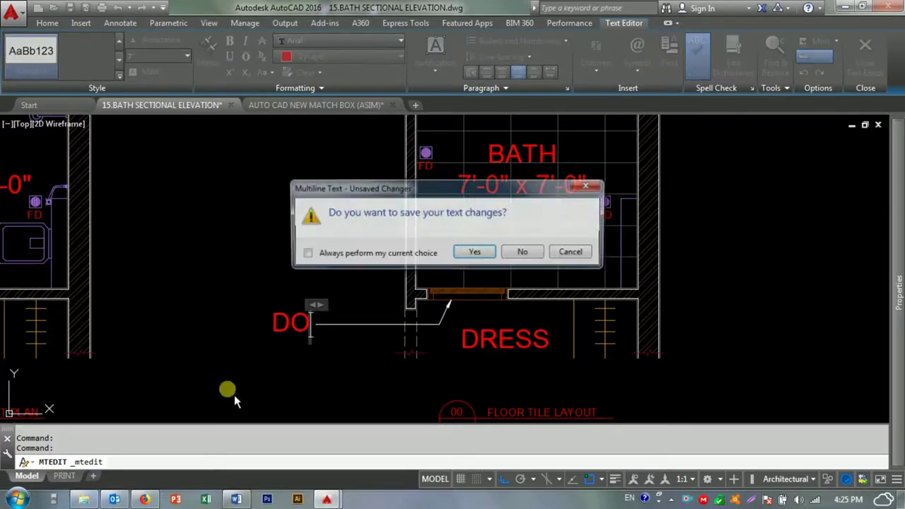
click(473, 251)
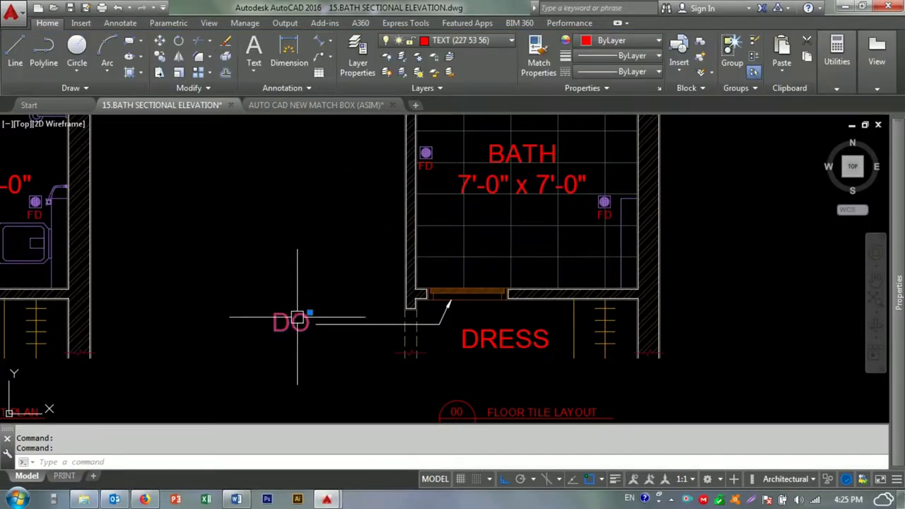
double_click(298, 320)
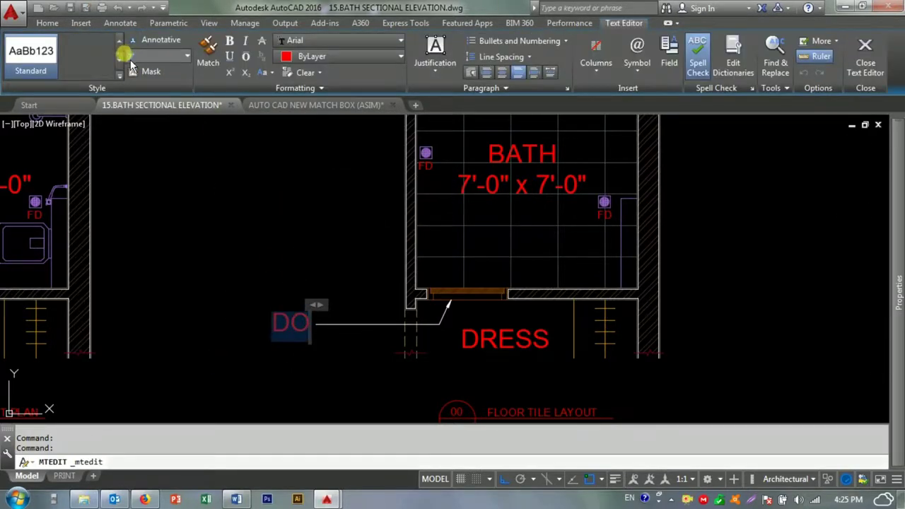
text(3")
click(221, 238)
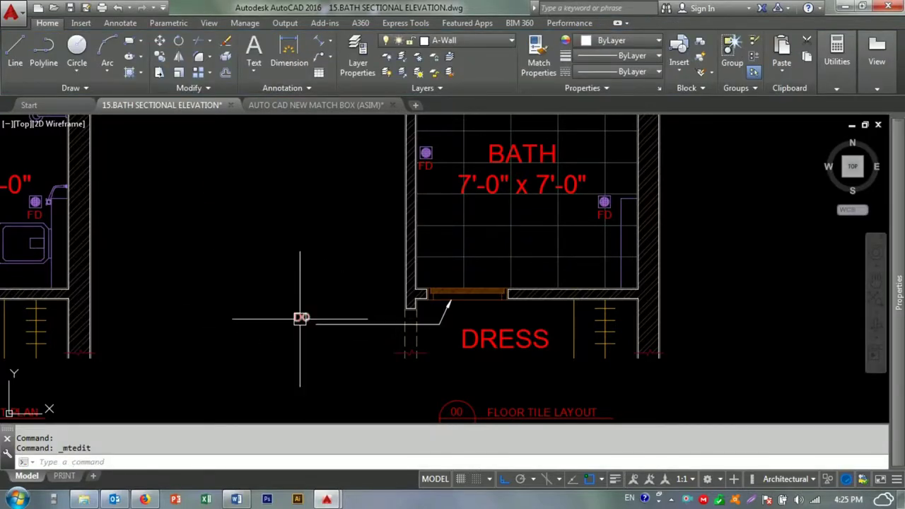
- Set the text height of the DRESS and BATH labels to 5"
click(524, 335)
click(524, 152)
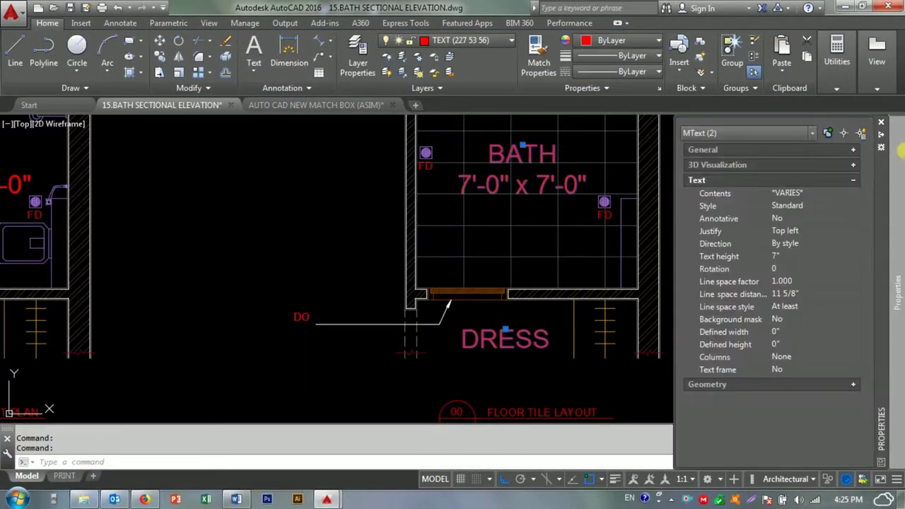
click(788, 256)
text(5)
key(Return)
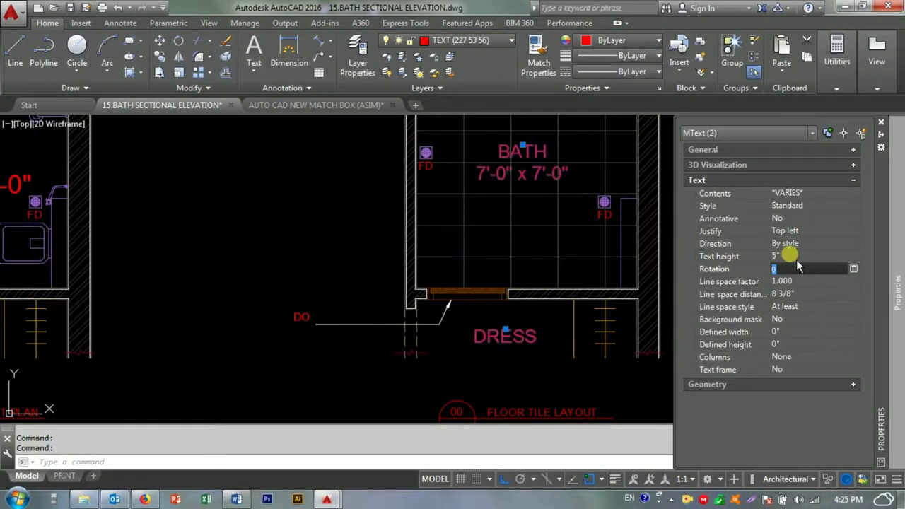
key(Escape)
- Shift the DRESS label slightly right and reposition the BATH label
click(504, 335)
text(m)
key(Return)
click(505, 335)
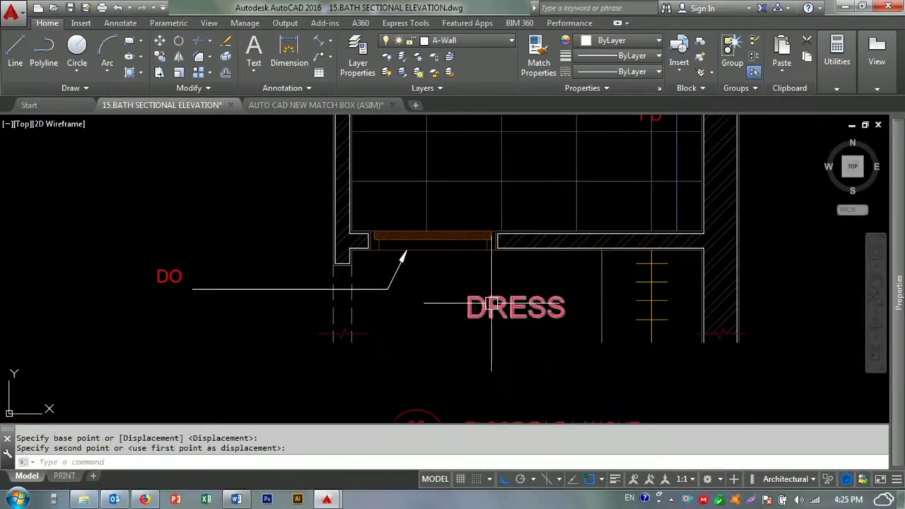
click(519, 335)
scroll(508, 186, up, 5)
click(525, 208)
key(Return)
click(517, 259)
click(501, 232)
key(Return)
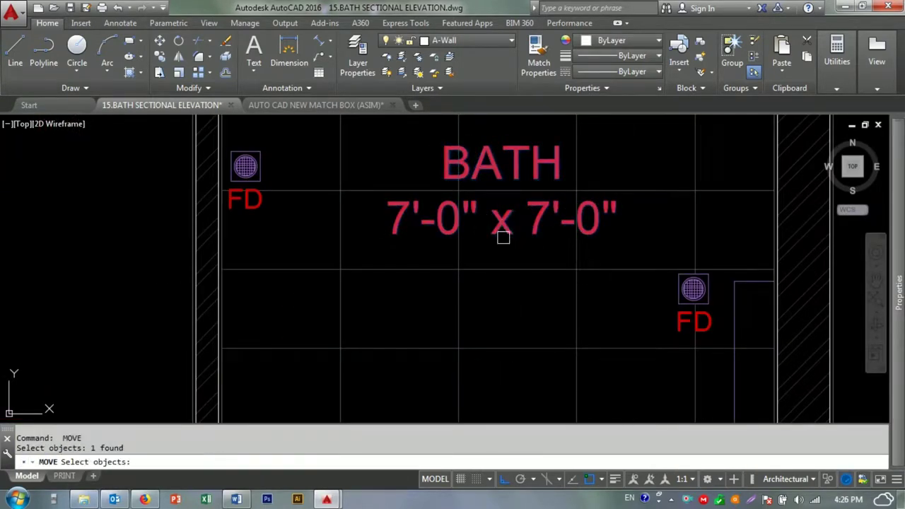
click(519, 303)
scroll(518, 302, down, 5)
scroll(404, 339, up, 6)
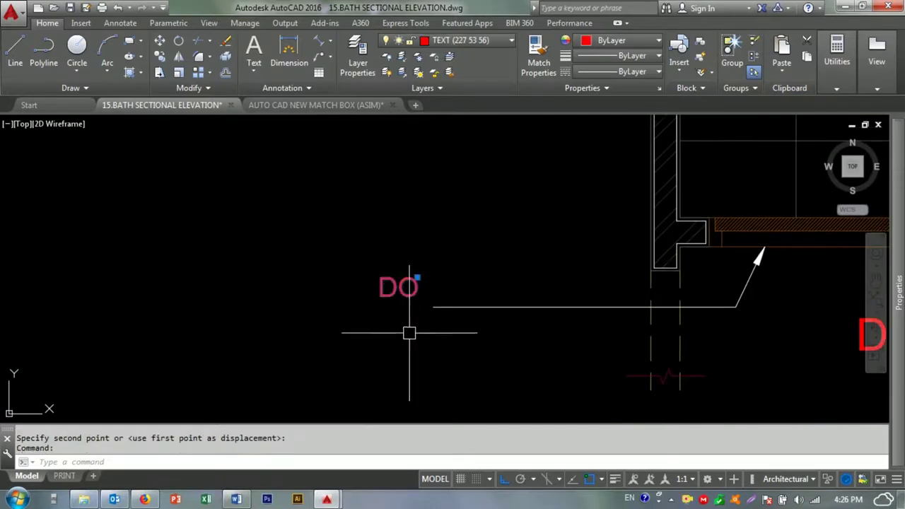
- Complete the note as DOOR AS PER CLIENT SPECIFICATION and place it beside the leader
double_click(419, 302)
text(OR AS PER)
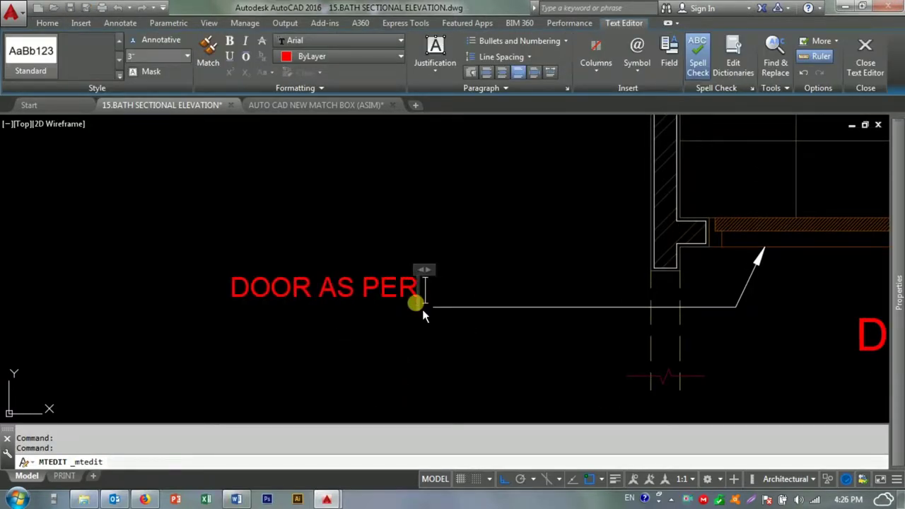
text( CLIENT SPECIFICATION)
scroll(422, 309, down, 1)
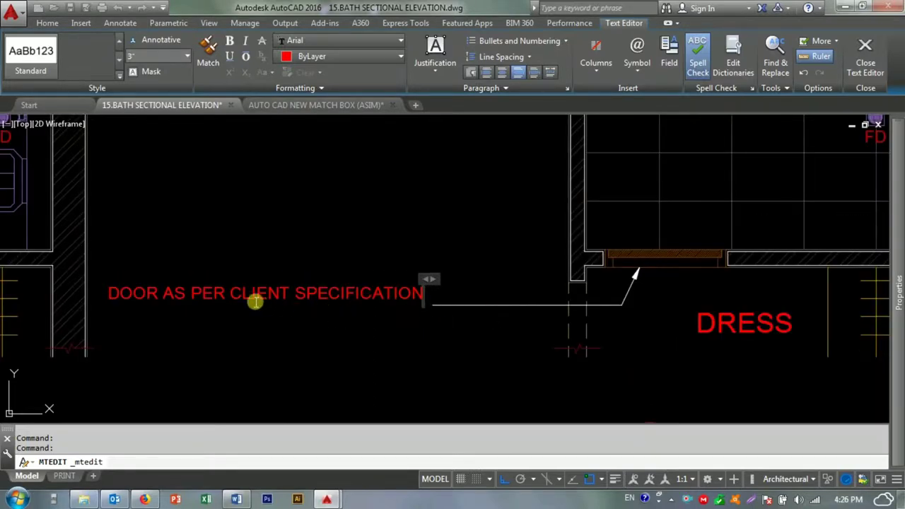
click(340, 326)
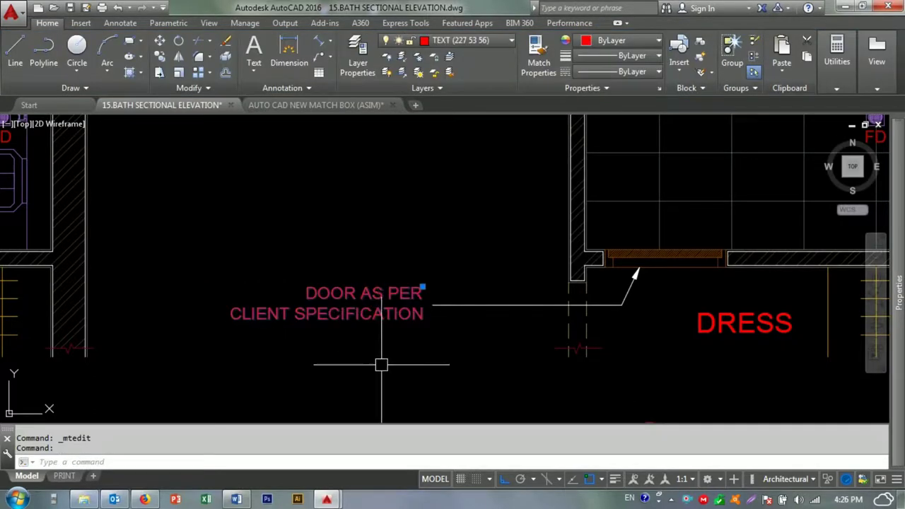
click(451, 462)
text(M)
key(Return)
click(402, 357)
click(429, 319)
scroll(430, 319, down, 3)
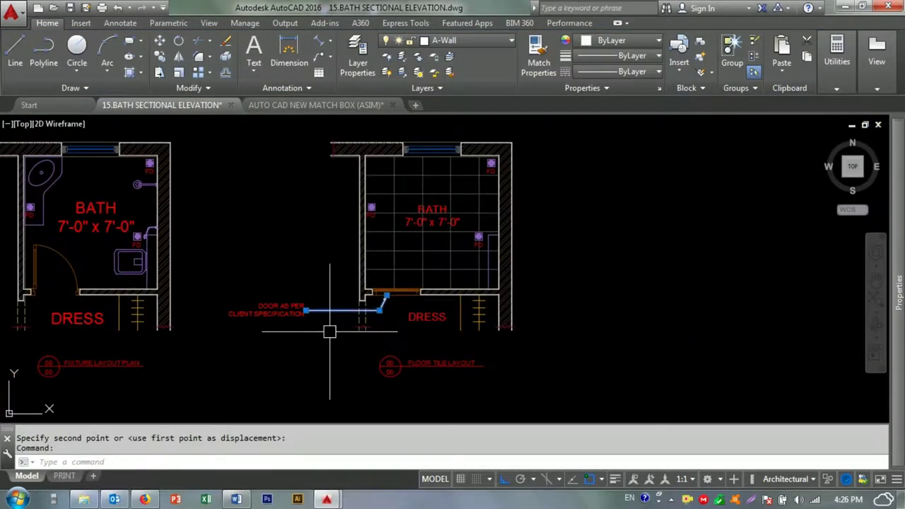
- Put the door-note leader on the Section Line layer
key(Escape)
click(332, 309)
click(492, 45)
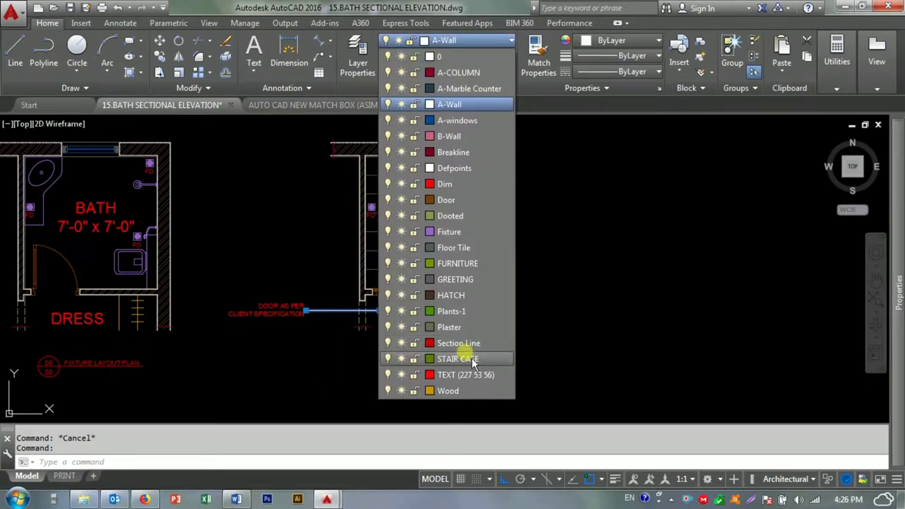
click(458, 343)
scroll(339, 311, up, 3)
- Review the leader in the Properties palette, leaving its line weight unchanged
key(ctrl+1)
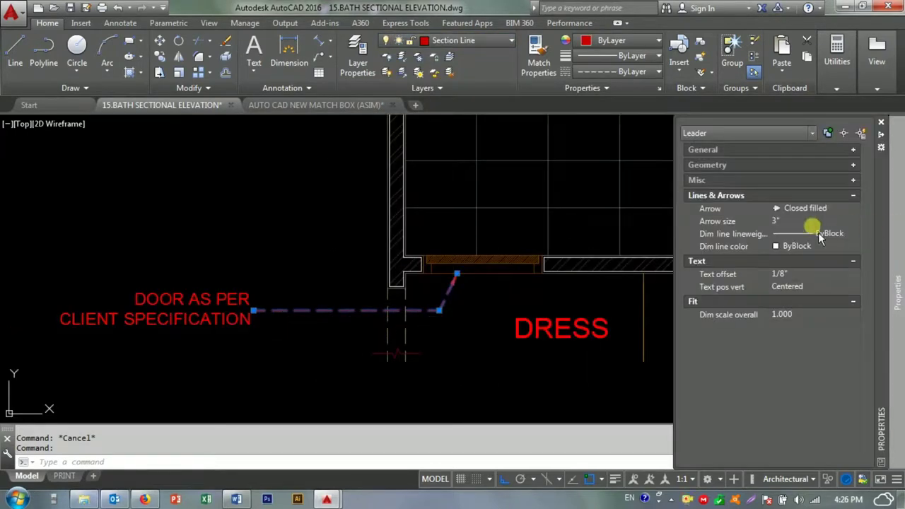
click(854, 234)
click(846, 214)
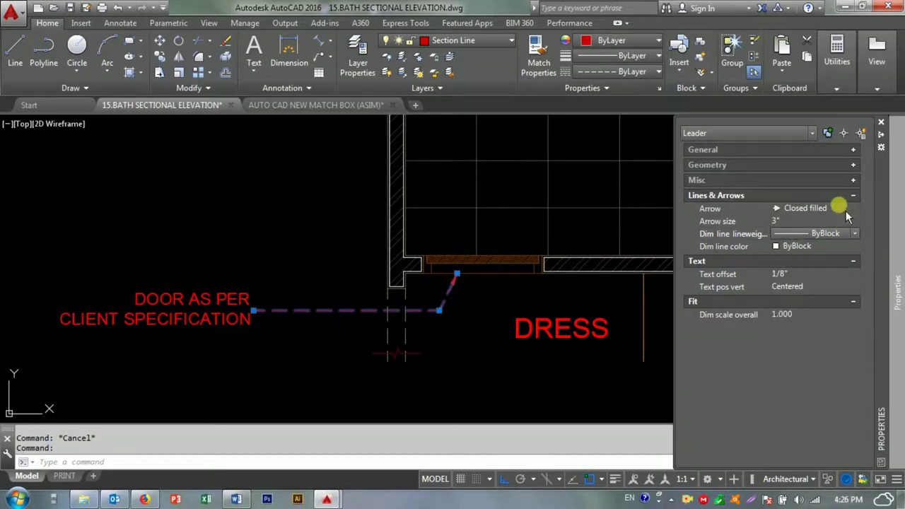
click(853, 180)
click(853, 180)
click(853, 180)
click(854, 166)
- Change the leader's linetype to Continuous so it draws solid
click(361, 344)
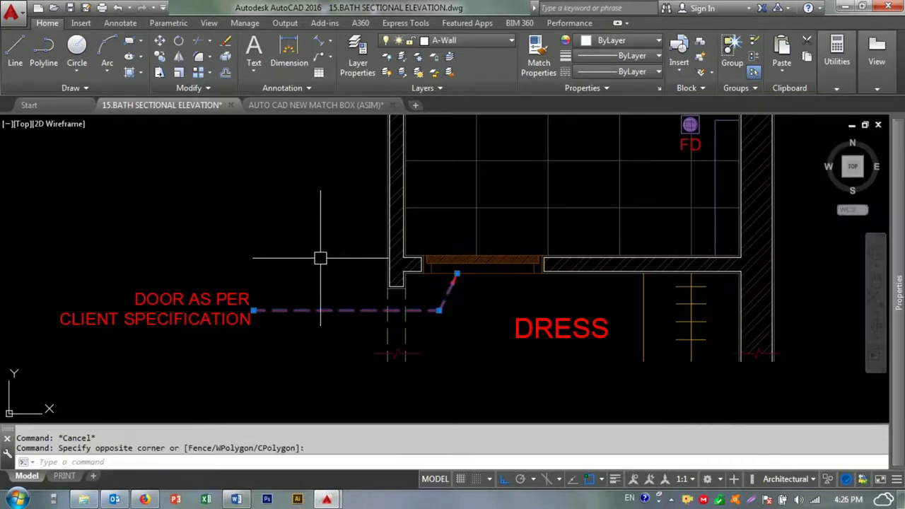
click(651, 72)
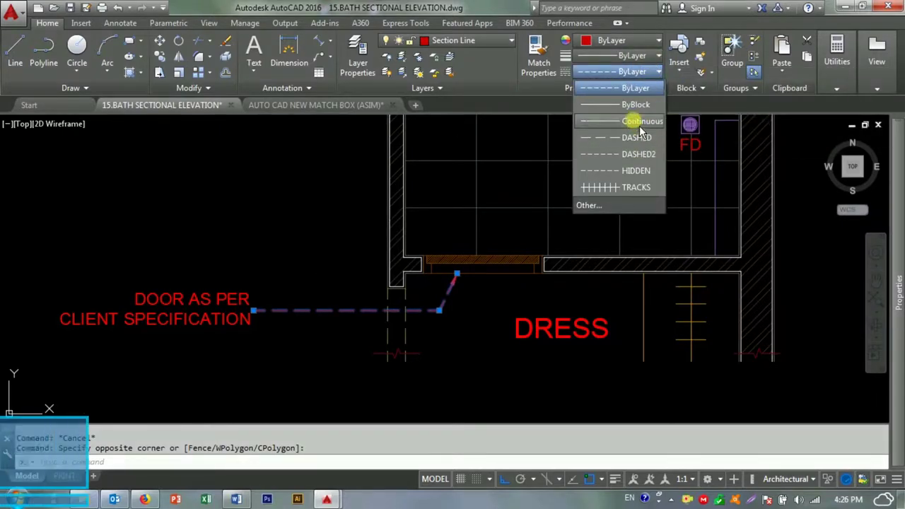
click(642, 121)
mouse_move(897, 294)
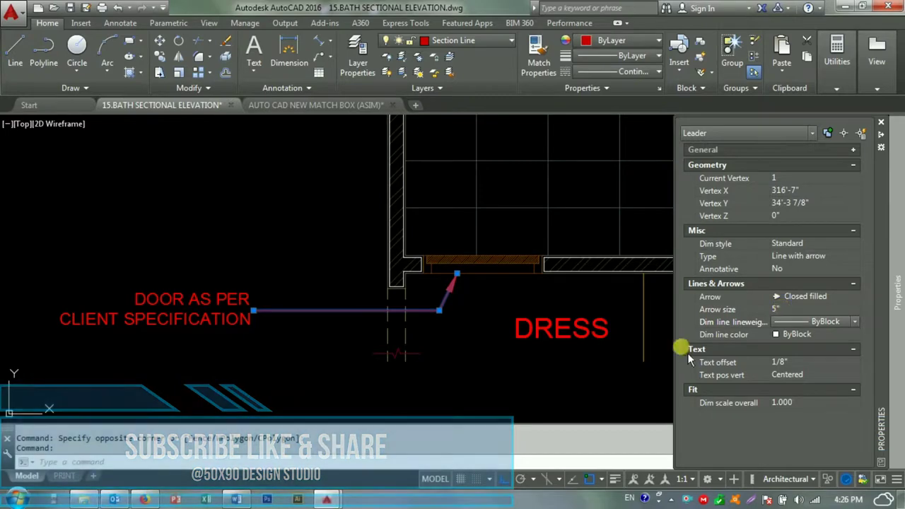
key(Escape)
key(Escape)
scroll(381, 318, down, 5)
scroll(381, 318, up, 5)
- Try starting a leader and then a line into the bath interior, cancelling both
text(le)
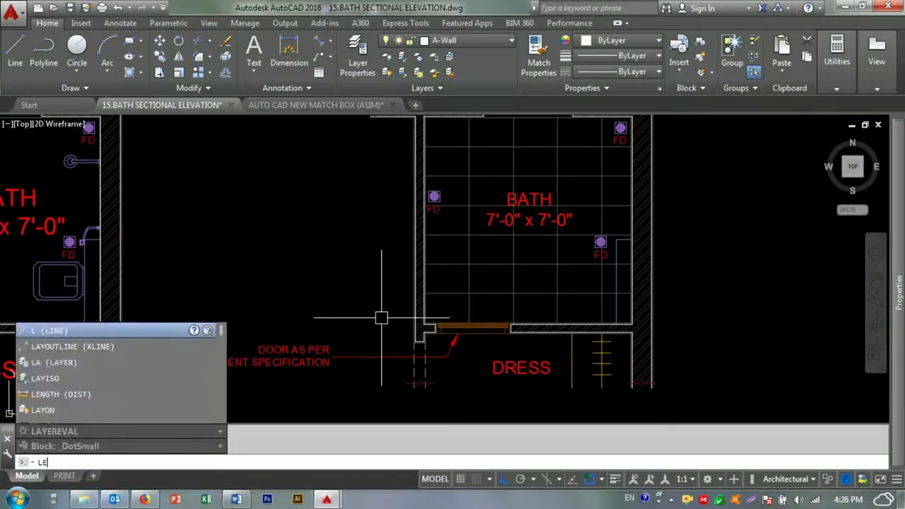
key(Return)
scroll(424, 274, up, 2)
click(482, 282)
key(Escape)
key(Return)
click(243, 281)
key(Escape)
key(Escape)
text(l)
key(Return)
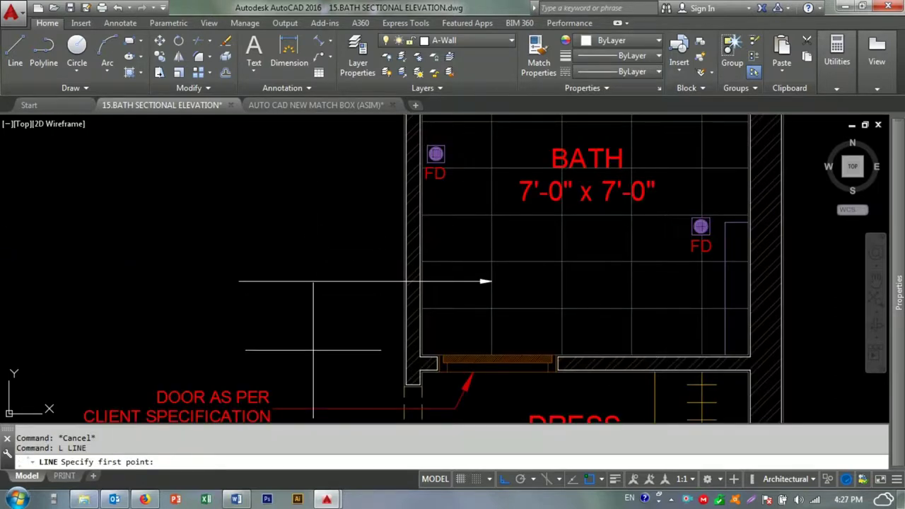
middle_drag(301, 397, 314, 370)
click(283, 382)
scroll(304, 288, down, 2)
key(Escape)
scroll(303, 313, up, 2)
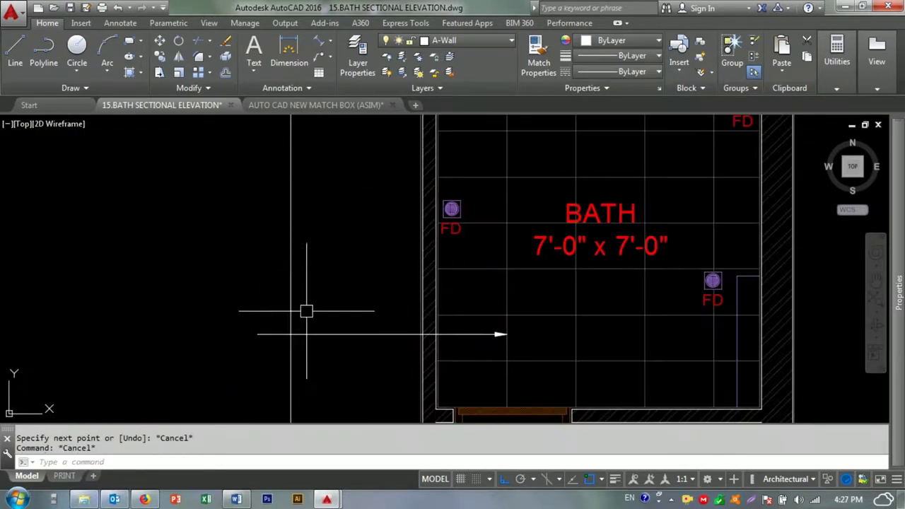
- Stretch the arrow line's left end to the bath wall line
text(tr)
key(Return)
click(272, 337)
key(Escape)
click(273, 344)
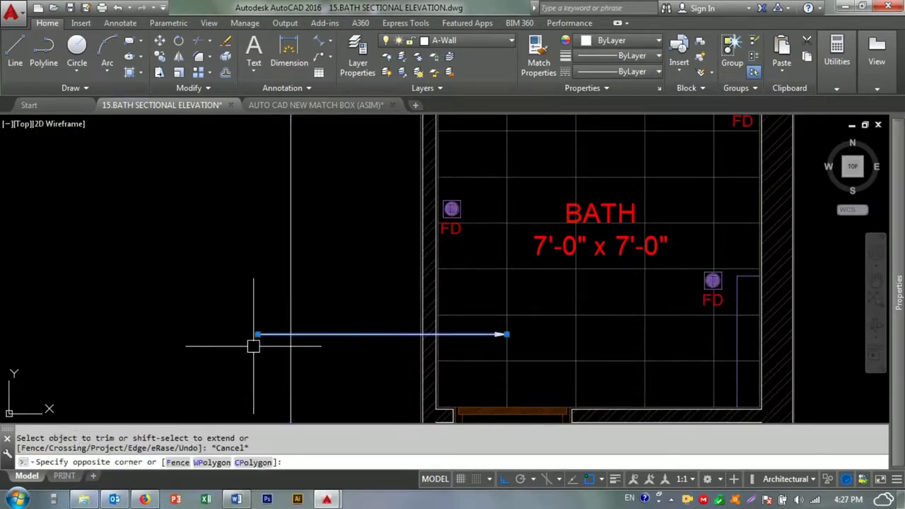
click(256, 311)
scroll(255, 333, up, 4)
click(254, 333)
click(346, 333)
scroll(351, 305, down, 2)
- Copy the door note beside the new arrow and open the copy for editing
text(co)
key(Return)
click(383, 375)
click(382, 251)
key(Escape)
text(ma)
key(Return)
key(Escape)
double_click(382, 243)
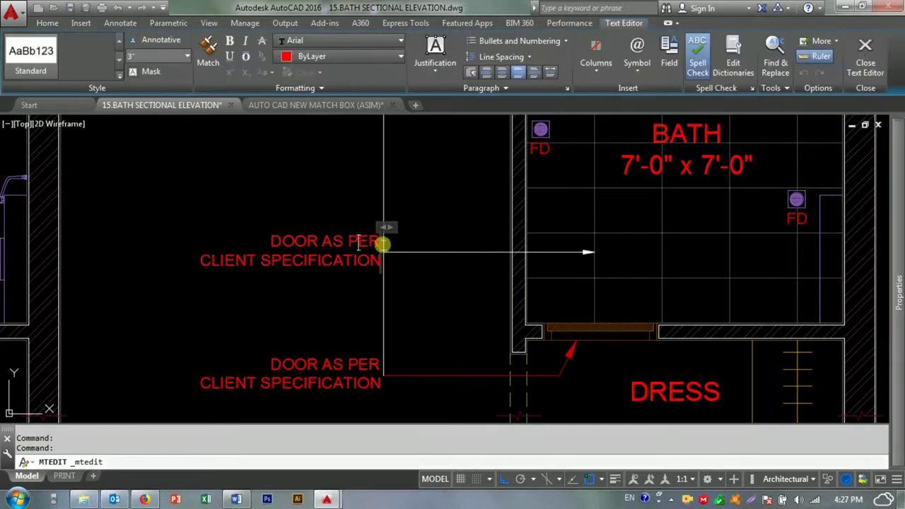
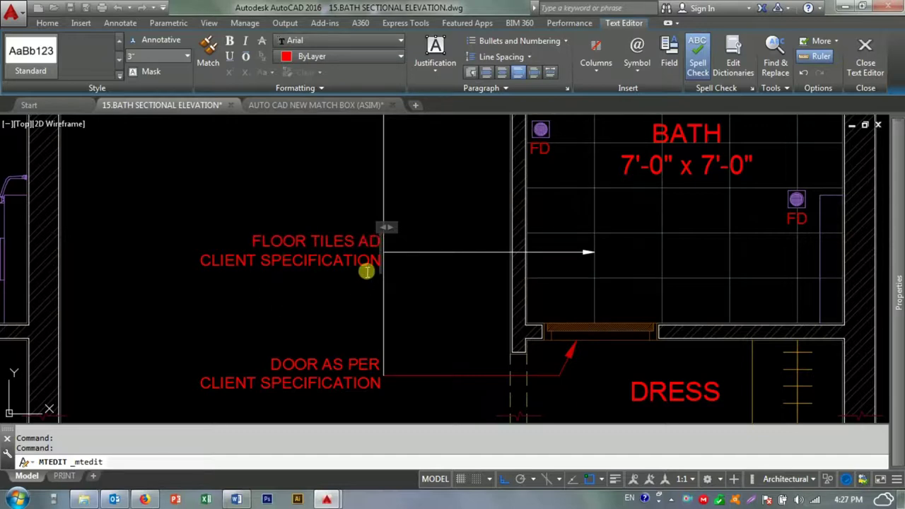
- Finish the FLOOR TILES AS CLIENT SPECIFICATION note and match its leader to the red door leader
click(309, 308)
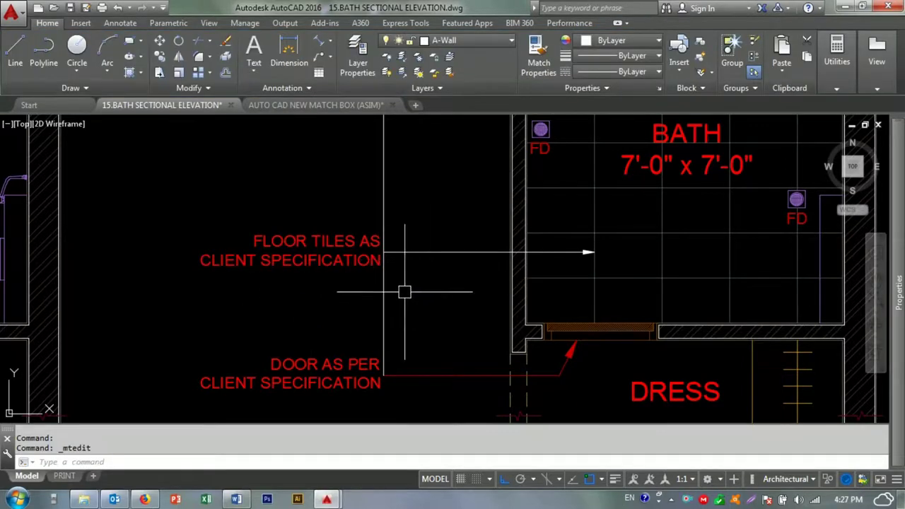
click(431, 375)
click(468, 251)
- Pan toward the floor drain, cancelling a trial leader and undoing the last change
scroll(469, 252, down, 3)
mouse_move(415, 234)
middle_down()
mouse_move(373, 260)
mouse_move(374, 279)
middle_up()
key(Escape)
key(Escape)
key(Return)
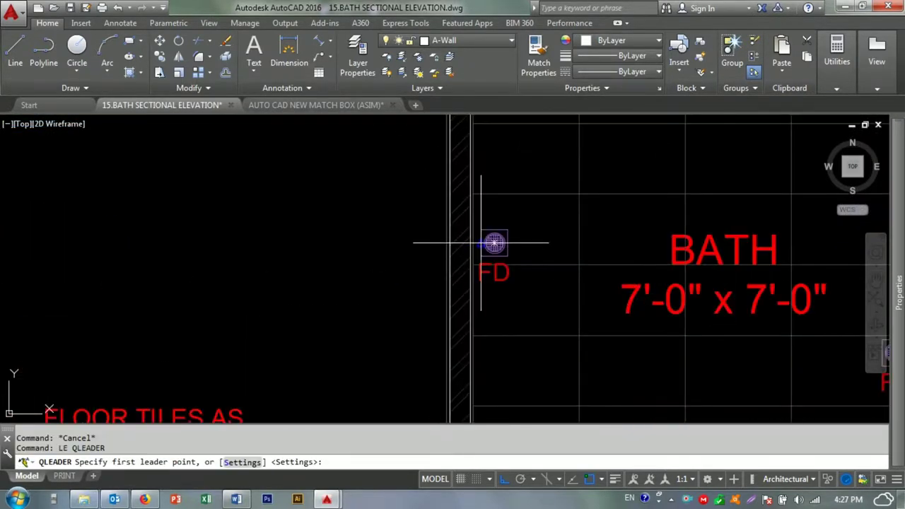
click(456, 241)
key(Escape)
key(ctrl+z)
key(ctrl+z)
middle_drag(338, 265, 312, 308)
- Abandon a trial line started at the floor drain
text(L)
key(Return)
text(L)
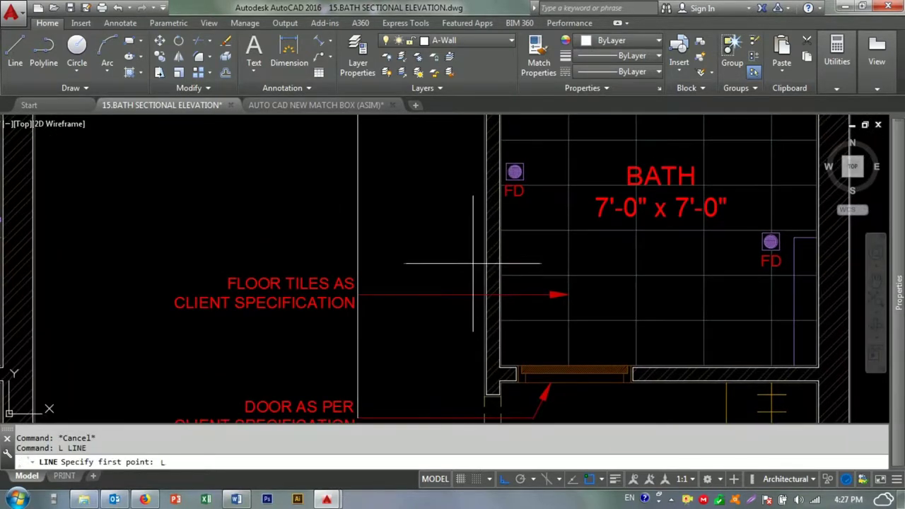
click(514, 174)
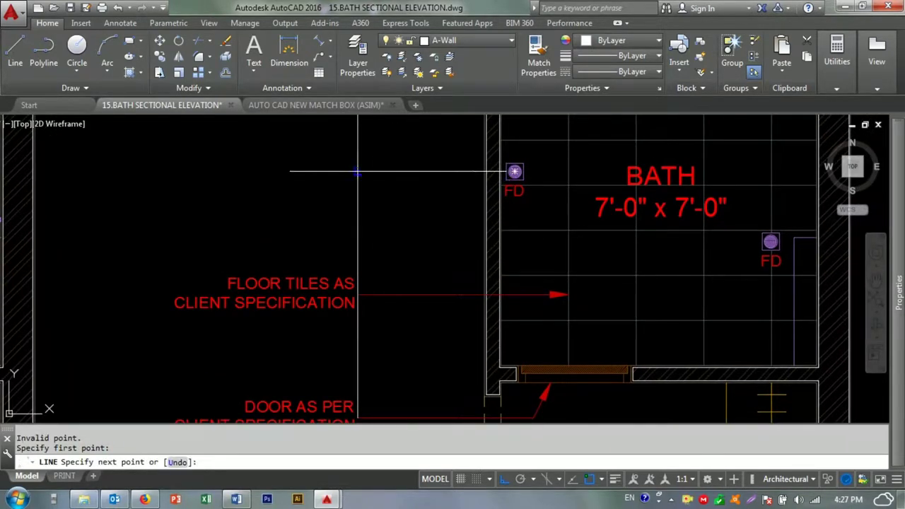
key(Escape)
- Bring the bath room's window wall corner into view, cancelling the unfinished line
key(Return)
scroll(745, 249, up, 2)
scroll(745, 250, down, 2)
middle_drag(564, 132, 581, 220)
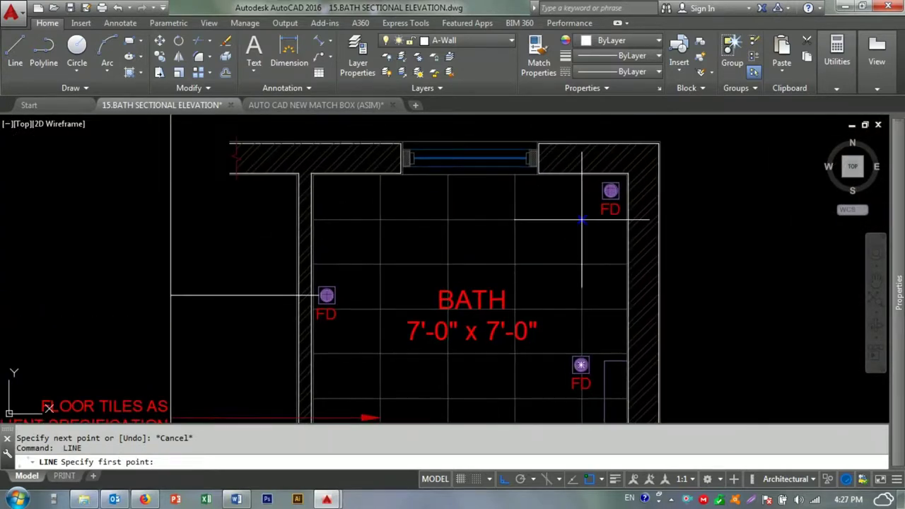
middle_drag(403, 273, 553, 309)
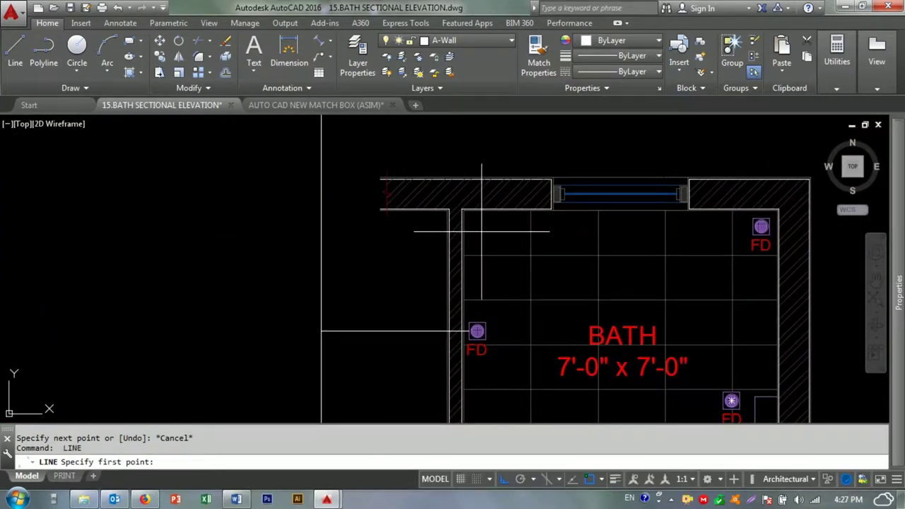
scroll(439, 228, up, 2)
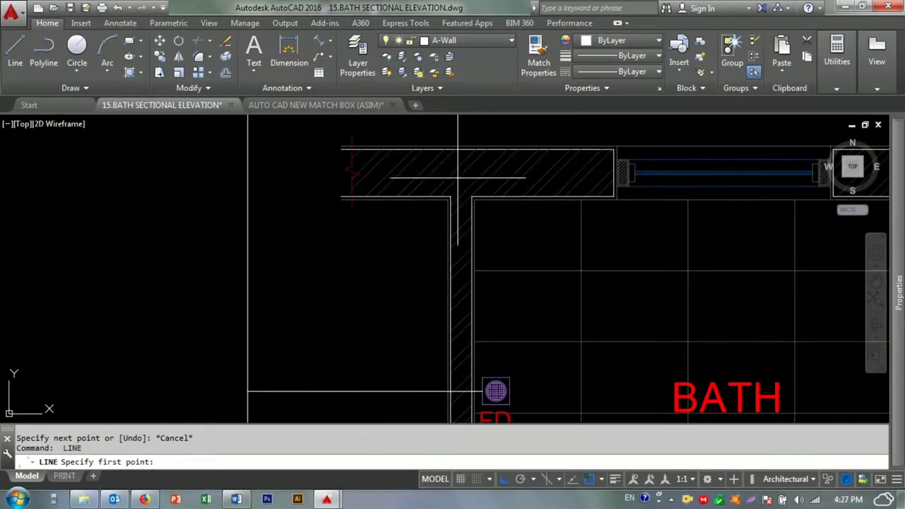
middle_drag(613, 206, 582, 278)
click(613, 276)
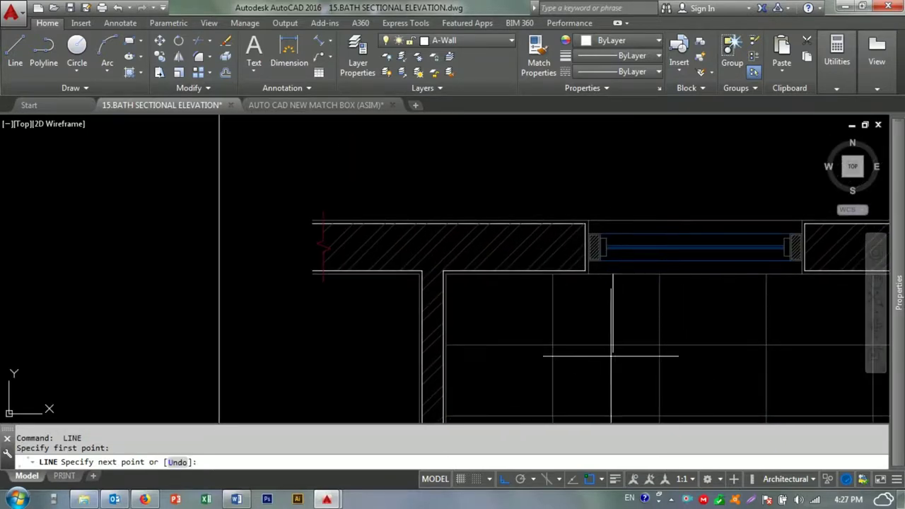
middle_drag(602, 386, 601, 322)
scroll(601, 323, down, 2)
key(Escape)
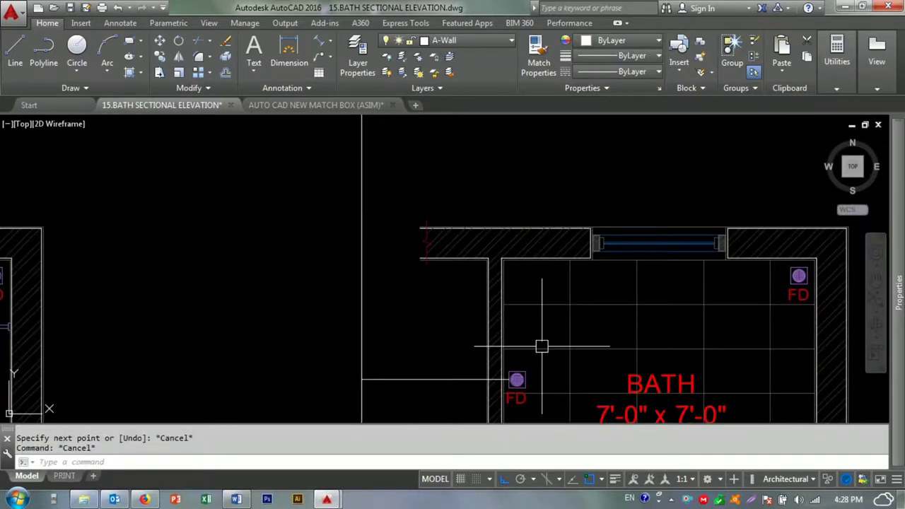
- Erase the stray line with the E command
text(e)
key(Return)
text(le)
key(Return)
scroll(463, 379, up, 2)
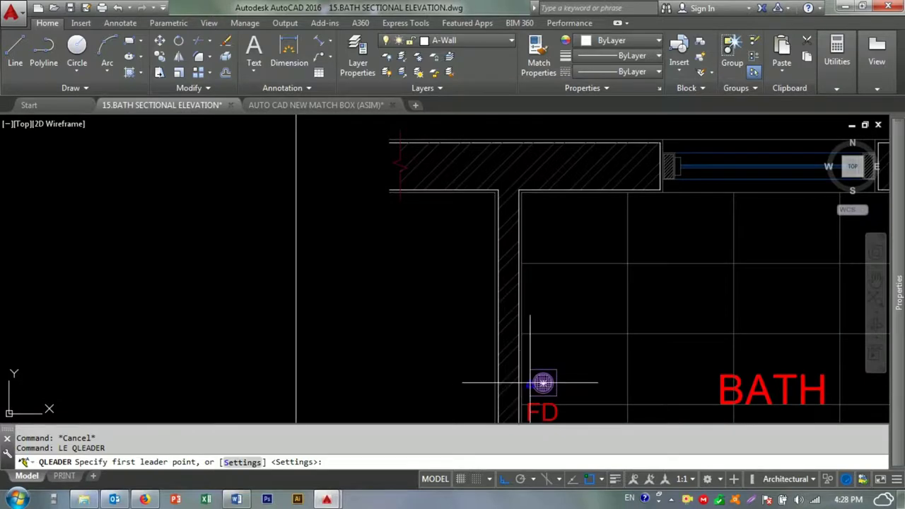
- Draw two text-less leaders, one from the left floor drain and one from the window
click(543, 383)
click(298, 376)
key(Escape)
key(Return)
click(704, 202)
click(705, 247)
click(315, 251)
key(Escape)
- Make the window leader red by matching the floor tiles leader's properties
text(ma)
key(Return)
scroll(347, 307, down, 2)
click(387, 399)
click(400, 344)
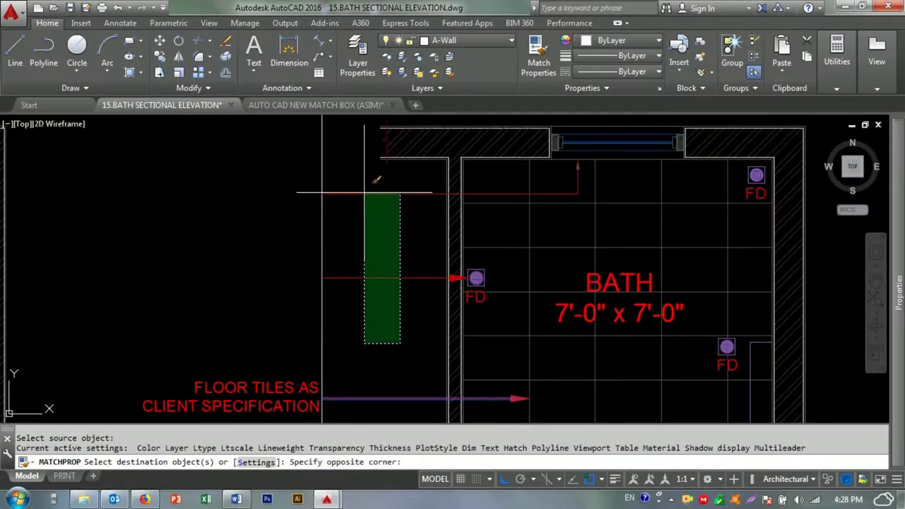
click(365, 193)
key(Escape)
- Draw another text-less leader from the window out to the left of the room
click(510, 193)
click(577, 194)
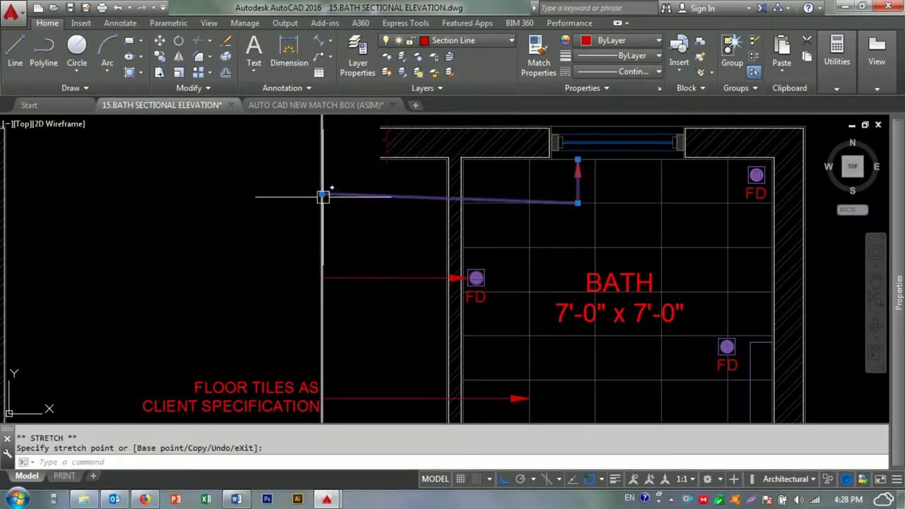
key(Escape)
text(le)
key(Return)
click(573, 165)
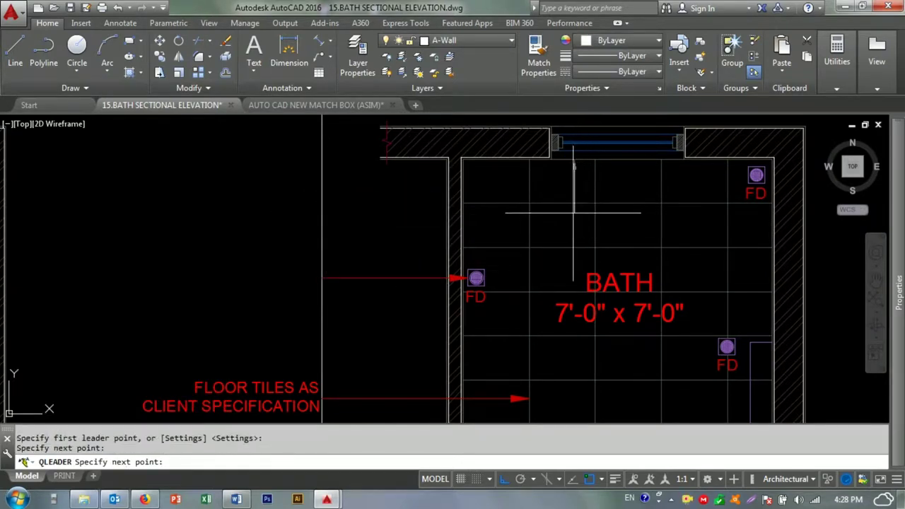
click(322, 213)
key(Escape)
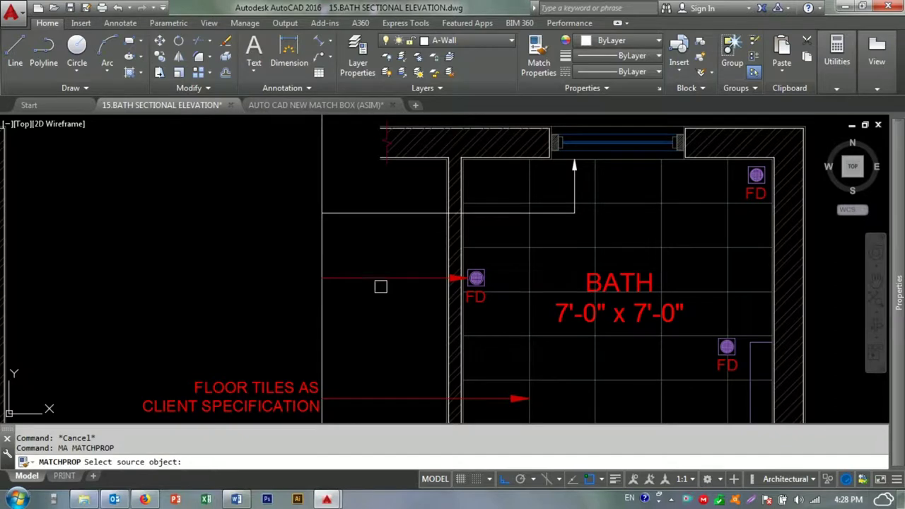
- Erase a leftover object after a cancelled property match
click(380, 280)
click(390, 248)
key(Escape)
scroll(340, 219, down, 3)
click(336, 279)
key(e)
key(Return)
scroll(395, 281, up, 2)
- Copy the floor tiles note onto the floor drain leader and the window leader
text(co)
key(Return)
click(387, 275)
click(387, 200)
click(387, 159)
key(Escape)
scroll(343, 162, up, 4)
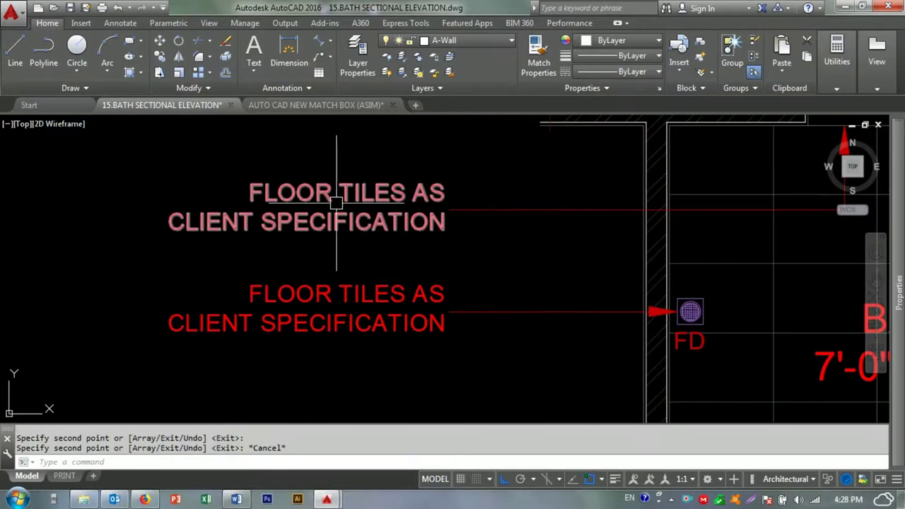
- Replace the upper copied note's text with ALUMINIUM WINDOW
double_click(323, 229)
triple_click(272, 202)
text(A)
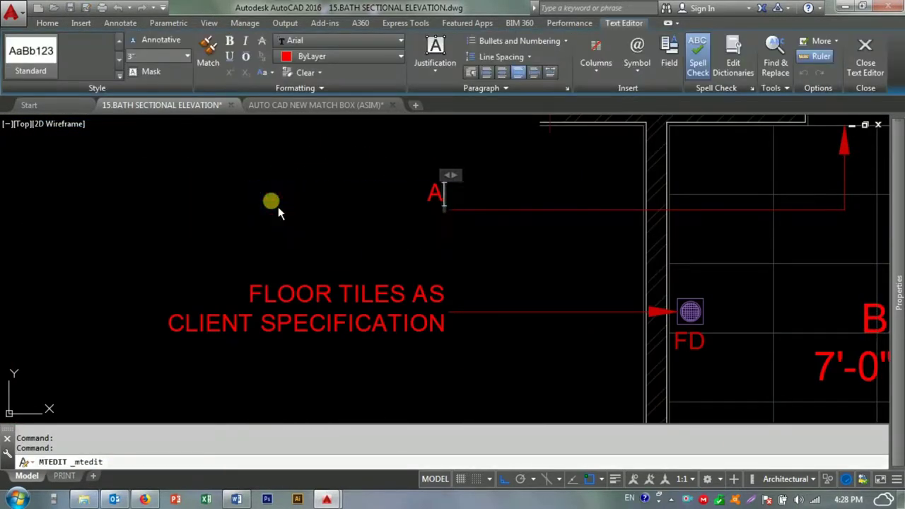
text(LUMINU)
key(BackSpace)
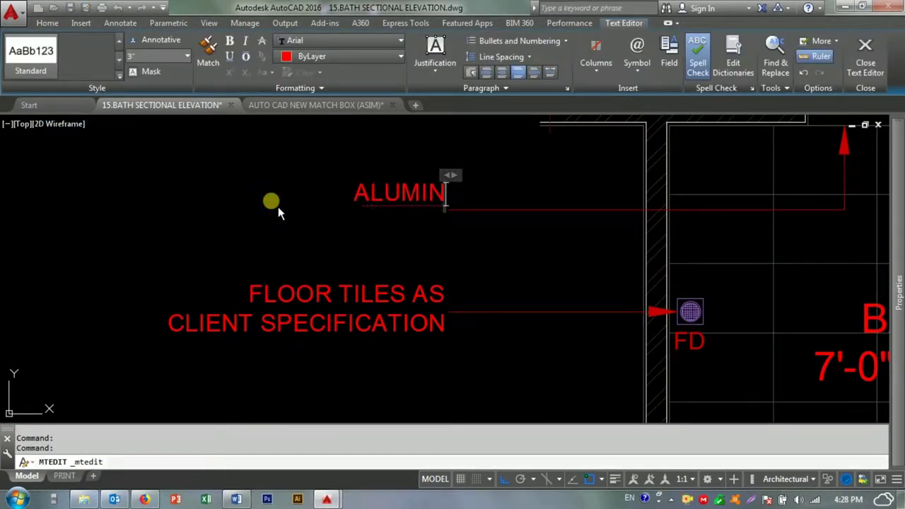
text(IUM)
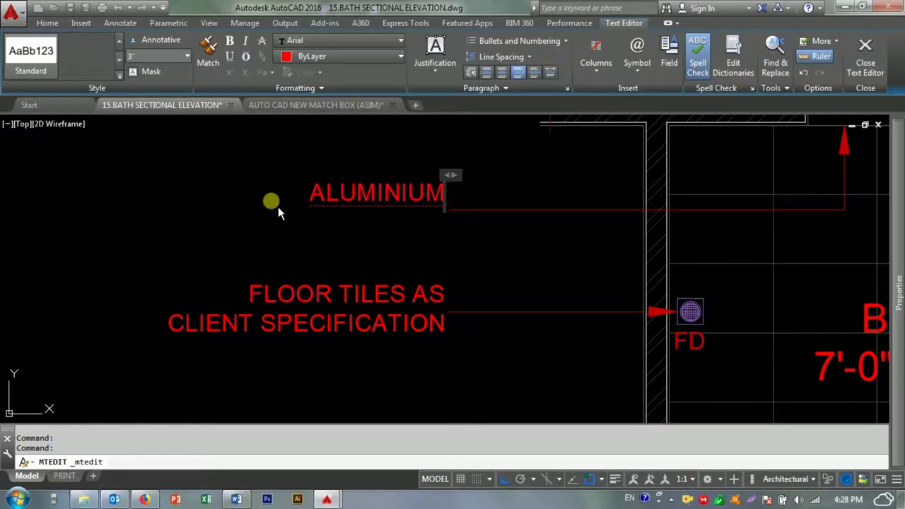
text( WINDOW)
click(229, 231)
- Spell-check the note and change ALUMINIUM to ALUMINUM
text(p)
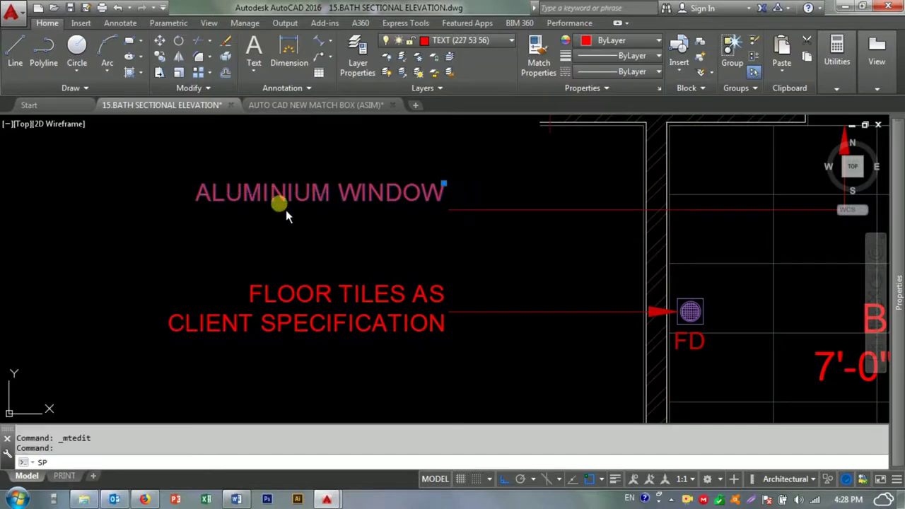
key(Return)
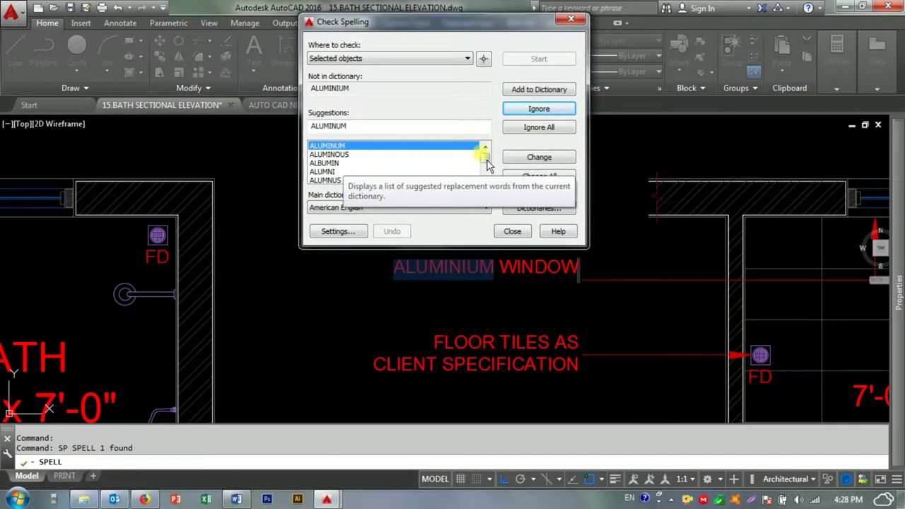
click(539, 157)
click(470, 160)
click(512, 231)
- Move the ALUMINUM WINDOW note down beside its leader
scroll(424, 212, up, 2)
text(m)
key(Return)
click(418, 214)
click(418, 227)
- Bring the floor drain's copied note into view and open it for editing
scroll(433, 212, down, 4)
middle_drag(433, 212, 377, 213)
scroll(467, 224, up, 2)
click(414, 216)
double_click(379, 231)
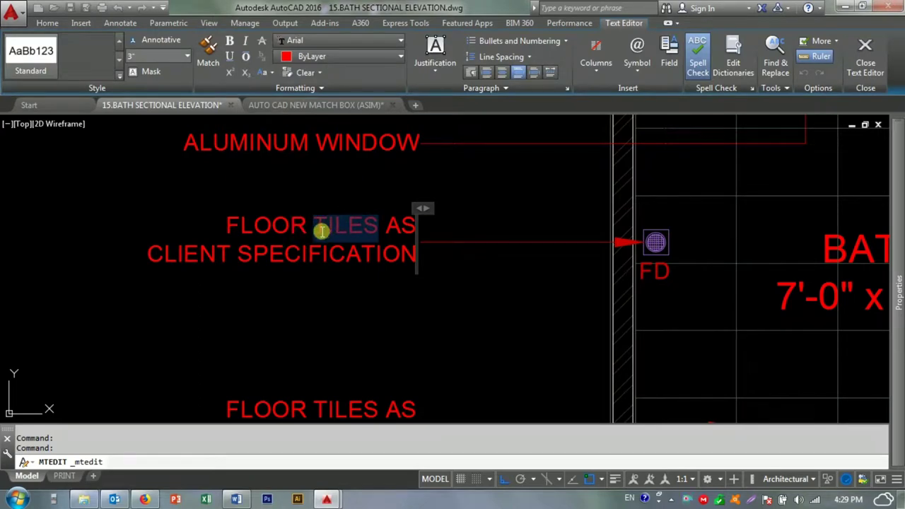
- Change the note to FLOOR DRAIN COVER AS CLIENT SPECIFICATION and select it with its leader
text(DRAIN)
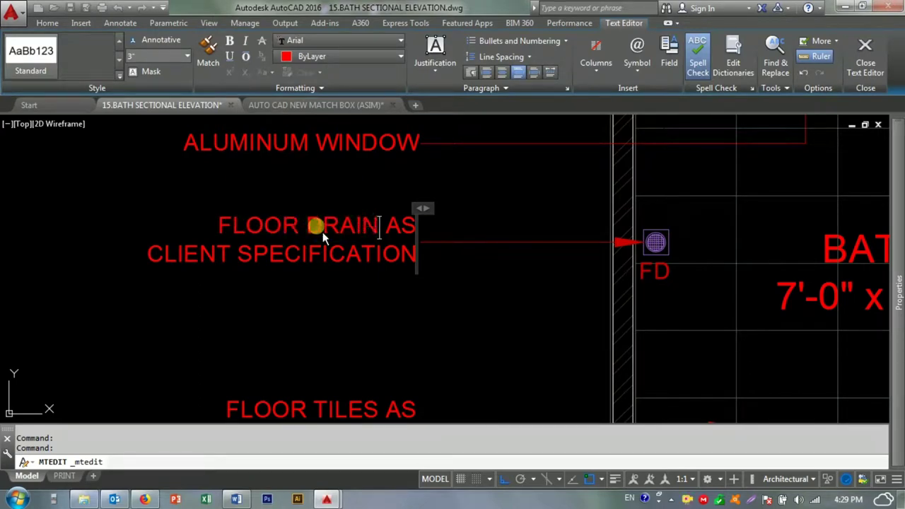
text( COVER)
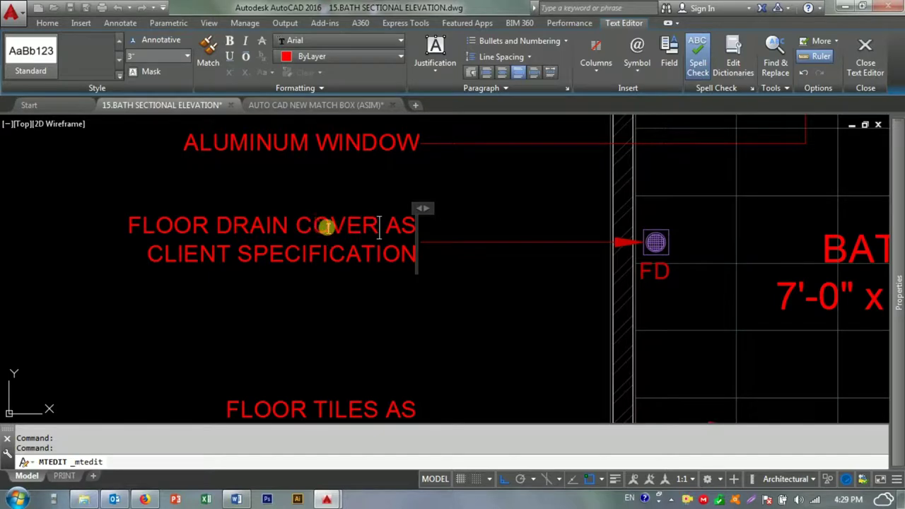
click(271, 261)
scroll(271, 261, down, 3)
click(207, 242)
scroll(207, 242, up, 2)
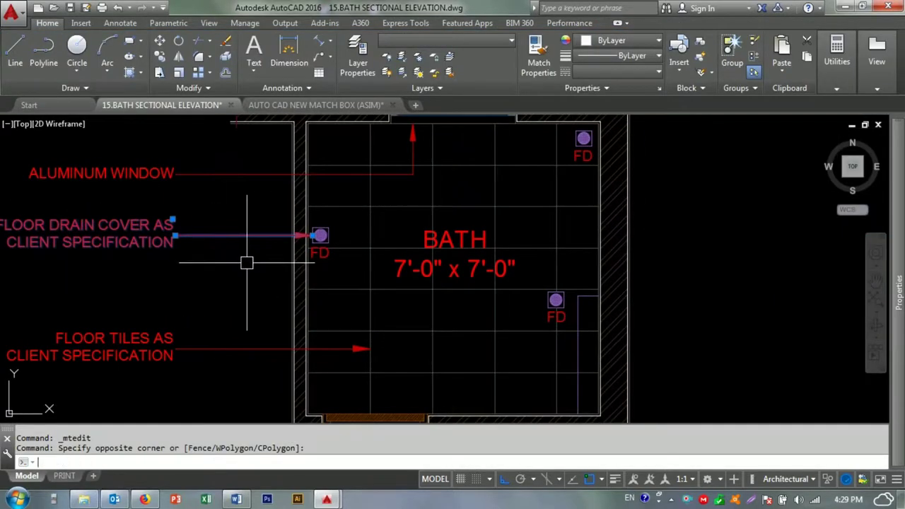
click(242, 262)
- Mirror the drain note, then undo the misplaced copy
scroll(243, 262, down, 2)
text(mi)
key(Return)
click(355, 192)
click(370, 167)
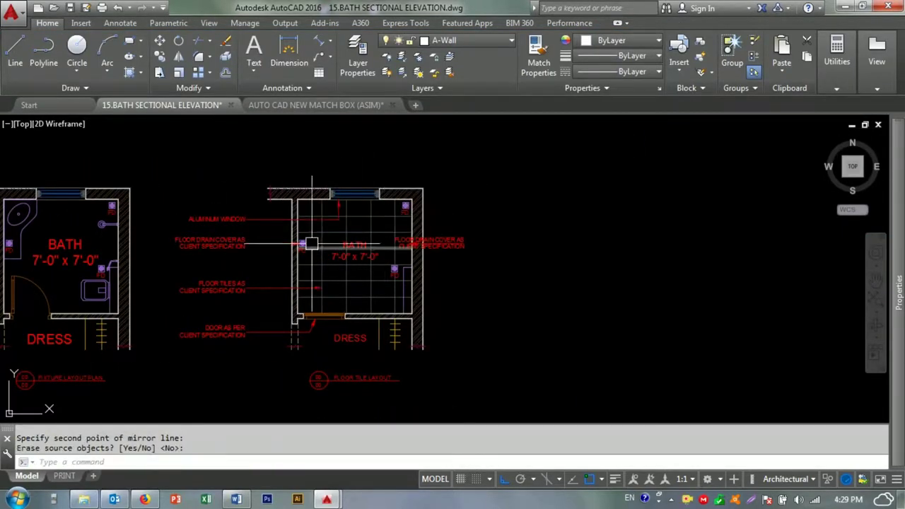
key(Return)
key(ctrl+z)
- Mirror the drain note and leader about the room centre, keeping the original
scroll(283, 247, up, 2)
click(186, 265)
key(Return)
scroll(276, 254, down, 2)
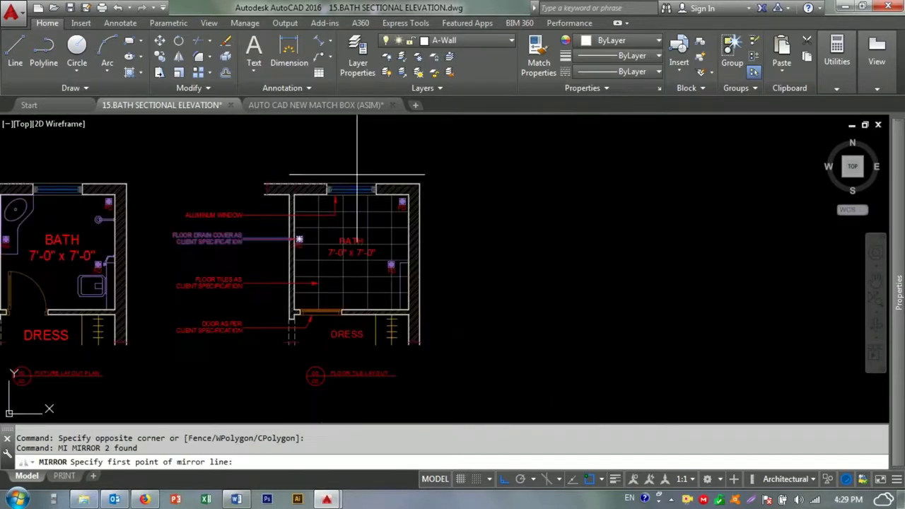
scroll(353, 141, up, 2)
click(277, 201)
scroll(296, 184, down, 2)
click(340, 144)
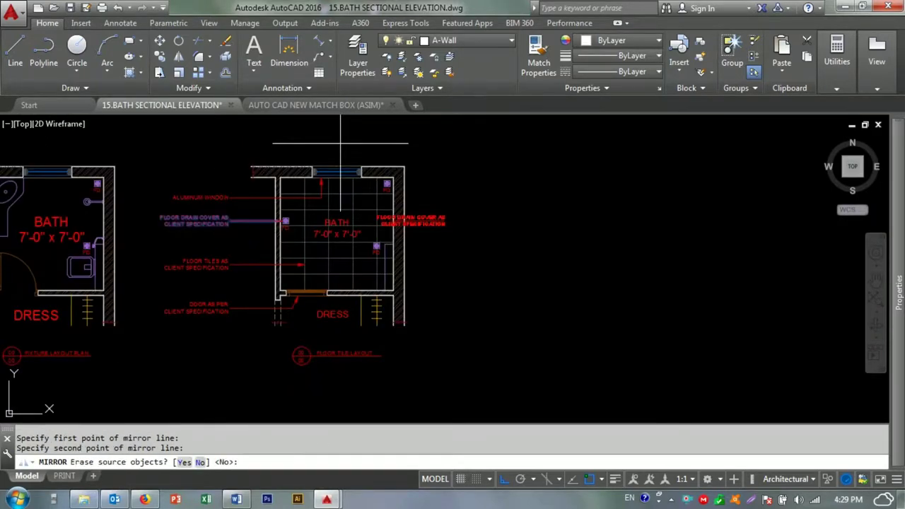
key(Return)
scroll(438, 227, up, 4)
double_click(405, 178)
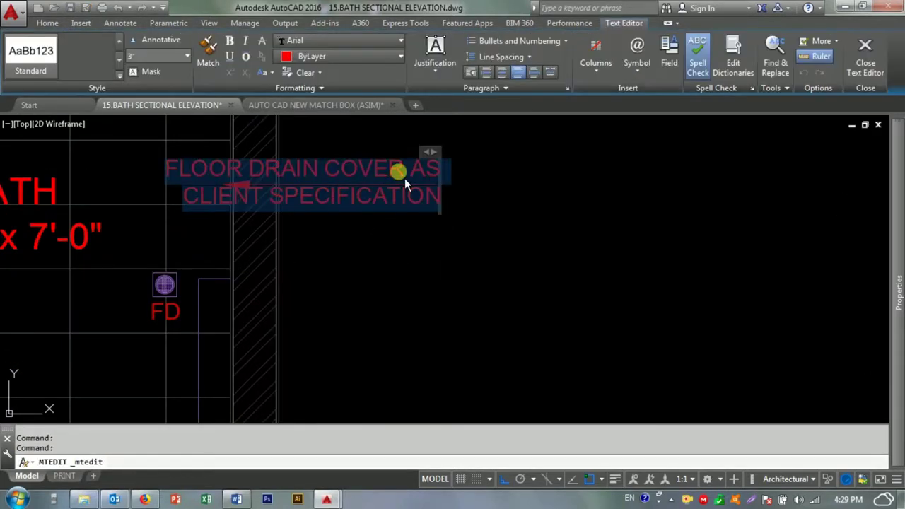
- Move the right-hand floor drain note and leader level with the drain symbol
click(480, 76)
click(481, 225)
scroll(415, 213, down, 2)
scroll(415, 213, down, 1)
click(394, 238)
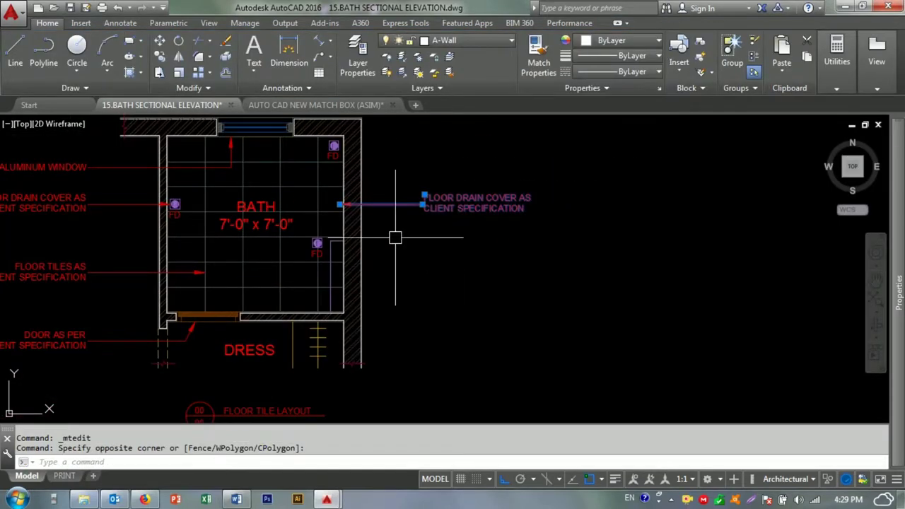
click(330, 196)
text(m)
key(Return)
scroll(330, 196, up, 3)
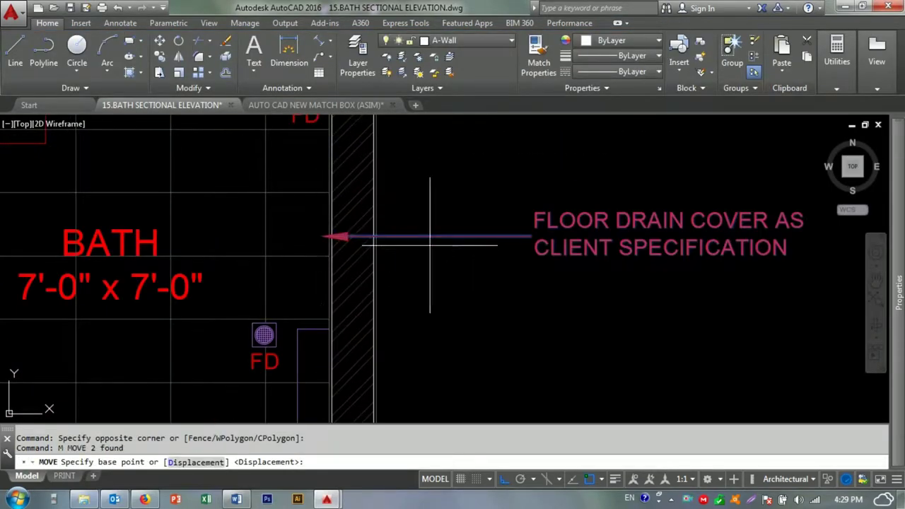
middle_drag(406, 245, 377, 327)
click(444, 290)
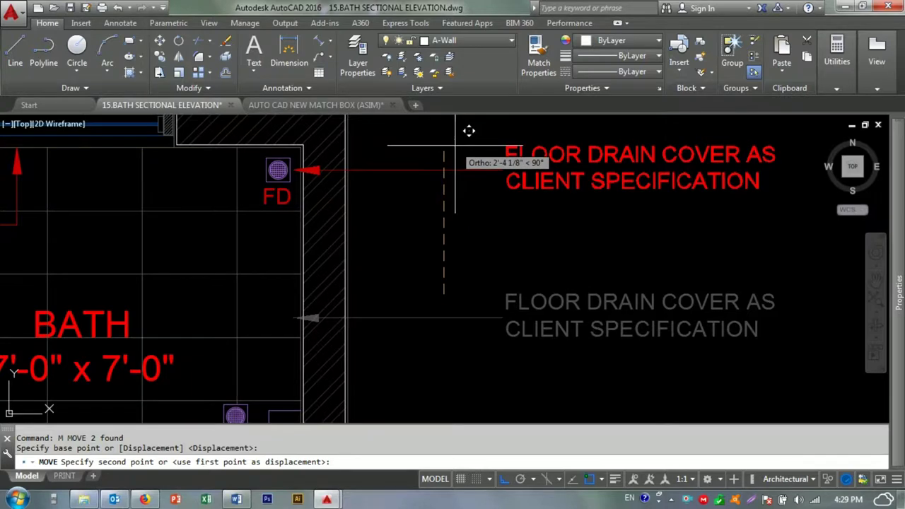
click(455, 146)
- Stretch the note's leader end onto the drain symbol
scroll(340, 164, up, 4)
click(471, 175)
click(248, 175)
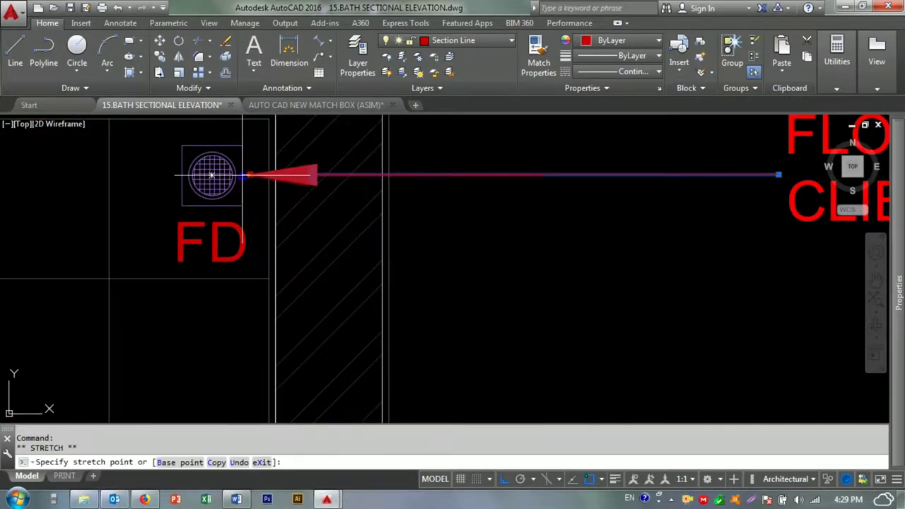
click(211, 175)
scroll(283, 192, down, 2)
key(Escape)
- Select the floor drain note and leader for copying, then cancel the first attempt
click(384, 145)
scroll(378, 208, down, 2)
middle_drag(377, 208, 463, 213)
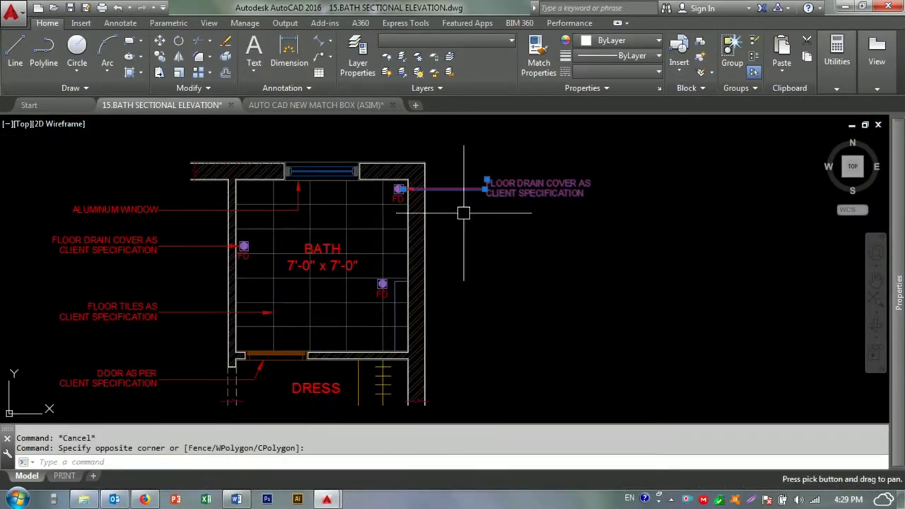
scroll(424, 198, up, 2)
click(414, 208)
text(co)
key(Return)
scroll(384, 183, up, 2)
click(375, 182)
key(Escape)
- Copy the floor drain note to a spot below the original on the right wall
scroll(389, 176, up, 3)
key(Return)
drag(385, 174, 398, 142)
scroll(398, 141, down, 2)
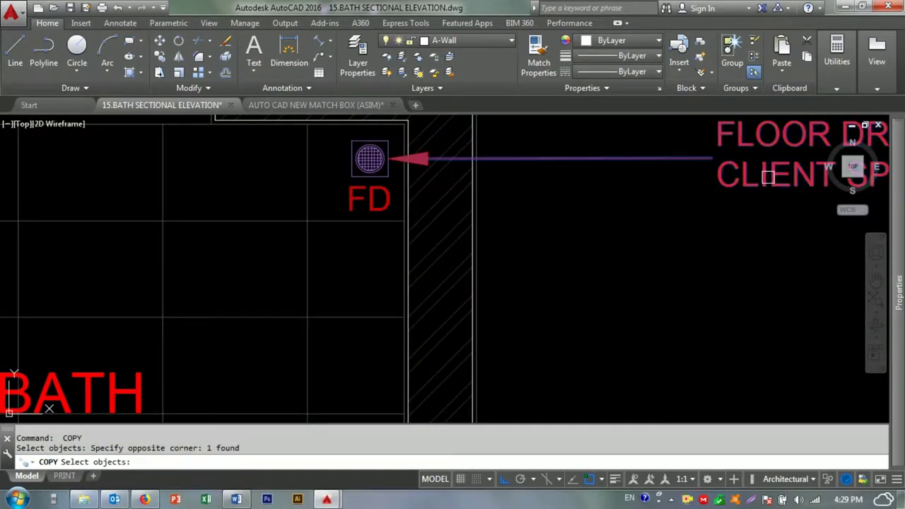
key(Return)
scroll(387, 151, up, 3)
click(373, 197)
scroll(396, 205, down, 5)
scroll(403, 233, up, 2)
scroll(382, 170, up, 3)
click(393, 142)
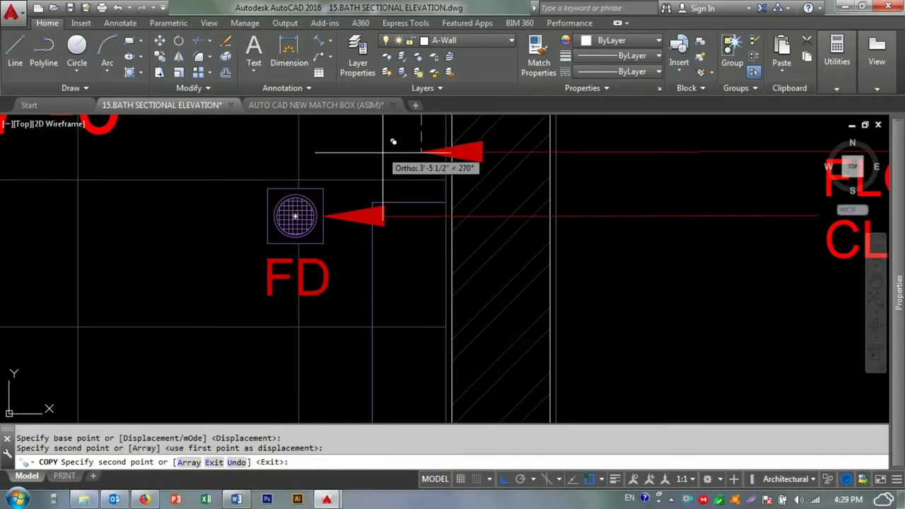
scroll(393, 141, down, 3)
click(390, 222)
key(Escape)
- Move the lower copied note slightly further down
middle_drag(578, 236, 440, 260)
click(493, 288)
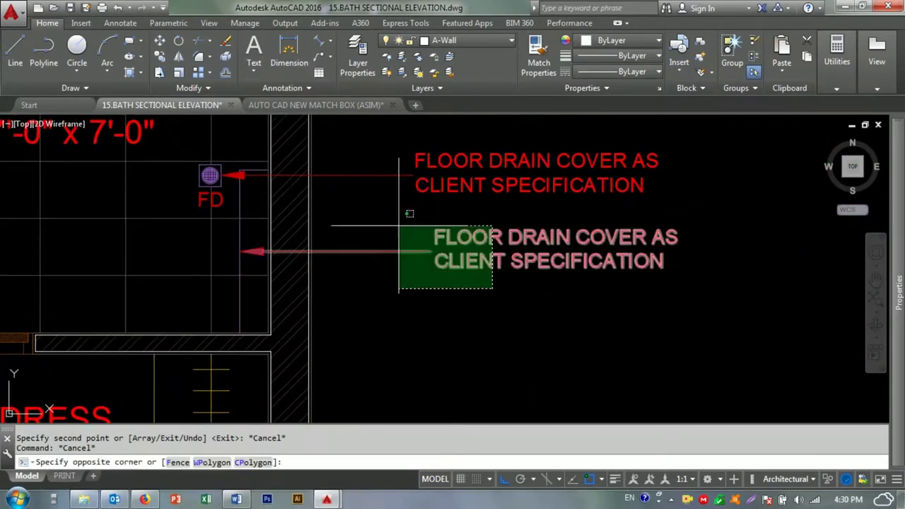
click(400, 227)
text(m)
click(424, 292)
click(424, 313)
- Trim a line segment back to the vertical line
text(tr)
click(239, 297)
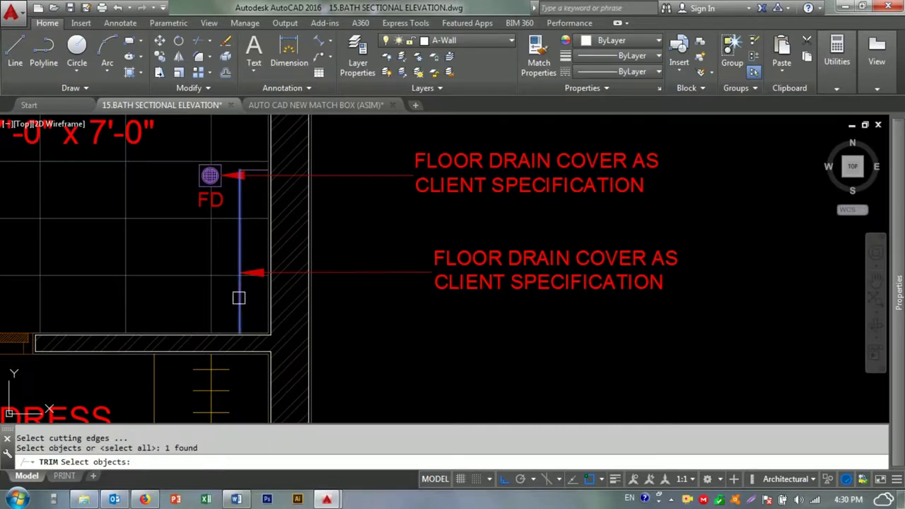
key(Return)
scroll(239, 298, up, 3)
scroll(264, 265, down, 3)
click(264, 264)
key(Escape)
- Replace the lower copied note's text, starting to type MASONARY WALL
scroll(402, 241, down, 1)
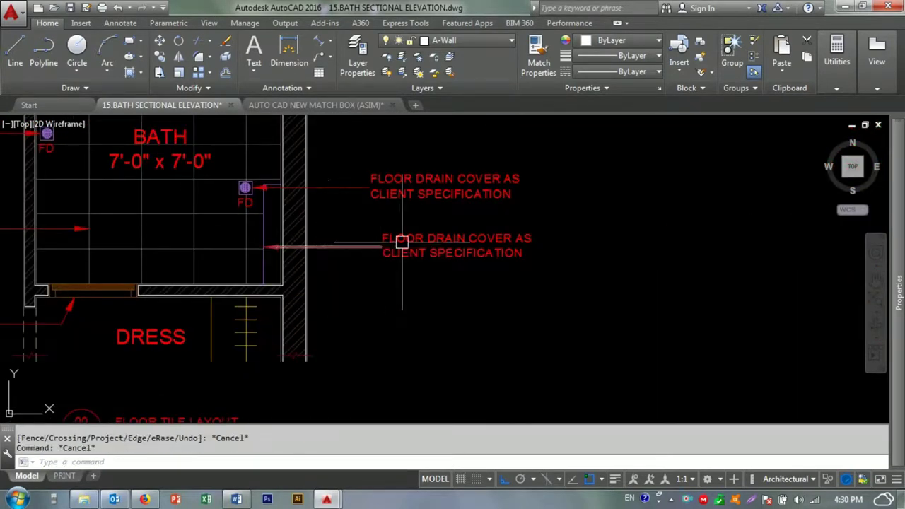
scroll(402, 241, up, 1)
double_click(370, 229)
key(ctrl+a)
text(MAS)
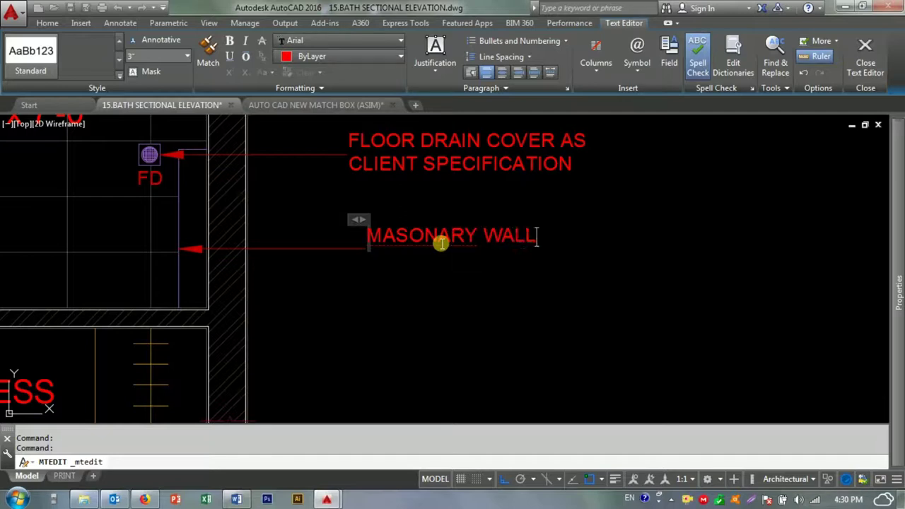
- Spell-check the edited note, correcting MASONARY to MASONRY
click(434, 245)
click(434, 233)
text(sp)
key(Return)
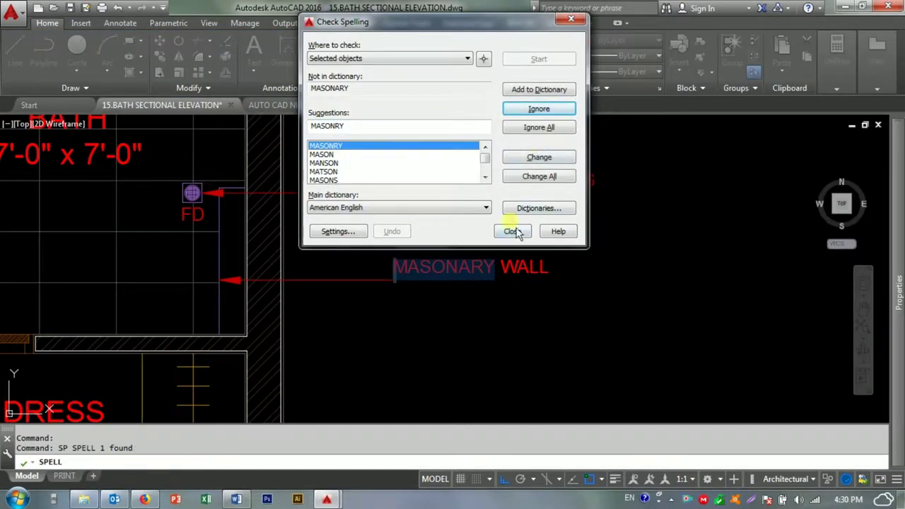
click(541, 157)
click(471, 164)
key(Escape)
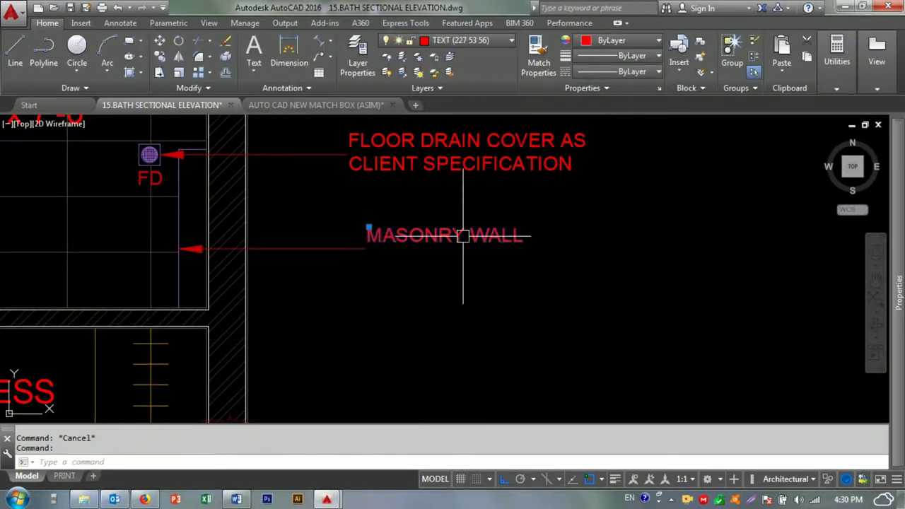
- Nudge the MASONRY WALL label down level with its leader
text(m)
key(Return)
click(452, 286)
click(450, 309)
key(Return)
key(Escape)
key(Escape)
scroll(370, 278, down, 3)
scroll(415, 243, up, 3)
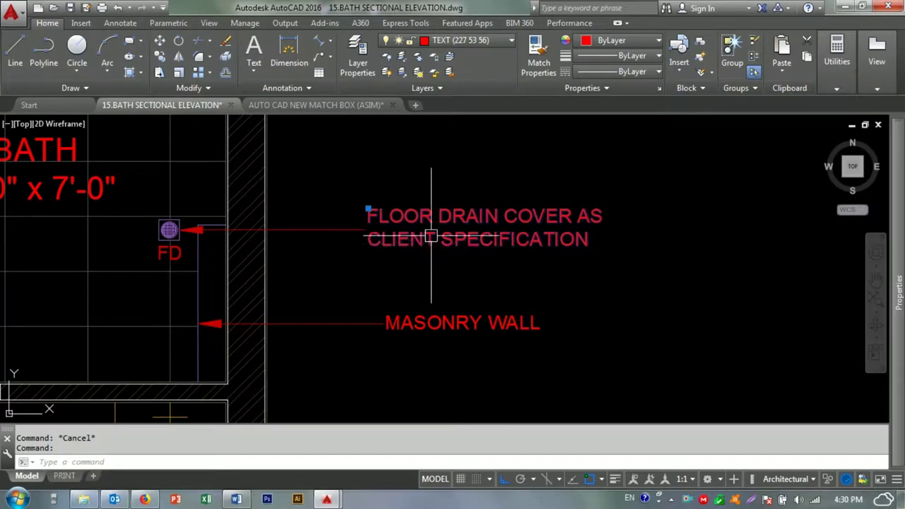
scroll(432, 240, down, 5)
scroll(469, 224, up, 3)
scroll(460, 236, down, 3)
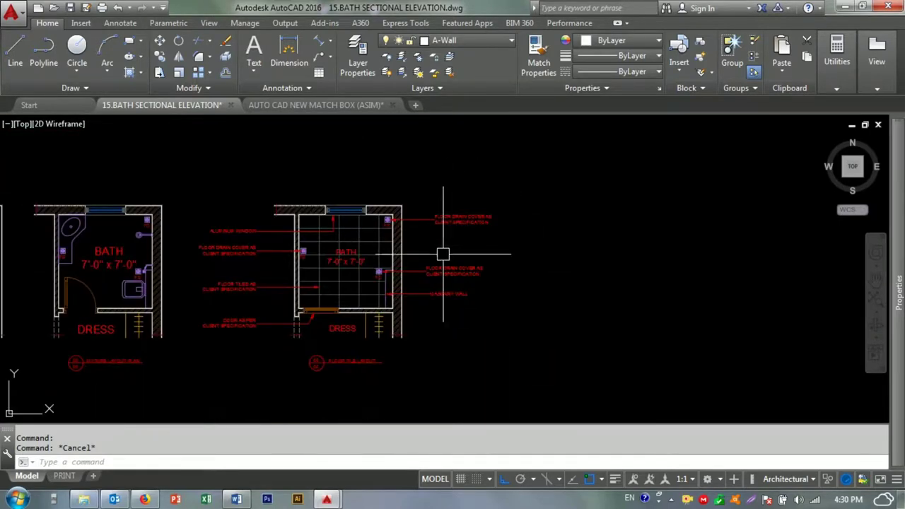
- Draw a vertical guide line beside the right-side labels
key(Escape)
scroll(443, 252, up, 1)
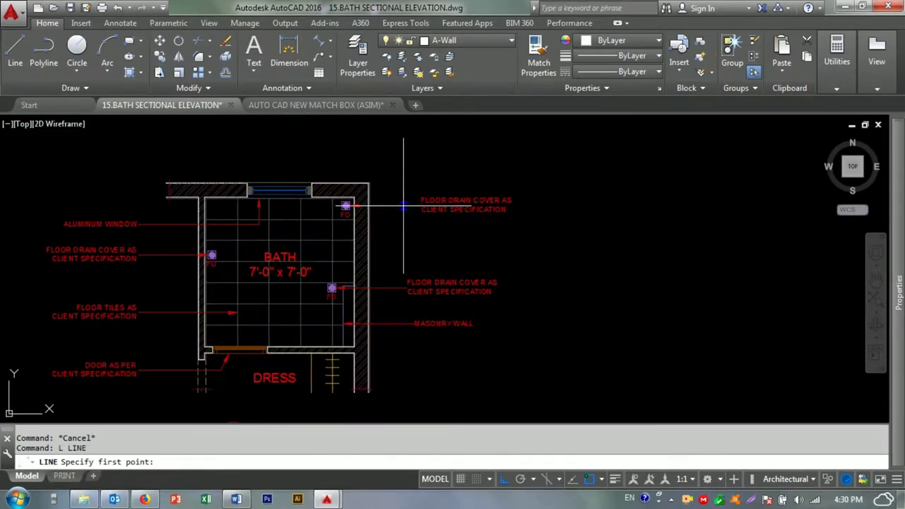
click(400, 390)
key(Escape)
key(Escape)
key(Escape)
scroll(409, 322, up, 5)
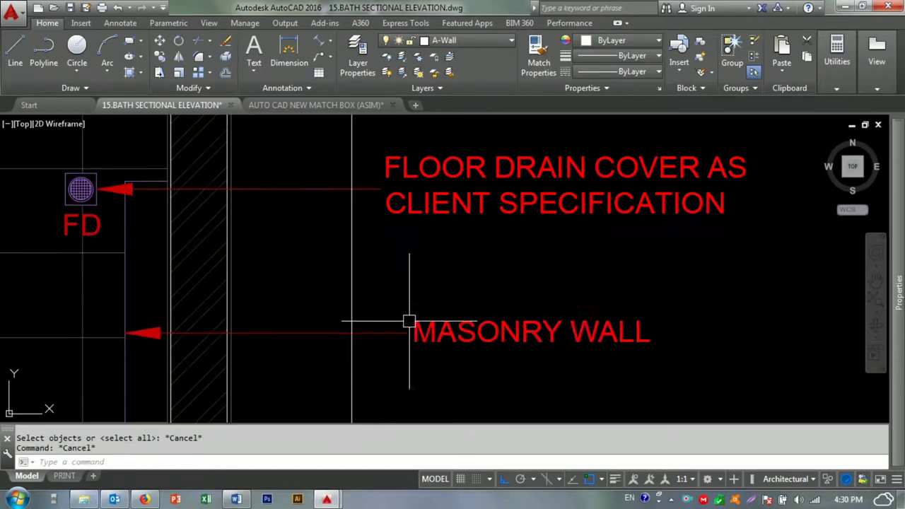
key(Escape)
click(371, 190)
click(379, 189)
scroll(367, 225, down, 4)
- Shift both right-side labels left toward the guide line
key(Escape)
scroll(367, 226, up, 3)
click(374, 157)
click(404, 176)
key(Escape)
click(296, 236)
scroll(296, 235, down, 3)
click(410, 191)
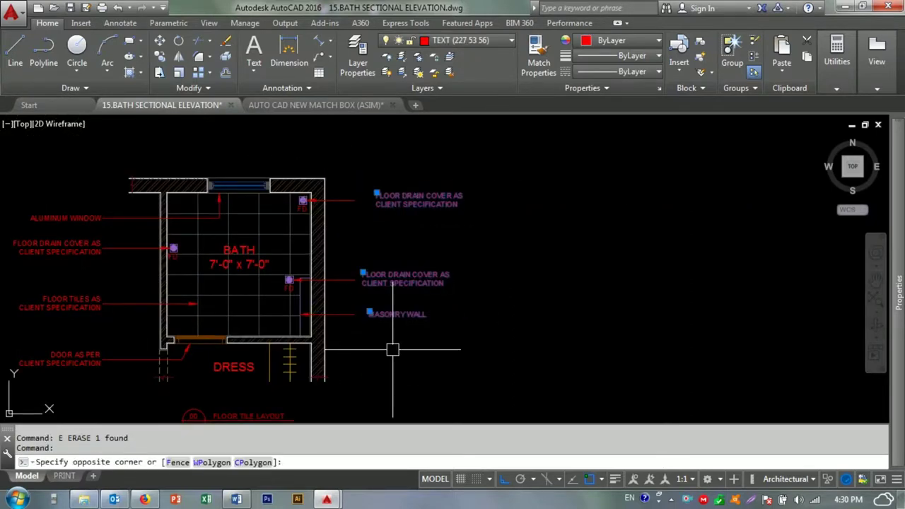
scroll(410, 282, up, 3)
click(410, 363)
text(m)
key(Return)
click(521, 327)
- Move the MASONRY WALL label into line with the guide
key(Return)
click(358, 356)
key(Return)
click(552, 346)
click(536, 346)
- Align the upper FLOOR DRAIN label with the other right-side labels
middle_drag(444, 101, 440, 283)
key(Return)
drag(448, 303, 423, 260)
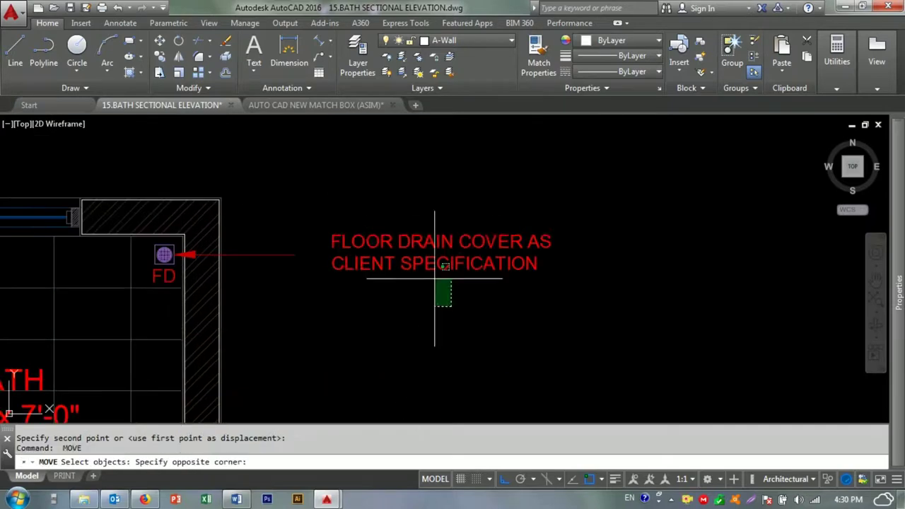
key(Return)
click(437, 285)
click(402, 289)
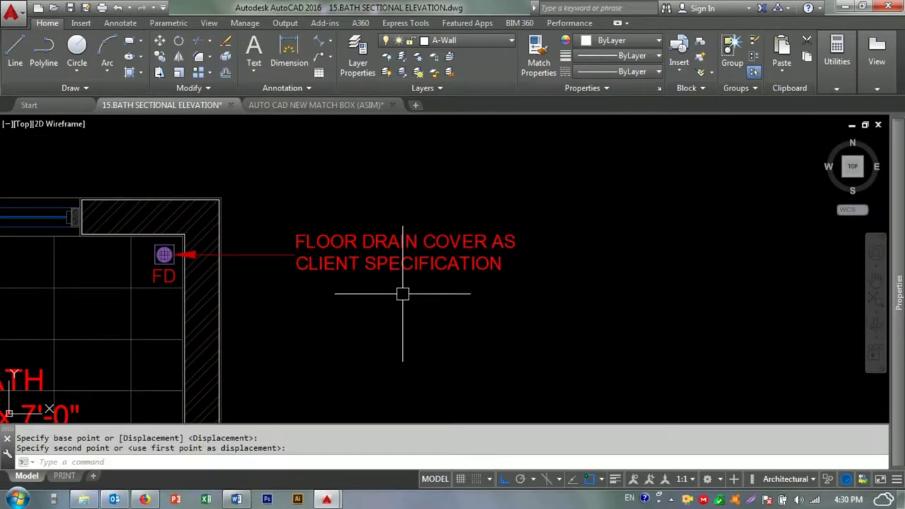
scroll(415, 307, down, 5)
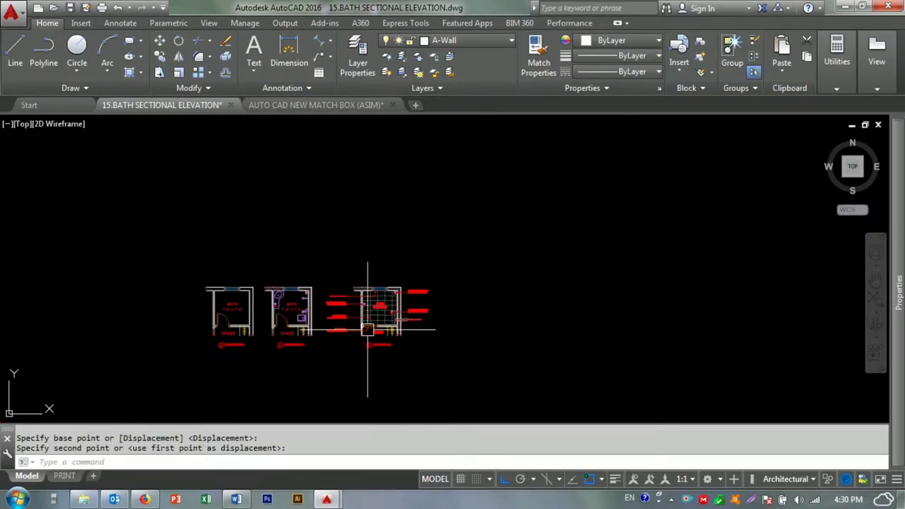
scroll(345, 313, up, 5)
- Window-select the third bath plan and move it to a new position
click(504, 185)
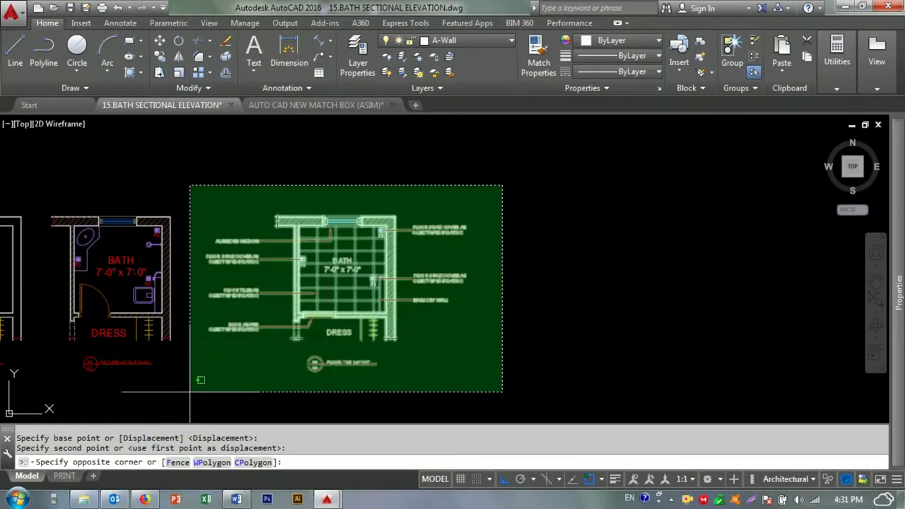
click(203, 388)
text(m)
key(Return)
click(254, 382)
click(342, 372)
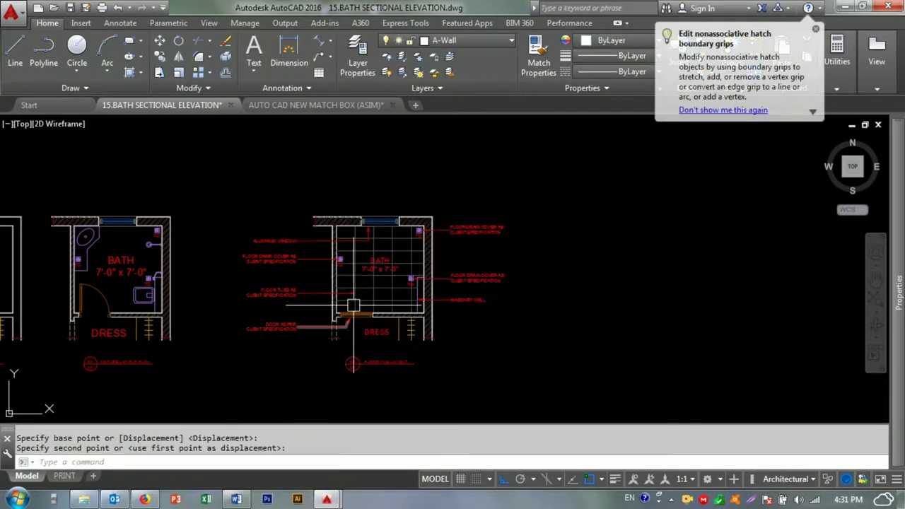
scroll(362, 276, up, 5)
scroll(363, 275, down, 5)
- Reselect the annotated bath plan for another move, then cancel it
click(478, 167)
click(88, 421)
text(m)
key(Return)
click(261, 375)
scroll(291, 279, up, 5)
key(Escape)
key(Escape)
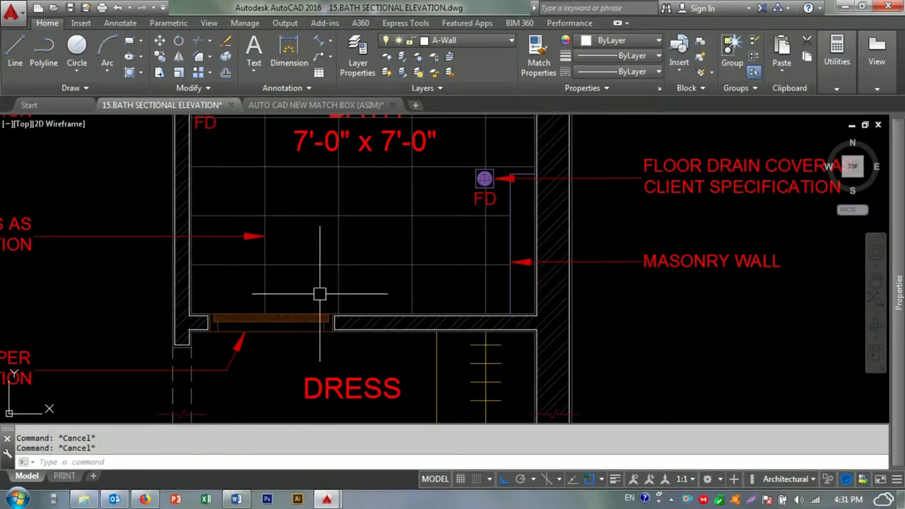
- Start an aligned dimension at the door opening
text(L)
key(Return)
scroll(201, 293, up, 2)
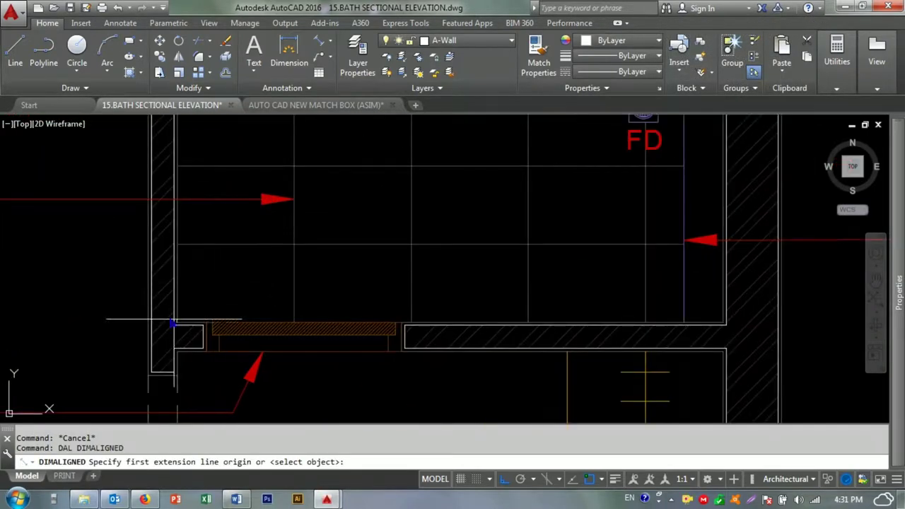
click(176, 323)
click(296, 326)
click(294, 304)
key(Return)
click(295, 325)
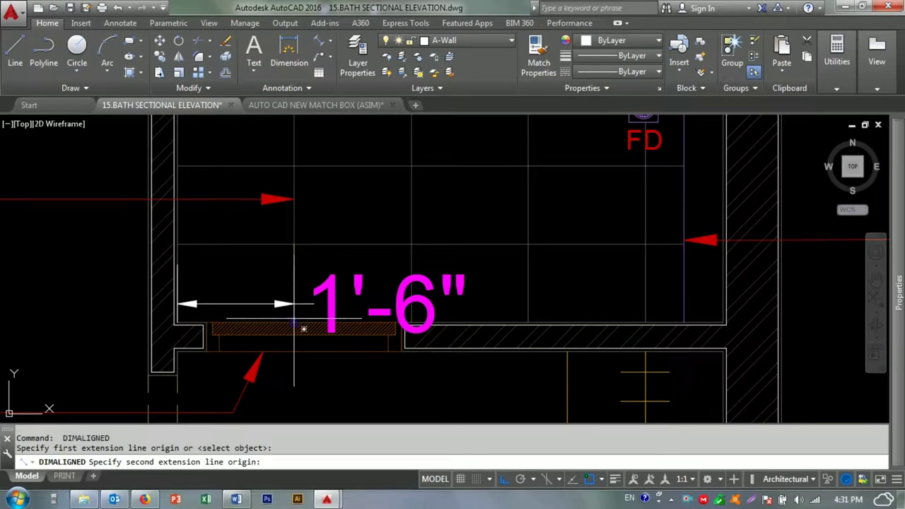
click(293, 244)
key(Escape)
key(Escape)
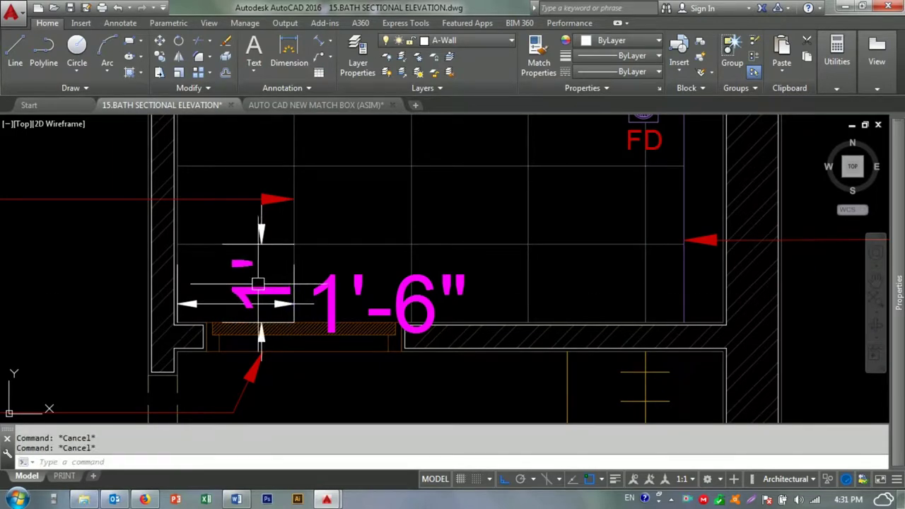
text(MA)
click(304, 106)
scroll(339, 233, down, 5)
middle_drag(317, 196, 404, 210)
scroll(404, 210, up, 5)
scroll(323, 330, down, 8)
scroll(374, 268, down, 2)
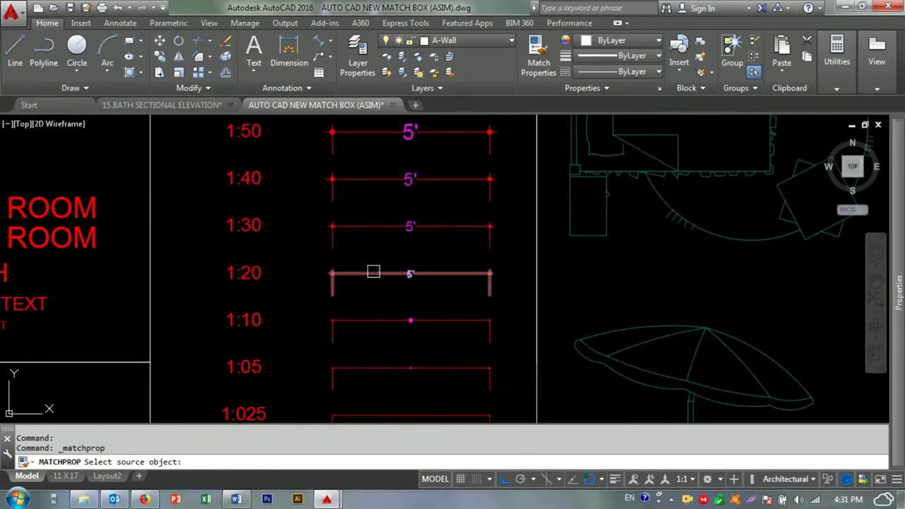
click(374, 273)
click(161, 104)
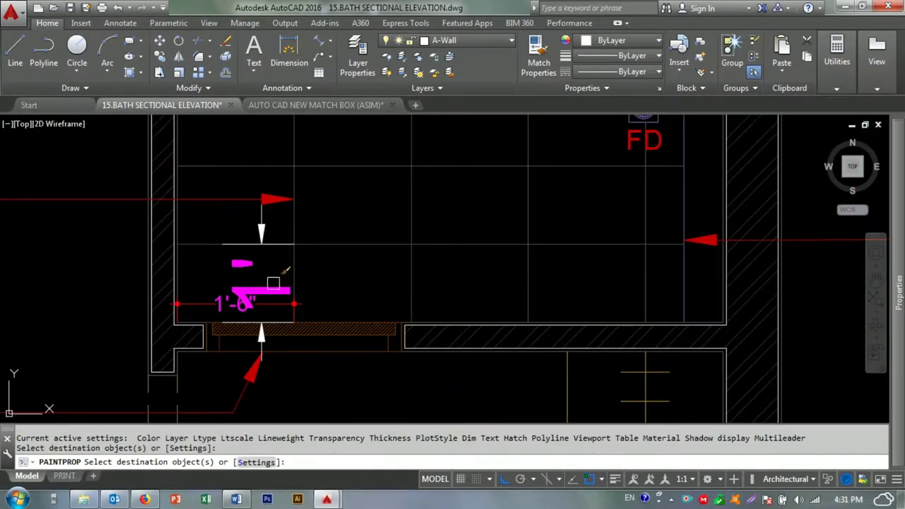
key(Escape)
scroll(268, 289, up, 4)
click(258, 233)
click(261, 178)
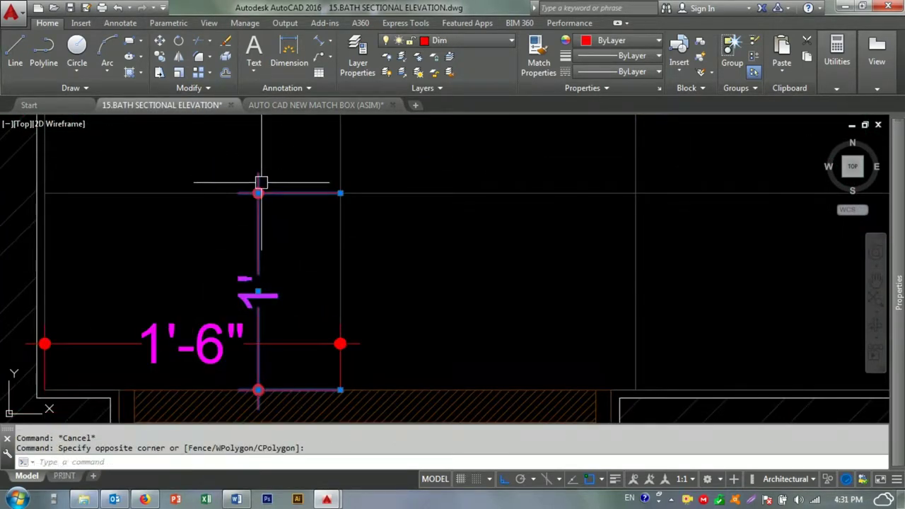
click(258, 193)
key(Escape)
key(Escape)
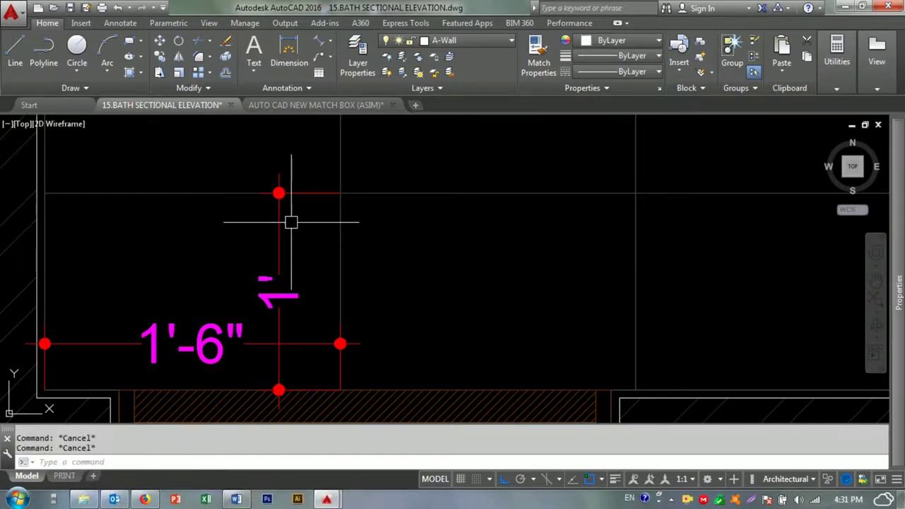
scroll(332, 244, down, 4)
middle_drag(352, 244, 294, 263)
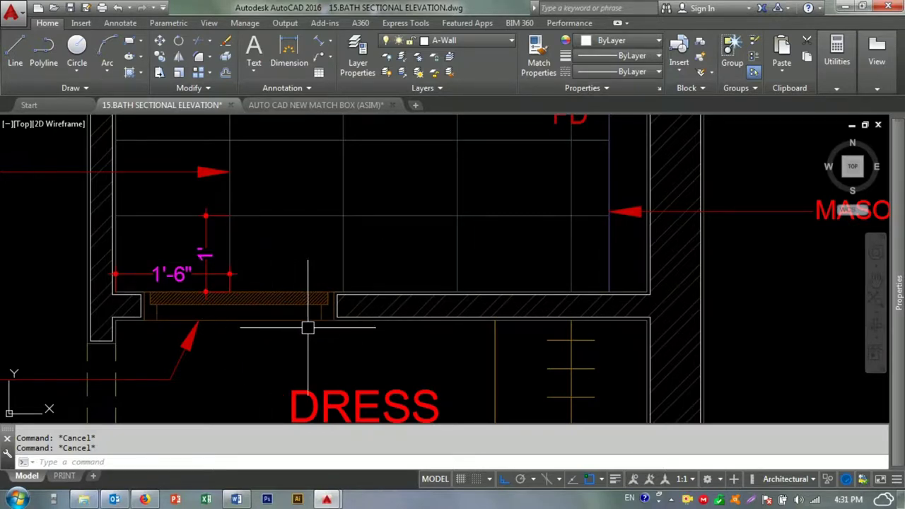
scroll(307, 323, down, 3)
scroll(265, 287, up, 5)
scroll(265, 288, down, 5)
scroll(303, 289, up, 3)
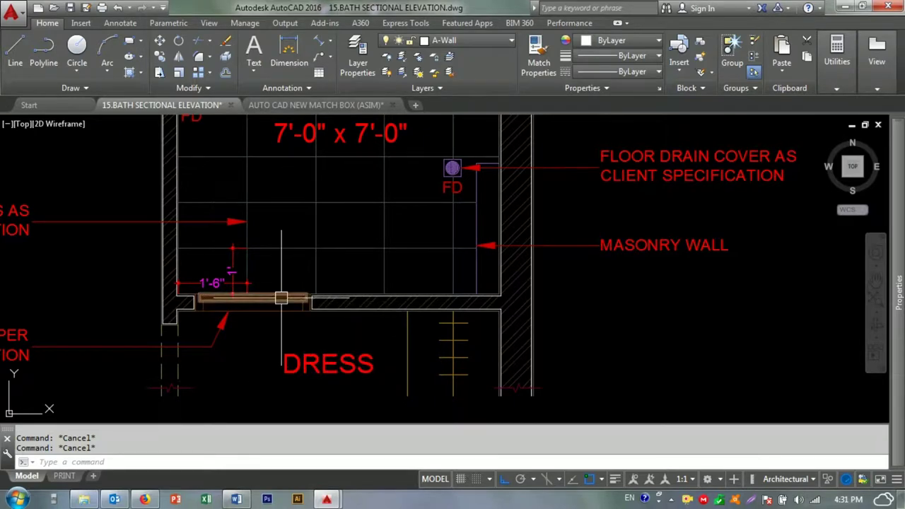
scroll(290, 248, down, 2)
mouse_move(311, 280)
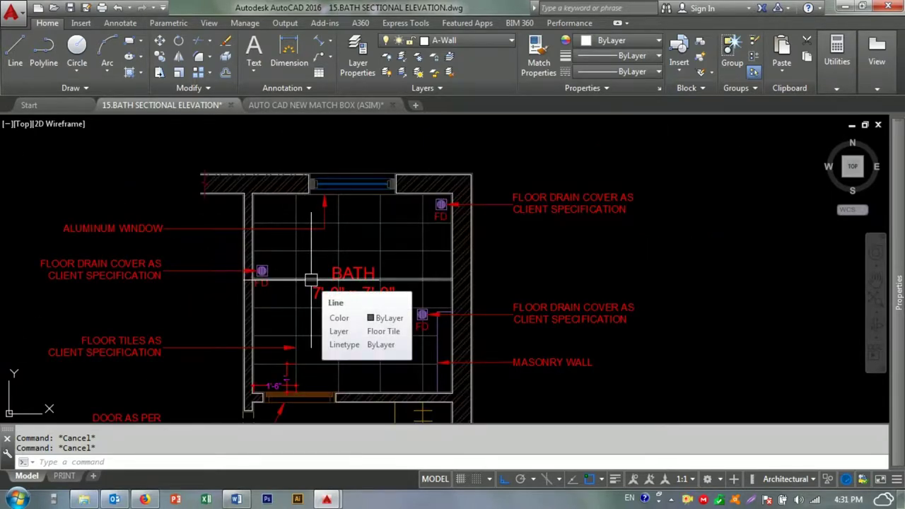
middle_drag(376, 265, 402, 216)
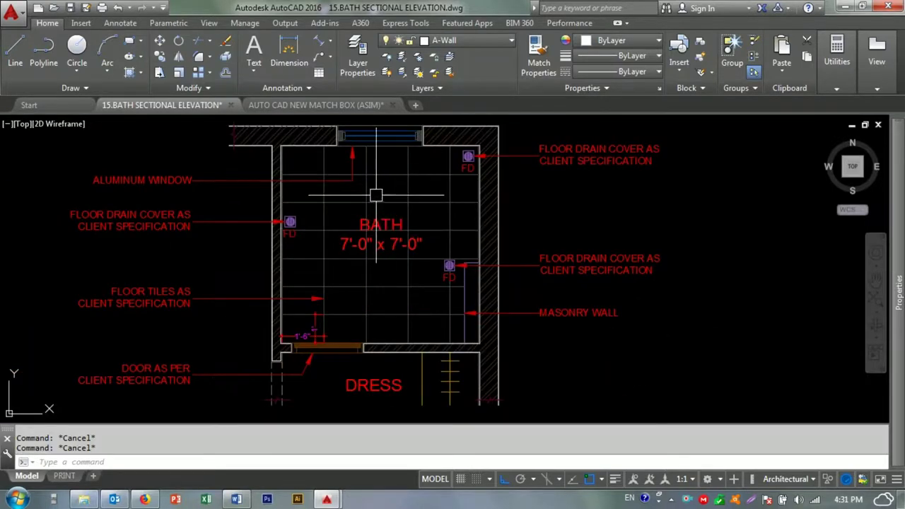
scroll(375, 194, up, 3)
- Add the 3' aligned dimension across the window span on the top wall
key(Return)
click(388, 244)
click(388, 181)
key(Escape)
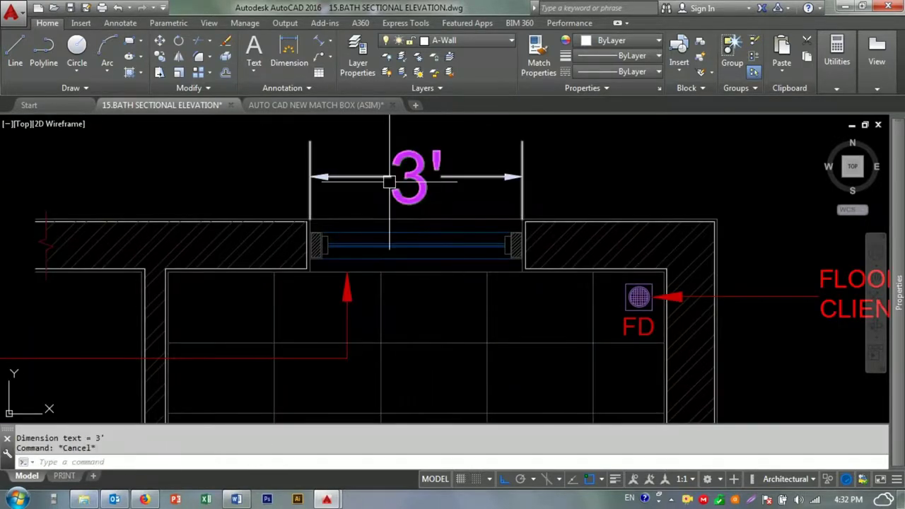
- Match the 3' dimension's style to an existing source dimension
scroll(356, 188, down, 5)
click(268, 147)
scroll(382, 234, up, 5)
click(380, 243)
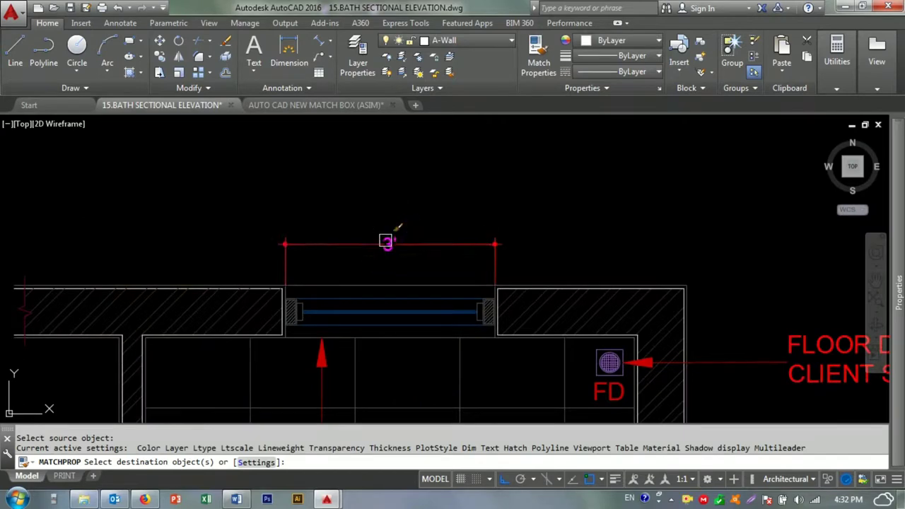
key(Escape)
- Continue the chain from the 3' dimension to add 4½" at the wall's left end
text(dco)
key(Return)
text(s)
key(Return)
click(284, 267)
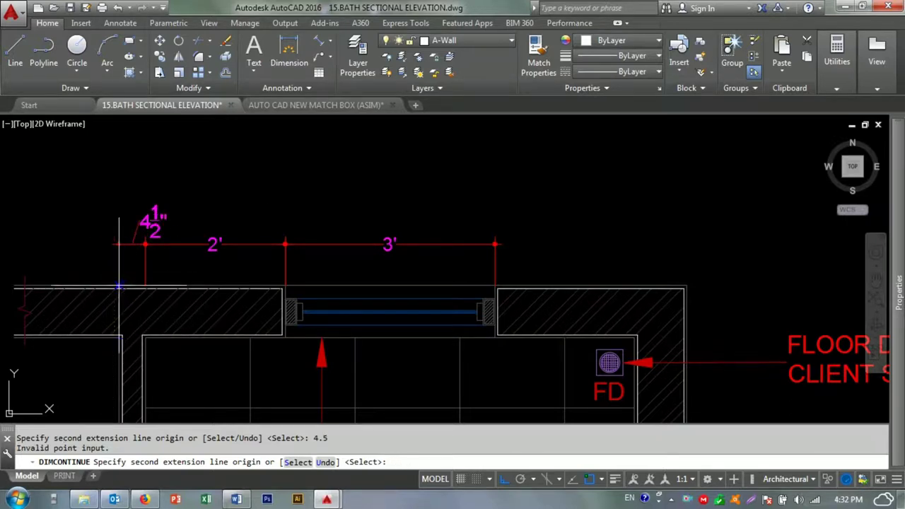
click(118, 286)
key(Escape)
key(Escape)
key(Escape)
- Continue the chain from the 3' dimension on the right with the 9" corner dimension
text(dco)
key(Return)
text(s)
key(Return)
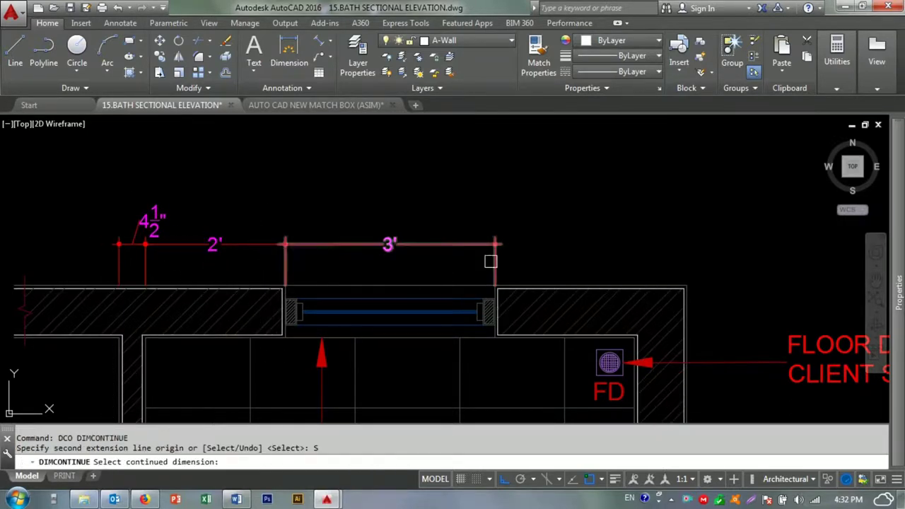
click(501, 264)
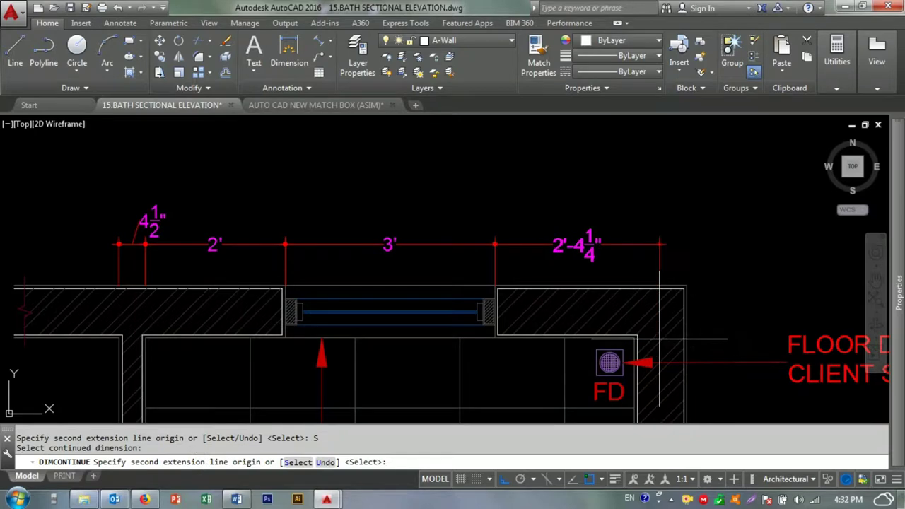
click(685, 286)
key(Escape)
key(Escape)
- Try matching a match box sample dimension onto the top dimensions, then cancel
scroll(581, 289, down, 4)
click(539, 53)
key(Escape)
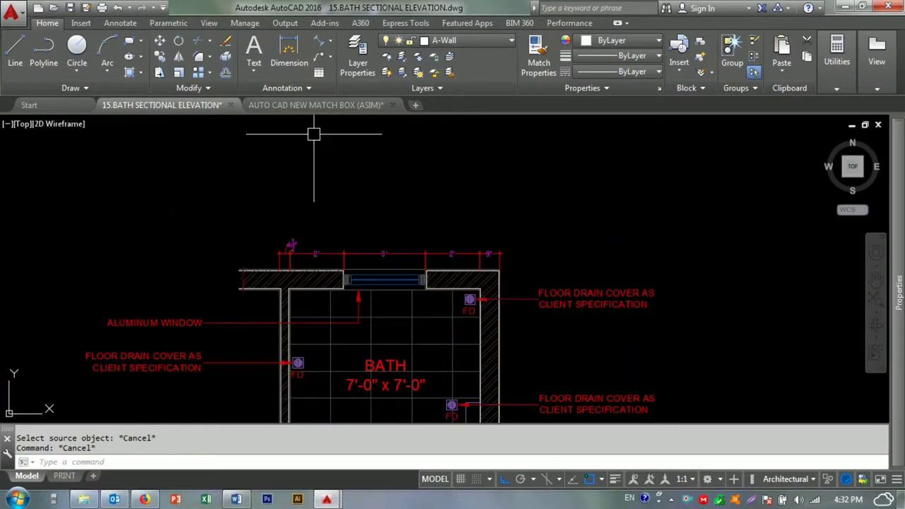
click(318, 115)
click(400, 177)
click(161, 104)
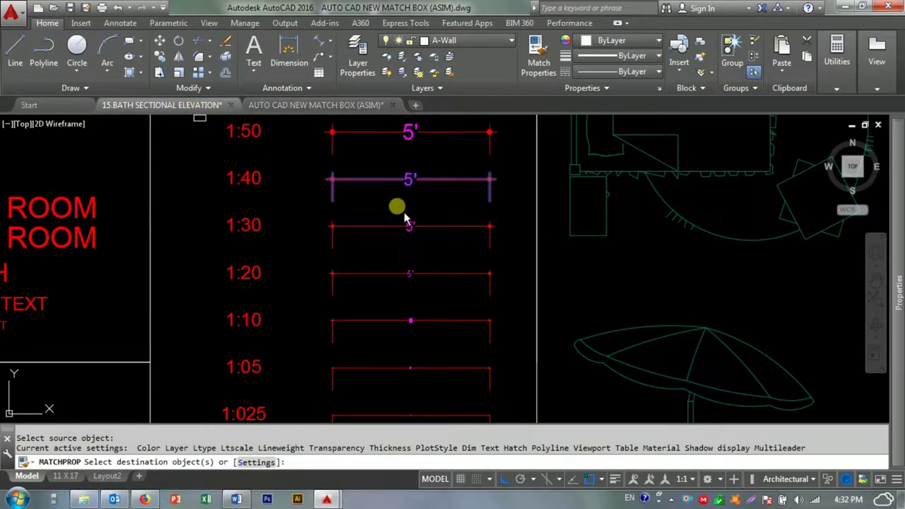
click(499, 233)
click(268, 252)
scroll(394, 253, up, 4)
scroll(383, 232, down, 6)
key(Escape)
key(Escape)
scroll(374, 172, up, 4)
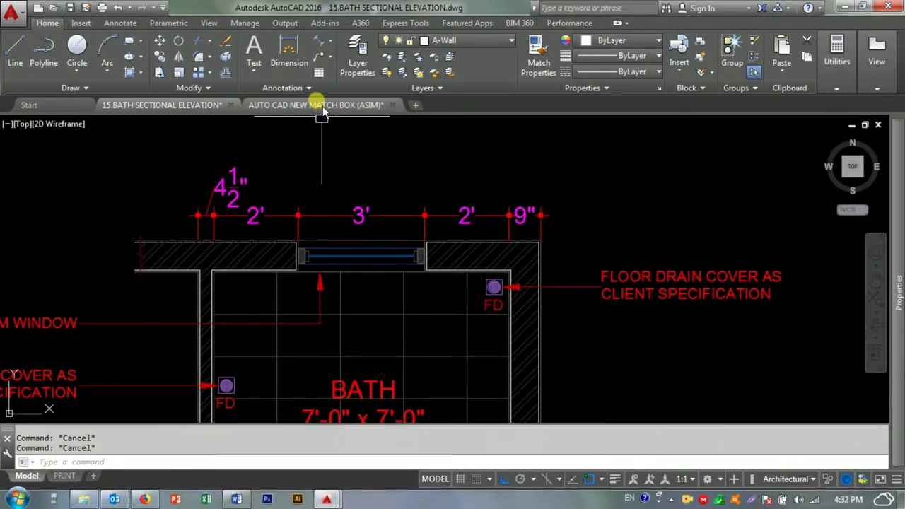
- Match the 1:30 sample dimension's style onto the whole top wall dimension chain
click(318, 104)
click(359, 231)
click(205, 106)
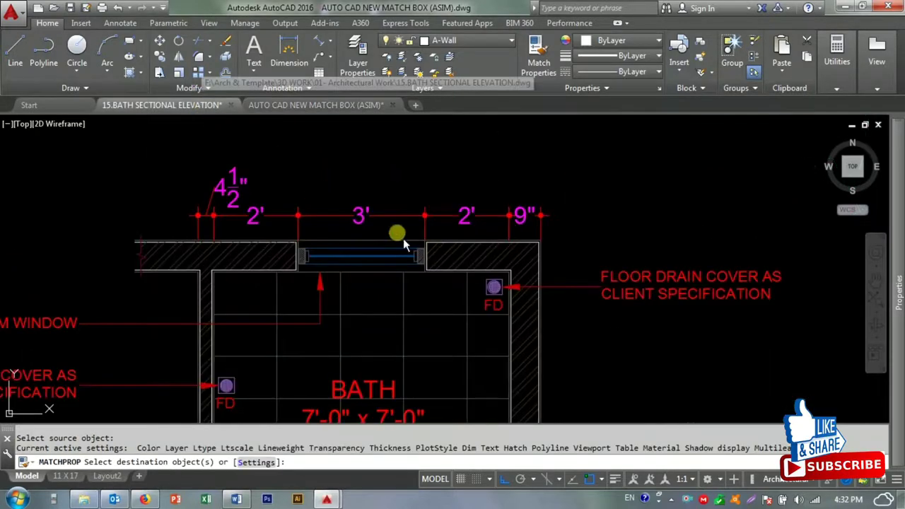
click(570, 200)
click(239, 222)
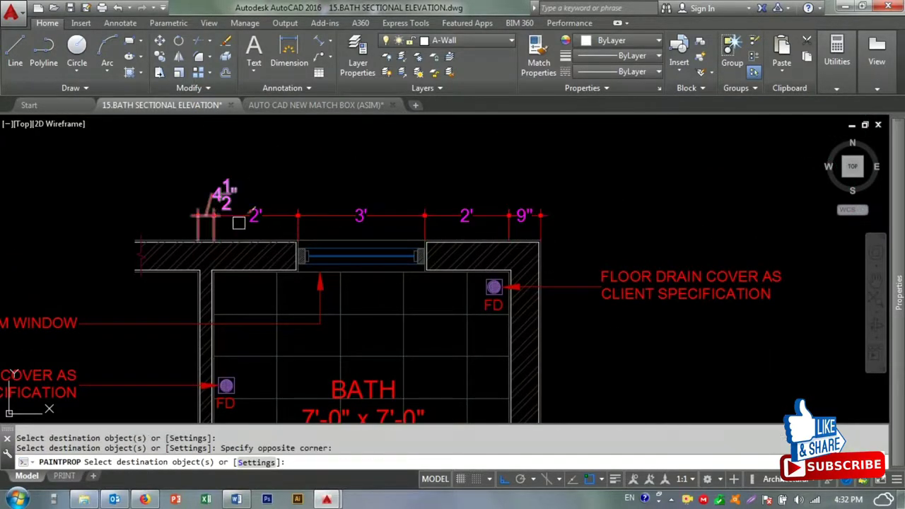
scroll(239, 222, down, 2)
scroll(257, 359, up, 6)
click(250, 340)
key(Escape)
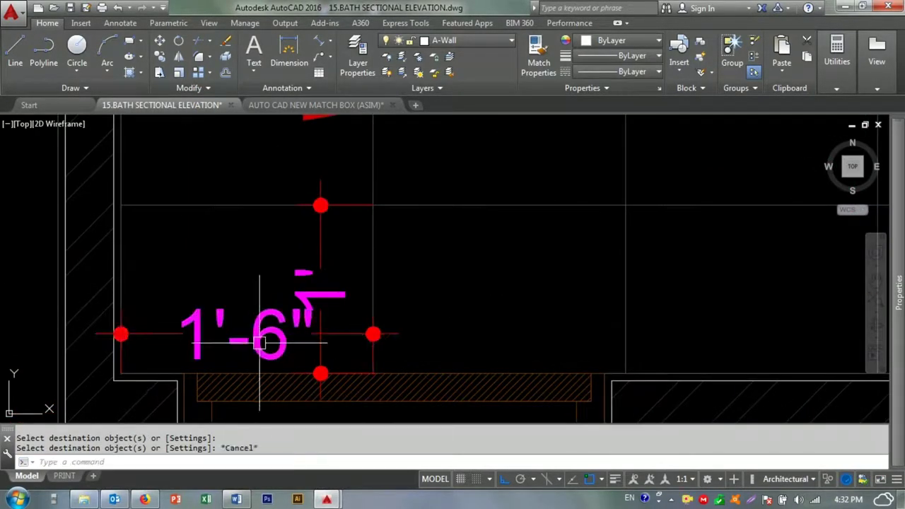
- Select the 1'-6" door dimension and grab its grip, then cancel the stretch
click(242, 331)
click(240, 333)
key(Escape)
key(Escape)
scroll(205, 339, down, 5)
scroll(349, 265, up, 2)
scroll(348, 265, down, 1)
key(Return)
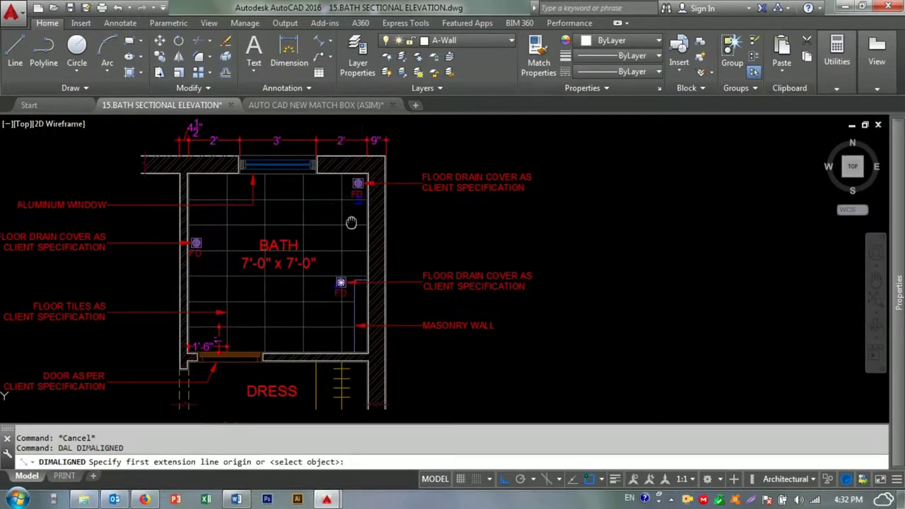
- Add a 9" aligned wall-thickness dimension on the right wall
key(Escape)
scroll(383, 261, up, 6)
text(L)
key(Return)
click(308, 333)
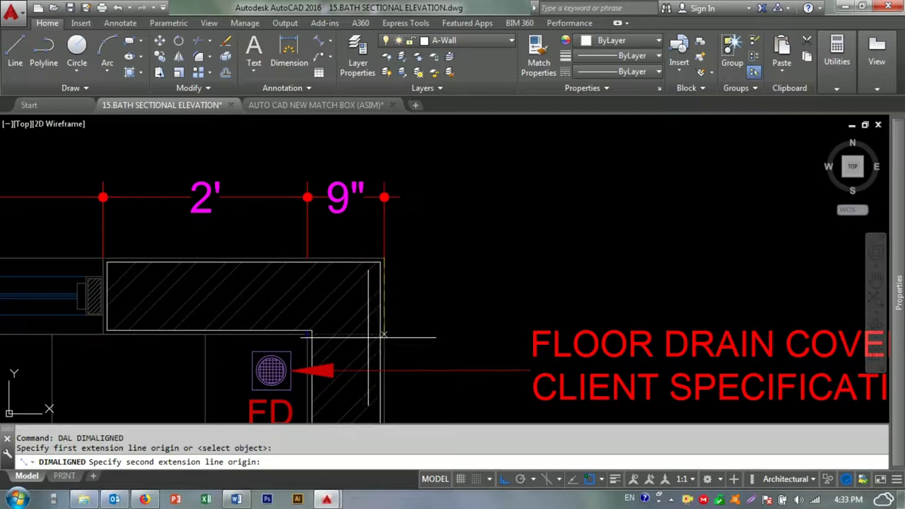
click(383, 333)
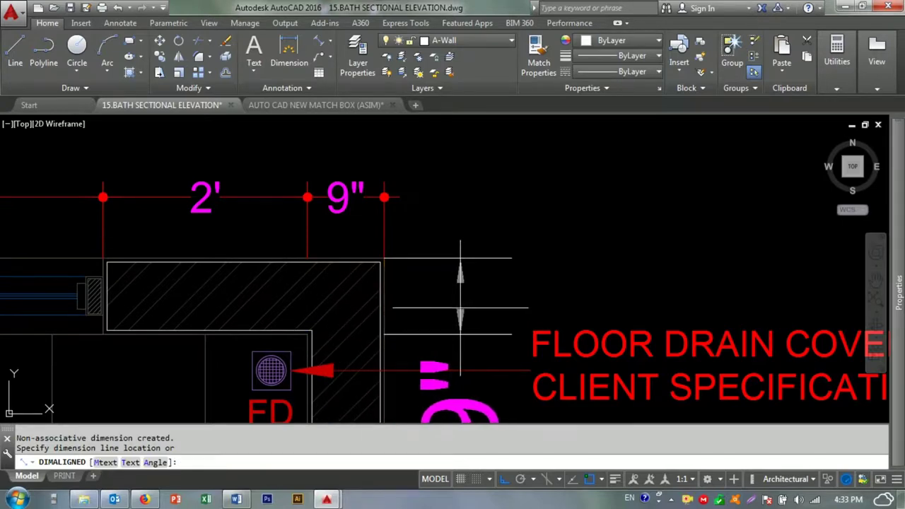
click(445, 308)
middle_drag(423, 313, 407, 244)
key(Escape)
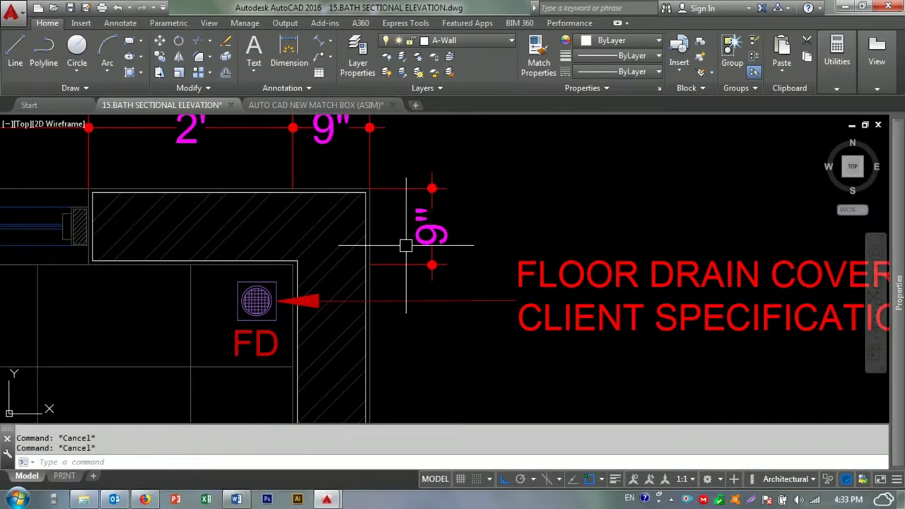
- Continue the right-wall chain with 2", 3'-7 3/8", 2'-10 1/8" and a final dimension
text(DCo)
key(Return)
text(s)
key(Return)
click(403, 266)
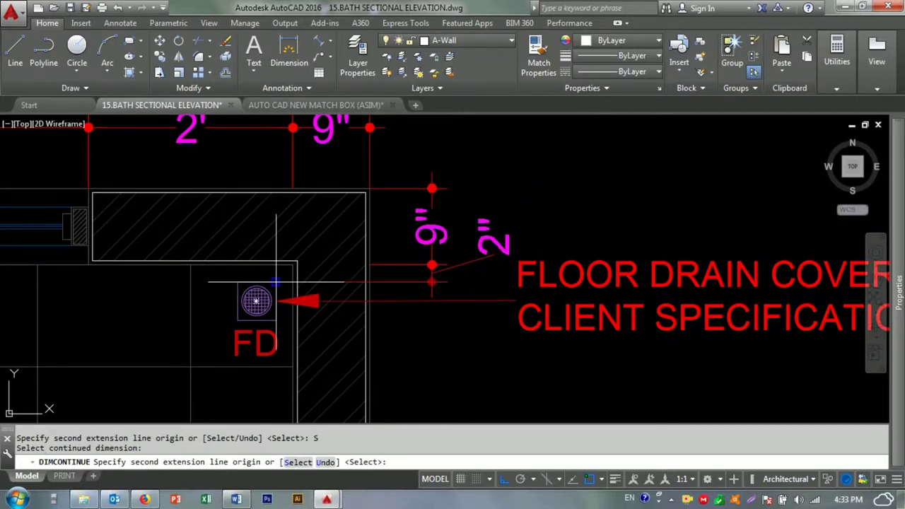
click(368, 282)
middle_drag(368, 283, 359, 257)
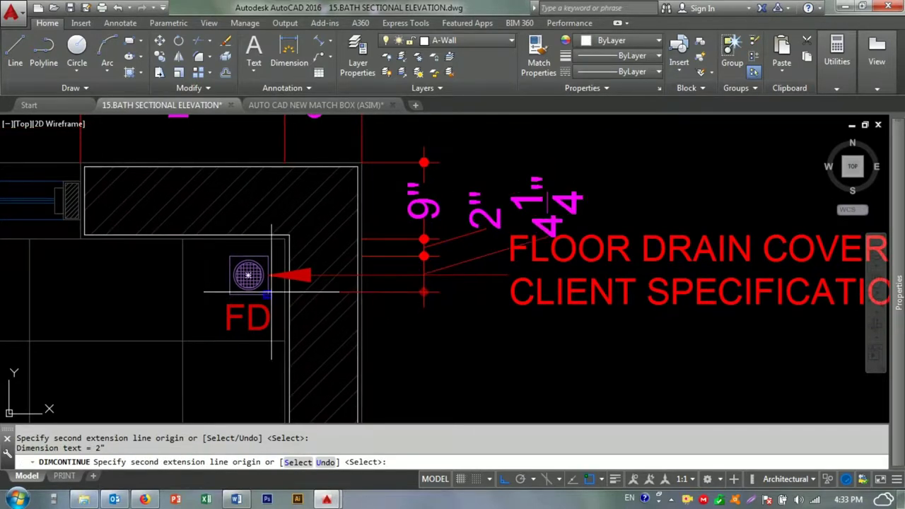
scroll(360, 295, down, 4)
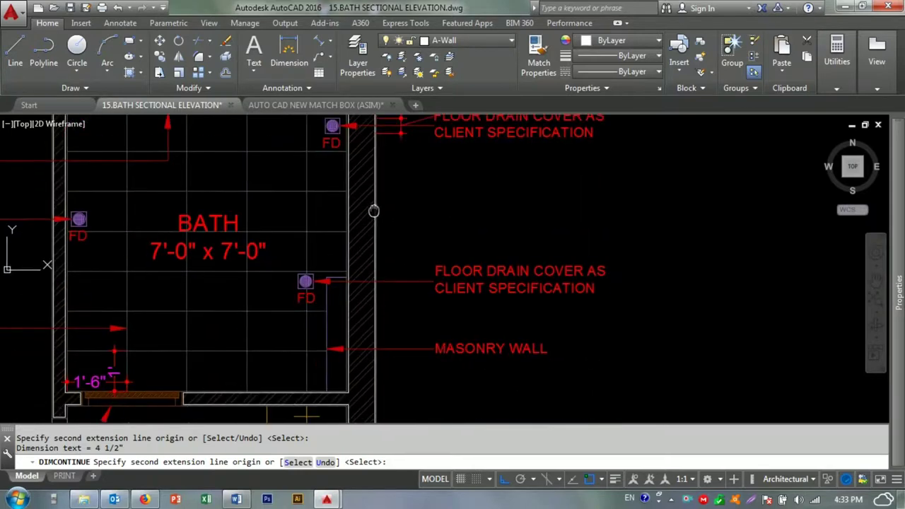
scroll(360, 288, up, 6)
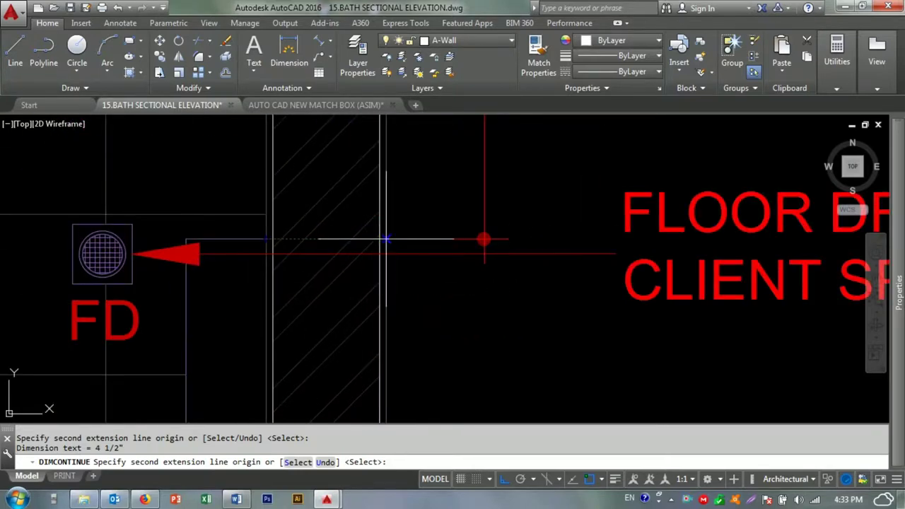
click(386, 240)
scroll(386, 239, down, 3)
scroll(241, 367, up, 4)
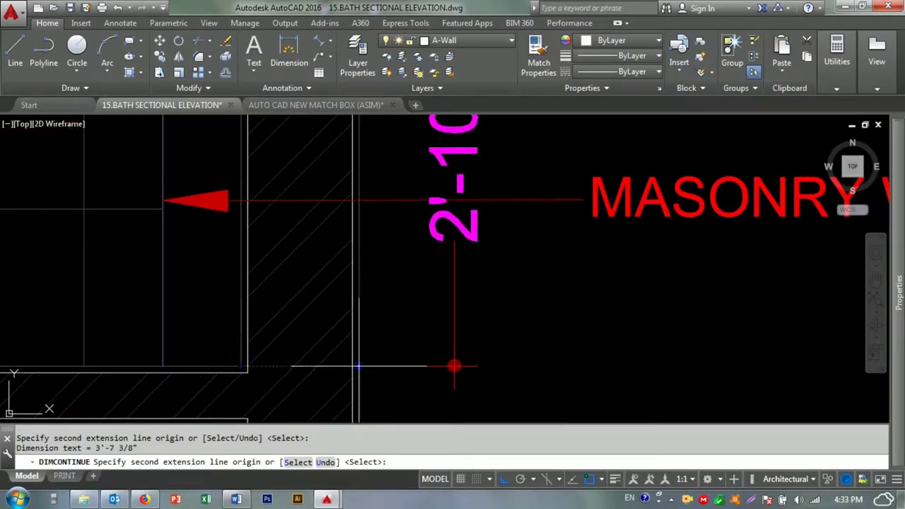
click(358, 366)
scroll(357, 366, down, 3)
scroll(398, 249, up, 4)
click(355, 249)
key(Escape)
- Match a top dimension's style onto the upper and lower right-wall dimensions with MA
text(ma)
key(Return)
scroll(333, 253, down, 3)
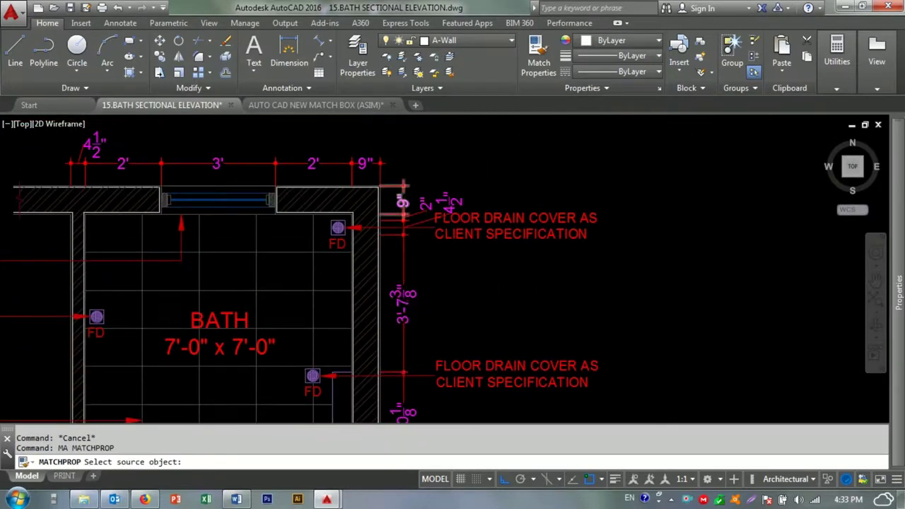
scroll(403, 185, up, 3)
click(448, 158)
click(396, 271)
click(462, 280)
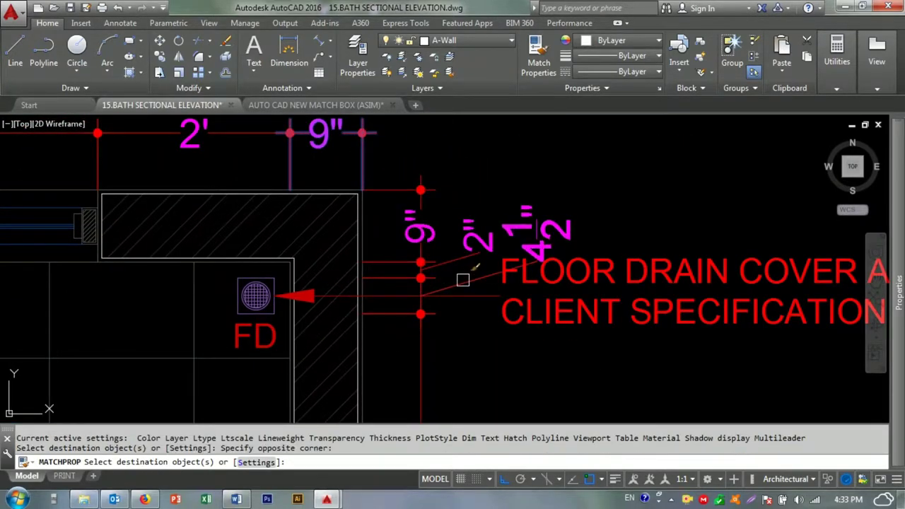
scroll(440, 250, down, 1)
scroll(431, 299, down, 2)
scroll(428, 308, down, 1)
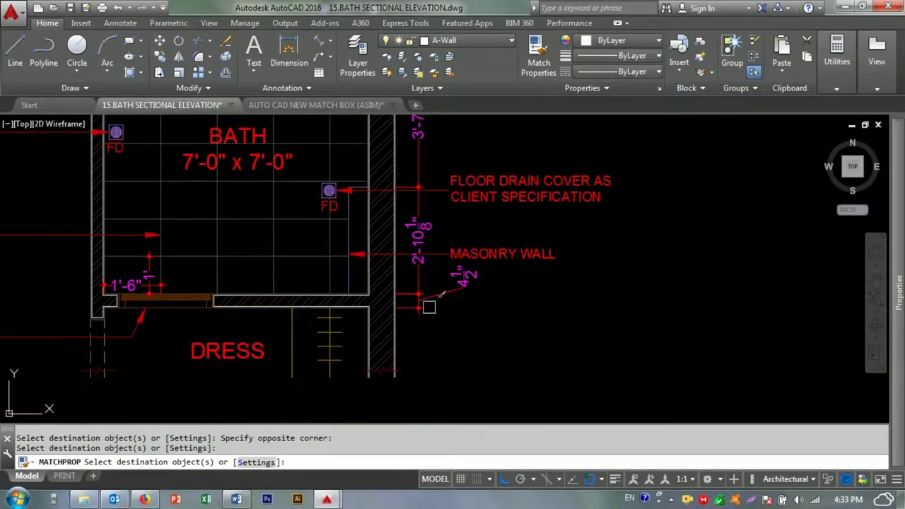
scroll(428, 307, up, 4)
click(429, 240)
click(378, 336)
click(438, 307)
key(Escape)
key(Escape)
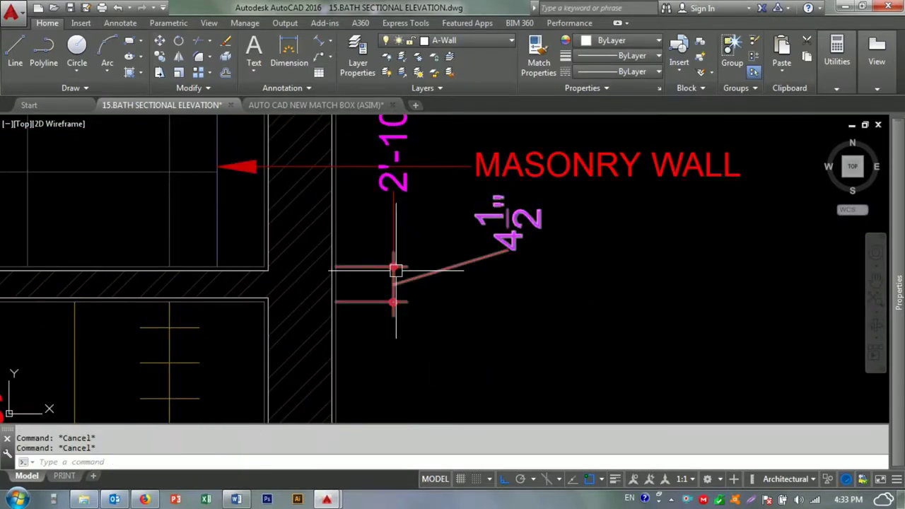
- Shift the small dimension text by the floor drain clear of the note
scroll(461, 279, down, 3)
scroll(460, 278, up, 3)
scroll(467, 212, up, 2)
click(461, 217)
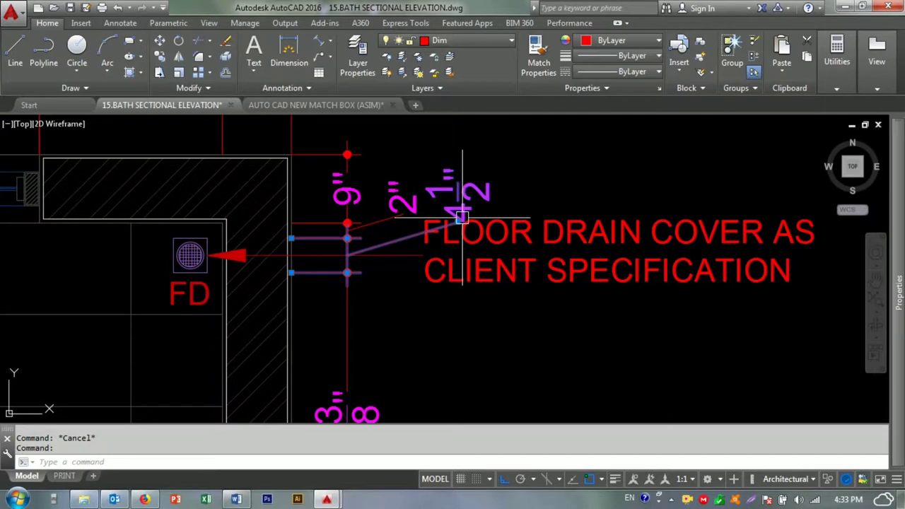
click(461, 217)
key(Escape)
- Stretch the left-hand note labels closer to the floor tile layout
scroll(464, 282, down, 3)
scroll(520, 266, down, 2)
scroll(520, 266, up, 3)
scroll(376, 277, down, 1)
key(Return)
click(344, 362)
click(202, 151)
key(Return)
click(256, 356)
scroll(159, 225, down, 2)
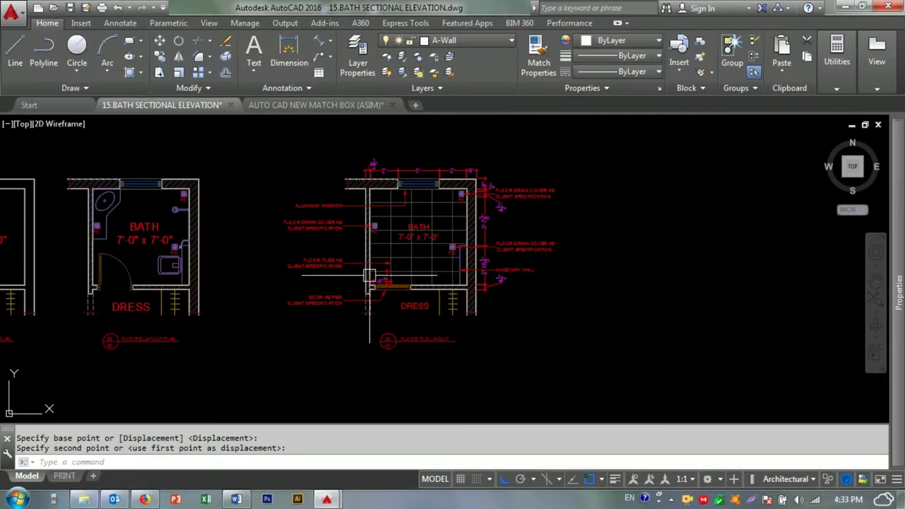
key(Escape)
key(Escape)
scroll(362, 345, up, 3)
scroll(354, 283, down, 2)
middle_drag(344, 247, 333, 283)
scroll(370, 295, up, 2)
scroll(246, 300, up, 2)
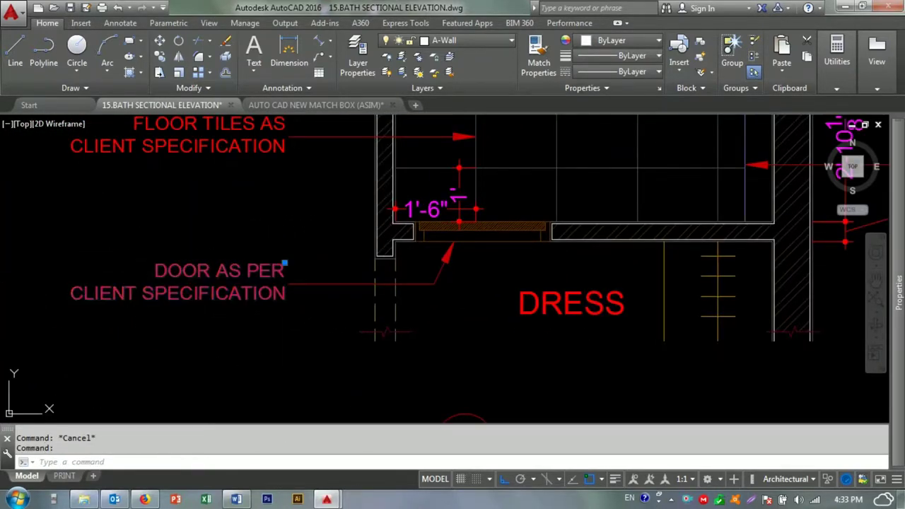
- Prefix the DOOR AS PER CLIENT SPECIFICATION mtext with WOODEN
double_click(159, 273)
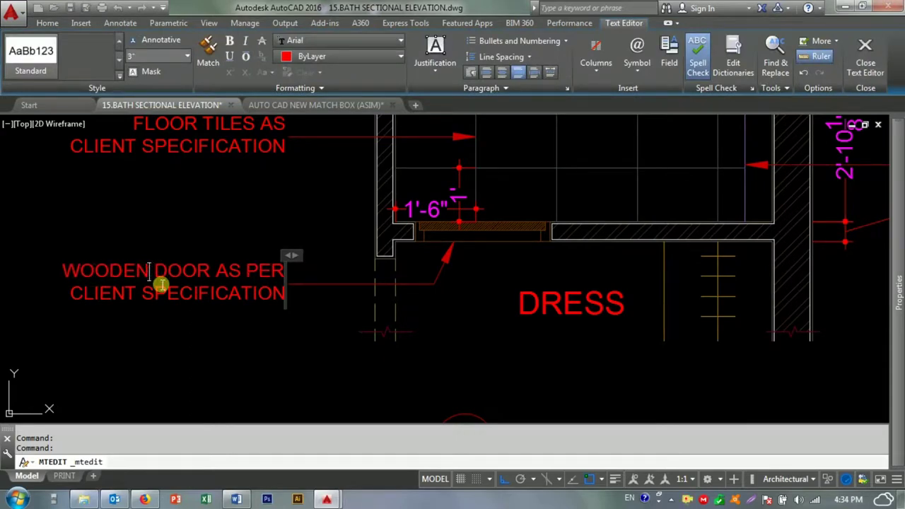
text(WOODEN)
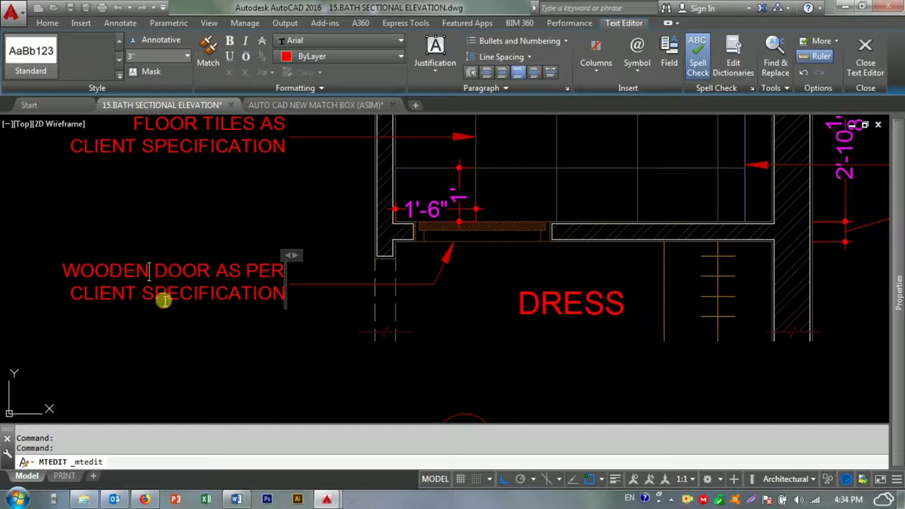
click(201, 340)
scroll(313, 282, down, 5)
middle_drag(313, 283, 341, 267)
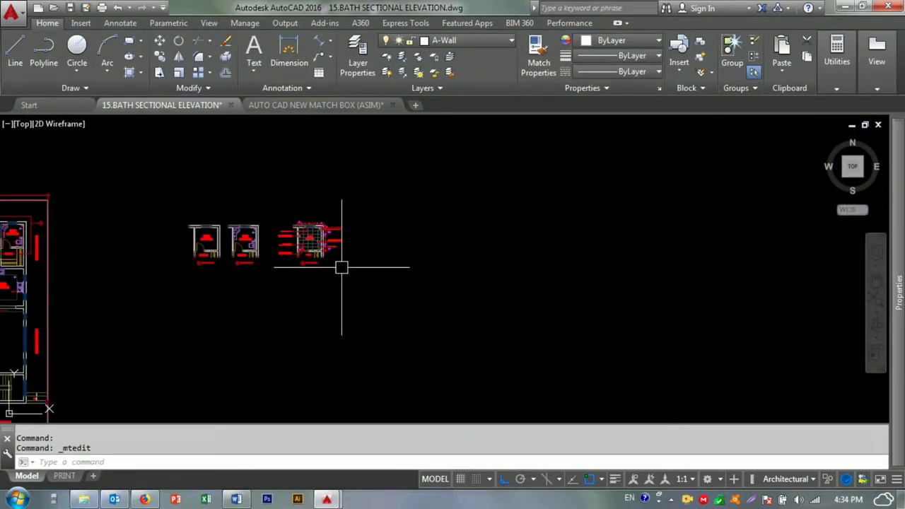
- Window-select the annotated floor tile layout plan
scroll(342, 268, down, 4)
key(Escape)
key(Escape)
scroll(329, 276, up, 3)
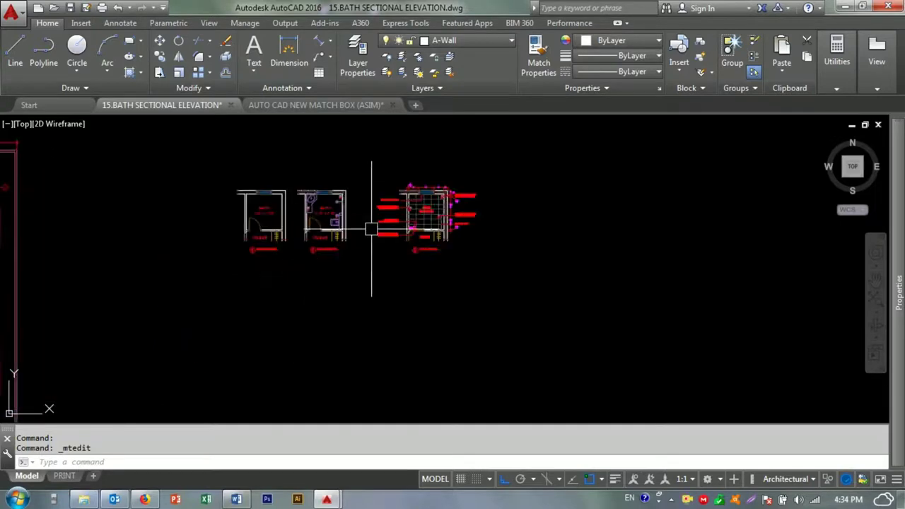
scroll(361, 274, up, 3)
key(Escape)
key(Escape)
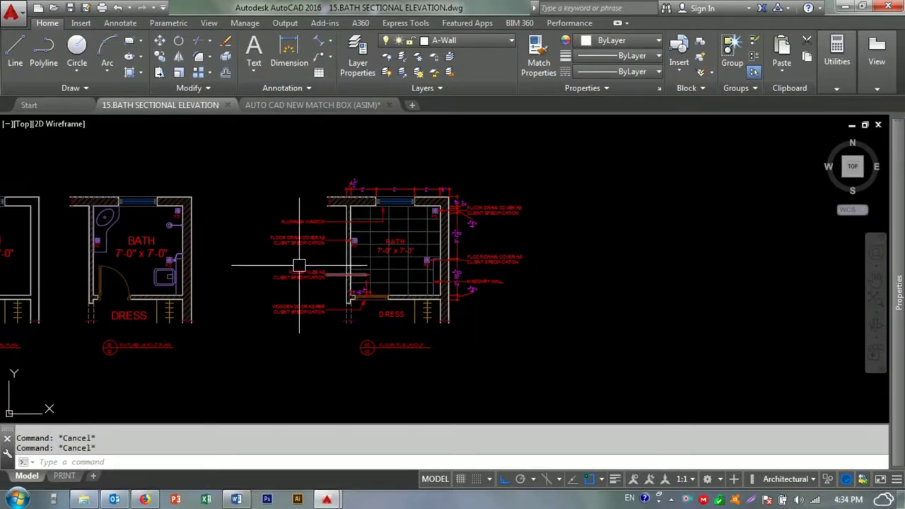
scroll(299, 265, down, 3)
click(499, 186)
click(251, 339)
key(Escape)
key(Escape)
- Window-select a bath plan, then clear that selection
click(448, 332)
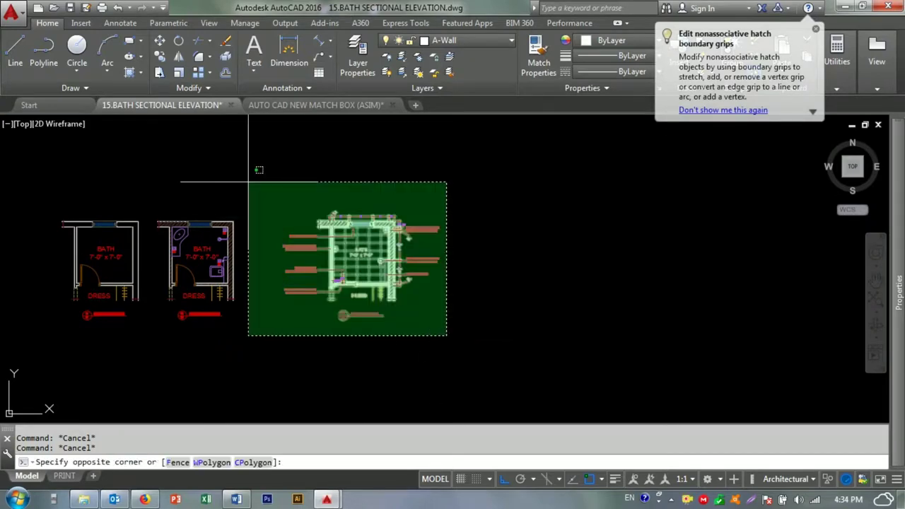
click(247, 182)
text(o)
key(Return)
key(Escape)
scroll(262, 333, up, 3)
- Copy the fixture layout plan to the right of the floor tile layout with COPY
click(255, 182)
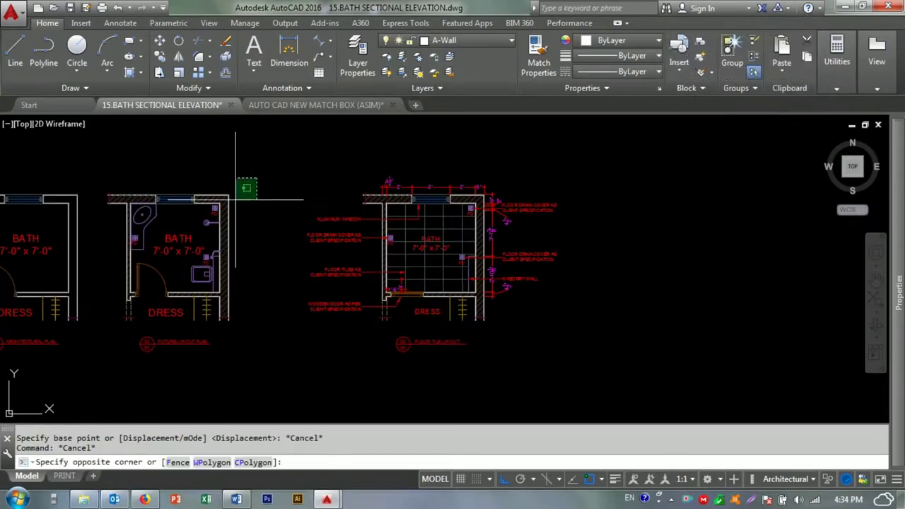
click(91, 369)
text(co)
key(Return)
click(147, 343)
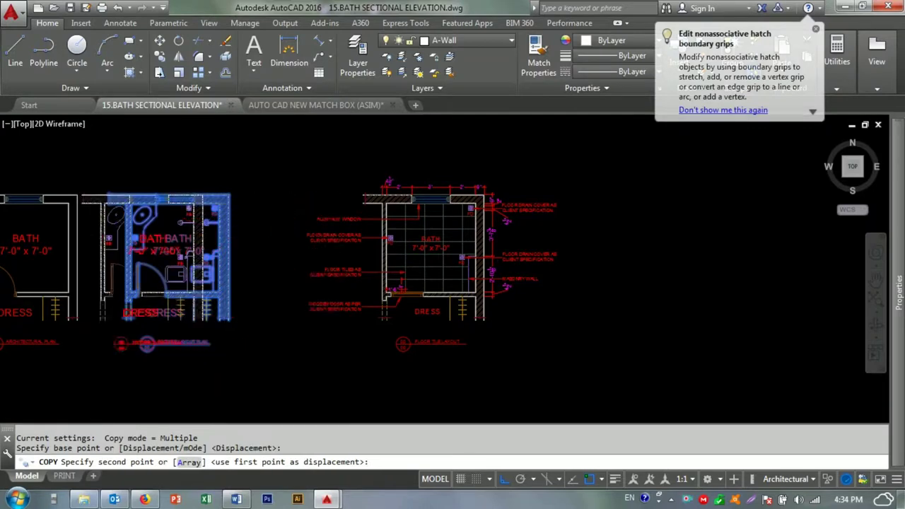
scroll(136, 358, down, 2)
middle_drag(342, 346, 322, 336)
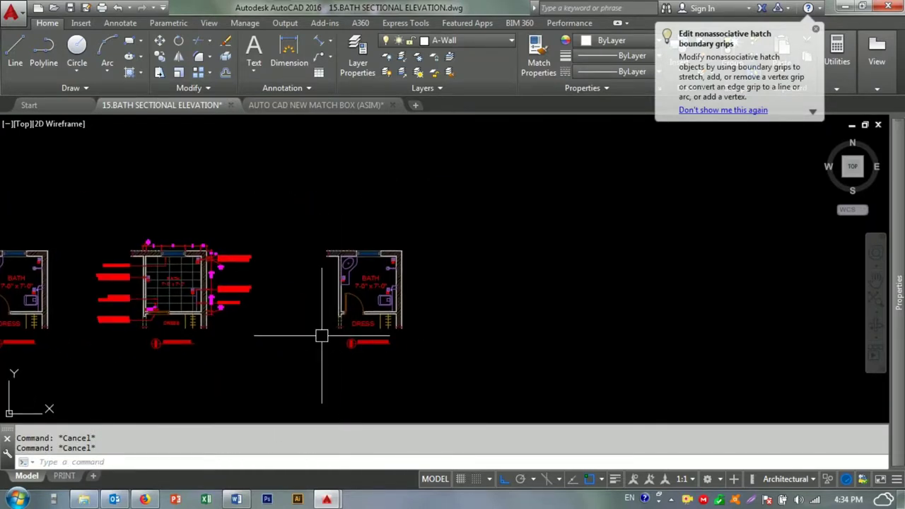
text(MA)
key(Return)
scroll(322, 336, up, 5)
- Reposition the copied plan's FIXTURE LAYOUT PLAN title, shifting it slightly right
key(Escape)
click(374, 338)
key(m)
key(Return)
click(408, 351)
click(408, 337)
scroll(408, 337, up, 4)
key(Return)
click(403, 317)
click(408, 354)
click(422, 340)
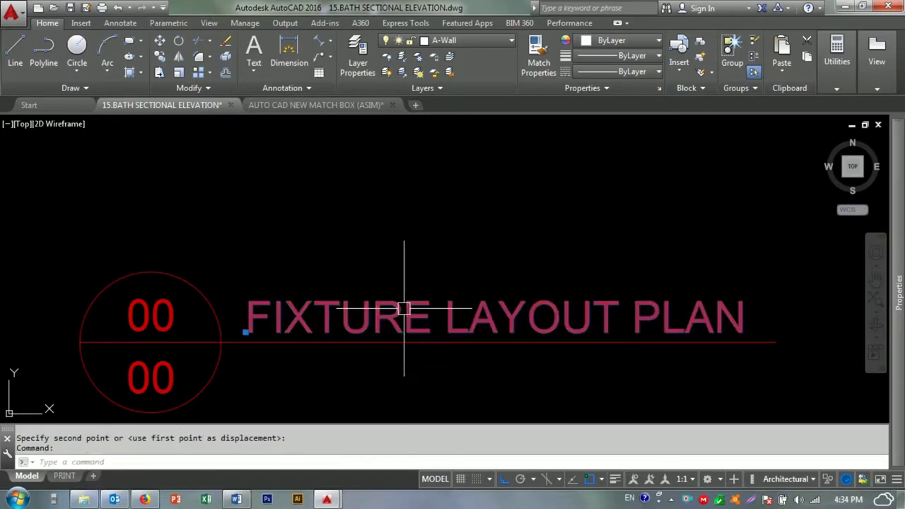
- Edit the copied title to read FIXTURE DIMENSION PLAN
double_click(446, 324)
text(DIMENSION)
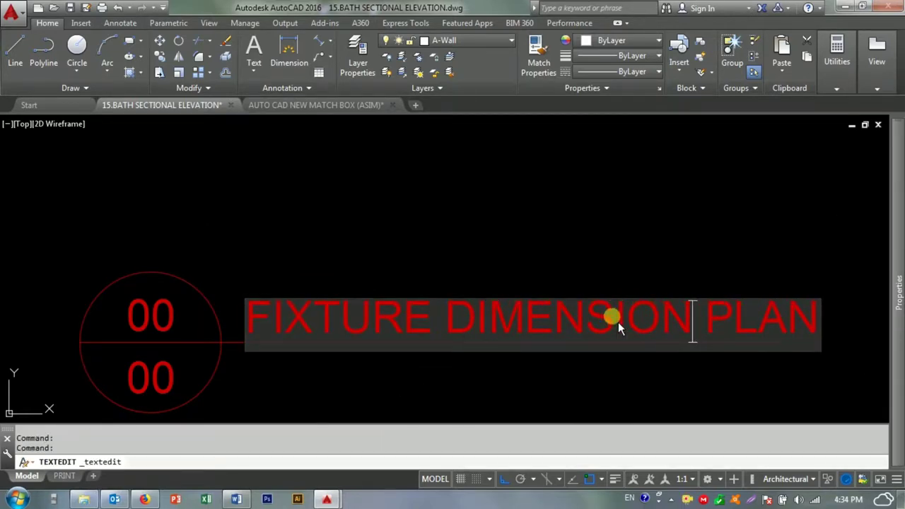
click(488, 282)
scroll(488, 283, down, 4)
key(Escape)
text(m)
key(Return)
- Grip-stretch the title underline past the longer FIXTURE DIMENSION PLAN text
click(483, 327)
key(Escape)
scroll(585, 320, up, 4)
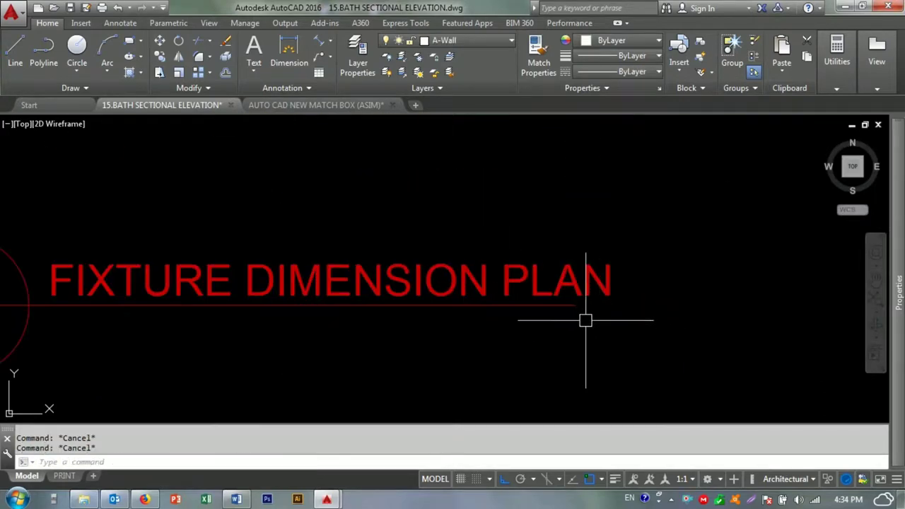
key(Return)
key(Return)
click(565, 307)
key(Escape)
click(569, 305)
click(576, 306)
click(657, 316)
key(Escape)
- Move the retitled title text from a new base point
click(578, 283)
text(m)
key(Return)
click(481, 354)
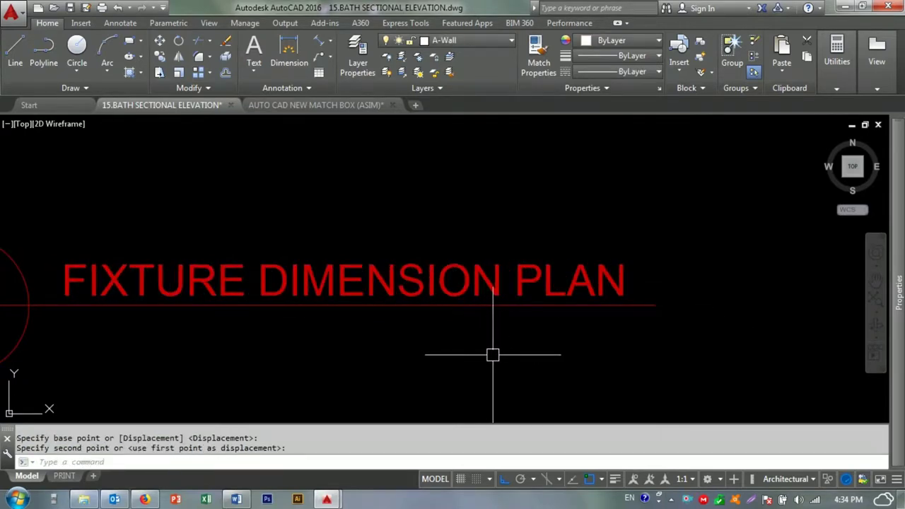
scroll(489, 359, down, 3)
- Select the WOODEN DOOR AS PER CLIENT SPECIFICATION note and its leader for copying
scroll(464, 323, down, 2)
mouse_move(318, 198)
middle_down()
mouse_move(313, 289)
mouse_move(488, 311)
middle_up()
key(Escape)
key(Escape)
text(o)
key(Return)
scroll(256, 322, up, 5)
middle_drag(257, 322, 318, 280)
click(292, 302)
click(401, 296)
key(Return)
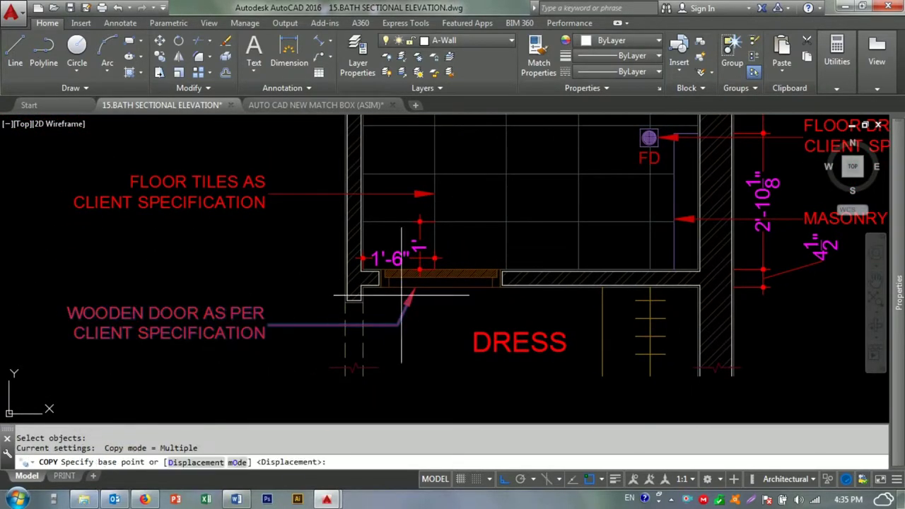
- Place the door note copy onto the fixture dimension plan
click(388, 287)
scroll(487, 299, down, 3)
scroll(530, 267, up, 5)
scroll(517, 245, up, 2)
click(525, 238)
key(Escape)
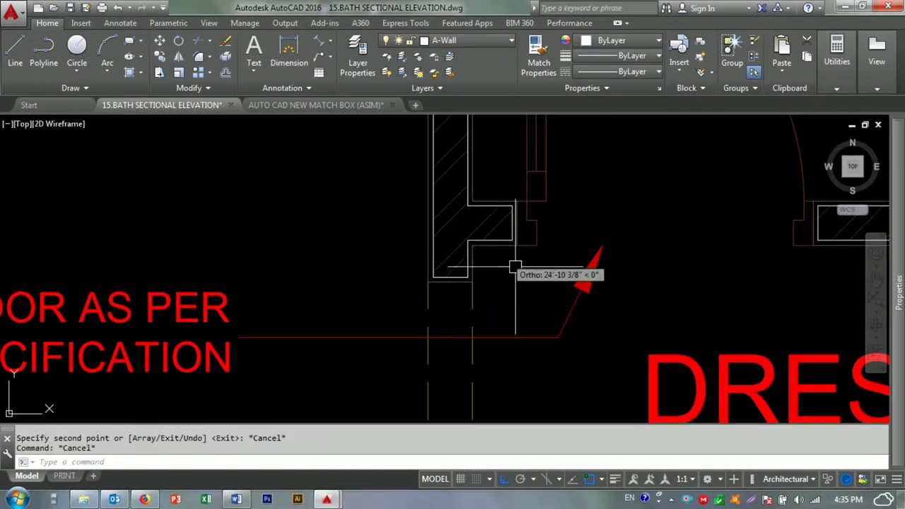
- Stretch the copied leader so its arrow tip lands on the door
drag(607, 349, 512, 308)
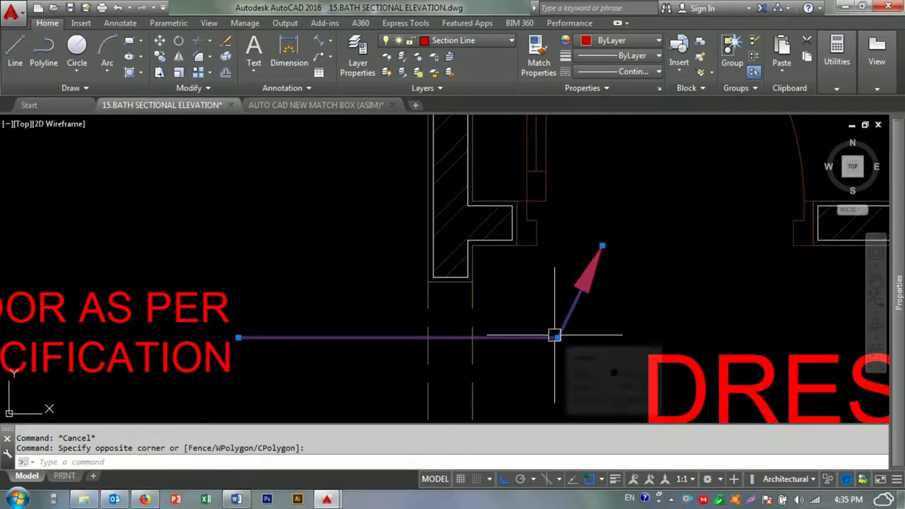
key(Escape)
text(s)
key(Return)
click(634, 238)
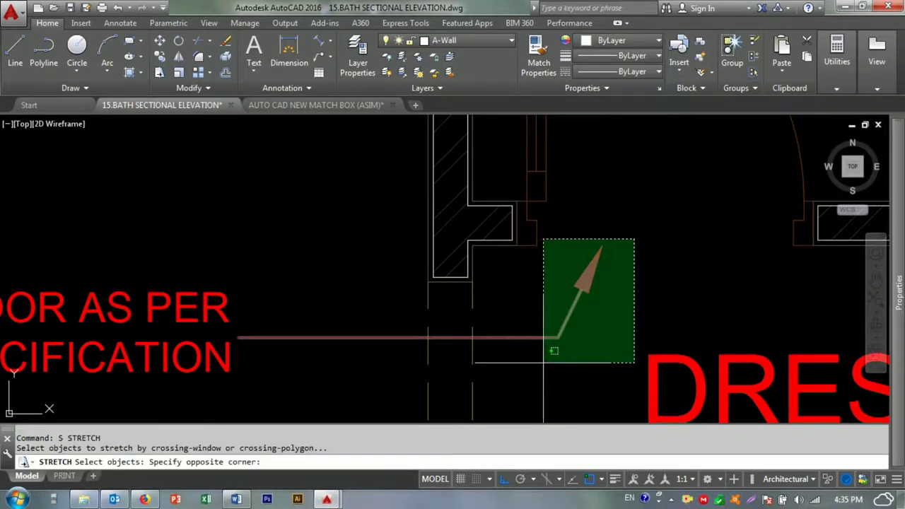
click(553, 351)
key(Return)
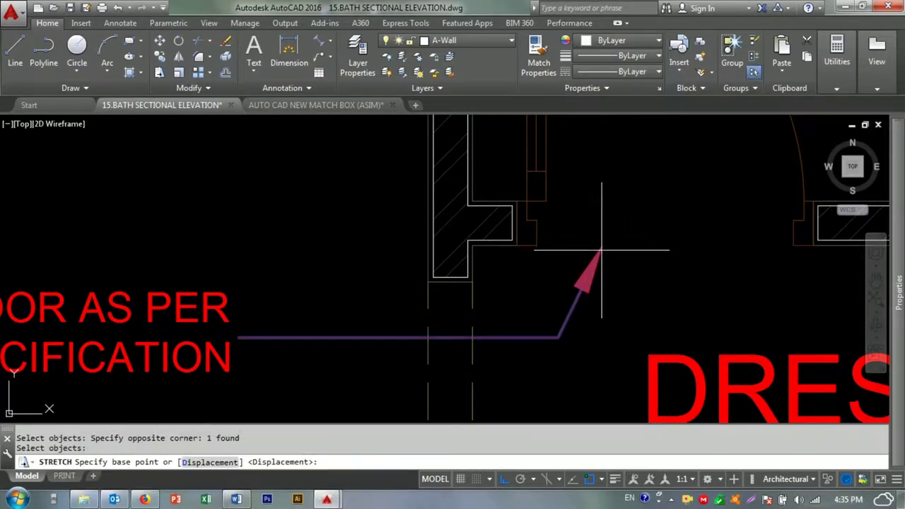
click(582, 259)
click(511, 267)
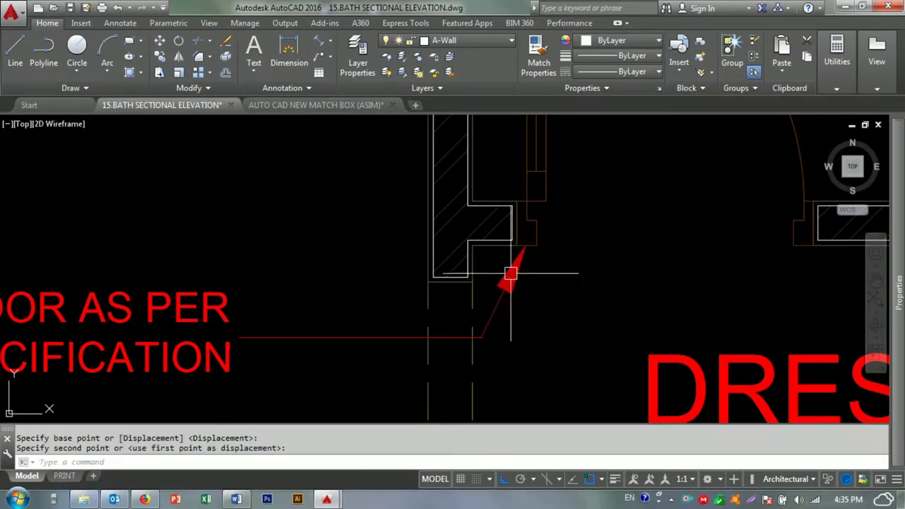
- Select the floor drain cover and ALUMINUM WINDOW leaders on the tile layout
scroll(410, 319, down, 3)
scroll(440, 306, down, 2)
middle_drag(370, 297, 608, 318)
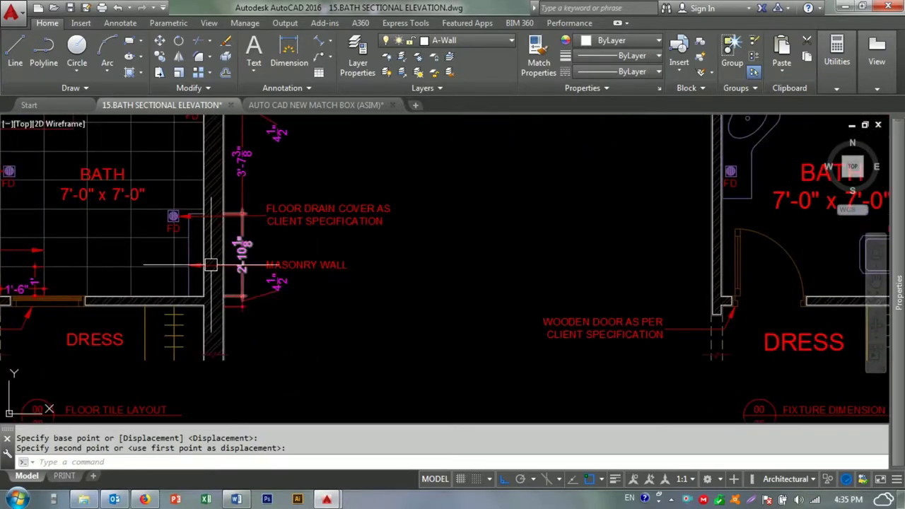
scroll(293, 233, up, 3)
drag(292, 232, 236, 206)
middle_drag(236, 206, 238, 285)
drag(239, 285, 171, 225)
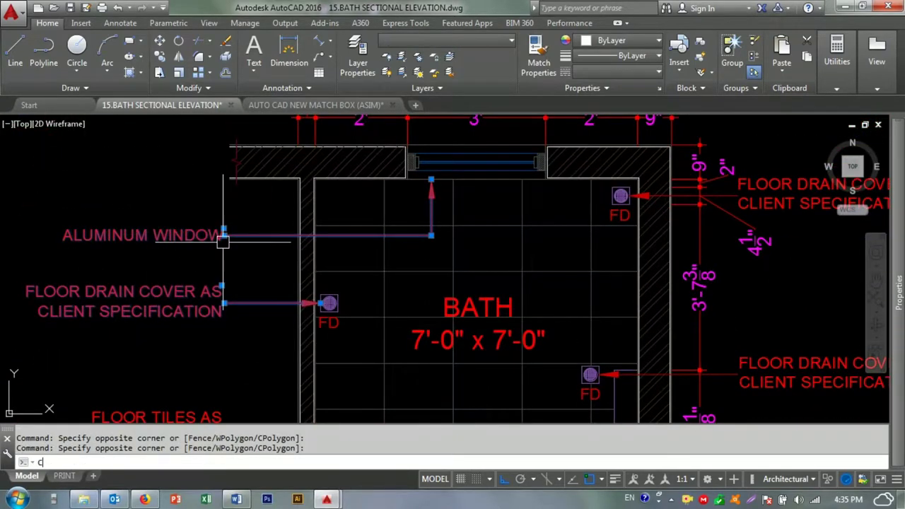
- Begin copying the floor drain and window leaders, then cancel the copy
text(o)
key(Return)
scroll(332, 170, up, 4)
click(296, 198)
scroll(371, 237, down, 5)
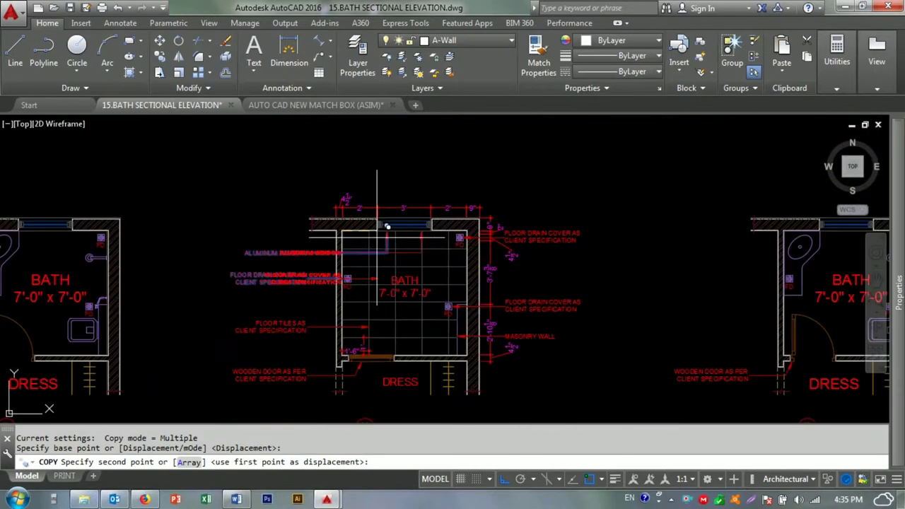
scroll(462, 243, down, 3)
scroll(470, 212, up, 6)
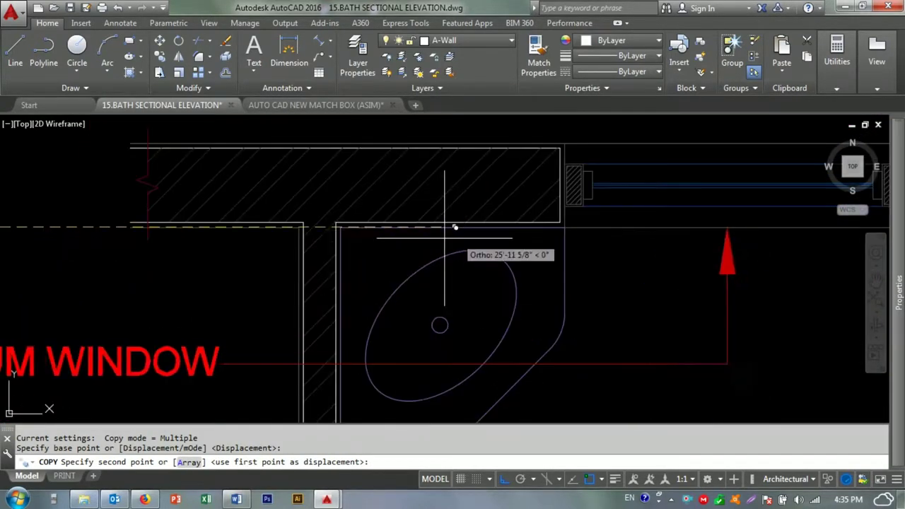
key(Escape)
- Window-select the ALUMINUM WINDOW label and its leader
scroll(283, 269, down, 5)
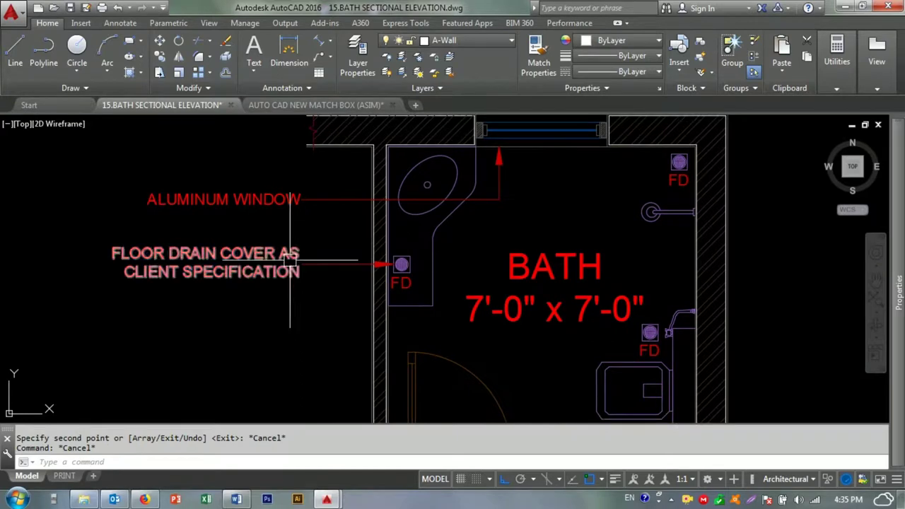
click(227, 310)
middle_drag(299, 243, 304, 345)
key(Escape)
click(340, 307)
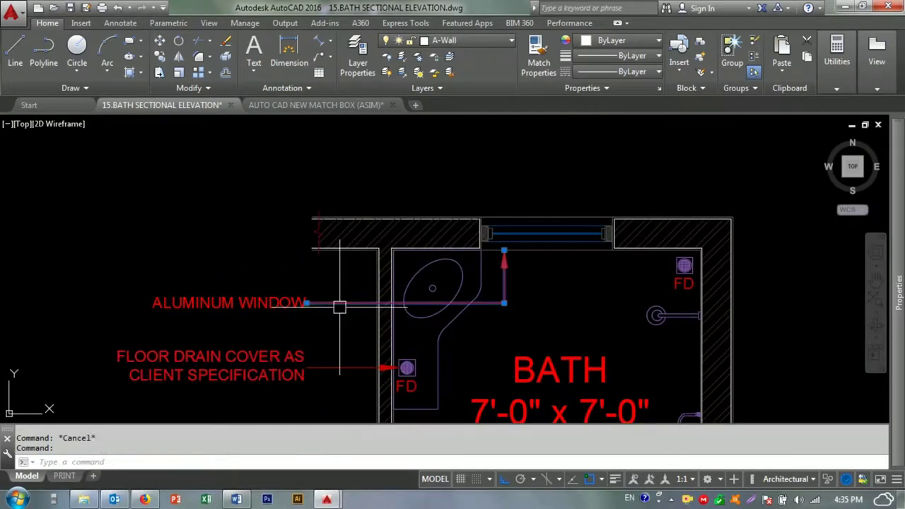
click(319, 297)
click(471, 223)
- Mirror the ALUMINUM WINDOW label and leader across the wall, erasing the original
text(MI)
scroll(470, 223, up, 3)
scroll(191, 345, down, 3)
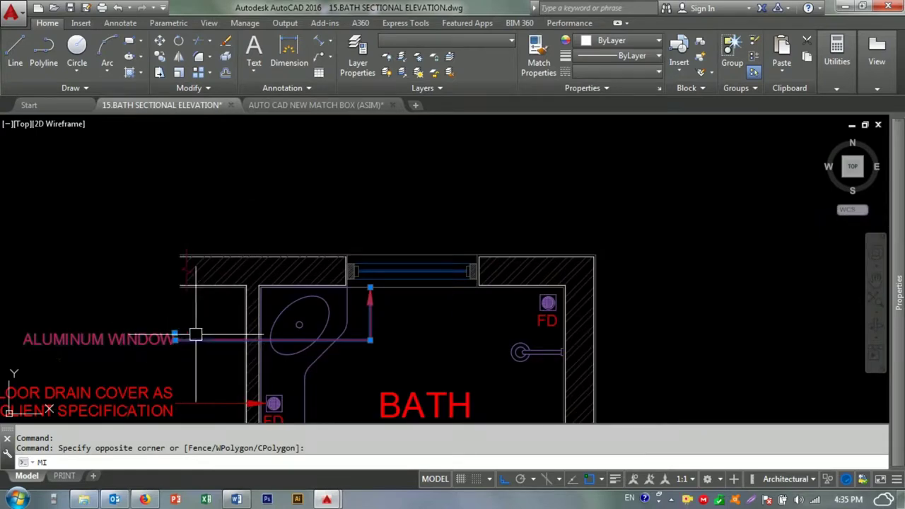
key(Return)
scroll(354, 276, up, 2)
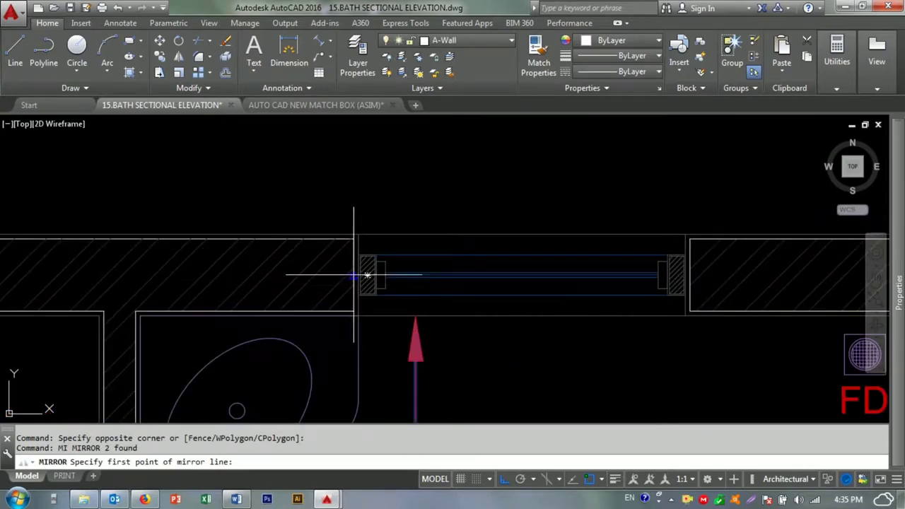
click(359, 276)
scroll(412, 272, down, 3)
click(123, 286)
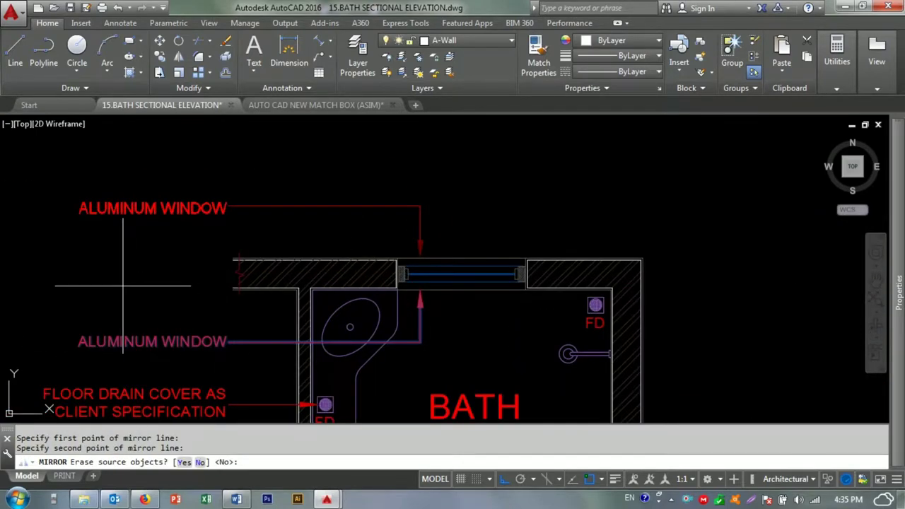
text(y)
key(Return)
- Stretch the window leader to lower the ALUMINUM WINDOW label
click(253, 224)
click(191, 184)
middle_drag(309, 224, 312, 245)
key(Escape)
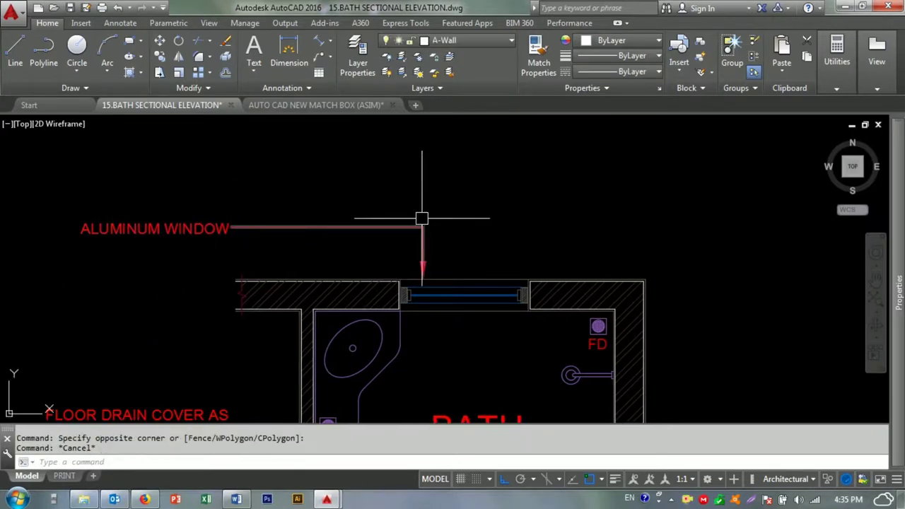
key(Return)
click(463, 206)
click(44, 230)
key(Return)
click(105, 277)
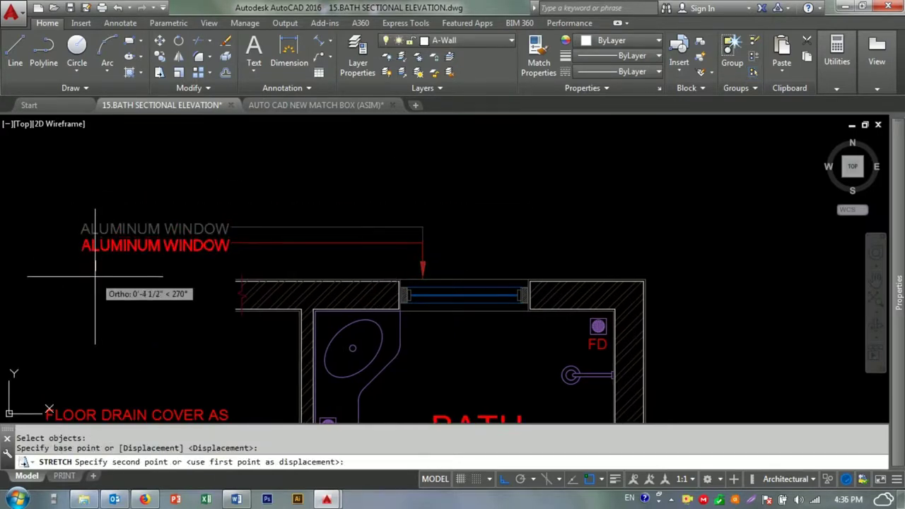
click(366, 239)
scroll(419, 244, up, 2)
click(416, 244)
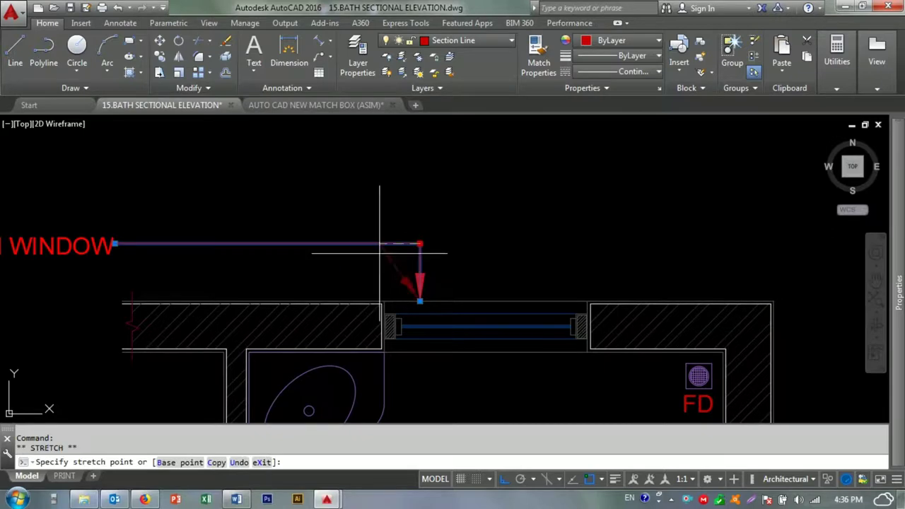
key(Escape)
- Stretch the ALUMINUM WINDOW label again to bring it further down toward the window
middle_drag(153, 273, 424, 282)
text(s)
key(Return)
click(620, 195)
click(115, 271)
key(Return)
click(106, 295)
click(93, 323)
scroll(219, 304, down, 2)
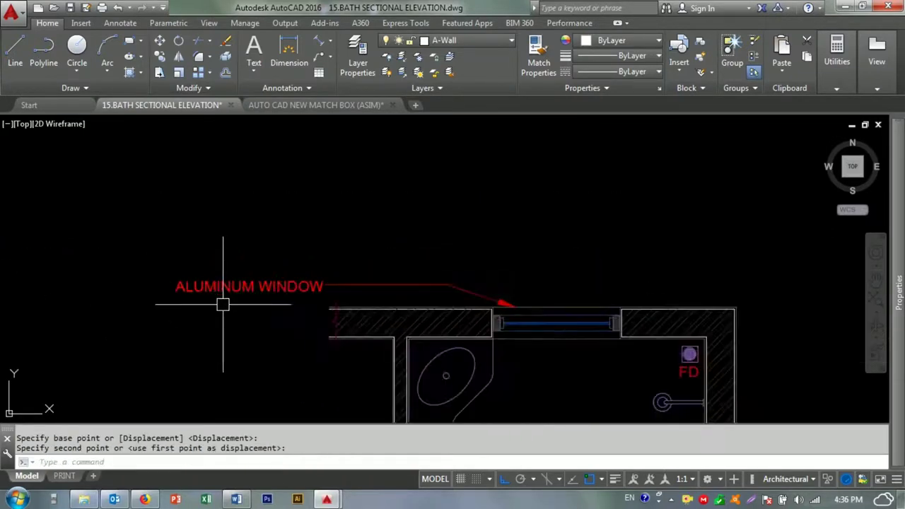
scroll(280, 238, down, 2)
key(Escape)
scroll(357, 311, up, 2)
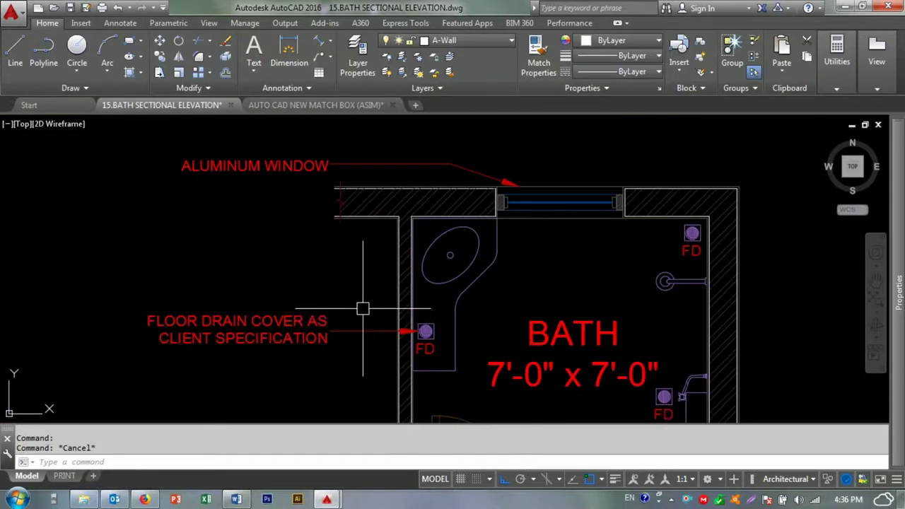
- Copy the floor-drain note and its leader upward above the original
click(280, 346)
click(141, 311)
text(co)
key(Return)
click(252, 262)
click(252, 196)
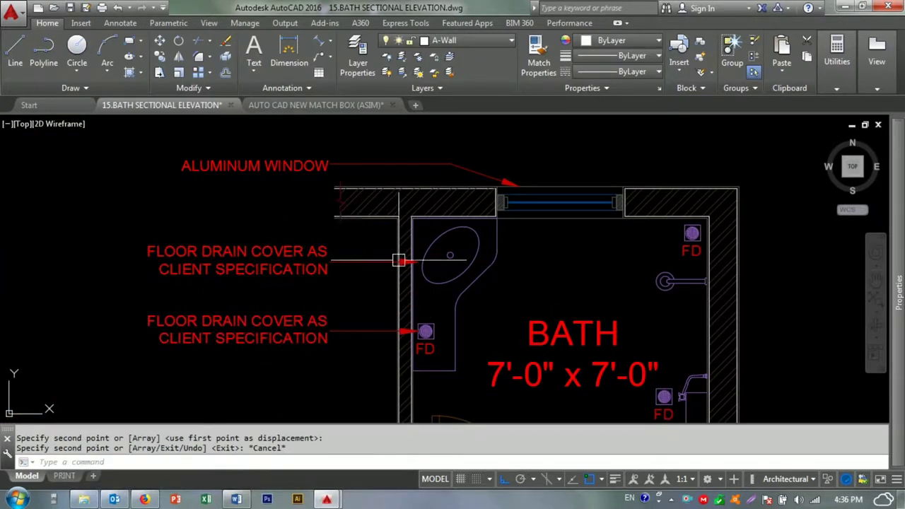
- Stretch the copied leader's arrow tip onto the vanity outline
scroll(322, 280, up, 3)
click(428, 269)
click(438, 265)
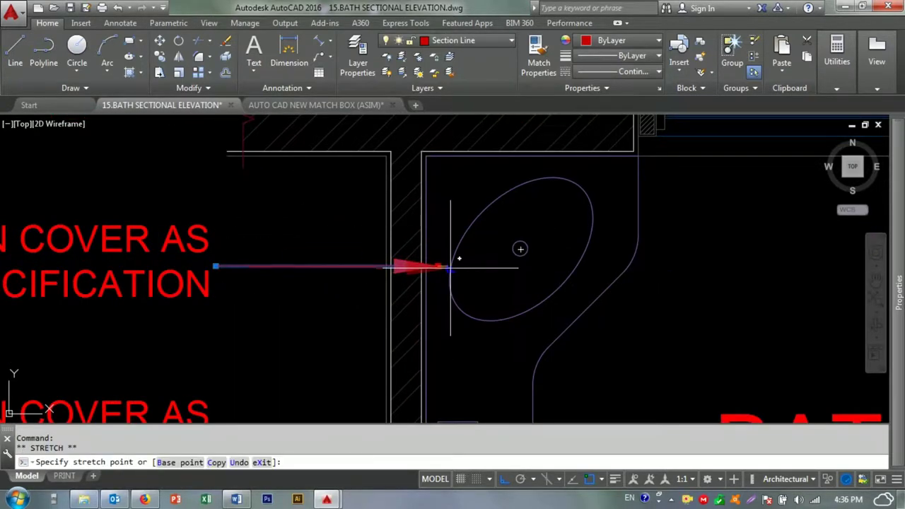
scroll(450, 267, up, 2)
scroll(448, 262, up, 2)
scroll(424, 255, up, 1)
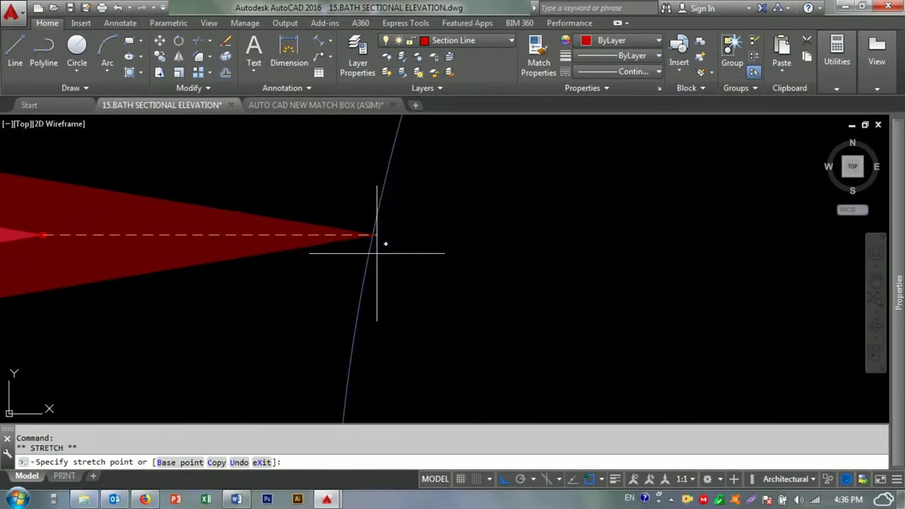
scroll(364, 226, down, 1)
scroll(359, 212, up, 1)
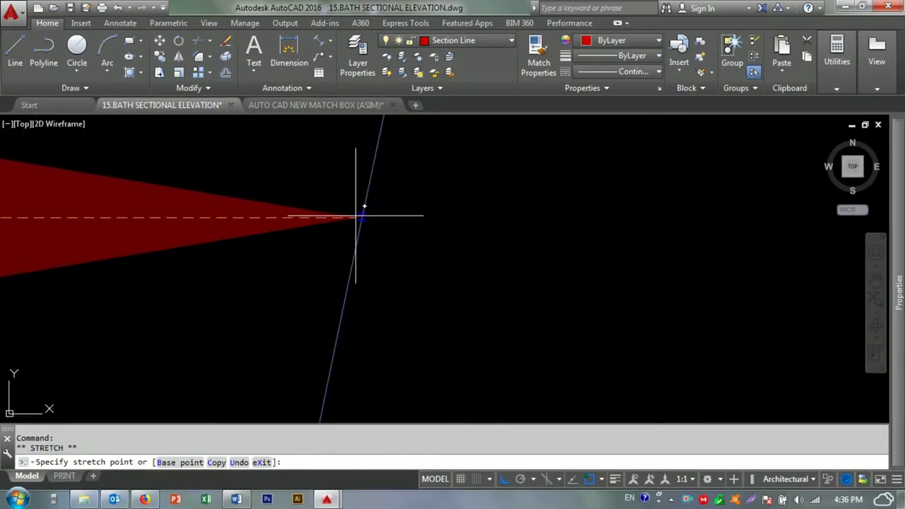
click(362, 217)
key(Escape)
key(Escape)
- Replace FLOOR DRAIN COVER with VANITY in the copied note's text
scroll(410, 271, down, 2)
scroll(426, 289, down, 2)
double_click(311, 247)
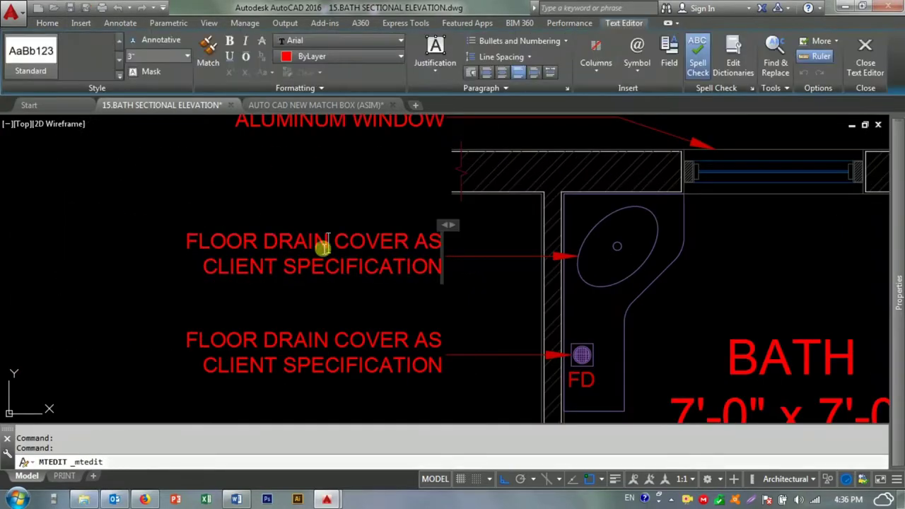
drag(401, 247, 232, 245)
text(VANITY)
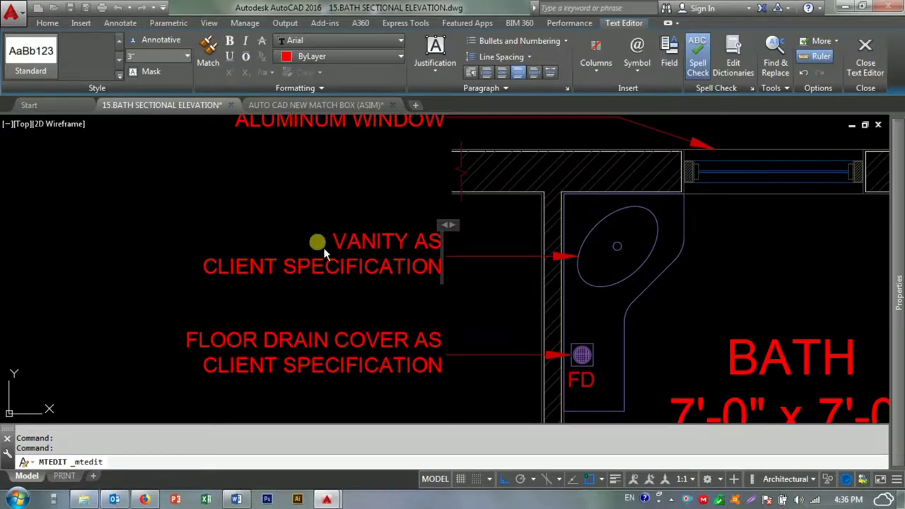
click(217, 228)
scroll(217, 228, down, 2)
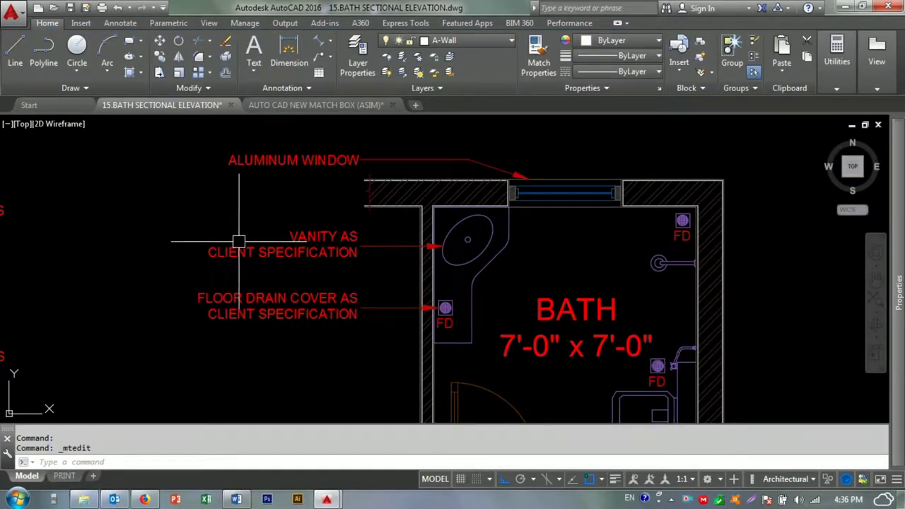
- Insert BOWL after VANITY so the note reads VANITY BOWL AS CLIENT SPECIFICATION
scroll(239, 241, down, 1)
scroll(283, 226, up, 2)
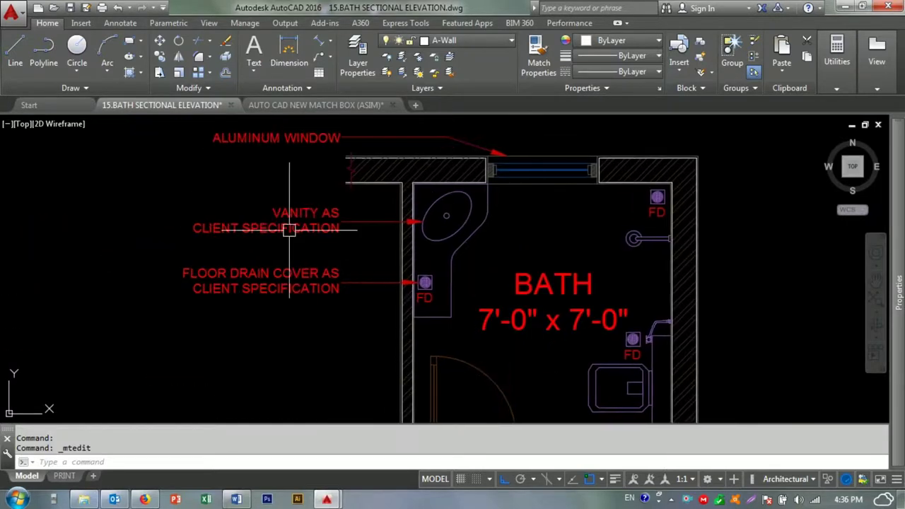
scroll(282, 226, up, 3)
double_click(322, 266)
click(329, 277)
double_click(369, 207)
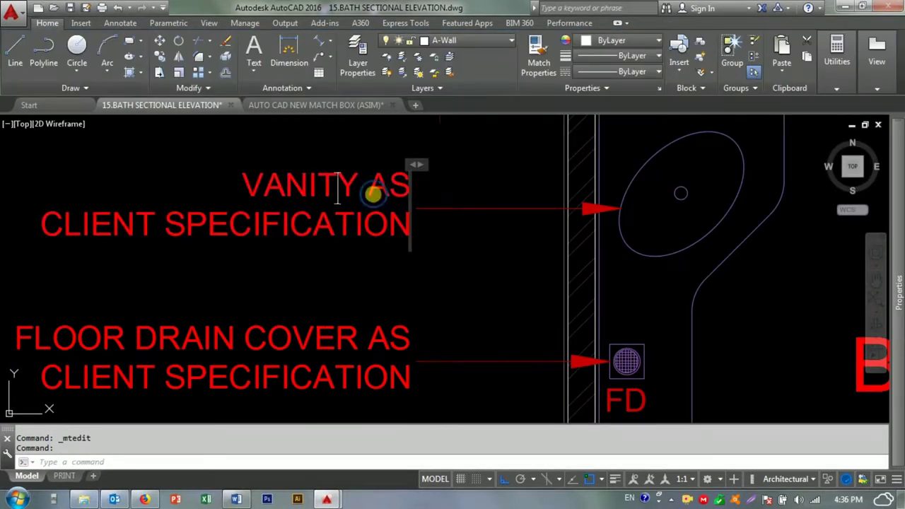
text(BO WL)
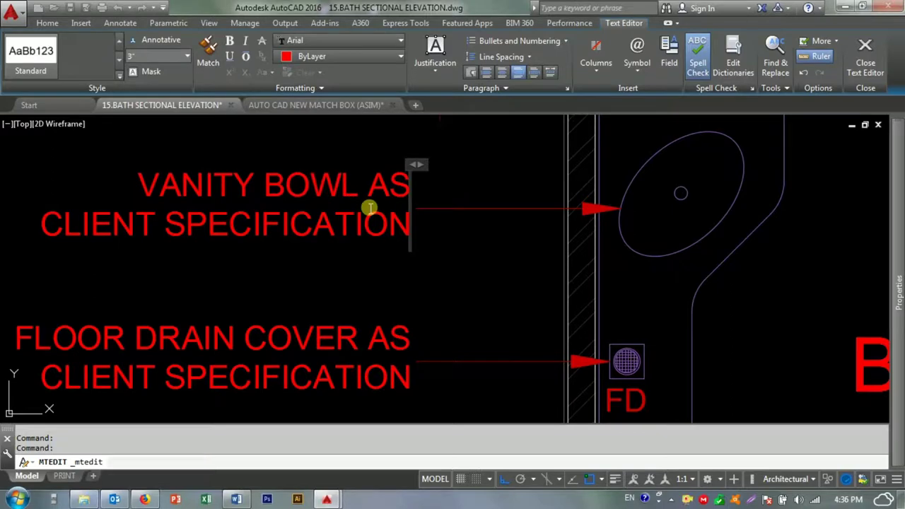
click(339, 266)
- Select the VANITY BOWL note
key(Escape)
click(437, 246)
click(385, 244)
- Copy the VANITY BOWL note to a lower position
text(co)
key(Return)
click(456, 246)
scroll(463, 283, down, 1)
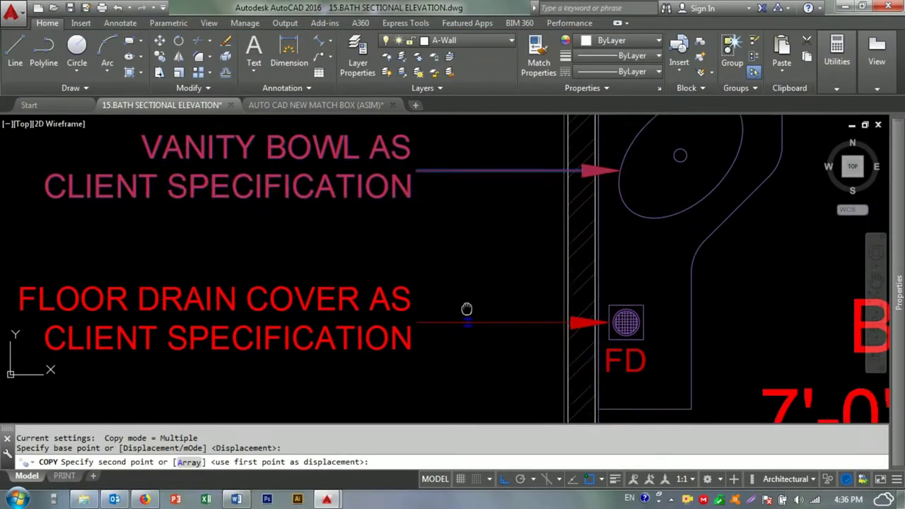
scroll(455, 214, down, 2)
click(424, 240)
key(Escape)
scroll(421, 233, up, 3)
click(409, 212)
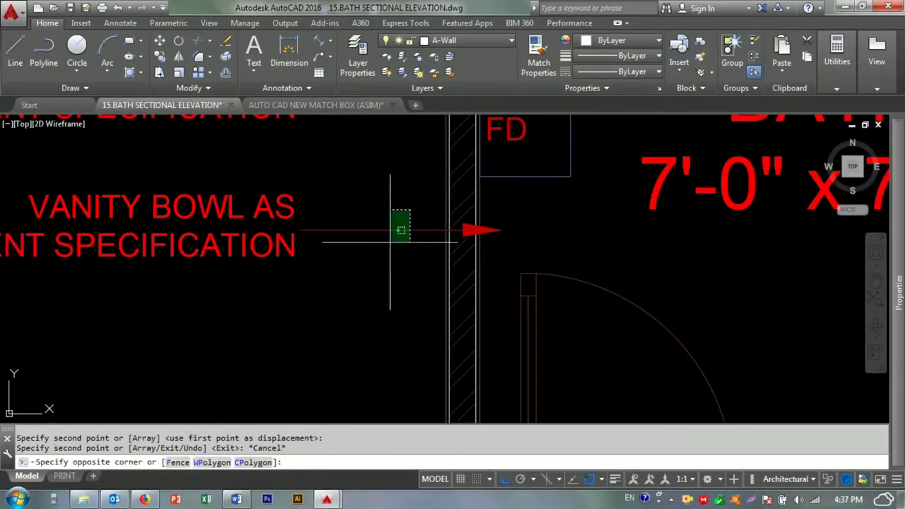
key(Escape)
key(Escape)
- Draw an angled leader from the vanity to beside the copied note
text(e)
key(Return)
click(524, 176)
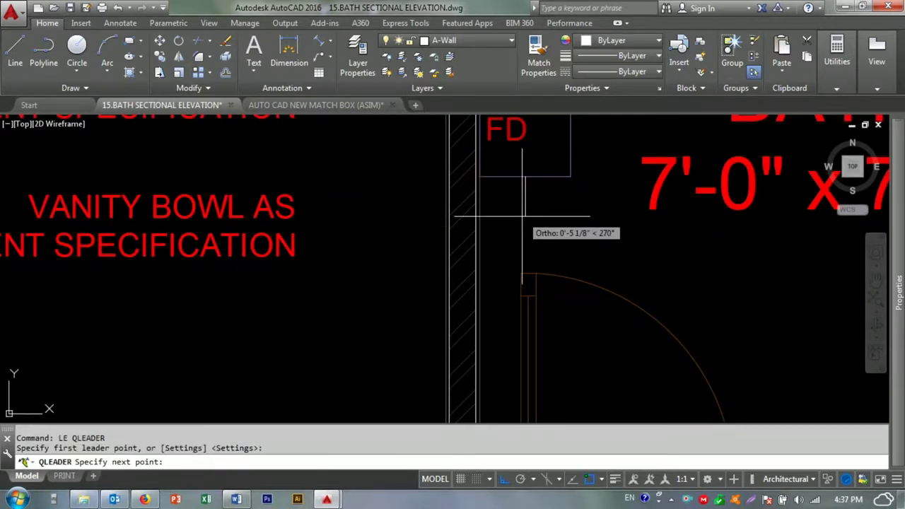
key(F8)
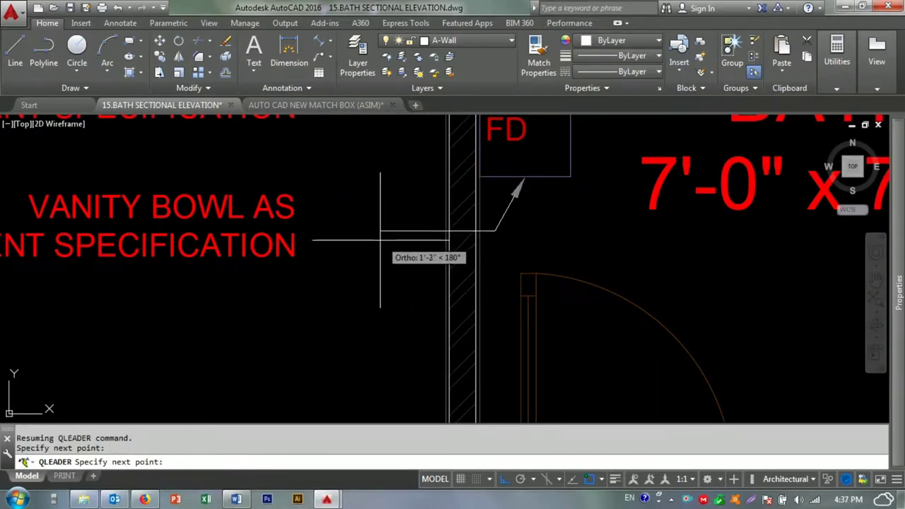
scroll(304, 219, down, 3)
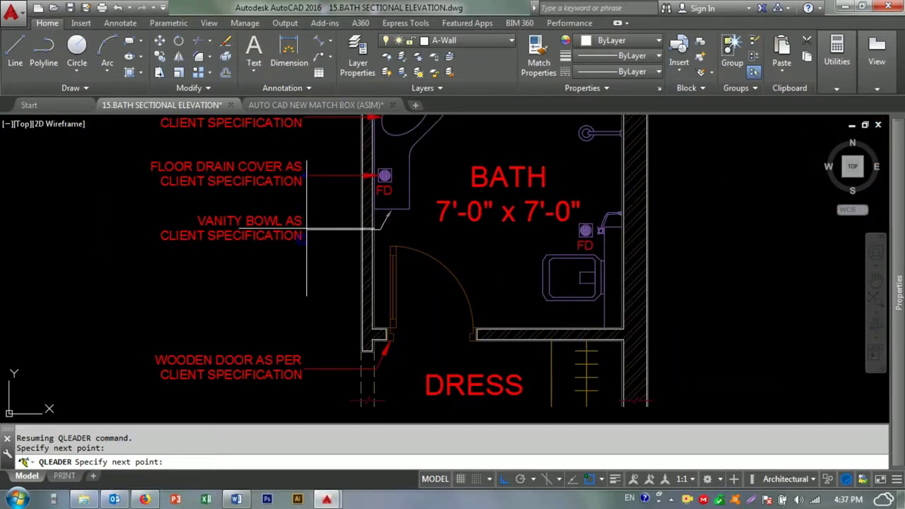
scroll(306, 238, up, 2)
scroll(304, 230, up, 2)
scroll(300, 228, up, 2)
click(295, 231)
key(Escape)
key(Escape)
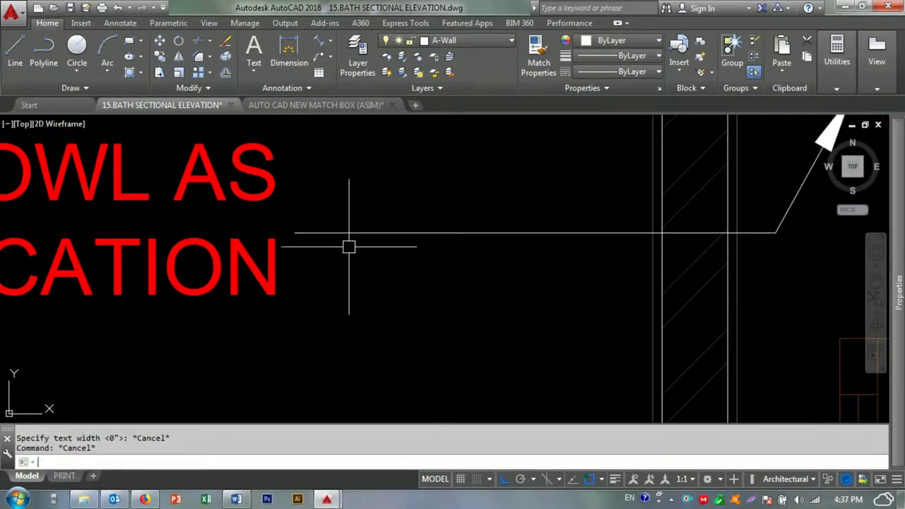
- Try matching the floor-drain leader's properties onto the vanity-bowl leader
text(ma)
key(space)
scroll(351, 262, down, 4)
click(381, 141)
key(Escape)
key(Escape)
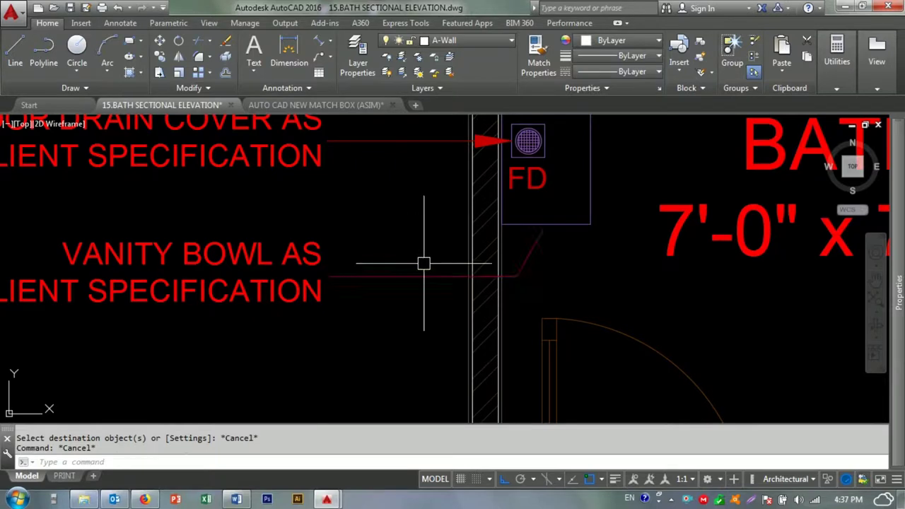
click(421, 268)
- Erase the vanity-bowl leader
key(Escape)
click(468, 277)
click(517, 276)
key(Escape)
key(Escape)
text(e)
key(space)
click(370, 276)
key(space)
- Move the copied vanity note down
middle_drag(304, 292, 408, 219)
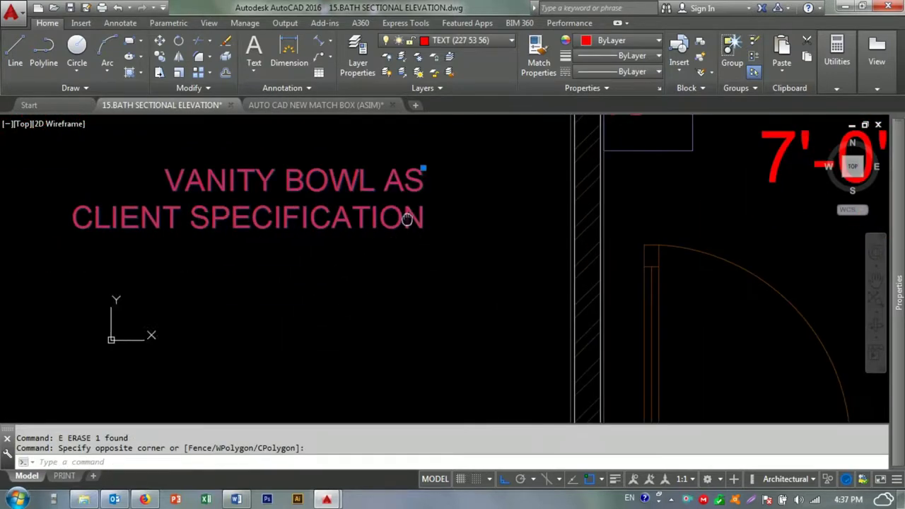
text(m)
key(space)
click(407, 219)
click(410, 267)
key(space)
key(Escape)
key(Escape)
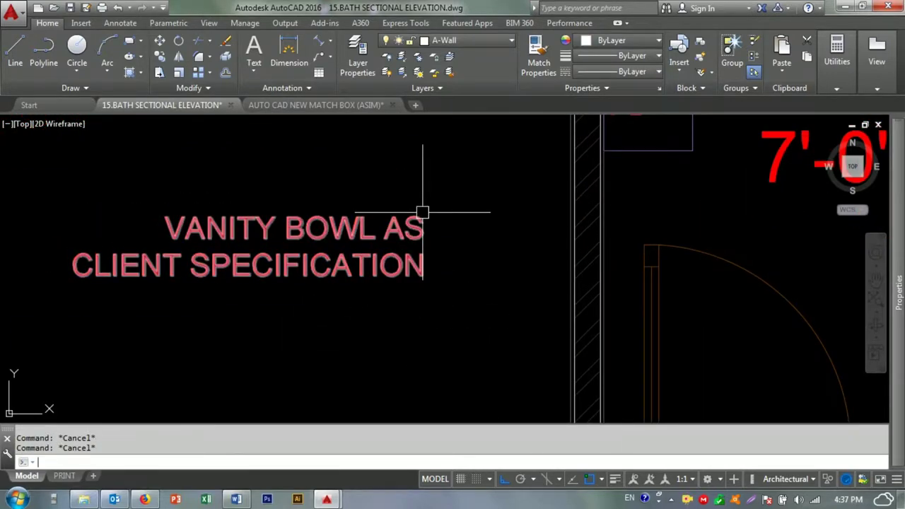
- Begin a line near the notes, then cancel it
text(l)
key(space)
scroll(422, 212, down, 3)
middle_drag(328, 140, 358, 198)
click(356, 200)
key(Escape)
key(Escape)
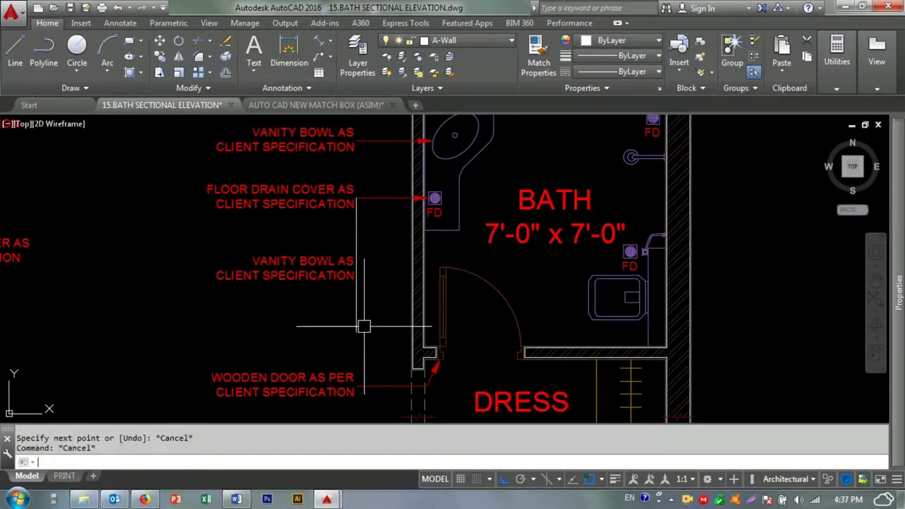
- Draw a new angled leader from the vanity to beside the vanity note
text(le)
key(space)
scroll(440, 248, up, 2)
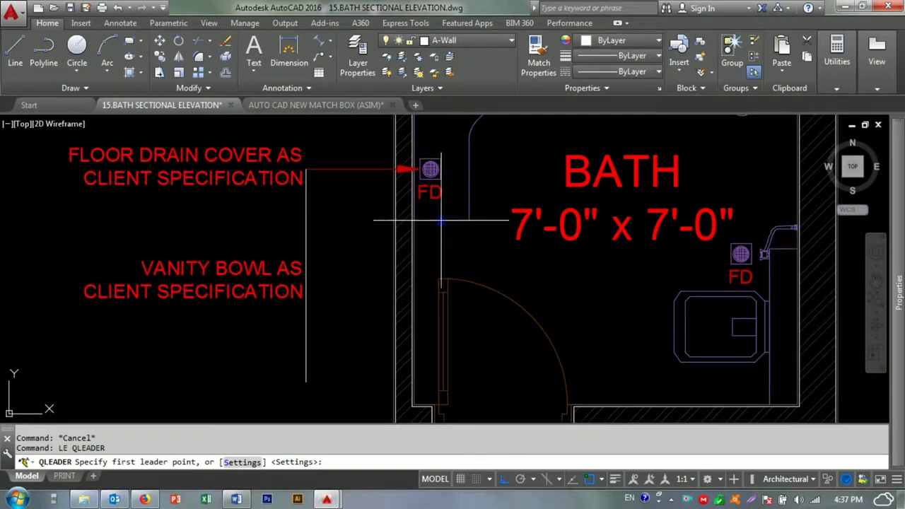
click(438, 225)
key(F8)
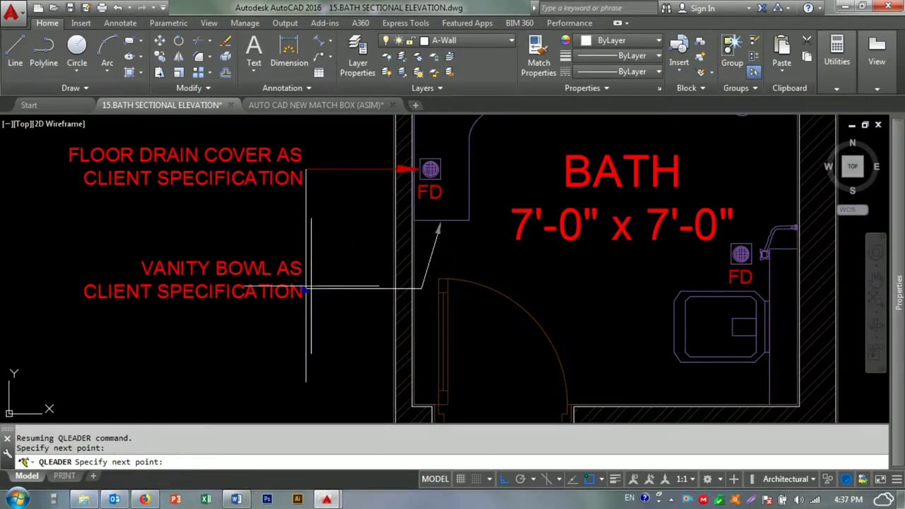
key(Escape)
click(306, 288)
text(e)
- Start moving the vanity note, then cancel the move
scroll(313, 298, up, 4)
text(m)
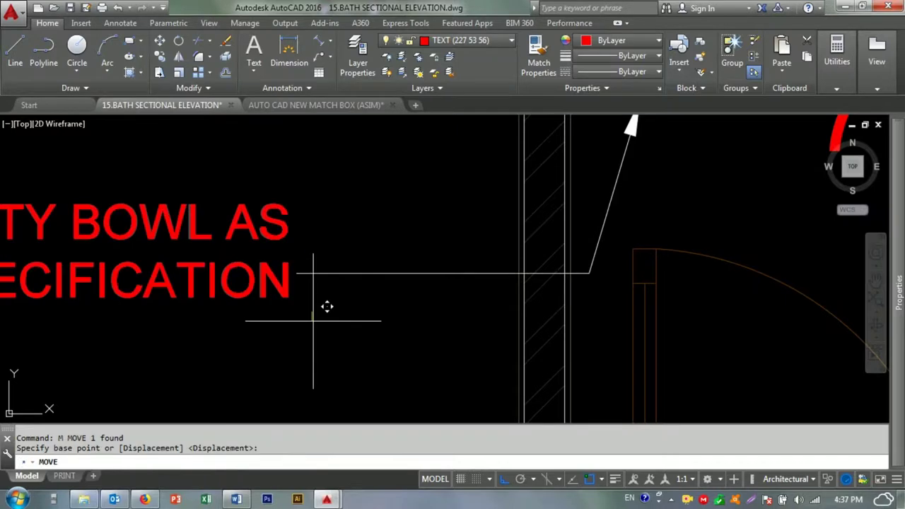
click(324, 304)
key(Escape)
key(Escape)
- Match the floor-drain leader's properties so the vanity leader turns red
text(ma)
scroll(346, 302, down, 3)
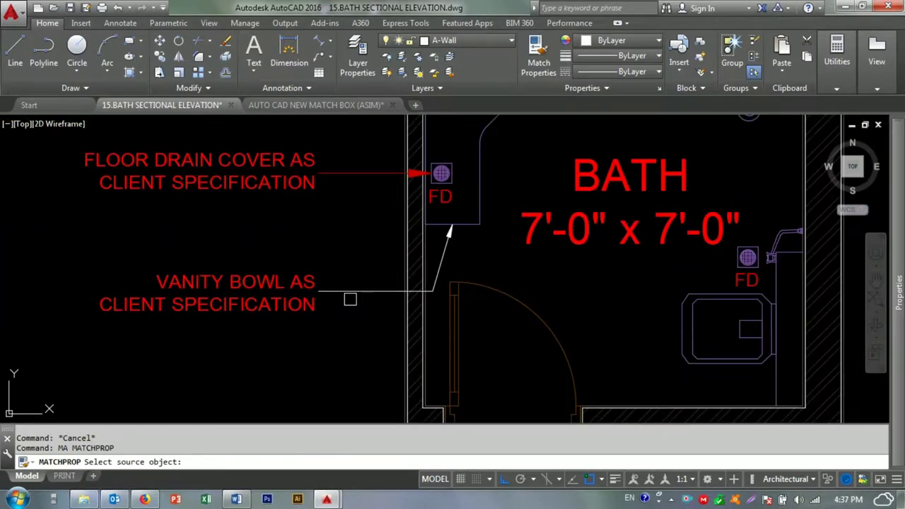
click(371, 174)
click(348, 290)
key(Escape)
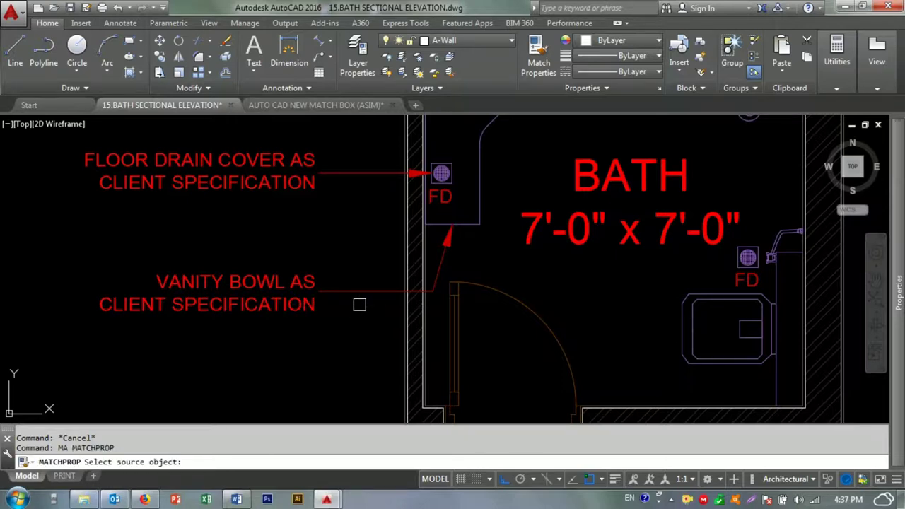
key(Escape)
scroll(354, 306, down, 3)
scroll(353, 304, up, 3)
double_click(277, 292)
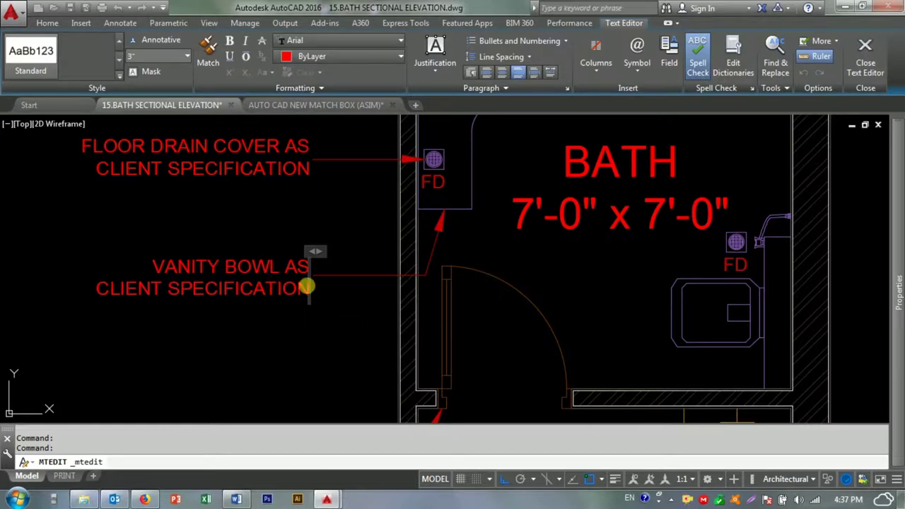
- Replace BOWL with MARBLE so the lower note reads VANITY MARBLE AS CLIENT SPECIFICATION
scroll(330, 294, down, 2)
scroll(290, 309, up, 2)
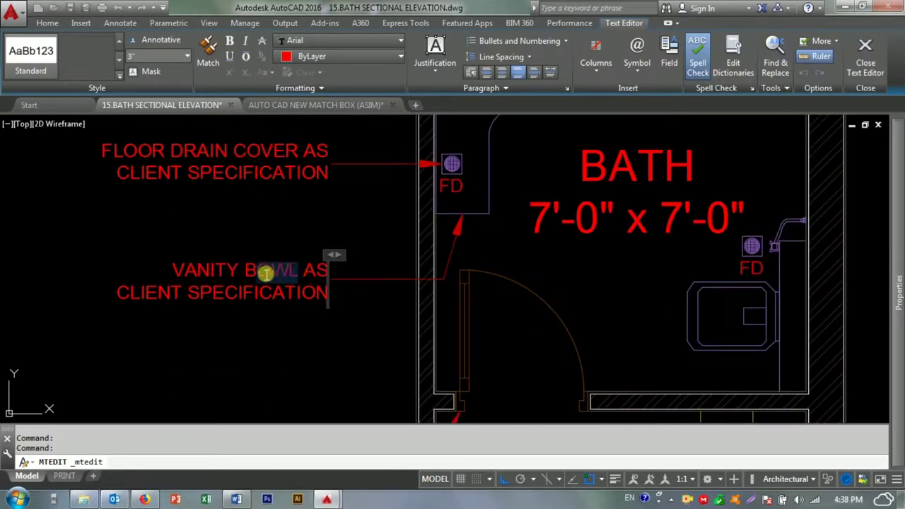
text(MAR)
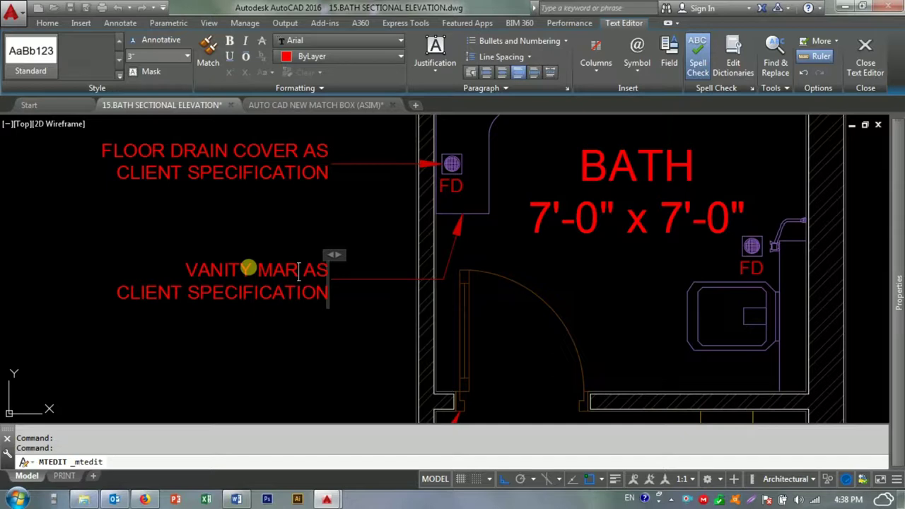
text(BLE)
click(204, 324)
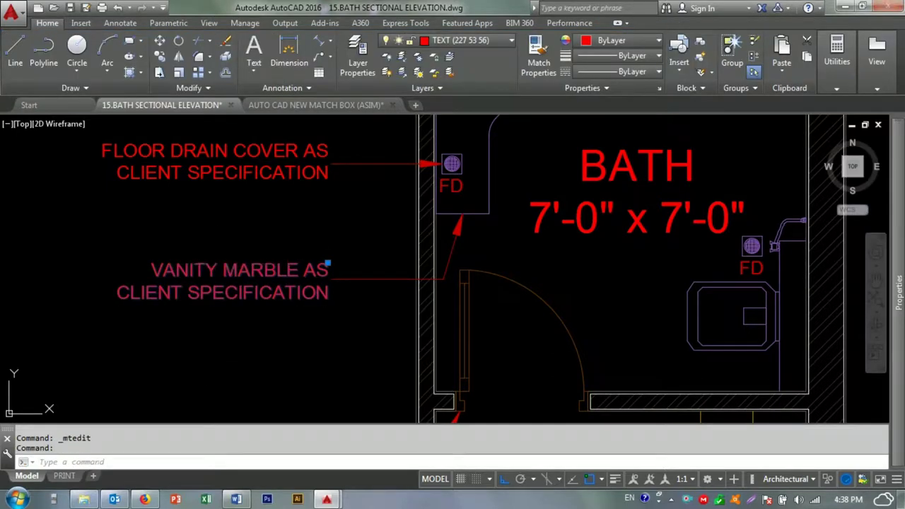
key(Escape)
scroll(297, 282, down, 5)
scroll(233, 375, up, 4)
scroll(254, 196, up, 1)
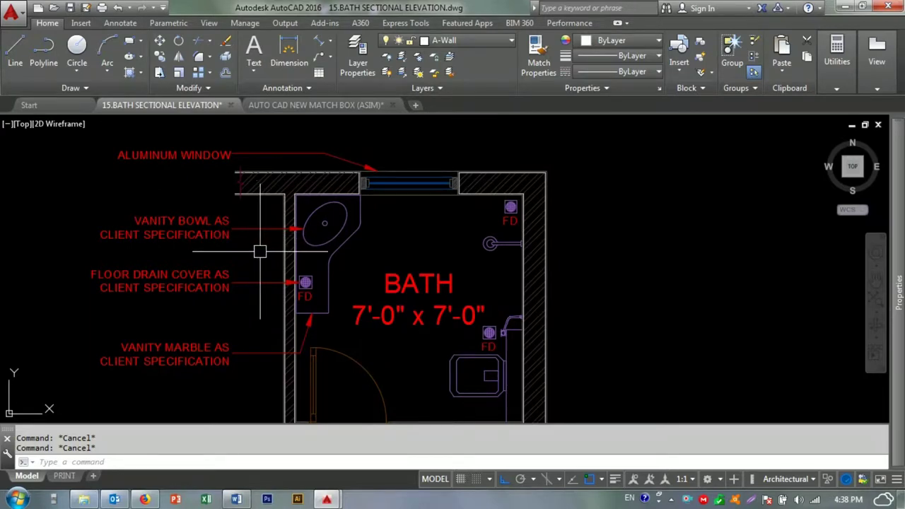
- Draw text-less leaders from the right to the upper floor drain and the towel ring
text(Le)
key(Return)
scroll(509, 212, up, 3)
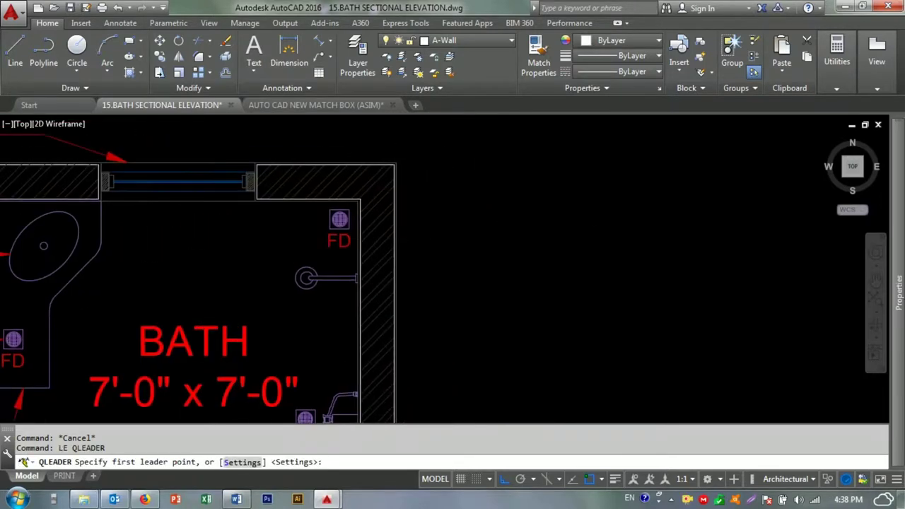
scroll(297, 209, up, 3)
click(289, 210)
scroll(485, 238, down, 4)
scroll(506, 230, down, 3)
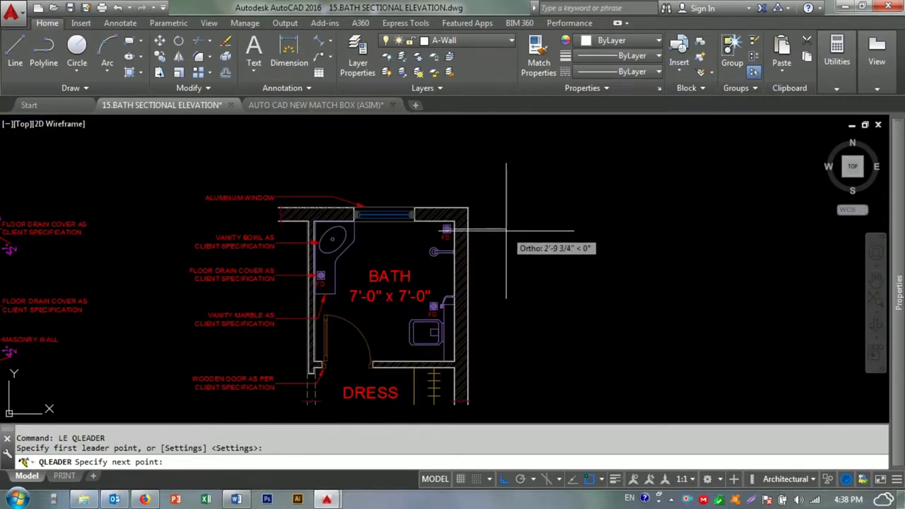
key(Escape)
key(Return)
scroll(396, 240, up, 4)
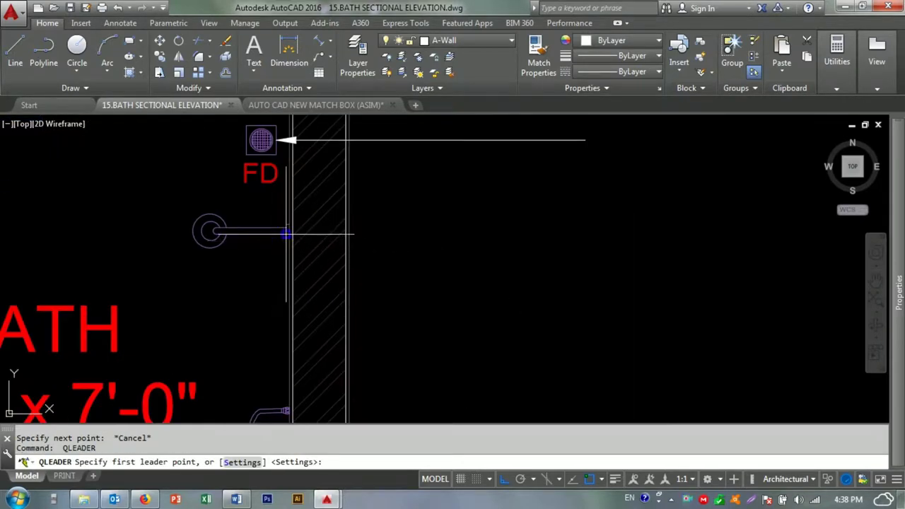
click(286, 234)
key(Escape)
key(Return)
scroll(448, 234, down, 2)
scroll(382, 311, up, 2)
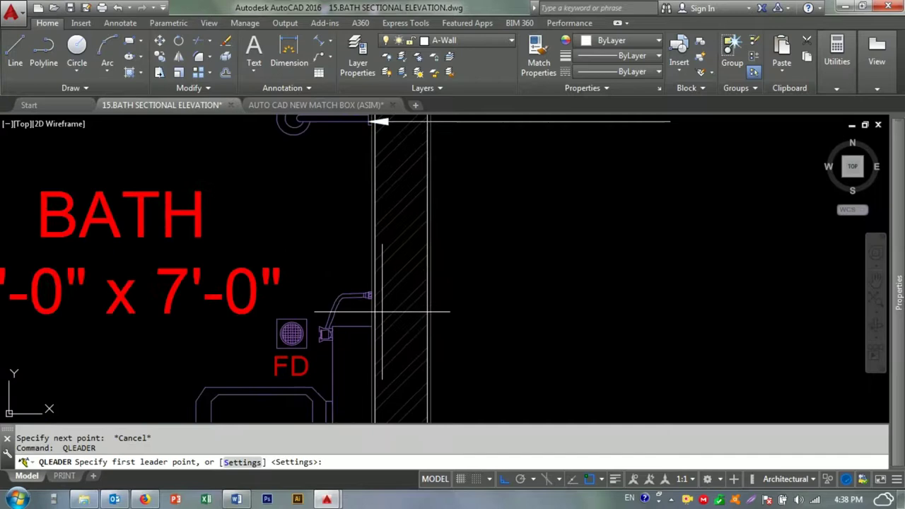
scroll(368, 296, down, 3)
scroll(339, 308, up, 4)
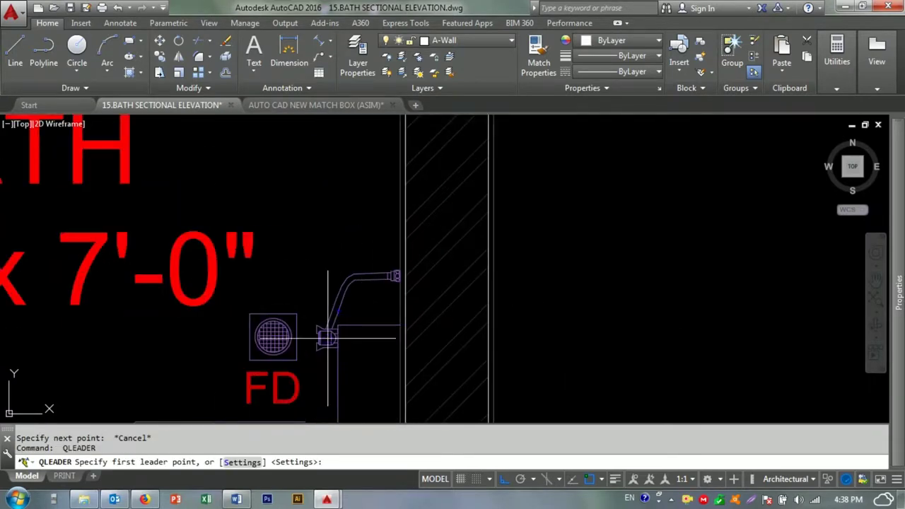
- Add text-less leaders pointing at the faucet, the lower FD drain and the toilet
click(327, 338)
scroll(686, 307, down, 3)
key(Escape)
key(Return)
scroll(435, 308, up, 3)
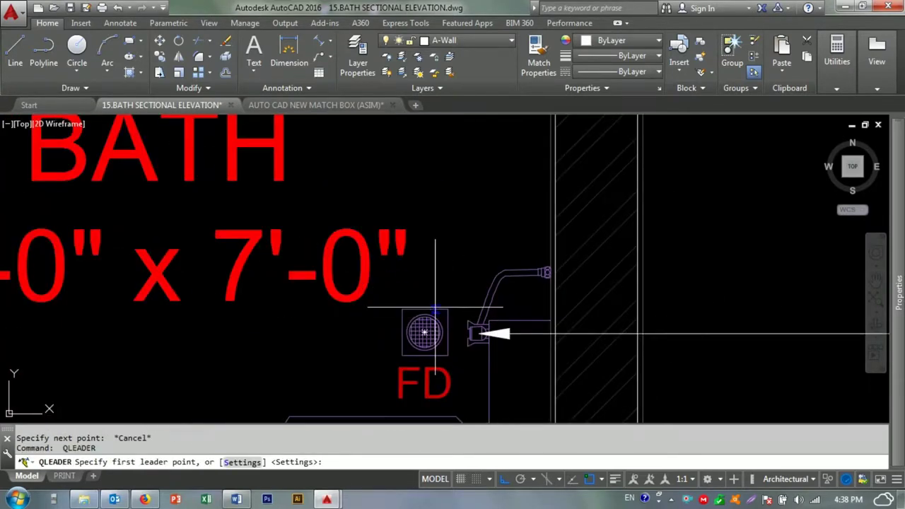
click(434, 307)
scroll(431, 297, down, 3)
click(464, 235)
key(Return)
key(Escape)
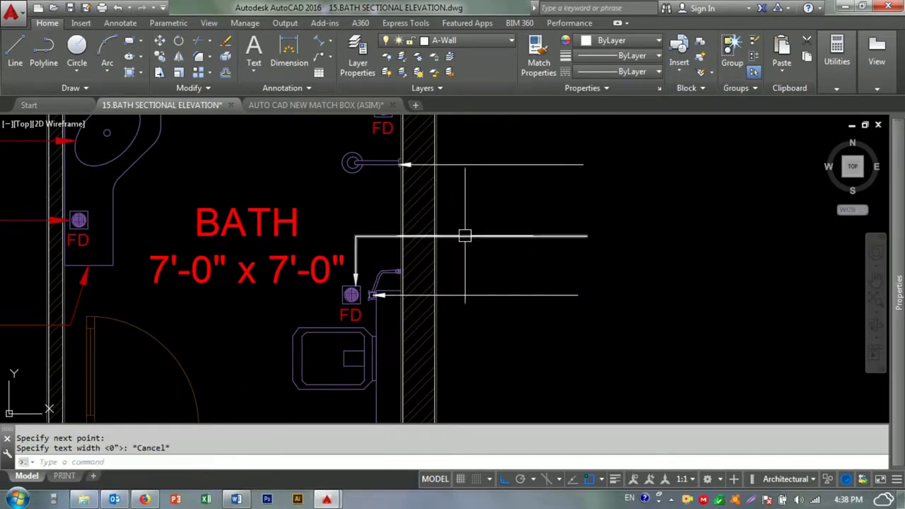
key(Return)
scroll(363, 417, up, 2)
scroll(363, 417, up, 2)
click(361, 333)
scroll(362, 333, down, 3)
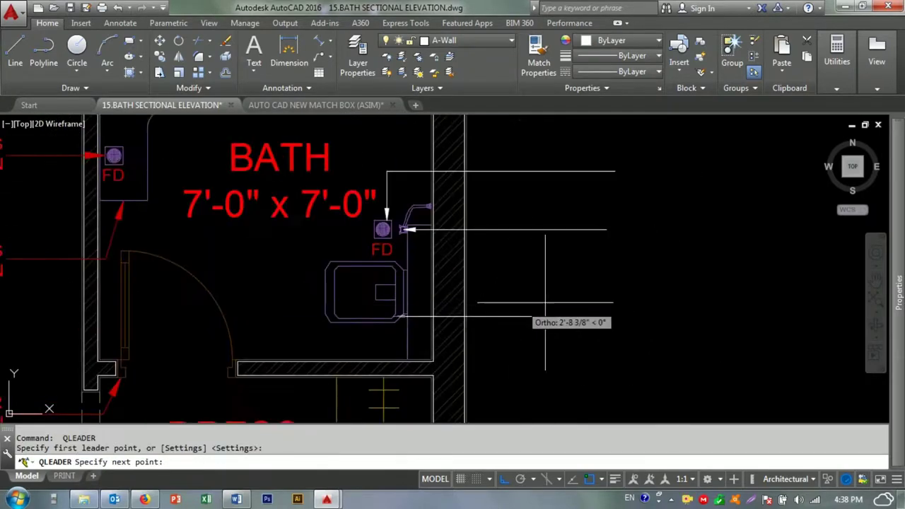
key(Escape)
scroll(469, 289, up, 3)
- Copy the FD label next to the toilet and retype it as WC
double_click(285, 249)
key(Escape)
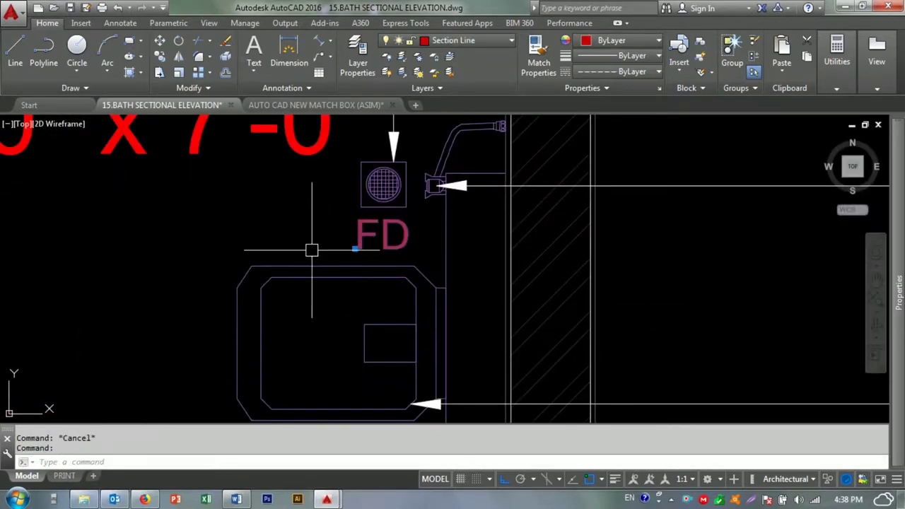
middle_drag(313, 248, 401, 236)
click(466, 226)
click(444, 223)
key(F8)
click(246, 341)
key(Escape)
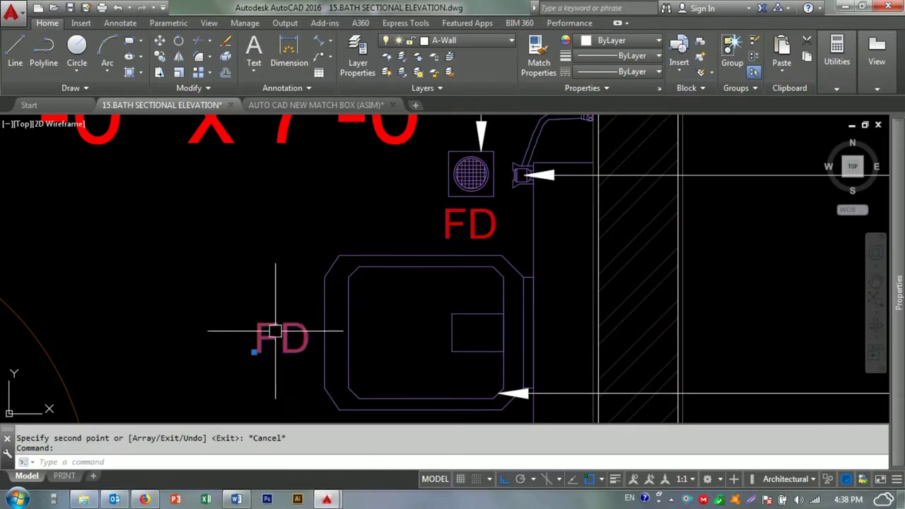
double_click(283, 340)
text(WC)
key(Escape)
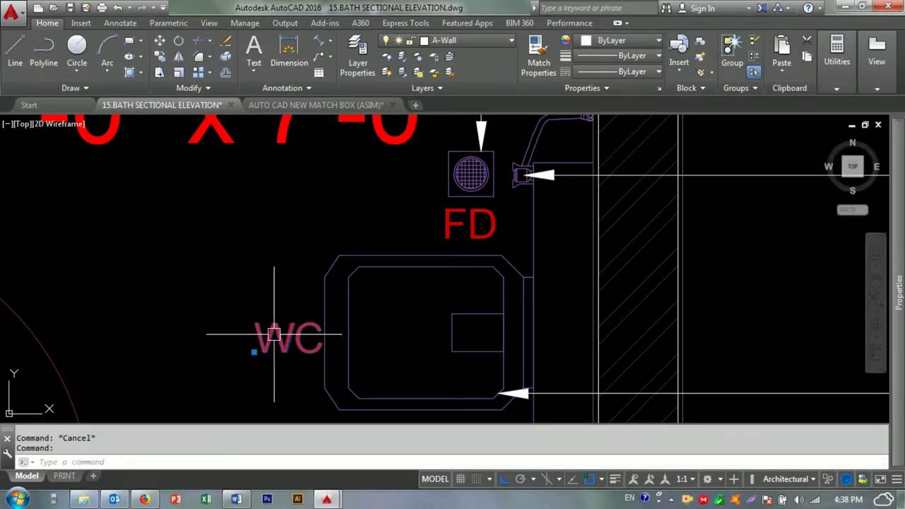
text(c)
- Place the WC label left of the toilet and save the drawing
click(339, 332)
key(space)
click(333, 332)
scroll(333, 333, down, 5)
key(F8)
scroll(424, 242, up, 2)
scroll(304, 305, up, 4)
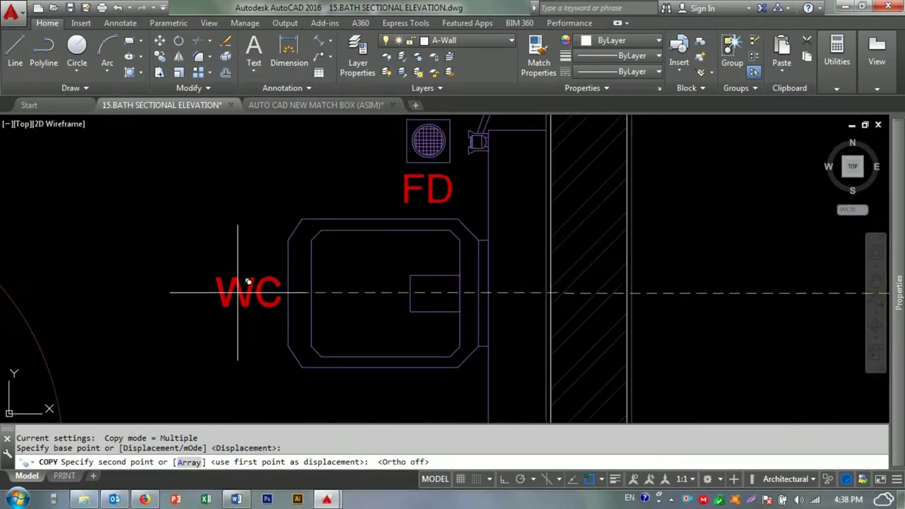
click(259, 287)
key(Escape)
key(Escape)
key(Escape)
scroll(492, 276, down, 3)
key(ctrl+s)
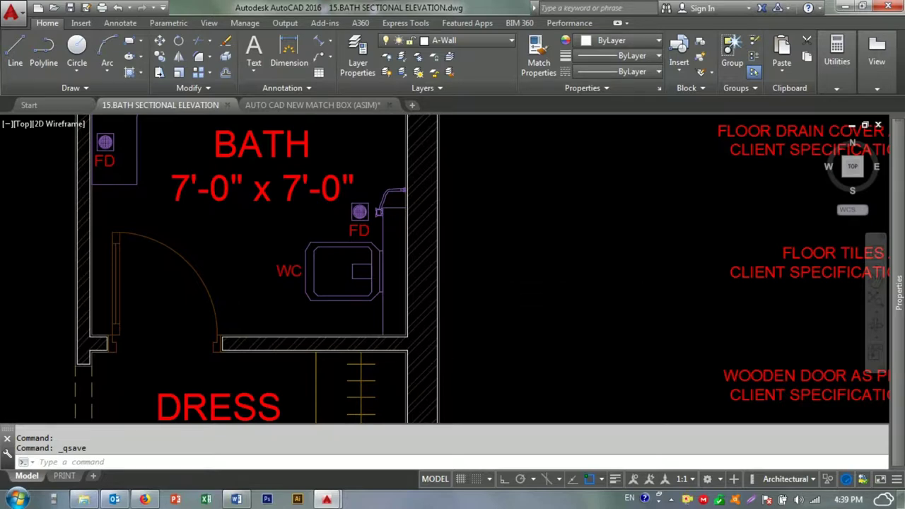
scroll(454, 289, down, 5)
scroll(283, 297, up, 3)
- Match a red leader's properties onto the white right-side leaders with MATCHPROP
scroll(297, 269, up, 3)
text(MA)
key(Return)
scroll(164, 290, down, 2)
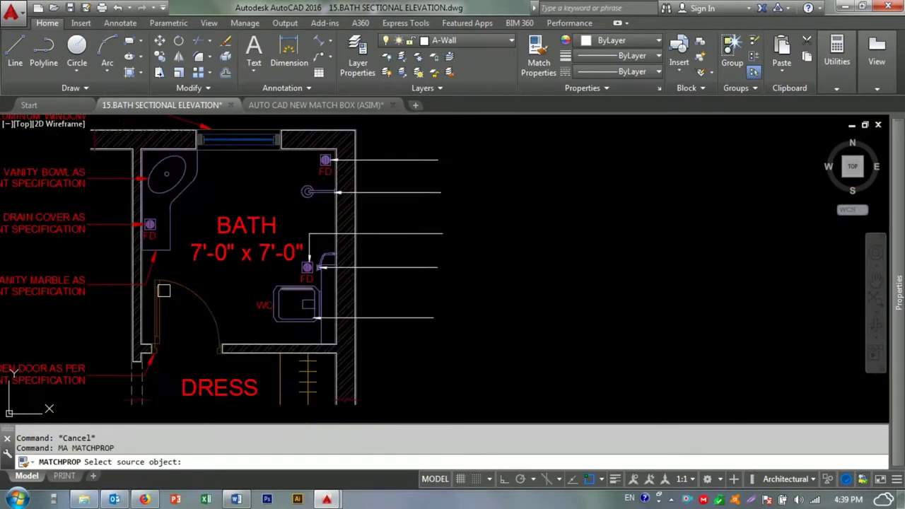
click(104, 285)
click(444, 140)
click(318, 368)
key(Escape)
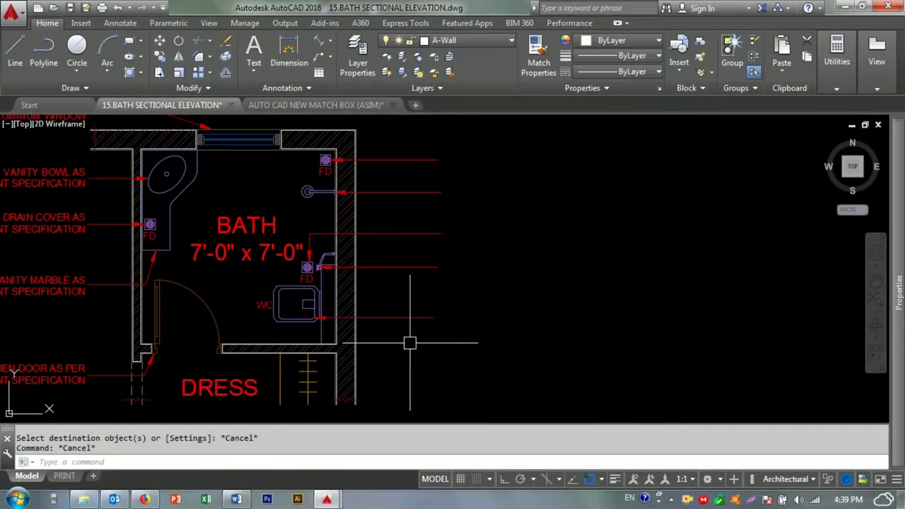
- Try adjusting the leader-end lines with a line and grips, cancelling each attempt
text(L)
key(Return)
click(450, 145)
key(ctrl+z)
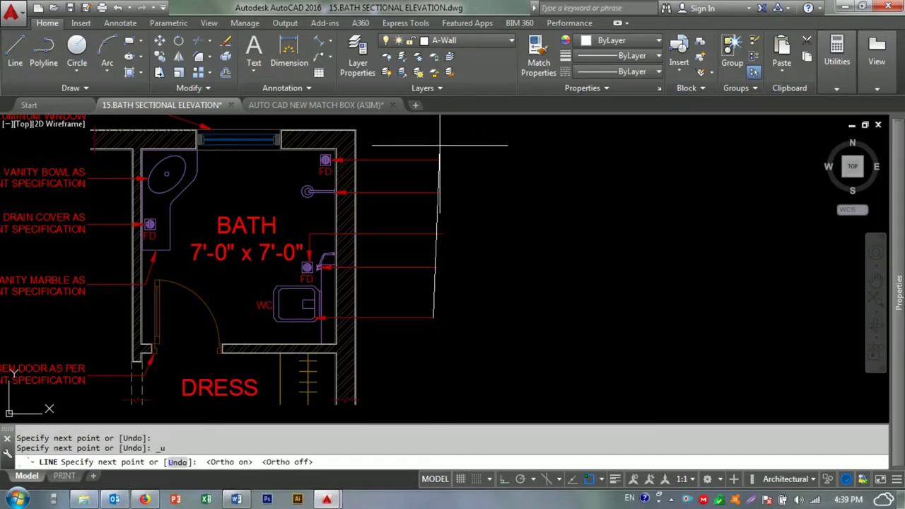
key(Escape)
scroll(446, 227, up, 5)
click(421, 266)
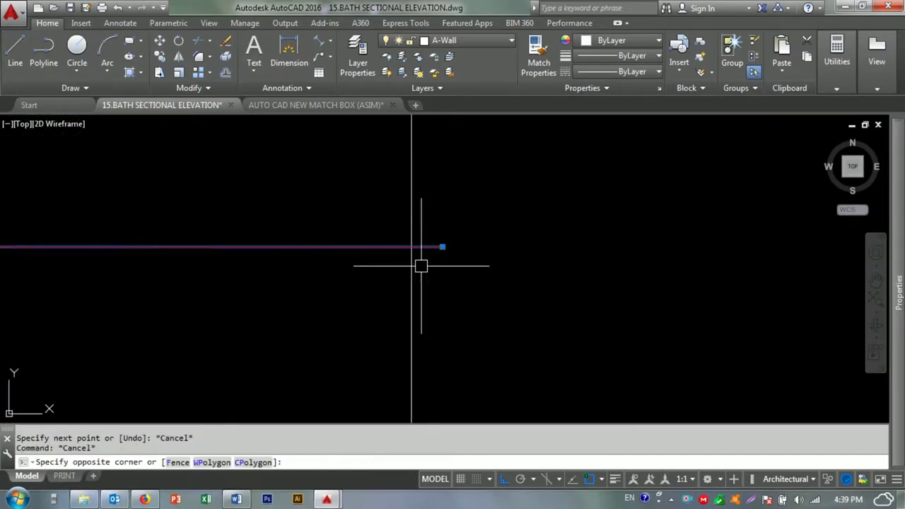
click(442, 247)
key(Escape)
scroll(418, 224, down, 3)
scroll(447, 219, up, 3)
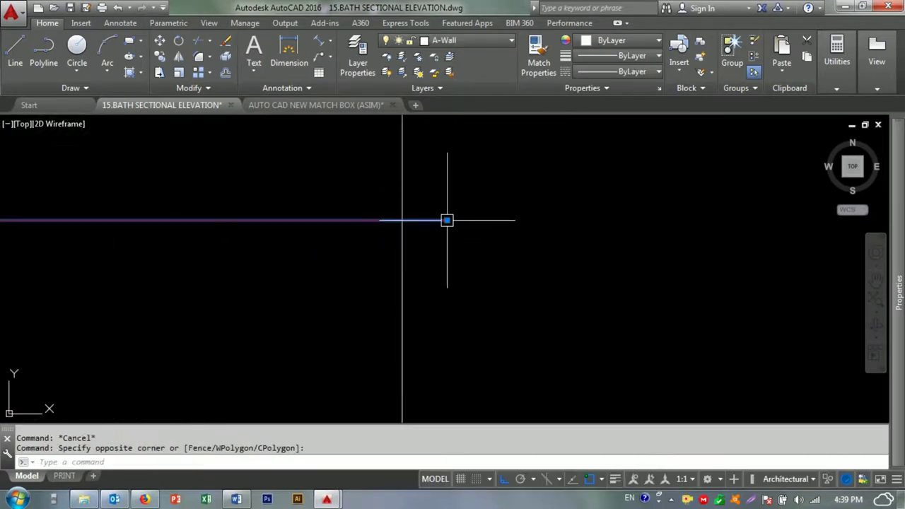
click(447, 220)
key(Escape)
scroll(427, 219, down, 3)
key(Escape)
- Select the leftover line near the leader ends and erase it
scroll(456, 316, up, 3)
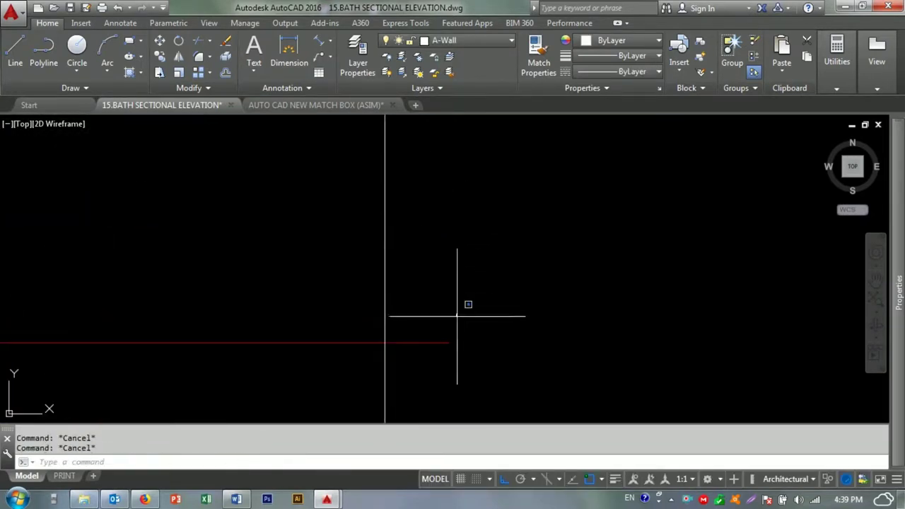
click(447, 343)
click(443, 343)
scroll(442, 343, down, 3)
key(Escape)
scroll(422, 239, up, 3)
click(393, 225)
click(393, 225)
key(Escape)
scroll(420, 250, down, 3)
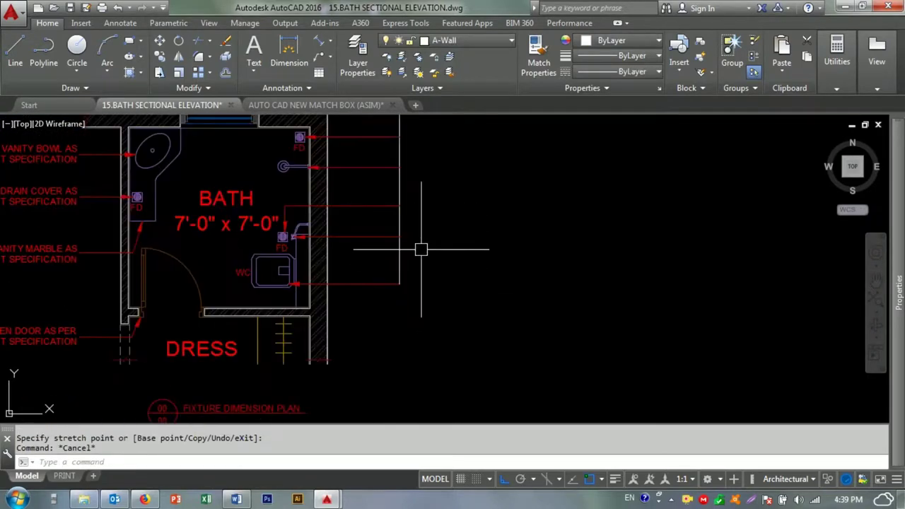
text(e)
key(Return)
scroll(384, 202, up, 3)
key(Escape)
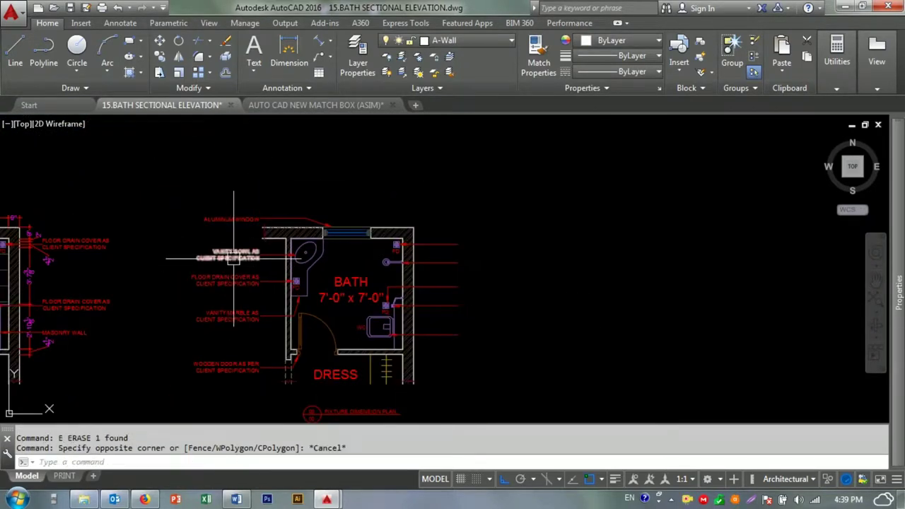
- Select the floor drain cover note and start copying it with CO
scroll(61, 239, up, 1)
click(283, 278)
text(co)
key(Return)
scroll(228, 246, up, 4)
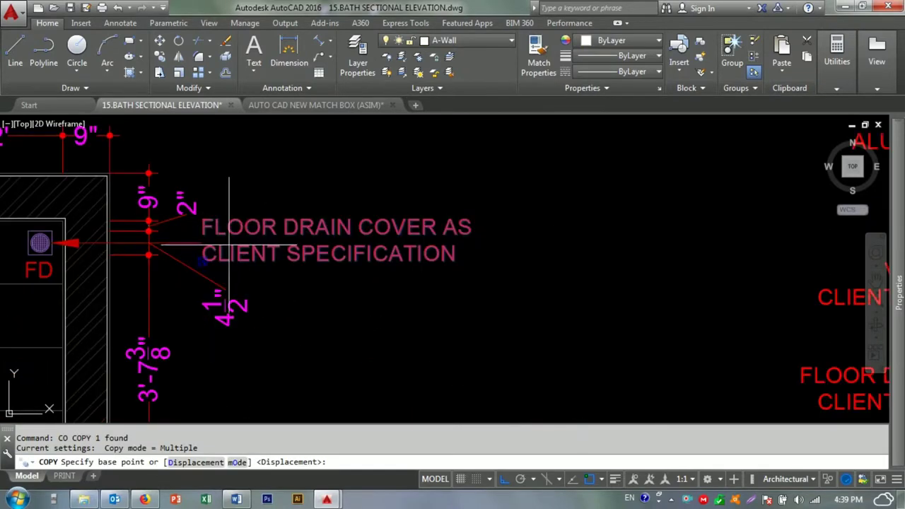
- Copy the FLOOR DRAIN note to sit beside the shower fitting
click(201, 243)
scroll(262, 242, down, 3)
scroll(354, 252, up, 2)
scroll(344, 258, up, 1)
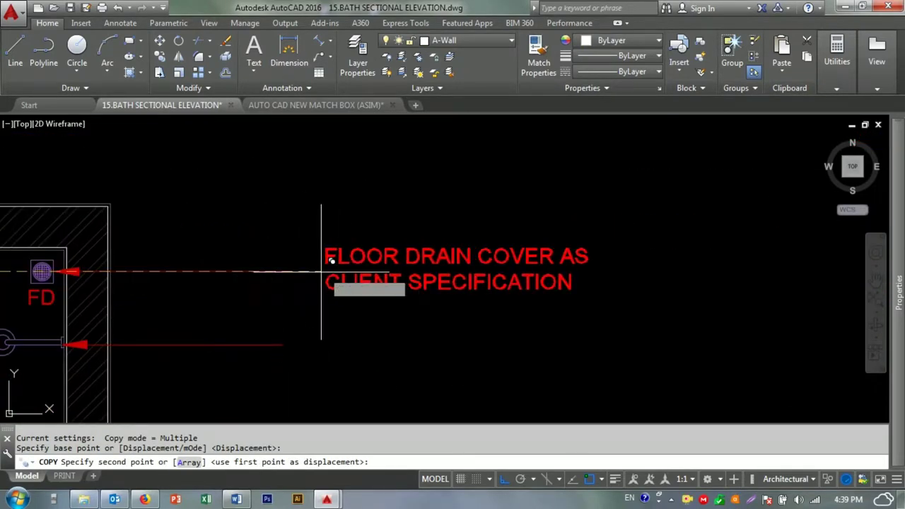
key(Escape)
scroll(311, 261, down, 4)
scroll(368, 247, up, 2)
click(403, 244)
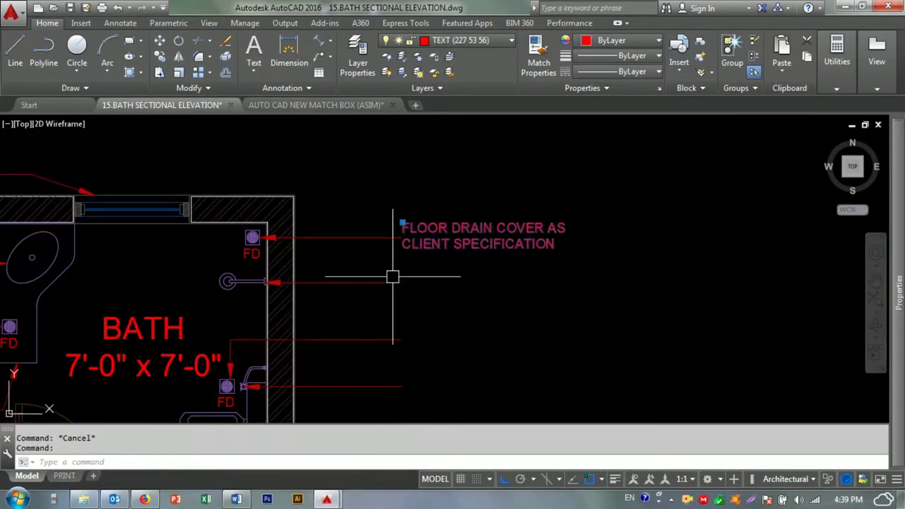
text(co)
key(Return)
click(401, 237)
click(401, 283)
key(Escape)
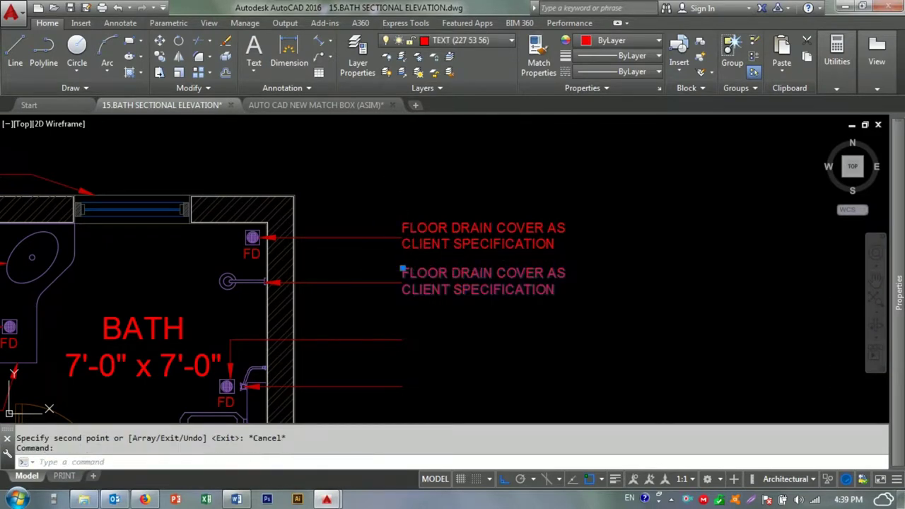
- Retype the copied note to read SHOWER AS CLIENT SPECIFICATION
double_click(504, 282)
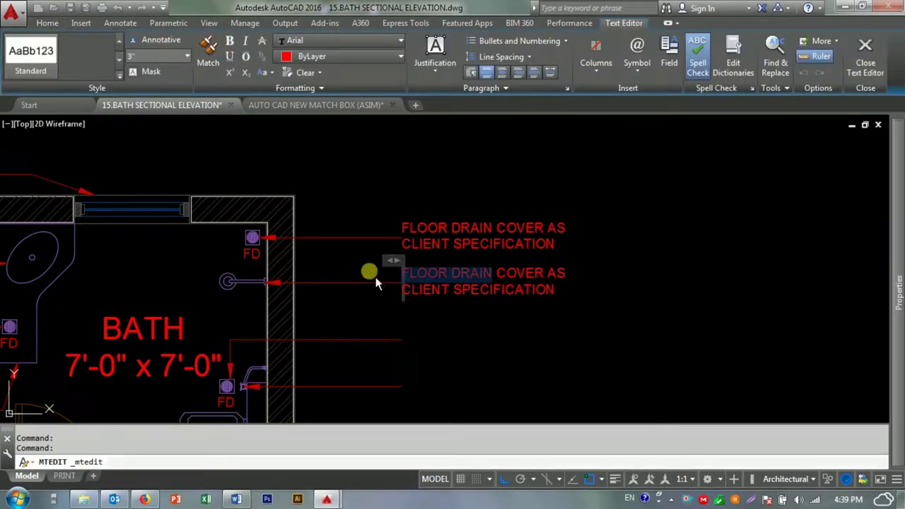
text(SHOWER)
click(495, 332)
double_click(474, 280)
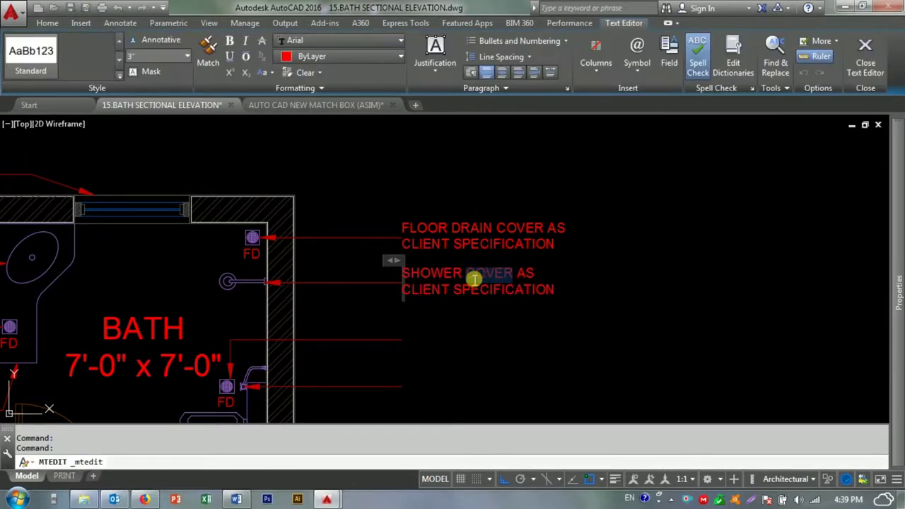
click(485, 303)
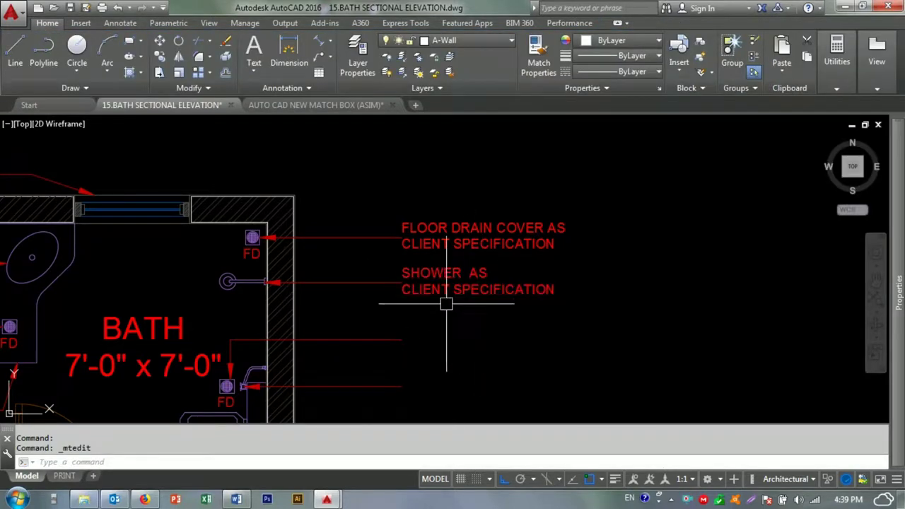
click(452, 461)
- Copy the shower note and move it beside the lower shower fitting
text(Co)
key(Return)
click(360, 312)
click(360, 369)
middle_drag(359, 370, 384, 323)
key(Escape)
click(396, 343)
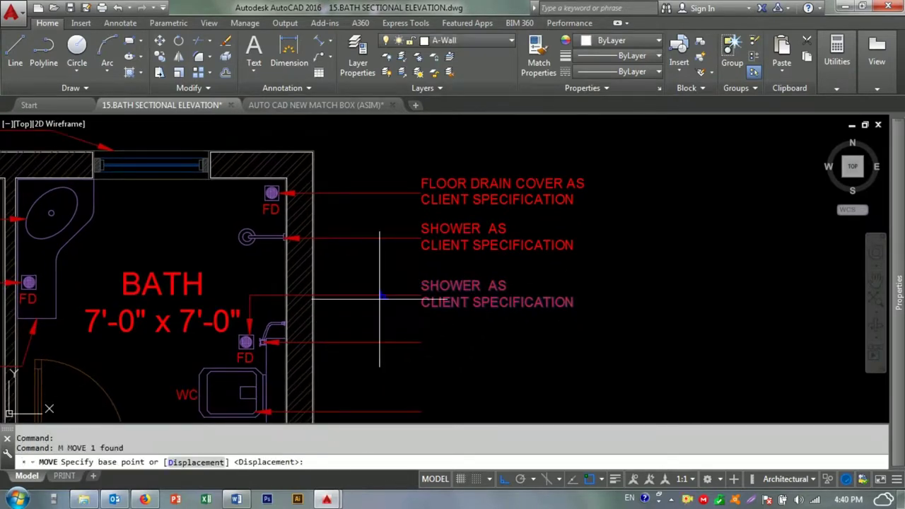
text(m)
key(Return)
click(382, 297)
click(397, 328)
double_click(419, 334)
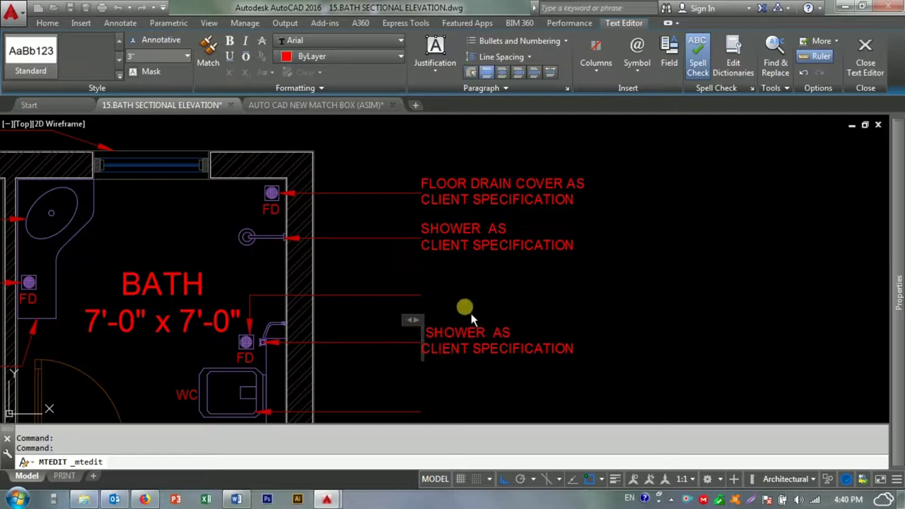
click(488, 316)
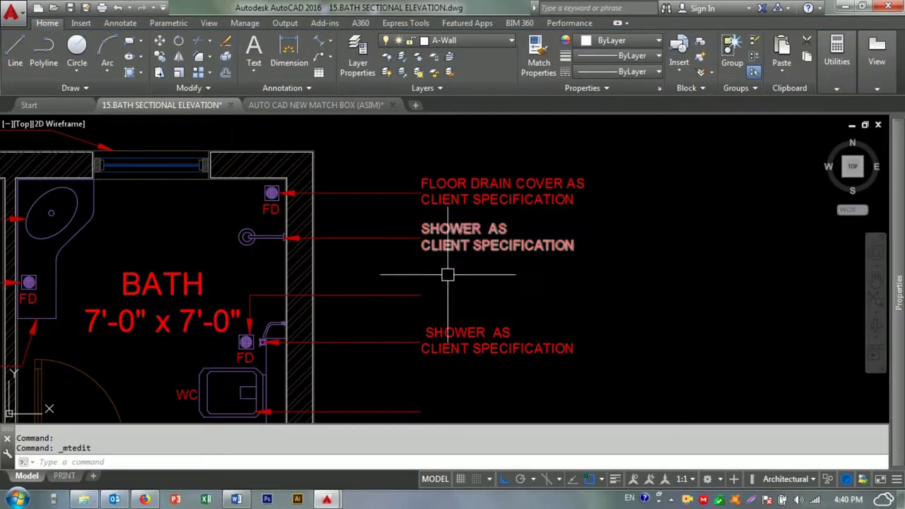
key(ctrl+z)
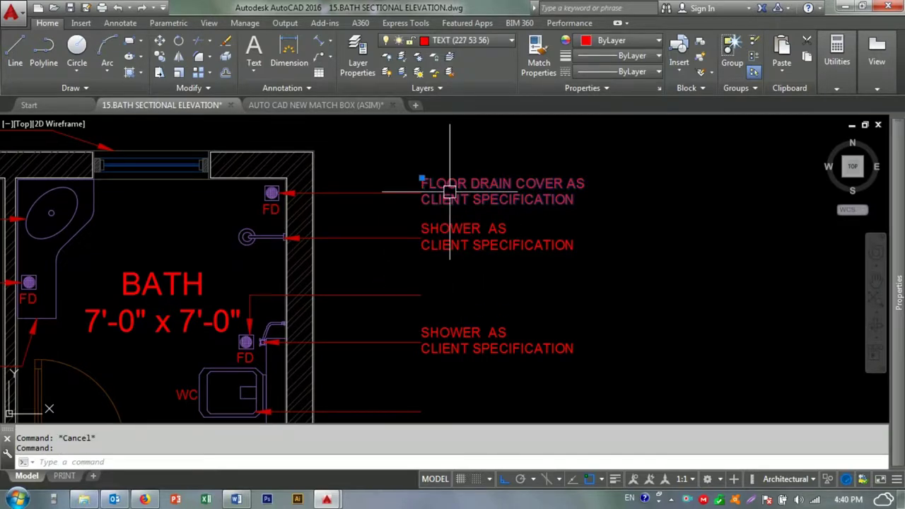
- Copy the floor-drain note to two lower spots: the lower drain and near the WC
text(co)
key(Return)
click(388, 191)
click(387, 290)
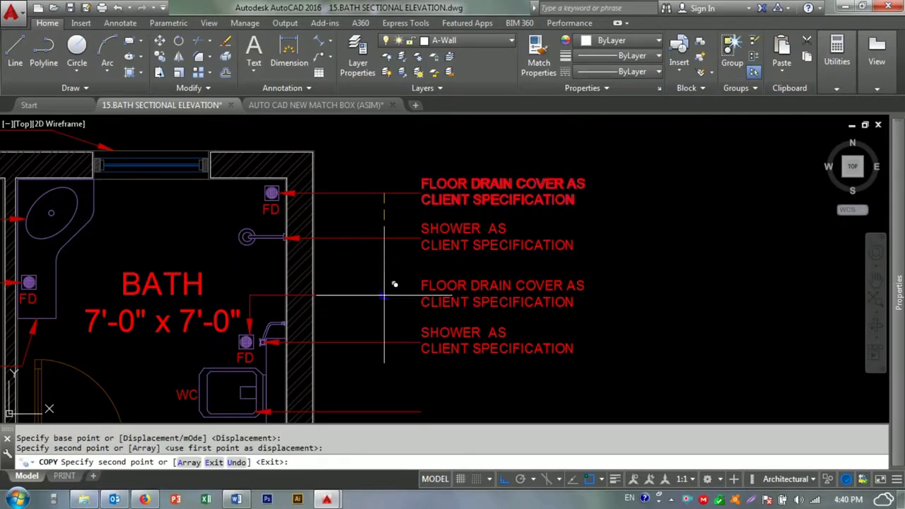
scroll(387, 287, down, 4)
scroll(382, 281, up, 4)
click(400, 274)
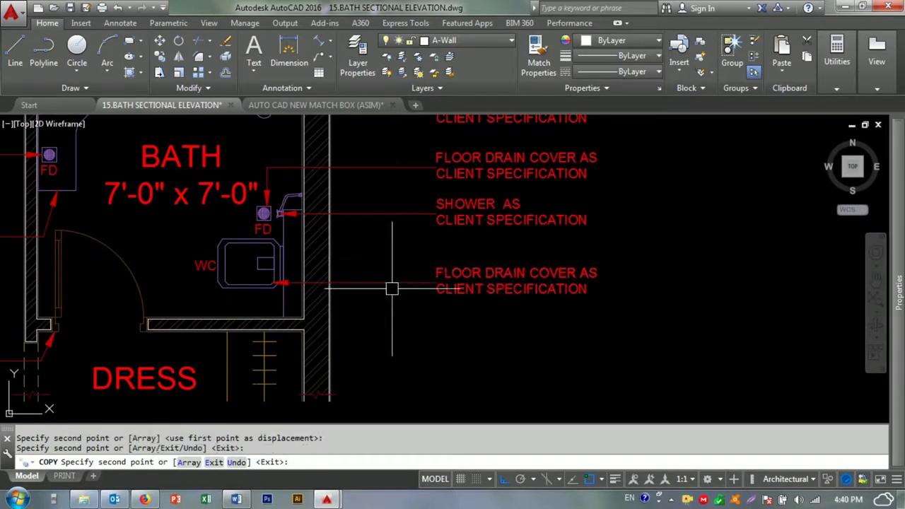
key(Escape)
scroll(474, 268, up, 5)
- Retype the lowest copied note as WESTERN WC AS CLIENT SPECIFICATION
double_click(627, 275)
drag(627, 276, 293, 271)
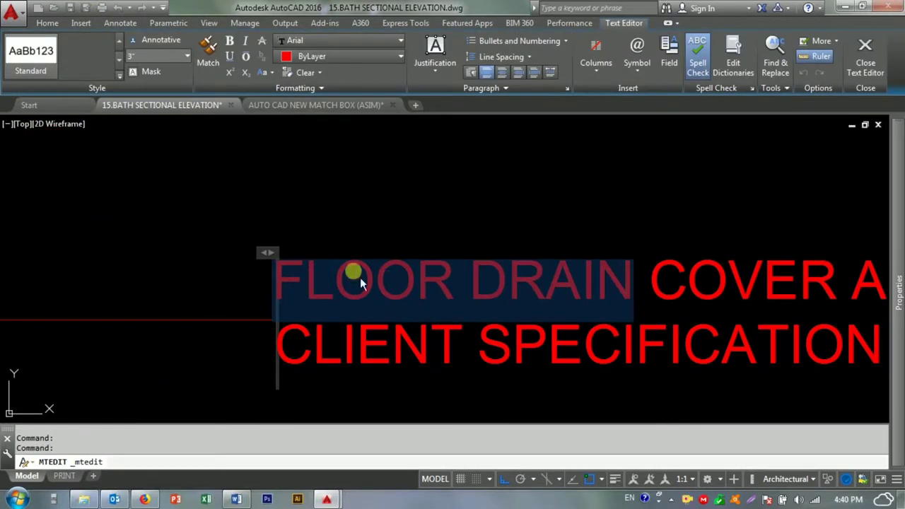
scroll(561, 289, down, 3)
drag(561, 288, 417, 284)
text(WESTERN WC AS)
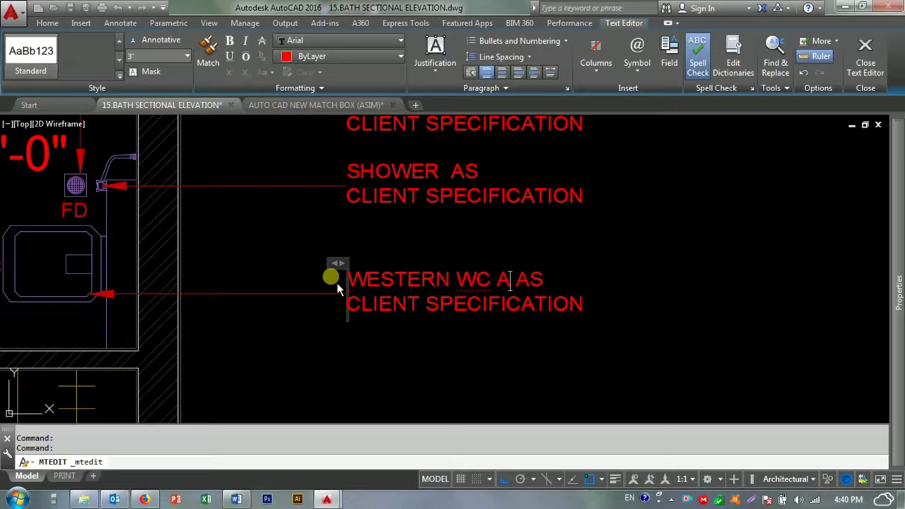
click(575, 301)
scroll(460, 303, down, 5)
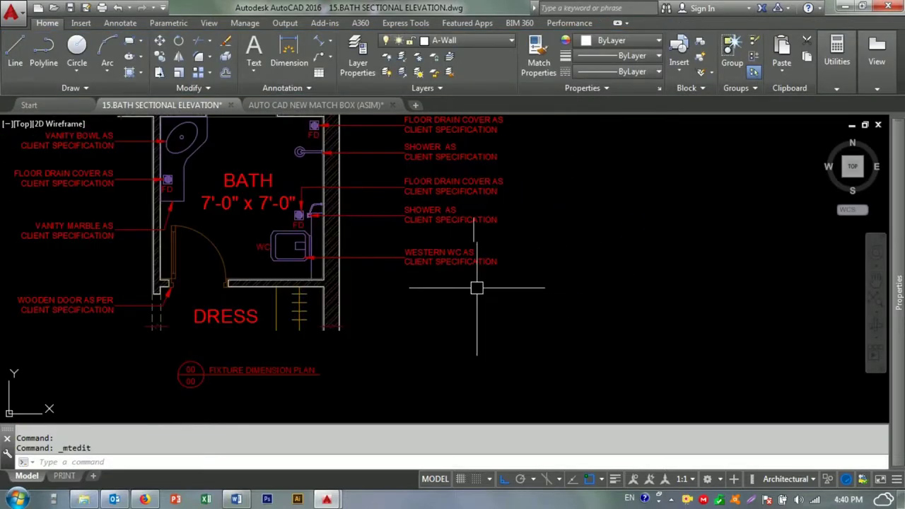
key(Escape)
- Try stretching the right-side notes, cancel the stretch, and shift the plan view right
text(s)
key(Return)
click(620, 167)
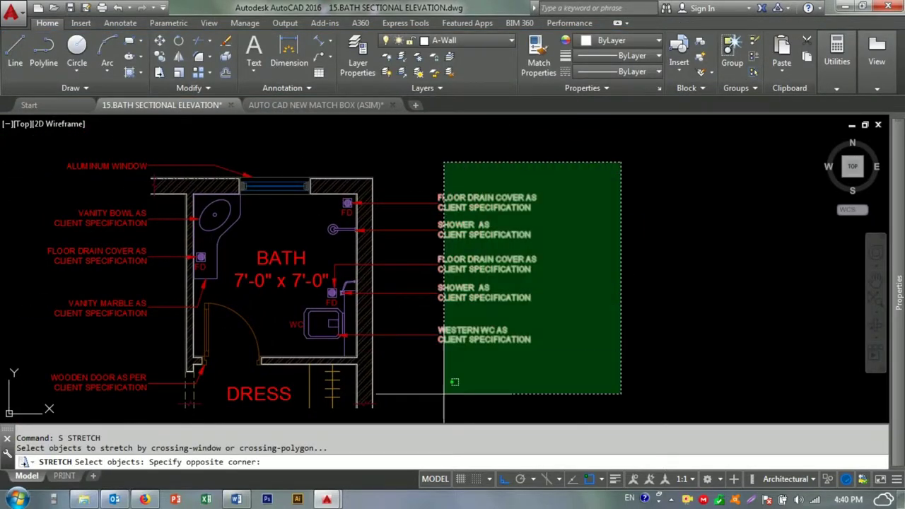
click(445, 385)
key(Return)
click(472, 385)
key(Escape)
key(Escape)
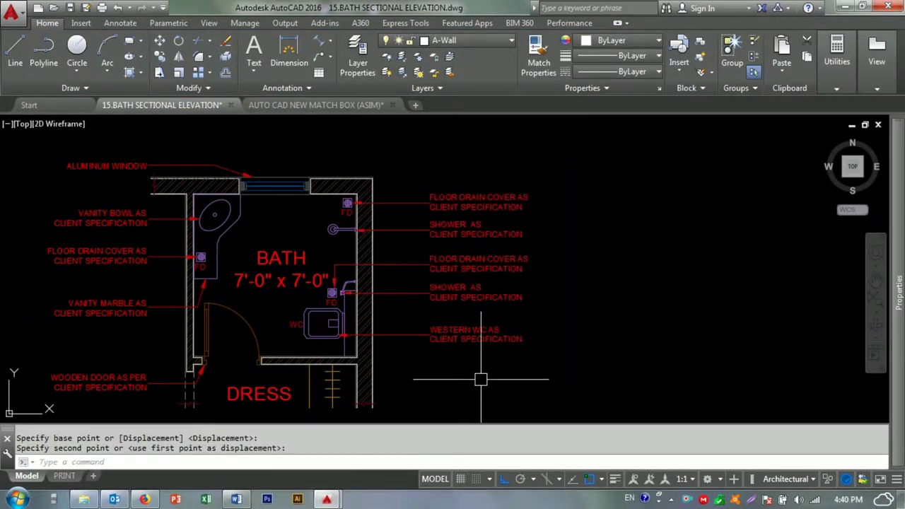
middle_drag(402, 313, 484, 310)
key(Return)
scroll(275, 190, up, 4)
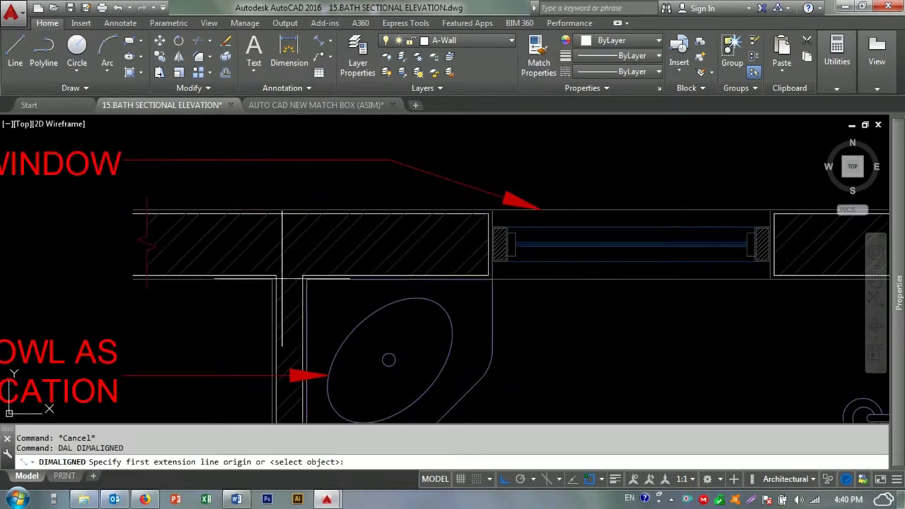
- Add a 4½" dimension at the top-left wall corner, matched to an existing dimension's style
scroll(265, 277, up, 4)
click(265, 276)
click(314, 277)
scroll(296, 240, down, 3)
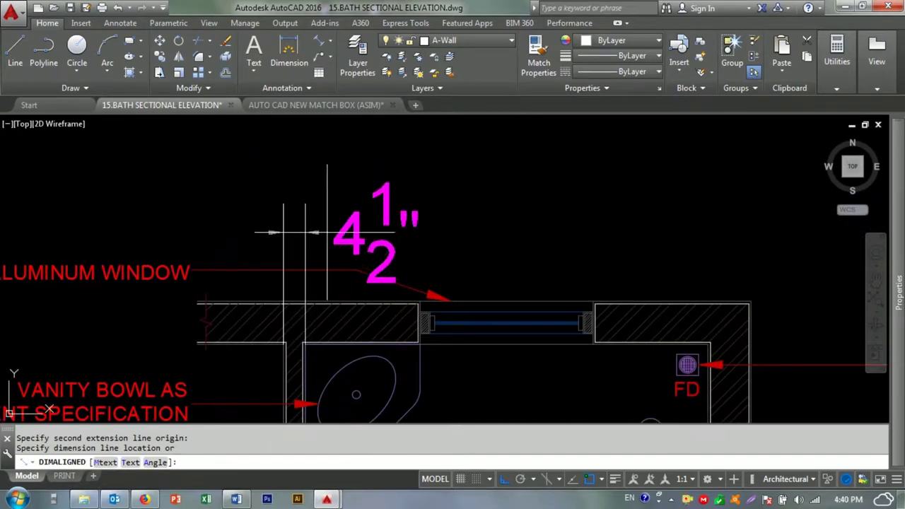
click(297, 235)
text(ma)
key(Return)
scroll(305, 236, down, 5)
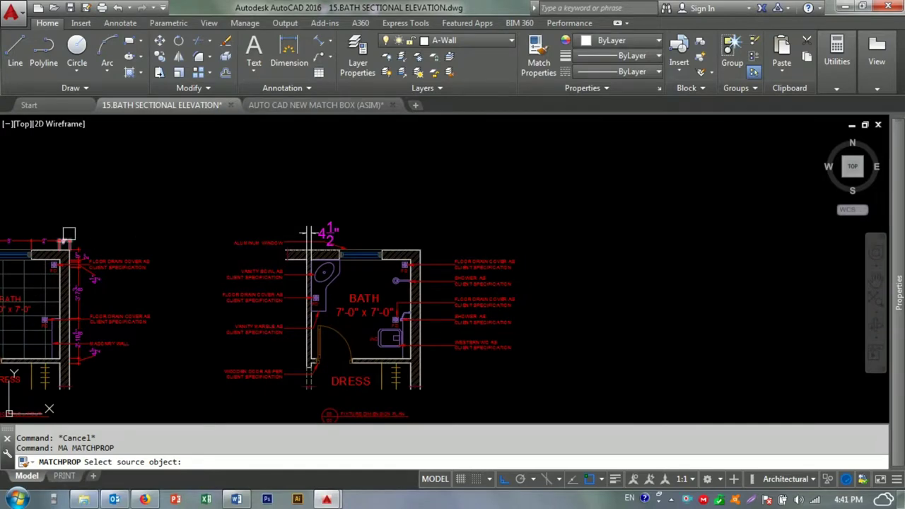
click(68, 233)
scroll(273, 230, up, 3)
click(368, 250)
key(Escape)
- Continue the chain from the 4½" dimension with 2', 3' and 9" dimensions
text(dco)
key(Return)
key(Return)
click(304, 244)
scroll(366, 274, up, 5)
click(405, 289)
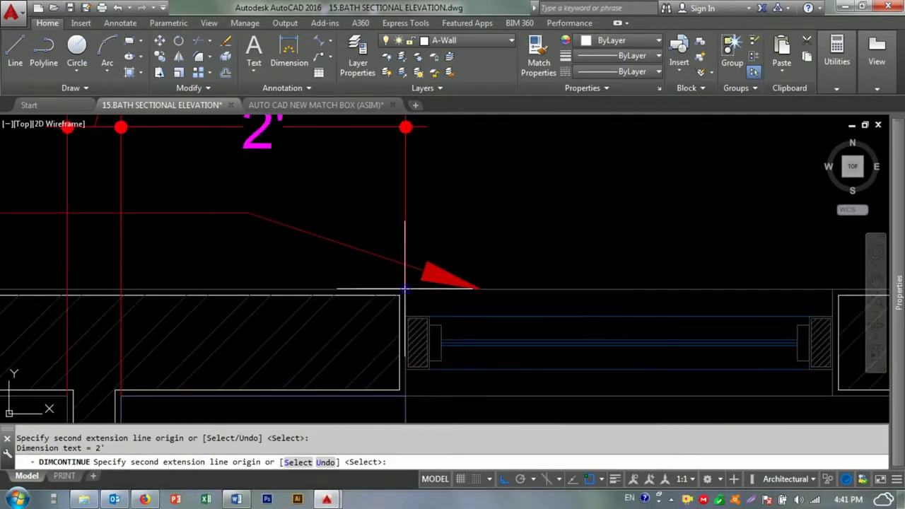
click(495, 299)
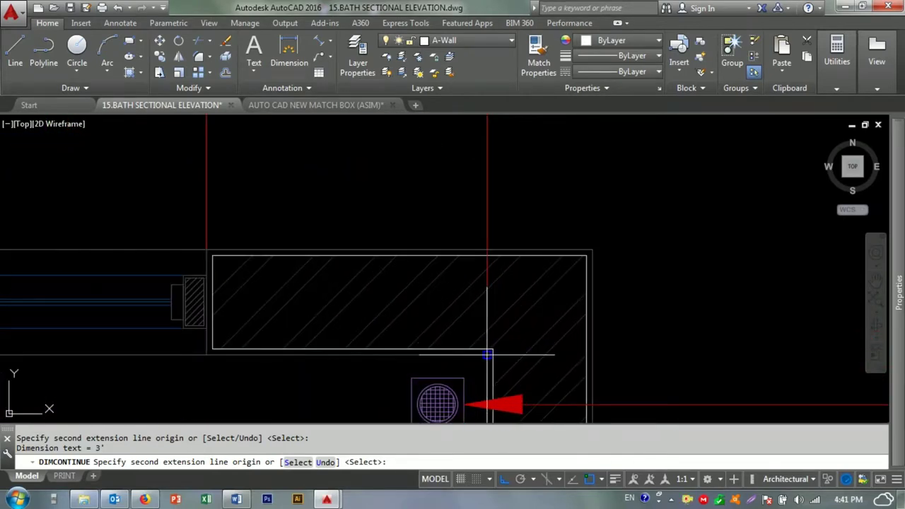
click(592, 249)
scroll(593, 249, down, 5)
key(Escape)
key(Escape)
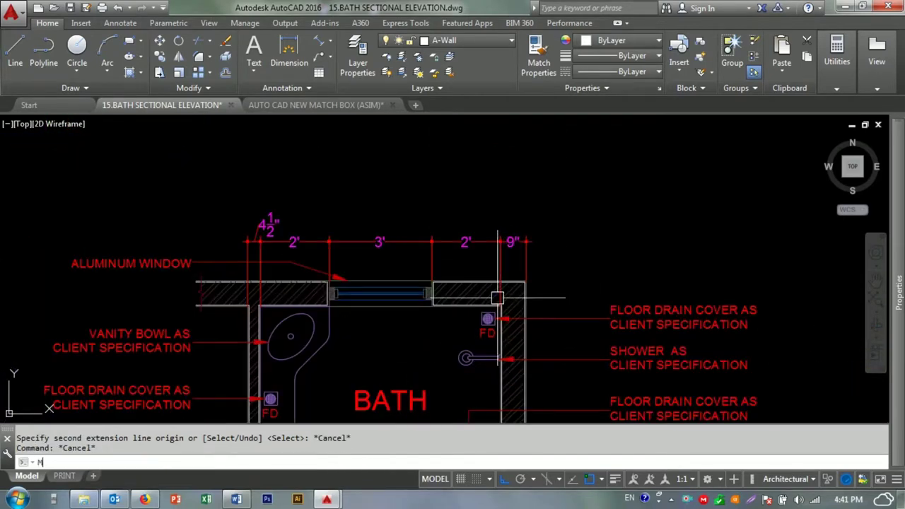
- Attempt a property match across the dimension chain, then cancel it
text(ma)
click(263, 241)
click(601, 212)
click(364, 251)
key(Escape)
scroll(410, 255, up, 1)
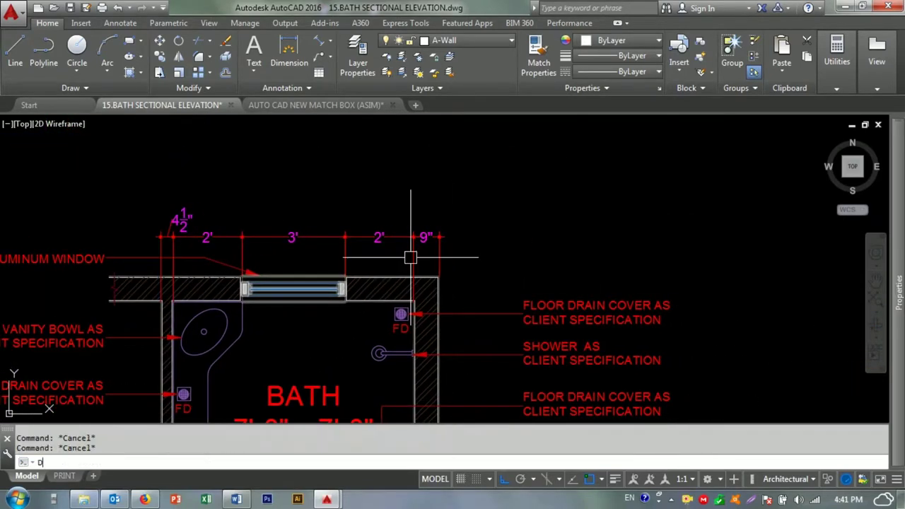
- Measure the 7' overall width with an aligned dimension from left to right wall corner
text(dal)
key(Return)
scroll(173, 336, up, 2)
click(115, 295)
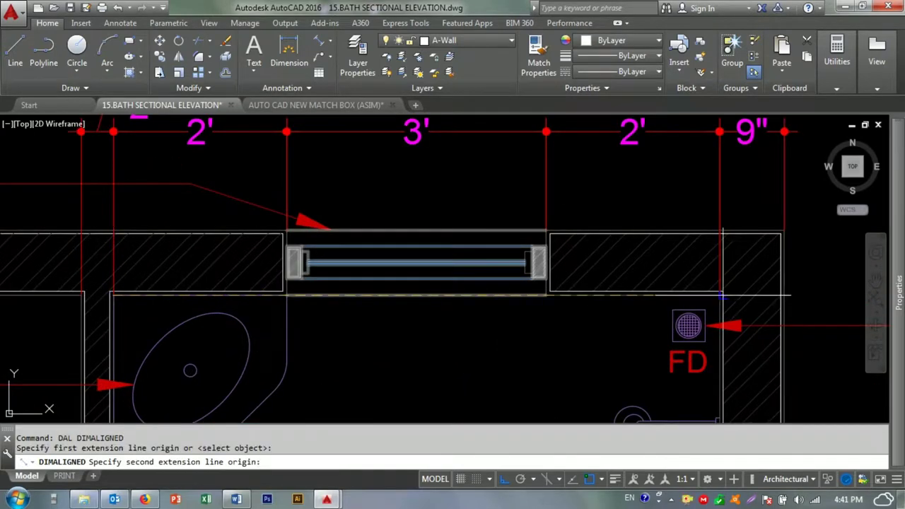
click(723, 296)
scroll(707, 396, down, 2)
key(Escape)
key(Escape)
- Place the 7' dimension line and match it to the 3' dimension's style
text(ma)
key(Return)
click(537, 305)
click(579, 240)
click(712, 242)
click(712, 241)
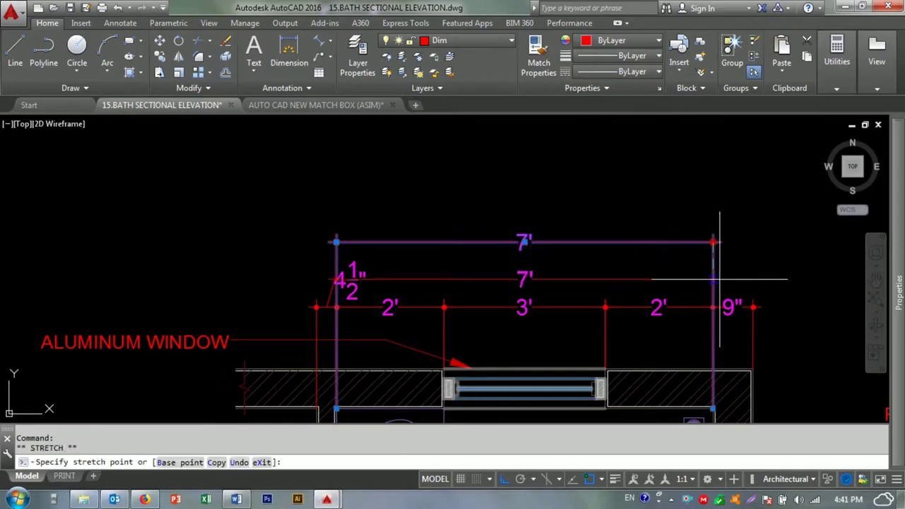
scroll(719, 279, up, 3)
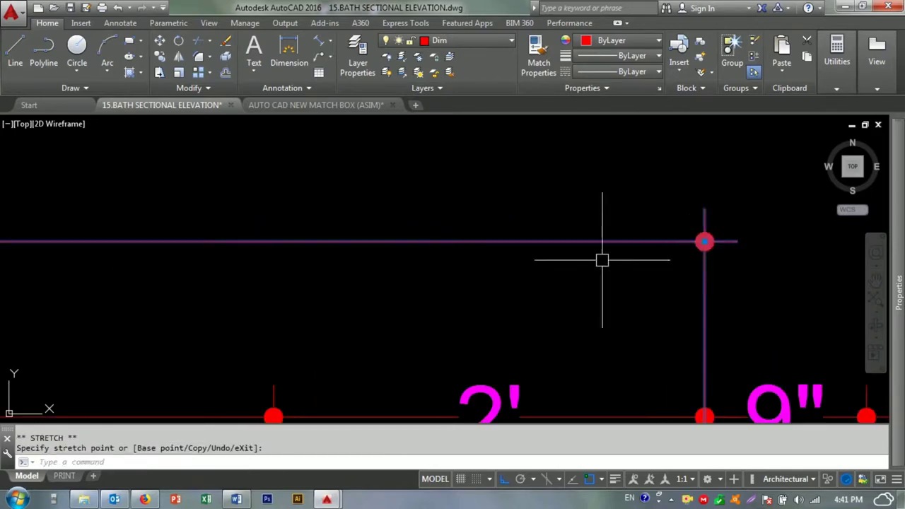
key(Escape)
scroll(702, 242, down, 5)
- Pick a style-source dimension in AUTO CAD NEW MATCH BOX, then return to the bath elevation drawing
click(359, 104)
key(Escape)
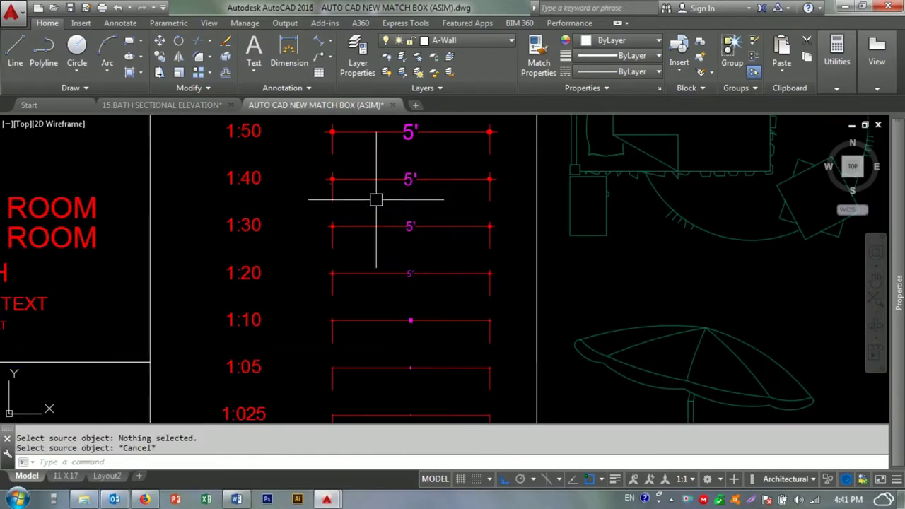
key(Escape)
key(Escape)
middle_drag(384, 188, 387, 284)
click(389, 275)
key(ctrl+Tab)
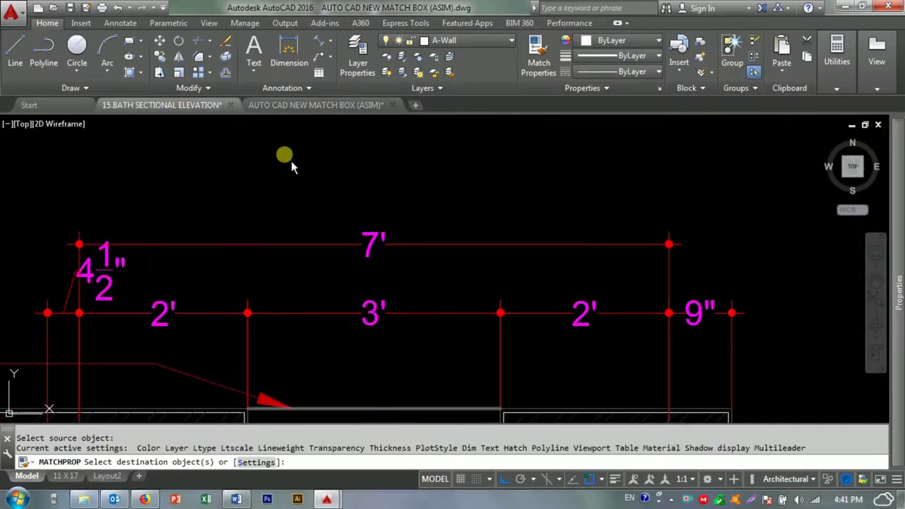
click(415, 212)
scroll(392, 262, down, 3)
key(Escape)
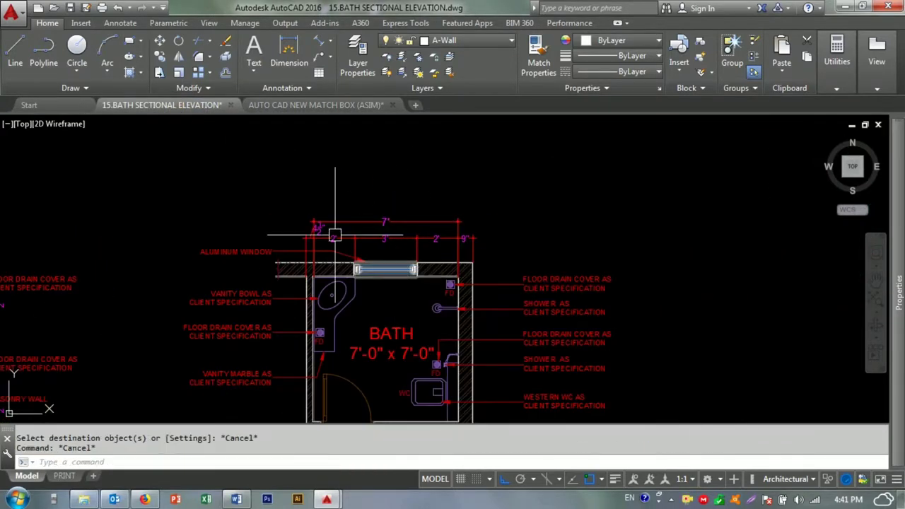
- Try repositioning the small corner dimension text, cancel, and start a linear dimension
click(396, 266)
scroll(370, 257, up, 3)
scroll(307, 229, up, 3)
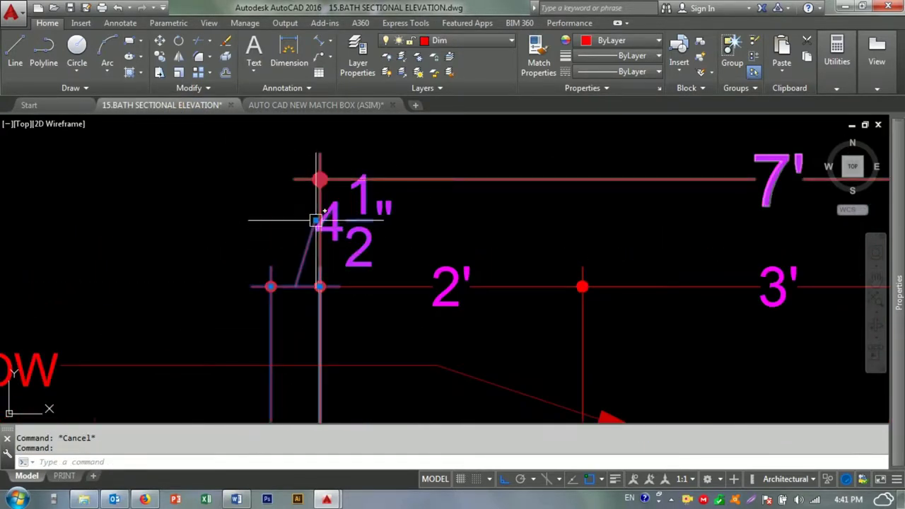
click(316, 220)
key(Escape)
scroll(323, 243, down, 5)
scroll(405, 249, up, 2)
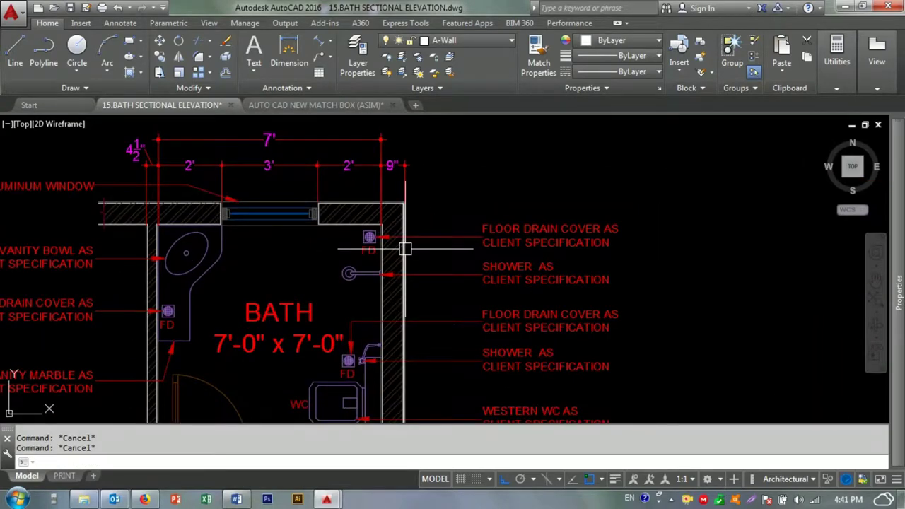
key(Return)
scroll(404, 249, up, 4)
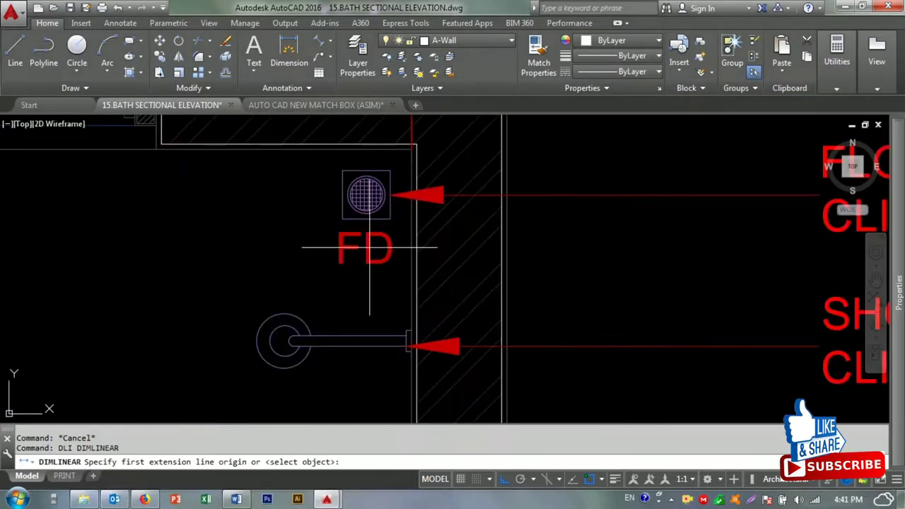
- Place a 9" linear dimension beside the bath's right wall
scroll(403, 302, up, 3)
click(426, 247)
scroll(427, 247, down, 2)
scroll(403, 304, up, 2)
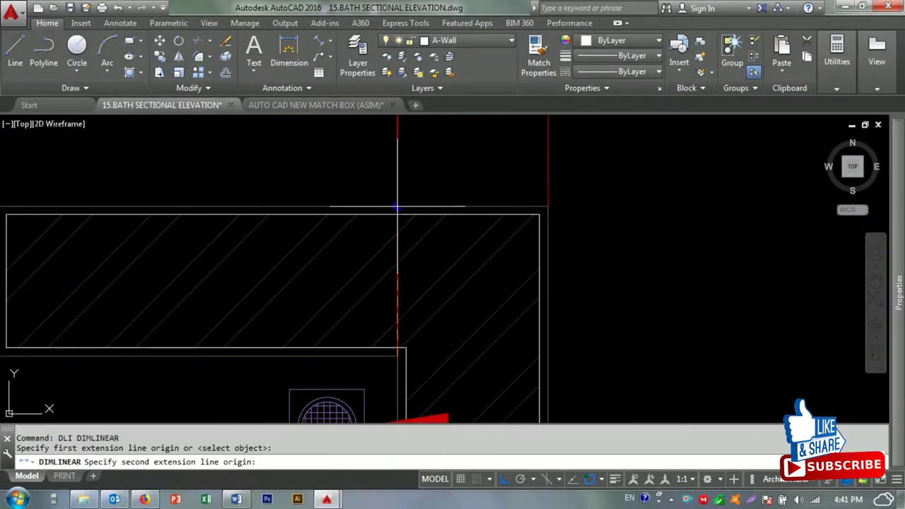
click(403, 303)
scroll(404, 303, down, 4)
click(435, 231)
key(Escape)
- Continue from the 9" dimension with DCO: 1'-6", down to the shower fitting, and 4 3/4"
text(ma)
key(Return)
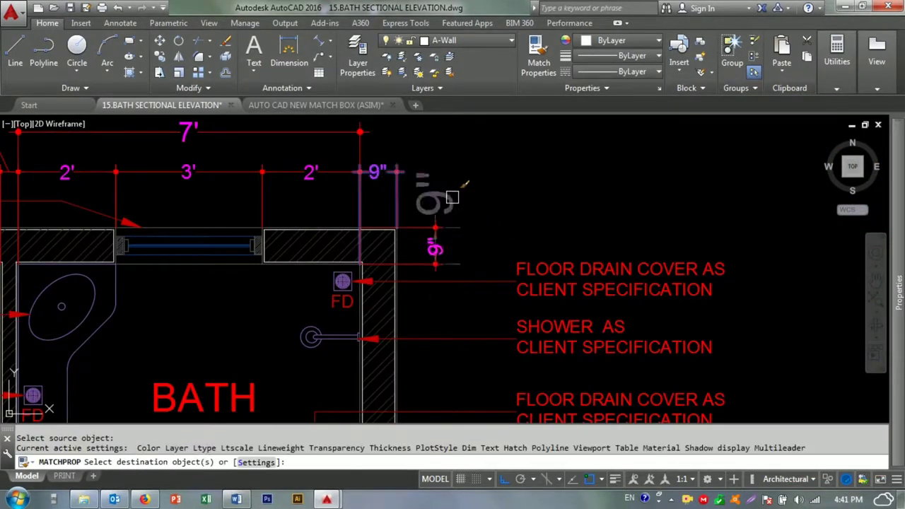
key(Escape)
scroll(438, 218, up, 2)
text(dco)
key(Return)
text(s)
key(Return)
click(439, 198)
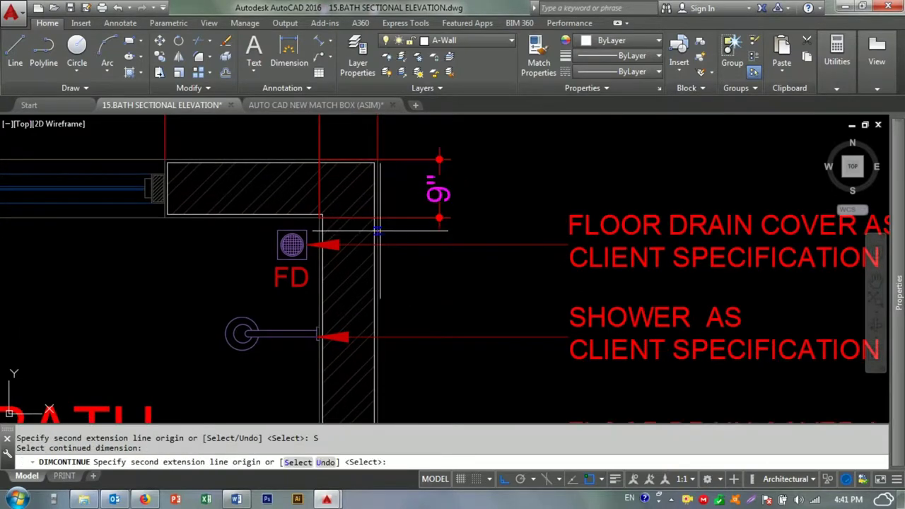
scroll(324, 336, up, 4)
click(616, 333)
scroll(616, 333, down, 6)
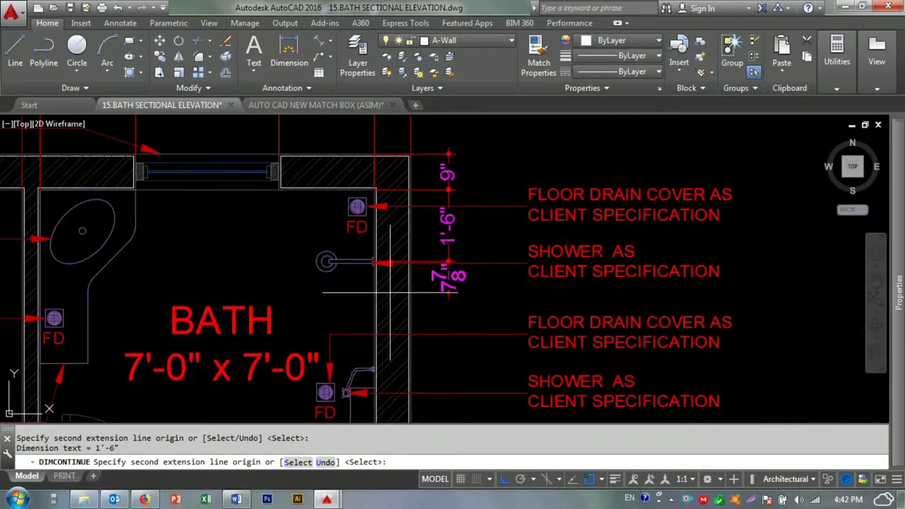
scroll(368, 321, up, 5)
scroll(368, 322, up, 3)
click(374, 296)
scroll(375, 297, down, 3)
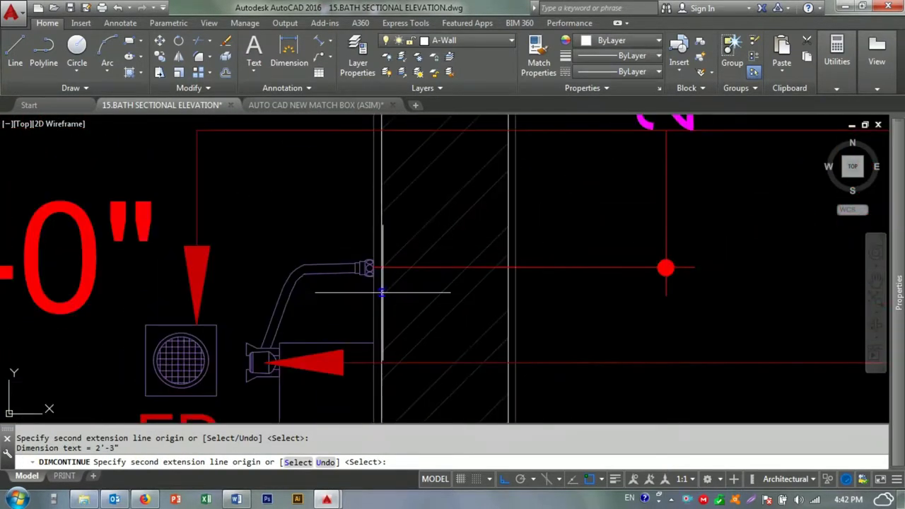
click(374, 324)
- Undo the wrong 2'-10 1/8" segment and end the chain with 1'-5 1/8"
scroll(374, 323, down, 3)
scroll(371, 323, up, 4)
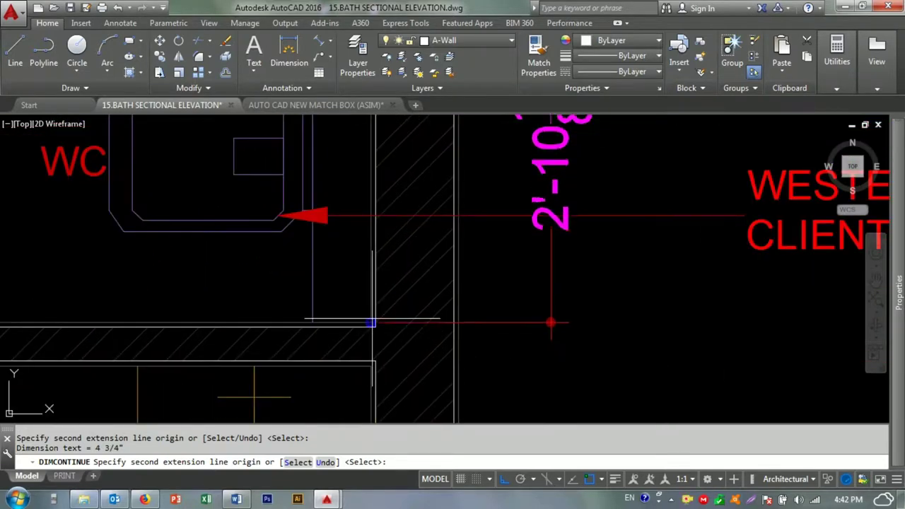
click(370, 323)
scroll(371, 323, down, 3)
scroll(311, 254, up, 3)
key(ctrl+z)
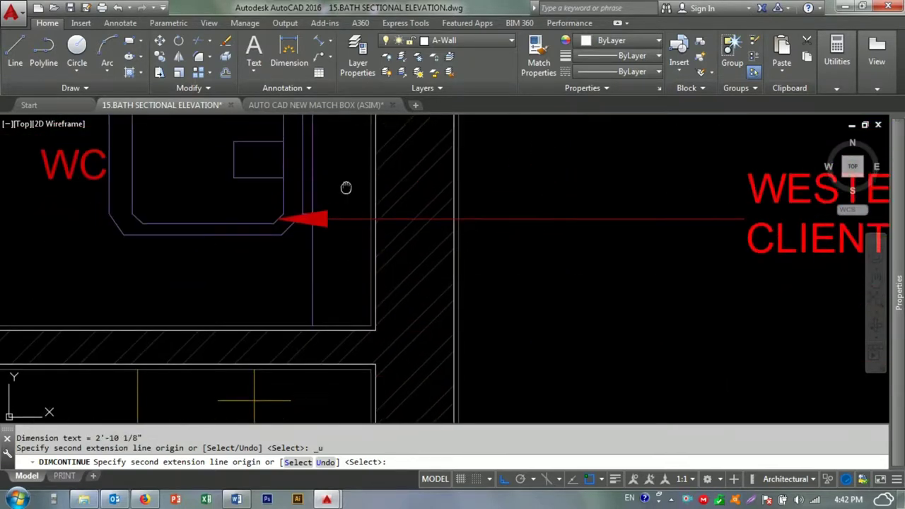
scroll(305, 254, up, 2)
click(305, 254)
scroll(363, 359, up, 2)
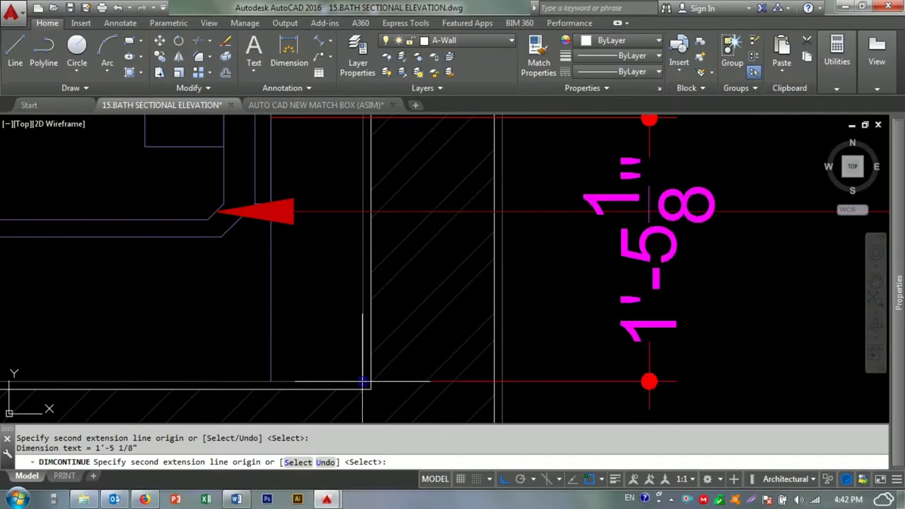
scroll(377, 283, down, 2)
key(Escape)
- Match an existing dimension's style onto the new wall dimensions with MA
scroll(382, 233, down, 3)
text(ma)
key(Return)
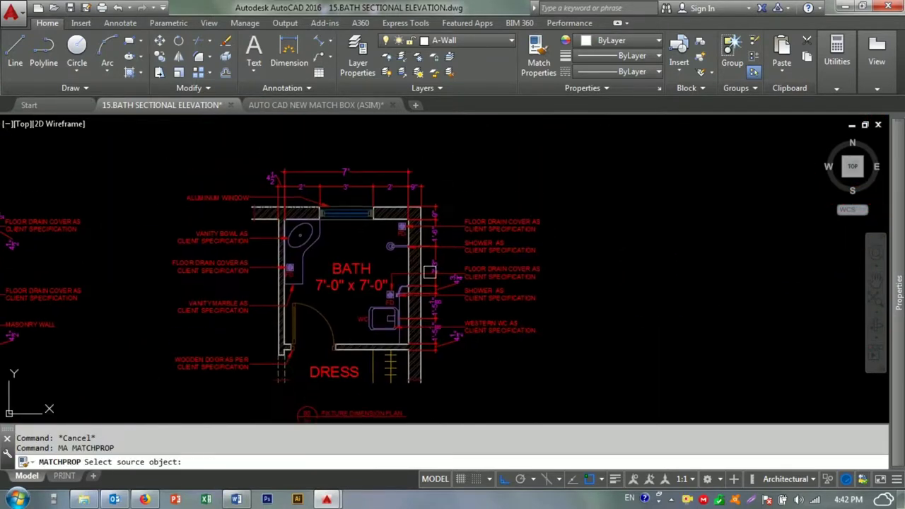
scroll(409, 192, up, 2)
click(408, 192)
click(416, 192)
middle_drag(443, 340, 438, 258)
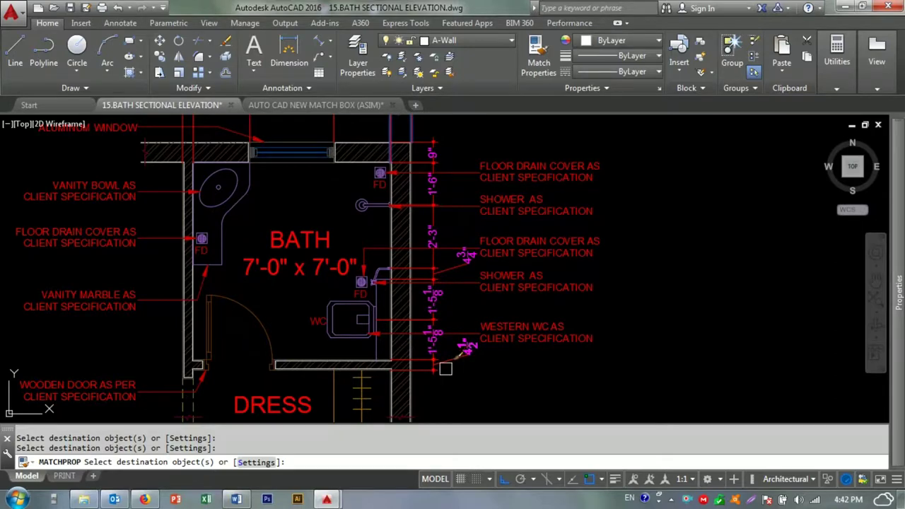
scroll(445, 368, up, 4)
key(Escape)
key(Escape)
- Add a 7' aligned dimension beside the chained wall dimensions
key(Return)
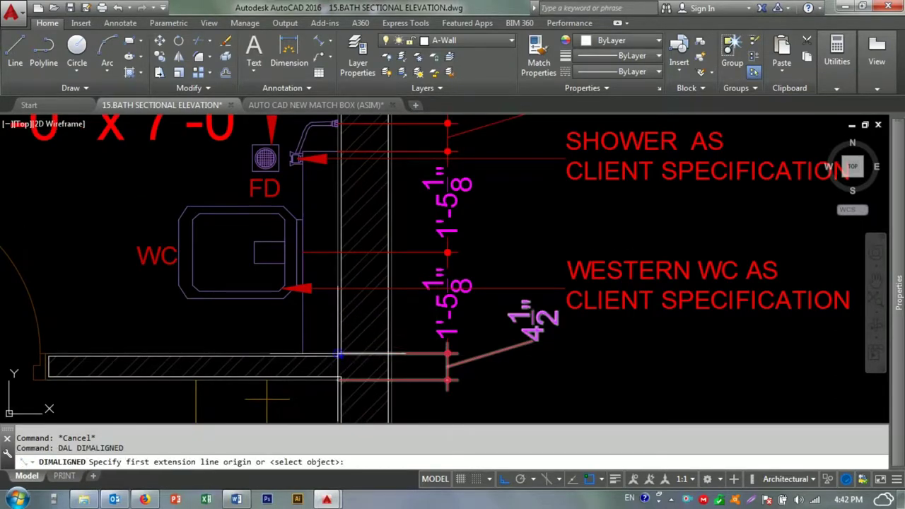
click(340, 355)
scroll(340, 355, down, 5)
scroll(353, 304, up, 3)
scroll(360, 292, up, 3)
click(360, 292)
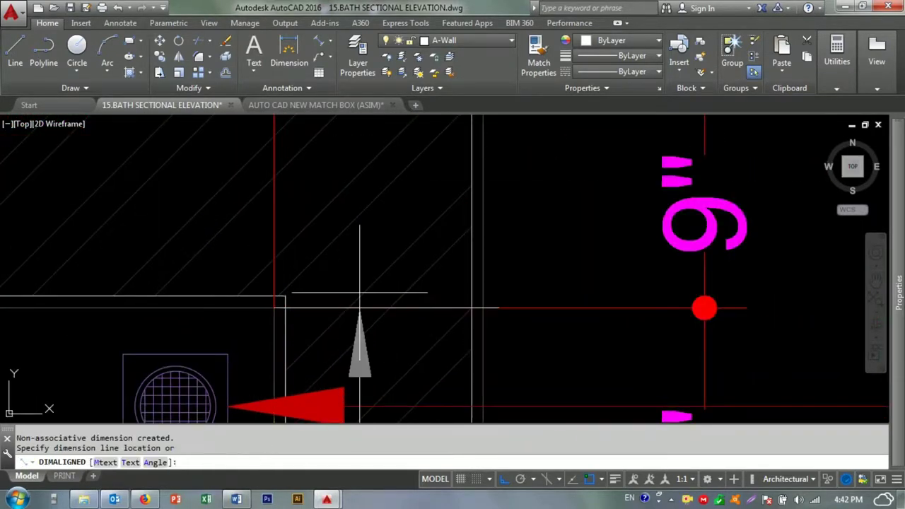
scroll(359, 292, down, 4)
scroll(360, 292, down, 2)
click(466, 233)
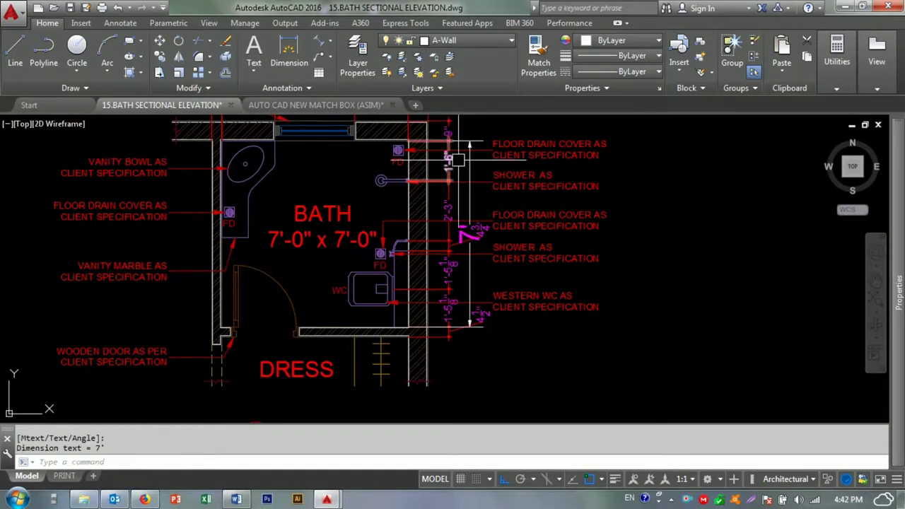
- Shrink the 7' dimension text to match a small dimension's style
text(ma)
key(Return)
click(447, 269)
scroll(461, 288, up, 3)
click(460, 287)
key(Escape)
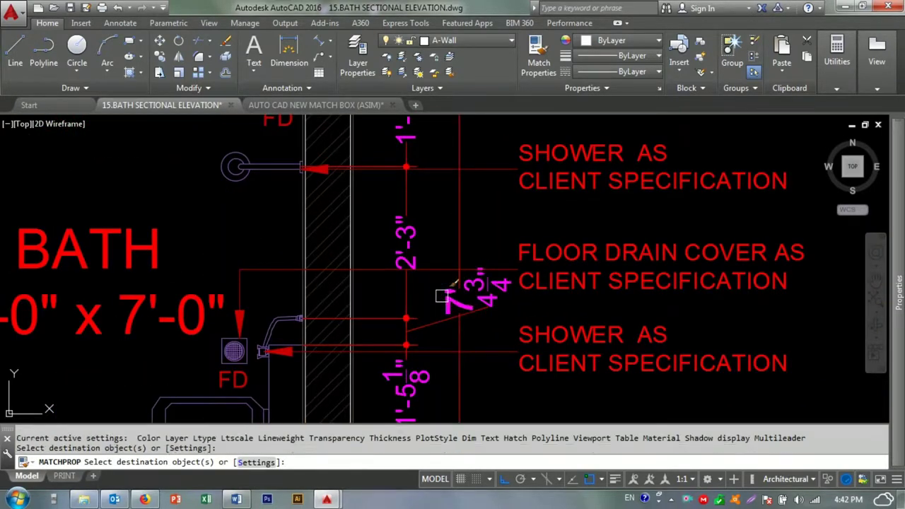
click(487, 318)
click(489, 306)
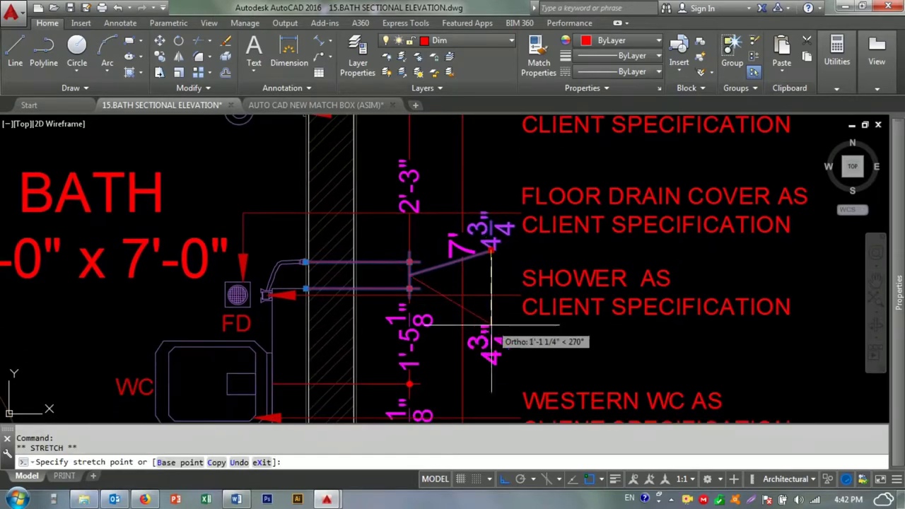
key(Escape)
key(Escape)
scroll(455, 306, down, 5)
scroll(452, 304, up, 5)
scroll(430, 299, down, 5)
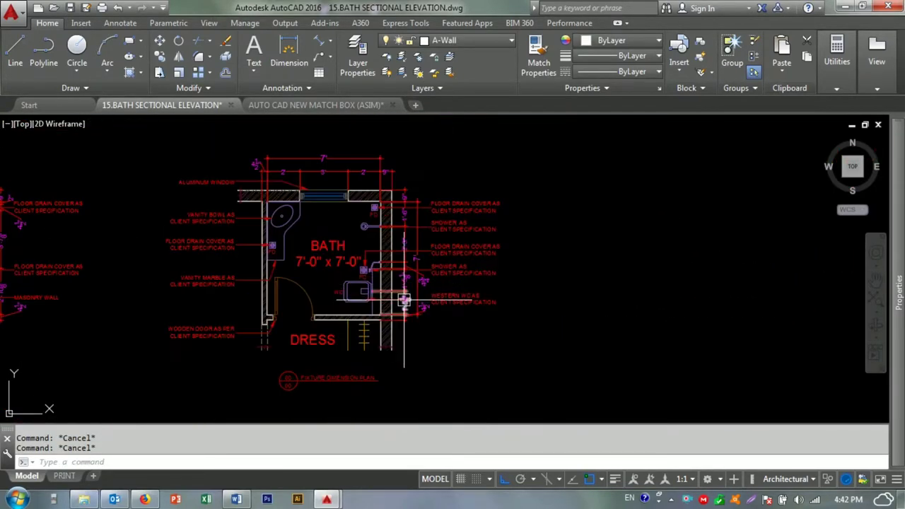
scroll(385, 289, up, 2)
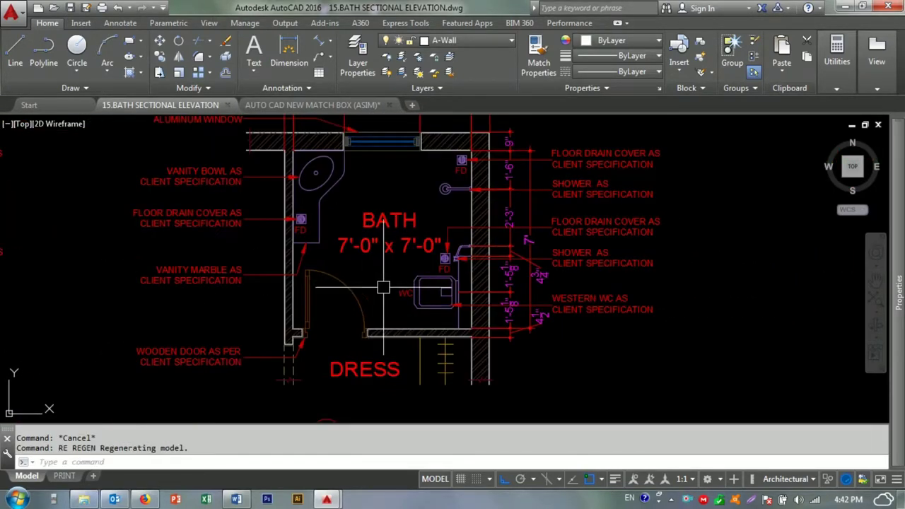
scroll(382, 287, up, 1)
scroll(370, 297, down, 4)
scroll(367, 283, up, 3)
scroll(367, 269, up, 2)
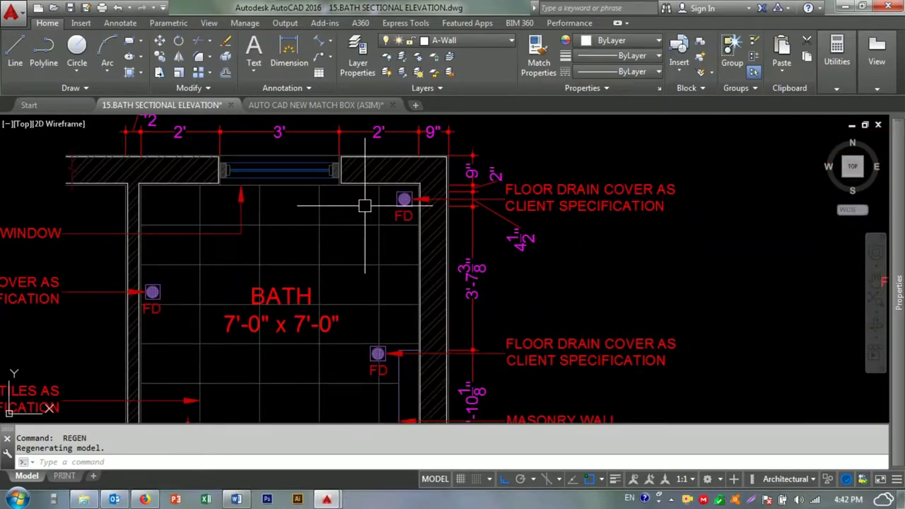
- Select, then deselect, tile grid lines and bring the floor tiles note into view
click(364, 206)
click(253, 246)
click(186, 279)
click(417, 272)
click(392, 282)
key(Escape)
key(Escape)
mouse_move(392, 282)
middle_down()
mouse_move(400, 203)
mouse_move(525, 276)
middle_up()
scroll(255, 261, up, 3)
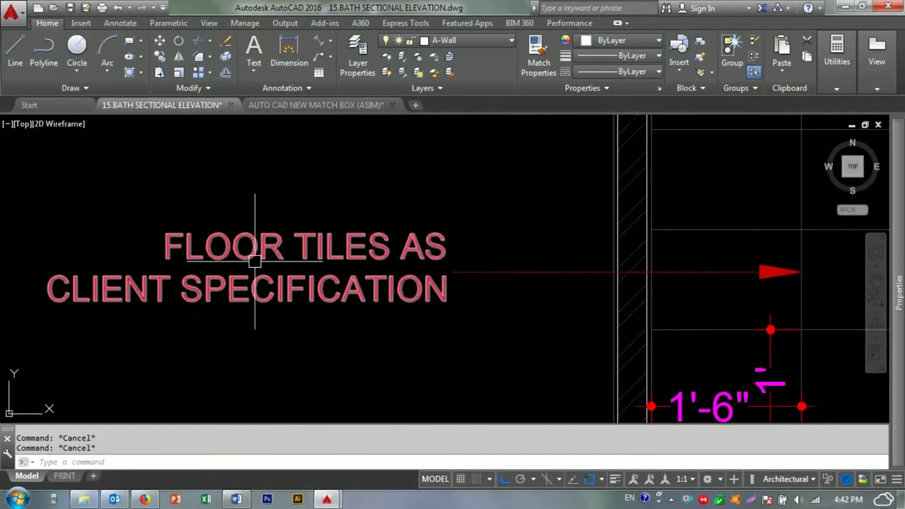
scroll(254, 261, down, 3)
scroll(248, 233, up, 3)
- Edit the note to read (12" X 18") FLOOR TILES AS CLIENT SPECIFICATION
double_click(216, 248)
text(12" X 18")
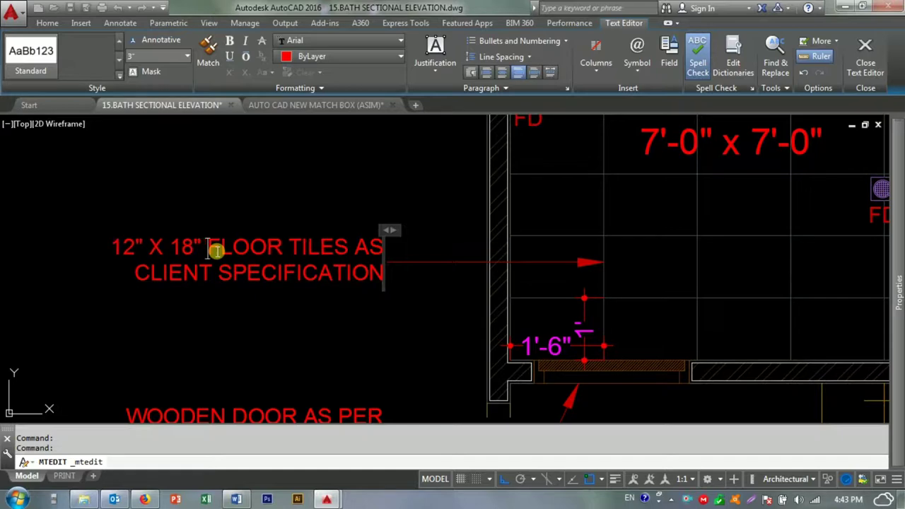
text())
key(Left)
key(Left)
key(Left)
key(Left)
key(Left)
key(Left)
key(Left)
key(Left)
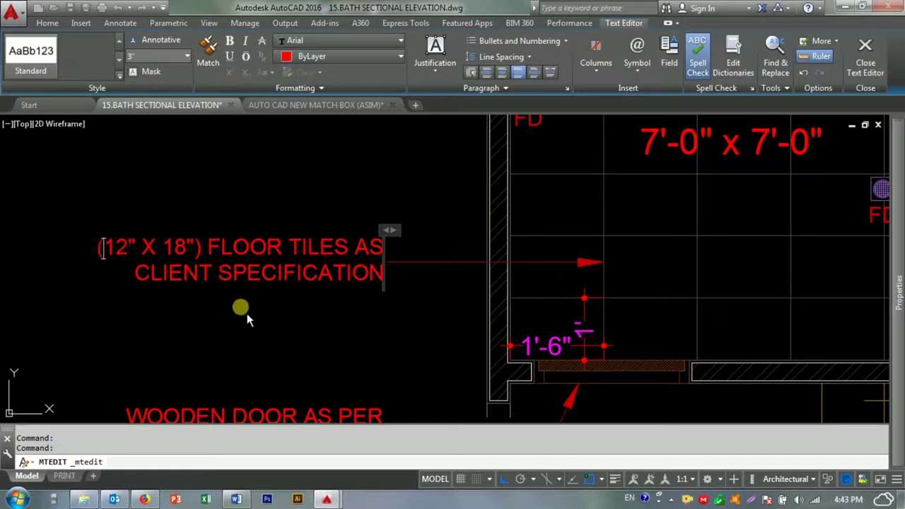
click(303, 192)
scroll(302, 191, down, 5)
mouse_move(410, 297)
middle_down()
mouse_move(550, 297)
mouse_move(387, 274)
middle_up()
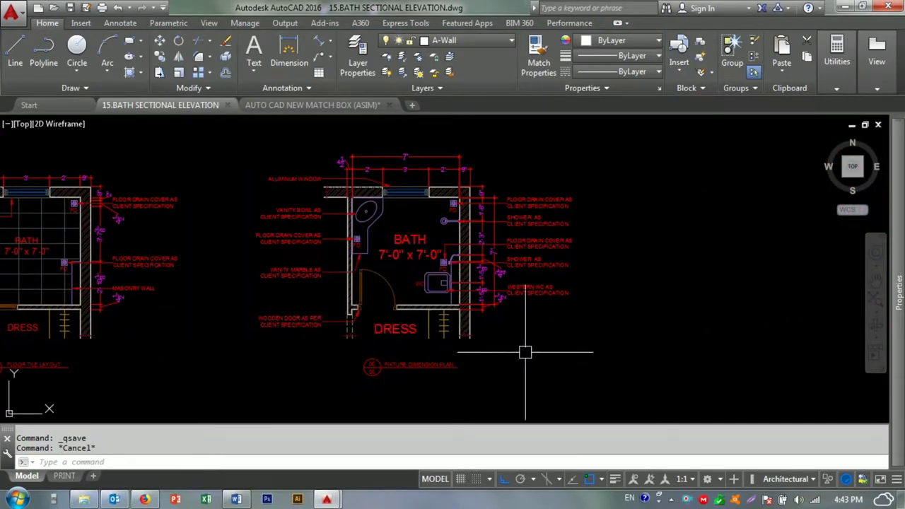
- Move the BATH title slightly higher and set its text height to 5'
scroll(424, 283, up, 5)
key(m)
key(Return)
click(425, 295)
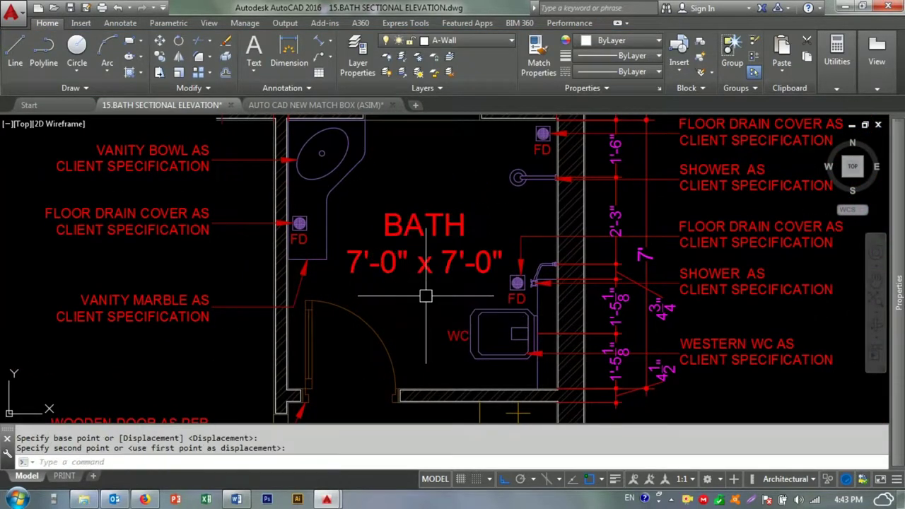
scroll(360, 281, down, 1)
click(417, 286)
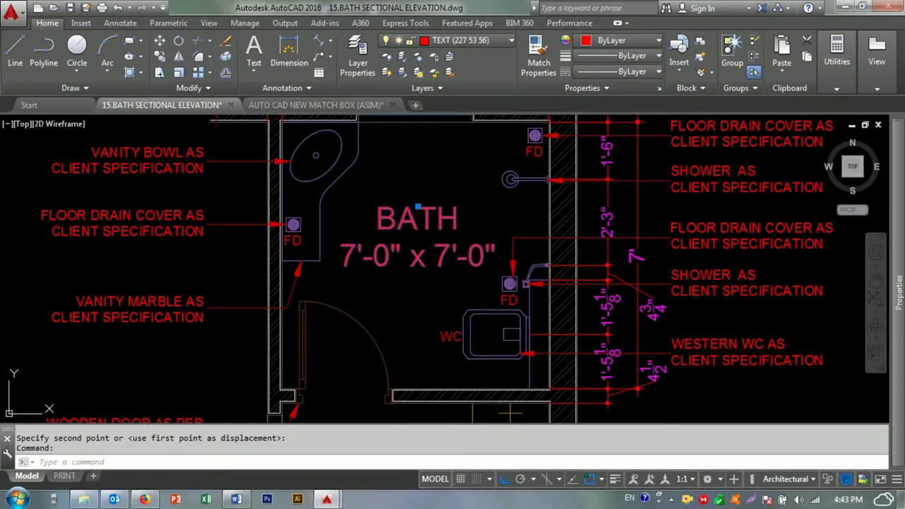
double_click(418, 208)
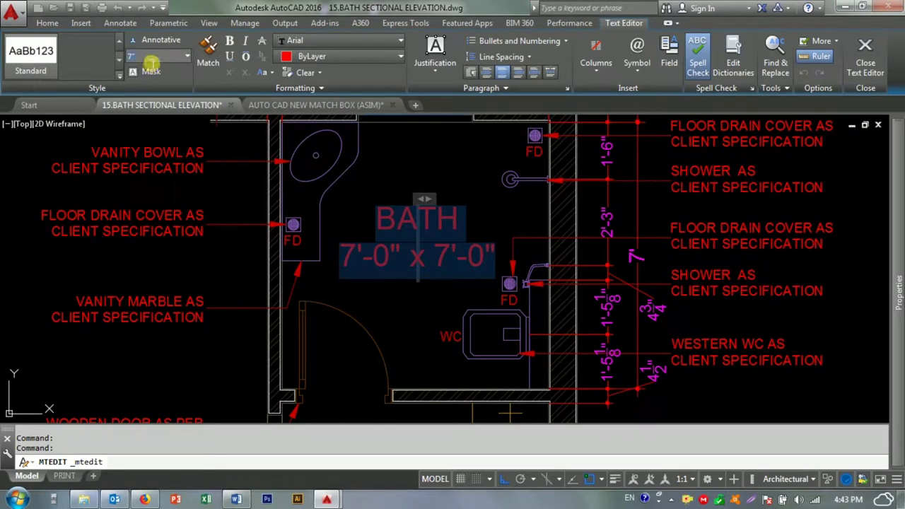
text(5)
key(Return)
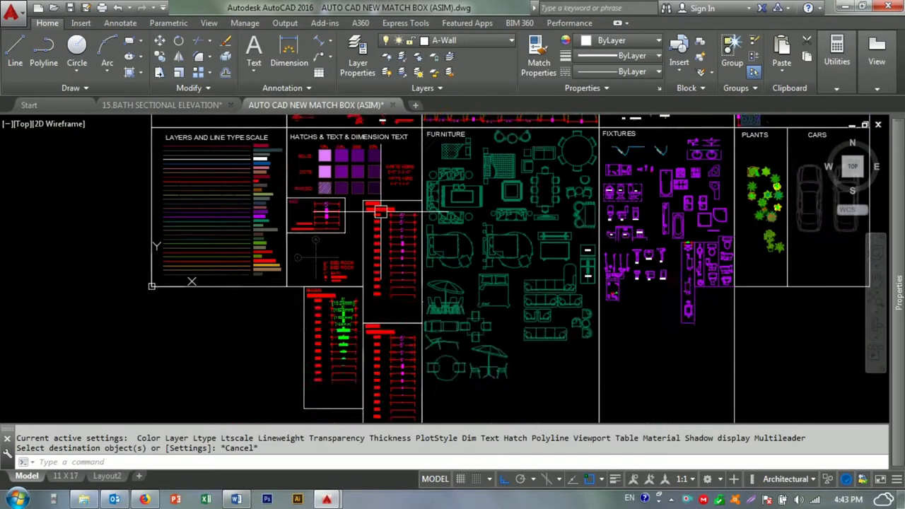
- Select and copy the numbered diamond key symbol from the MATCH BOX drawing
scroll(465, 182, up, 5)
scroll(420, 276, up, 3)
scroll(494, 195, up, 2)
click(531, 182)
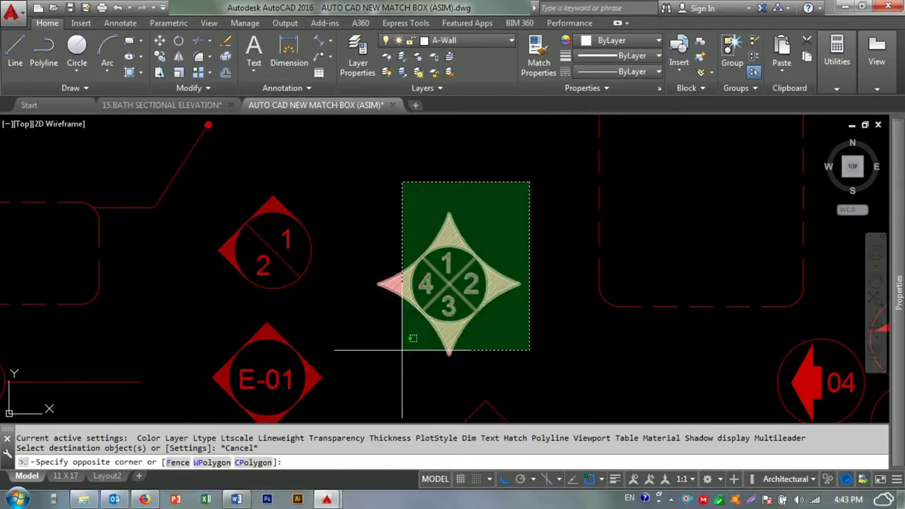
click(400, 374)
key(Escape)
key(Escape)
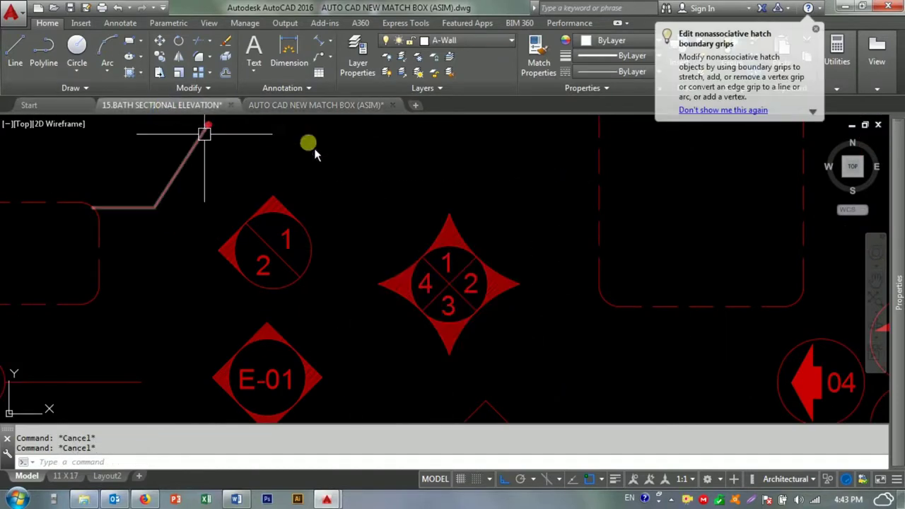
- Paste the diamond key symbol beside the bath plans and group its parts
click(161, 105)
scroll(632, 389, up, 1)
key(ctrl+v)
click(632, 389)
click(676, 393)
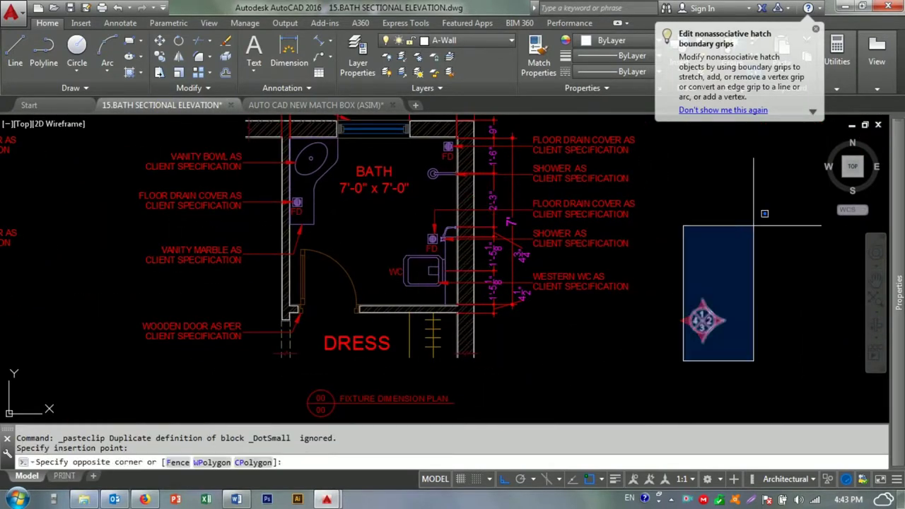
click(757, 282)
click(752, 283)
click(651, 394)
right_click(711, 315)
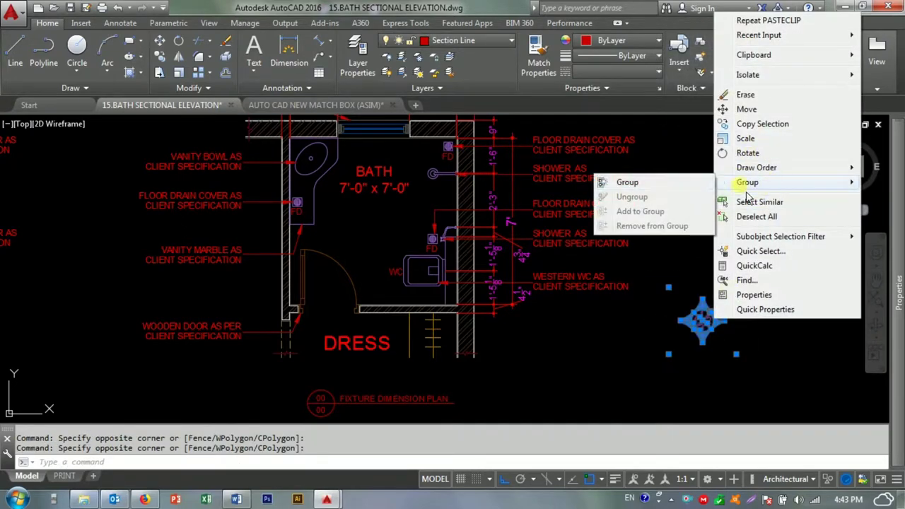
click(622, 181)
click(698, 318)
- Move the grouped diamond symbol to sit just below the BATH title, with ortho off
text(M)
key(Return)
scroll(696, 304, up, 3)
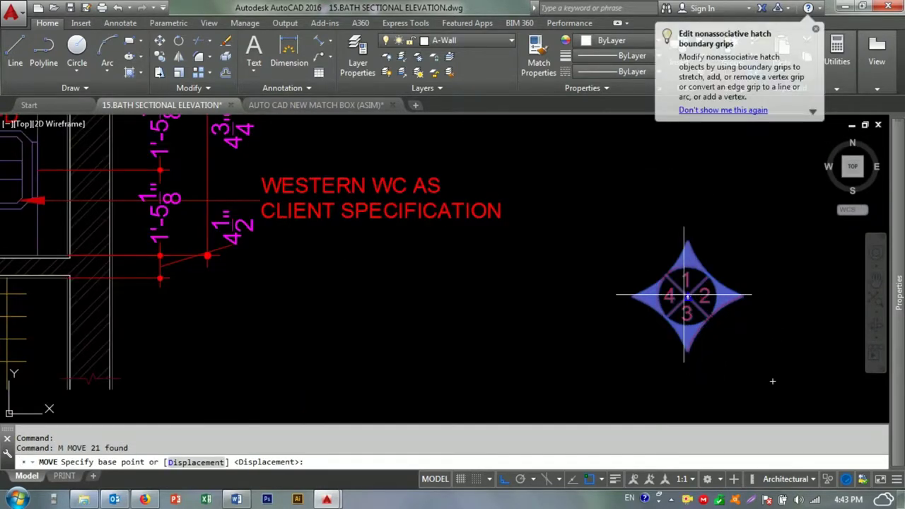
click(686, 297)
scroll(535, 318, down, 3)
scroll(465, 218, up, 3)
key(F8)
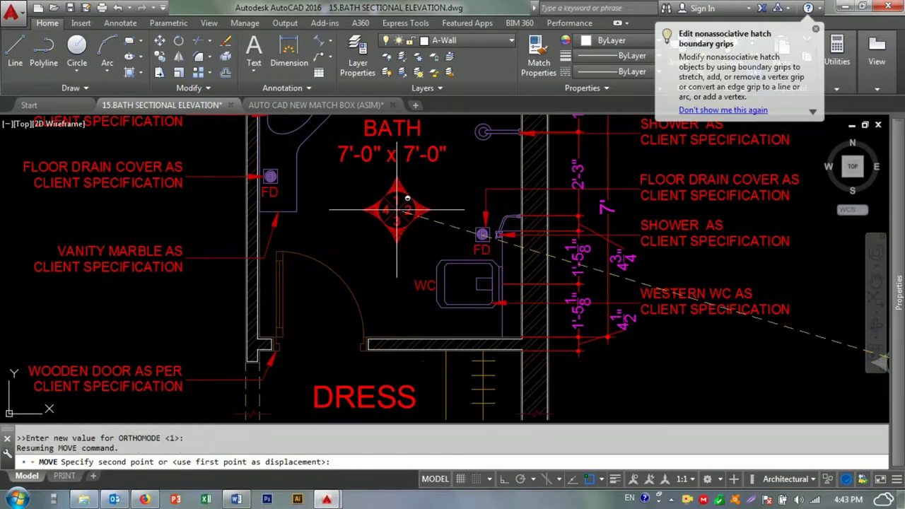
click(395, 210)
key(Escape)
- Try a guide line from the diamond and a stretch of its hatch, cancelling both
text(L)
key(Return)
middle_drag(370, 229, 374, 348)
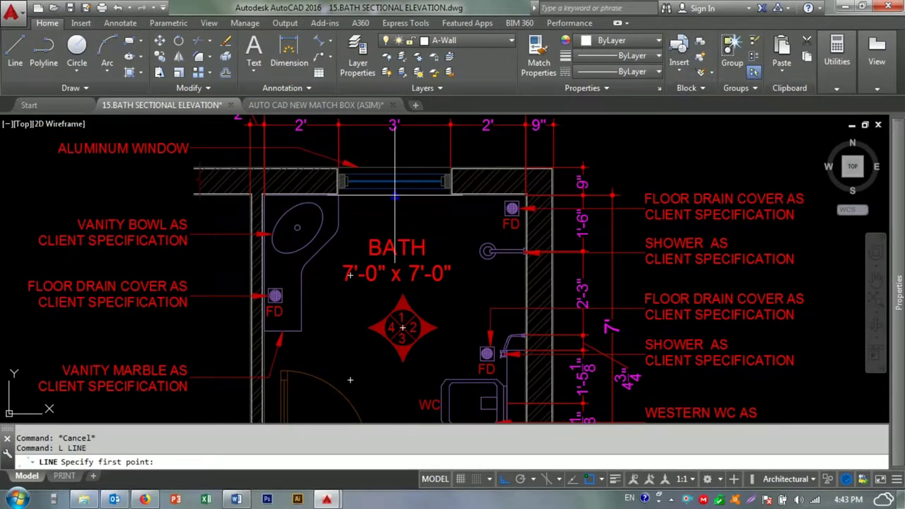
click(394, 191)
scroll(394, 191, down, 2)
key(Escape)
key(Return)
scroll(347, 218, up, 5)
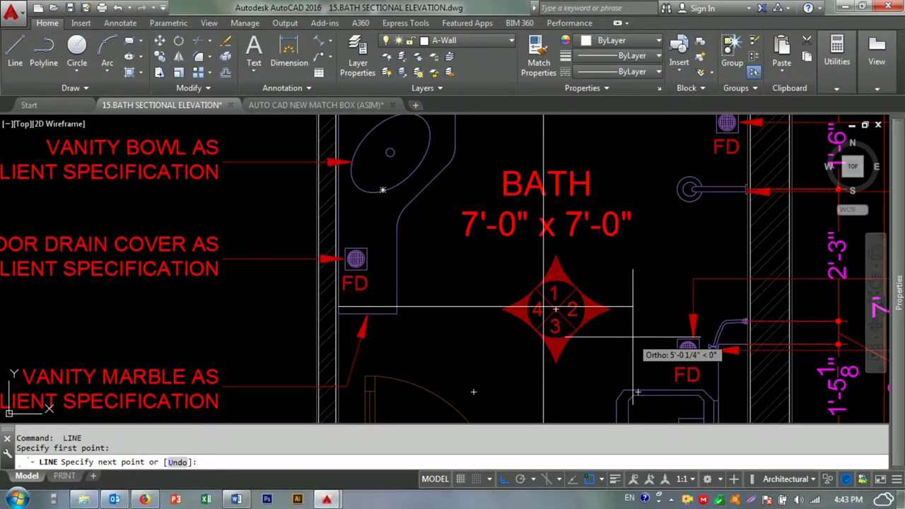
drag(454, 355, 550, 296)
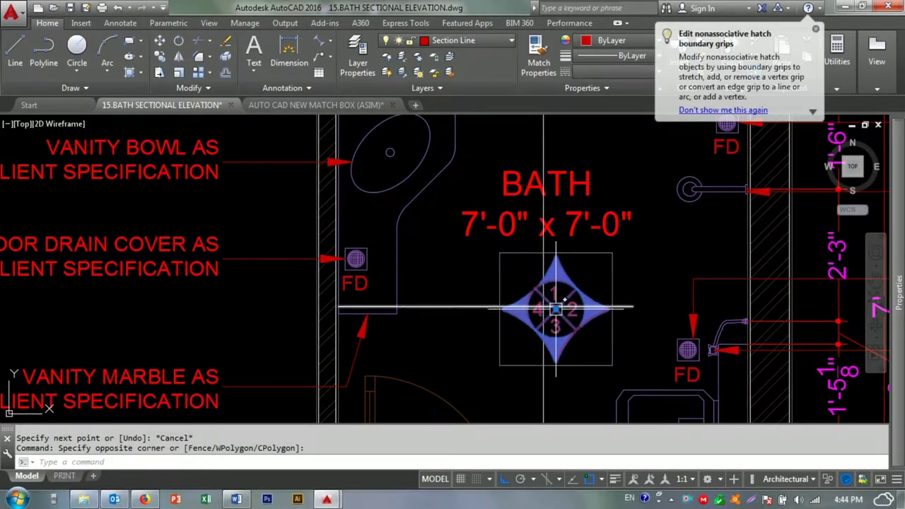
click(555, 308)
scroll(555, 308, up, 2)
scroll(466, 289, up, 2)
scroll(449, 278, down, 1)
scroll(449, 278, down, 1)
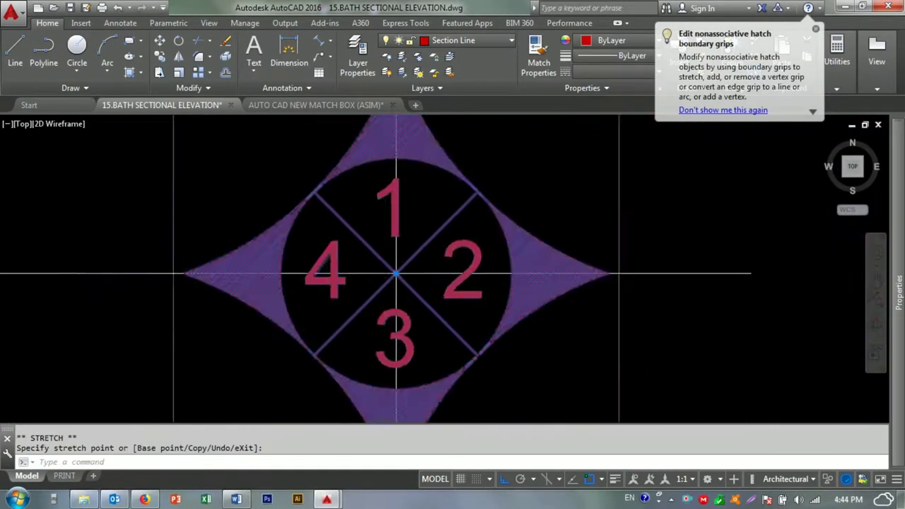
key(Escape)
scroll(541, 267, down, 3)
- Erase the two stray guide objects around the diamond key symbol
text(e)
key(Return)
scroll(412, 380, down, 5)
scroll(242, 239, up, 4)
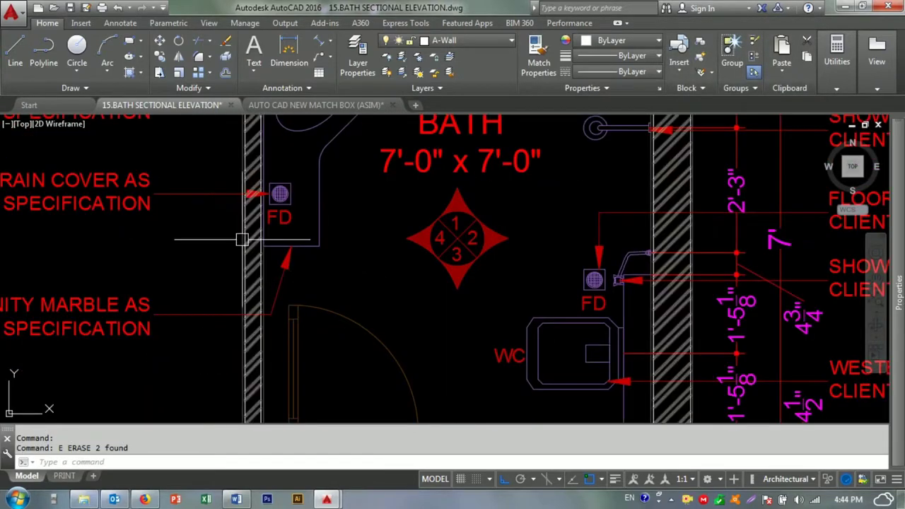
click(446, 238)
key(Escape)
key(Escape)
scroll(452, 240, down, 5)
scroll(396, 307, down, 3)
scroll(420, 303, up, 4)
scroll(453, 233, up, 2)
- Shift the middle bath plan slightly right, then nudge it left into line
click(477, 188)
click(311, 400)
text(m)
key(Return)
click(391, 367)
click(410, 366)
key(Return)
click(477, 382)
click(308, 167)
key(Return)
click(329, 346)
click(325, 346)
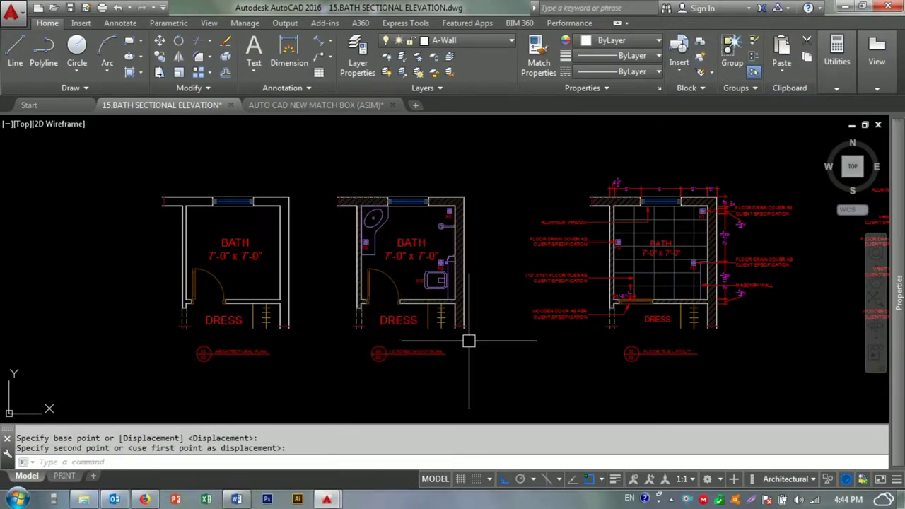
- Retitle the tile plan heading to 'FLOOR TILE LAYOUT PLAN'
scroll(469, 341, up, 2)
scroll(509, 370, up, 2)
scroll(509, 370, down, 2)
scroll(360, 346, up, 3)
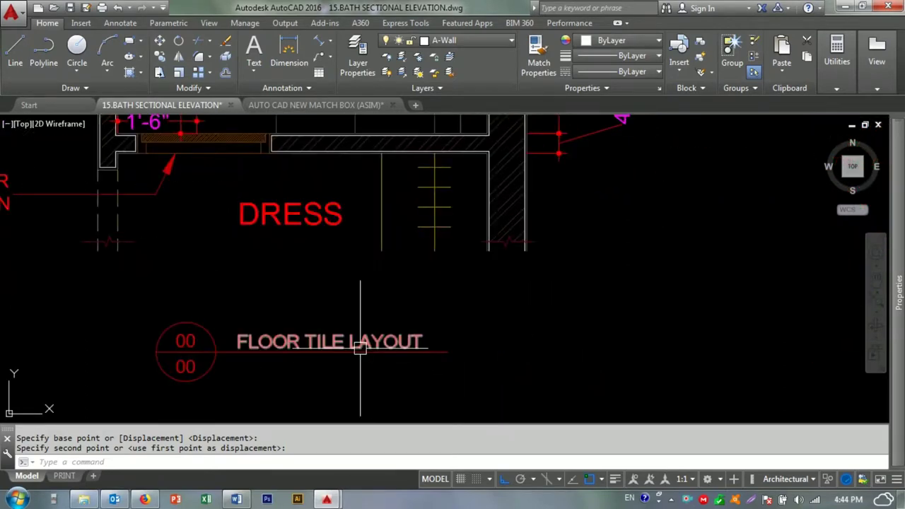
scroll(311, 348, up, 2)
double_click(487, 343)
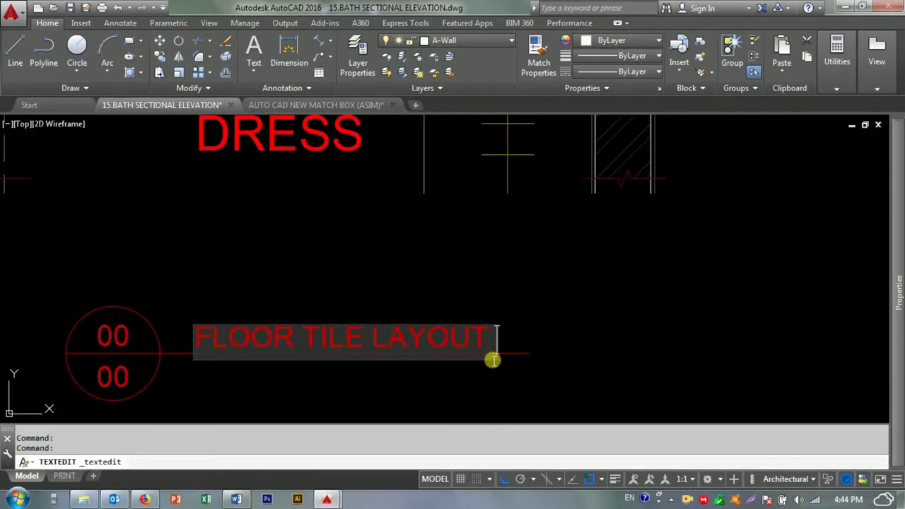
text(PLAN)
key(Escape)
- Reposition the FLOOR TILE LAYOUT PLAN title under its drawing
click(330, 314)
click(297, 331)
text(m)
key(Return)
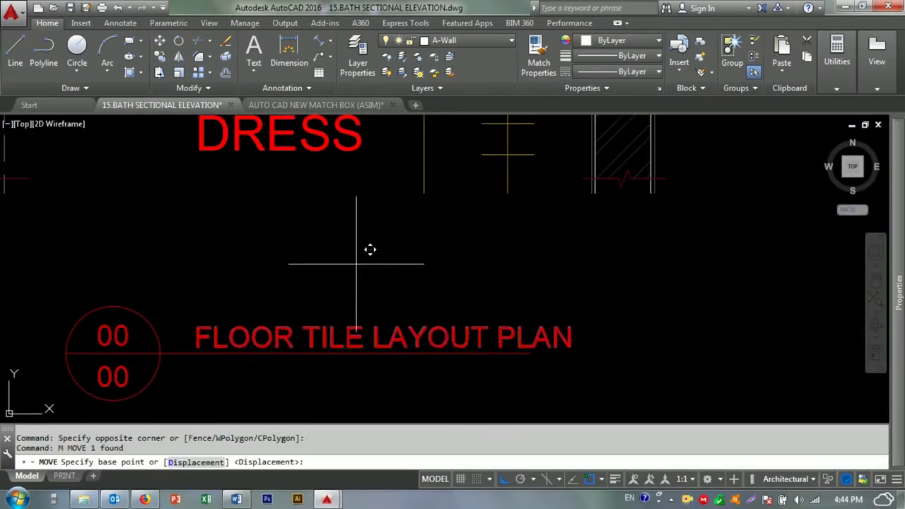
click(483, 349)
click(529, 353)
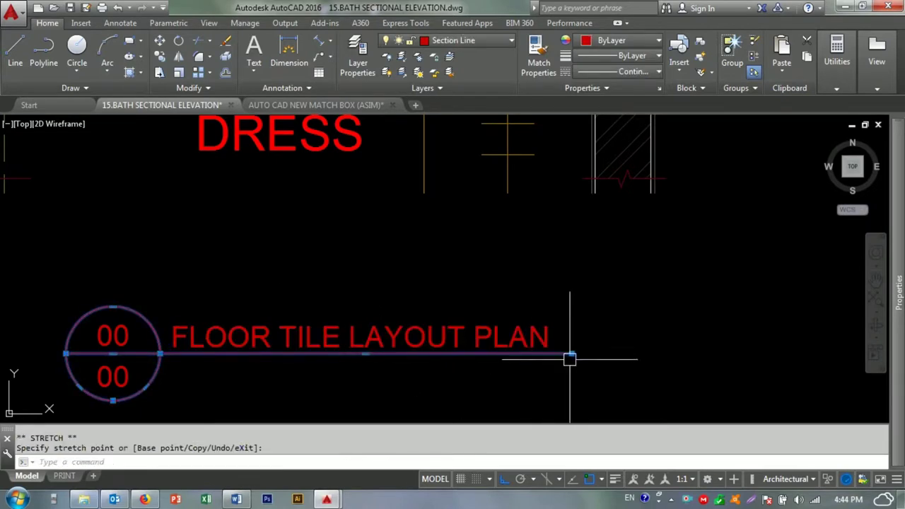
key(Escape)
scroll(499, 333, down, 3)
scroll(473, 330, up, 3)
- Move the FIXTURE DIMENSION PLAN title directly under its bath plan
middle_drag(414, 361, 424, 338)
scroll(303, 319, down, 2)
click(304, 318)
scroll(363, 344, up, 4)
key(Return)
click(406, 358)
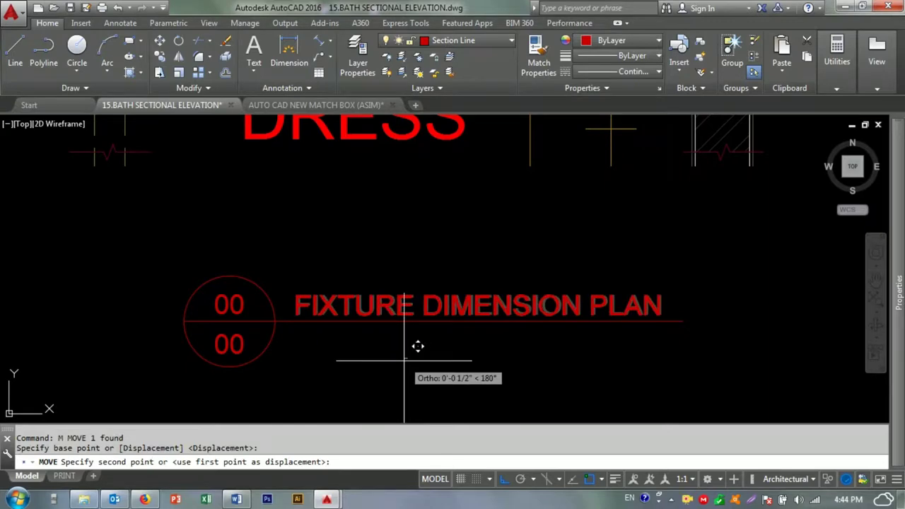
scroll(416, 347, down, 3)
middle_drag(294, 337, 362, 339)
click(362, 339)
click(354, 323)
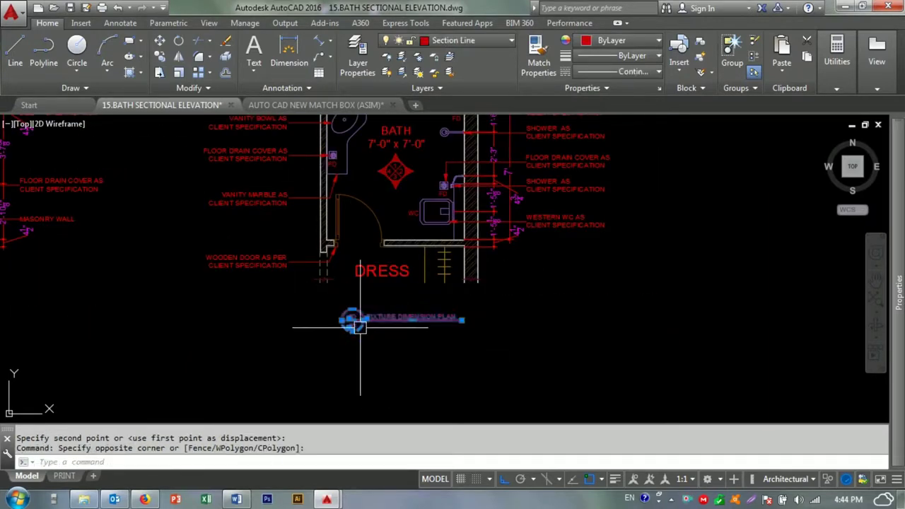
key(Escape)
key(Escape)
- Review the finished plan layout and switch over to the Word note
scroll(304, 346, down, 3)
scroll(457, 296, down, 2)
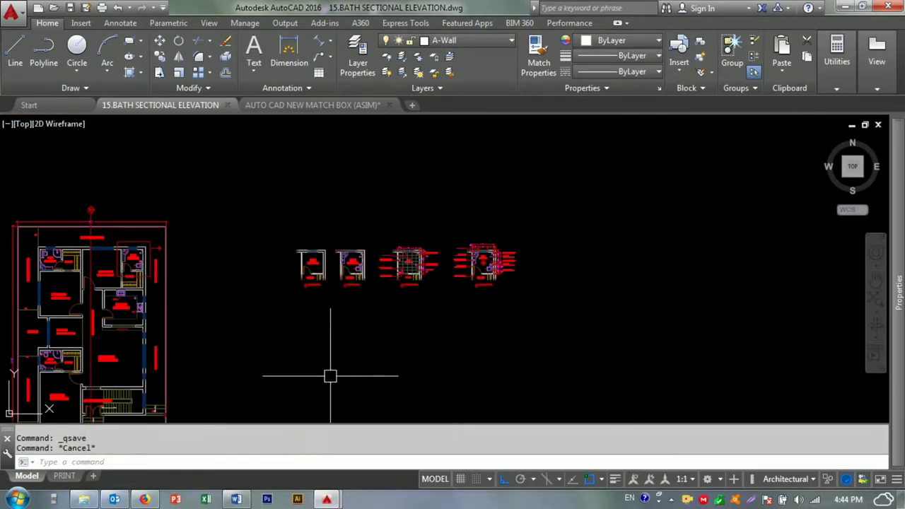
scroll(364, 335, up, 2)
click(236, 499)
- Type 'NOW I AM START A SECTIONAL ELEVATION OF TOILETS' and begin a new paragraph
text(NOW T)
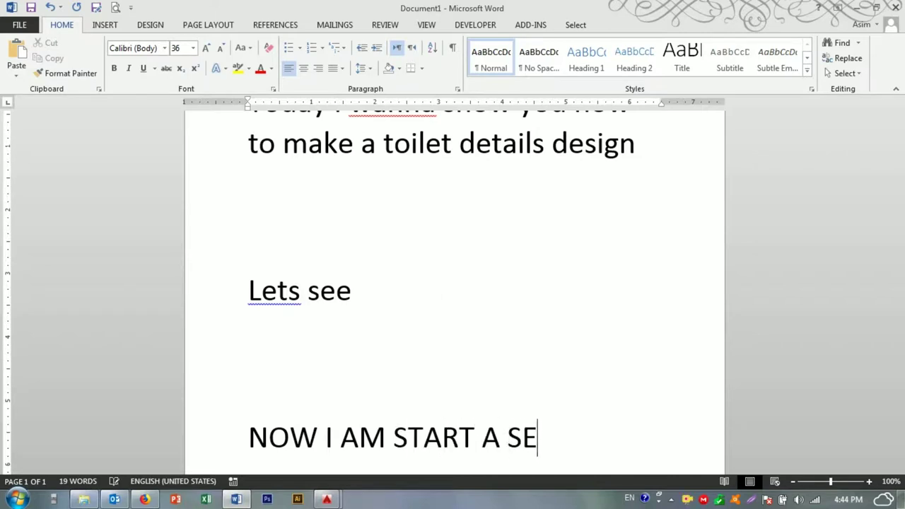
text(NAL E)
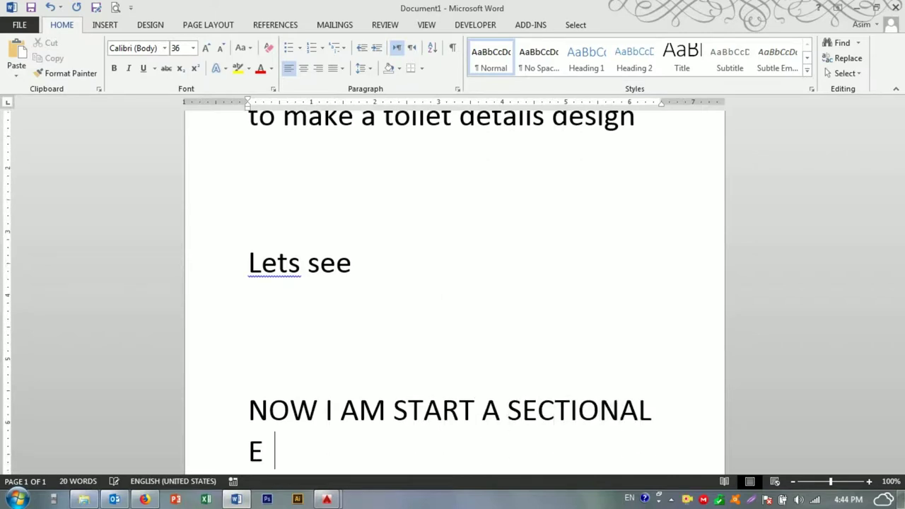
text(LEVATION OF TOILET)
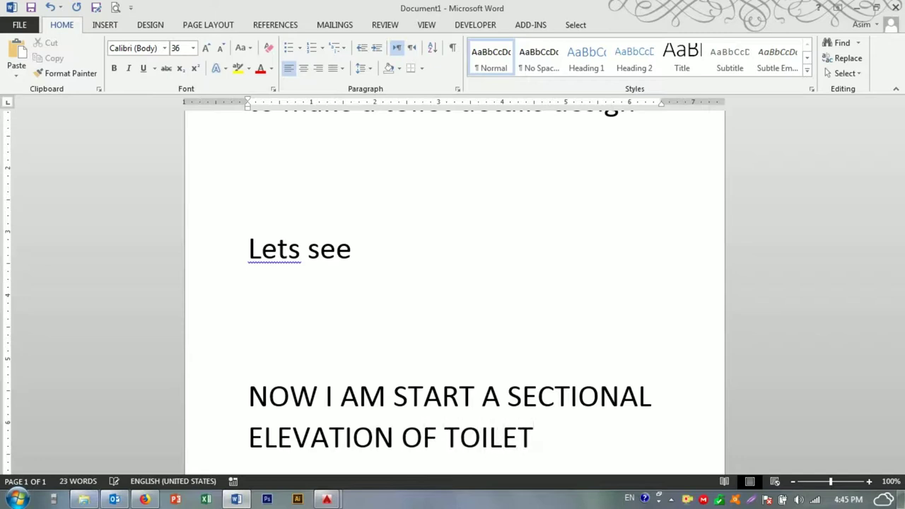
key(Return)
key(Return)
key(Return)
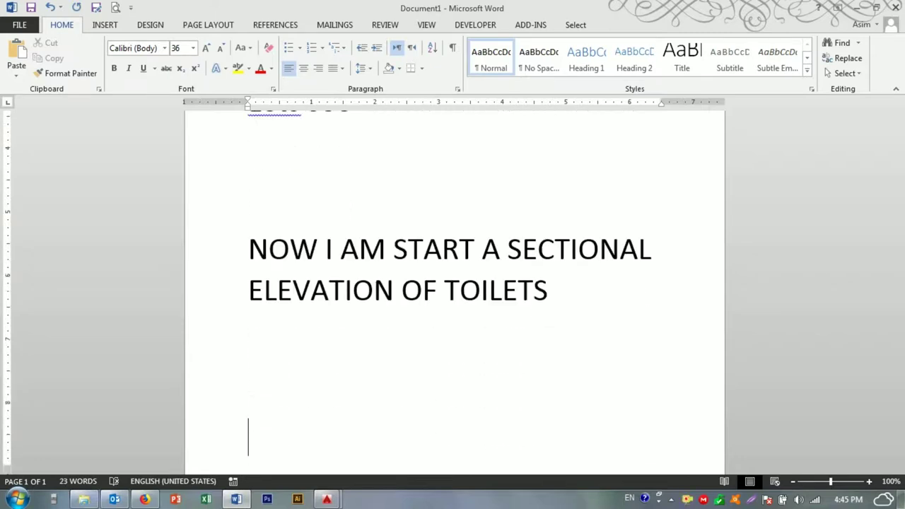
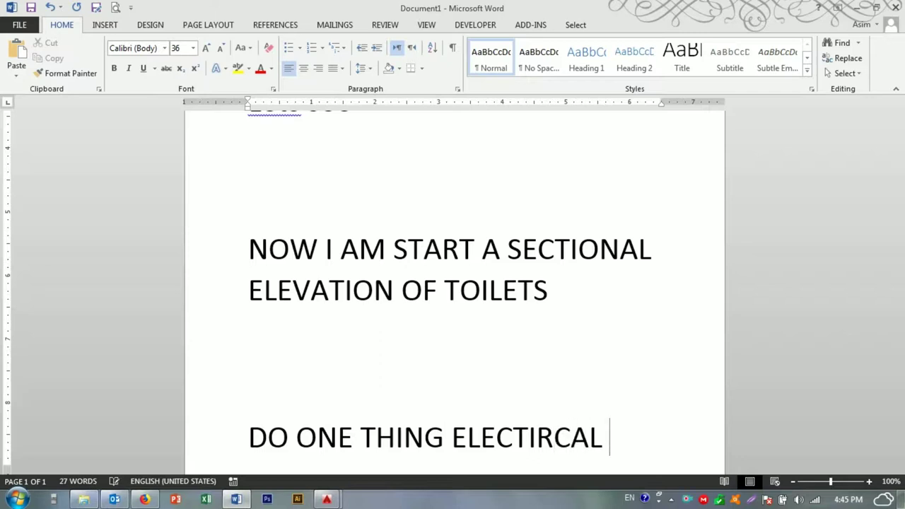
- Finish the Word note that electrical work follows the electrical drawing or client requirement
text(WORK SHOULD BE FOLLOW AS)
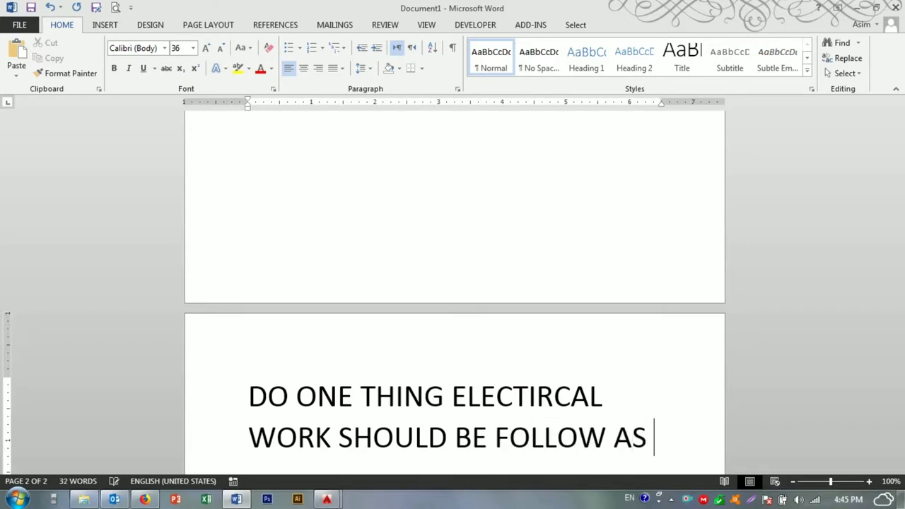
text(O)
key(BackSpace)
text(P )
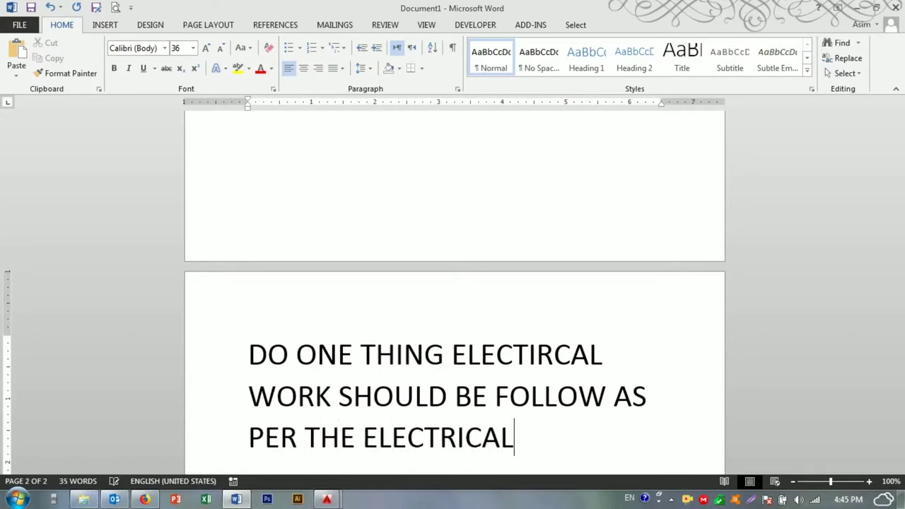
text(G)
key(Return)
text(OR AS PER THE CLIENT RE)
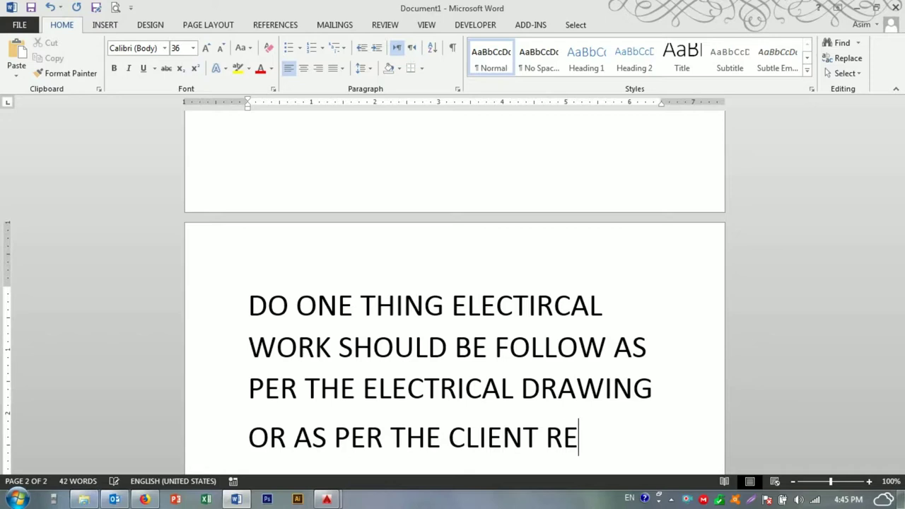
text(QUIRMENT)
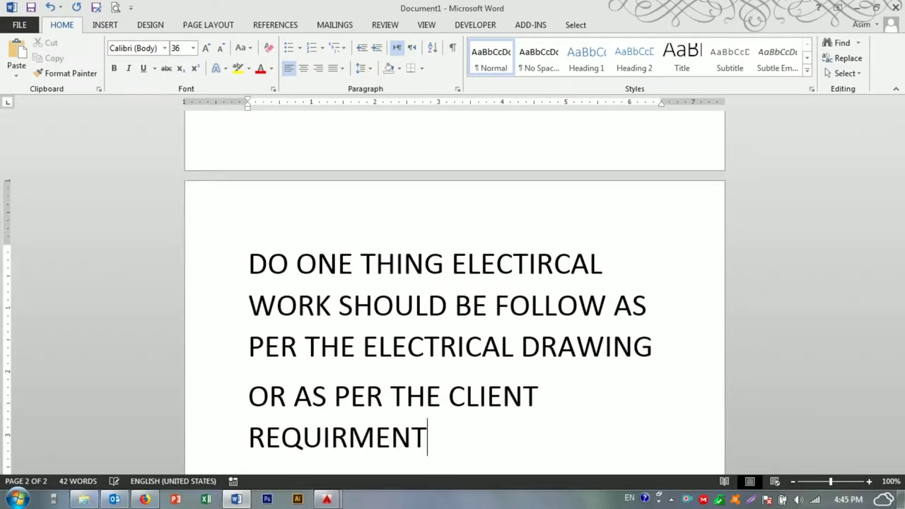
- Remove the extra blank lines below the note and save the AutoCAD drawing
key(Return)
key(Return)
key(Return)
key(Return)
key(Return)
key(Return)
key(Return)
key(BackSpace)
key(BackSpace)
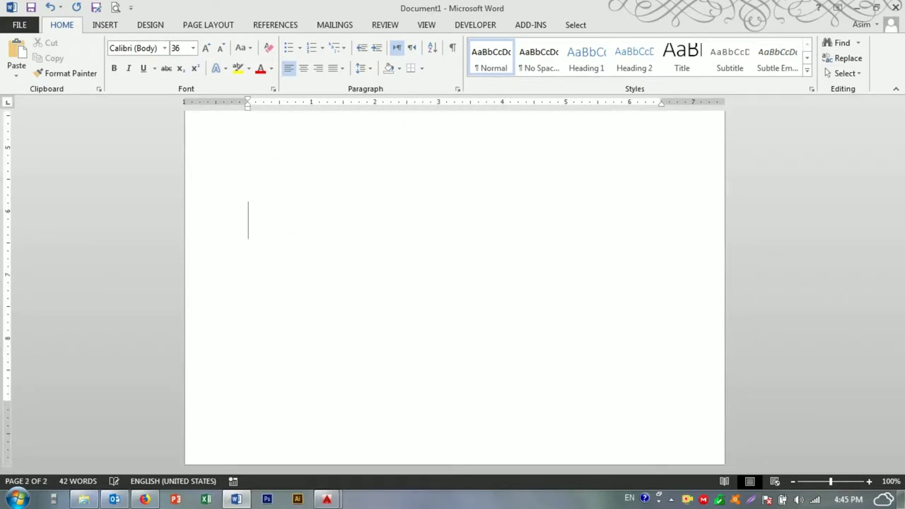
key(BackSpace)
key(BackSpace)
key(BackSpace)
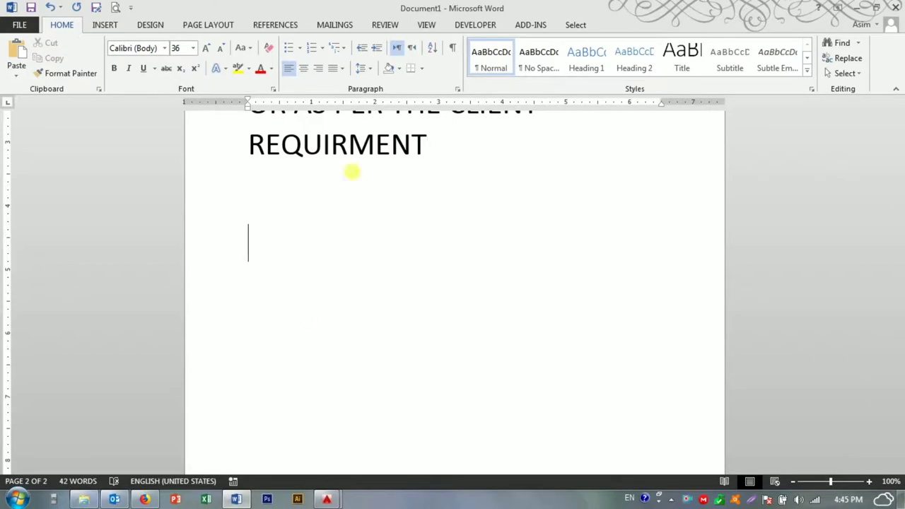
scroll(435, 277, up, 4)
scroll(333, 331, down, 3)
key(Escape)
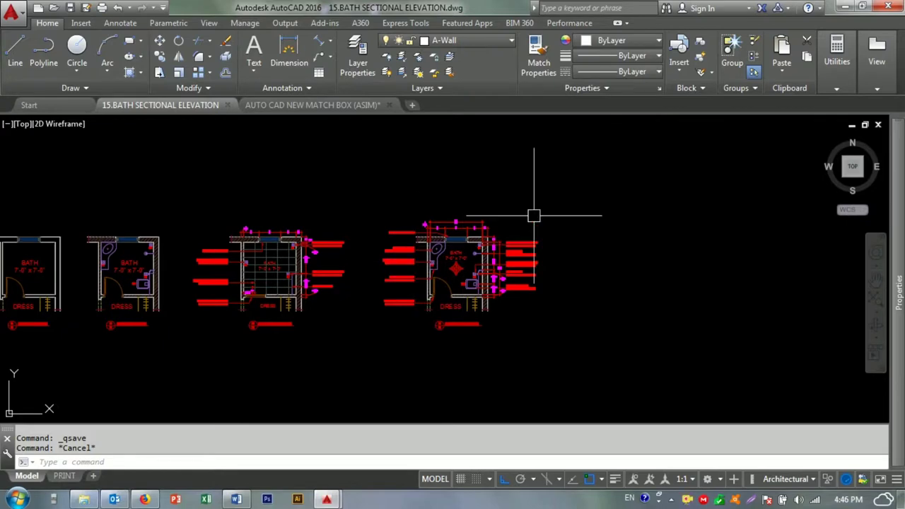
- Copy the right bath plan to the right with COPY
click(579, 204)
click(395, 369)
text(co)
key(Return)
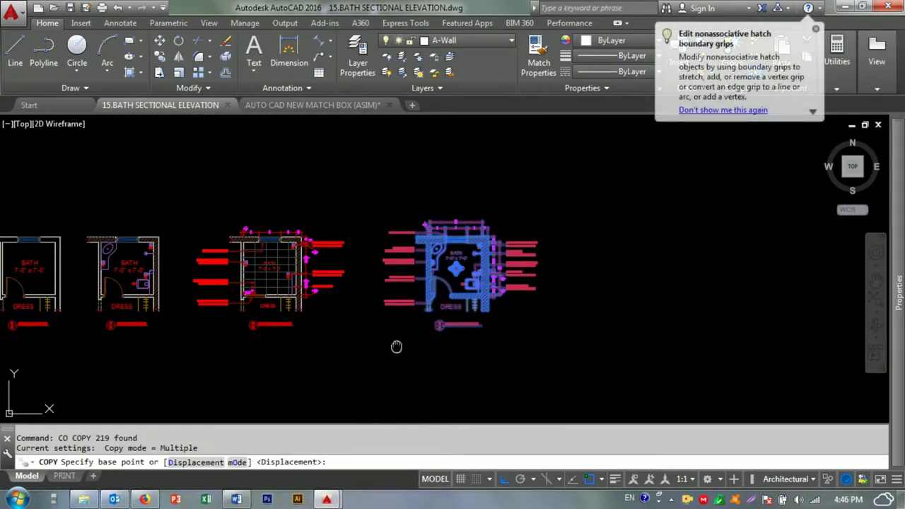
click(416, 353)
click(545, 384)
key(Escape)
- Erase the copy's leader notes and upper annotation
click(541, 383)
click(476, 193)
key(e)
key(Return)
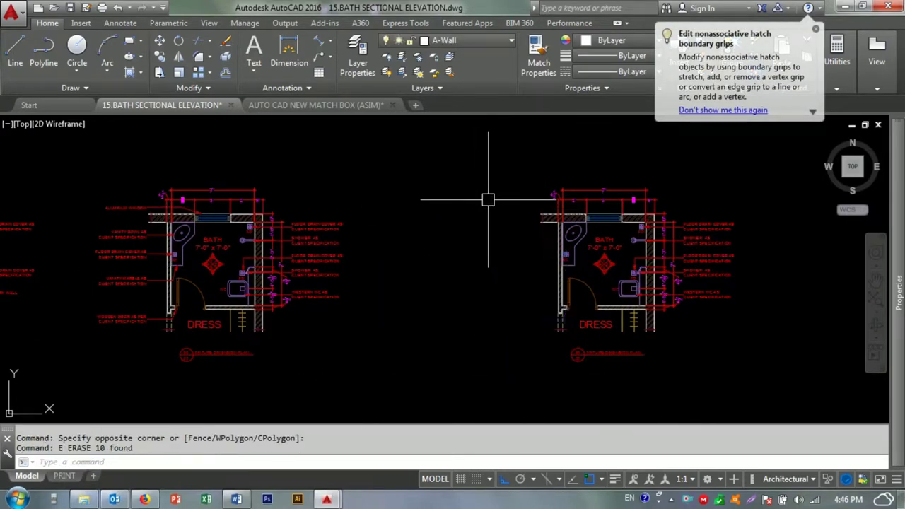
scroll(477, 193, up, 3)
click(580, 90)
click(400, 242)
key(e)
key(Return)
scroll(632, 185, down, 2)
- Erase the remaining right-hand notes and leaders from the copy
click(632, 185)
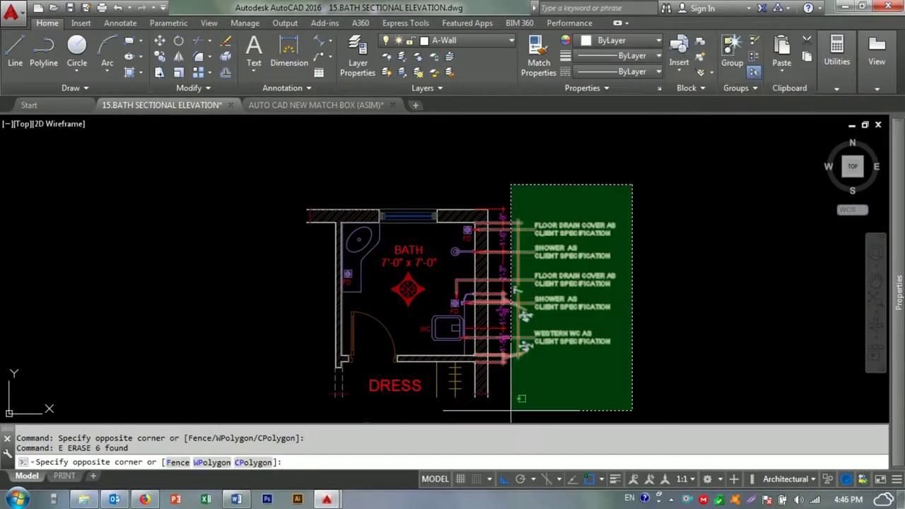
click(510, 410)
click(605, 186)
click(497, 413)
key(e)
key(Return)
scroll(439, 353, up, 4)
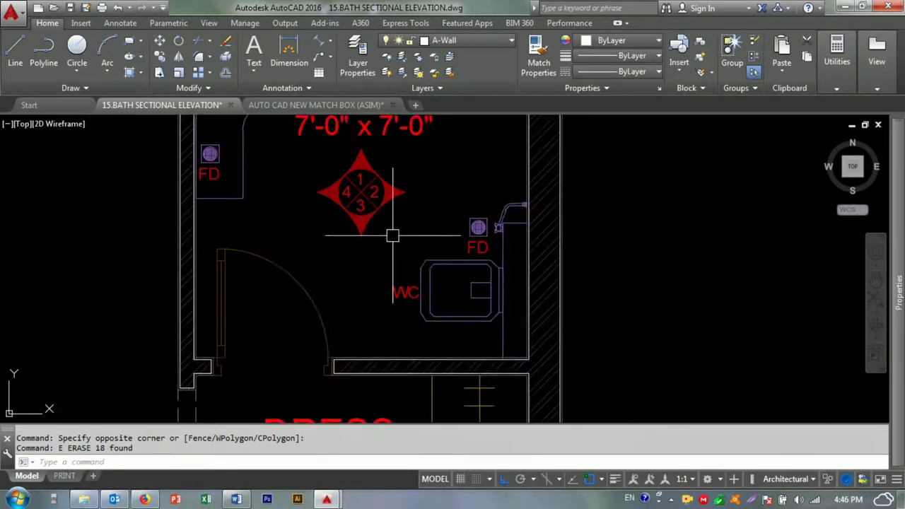
key(Escape)
key(Escape)
scroll(434, 247, down, 1)
scroll(460, 178, down, 2)
scroll(461, 178, down, 1)
- Erase the leftover labels and the drawing title below the plan
click(460, 178)
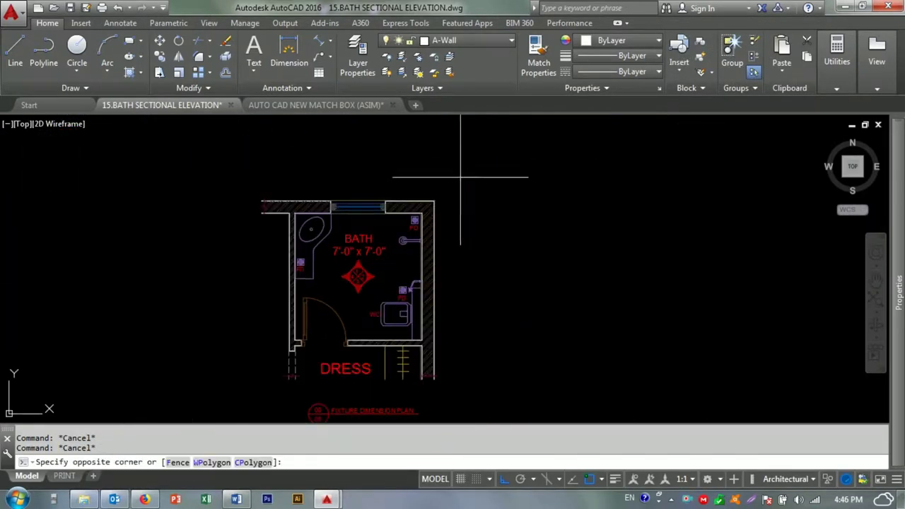
key(Escape)
middle_drag(327, 373, 334, 308)
click(429, 263)
click(229, 424)
key(e)
key(Return)
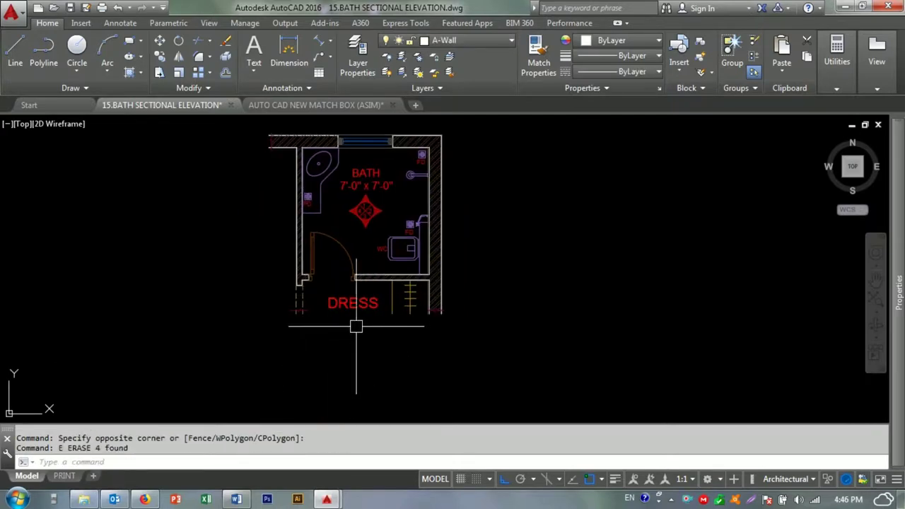
scroll(357, 330, down, 1)
scroll(317, 329, down, 2)
scroll(318, 330, up, 1)
- Select the whole stripped bath plan for a move, then cancel the move
click(504, 200)
click(344, 332)
middle_drag(309, 339, 330, 314)
key(m)
key(Return)
click(378, 317)
key(Escape)
- Draw a horizontal construction line through the bath plan's wall edge
key(Escape)
scroll(344, 287, up, 3)
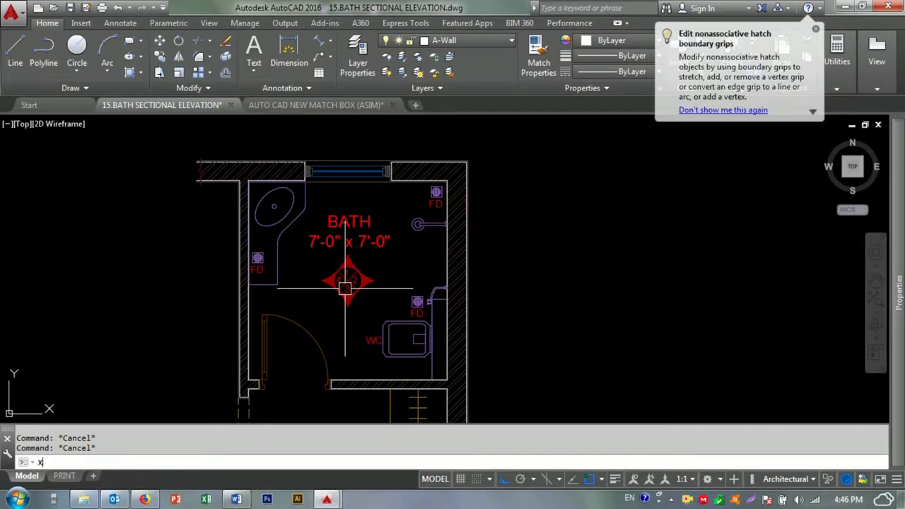
key(l)
key(Return)
key(h)
key(Return)
scroll(345, 288, up, 3)
scroll(347, 323, down, 2)
click(365, 273)
key(Escape)
text(xl)
key(Return)
- Add a vertical construction line through the plan's wall
key(v)
key(Return)
scroll(354, 294, up, 3)
click(389, 316)
scroll(389, 316, down, 3)
scroll(778, 311, up, 3)
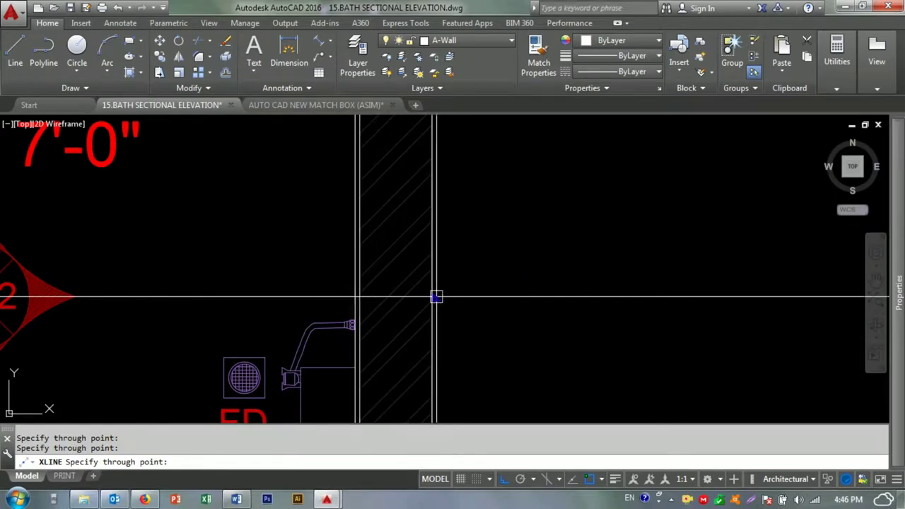
scroll(439, 304, up, 2)
key(Escape)
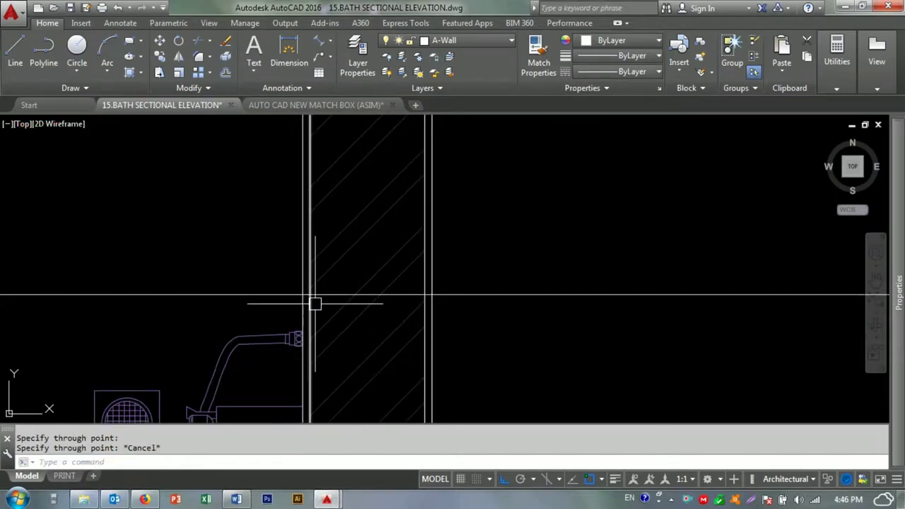
key(Escape)
- Erase the unwanted vertical line
scroll(333, 303, down, 3)
scroll(421, 283, up, 3)
scroll(488, 247, up, 2)
click(491, 247)
text(e)
key(Return)
scroll(403, 273, down, 3)
scroll(382, 324, up, 3)
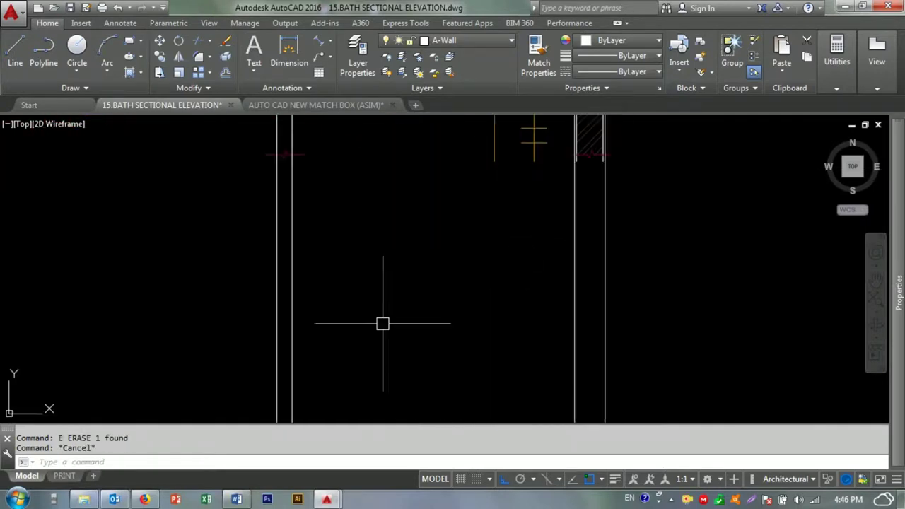
- Draw the floor line from the left wall to the right wall
text(l)
key(Return)
scroll(313, 325, down, 3)
click(262, 326)
click(528, 326)
key(Escape)
- Offset the floor line 3" downward to form a parallel line
text(o)
key(Return)
text(3)
key(Return)
click(462, 325)
click(458, 347)
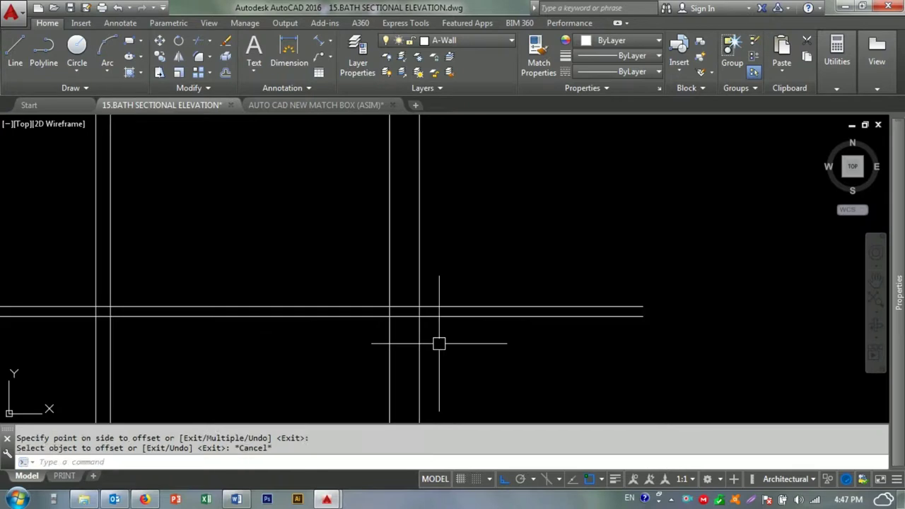
text(O)
- Offset the floor line 1.5 units downward to form the double floor line
key(Return)
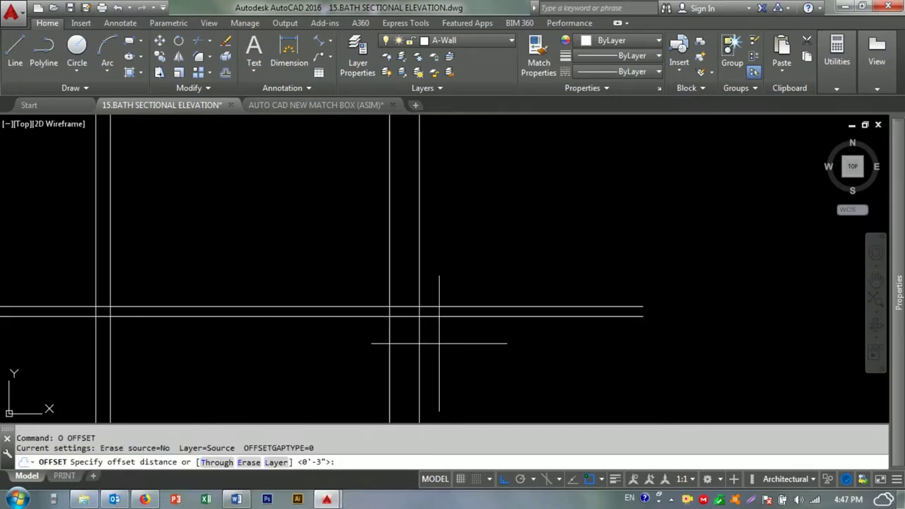
key(Escape)
text(o)
key(Return)
text(1)
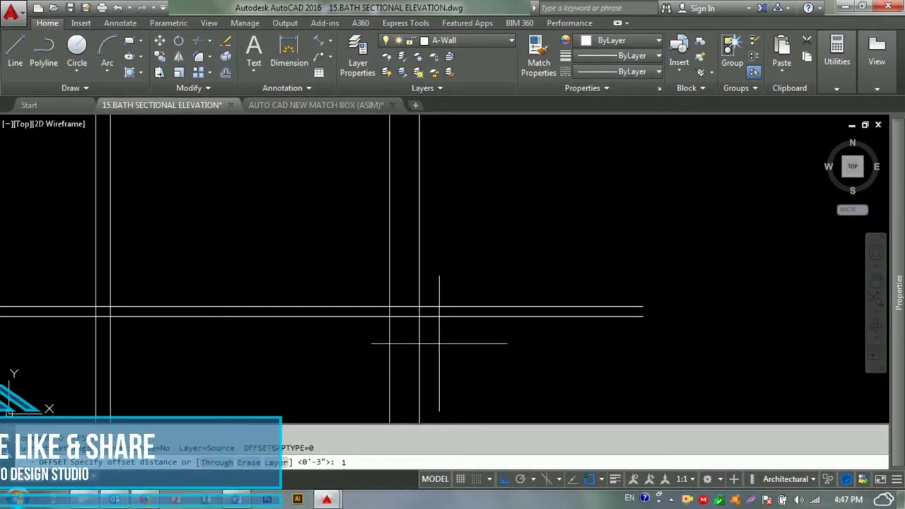
text(.5)
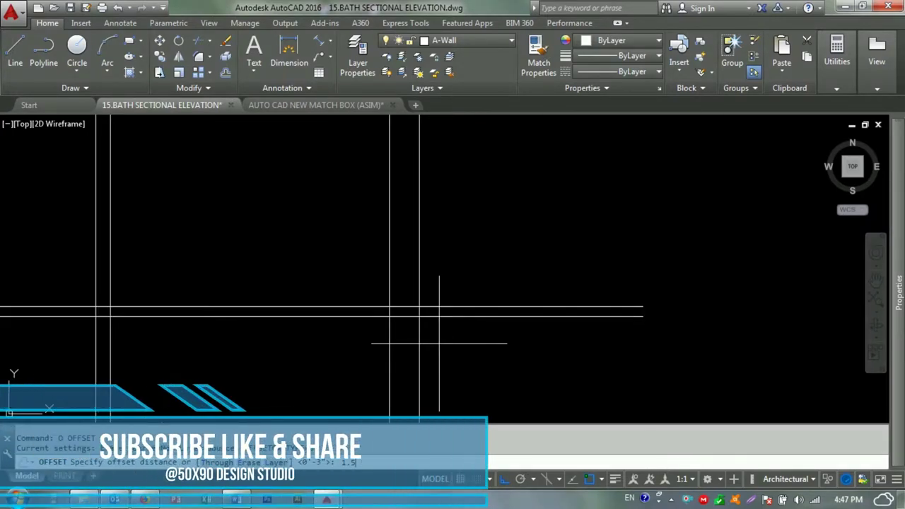
key(Return)
click(469, 316)
click(471, 353)
key(Escape)
- Attempt a crossing-window trim of the floor lines, then cancel it
text(tr)
key(Return)
drag(382, 266, 333, 297)
key(Return)
click(516, 325)
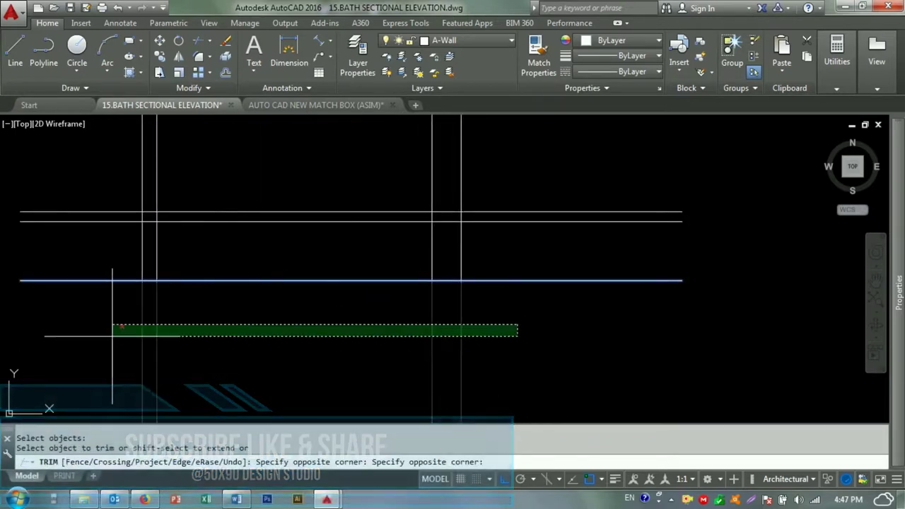
key(Escape)
key(Escape)
- Erase the stray extra offset line below the floor
scroll(278, 319, down, 5)
drag(278, 319, 374, 300)
key(e)
key(Return)
scroll(374, 300, up, 5)
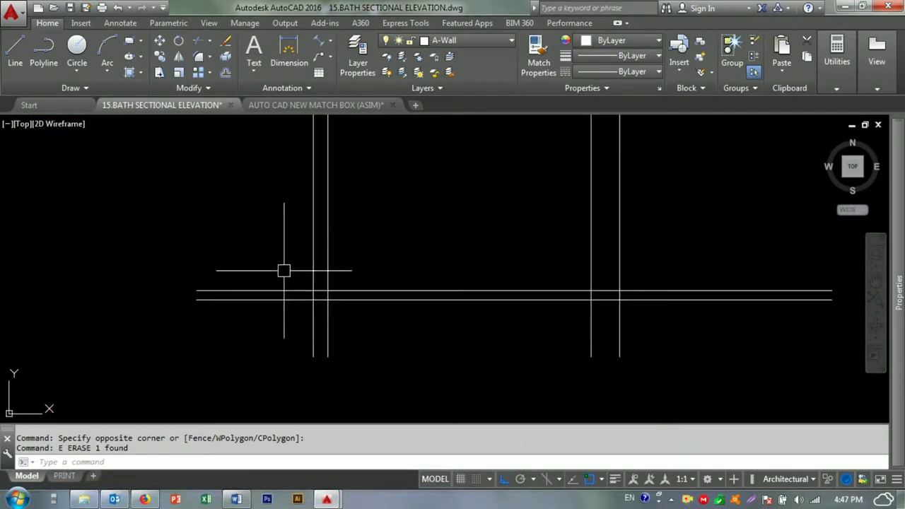
- Pick the left vertical wall line as a trim cutting edge
text(tr)
key(Return)
click(313, 325)
key(Return)
key(Escape)
- Trim the floor lines back to the left outer wall line
text(s)
key(Return)
drag(202, 324, 212, 283)
key(Escape)
key(Escape)
text(r)
key(Escape)
key(Escape)
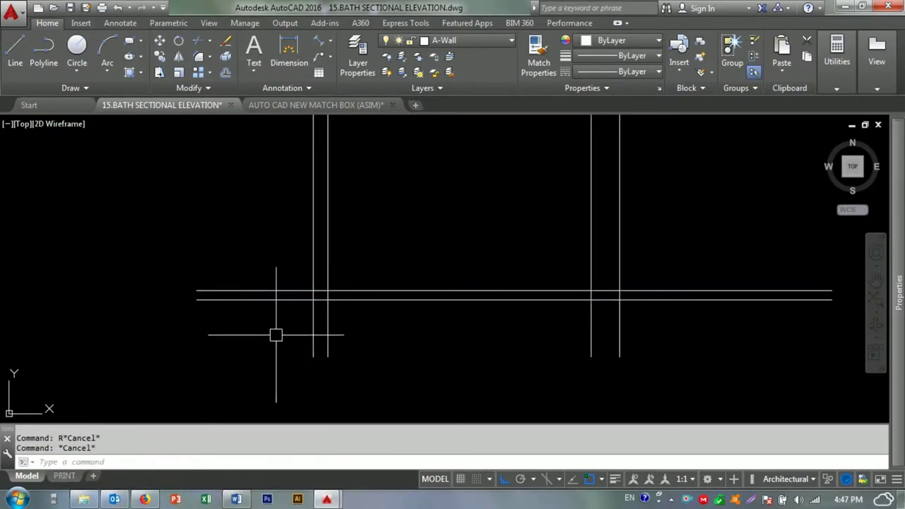
key(Return)
click(283, 294)
- Try trimming at the right wall line, then undo the failed trim
middle_drag(606, 303, 499, 313)
text(tr)
key(Return)
click(511, 311)
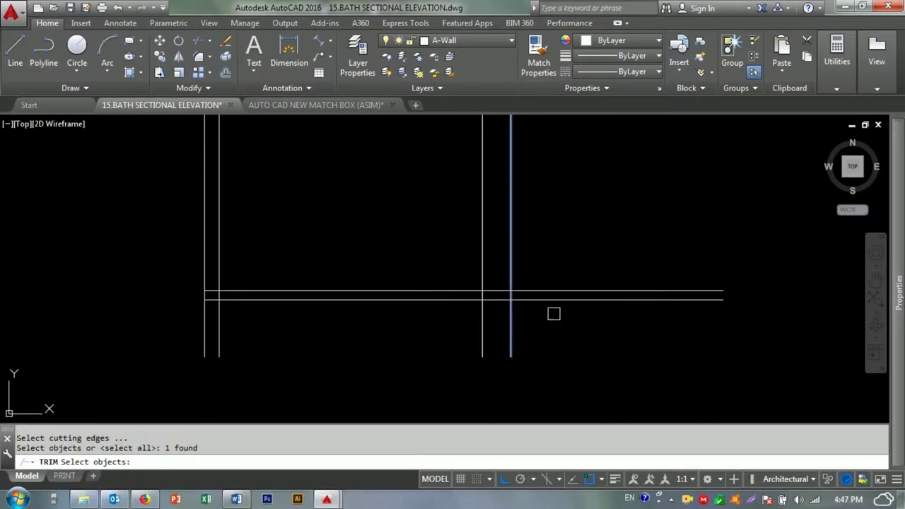
key(Escape)
key(Escape)
click(511, 313)
key(Return)
scroll(495, 297, down, 3)
scroll(467, 324, up, 3)
key(Escape)
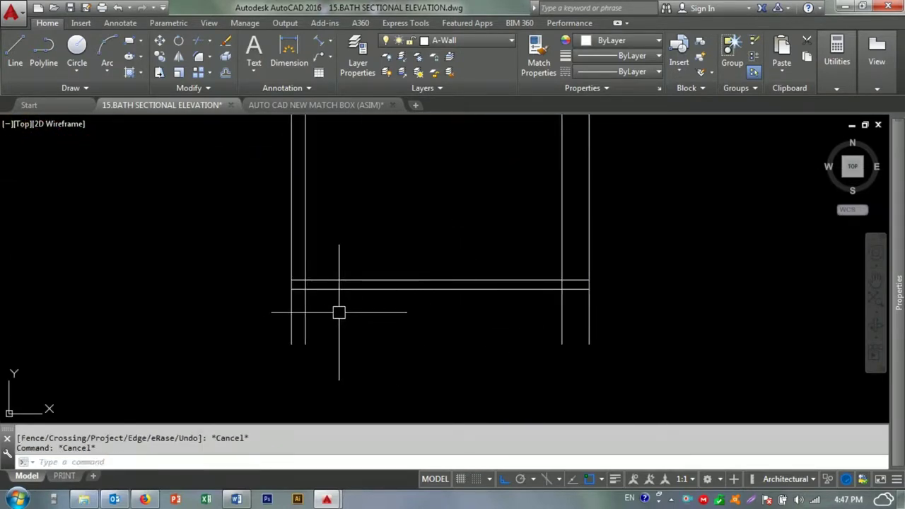
key(ctrl+z)
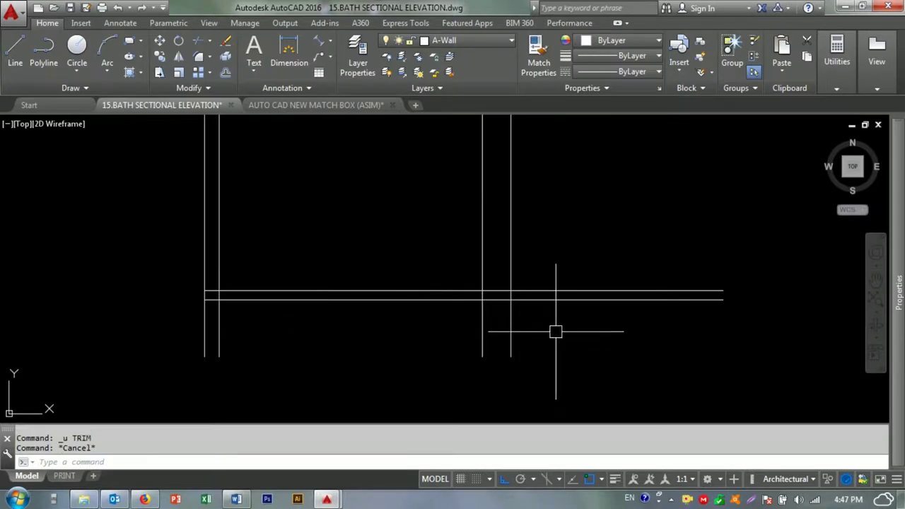
- Trim the floor lines extending past the right outer wall line
click(503, 320)
key(Return)
click(400, 304)
key(Escape)
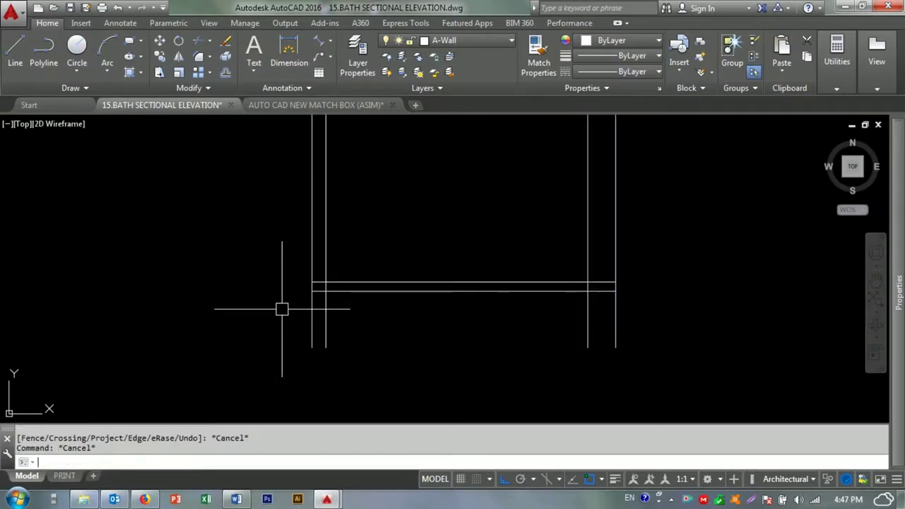
- Window-select the floor line ends for a stretch, then cancel it
text(s)
key(Return)
click(448, 313)
click(404, 240)
key(Escape)
- Start a new line near the right wall, then cancel it
key(Escape)
text(l)
key(Return)
click(433, 258)
key(Escape)
key(Return)
click(448, 277)
scroll(325, 300, up, 3)
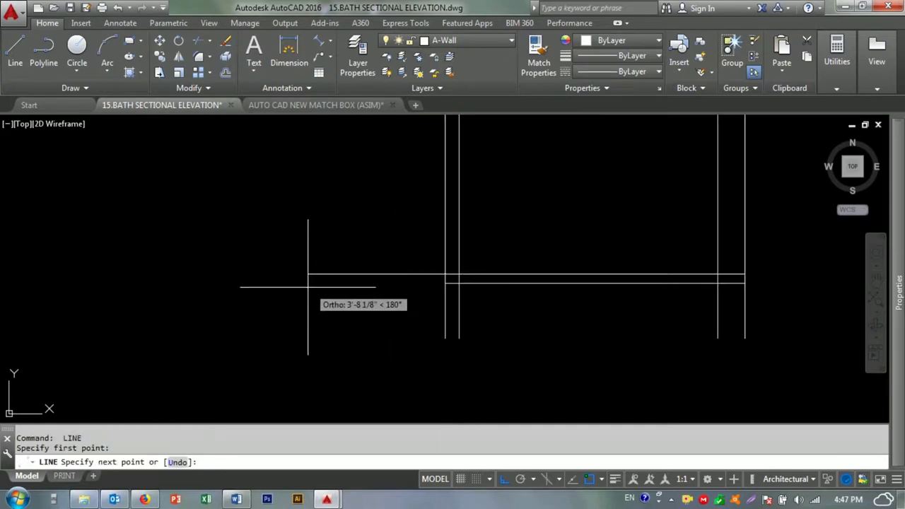
key(Escape)
key(Escape)
- Select a stray line near the wall corner
click(325, 318)
key(Escape)
key(Escape)
click(345, 327)
scroll(353, 307, up, 4)
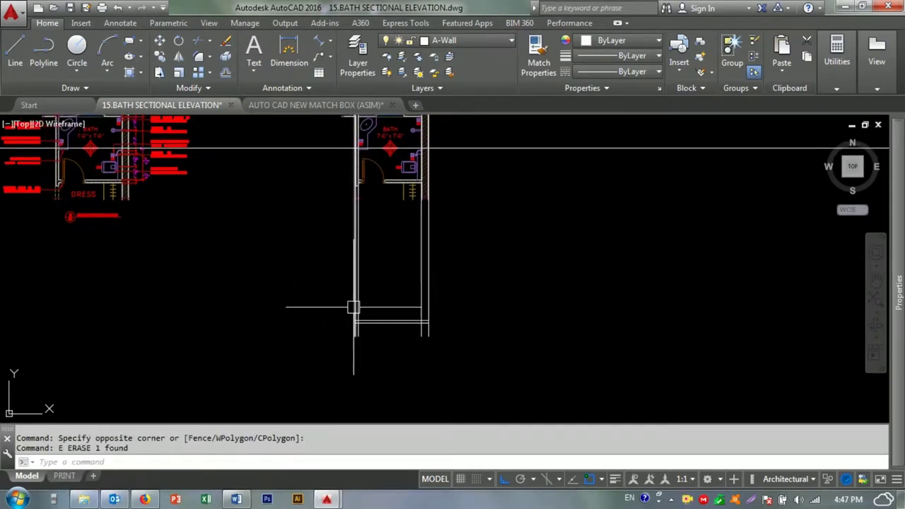
- Offset the horizontal slab line 120 units upward
key(Escape)
text(o)
key(Return)
text(120)
key(Return)
scroll(373, 333, up, 2)
click(378, 333)
click(385, 307)
scroll(362, 297, down, 3)
key(Escape)
key(Escape)
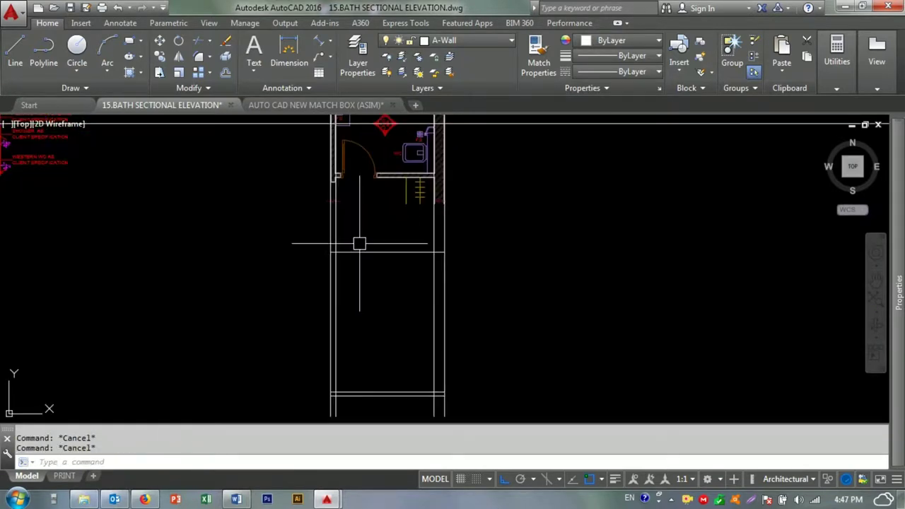
- Try a 6-unit offset on a slab line, then cancel and pan to the wall junction
text(o)
key(Return)
text(6)
click(359, 249)
key(Escape)
key(Escape)
scroll(363, 248, up, 3)
scroll(255, 242, up, 3)
text(tr)
key(Return)
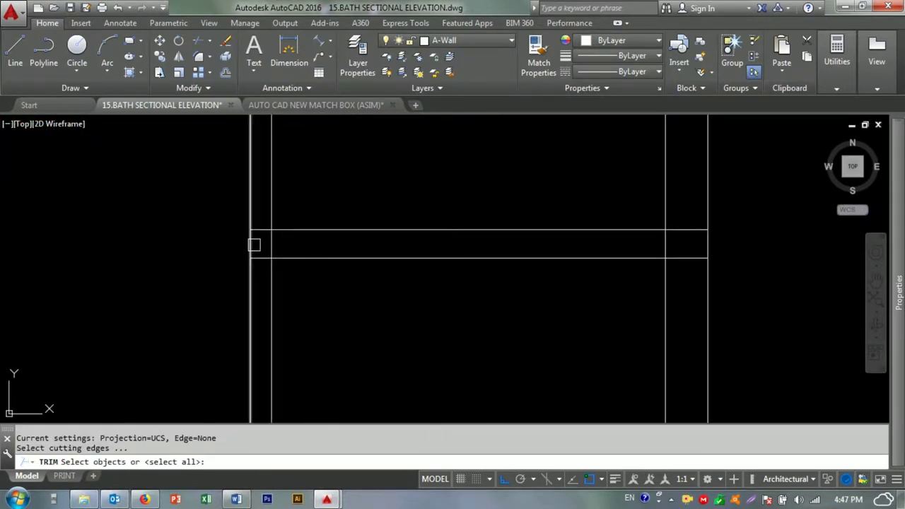
middle_drag(252, 259, 395, 280)
key(Escape)
- Stretch the ends of both slab lines with a crossing window
text(s)
key(Return)
click(413, 286)
click(377, 199)
key(Return)
click(357, 245)
key(Return)
- Stretch the left ends of the slab lines further left to reach the wall
text(s)
key(Return)
click(372, 220)
click(407, 188)
click(356, 308)
key(Return)
click(357, 308)
click(297, 313)
key(Return)
drag(271, 205, 233, 286)
click(254, 305)
click(283, 305)
key(Escape)
- Trim the vertical wall lines above the slab and the overlaps at the right corner
text(tr)
key(Return)
click(325, 241)
drag(485, 121, 302, 258)
middle_drag(549, 199, 446, 313)
scroll(446, 313, down, 2)
key(Escape)
key(Return)
key(Return)
mouse_move(287, 257)
mouse_down()
mouse_move(465, 271)
mouse_move(356, 214)
mouse_up()
scroll(491, 252, up, 1)
scroll(449, 261, down, 1)
key(Escape)
- Erase the extra and stray horizontal lines at the junction
key(Escape)
drag(158, 227, 499, 282)
key(Escape)
scroll(354, 245, down, 2)
scroll(537, 198, up, 1)
drag(562, 161, 529, 205)
key(e)
key(Return)
middle_drag(495, 252, 485, 299)
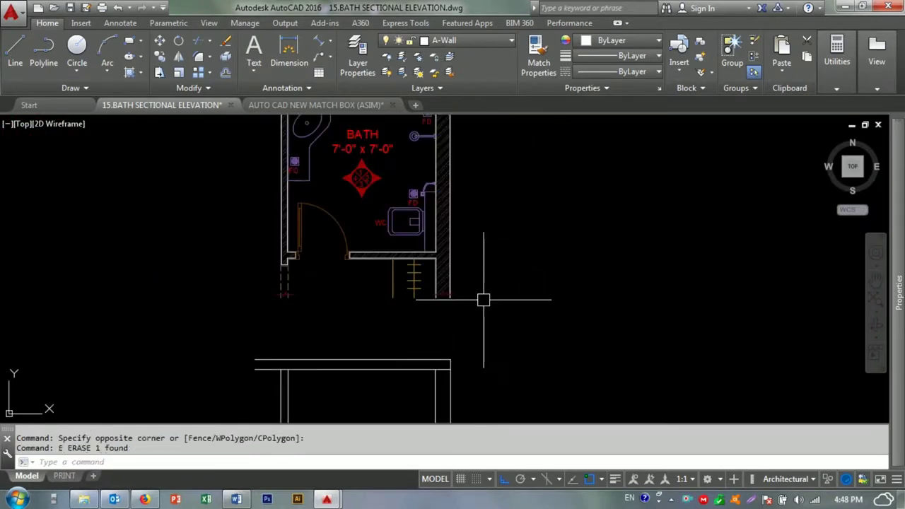
scroll(363, 344, up, 2)
scroll(330, 309, up, 2)
scroll(234, 294, up, 2)
key(Escape)
key(Escape)
- Offset the wall lines 0.5 inward
text(o)
key(Return)
text(.5)
key(Return)
scroll(255, 261, up, 2)
click(273, 237)
click(219, 233)
click(222, 226)
key(Escape)
scroll(222, 297, down, 2)
- Trim away the overlapping segment at the wall junction
key(t)
key(r)
key(Return)
- Offset another wall line 0.5 toward the inner side
key(Return)
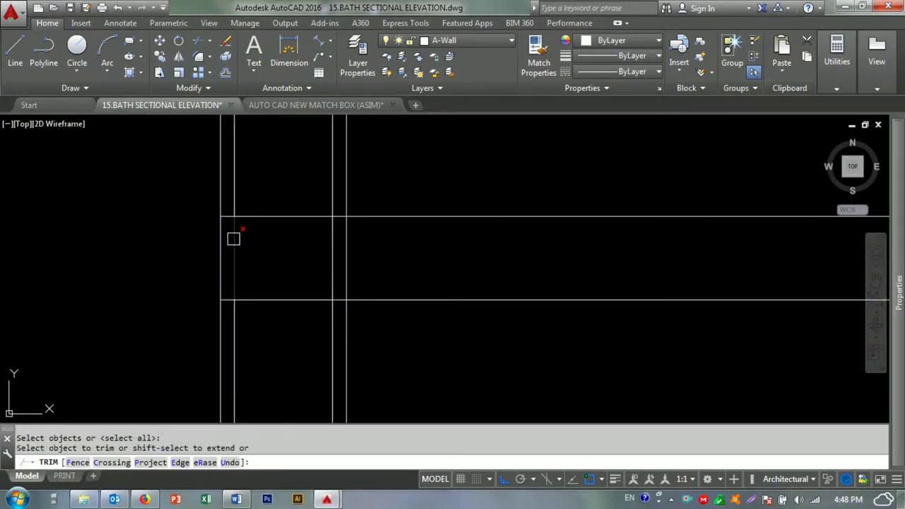
click(336, 237)
scroll(296, 250, down, 2)
key(Escape)
text(o)
- Trim the vertical segment through the slab and erase the leftover vertical line
key(Return)
key(Return)
click(535, 229)
click(586, 253)
key(Escape)
key(Escape)
scroll(625, 272, up, 4)
text(tr)
key(Return)
key(Return)
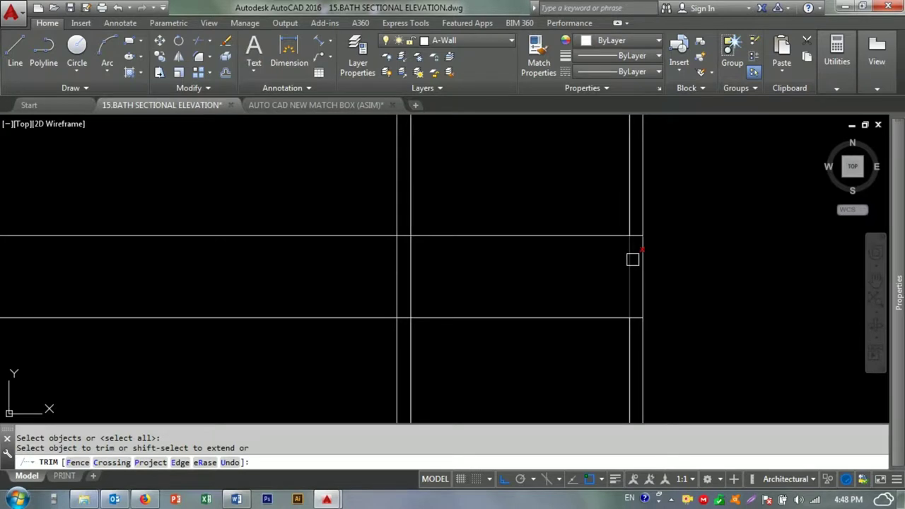
click(412, 254)
scroll(413, 271, down, 4)
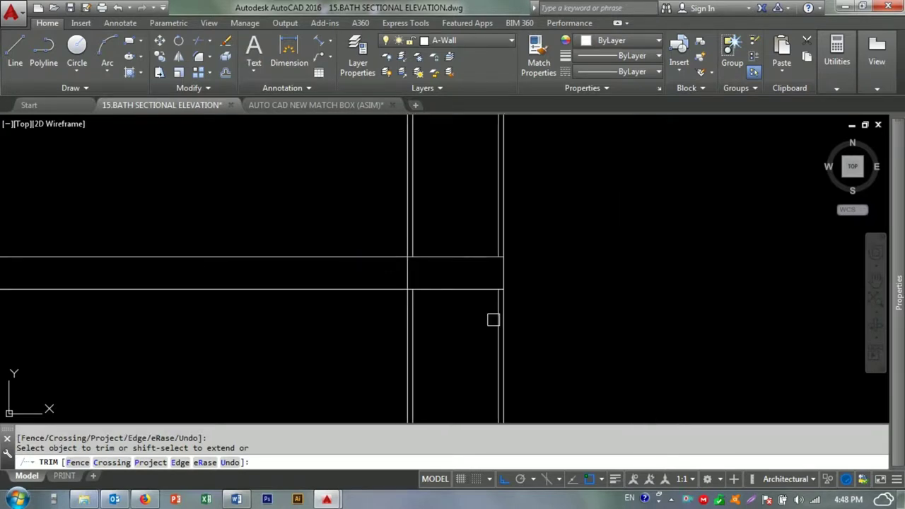
scroll(406, 268, up, 2)
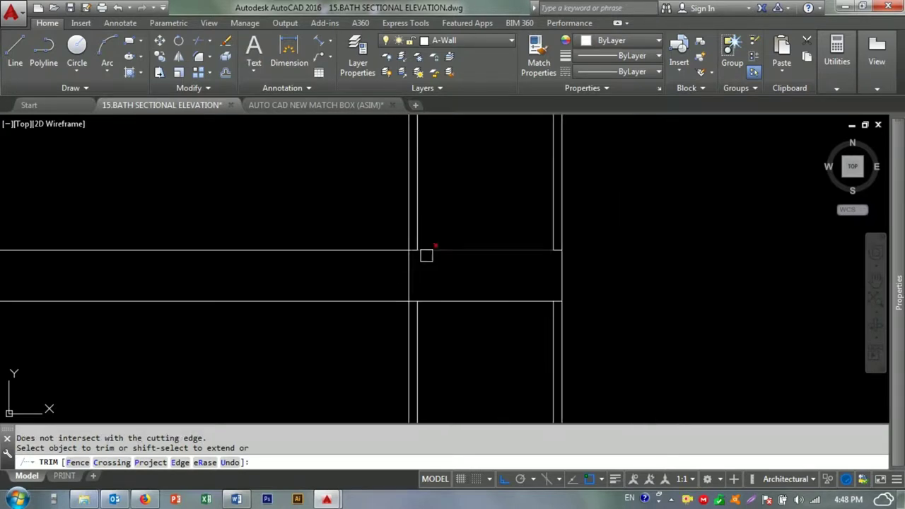
click(407, 266)
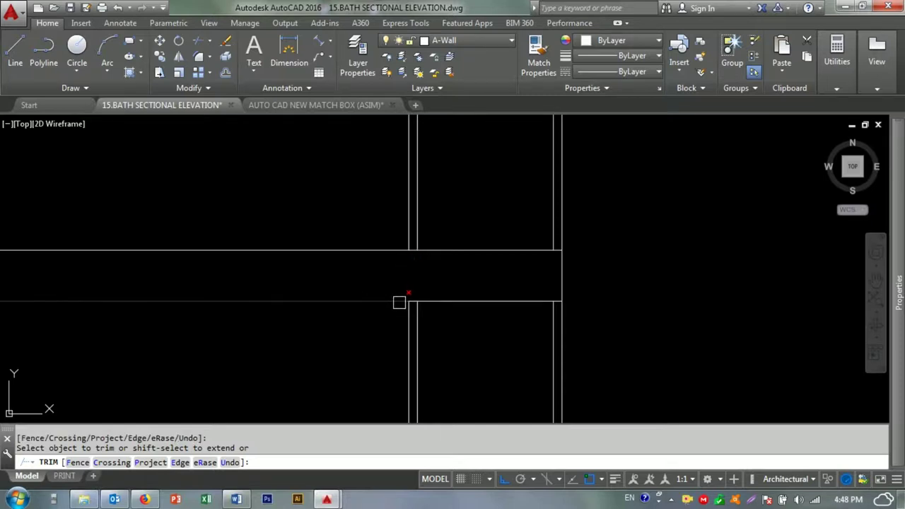
key(Escape)
click(407, 318)
text(e)
key(Return)
key(Escape)
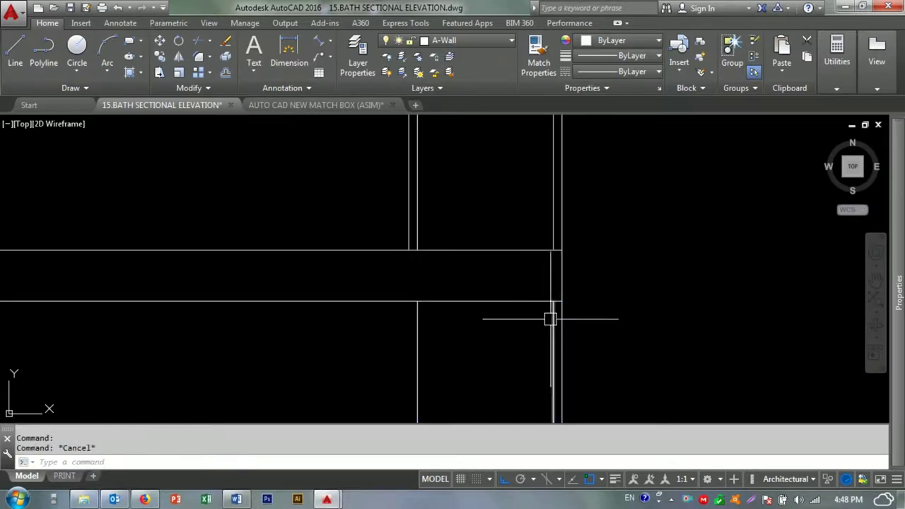
- Clean up the other wall junction by trimming and erasing the overlapping line
scroll(372, 303, down, 3)
scroll(550, 288, up, 2)
mouse_move(515, 282)
middle_down()
mouse_move(231, 293)
mouse_move(358, 266)
middle_up()
key(Escape)
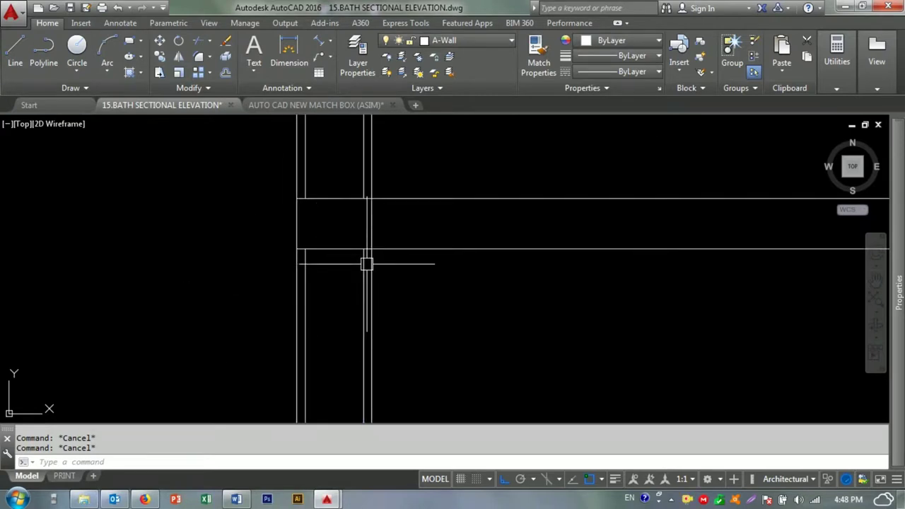
text(tr)
key(Return)
key(Return)
click(367, 262)
key(Escape)
text(e)
key(Return)
click(384, 280)
key(Escape)
key(Escape)
- Start Match Properties (MA) to copy line properties between lines
text(ma)
key(Return)
scroll(340, 263, down, 3)
scroll(339, 264, up, 3)
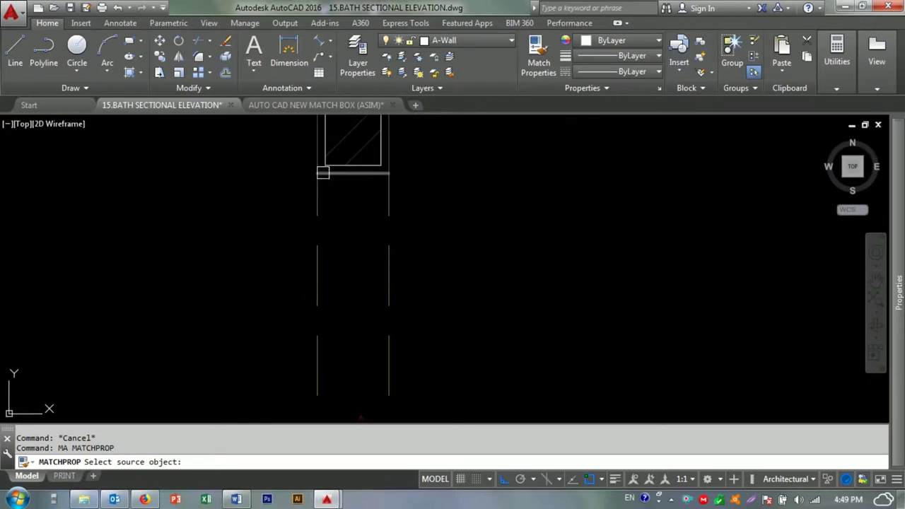
- Match two wall lines at the corner to the source line's properties
click(319, 170)
mouse_move(319, 170)
middle_down()
mouse_move(307, 259)
mouse_move(386, 190)
middle_up()
click(385, 191)
click(460, 188)
scroll(374, 245, down, 3)
scroll(319, 357, up, 3)
scroll(430, 269, down, 3)
scroll(328, 286, up, 3)
scroll(493, 322, up, 3)
middle_drag(508, 317, 398, 244)
key(Escape)
key(Escape)
key(Escape)
- Extend the wall line up to the top edge using all lines as boundaries
scroll(434, 188, down, 2)
text(tr)
key(Return)
key(Return)
scroll(454, 313, up, 2)
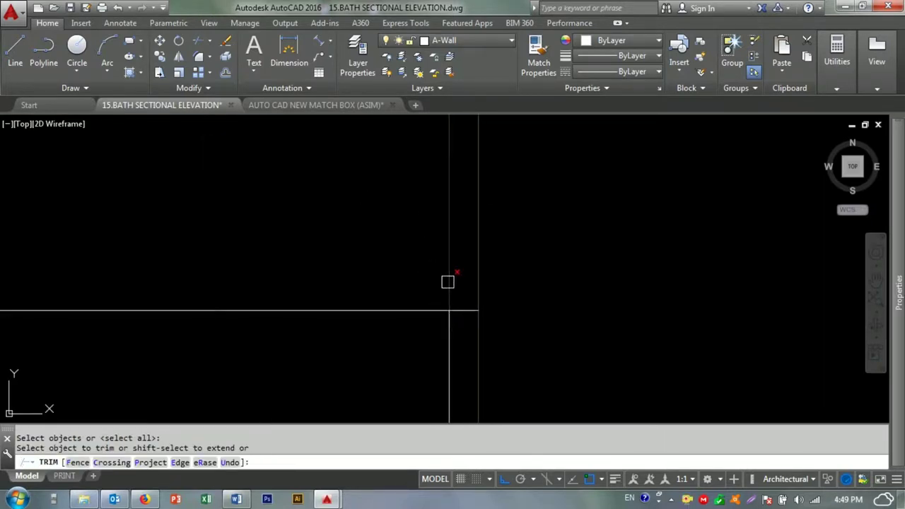
scroll(452, 279, down, 2)
key(Escape)
scroll(426, 243, up, 2)
key(Escape)
click(444, 244)
key(Escape)
key(Escape)
text(ex)
key(Return)
key(Return)
click(523, 282)
key(Escape)
text(tr)
key(Return)
key(Return)
scroll(534, 257, up, 2)
scroll(483, 283, down, 2)
key(Escape)
key(Escape)
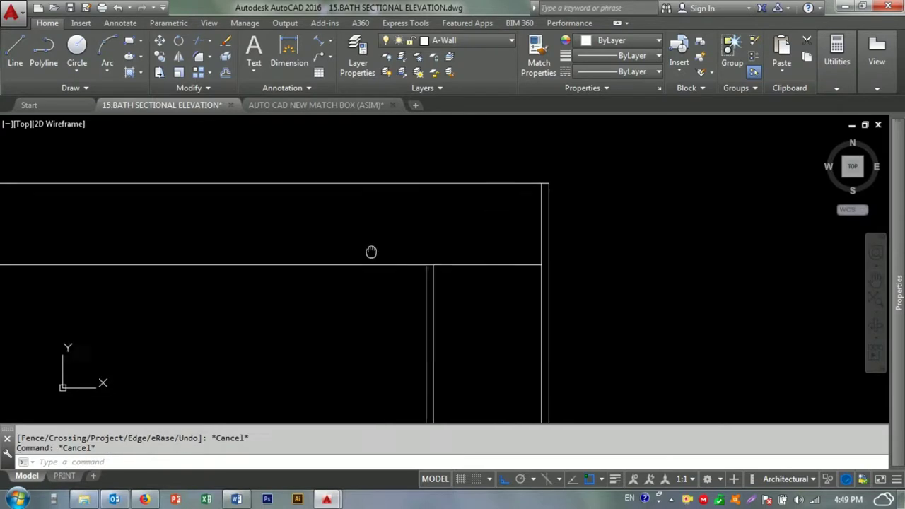
scroll(211, 227, up, 2)
key(Escape)
scroll(211, 227, down, 3)
scroll(403, 226, up, 4)
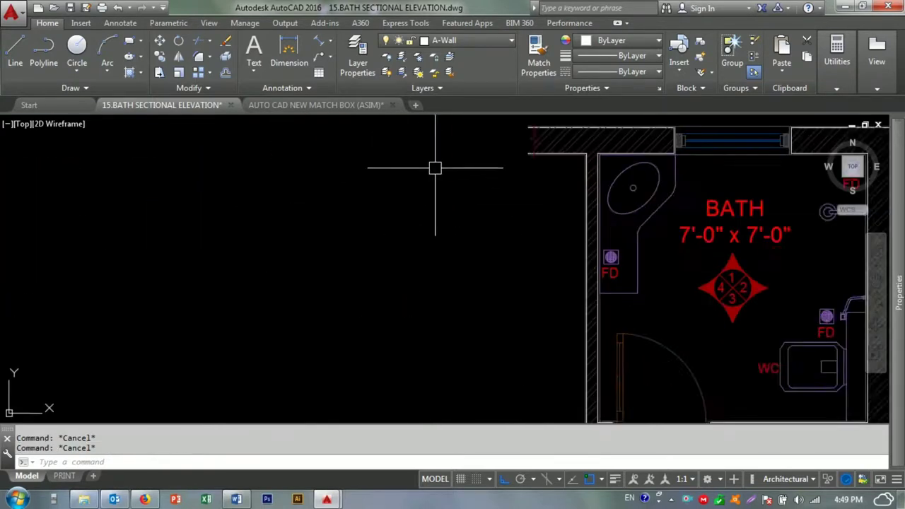
scroll(403, 192, down, 1)
- Copy the zigzag break line from the bath plan and move it onto the wall
click(391, 205)
key(Return)
click(395, 219)
scroll(404, 306, down, 3)
scroll(384, 309, up, 3)
scroll(383, 263, up, 2)
key(Escape)
scroll(479, 294, up, 3)
click(424, 311)
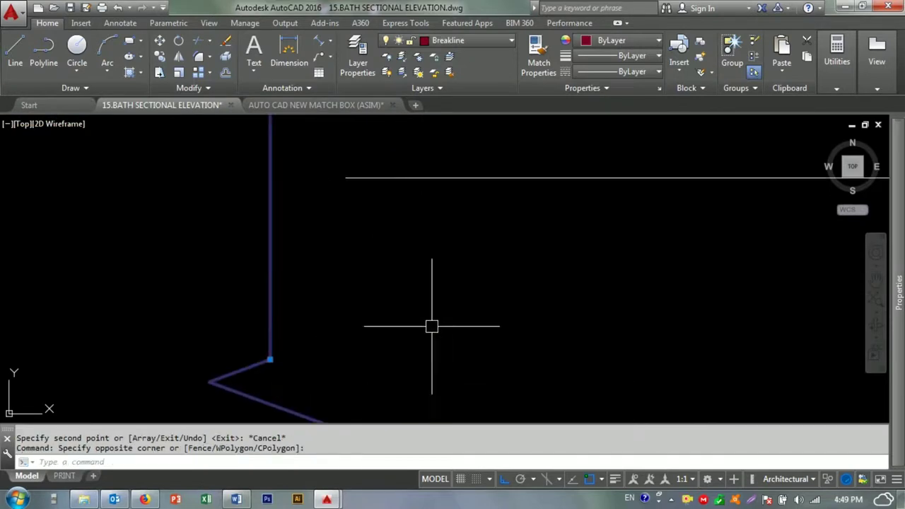
click(418, 323)
text(m)
key(Return)
click(372, 303)
click(453, 292)
- Scale the break line by reference so it matches the wall thickness
scroll(453, 292, down, 3)
click(410, 318)
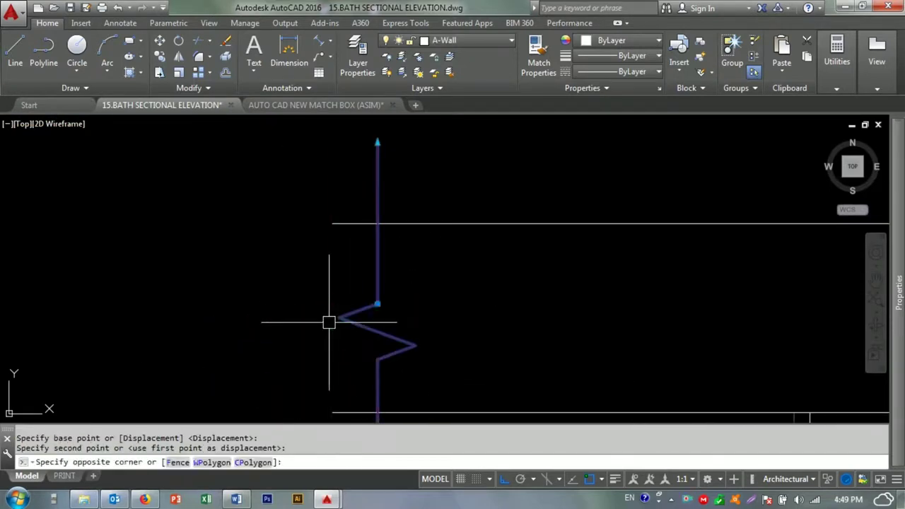
click(329, 299)
text(SC)
key(Return)
click(382, 305)
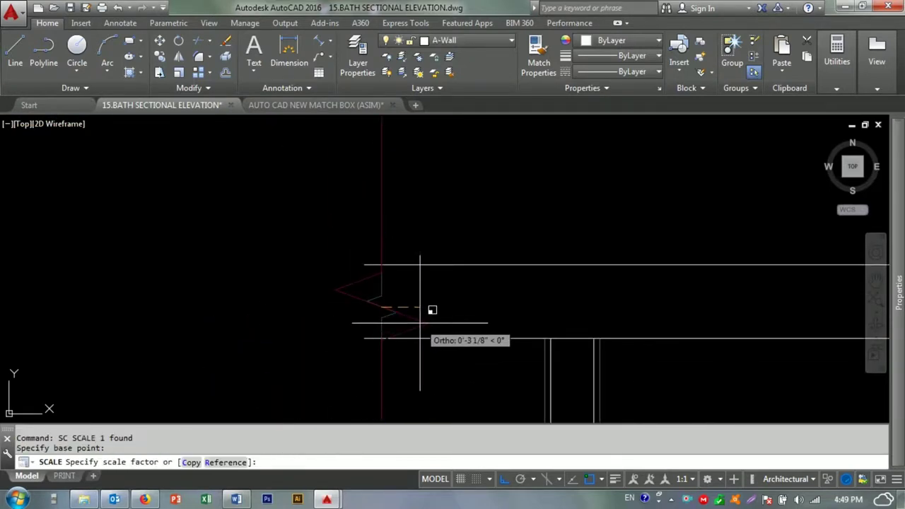
text(r)
key(Return)
scroll(382, 306, up, 2)
click(394, 258)
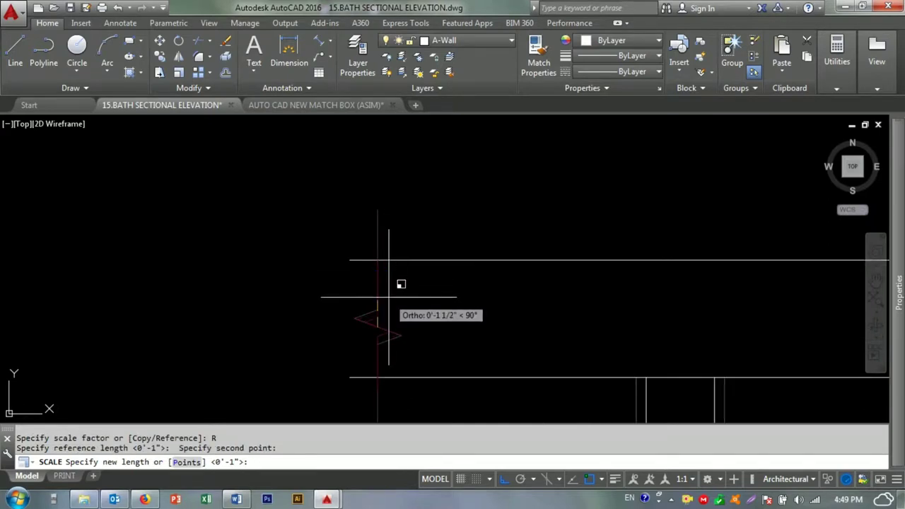
click(399, 311)
click(398, 290)
- Move the scaled break line into position on the wall
key(Return)
click(406, 294)
click(368, 270)
scroll(382, 276, down, 2)
scroll(357, 305, up, 3)
click(351, 305)
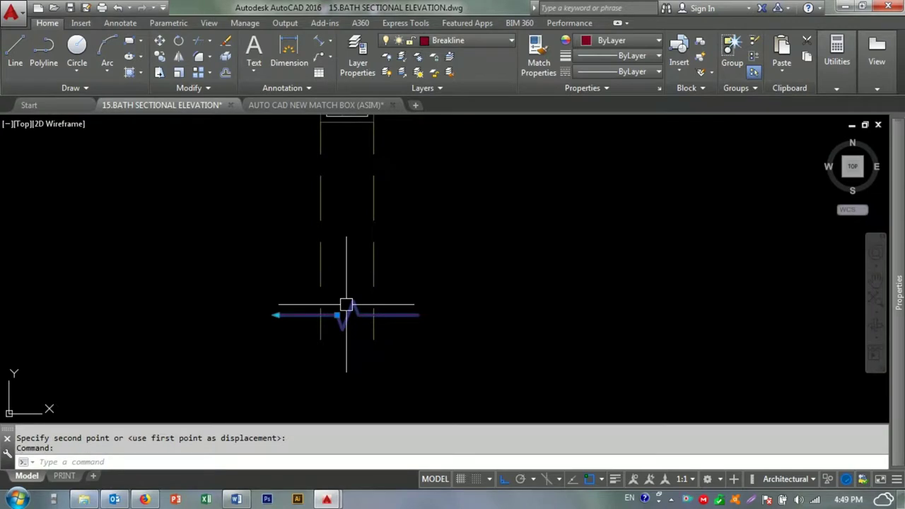
scroll(337, 171, down, 5)
scroll(352, 363, up, 4)
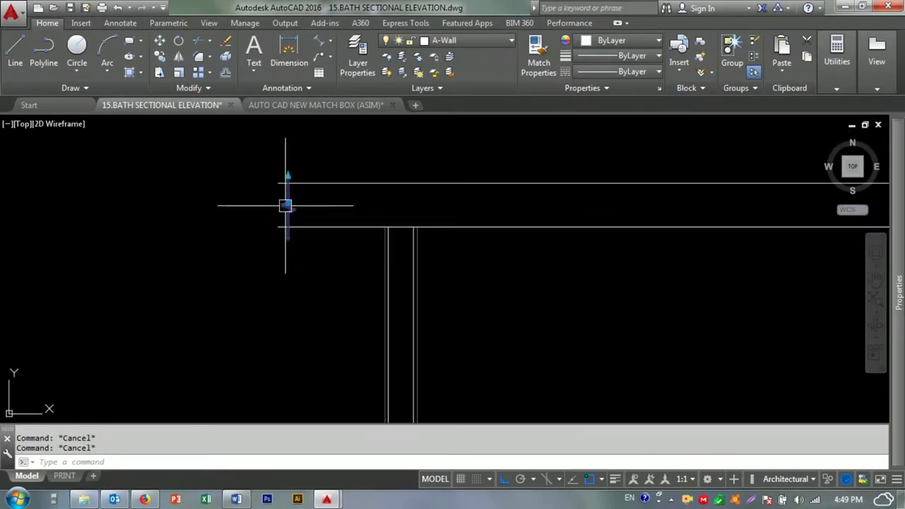
text(c)
- Rotate the break line 90° so it lies horizontally
key(Return)
click(290, 249)
middle_drag(329, 297, 369, 337)
key(F8)
key(Escape)
drag(443, 346, 444, 335)
text(ro)
key(Return)
click(429, 313)
click(448, 216)
- Move the rotated break line across the base of the first wall
drag(452, 282, 436, 343)
key(m)
key(Return)
click(433, 304)
scroll(343, 319, down, 2)
key(F8)
click(369, 333)
- Copy the break line across the bottom of the other wall
click(347, 284)
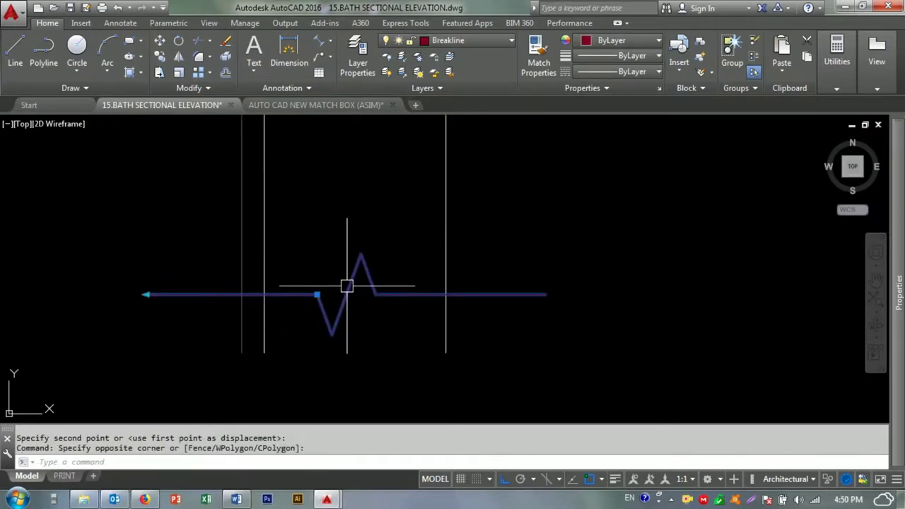
click(333, 311)
text(co)
key(Return)
click(345, 338)
middle_drag(345, 337, 530, 333)
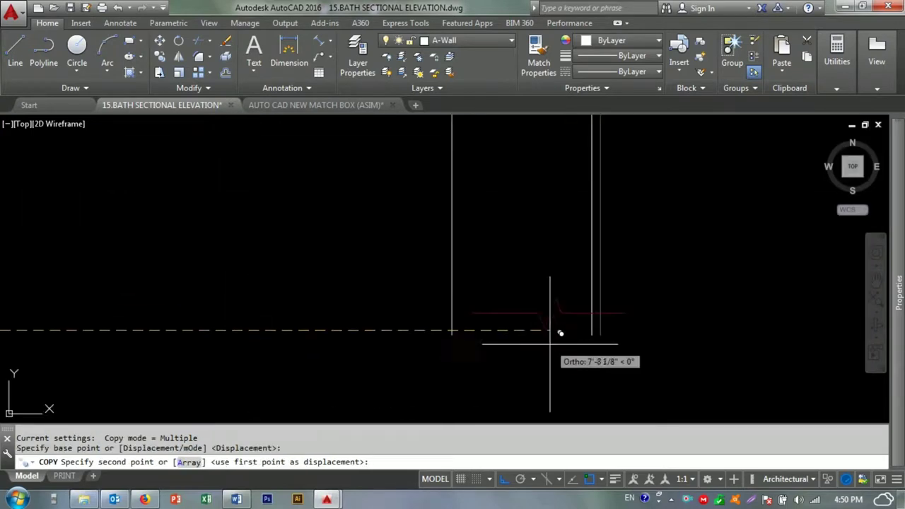
click(527, 344)
key(Escape)
- Nudge the copied break line slightly left into place
click(479, 318)
text(m)
key(Return)
click(523, 346)
click(515, 345)
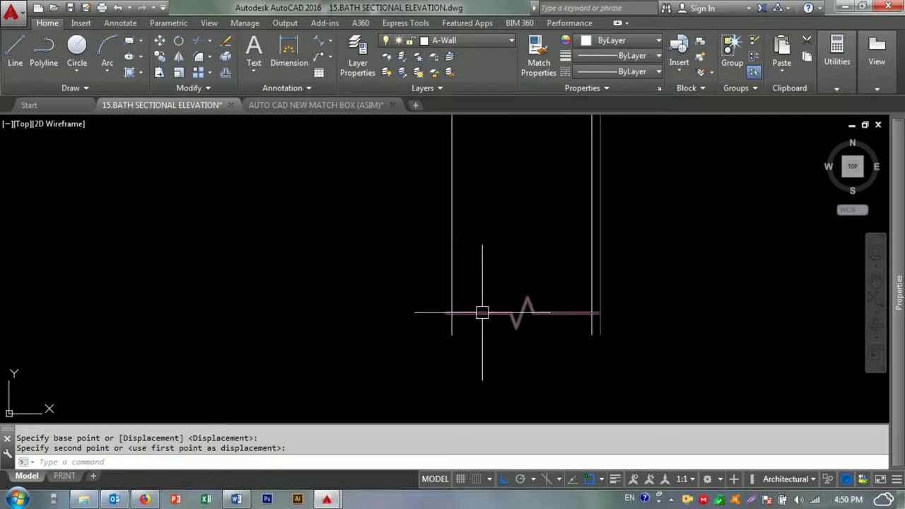
click(444, 313)
key(Escape)
key(Escape)
scroll(431, 318, up, 3)
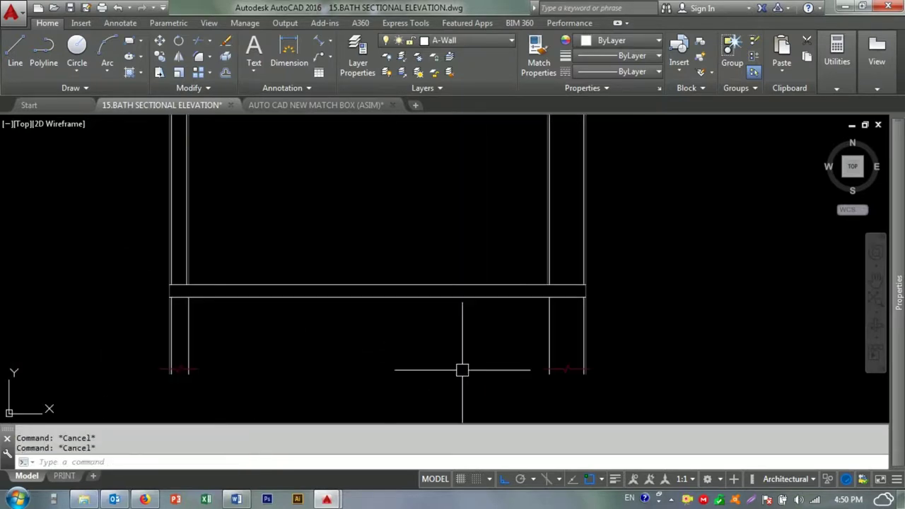
scroll(449, 337, down, 3)
scroll(449, 337, up, 3)
text(o)
key(Return)
text(1)
key(Return)
scroll(362, 334, up, 2)
click(362, 334)
click(339, 324)
key(Escape)
click(282, 326)
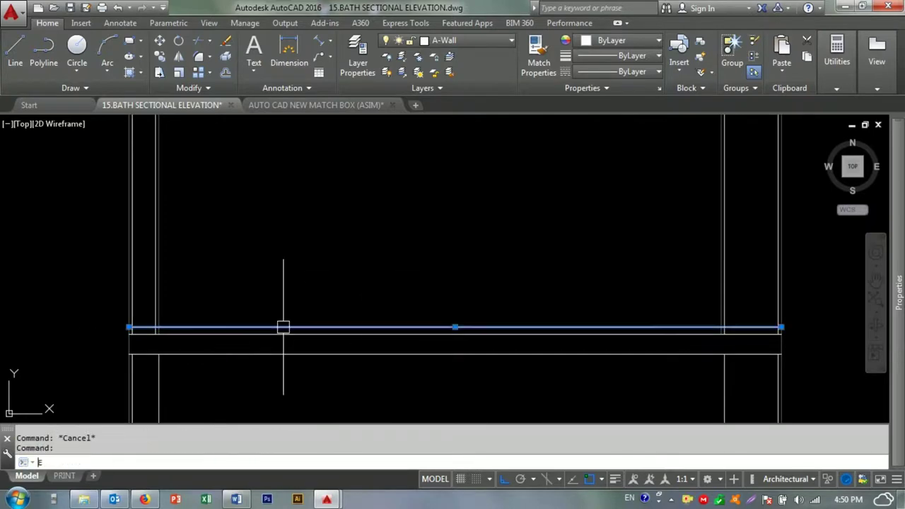
text(e)
key(Return)
key(Escape)
key(Escape)
key(Escape)
click(267, 329)
text(e)
key(Return)
text(o)
key(Return)
key(Return)
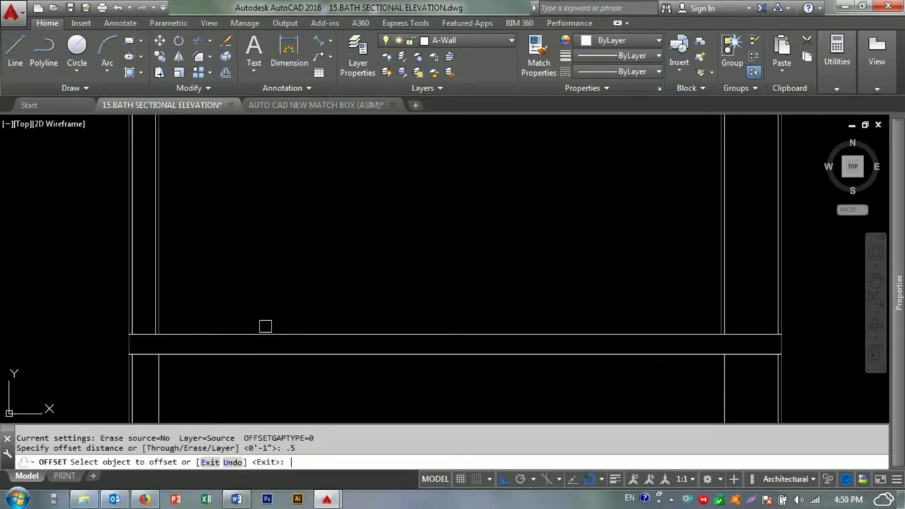
scroll(233, 321, up, 2)
click(297, 318)
key(Escape)
key(Escape)
text(tr)
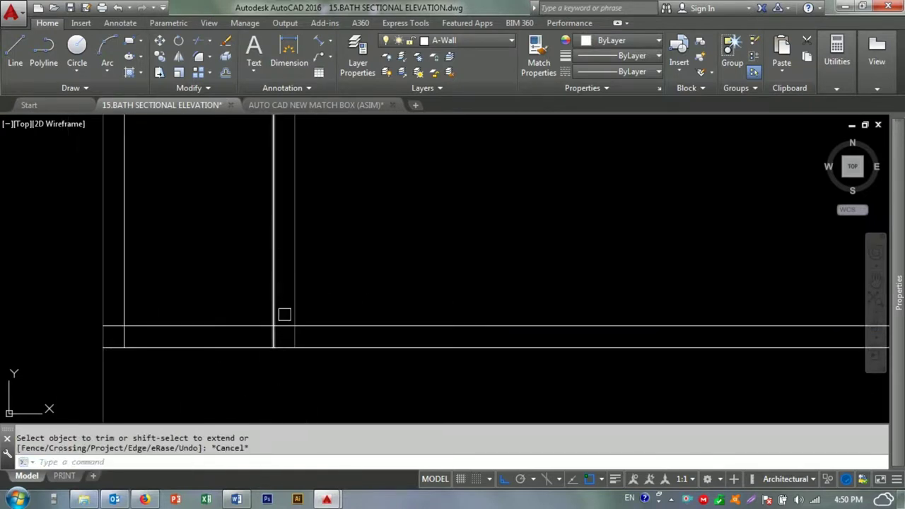
key(Return)
key(Return)
scroll(320, 309, up, 1)
key(Escape)
key(Return)
scroll(389, 291, down, 1)
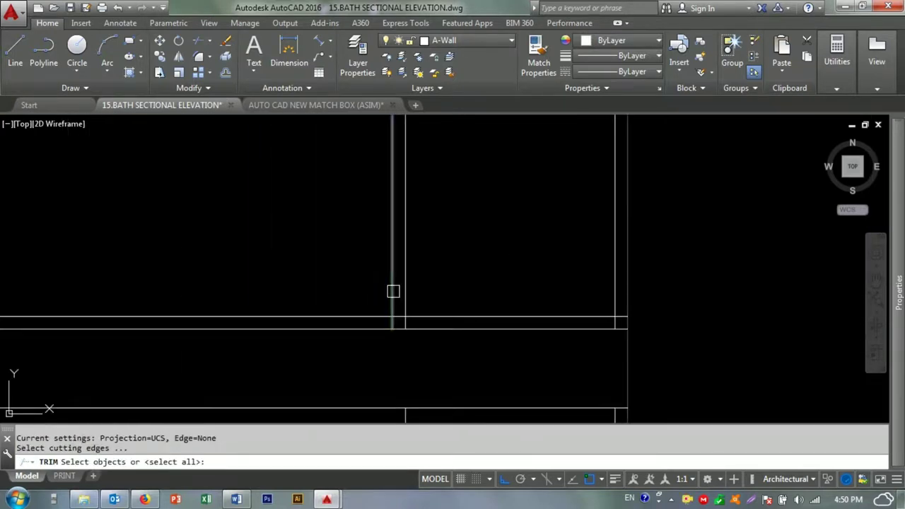
key(Return)
click(479, 313)
scroll(436, 330, down, 2)
key(Escape)
key(Escape)
text(a)
key(Return)
scroll(359, 236, down, 3)
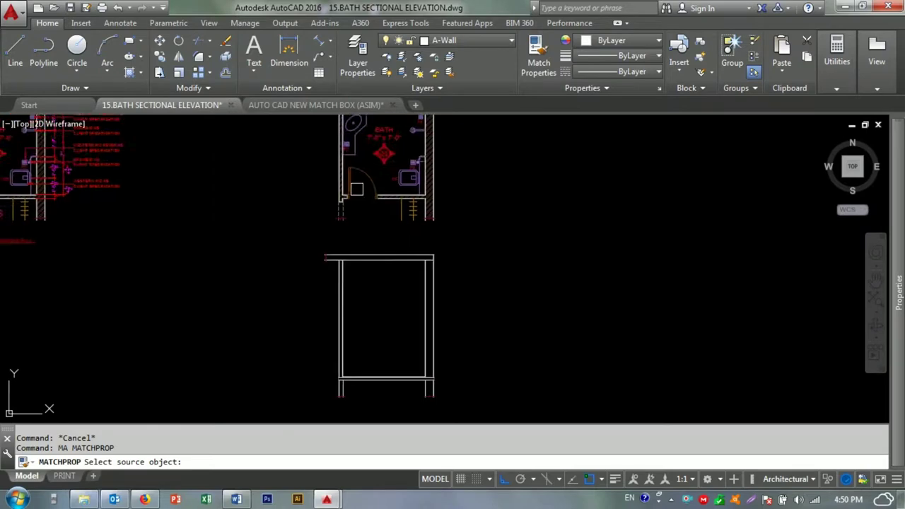
- Select the horizontal line in the bath plan after abandoning a property match
middle_drag(359, 236, 245, 217)
scroll(244, 217, down, 1)
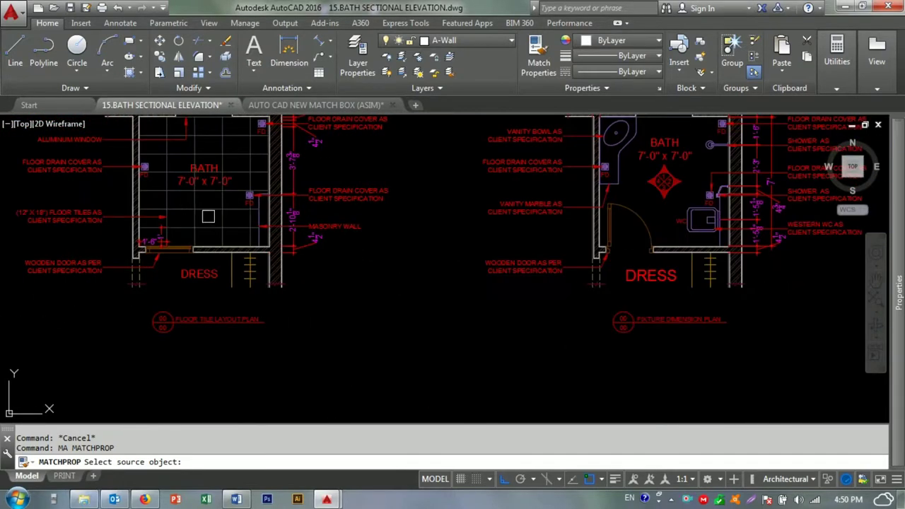
click(246, 217)
scroll(246, 217, down, 3)
scroll(416, 259, up, 5)
key(Escape)
key(Escape)
click(323, 317)
click(300, 346)
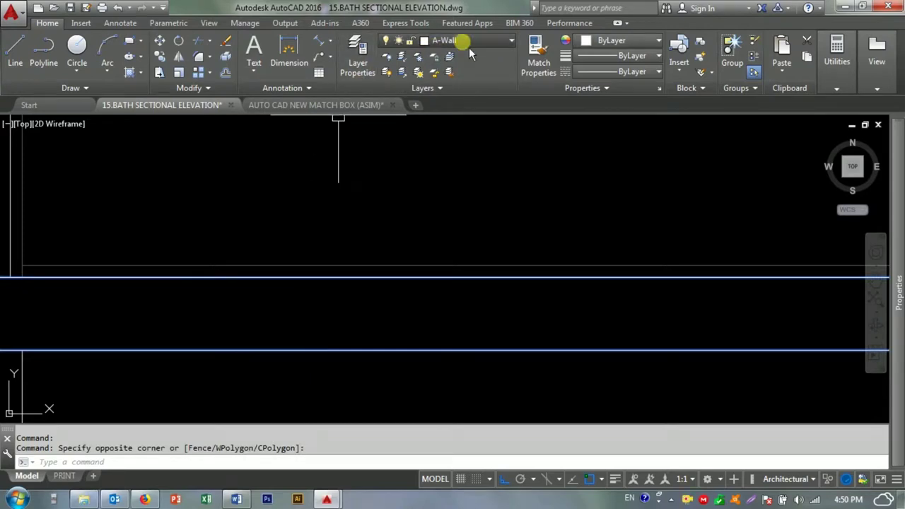
- Switch to the AUTO CAD NEW MATCH BOX drawing and start MATCHPROP
click(465, 41)
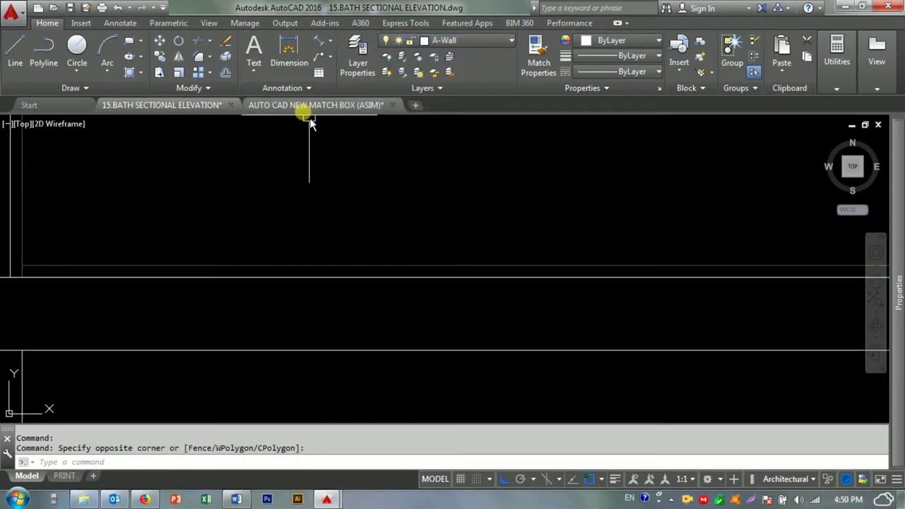
click(308, 104)
scroll(417, 252, up, 5)
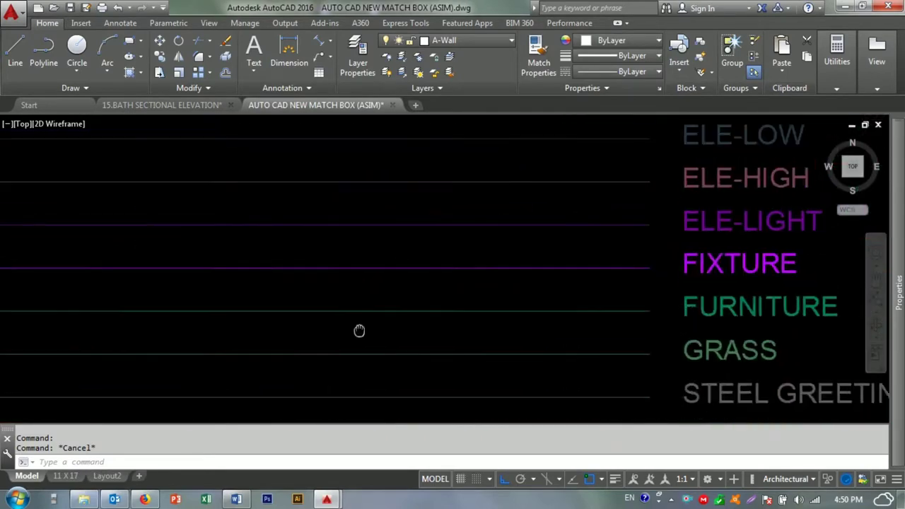
text(ma)
key(Return)
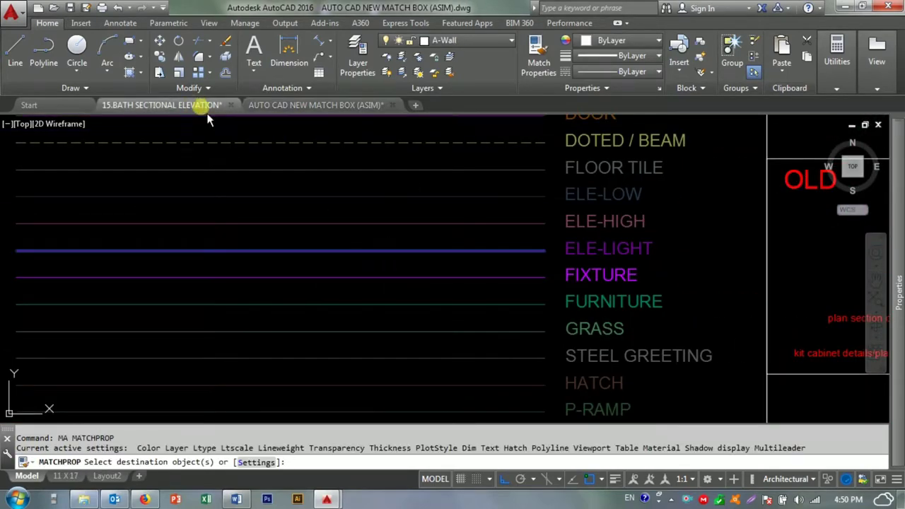
- Go back to 15.BATH SECTIONAL ELEVATION, cancel MATCHPROP, and zoom to the bath box's top slab
click(162, 105)
click(378, 300)
scroll(382, 304, down, 3)
key(Escape)
scroll(361, 327, down, 2)
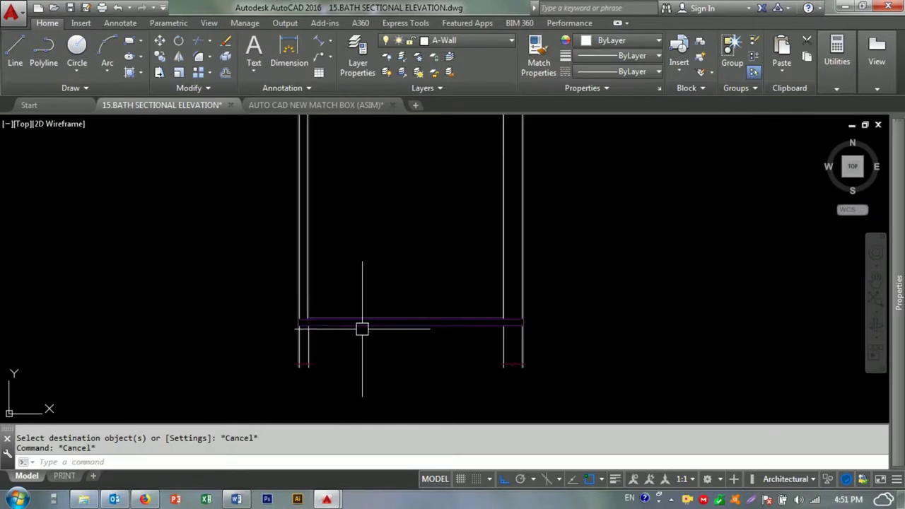
scroll(335, 295, up, 3)
key(Escape)
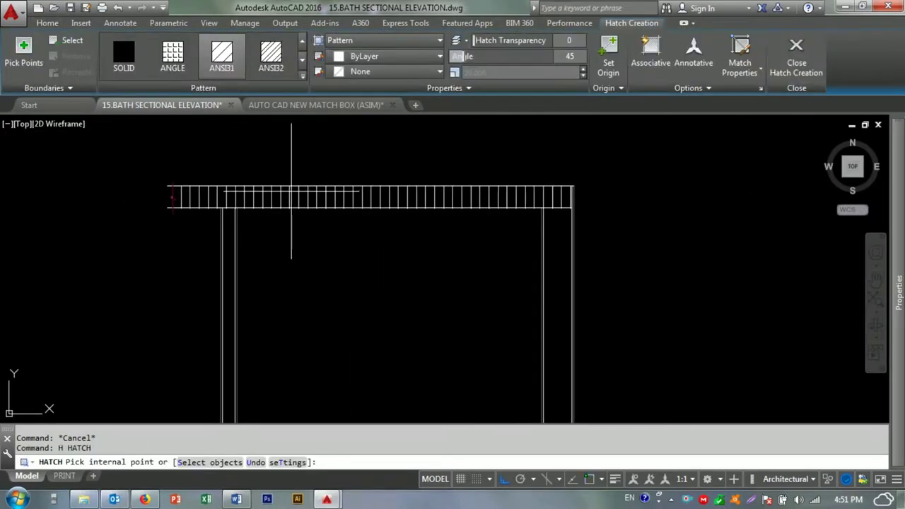
- Fill the top slab with the AR-CONC concrete hatch pattern at angle 0
click(241, 196)
drag(471, 64, 450, 62)
click(302, 73)
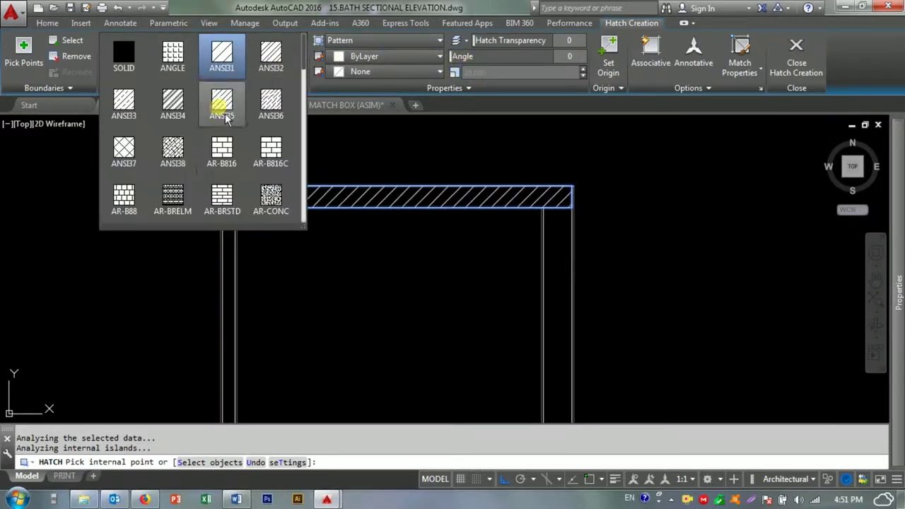
click(269, 195)
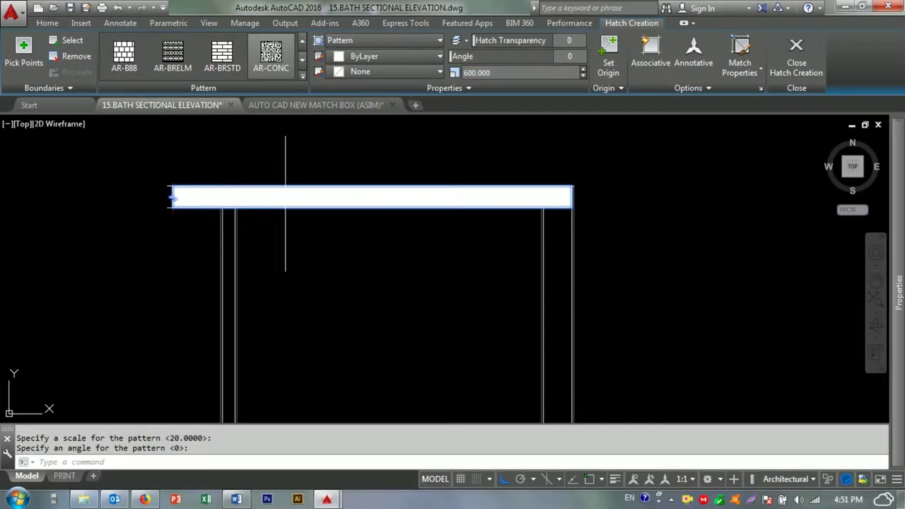
key(Escape)
- Try hatch scales of 3 and then 10 on the slab's concrete hatch
click(261, 182)
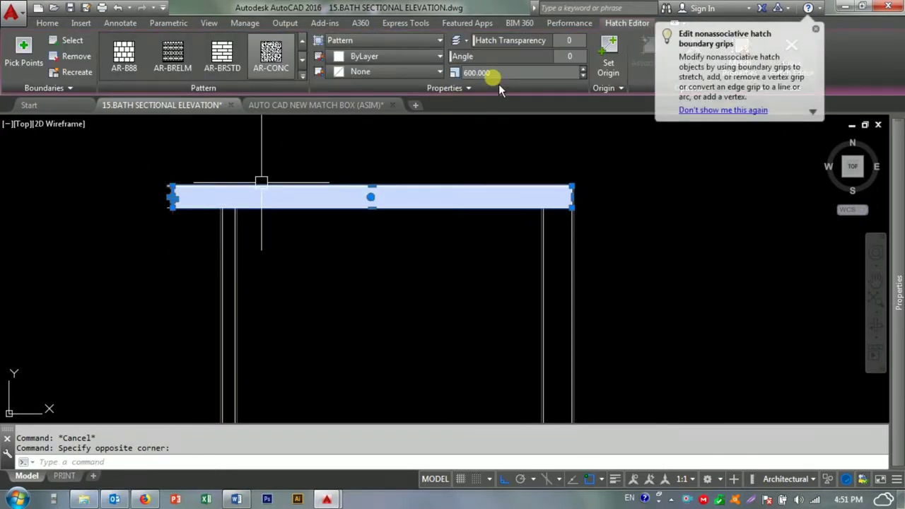
text(3)
key(Return)
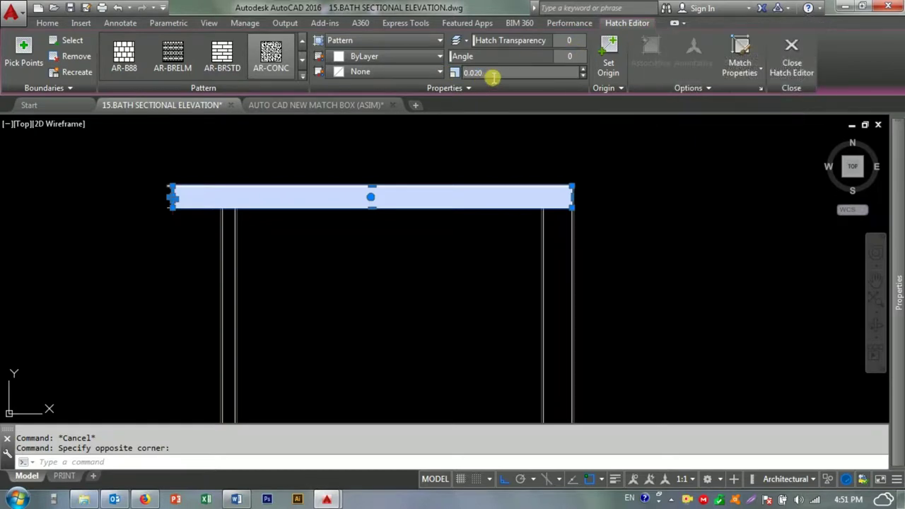
double_click(460, 76)
text(10)
key(Return)
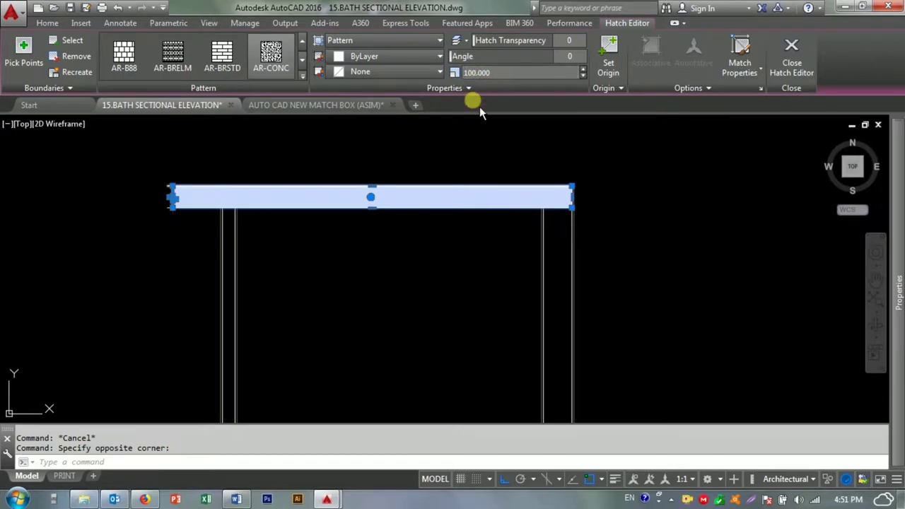
key(Escape)
- Reapply AR-CONC to the slab hatch and reset its scale to 1.000
drag(432, 169, 359, 201)
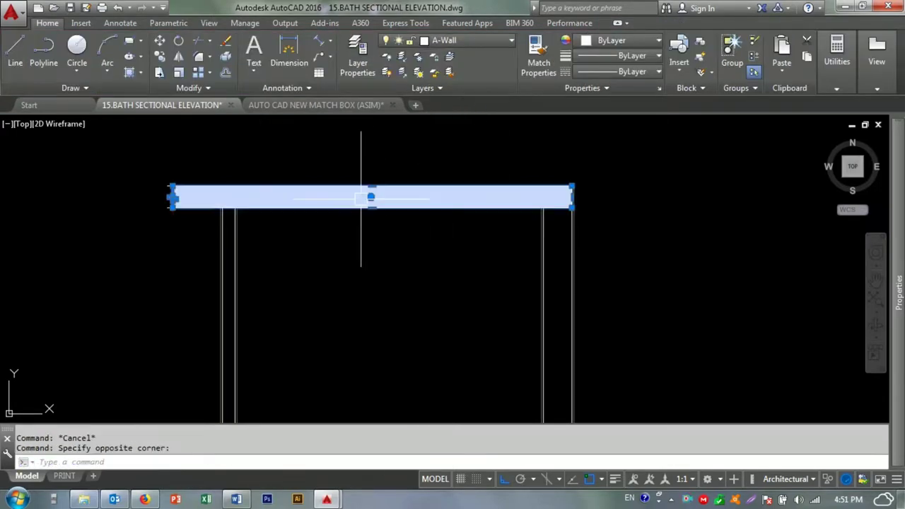
click(302, 44)
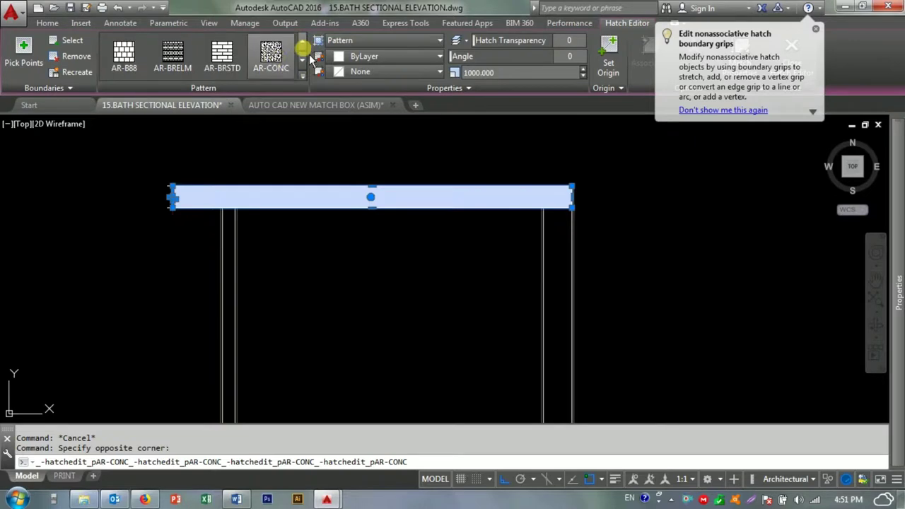
click(284, 63)
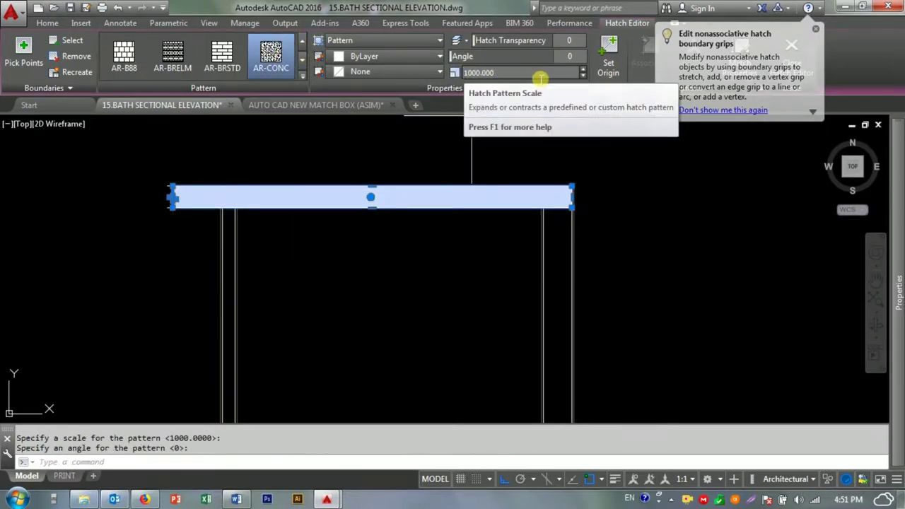
click(464, 75)
click(446, 196)
key(Escape)
scroll(532, 169, up, 6)
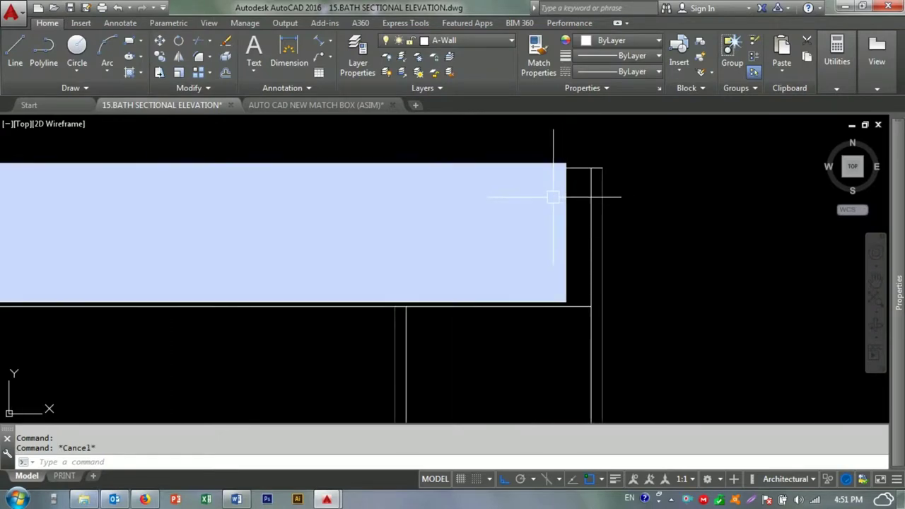
click(551, 196)
key(Escape)
scroll(434, 202, down, 5)
- Erase the slab hatch and re-hatch the top slab with concrete
click(424, 200)
text(e)
key(Return)
key(Return)
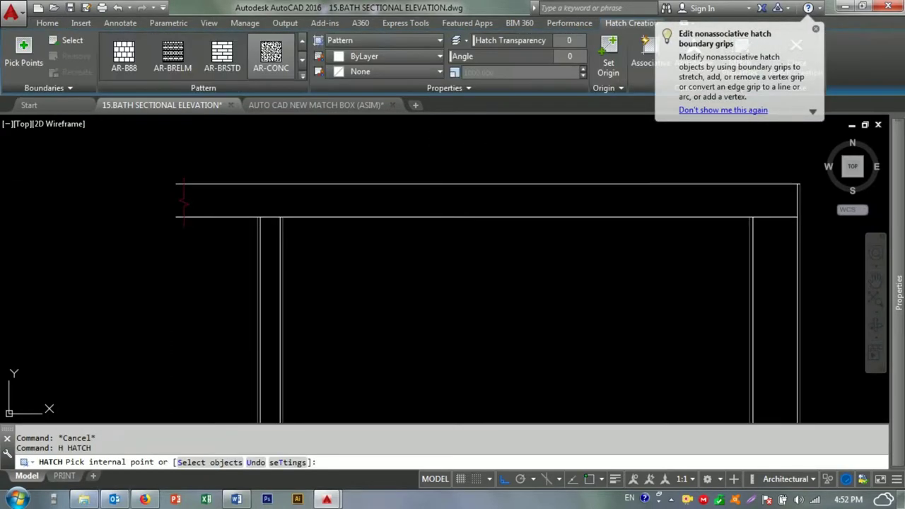
click(410, 201)
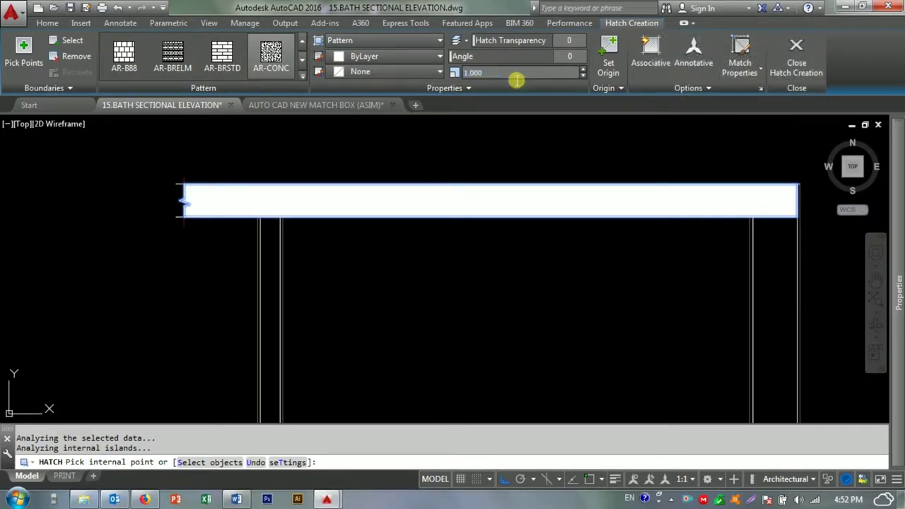
key(Return)
- Move the new concrete slab hatch onto another layer from the Layers dropdown
middle_drag(428, 182, 347, 166)
click(334, 183)
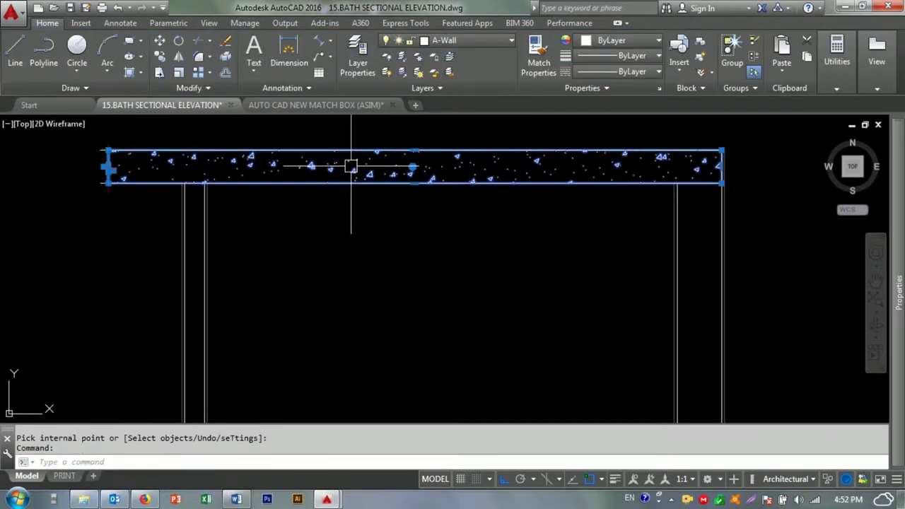
key(Escape)
scroll(311, 176, up, 2)
click(303, 173)
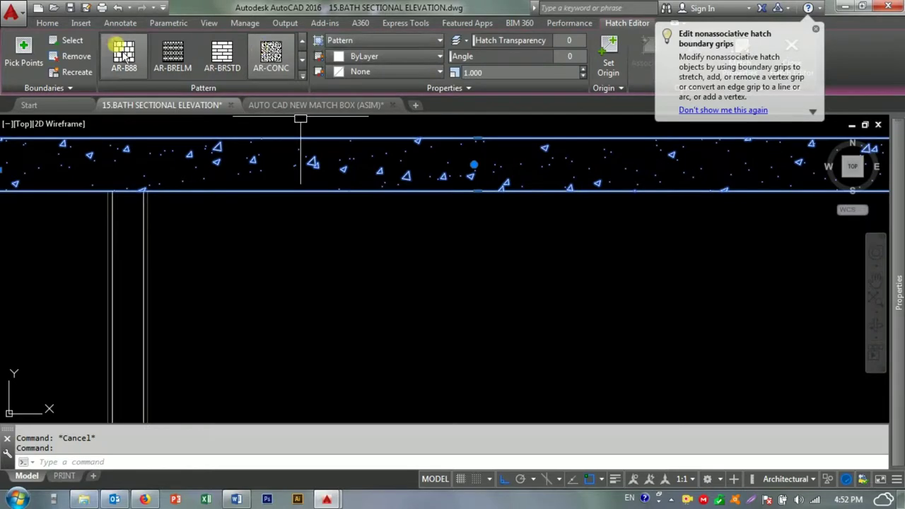
click(48, 22)
click(452, 43)
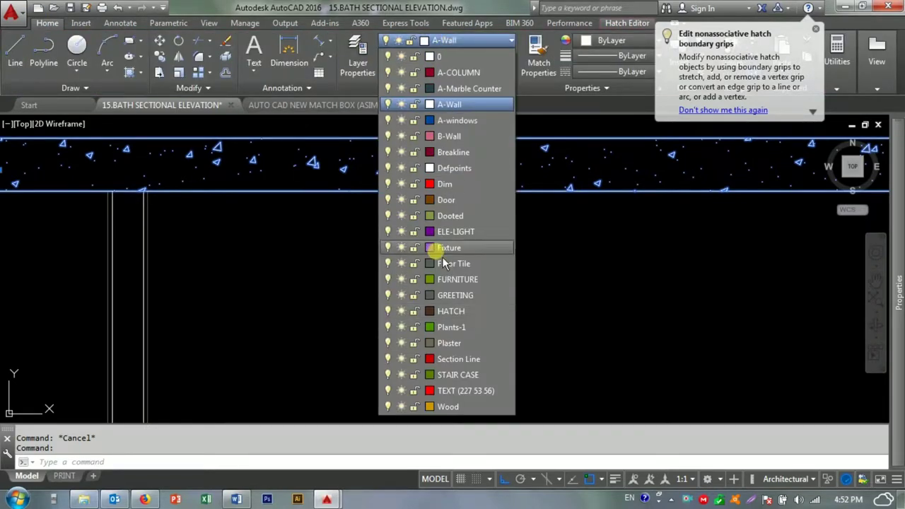
click(436, 299)
key(Escape)
scroll(419, 247, down, 2)
- Review the slab hatch, then frame the walls and bottom beam for the next hatch
click(422, 177)
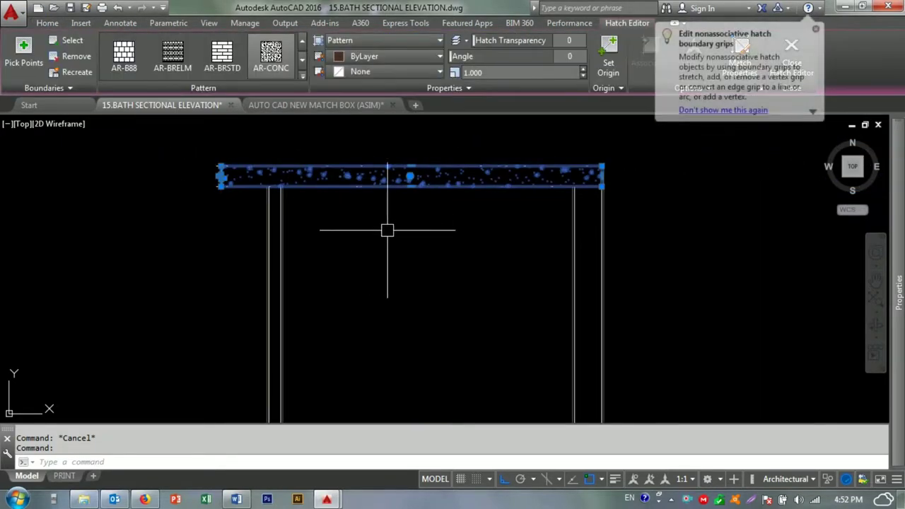
key(Escape)
middle_drag(278, 217, 302, 208)
scroll(311, 226, down, 2)
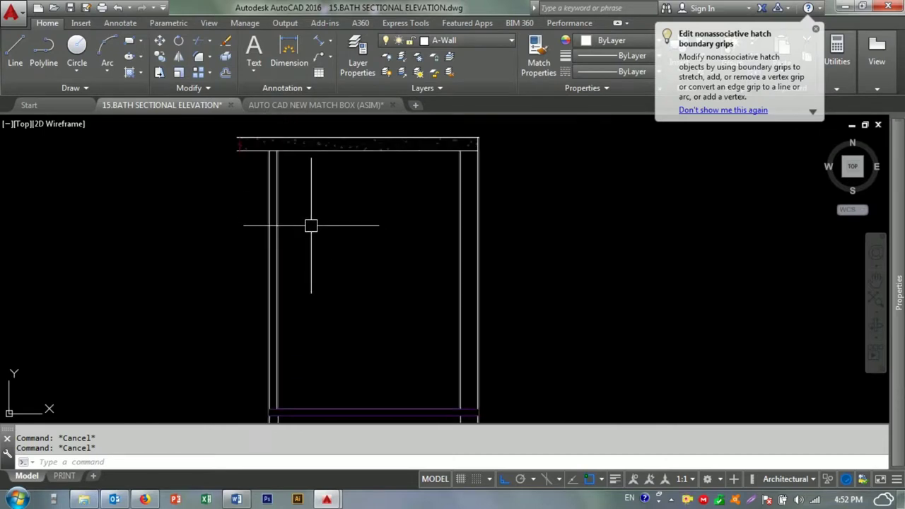
text(H)
key(Return)
middle_drag(300, 325, 303, 206)
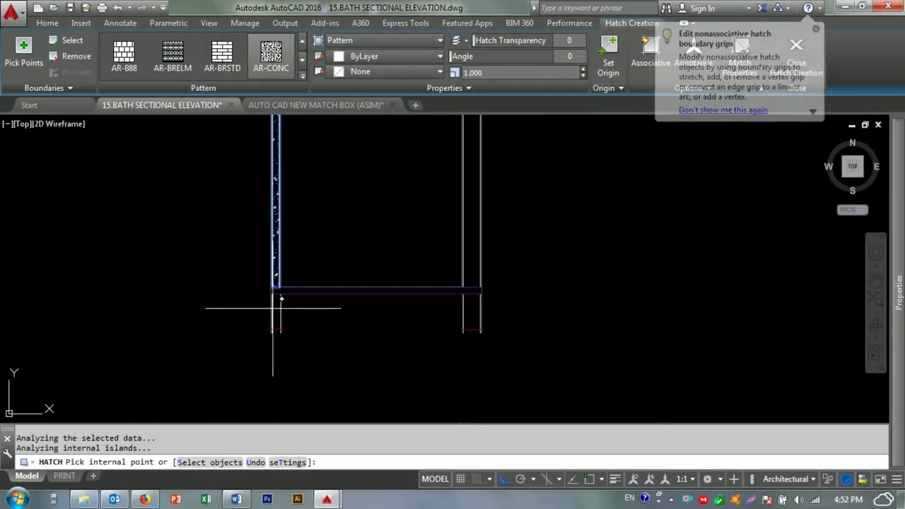
- Hatch both side walls with the ANSI32 pattern at scale 12
middle_drag(474, 307, 436, 292)
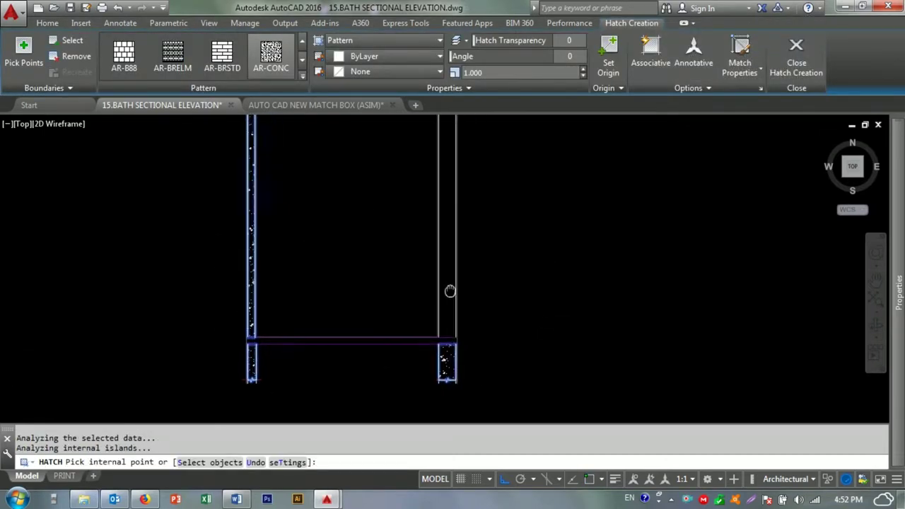
click(302, 73)
scroll(222, 99, up, 3)
click(269, 55)
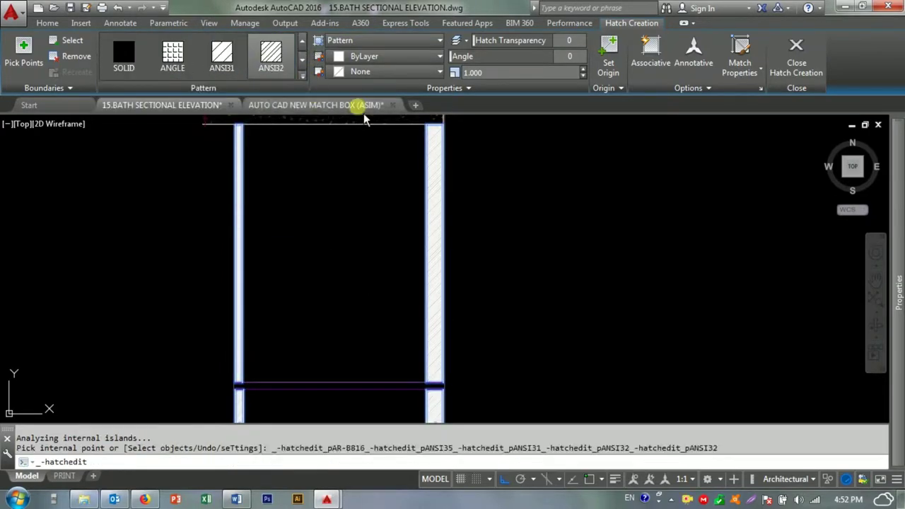
text(6)
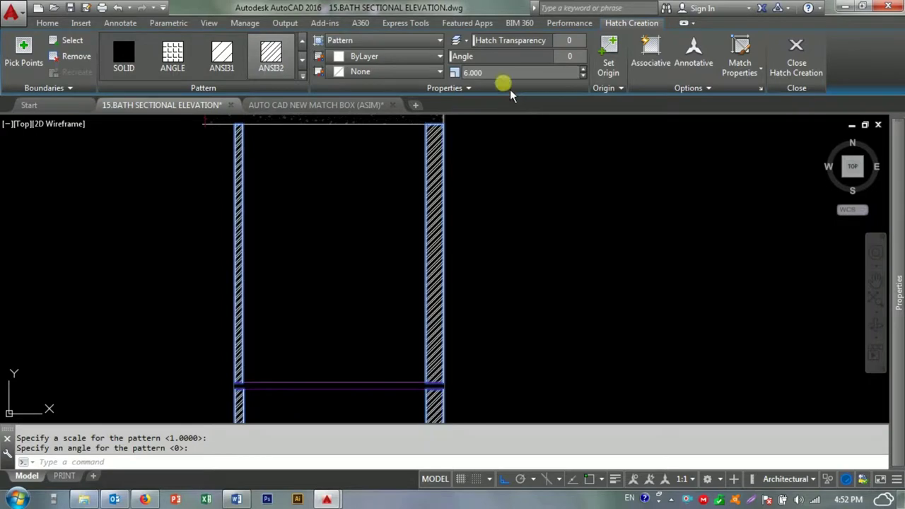
text(20)
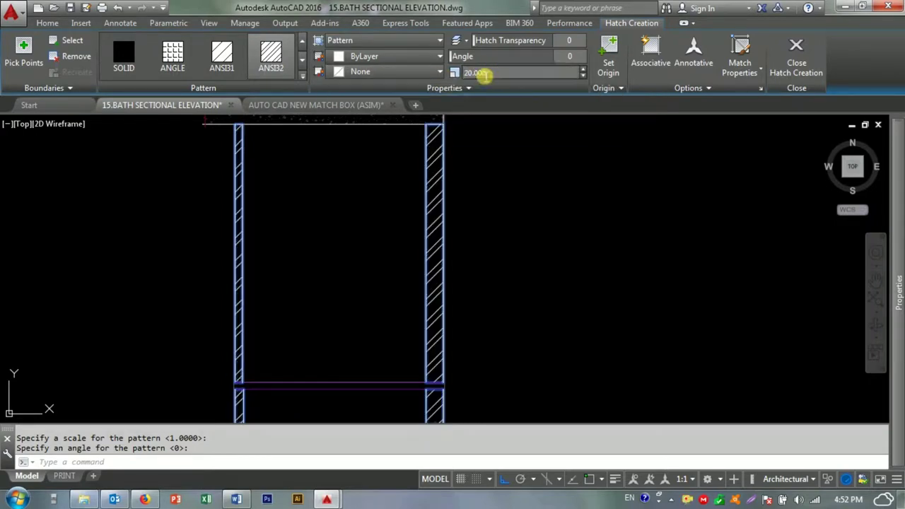
text(2)
key(Return)
click(494, 228)
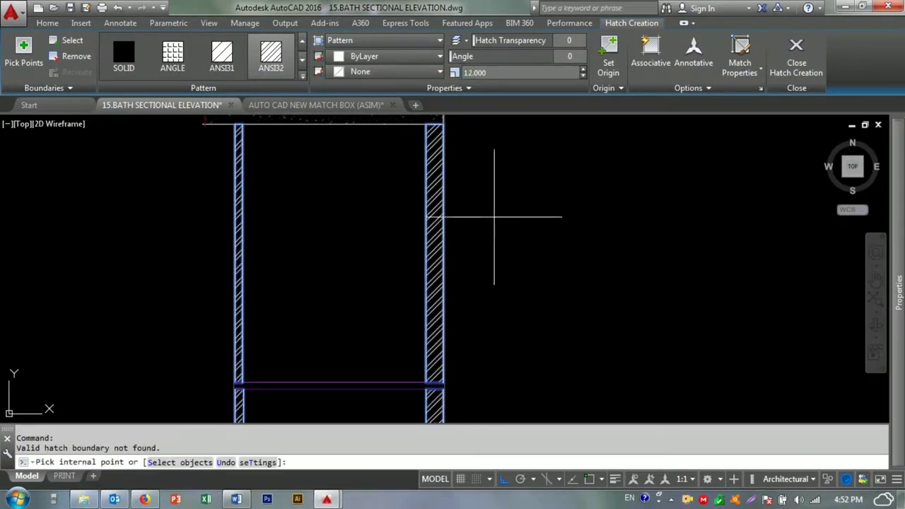
key(Escape)
- Put the wall hatch on the HATCH layer, leaving its background colour unchanged
click(432, 149)
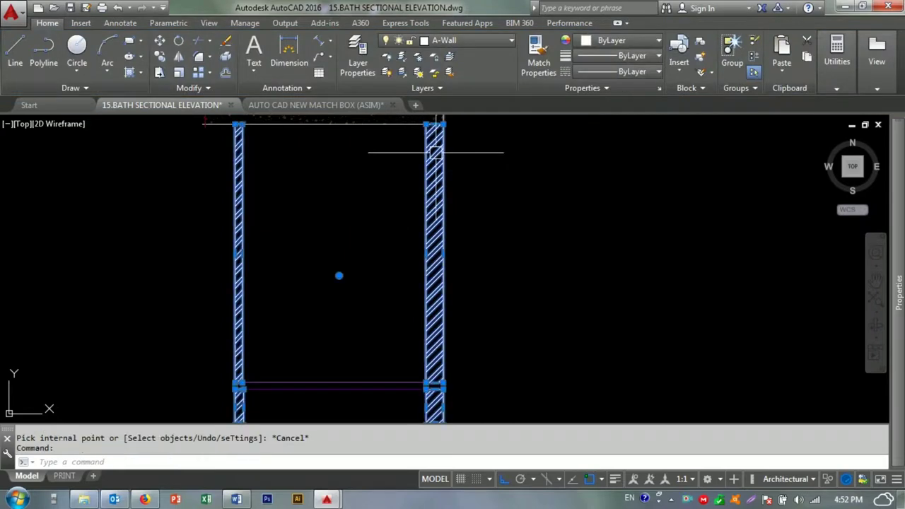
click(417, 72)
click(417, 71)
click(417, 71)
click(417, 87)
click(56, 24)
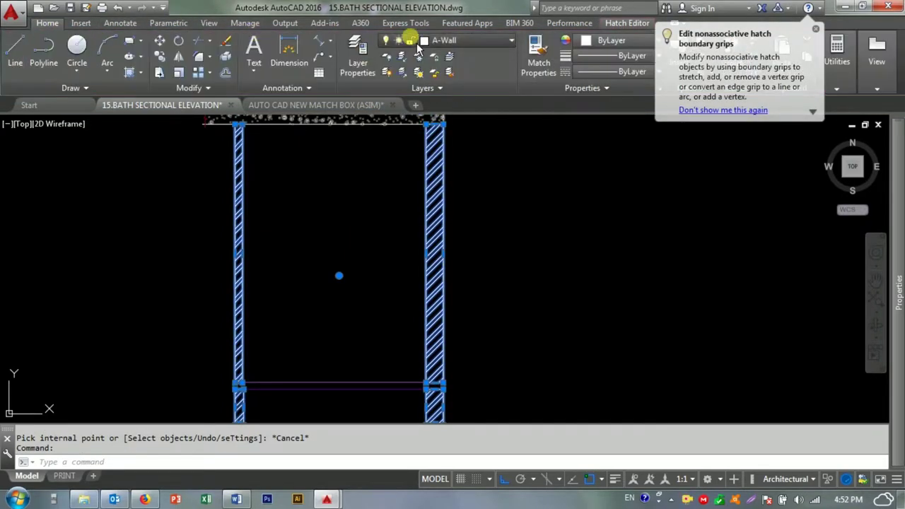
click(417, 40)
click(460, 311)
key(Escape)
- Zoom toward the floor slab band and start a new hatch
scroll(559, 196, up, 3)
scroll(440, 196, down, 5)
scroll(388, 262, up, 2)
scroll(304, 366, up, 4)
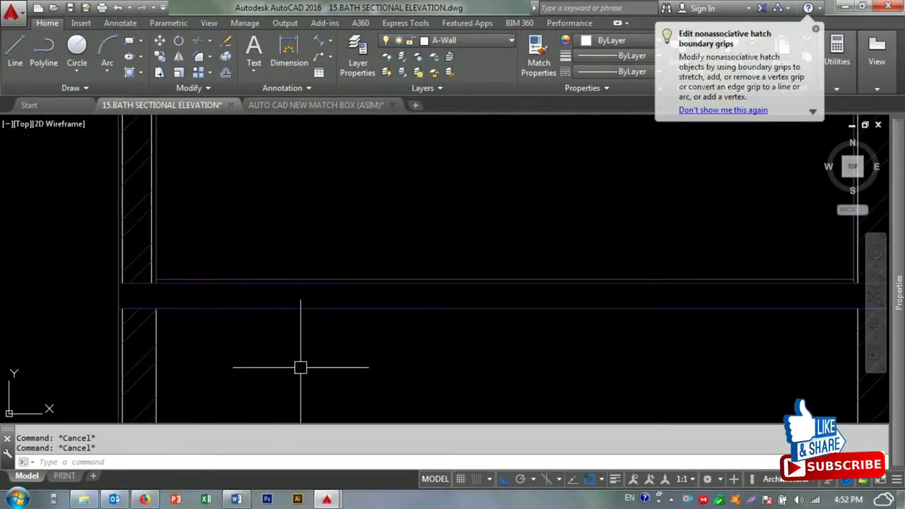
text(JH)
key(Return)
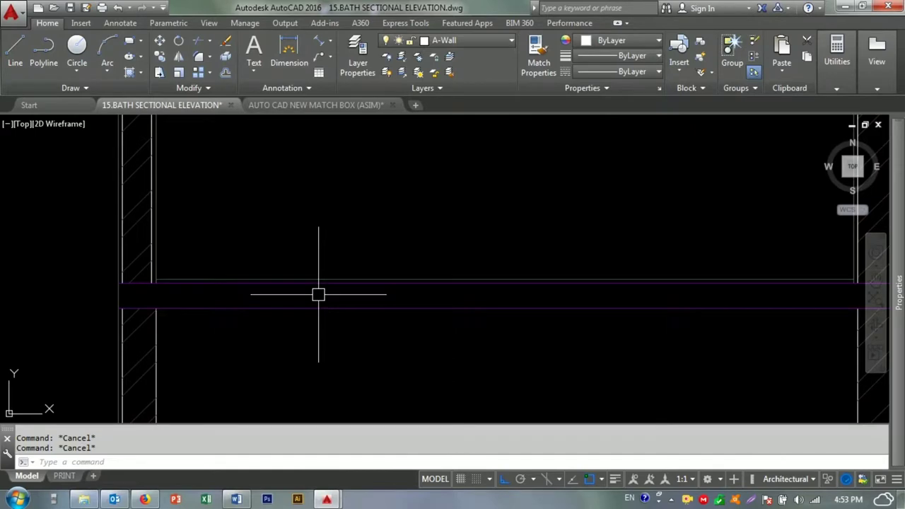
text(H)
key(Return)
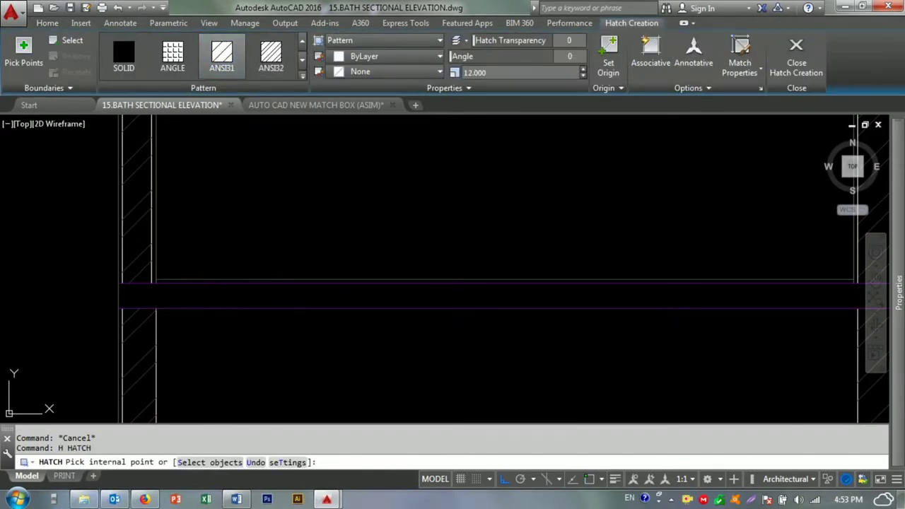
- Hatch the floor slab band between the two walls
scroll(303, 273, down, 2)
click(360, 274)
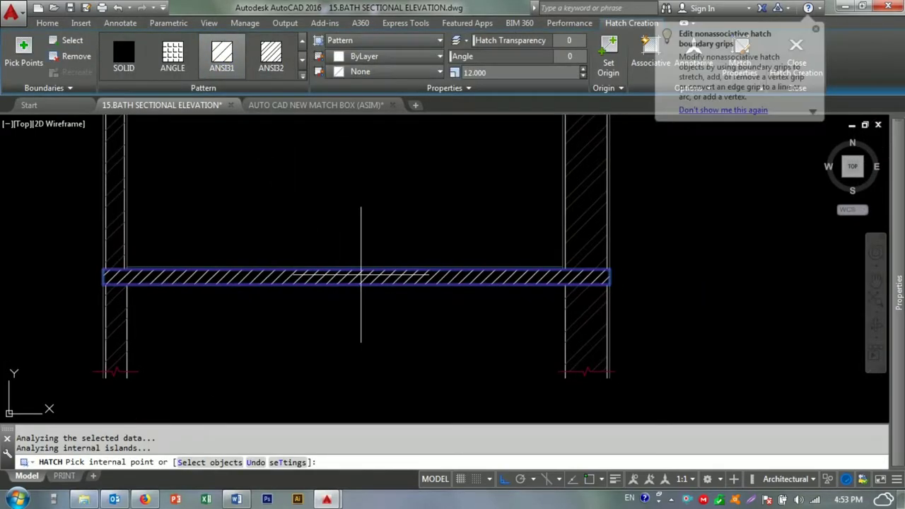
click(238, 99)
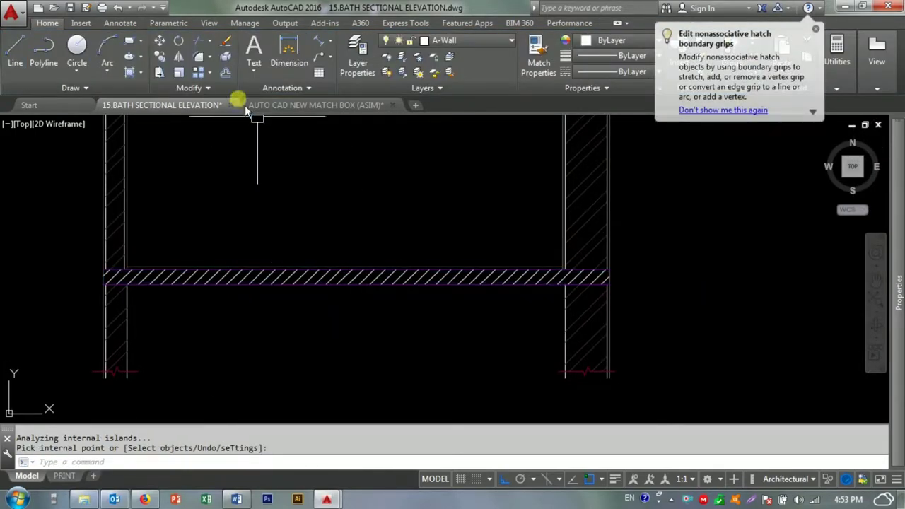
key(Return)
- Switch the slab band hatch to AR-SAND, trying scale 3 before settling on 0.03
click(317, 268)
scroll(317, 269, up, 4)
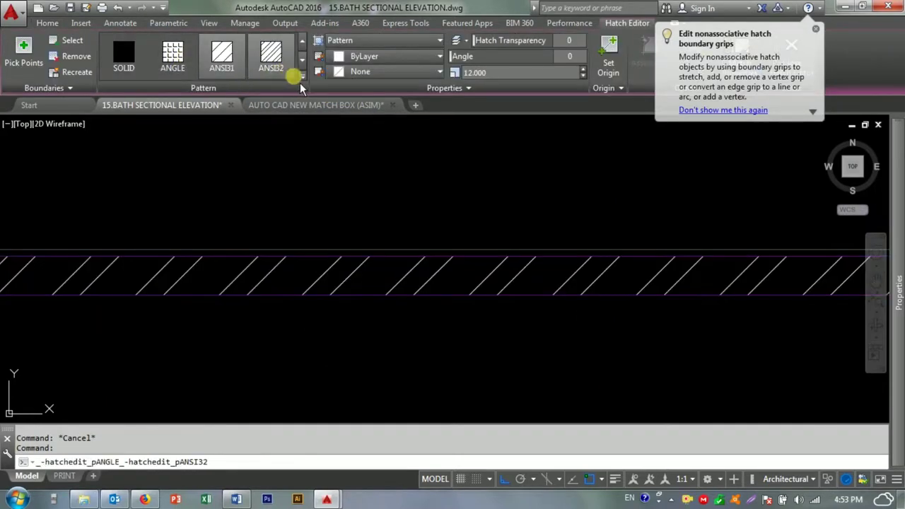
click(302, 76)
scroll(166, 194, down, 1)
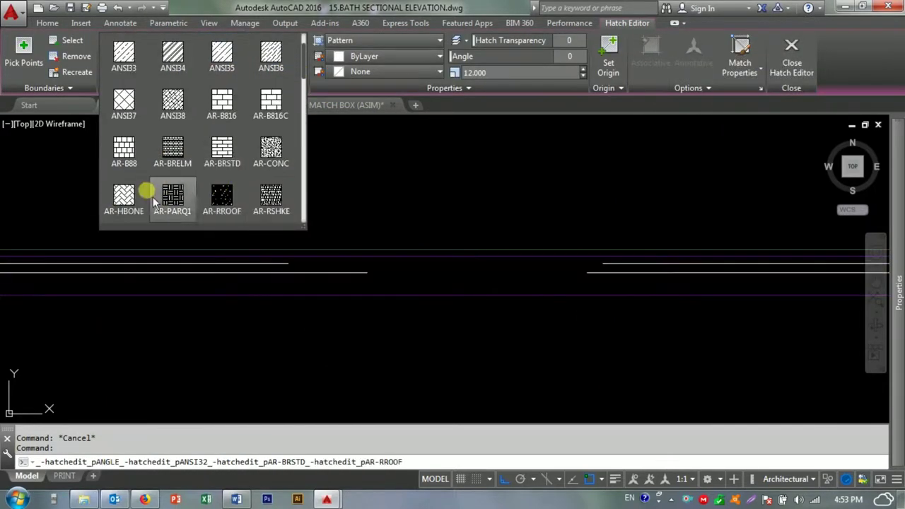
scroll(184, 176, down, 1)
scroll(141, 167, down, 1)
click(136, 163)
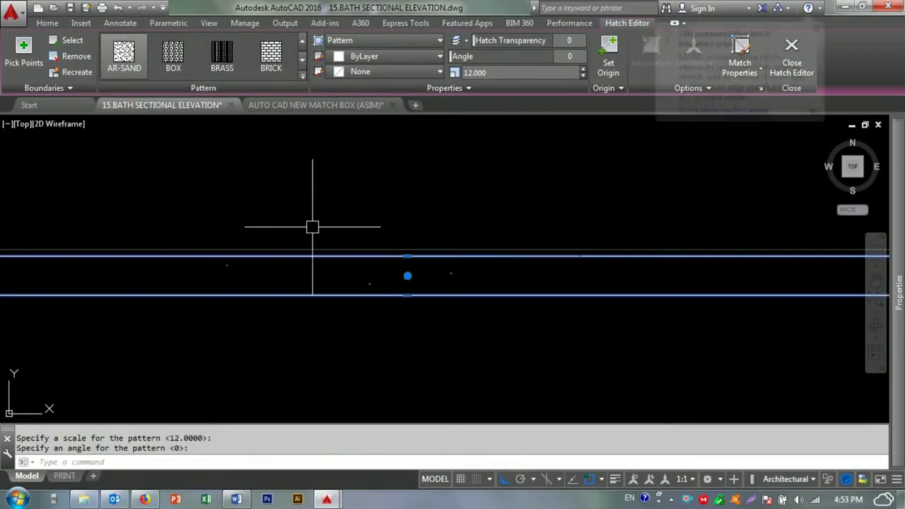
text(3)
key(Return)
text(.03)
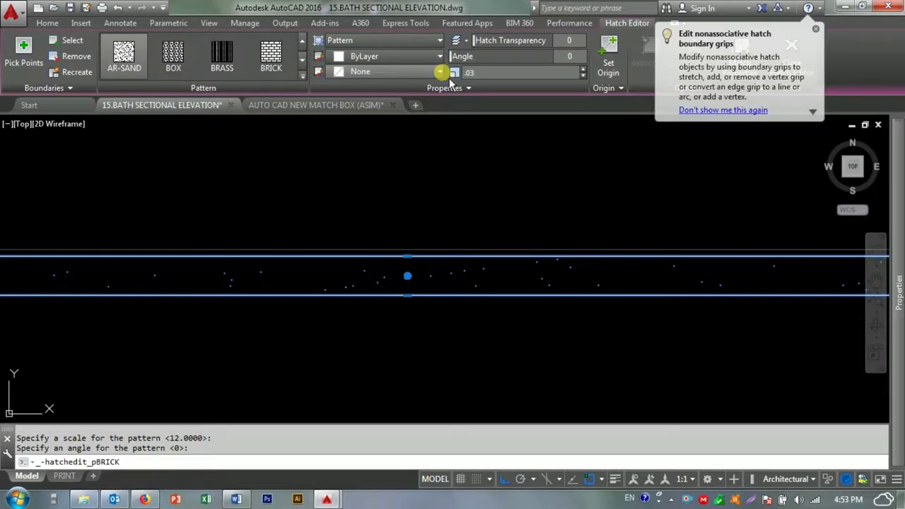
key(Return)
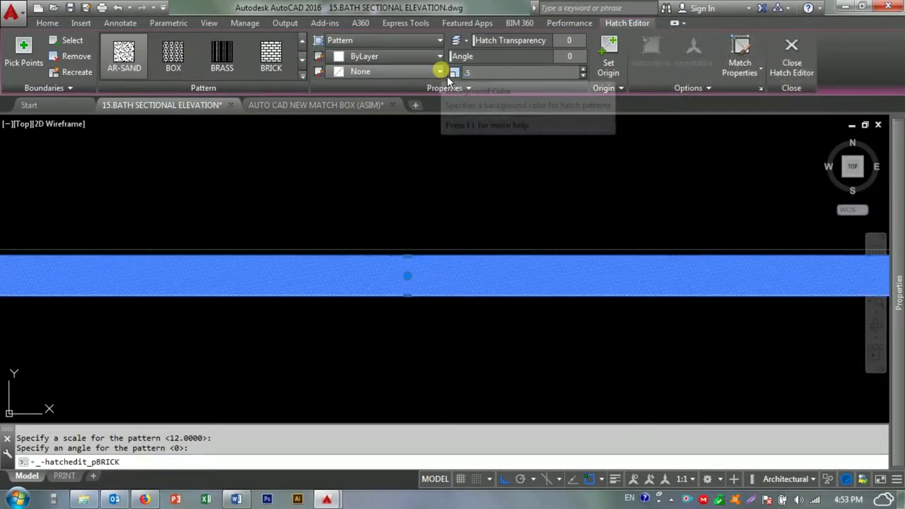
key(Escape)
key(Escape)
- Move the sand slab hatch onto another layer from the Layers dropdown
scroll(381, 261, up, 2)
click(379, 261)
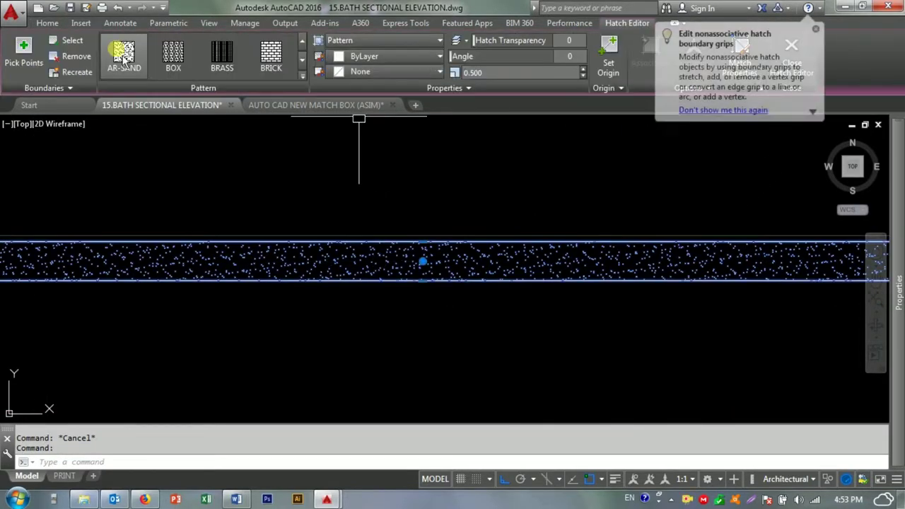
click(450, 42)
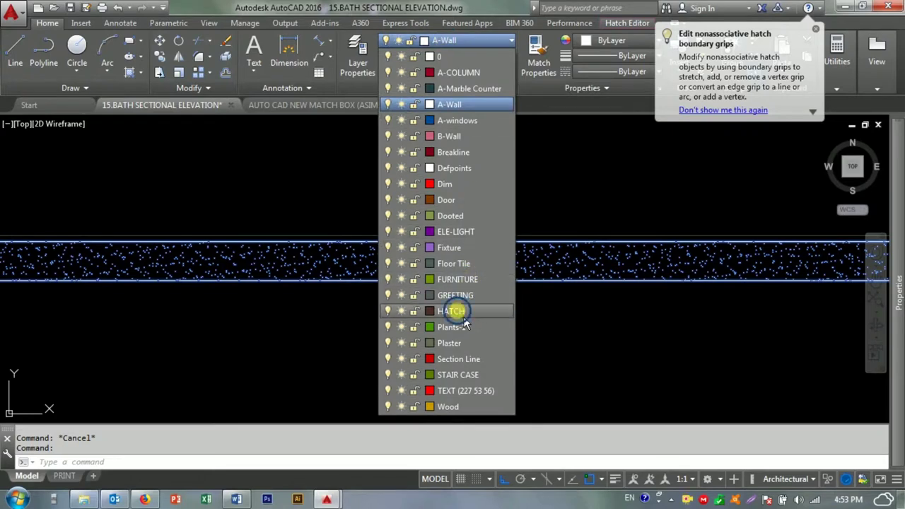
click(462, 315)
key(Escape)
- Check the AR-SAND slab band hatch, zooming in and out around it
scroll(400, 228, down, 2)
scroll(430, 208, up, 2)
scroll(429, 347, up, 2)
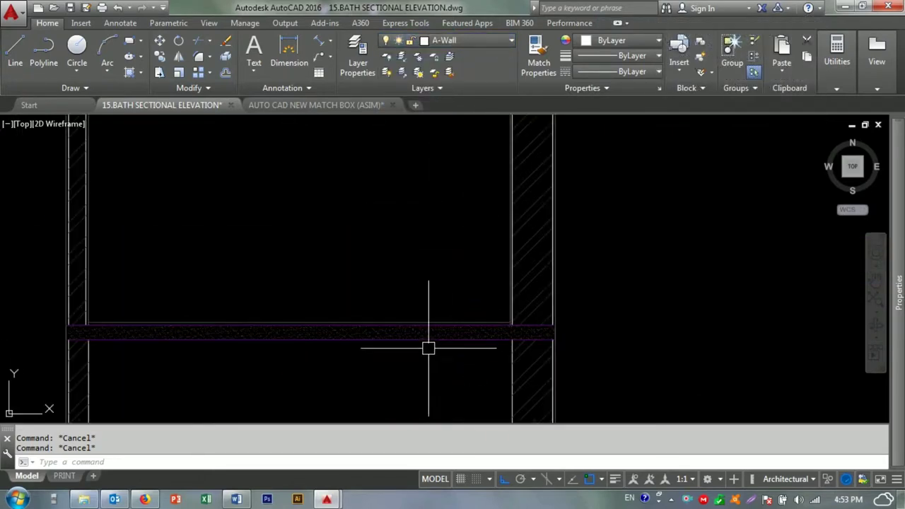
scroll(376, 285, up, 3)
key(Return)
key(Escape)
click(339, 297)
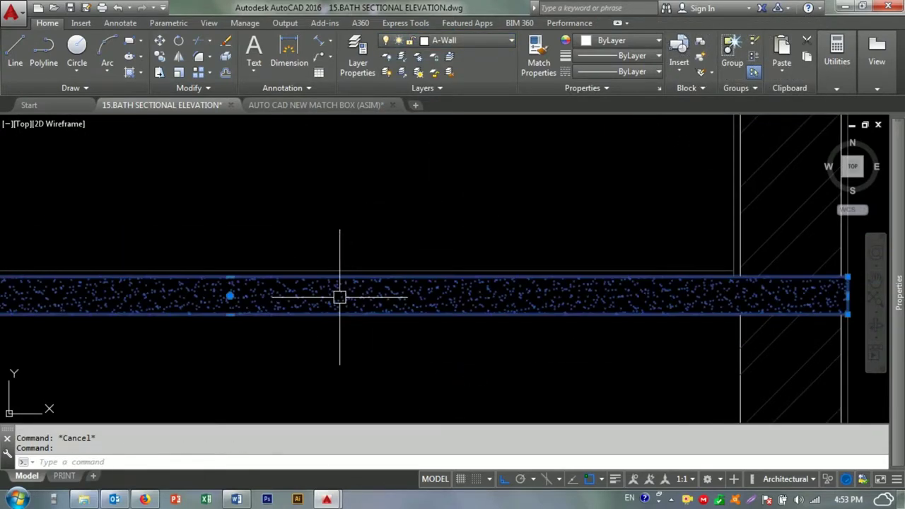
key(Escape)
scroll(452, 232, down, 2)
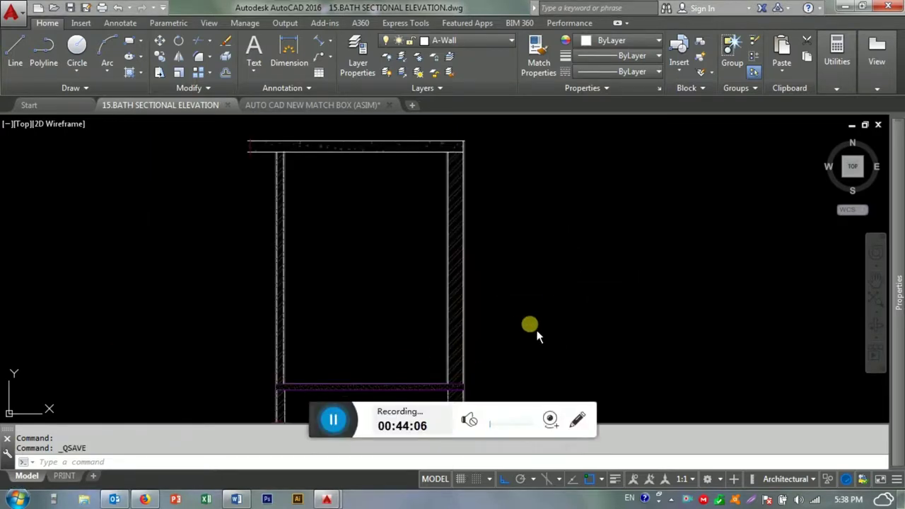
click(556, 330)
- Frame the floor slab and fill its thin top strip with the ANSI31 diagonal pattern
key(Escape)
key(Escape)
scroll(541, 283, down, 4)
scroll(540, 284, up, 5)
scroll(438, 192, up, 2)
scroll(431, 266, down, 4)
middle_drag(454, 203, 452, 273)
scroll(452, 273, down, 2)
scroll(354, 269, up, 5)
scroll(317, 264, up, 1)
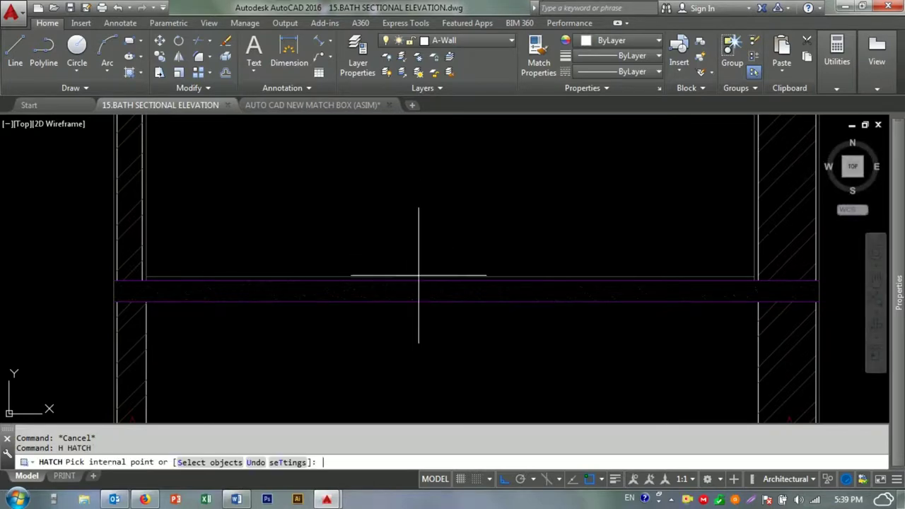
click(423, 277)
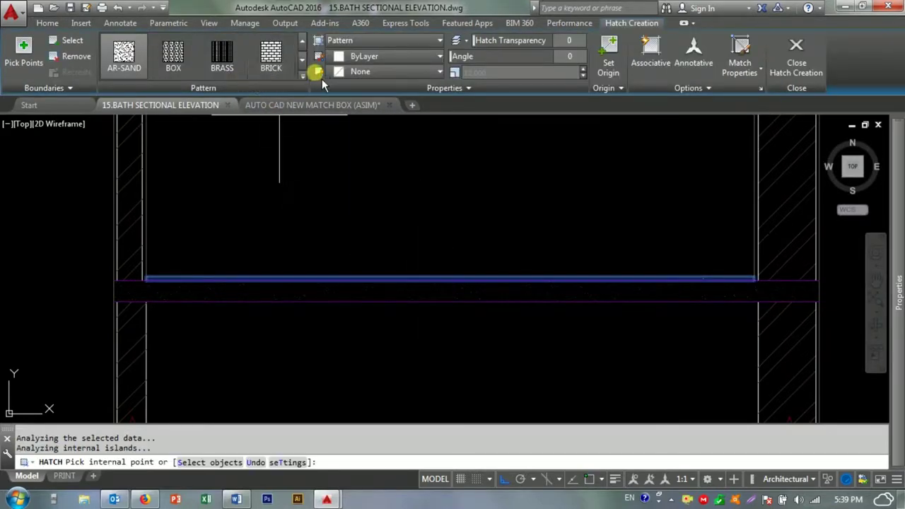
click(302, 75)
scroll(250, 123, up, 3)
click(219, 45)
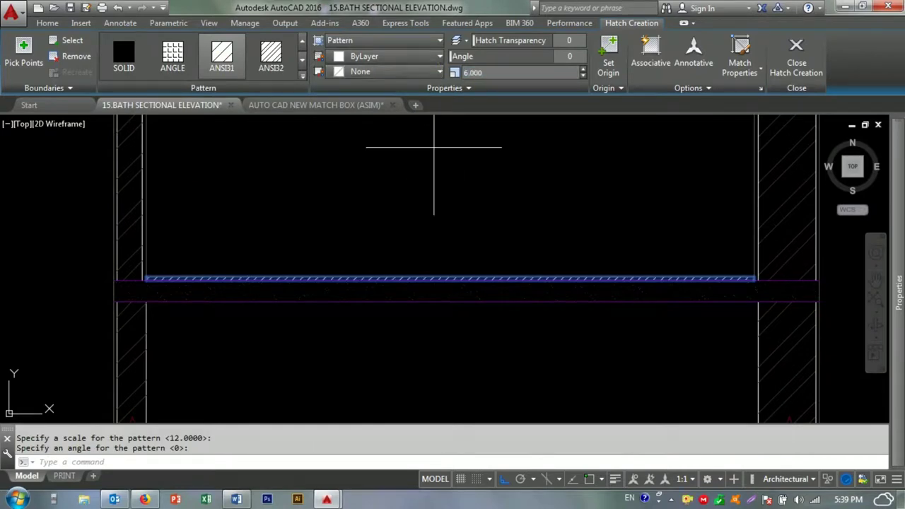
key(Escape)
- Start matching properties from the strip hatch, cancel it, and zoom to review
key(Escape)
scroll(418, 282, up, 3)
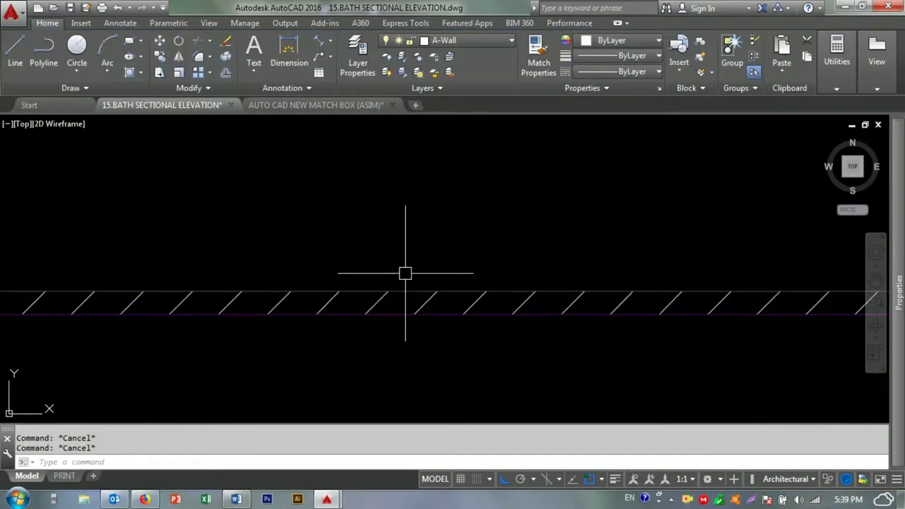
click(399, 302)
click(414, 277)
key(Escape)
key(Escape)
scroll(404, 247, down, 3)
scroll(404, 248, down, 2)
key(Escape)
scroll(390, 192, up, 2)
scroll(363, 177, up, 2)
scroll(396, 243, down, 3)
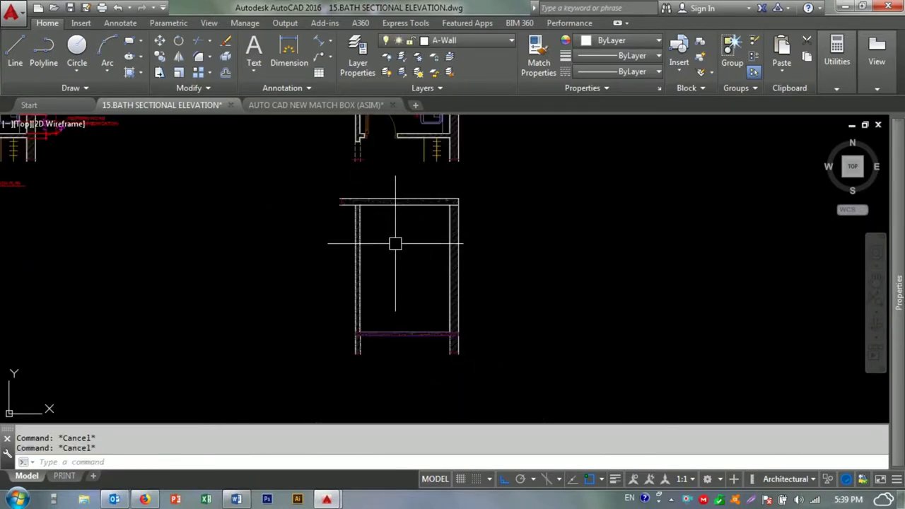
scroll(492, 315, up, 2)
- Draw the floor-level line from the slab's right end out past the right wall
scroll(491, 316, up, 4)
text(L)
key(Return)
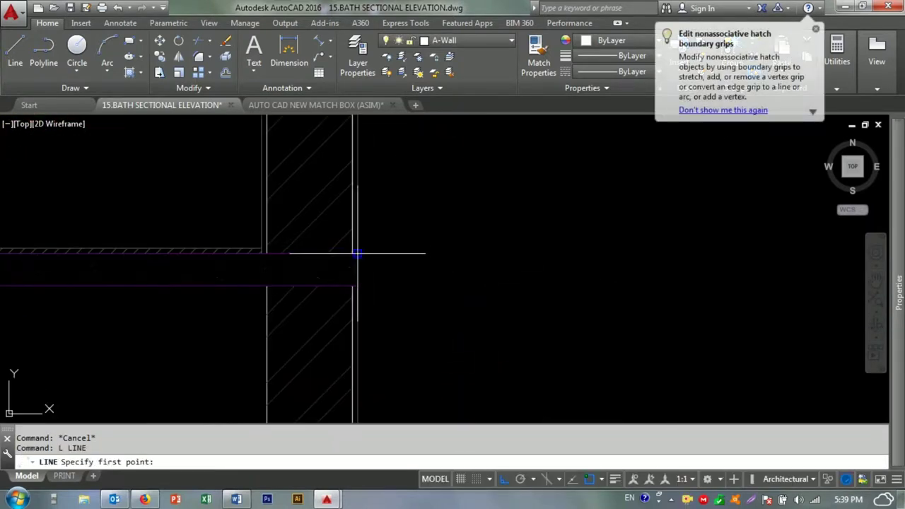
click(534, 281)
key(Escape)
click(403, 232)
- Try moving and then stretching the line, cancelling both attempts
click(440, 280)
key(Escape)
key(Escape)
scroll(424, 284, down, 1)
scroll(424, 264, down, 2)
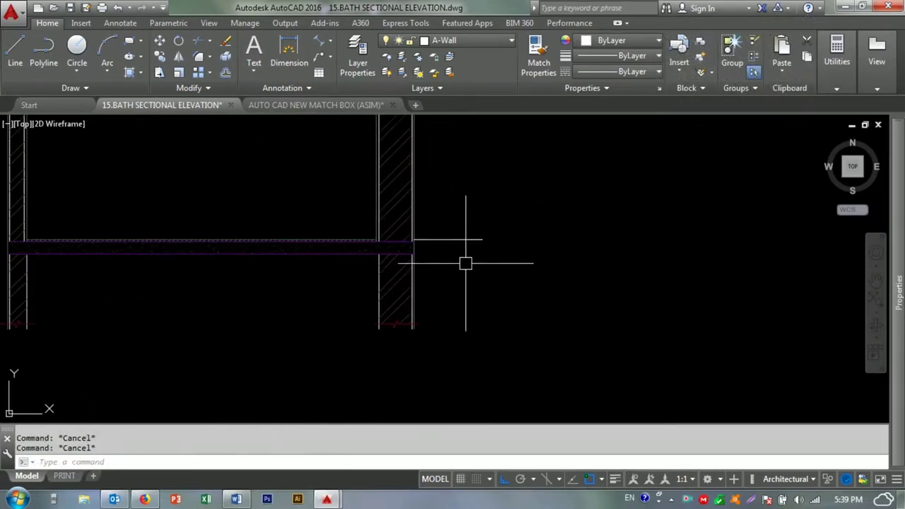
click(471, 209)
key(Escape)
scroll(491, 280, down, 2)
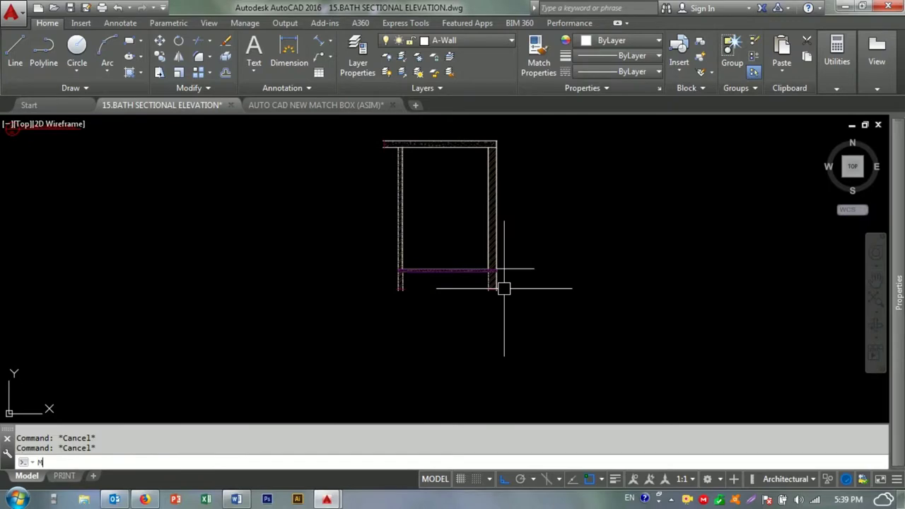
scroll(501, 287, down, 3)
- Start Match Properties with MA and cancel it, then begin a construction line
text(ma)
key(Return)
scroll(369, 228, up, 3)
key(Escape)
scroll(438, 259, up, 2)
scroll(509, 292, up, 2)
key(Escape)
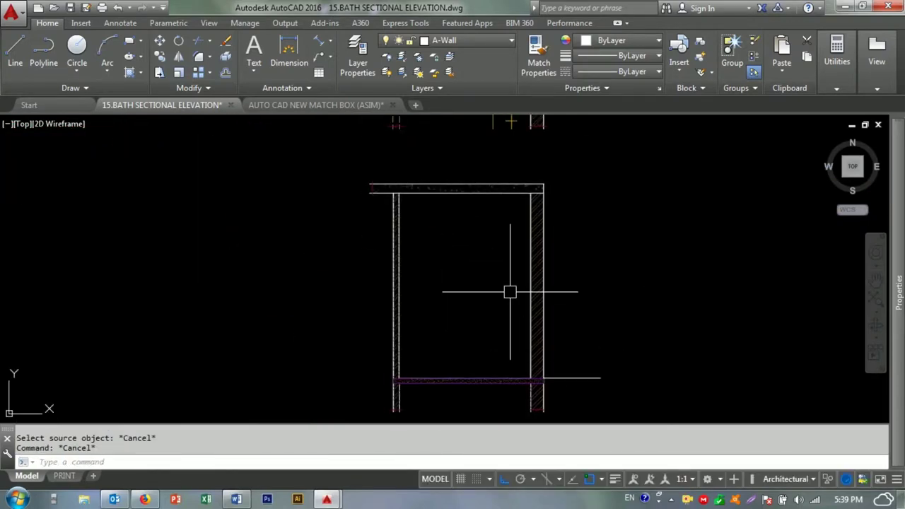
scroll(500, 304, down, 2)
key(Escape)
scroll(445, 253, up, 1)
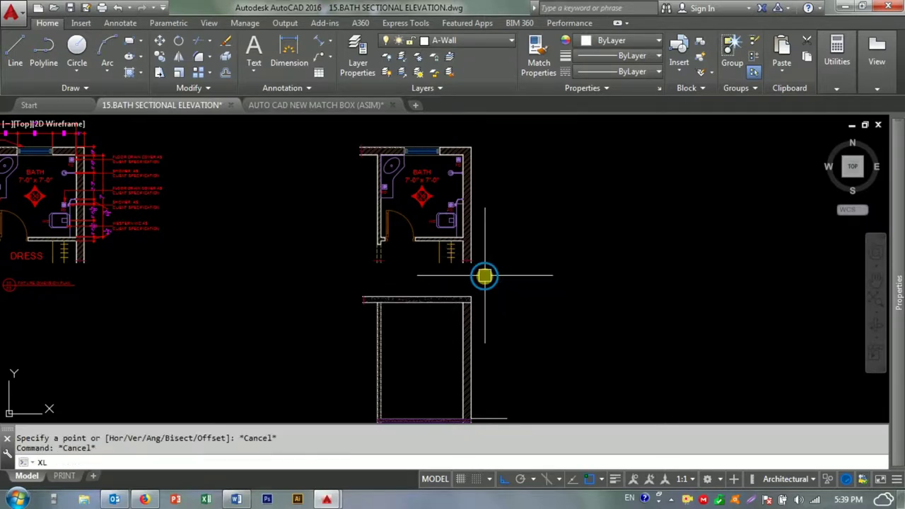
key(Return)
- Window-select and copy the side-view toilet in the match box symbols drawing
click(304, 104)
scroll(446, 221, down, 3)
scroll(452, 224, down, 2)
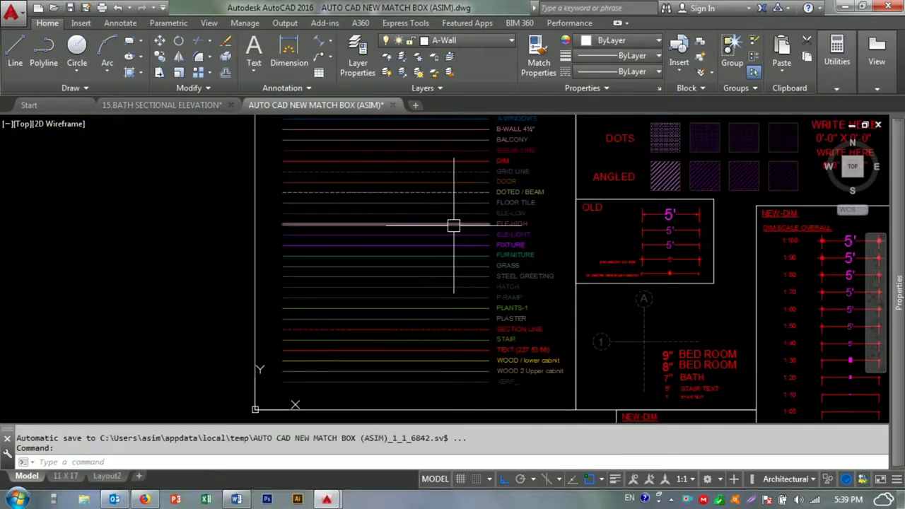
scroll(489, 247, down, 2)
scroll(490, 247, up, 3)
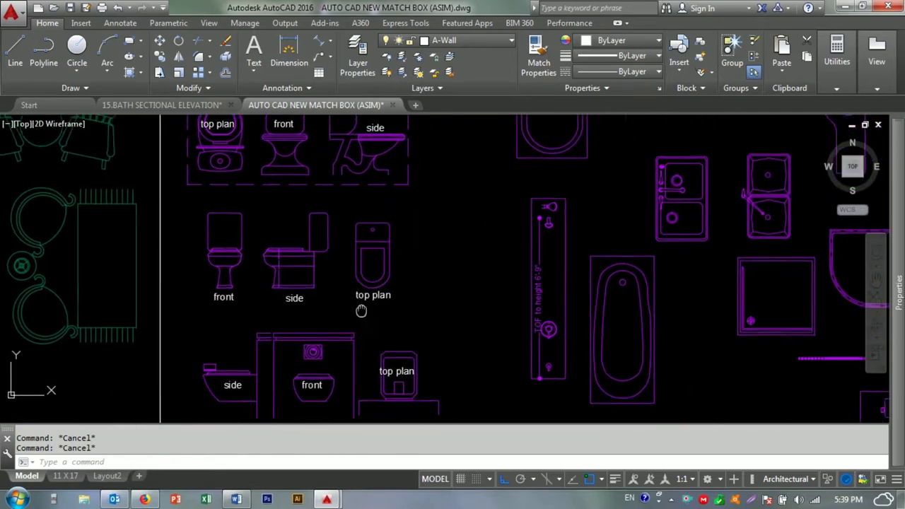
scroll(410, 239, up, 3)
mouse_move(410, 238)
middle_down()
mouse_move(269, 225)
mouse_move(366, 255)
middle_up()
click(262, 151)
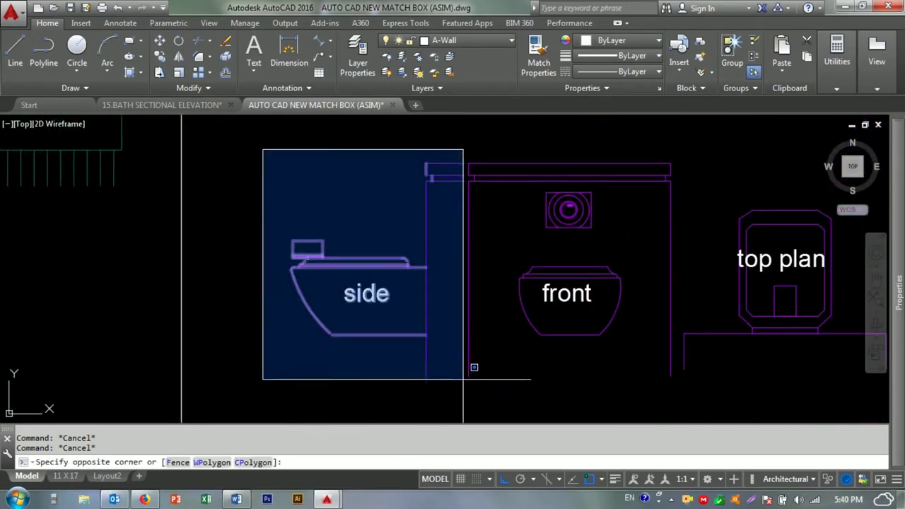
click(465, 378)
key(Escape)
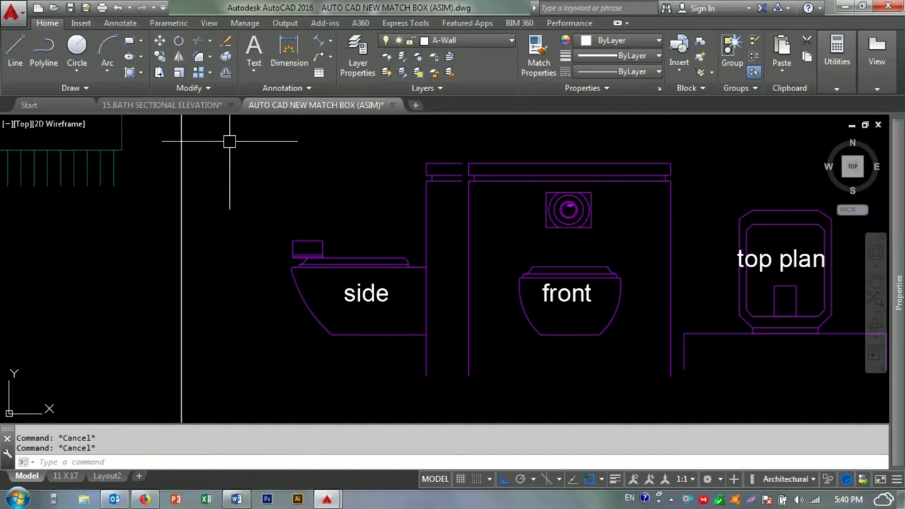
- Paste the side-view toilet into the bath section drawing
key(ctrl+Tab)
scroll(430, 290, up, 3)
key(ctrl+v)
click(573, 309)
key(Escape)
key(Escape)
- Move the pasted toilet to a new spot in the section
scroll(655, 307, up, 2)
click(641, 301)
click(610, 250)
text(m)
key(Return)
click(598, 303)
scroll(296, 315, up, 4)
click(203, 322)
- Reselect the toilet, starting and cancelling another move along the way
scroll(333, 309, down, 3)
click(239, 219)
click(414, 384)
text(m)
key(Return)
key(Escape)
click(226, 363)
click(354, 259)
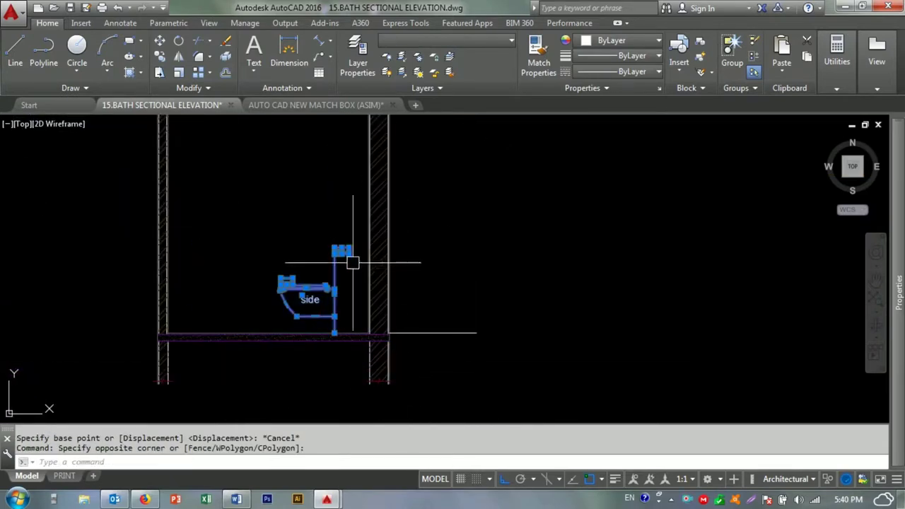
- Move the toilet so it sits against the right wall
text(m)
key(Return)
scroll(337, 261, up, 4)
click(361, 224)
click(413, 224)
key(Escape)
key(Escape)
- Cancel an aligned dimension, then erase the toilet's side label text
text(DAL DIMALIGNED)
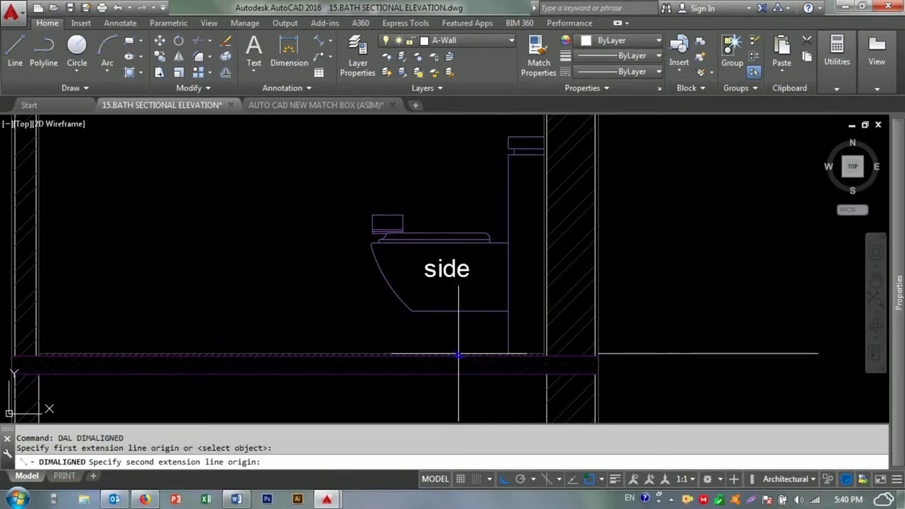
key(Escape)
key(Escape)
scroll(452, 345, down, 3)
scroll(434, 280, up, 3)
click(434, 279)
text(e)
key(Return)
- Erase the toilet's lid rectangles
scroll(340, 185, up, 3)
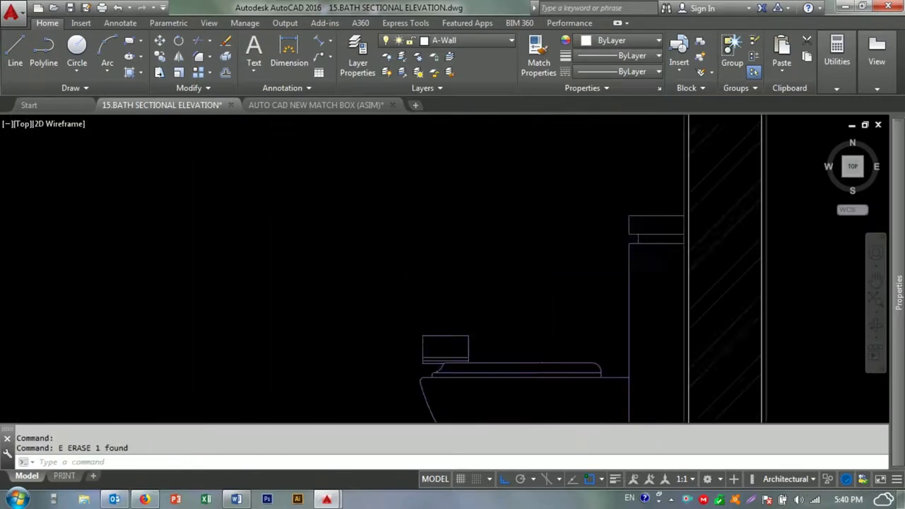
click(333, 238)
click(606, 378)
scroll(578, 296, up, 2)
click(475, 321)
click(587, 294)
text(e)
key(Return)
- Zoom out and bring the bath floor plan into view
scroll(424, 228, up, 3)
scroll(413, 305, down, 4)
scroll(460, 290, down, 2)
scroll(442, 309, down, 2)
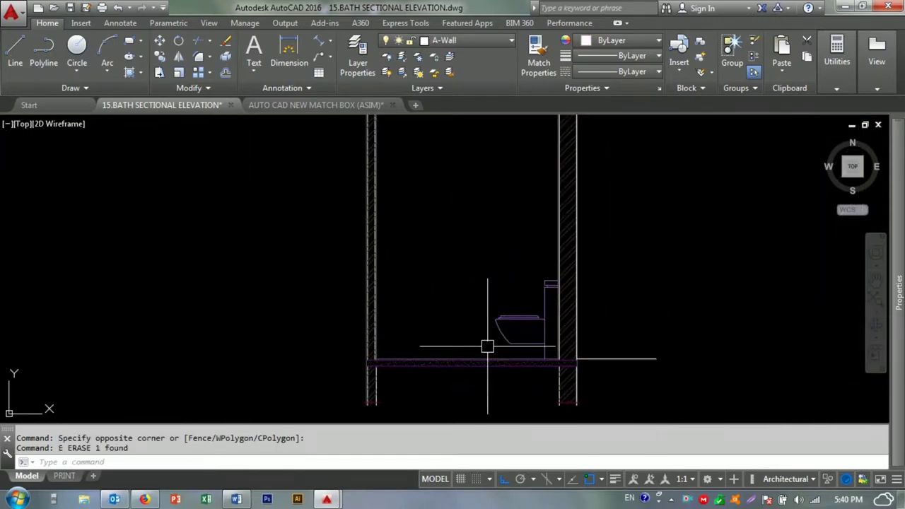
key(Escape)
key(Escape)
mouse_move(523, 378)
middle_down()
mouse_move(550, 216)
mouse_move(613, 217)
middle_up()
scroll(499, 262, up, 2)
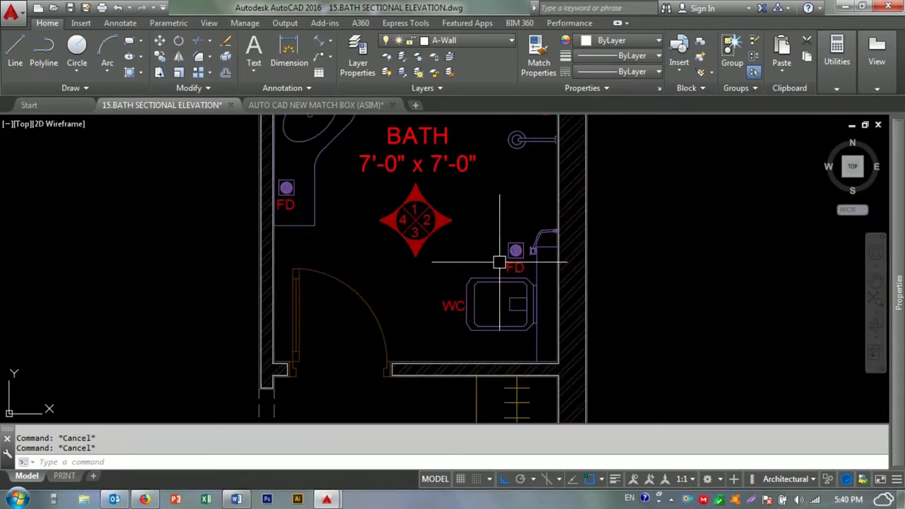
- Cancel the construction line and pan the library to the shower mixer and spout blocks
middle_drag(494, 206, 357, 260)
scroll(378, 194, up, 5)
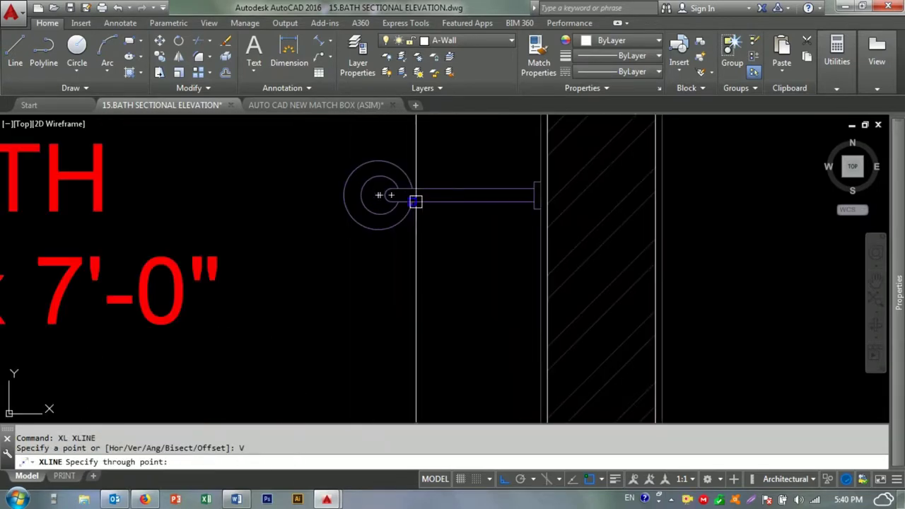
key(Escape)
key(Escape)
scroll(383, 207, down, 5)
scroll(440, 262, down, 3)
middle_drag(440, 262, 414, 318)
scroll(414, 318, up, 6)
scroll(347, 303, down, 3)
scroll(323, 309, up, 2)
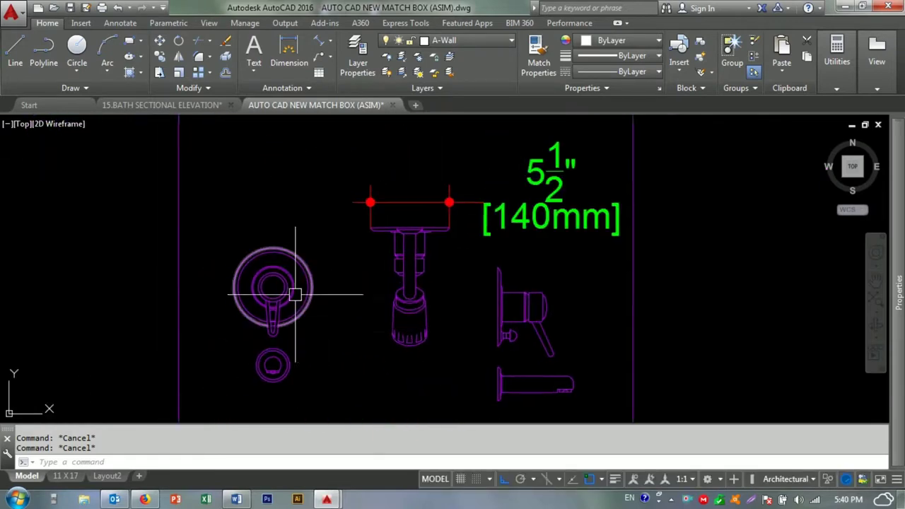
scroll(353, 297, down, 2)
- Make trial window selections around the shower fixtures, then clear the selection
click(363, 343)
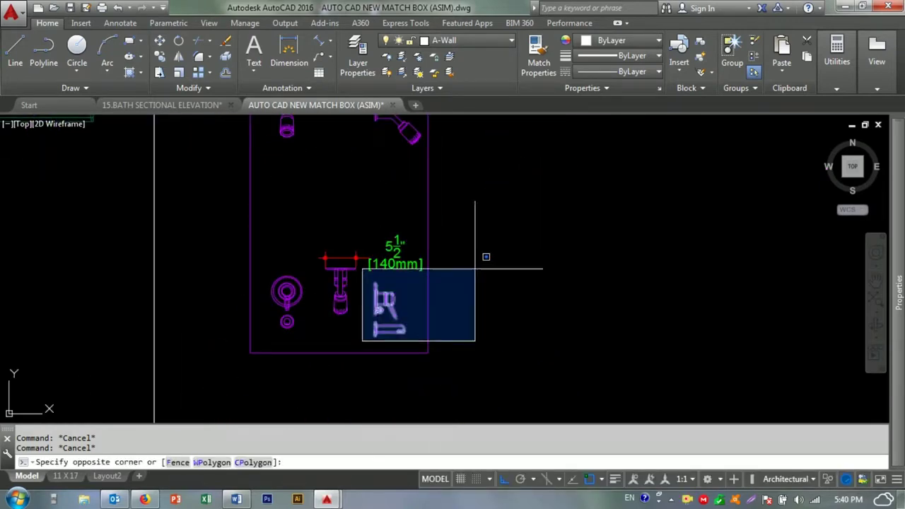
click(485, 257)
scroll(384, 196, down, 2)
click(353, 182)
scroll(385, 245, down, 2)
click(385, 245)
scroll(385, 245, down, 1)
scroll(390, 228, down, 2)
scroll(409, 257, down, 2)
middle_drag(402, 240, 355, 351)
key(Escape)
key(Escape)
- Pan and zoom the library to frame the shower head, mixer and spout blocks
scroll(420, 252, up, 3)
scroll(383, 283, down, 2)
scroll(374, 222, down, 1)
scroll(416, 239, down, 2)
scroll(415, 239, down, 2)
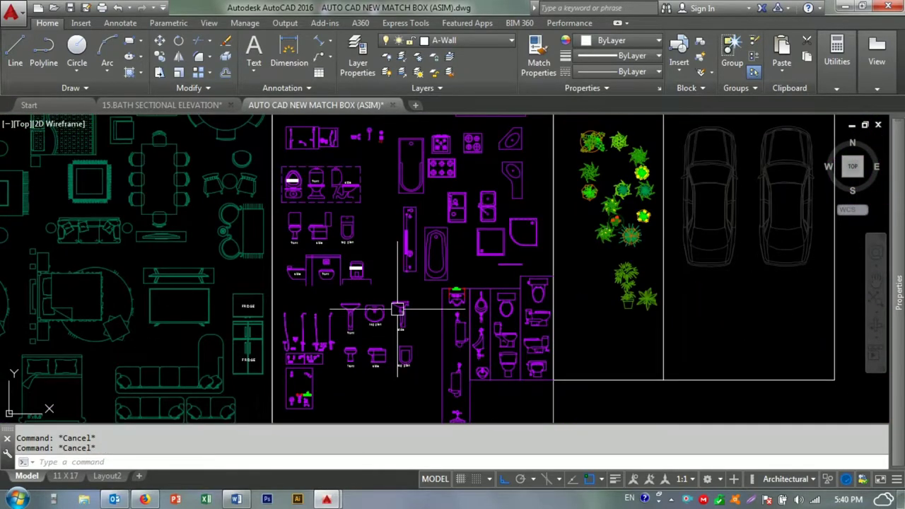
mouse_move(329, 423)
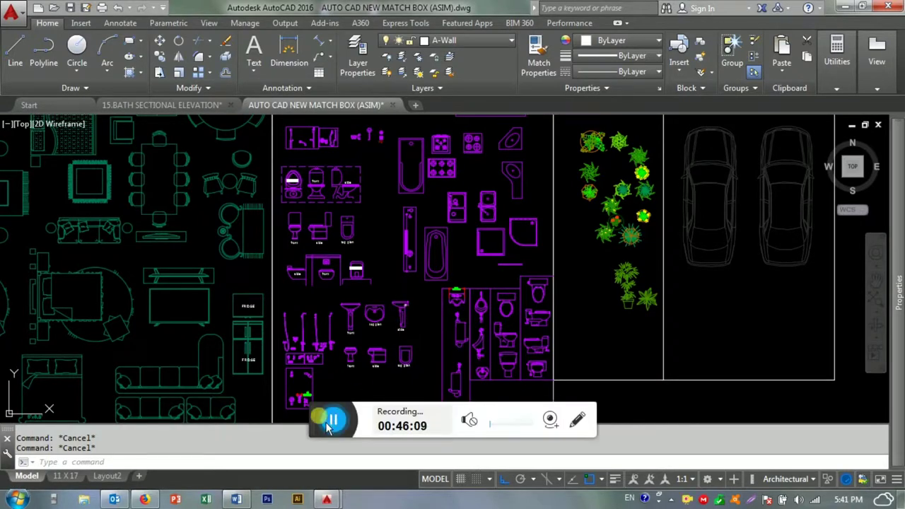
click(345, 424)
scroll(383, 272, up, 3)
mouse_move(410, 262)
middle_down()
mouse_move(406, 216)
mouse_move(401, 320)
mouse_move(429, 146)
middle_up()
scroll(407, 215, up, 3)
scroll(374, 265, up, 2)
scroll(414, 243, down, 1)
scroll(401, 319, up, 2)
- Copy the shower fixtures and go to the 15.BATH SECTIONAL ELEVATION drawing
click(363, 303)
click(487, 287)
key(ctrl+c)
key(ctrl+Tab)
key(ctrl+Tab)
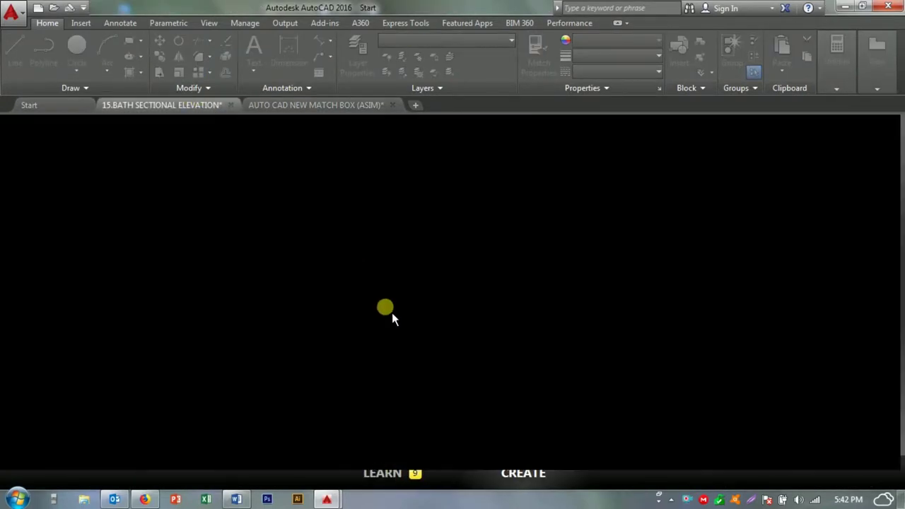
key(ctrl+Tab)
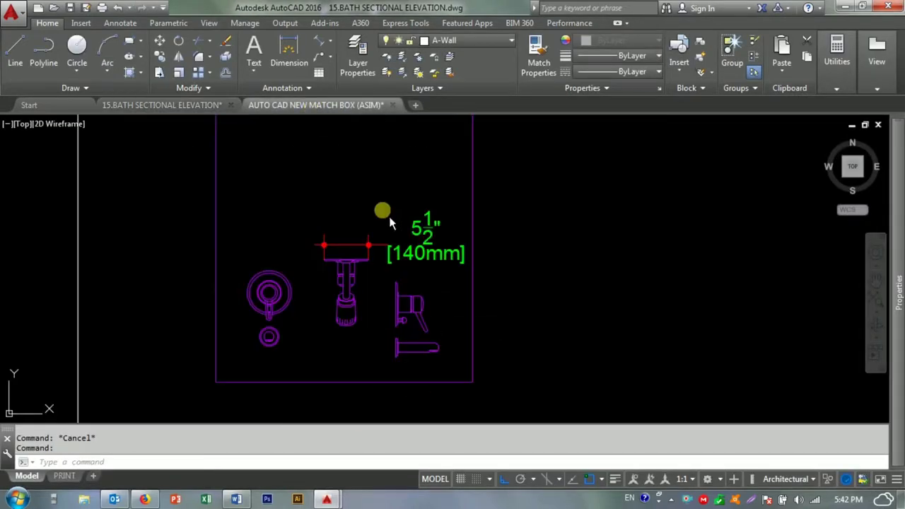
- Reselect the shower head and mixer, then paste them beside the bath plan
scroll(382, 208, down, 1)
scroll(390, 179, up, 1)
click(380, 171)
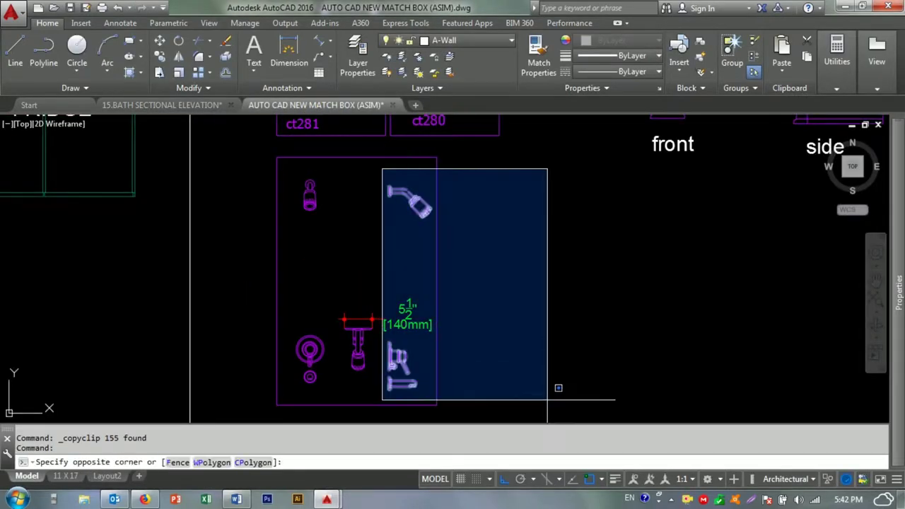
click(526, 392)
key(Escape)
key(Escape)
key(ctrl+Tab)
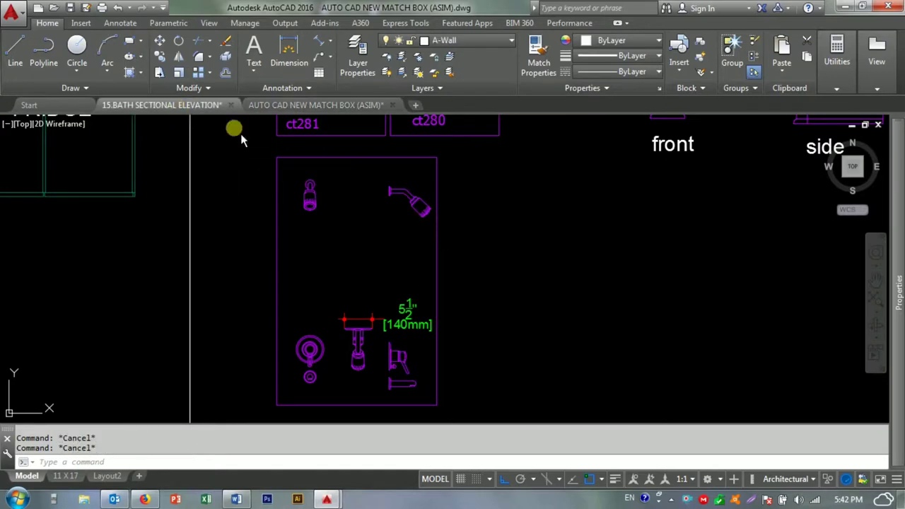
click(484, 376)
click(495, 299)
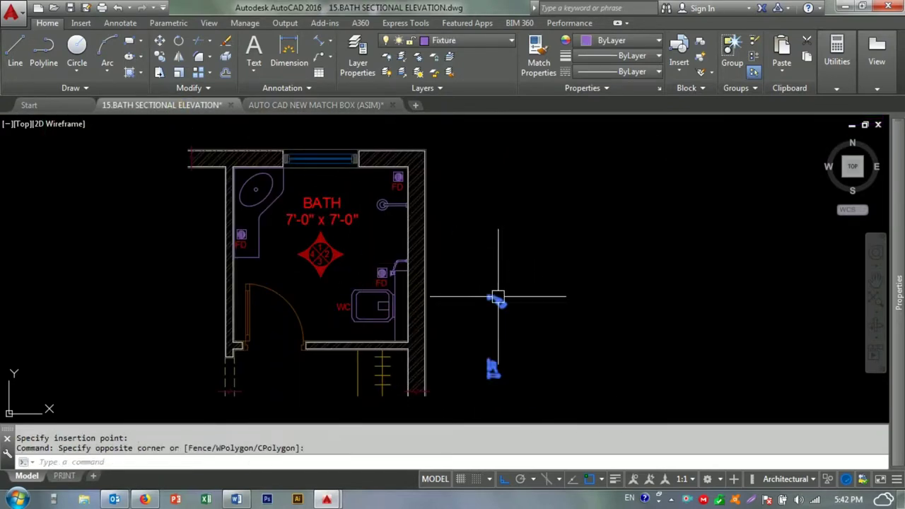
- Group the pasted shower fixtures and move them beside the elevation toilet
right_click(499, 304)
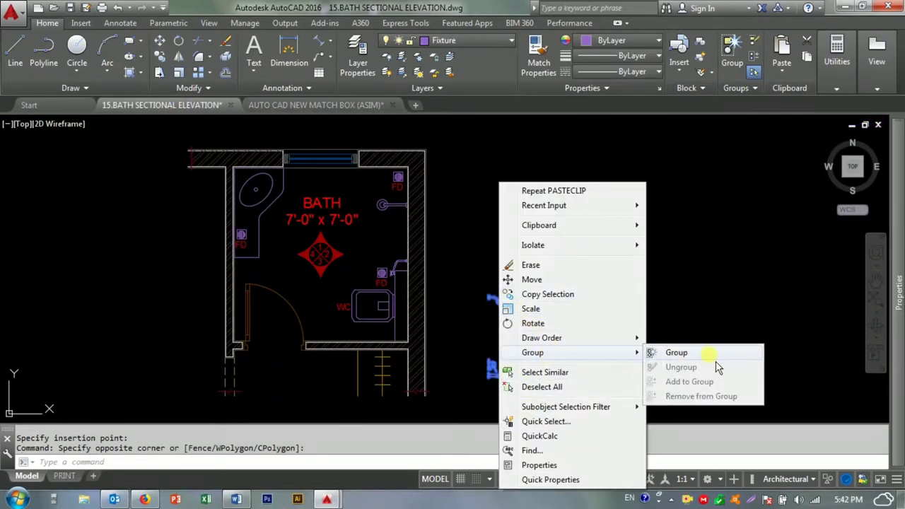
click(672, 352)
middle_drag(514, 324, 466, 243)
key(m)
key(Return)
click(467, 242)
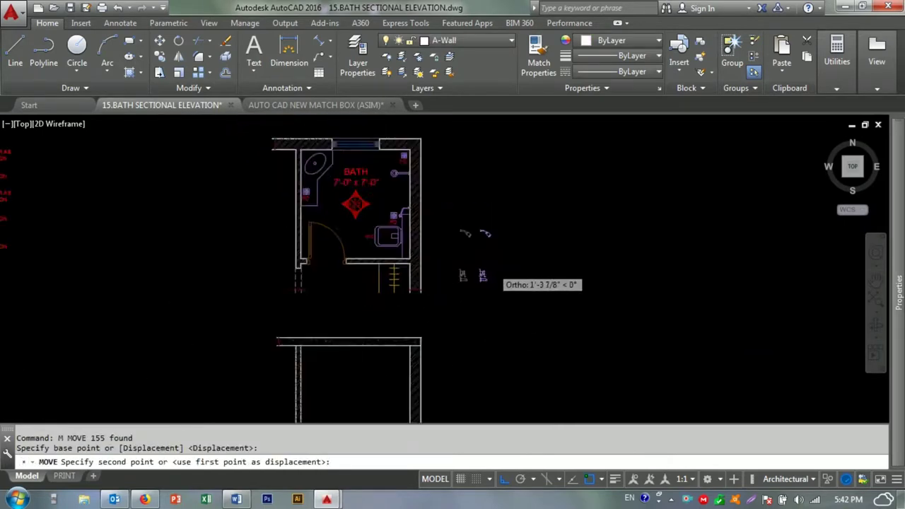
click(488, 258)
key(Escape)
- Mirror the fixture group about a near-vertical line so it faces the other way
click(473, 196)
middle_drag(473, 196, 495, 283)
text(mi)
key(Return)
click(467, 273)
click(485, 210)
key(Return)
key(Escape)
key(Escape)
- Offset a line 7' to mark the fixture height
scroll(443, 285, up, 3)
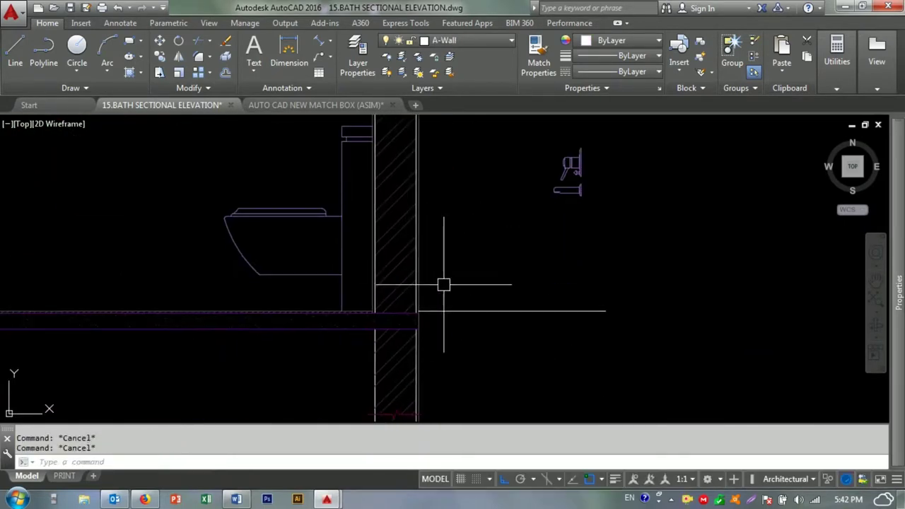
text(')
key(Return)
key(Escape)
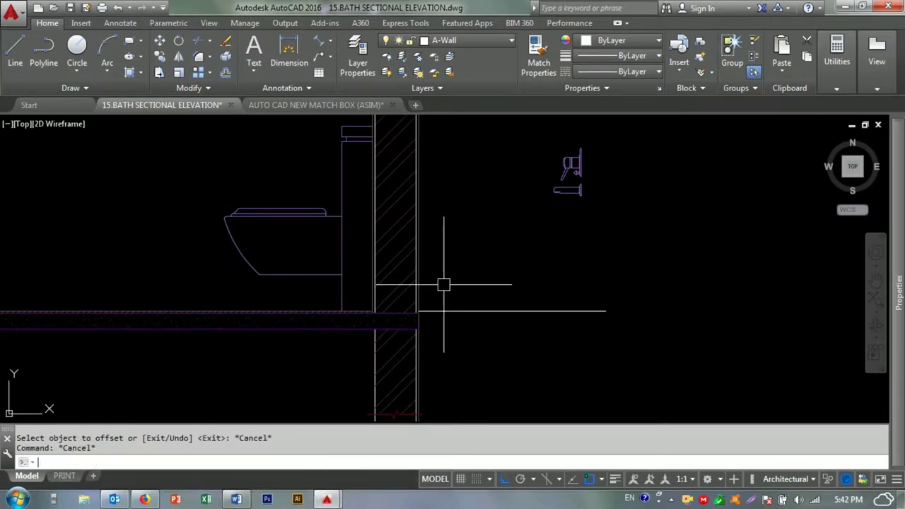
key(Return)
click(453, 310)
click(458, 321)
scroll(523, 259, up, 3)
key(Escape)
key(Escape)
- Move the shower fixture over against the right wall
click(523, 260)
text(m)
key(Return)
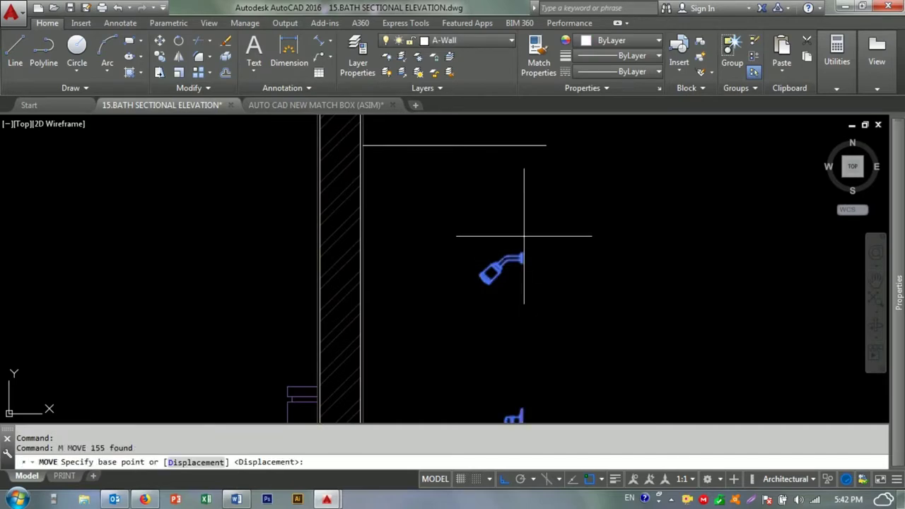
scroll(521, 236, up, 2)
scroll(494, 258, up, 3)
click(463, 259)
scroll(535, 297, down, 3)
scroll(403, 228, up, 3)
click(306, 273)
scroll(307, 273, up, 5)
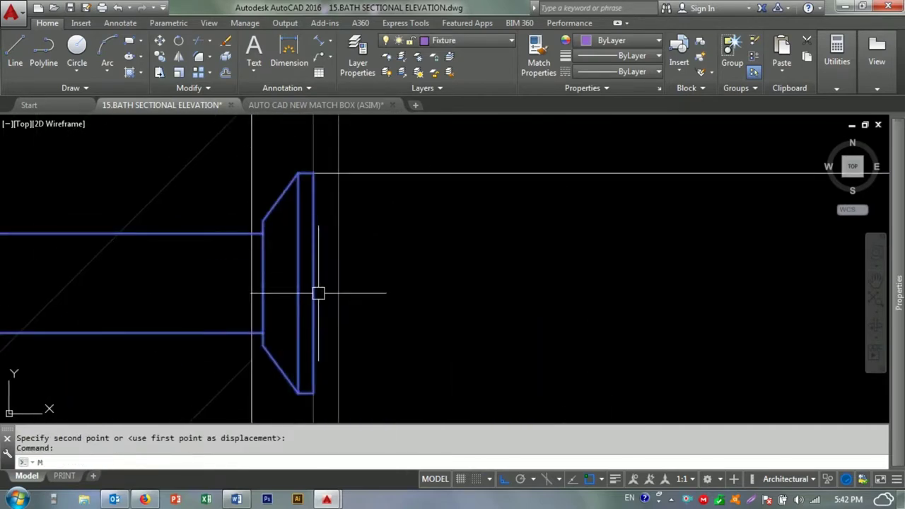
- Move the fixture by its back plate so it sits flush on the wall face
text(m)
key(Return)
click(312, 283)
click(381, 195)
scroll(364, 202, down, 3)
- Begin another move of the shower head, then cancel it
text(m)
key(Return)
scroll(424, 226, up, 3)
click(383, 248)
scroll(384, 248, down, 2)
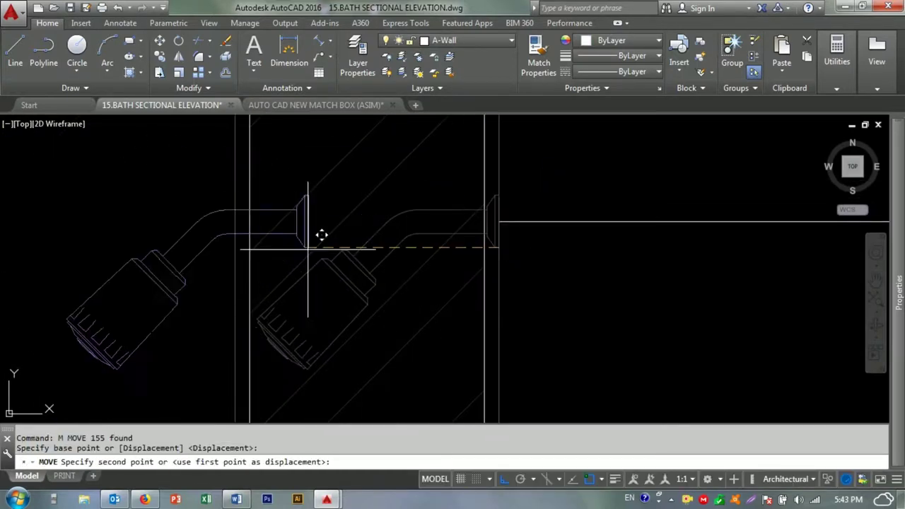
scroll(451, 209, down, 3)
scroll(450, 210, down, 2)
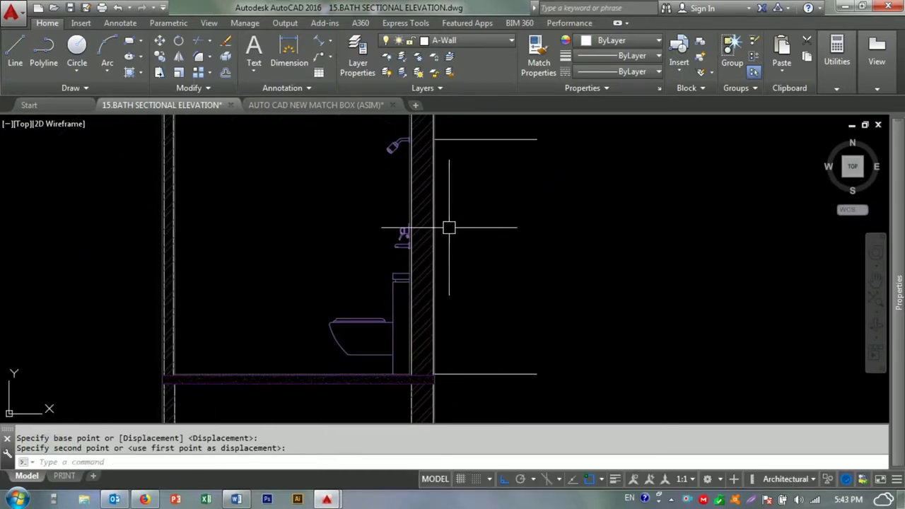
key(Escape)
key(Escape)
scroll(478, 223, down, 1)
- Erase the short line to the right of the wall
click(480, 194)
click(434, 239)
text(e)
key(Return)
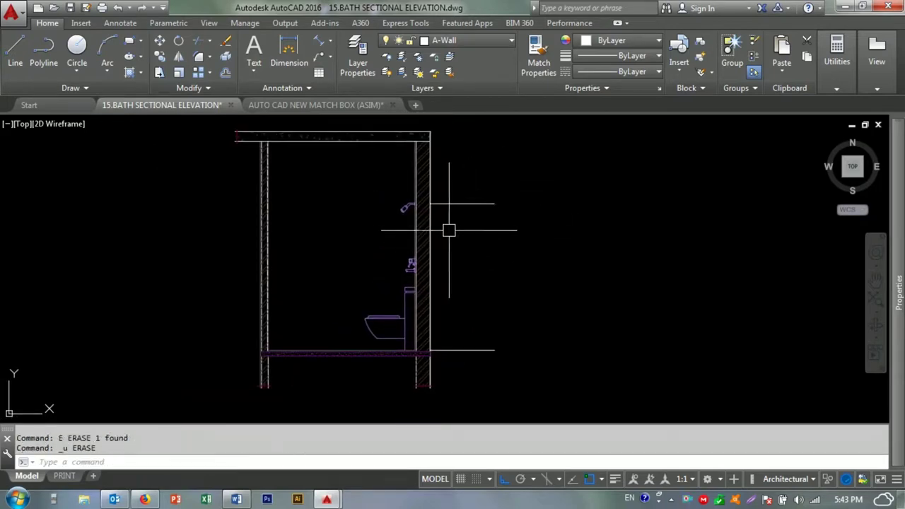
- Start copying the short horizontal line near the faucet, then cancel the copy
click(447, 205)
scroll(431, 233, up, 2)
text(co)
key(Return)
scroll(417, 163, up, 2)
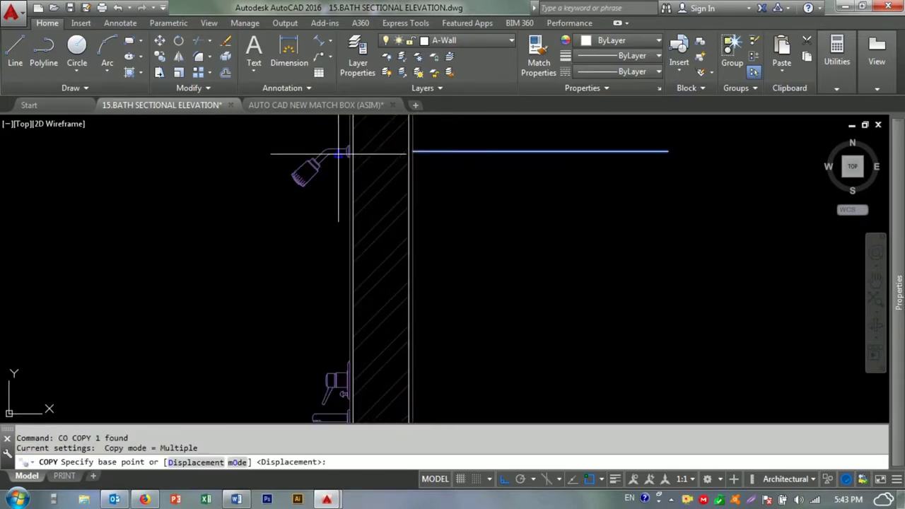
scroll(399, 163, up, 3)
click(376, 184)
scroll(390, 233, down, 3)
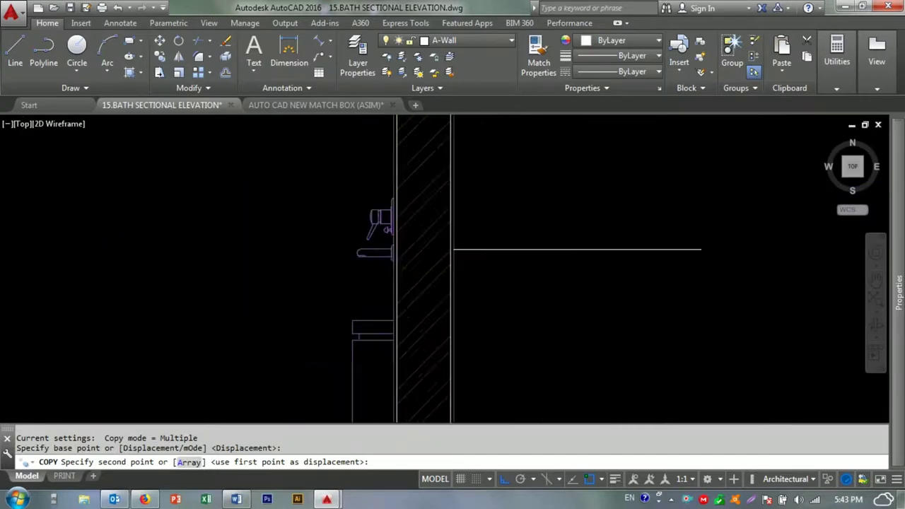
scroll(364, 268, up, 3)
scroll(349, 253, up, 1)
middle_drag(349, 253, 360, 330)
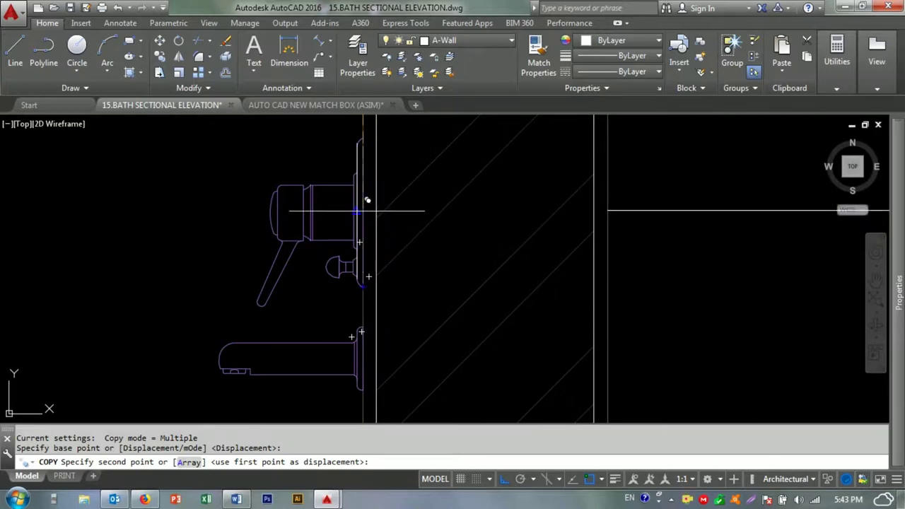
key(Escape)
scroll(356, 236, down, 5)
- Measure a 4'-3 3/8" dimension beside the wall, then erase it
key(Escape)
text(D)
click(357, 323)
click(356, 406)
click(390, 368)
scroll(424, 339, up, 4)
scroll(464, 282, down, 2)
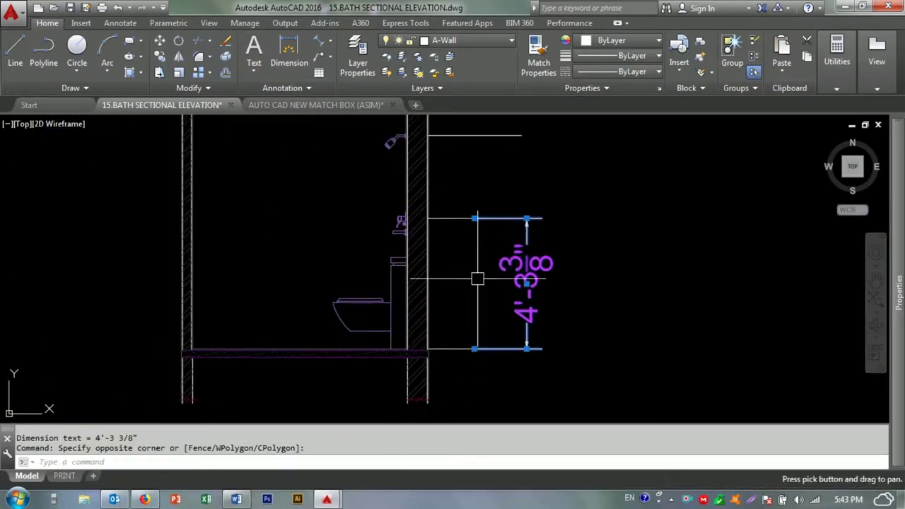
text(e)
key(Return)
scroll(403, 233, up, 2)
scroll(436, 282, down, 4)
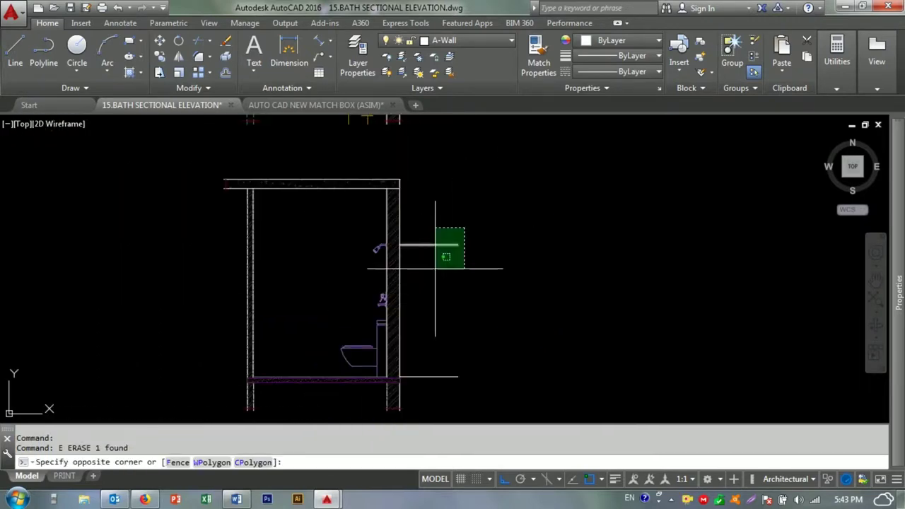
- Shift the section view left and select the tap fixture
click(382, 240)
scroll(424, 254, up, 2)
key(Escape)
key(Escape)
scroll(434, 258, down, 2)
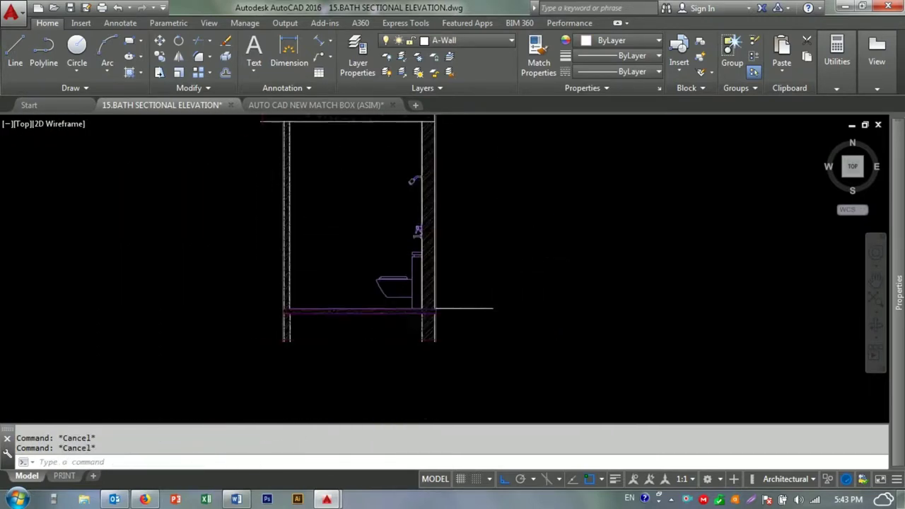
scroll(247, 208, up, 2)
middle_drag(401, 277, 378, 289)
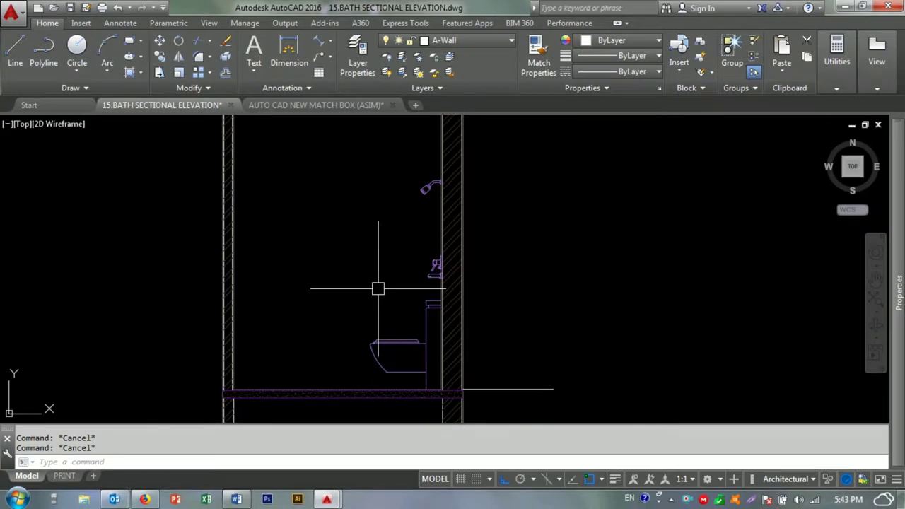
click(418, 267)
scroll(347, 262, up, 2)
scroll(358, 279, down, 2)
scroll(396, 297, up, 2)
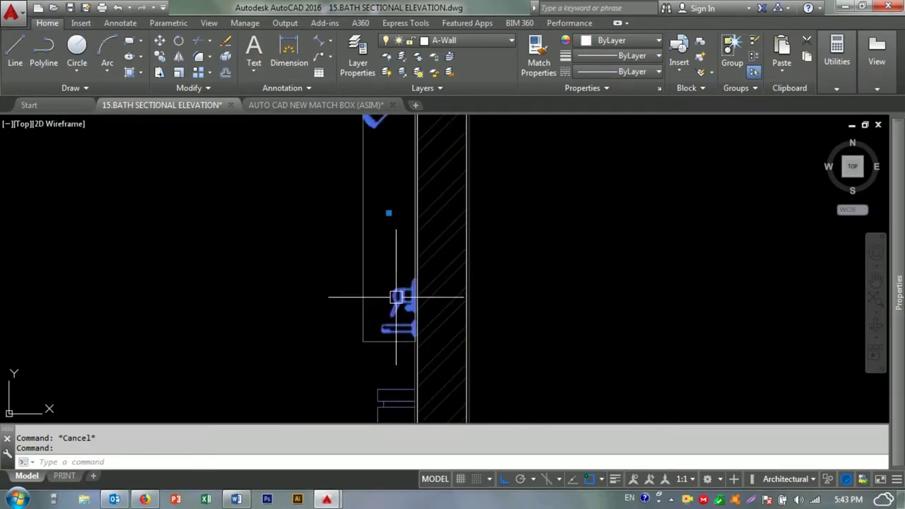
right_click(396, 296)
click(598, 367)
click(277, 240)
click(585, 346)
text(m)
key(Return)
click(610, 294)
text(9)
key(Return)
scroll(452, 291, up, 2)
scroll(306, 319, up, 3)
scroll(306, 319, up, 1)
scroll(265, 125, down, 2)
scroll(284, 172, down, 1)
click(273, 124)
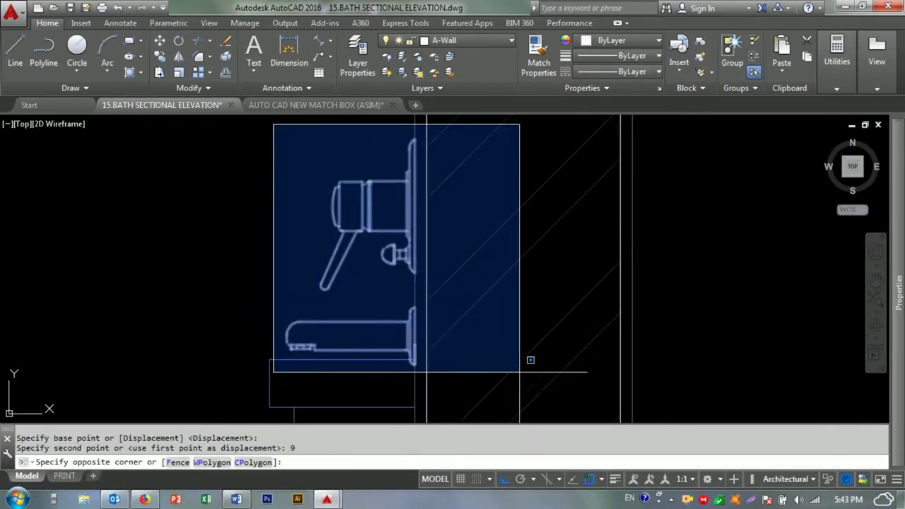
click(530, 359)
scroll(410, 369, up, 5)
scroll(386, 356, down, 3)
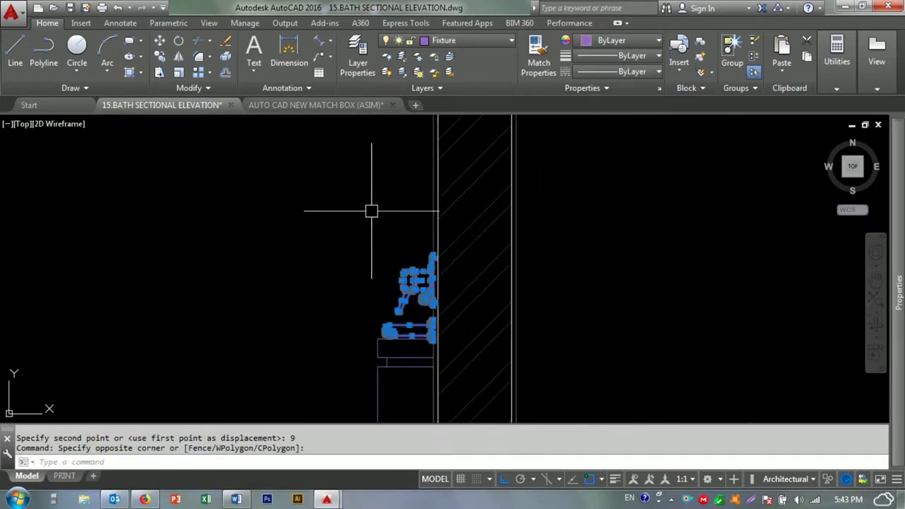
scroll(369, 208, down, 2)
drag(516, 117, 315, 239)
right_click(369, 223)
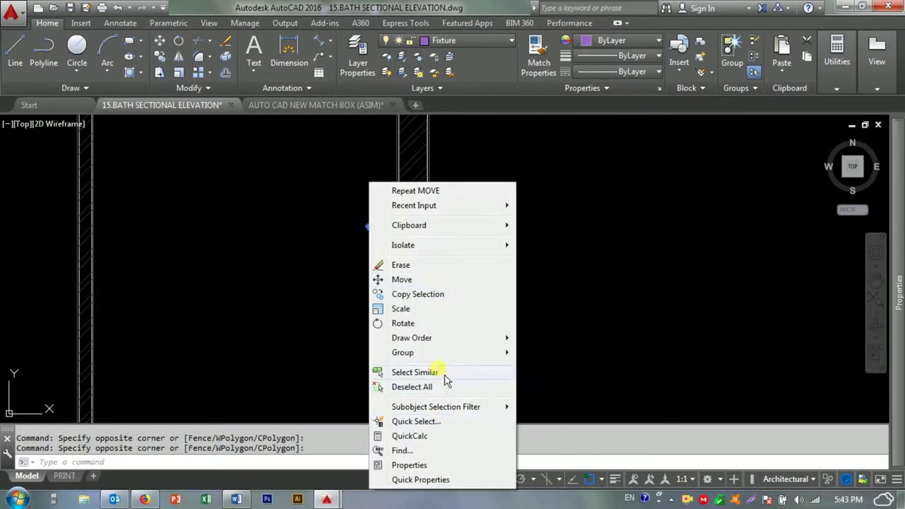
click(576, 354)
scroll(336, 258, down, 2)
key(Escape)
key(Escape)
scroll(394, 272, up, 4)
scroll(435, 249, up, 1)
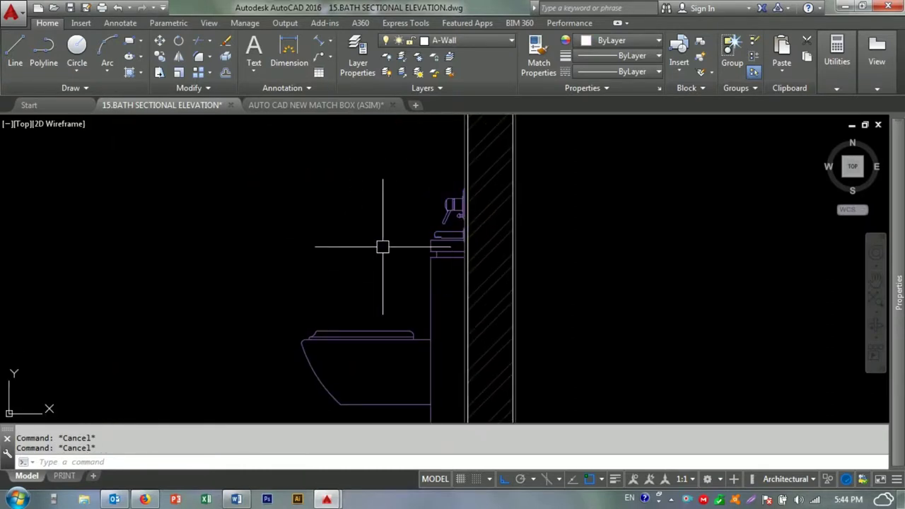
scroll(382, 246, down, 2)
scroll(406, 242, up, 2)
click(439, 152)
key(Escape)
scroll(352, 231, down, 7)
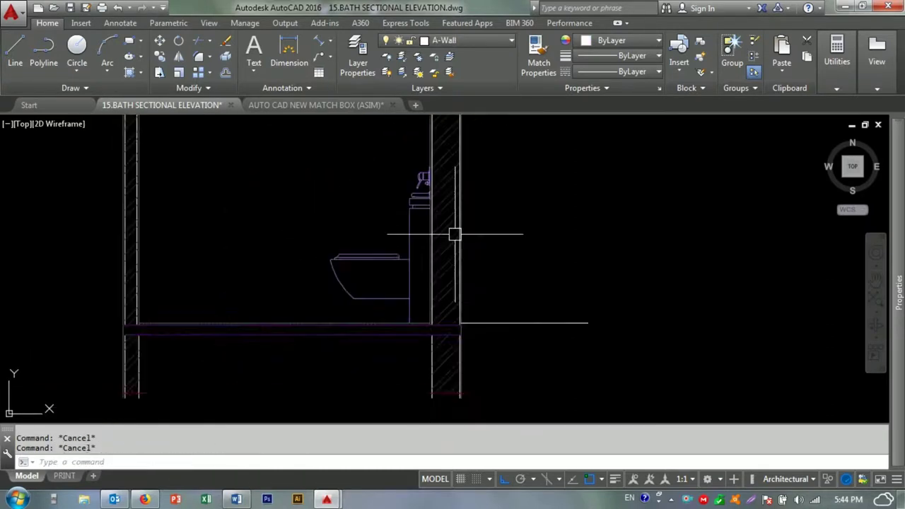
middle_drag(394, 268, 394, 306)
scroll(394, 273, up, 1)
scroll(367, 293, up, 1)
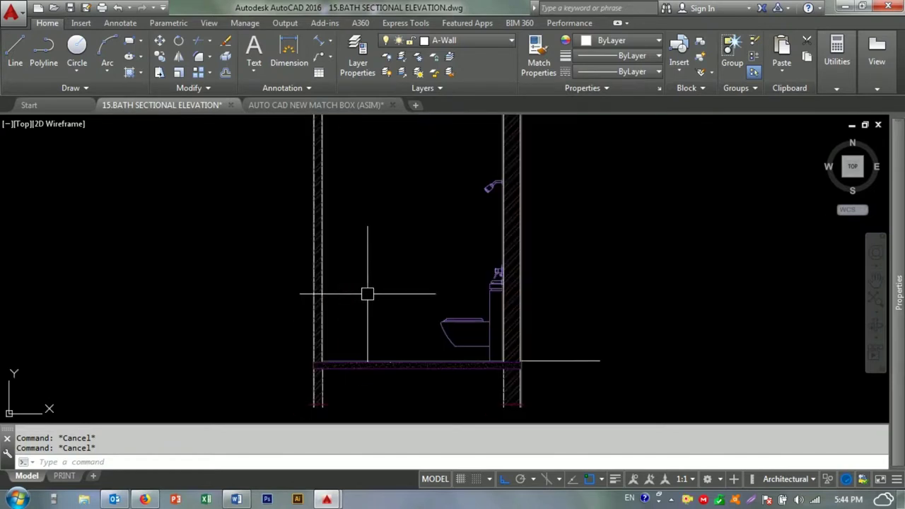
- Offset the floor line 84 upward
text(84)
key(Return)
scroll(319, 241, up, 5)
scroll(323, 261, up, 2)
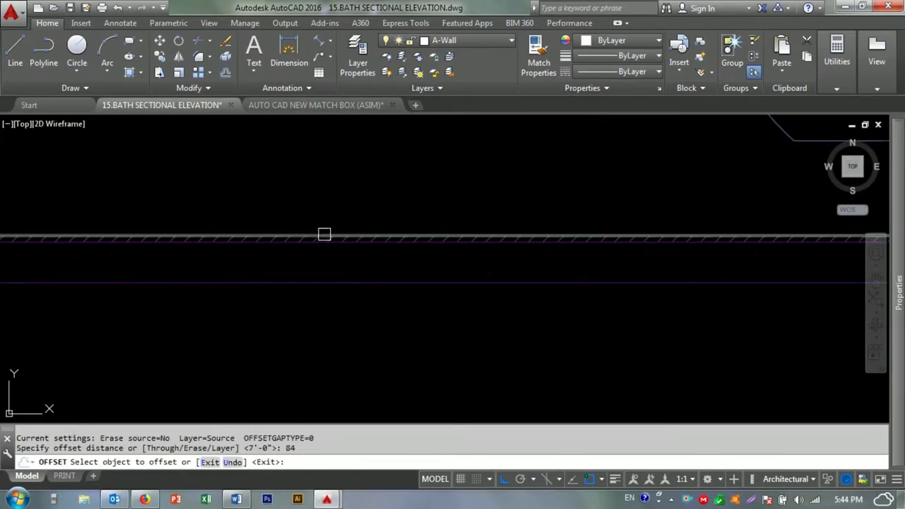
click(324, 235)
scroll(325, 234, down, 5)
click(398, 248)
scroll(416, 241, up, 3)
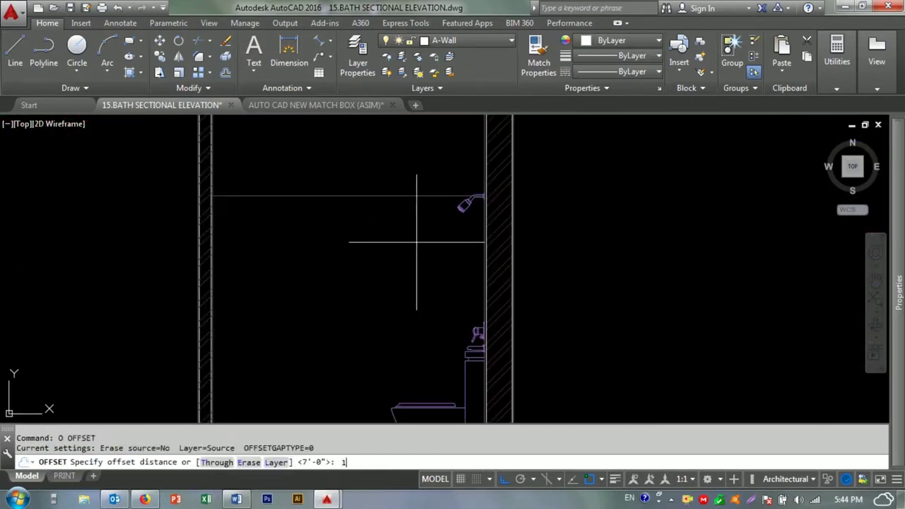
- Offset the wall line left at 12 to create the first two vertical tile lines
text(2)
key(Return)
scroll(490, 223, up, 4)
click(460, 203)
click(422, 213)
click(375, 202)
click(273, 191)
scroll(218, 212, down, 3)
scroll(313, 208, up, 1)
- Add another vertical tile line 12 further to the left
click(315, 209)
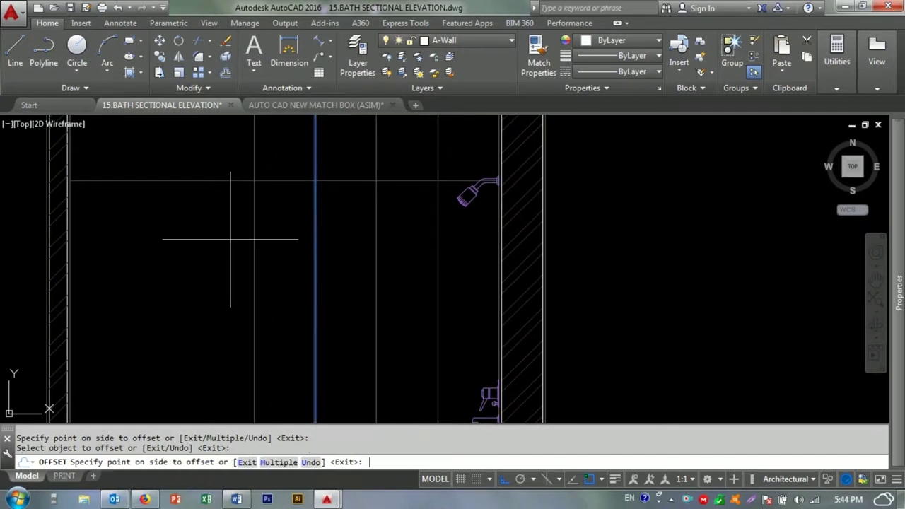
key(Escape)
scroll(269, 268, up, 2)
key(Return)
key(Return)
click(196, 280)
click(270, 281)
key(Escape)
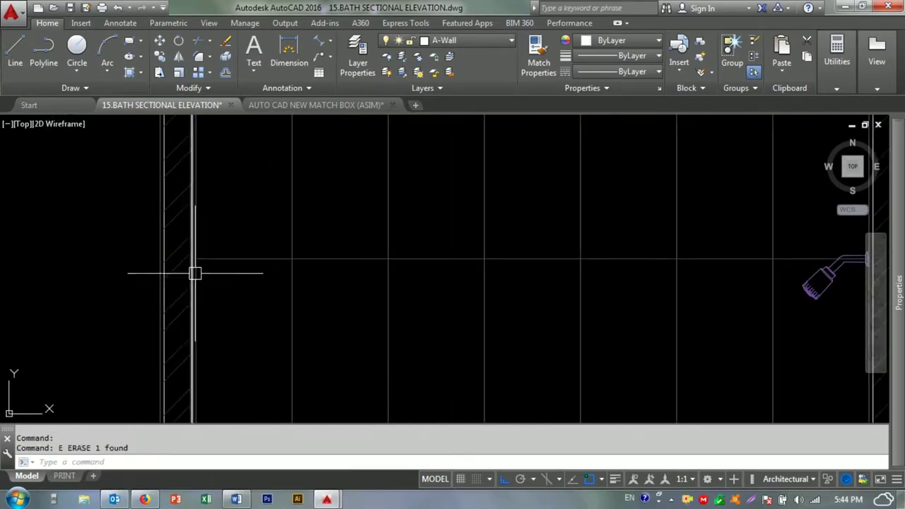
- Try matching properties (MA) from the wall line, then cancel
key(Escape)
scroll(195, 270, up, 3)
scroll(289, 254, down, 2)
scroll(332, 249, down, 2)
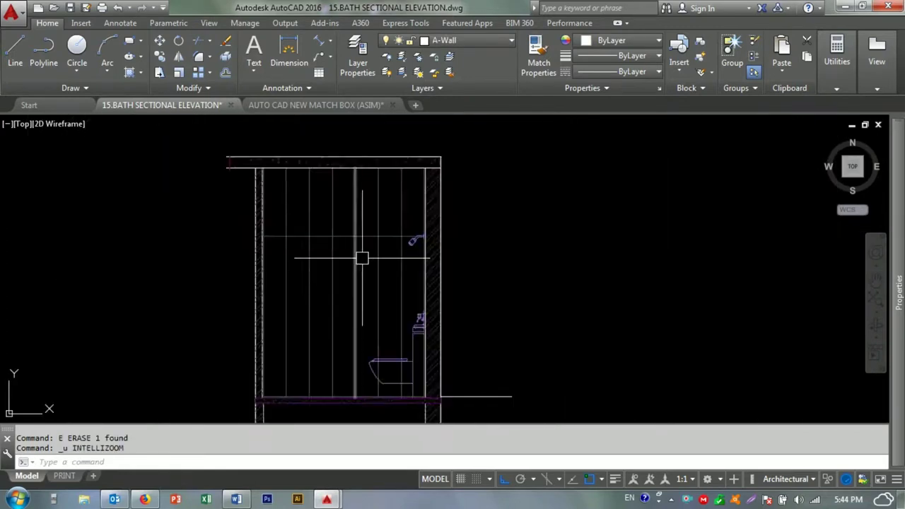
scroll(354, 250, up, 4)
key(Escape)
key(Escape)
text(MA)
key(Return)
click(331, 212)
click(495, 183)
key(Escape)
key(Escape)
- Offset horizontal tile lines downward at 9 spacing
key(Return)
click(279, 215)
click(273, 258)
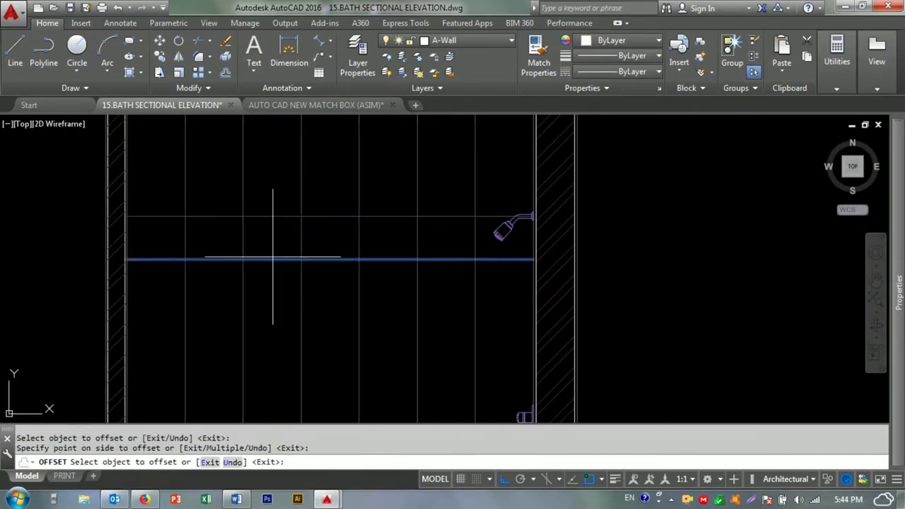
click(270, 303)
scroll(275, 311, down, 3)
scroll(339, 241, down, 1)
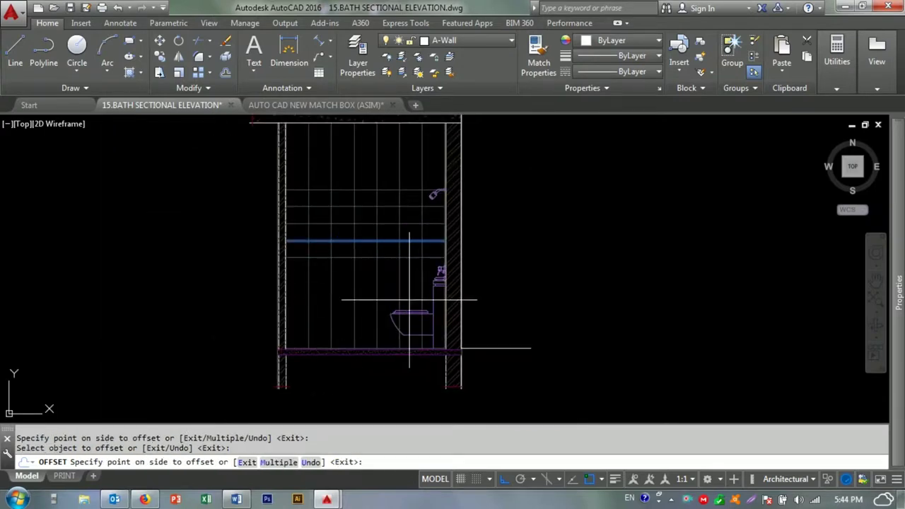
key(Escape)
key(Return)
key(Return)
scroll(338, 344, up, 2)
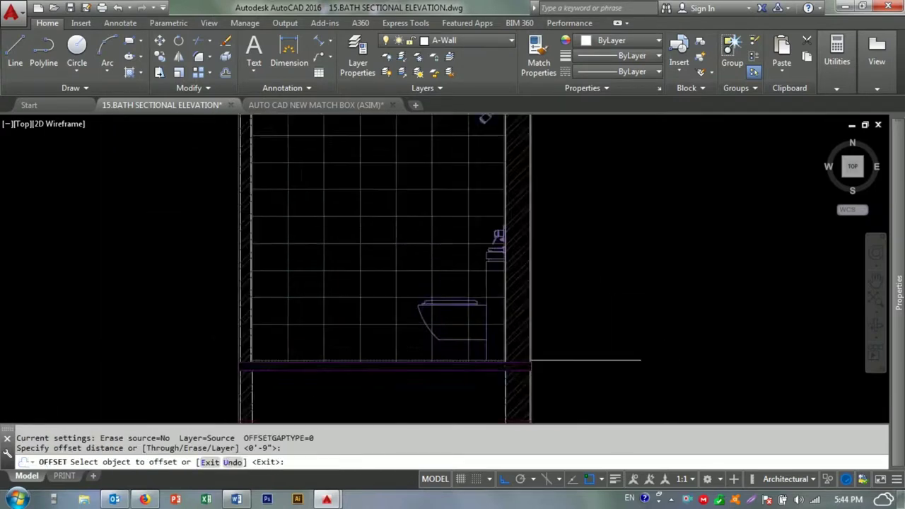
scroll(337, 343, up, 4)
scroll(344, 286, down, 3)
scroll(558, 271, up, 2)
key(Escape)
key(Escape)
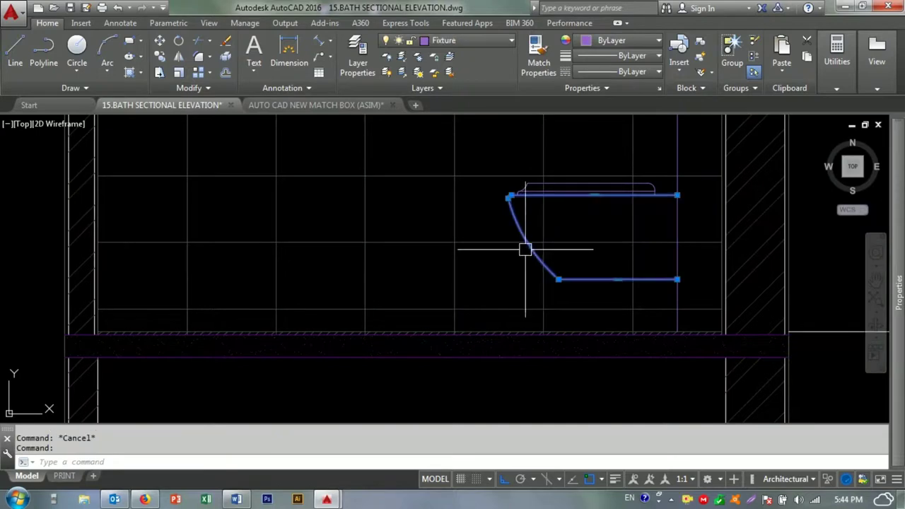
- Clear the selection and try a trim near the WC rim, then cancel it
key(Escape)
scroll(522, 245, down, 1)
scroll(435, 217, up, 3)
text(tr)
key(Return)
key(Return)
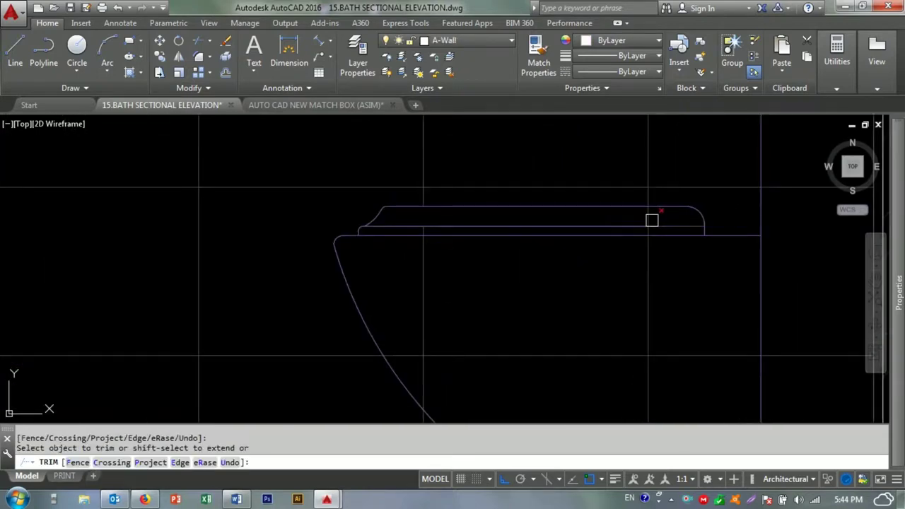
middle_drag(423, 369, 405, 312)
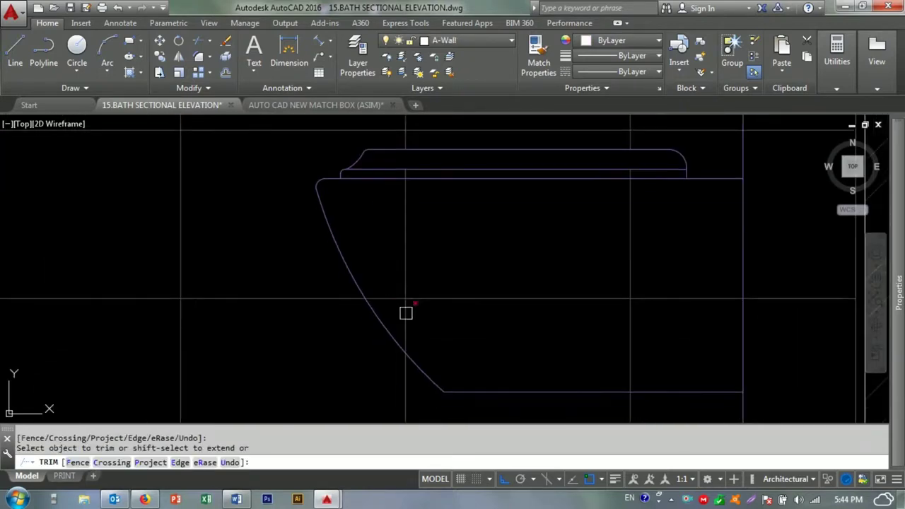
key(Escape)
- Erase the tile grid lines lying inside the WC
click(643, 334)
click(406, 213)
scroll(445, 286, down, 2)
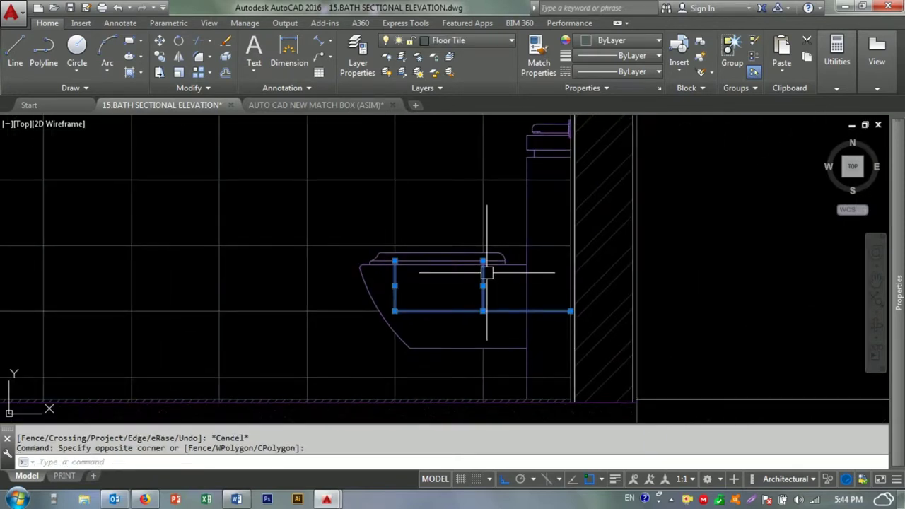
key(Escape)
key(Escape)
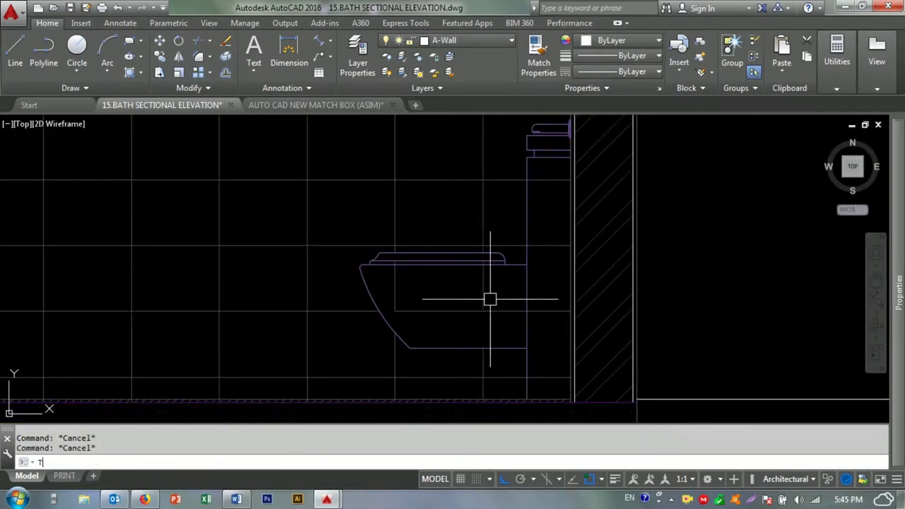
key(Escape)
click(497, 316)
click(393, 290)
text(e)
key(Return)
- Pan across the bath wall and WC bowl up to the top slab, checking a crossing selection
middle_drag(501, 335, 466, 356)
scroll(446, 270, up, 3)
scroll(505, 191, down, 2)
scroll(511, 300, up, 3)
scroll(416, 268, down, 4)
scroll(438, 295, up, 1)
middle_drag(438, 295, 458, 245)
scroll(594, 271, up, 5)
click(594, 272)
click(168, 313)
key(Escape)
key(Escape)
scroll(459, 328, down, 5)
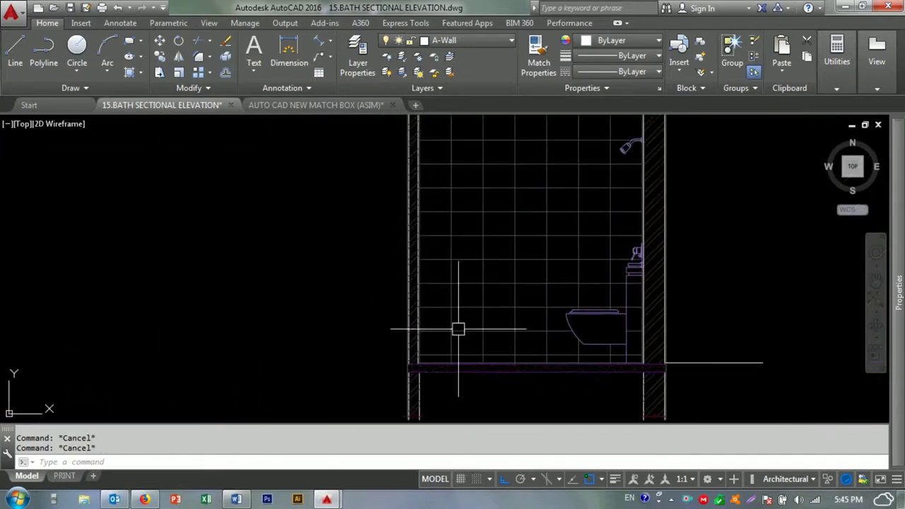
middle_drag(501, 304, 475, 284)
middle_drag(420, 252, 390, 306)
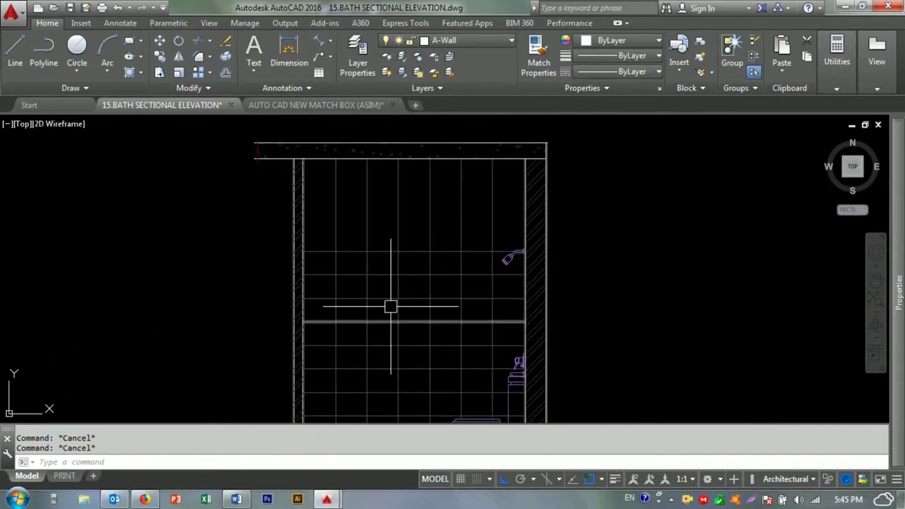
scroll(390, 248, up, 4)
- Trim the tile lines above the top tile line and save the drawing
text(tr)
key(Return)
key(Return)
click(204, 189)
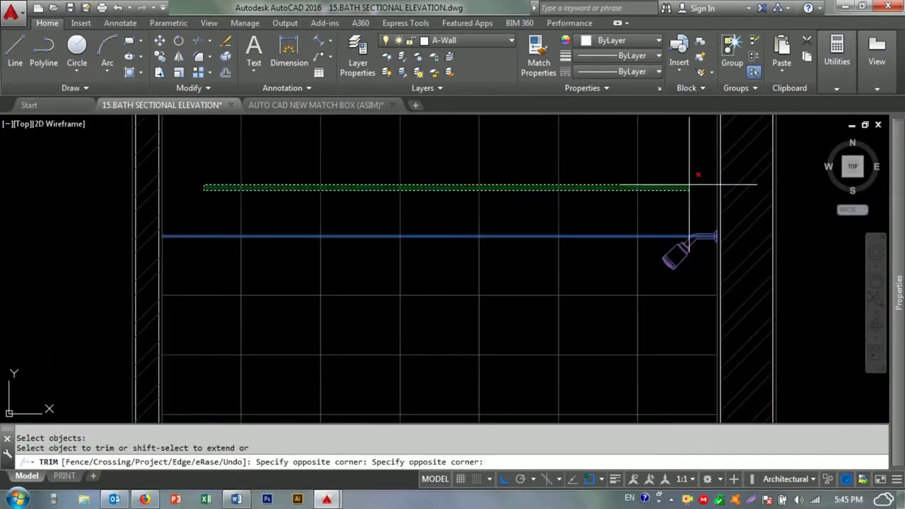
click(689, 185)
scroll(566, 251, down, 4)
key(Escape)
key(Escape)
scroll(489, 255, down, 2)
scroll(481, 242, up, 2)
scroll(453, 272, down, 2)
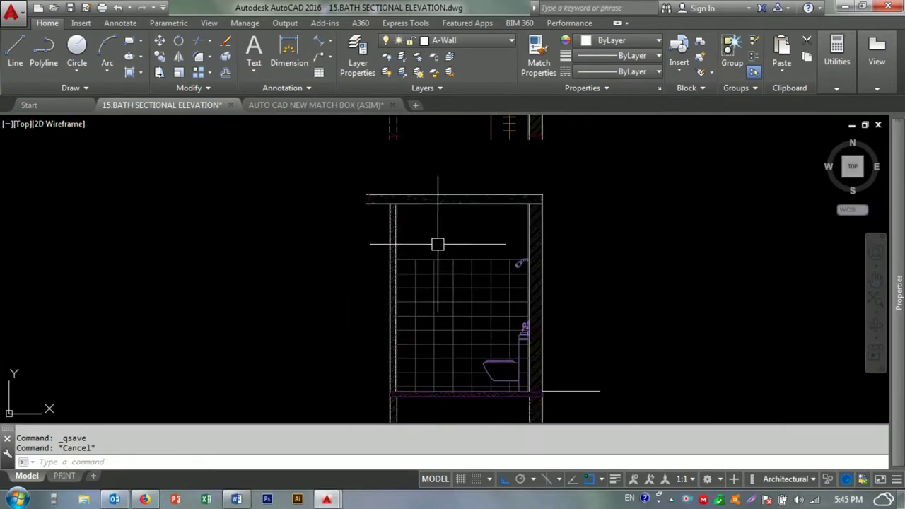
key(Escape)
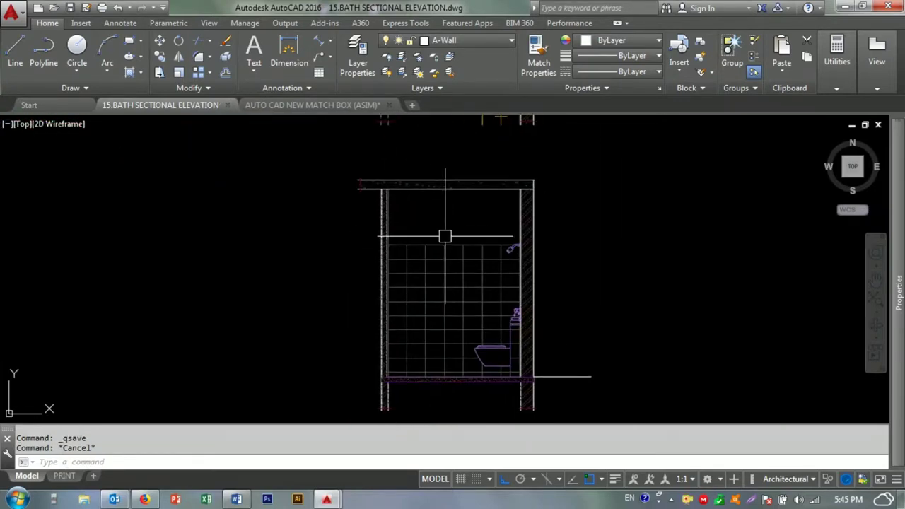
- Bring both the bath plan and the elevation into view
click(444, 238)
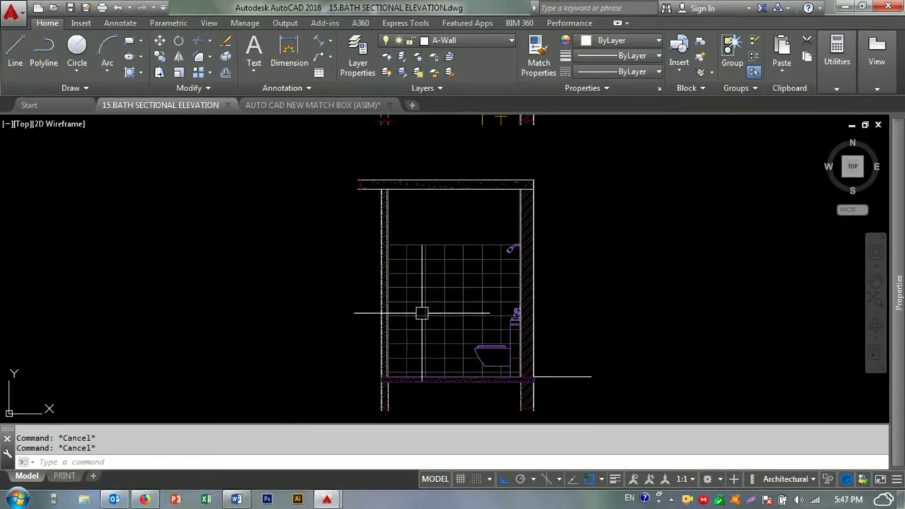
scroll(453, 326, up, 4)
scroll(495, 336, down, 2)
scroll(495, 254, up, 2)
click(444, 303)
key(Escape)
scroll(463, 240, down, 5)
scroll(474, 248, up, 3)
scroll(480, 254, down, 3)
scroll(438, 212, up, 3)
scroll(452, 268, down, 2)
mouse_move(463, 371)
middle_down()
mouse_move(464, 315)
mouse_move(465, 447)
middle_up()
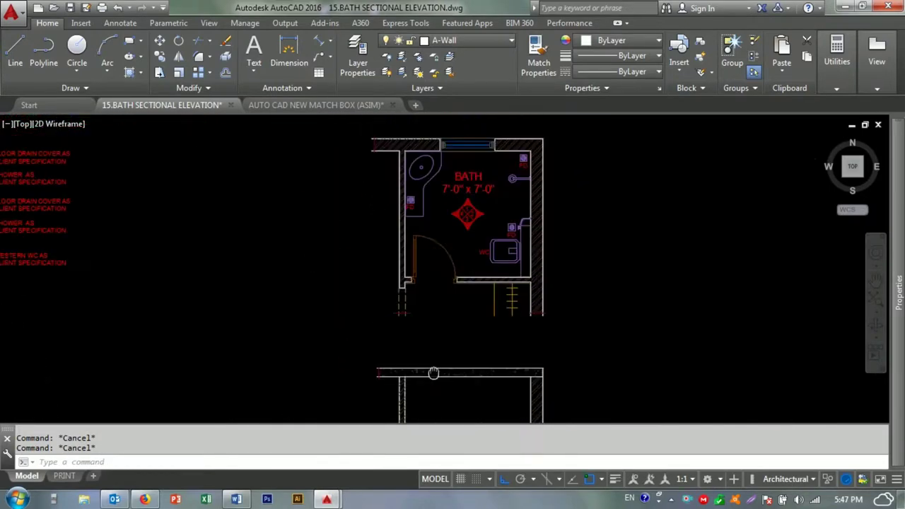
middle_drag(384, 452, 421, 279)
key(Return)
key(Escape)
- Place a vertical construction line through a bath plan point down into the elevation
text(l)
key(Return)
text(v)
key(Return)
scroll(495, 297, down, 5)
scroll(481, 318, up, 8)
click(492, 302)
scroll(492, 302, down, 4)
scroll(432, 232, up, 6)
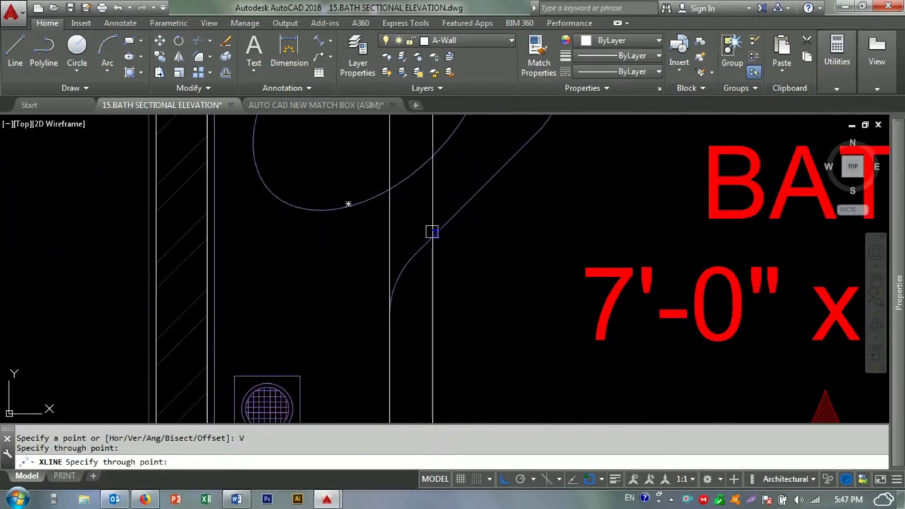
scroll(497, 201, up, 3)
scroll(481, 262, down, 3)
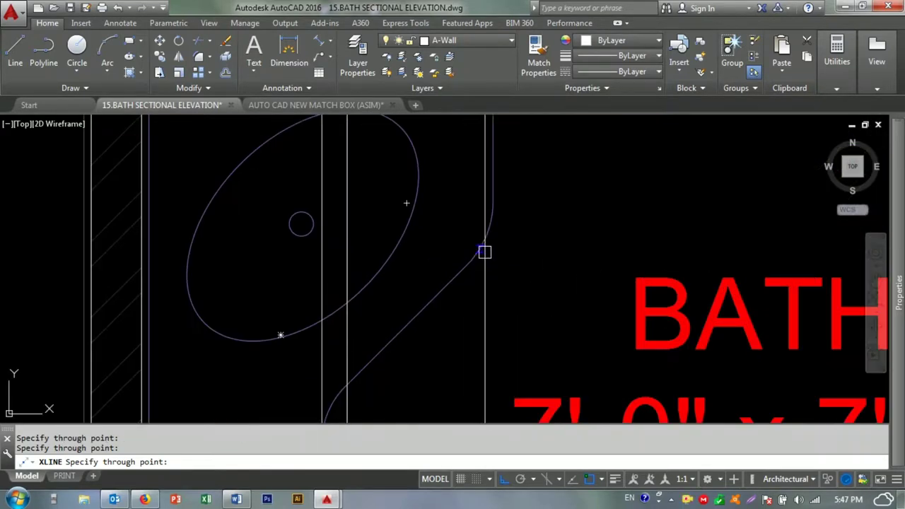
- Match the construction lines' properties to an existing source line
text(ma)
key(Return)
click(467, 264)
drag(501, 299, 444, 323)
drag(396, 368, 297, 392)
scroll(426, 152, down, 5)
key(Escape)
key(Escape)
scroll(424, 292, up, 3)
scroll(414, 167, up, 3)
- Begin an offset with distance 7, restart it, and pick a line to offset
text(o)
key(Return)
text(7)
key(Escape)
text(o)
key(Return)
key(Return)
scroll(341, 244, up, 3)
click(341, 244)
- Abandon the pending offset and clear the wall-line selection
click(341, 244)
click(341, 230)
middle_drag(340, 230, 408, 353)
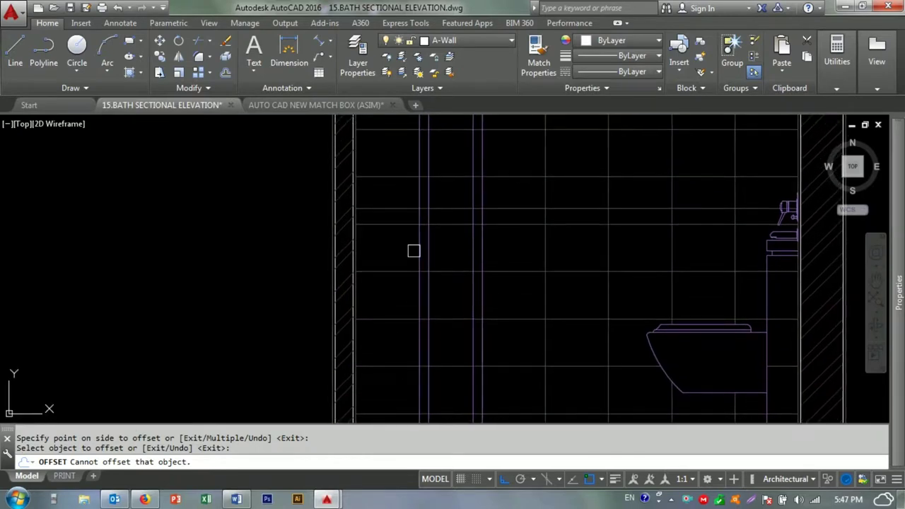
key(Escape)
click(393, 204)
scroll(400, 219, down, 3)
scroll(394, 224, up, 1)
key(Escape)
- Start Match Properties (MA), then cancel it
scroll(394, 224, up, 2)
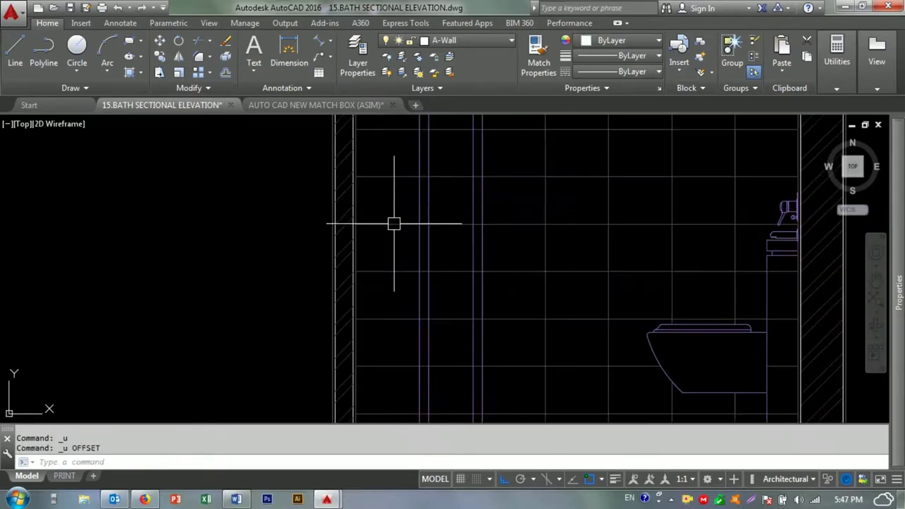
key(Escape)
text(ma)
key(Return)
key(Escape)
scroll(435, 201, up, 1)
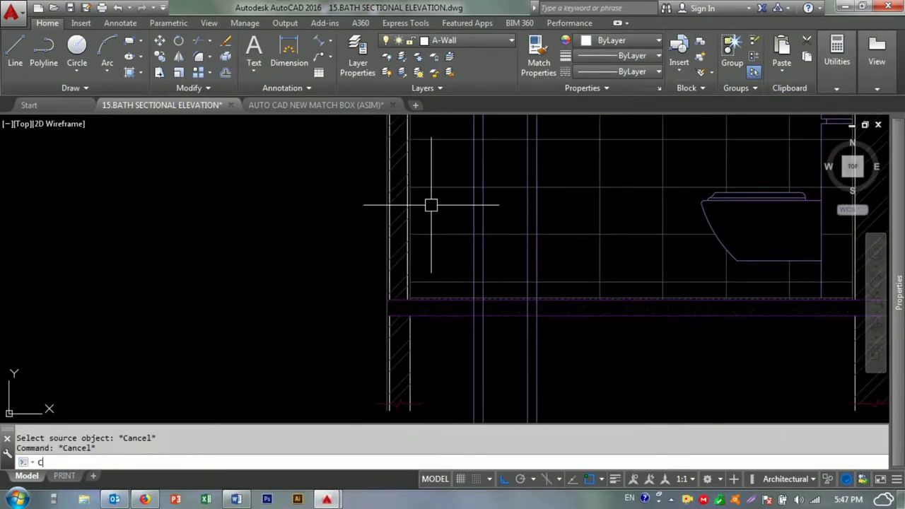
- Draw a horizontal line across the floor and move it 42 units
key(Return)
click(599, 298)
click(188, 297)
key(Escape)
text(m)
key(Return)
text(42)
key(Return)
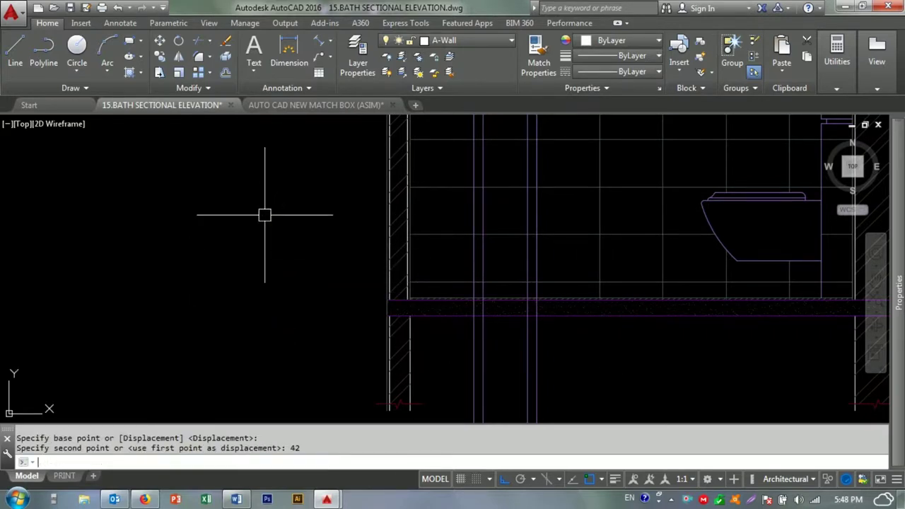
scroll(264, 215, down, 2)
key(Escape)
- Pick a source line for Match Properties, then cancel it
text(ma)
key(Return)
scroll(429, 240, up, 2)
click(429, 208)
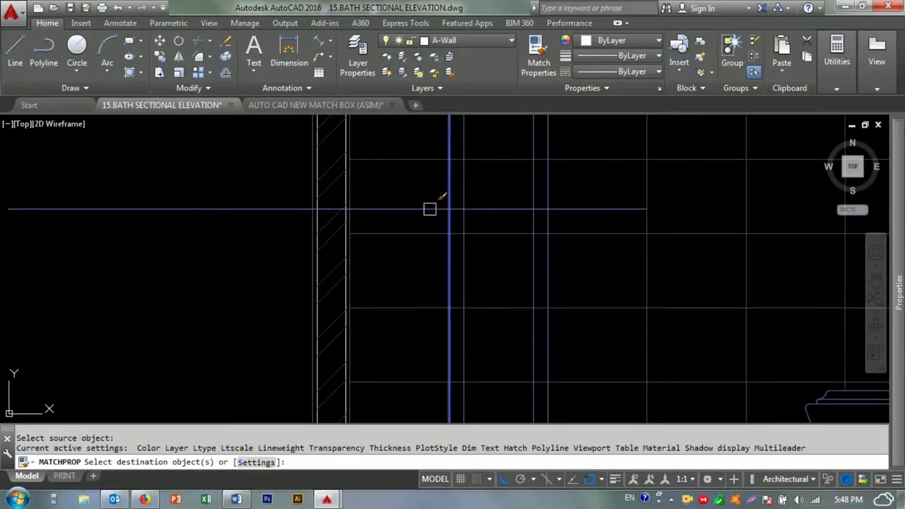
key(Escape)
- Offset a line 12 units to create a parallel copy near the wall
key(o)
key(Return)
text(12)
key(Return)
click(407, 209)
click(407, 246)
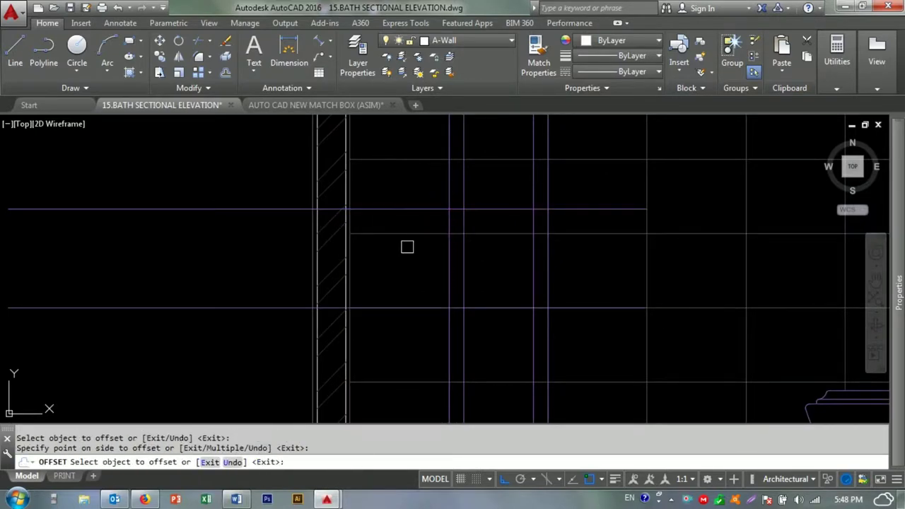
middle_drag(430, 283, 443, 269)
key(Escape)
key(Escape)
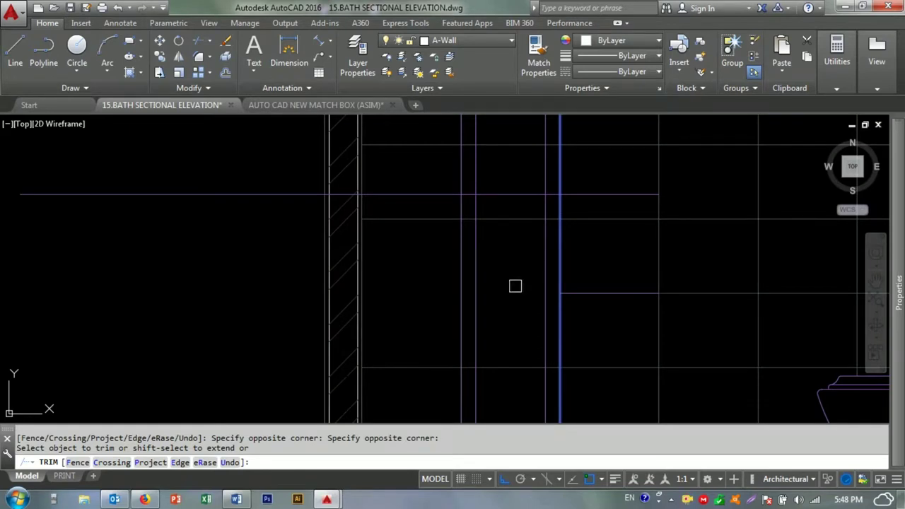
- Try filleting the horizontal line at a corner, then cancel
key(Escape)
key(f)
key(Return)
click(444, 293)
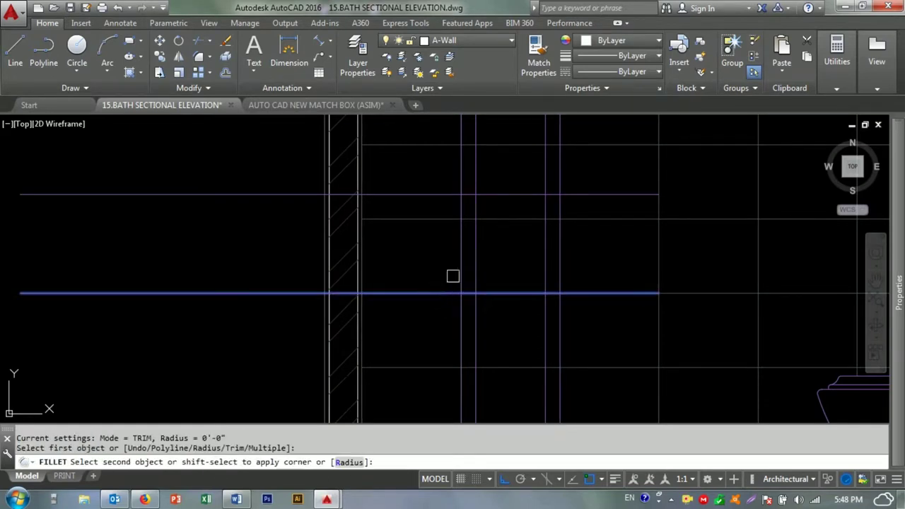
key(Escape)
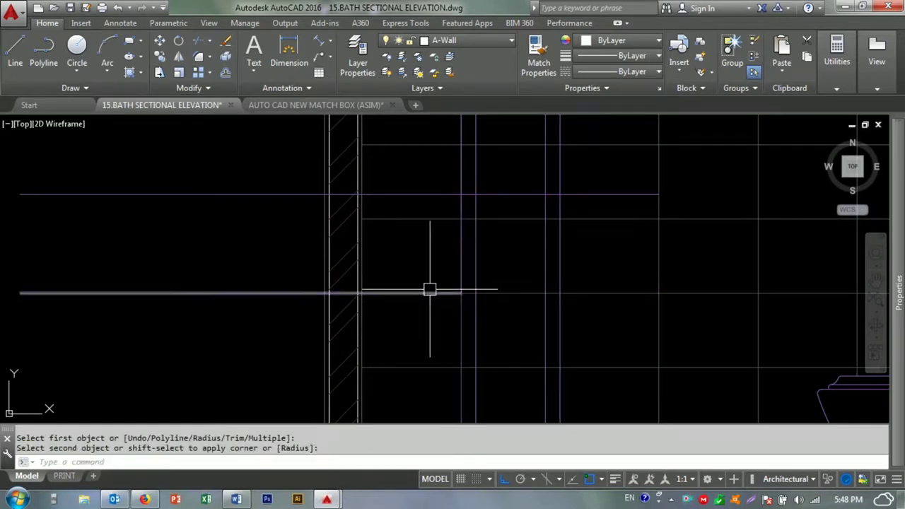
key(Return)
key(Escape)
key(Escape)
- Start a trim with a horizontal line as cutting edge, then cancel it
key(Escape)
text(tr)
key(Return)
click(560, 200)
key(Escape)
key(Escape)
key(Return)
click(543, 193)
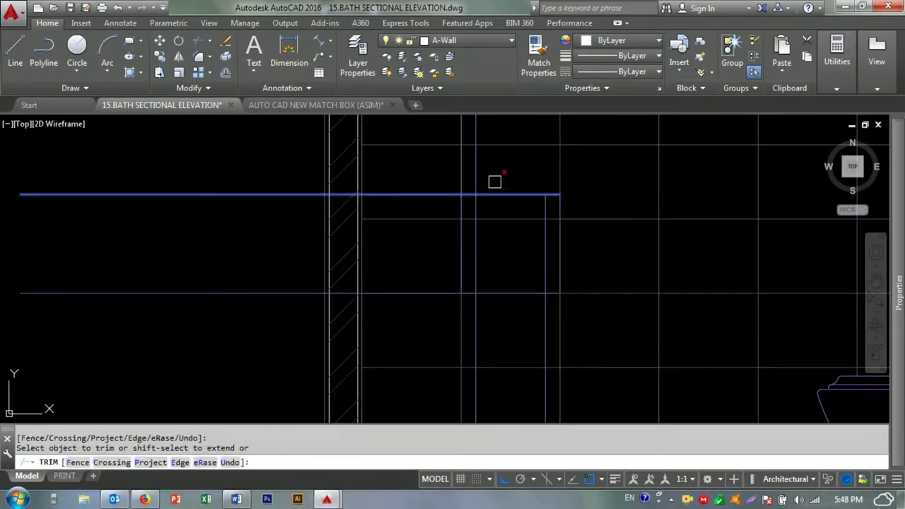
key(Escape)
key(Return)
key(Escape)
key(Escape)
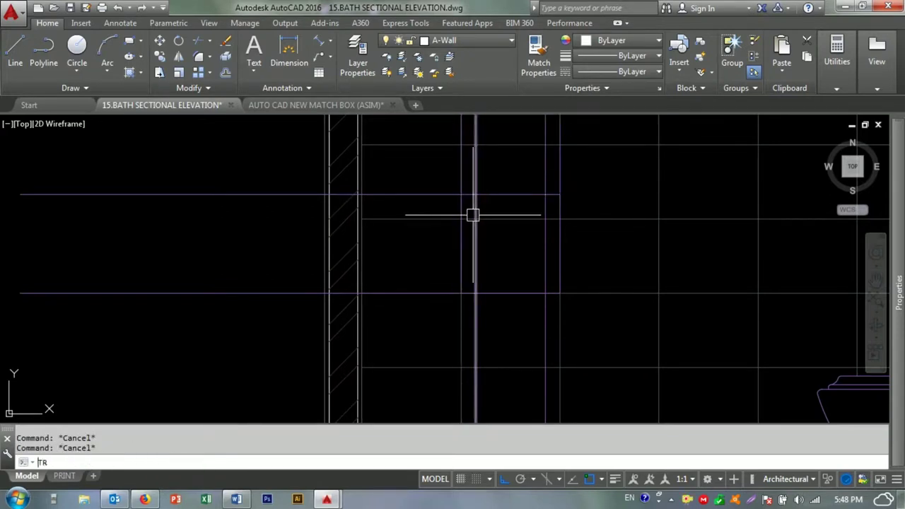
- Retry the trim with horizontal cutting edges, cancelling after it fails
key(Return)
scroll(472, 215, up, 2)
click(471, 176)
click(467, 219)
key(Return)
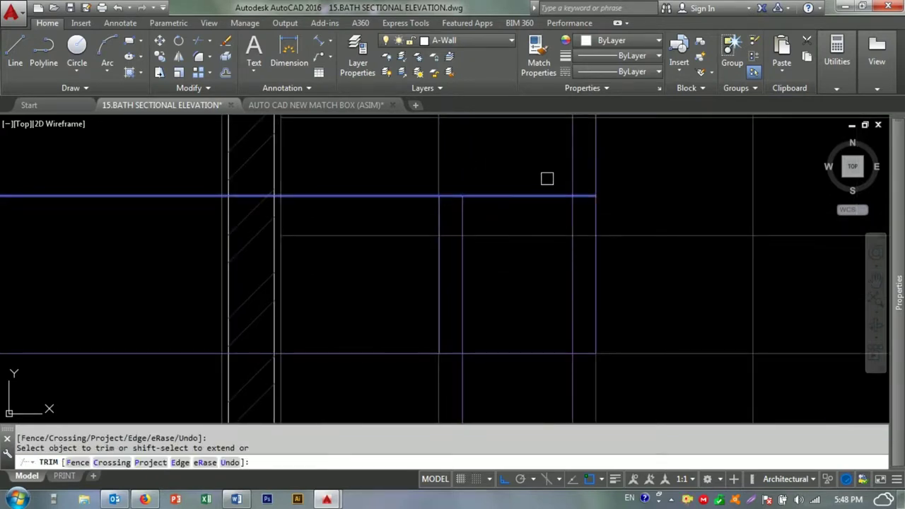
middle_drag(595, 163, 620, 201)
click(470, 247)
key(Escape)
key(Return)
key(Return)
key(Escape)
scroll(598, 259, down, 2)
- Trim the horizontal line ends left of the wall, using the wall line as cutting edge
click(480, 258)
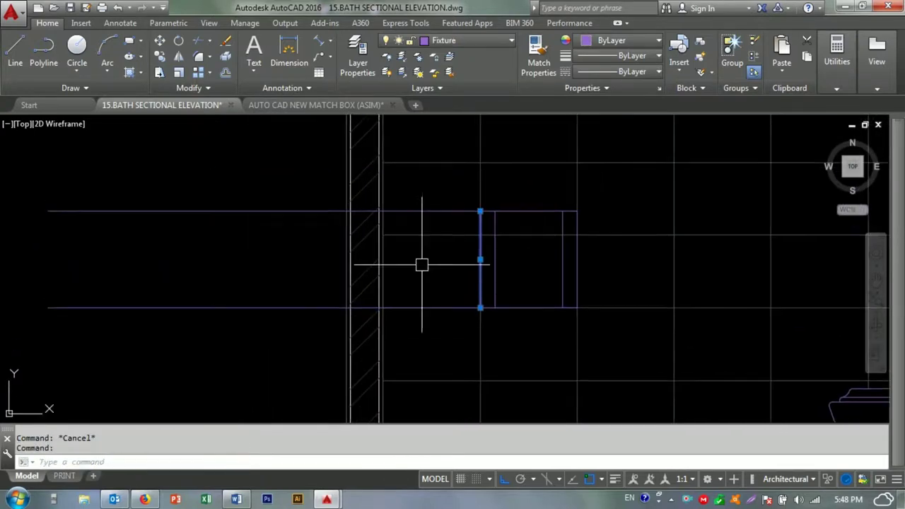
text(r)
key(Return)
click(406, 246)
click(368, 230)
key(Return)
click(275, 203)
key(Escape)
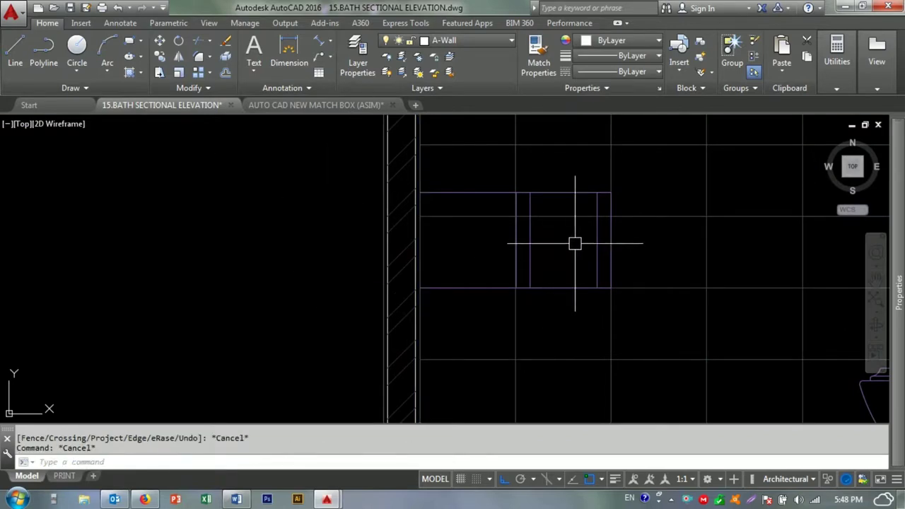
scroll(575, 243, down, 2)
scroll(528, 266, down, 3)
scroll(515, 212, up, 4)
scroll(512, 236, up, 2)
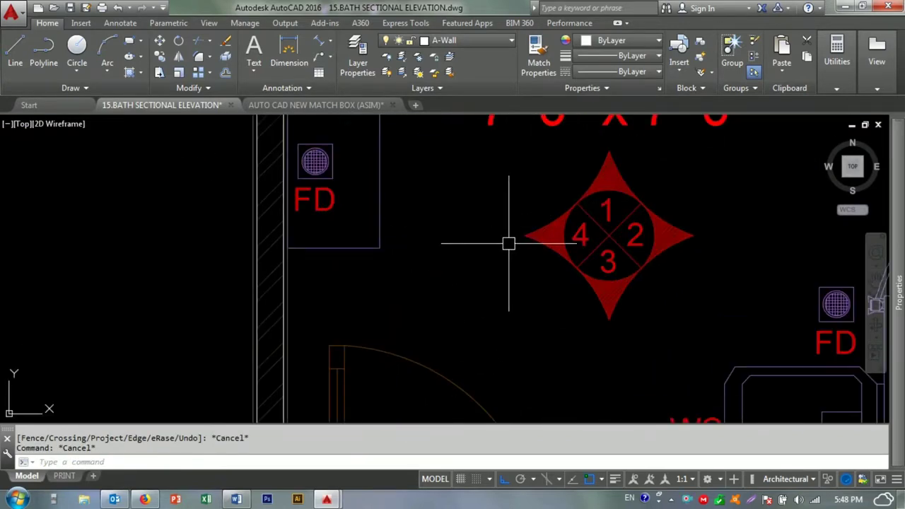
- Draw a long horizontal line left from the BATH symbol, then erase it
key(Return)
click(608, 235)
click(143, 235)
key(Escape)
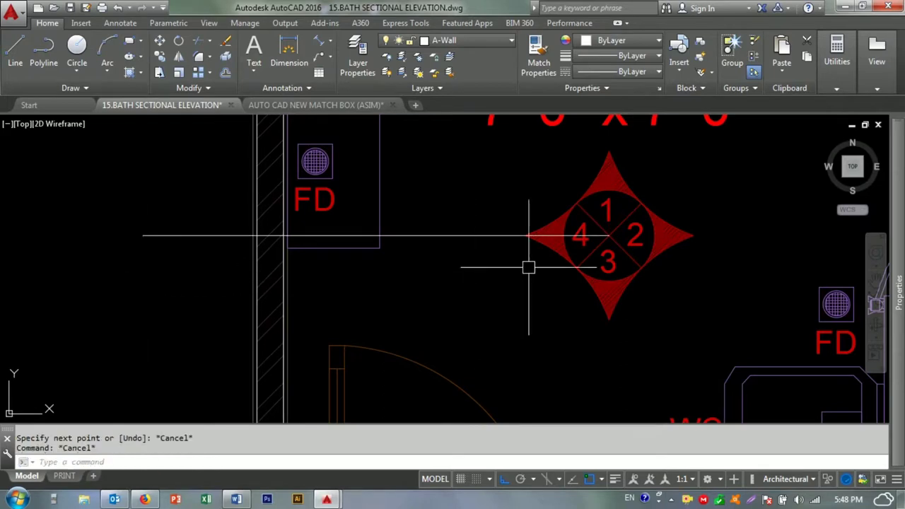
click(529, 264)
key(Escape)
key(Delete)
scroll(460, 260, down, 2)
scroll(466, 261, down, 1)
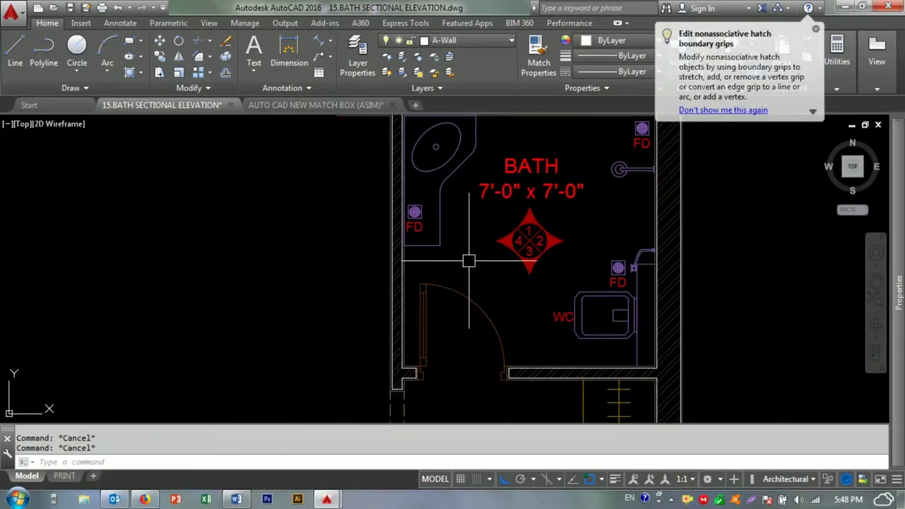
text(XL)
- Try a vertical construction line, cancel it, and bring the vanity area into view
key(Return)
text(V)
key(Return)
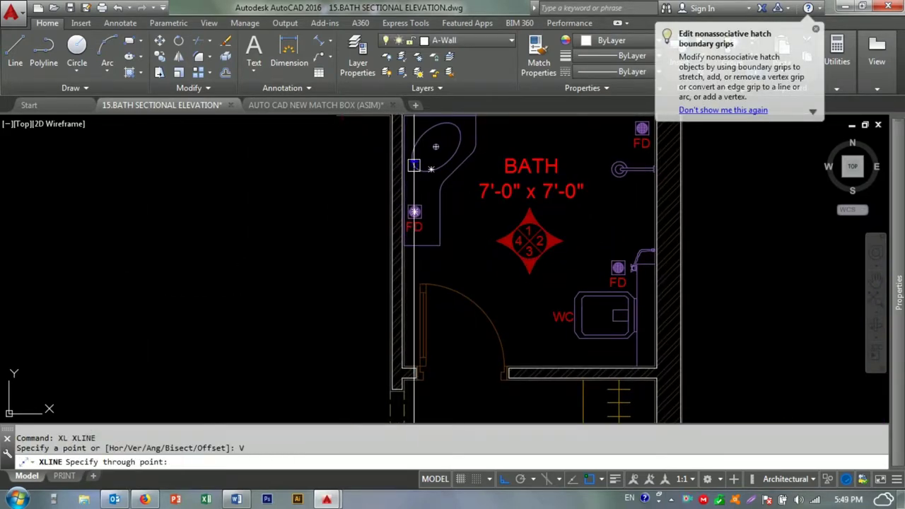
key(Escape)
scroll(466, 254, down, 3)
scroll(469, 259, up, 3)
scroll(469, 259, up, 5)
key(Escape)
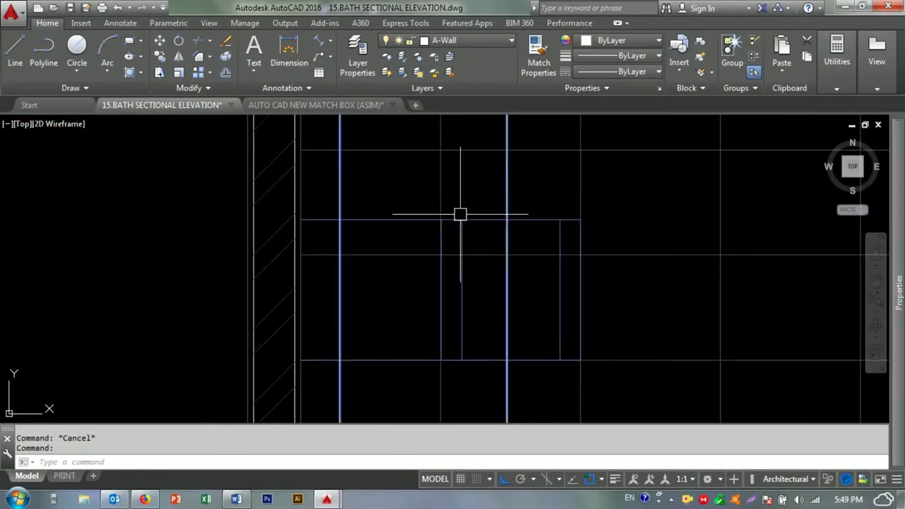
middle_drag(430, 221, 430, 262)
- Draw a horizontal line across the top of the vanity cabinet
text(L)
key(Return)
click(340, 261)
click(505, 262)
key(Escape)
click(485, 261)
- Offset the new line 1 inch upward to form the top's thickness
text(o)
key(Return)
text(1)
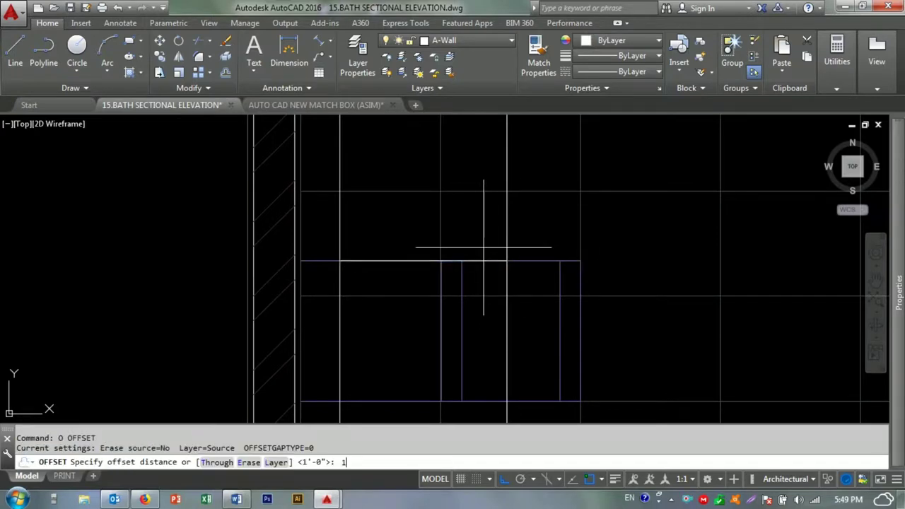
key(Return)
scroll(484, 247, up, 2)
click(471, 252)
click(471, 212)
key(Escape)
- Trim the top and bottom ends of the vertical line at the vanity top
scroll(471, 254, up, 3)
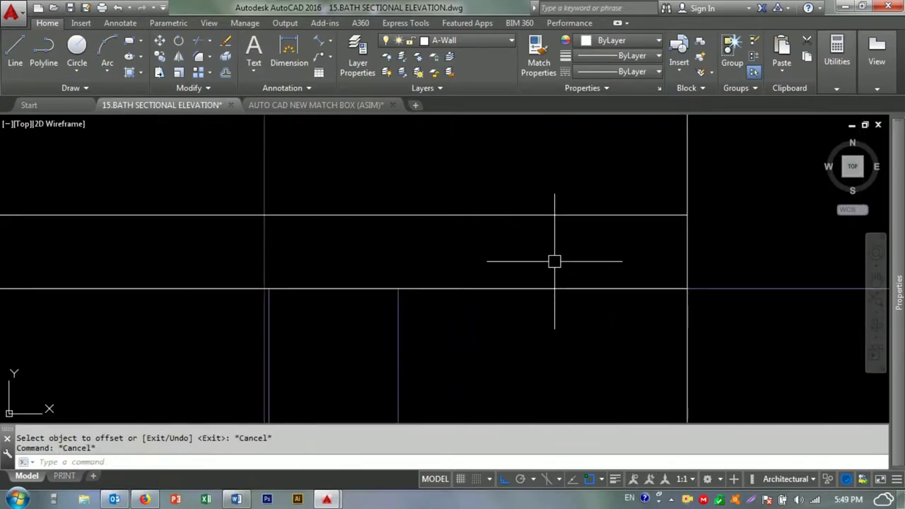
text(tr)
key(Return)
key(Return)
key(Escape)
scroll(571, 228, down, 2)
key(Return)
- Fillet the top's left corner at radius 0.5 after trying radii 1 and .3
key(Return)
click(128, 278)
key(Return)
key(Return)
key(Return)
click(129, 186)
key(Escape)
key(Escape)
key(f)
key(Return)
key(r)
key(Return)
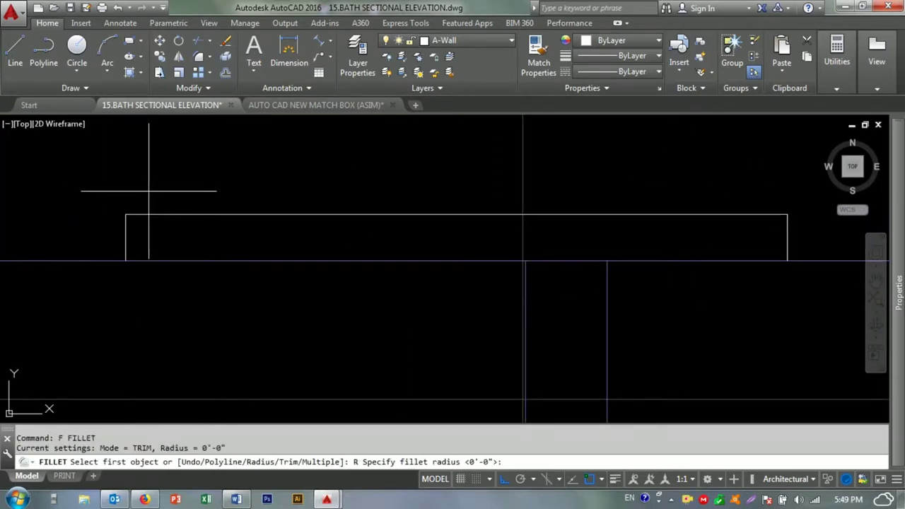
text(1)
key(Return)
click(125, 236)
click(175, 214)
key(Escape)
key(Escape)
key(Return)
text(r)
key(Return)
text(.3)
key(Return)
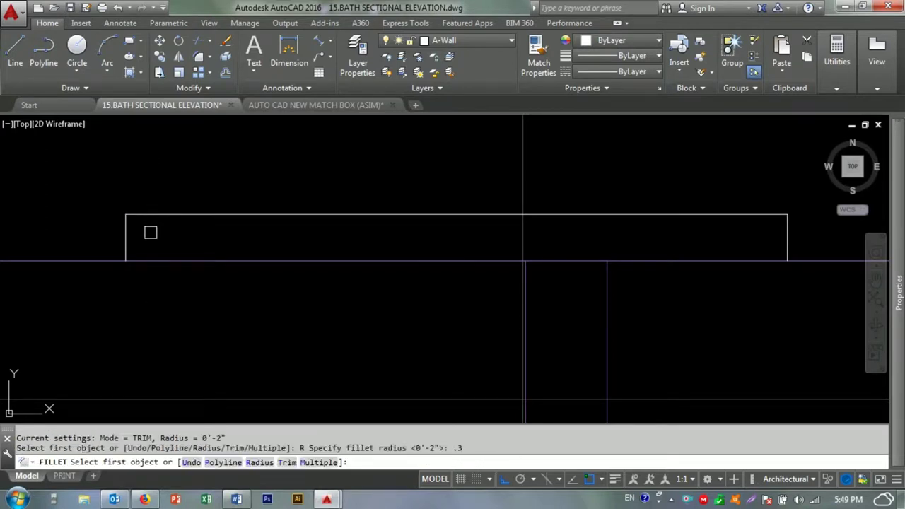
click(126, 233)
key(Escape)
key(Return)
key(Escape)
key(Escape)
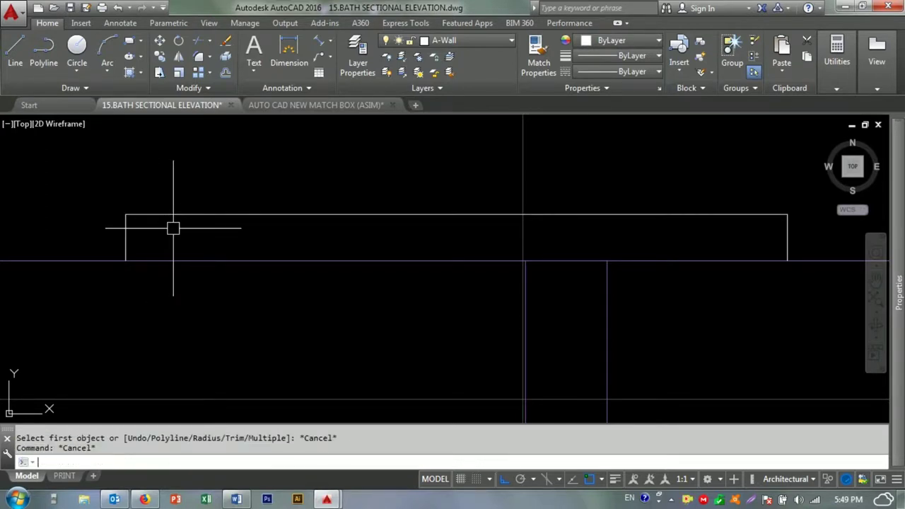
text(.5)
- Round the top's right corner with the same 0.5 fillet radius
key(Return)
click(125, 242)
click(196, 215)
middle_drag(598, 224, 419, 230)
key(Return)
click(555, 221)
click(610, 242)
key(Escape)
- Use MATCHPROP to give the rounded top the horizontal line's properties
key(Return)
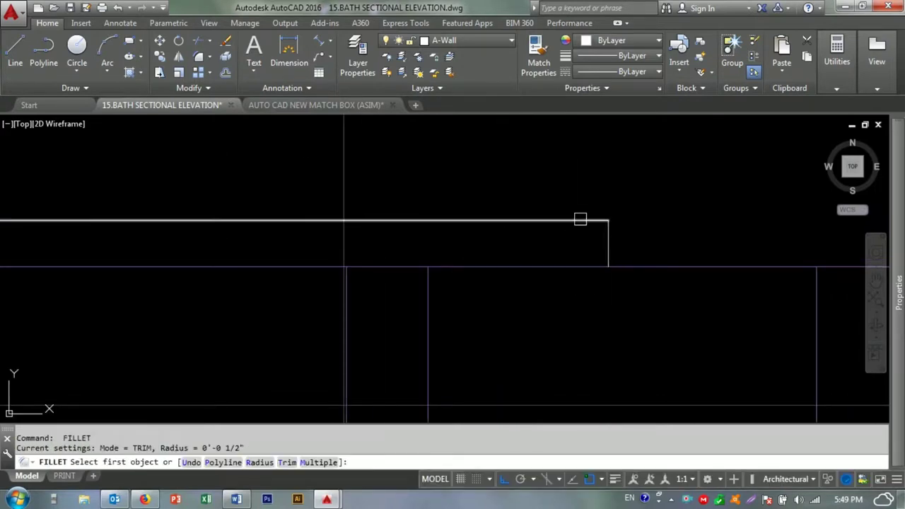
click(581, 220)
click(609, 244)
mouse_move(608, 248)
middle_down()
mouse_move(513, 265)
mouse_move(551, 267)
middle_up()
key(Escape)
key(Escape)
key(Escape)
click(474, 232)
click(681, 258)
scroll(644, 256, up, 3)
key(Escape)
text(ma)
key(Return)
click(618, 239)
click(205, 196)
click(717, 247)
key(Escape)
scroll(487, 273, down, 2)
text(tr)
- Select horizontal lines near the Floor Tile line as trimming edges
key(Return)
key(Return)
key(Escape)
scroll(562, 247, down, 2)
middle_drag(561, 246, 588, 315)
text(tr)
key(Return)
key(Return)
middle_drag(622, 253, 606, 317)
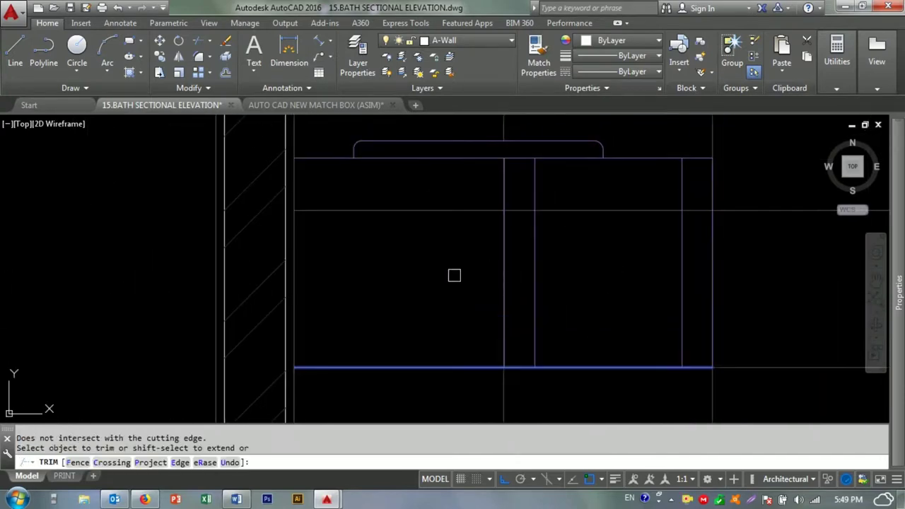
middle_drag(726, 239, 657, 259)
click(657, 259)
key(Escape)
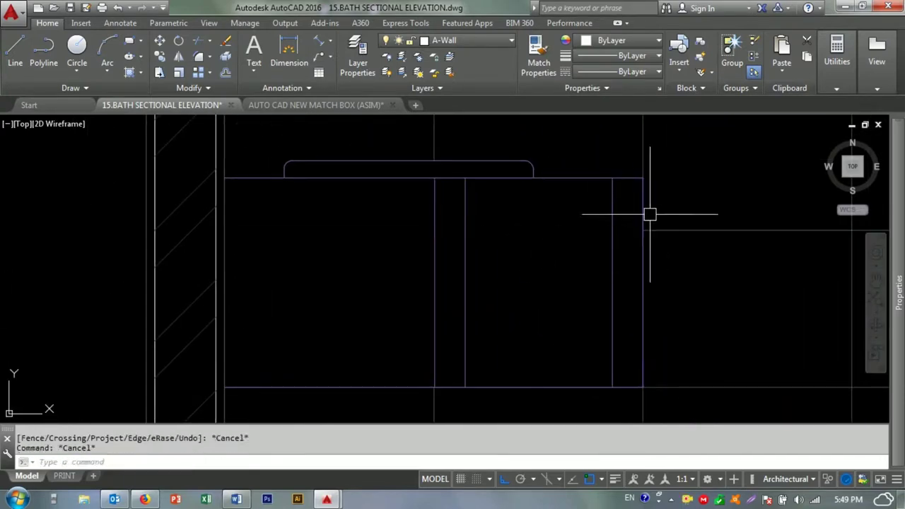
click(658, 193)
key(Escape)
click(666, 161)
click(594, 178)
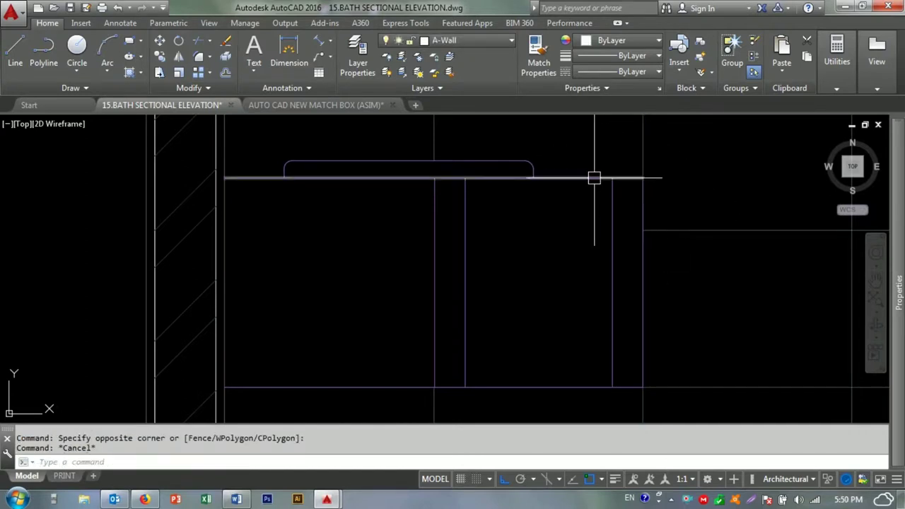
key(Return)
- Trim lines against the Floor Tile line and a vertical cutting edge
click(586, 157)
click(559, 389)
key(Return)
click(673, 346)
middle_drag(635, 314, 597, 261)
key(Return)
key(Return)
click(587, 307)
key(Escape)
click(569, 309)
key(Return)
click(570, 326)
key(Return)
key(Escape)
- Select the four vertical lines and start a line at the snapped corner
scroll(493, 222, down, 3)
key(Escape)
scroll(458, 302, up, 3)
click(634, 278)
click(476, 286)
key(Escape)
scroll(495, 289, up, 2)
key(l)
key(Return)
click(522, 322)
key(Escape)
- Draw the faucet circle between the two vertical lines above the horizontal line
text(c)
key(Return)
key(Escape)
key(Return)
click(497, 320)
key(Escape)
key(Escape)
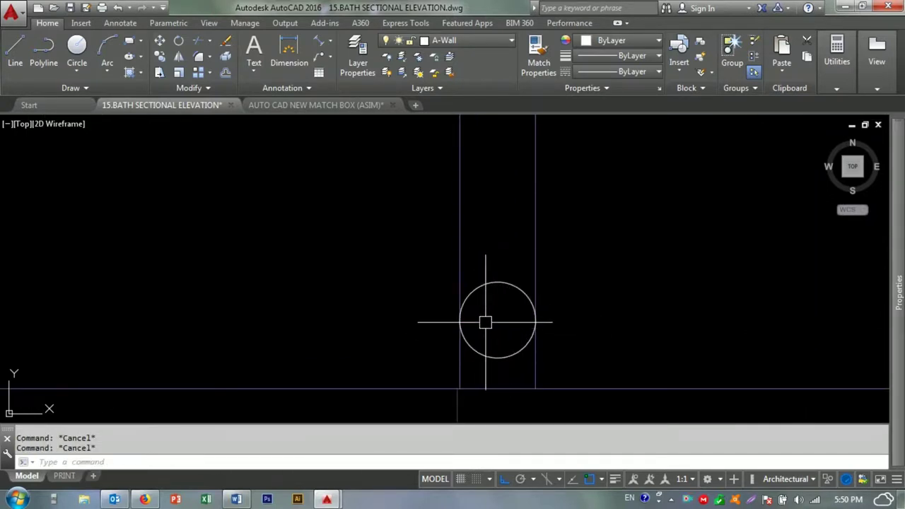
- Trim away the lower half of the faucet circle at the horizontal line
text(tr)
key(Return)
key(Return)
click(496, 358)
key(Escape)
click(494, 319)
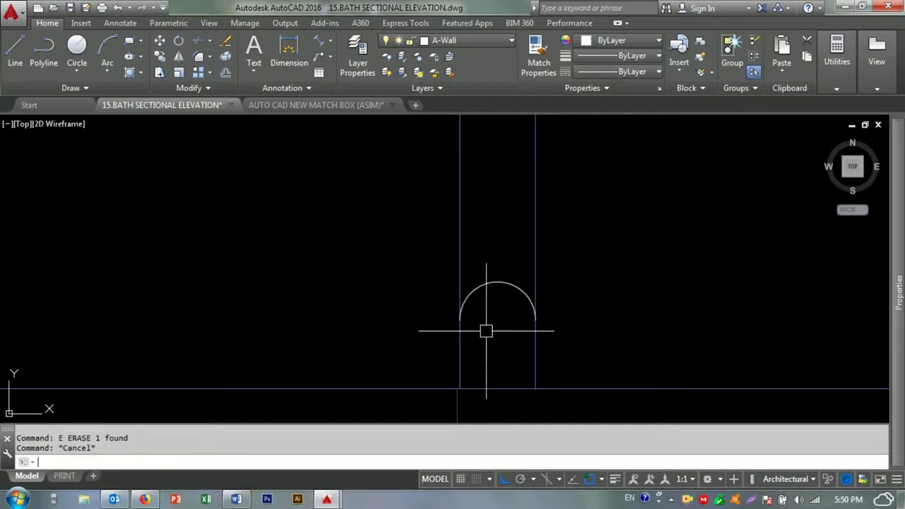
- Drag the half-circle arc's grips to flatten it into a shallow curve
click(497, 283)
scroll(492, 297, up, 2)
click(496, 263)
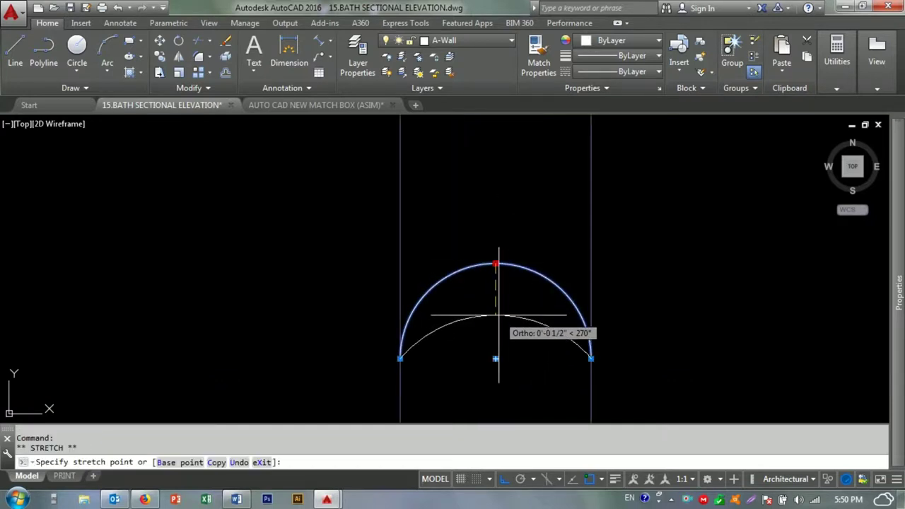
click(590, 357)
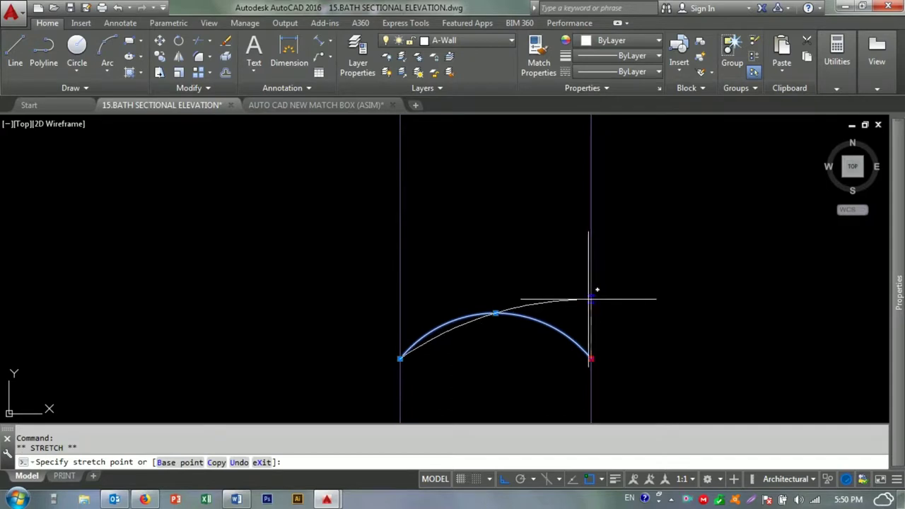
click(590, 299)
click(489, 238)
scroll(504, 309, down, 3)
key(Escape)
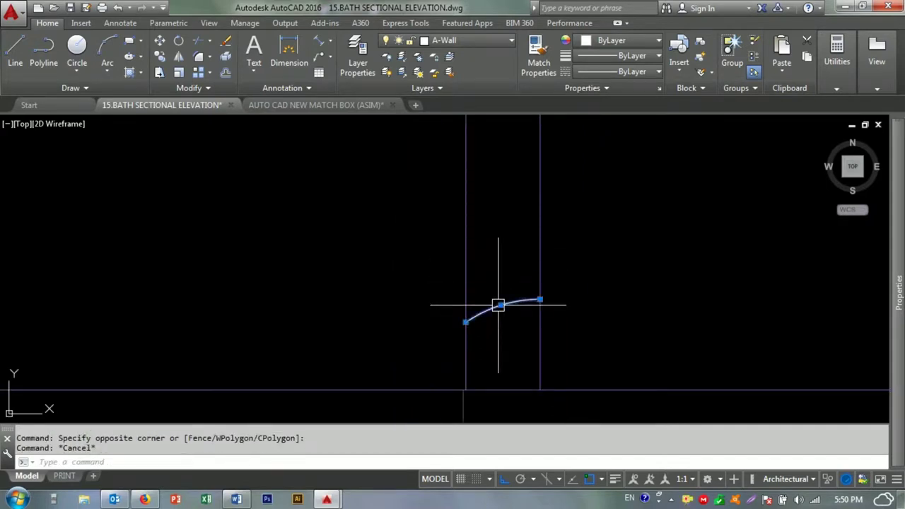
scroll(499, 305, up, 3)
click(476, 264)
text(S)
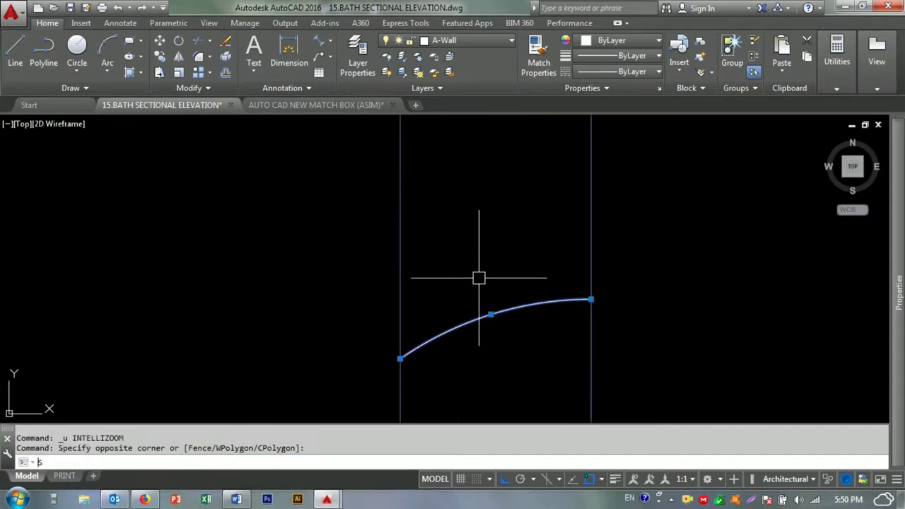
key(Escape)
- Divide the flattened arc into 6 equal parts
text(D)
click(482, 313)
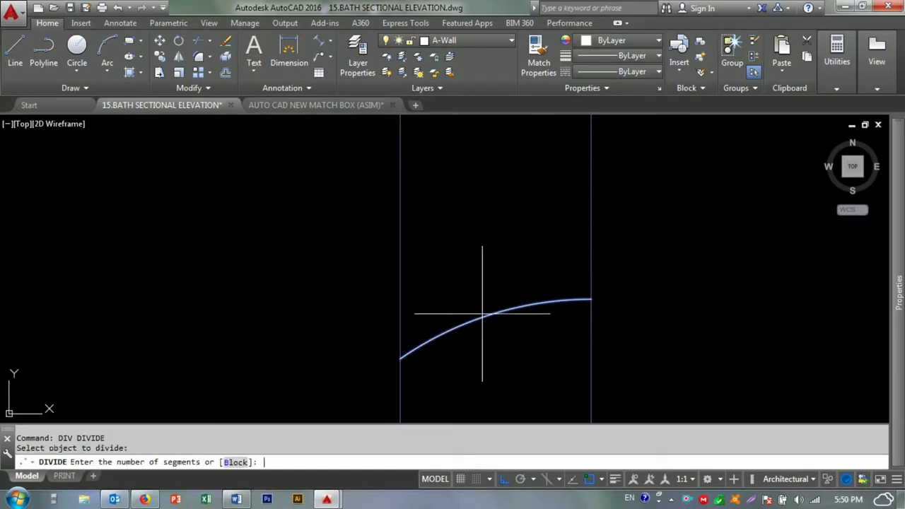
text(6)
key(Return)
key(Escape)
key(Escape)
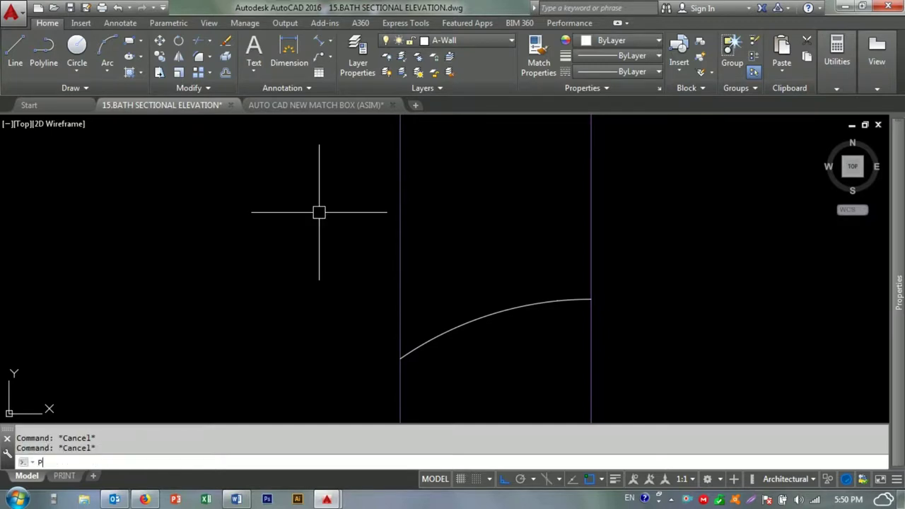
- Choose a visible point style so the division points show
text(OINTON)
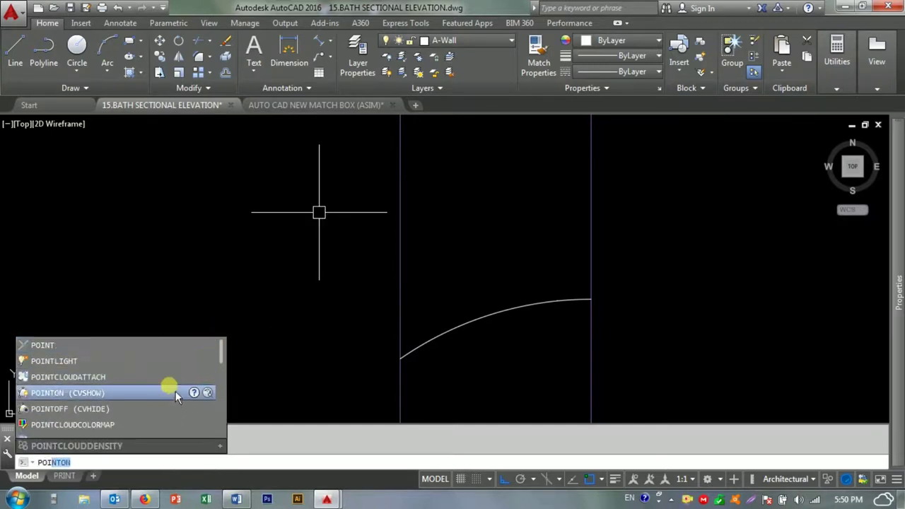
click(209, 177)
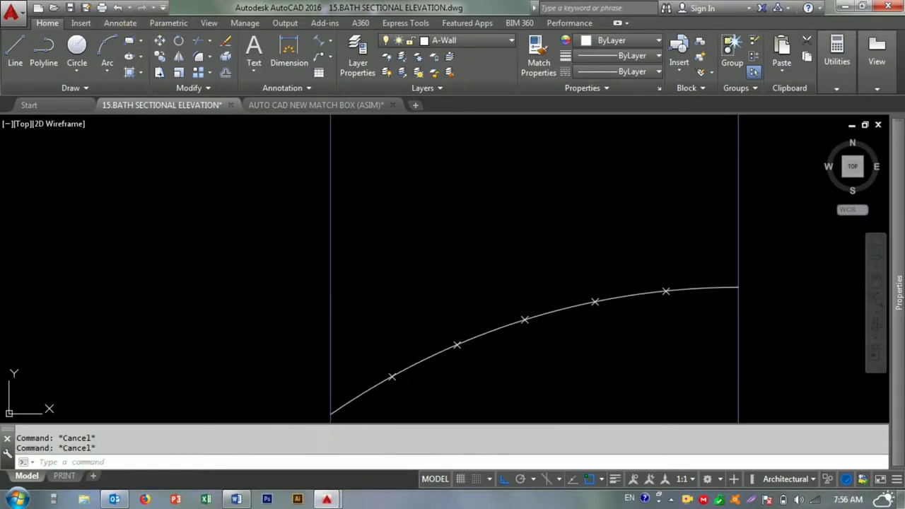
scroll(339, 208, down, 4)
scroll(402, 309, down, 3)
scroll(412, 304, down, 2)
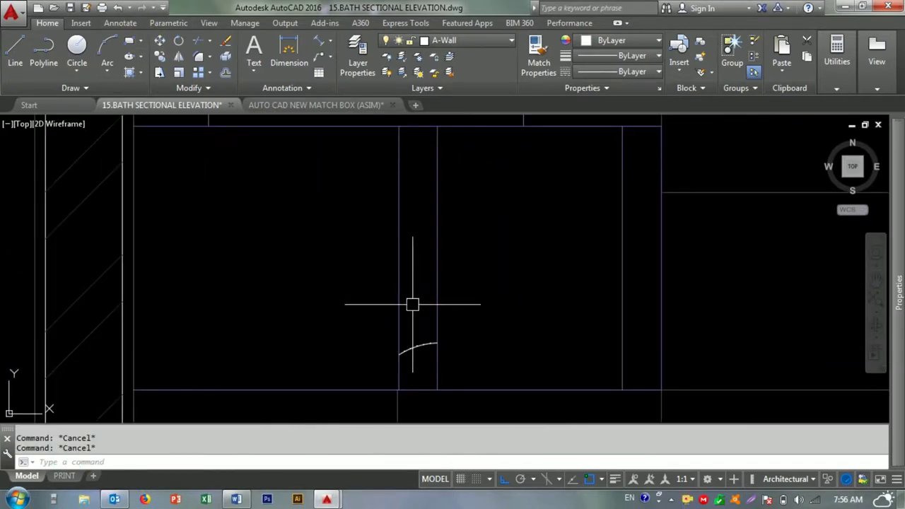
- Draw vertical construction lines (XLINE Ver) through the division points
text(xl)
key(Return)
text(v)
key(Return)
scroll(410, 373, up, 5)
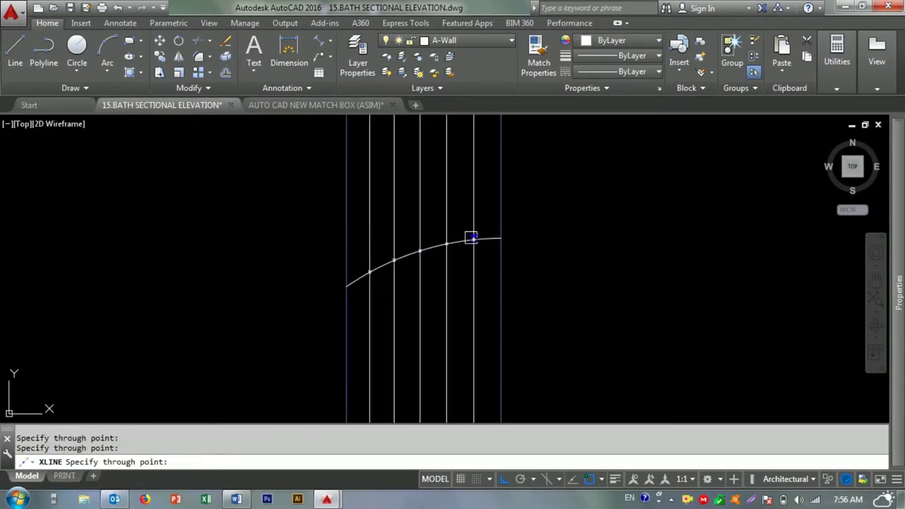
- Delete the leftover arc segments
key(Escape)
key(Escape)
drag(219, 339, 418, 262)
key(Delete)
- Trim the extra vertical lines back to the horizontal cutting edge
text(tr)
key(Return)
scroll(523, 236, down, 2)
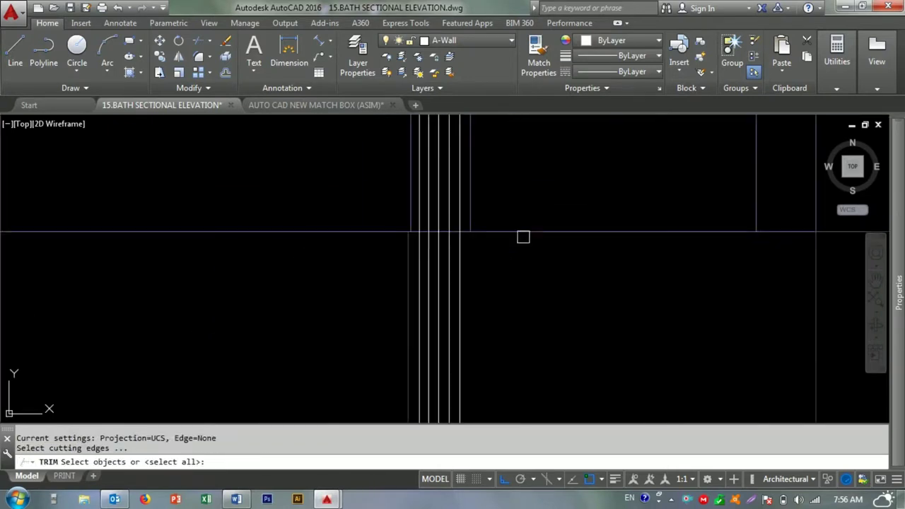
click(523, 232)
key(Return)
click(459, 255)
click(448, 252)
scroll(457, 281, down, 2)
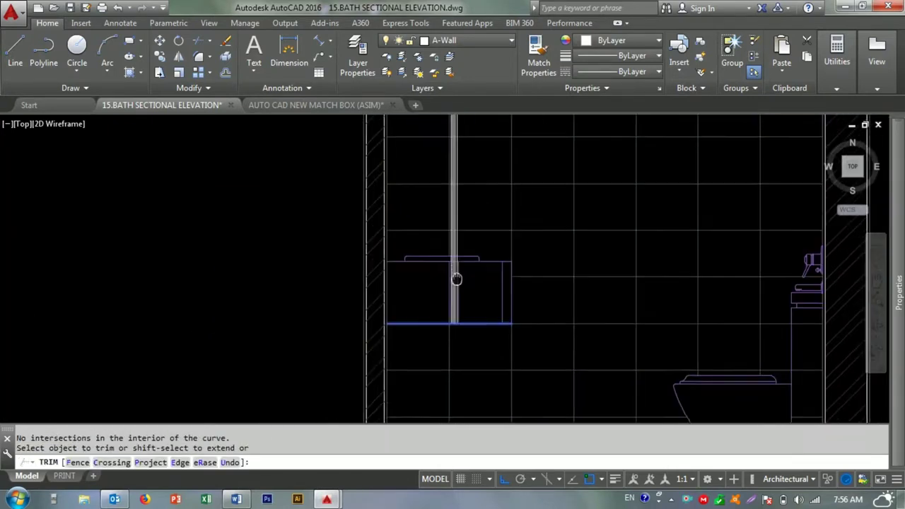
scroll(442, 323, up, 2)
key(Return)
key(Return)
click(442, 325)
key(Escape)
- Select the vanity's vertical lines and try an offset, then cancel it
scroll(426, 288, up, 4)
click(457, 232)
click(353, 276)
key(Escape)
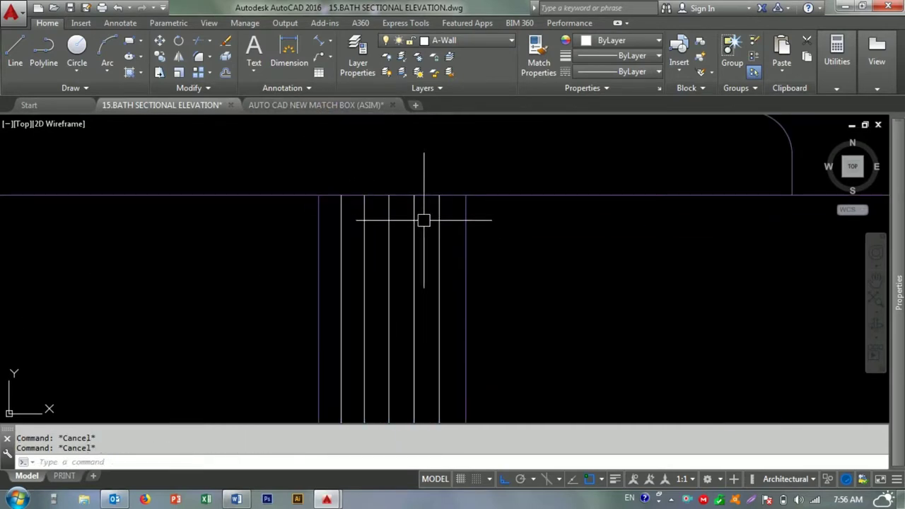
text(o)
key(Return)
click(453, 231)
click(483, 226)
scroll(443, 291, down, 3)
key(Escape)
scroll(482, 195, up, 3)
- Put the six vertical lines on the ELE-LIGHT layer
click(450, 186)
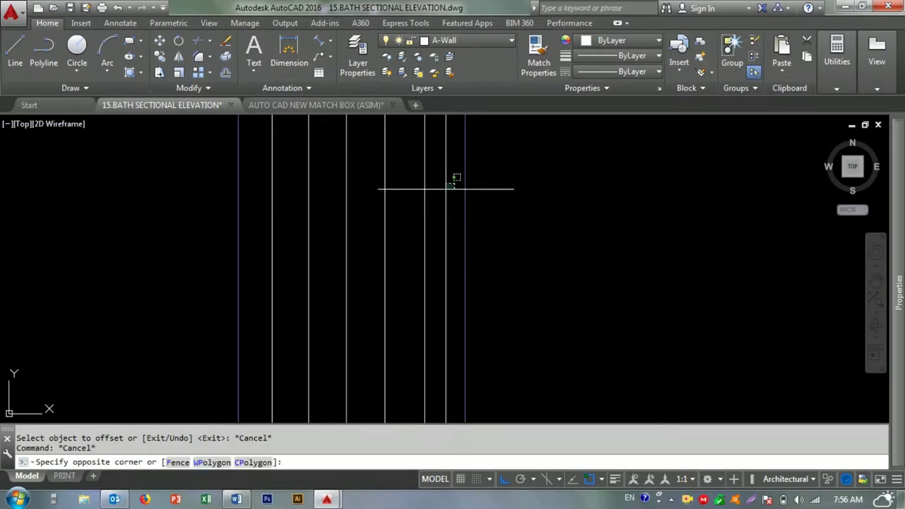
click(254, 222)
click(498, 44)
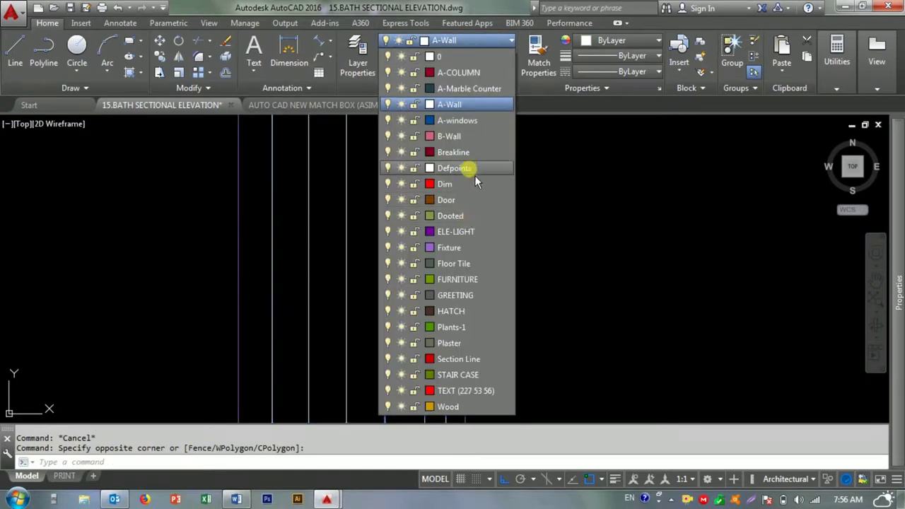
click(451, 228)
key(Escape)
- Select the six purple vertical lines on the vanity
scroll(487, 272, down, 2)
scroll(488, 261, down, 1)
scroll(466, 268, up, 1)
scroll(483, 286, down, 1)
scroll(471, 179, up, 2)
scroll(349, 208, up, 1)
scroll(371, 137, up, 4)
click(367, 142)
scroll(359, 145, down, 1)
click(309, 186)
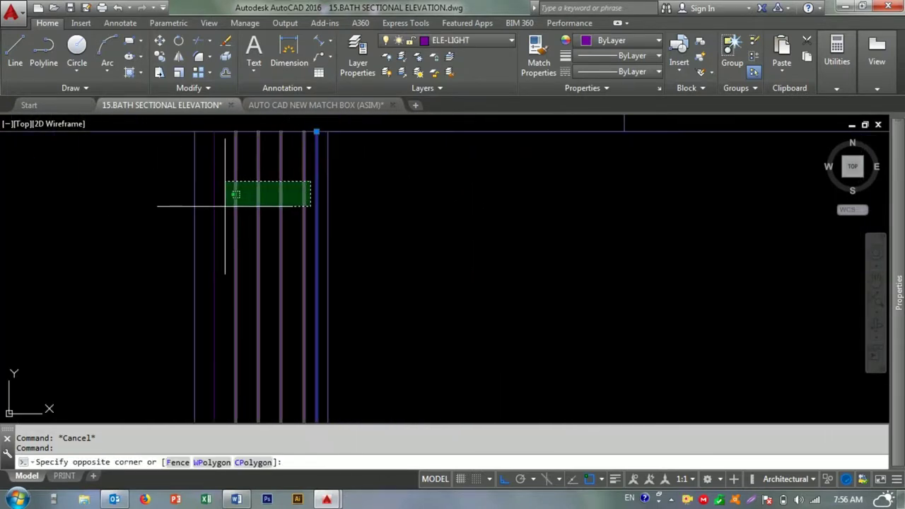
click(212, 204)
mouse_move(205, 206)
middle_down()
mouse_move(371, 227)
mouse_move(331, 232)
middle_up()
- Mirror the six lines about the vanity's midpoint, keeping the originals
text(mi)
key(Return)
text(m2)
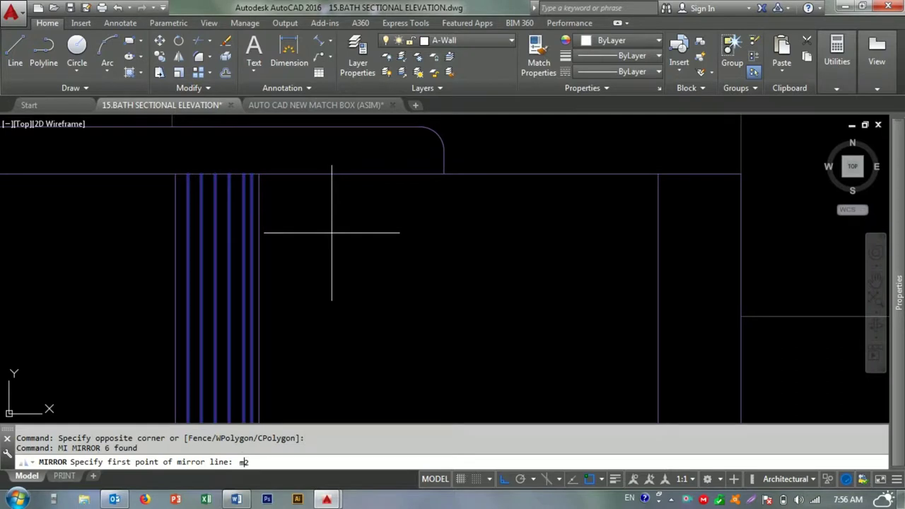
click(620, 175)
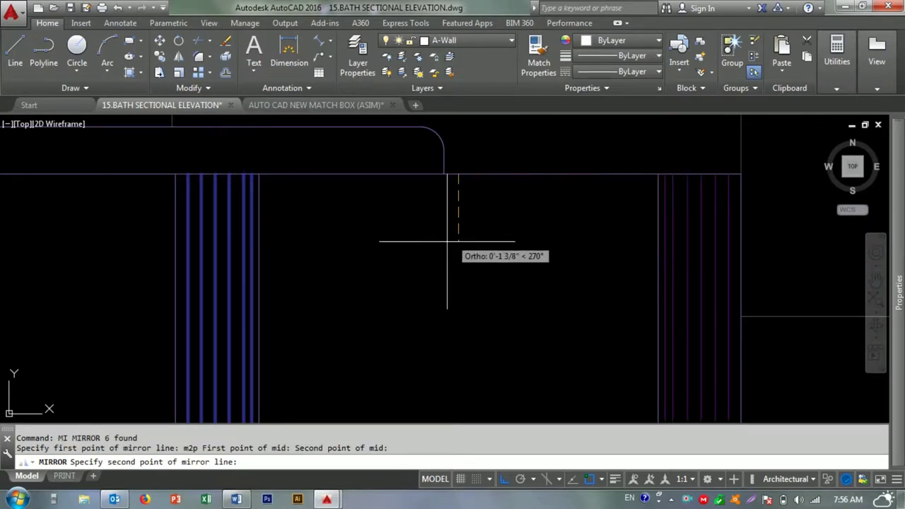
click(459, 226)
key(Return)
- Save the bath elevation drawing
scroll(424, 240, down, 3)
scroll(436, 324, up, 2)
scroll(436, 323, down, 2)
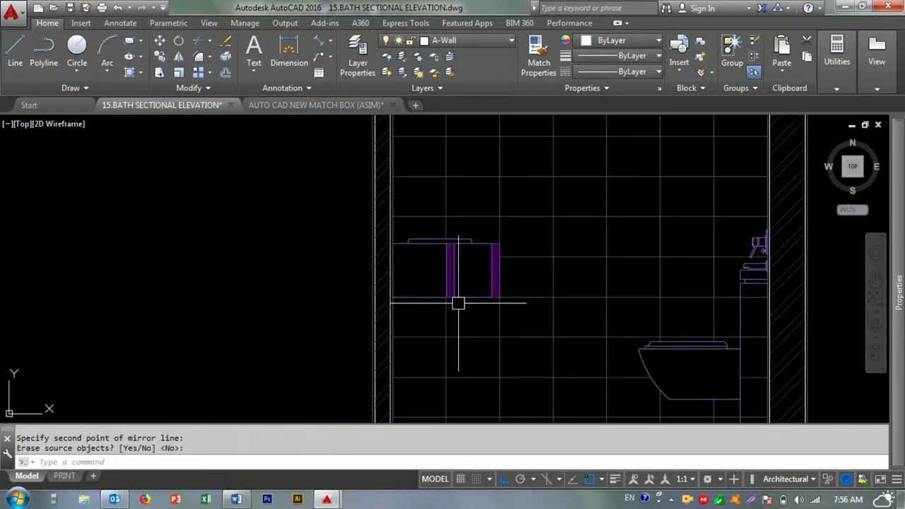
scroll(487, 285, up, 1)
scroll(487, 285, up, 3)
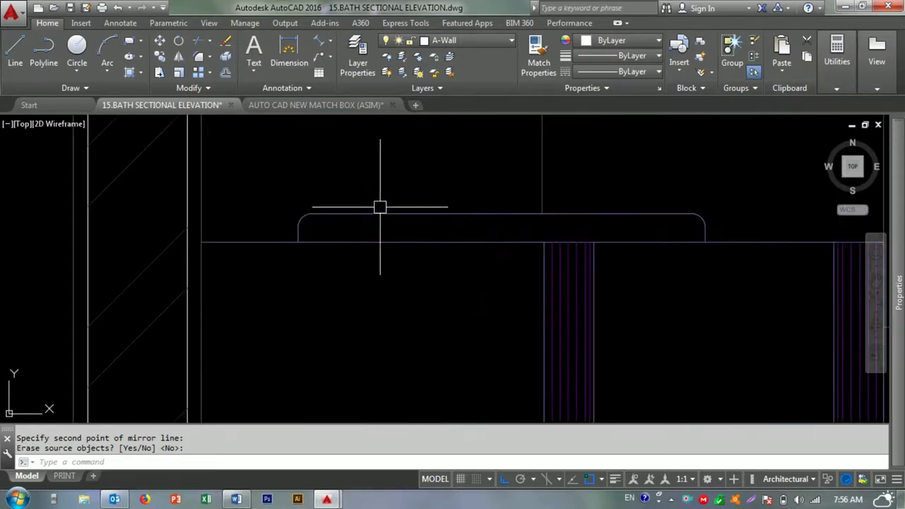
scroll(374, 204, down, 2)
key(ctrl+s)
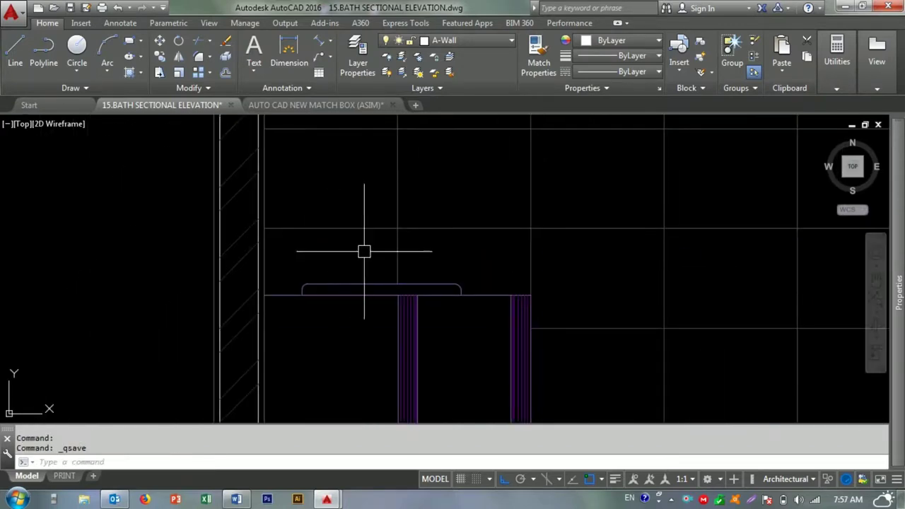
- Switch to the AUTO CAD NEW MATCH BOX drawing with the faucet symbols
key(Escape)
scroll(363, 251, down, 3)
scroll(226, 236, up, 2)
click(183, 185)
key(Escape)
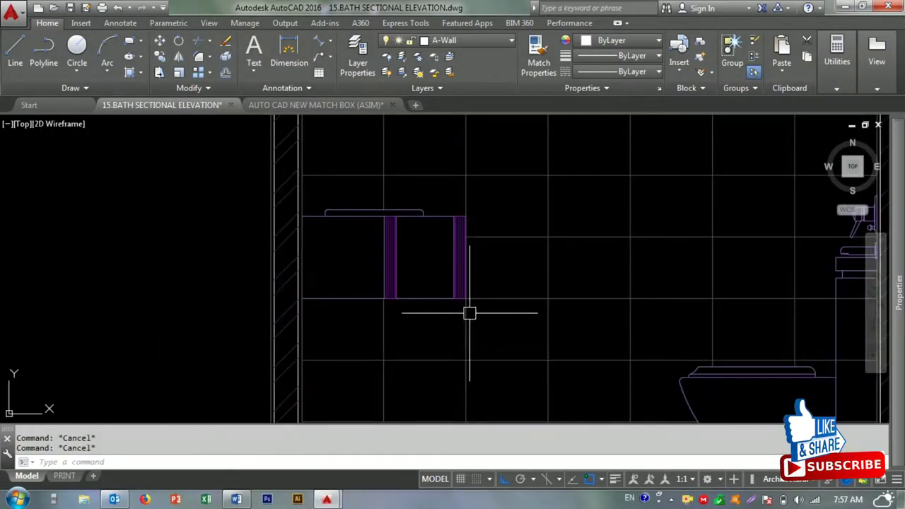
key(ctrl+Tab)
scroll(430, 292, down, 3)
scroll(343, 289, up, 4)
scroll(274, 244, up, 3)
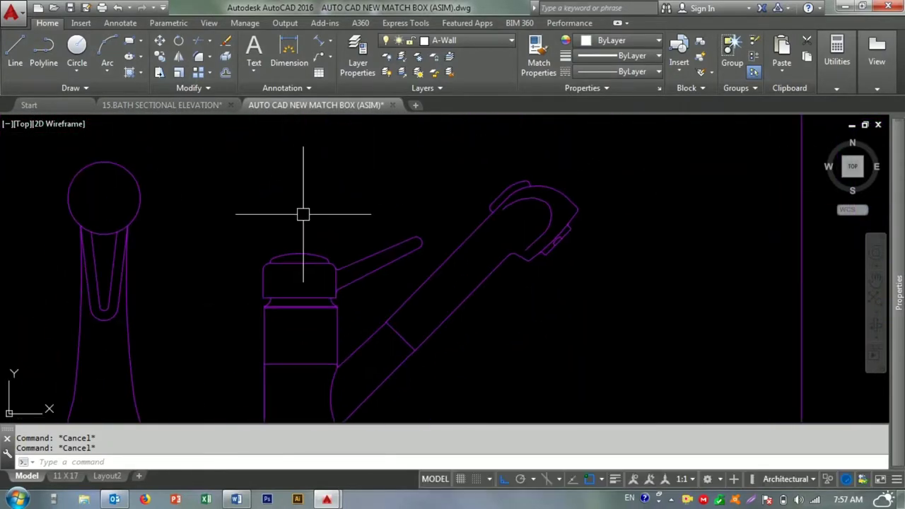
- Select the lever faucet in AUTO CAD NEW MATCH BOX and copy it
scroll(303, 212, down, 3)
click(258, 192)
click(440, 320)
key(ctrl+Tab)
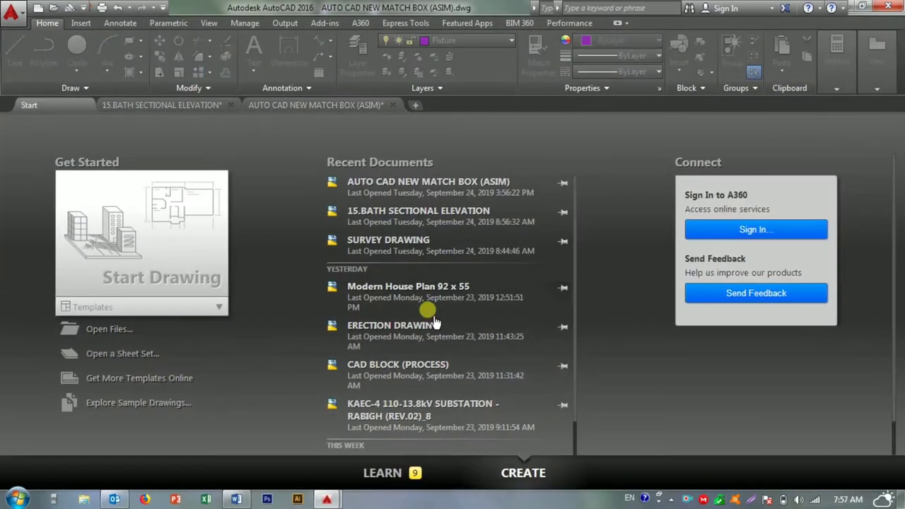
click(178, 105)
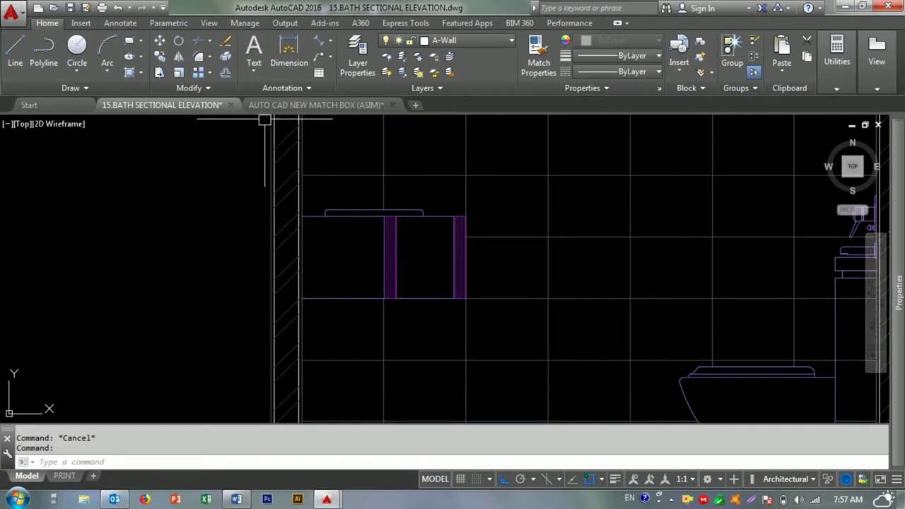
click(332, 104)
click(271, 185)
click(396, 297)
key(ctrl+c)
- Paste the faucet into 15.BATH SECTIONAL ELEVATION left of the wall
key(Escape)
key(Escape)
click(181, 105)
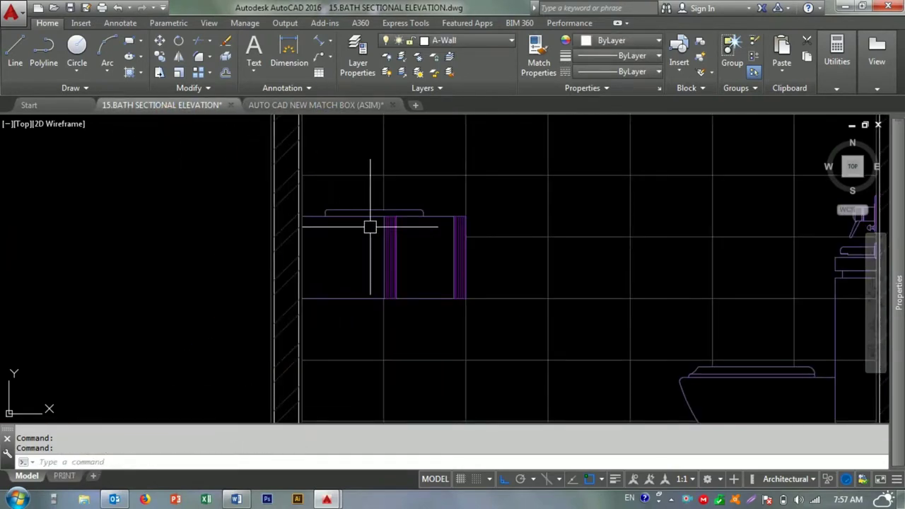
key(ctrl+v)
click(84, 237)
- Group the pasted faucet's pieces into one object
click(198, 212)
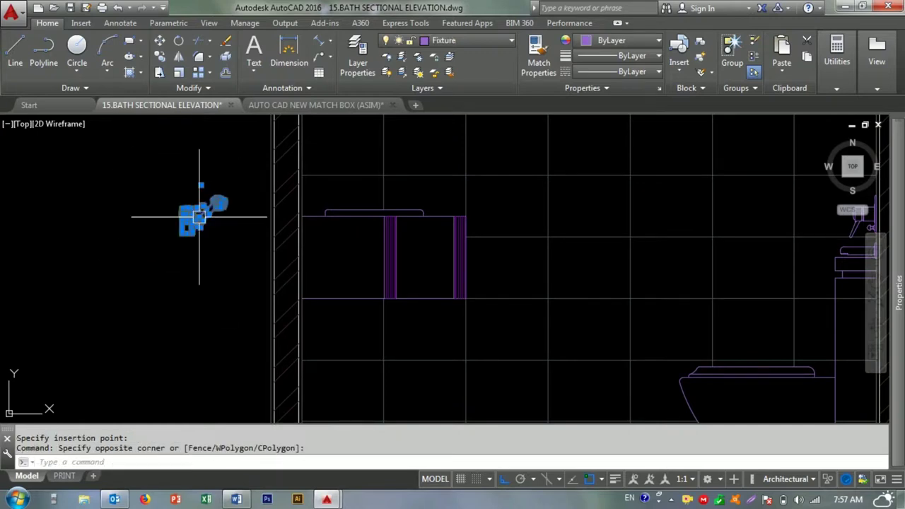
right_click(201, 182)
click(375, 351)
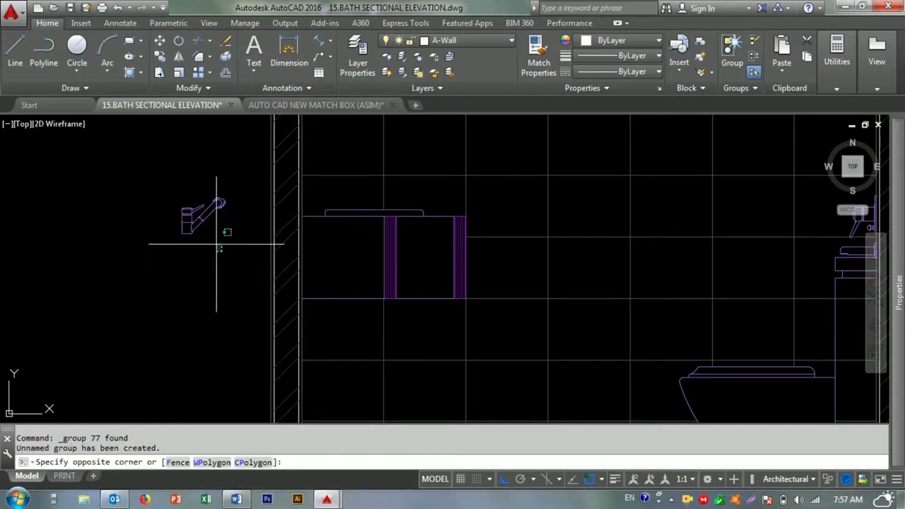
scroll(303, 247, up, 3)
scroll(397, 278, up, 3)
key(Escape)
key(Escape)
key(Escape)
- Start a move, abandon it, and reselect the grouped faucet
text(m)
key(Return)
click(414, 218)
click(339, 177)
text(1)
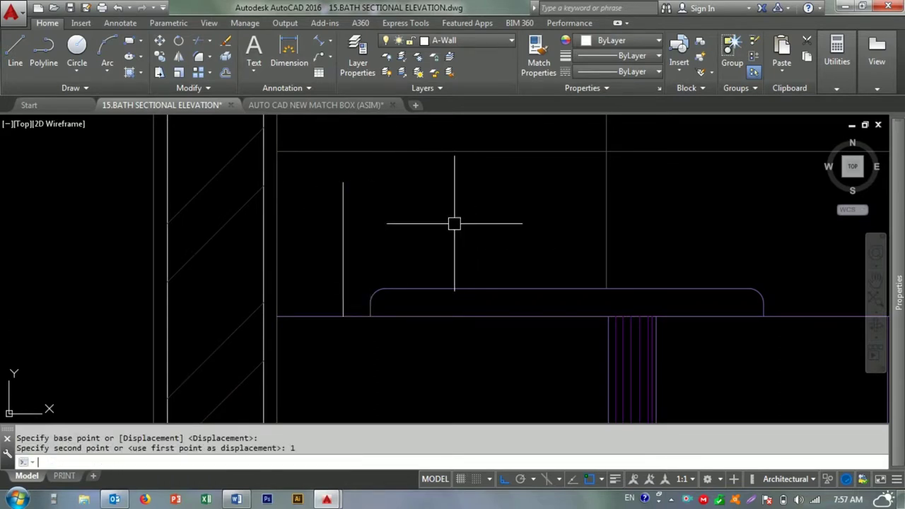
scroll(454, 223, down, 3)
click(299, 288)
click(299, 307)
text(mm)
key(Return)
scroll(268, 307, up, 2)
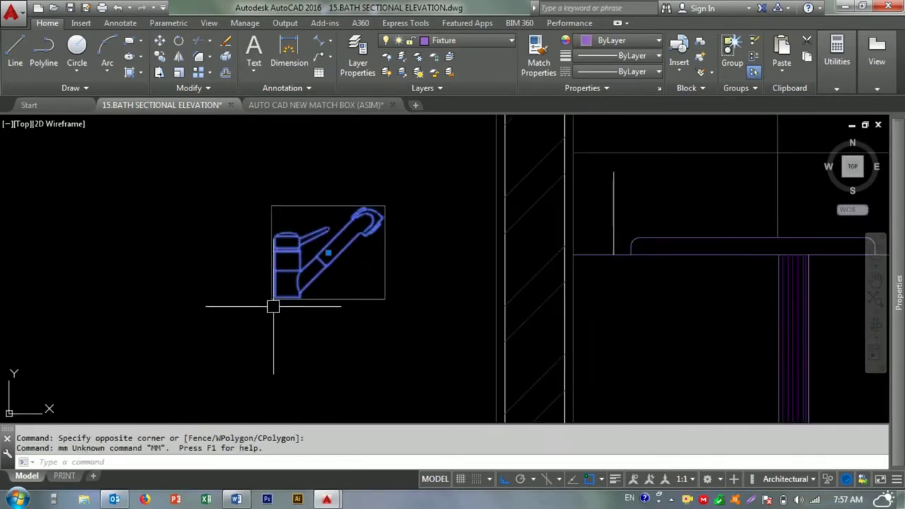
- Move the faucet onto the vanity countertop with Ortho off
text(m)
key(Return)
scroll(280, 305, up, 3)
click(273, 357)
scroll(216, 313, down, 4)
scroll(448, 285, up, 4)
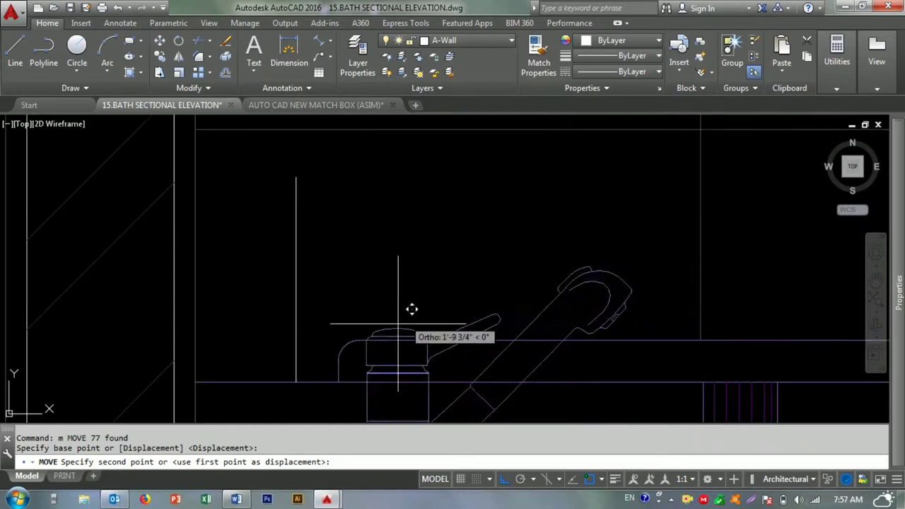
key(F8)
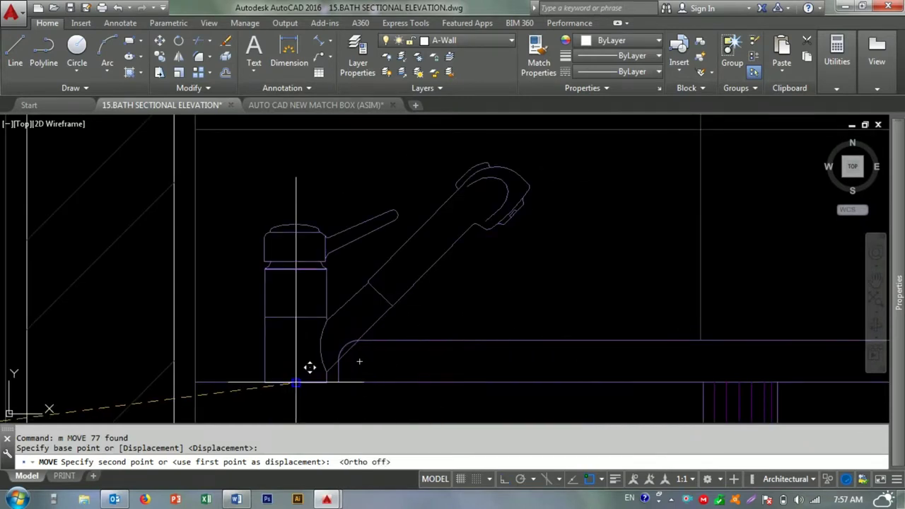
click(308, 369)
key(Escape)
click(357, 325)
key(Escape)
click(416, 339)
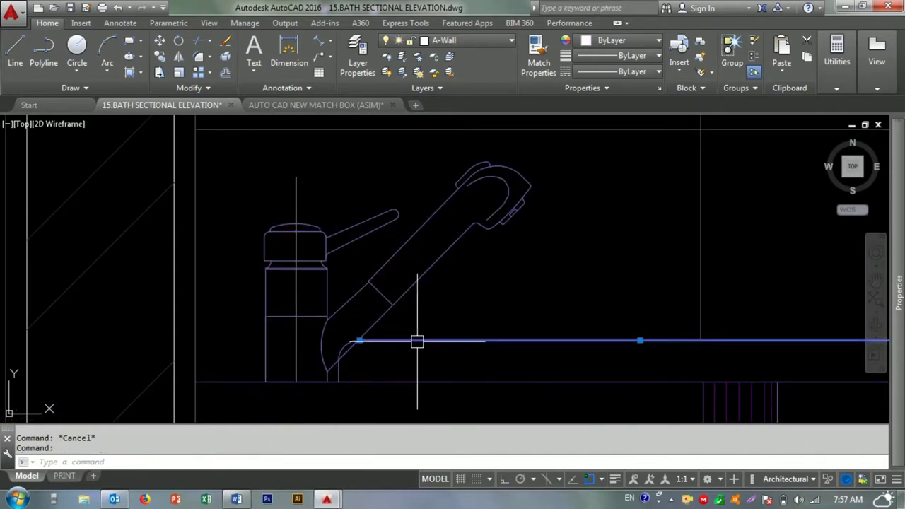
- Join the countertop pieces, including the right fillet, into one polyline with J
scroll(344, 343, up, 4)
scroll(336, 402, down, 4)
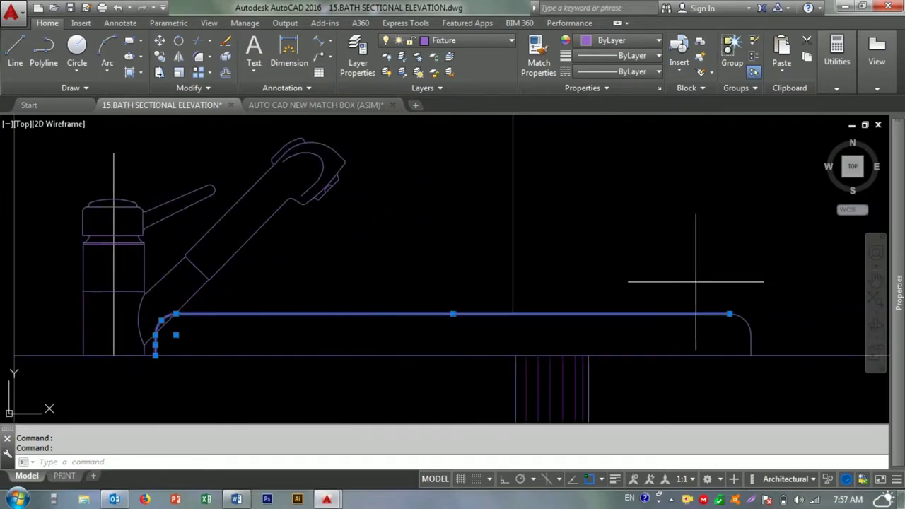
drag(777, 290, 711, 356)
text(j)
key(Return)
key(Escape)
- Attempt a wipeout masking behind the countertop outline using its polyline, then cancel
middle_drag(307, 316, 364, 280)
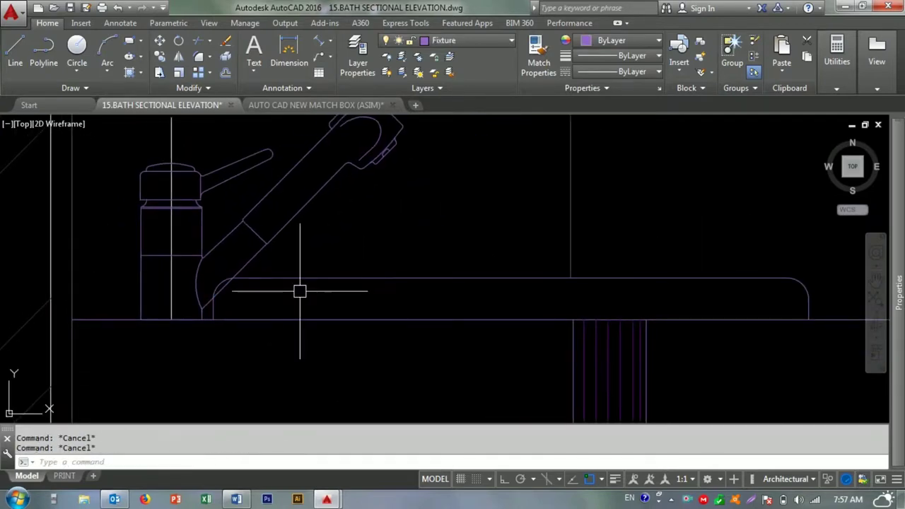
click(106, 89)
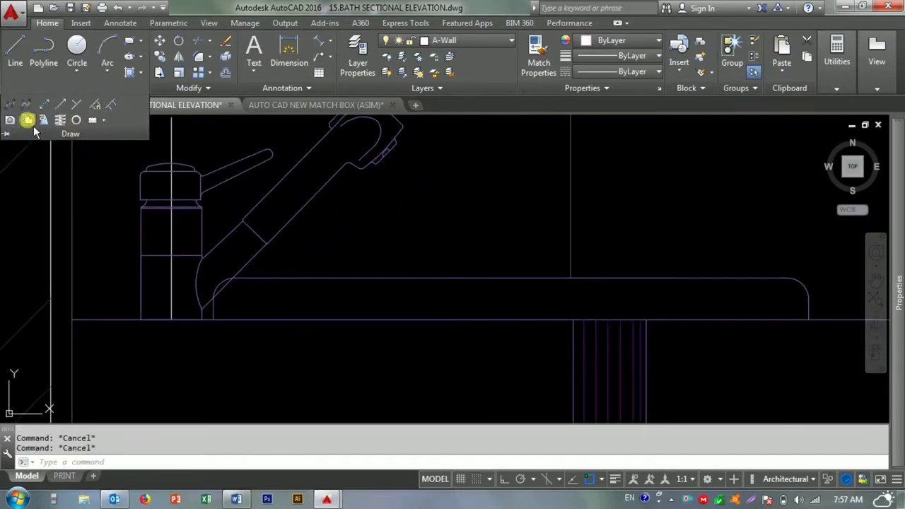
text(p)
key(Return)
click(271, 278)
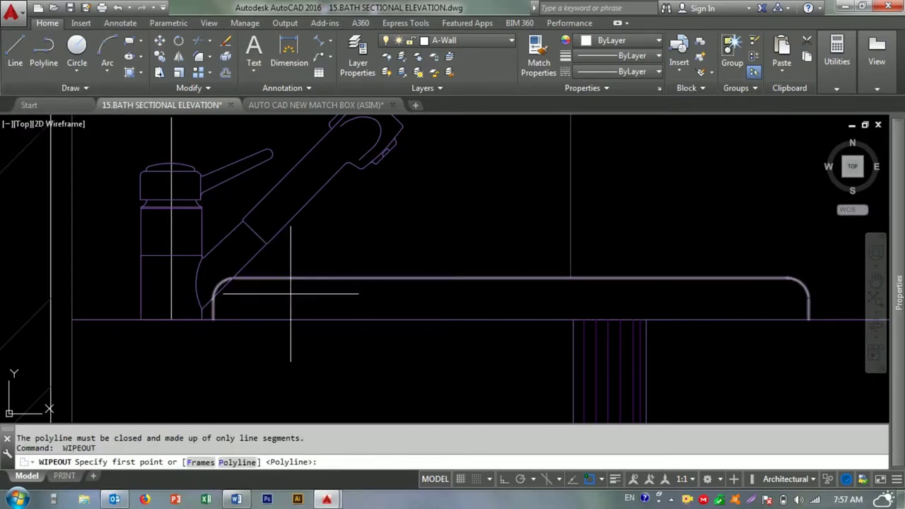
text(p)
key(Return)
click(286, 283)
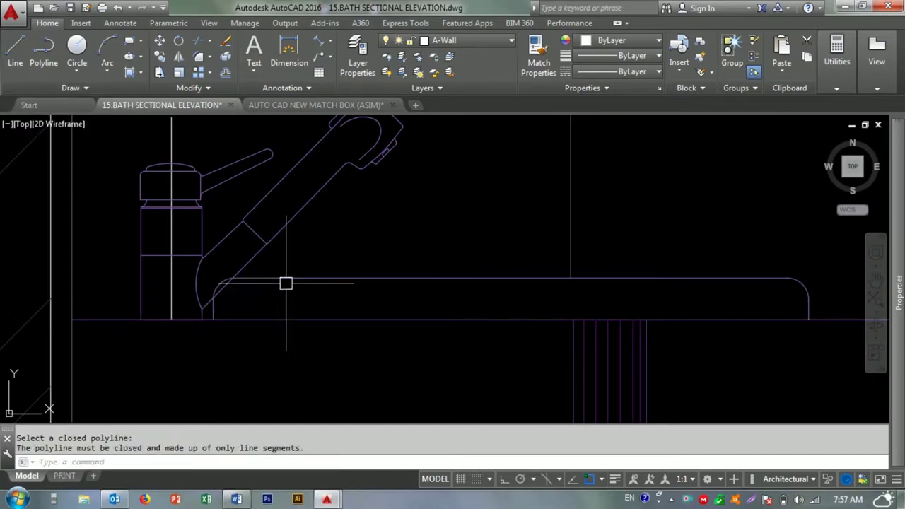
key(Escape)
- Start a line at the faucet base and a match-properties pick on the counter, cancelling both
text(l)
key(Return)
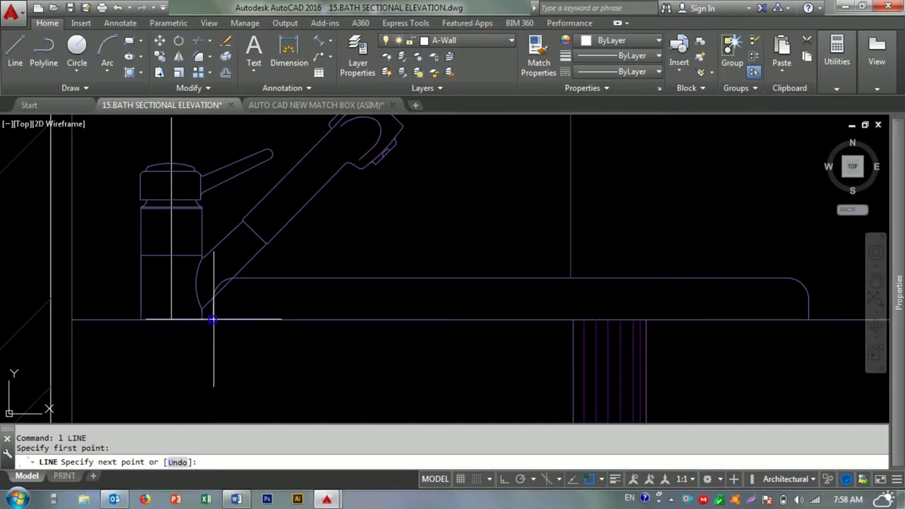
click(801, 316)
middle_drag(782, 320, 579, 316)
key(Escape)
click(598, 305)
key(Escape)
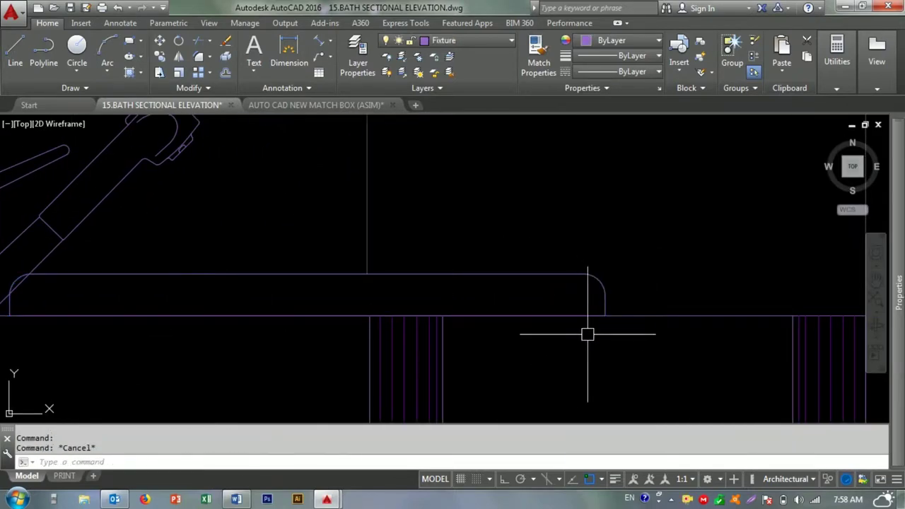
key(Escape)
- Fillet the counter's right edge with the adjoining edge near the tub
text(f)
key(Return)
click(600, 301)
key(Escape)
text(f)
key(Return)
click(578, 316)
click(416, 273)
middle_drag(416, 272, 303, 292)
scroll(337, 253, up, 5)
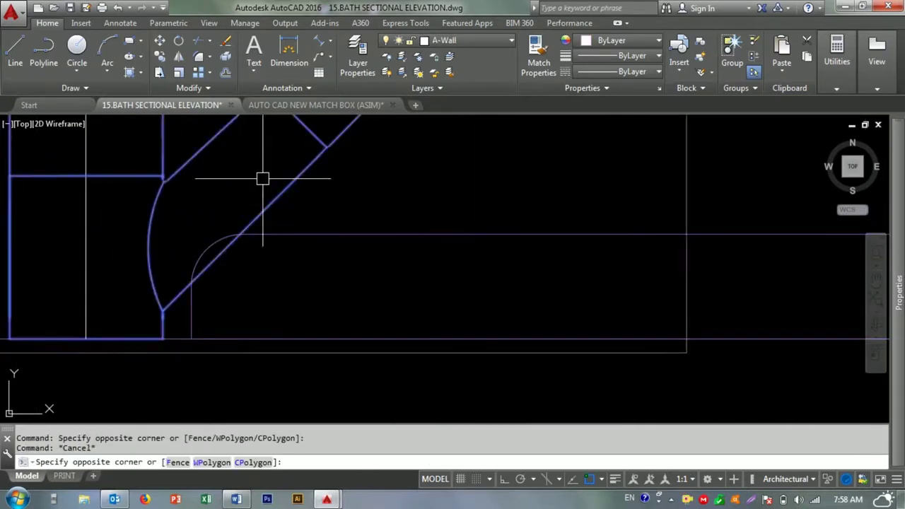
key(Escape)
key(Escape)
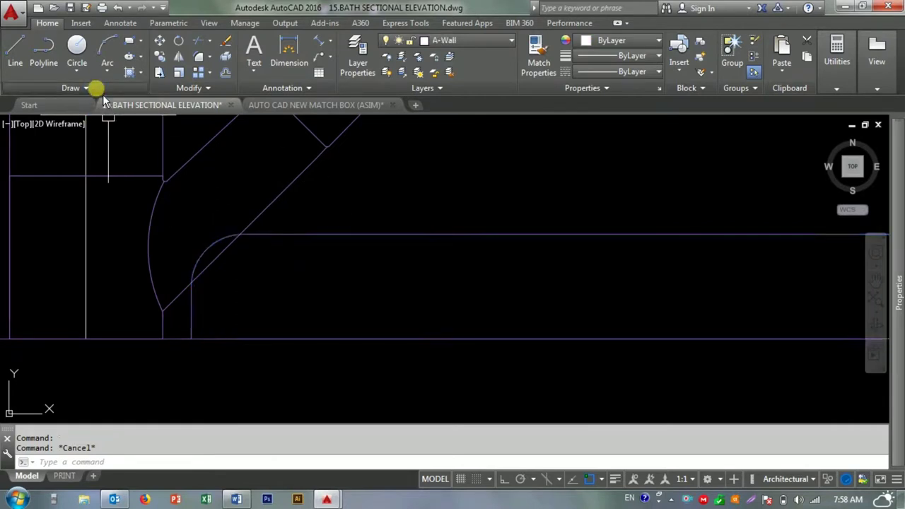
- Retry WIPEOUT from the expanded Draw panel on the polyline, then cancel it
click(84, 88)
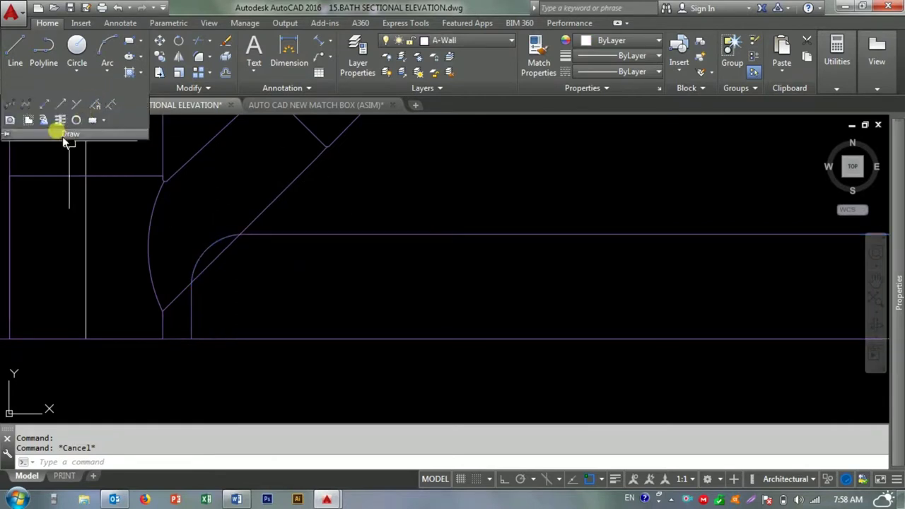
text(p)
click(336, 232)
click(329, 235)
key(Escape)
key(Escape)
click(236, 247)
key(Escape)
- Window-select the stray line beside the faucet, leaving the faucet block unselected
click(321, 212)
click(274, 189)
scroll(274, 190, down, 5)
key(Escape)
scroll(309, 252, up, 2)
click(404, 196)
click(355, 203)
key(Escape)
scroll(354, 203, down, 3)
scroll(323, 317, up, 3)
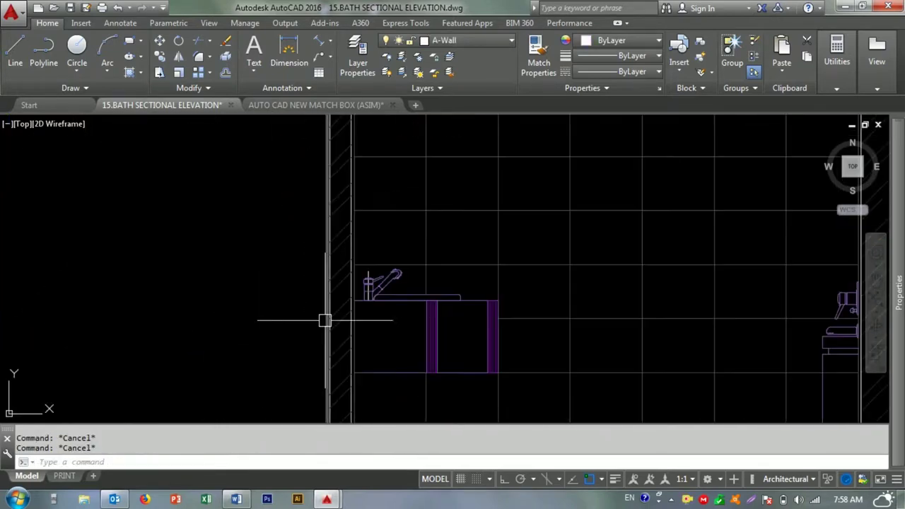
scroll(347, 306, up, 3)
- Erase the selected stray line and clear any leftover selection
key(Return)
scroll(115, 313, down, 5)
scroll(218, 313, down, 2)
key(Escape)
key(Escape)
scroll(240, 307, up, 1)
scroll(252, 262, down, 1)
scroll(403, 318, up, 2)
scroll(516, 326, up, 4)
click(545, 279)
- Match the dashed line's properties to the GRID LINE sample from the AUTO CAD NEW MATCH BOX drawing
key(Escape)
click(327, 110)
scroll(354, 222, down, 3)
scroll(313, 232, up, 2)
scroll(305, 281, up, 2)
middle_drag(305, 282, 418, 219)
scroll(411, 236, up, 3)
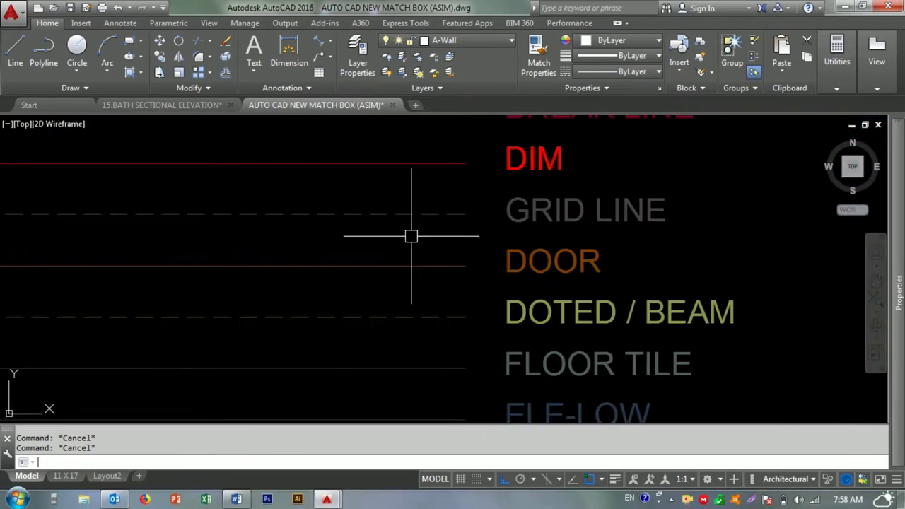
click(404, 216)
click(161, 105)
click(377, 290)
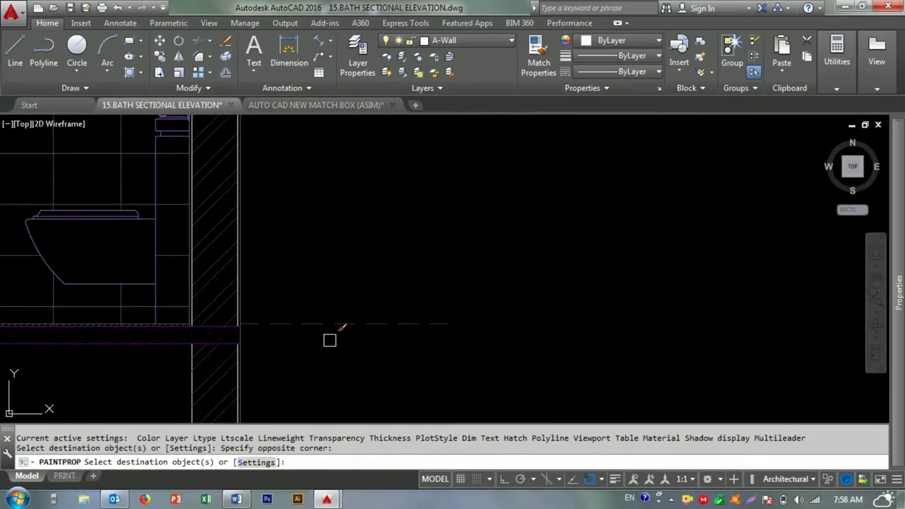
key(Escape)
key(Escape)
click(394, 328)
click(356, 297)
- Copy the dashed line straight up 84 units with Ortho on
text(o)
key(Return)
click(363, 297)
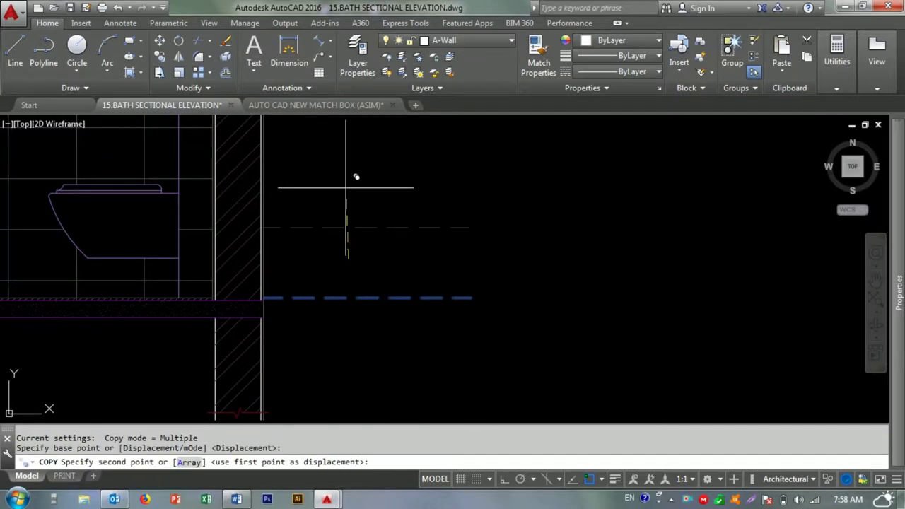
key(F8)
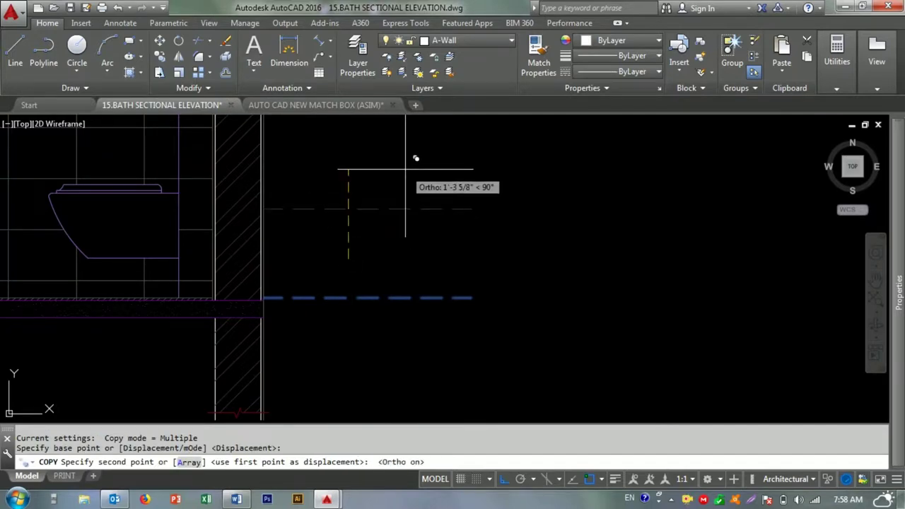
text(84)
key(Return)
scroll(414, 156, down, 3)
scroll(424, 283, up, 3)
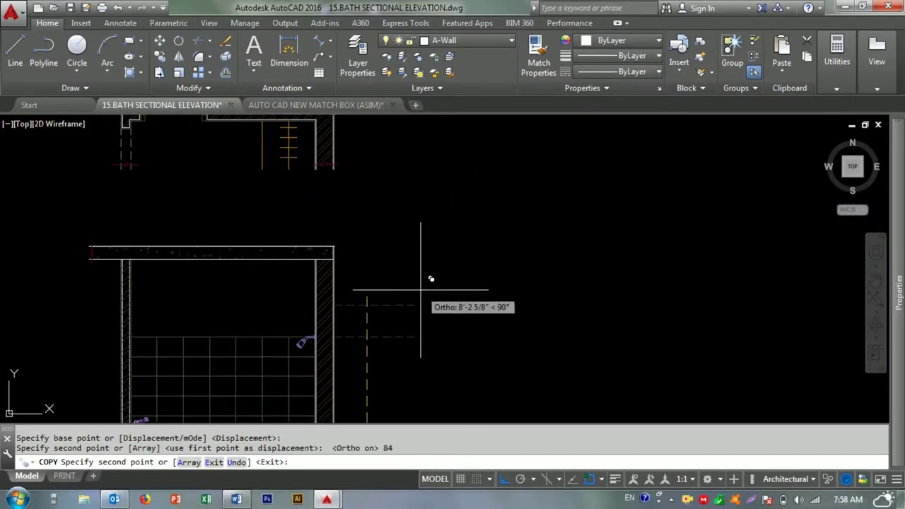
key(Escape)
key(Return)
click(383, 314)
key(Escape)
key(Escape)
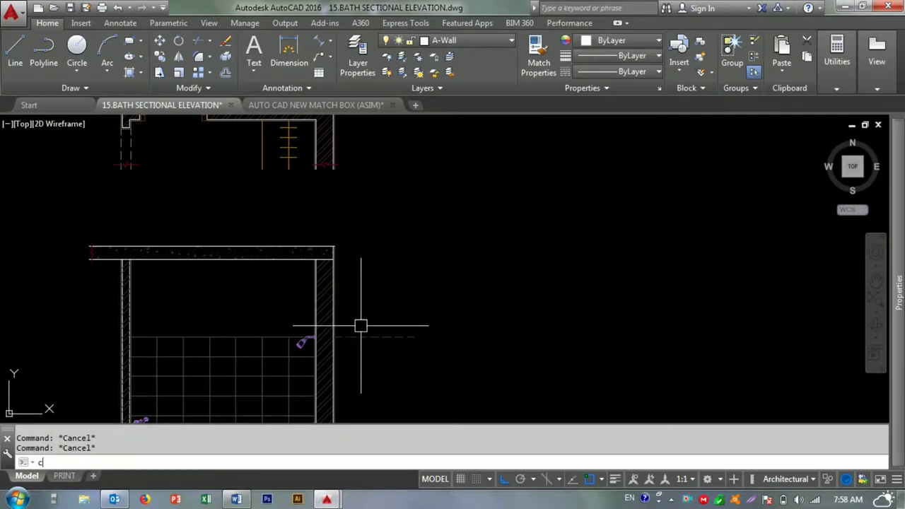
- Copy the dashed line again and place it at a new level position
text(o)
key(Return)
scroll(350, 328, up, 5)
click(368, 355)
key(Return)
click(376, 357)
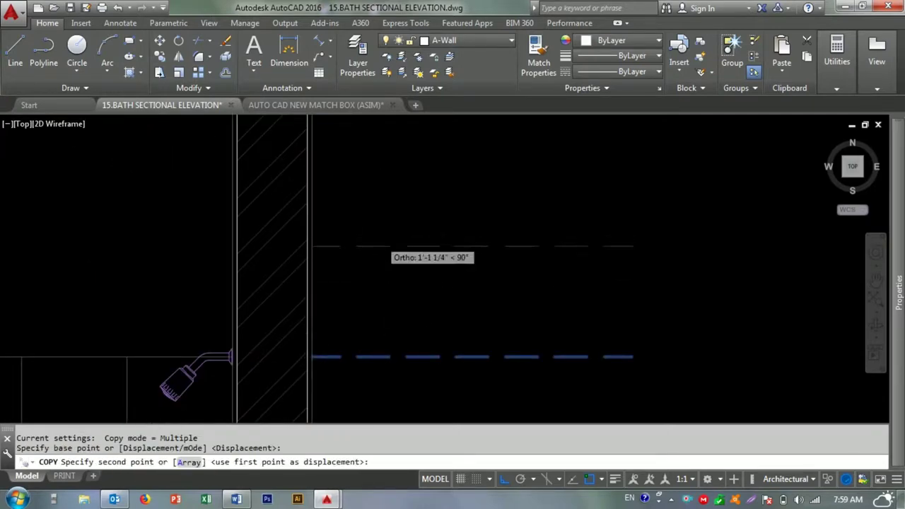
scroll(373, 258, up, 2)
click(298, 295)
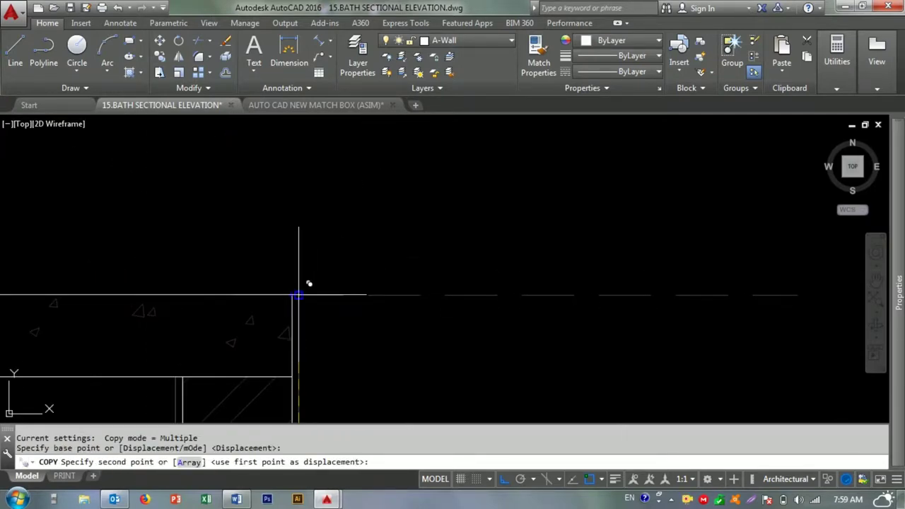
key(Escape)
- Attempt a 6-unit offset of a line, then cancel it
key(Return)
text(6)
key(Return)
click(323, 291)
key(Escape)
- Ungroup the selected shower fixture group
click(424, 202)
scroll(403, 222, down, 3)
key(Escape)
scroll(377, 275, up, 3)
click(378, 275)
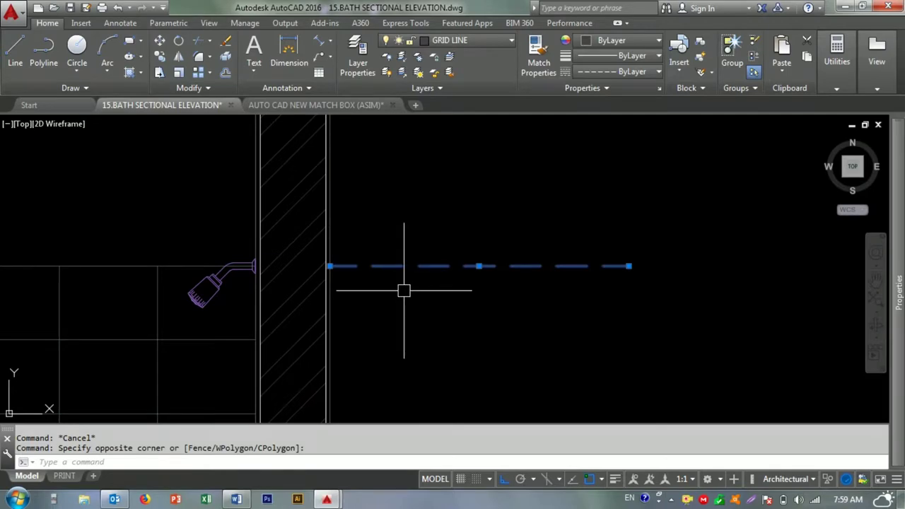
key(Escape)
scroll(377, 292, down, 3)
middle_drag(377, 292, 378, 187)
right_click(374, 200)
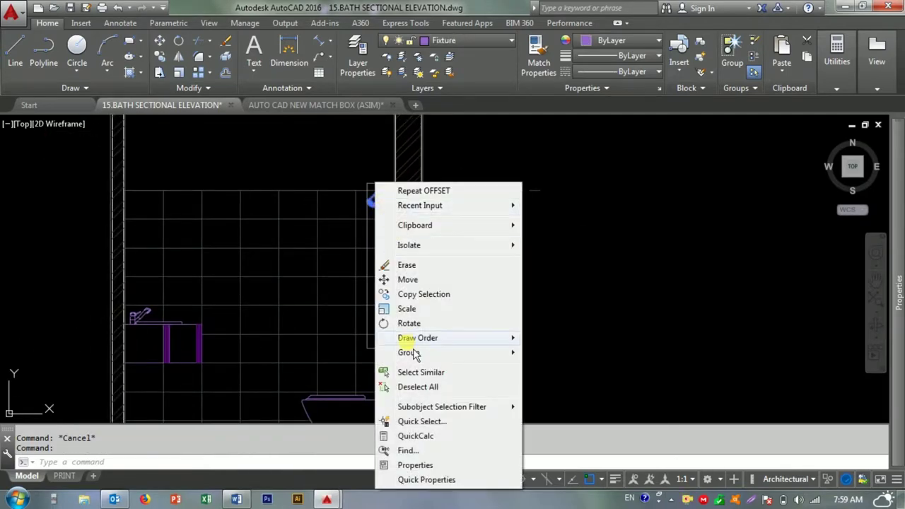
click(555, 364)
- Move the shower head 6 inches
scroll(352, 210, up, 2)
click(332, 172)
click(462, 262)
key(m)
key(Return)
middle_drag(462, 263, 413, 258)
click(498, 256)
text(6)
key(Return)
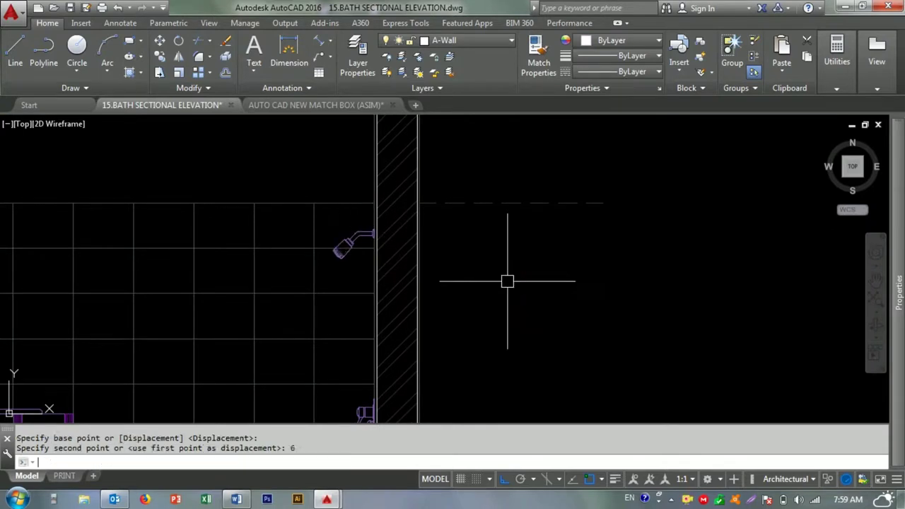
- Select the shower fixture parts and group them back together
scroll(506, 281, down, 2)
click(388, 217)
click(511, 407)
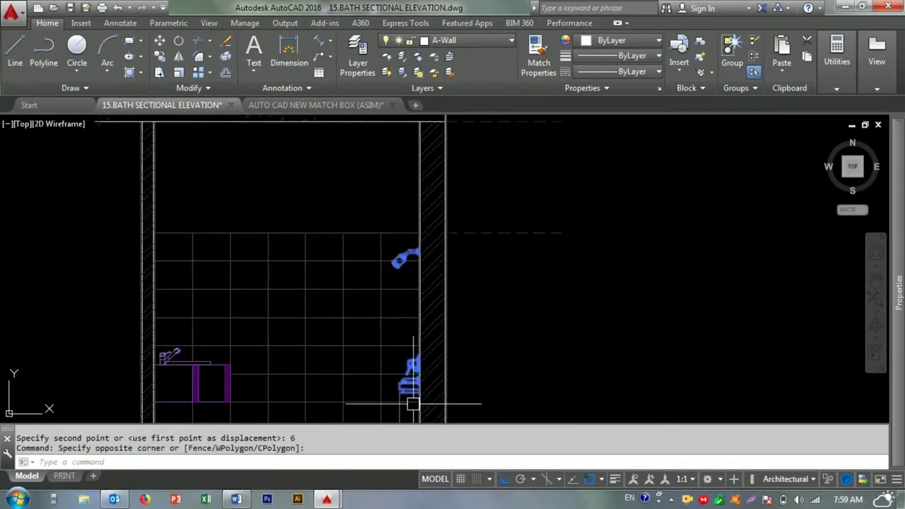
scroll(499, 406, up, 5)
click(308, 309)
click(165, 190)
click(268, 204)
click(202, 135)
scroll(300, 253, up, 3)
scroll(347, 283, up, 2)
right_click(349, 284)
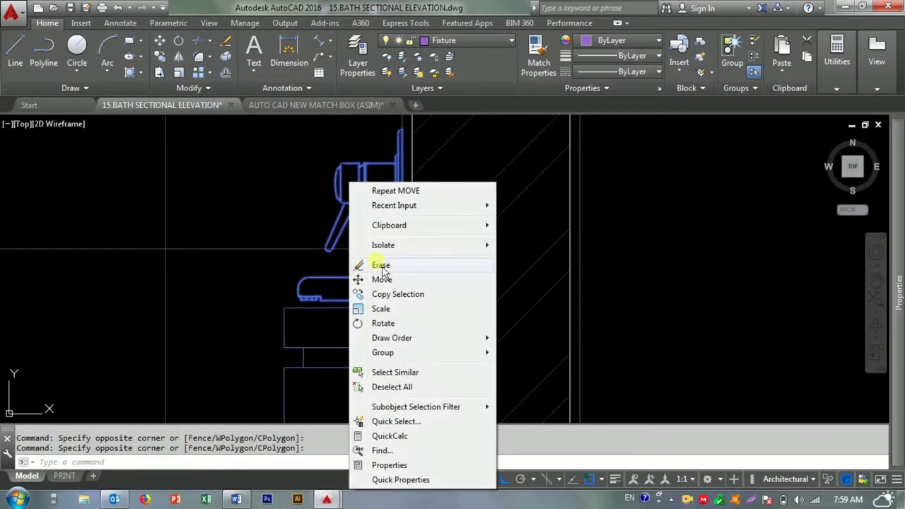
click(382, 352)
- Draw a horizontal level line outward from the right wall face
scroll(450, 328, down, 5)
middle_drag(451, 328, 415, 252)
key(Escape)
key(Escape)
scroll(430, 196, up, 2)
scroll(499, 204, up, 2)
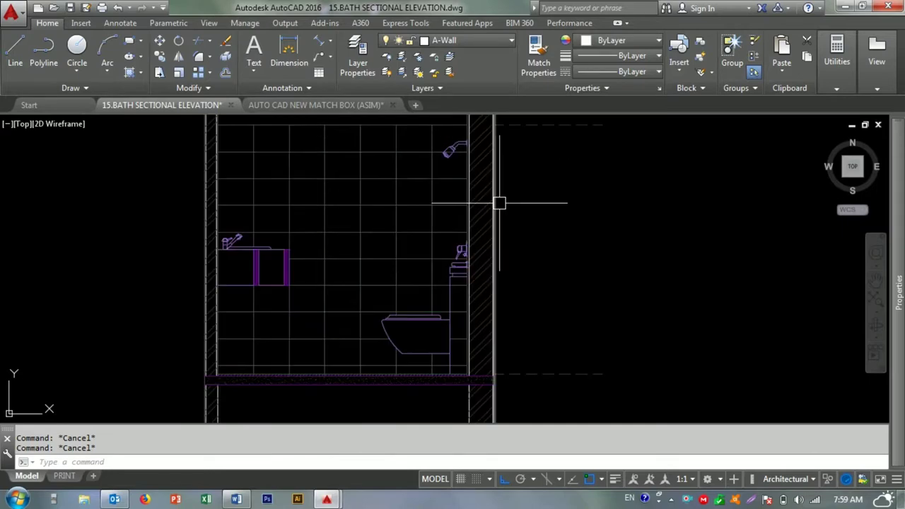
scroll(520, 204, up, 2)
scroll(453, 212, up, 2)
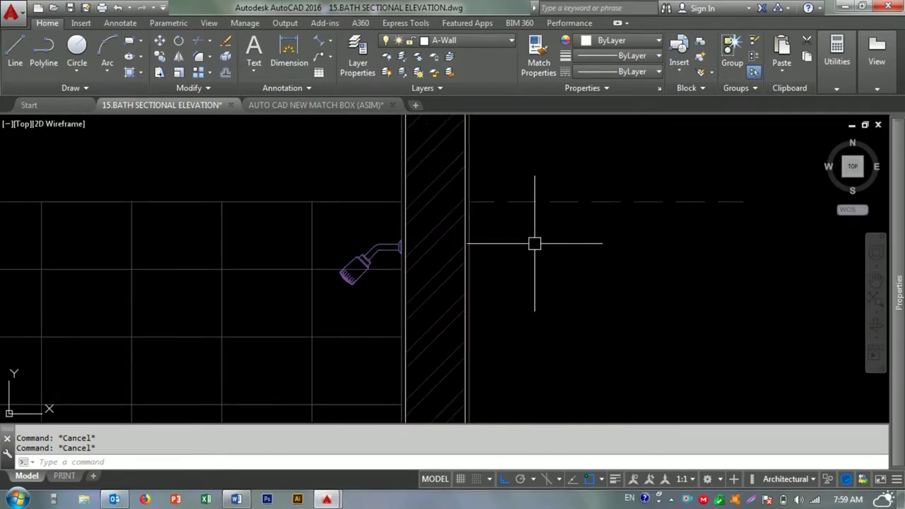
scroll(417, 240, up, 6)
text(l)
key(Return)
click(344, 283)
scroll(345, 282, down, 3)
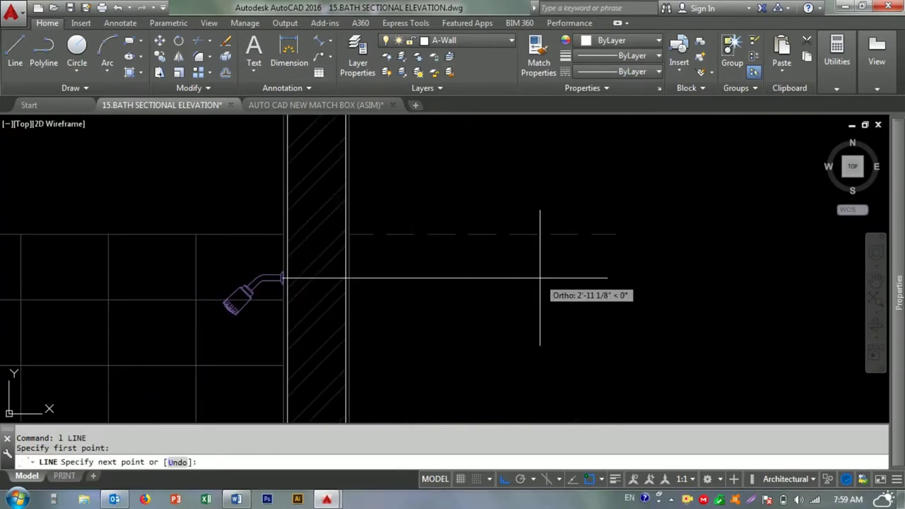
click(615, 279)
key(Escape)
- Start a line at the horizontal line's end and try extending the horizontal line
key(Return)
click(615, 234)
key(Escape)
text(ex)
key(Return)
click(582, 248)
key(Escape)
drag(586, 262, 565, 292)
key(Escape)
key(Escape)
- Select the vertical line and try extending and matching its properties
text(ex)
key(Return)
key(Return)
key(Escape)
click(613, 303)
text(ema)
key(Return)
key(Escape)
key(Escape)
- Trim the level line using the wall line as cutting edge
scroll(388, 285, up, 3)
key(t)
key(r)
key(Return)
click(380, 301)
key(Return)
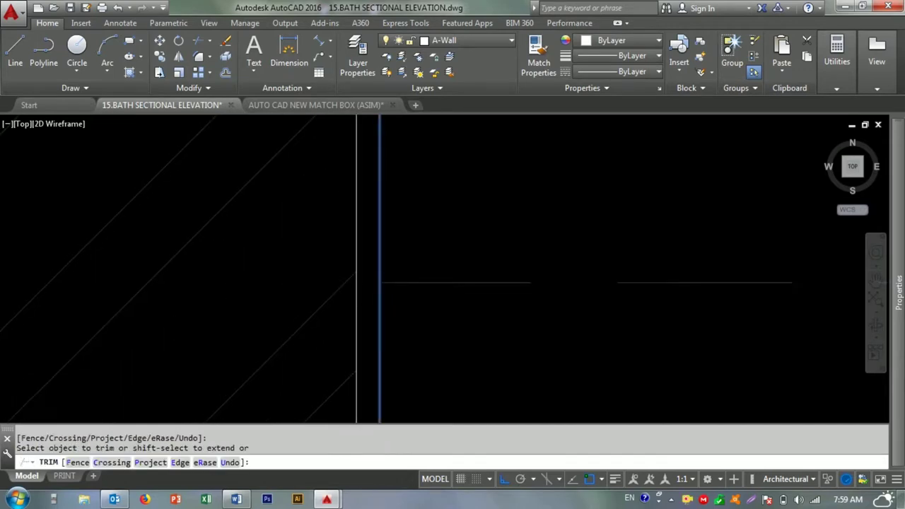
key(Escape)
key(Escape)
scroll(347, 258, down, 3)
- Erase the unwanted dimension and return to the AUTO CAD NEW MATCH BOX drawing
key(l)
key(Return)
click(410, 288)
click(485, 184)
drag(460, 162, 509, 311)
key(e)
key(Return)
scroll(448, 256, down, 5)
scroll(448, 257, up, 5)
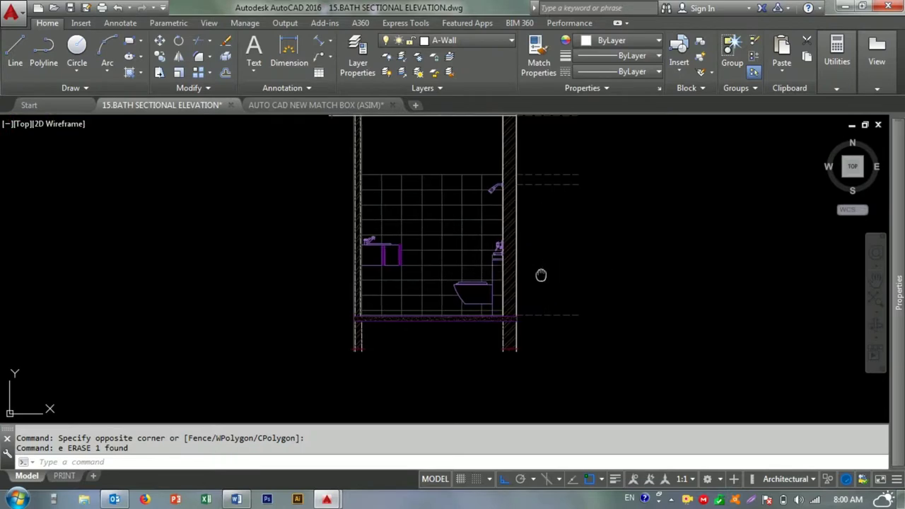
key(Escape)
key(Escape)
key(ctrl+Tab)
scroll(388, 281, down, 10)
- Copy the GROUND FLOOR level marker from the match box drawing and paste it near the bathroom floor line
scroll(543, 283, up, 5)
scroll(556, 285, up, 3)
scroll(543, 283, down, 2)
scroll(543, 283, up, 3)
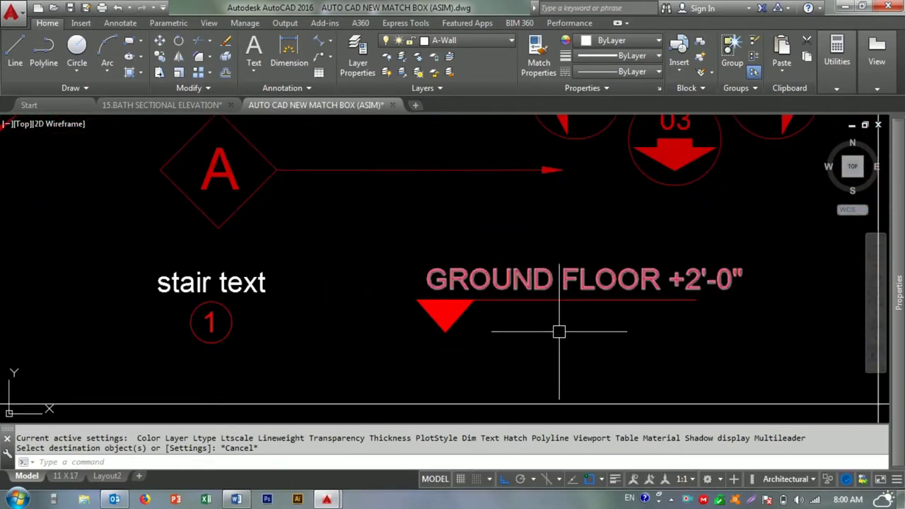
click(546, 292)
click(460, 299)
key(ctrl+c)
key(Escape)
key(Escape)
click(196, 119)
scroll(469, 299, up, 3)
key(ctrl+v)
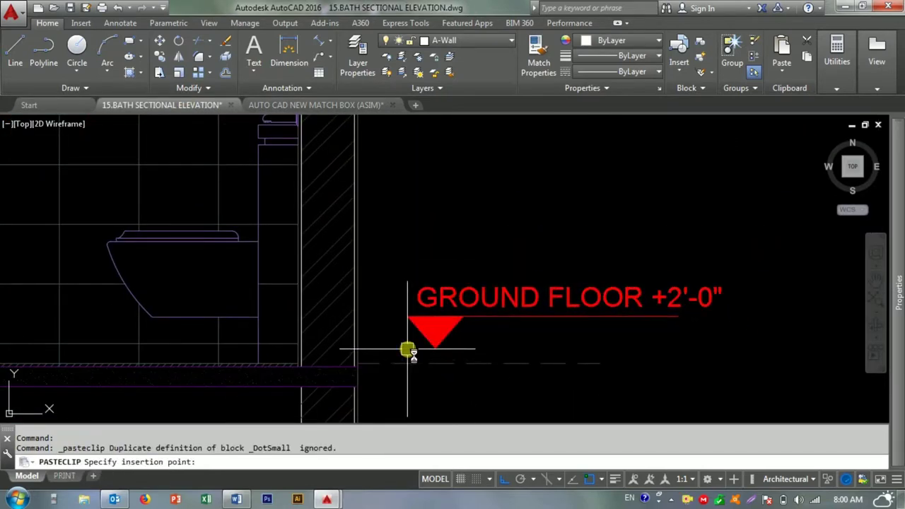
click(434, 346)
- Move the pasted level marker so it sits exactly on the floor level line
click(678, 242)
click(368, 381)
text(m)
key(Return)
click(437, 346)
click(455, 358)
drag(668, 322, 396, 382)
text(m)
key(Return)
click(485, 239)
scroll(543, 240, down, 2)
click(544, 263)
- Change the marker's GROUND FLOOR label to F.F.L
double_click(571, 317)
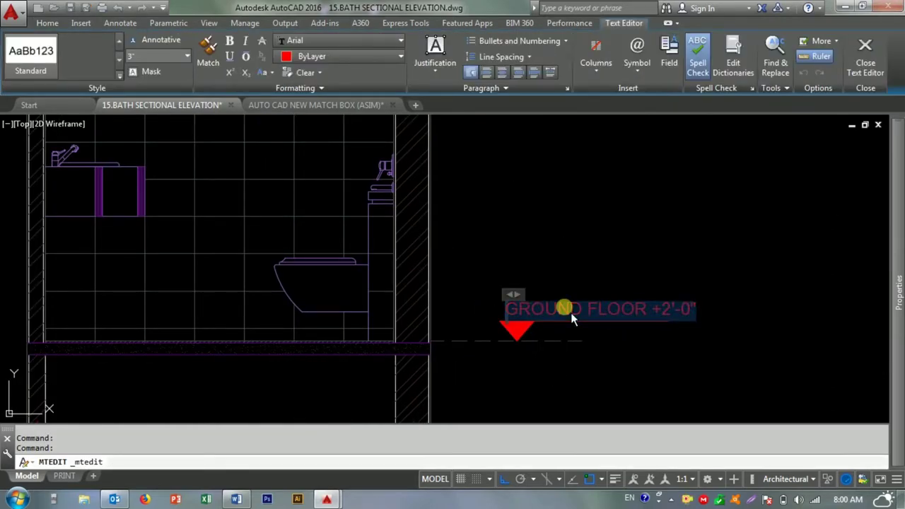
key(Delete)
text(F.F.)
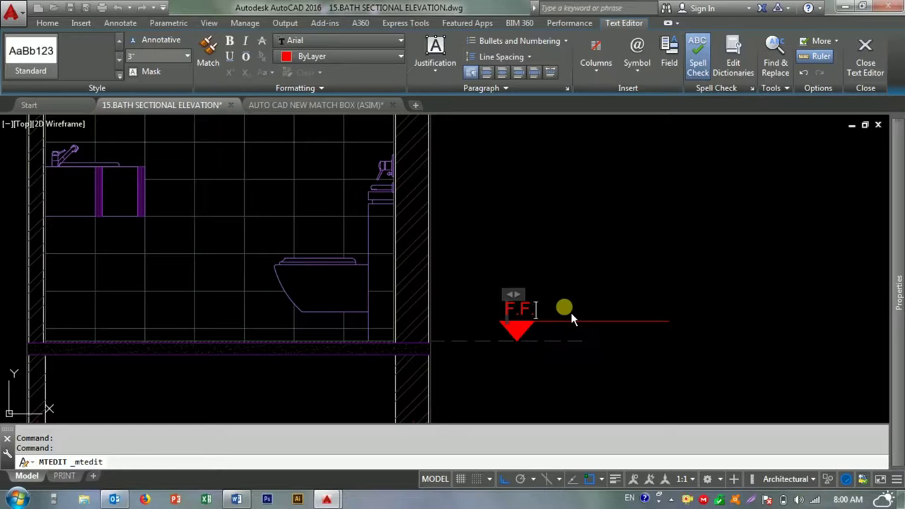
text(L (AS)
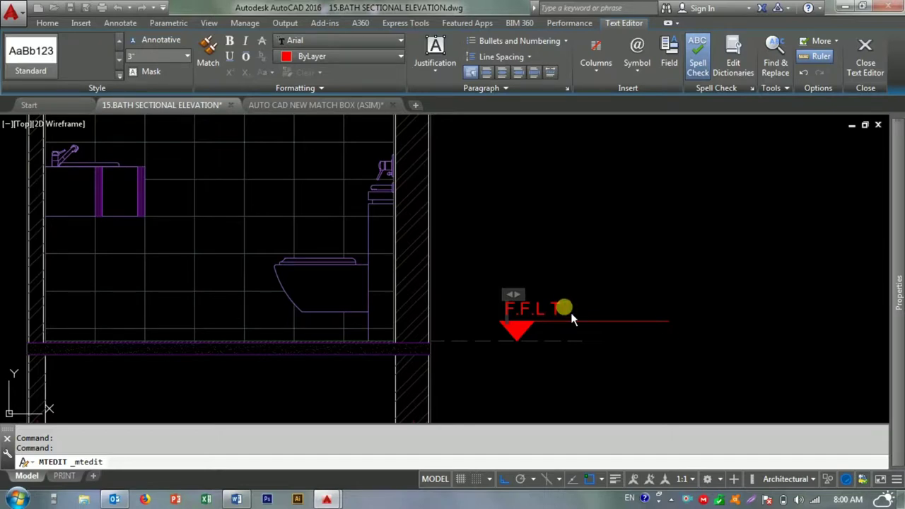
- Finish the level marker text as 'F.F.L (AS PER ARCHI DRAWING' and close the editor
text(PER ARCHI)
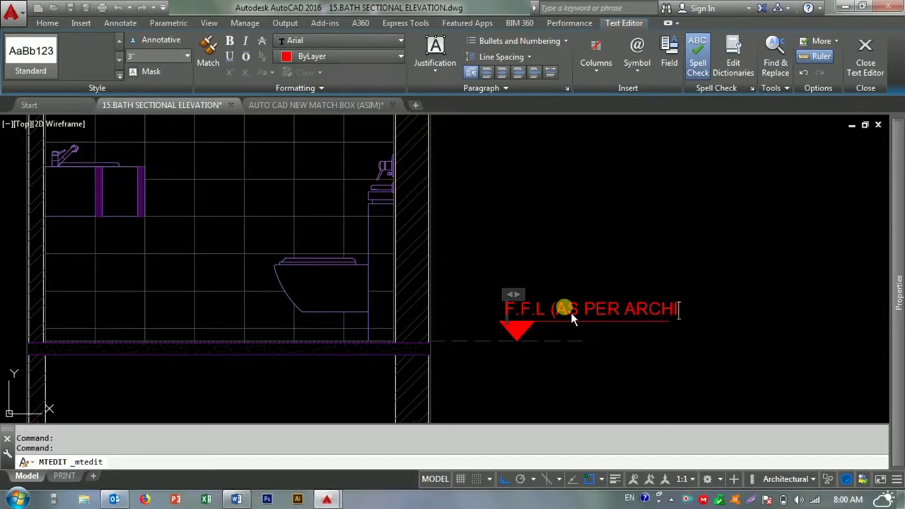
text( D)
key(BackSpace)
text(DRAWING)
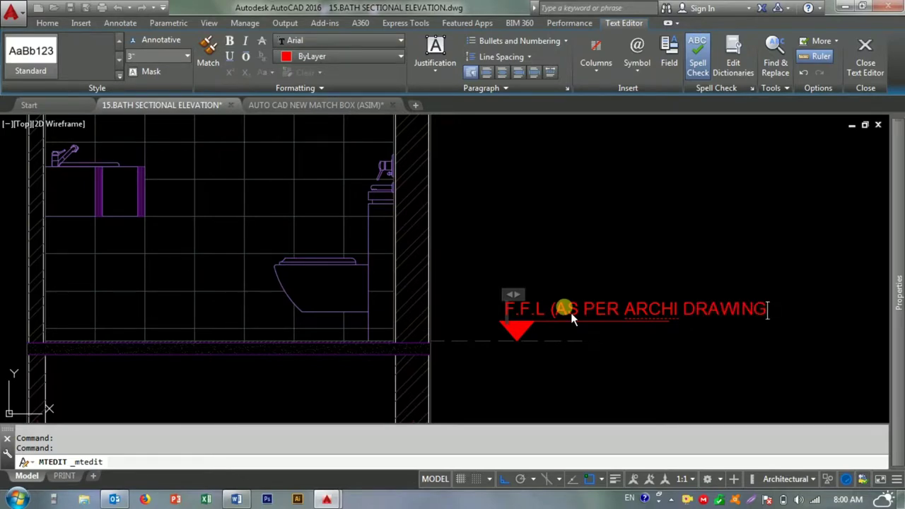
key(Escape)
key(Escape)
- Extend the level line so it runs beneath the label
key(Return)
click(661, 321)
key(Escape)
- Window-select the F.F.L label and its line and start copying them
scroll(488, 333, up, 5)
click(598, 327)
scroll(406, 297, down, 3)
scroll(605, 359, down, 4)
click(731, 364)
scroll(628, 363, up, 5)
text(o)
key(Return)
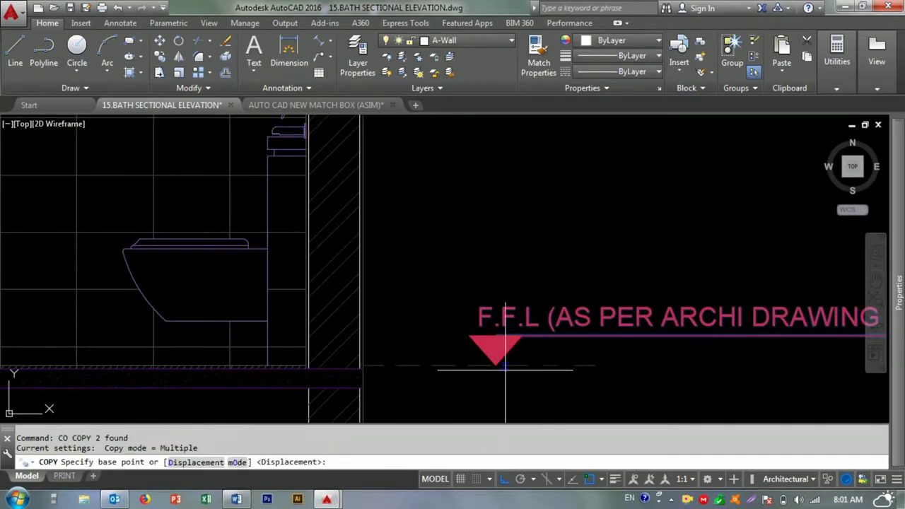
- Pick the level marker's copy base point at the triangle, then cancel the copy
click(495, 365)
scroll(495, 366, down, 3)
scroll(504, 222, up, 3)
middle_drag(475, 153, 465, 242)
scroll(465, 242, down, 3)
scroll(468, 195, up, 3)
key(Escape)
- Pan across the bath elevation and dismiss a stray selection window
scroll(455, 258, down, 3)
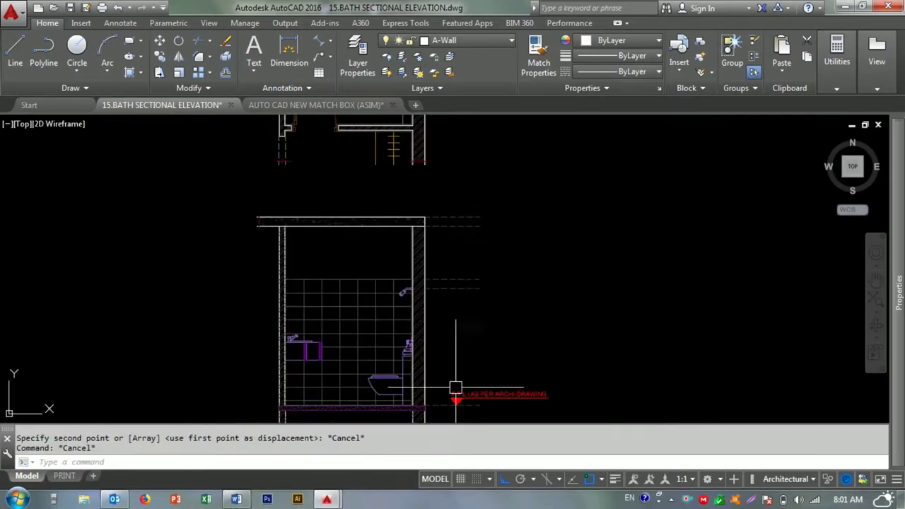
scroll(463, 318, up, 3)
middle_drag(462, 317, 499, 265)
click(519, 344)
key(Escape)
scroll(519, 343, down, 3)
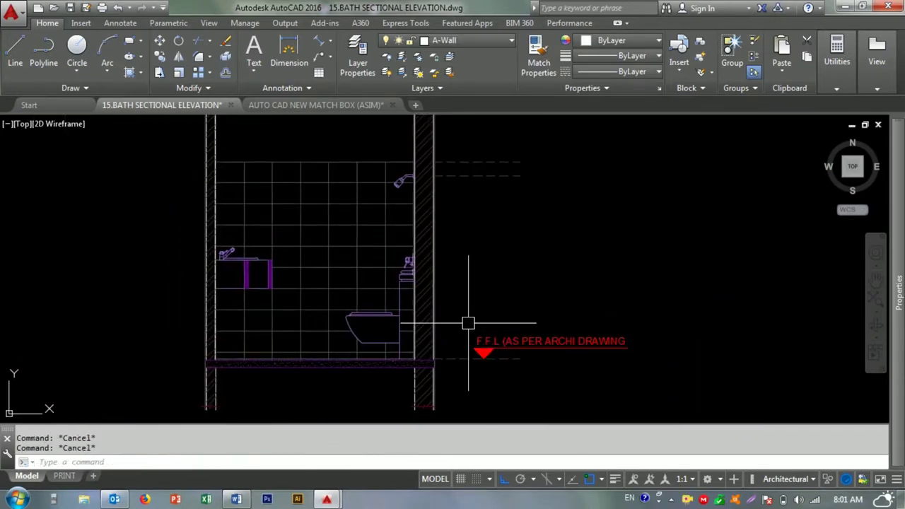
- Add the 6'-6" aligned height dimension from floor level to the upper level line
text(DAL)
key(Return)
click(434, 359)
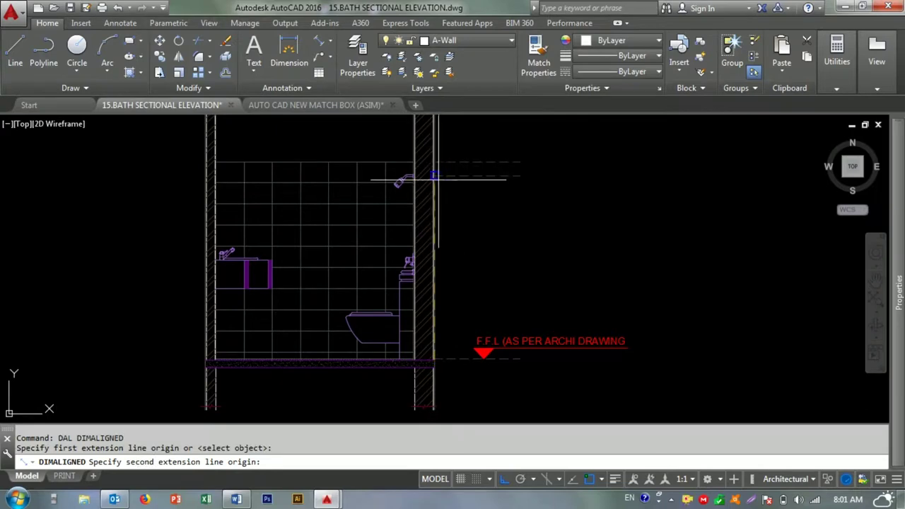
click(434, 175)
click(453, 224)
key(Return)
key(Escape)
- Match the 6'-6" dimension's style to an existing dimension
text(MA)
key(Return)
scroll(551, 361, down, 5)
scroll(283, 223, up, 5)
click(297, 198)
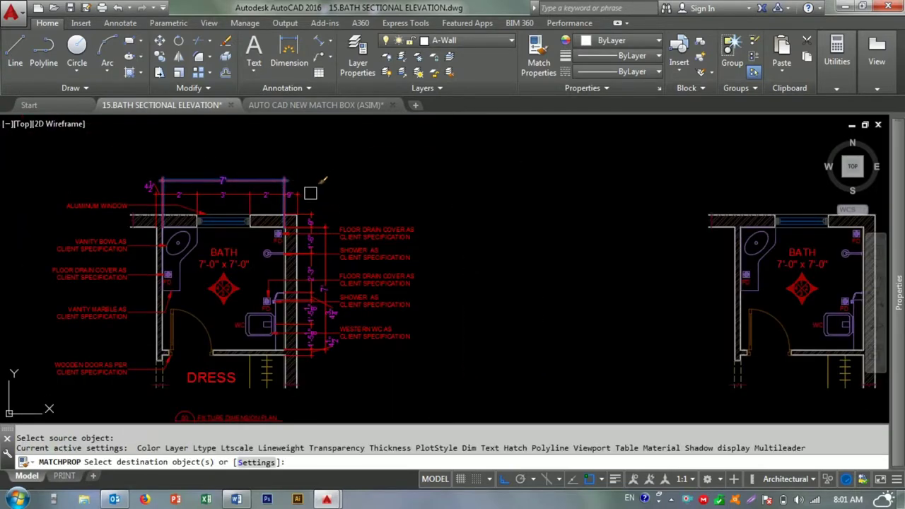
scroll(297, 212, down, 5)
scroll(487, 296, up, 7)
scroll(482, 292, up, 5)
click(491, 304)
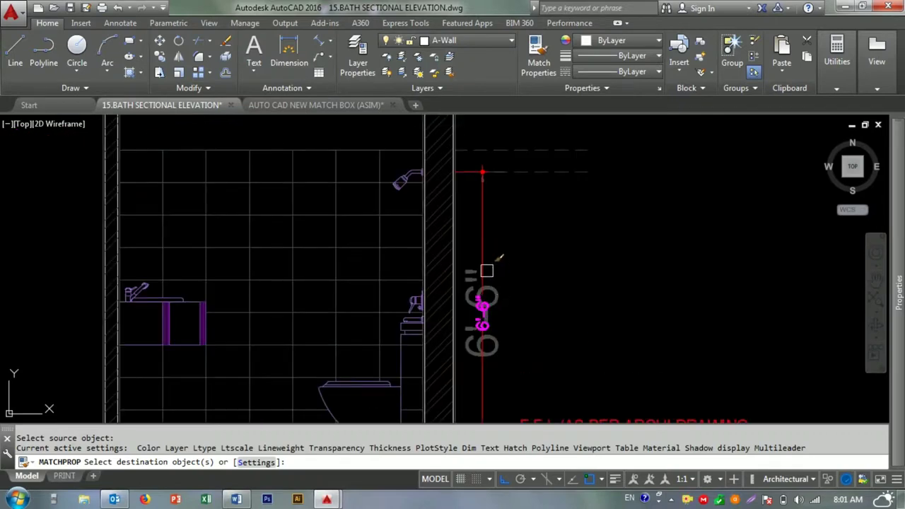
scroll(482, 292, down, 5)
key(Escape)
- Start a second aligned dimension from floor level to the upper level line
text(DAL)
key(Return)
scroll(456, 385, up, 5)
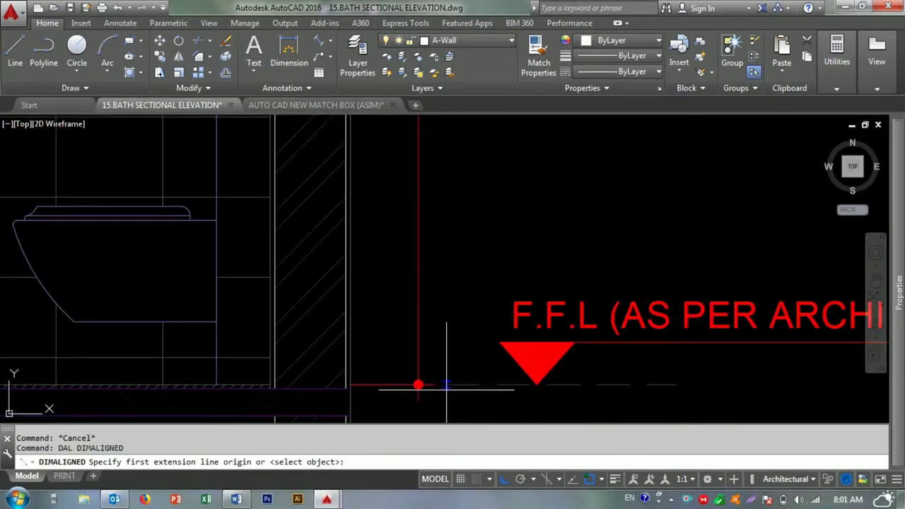
click(393, 386)
scroll(393, 385, down, 5)
scroll(388, 164, up, 3)
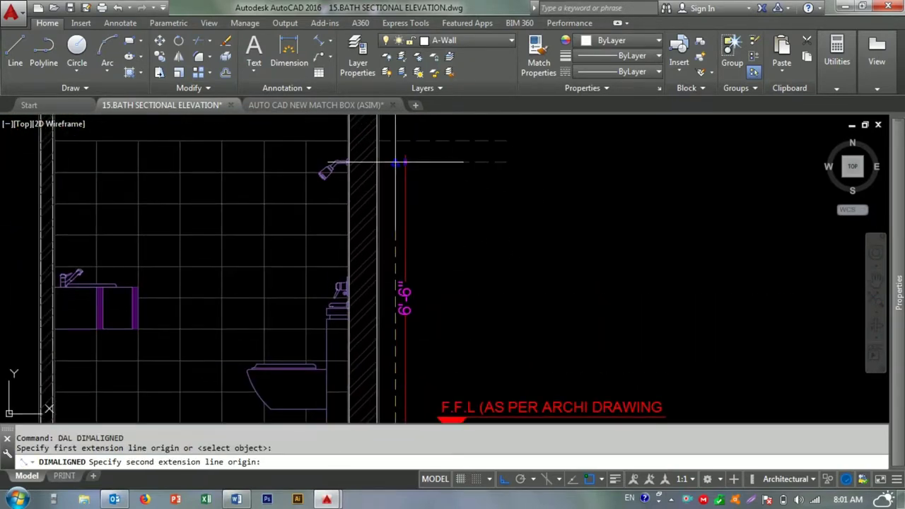
click(393, 141)
scroll(424, 196, down, 3)
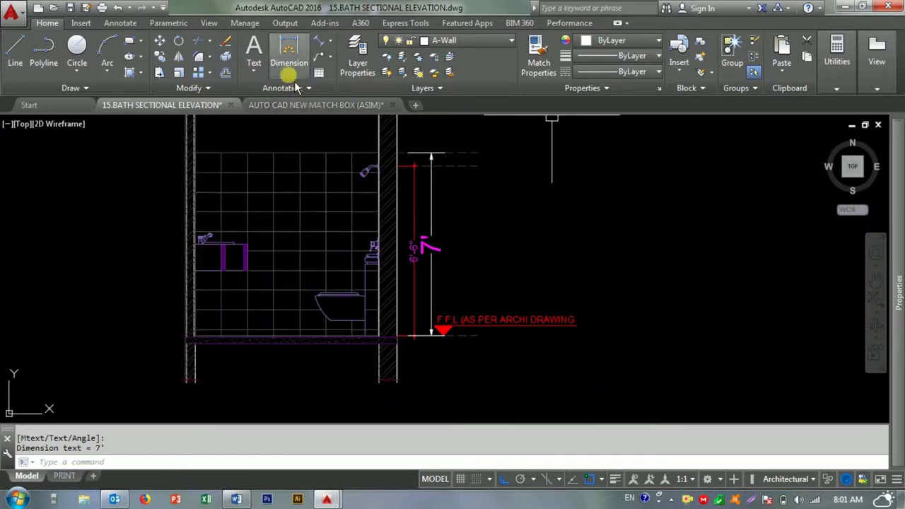
- Add a baseline height dimension up to the ceiling slab from the Annotate tools
click(84, 23)
click(120, 22)
click(388, 72)
click(356, 123)
middle_drag(396, 141, 357, 258)
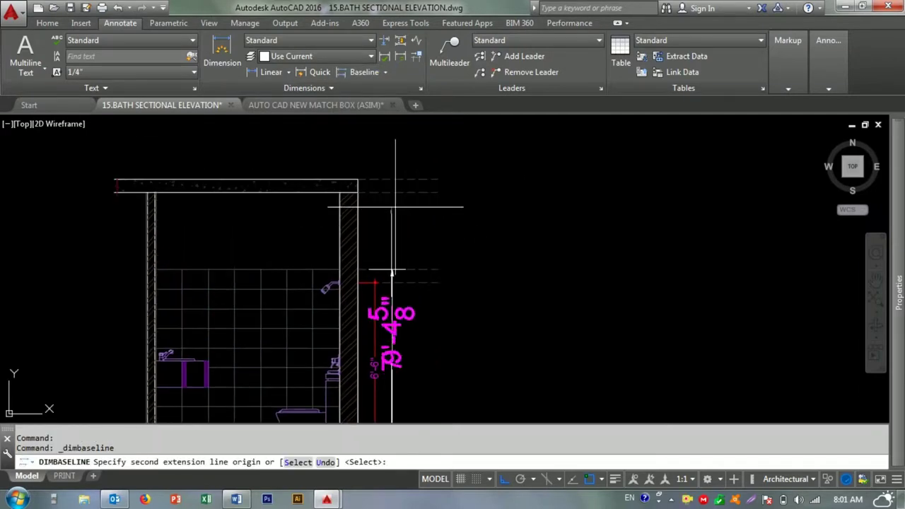
click(378, 191)
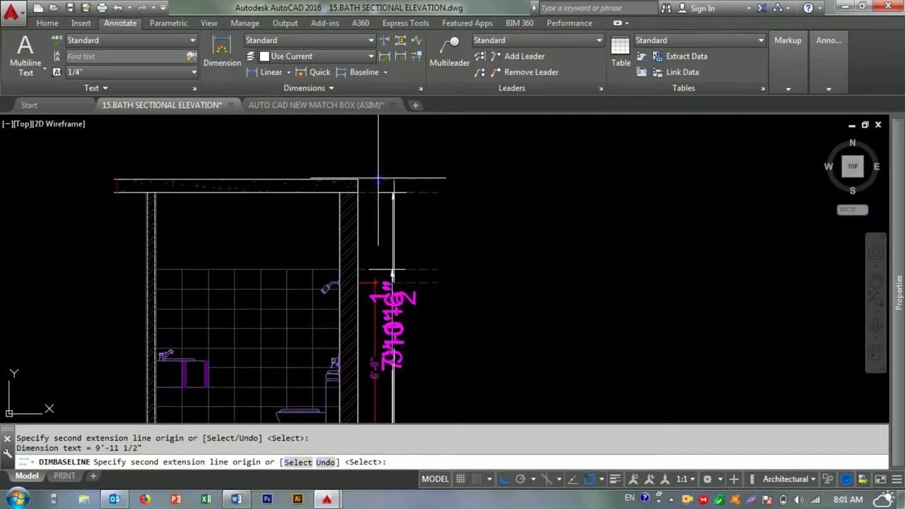
key(Escape)
- Erase the unwanted overlapping dimension
middle_drag(375, 396, 364, 282)
scroll(370, 299, up, 3)
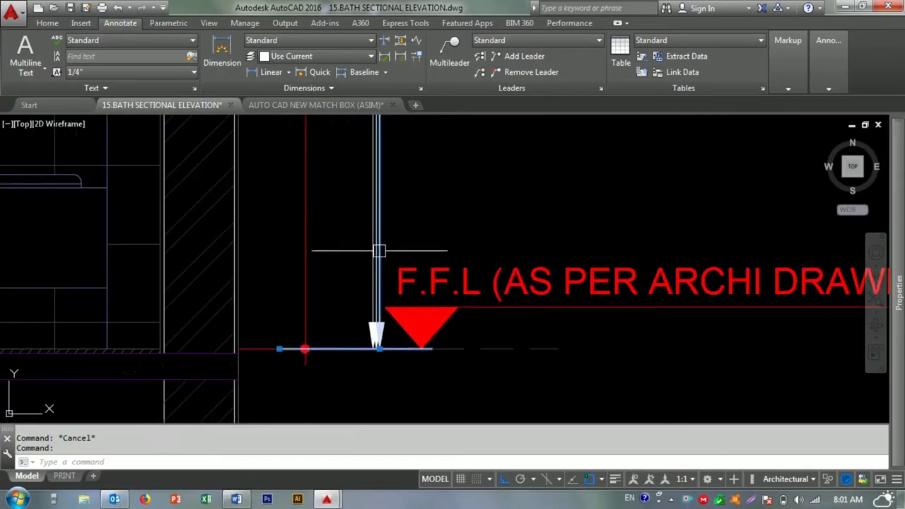
text(e)
key(Return)
scroll(414, 242, down, 3)
scroll(410, 223, down, 4)
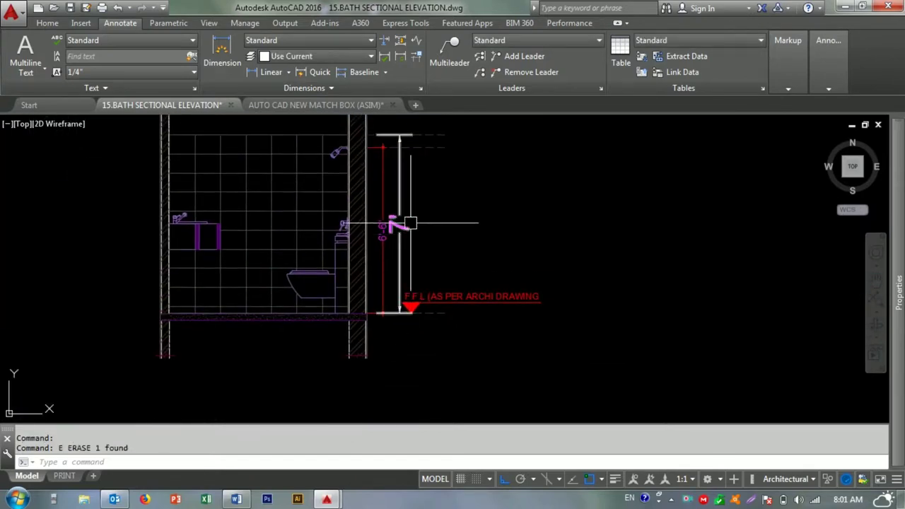
- Match properties from a source object onto the height dimensions
key(Return)
click(400, 227)
scroll(410, 265, up, 3)
click(410, 257)
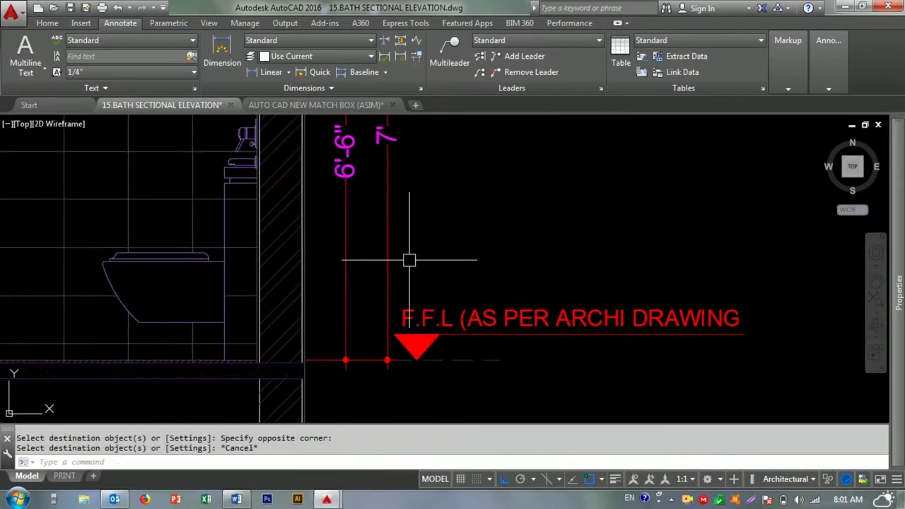
scroll(395, 371, up, 3)
click(349, 318)
key(Escape)
scroll(353, 273, down, 5)
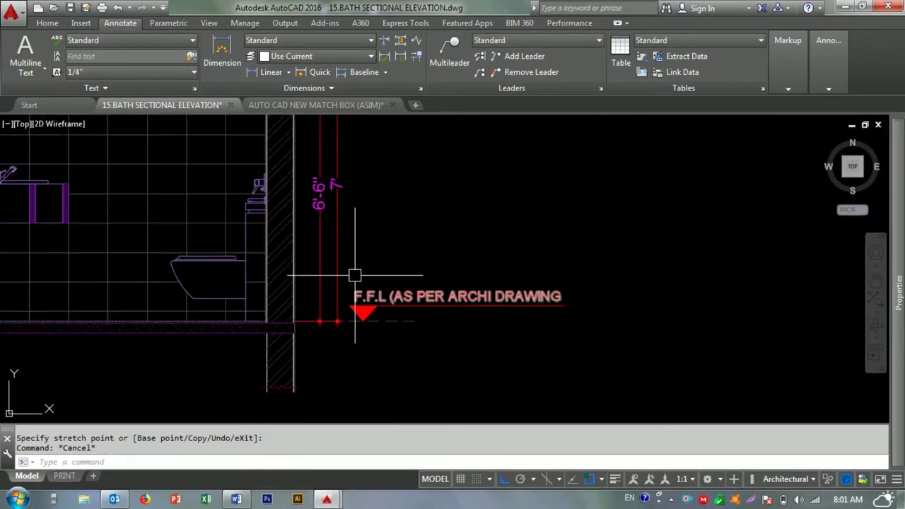
middle_drag(363, 263, 353, 292)
key(Escape)
scroll(334, 389, up, 4)
text(DAL)
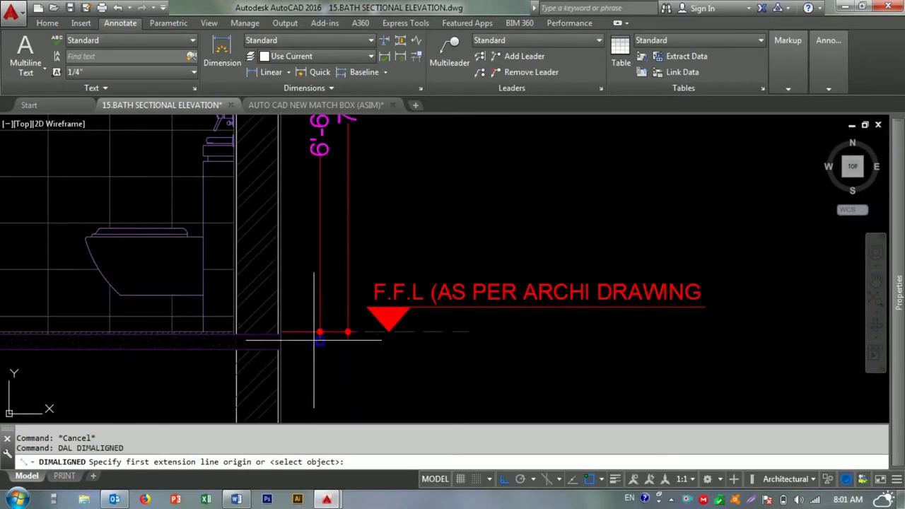
- Dimension from floor level up to the top of the wall
click(279, 331)
middle_drag(301, 205, 301, 308)
scroll(302, 304, down, 2)
scroll(302, 323, up, 3)
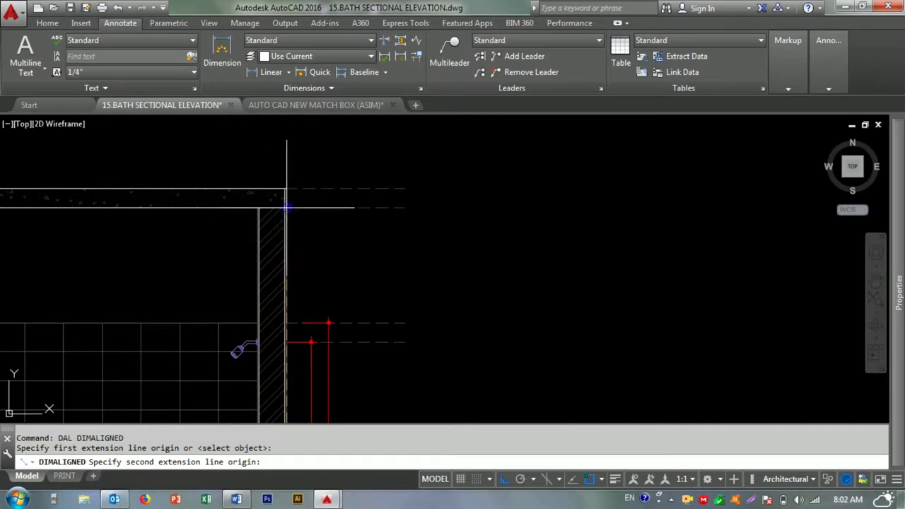
click(325, 208)
scroll(328, 237, down, 2)
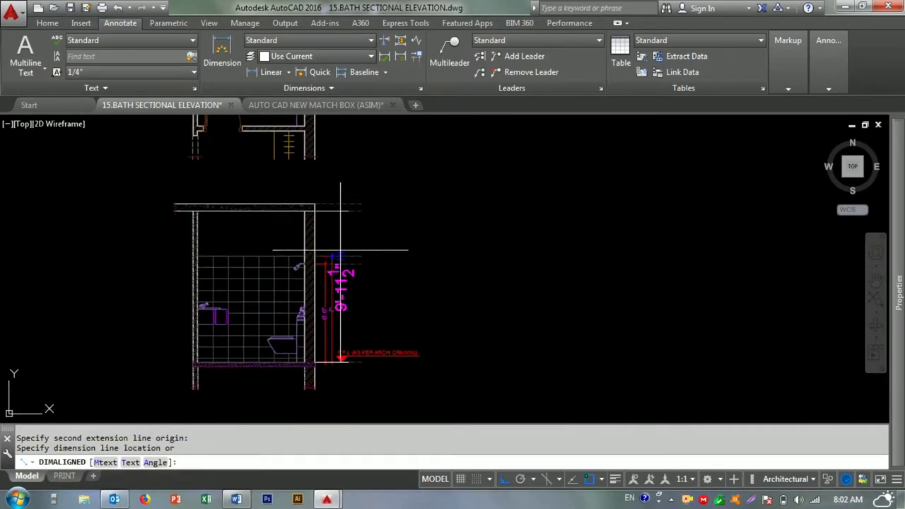
- Try continuing the height dimension from an existing dimension with DIMCONTINUE
text(co)
key(Return)
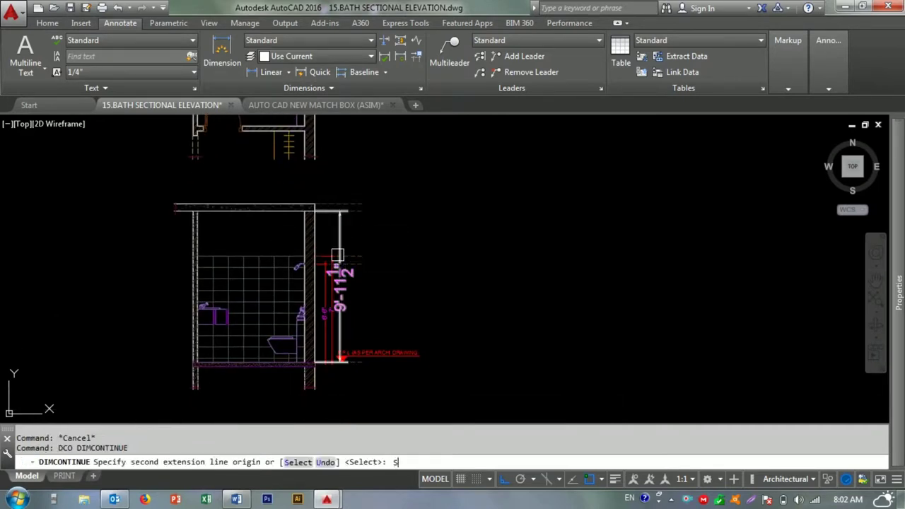
key(Return)
click(338, 256)
scroll(323, 212, up, 4)
key(Escape)
key(Escape)
- Pick a source dimension for MATCHPROP, then cancel it
text(ma)
key(Return)
scroll(317, 256, down, 4)
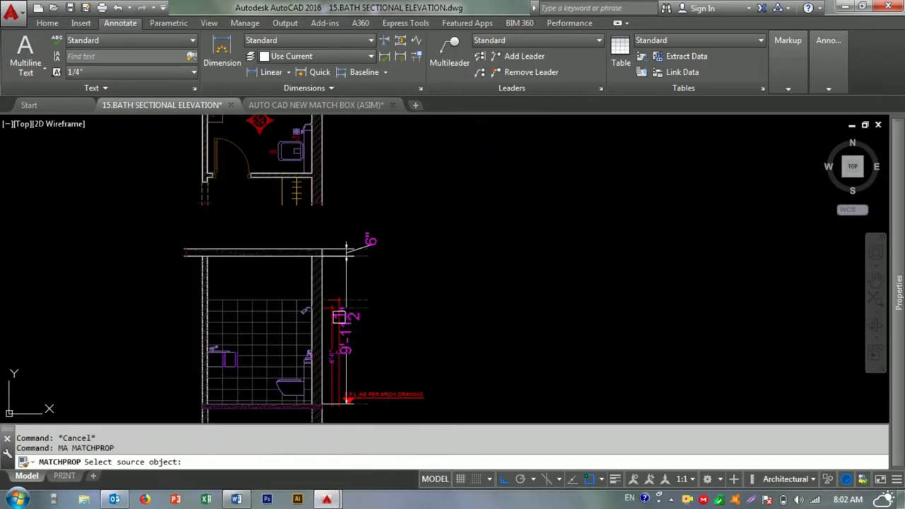
click(355, 323)
key(Escape)
scroll(350, 257, up, 4)
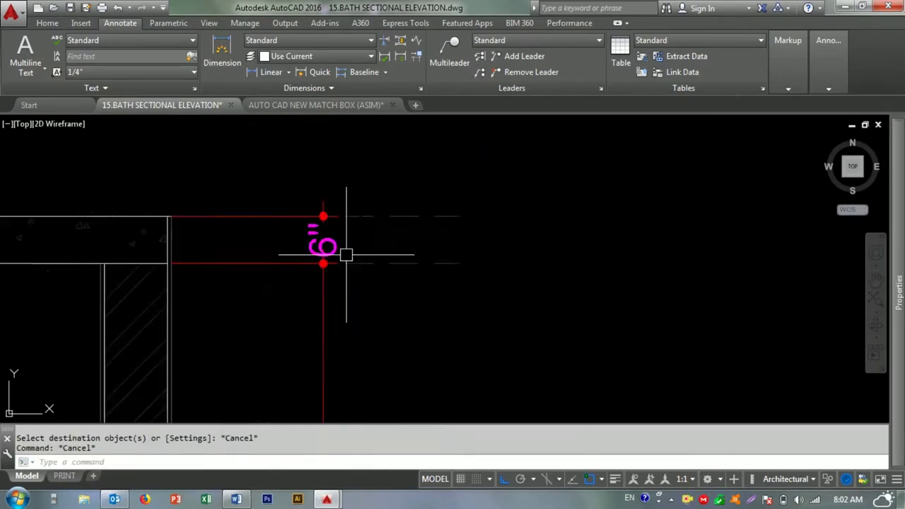
scroll(345, 260, down, 2)
- Add the overall 10'-6" aligned dimension from the slab top to floor level
text(l)
key(Return)
scroll(330, 238, up, 2)
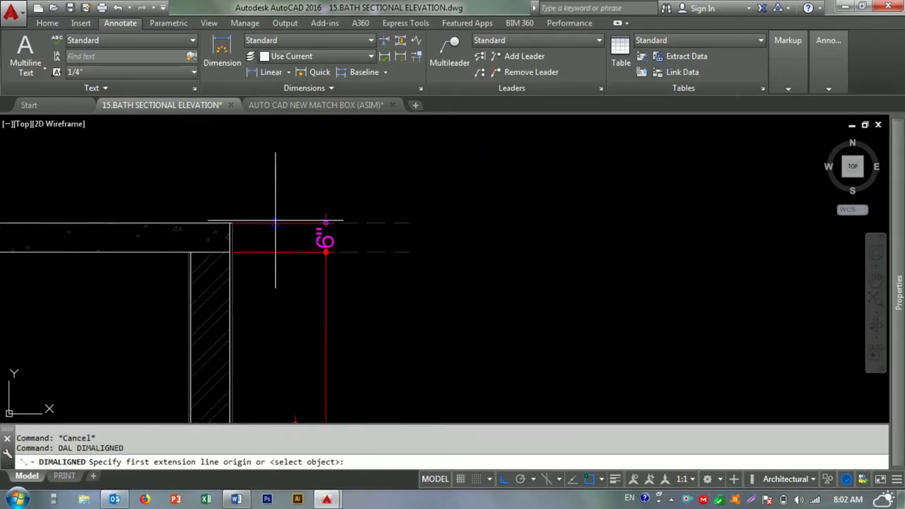
click(231, 223)
scroll(231, 223, down, 3)
scroll(243, 318, up, 2)
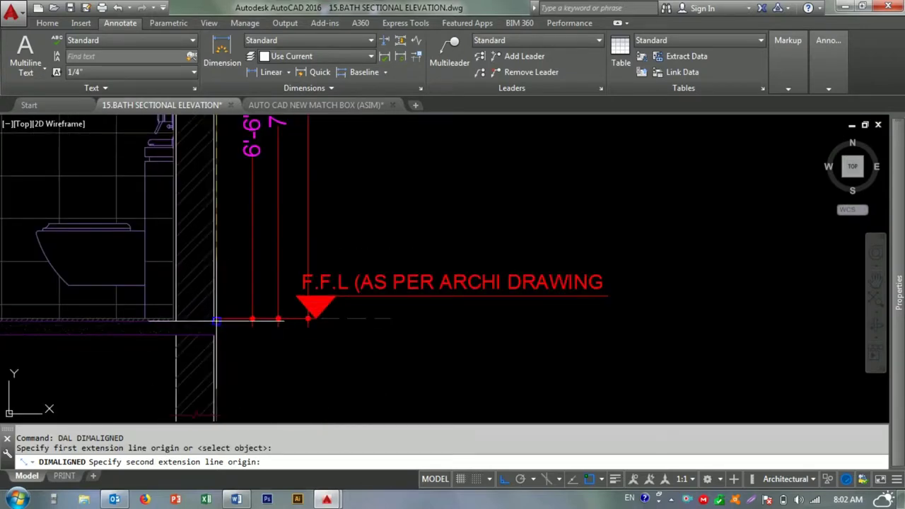
click(216, 321)
click(331, 311)
- Start matching another dimension's style onto the 10'-6" dimension, then cancel
text(ma)
key(Return)
scroll(323, 298, up, 3)
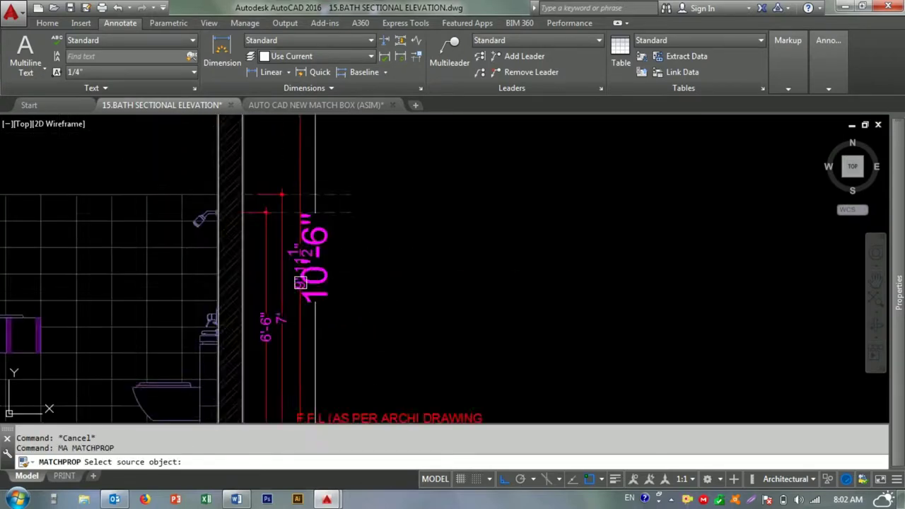
scroll(323, 297, up, 2)
click(324, 296)
key(Escape)
- Try stretching the F.F.L level line's end, then clear the selection
scroll(318, 311, down, 2)
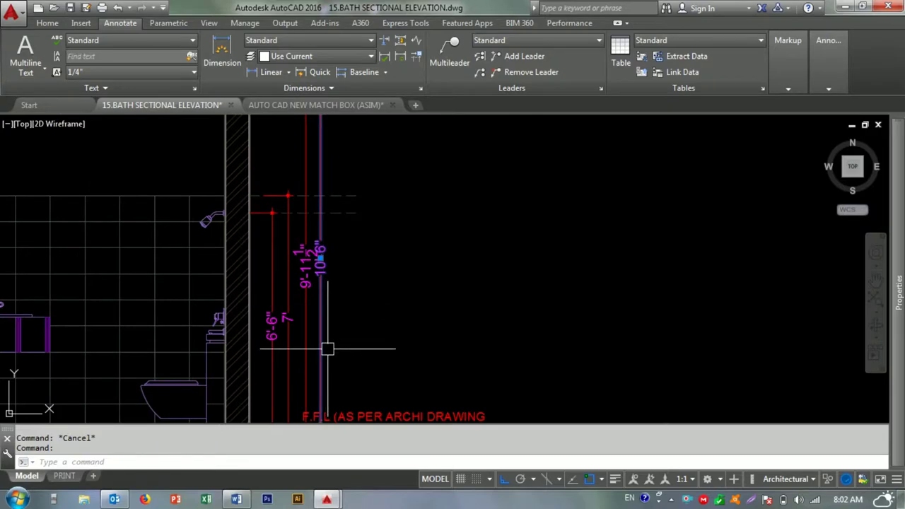
scroll(325, 339, up, 5)
click(359, 311)
click(356, 315)
key(Escape)
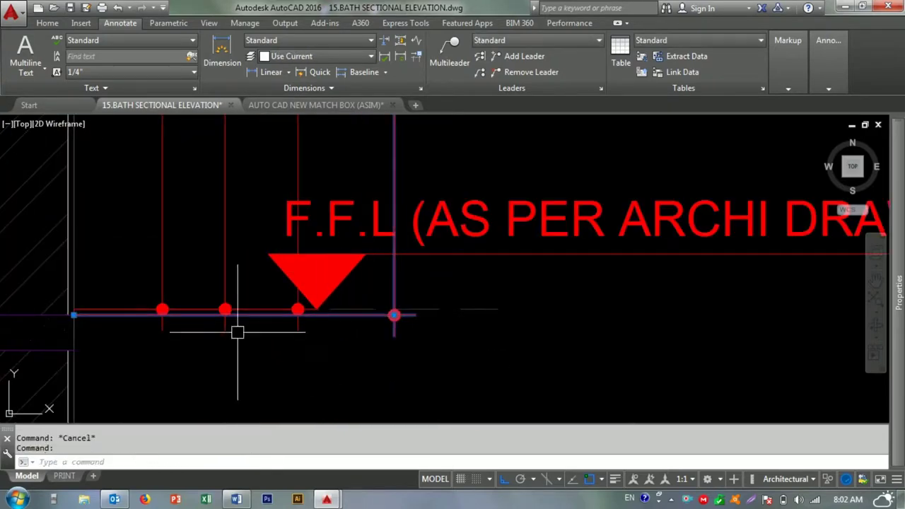
scroll(208, 315, up, 4)
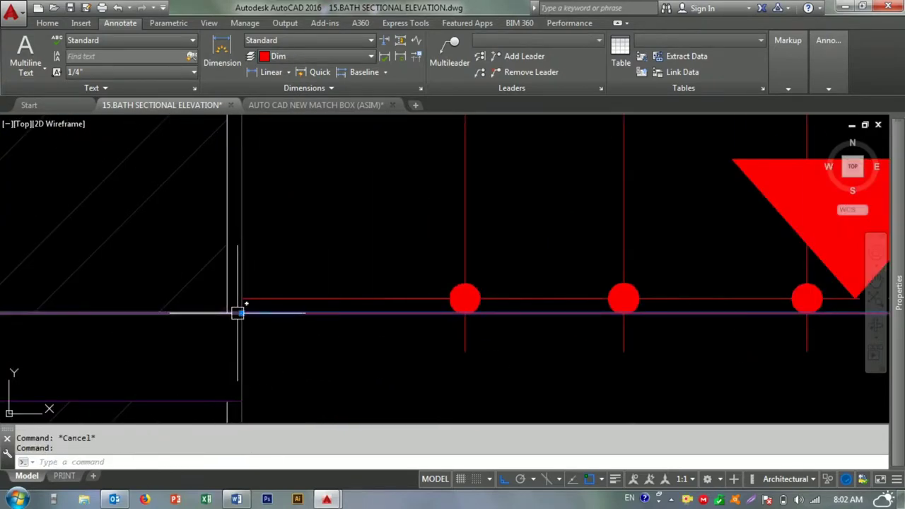
scroll(241, 299, down, 4)
key(Escape)
key(Escape)
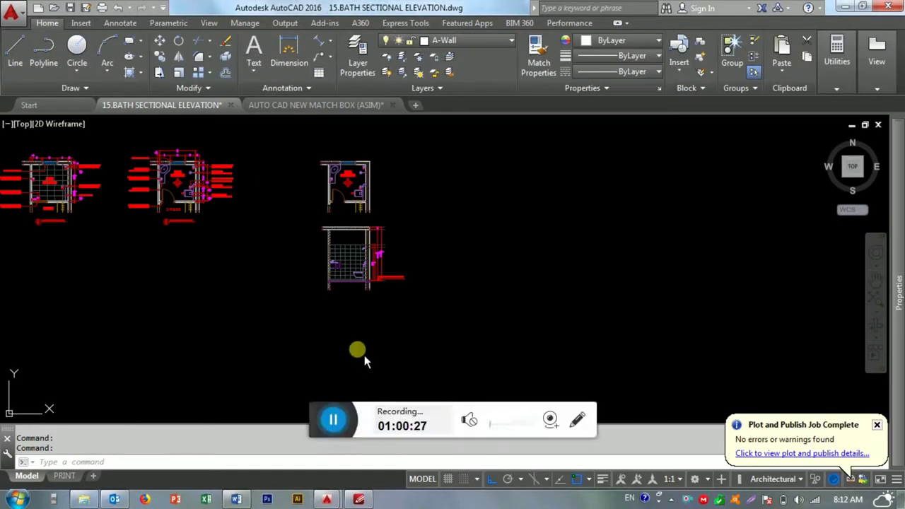
- Zoom in on the elevation and check the F.F.L label
key(Escape)
key(Escape)
scroll(424, 325, up, 3)
scroll(396, 269, up, 3)
scroll(441, 243, down, 3)
scroll(441, 244, up, 3)
scroll(432, 236, down, 3)
scroll(414, 250, up, 1)
scroll(316, 242, up, 1)
scroll(347, 297, up, 3)
scroll(388, 299, down, 2)
scroll(409, 333, up, 2)
scroll(410, 333, down, 3)
scroll(523, 356, up, 3)
click(480, 338)
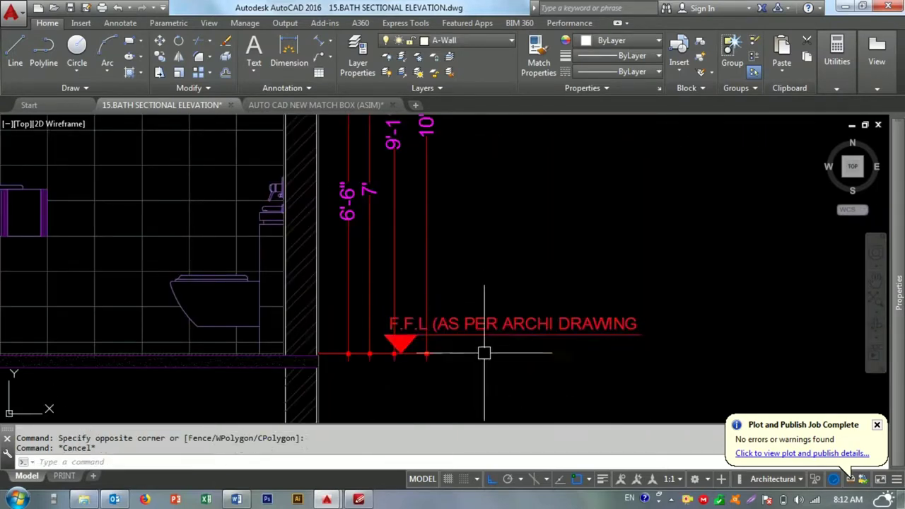
key(Escape)
- Start a quick leader with its arrow point on the toilet
scroll(334, 358, down, 2)
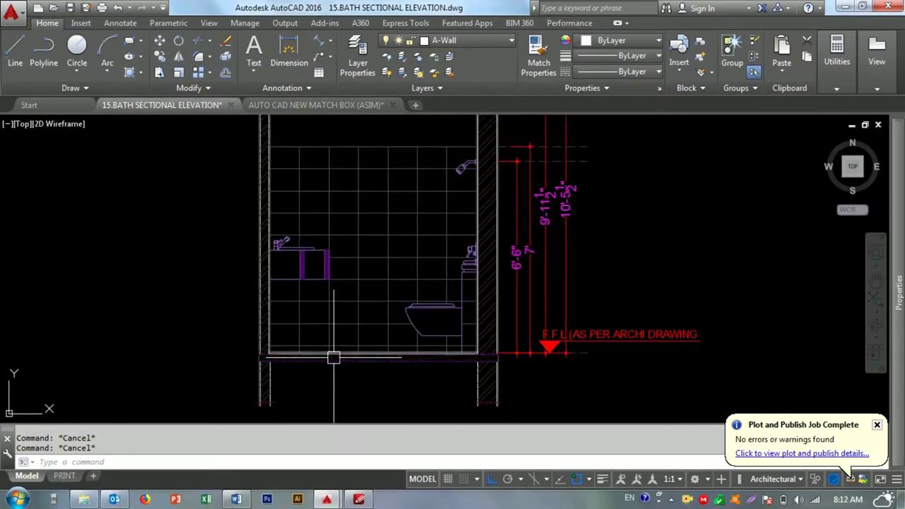
middle_drag(333, 358, 420, 360)
text(e)
key(Return)
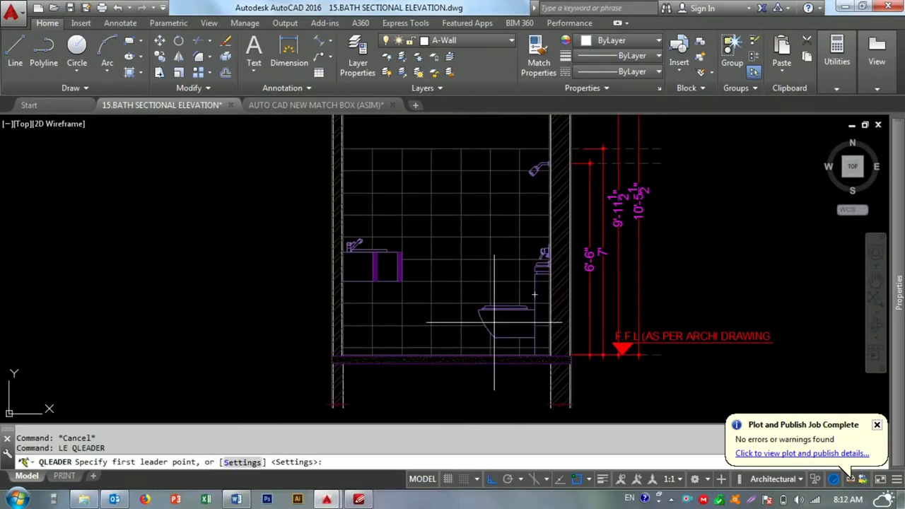
click(258, 322)
key(Escape)
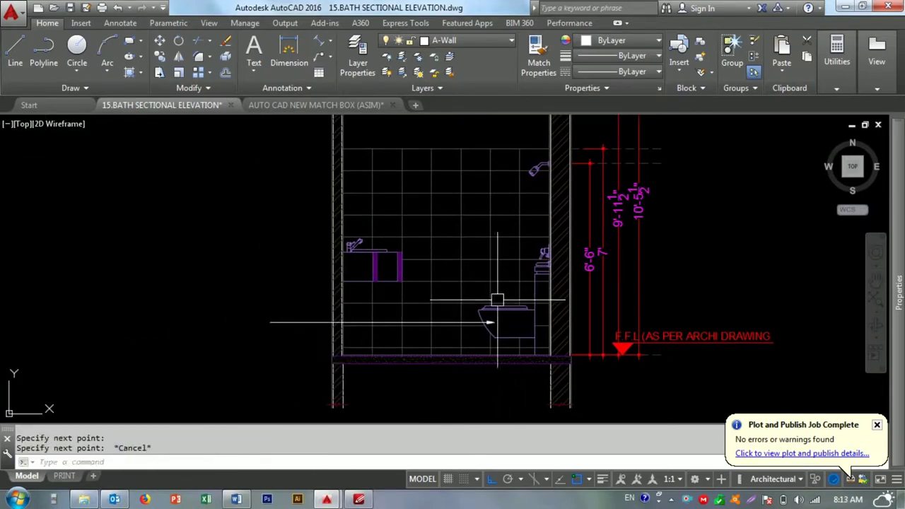
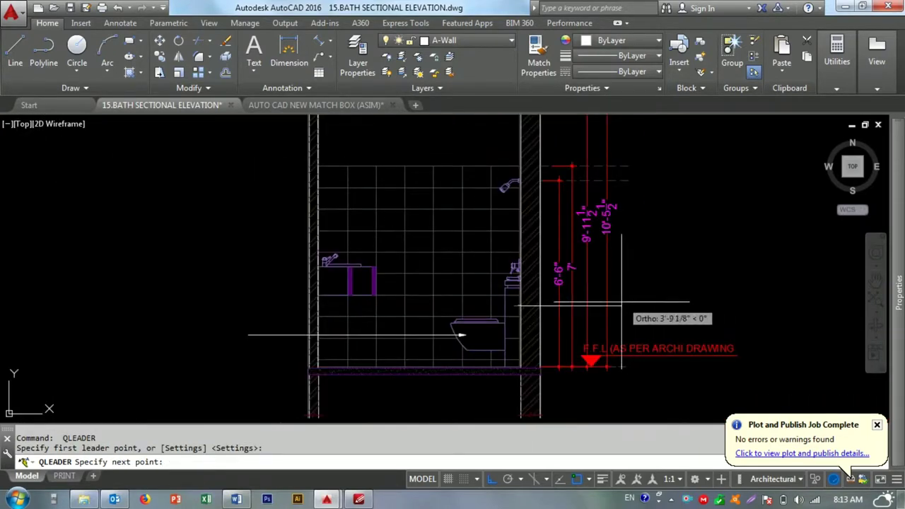
- Draw a leader from the faucet running horizontally to the right
key(Escape)
key(Return)
scroll(493, 277, up, 3)
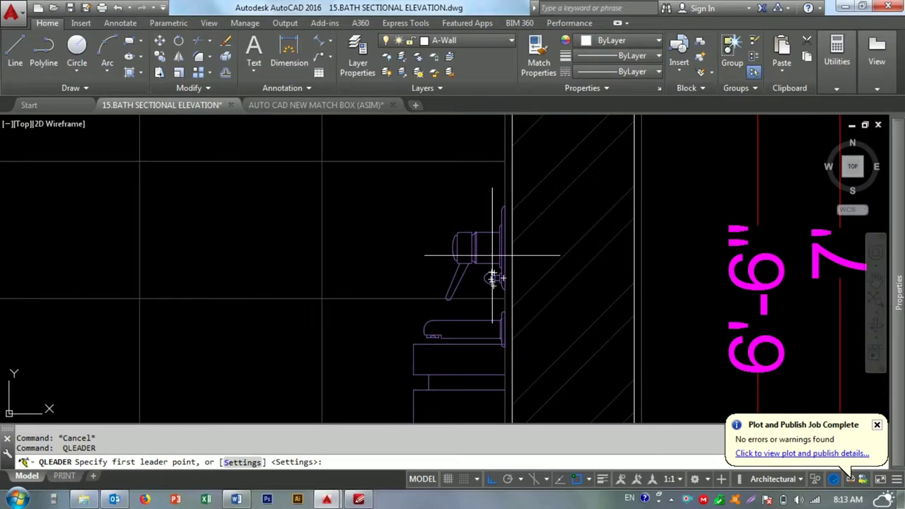
click(492, 278)
scroll(492, 278, down, 3)
click(583, 272)
key(Escape)
- Draw a vertical line up from the end of the faucet leader
key(l)
key(Return)
click(583, 328)
scroll(593, 255, down, 5)
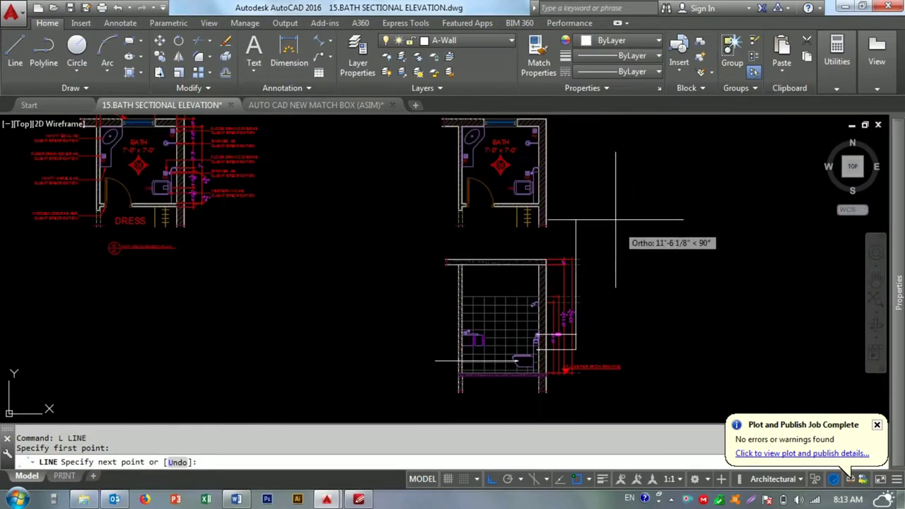
click(598, 219)
scroll(585, 333, up, 3)
key(Escape)
- Select the horizontal leader line's end to stretch it, then cancel the stretch
scroll(585, 334, up, 3)
click(519, 307)
click(509, 296)
click(503, 300)
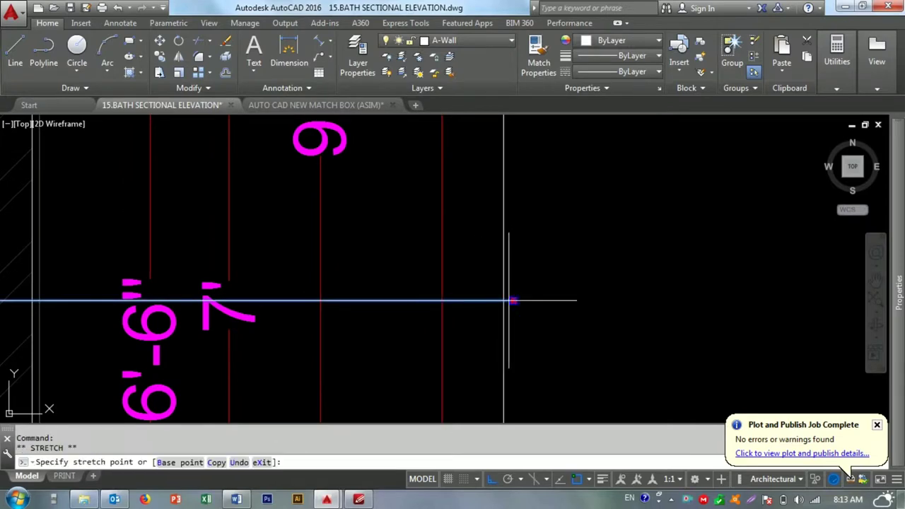
key(Escape)
key(Escape)
scroll(523, 282, down, 3)
scroll(453, 279, up, 1)
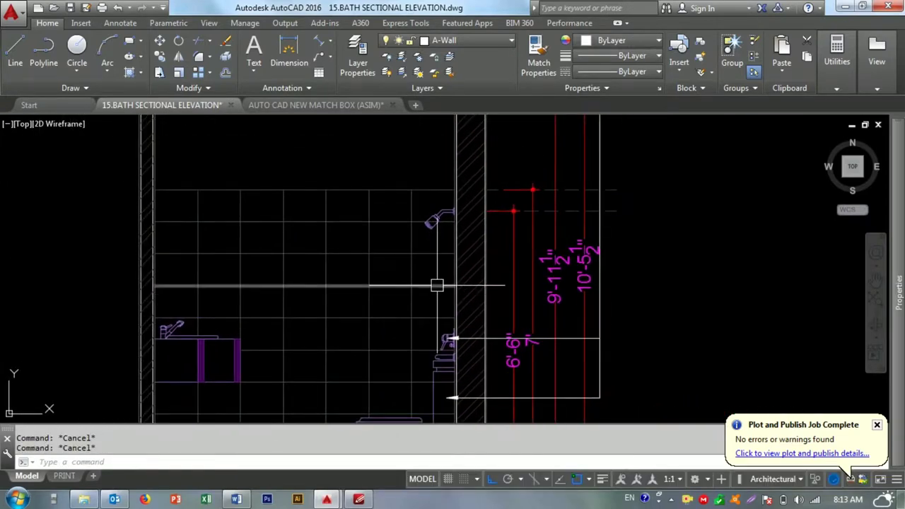
- Begin a leader at the shower head with LE, then cancel it
text(e)
key(Return)
scroll(452, 205, up, 4)
scroll(450, 242, up, 3)
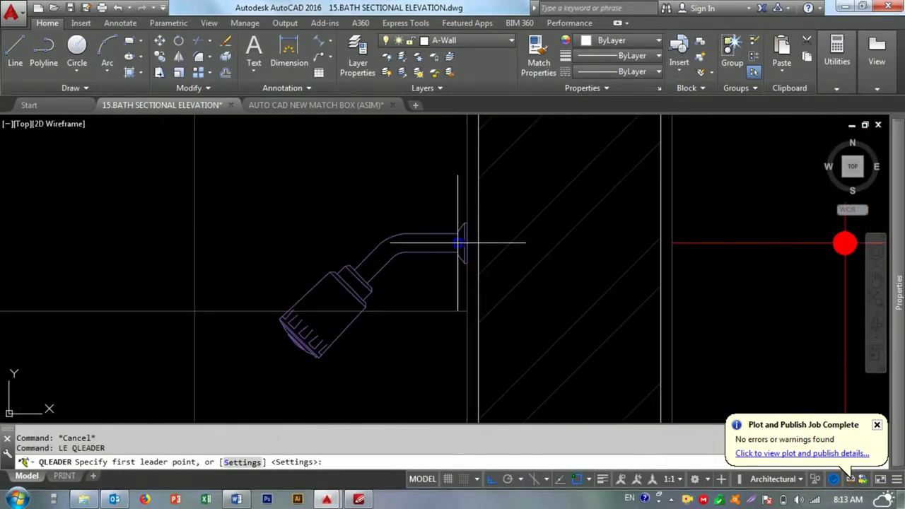
click(463, 242)
scroll(322, 228, down, 4)
key(Escape)
key(Escape)
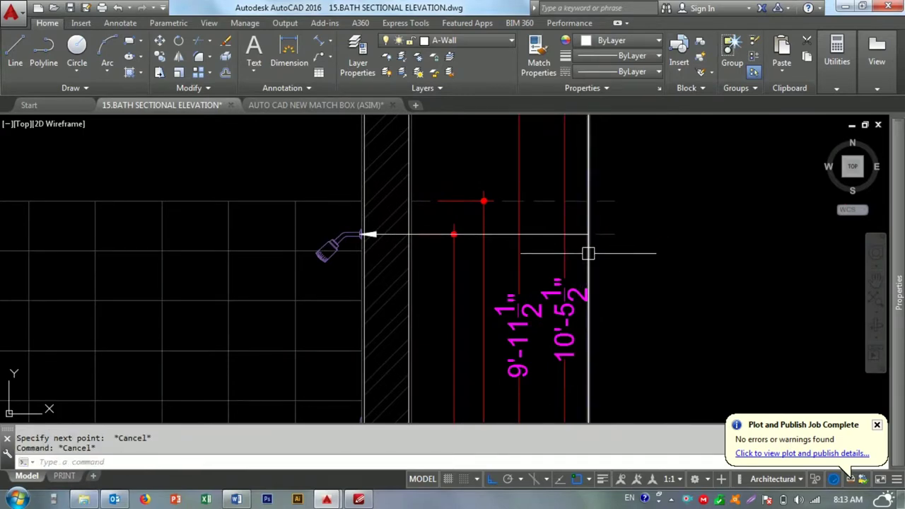
scroll(576, 262, down, 4)
key(Escape)
- Begin a leader at the basin faucet, then cancel it
middle_drag(258, 377, 363, 317)
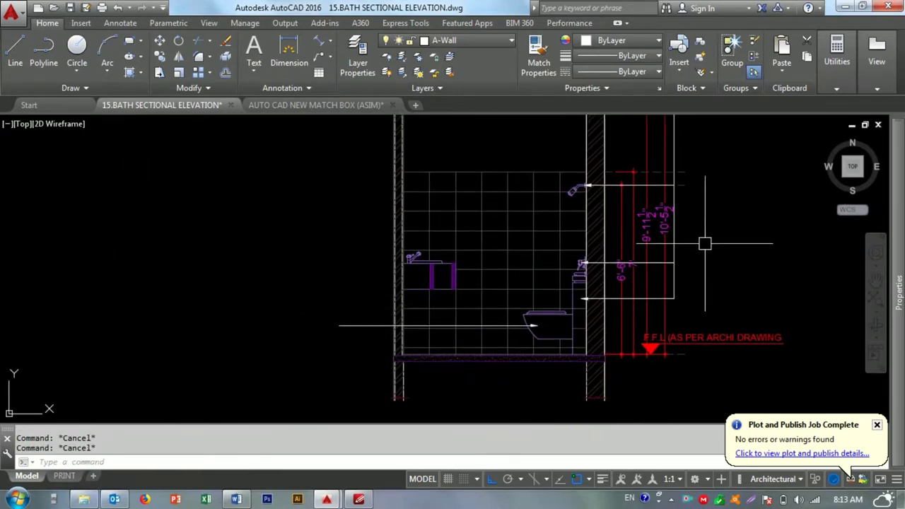
middle_drag(533, 235, 511, 276)
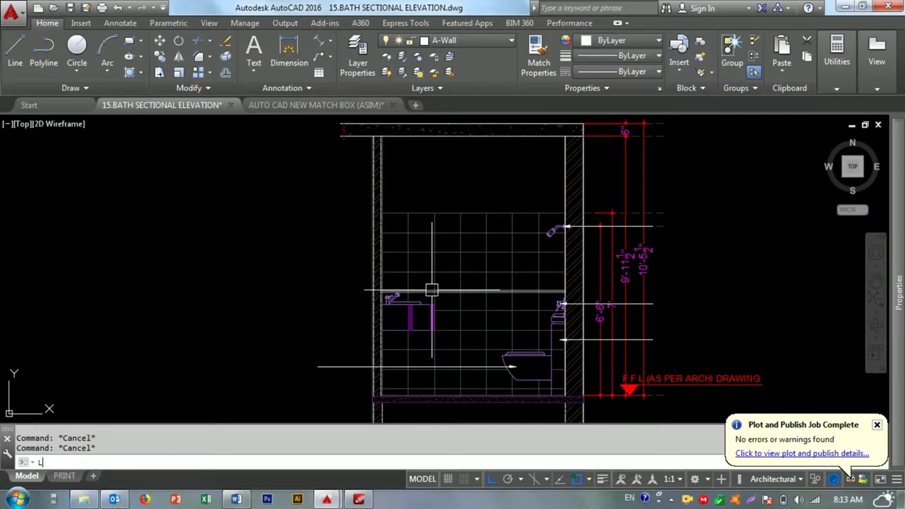
text(e)
key(Return)
scroll(397, 327, up, 3)
click(417, 329)
scroll(333, 329, down, 3)
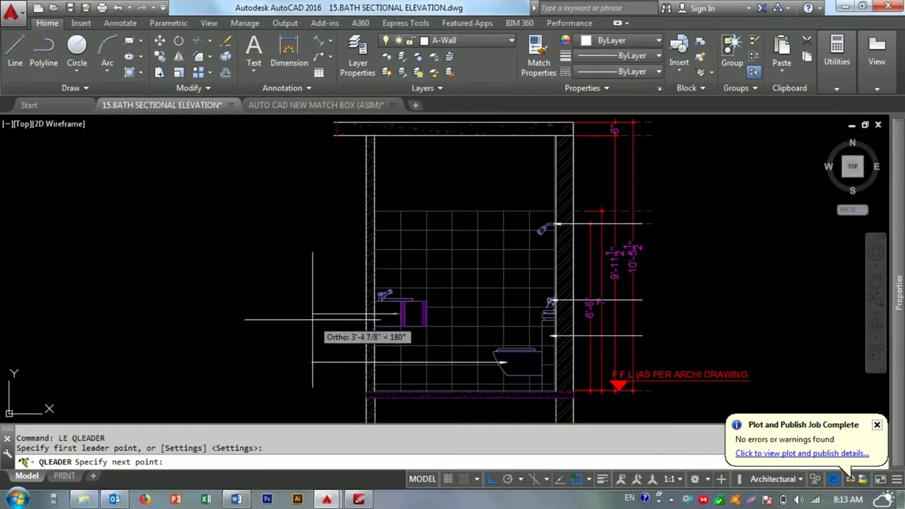
key(Escape)
- Draw a vertical guide line left of the wall and try stretching the bottom horizontal line
click(312, 382)
click(311, 138)
key(Escape)
click(279, 299)
click(239, 344)
click(242, 313)
key(Escape)
key(Escape)
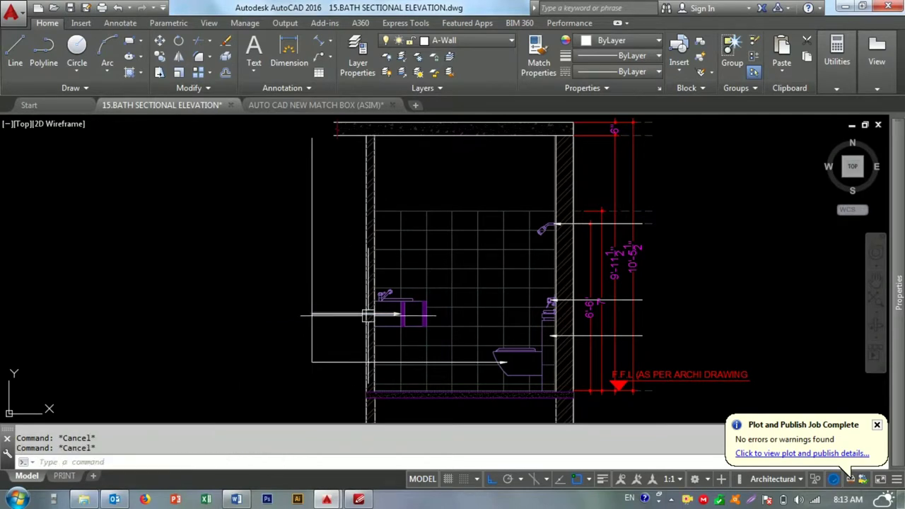
- Start leaders at the basin mixer and above it, then begin selecting a stray object
scroll(382, 296, up, 8)
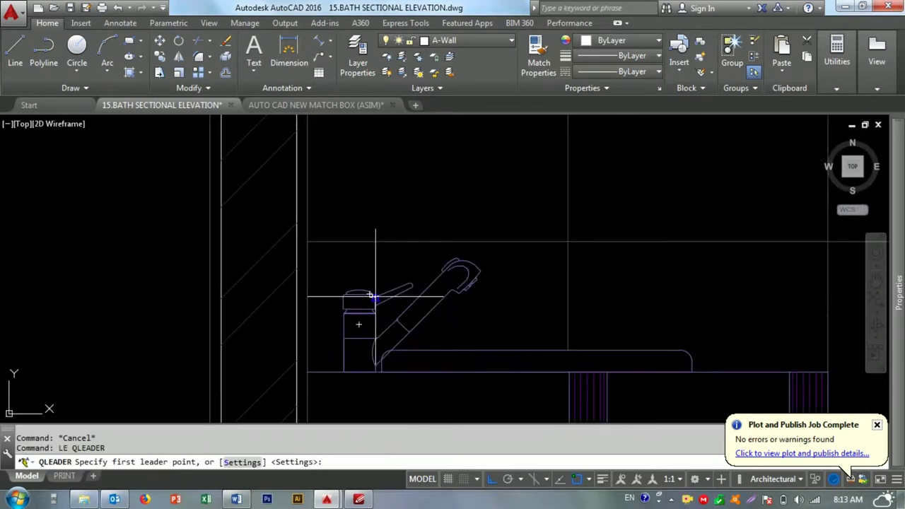
click(343, 326)
scroll(392, 316, down, 5)
key(Escape)
scroll(368, 251, down, 4)
key(Return)
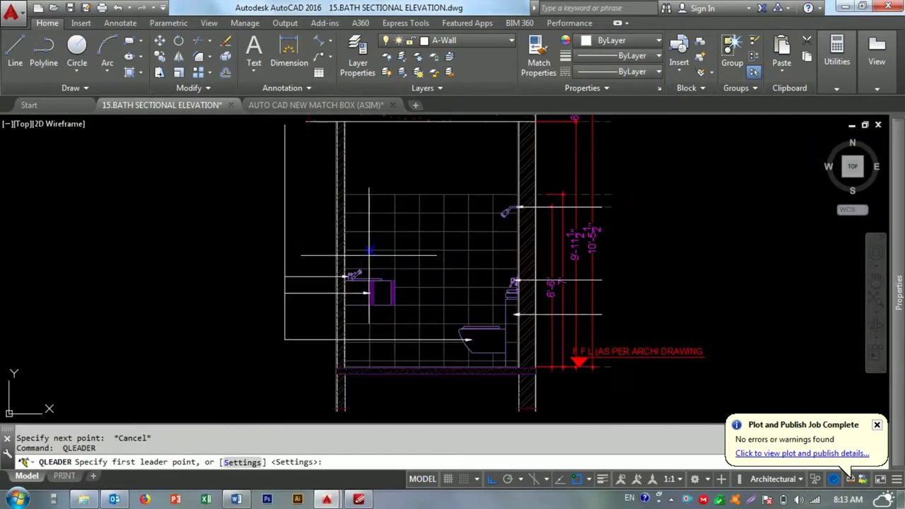
click(283, 238)
key(Escape)
click(202, 202)
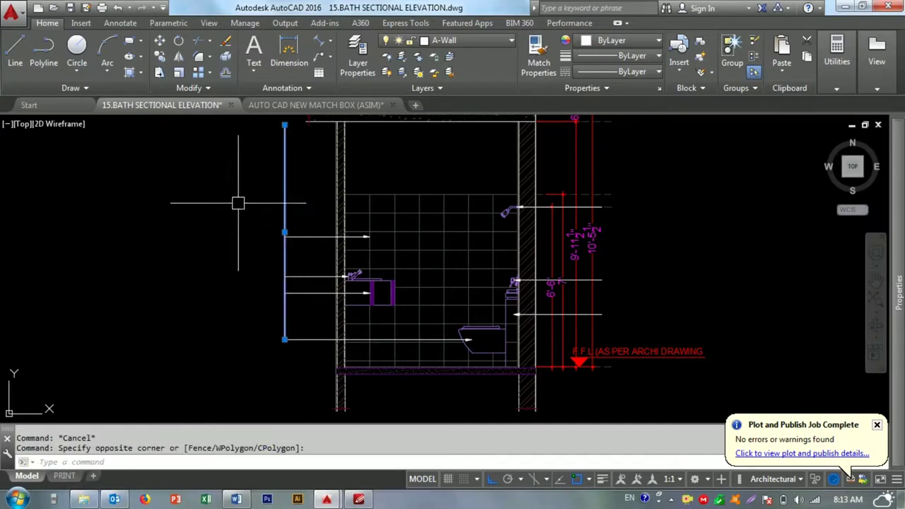
- Erase the stray object near the leaders
click(382, 255)
text(e)
key(Return)
scroll(541, 356, up, 5)
- Start copying the F.F.L text, then cancel the copy
text(co)
key(Return)
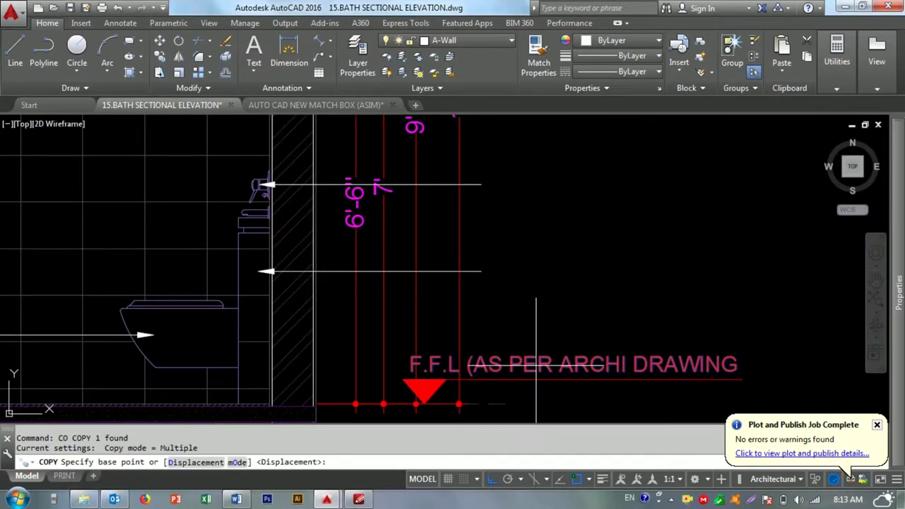
click(540, 356)
scroll(540, 356, down, 5)
scroll(357, 331, up, 6)
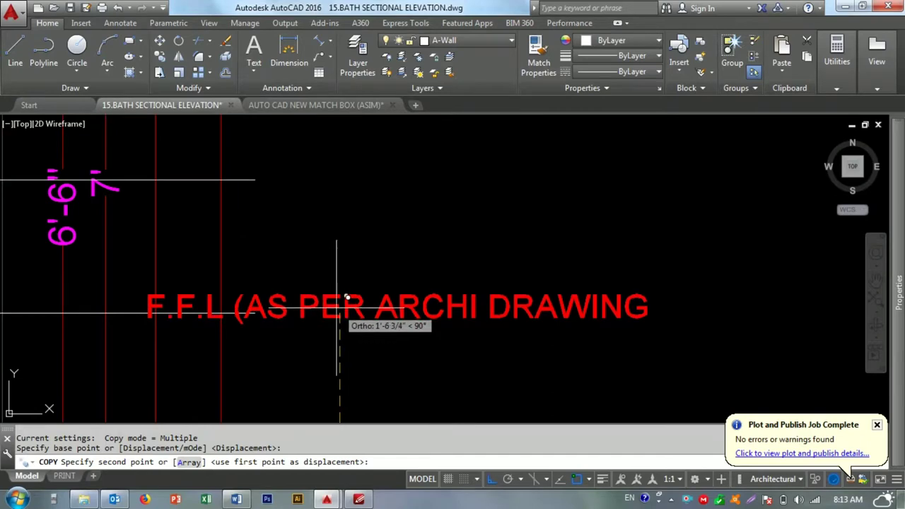
key(Escape)
- Move the F.F.L text to the end of the wall leader
key(m)
key(Return)
click(300, 290)
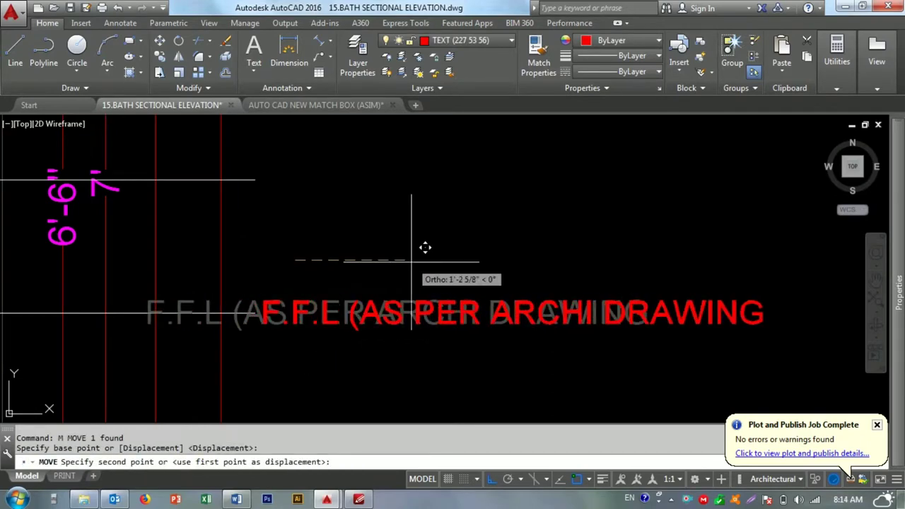
click(406, 259)
key(Return)
scroll(288, 226, up, 3)
drag(318, 340, 247, 211)
click(234, 226)
- Change the moved note's text to 'MASONARY WALL'
click(241, 227)
click(242, 282)
click(218, 273)
double_click(262, 282)
scroll(430, 258, down, 5)
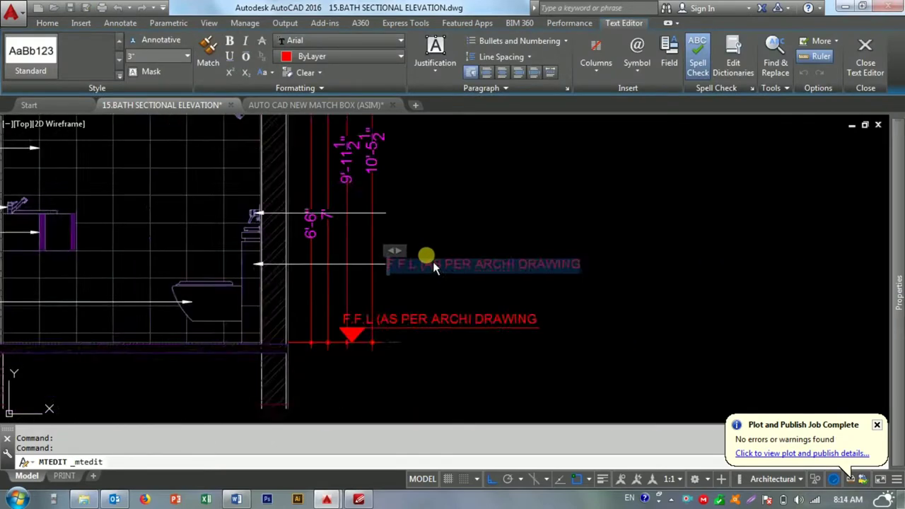
scroll(438, 260, up, 1)
text(MASO)
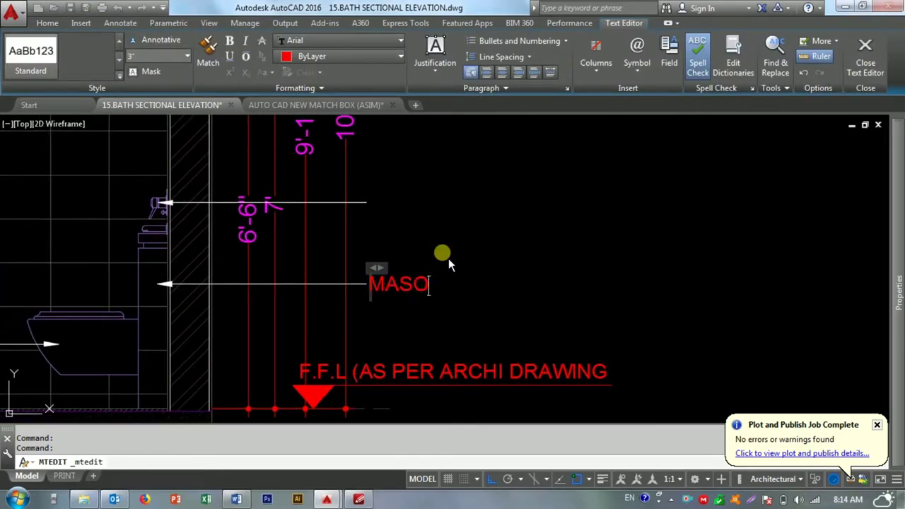
text(NARY WALL)
click(369, 277)
- Spell-check the note, correcting it to 'MASONRY WALL'
click(429, 269)
text(sp)
key(Return)
click(559, 164)
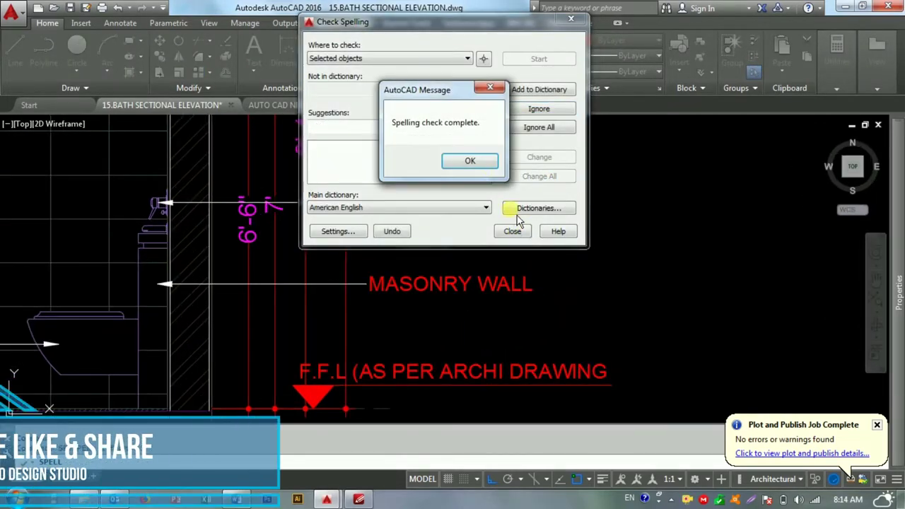
key(Return)
click(512, 231)
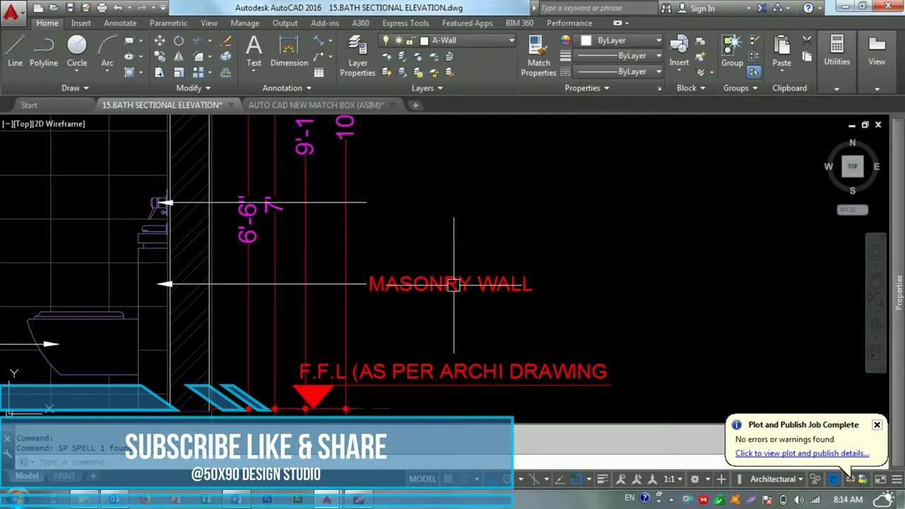
text(co)
key(Return)
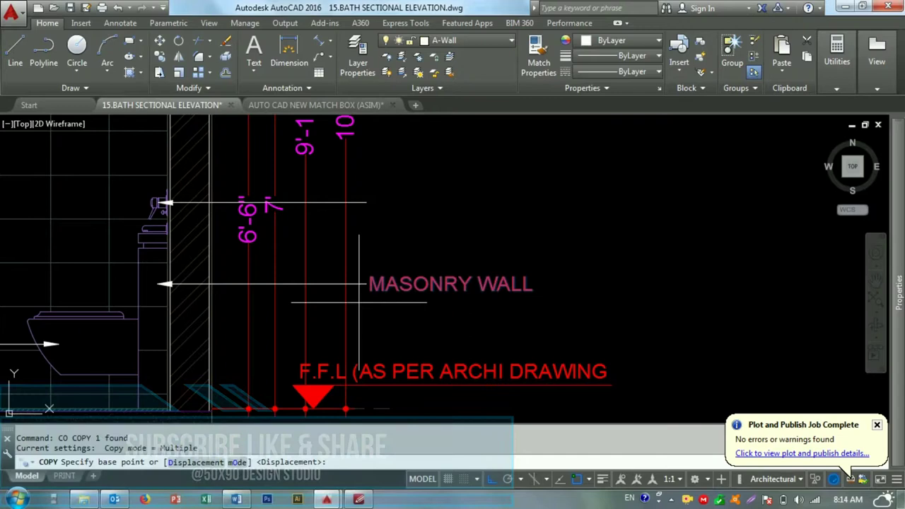
- Place a copy of the note at the upper right-side leader of the elevation
click(366, 284)
click(367, 203)
key(Escape)
scroll(424, 261, up, 2)
scroll(434, 232, up, 1)
click(428, 226)
key(Escape)
key(Escape)
scroll(429, 241, down, 5)
scroll(106, 128, up, 5)
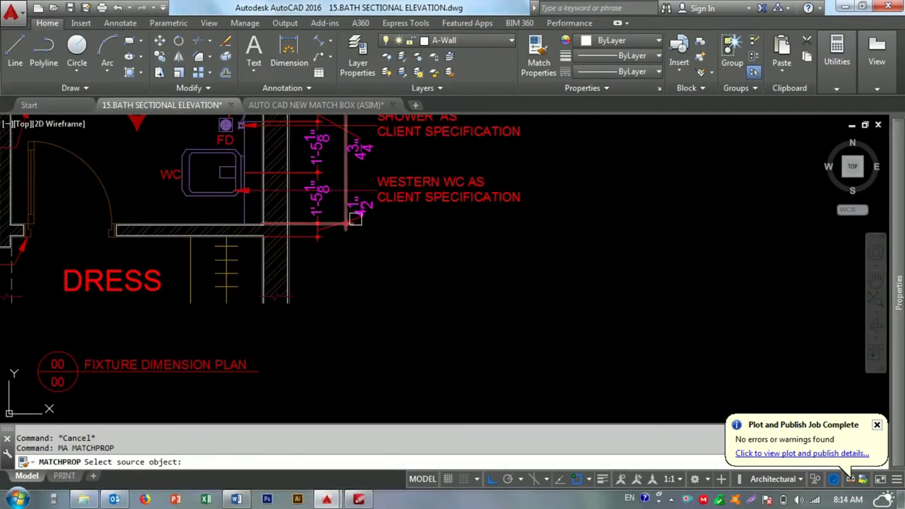
- Match both MASONRY WALL leaders to the red leader style
click(311, 193)
scroll(335, 239, down, 3)
scroll(622, 337, up, 5)
scroll(550, 318, up, 4)
click(521, 300)
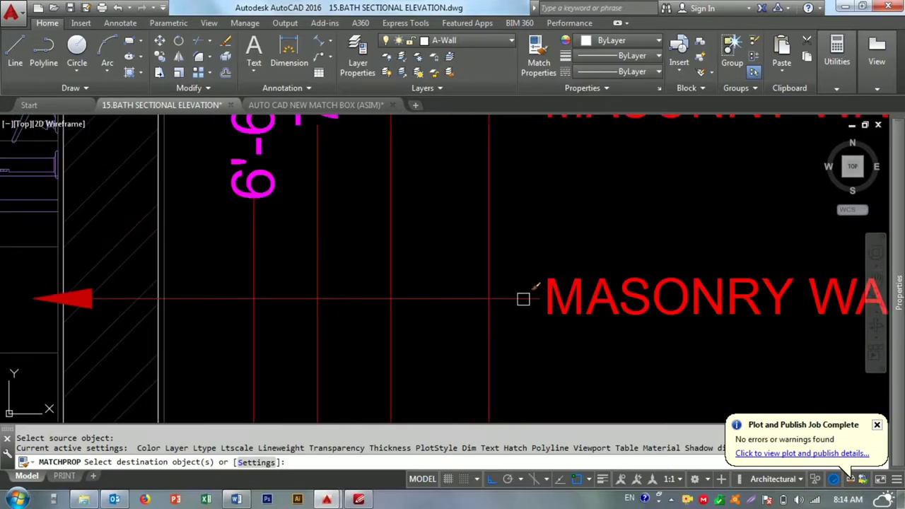
scroll(521, 299, down, 2)
scroll(521, 261, up, 2)
click(521, 256)
scroll(506, 334, down, 2)
scroll(519, 264, down, 1)
scroll(440, 232, up, 1)
scroll(319, 269, down, 4)
- Copy the MASONRY WALL note to the upper leader and the shower head leader
click(375, 258)
scroll(340, 340, up, 2)
key(Escape)
key(Escape)
scroll(485, 318, up, 3)
text(o)
key(Return)
click(486, 318)
mouse_move(424, 170)
middle_down()
mouse_move(424, 246)
mouse_move(515, 256)
middle_up()
click(467, 247)
key(Escape)
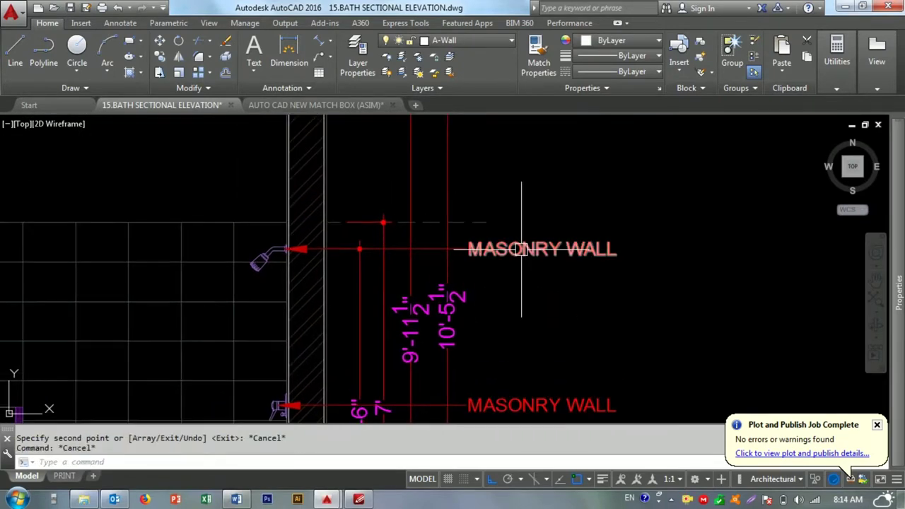
- Check the text of the upper MASONRY WALL note and the plan's SHOWER AS note
double_click(523, 253)
click(504, 288)
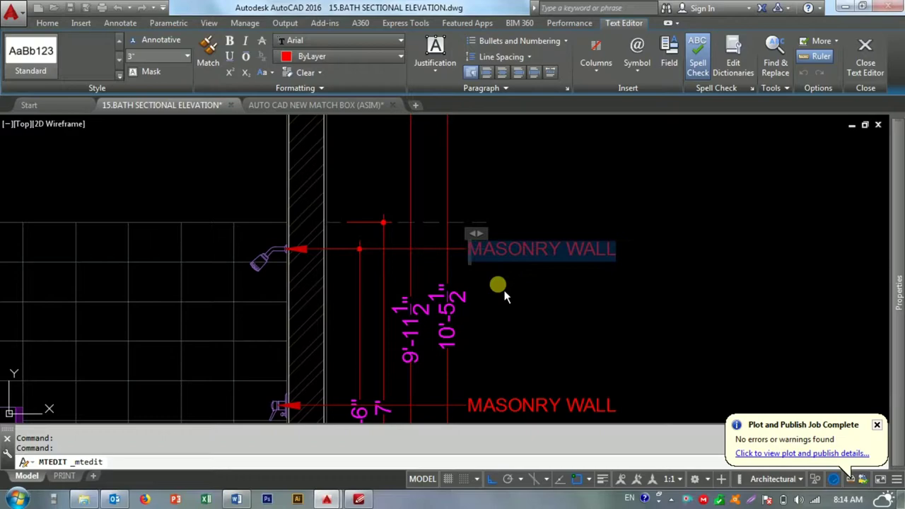
key(Escape)
key(Escape)
key(Return)
scroll(398, 327, down, 5)
scroll(330, 262, up, 1)
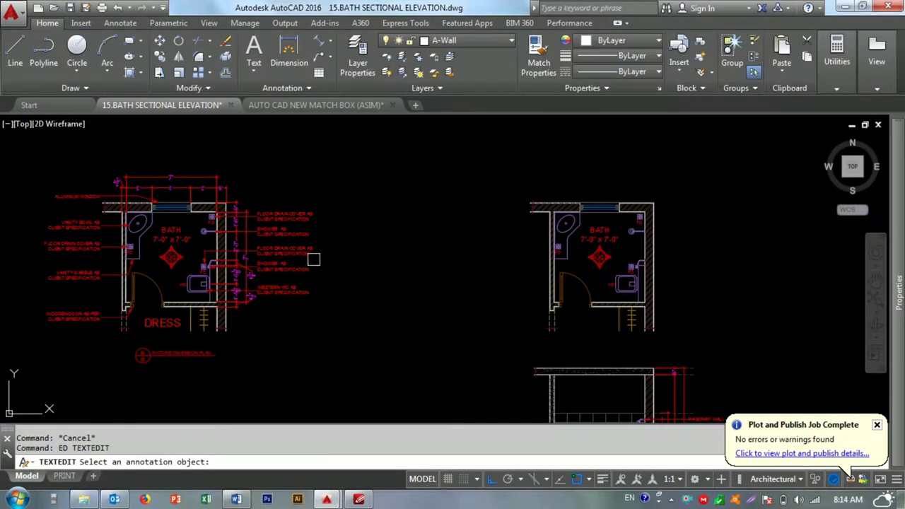
scroll(288, 233, up, 5)
click(288, 233)
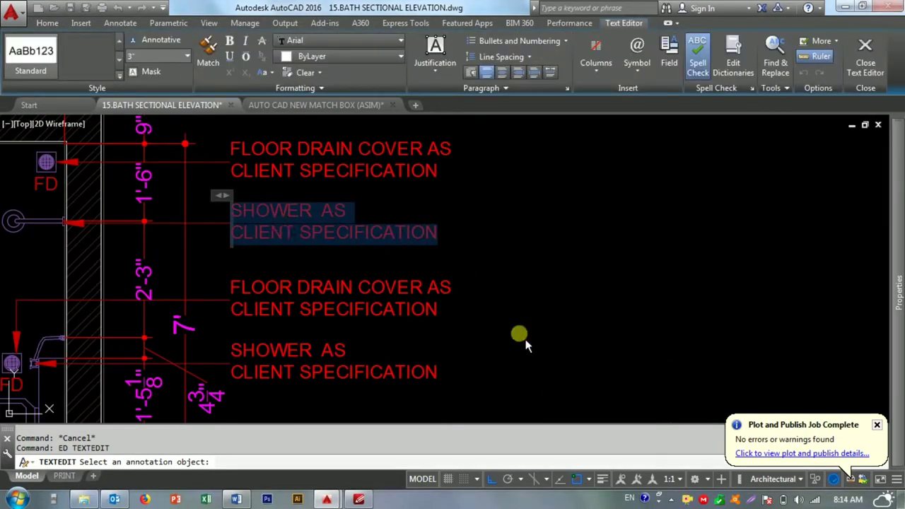
click(415, 313)
scroll(415, 313, down, 5)
scroll(352, 314, up, 3)
scroll(352, 314, up, 4)
- Reword the upper note as SHOWER AS CLIENT SPECIFICATION using ED
text(ed)
key(Return)
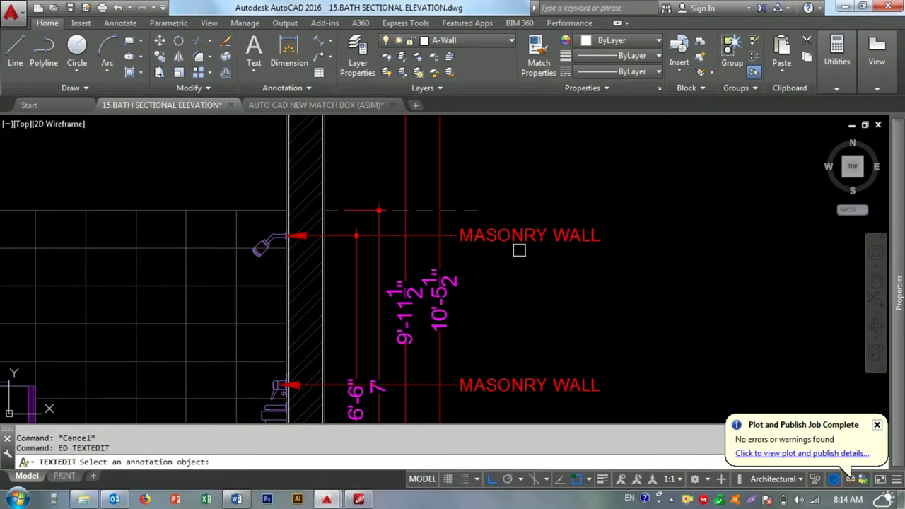
click(523, 240)
key(ctrl+v)
key(Escape)
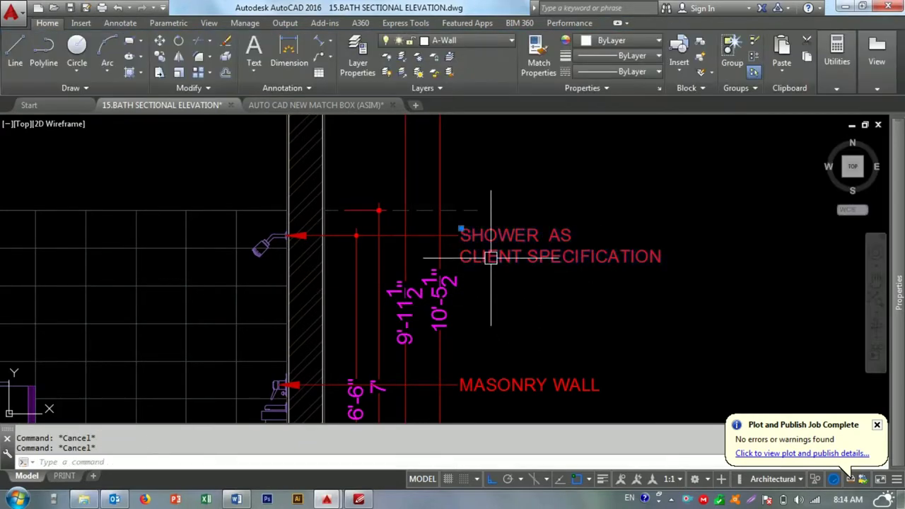
scroll(502, 265, up, 4)
- Start moving the shower note, panning to the bath plan's shower label
text(m)
key(Return)
click(399, 172)
scroll(556, 257, down, 3)
scroll(556, 256, down, 2)
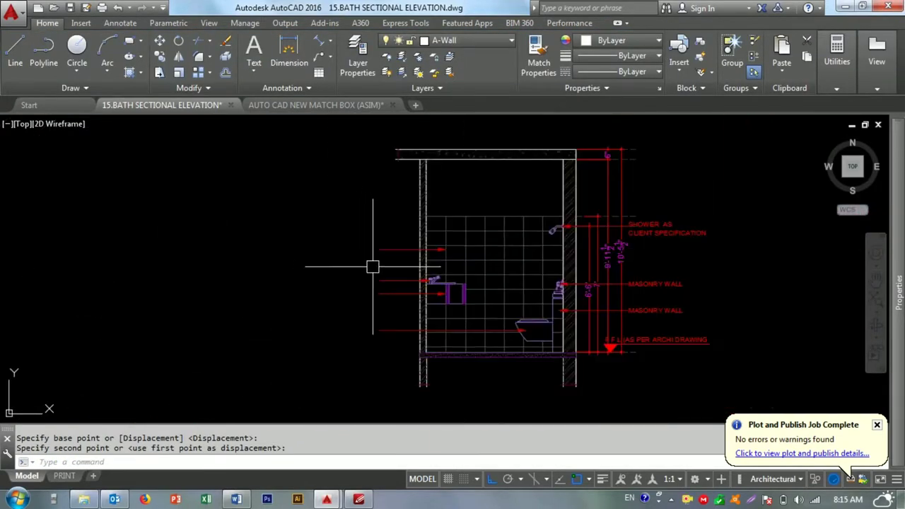
middle_drag(341, 250, 509, 333)
scroll(212, 212, up, 3)
scroll(259, 246, down, 3)
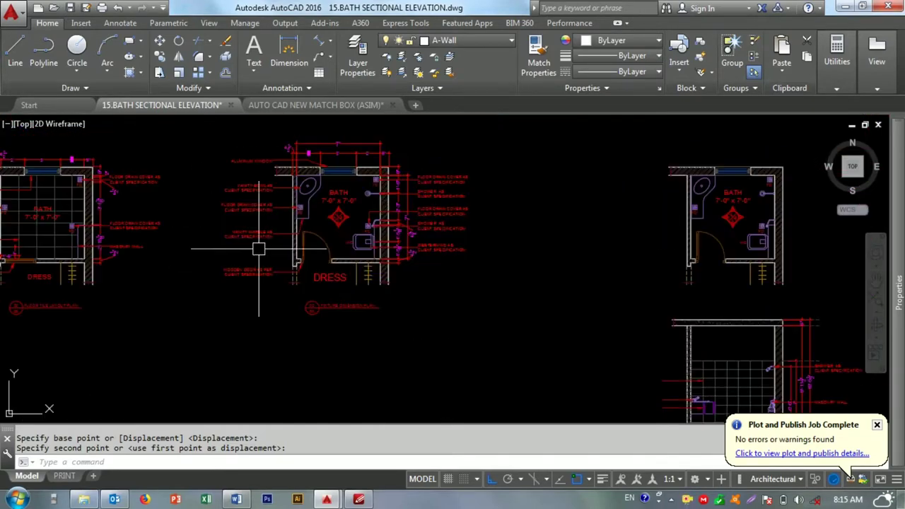
- Set the moved shower label down and check the floor-tiles note text
scroll(461, 241, up, 3)
scroll(283, 212, down, 2)
scroll(491, 256, down, 2)
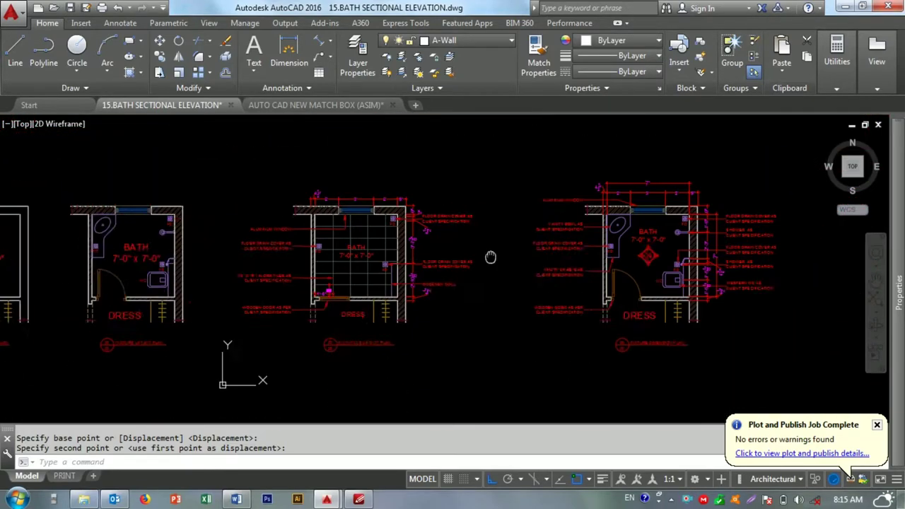
scroll(374, 238, up, 4)
click(370, 243)
double_click(268, 263)
click(295, 327)
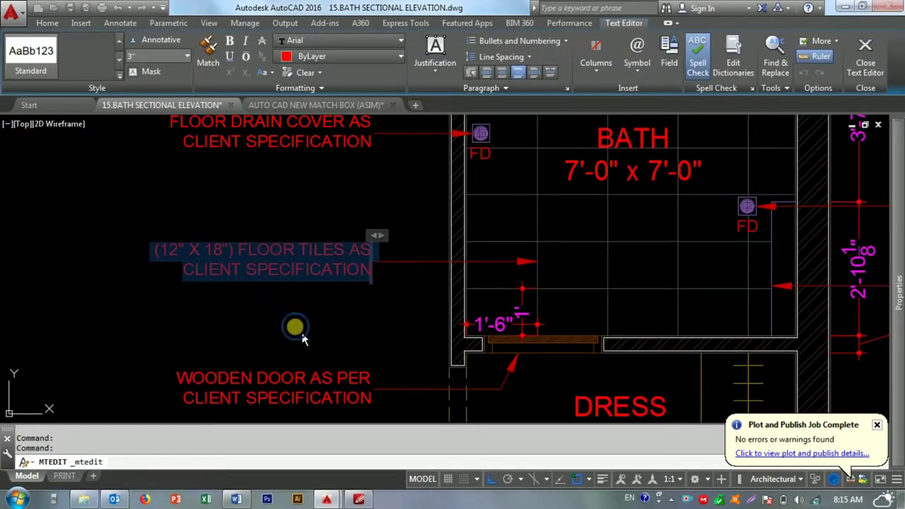
- Copy the floor-tiles note beside the elevation's left arrows
scroll(295, 327, down, 10)
scroll(246, 297, up, 4)
scroll(390, 249, up, 3)
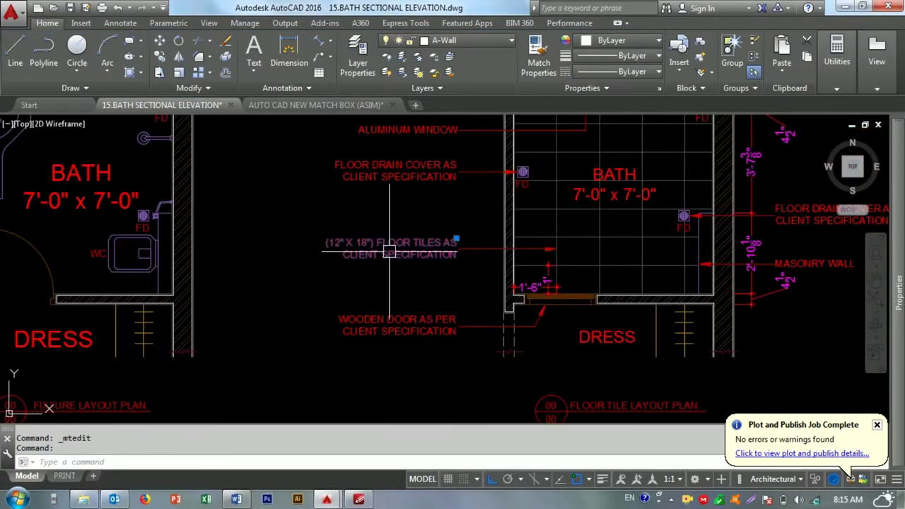
scroll(416, 258, up, 1)
key(Return)
click(445, 249)
scroll(515, 239, down, 4)
scroll(614, 244, up, 3)
scroll(615, 244, up, 2)
click(602, 263)
key(Escape)
- Make two more copies of the floor-tiles note further down the left arrows
scroll(467, 234, down, 1)
click(429, 202)
click(398, 236)
text(co)
key(Return)
scroll(422, 220, up, 2)
click(400, 211)
click(399, 320)
click(399, 366)
key(Escape)
- Move the middle floor-tiles note slightly higher
middle_drag(458, 336, 448, 319)
click(449, 318)
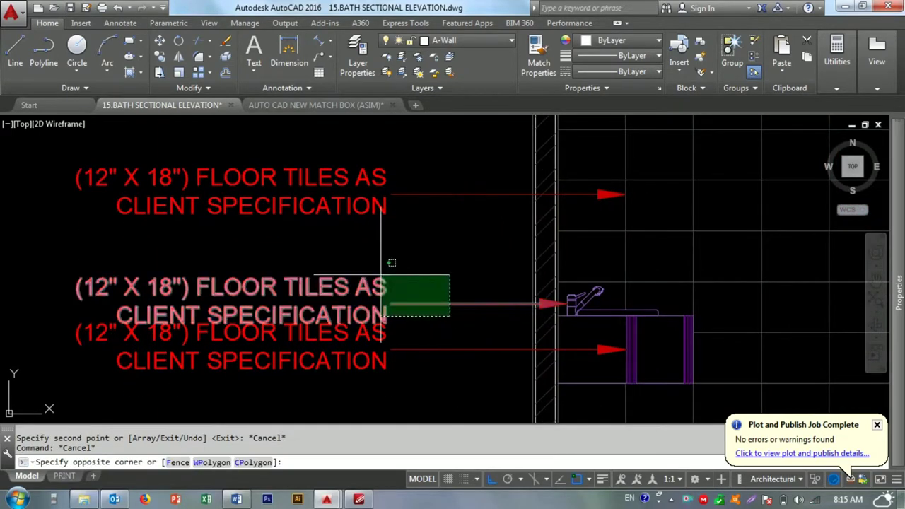
click(388, 275)
text(m)
key(Return)
click(445, 285)
click(456, 263)
- Select the section line and try stretching its end, then cancel
scroll(456, 263, up, 3)
click(504, 258)
click(479, 296)
click(658, 275)
scroll(725, 273, up, 3)
scroll(725, 274, down, 5)
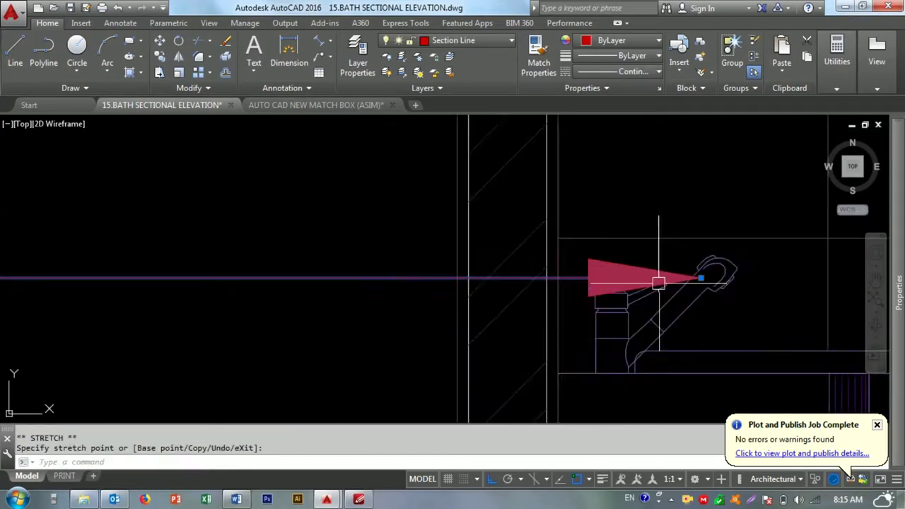
key(Escape)
key(Escape)
- Move the middle floor-tiles note lower beside its arrow
click(469, 297)
click(478, 285)
text(m)
key(Return)
click(478, 287)
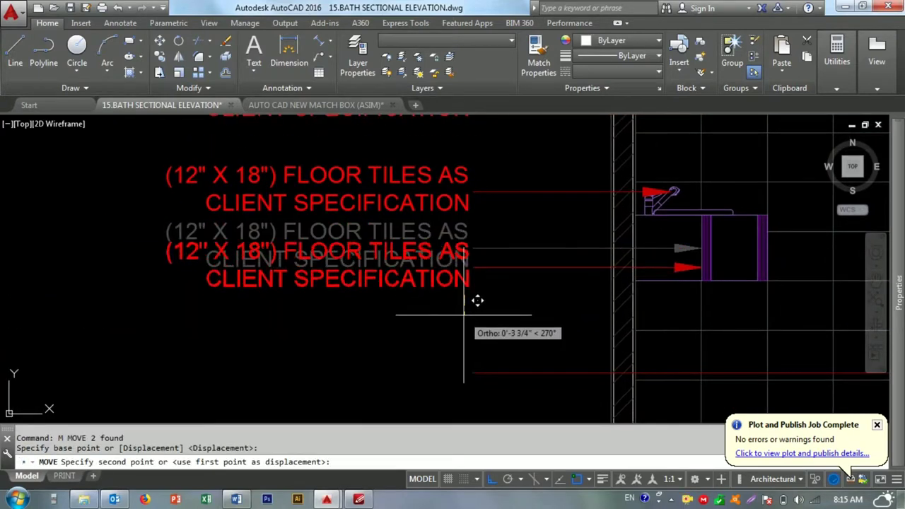
click(478, 303)
- Change the middle note's first line to read VANITY AS PER
double_click(424, 272)
drag(464, 259, 152, 254)
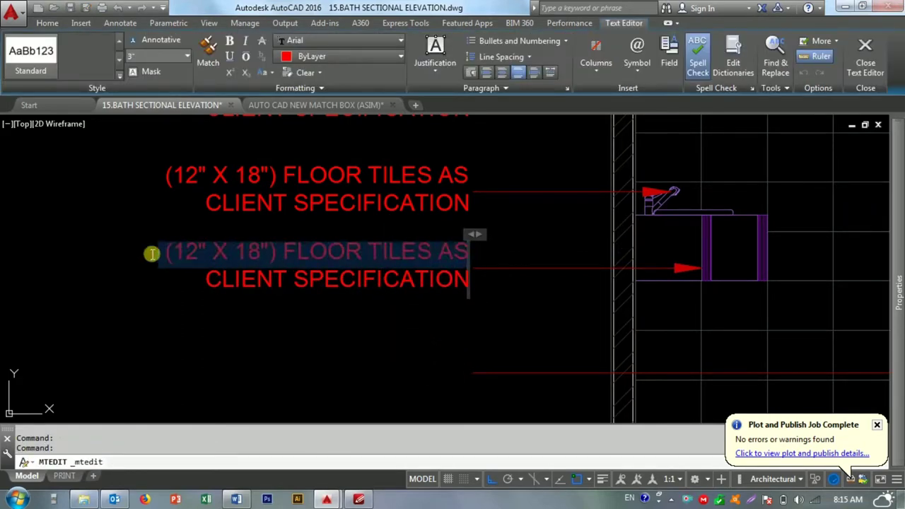
text(VANITY)
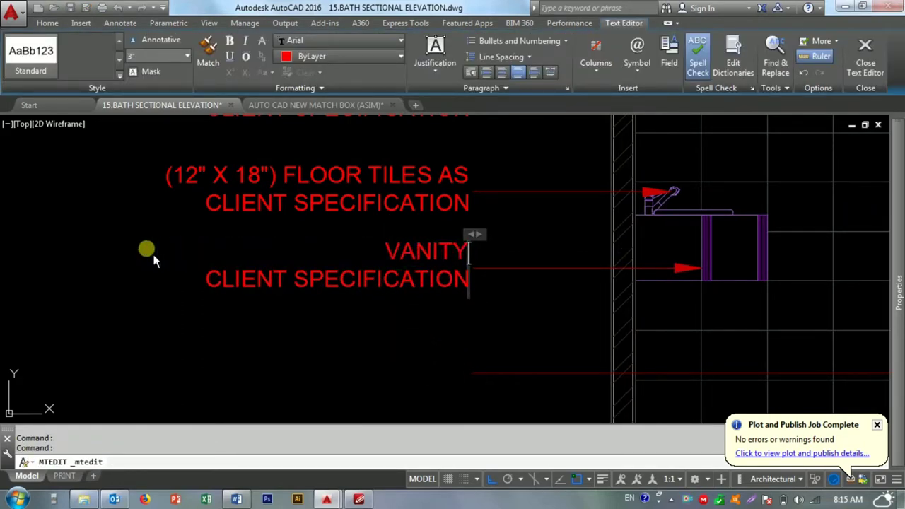
key(BackSpace)
key(BackSpace)
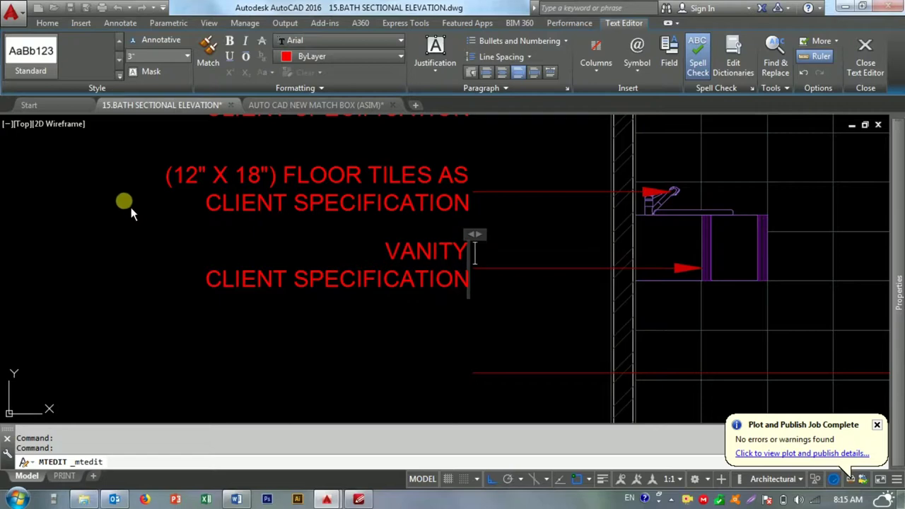
text(PER)
click(376, 335)
- Rewrite the other FLOOR TILES note as VANITY MIXTURE
scroll(376, 336, down, 3)
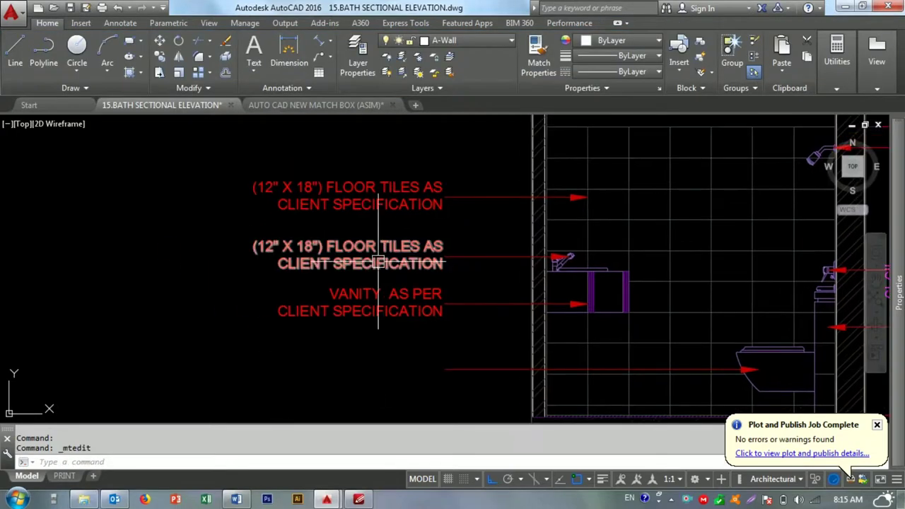
double_click(375, 260)
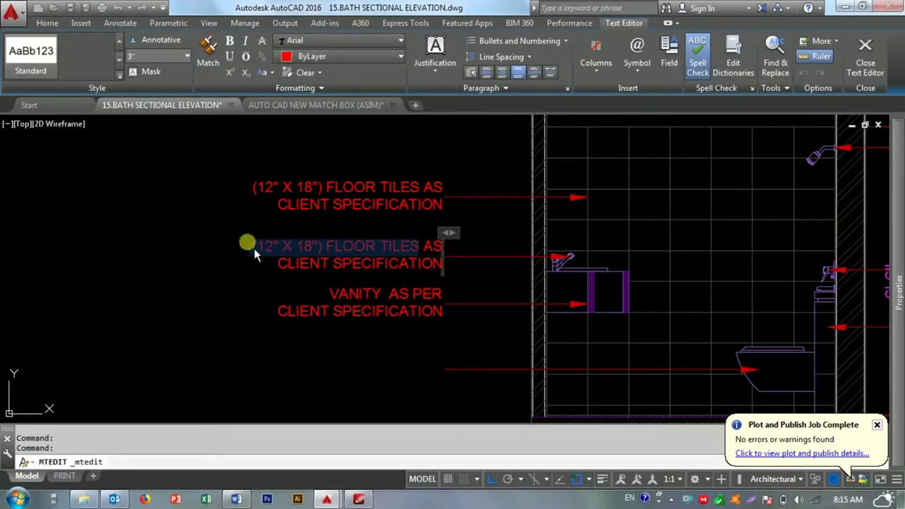
text(VANITY MIXTURE)
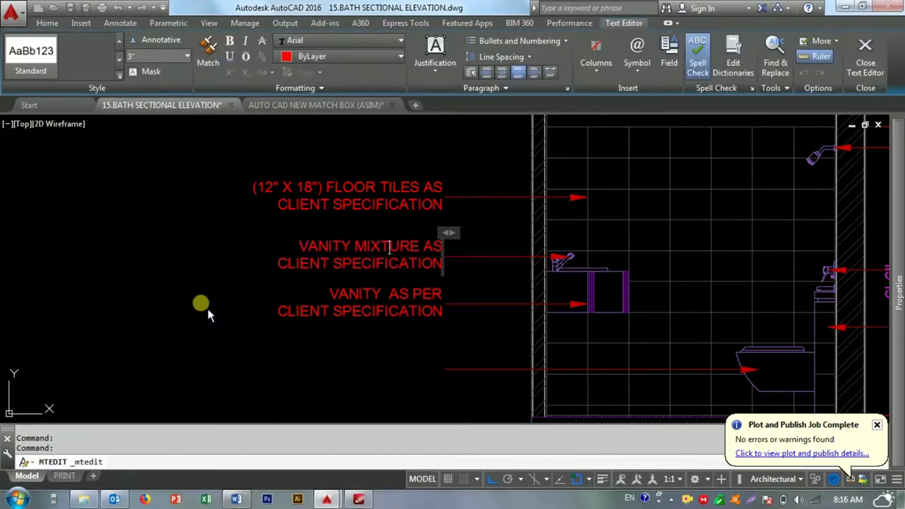
click(208, 315)
- Copy the VANITY AS PER note down to the lowest arrow
middle_drag(382, 334, 373, 243)
text(co)
key(Return)
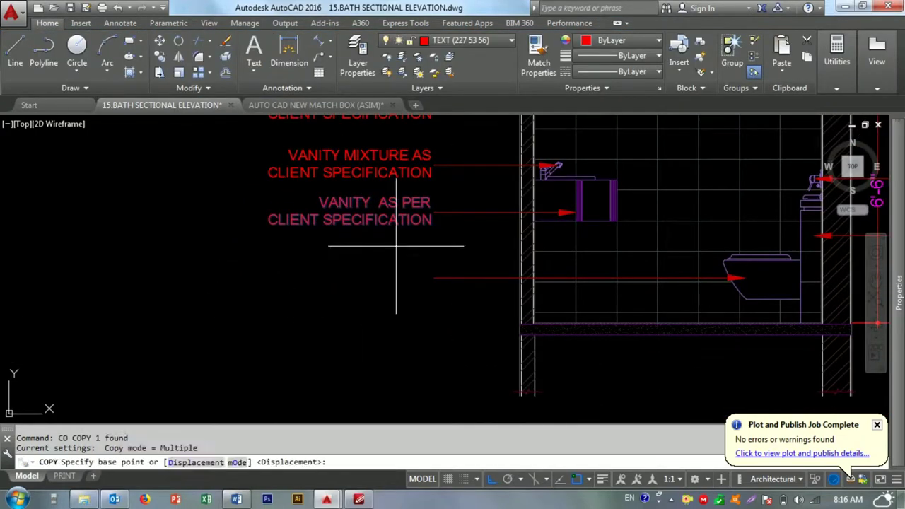
click(431, 200)
click(433, 263)
key(Escape)
- Replace the lowest note's text with the plan's WESTERN WC wording
scroll(500, 290, down, 5)
scroll(424, 194, up, 5)
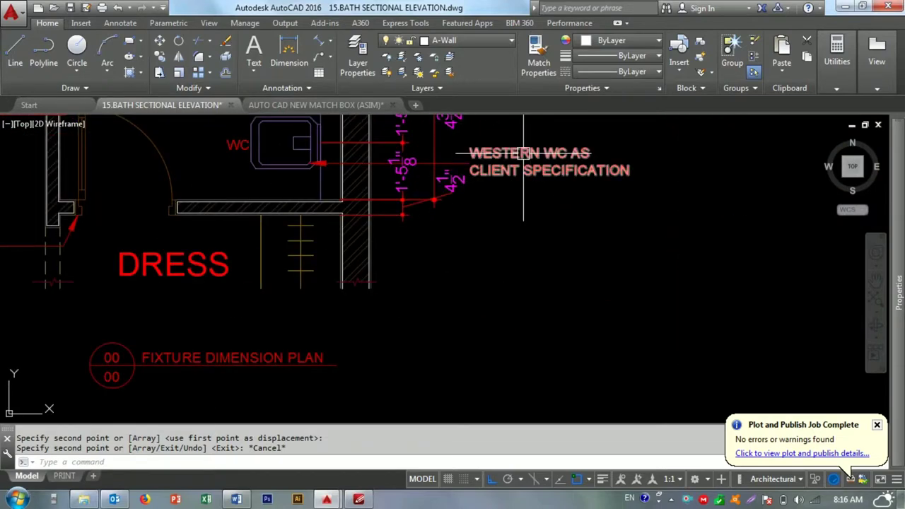
double_click(533, 164)
click(389, 252)
scroll(389, 253, down, 3)
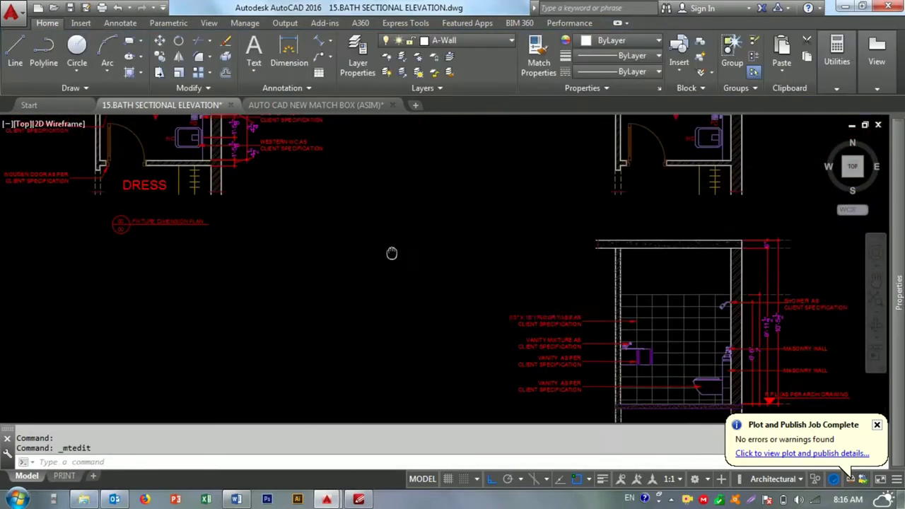
scroll(453, 285, up, 3)
double_click(460, 268)
key(ctrl+v)
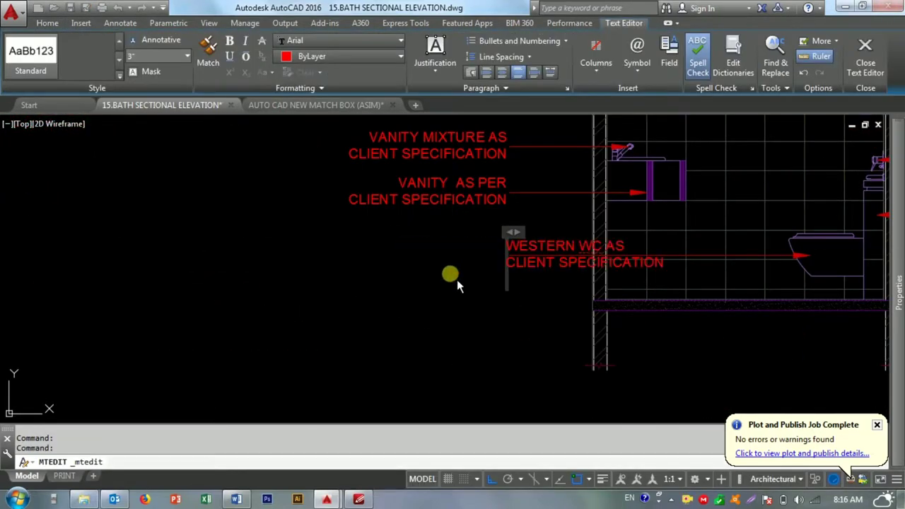
key(ctrl+a)
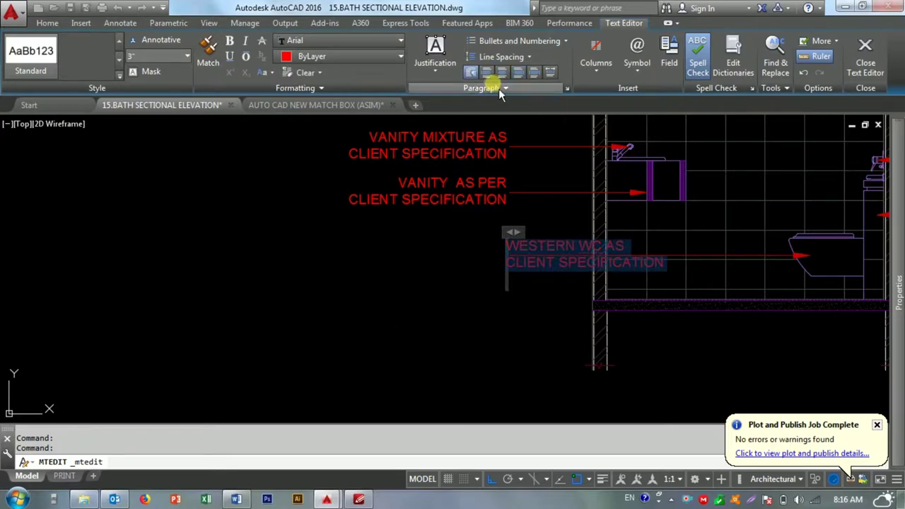
key(Escape)
click(454, 275)
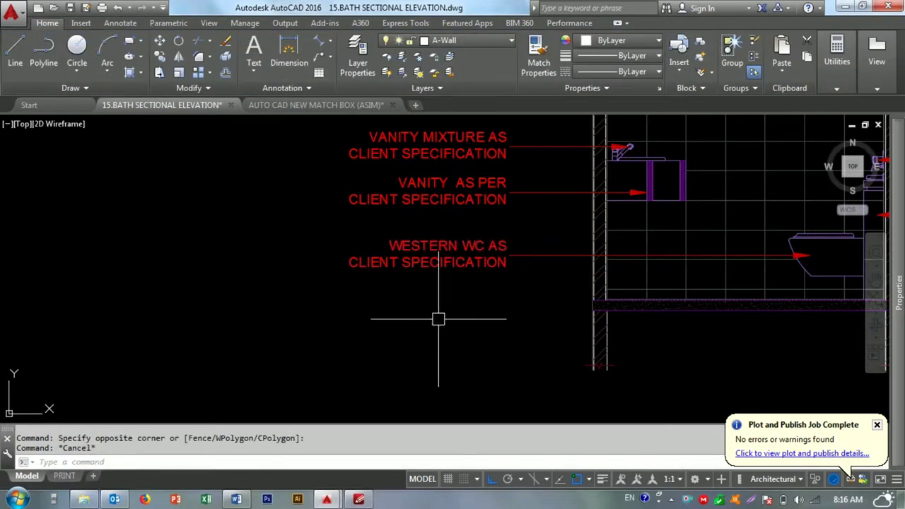
key(Escape)
- Pan to bring the whole bath elevation into view, centred
scroll(368, 310, down, 5)
middle_drag(369, 311, 362, 235)
scroll(361, 235, up, 4)
middle_drag(314, 318, 355, 283)
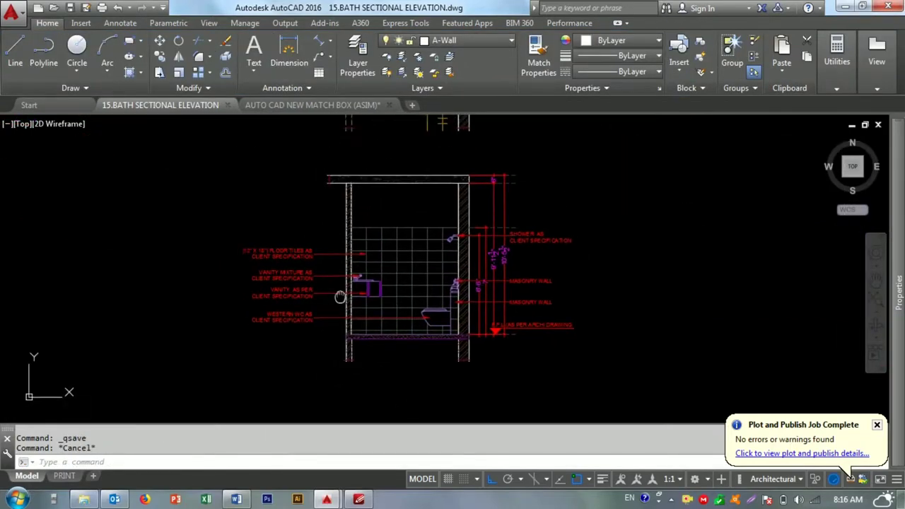
- Start dimensioning from the wall-floor corner, abandoning the aligned and 3'-6½" attempts
text(L)
key(Return)
scroll(357, 279, up, 5)
scroll(365, 307, up, 2)
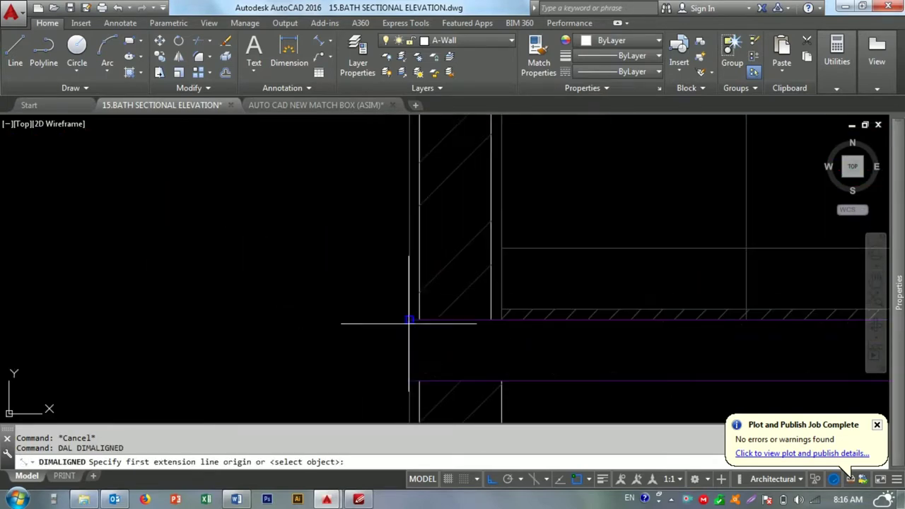
click(409, 320)
key(Escape)
text(DLI)
key(Return)
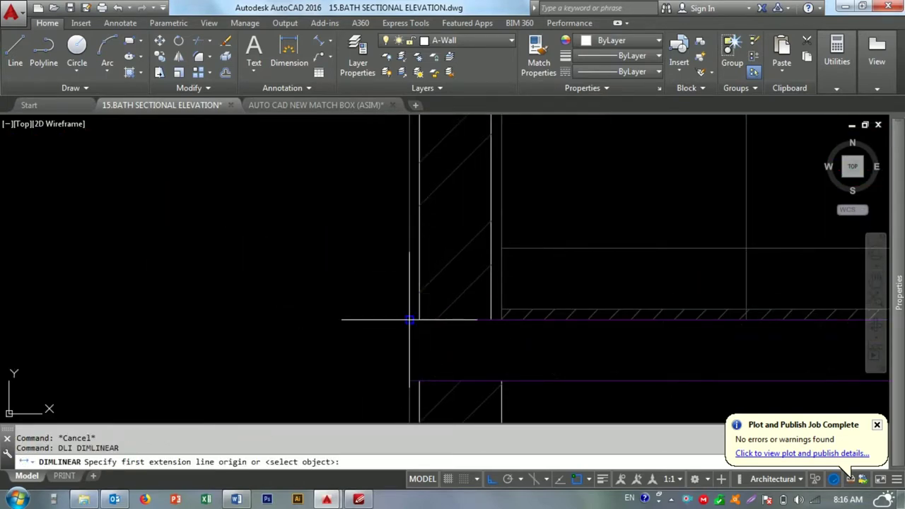
click(410, 318)
scroll(410, 318, down, 3)
scroll(446, 172, up, 3)
click(424, 234)
scroll(424, 234, down, 5)
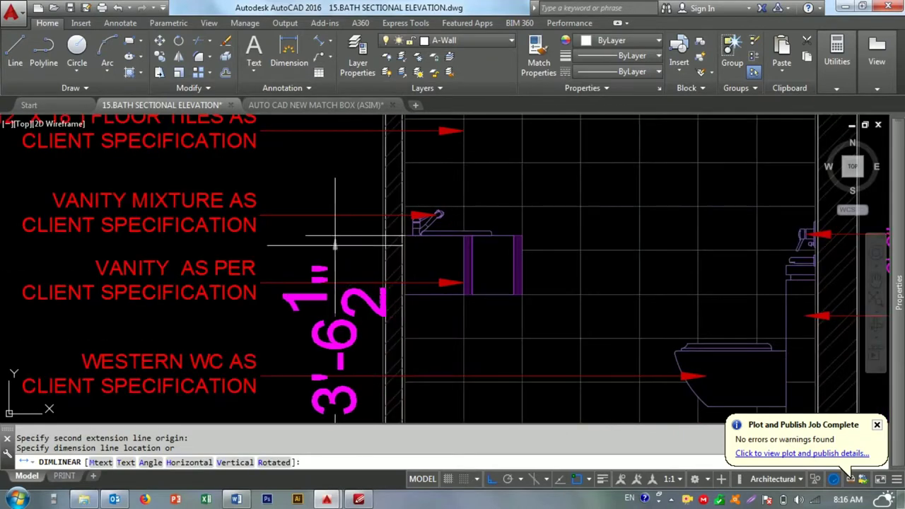
key(Escape)
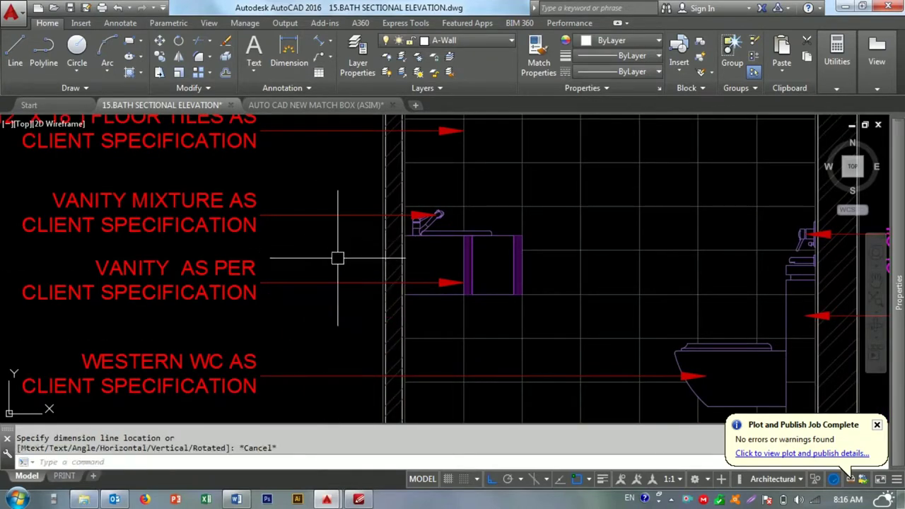
- Place a linear height dimension from floor level, left of the wall
key(Return)
middle_drag(384, 323, 372, 238)
click(393, 210)
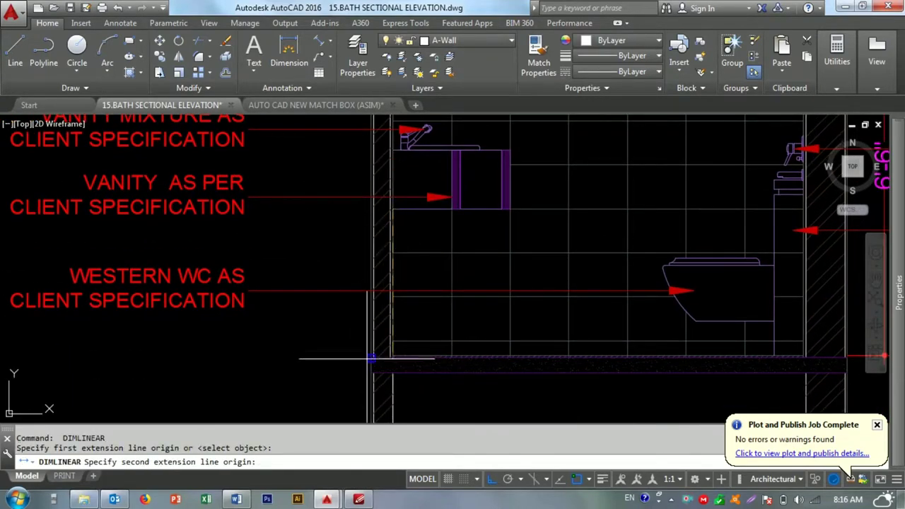
click(371, 358)
click(328, 315)
key(Escape)
- Match the new dimension's style to the red right-side dimension with MATCHPROP
text(ma)
key(Return)
middle_drag(878, 223, 784, 224)
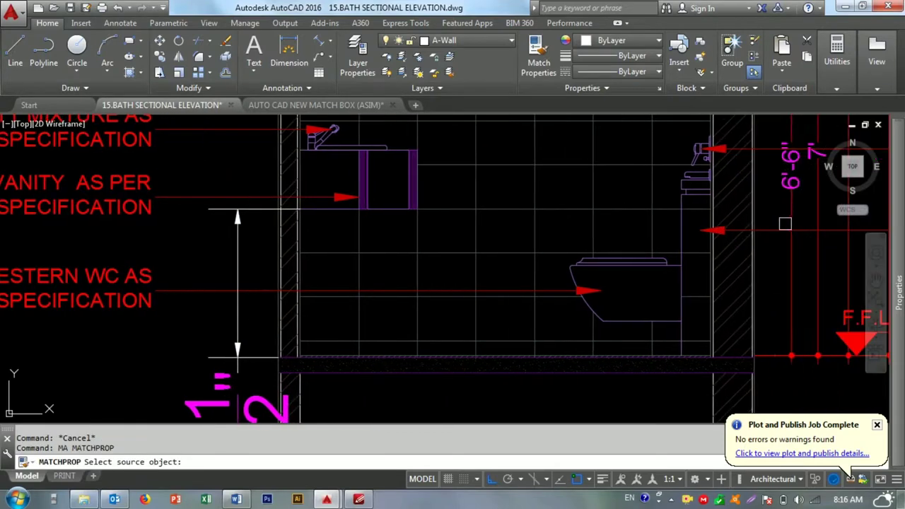
click(789, 223)
click(238, 306)
key(Escape)
middle_drag(238, 307, 368, 322)
- Continue the chain up the left wall so it reads 2'-6½", 1' and 3'-6"
text(dco)
key(Return)
key(Return)
click(368, 234)
scroll(404, 245, up, 3)
scroll(343, 249, down, 3)
click(344, 248)
scroll(375, 186, up, 3)
click(376, 182)
click(374, 139)
key(Escape)
- Check the left dimension chain and save the drawing
scroll(300, 306, down, 5)
scroll(300, 306, up, 5)
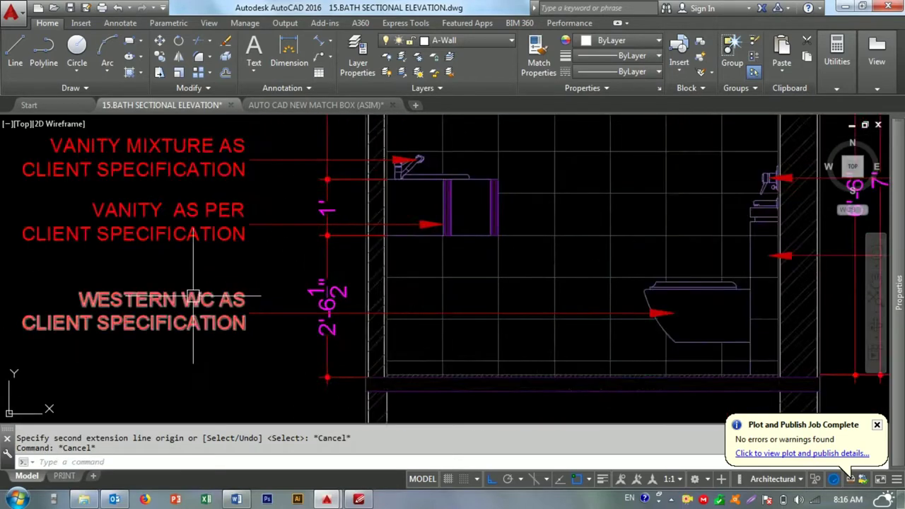
scroll(300, 297, down, 4)
click(304, 218)
key(Escape)
scroll(275, 186, up, 2)
scroll(339, 212, down, 4)
scroll(403, 257, up, 2)
scroll(403, 346, down, 2)
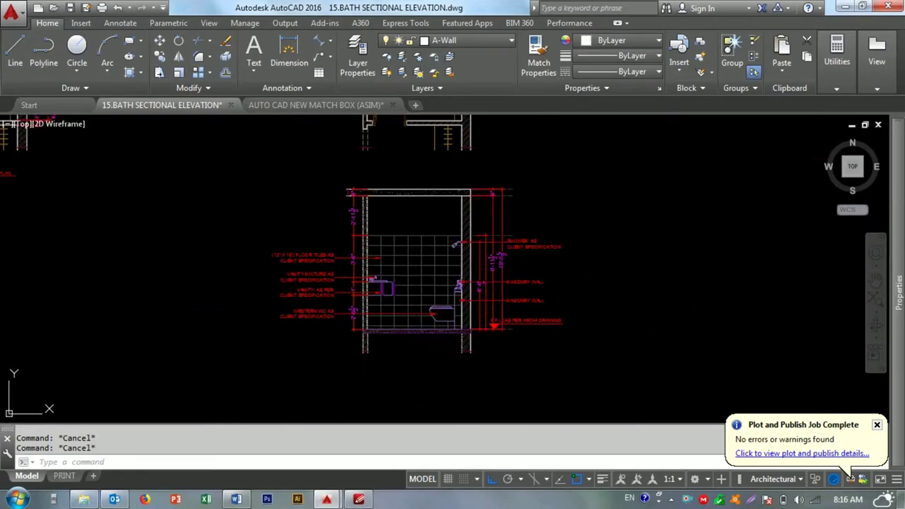
key(ctrl+s)
scroll(403, 346, down, 3)
scroll(424, 219, up, 3)
scroll(438, 212, down, 3)
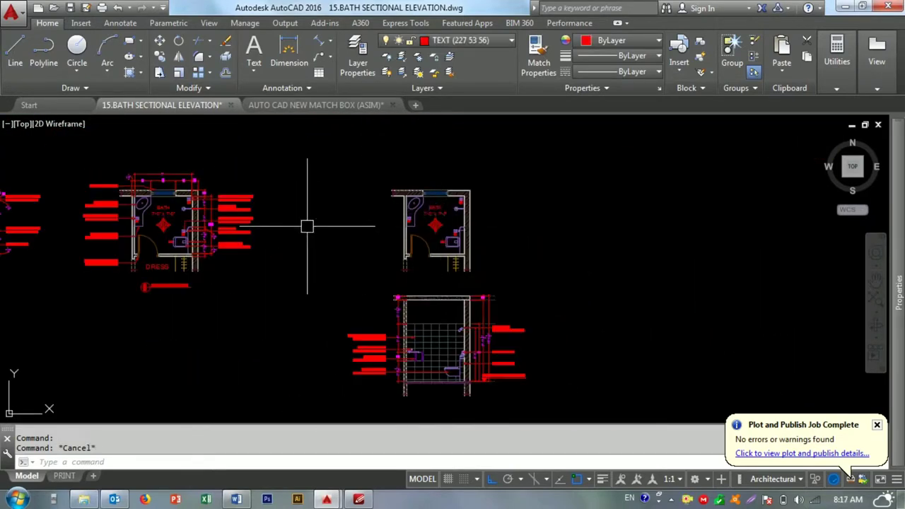
scroll(370, 370, up, 5)
scroll(346, 322, down, 2)
key(Return)
key(Escape)
key(Escape)
scroll(336, 322, down, 3)
- Copy the FIXTURE DIMENSION PLAN title marker to below the elevation
scroll(300, 255, up, 4)
click(443, 248)
click(285, 292)
text(co)
key(Return)
click(286, 292)
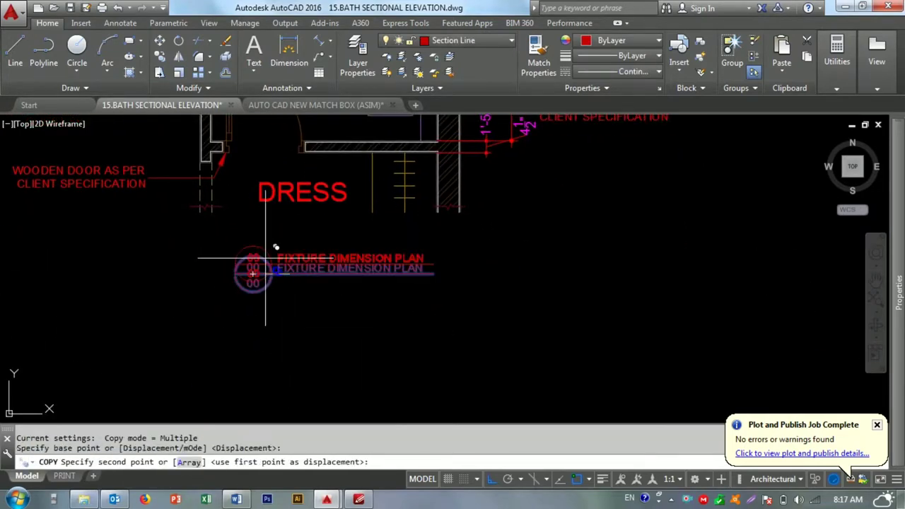
scroll(343, 282, down, 3)
scroll(438, 318, up, 3)
key(F8)
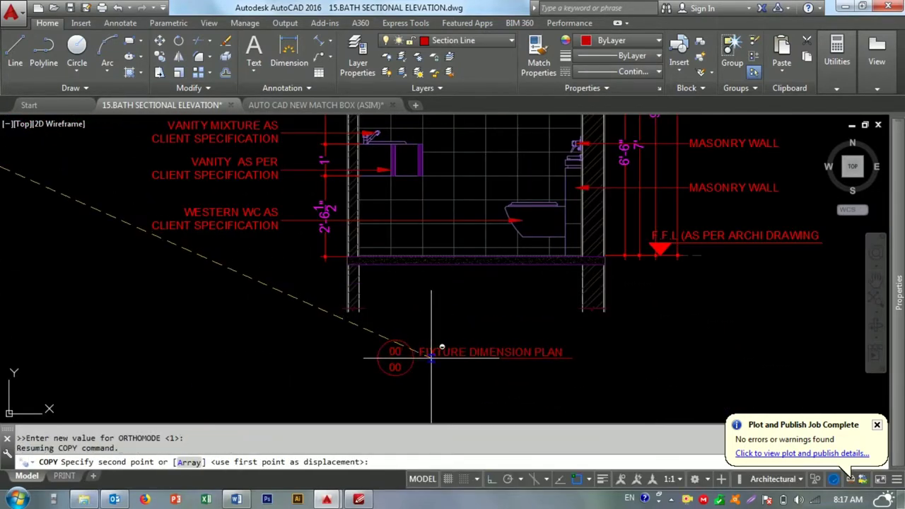
key(Escape)
scroll(466, 347, up, 2)
- Change the copied title text to 'SECTIONAL ELE-01'
double_click(465, 347)
text(SE)
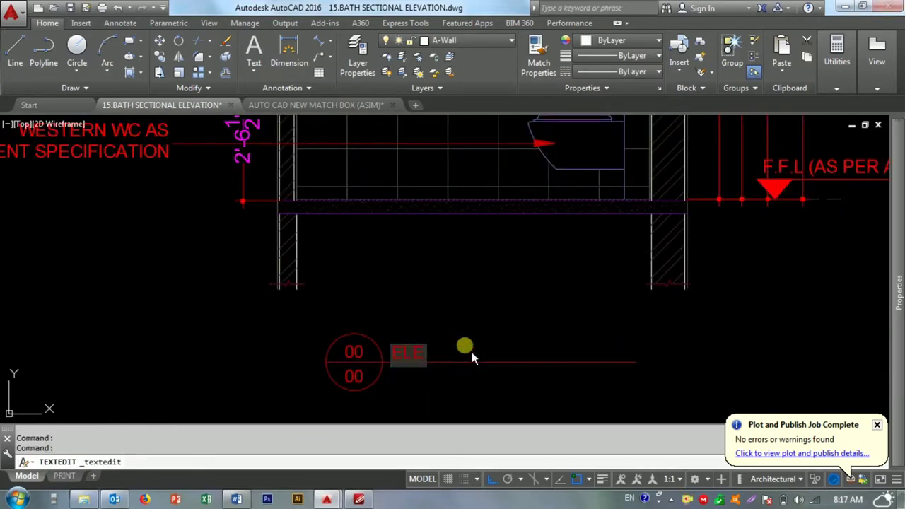
text(CTIO)
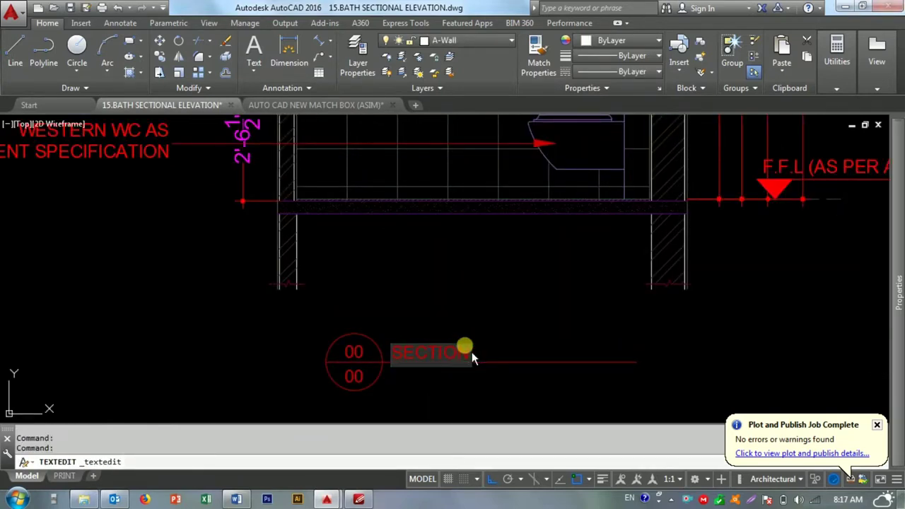
text(NAL ELE-)
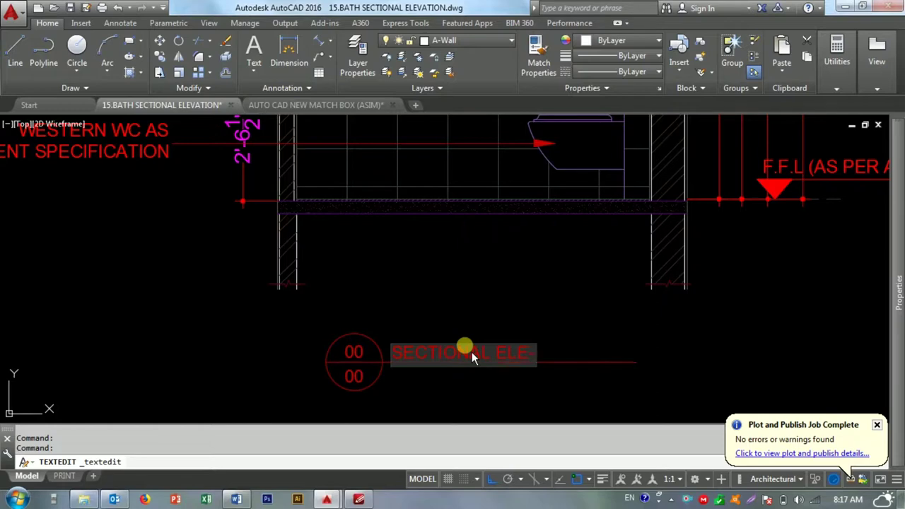
text(01)
key(Return)
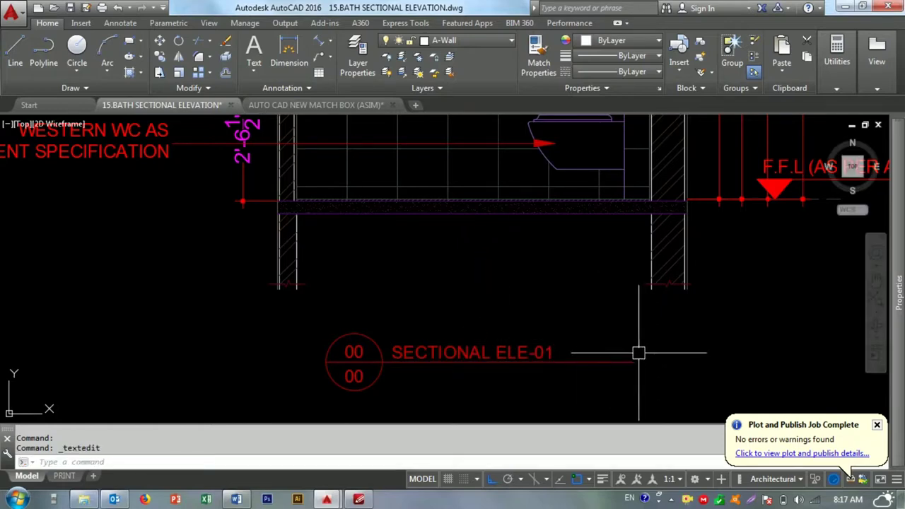
- Move the SECTIONAL ELE-01 marker closer under the elevation
click(634, 362)
key(Escape)
click(632, 365)
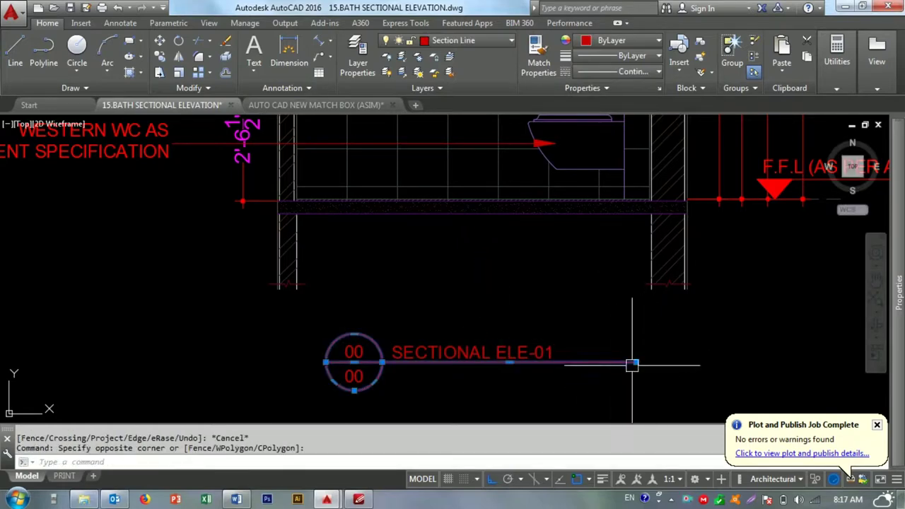
click(634, 363)
key(Escape)
click(347, 306)
scroll(417, 356, down, 2)
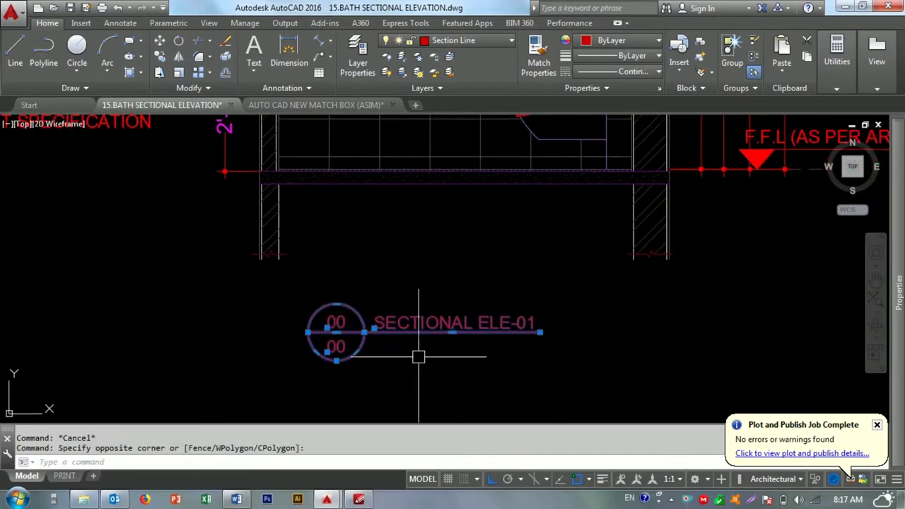
click(424, 375)
text(m)
key(Return)
key(Return)
click(492, 329)
click(592, 329)
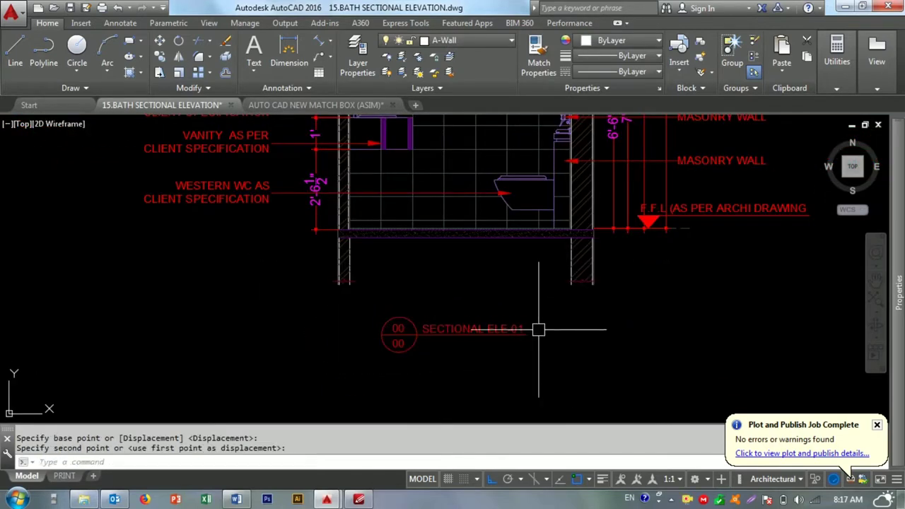
key(Return)
click(473, 356)
key(Escape)
scroll(473, 355, up, 3)
key(Escape)
key(Escape)
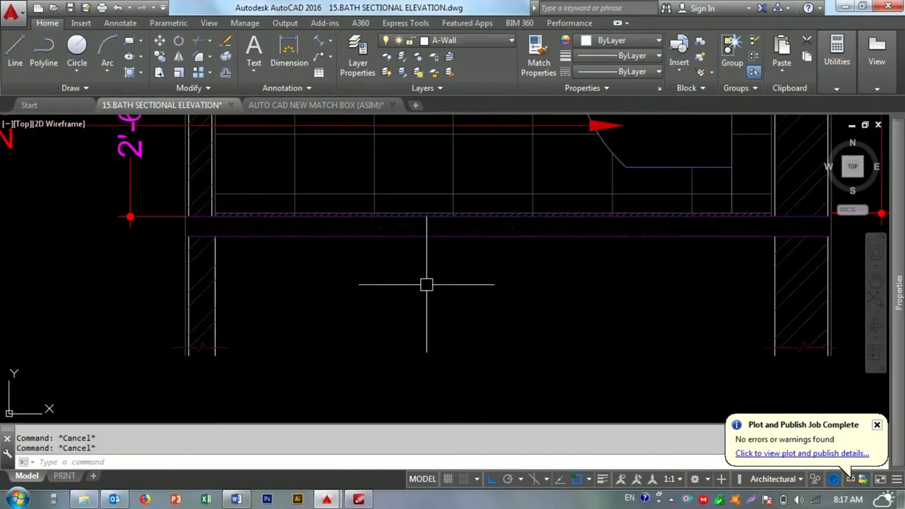
- Draw a wavy curve beneath the floor slab from the left wall to the right wall
text(pl)
key(Return)
click(215, 277)
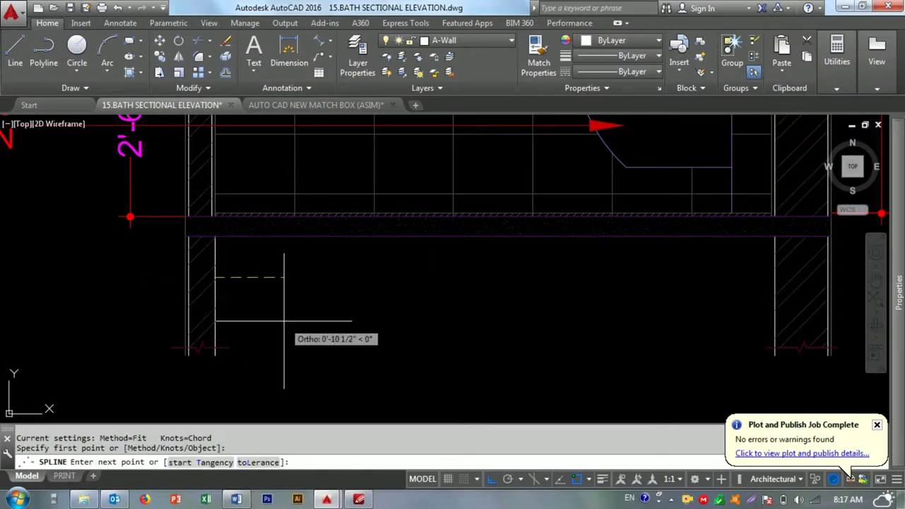
click(318, 318)
click(445, 280)
click(583, 253)
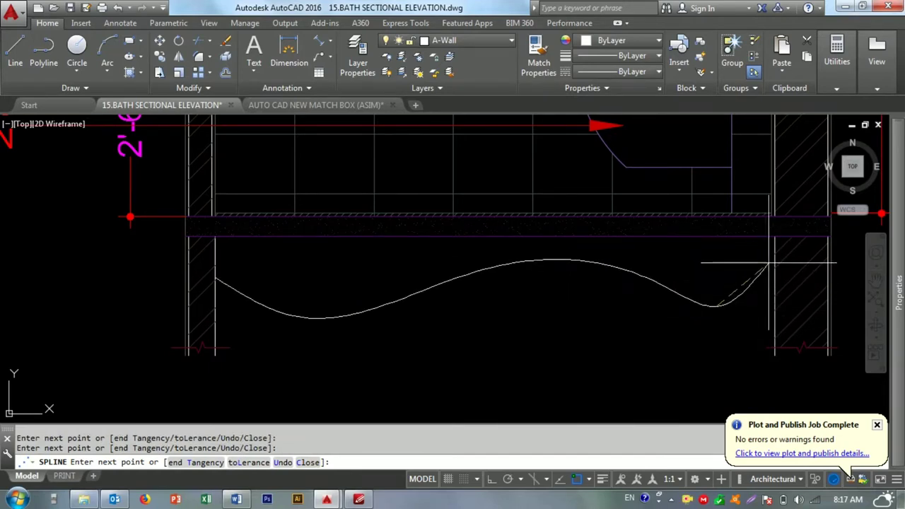
click(774, 262)
key(Return)
key(Return)
key(Escape)
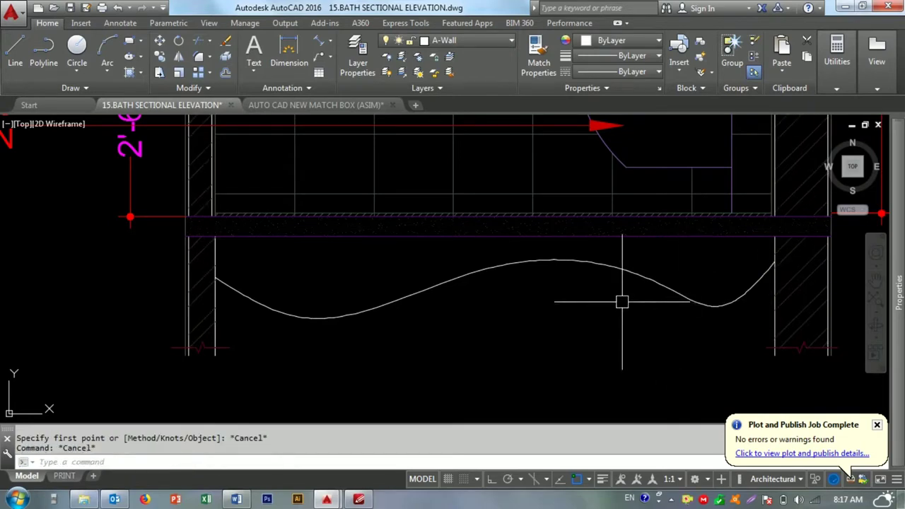
- Hatch the area between curve and slab with EARTH at scale 10, angle 45°
click(363, 262)
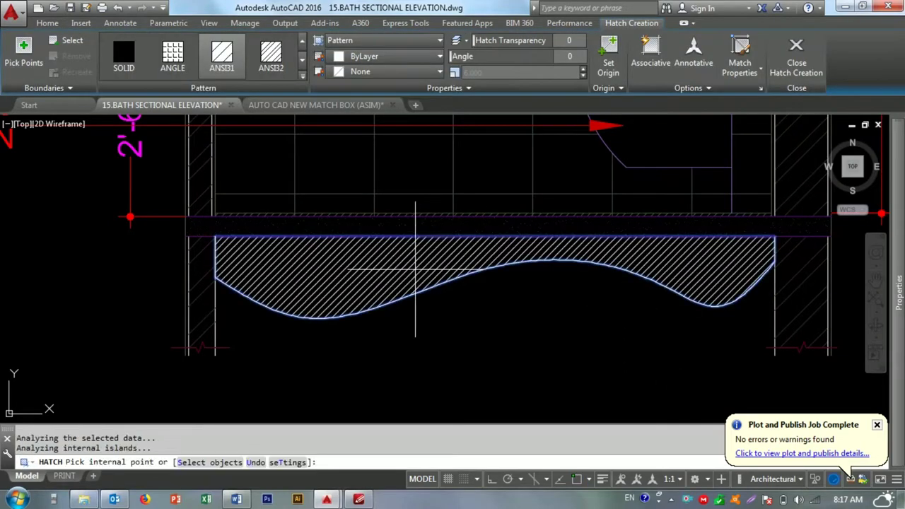
click(302, 76)
scroll(269, 117, down, 5)
click(270, 59)
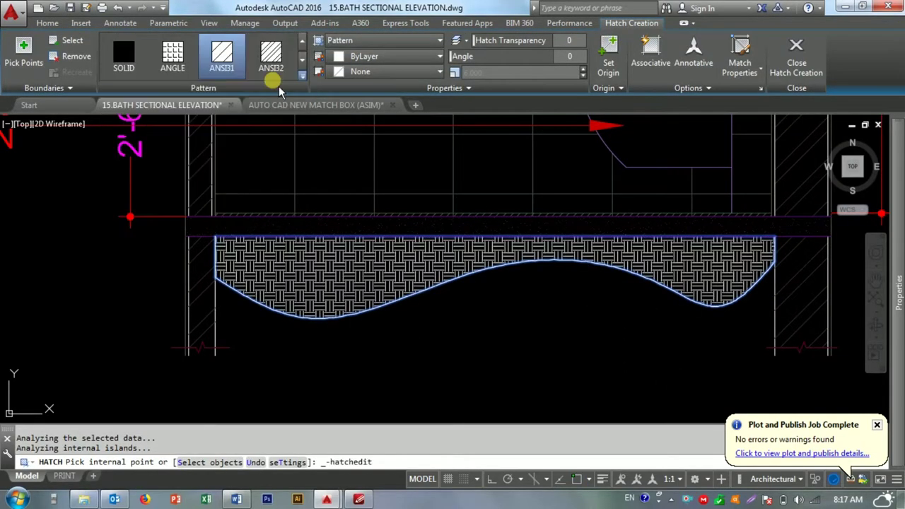
click(458, 72)
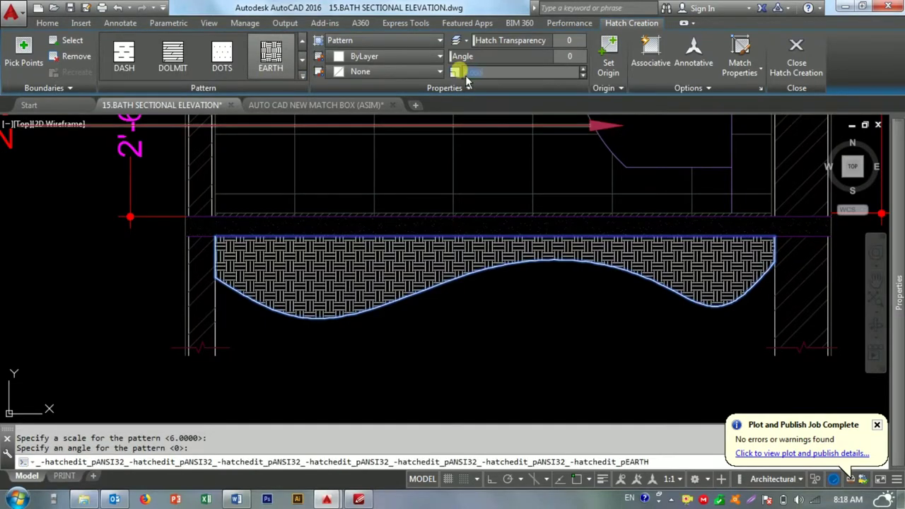
text(8)
key(Return)
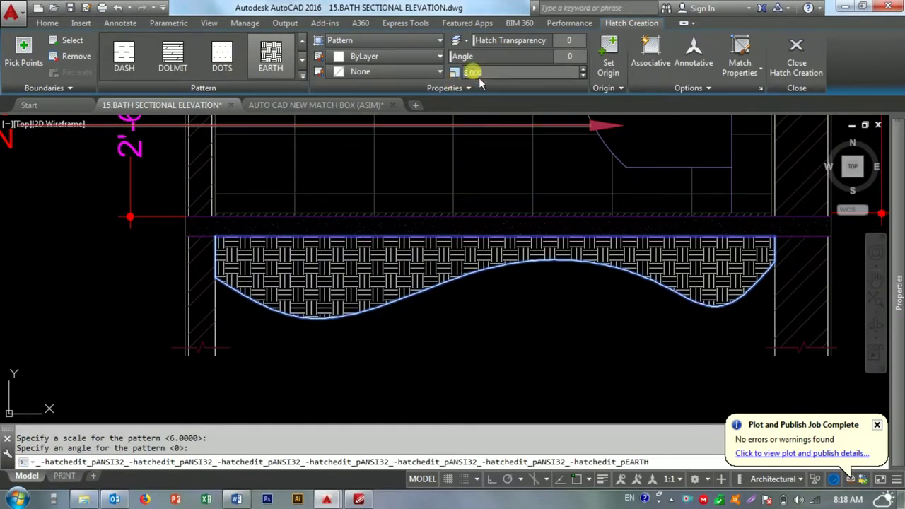
text(10)
key(Return)
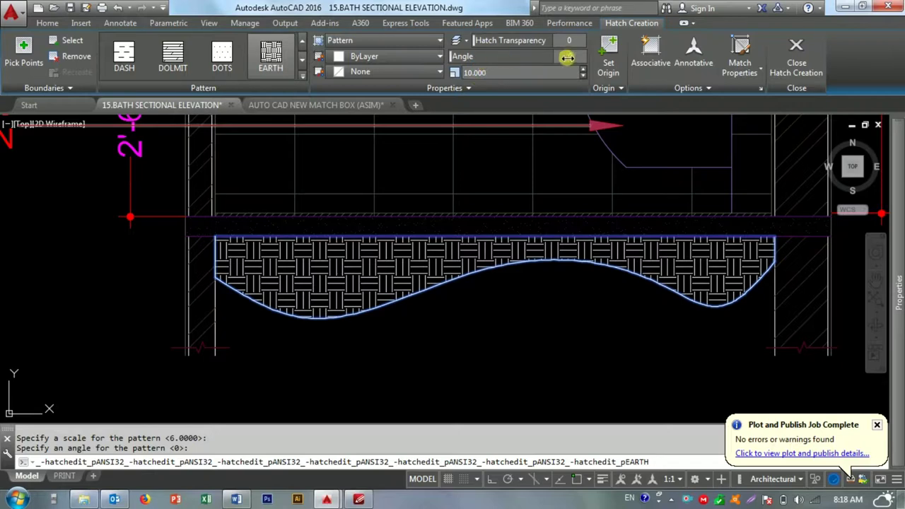
text(45)
click(585, 177)
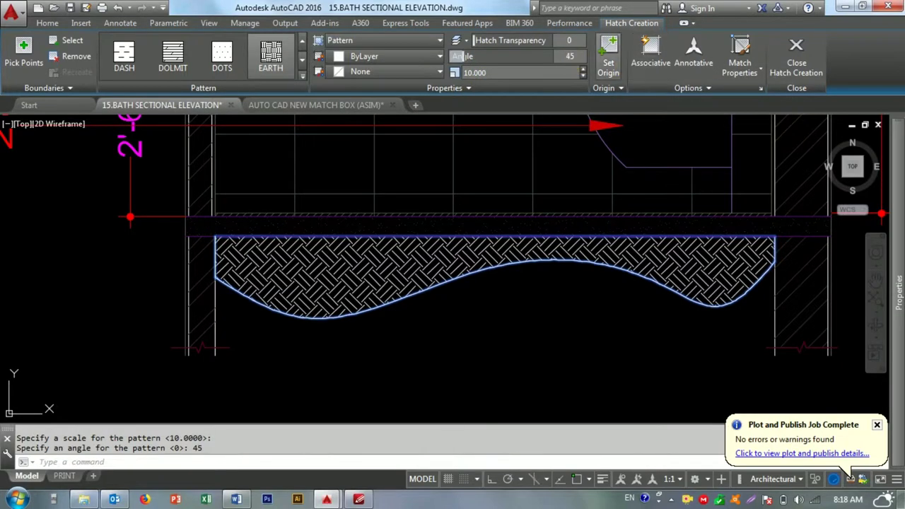
key(Escape)
key(Escape)
- Erase the wavy curve outline, leaving the soil hatch in place
text(e)
key(Return)
click(401, 298)
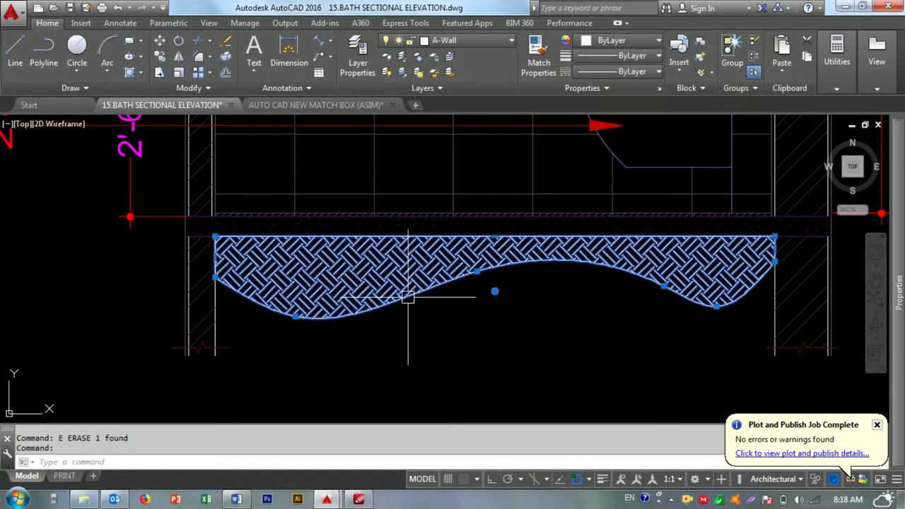
click(461, 44)
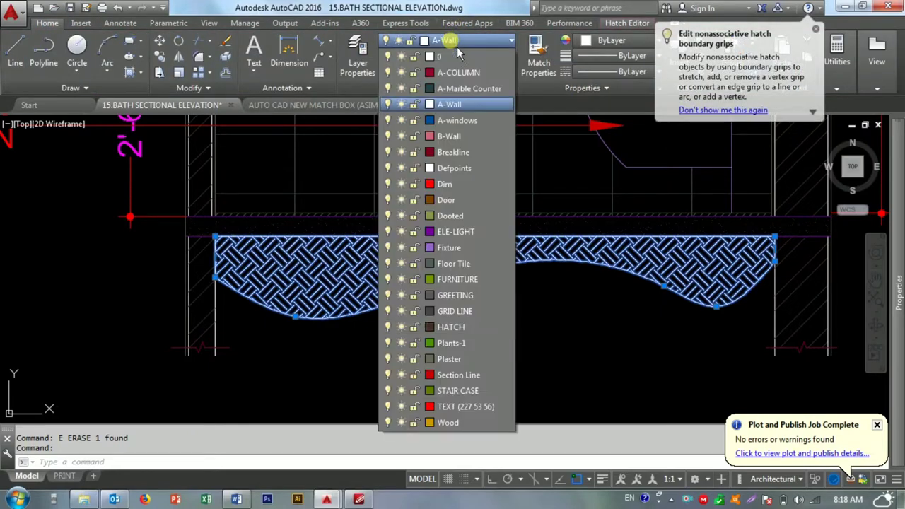
key(Escape)
key(Escape)
scroll(470, 319, down, 3)
scroll(521, 335, down, 2)
scroll(521, 335, down, 2)
scroll(545, 335, up, 3)
scroll(573, 283, up, 2)
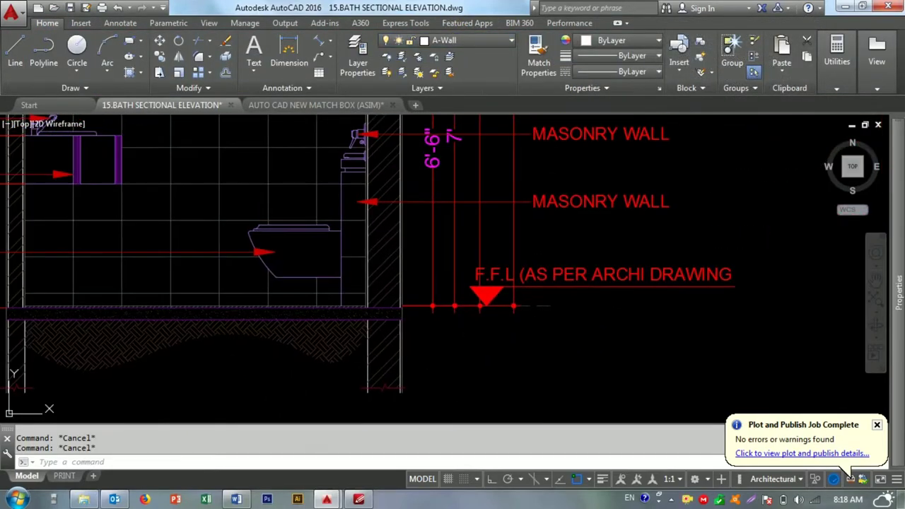
- Copy the MASONRY WALL label and its leader down beside the soil hatch
text(c)
key(Return)
click(667, 261)
key(Escape)
click(578, 223)
click(562, 202)
middle_drag(552, 329, 559, 297)
text(co)
key(Return)
click(564, 269)
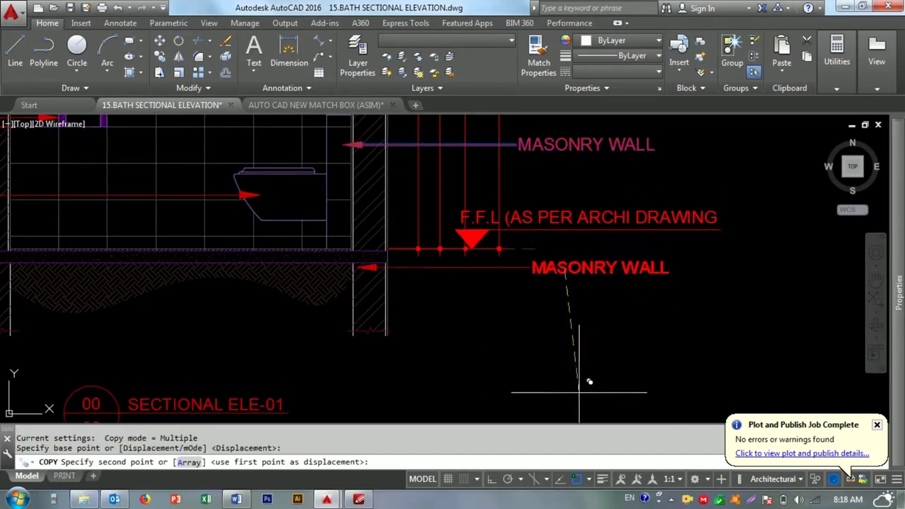
key(F8)
click(575, 389)
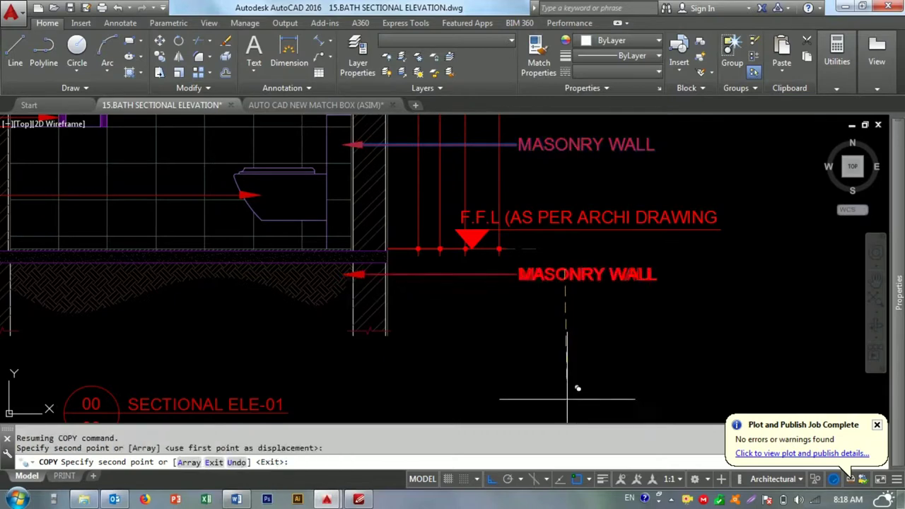
key(Escape)
- Try moving the copied leader's arrow tip, then undo the change
scroll(452, 318, up, 2)
click(408, 249)
scroll(407, 254, up, 2)
click(416, 259)
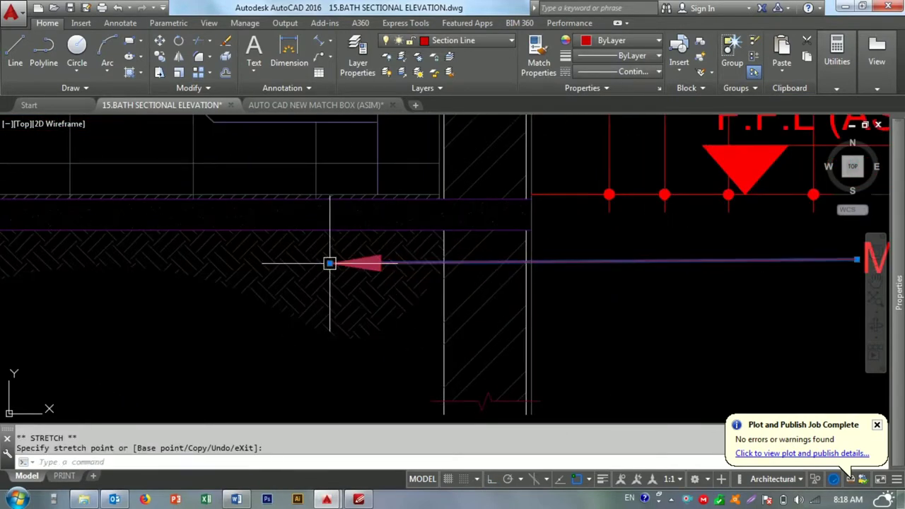
key(ctrl+z)
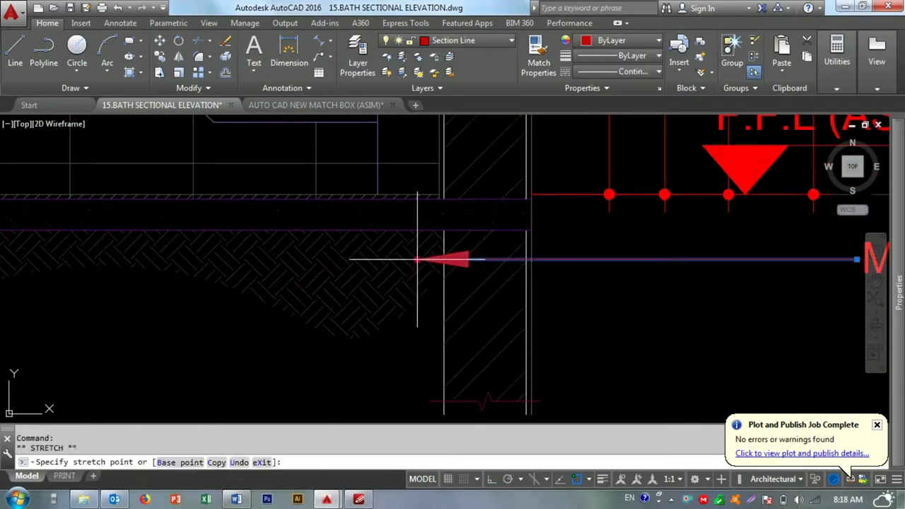
key(Escape)
scroll(528, 307, down, 2)
scroll(495, 297, up, 2)
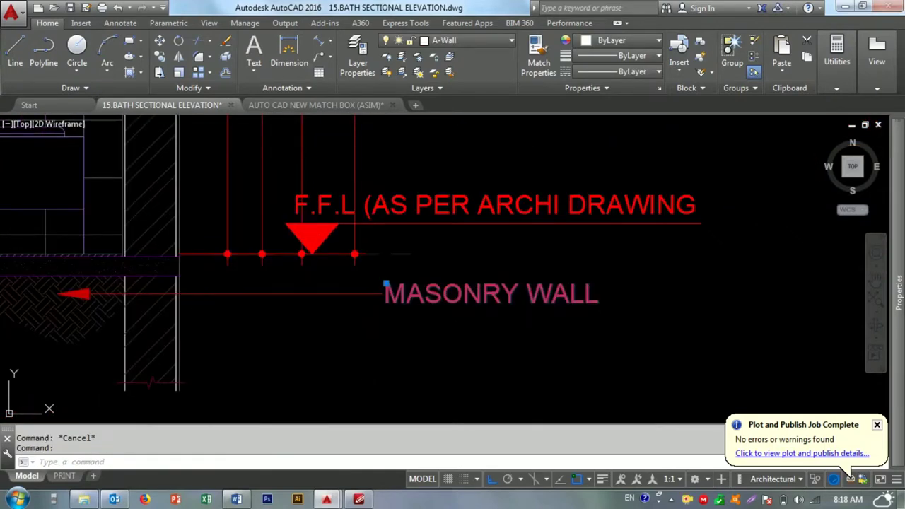
- Change the copied label's text to read COMPACTED SOIL
double_click(479, 289)
text(COMPECTED SOIL)
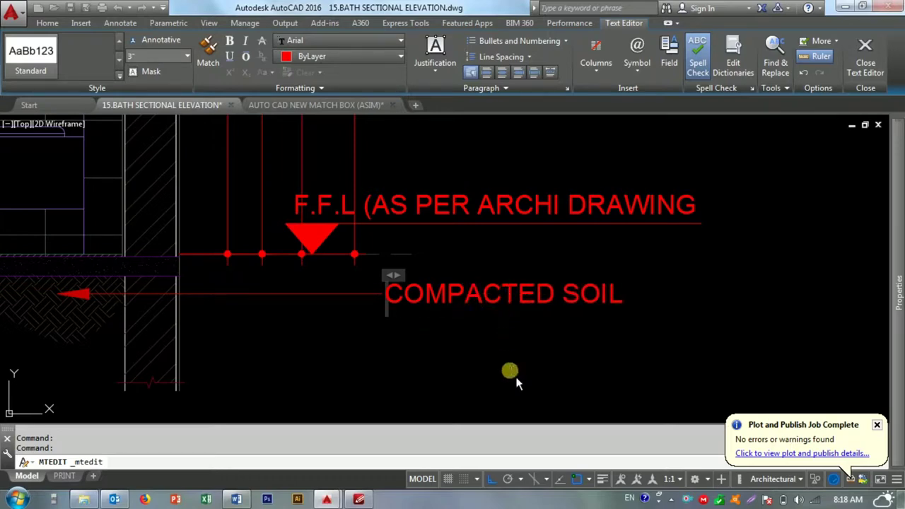
click(511, 370)
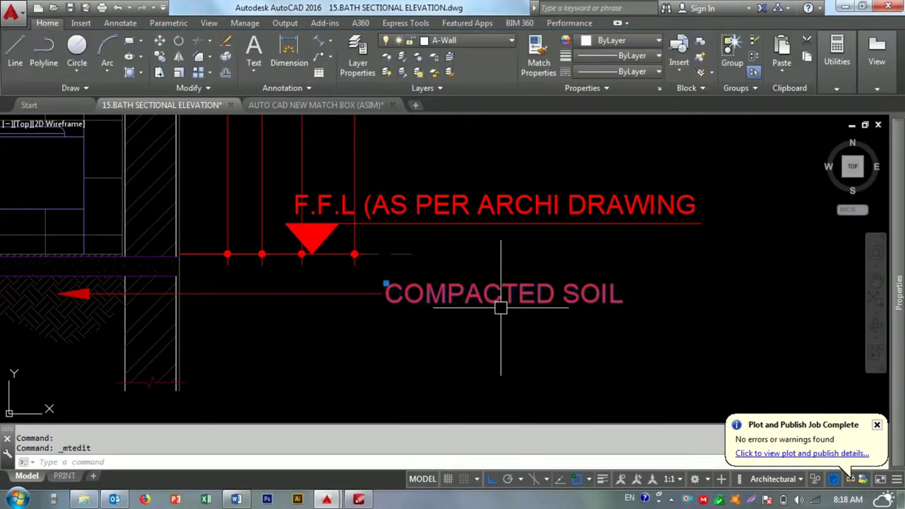
scroll(525, 302, down, 5)
key(Escape)
scroll(525, 302, up, 2)
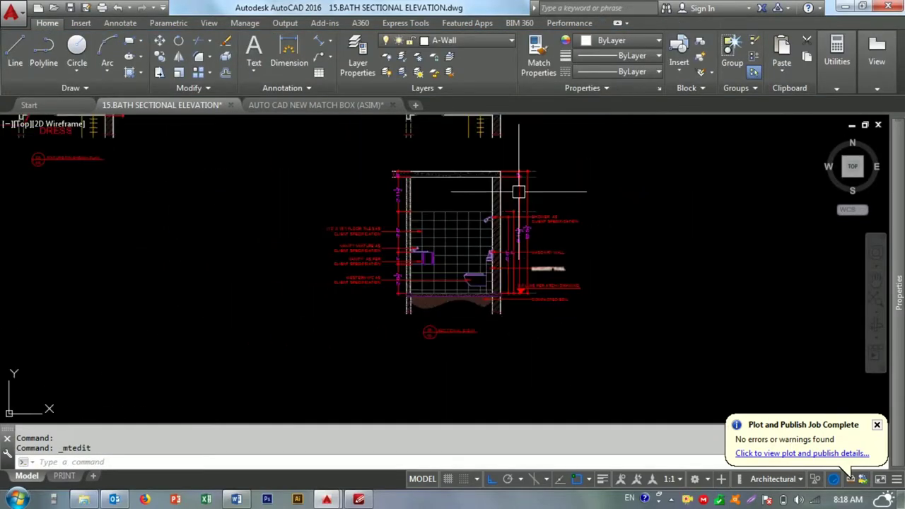
- Cancel the stray measure and leader commands and pan up to the upper elevation
text(Me)
key(Return)
scroll(396, 226, up, 4)
key(Escape)
scroll(353, 233, down, 4)
text(e)
key(Return)
scroll(380, 215, down, 3)
scroll(380, 215, down, 2)
scroll(340, 232, up, 5)
key(Escape)
middle_drag(320, 179, 368, 241)
key(Escape)
- Draw vertical construction lines through both window jambs in the plan
text(xl)
key(Return)
text(v)
key(Return)
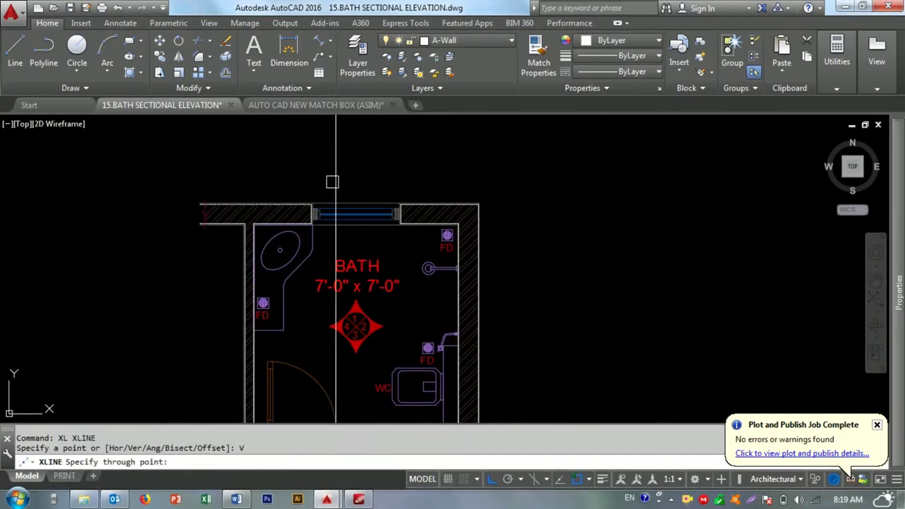
scroll(329, 181, up, 5)
click(269, 260)
click(619, 258)
scroll(619, 258, down, 3)
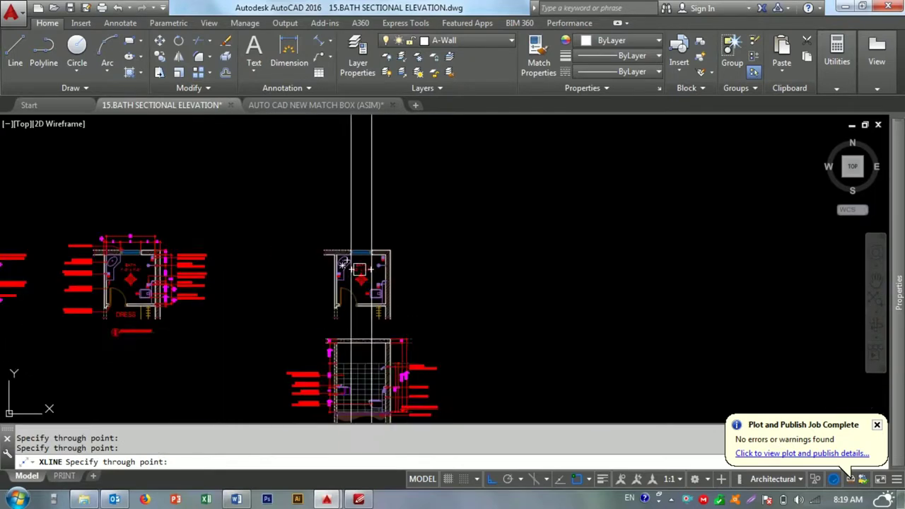
key(Escape)
scroll(383, 282, up, 4)
- Add a horizontal construction line at the elevation's floor level
text(xl)
key(Return)
key(Escape)
key(Escape)
text(xl)
key(Return)
key(h)
key(Return)
scroll(349, 366, up, 3)
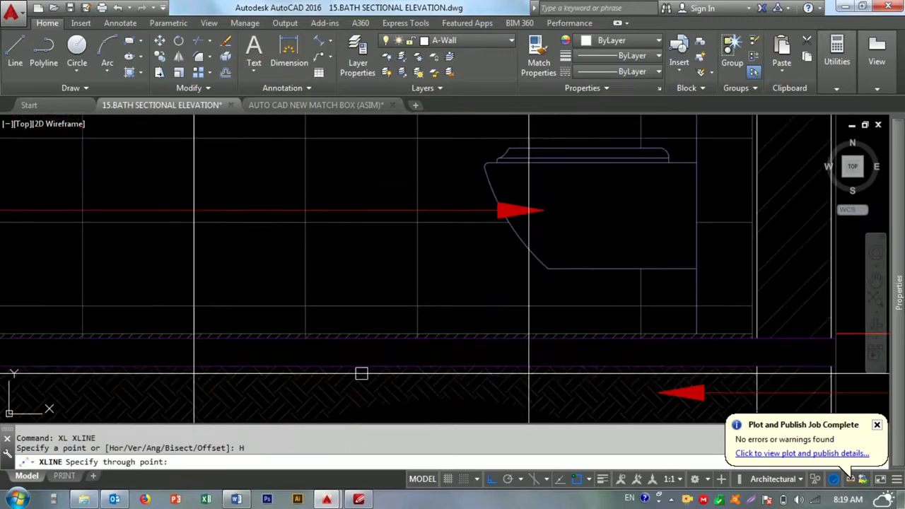
click(304, 333)
key(Escape)
scroll(400, 360, down, 2)
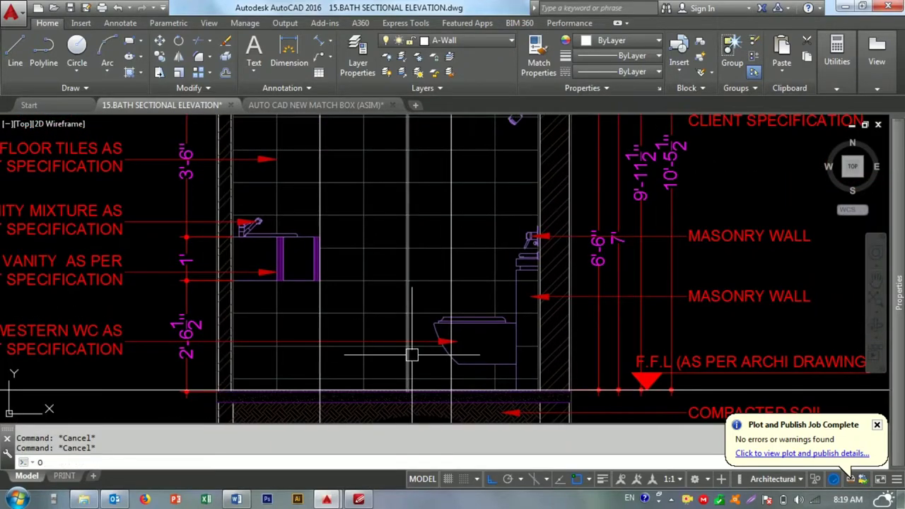
- Offset the floor-level line upward and erase an unwanted construction line
key(Return)
scroll(412, 355, down, 2)
text(1)
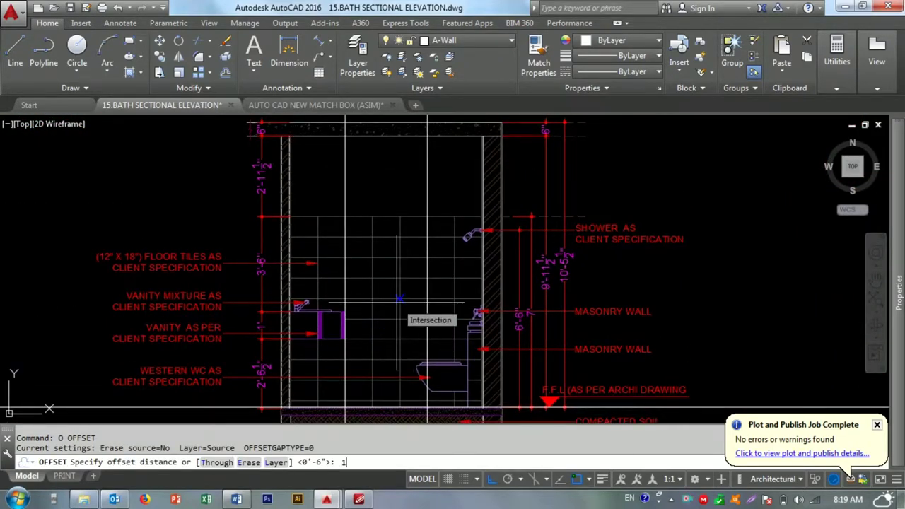
key(Return)
click(395, 408)
click(396, 368)
key(Escape)
click(714, 376)
text(E)
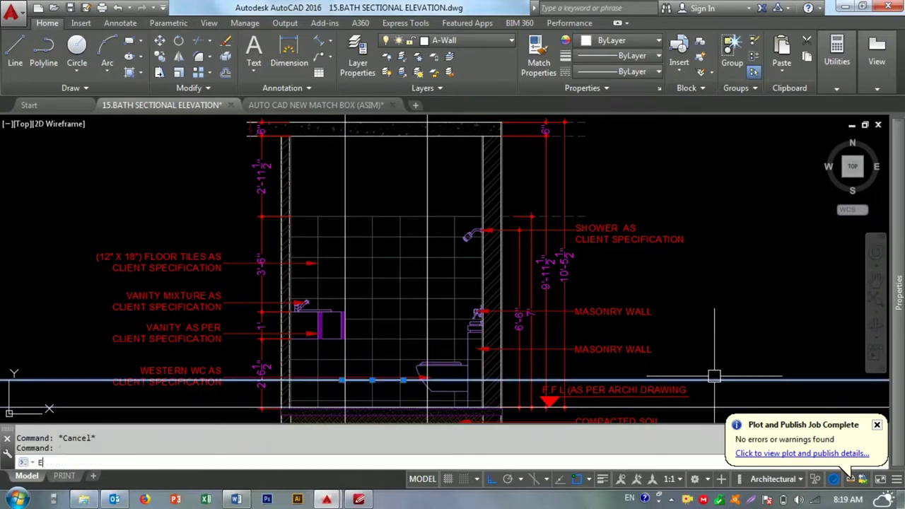
key(Return)
- Try offsetting the floor line by 24, then cancel
text(o)
key(Return)
text(24)
key(Return)
click(696, 401)
click(696, 401)
key(Escape)
- Offset a line by 30 toward the tiled wall and erase the stray construction line
key(Escape)
key(Return)
text(30)
key(Return)
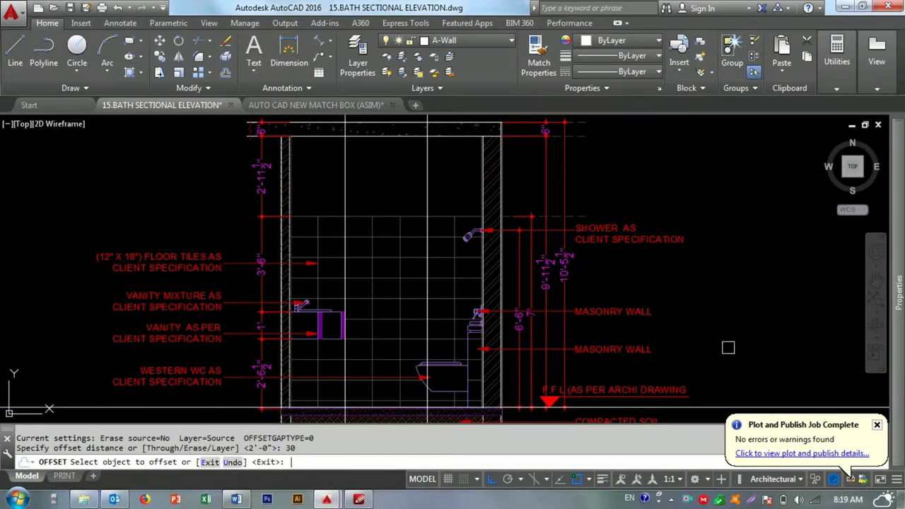
middle_drag(701, 399, 700, 299)
click(747, 277)
key(Escape)
click(727, 309)
text(E)
key(Return)
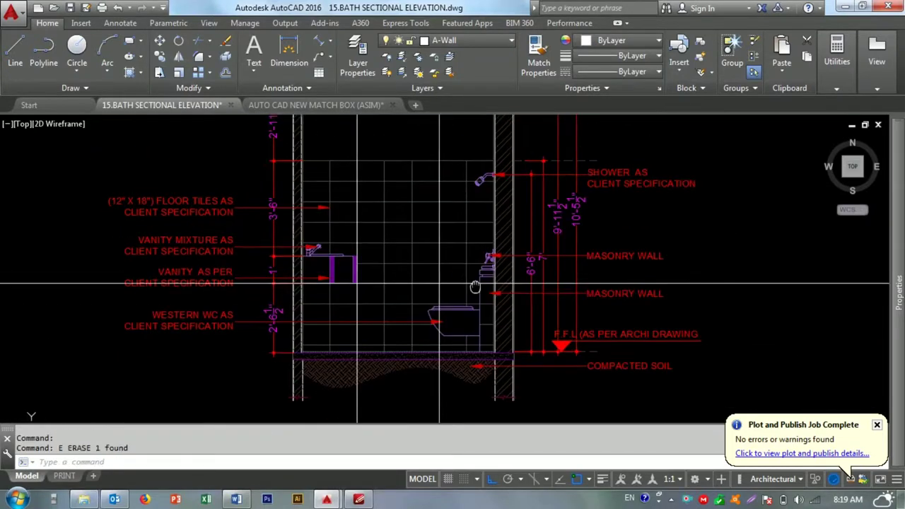
middle_drag(475, 286, 495, 309)
key(Escape)
key(Escape)
- Begin the window rectangle with its first corner at the tile top
key(Return)
key(Escape)
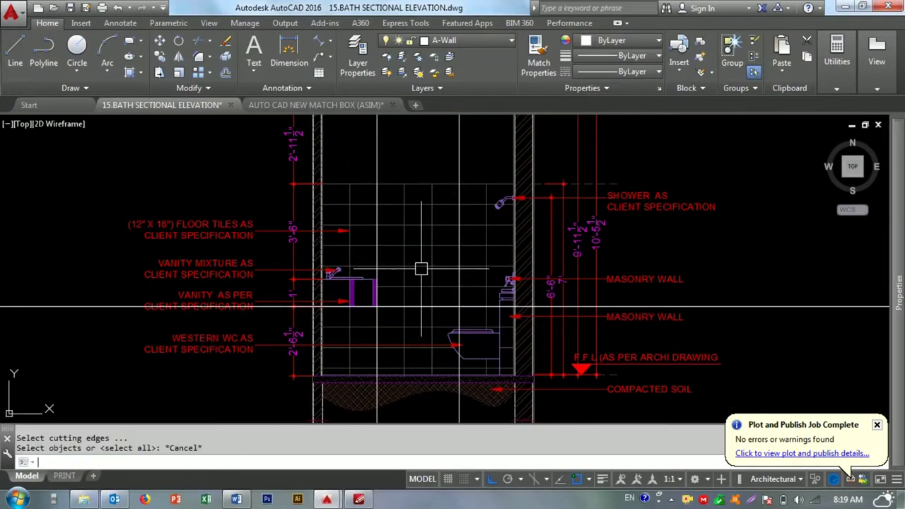
text(REC)
key(Return)
scroll(421, 269, up, 3)
click(420, 268)
scroll(421, 269, down, 3)
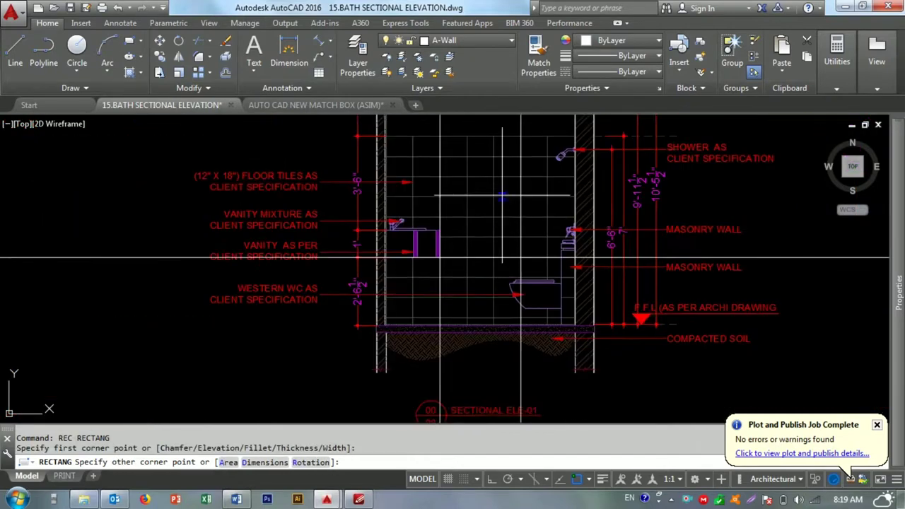
- Finish the window rectangle and erase the construction lines
scroll(501, 198, up, 4)
click(501, 199)
click(521, 192)
click(305, 168)
text(E)
key(Return)
scroll(428, 218, down, 3)
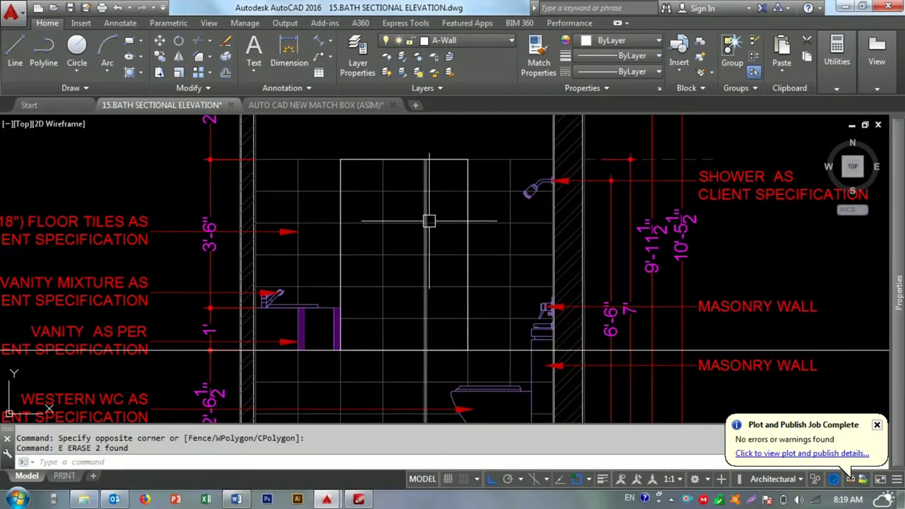
key(Escape)
key(Escape)
text(TR)
key(Return)
key(Return)
click(451, 329)
key(Escape)
key(Escape)
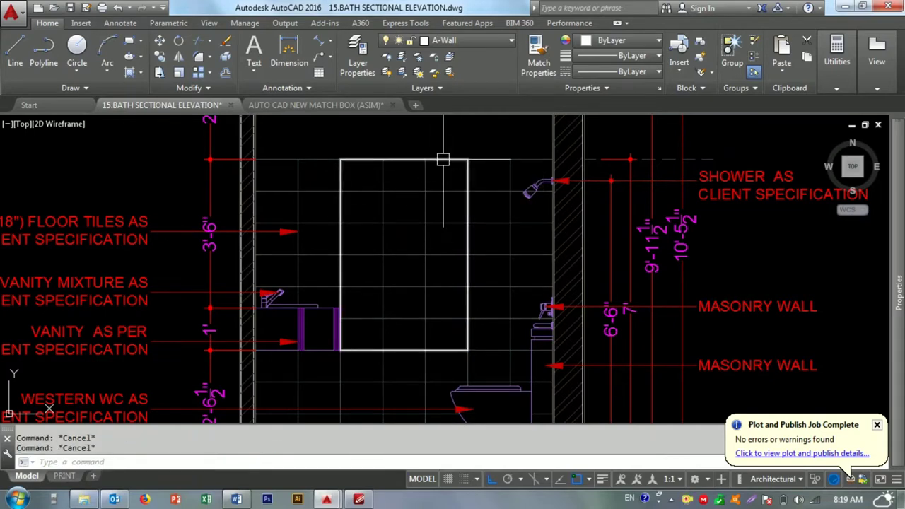
- Wipe out the tile grid inside the window using its rectangle as a polyline, keeping the outline
click(74, 88)
click(42, 120)
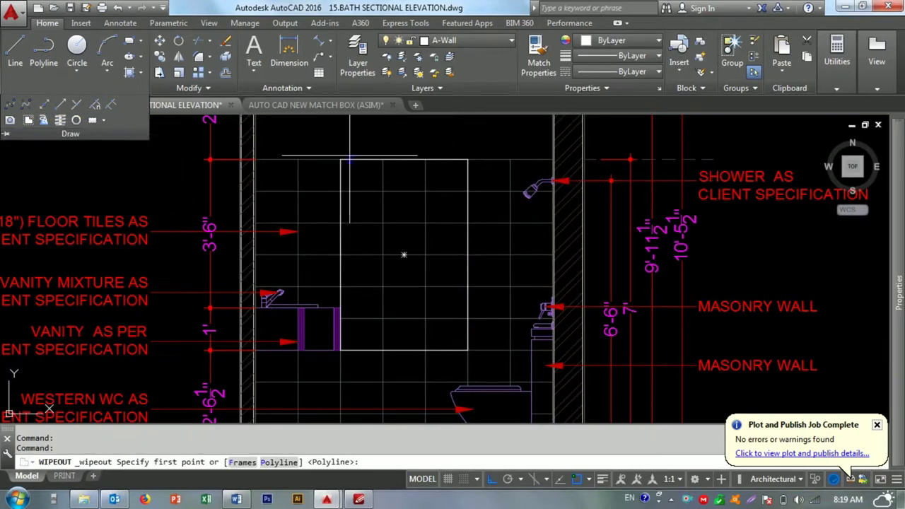
text(P)
key(Return)
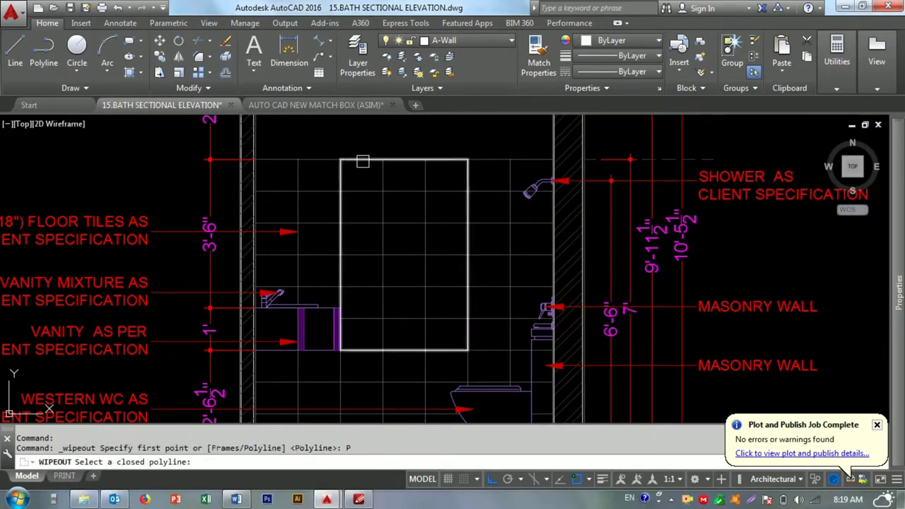
click(366, 160)
key(Return)
key(Escape)
key(Escape)
- Select the masked window rectangle and start copying it from a base point
middle_drag(400, 210, 371, 206)
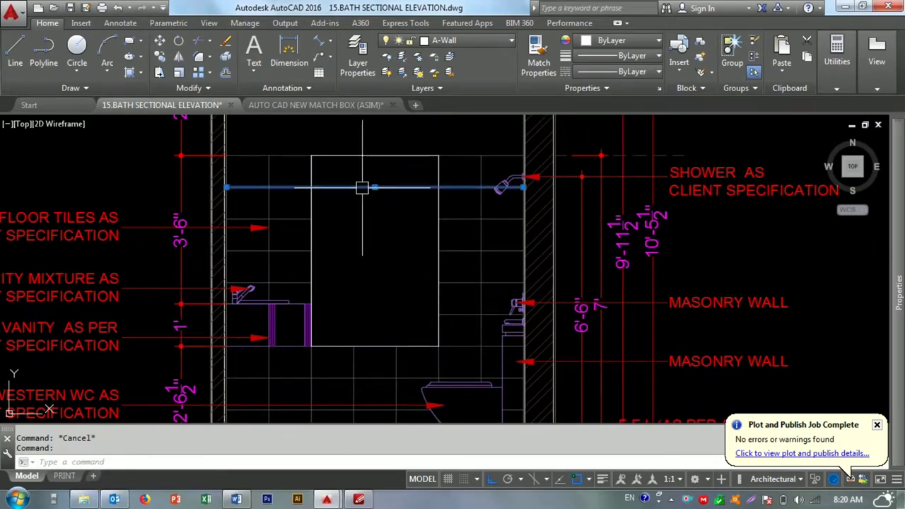
click(368, 156)
text(co)
key(Return)
click(439, 217)
scroll(323, 217, down, 6)
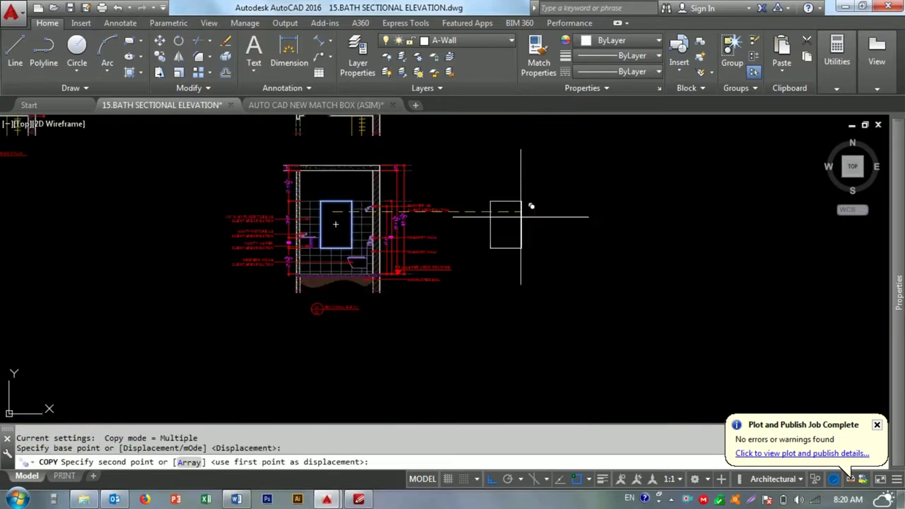
- Zoom to the copied window rectangle and set an offset distance of 2
key(Escape)
scroll(339, 281, up, 6)
click(360, 297)
middle_drag(360, 297, 356, 272)
key(Escape)
key(Escape)
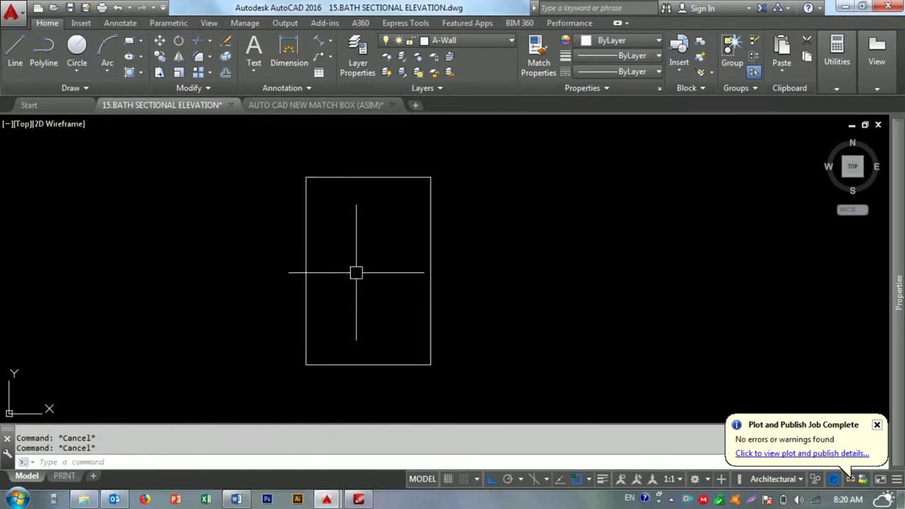
text(o)
key(Return)
text(2)
key(Return)
click(370, 178)
key(Escape)
key(Escape)
key(Escape)
text(o)
key(Return)
text(2)
key(Return)
key(Escape)
- Explode the window rectangle and put its lines on the A-Wall layer
click(360, 179)
text(x)
key(Return)
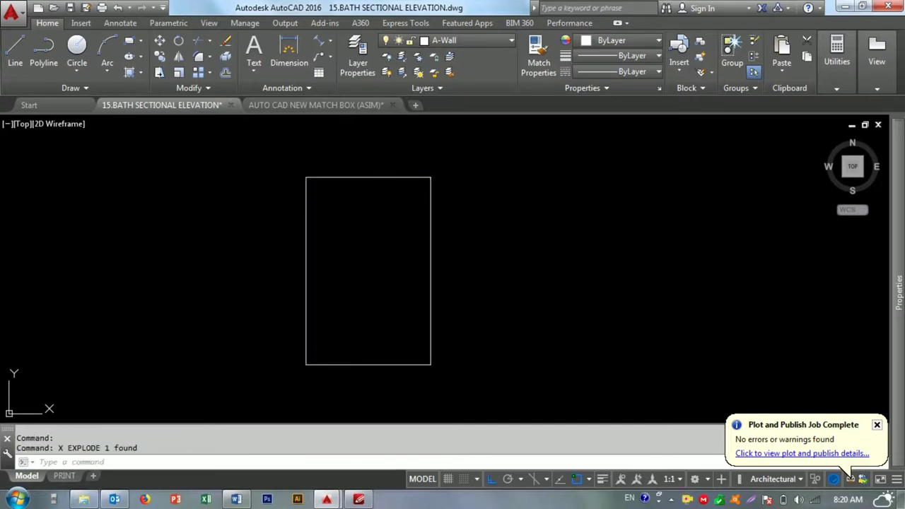
click(462, 163)
click(448, 44)
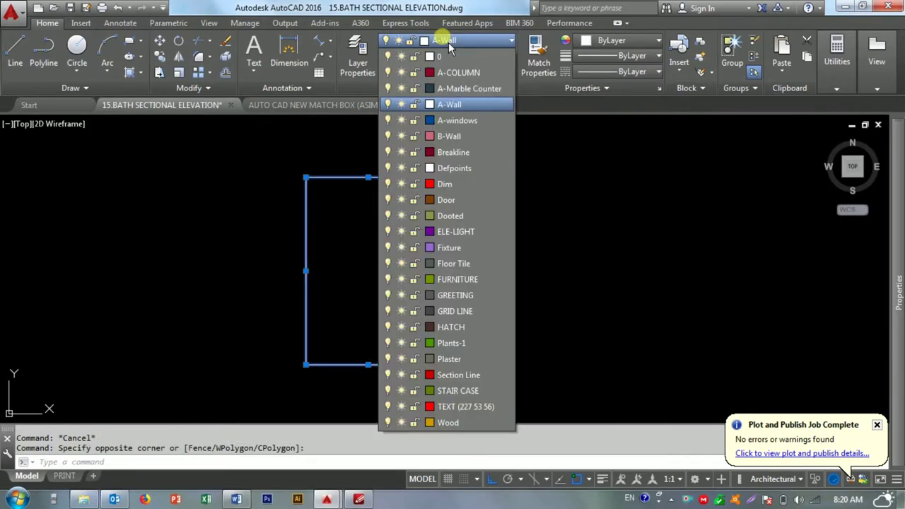
click(456, 106)
key(Escape)
- Try matching properties from the rectangle's top line, then cancel and reframe the view
text(ma)
key(Return)
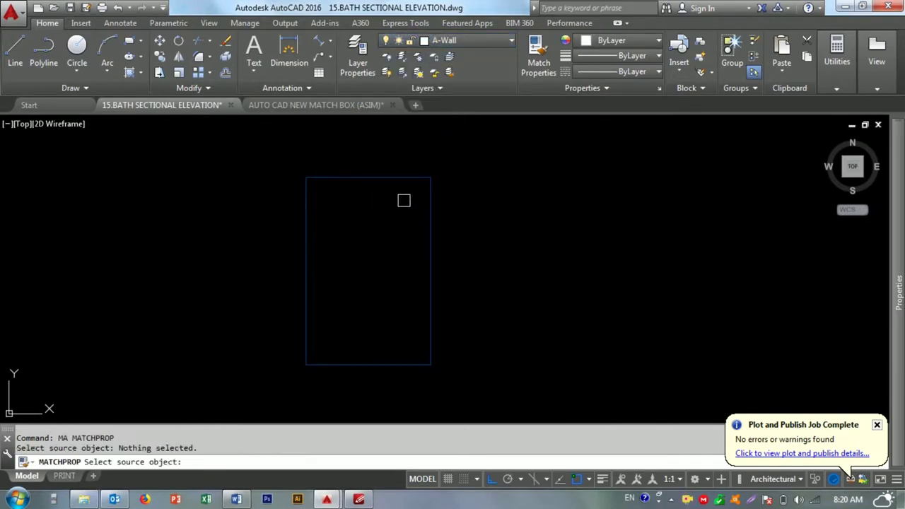
click(403, 177)
scroll(401, 221, down, 3)
scroll(401, 221, up, 3)
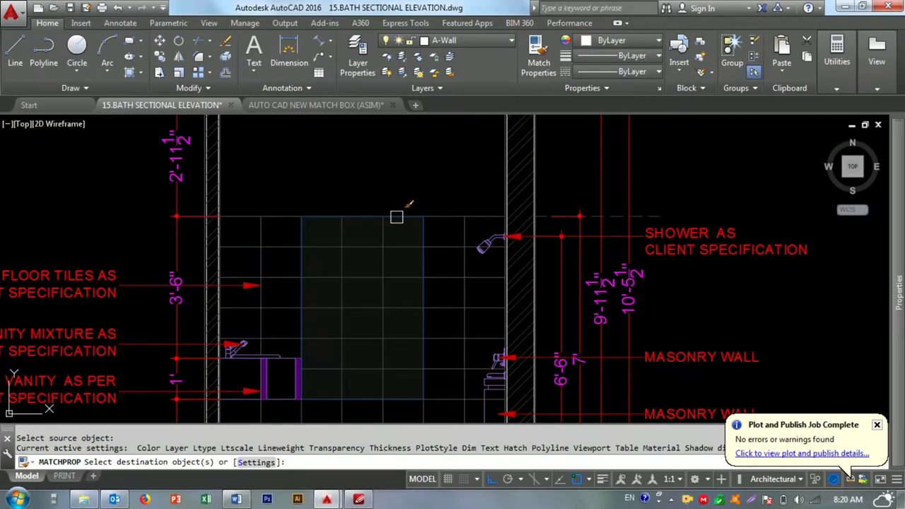
scroll(400, 217, up, 2)
scroll(400, 216, down, 3)
key(Escape)
scroll(401, 217, down, 2)
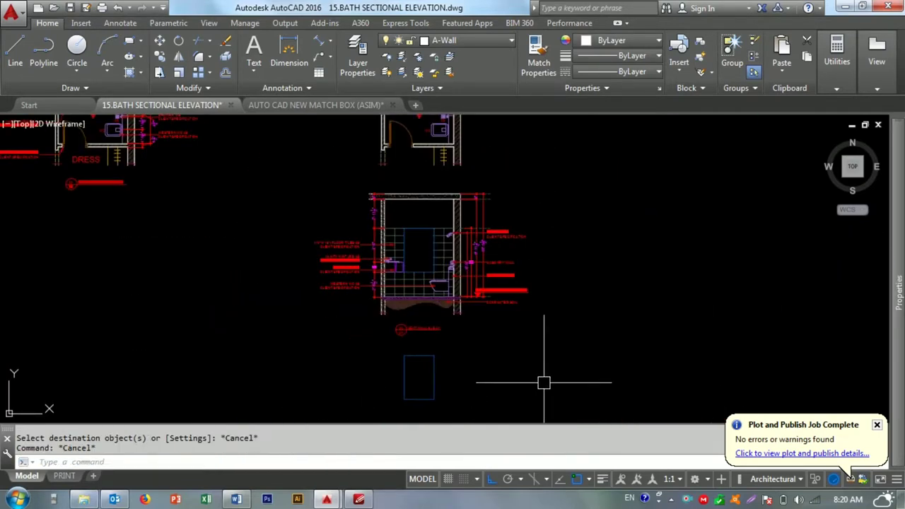
scroll(496, 285, up, 3)
scroll(634, 268, down, 3)
scroll(529, 258, up, 2)
click(418, 276)
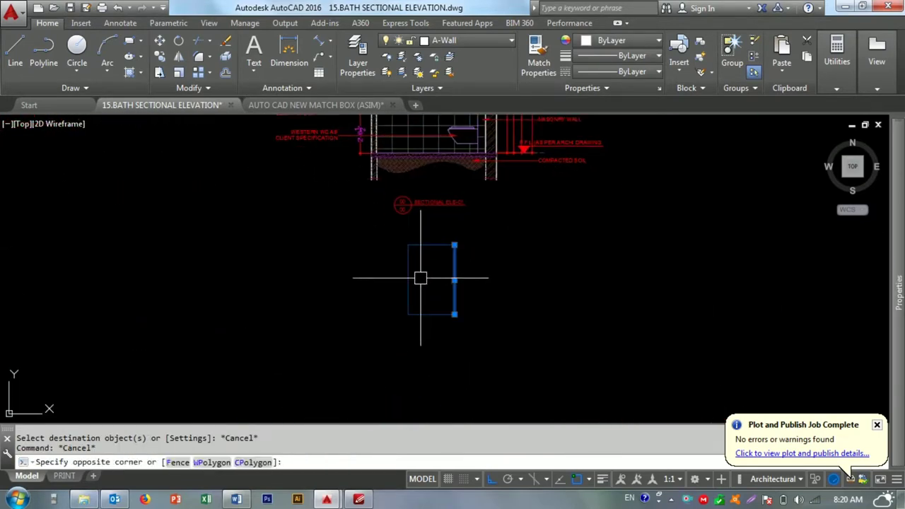
key(Escape)
scroll(435, 266, up, 2)
- Offset the frame's edges, including the left and bottom ones, 2 units inward
key(Return)
click(445, 215)
click(488, 244)
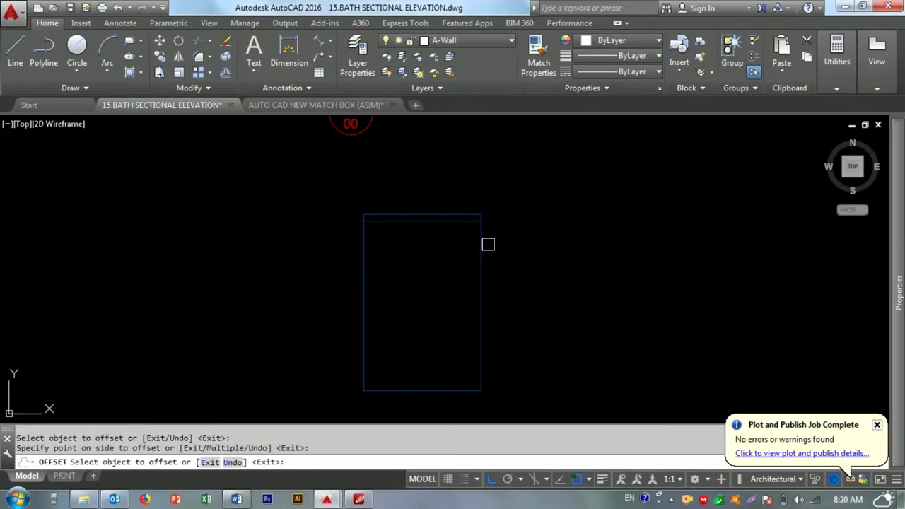
click(364, 283)
middle_drag(364, 283, 365, 256)
click(391, 355)
click(384, 366)
click(382, 353)
key(Escape)
- Fillet the inner frame edges into clean corners, including the top-left corner
text(f)
key(Return)
scroll(379, 349, up, 4)
click(487, 339)
scroll(628, 307, down, 4)
middle_drag(628, 306, 529, 307)
scroll(558, 213, up, 2)
click(569, 212)
key(Return)
click(527, 188)
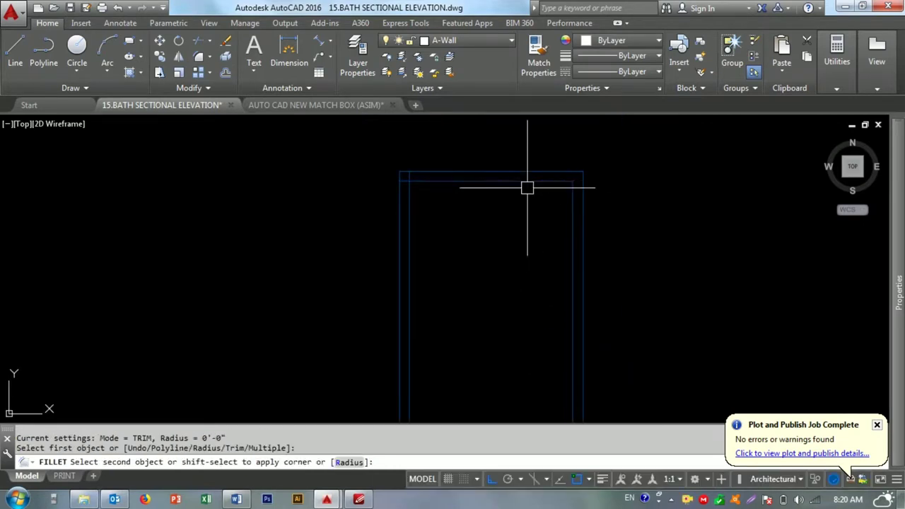
click(412, 209)
middle_drag(448, 248, 406, 218)
key(Escape)
- Draw a vertical divider line down the window frame
text(l)
key(Return)
click(448, 150)
key(Escape)
click(448, 233)
text(m)
key(Return)
click(512, 252)
key(Escape)
- Offset a parallel copy of the divider, extending and trimming it at the frame bottom
text(o)
key(Return)
key(Return)
click(444, 257)
click(452, 284)
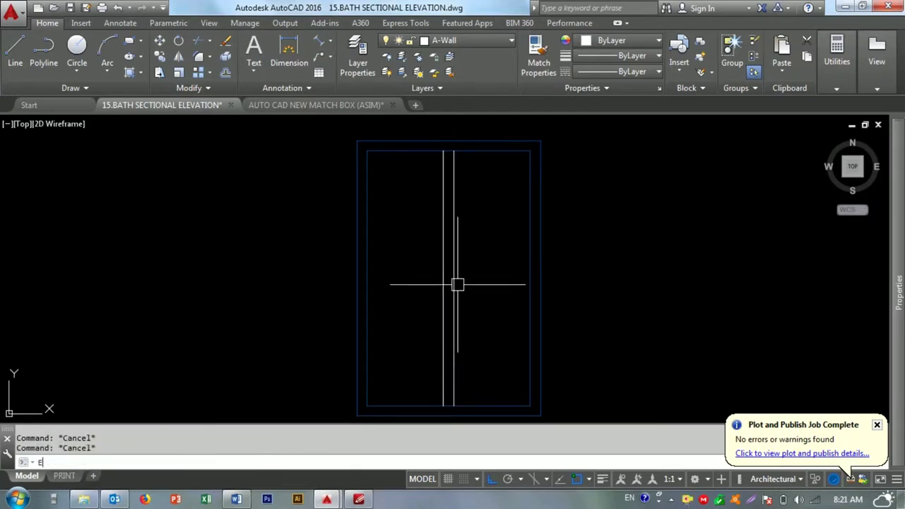
key(Return)
key(Return)
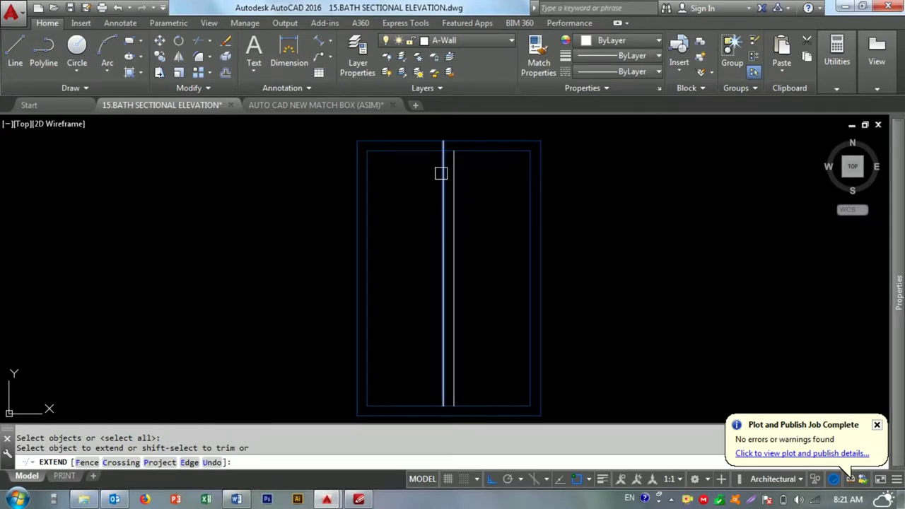
click(455, 351)
key(Escape)
middle_drag(452, 191, 437, 267)
text(tr)
key(Return)
key(Return)
scroll(437, 266, up, 4)
scroll(406, 228, down, 4)
click(408, 202)
scroll(417, 233, up, 3)
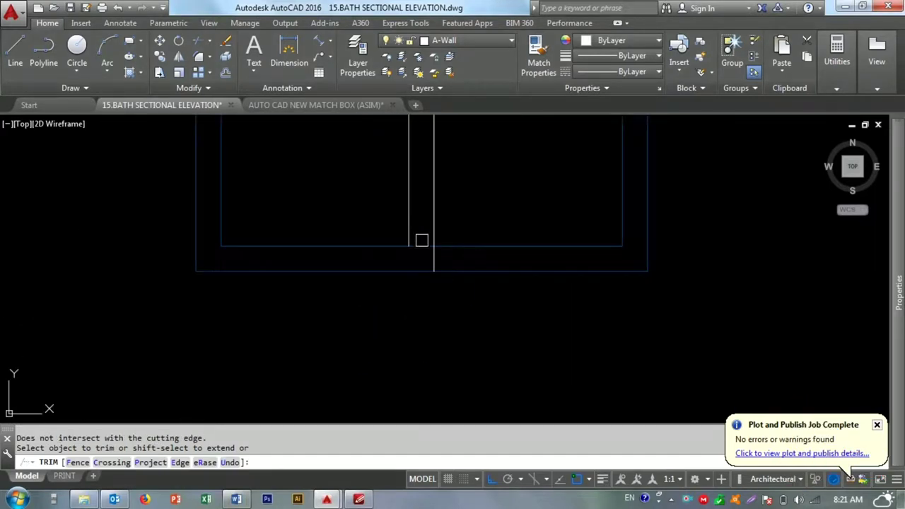
key(Escape)
- Select all the window frame lines and group them into one object
text(ma)
key(Return)
click(488, 270)
scroll(445, 283, down, 3)
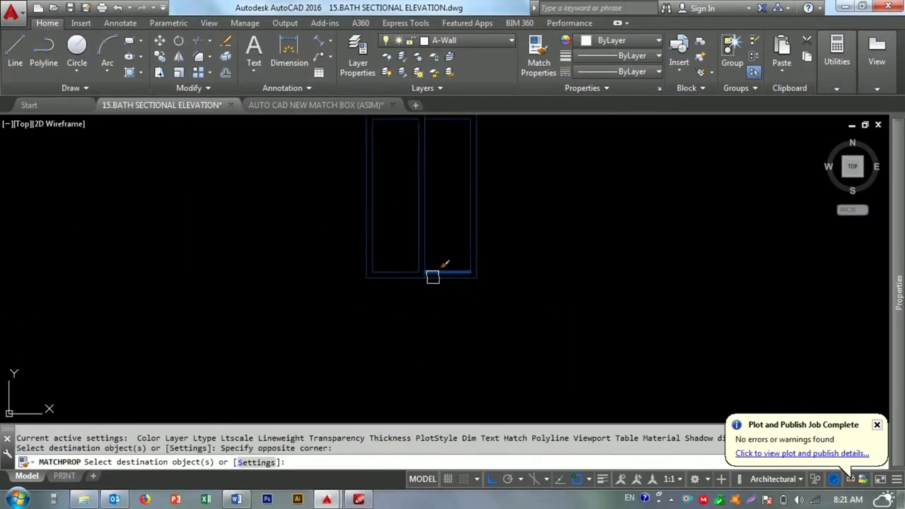
key(Escape)
key(Escape)
click(496, 306)
middle_drag(349, 186, 329, 131)
click(329, 132)
right_click(373, 183)
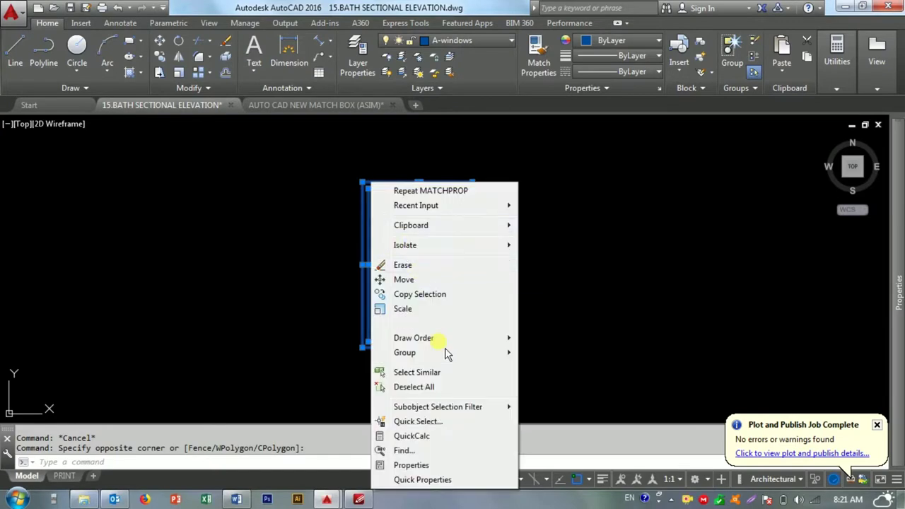
click(548, 351)
click(465, 333)
- Move the grouped two-pane window frame into the wall opening
click(471, 349)
text(m)
key(Return)
click(472, 347)
scroll(465, 212, down, 3)
scroll(398, 268, up, 5)
scroll(317, 190, up, 2)
mouse_move(318, 190)
middle_down()
mouse_move(310, 171)
mouse_move(353, 230)
middle_up()
click(353, 254)
scroll(390, 318, down, 2)
scroll(389, 318, down, 2)
scroll(578, 283, down, 5)
scroll(533, 245, up, 3)
scroll(517, 258, up, 1)
key(Escape)
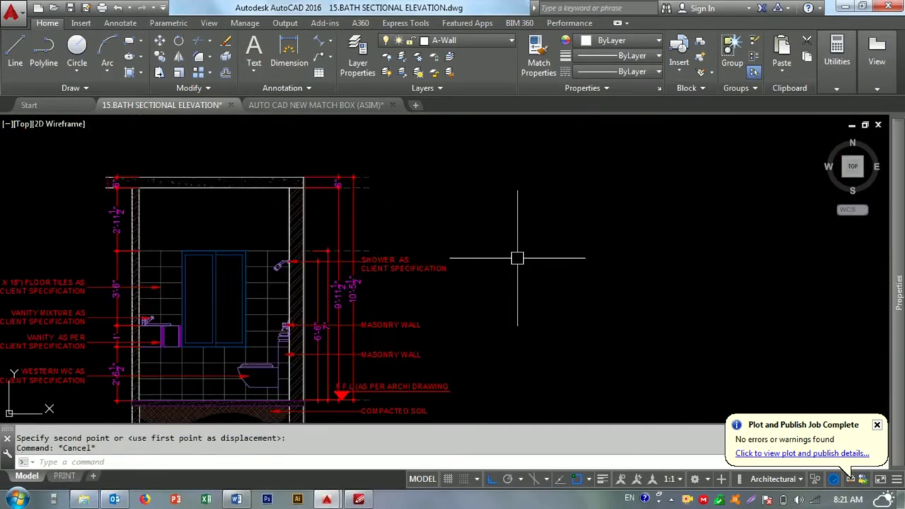
- Start a leader annotation for the top of the window
text(e)
key(Return)
scroll(240, 248, up, 3)
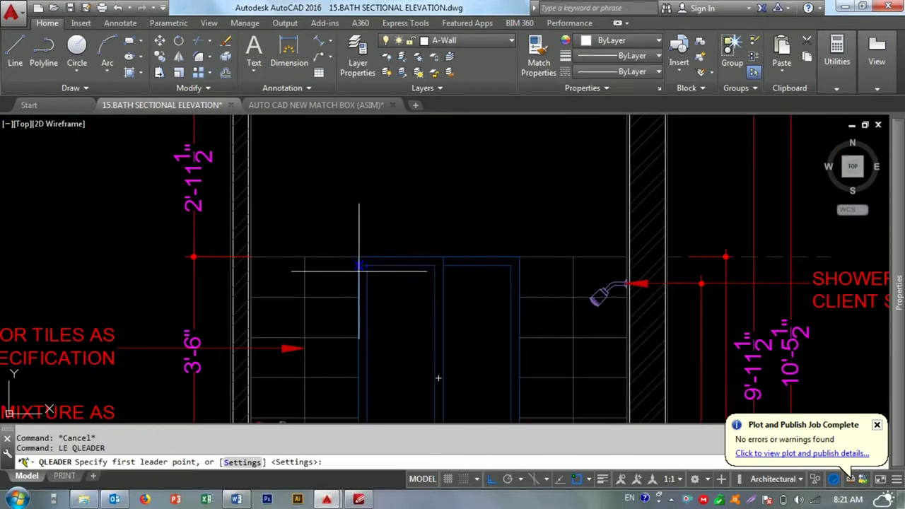
- Start a leader from the bath window top, then erase it as misplaced
click(400, 266)
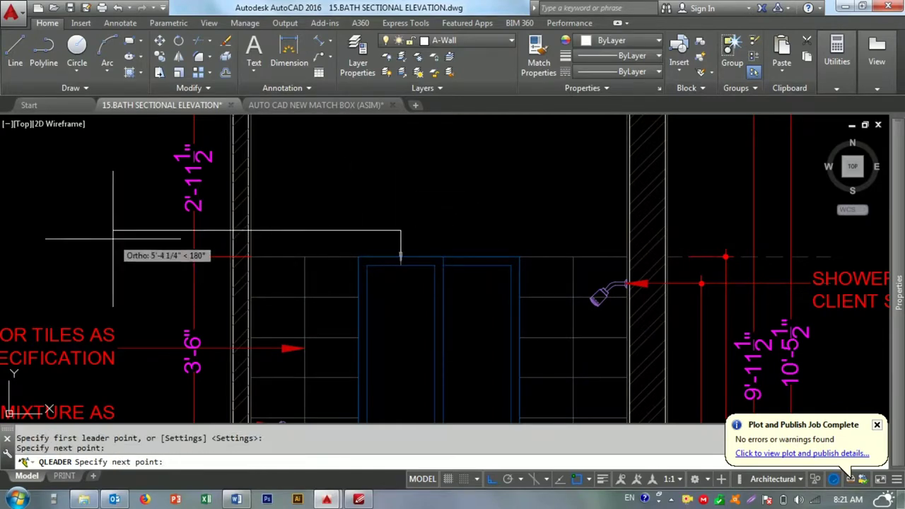
middle_drag(106, 239, 278, 237)
click(378, 254)
key(Escape)
text(e)
key(Return)
key(Escape)
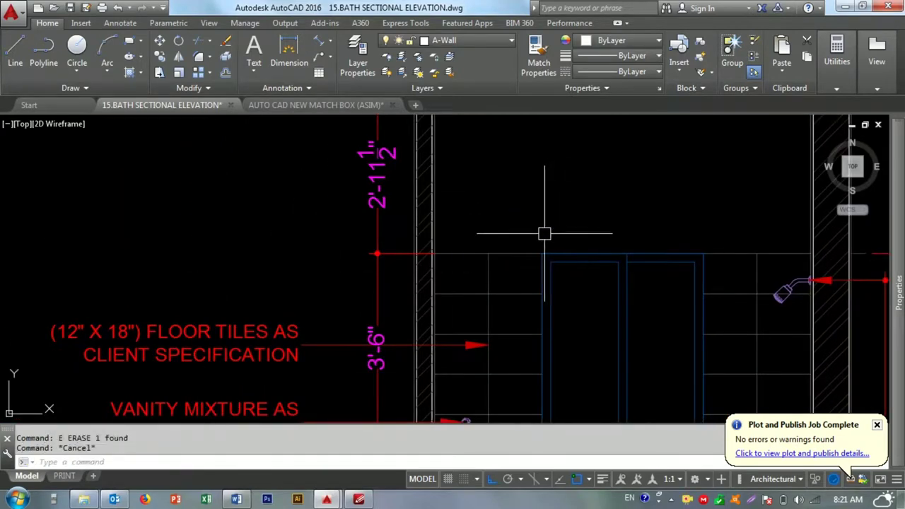
key(Return)
key(Escape)
- Redraw the leader with LE from the window top, straight up then left toward the labels
text(le)
key(Return)
click(595, 254)
click(596, 211)
click(254, 210)
key(Escape)
text(l)
key(Return)
- Shorten the leader to end near the labels and erase the stray vertical line
click(315, 202)
key(Escape)
click(323, 191)
click(242, 233)
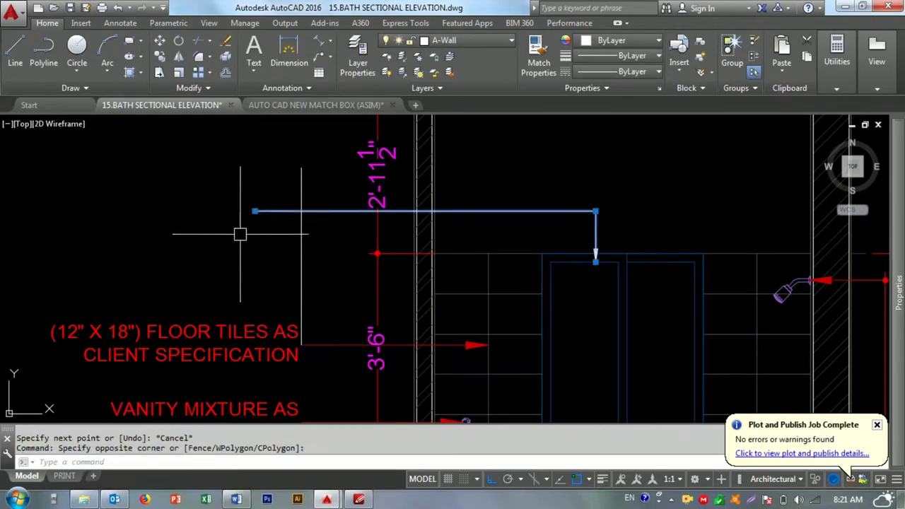
click(255, 211)
click(302, 211)
key(Escape)
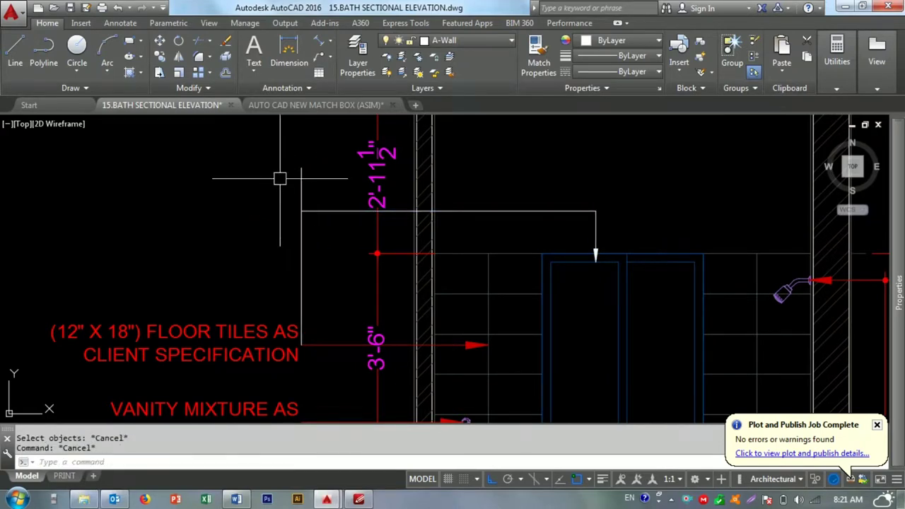
click(315, 184)
click(277, 167)
text(e)
key(Return)
- Copy the floor-tiles note up to the end of the new window leader
key(Return)
- Match the new leader's properties to the existing red leader
click(353, 345)
drag(311, 219, 286, 195)
key(Escape)
middle_drag(248, 336, 289, 301)
text(co)
key(Return)
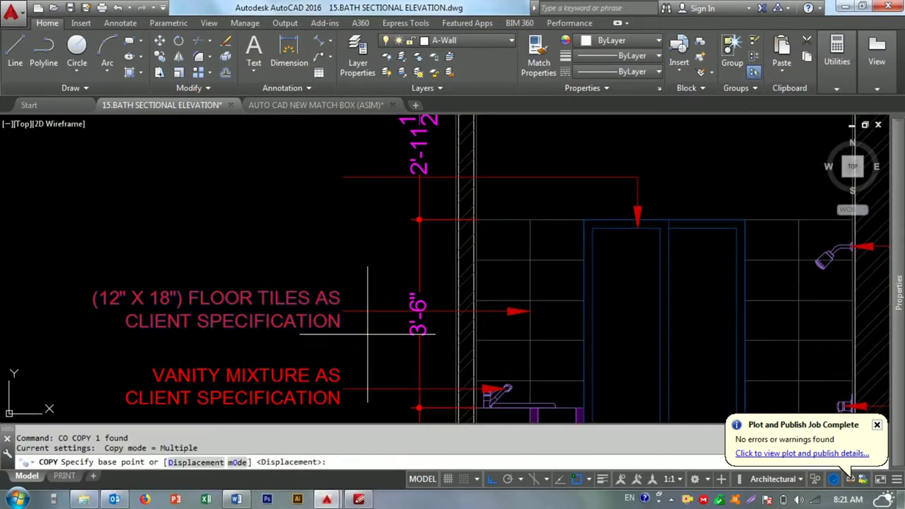
click(346, 300)
click(332, 159)
key(Escape)
- Edit the copied note to read ALUMINUM AS CLIENT SPECIFICATION
scroll(311, 180, up, 2)
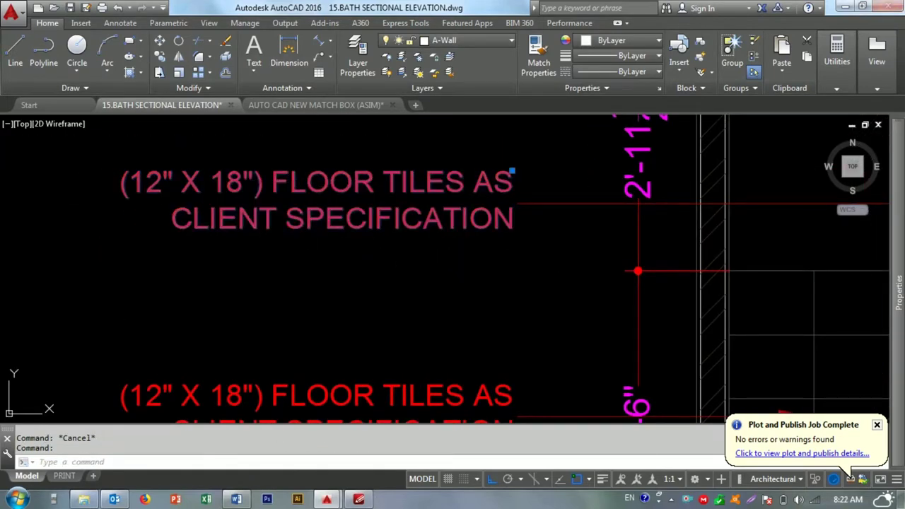
double_click(311, 181)
drag(462, 181, 154, 180)
text(ALUMINIUM)
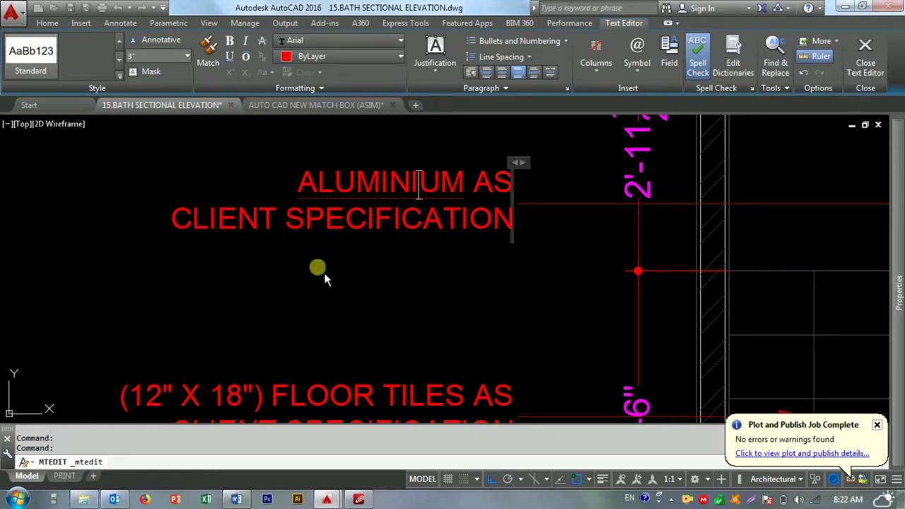
key(Delete)
text(I)
click(376, 282)
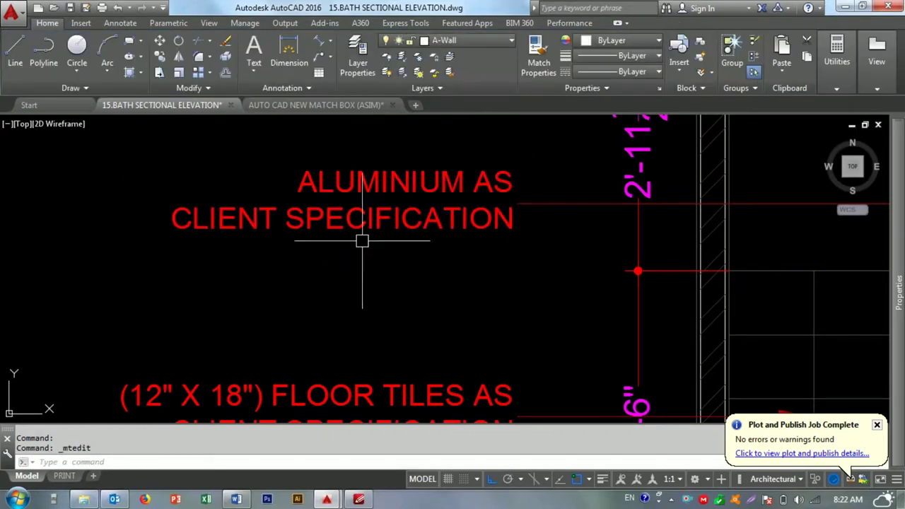
click(417, 176)
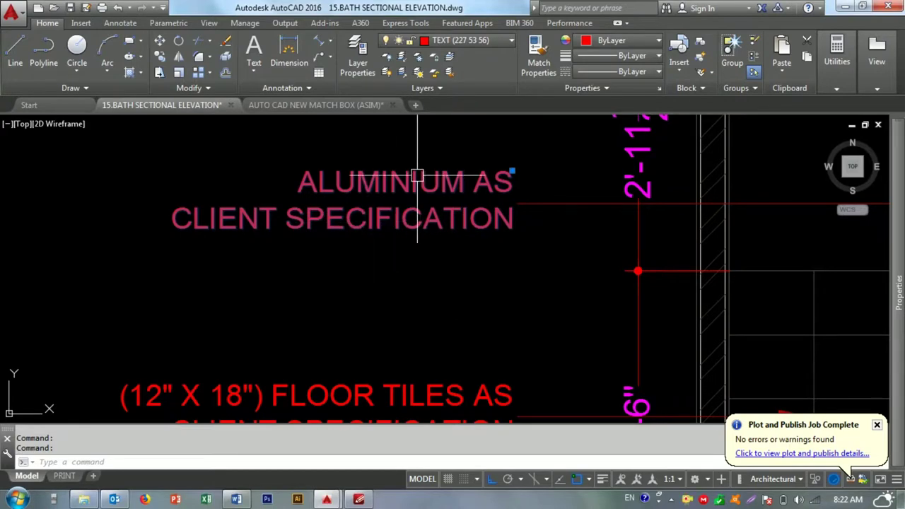
double_click(417, 178)
click(353, 287)
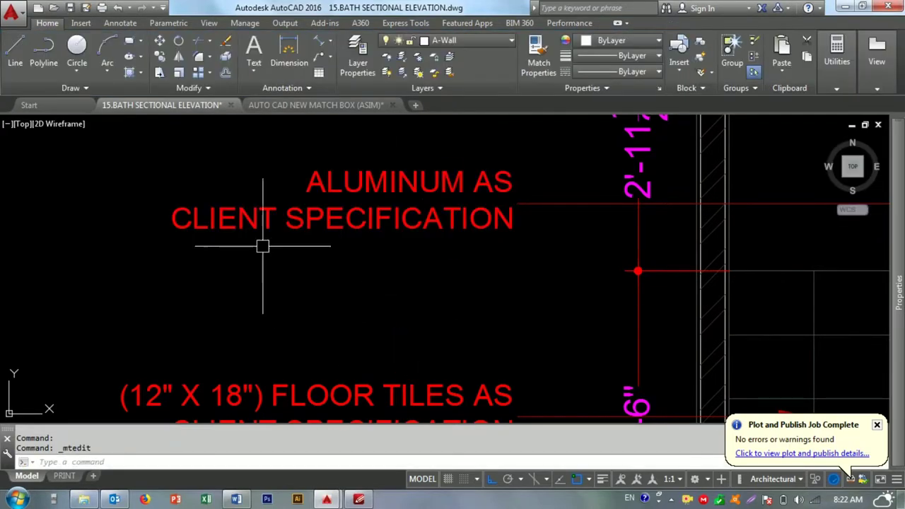
scroll(353, 287, down, 5)
scroll(329, 302, up, 2)
scroll(372, 265, down, 2)
middle_drag(314, 336, 298, 300)
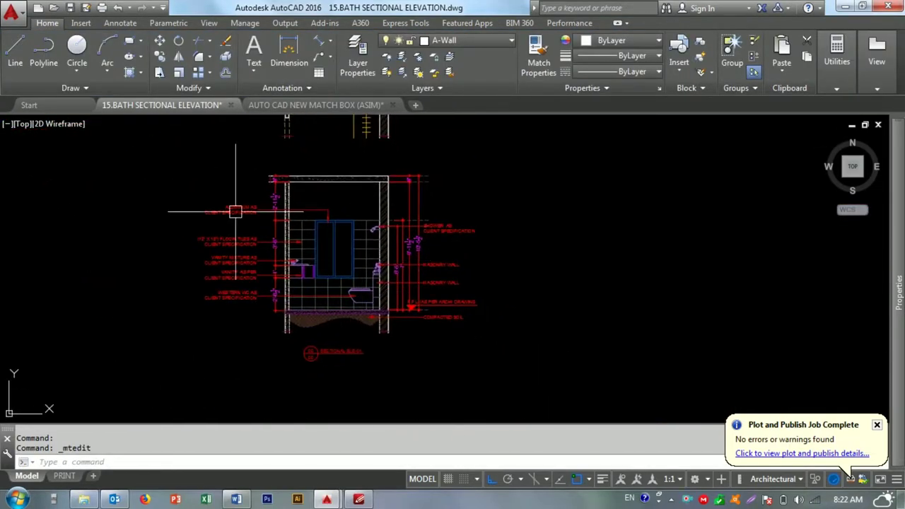
- Select the section marker for a move, then cancel the move
scroll(311, 374, up, 6)
drag(260, 240, 424, 304)
text(m)
key(Return)
click(353, 275)
scroll(363, 276, down, 1)
scroll(311, 336, down, 6)
key(Escape)
key(Escape)
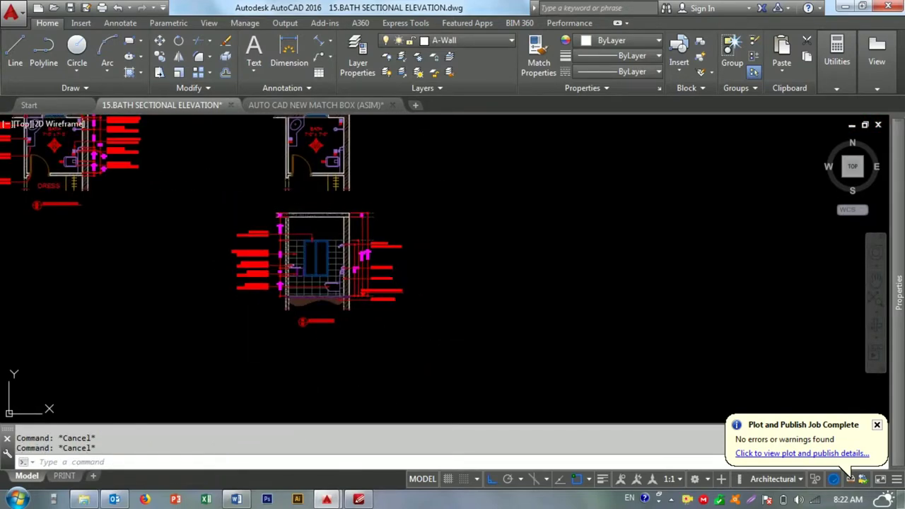
- Move the bath plan to the right, closer to the sectional elevation
middle_drag(432, 205, 384, 266)
click(333, 265)
click(221, 170)
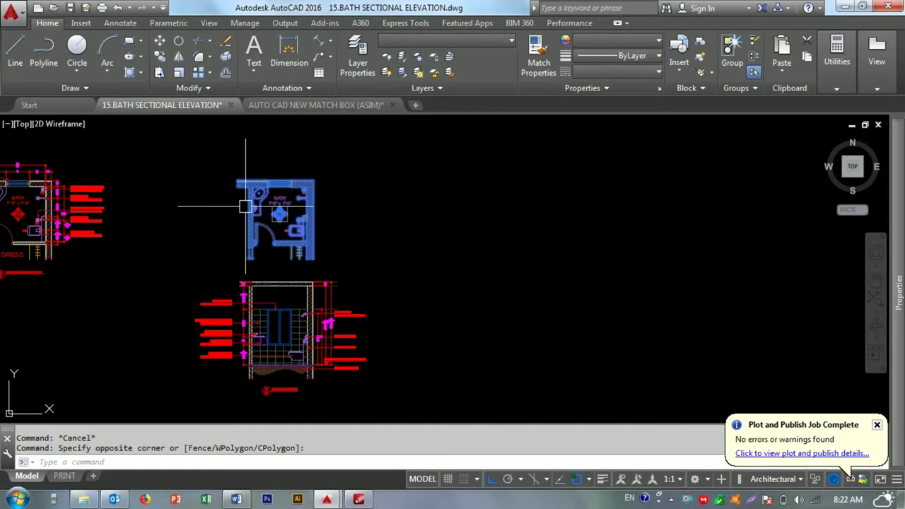
text(m)
key(Return)
click(357, 225)
click(573, 225)
key(Escape)
key(Escape)
- Rotate the moved bath plan 90°, then window-select the whole elevation
click(615, 120)
click(445, 249)
scroll(445, 249, up, 6)
scroll(430, 205, down, 2)
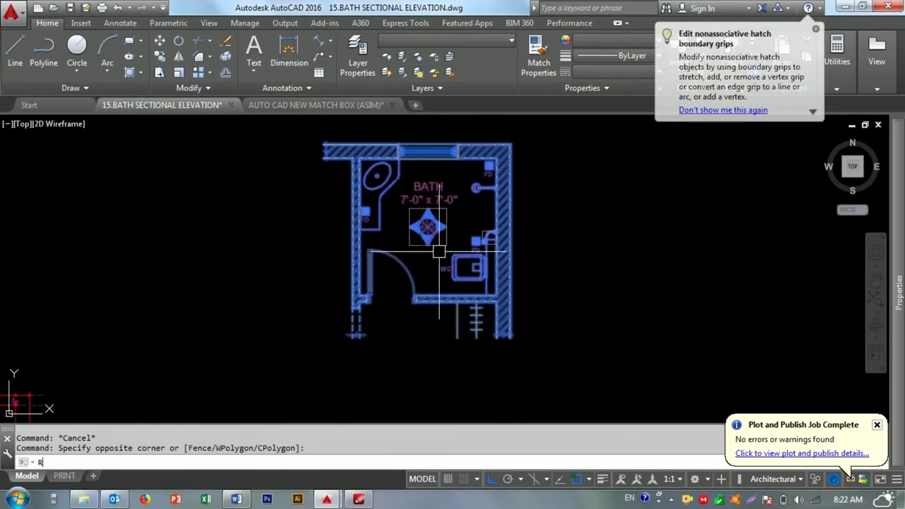
text(o)
key(Return)
click(438, 251)
click(441, 134)
key(Escape)
scroll(327, 249, down, 5)
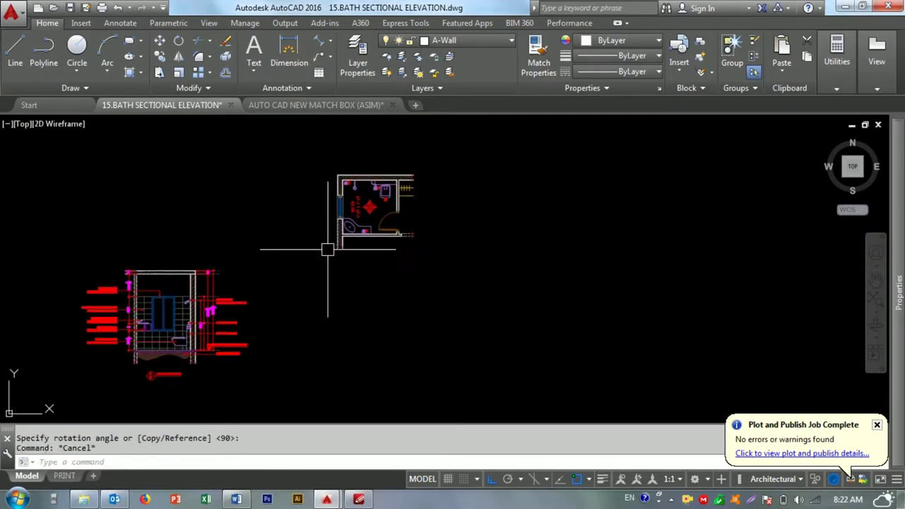
scroll(163, 318, up, 4)
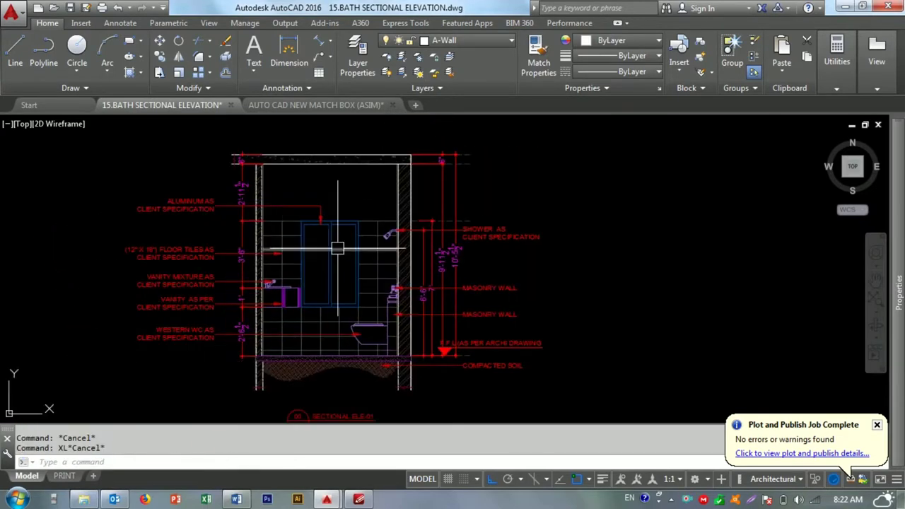
click(220, 133)
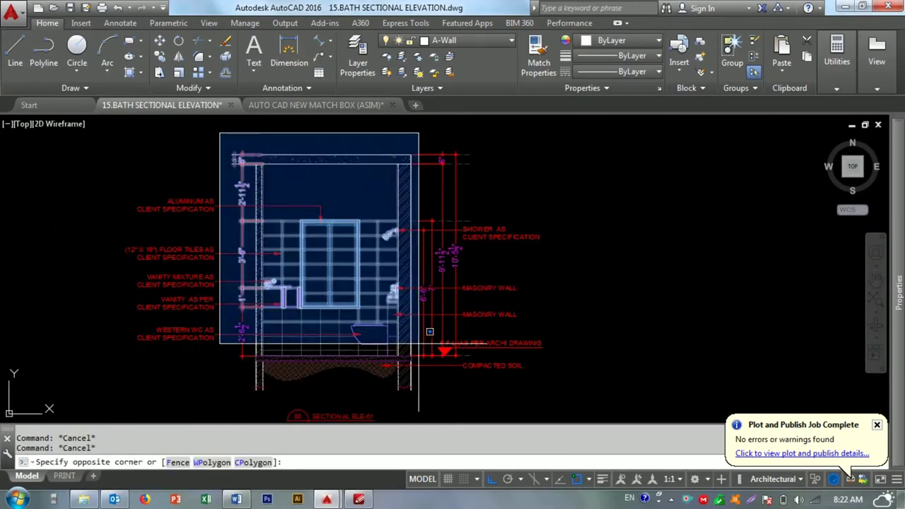
click(438, 398)
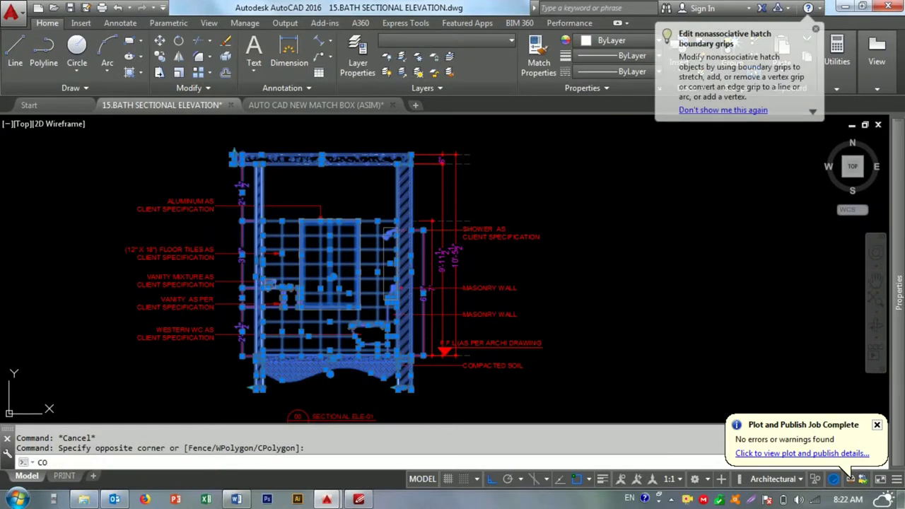
- Copy the elevation to a new position below the plan
text(co)
key(Return)
click(425, 408)
scroll(452, 339, down, 3)
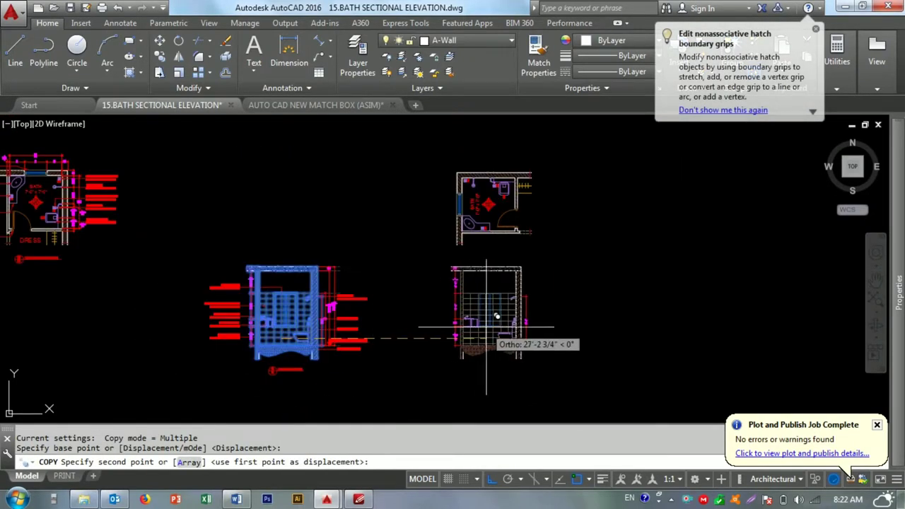
click(463, 333)
key(Escape)
key(Escape)
scroll(457, 271, up, 3)
scroll(453, 231, up, 3)
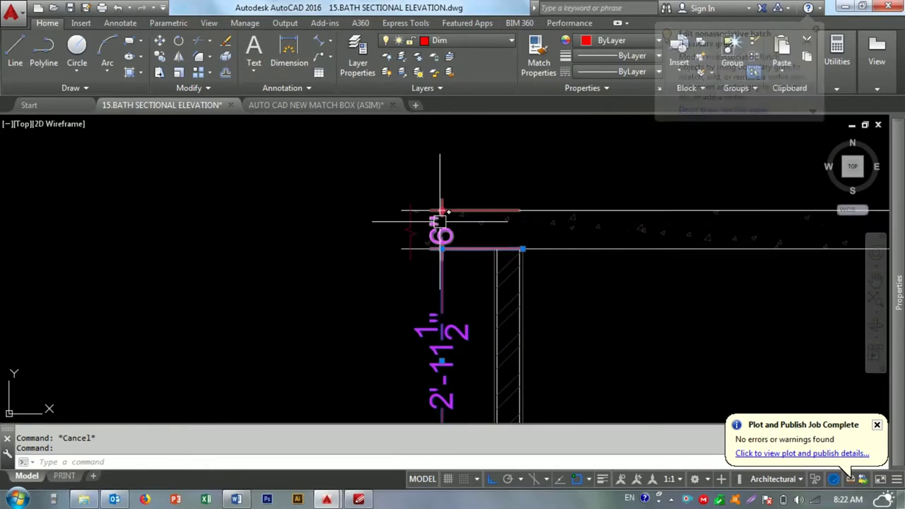
- Erase the unwanted dimension and the extra objects around the copy
text(e)
key(Return)
scroll(441, 196, down, 3)
scroll(395, 297, down, 3)
click(424, 274)
click(396, 344)
text(e)
key(Return)
- Mirror the new elevation copy about a vertical line, deleting the original
click(406, 252)
click(545, 363)
text(mi)
key(Return)
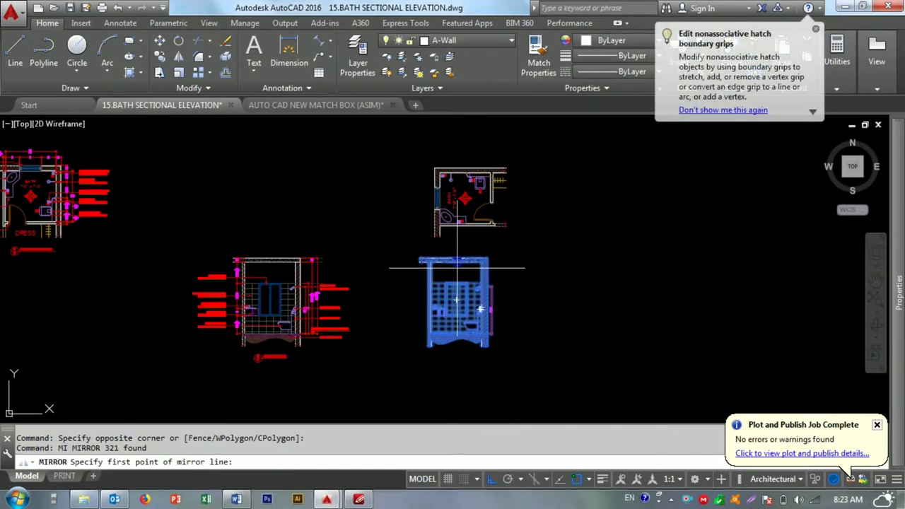
click(452, 267)
click(458, 417)
text(y)
key(Return)
- Erase the stray object left beside the mirrored elevation
click(504, 372)
scroll(400, 240, up, 5)
click(384, 304)
text(e)
key(Return)
scroll(384, 304, down, 5)
- Move the centre elevation into its new spot
drag(363, 192, 548, 384)
text(m)
key(Return)
click(547, 383)
click(467, 357)
scroll(398, 254, up, 3)
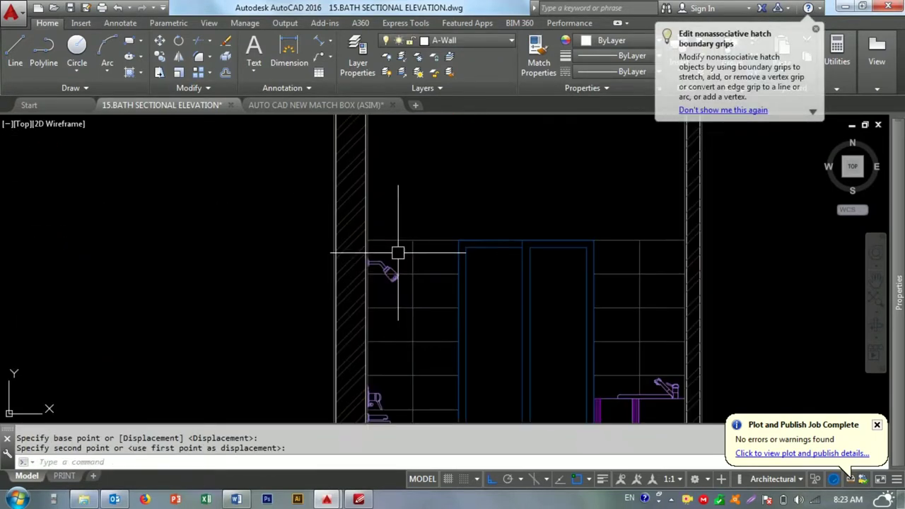
scroll(388, 269, down, 3)
- Erase the preselected objects and the leftover old fixture piece
text(e)
key(Return)
click(309, 266)
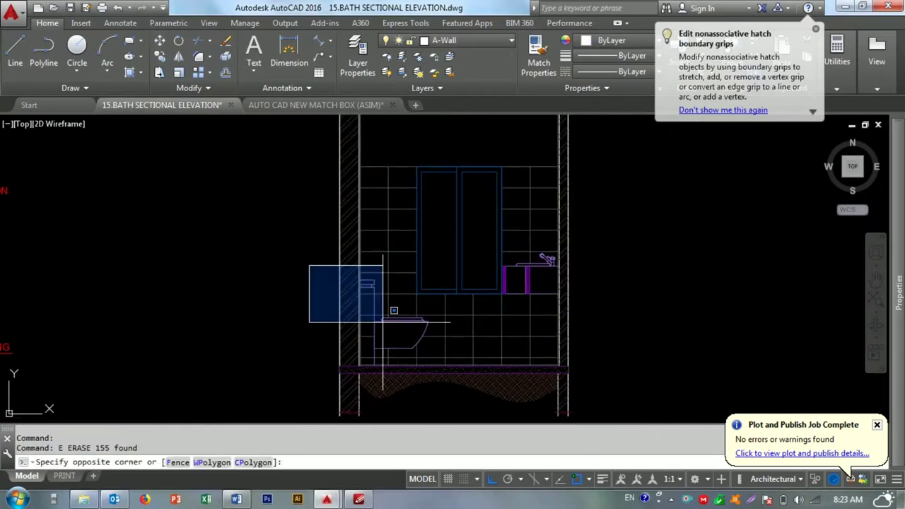
key(Escape)
scroll(412, 353, up, 5)
click(394, 339)
text(e)
key(Return)
- Erase the top line above the toilet and the leftover vertical line
click(351, 220)
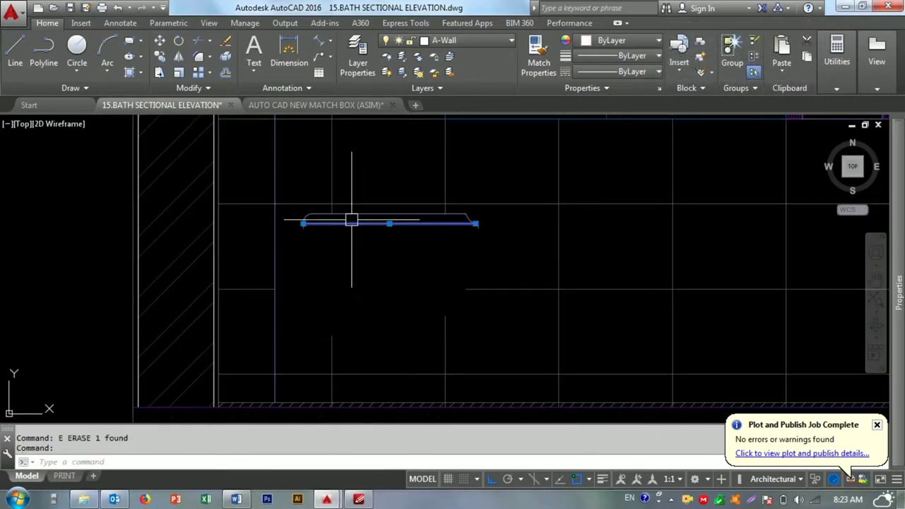
click(303, 226)
key(Escape)
drag(485, 214, 382, 233)
text(e)
key(Return)
click(274, 268)
text(e)
key(Return)
- Erase the two extra lines in the toilet area
middle_drag(292, 268, 393, 410)
scroll(450, 195, up, 2)
key(Escape)
key(Escape)
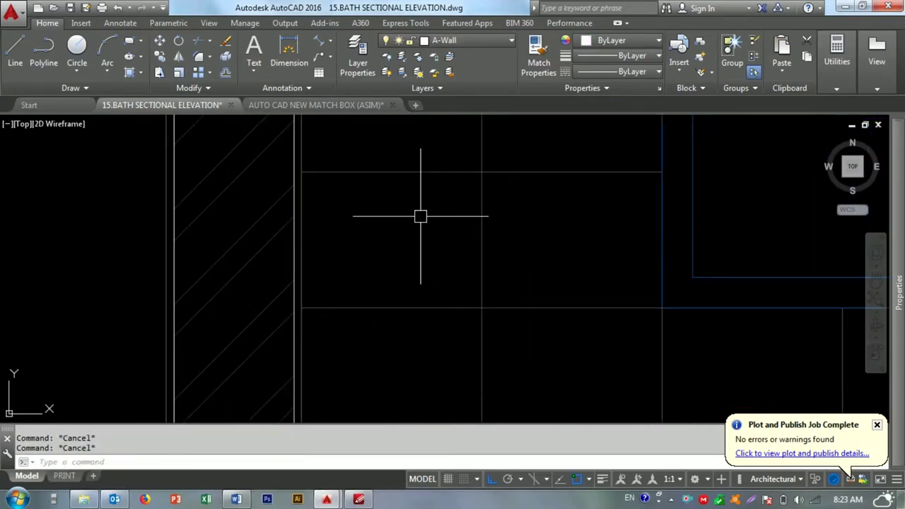
scroll(420, 216, down, 2)
click(432, 333)
click(382, 330)
text(e)
key(Return)
key(Escape)
key(Escape)
- Extend the horizontal tile line to the vertical boundary line
click(491, 340)
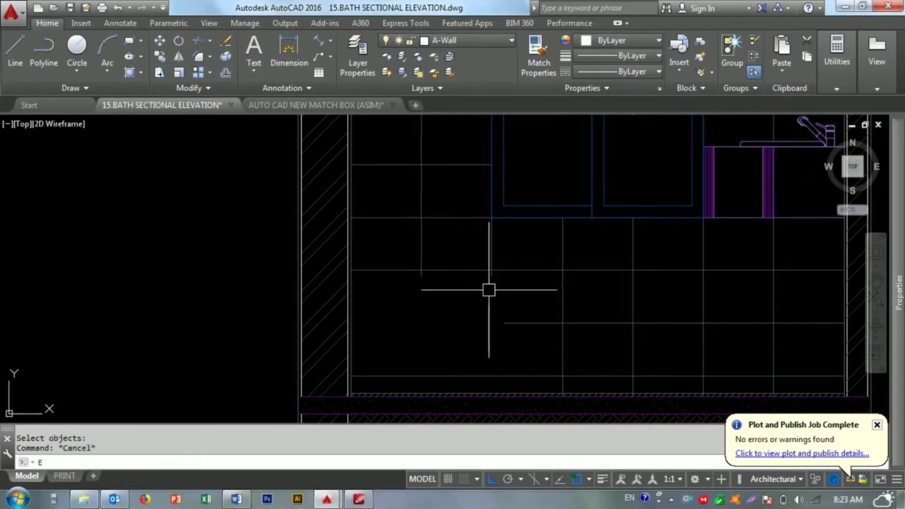
text(x)
key(Return)
key(Return)
click(485, 352)
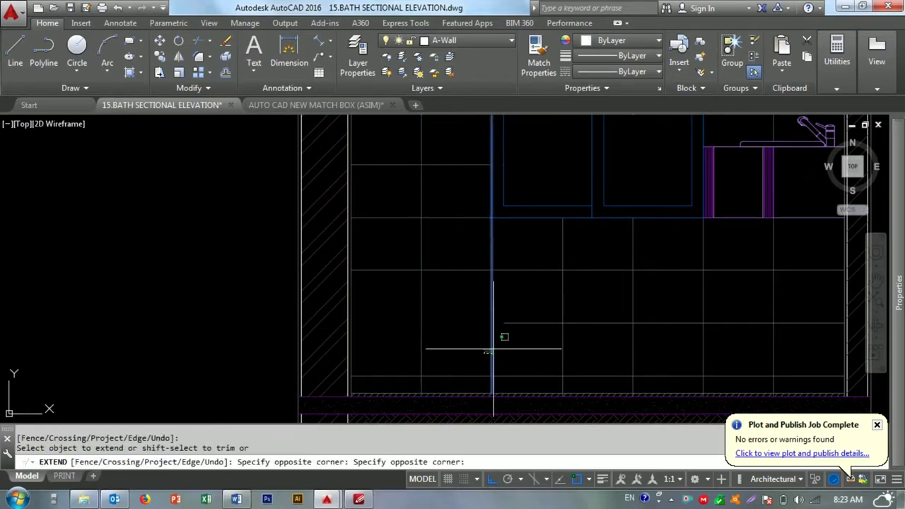
key(Escape)
key(Escape)
text(eex)
key(Return)
key(Return)
click(502, 323)
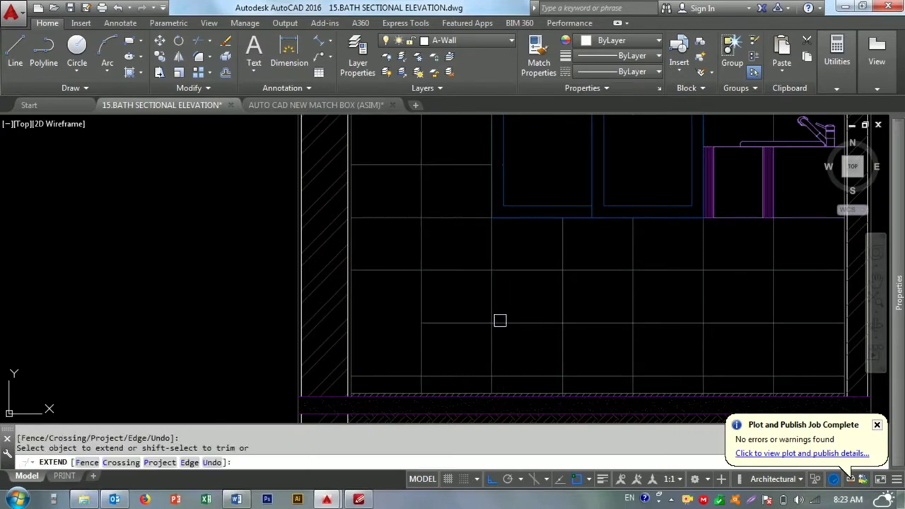
scroll(368, 338, down, 3)
scroll(377, 333, down, 2)
key(Escape)
- Delete the window, sink and cabinet from the new elevation
scroll(263, 333, up, 1)
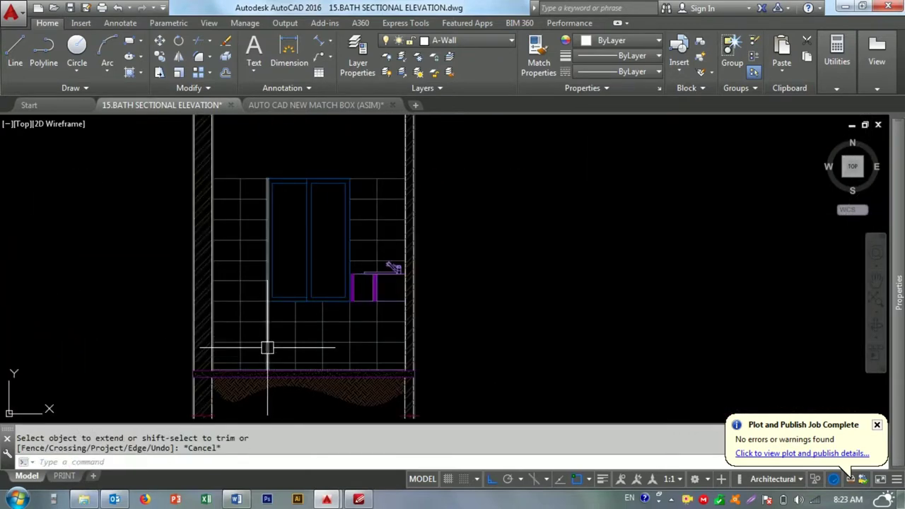
scroll(272, 262, down, 1)
scroll(399, 227, up, 3)
click(422, 172)
text(e)
key(Return)
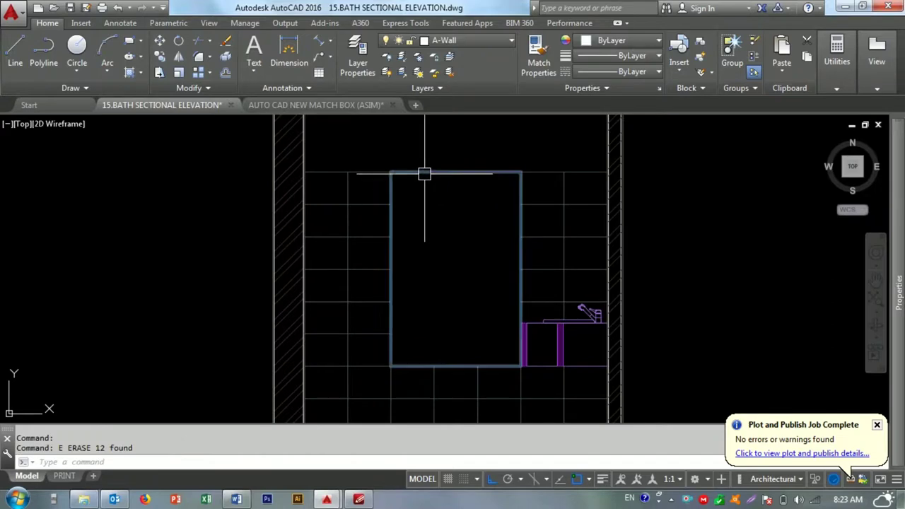
scroll(438, 230, up, 2)
scroll(488, 297, up, 1)
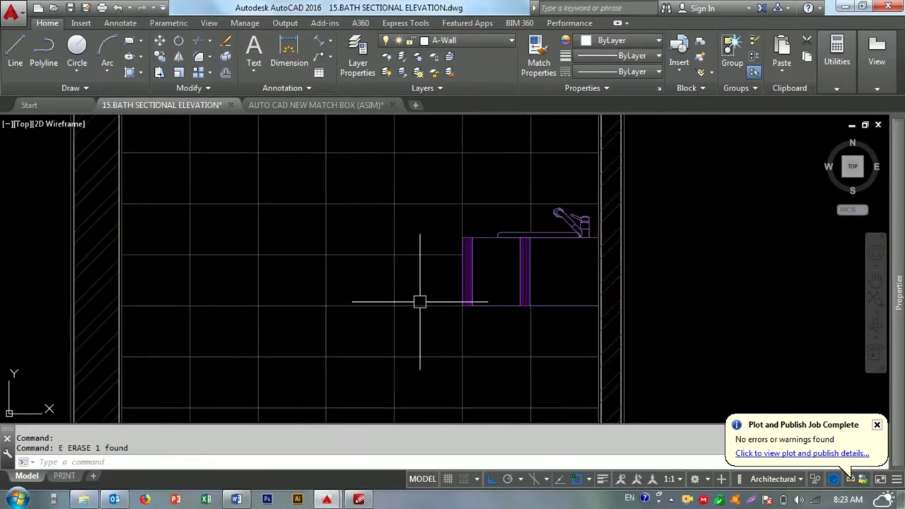
click(427, 325)
click(712, 199)
key(Delete)
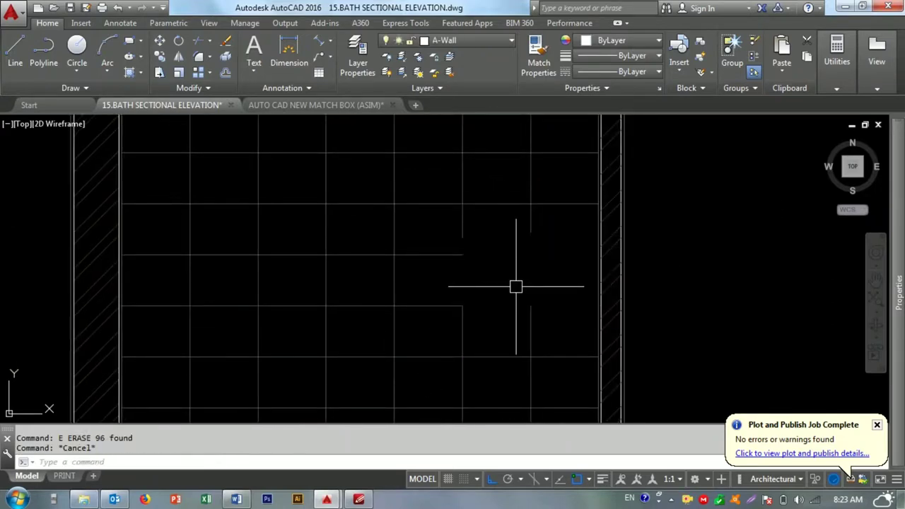
- Extend the broken lower tile line to the wall
text(ex)
key(Return)
key(Return)
click(509, 307)
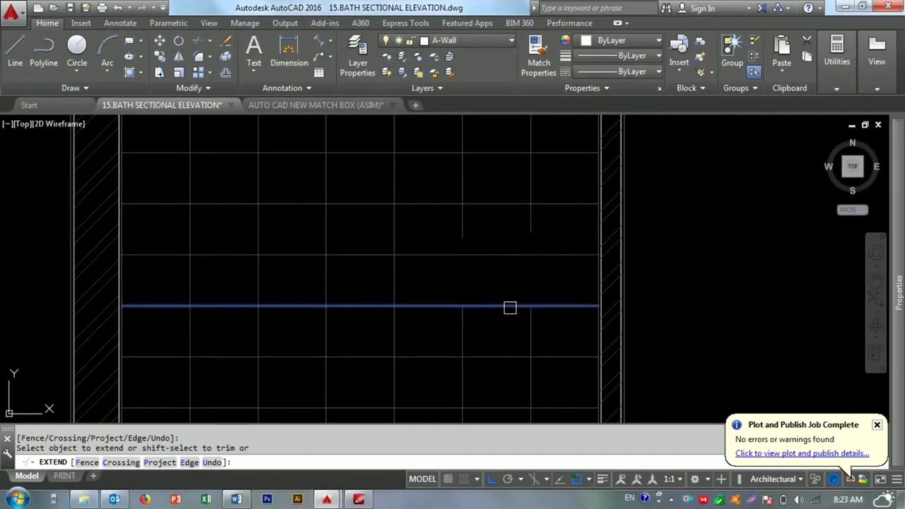
key(Escape)
text(e)
key(Escape)
- Join the split pieces of two vertical tile lines into continuous lines
text(j)
key(Return)
click(529, 325)
click(531, 218)
key(Return)
key(Return)
click(463, 229)
click(462, 329)
key(Return)
- Pan the view back to the bath plan
scroll(487, 289, down, 3)
scroll(545, 137, up, 2)
scroll(505, 238, down, 3)
click(505, 239)
key(Escape)
key(Escape)
middle_drag(444, 258, 412, 266)
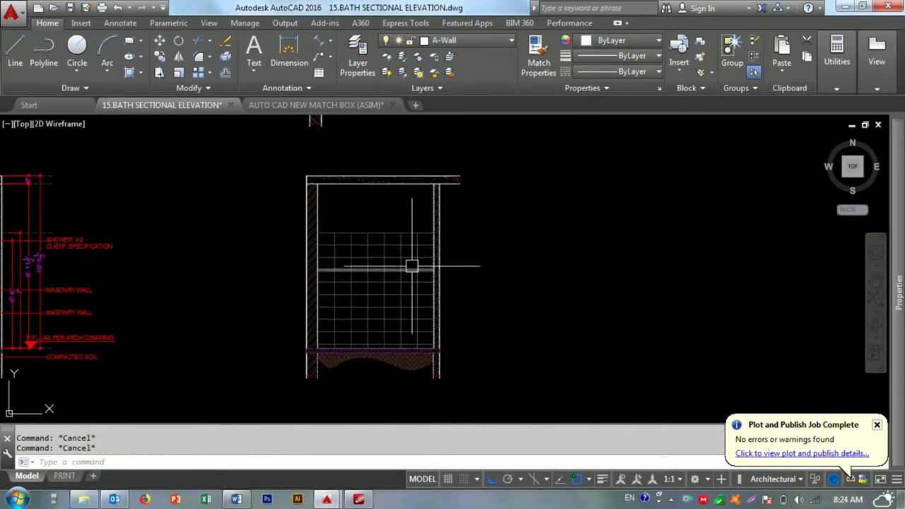
- Start a vertical construction line from the plan wall, then cancel it
text(v)
key(Return)
scroll(418, 258, up, 3)
scroll(347, 357, up, 3)
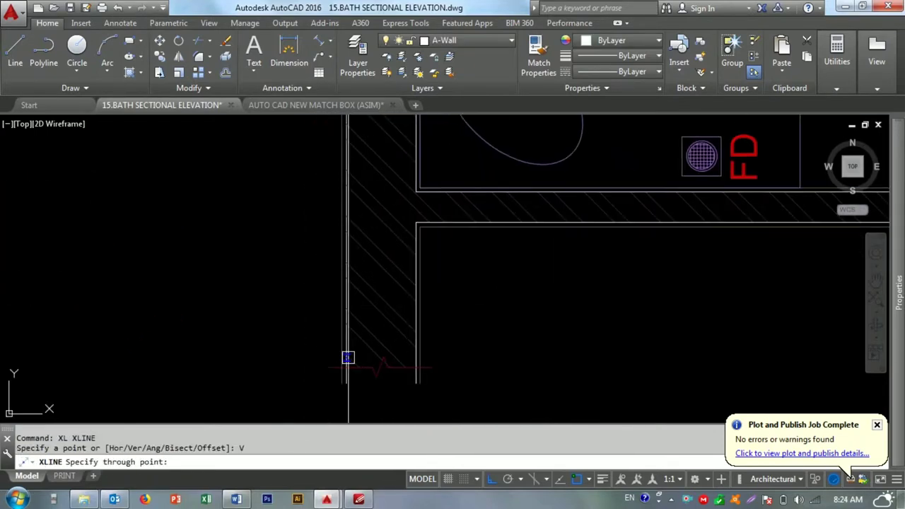
scroll(420, 383, down, 3)
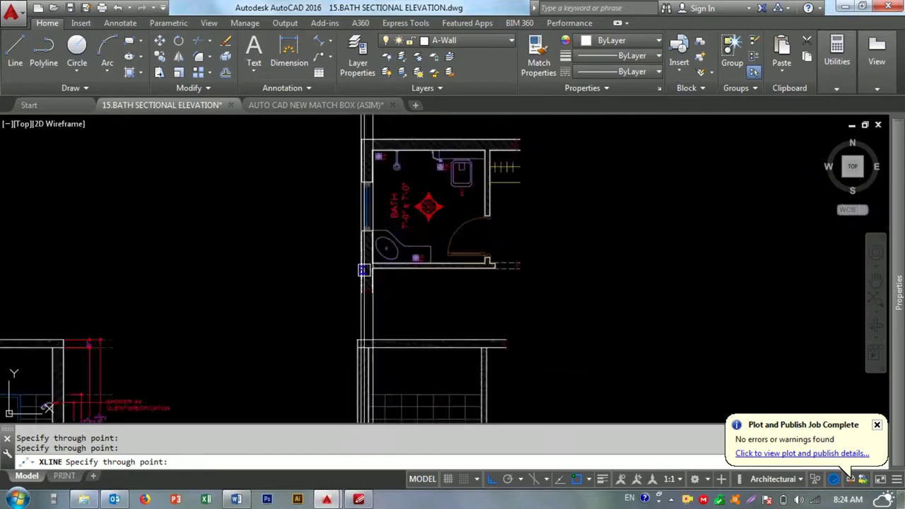
key(Escape)
- Window-select the new elevation and begin moving it from the wall corner
click(343, 202)
scroll(540, 366, down, 2)
click(540, 366)
text(m)
key(Return)
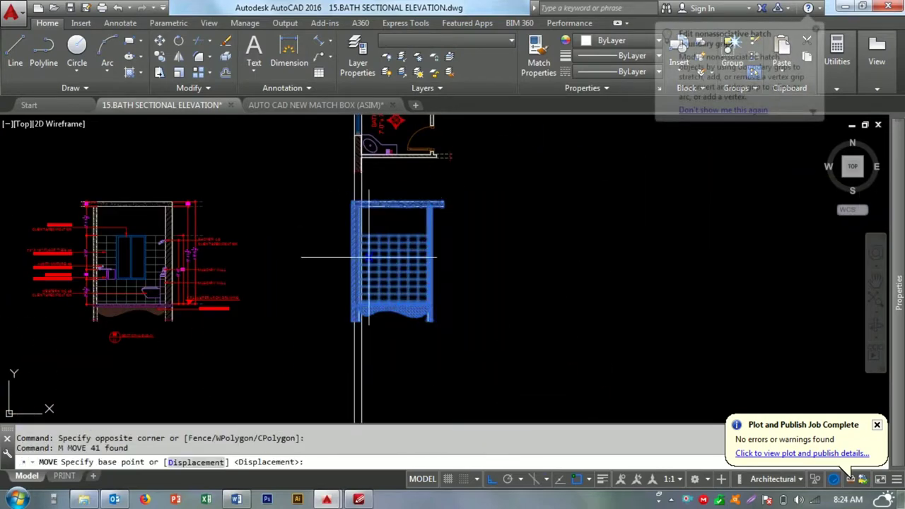
scroll(349, 194, up, 5)
click(393, 228)
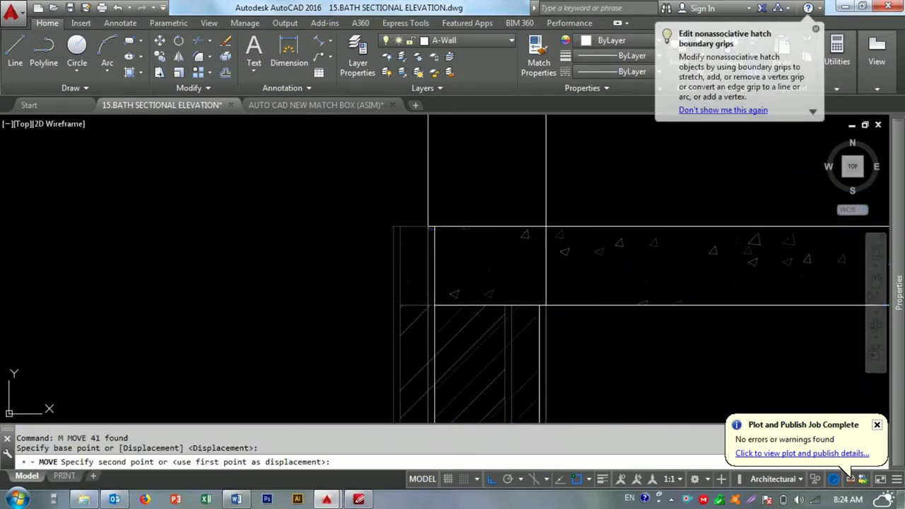
scroll(424, 226, down, 5)
key(Escape)
- Draw vertical XLINE guides down from the plan walls
text(xl)
key(Return)
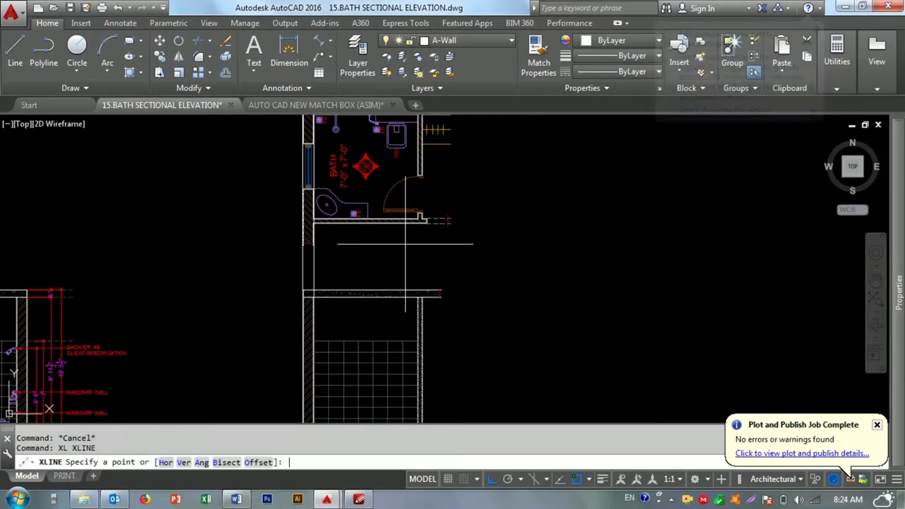
text(v)
key(Return)
scroll(404, 153, up, 3)
scroll(466, 264, up, 3)
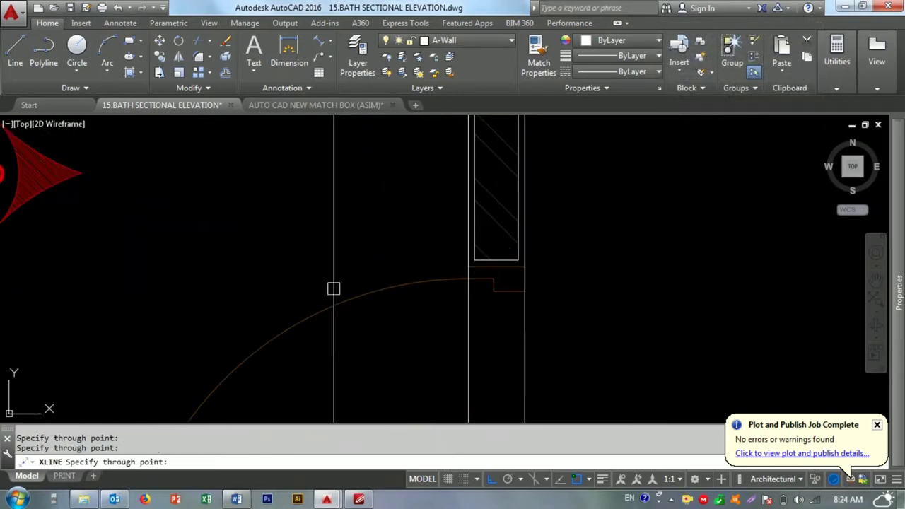
scroll(414, 307, down, 3)
scroll(428, 309, up, 3)
key(Escape)
- Erase the temporary guide lines
drag(438, 268, 414, 283)
text(e)
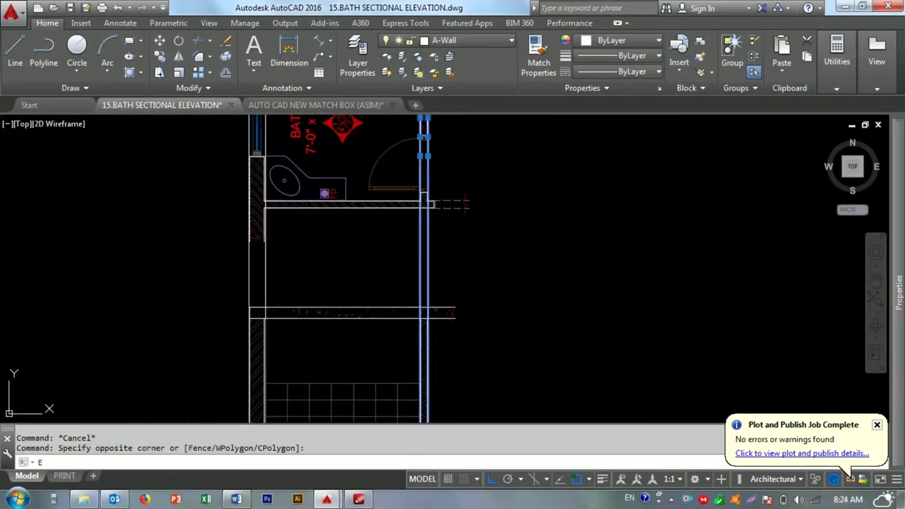
key(Return)
scroll(424, 282, down, 5)
- Select the new elevation and move it into alignment beneath the plan
click(222, 292)
click(396, 421)
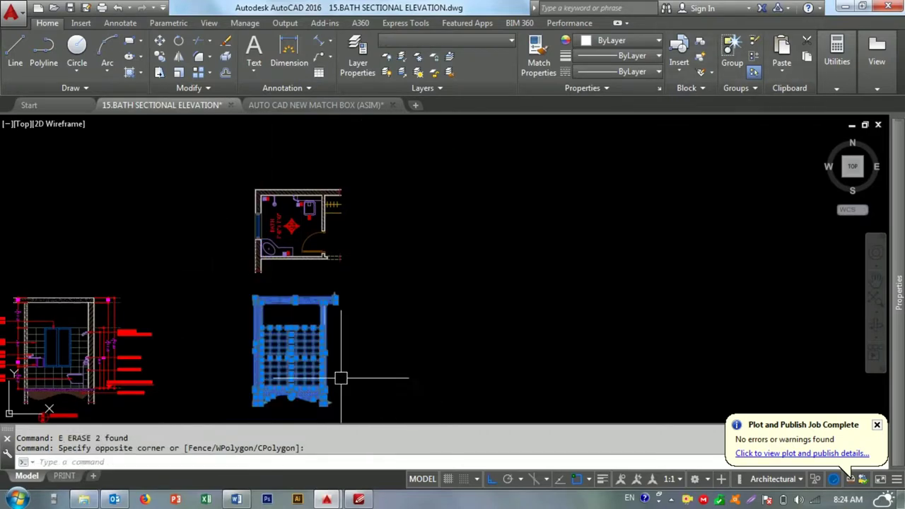
click(340, 378)
text(m)
key(Return)
click(382, 345)
key(Escape)
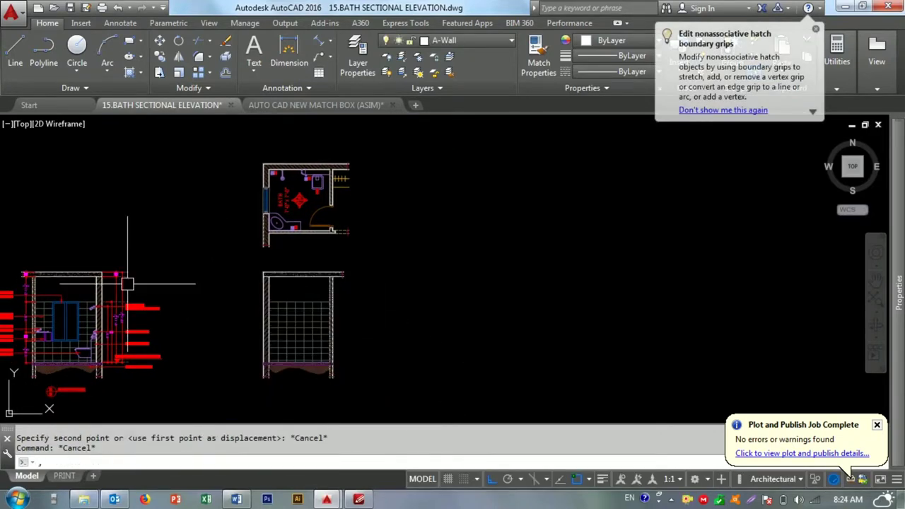
key(Return)
- Erase the leftover stray line from the copied elevation
click(128, 272)
scroll(541, 263, up, 5)
key(Escape)
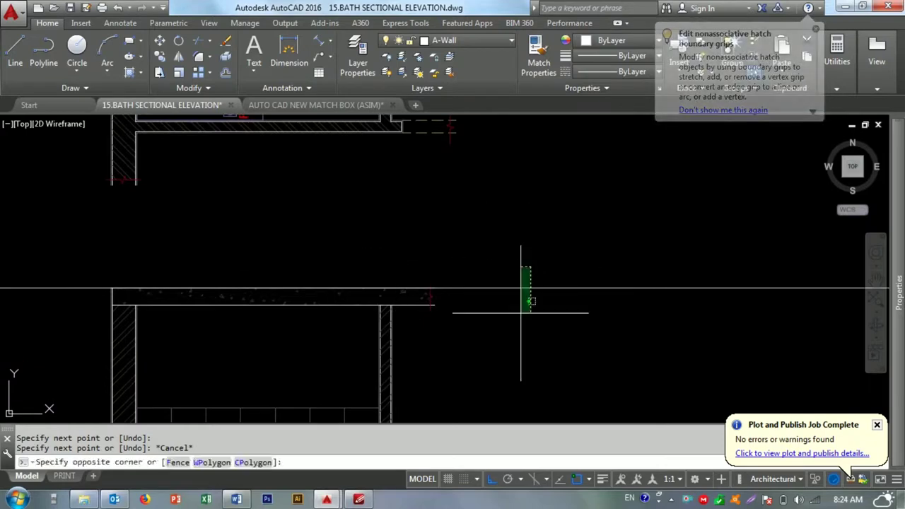
drag(523, 240, 550, 258)
scroll(550, 258, down, 8)
key(e)
key(Return)
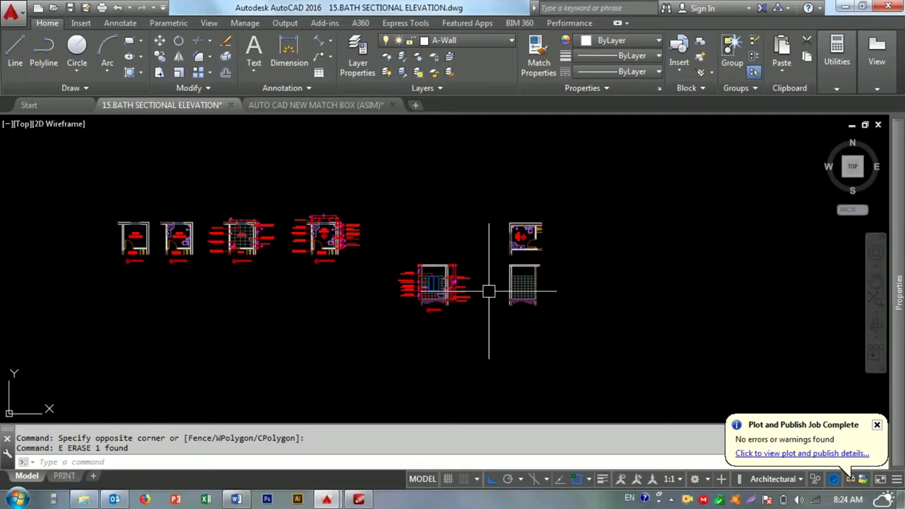
scroll(488, 291, up, 5)
key(Escape)
scroll(383, 196, up, 2)
click(383, 196)
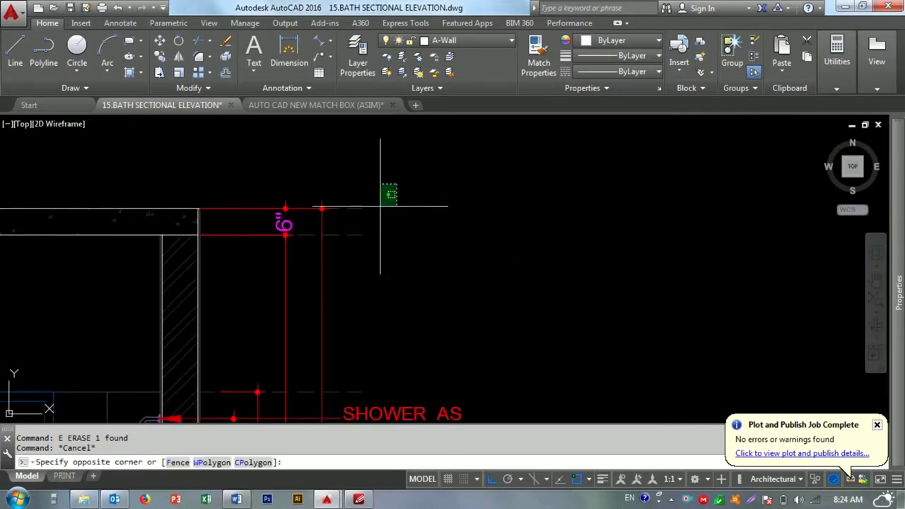
- Mirror the F.F.L label and level arrow onto the new elevation, keeping the originals
click(344, 393)
scroll(344, 393, down, 3)
scroll(309, 362, up, 3)
click(289, 361)
click(333, 297)
scroll(361, 300, down, 3)
text(mi)
key(Return)
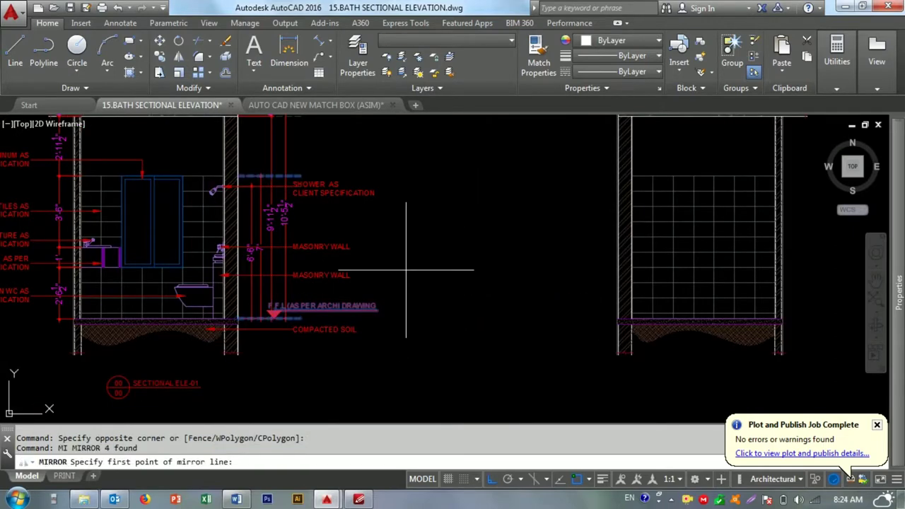
click(463, 291)
click(465, 171)
key(Return)
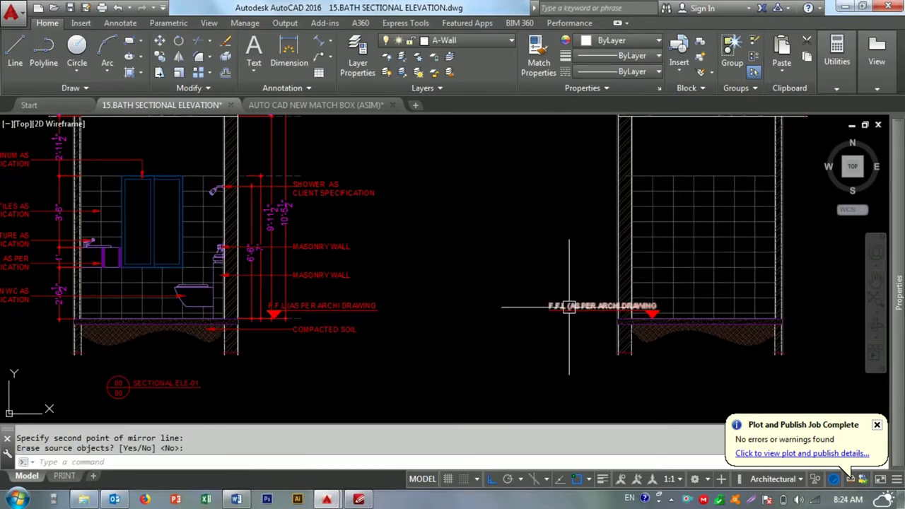
- Pick a grid line and window-select the slab edge in the new elevation
scroll(587, 322, up, 4)
scroll(742, 308, up, 3)
key(Return)
click(476, 323)
scroll(449, 325, down, 2)
scroll(425, 269, down, 3)
scroll(426, 287, up, 4)
scroll(414, 295, up, 2)
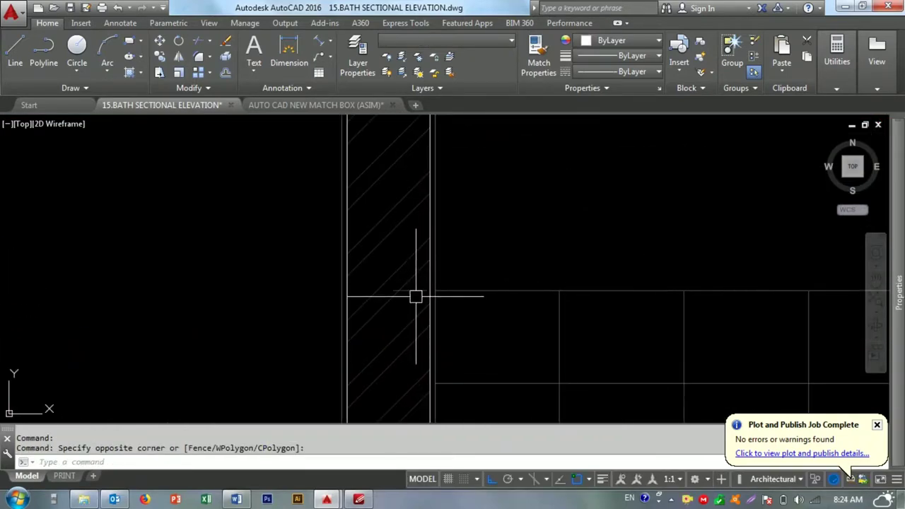
scroll(414, 295, down, 2)
middle_drag(414, 295, 498, 284)
scroll(470, 234, up, 5)
click(278, 185)
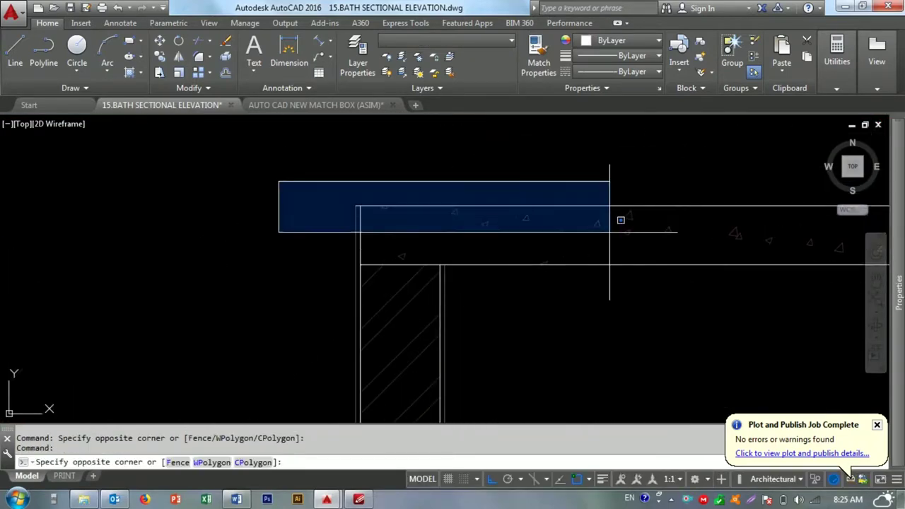
scroll(615, 227, down, 4)
click(740, 217)
scroll(459, 254, down, 2)
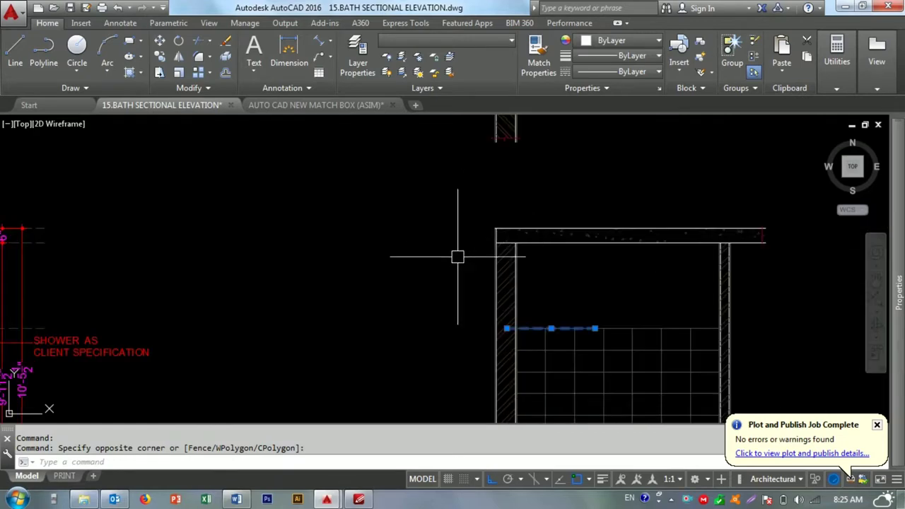
scroll(488, 220, down, 1)
- Move the selected dashed line pieces to the tile-top height
click(471, 177)
click(763, 162)
click(435, 217)
click(694, 178)
text(m)
key(Return)
scroll(605, 269, up, 5)
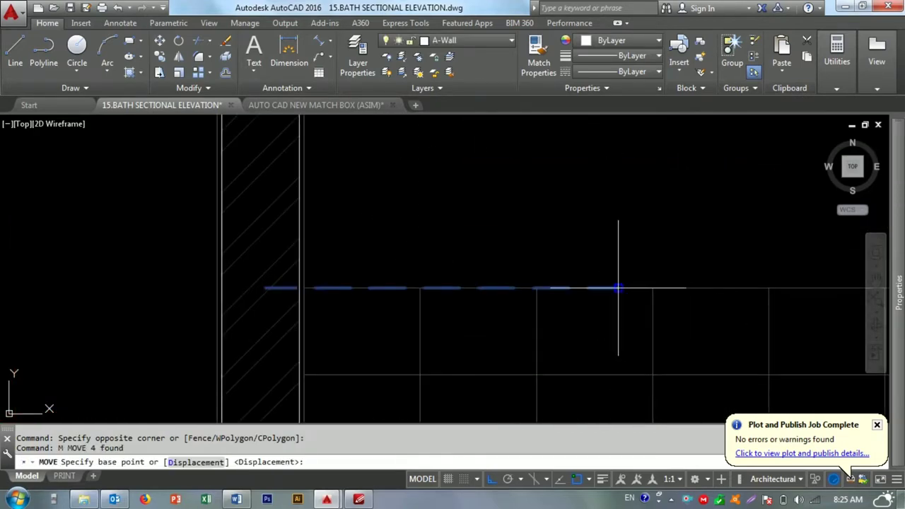
click(614, 288)
scroll(329, 268, down, 5)
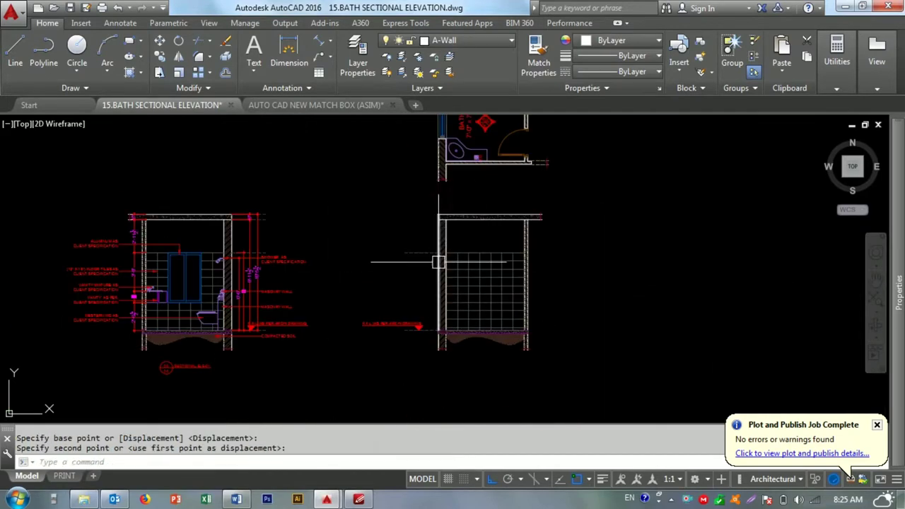
click(417, 254)
- Copy the line piece to a second position just above it
text(co)
key(Return)
scroll(421, 250, up, 3)
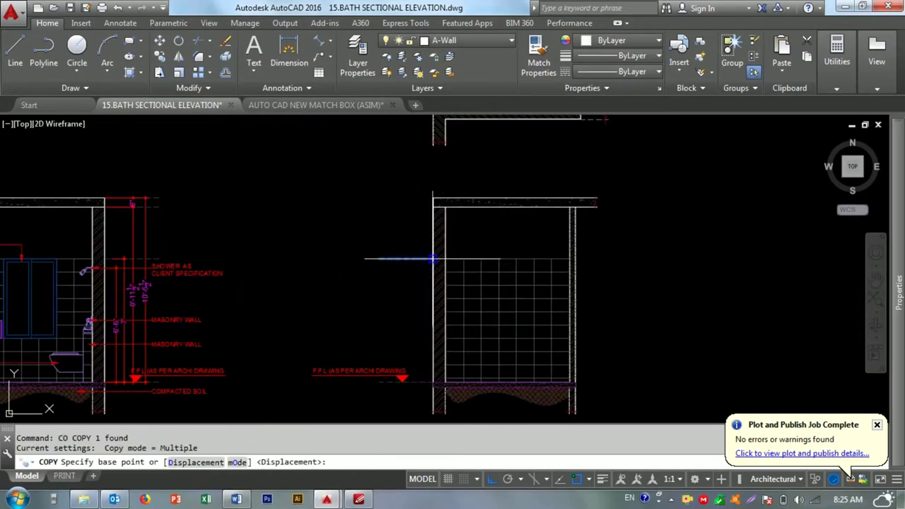
click(404, 257)
scroll(439, 226, up, 3)
click(437, 229)
key(Escape)
scroll(437, 229, down, 5)
scroll(424, 244, up, 5)
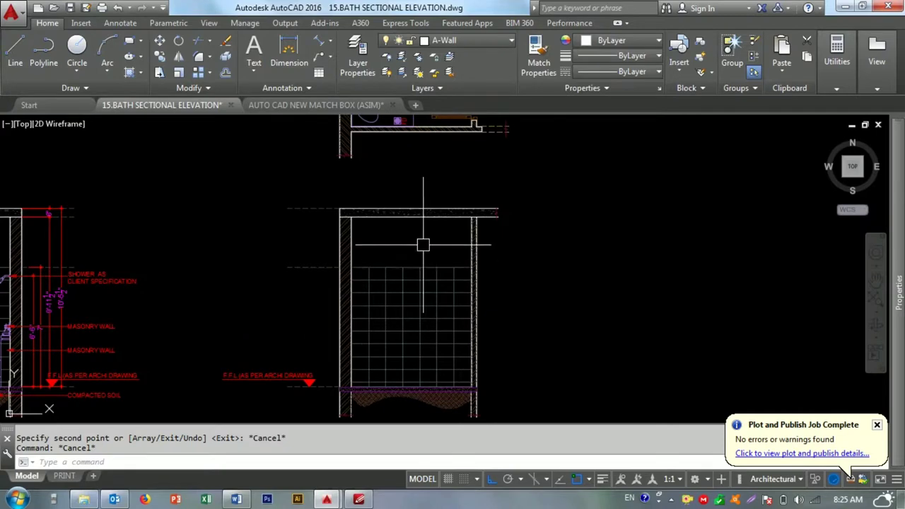
- Start a vertical construction line with XL, then cancel it
scroll(366, 299, down, 2)
key(Escape)
scroll(395, 258, down, 2)
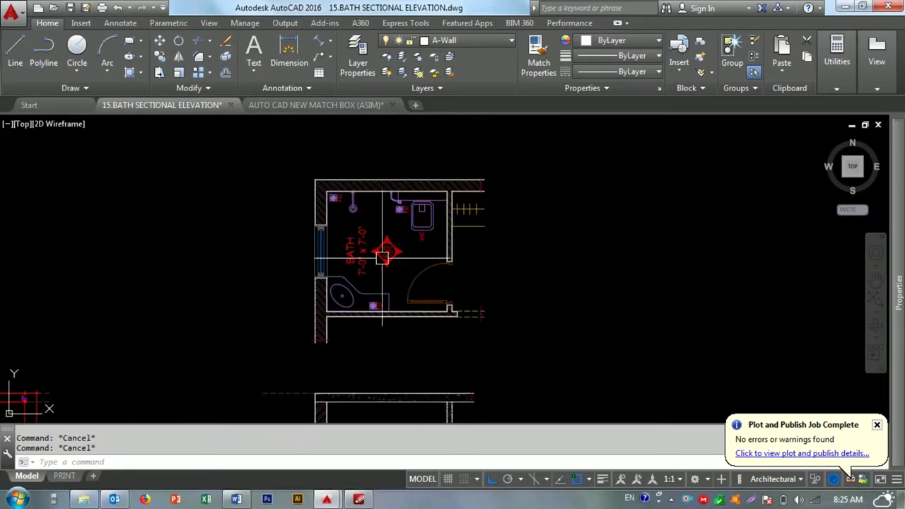
scroll(381, 251, up, 5)
text(xl)
key(Return)
text(v)
key(Return)
scroll(431, 152, up, 8)
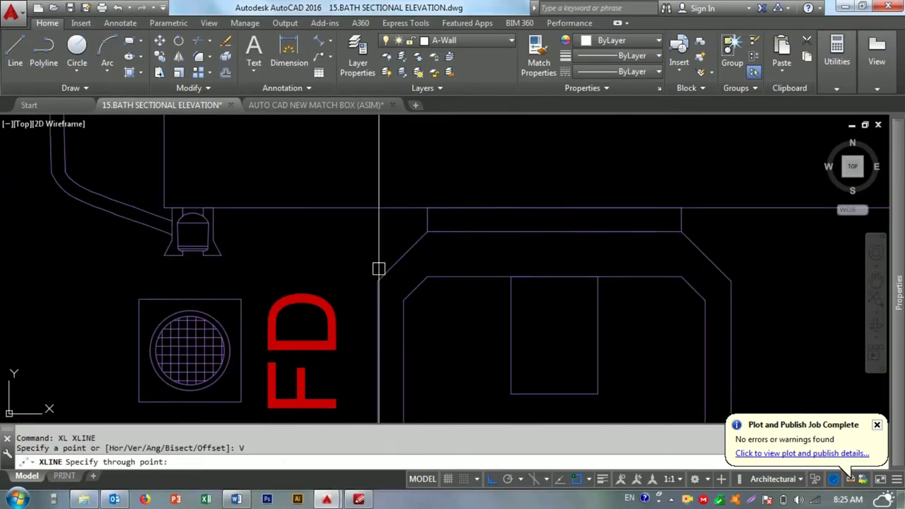
scroll(204, 196, down, 5)
key(Escape)
scroll(306, 275, down, 5)
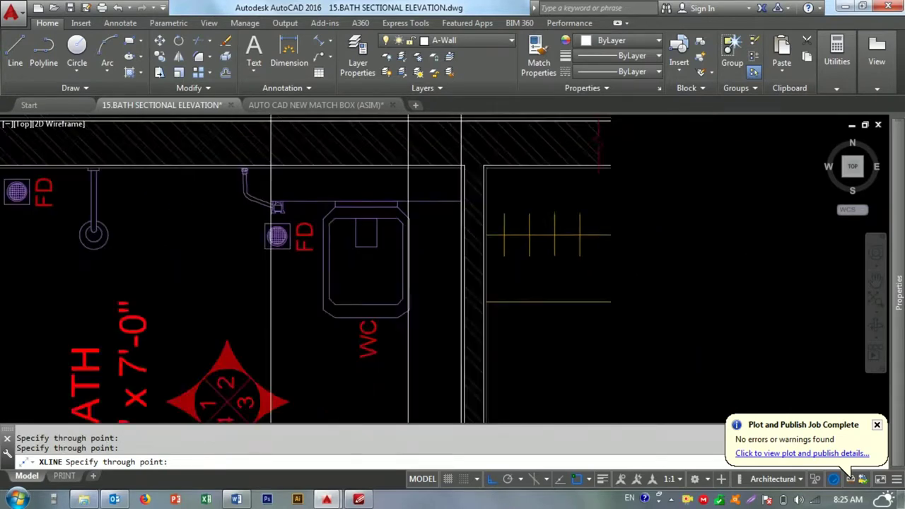
scroll(424, 233, up, 4)
scroll(395, 191, up, 3)
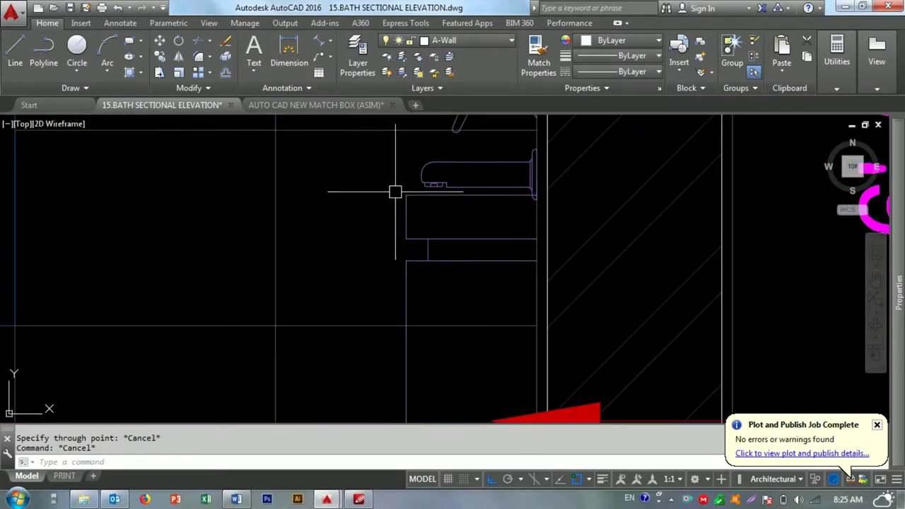
- Window-select the vanity counter profile and copy it into the elevation
click(398, 192)
click(567, 265)
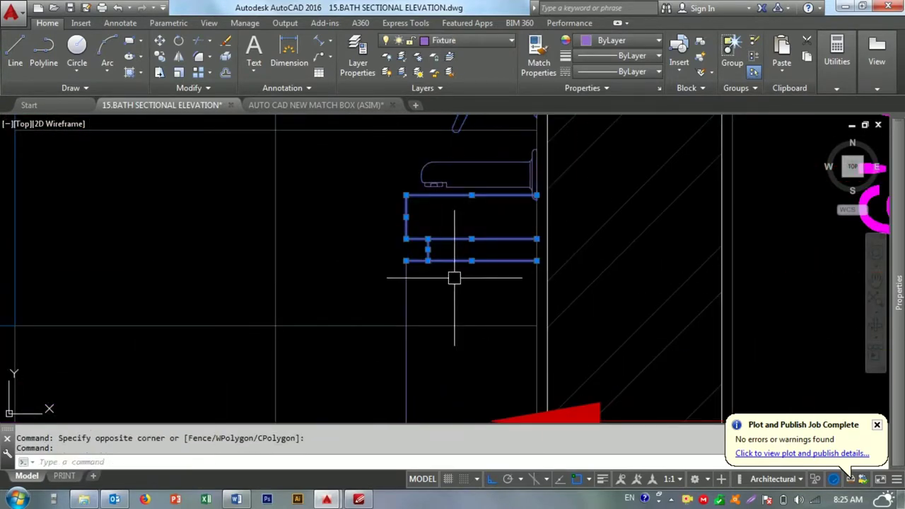
click(414, 223)
text(o)
key(Return)
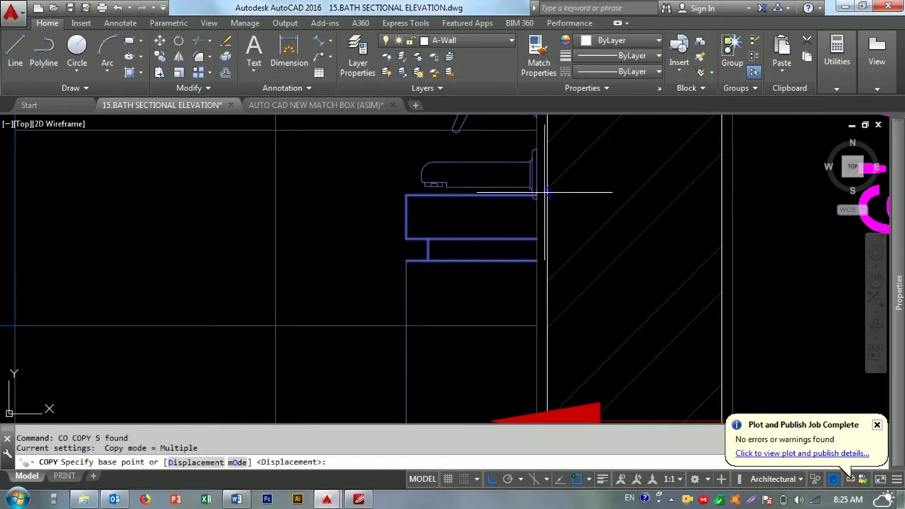
click(605, 194)
scroll(613, 233, down, 4)
scroll(472, 228, up, 4)
scroll(472, 229, up, 3)
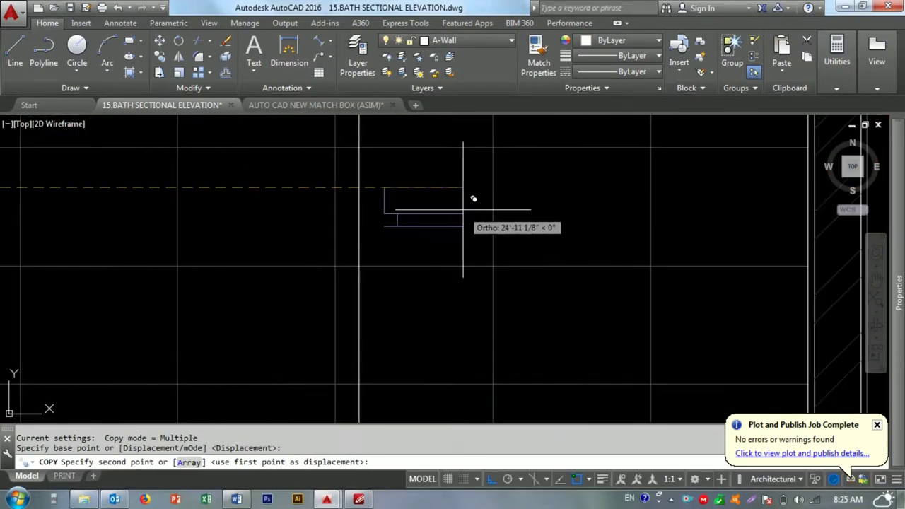
key(Escape)
- Erase the unwanted extra copy of the counter shape
click(475, 182)
click(374, 249)
text(m)
key(Return)
click(383, 188)
key(Escape)
key(Escape)
key(e)
key(Return)
key(Escape)
- Stretch the counter's end with a crossing window so it meets the right-hand wall
scroll(438, 208, down, 3)
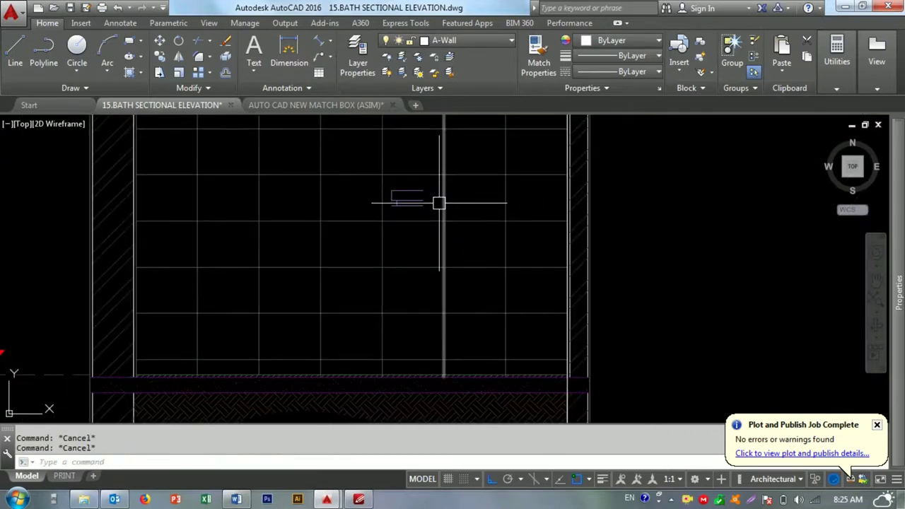
key(s)
key(Return)
scroll(438, 202, up, 2)
click(430, 166)
click(403, 228)
key(Return)
click(414, 193)
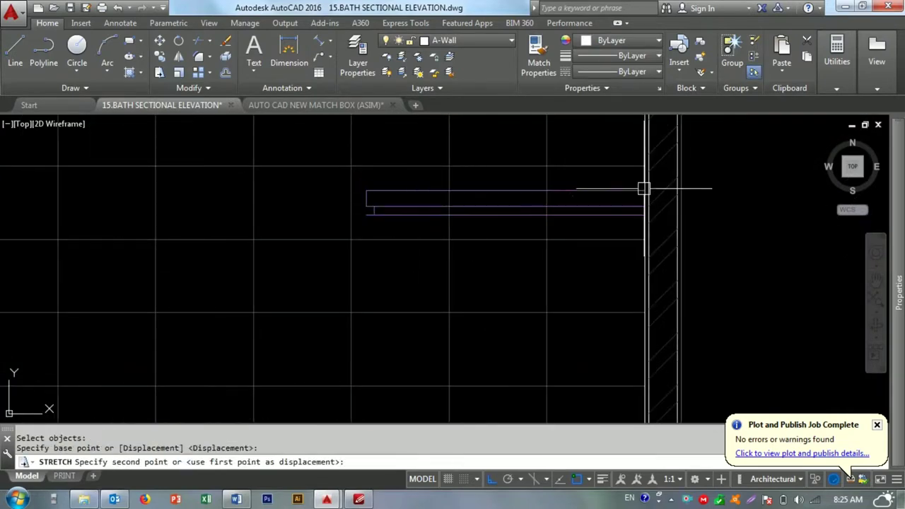
key(Escape)
key(Escape)
- Erase the stray object and begin MATCHPROP from the counter's top line
scroll(565, 222, down, 3)
click(527, 241)
key(e)
key(Return)
key(Escape)
scroll(423, 218, up, 3)
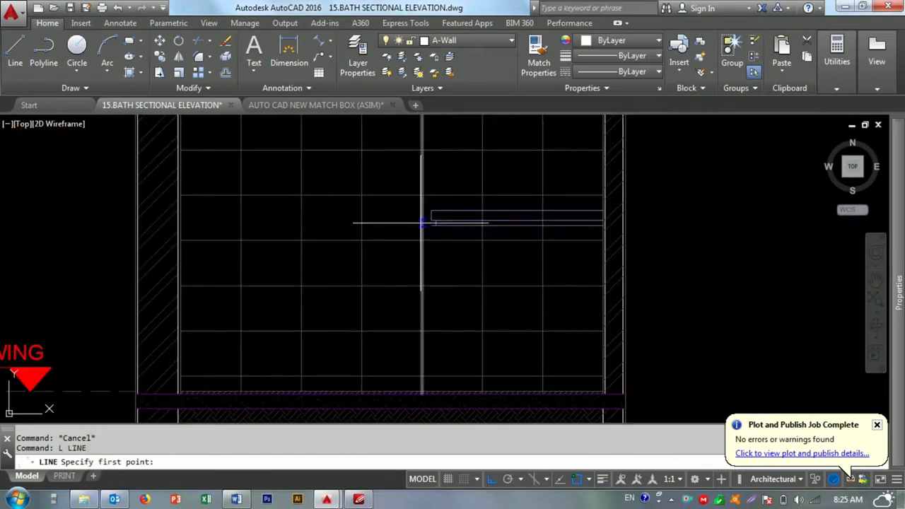
middle_drag(430, 395, 419, 298)
key(Escape)
key(Escape)
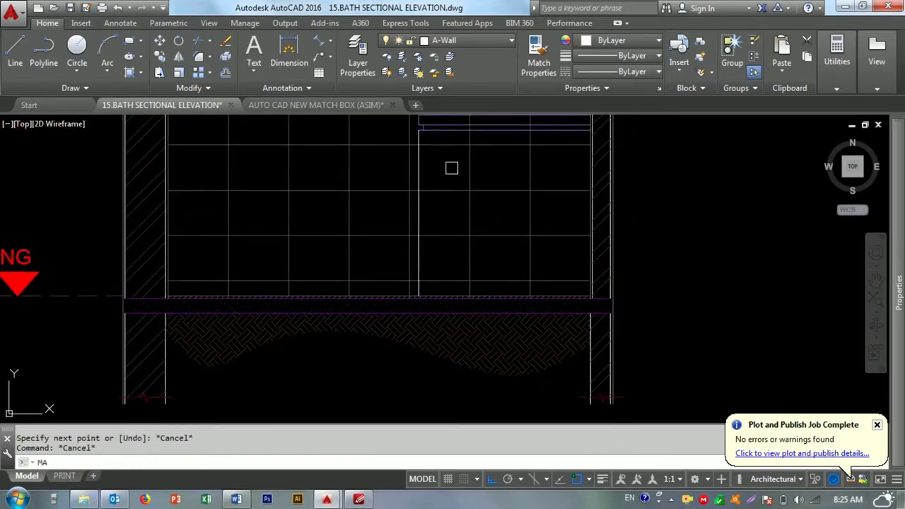
text(ma)
key(Return)
click(432, 132)
- Trace the vanity cabinet outline as a polyline along the counter top and down to the floor
scroll(396, 202, up, 5)
key(Escape)
key(Escape)
key(Escape)
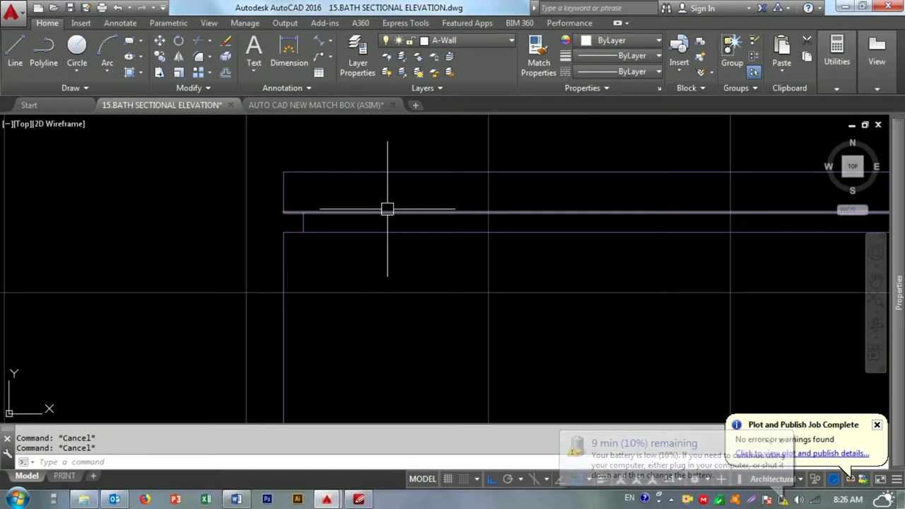
mouse_move(386, 209)
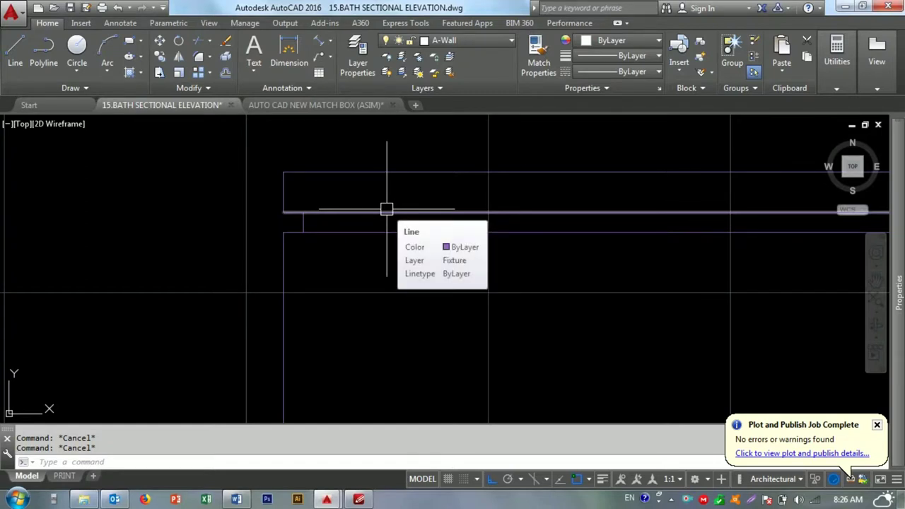
scroll(526, 205, down, 2)
click(557, 175)
click(128, 175)
click(129, 200)
middle_drag(135, 315, 179, 173)
click(172, 369)
scroll(601, 257, up, 2)
scroll(313, 198, up, 2)
key(Escape)
key(Escape)
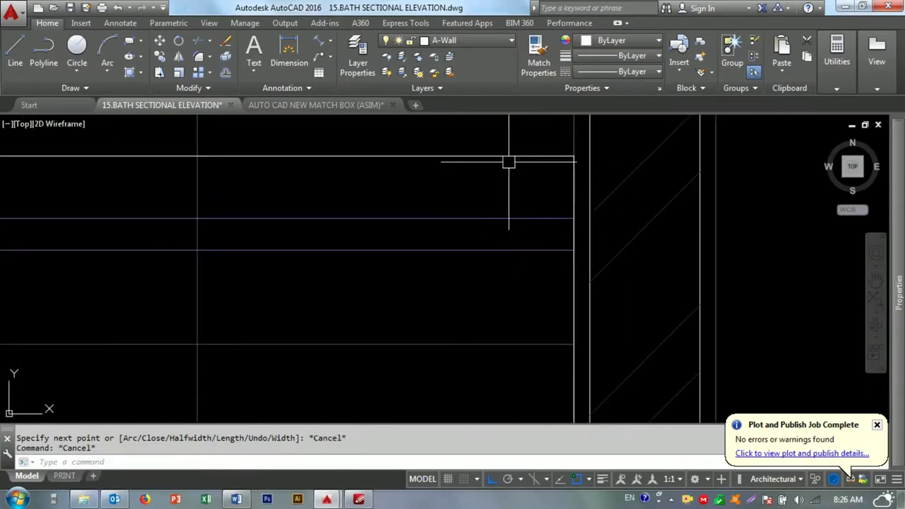
- Match the new outline's properties to the Fixture line
scroll(517, 180, down, 3)
text(ma)
key(Return)
scroll(420, 214, up, 3)
click(412, 186)
click(407, 147)
key(Escape)
key(Escape)
- Attempt a polyline-based wipeout from the cabinet outline, then cancel it
click(92, 89)
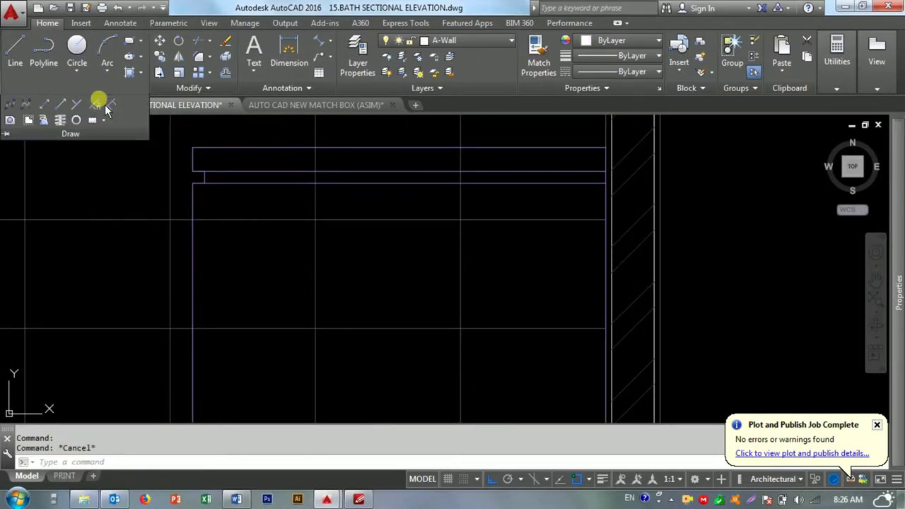
key(Return)
click(356, 155)
scroll(353, 181, down, 2)
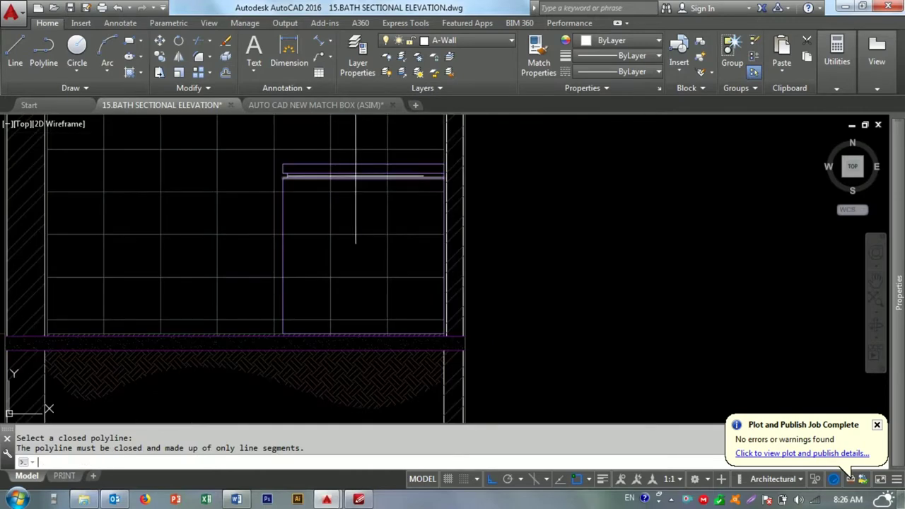
key(Return)
key(Return)
click(358, 163)
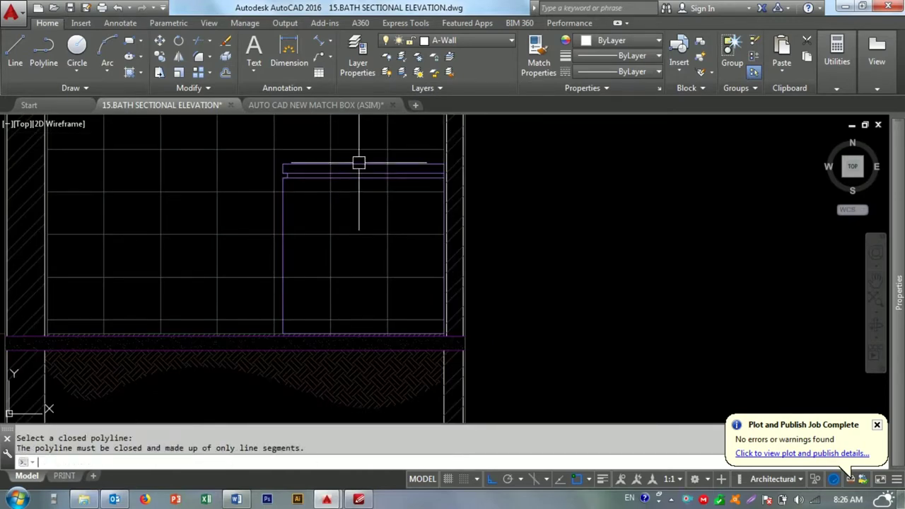
key(Escape)
click(358, 165)
scroll(346, 180, up, 5)
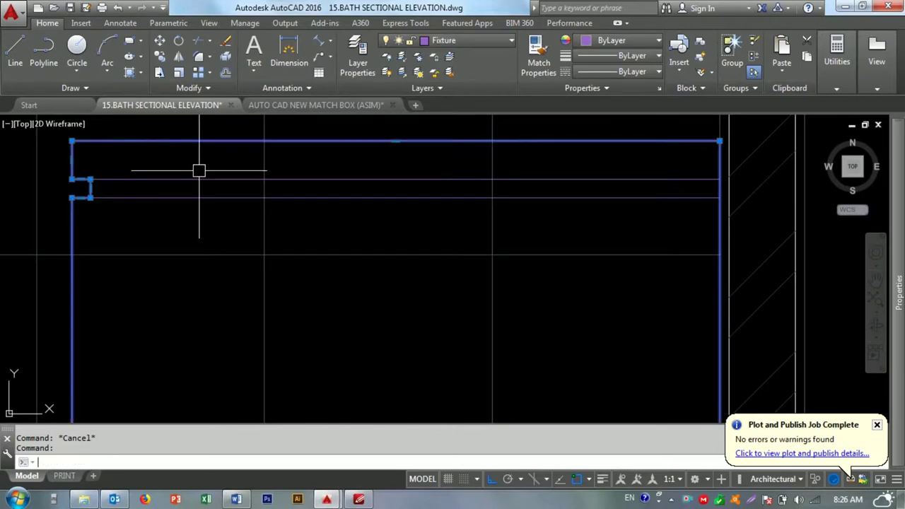
key(Escape)
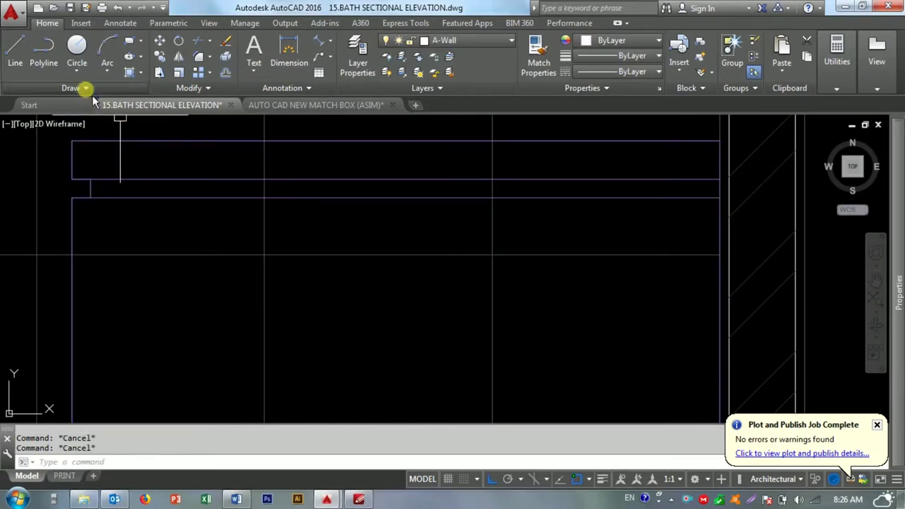
- Retry the wipeout mask using the existing cabinet outline polyline
click(86, 87)
click(44, 119)
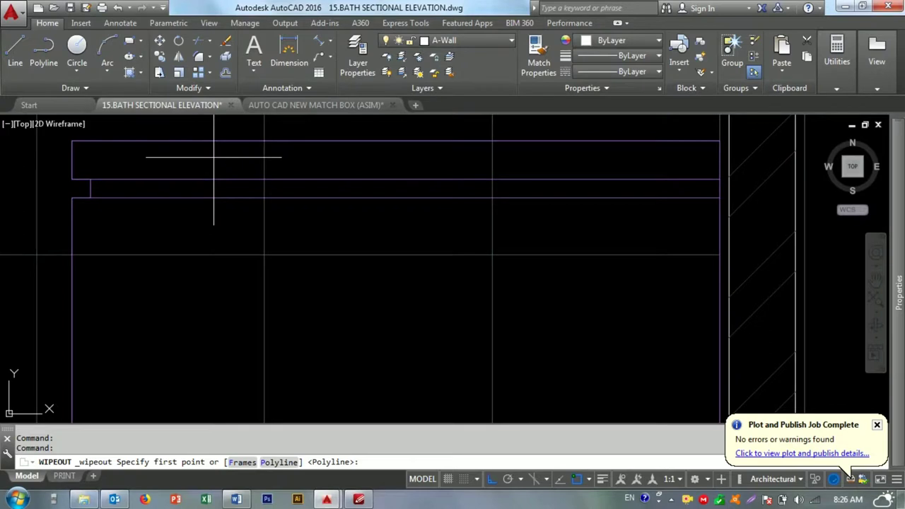
key(Return)
click(218, 139)
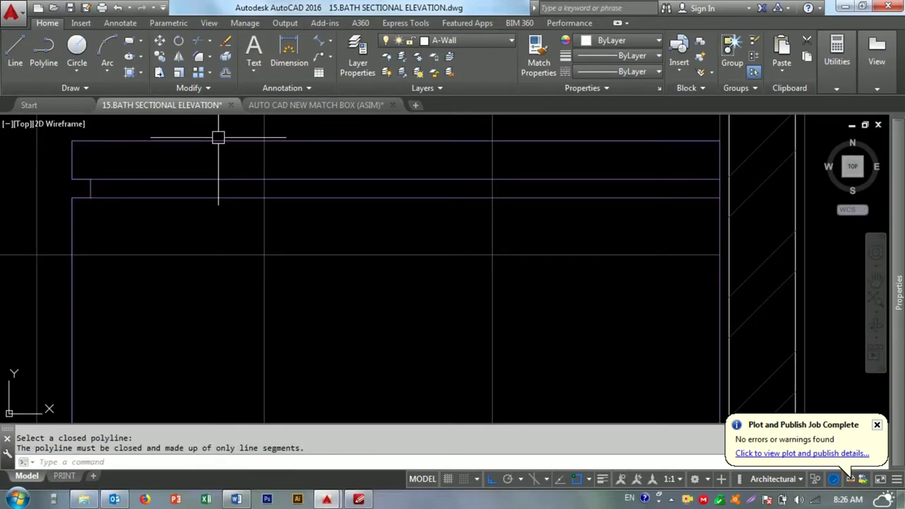
click(218, 138)
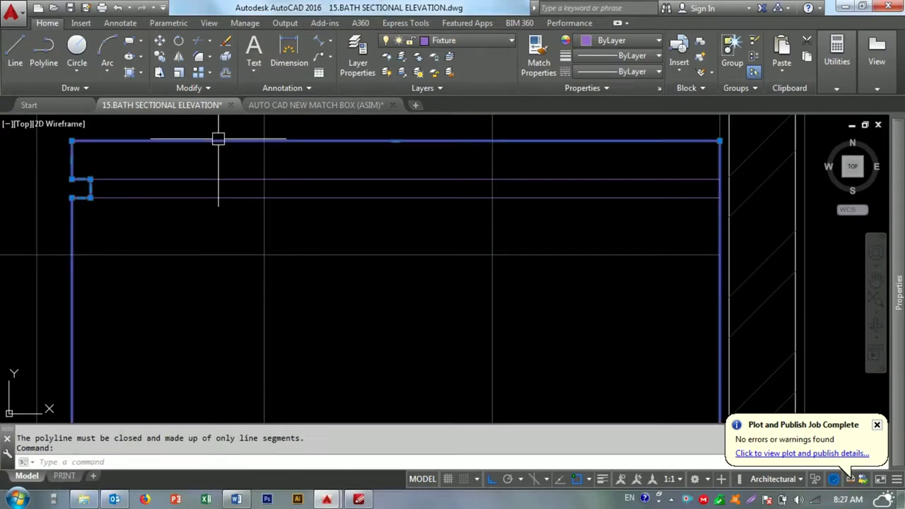
- Move the cabinet outline clear of the wall
text(m)
key(Return)
click(205, 194)
click(302, 201)
- Explode the moved square outline into separate lines
click(446, 208)
text(x)
key(Return)
click(486, 261)
key(Escape)
key(Escape)
- Fillet the square's notched corner so its vertical and top lines meet
text(f)
key(Return)
click(514, 222)
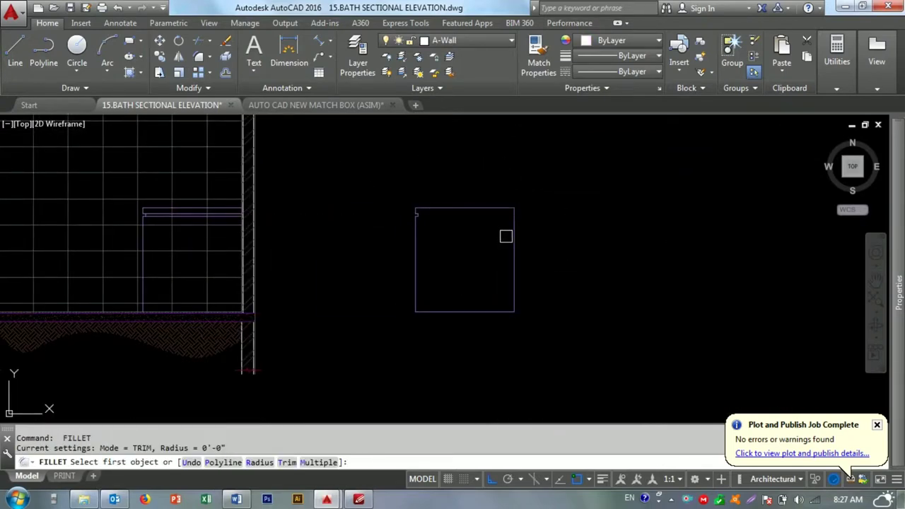
click(420, 240)
scroll(410, 205, up, 3)
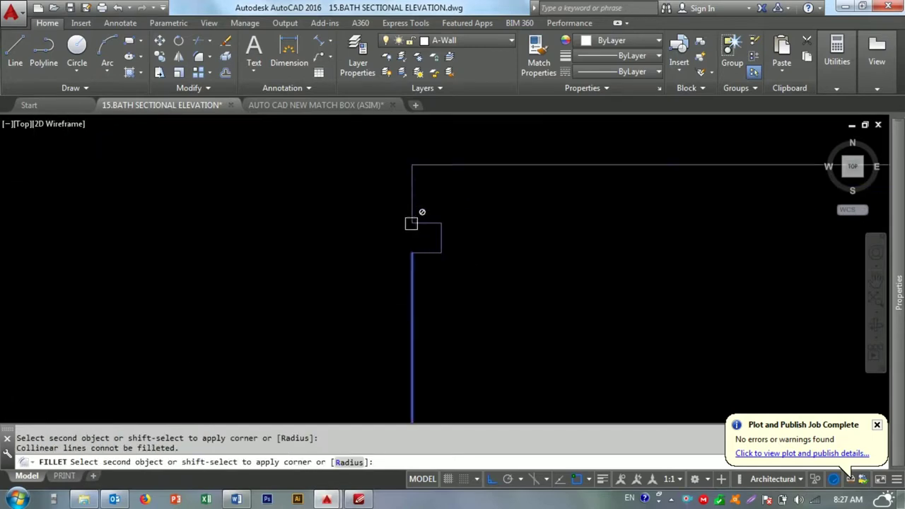
key(Escape)
- Convert the square's four lines to polylines and join them into one rectangle
key(Escape)
scroll(422, 264, down, 3)
drag(370, 307, 510, 194)
text(f)
key(Return)
click(412, 317)
scroll(445, 243, down, 3)
click(426, 224)
click(426, 225)
text(m)
key(Return)
key(Escape)
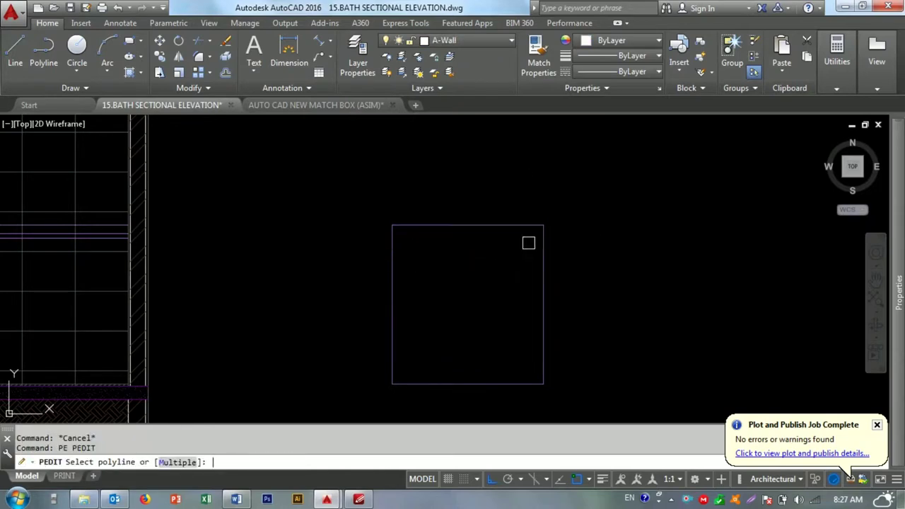
key(Return)
drag(547, 216, 347, 394)
key(Return)
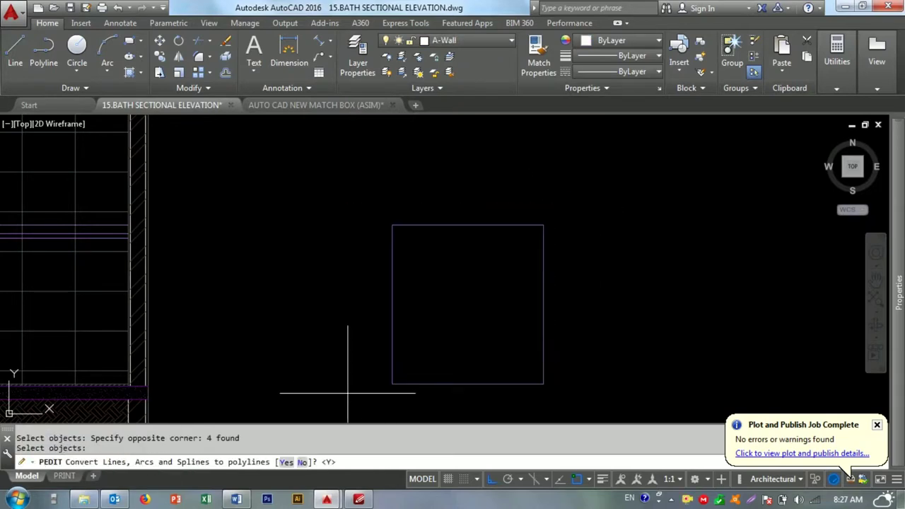
key(Return)
text(j)
key(Return)
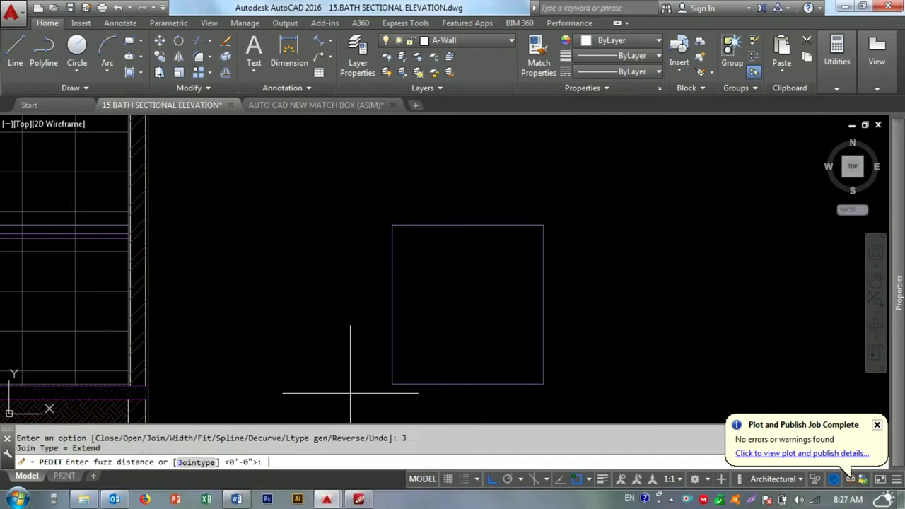
key(Return)
key(Return)
- Move the joined rectangle onto the vanity cabinet in the elevation
drag(389, 347, 376, 297)
text(m)
key(Return)
click(467, 304)
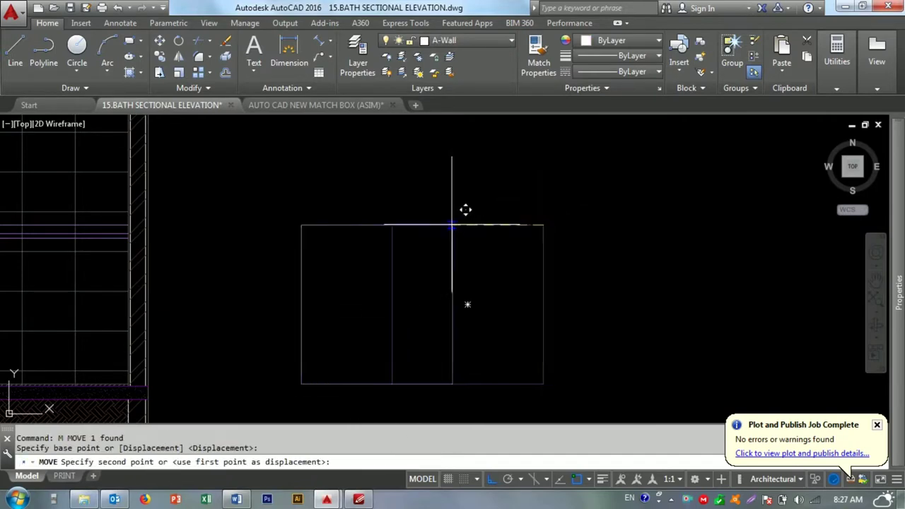
scroll(116, 218, up, 5)
scroll(115, 203, down, 5)
click(252, 185)
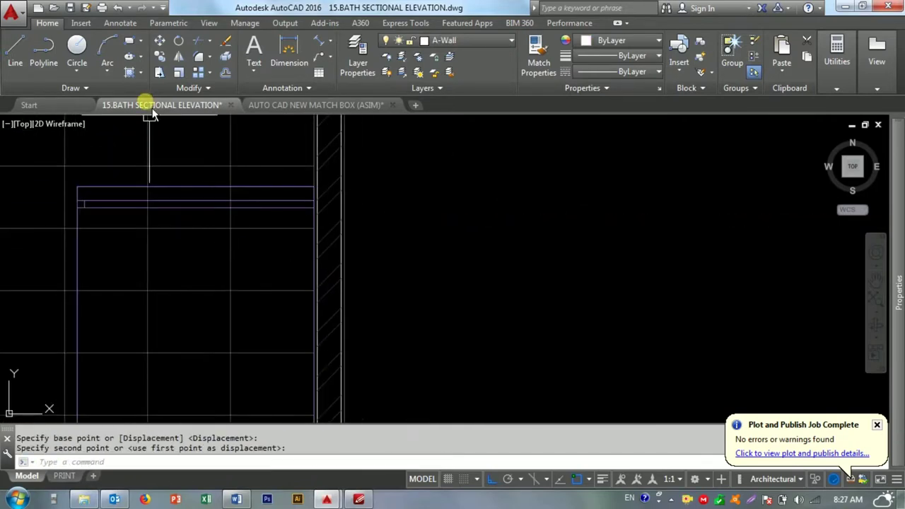
- Turn the rectangle into a wipeout mask, removing its original outline
click(85, 88)
click(29, 122)
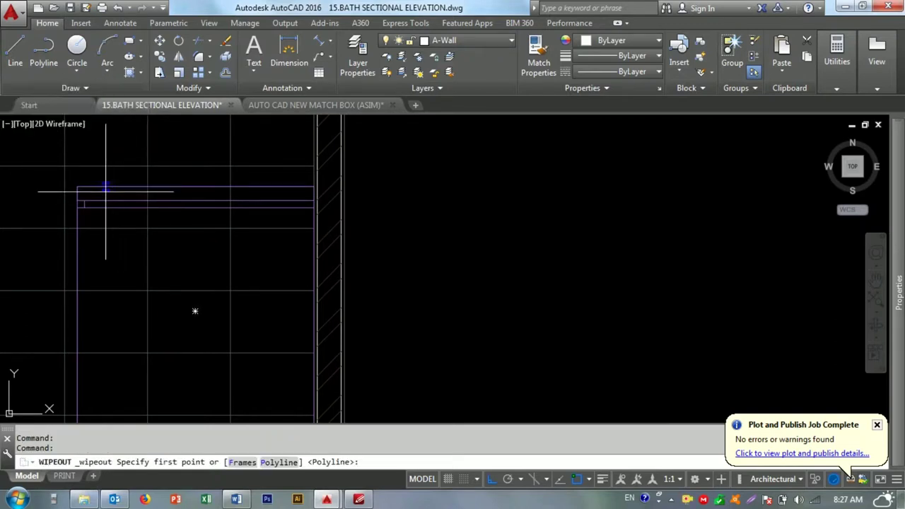
key(Return)
click(107, 189)
text(Y)
key(Return)
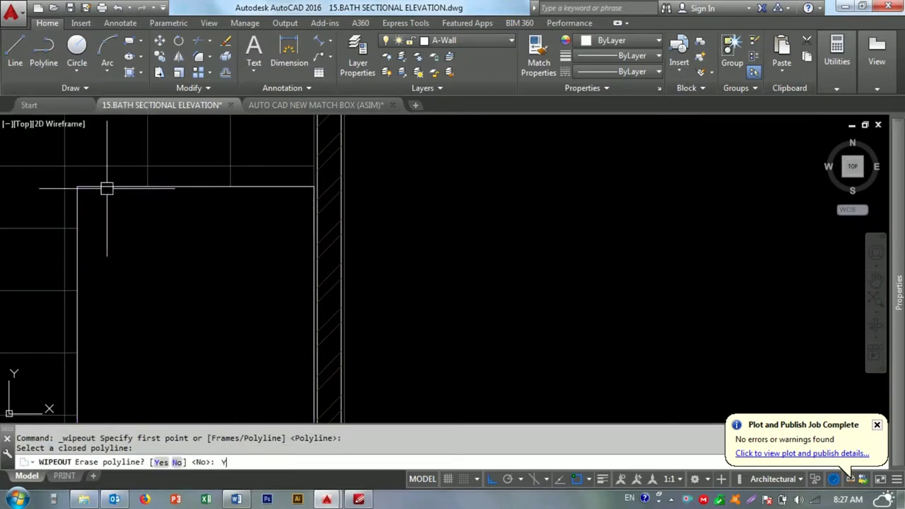
key(Return)
key(Escape)
- Select the new wipeout mask and erase it, clearing leftover commands
click(174, 220)
scroll(252, 205, down, 4)
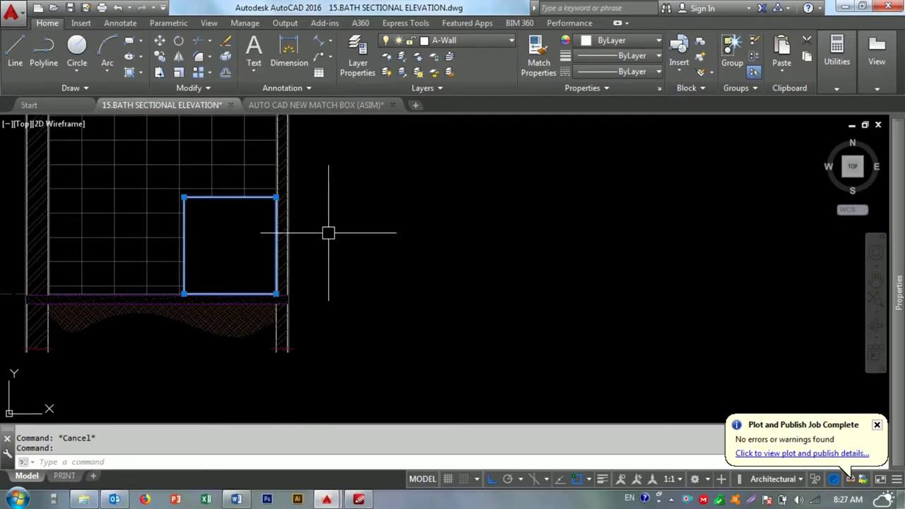
key(Escape)
scroll(191, 216, up, 4)
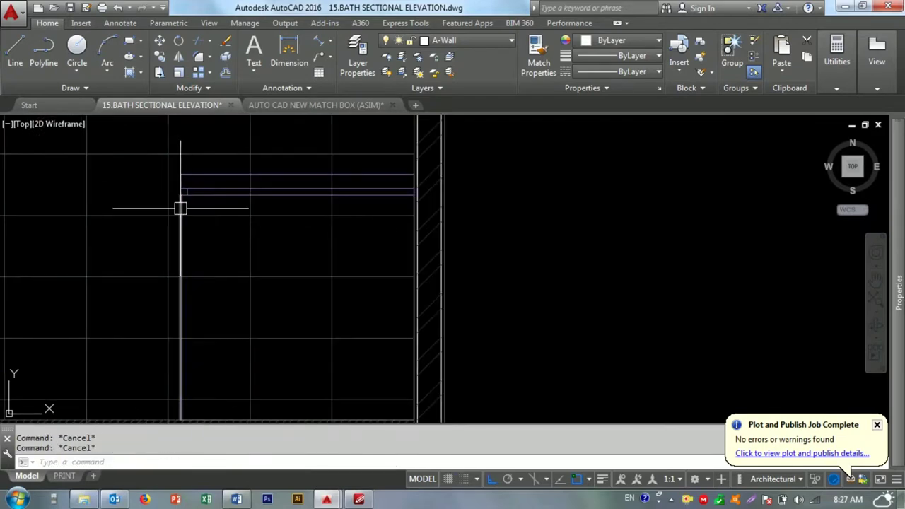
text(e)
key(Return)
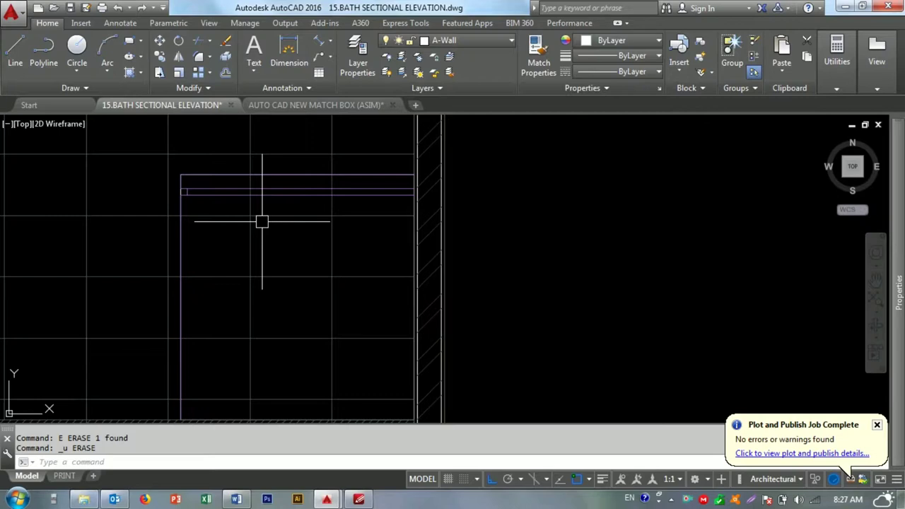
scroll(283, 236, up, 3)
key(Escape)
scroll(212, 238, down, 1)
key(Escape)
scroll(243, 226, up, 1)
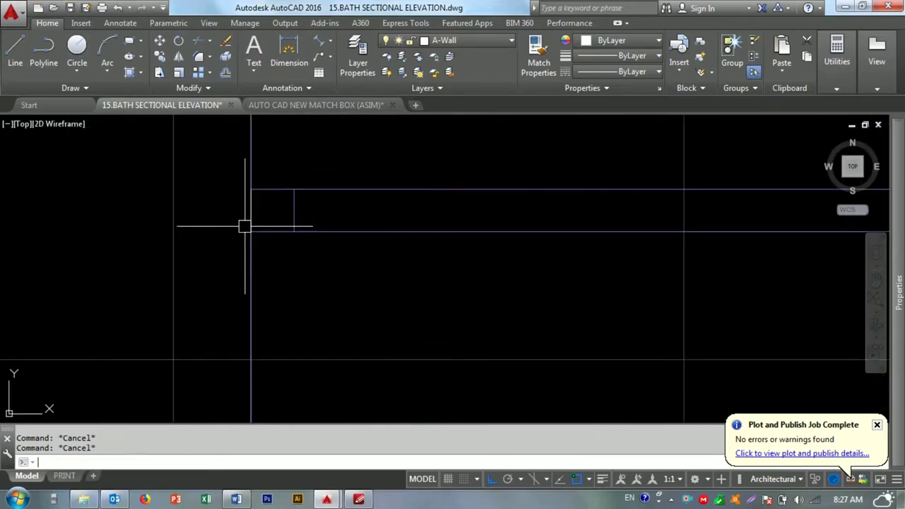
- Bring the wipeout rectangle in front of the tile grid with DRAWORDER Front
click(293, 210)
key(Escape)
key(Escape)
click(253, 212)
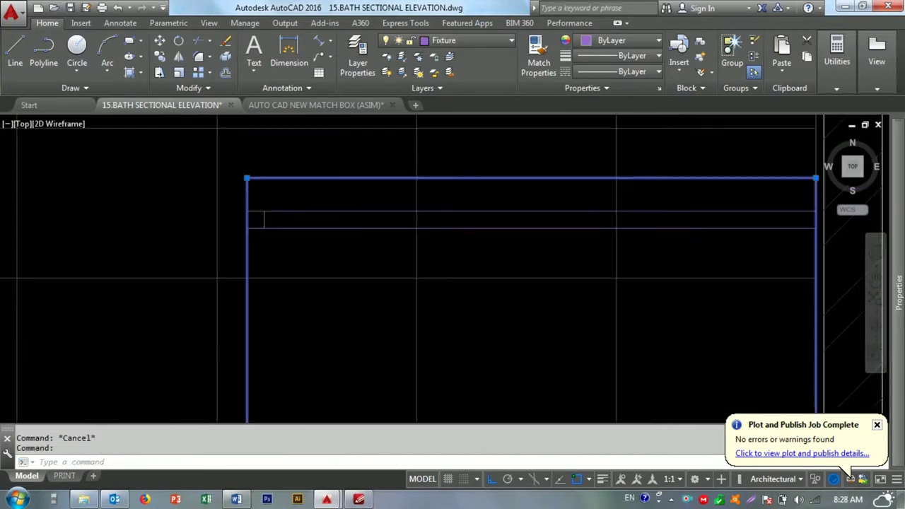
scroll(250, 252, down, 3)
key(Return)
text(F)
key(Return)
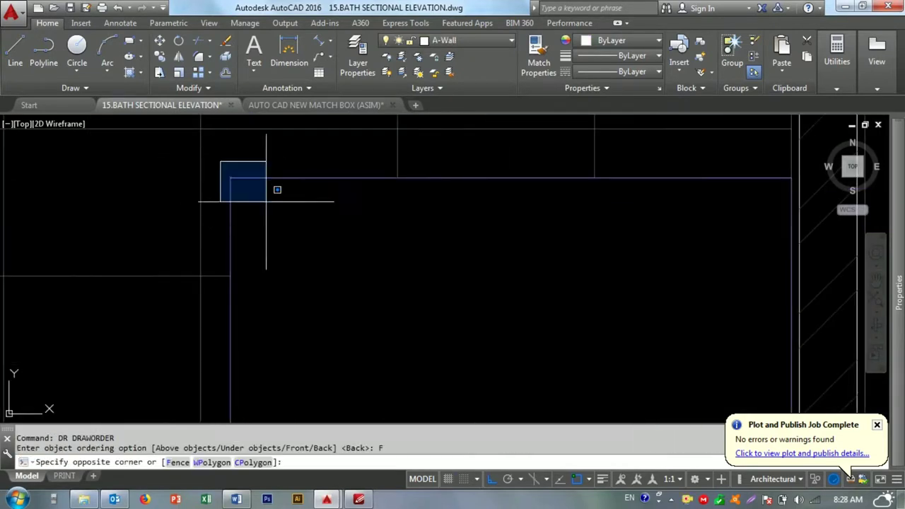
scroll(216, 158, down, 2)
click(289, 218)
click(575, 240)
key(Escape)
key(Escape)
- Pan the elevation, cancel a stray line, and switch to the AUTO CAD NEW MATCH BOX drawing
middle_drag(377, 325, 364, 298)
mouse_move(527, 276)
middle_down()
mouse_move(485, 248)
mouse_move(578, 291)
middle_up()
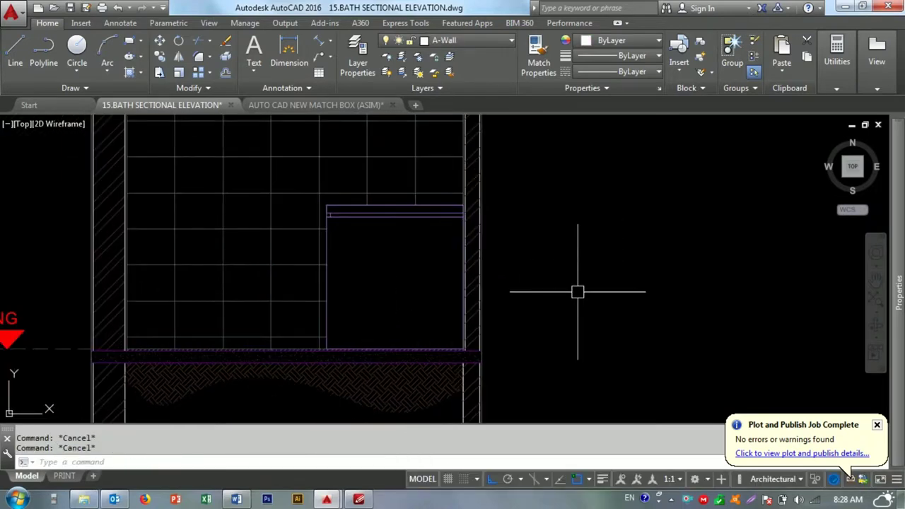
click(395, 218)
scroll(395, 218, down, 2)
scroll(376, 234, up, 4)
key(Escape)
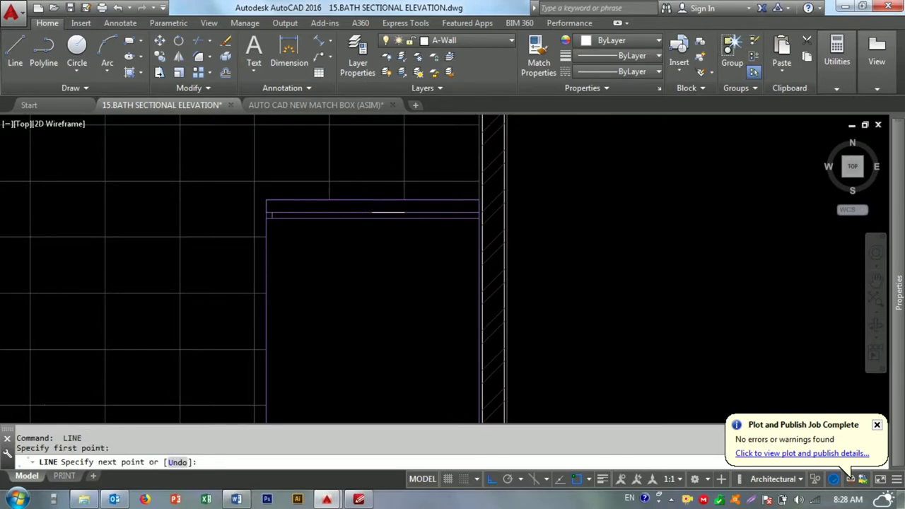
scroll(388, 212, down, 3)
click(314, 106)
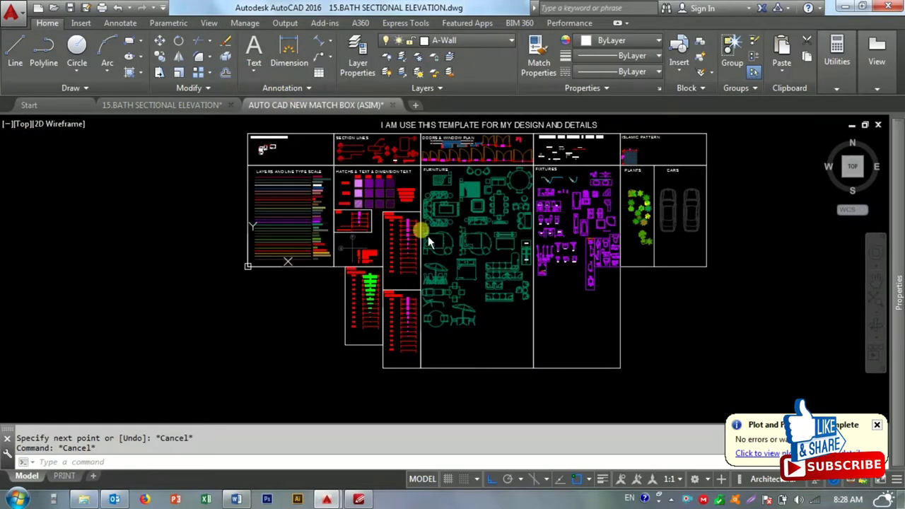
- Window-select the front toilet bowl and round flush plate in the block drawing
key(Escape)
scroll(523, 233, up, 5)
click(462, 198)
click(583, 274)
middle_drag(550, 201, 493, 280)
click(420, 258)
click(551, 193)
- Check the bath elevation drawing, then reselect the flush plate and front bowl
key(ctrl+Tab)
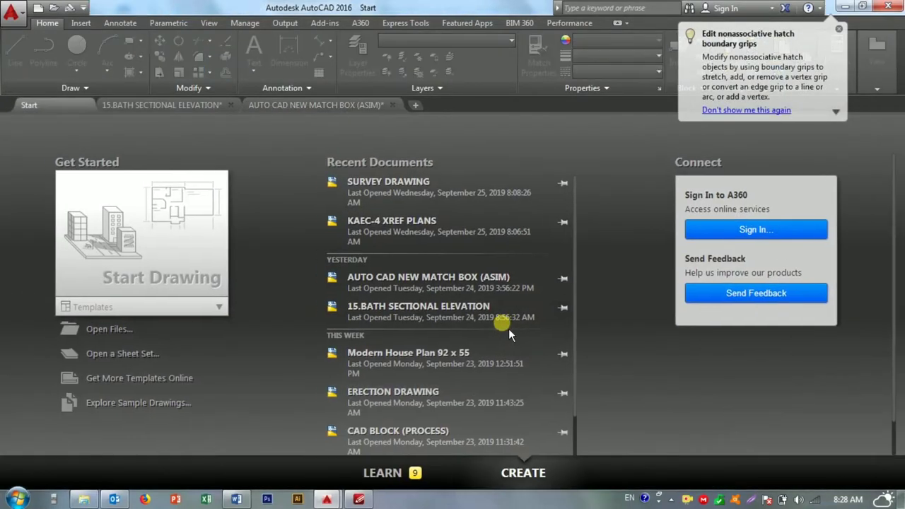
click(205, 105)
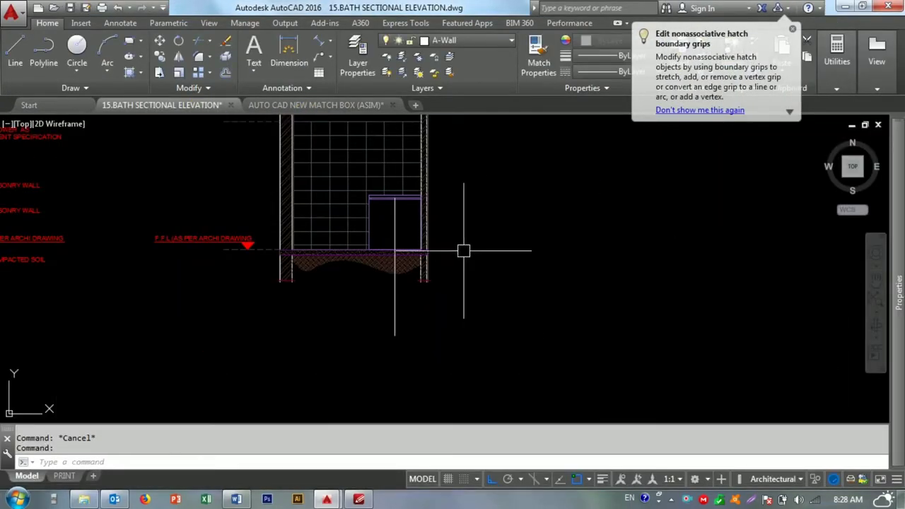
click(301, 106)
click(433, 394)
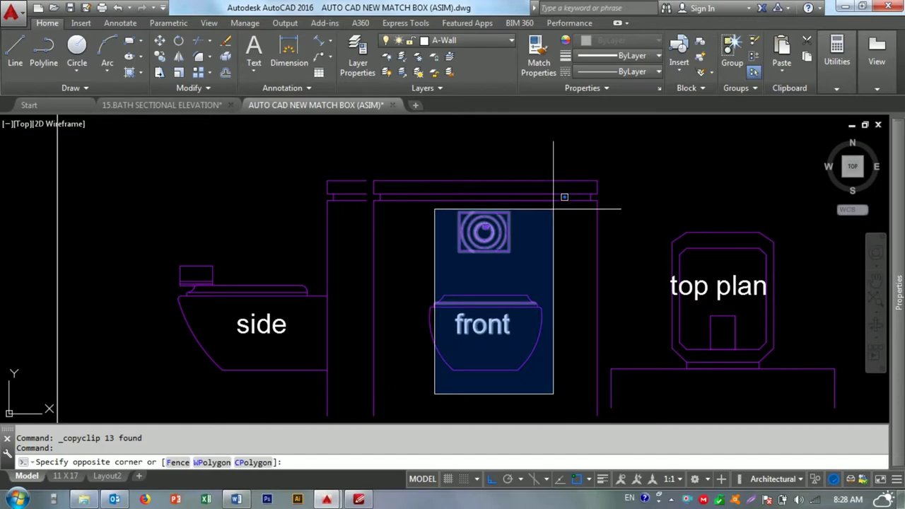
click(590, 198)
click(403, 394)
click(583, 190)
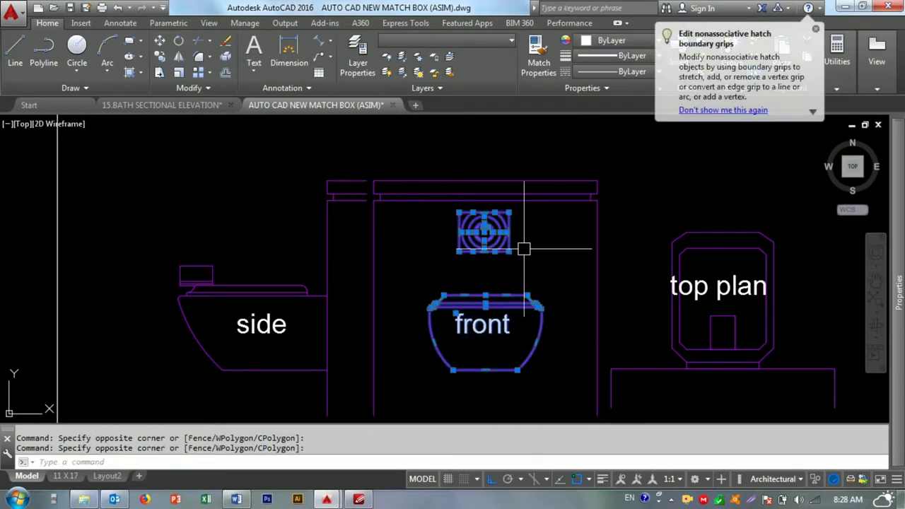
key(Escape)
- Copy the front toilet and flush plate and paste them into the bath elevation
click(422, 379)
click(583, 210)
key(ctrl+c)
key(Escape)
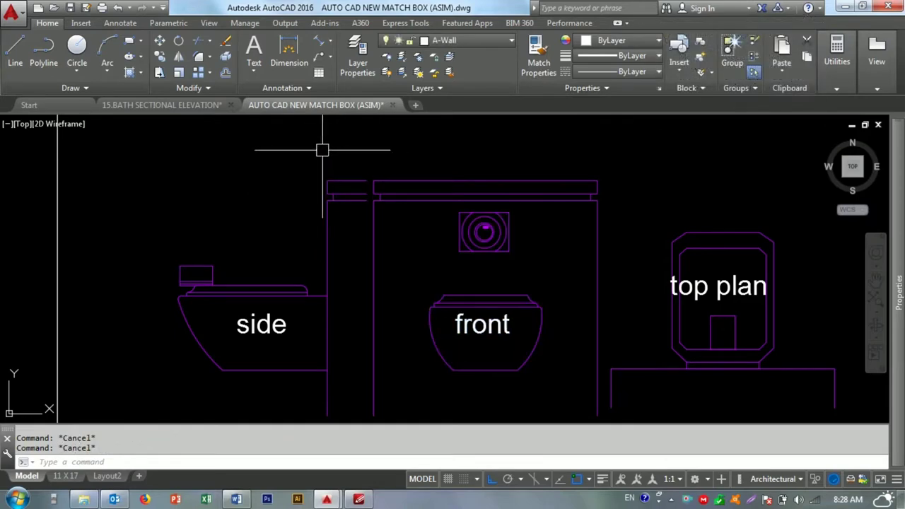
click(208, 106)
key(ctrl+v)
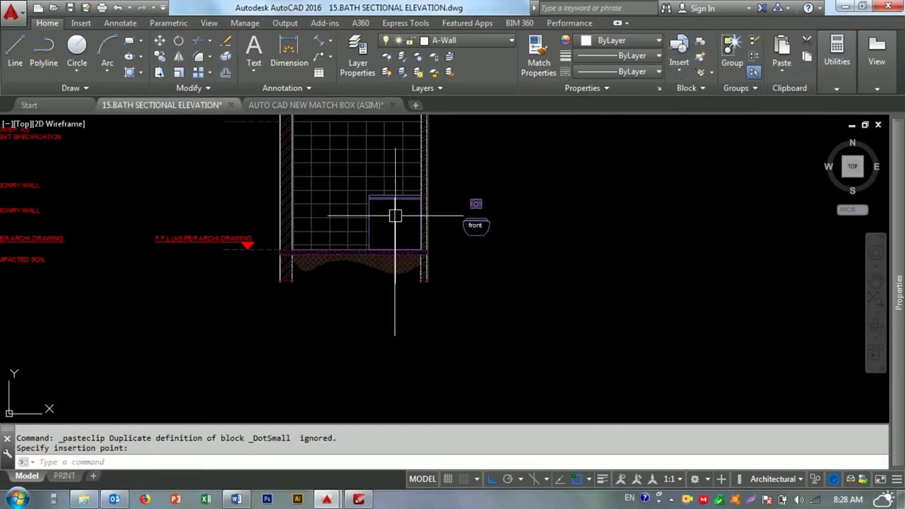
- Measure distances in the block drawing with an aligned dimension and offset picks
click(327, 106)
text(DA)
click(487, 195)
scroll(487, 195, down, 3)
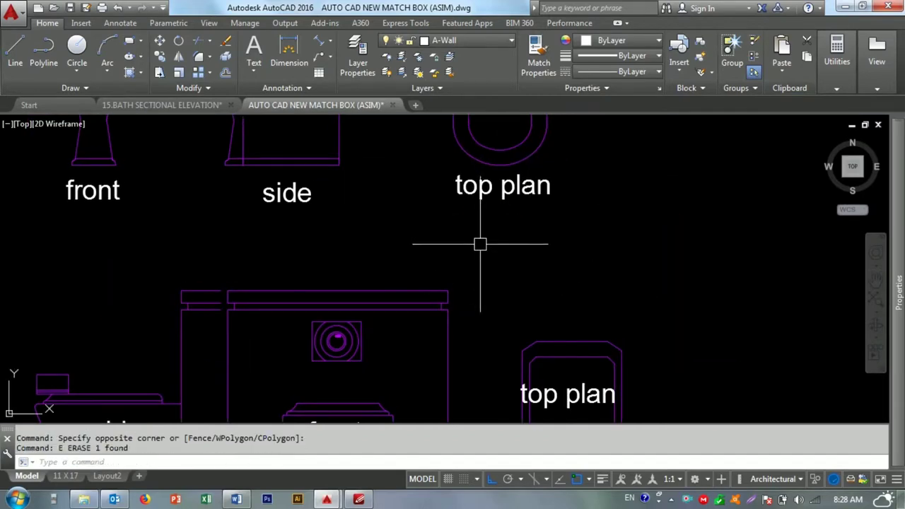
key(Return)
click(333, 323)
click(329, 335)
key(Return)
key(Return)
scroll(327, 323, up, 3)
click(348, 309)
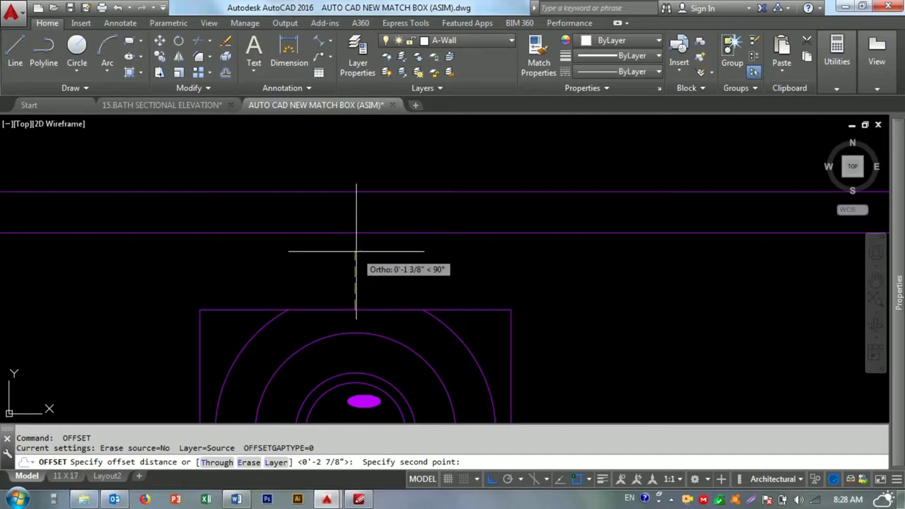
click(358, 237)
- In the bath elevation, cancel the paste and try selecting the pasted toilet symbols
click(198, 106)
scroll(371, 227, up, 3)
scroll(396, 212, down, 2)
key(Escape)
click(438, 162)
key(Escape)
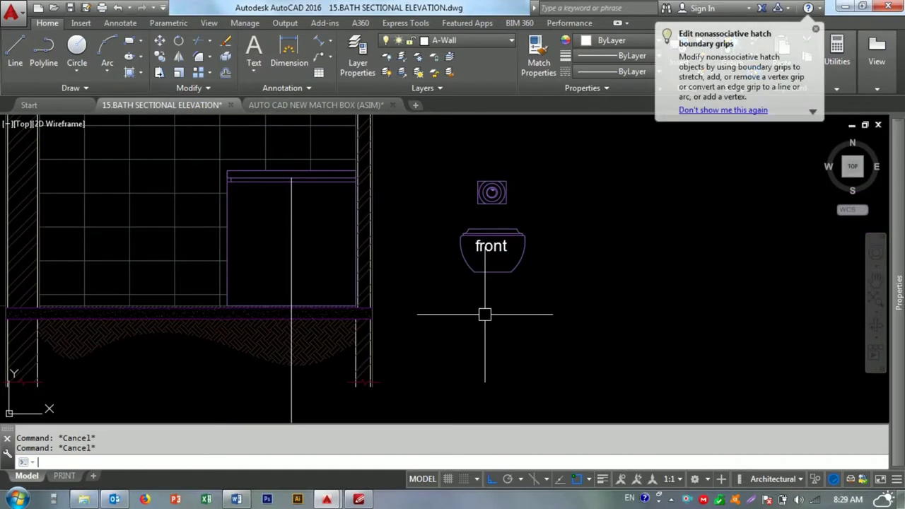
text(M)
key(Return)
drag(594, 343, 606, 302)
key(Return)
click(606, 302)
key(Escape)
click(444, 316)
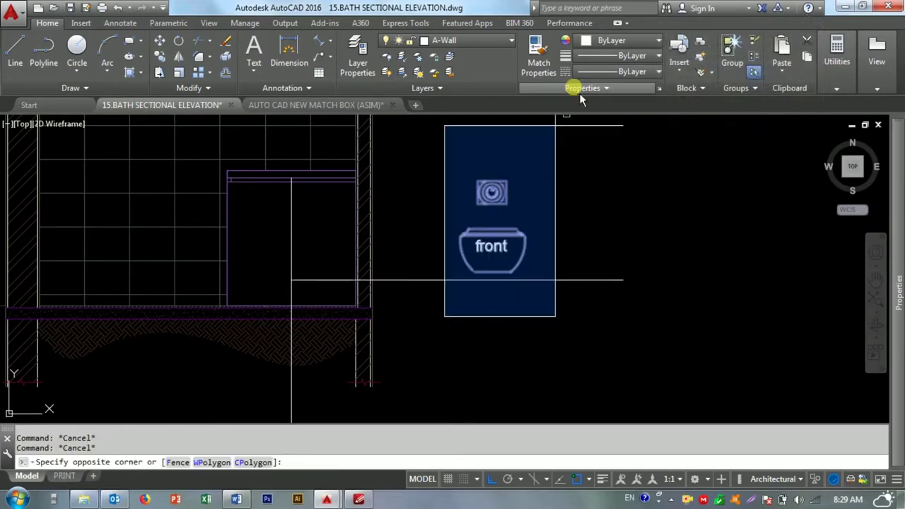
click(580, 92)
key(Escape)
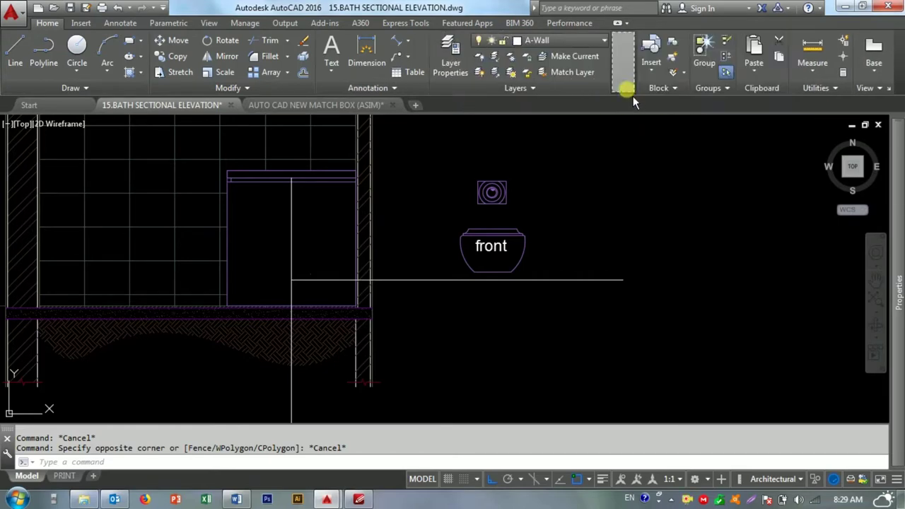
- Move the pasted toilet front and flush plate onto the tiled wall
click(438, 157)
click(561, 327)
text(m)
key(Return)
click(492, 271)
click(290, 281)
- Erase the leftover toilet copy at the right
key(Escape)
drag(505, 243, 485, 283)
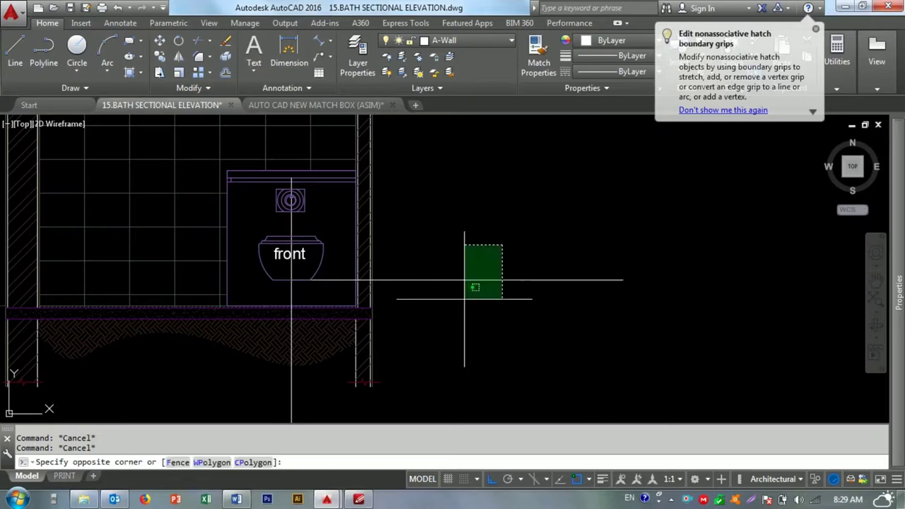
text(e)
key(Return)
middle_drag(295, 416, 323, 343)
key(Escape)
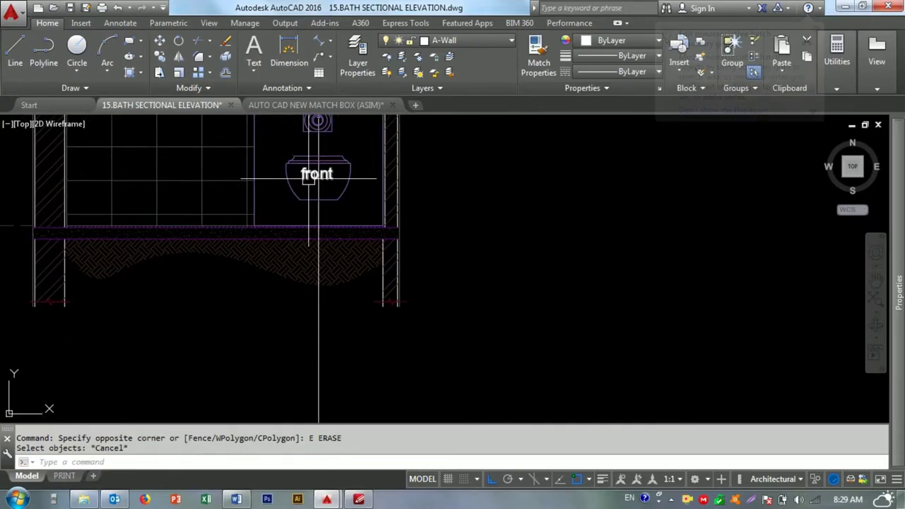
- Pan to the plan and both elevations, then start a property match and cancel it
scroll(325, 297, down, 4)
scroll(332, 282, up, 2)
scroll(549, 233, up, 2)
scroll(521, 276, down, 3)
scroll(555, 273, down, 2)
middle_drag(555, 273, 501, 245)
scroll(399, 177, up, 5)
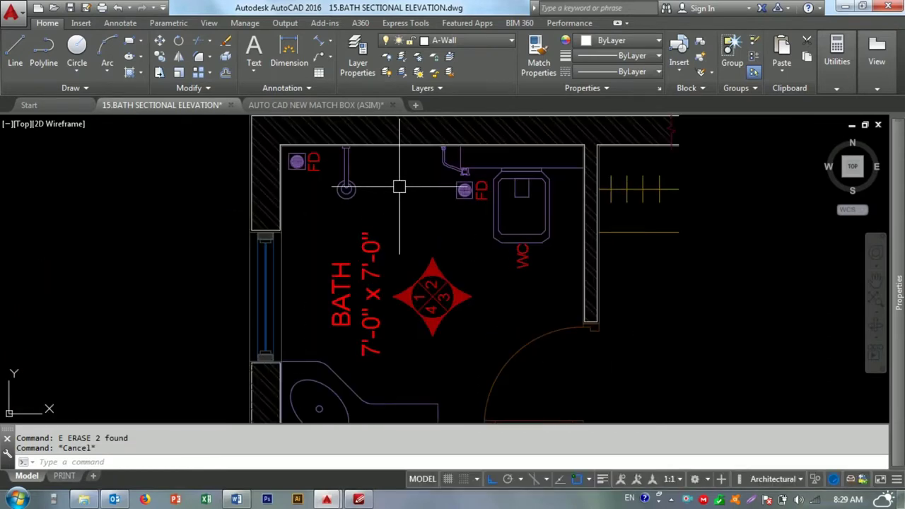
key(Return)
scroll(347, 137, up, 6)
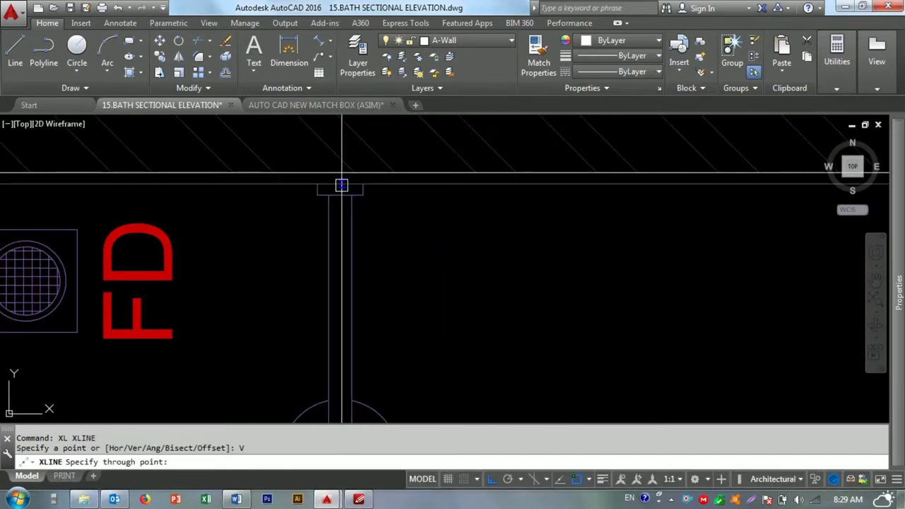
scroll(388, 222, down, 6)
key(Return)
scroll(406, 251, up, 4)
click(370, 247)
key(Escape)
- Start a vertical construction line (XL, V) from the plan fixture, then cancel it
key(x)
key(l)
key(Return)
text(V)
key(Return)
scroll(499, 166, up, 4)
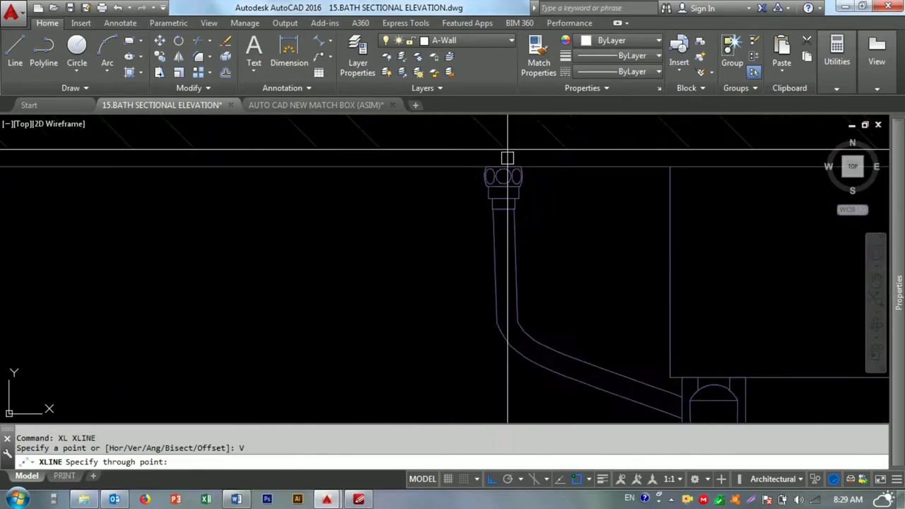
scroll(499, 172, up, 3)
key(Escape)
key(Escape)
- Switch to the AUTO CAD NEW MATCH BOX drawing and pan to the shower and faucet fittings
click(316, 105)
scroll(394, 238, up, 3)
scroll(344, 146, down, 3)
scroll(342, 212, up, 3)
middle_drag(342, 212, 341, 311)
scroll(236, 246, down, 1)
scroll(277, 152, up, 1)
- Copy the health faucet from the block drawing and paste it right of the toilet
click(278, 145)
click(360, 390)
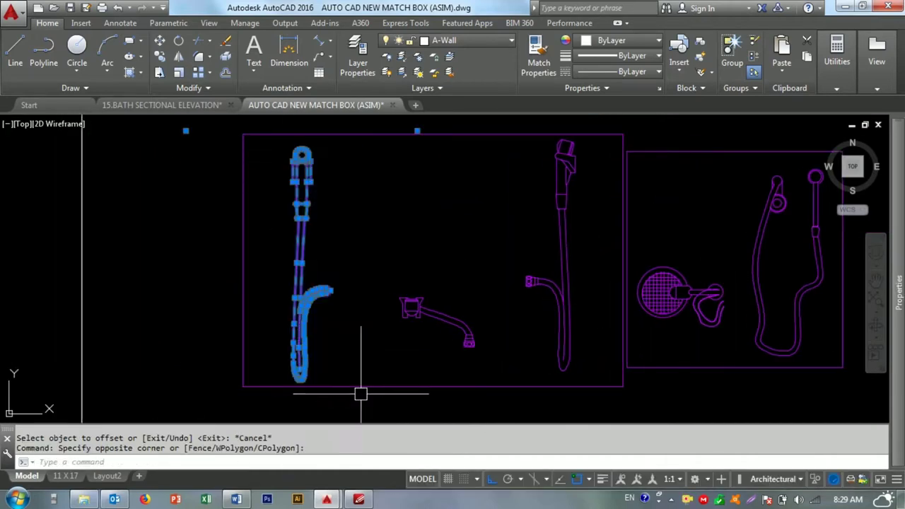
key(Escape)
key(Escape)
click(208, 111)
scroll(404, 304, down, 2)
scroll(381, 346, down, 2)
scroll(431, 309, up, 2)
key(ctrl+v)
click(501, 252)
- Mirror the pasted health faucet and erase the original (Y)
drag(495, 137, 622, 268)
middle_drag(562, 209, 434, 242)
text(mi)
key(Return)
click(444, 238)
click(460, 172)
text(y)
key(Return)
- Group the mirrored faucet's parts and move the faucet beside the toilet
scroll(438, 204, up, 2)
drag(474, 423, 370, 204)
right_click(439, 190)
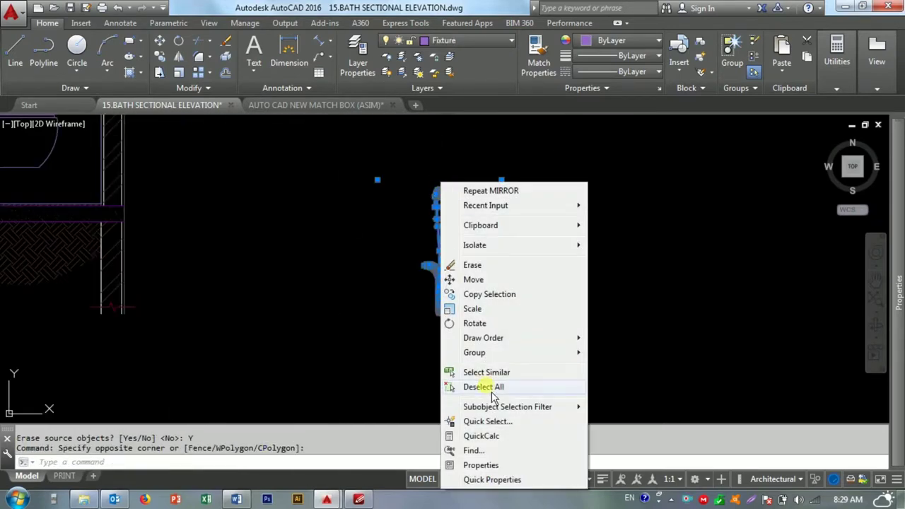
click(505, 349)
text(m)
key(Return)
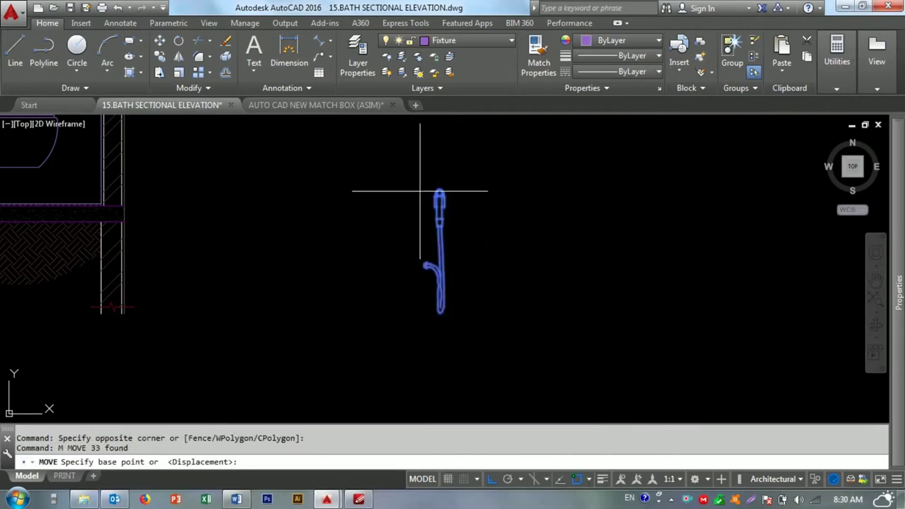
scroll(444, 198, up, 8)
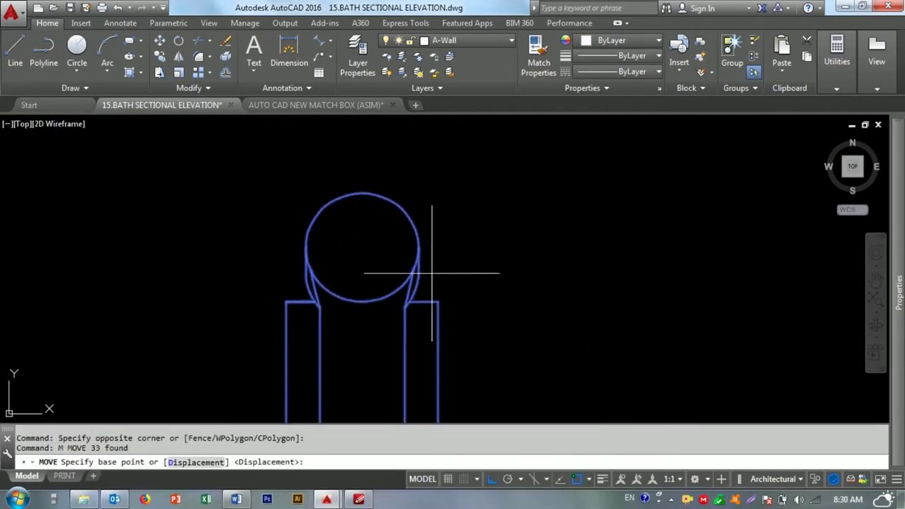
click(293, 297)
scroll(545, 248, down, 5)
scroll(212, 282, up, 3)
scroll(273, 206, up, 3)
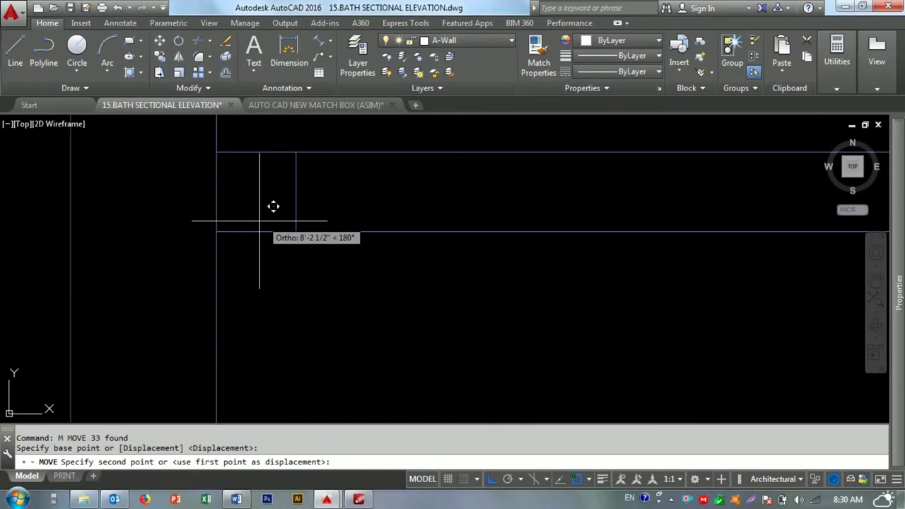
scroll(217, 230, down, 3)
scroll(359, 252, up, 3)
click(367, 197)
- Fine-tune the faucet position: down 3 inches, then 1 inch right twice
text(m)
key(Return)
click(705, 218)
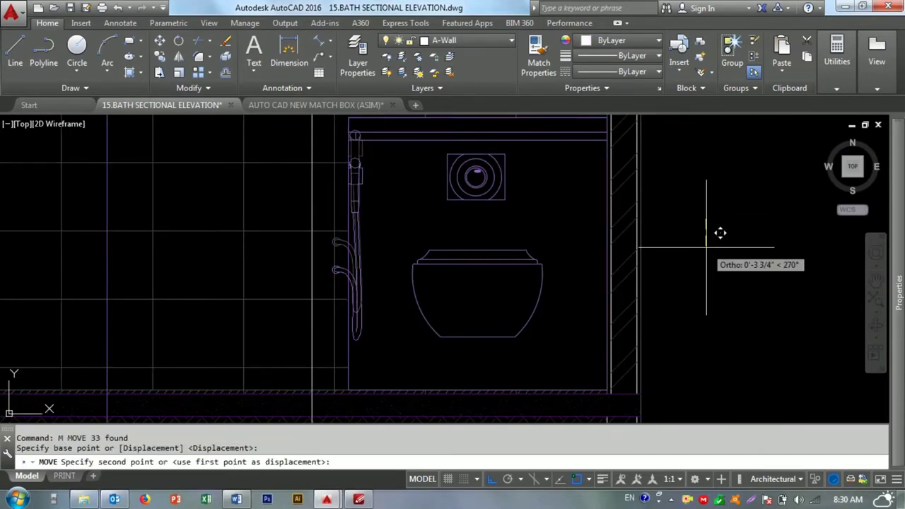
text(3)
key(Return)
key(Return)
key(Return)
click(386, 170)
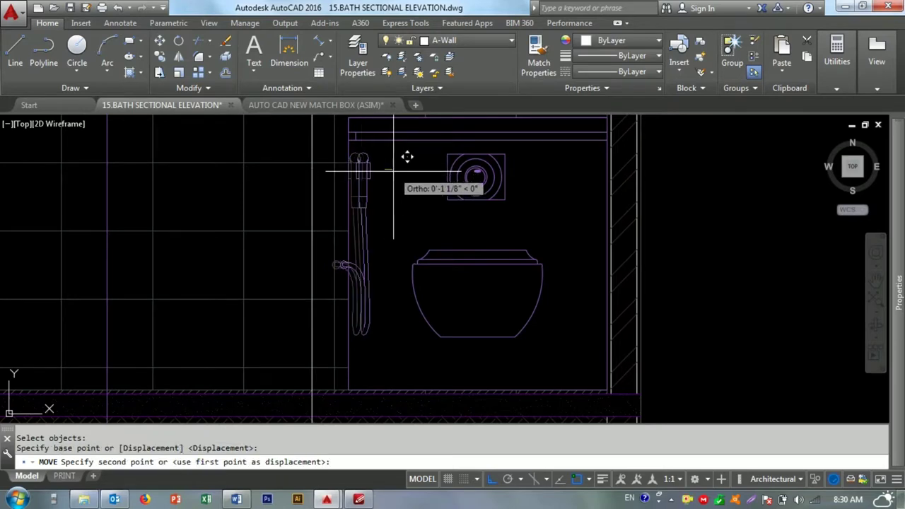
text(1)
key(Return)
key(Return)
key(p)
key(Return)
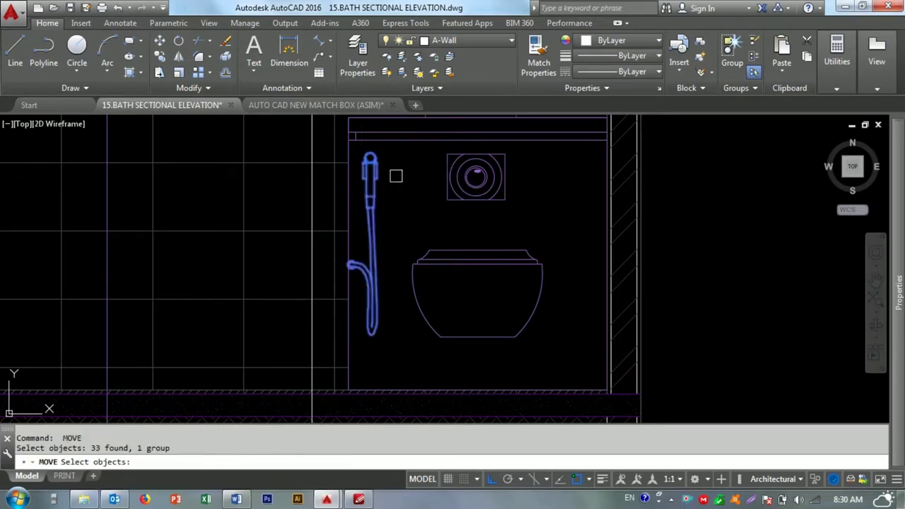
- Mirror the faucet again, erasing the source (Y), and cancel the follow-up move
key(Return)
click(396, 176)
text(1)
key(Return)
key(Escape)
key(Escape)
click(385, 212)
text(mi)
key(Return)
scroll(365, 146, up, 5)
click(417, 327)
text(y)
key(Return)
scroll(703, 291, down, 5)
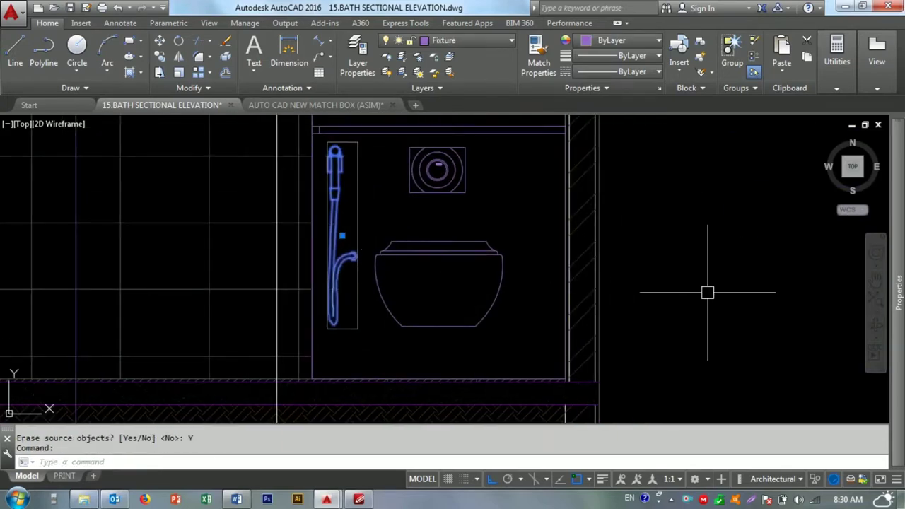
key(Return)
click(701, 293)
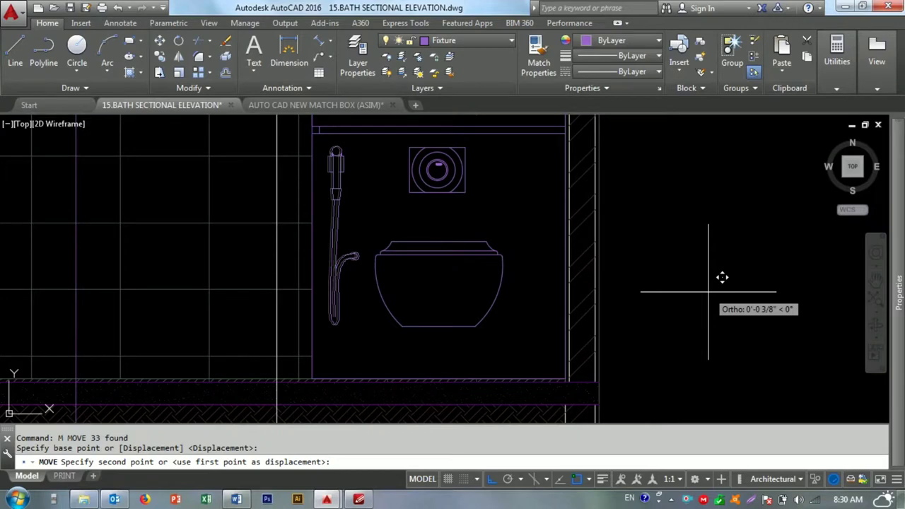
key(Escape)
- Window-select the leftover object on the bath elevation and erase it
scroll(714, 276, down, 3)
click(504, 378)
middle_drag(497, 377, 306, 361)
click(356, 335)
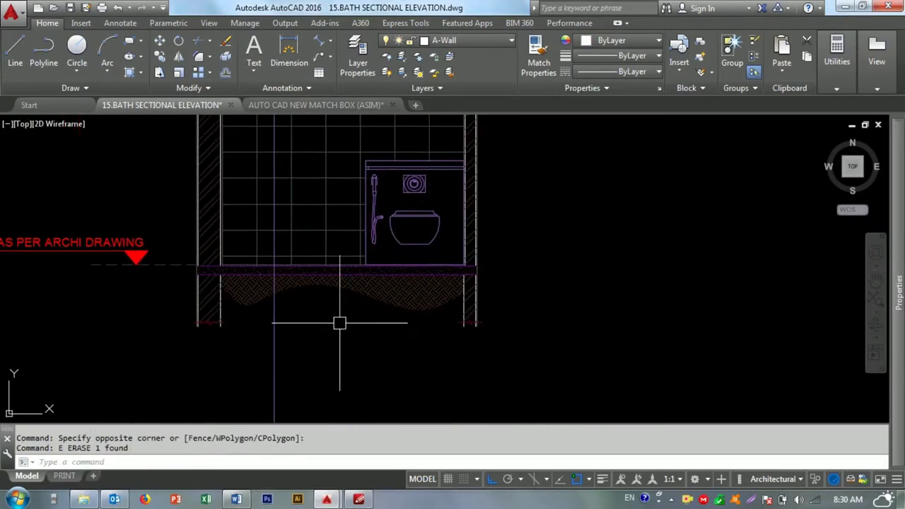
scroll(349, 319, down, 2)
scroll(345, 343, down, 3)
scroll(365, 303, down, 1)
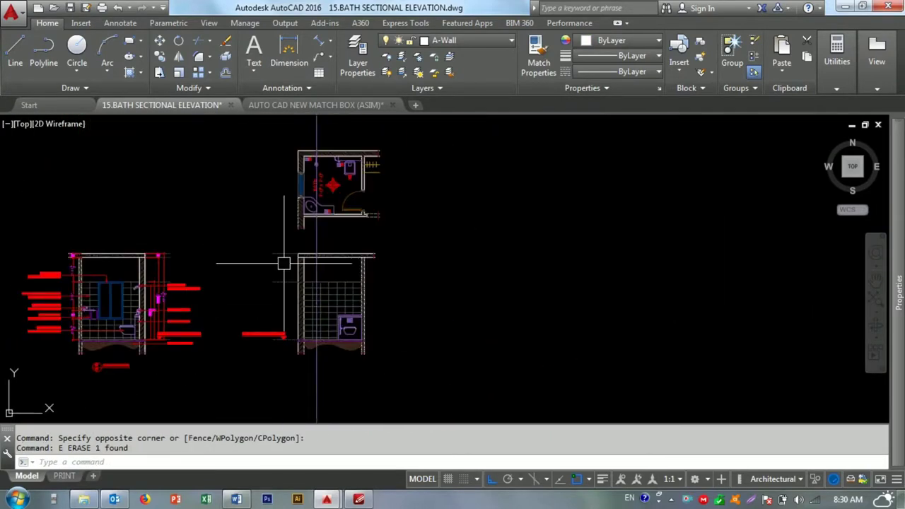
click(289, 104)
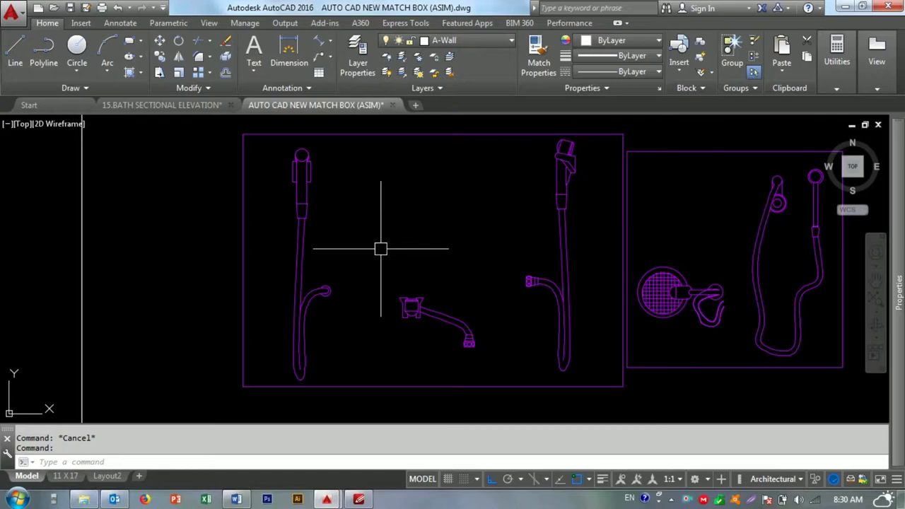
- Zoom to the shower fixture block and window-select it, cancelling a stray move
scroll(380, 249, down, 3)
scroll(365, 229, down, 3)
scroll(337, 148, up, 2)
scroll(353, 240, down, 3)
scroll(361, 330, up, 4)
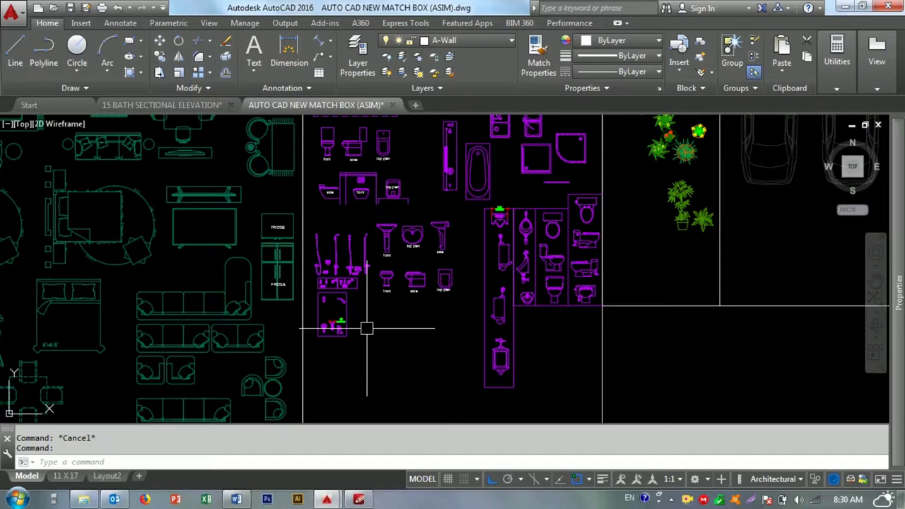
scroll(353, 318, up, 4)
scroll(332, 306, up, 4)
middle_drag(341, 309, 311, 258)
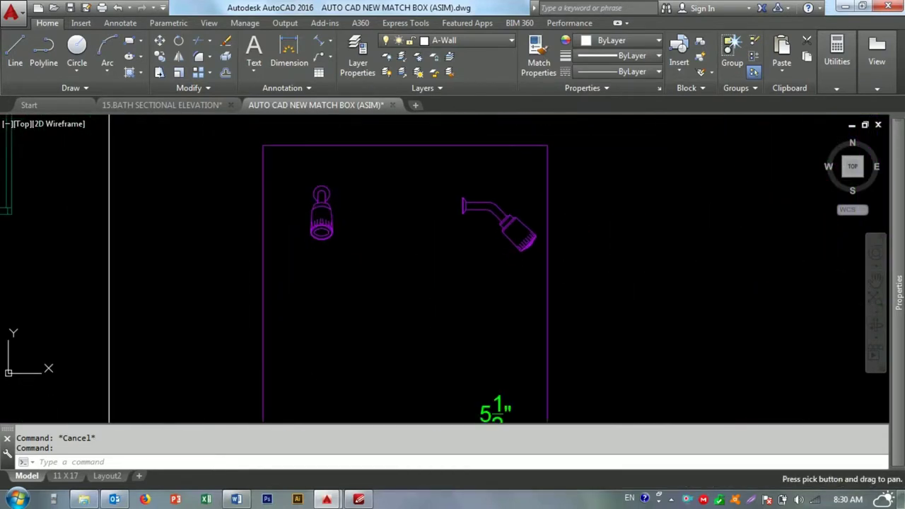
click(299, 170)
scroll(566, 268, down, 3)
click(465, 258)
key(m)
key(Return)
click(449, 268)
key(Escape)
key(Escape)
- Select the shower head and mixer, then return to 15.BATH SECTIONAL ELEVATION
scroll(382, 269, up, 4)
click(317, 196)
scroll(389, 223, down, 4)
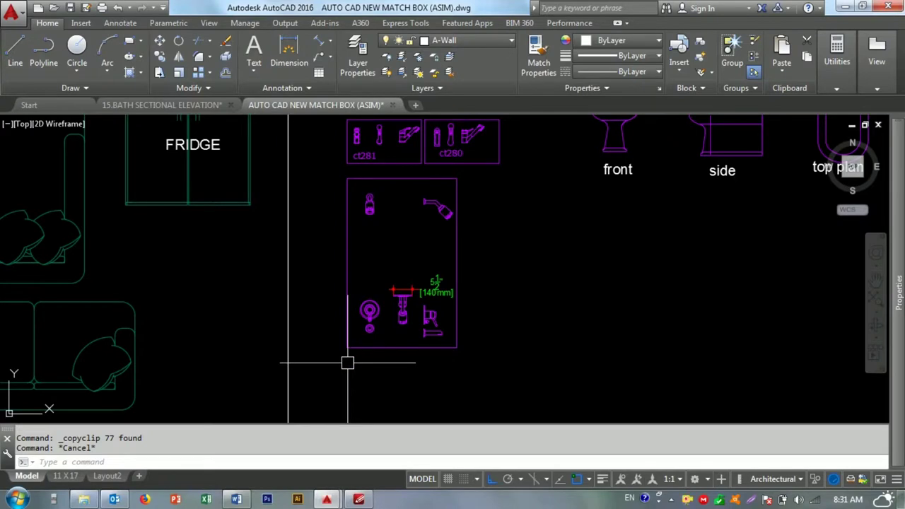
key(ctrl+Tab)
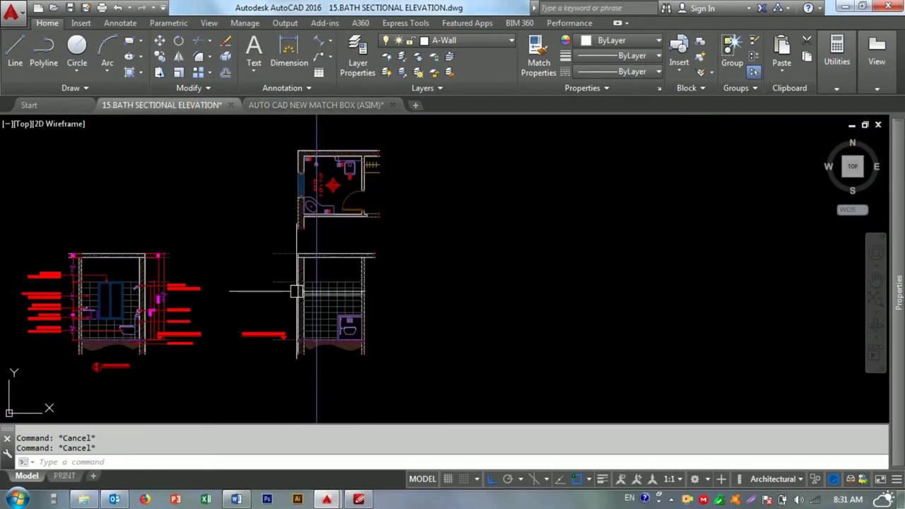
- Place the pasted shower head and mixer beside the bath elevation
scroll(387, 328, up, 5)
click(414, 369)
key(Escape)
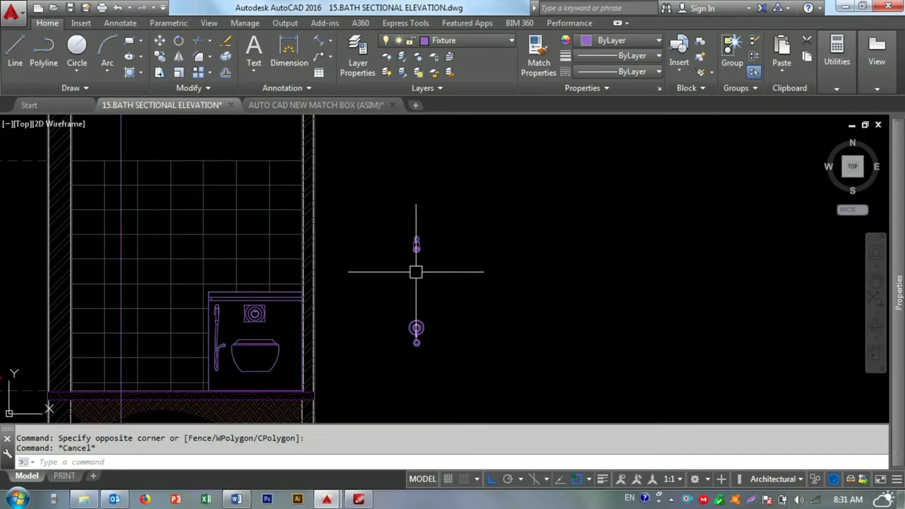
key(Escape)
middle_drag(364, 332, 511, 261)
middle_drag(238, 267, 324, 264)
- Draw a horizontal construction line through the fixture as an alignment guide
text(x)
key(Return)
scroll(325, 266, down, 3)
scroll(389, 216, up, 5)
scroll(497, 179, up, 2)
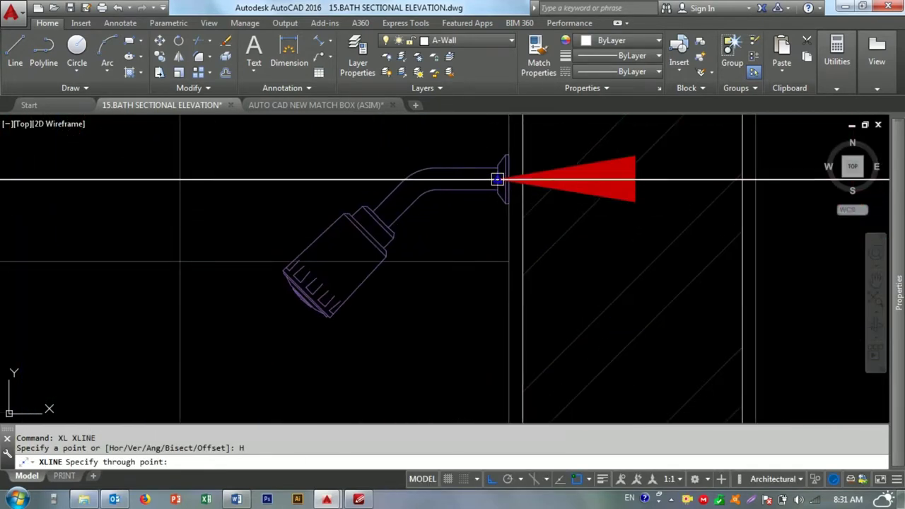
scroll(497, 179, down, 3)
scroll(375, 203, up, 2)
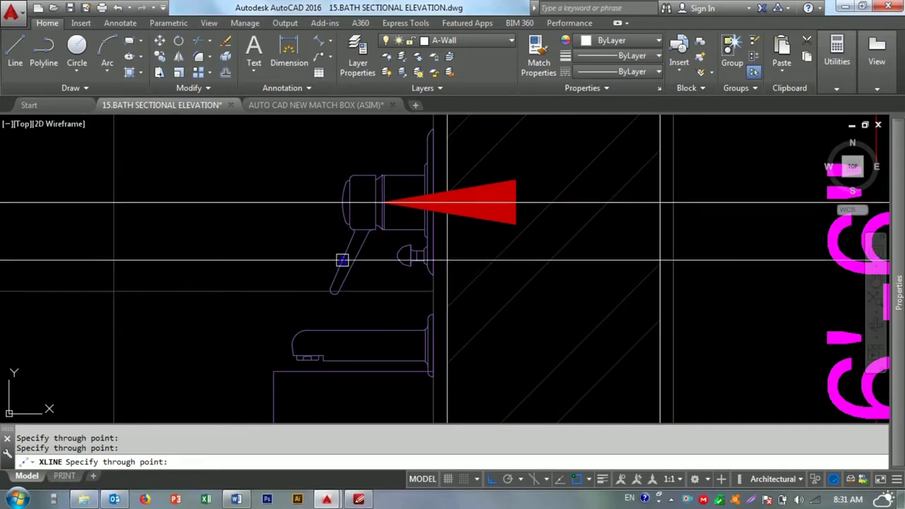
click(434, 128)
key(Escape)
key(Escape)
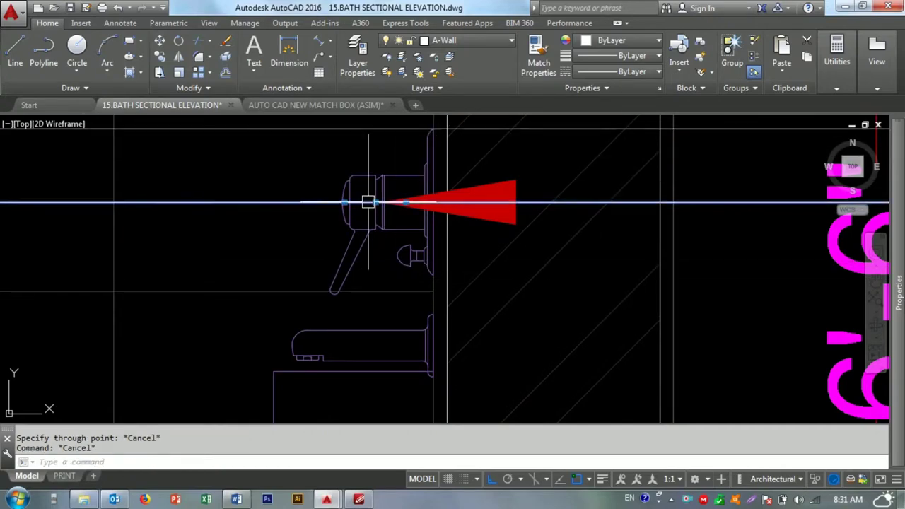
- Erase the unwanted guide line
text(e)
key(Return)
scroll(367, 202, down, 3)
scroll(601, 262, up, 3)
- Move the shower head from its top point onto the guide line
click(432, 180)
click(534, 279)
text(m)
key(Return)
scroll(511, 196, up, 10)
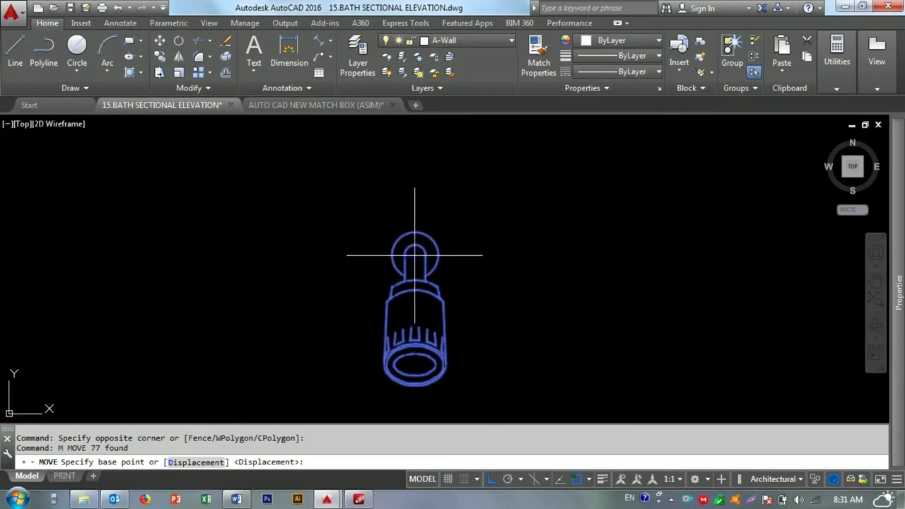
click(415, 255)
scroll(428, 218, down, 5)
middle_drag(432, 165, 423, 300)
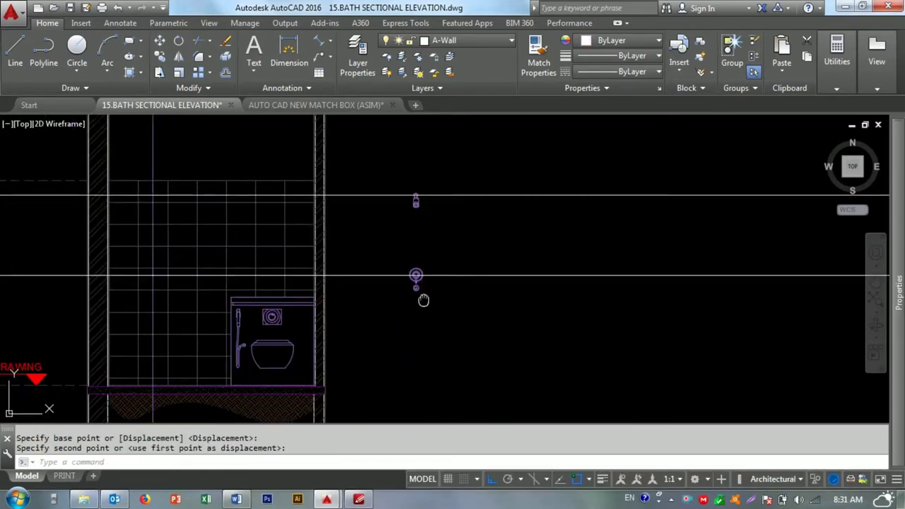
click(423, 300)
- Move the mixer from its top point onto the guide line
click(383, 212)
click(453, 268)
text(m)
key(Return)
scroll(465, 272, up, 8)
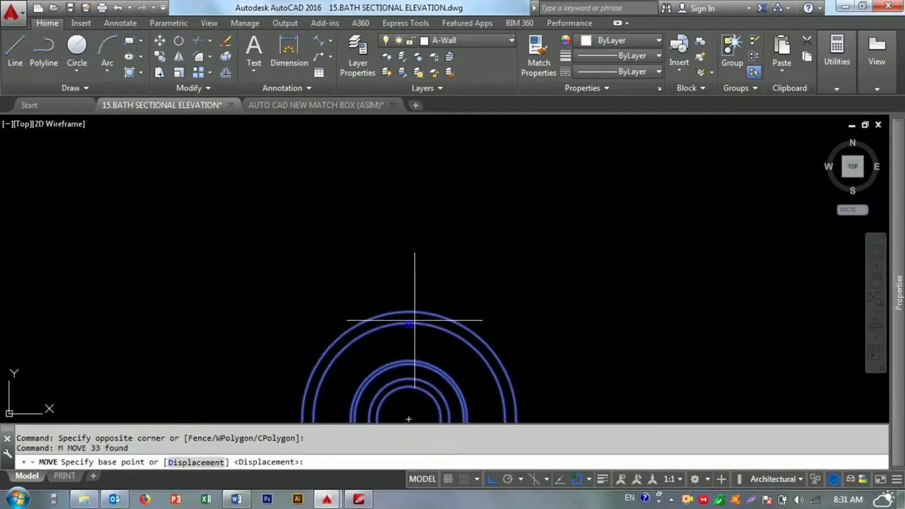
click(414, 321)
scroll(418, 323, up, 3)
scroll(373, 263, up, 2)
scroll(333, 337, up, 2)
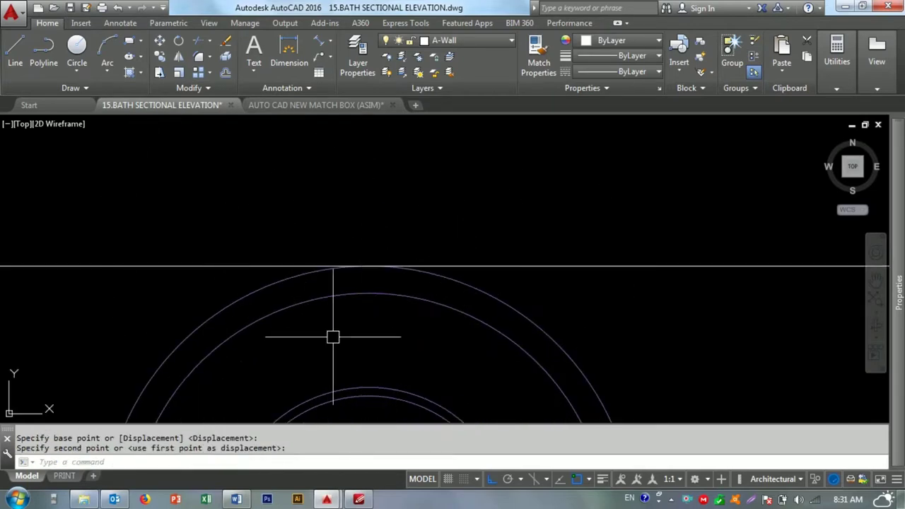
scroll(333, 337, down, 5)
click(366, 261)
- Group the shower head and mixer together
click(361, 152)
click(422, 293)
right_click(378, 178)
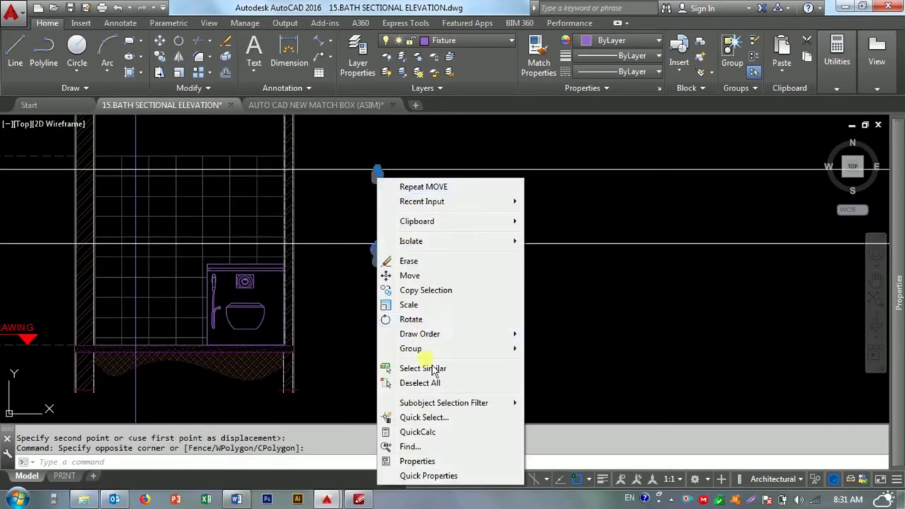
click(554, 349)
click(497, 254)
scroll(454, 218, up, 2)
key(Escape)
key(Escape)
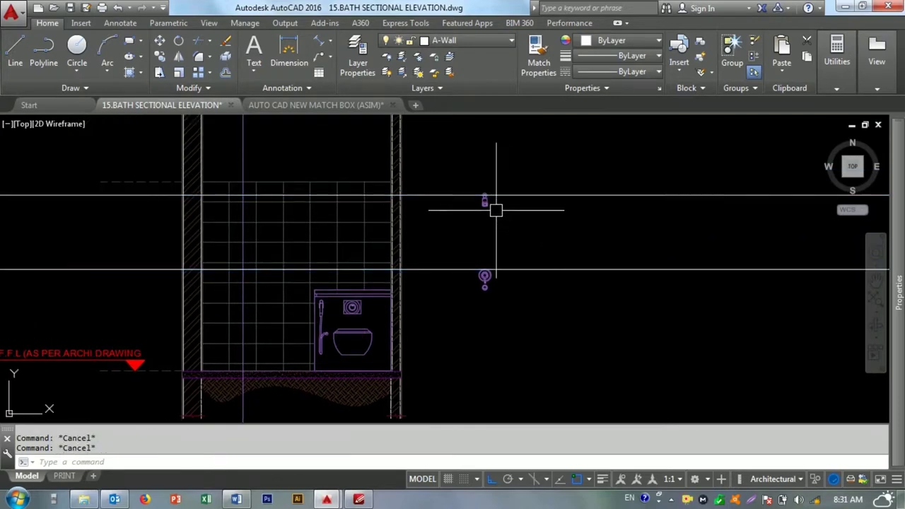
- Position the grouped fixtures on the tiled wall, using the shower head as base point
scroll(491, 250, up, 2)
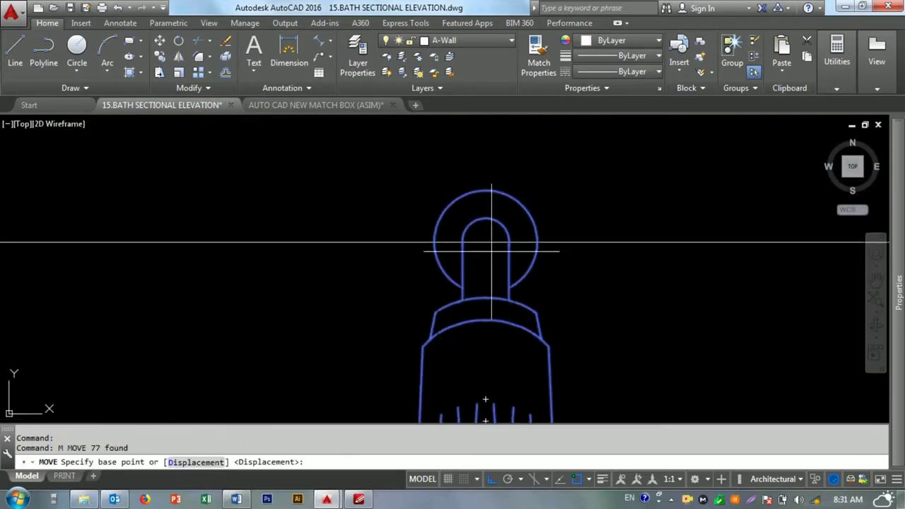
click(485, 242)
scroll(262, 252, down, 3)
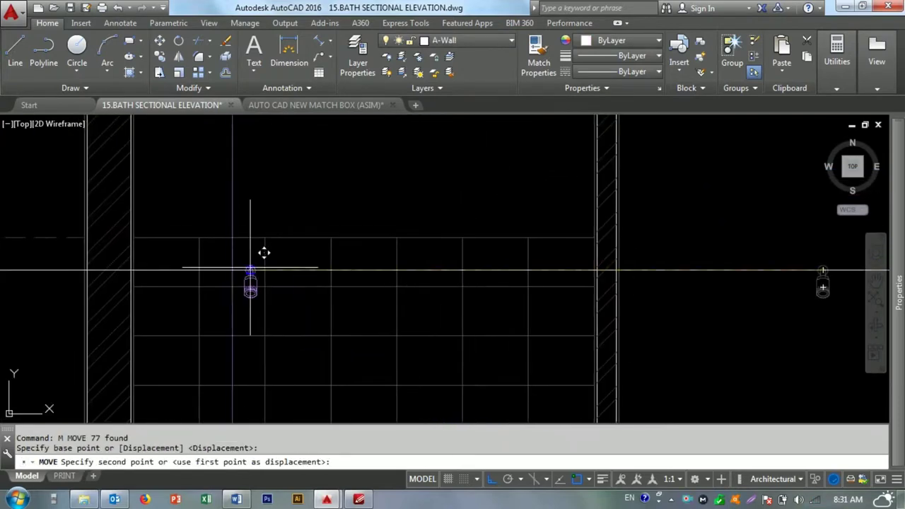
scroll(242, 262, up, 2)
click(223, 276)
scroll(222, 276, down, 3)
key(Escape)
key(Escape)
- Erase the two horizontal guide lines and the vertical line through the faucet
drag(616, 219, 561, 384)
text(e)
key(Return)
scroll(479, 255, up, 3)
click(418, 163)
text(e)
key(Return)
key(Escape)
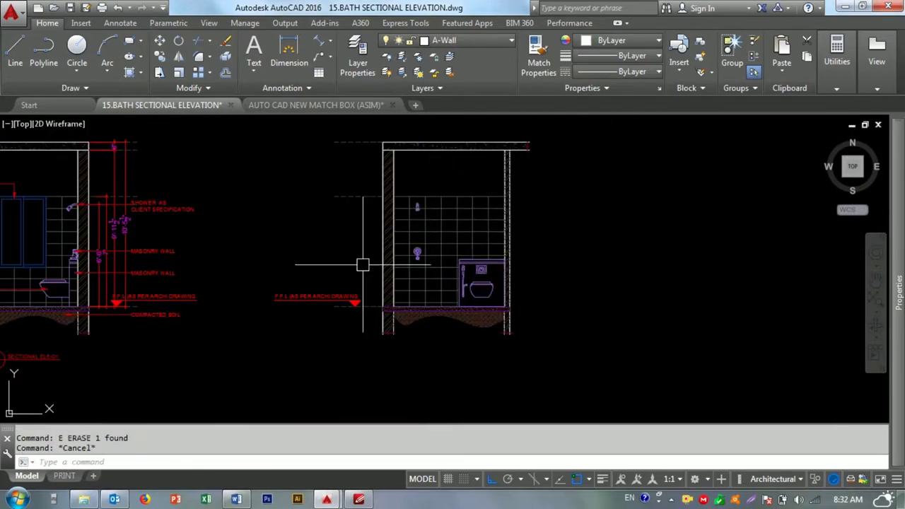
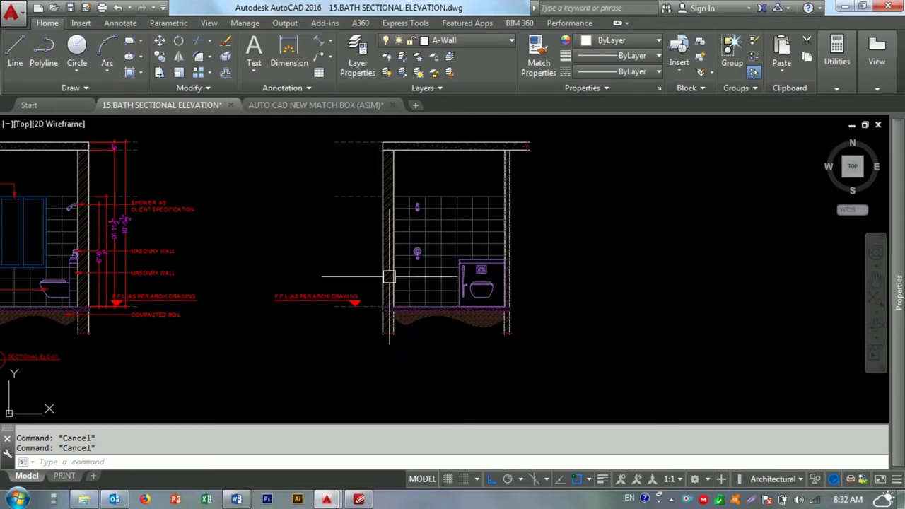
- Quick-save the bath sectional elevation drawing
scroll(495, 297, up, 5)
scroll(565, 311, up, 2)
scroll(363, 238, down, 6)
scroll(370, 236, up, 2)
scroll(434, 242, down, 1)
scroll(424, 256, down, 1)
scroll(395, 290, down, 1)
scroll(384, 318, up, 3)
scroll(353, 268, down, 3)
scroll(451, 220, up, 1)
scroll(450, 219, down, 1)
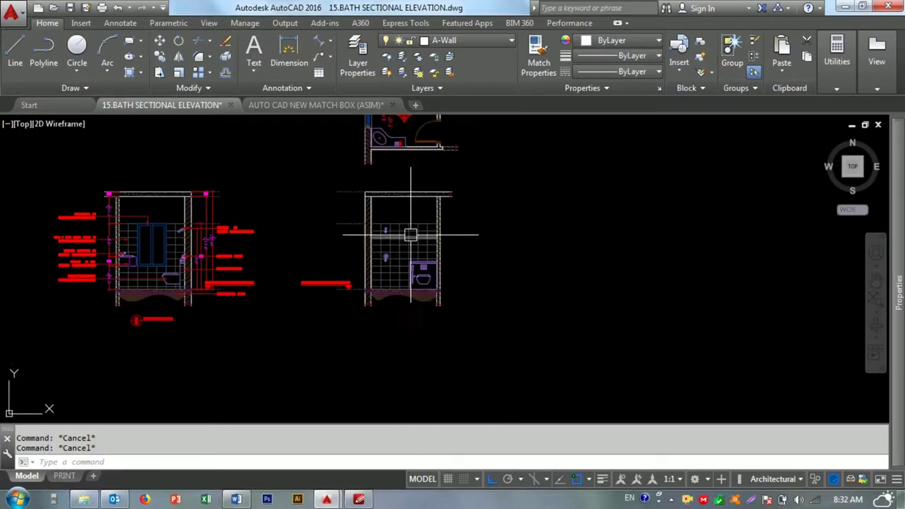
scroll(410, 236, up, 3)
scroll(436, 347, down, 3)
scroll(387, 240, up, 3)
scroll(408, 246, up, 2)
scroll(428, 268, down, 3)
scroll(428, 269, up, 3)
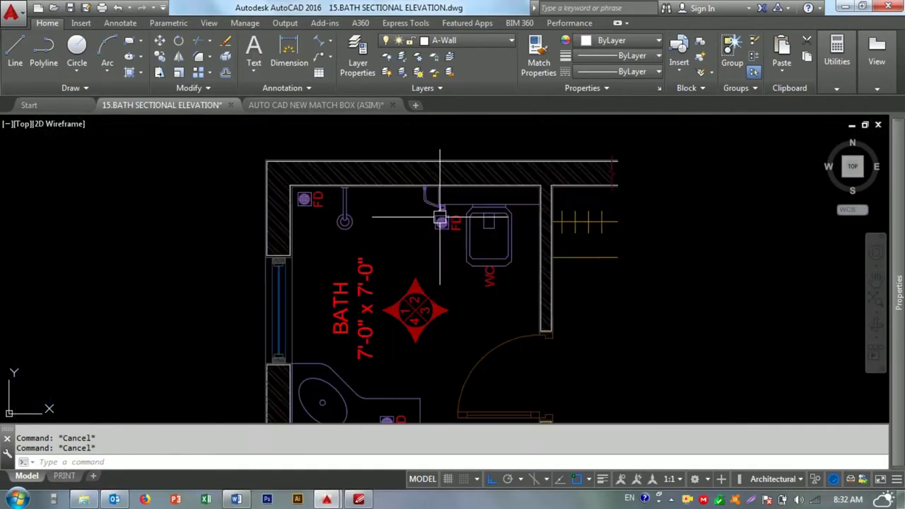
scroll(418, 221, down, 1)
key(ctrl+s)
scroll(434, 257, down, 4)
scroll(425, 226, up, 3)
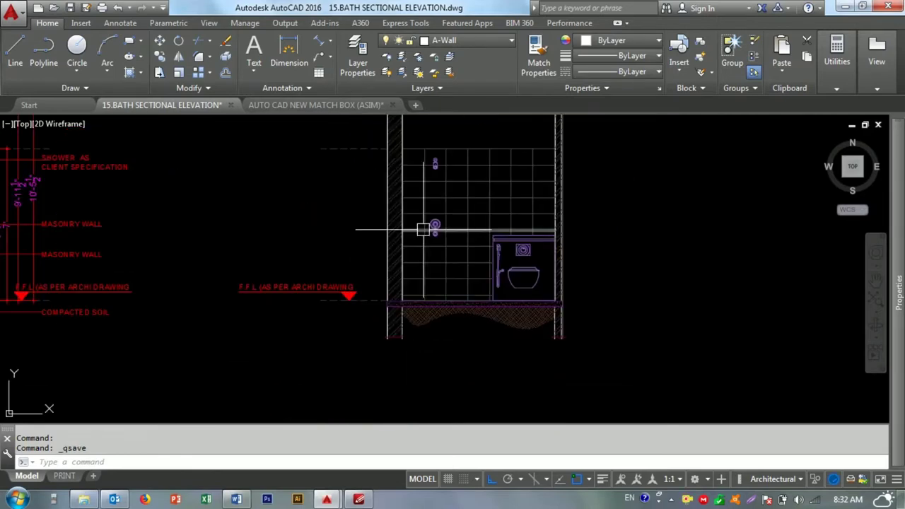
scroll(391, 311, up, 2)
- Start a DLI linear dimension at the right elevation's floor line
key(BackSpace)
text(LI)
key(Return)
scroll(351, 388, up, 5)
scroll(367, 332, down, 5)
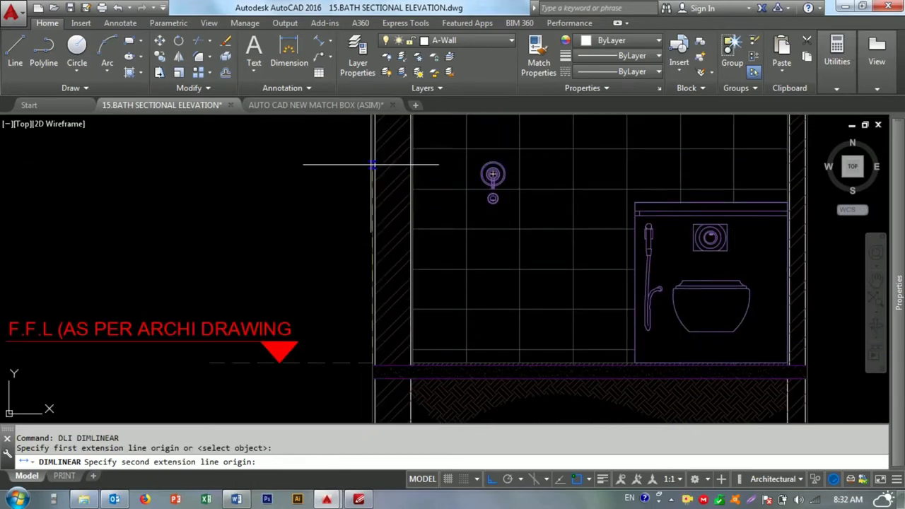
- Draw a horizontal reference line from the mixer to the left of the wall
key(Escape)
text(L)
key(Return)
click(493, 198)
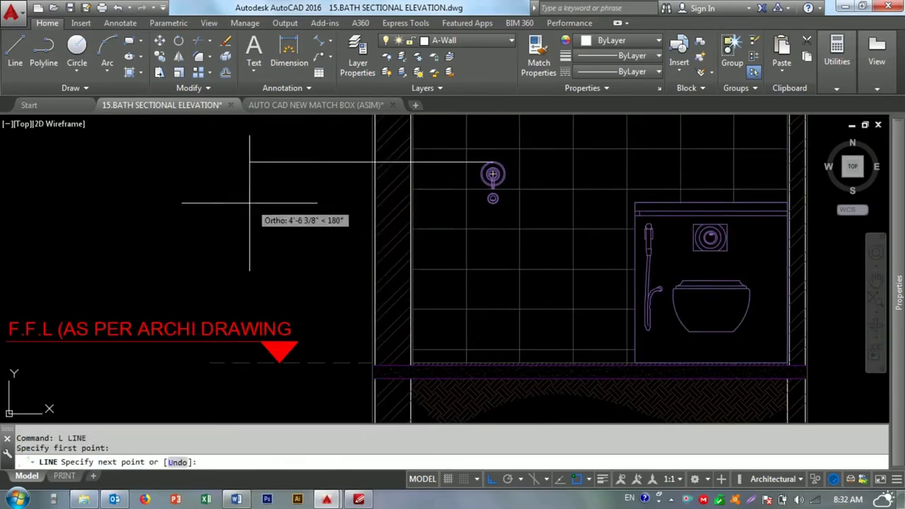
key(Escape)
scroll(489, 200, up, 4)
key(Return)
click(506, 220)
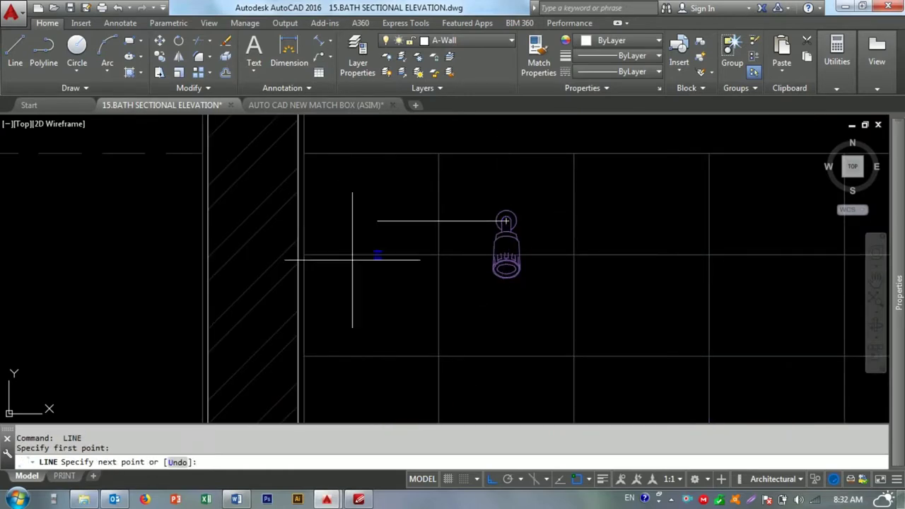
click(68, 218)
scroll(283, 254, down, 4)
key(Escape)
- Add an aligned 3'-9 1/8" dimension from the floor to the mixer, then continue with 2'-8 7/8"
text(DAL)
key(Return)
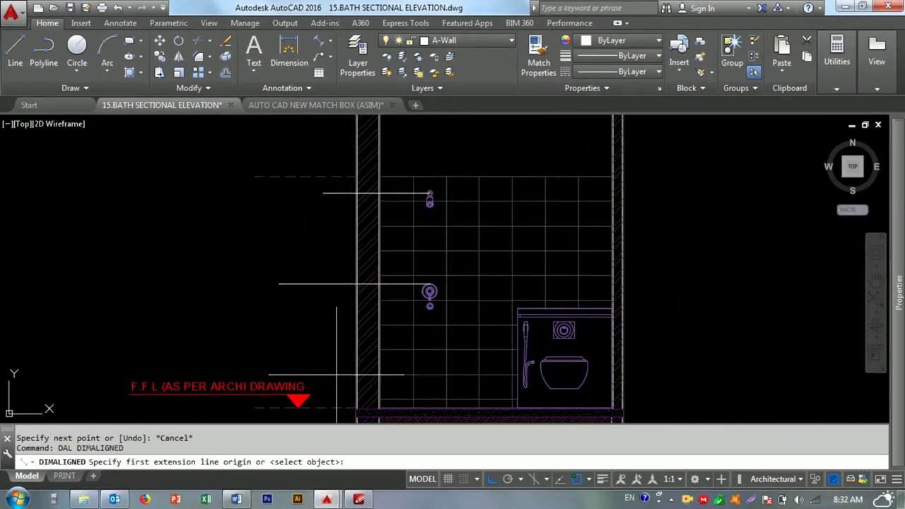
click(355, 407)
click(354, 285)
click(335, 294)
key(Escape)
text(O)
key(Return)
text(S)
key(Return)
click(335, 286)
click(356, 192)
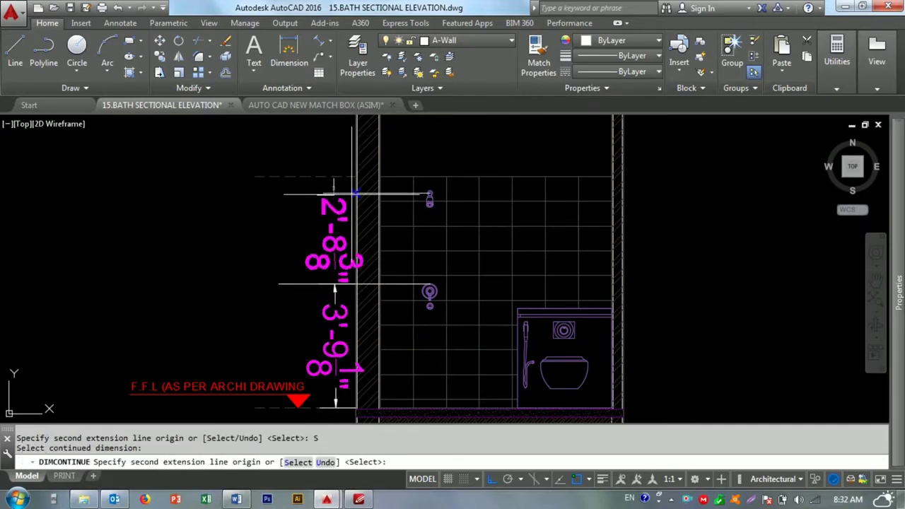
scroll(379, 352, up, 5)
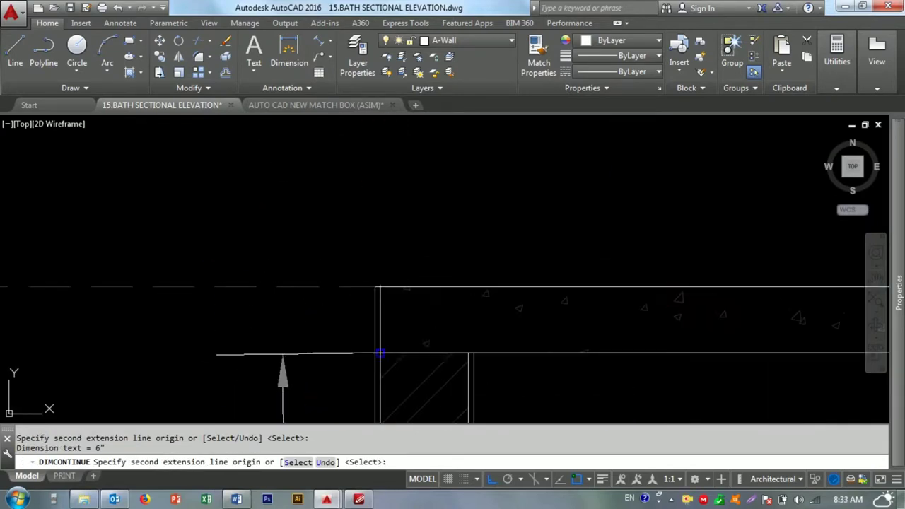
key(Escape)
- Erase the stray, unwanted dimensions beside the wall
click(274, 320)
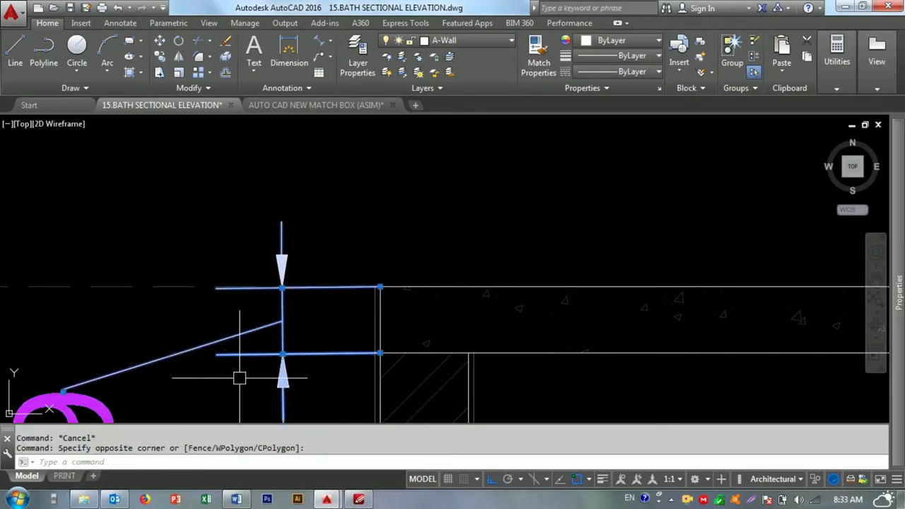
scroll(309, 326, down, 3)
scroll(308, 327, up, 5)
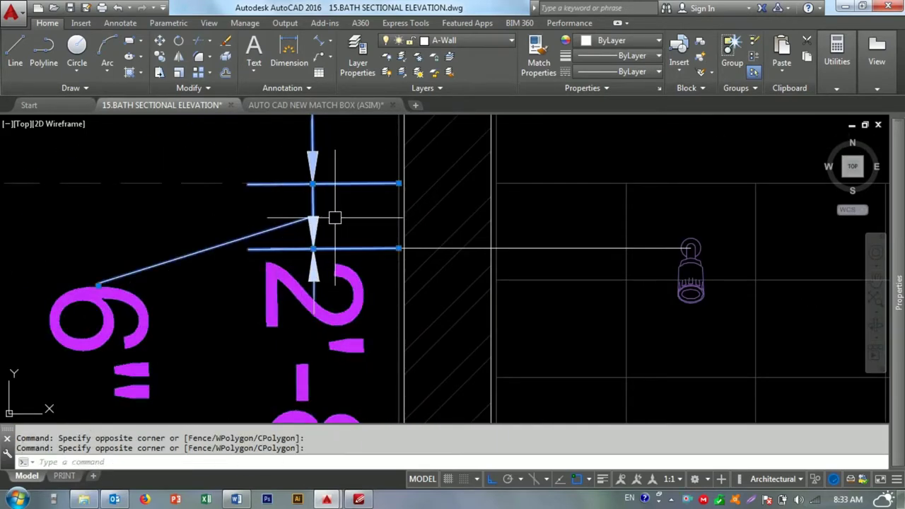
text(e)
key(Return)
click(335, 253)
scroll(319, 267, down, 2)
key(Escape)
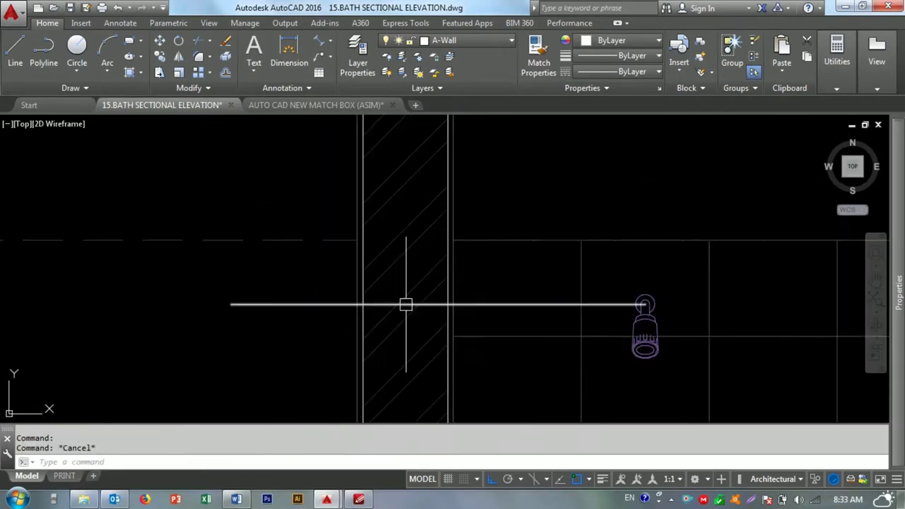
scroll(331, 222, up, 2)
key(Escape)
scroll(323, 238, down, 2)
scroll(359, 263, up, 3)
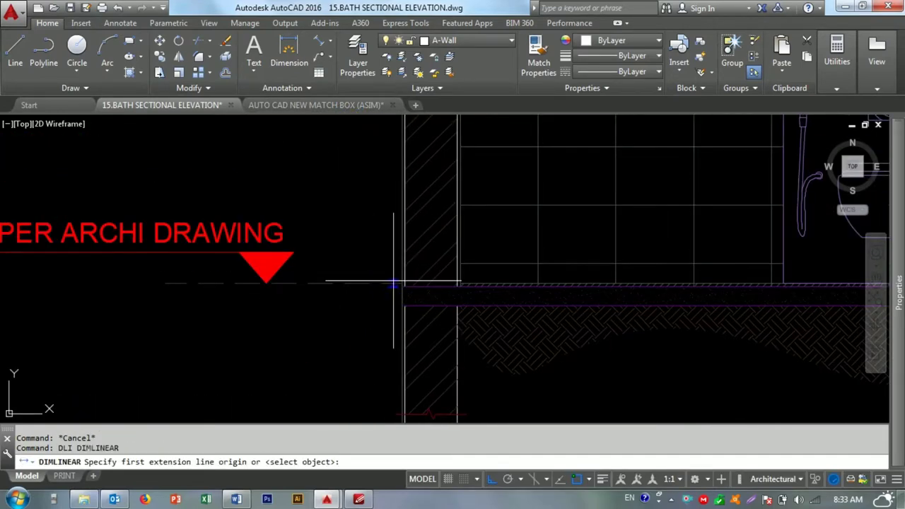
- Continue the wall's dimension chain up to the slab, adding 2'-11 1/2"
click(394, 283)
scroll(420, 197, up, 2)
scroll(419, 221, up, 3)
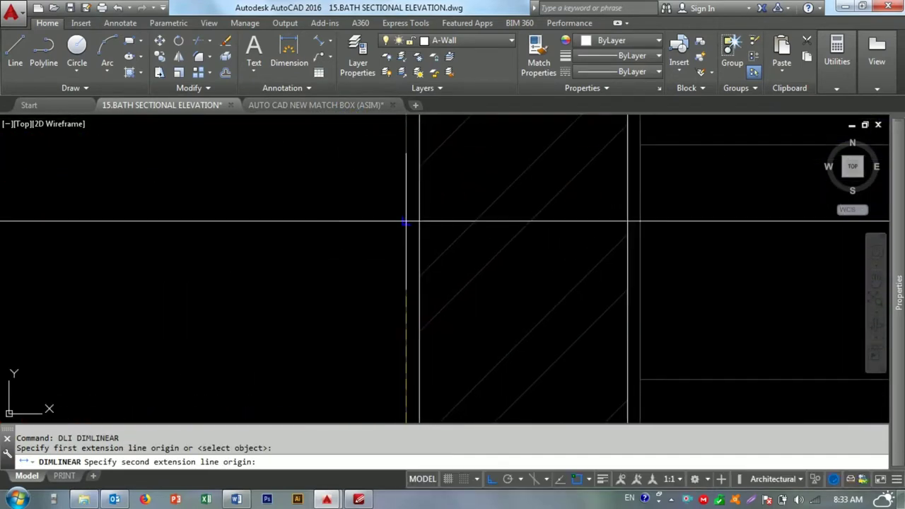
click(406, 222)
scroll(407, 222, down, 3)
key(Escape)
key(Escape)
text(dco)
key(Return)
text(s)
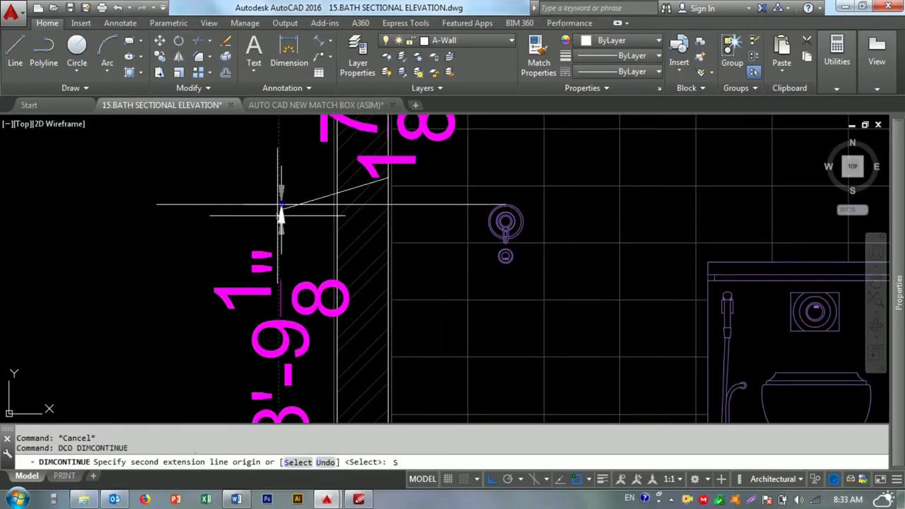
key(Return)
click(280, 208)
middle_drag(280, 208, 312, 386)
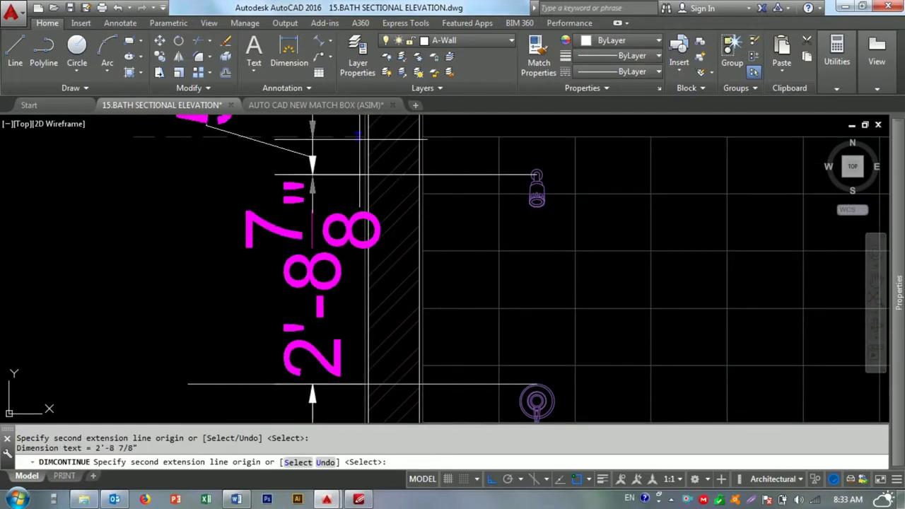
scroll(311, 226, up, 2)
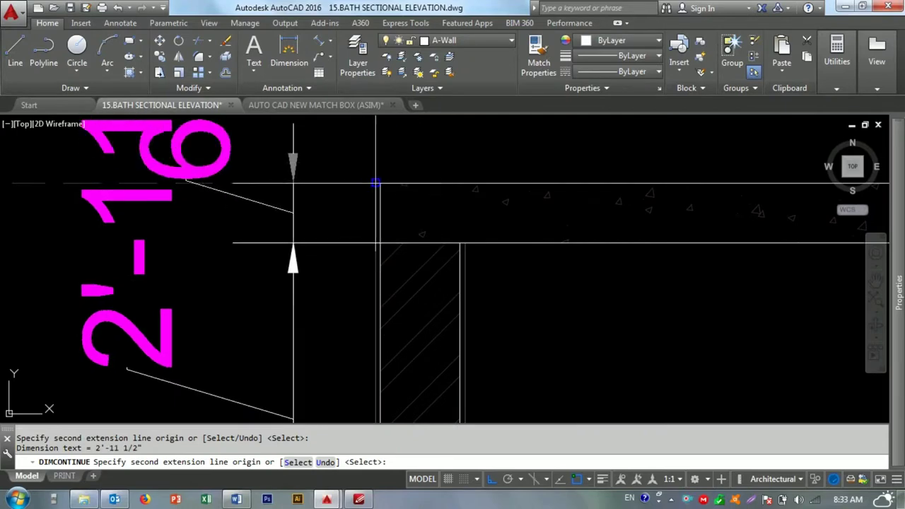
key(Escape)
- Start the Match Properties command with MA
text(ma)
key(Return)
scroll(293, 224, down, 3)
scroll(373, 222, up, 2)
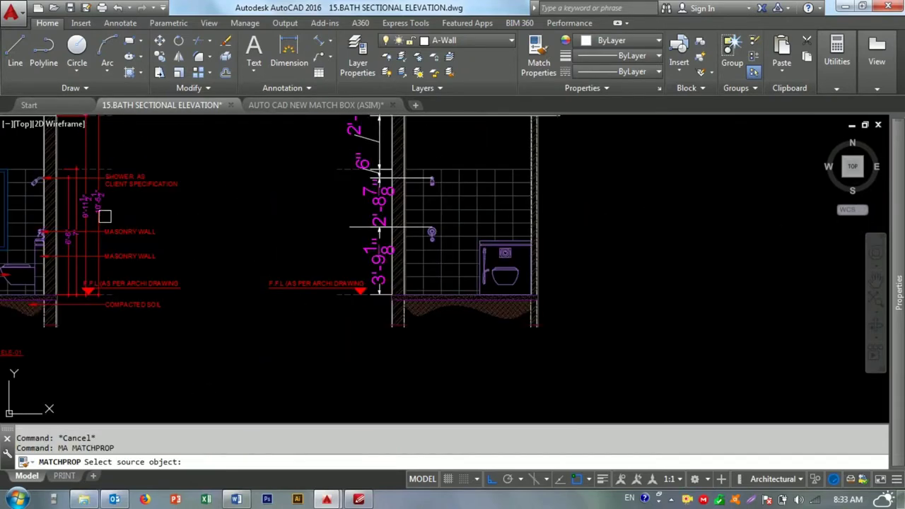
- Match the new dimensions to the smaller left-elevation dimension style
click(379, 222)
click(375, 258)
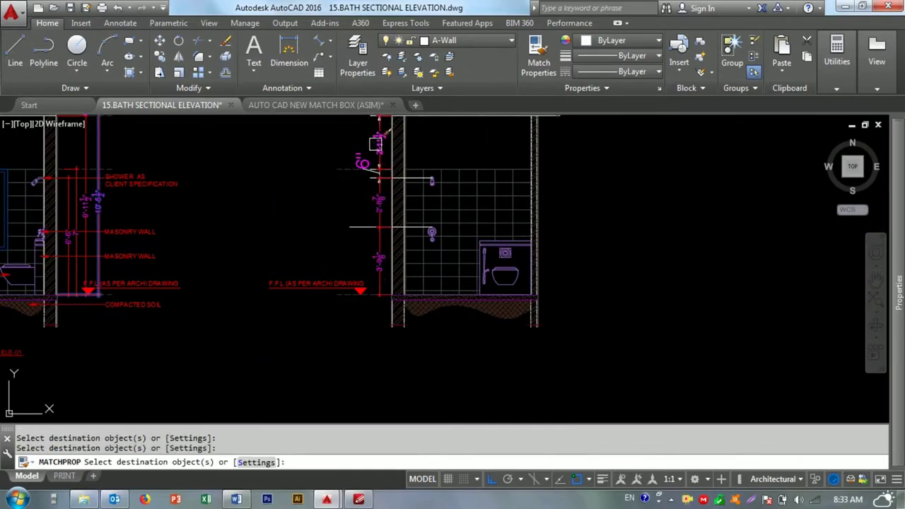
scroll(351, 155, up, 4)
scroll(355, 250, down, 3)
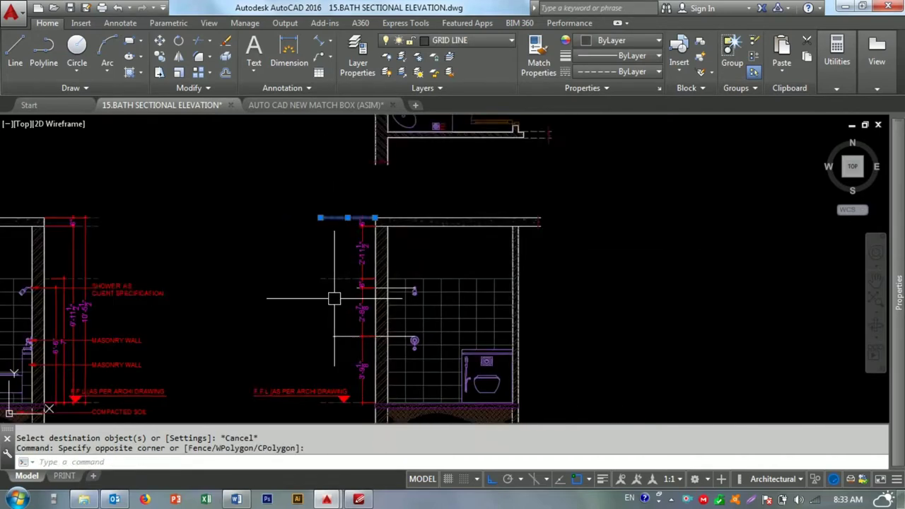
key(Escape)
- Erase the stray line beside the left wall
click(347, 253)
text(e)
key(Return)
scroll(471, 196, up, 4)
scroll(453, 205, down, 3)
scroll(358, 269, up, 3)
key(Escape)
scroll(359, 263, up, 1)
- Add the overall 10'-5 1/2" vertical dimension from floor level to the slab top
text(dli)
key(Return)
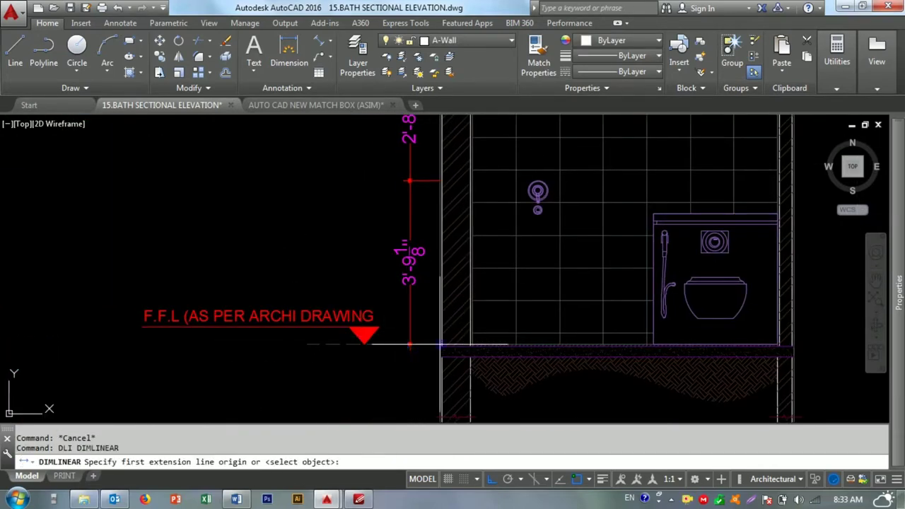
click(404, 345)
scroll(353, 363, down, 3)
scroll(382, 212, up, 4)
scroll(383, 210, up, 2)
scroll(314, 226, down, 2)
click(314, 227)
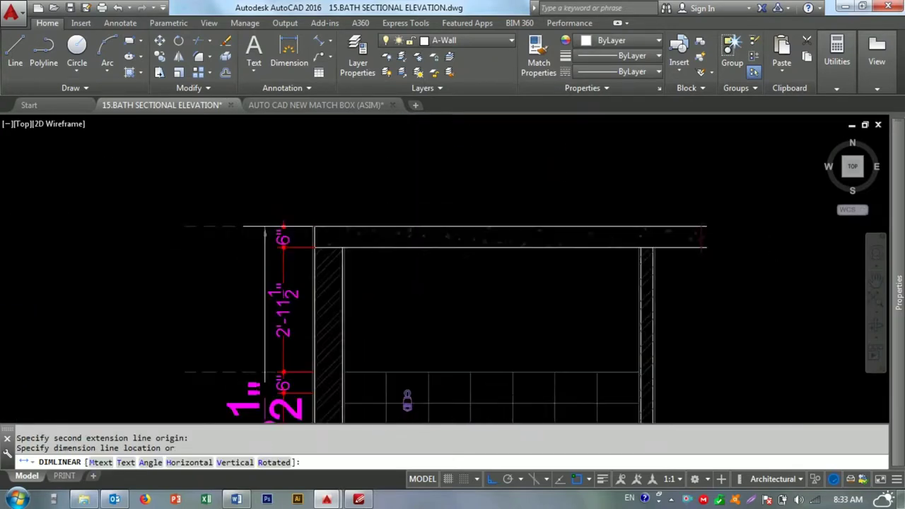
scroll(282, 230, down, 3)
click(284, 224)
key(Escape)
- Give the overall 10'-5 1/2" dimension the small dimension style using MATCHPROP
text(ma)
key(Return)
click(302, 266)
click(283, 265)
key(Escape)
scroll(302, 382, up, 3)
scroll(343, 153, up, 2)
scroll(404, 165, up, 2)
scroll(278, 228, up, 1)
key(Escape)
scroll(382, 250, down, 3)
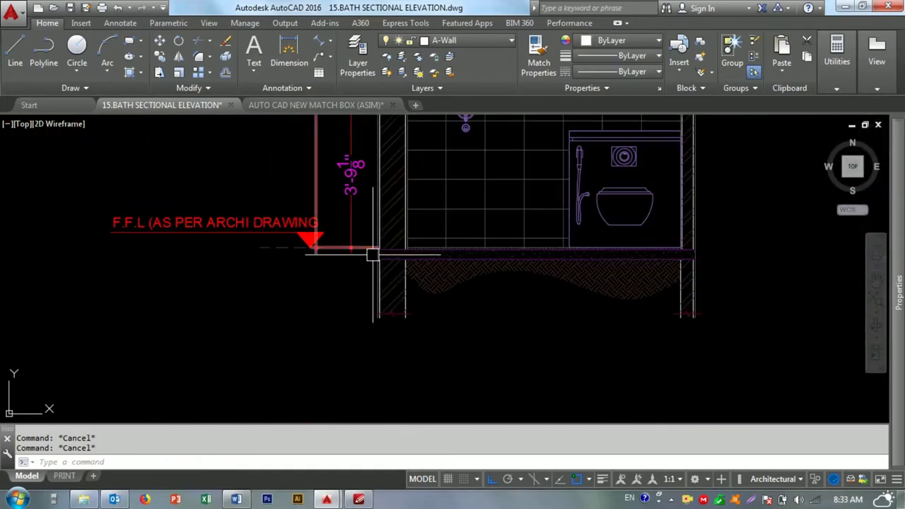
scroll(322, 246, down, 3)
scroll(228, 236, up, 2)
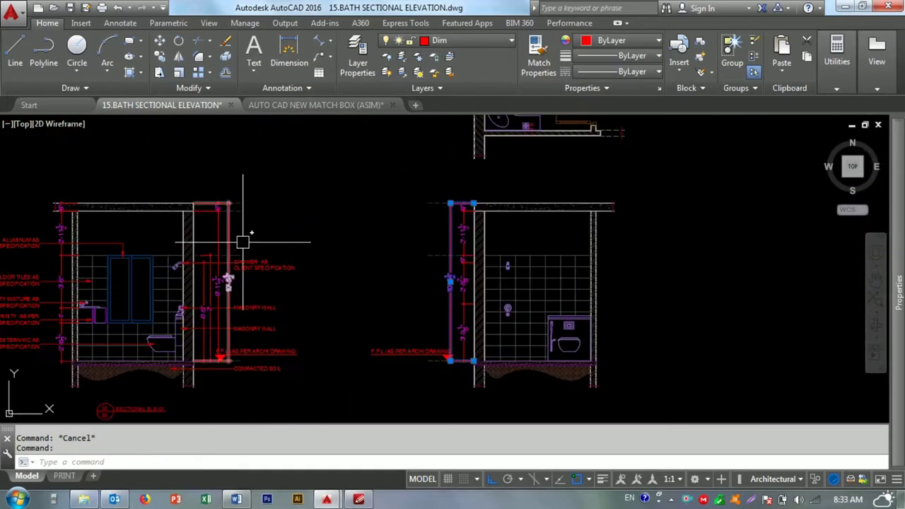
scroll(234, 287, up, 3)
- Select the 6" top dimension and try stretching its end point, then cancel
click(234, 286)
scroll(218, 247, down, 4)
key(Escape)
scroll(354, 247, up, 4)
key(Escape)
scroll(291, 278, down, 2)
scroll(380, 212, up, 3)
scroll(276, 208, up, 2)
click(258, 145)
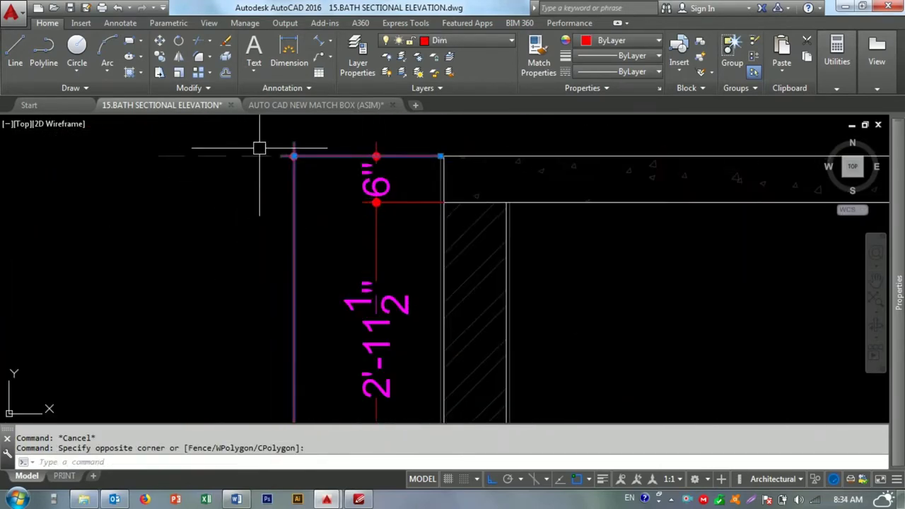
click(294, 157)
click(294, 157)
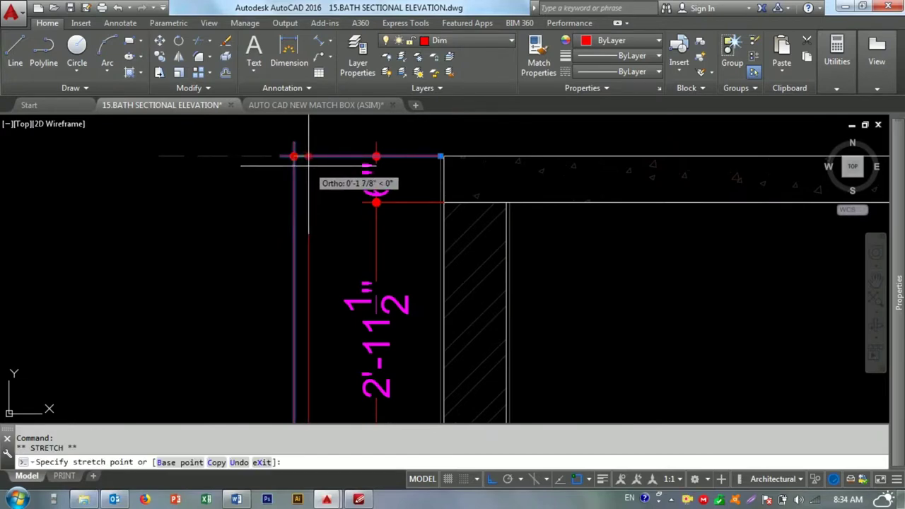
key(Escape)
scroll(308, 166, down, 3)
scroll(337, 229, up, 1)
scroll(337, 228, up, 1)
scroll(337, 228, up, 2)
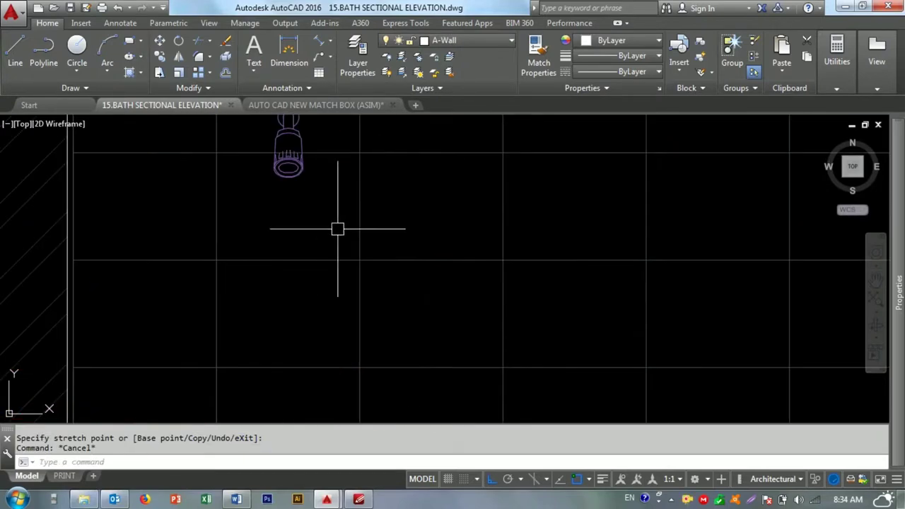
scroll(317, 162, up, 2)
- Select the shower fixture to change its draw order, then cancel
click(318, 162)
click(343, 174)
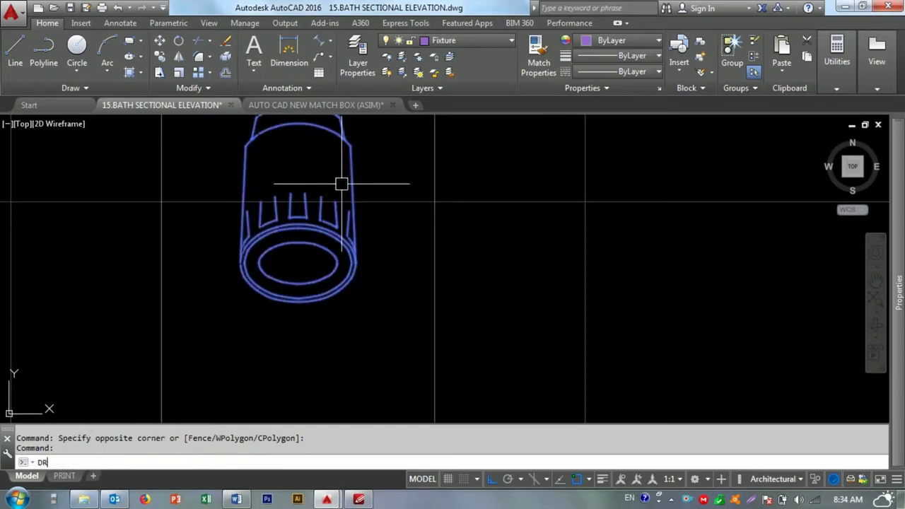
key(Return)
key(Escape)
scroll(283, 255, down, 4)
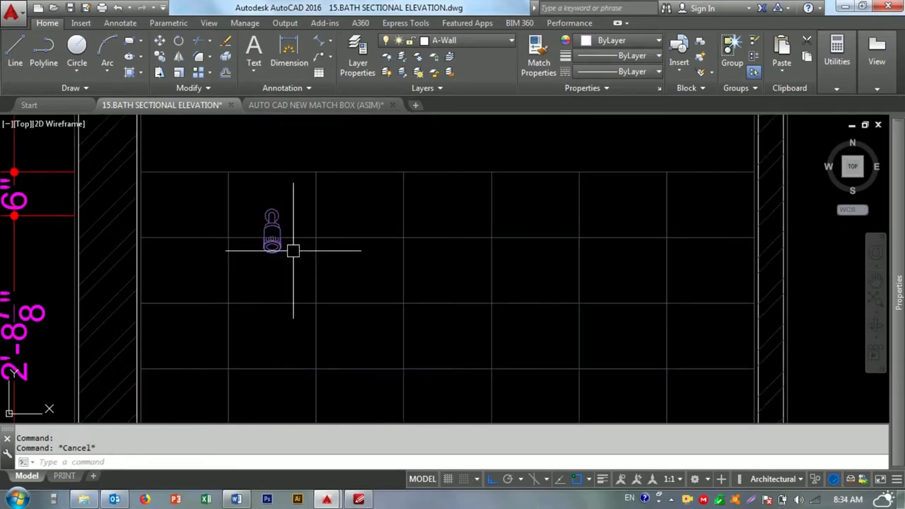
scroll(414, 239, down, 2)
scroll(420, 226, down, 1)
scroll(364, 257, up, 1)
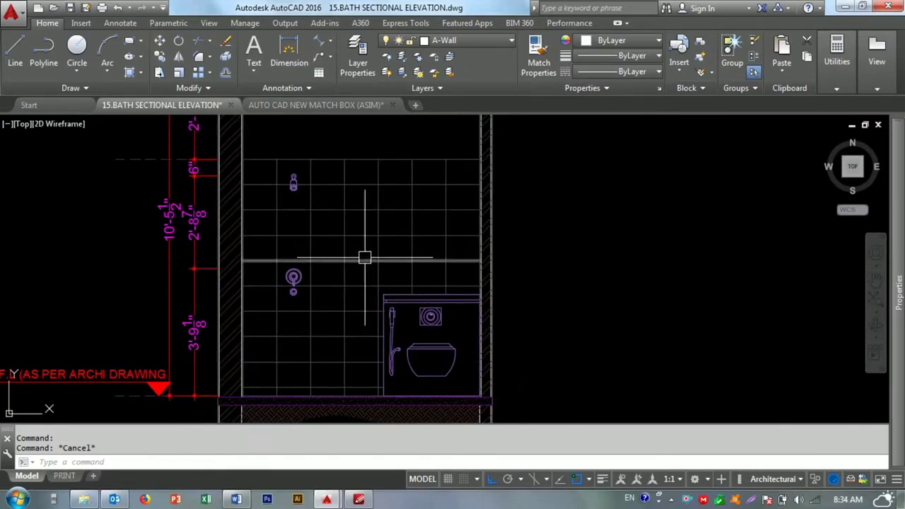
text(LE)
- Draw leader arrows pointing at the WC, flush plate and wall tiles
key(Return)
scroll(459, 396, up, 4)
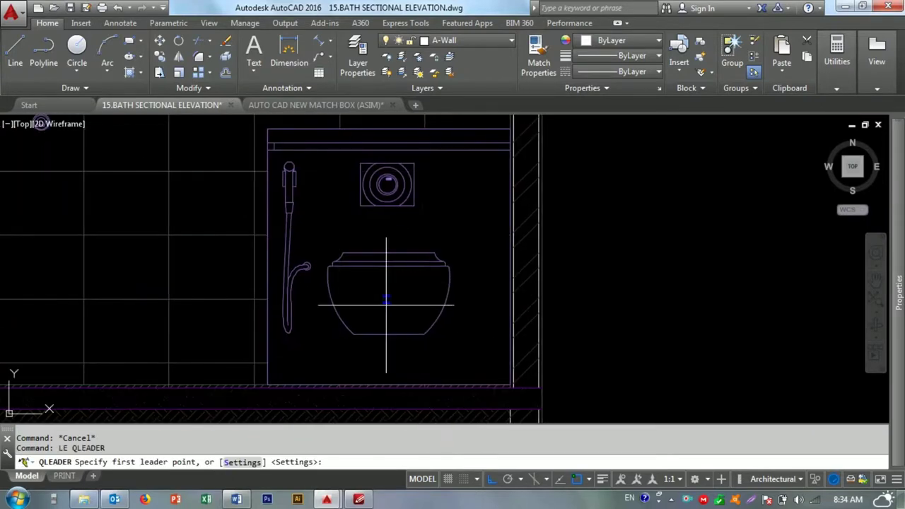
click(432, 300)
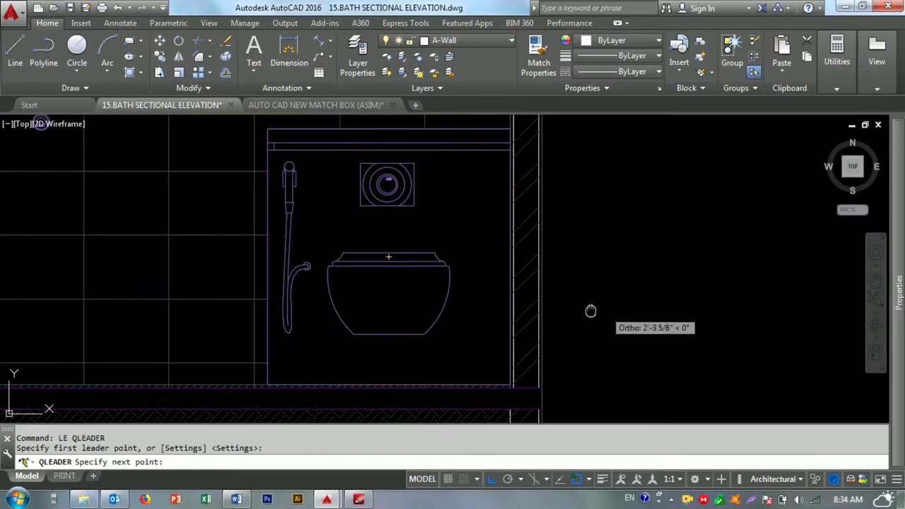
scroll(505, 304, down, 2)
key(Escape)
key(Return)
scroll(347, 205, up, 2)
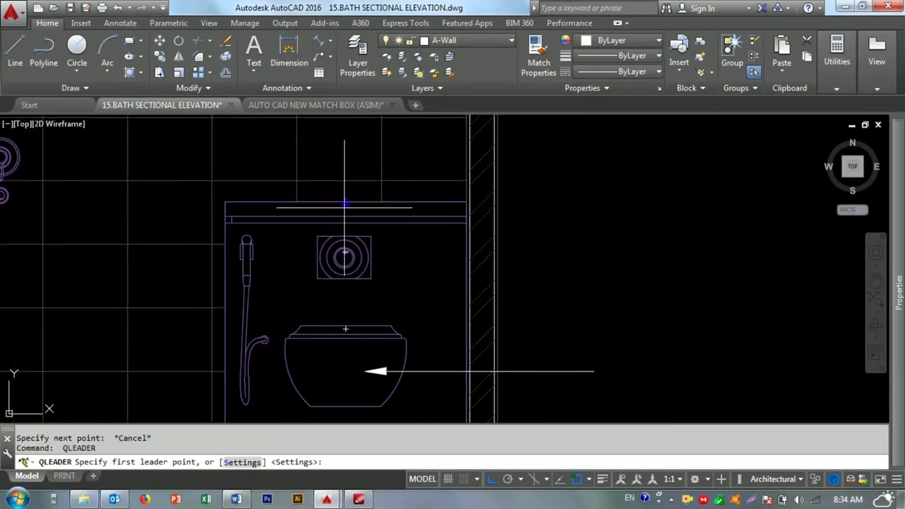
click(415, 255)
key(Escape)
key(Return)
middle_drag(586, 259, 574, 419)
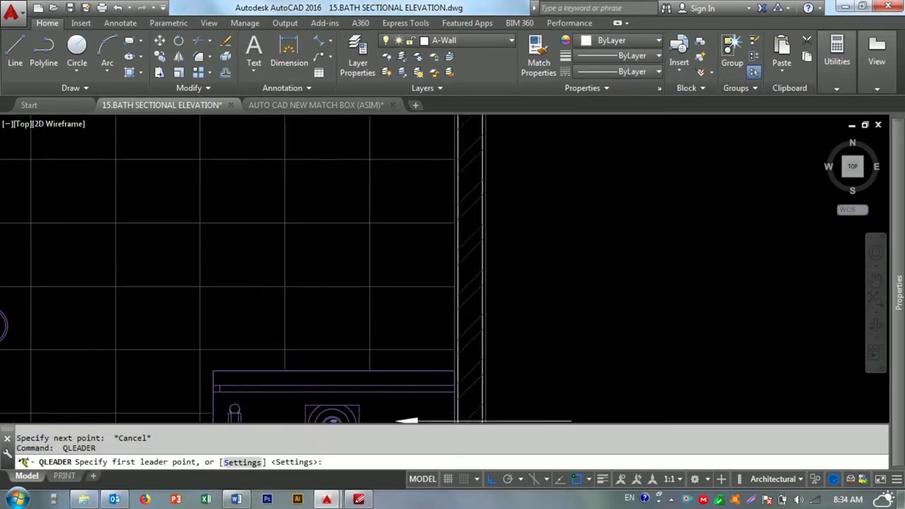
scroll(360, 304, down, 2)
click(319, 274)
key(Escape)
- Draw leader arrows pointing at the shower mixture and shower head
middle_drag(501, 293, 594, 305)
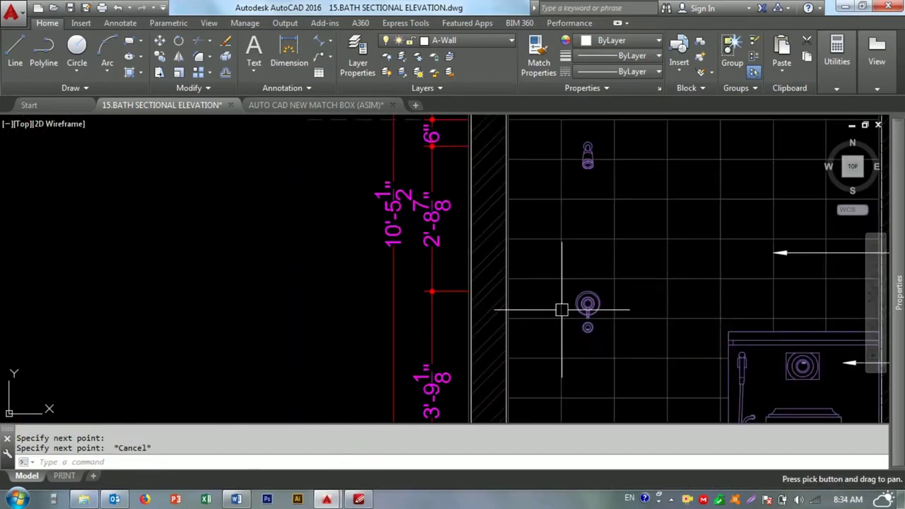
key(Return)
click(587, 304)
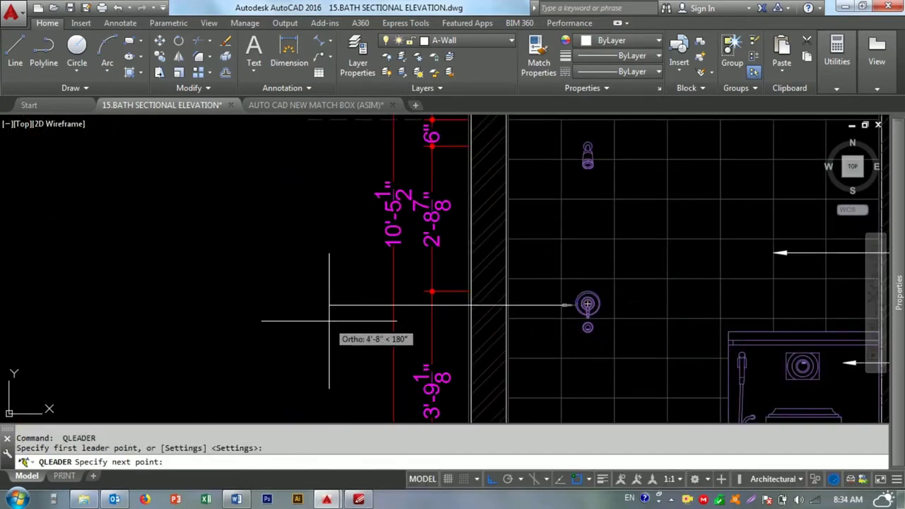
scroll(347, 314, down, 4)
scroll(358, 311, up, 1)
key(Escape)
key(Return)
scroll(452, 251, up, 5)
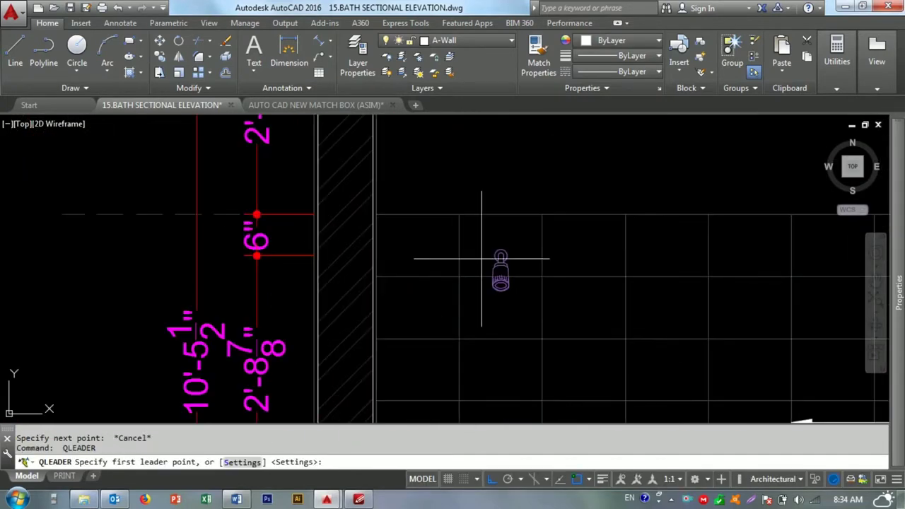
click(458, 278)
scroll(311, 261, down, 2)
key(Escape)
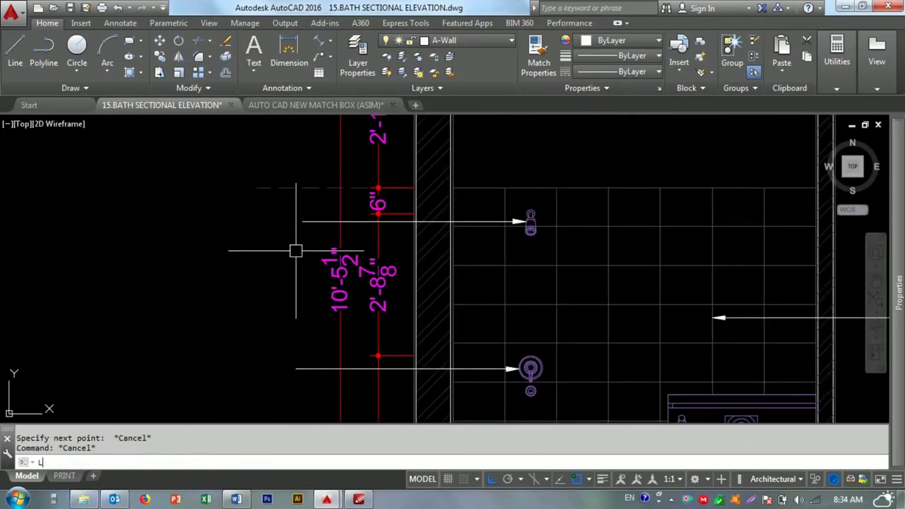
- Cancel the unfinished line and erase the stray leader line
click(307, 212)
scroll(299, 353, down, 3)
scroll(347, 249, up, 4)
key(Escape)
click(487, 319)
click(485, 347)
click(483, 343)
scroll(505, 332, up, 3)
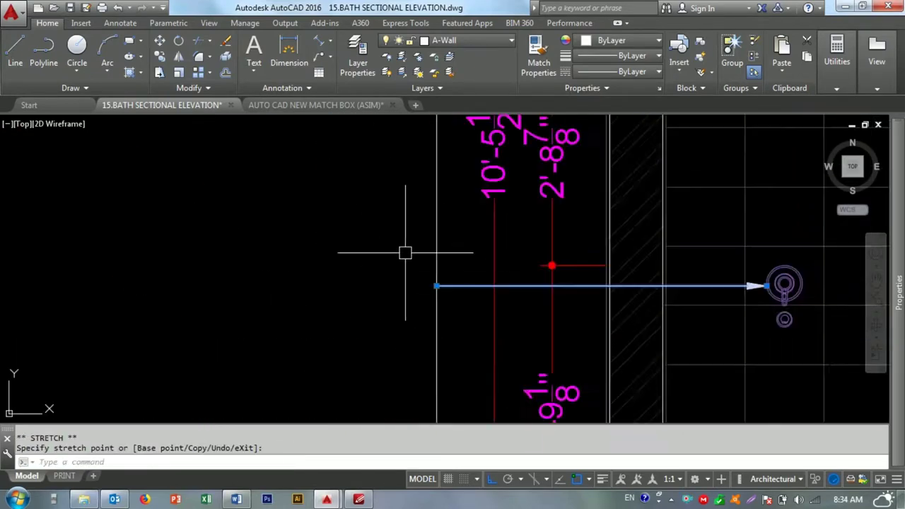
key(Escape)
text(e)
key(Return)
scroll(473, 251, down, 2)
key(Escape)
key(Escape)
- Draw a vertical guide line to the right of the wall
text(l)
key(Return)
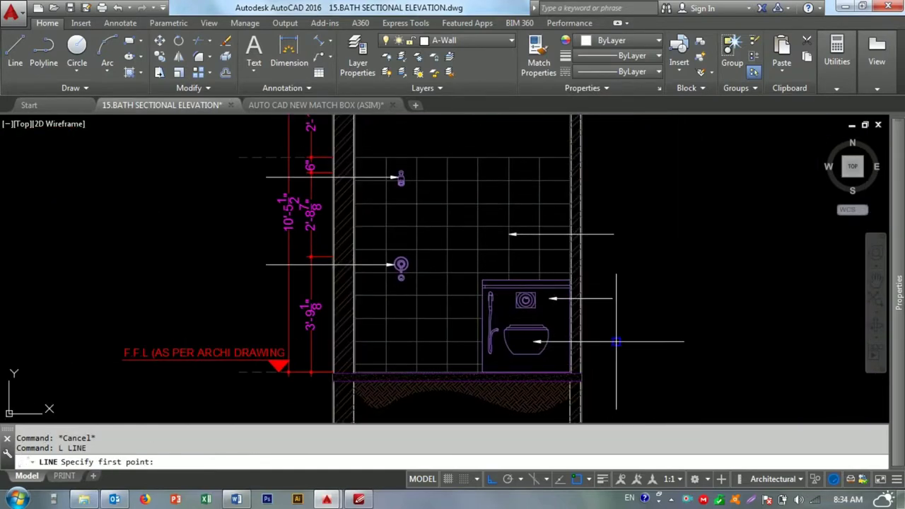
key(Escape)
key(Return)
click(575, 327)
scroll(576, 327, up, 2)
scroll(558, 283, up, 3)
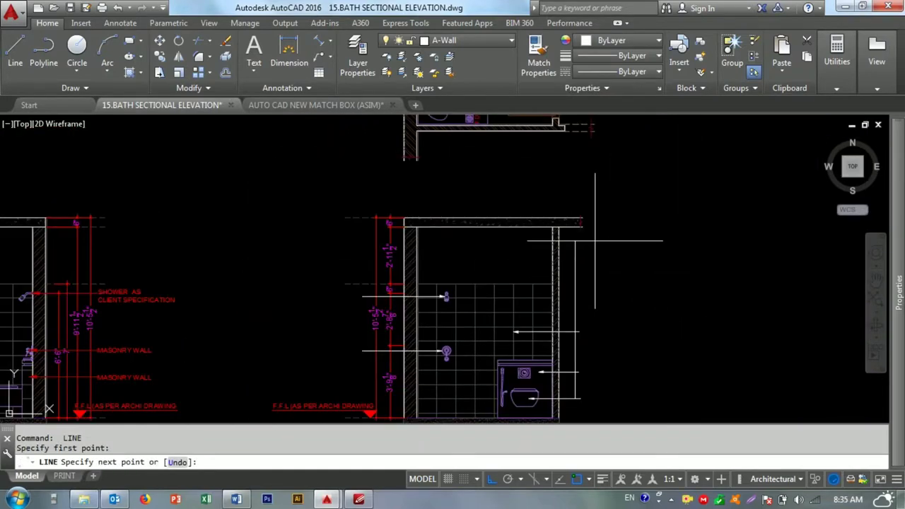
key(Escape)
- Stretch the middle and bottom leaders to end at the guide line, then remove it
click(494, 238)
click(468, 283)
click(472, 270)
scroll(469, 276, down, 2)
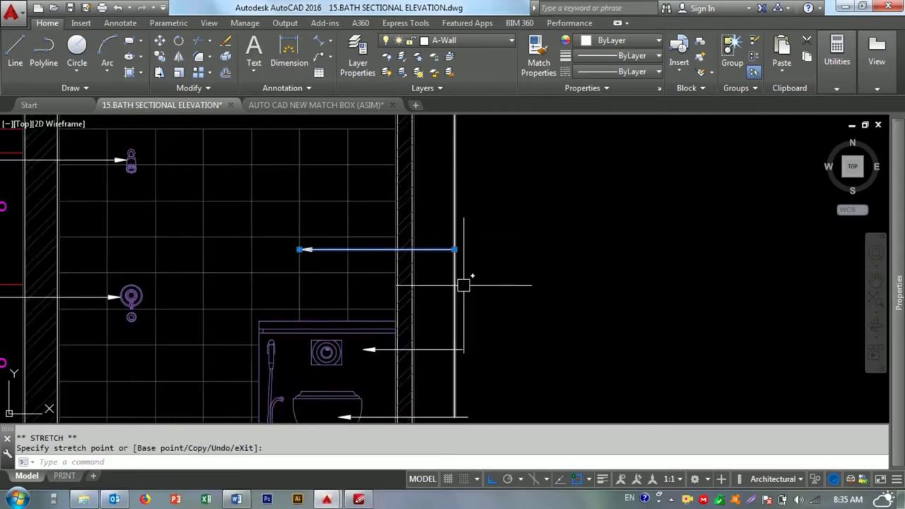
scroll(467, 276, up, 1)
click(452, 285)
click(452, 280)
click(467, 392)
click(451, 392)
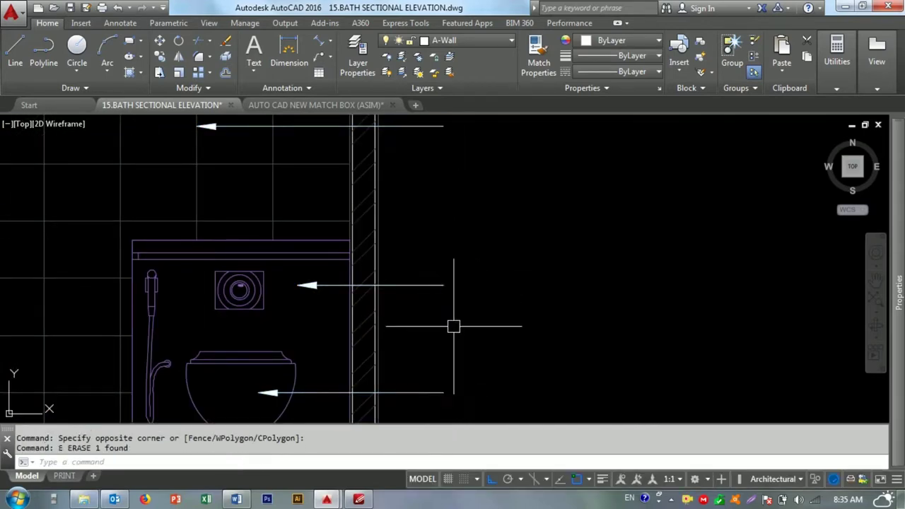
key(Escape)
key(Escape)
scroll(466, 318, down, 3)
scroll(466, 314, down, 2)
- Restyle the new leaders red by matching the first elevation's shower leader
text(ma)
key(Return)
click(106, 234)
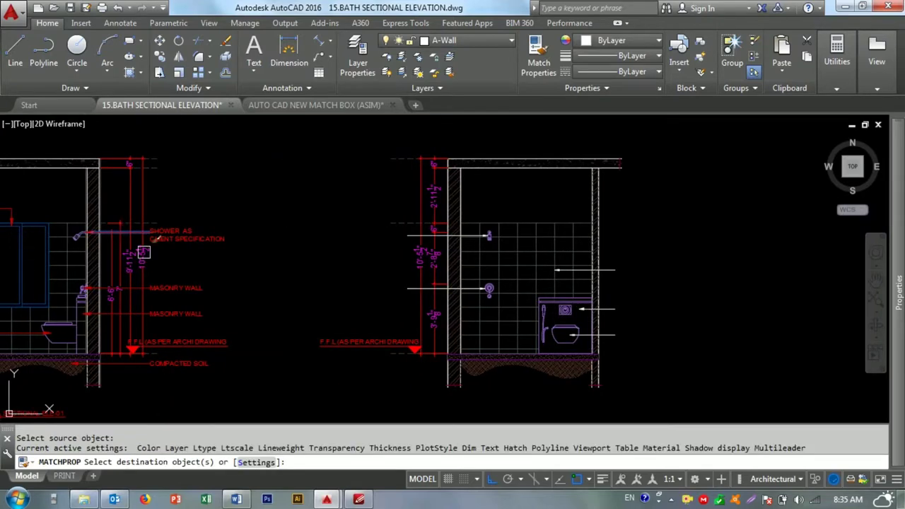
click(608, 335)
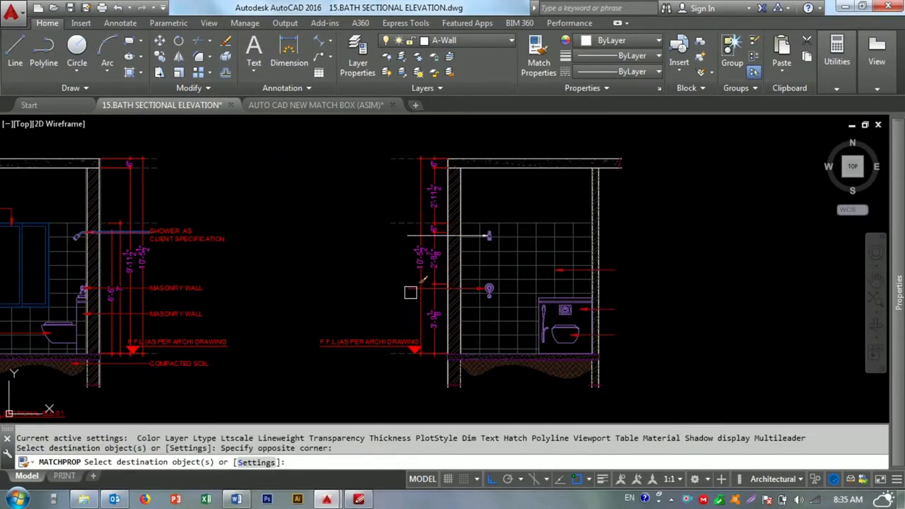
click(410, 242)
key(Escape)
key(Escape)
- Select the first elevation's shower note and start copying it with CO
middle_drag(277, 313, 416, 295)
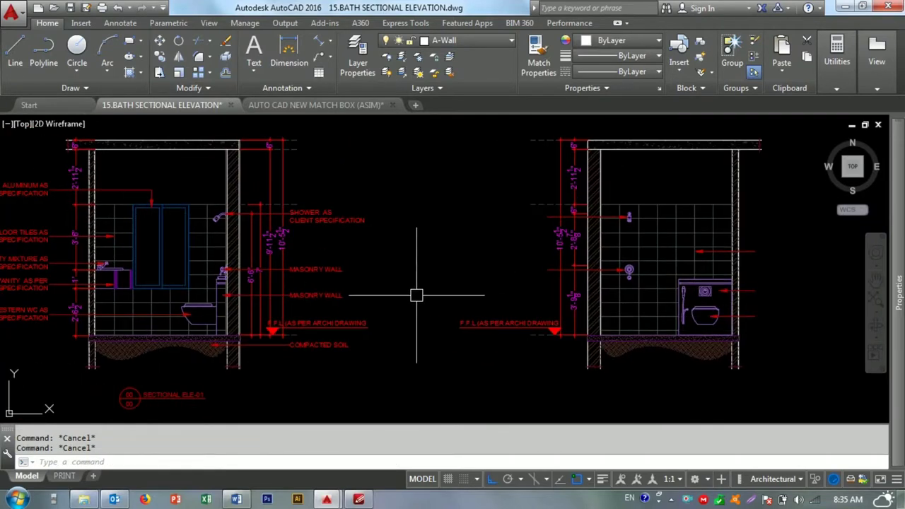
click(330, 215)
text(co)
key(Return)
scroll(282, 218, up, 5)
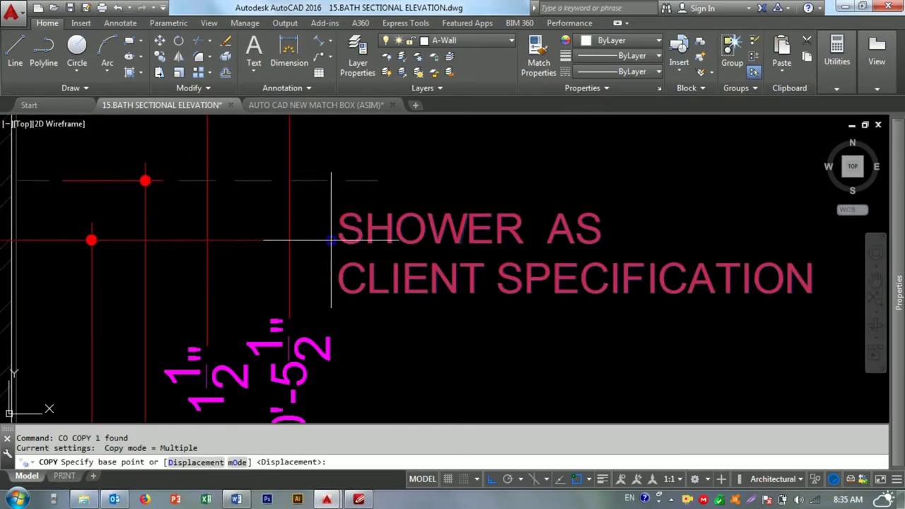
- Copy the shower note to two right-hand leaders of the third elevation
click(330, 241)
scroll(339, 251, down, 5)
scroll(556, 273, up, 4)
click(580, 303)
middle_drag(577, 417, 478, 287)
click(483, 328)
key(Escape)
- Open and close the lower and upper MASONRY WALL notes without changing them
scroll(487, 378, down, 3)
scroll(452, 282, down, 2)
scroll(408, 285, up, 5)
click(364, 218)
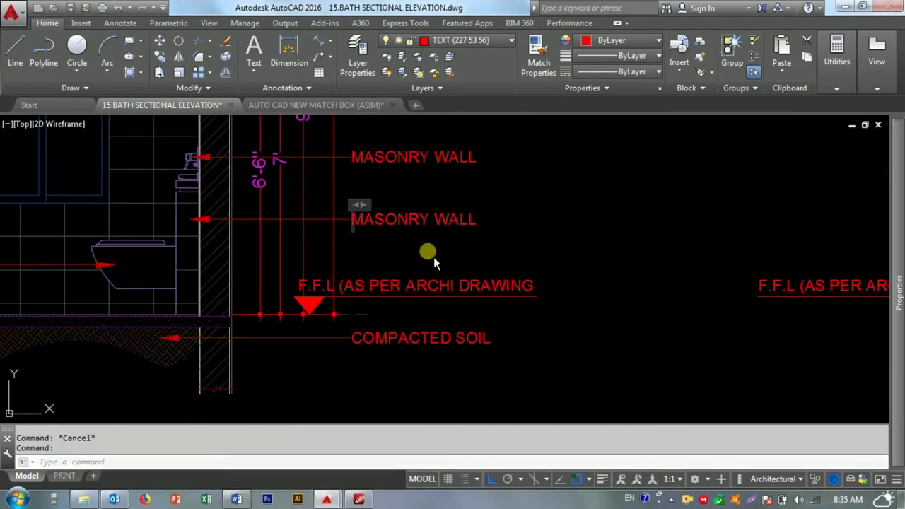
double_click(428, 251)
key(Escape)
middle_drag(287, 241, 374, 236)
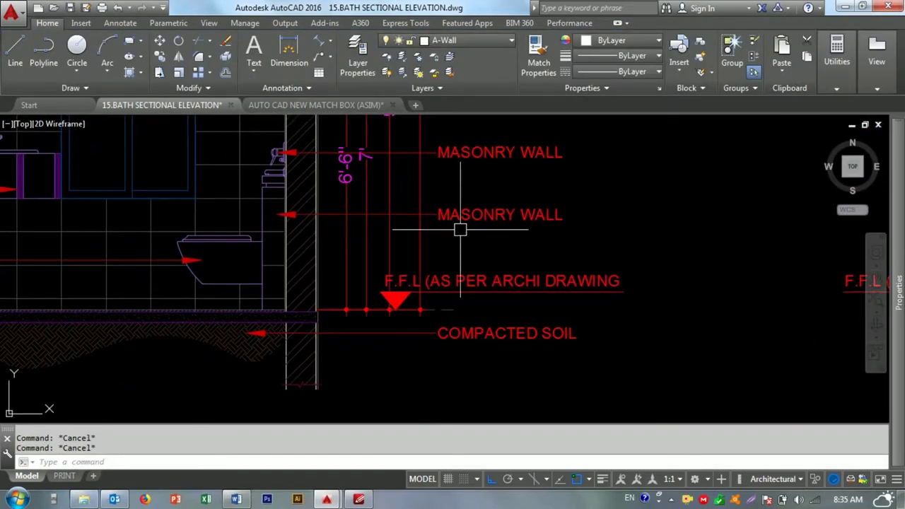
click(484, 191)
key(Escape)
middle_drag(476, 162, 455, 248)
double_click(455, 248)
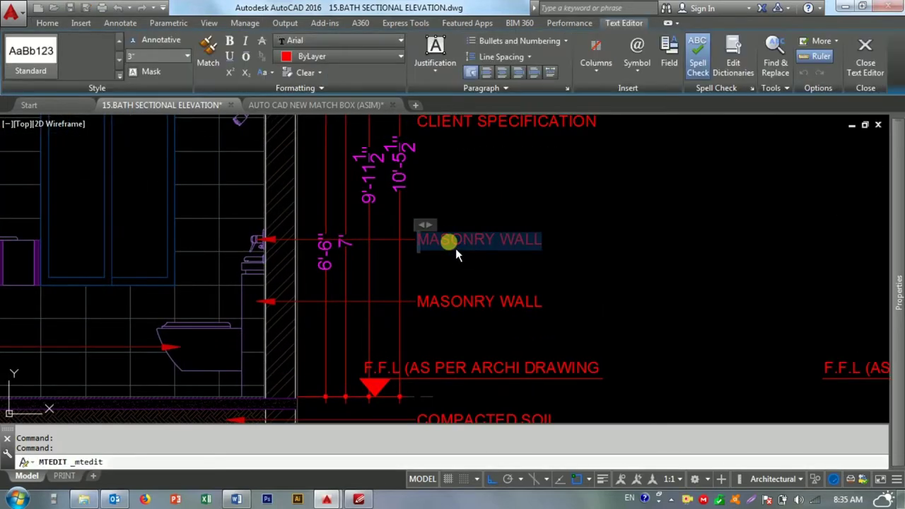
click(476, 193)
- Paste the shower note's text into the upper MASONRY WALL note, making it read SHOWER MIXTURE AS CLIENT SPECIFICATION
middle_drag(476, 194, 409, 285)
double_click(425, 206)
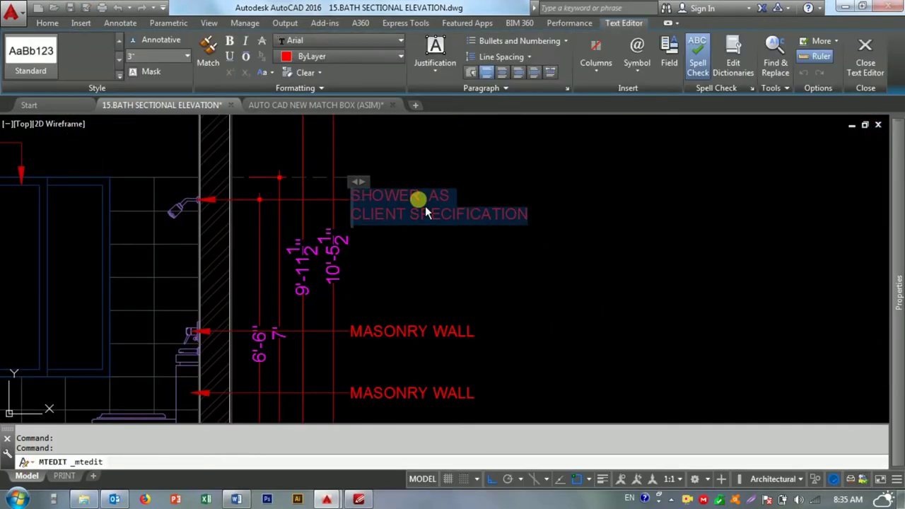
click(417, 325)
double_click(420, 334)
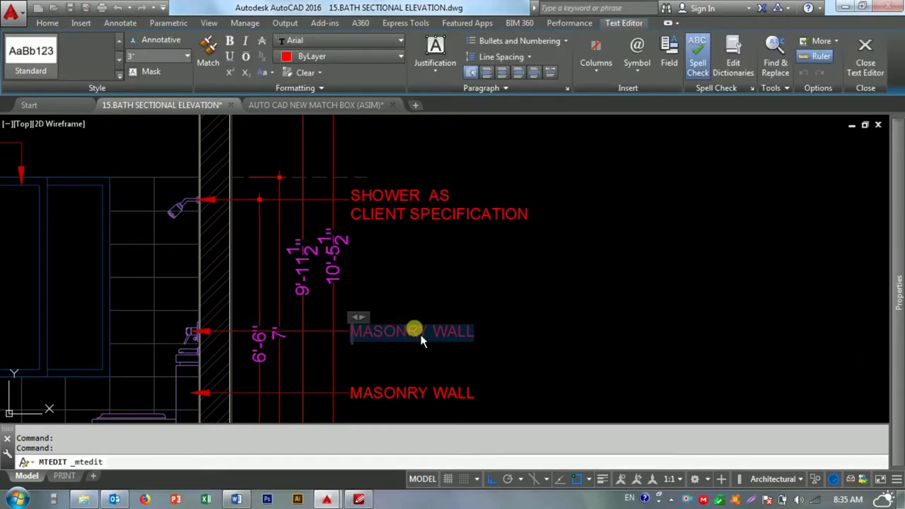
text(SHOWER  AS CLIENT SPECIFICATION)
drag(377, 335, 356, 337)
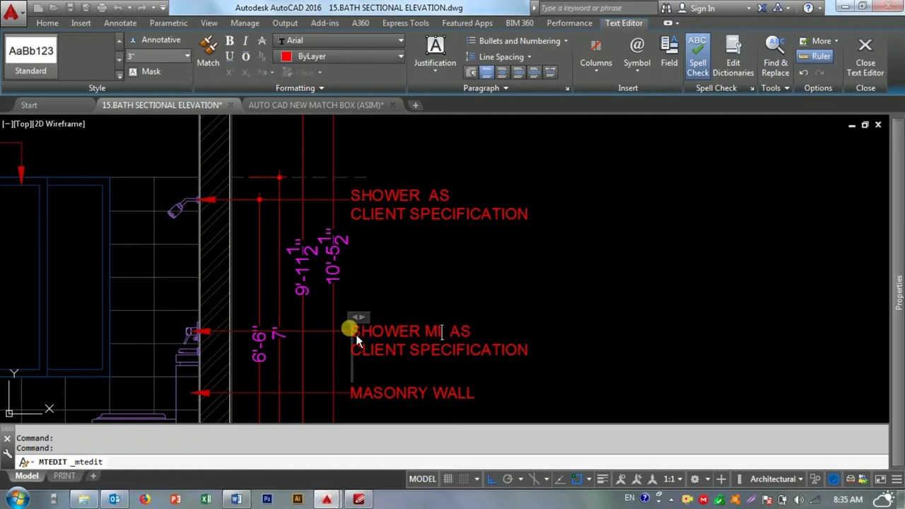
click(420, 289)
scroll(424, 287, down, 3)
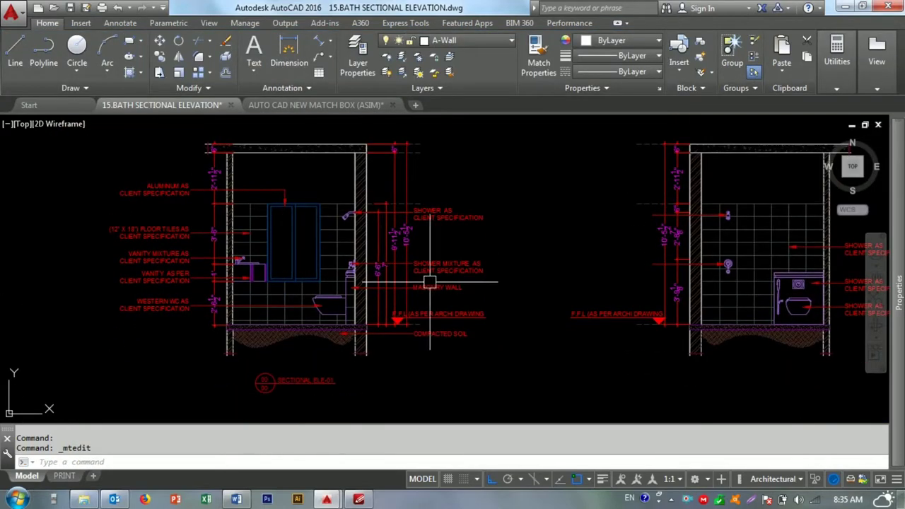
- Change the text alignment of a third-elevation note after checking the WESTERN WC note
scroll(359, 298, up, 2)
middle_drag(105, 318, 342, 287)
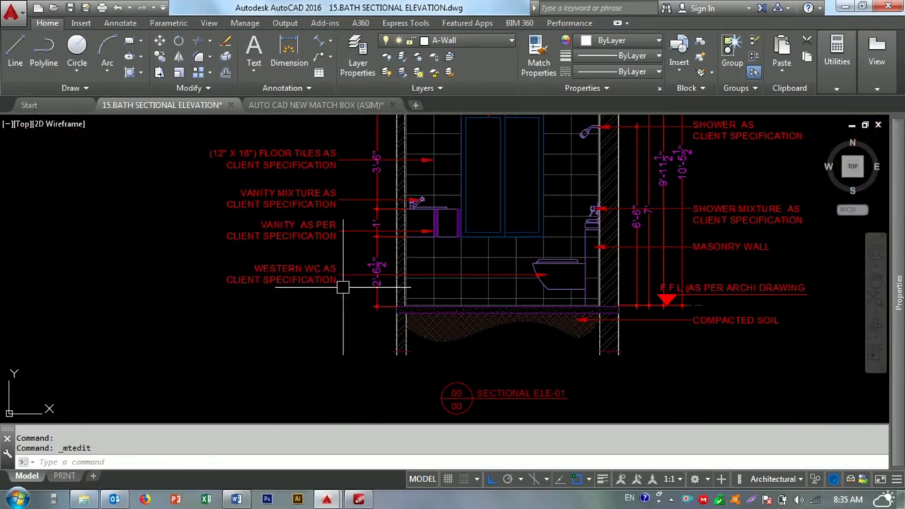
double_click(283, 275)
click(248, 311)
scroll(549, 289, up, 3)
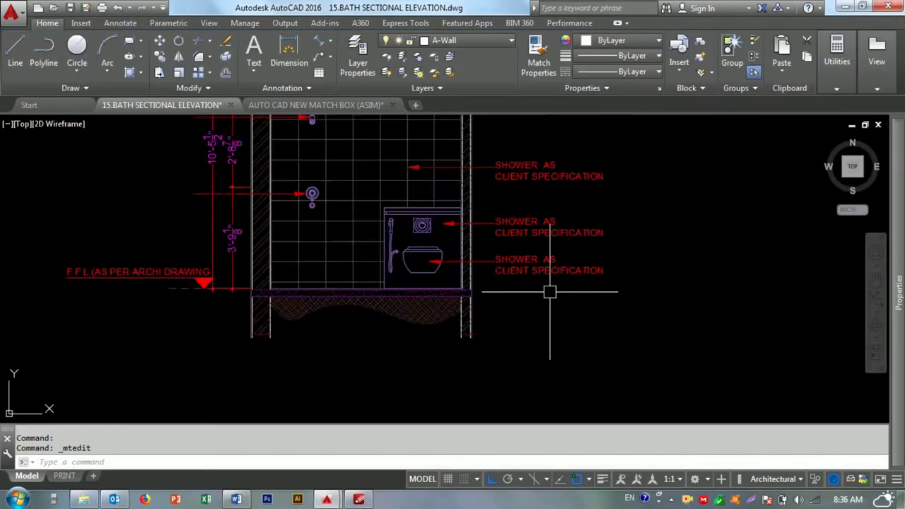
double_click(540, 265)
key(ctrl+a)
click(486, 71)
click(487, 299)
- Rewrite the flush plate note as MASONRY WALL and move it 2 inches lower
scroll(467, 276, down, 2)
mouse_move(406, 251)
middle_down()
mouse_move(641, 261)
mouse_move(330, 274)
middle_up()
double_click(126, 247)
key(Escape)
click(435, 255)
text(MASONRY WALL)
scroll(462, 260, up, 2)
click(427, 230)
text(m)
key(Return)
click(593, 225)
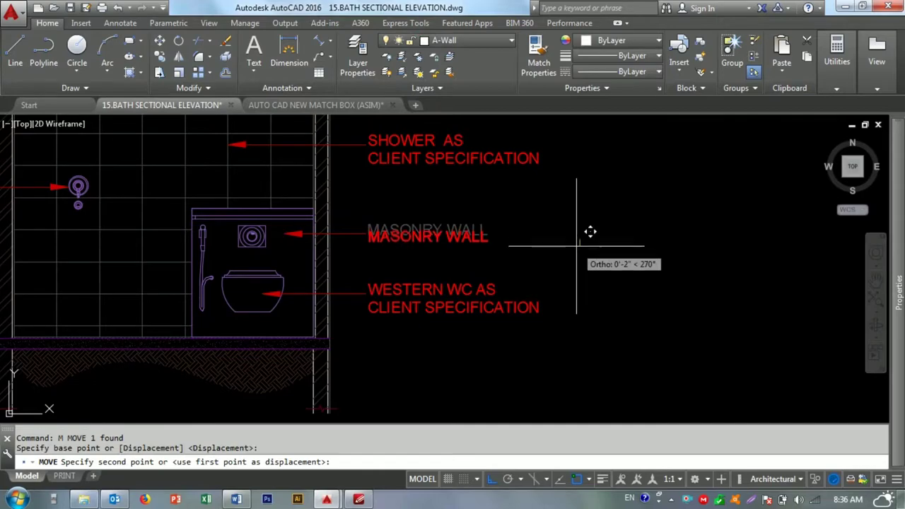
click(577, 244)
scroll(460, 256, down, 2)
- Left-align all of the shower label's text
middle_drag(460, 257, 129, 256)
middle_drag(462, 258, 200, 200)
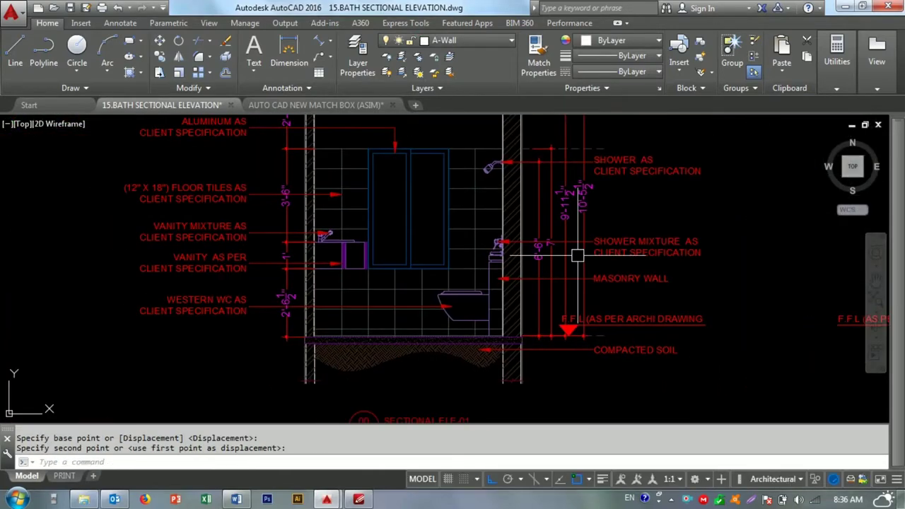
double_click(200, 192)
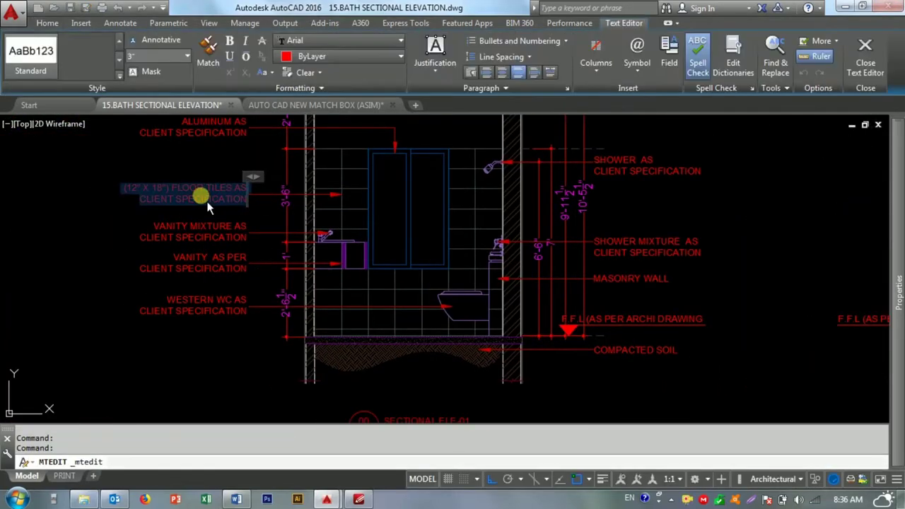
scroll(308, 247, down, 1)
middle_drag(480, 247, 308, 247)
scroll(308, 247, up, 2)
scroll(289, 222, up, 1)
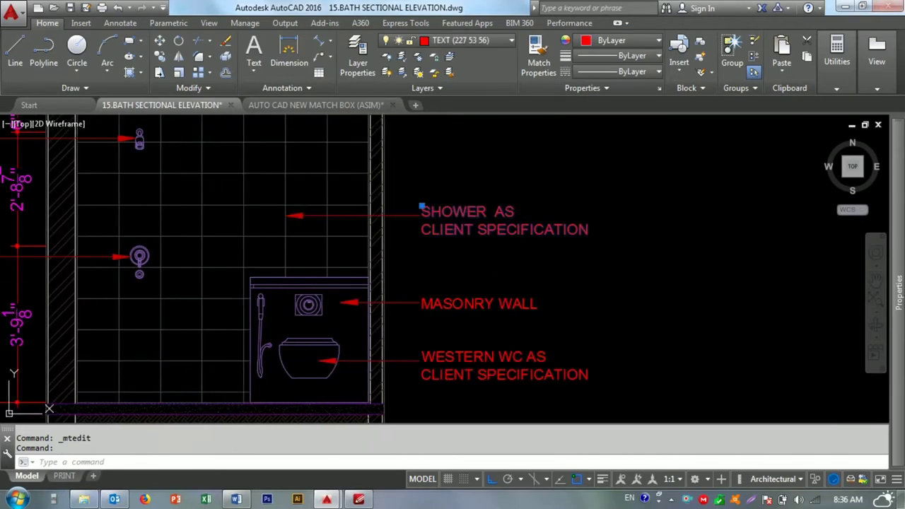
double_click(473, 231)
key(ctrl+a)
click(486, 72)
click(535, 279)
scroll(535, 280, down, 2)
scroll(414, 255, up, 2)
key(Escape)
key(Escape)
- Copy the floor-tiles label to a spot beside the third elevation with COPY
middle_drag(333, 299, 395, 283)
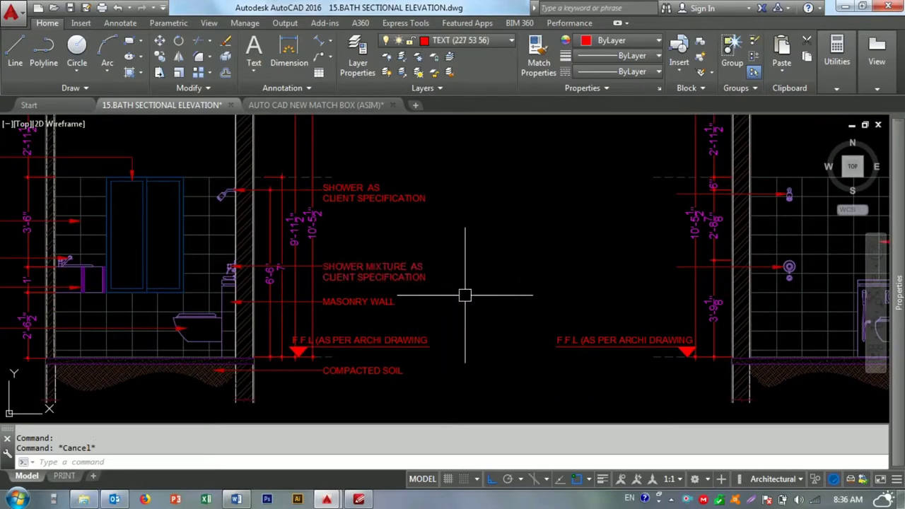
scroll(453, 296, down, 2)
scroll(182, 269, up, 3)
click(283, 246)
key(Escape)
click(275, 208)
text(co)
key(Return)
click(269, 238)
scroll(272, 255, down, 3)
scroll(608, 267, up, 4)
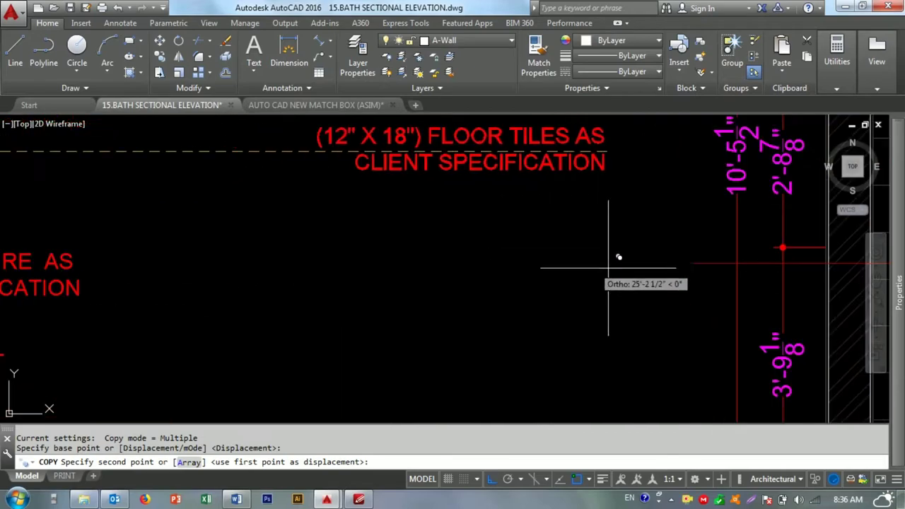
click(689, 253)
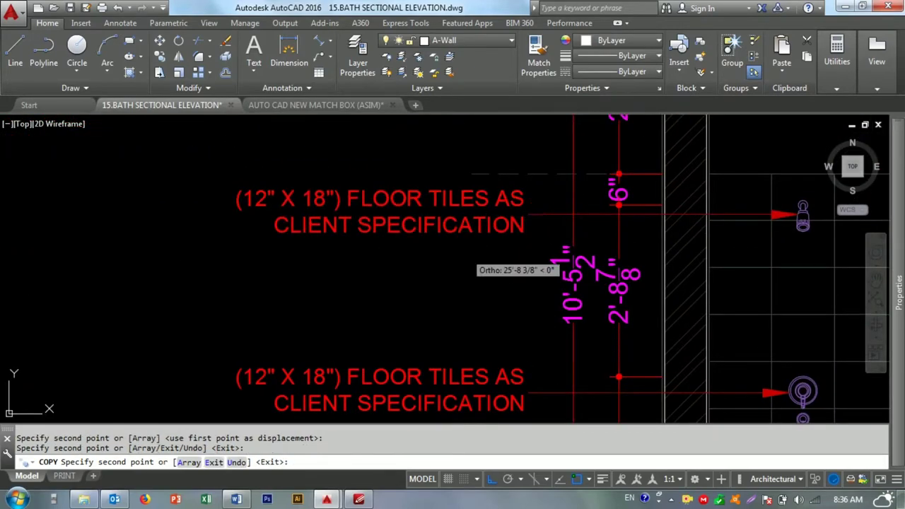
key(Escape)
key(Escape)
scroll(477, 245, down, 4)
- Paste the SHOWER AS and SHOWER MIXTURE wording into the copied labels
double_click(217, 251)
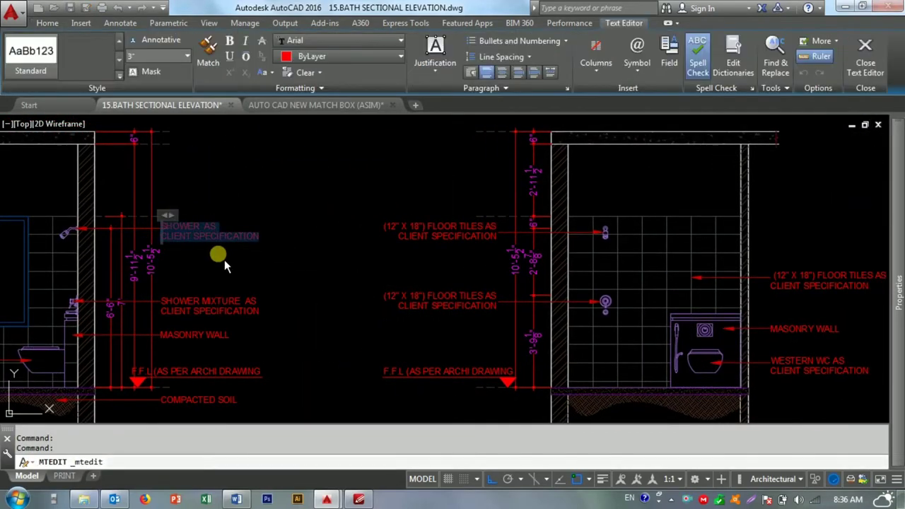
key(Escape)
double_click(420, 236)
key(ctrl+v)
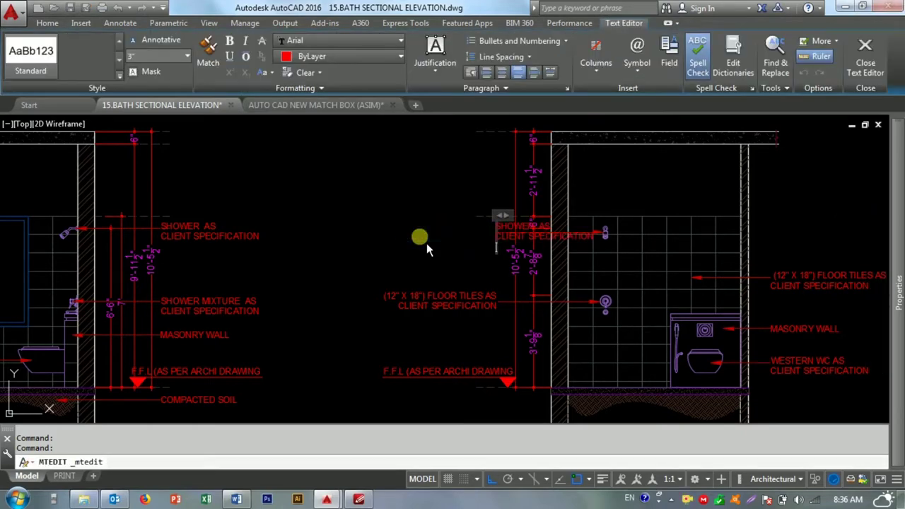
key(Escape)
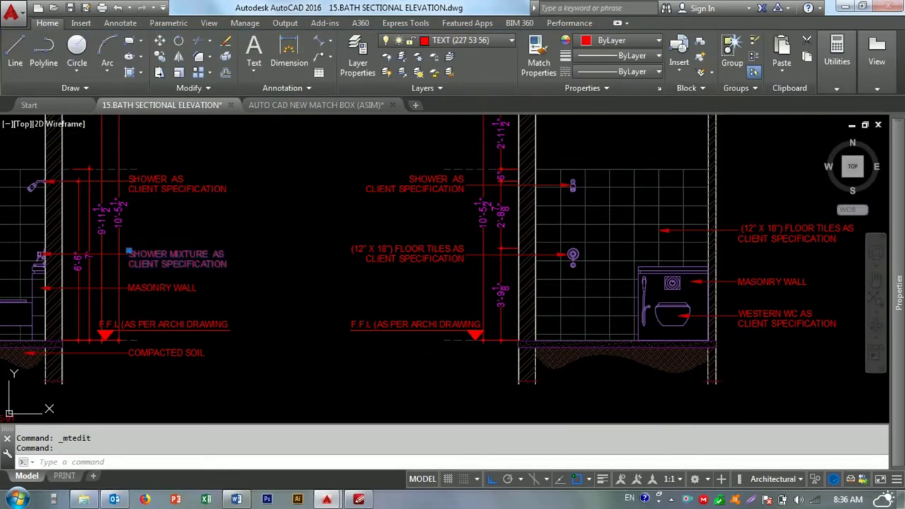
key(Escape)
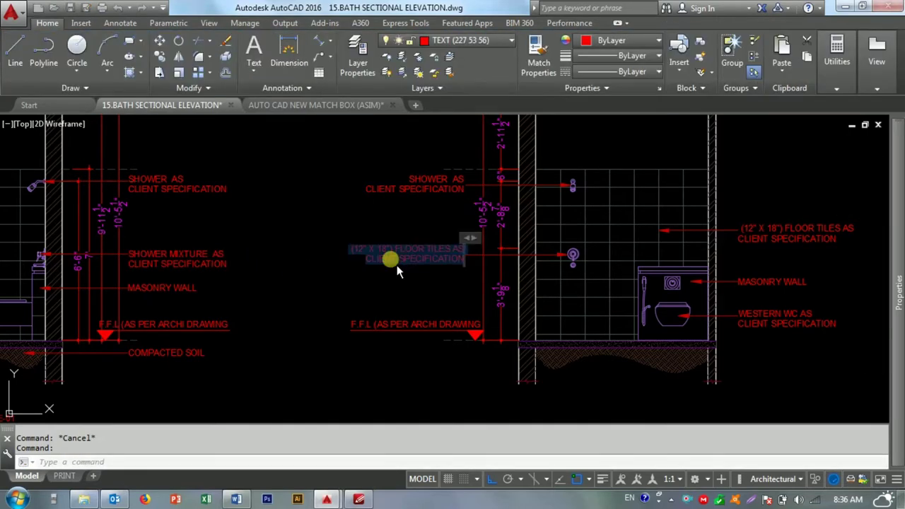
double_click(396, 265)
click(299, 286)
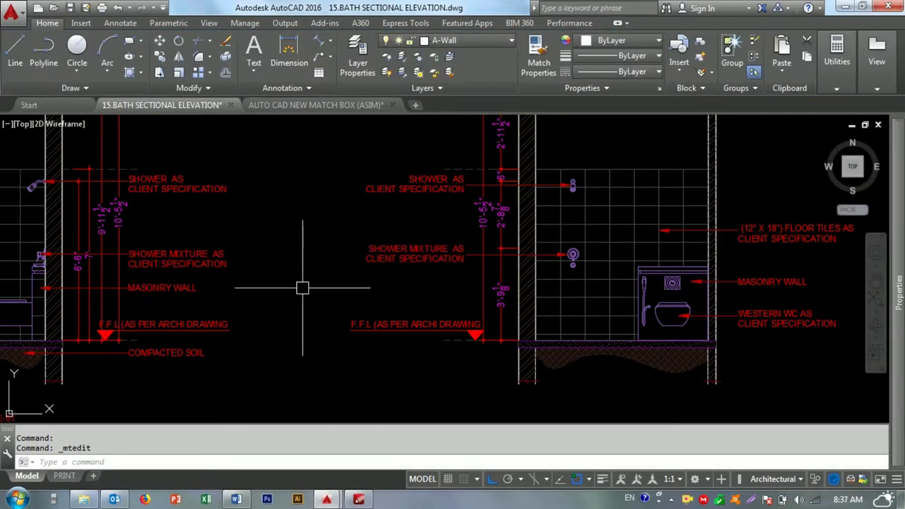
key(Escape)
key(Escape)
scroll(440, 269, down, 5)
scroll(440, 269, up, 4)
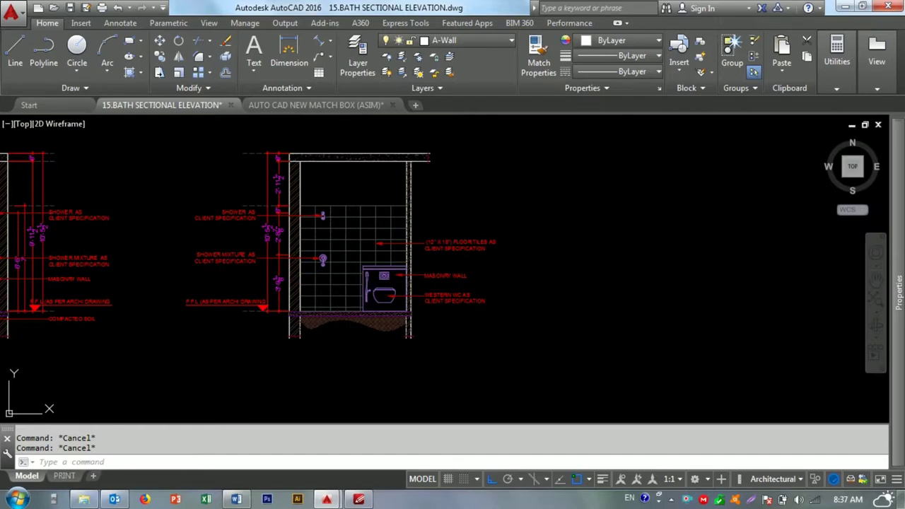
- Finish the 3'-0 1/2" WC height dimension and try matching it to the 3'-9 1/8" dimension
scroll(370, 304, up, 6)
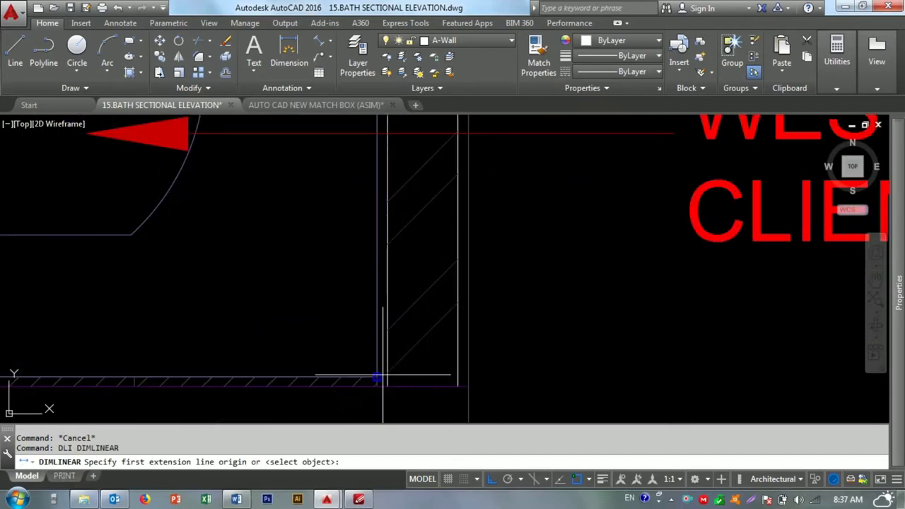
scroll(504, 298, down, 5)
scroll(501, 232, up, 5)
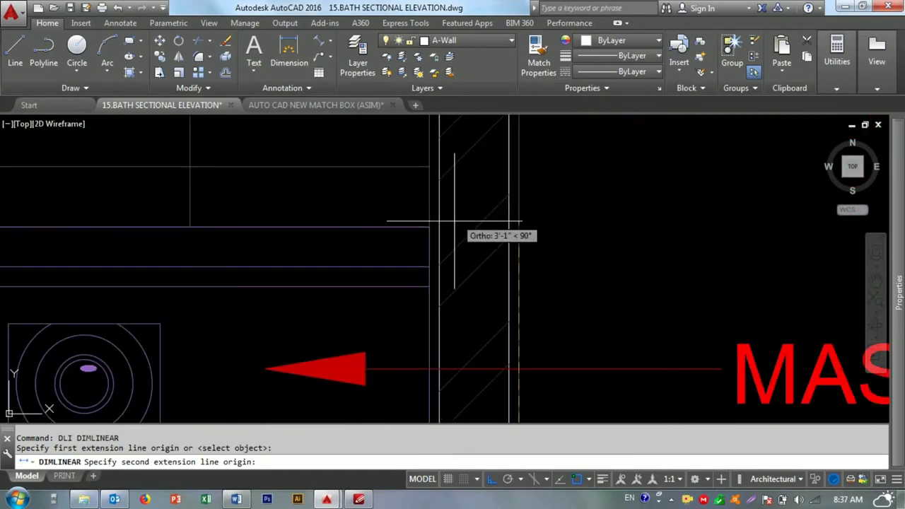
click(430, 227)
scroll(495, 240, down, 2)
scroll(511, 262, down, 3)
scroll(514, 276, down, 2)
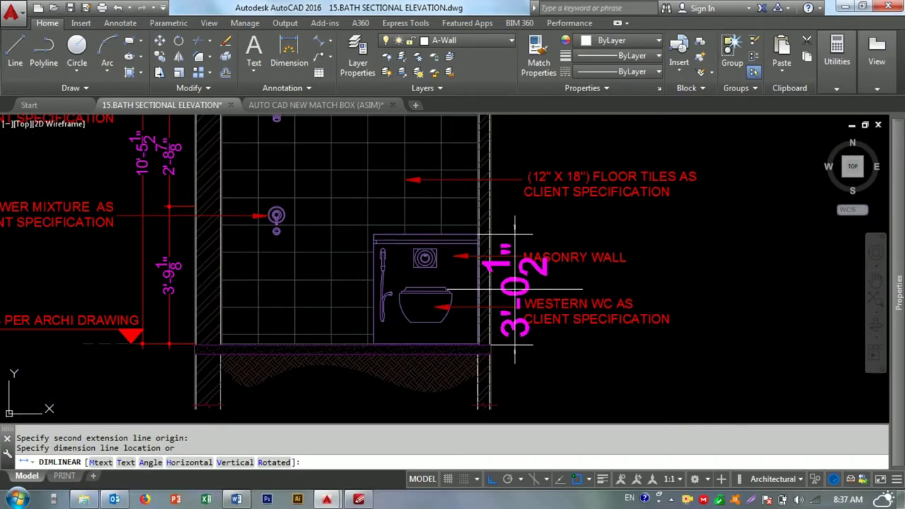
key(Escape)
key(Escape)
click(169, 244)
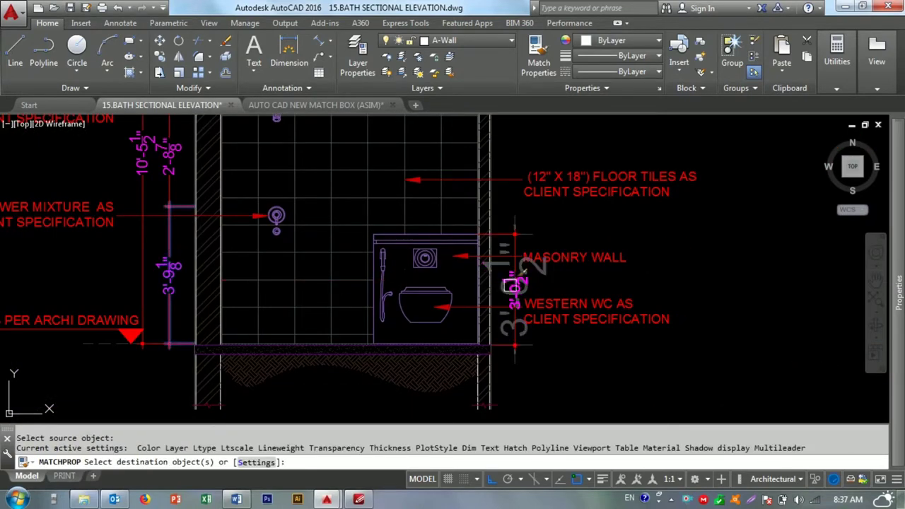
key(Escape)
scroll(512, 285, down, 1)
scroll(297, 315, up, 5)
- Crossing-select the floor-level dimension ends and MOVE them to the new level
middle_drag(297, 315, 330, 284)
click(333, 283)
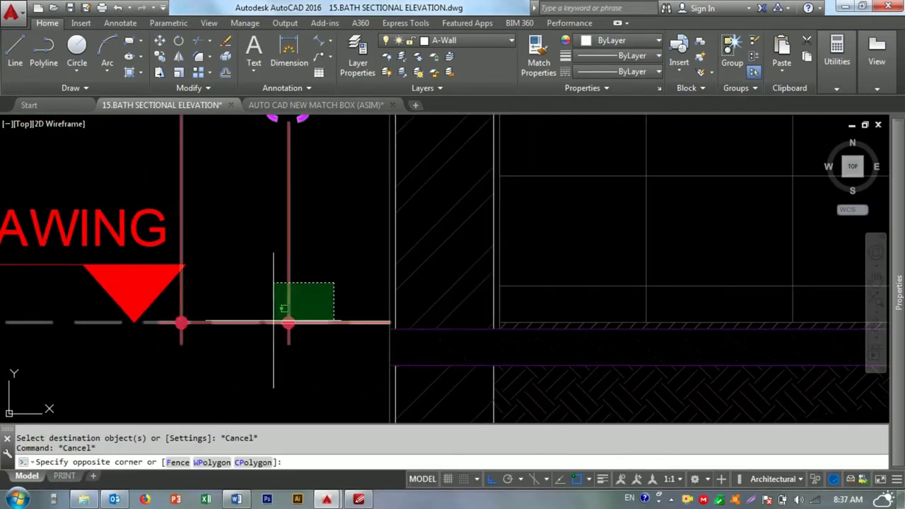
scroll(262, 324, down, 3)
click(276, 311)
scroll(309, 313, up, 5)
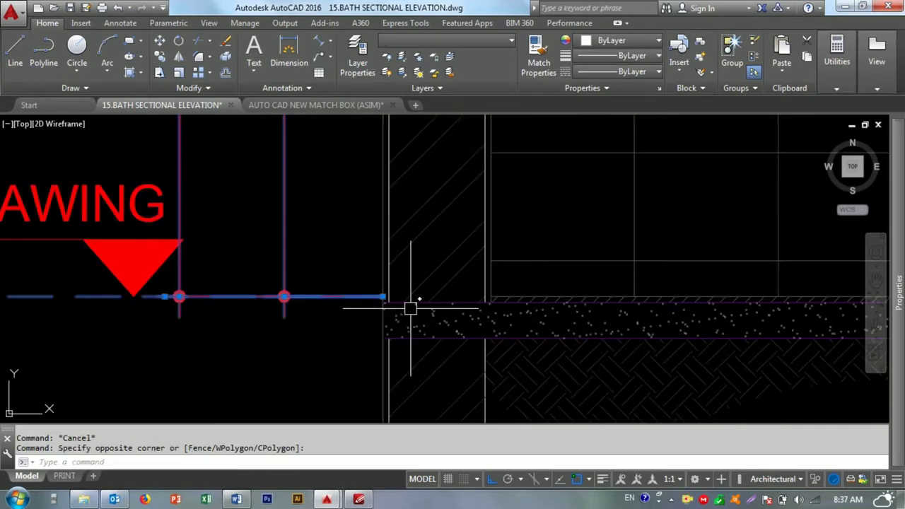
text(m)
key(Return)
click(386, 296)
click(396, 289)
scroll(358, 248, down, 2)
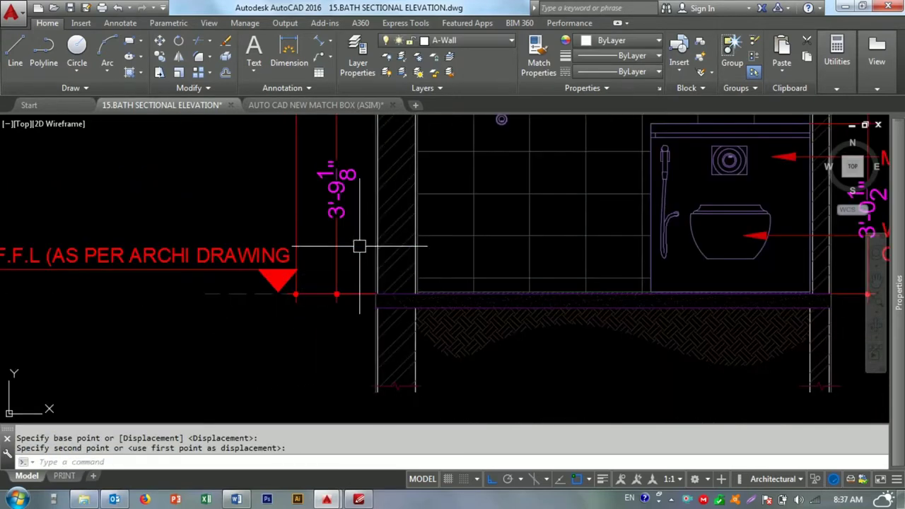
scroll(349, 236, down, 1)
scroll(343, 238, up, 5)
scroll(386, 202, up, 1)
key(Escape)
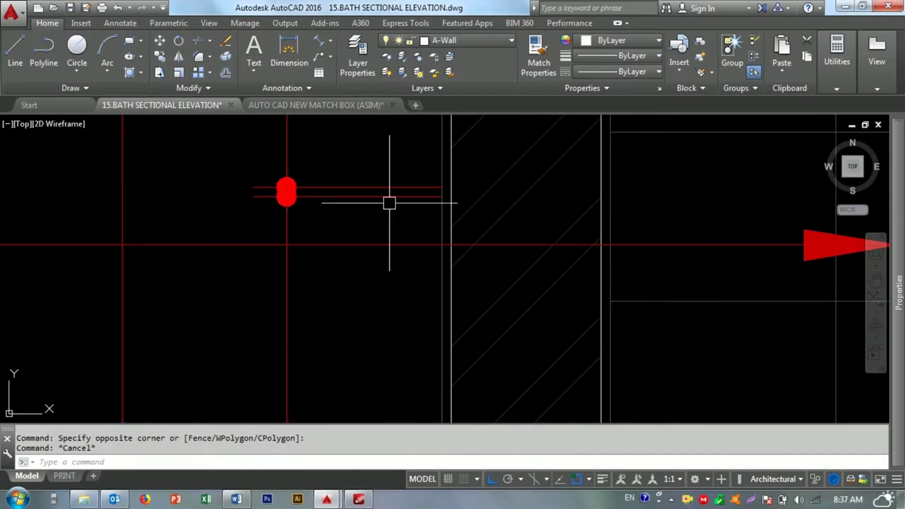
- Try stretching and extending the floor-level lines, cancelling each attempt
scroll(443, 188, down, 3)
scroll(332, 208, down, 2)
key(Escape)
scroll(353, 177, up, 3)
scroll(373, 188, up, 1)
key(Escape)
scroll(373, 188, up, 5)
key(Return)
key(Escape)
scroll(390, 222, down, 5)
scroll(343, 325, up, 5)
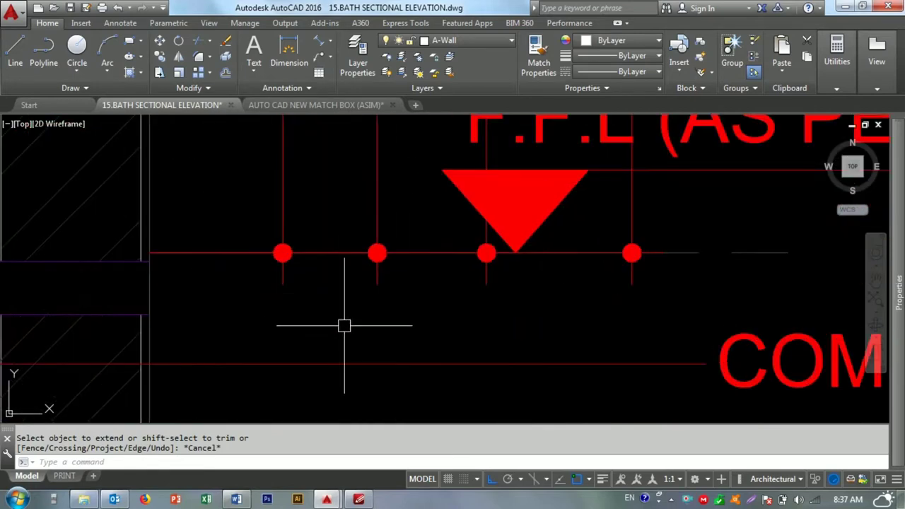
scroll(132, 212, up, 5)
scroll(170, 240, down, 5)
- Select the dashed floor-level line and start moving it from the wall base point
click(185, 260)
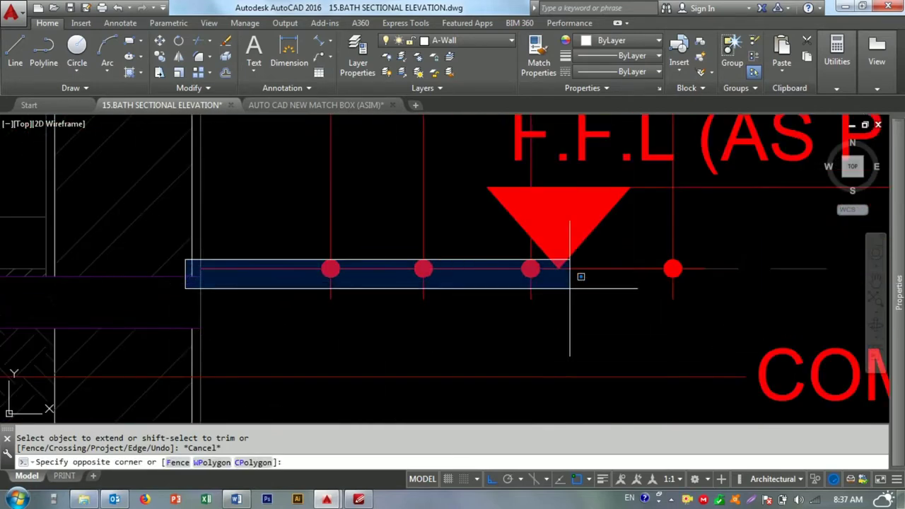
click(844, 277)
middle_drag(633, 289, 550, 289)
key(Return)
click(129, 262)
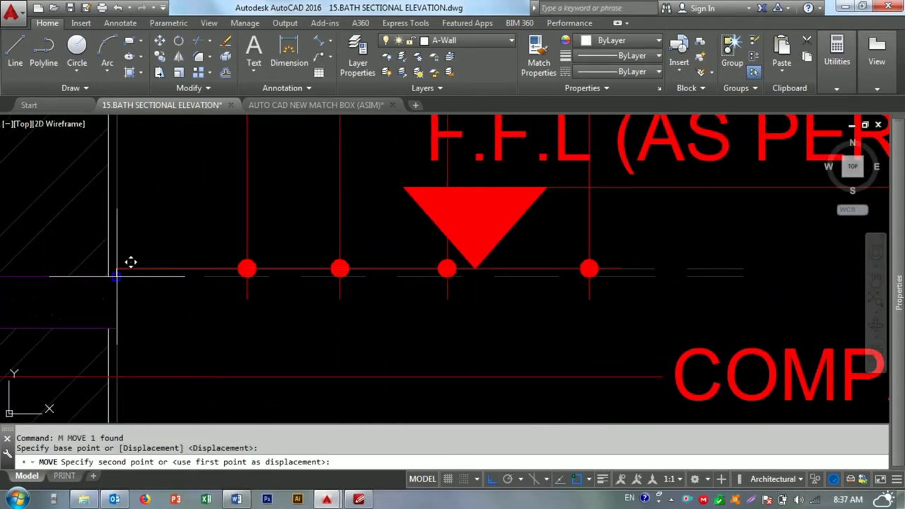
key(Escape)
scroll(298, 262, down, 5)
- Extend the floor line under the F.F.L marker with EXTEND, viewing both bath sections
middle_drag(298, 261, 279, 424)
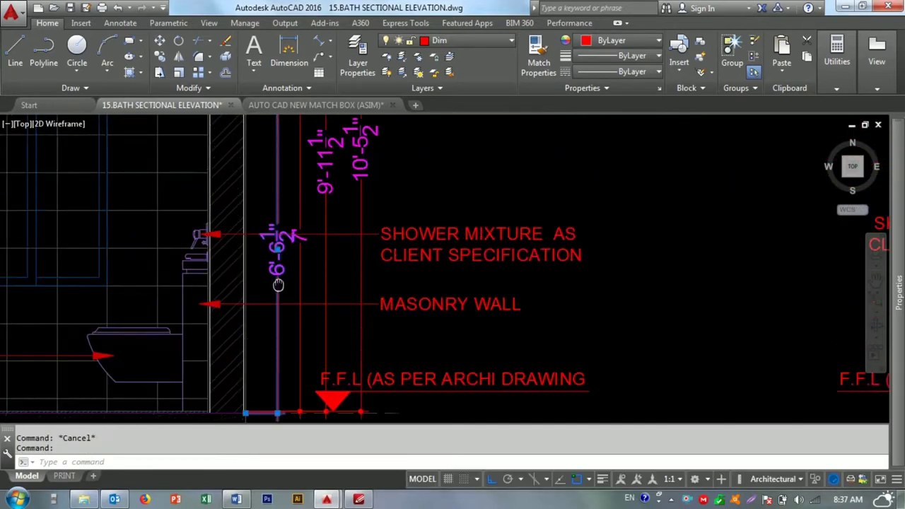
scroll(267, 248, down, 4)
middle_drag(267, 337, 267, 248)
scroll(267, 248, up, 8)
key(Escape)
text(e)
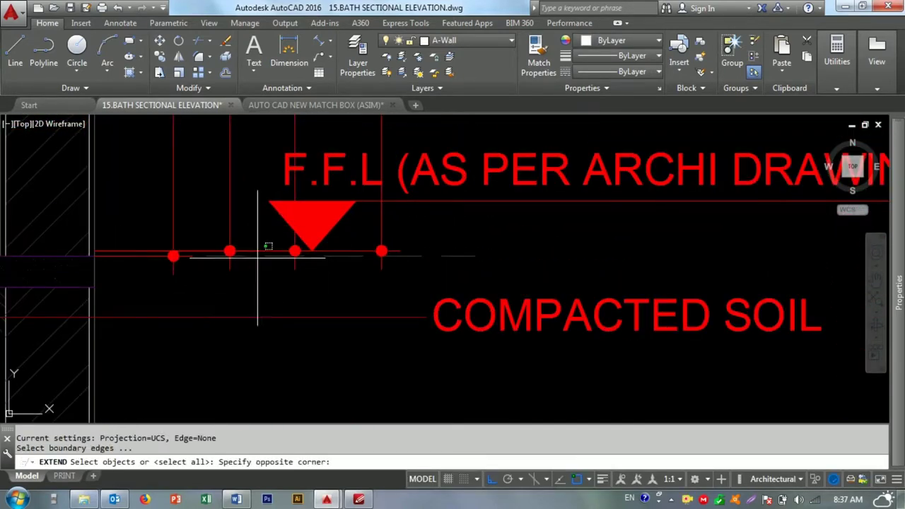
key(Escape)
key(Return)
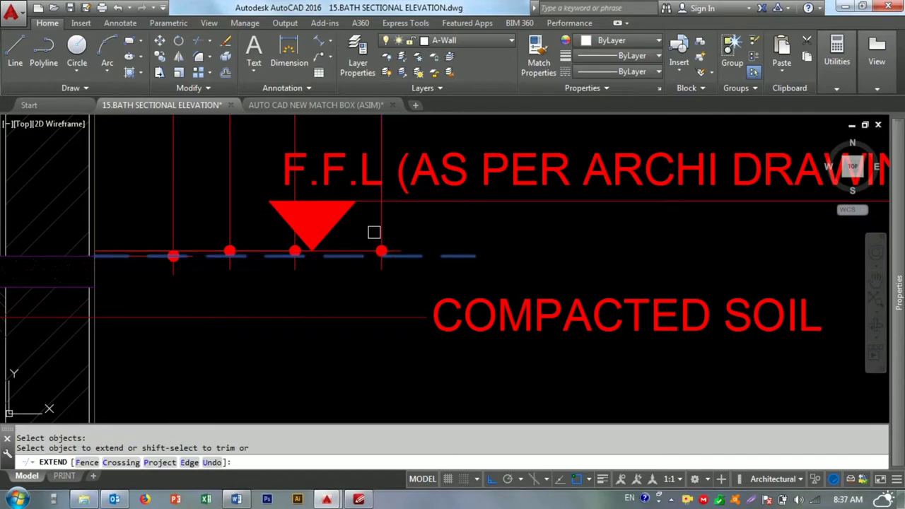
key(Escape)
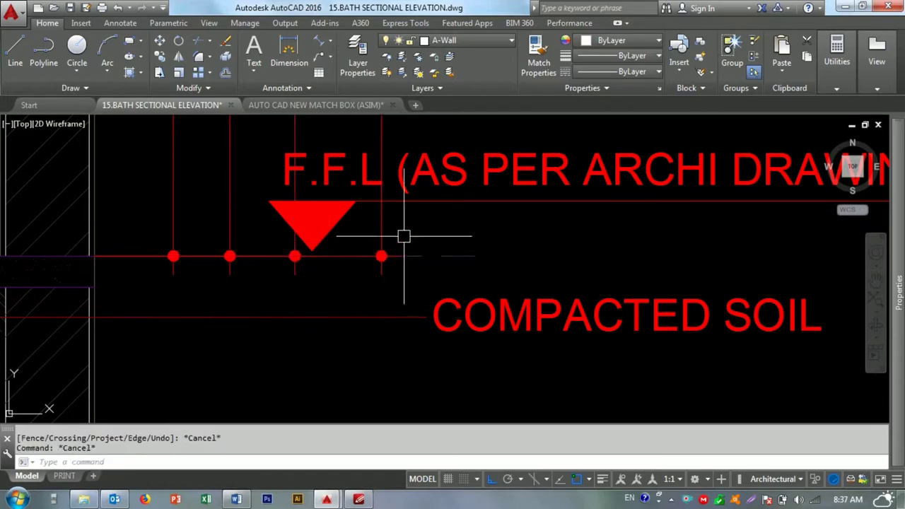
- Select the COMPACTED SOIL label and start moving it beneath the floor line
click(404, 238)
click(511, 200)
text(m)
key(Return)
key(Escape)
click(479, 225)
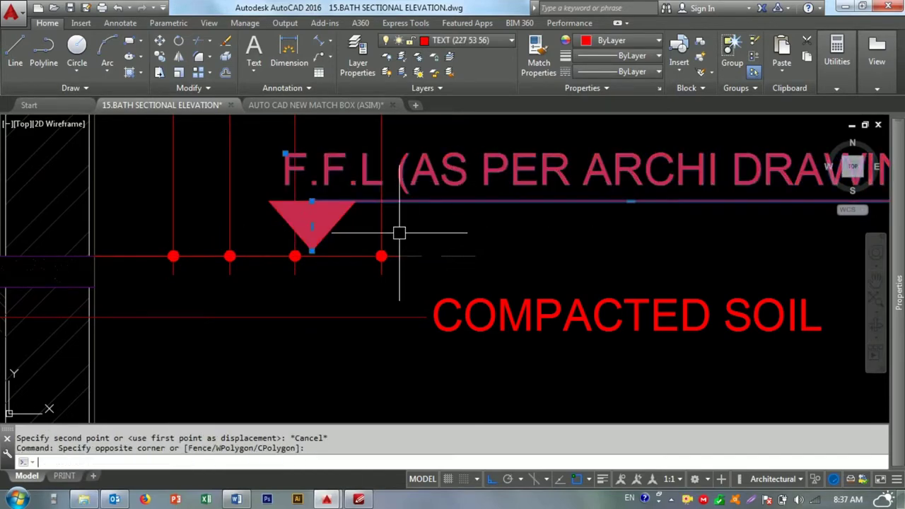
click(400, 232)
key(Return)
scroll(313, 252, up, 2)
click(320, 248)
scroll(349, 264, down, 5)
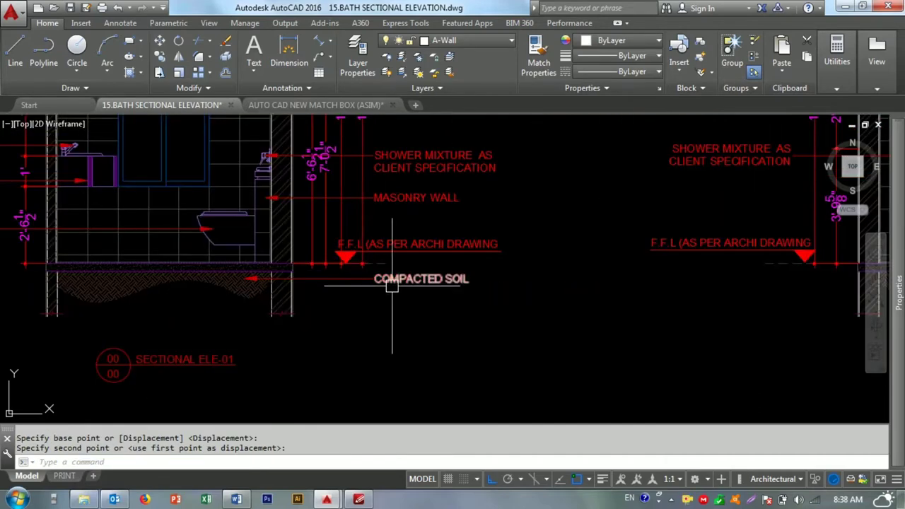
- Drop the COMPACTED SOIL label below the floor line and copy it to the third elevation
scroll(392, 285, down, 2)
scroll(315, 288, up, 4)
click(316, 287)
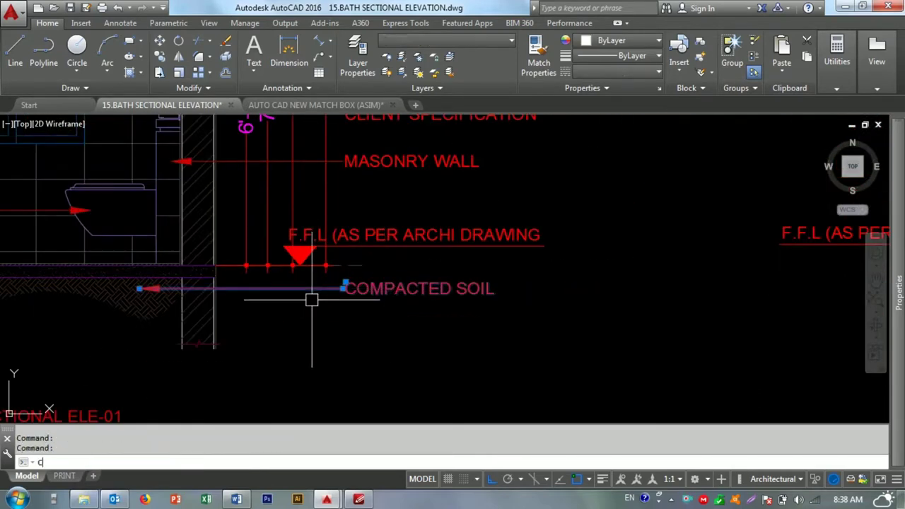
text(o)
key(Return)
scroll(210, 345, down, 3)
click(359, 329)
scroll(360, 329, up, 2)
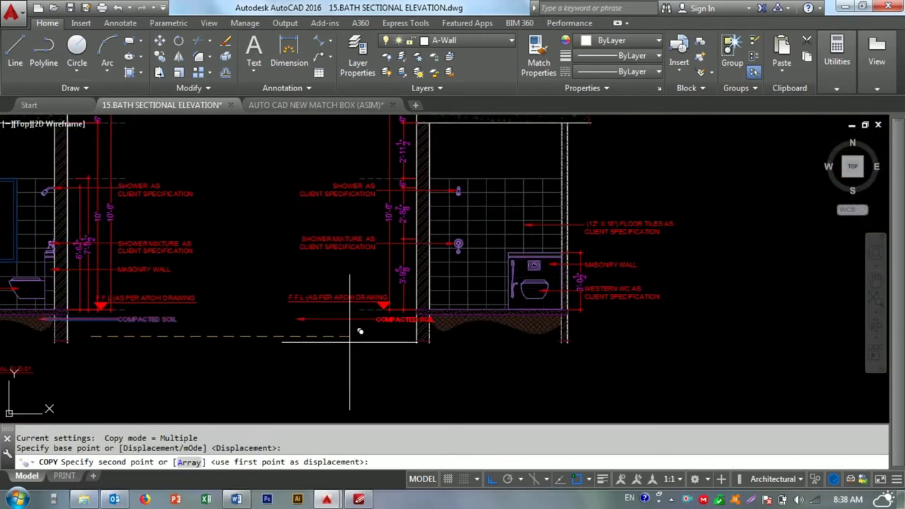
scroll(586, 328, up, 3)
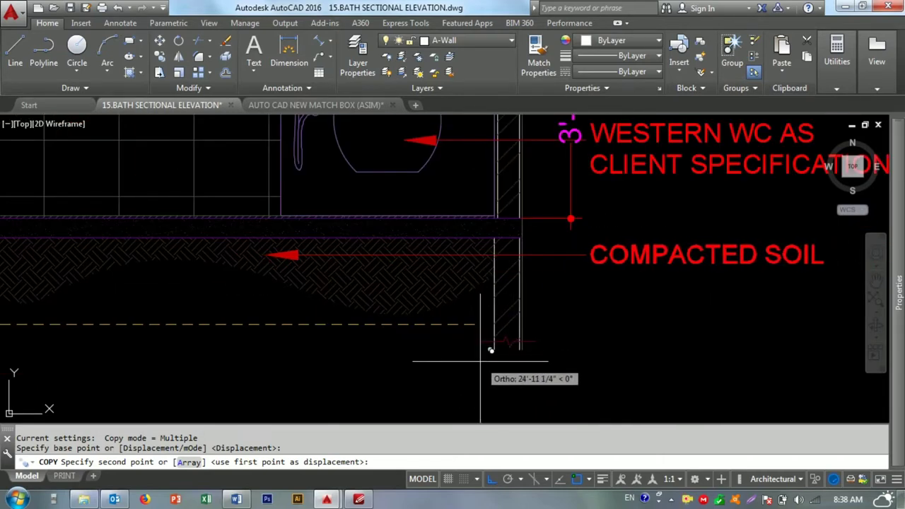
click(478, 344)
key(Escape)
- Try adjusting the COMPACTED SOIL leader end, then view both bath elevations
click(285, 255)
click(264, 255)
key(Escape)
key(Escape)
scroll(537, 317, down, 5)
middle_drag(537, 317, 580, 297)
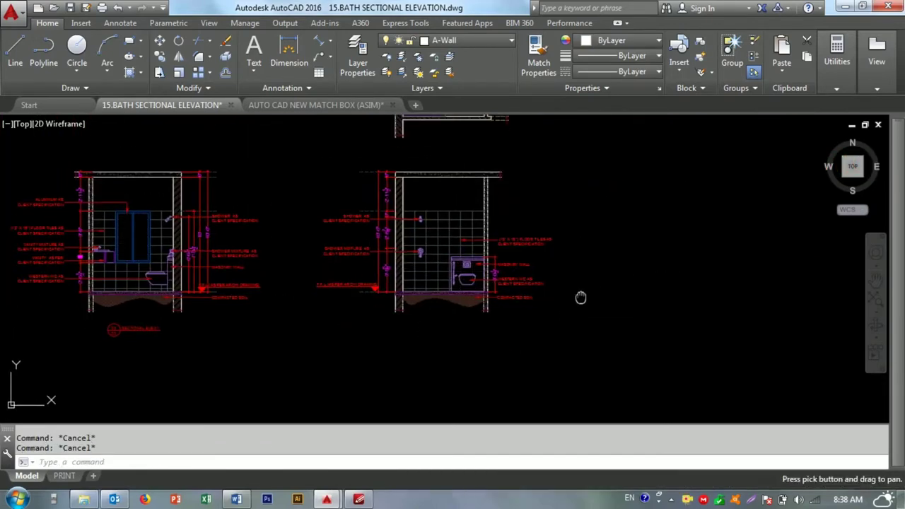
- Try aligned and continued dimensions from an existing dimension, then cancel
key(Escape)
scroll(502, 265, up, 2)
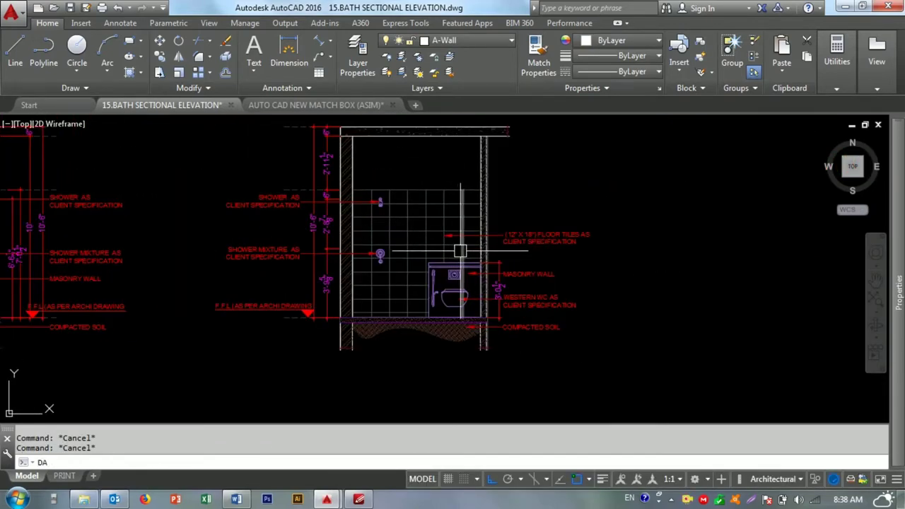
text(l)
key(Return)
scroll(482, 308, up, 5)
key(Escape)
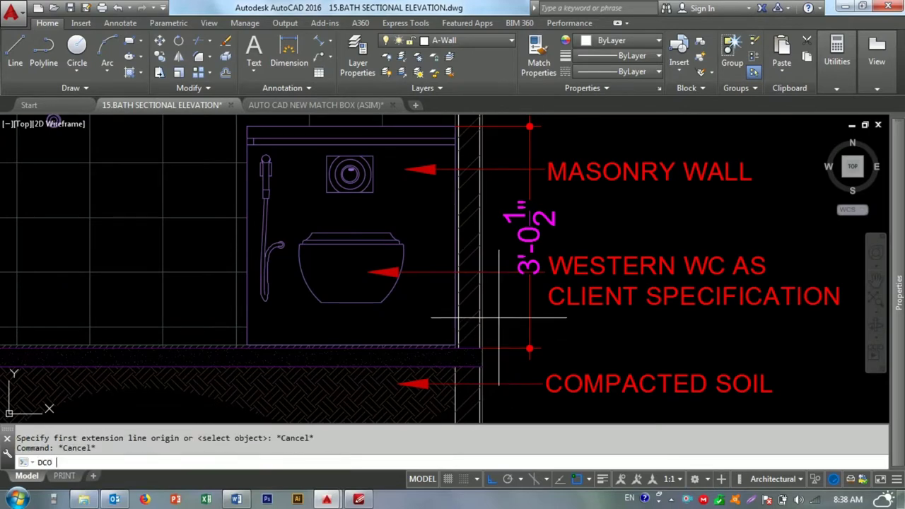
key(Return)
text(S)
key(Return)
click(501, 253)
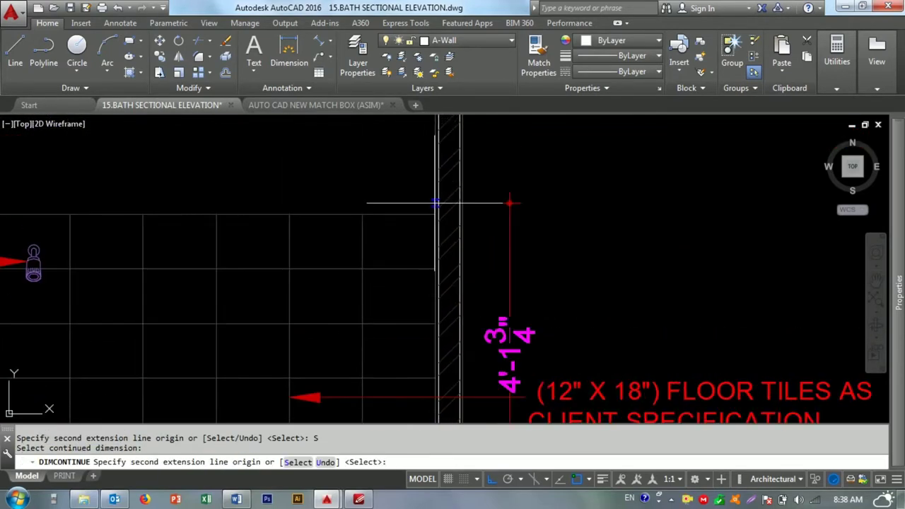
key(Escape)
- Dimension the 7" height from the WC base down to the floor beside the WC
text(MA)
key(Return)
scroll(475, 221, down, 4)
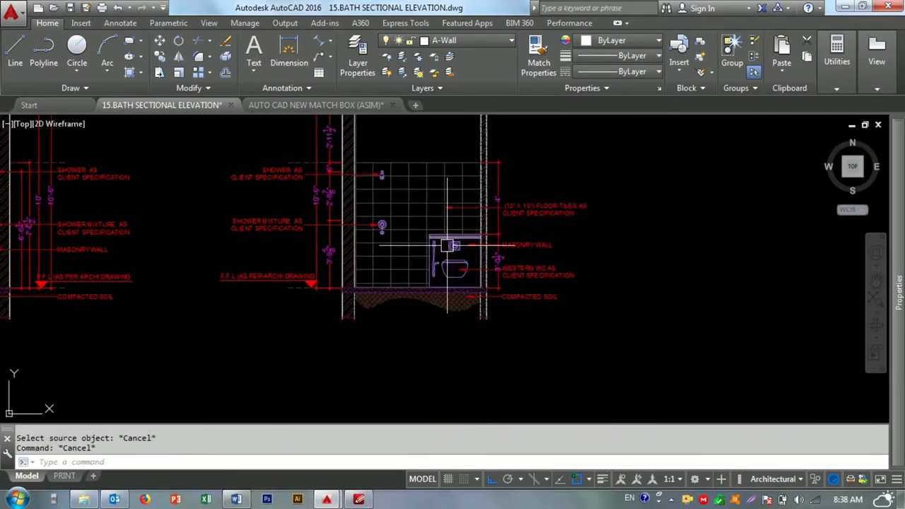
scroll(447, 246, up, 5)
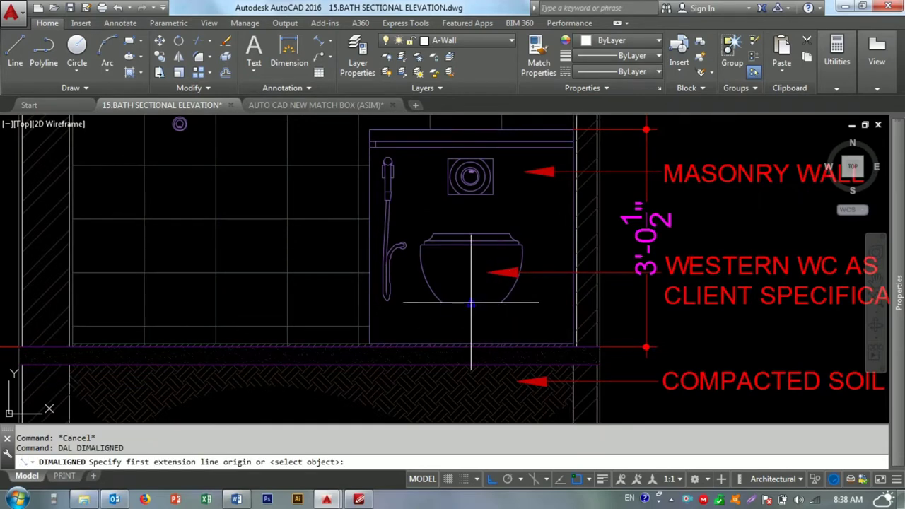
click(470, 346)
middle_drag(470, 347, 459, 258)
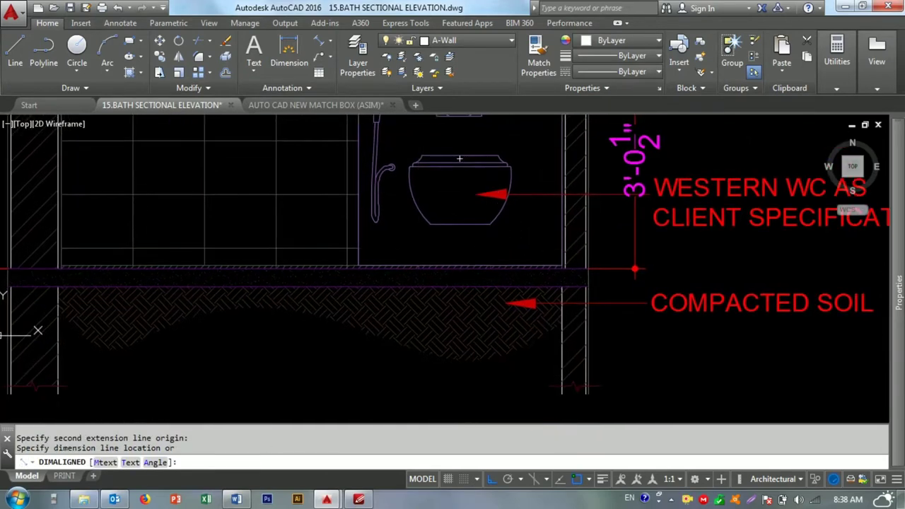
key(Escape)
key(Return)
click(460, 225)
click(523, 244)
key(Escape)
- Try matching dimension properties, then window-select the SECTIONAL ELE-01 tag
text(MA)
key(Return)
click(634, 233)
key(Escape)
scroll(519, 273, down, 5)
scroll(460, 307, up, 2)
scroll(222, 307, up, 2)
scroll(265, 293, up, 2)
click(280, 282)
click(163, 321)
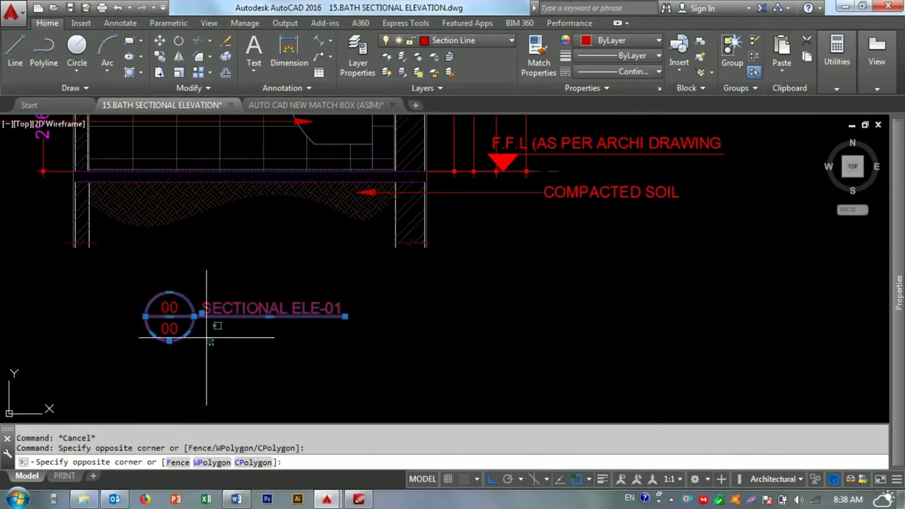
- Copy the SECTIONAL ELE-01 tag with CO and place it under the second elevation, ortho off
middle_drag(216, 362, 217, 325)
text(CO)
key(Return)
scroll(169, 277, down, 3)
click(212, 320)
scroll(434, 319, up, 5)
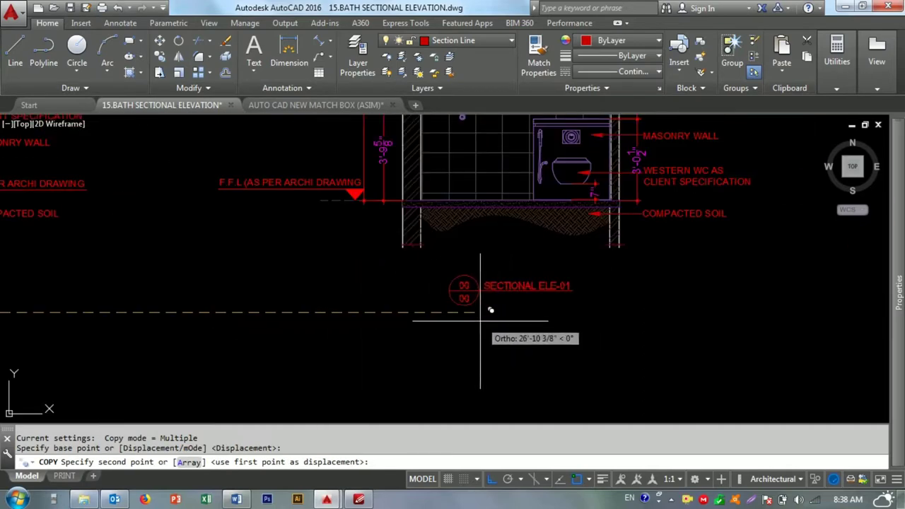
key(F8)
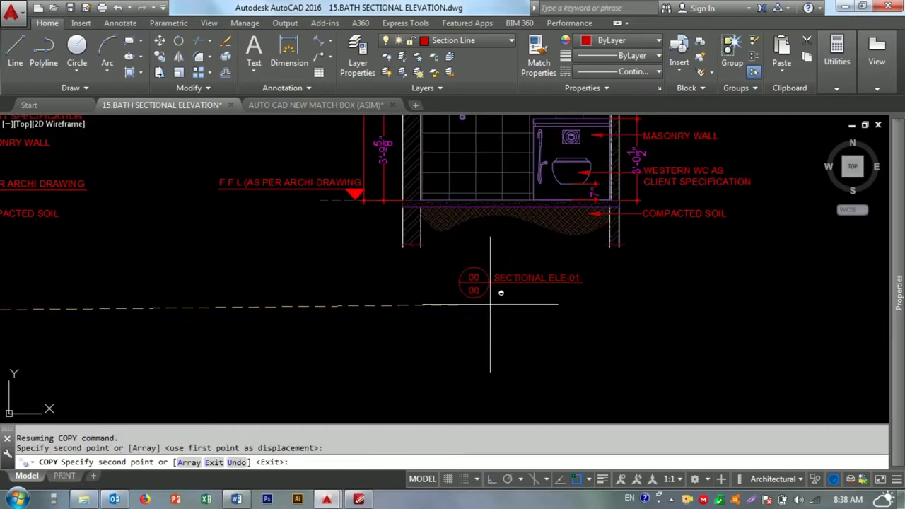
click(490, 305)
key(Escape)
scroll(505, 282, up, 3)
- Try editing the copied tag's label text, then window-select the bathroom plan
double_click(679, 274)
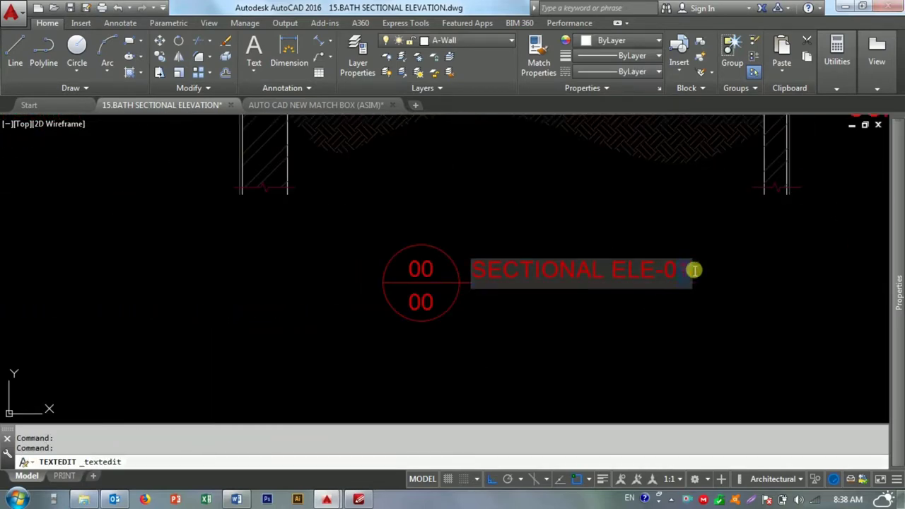
key(Escape)
key(Escape)
scroll(490, 317, down, 5)
scroll(494, 329, up, 1)
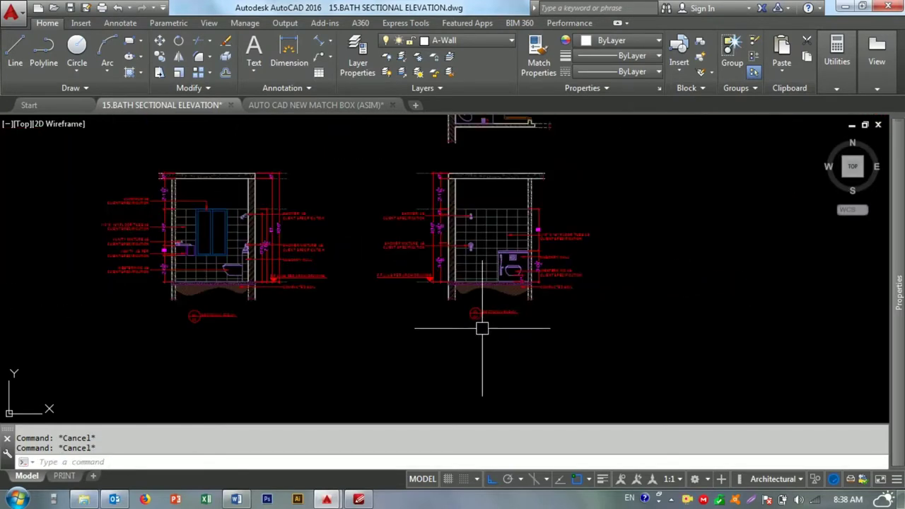
scroll(486, 328, down, 5)
scroll(463, 209, up, 5)
click(521, 194)
click(333, 329)
- Move the bathroom plan to a new spot, then cancel a rotation attempt
text(m)
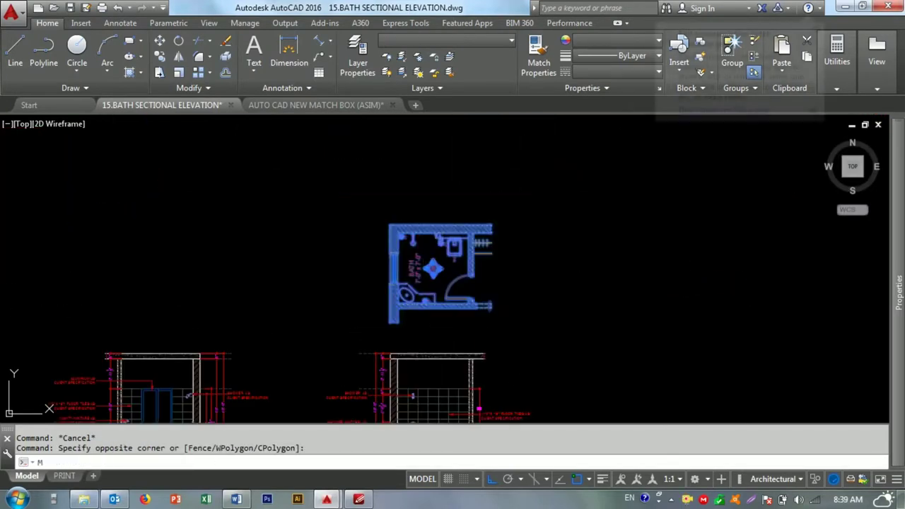
key(Return)
click(441, 322)
scroll(523, 290, down, 2)
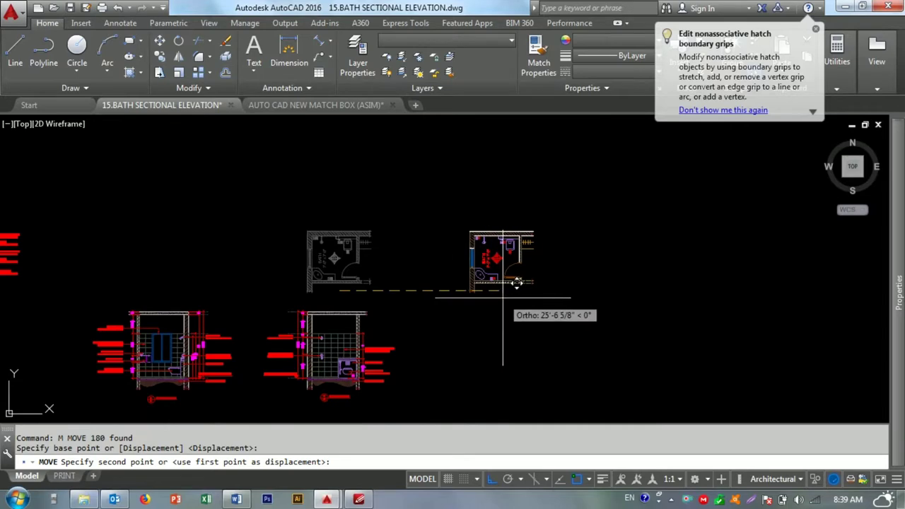
click(502, 297)
key(Escape)
click(535, 304)
click(463, 231)
key(Return)
scroll(494, 258, up, 4)
click(486, 247)
scroll(438, 287, down, 3)
key(Escape)
- Copy the second bath elevation to the right as a third elevation
middle_drag(438, 288, 417, 224)
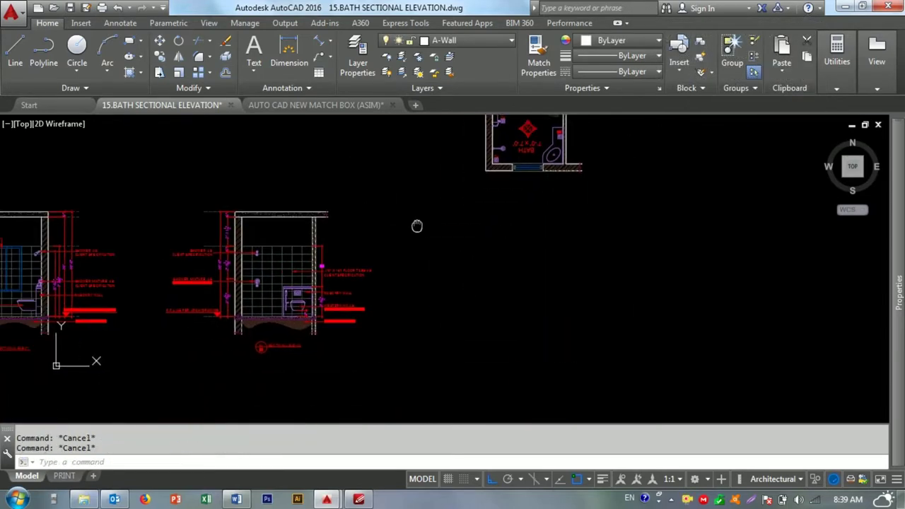
drag(125, 191, 364, 369)
scroll(411, 290, down, 2)
key(Escape)
scroll(332, 286, up, 2)
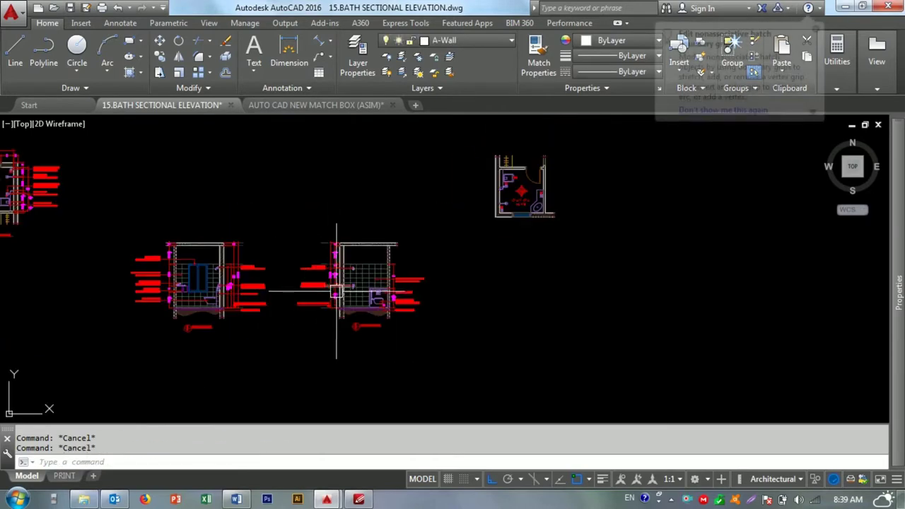
click(295, 232)
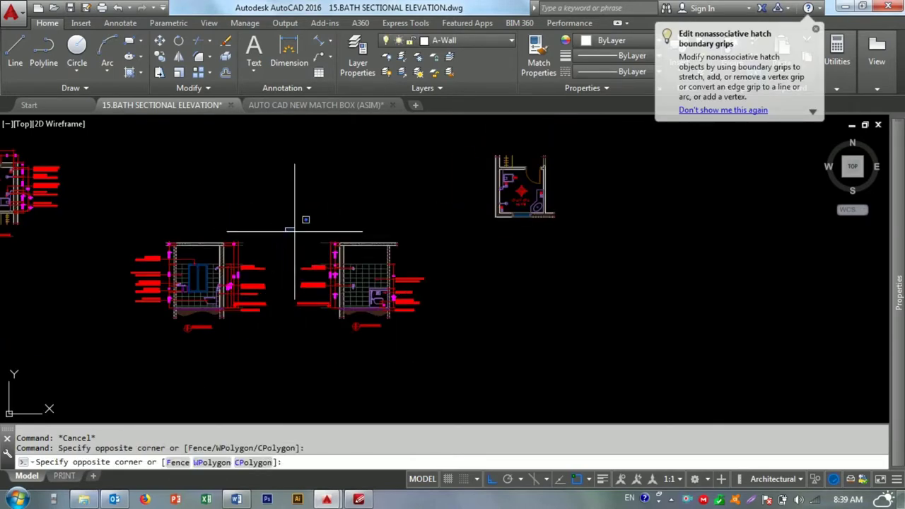
click(464, 389)
text(o)
key(Return)
click(367, 347)
click(543, 346)
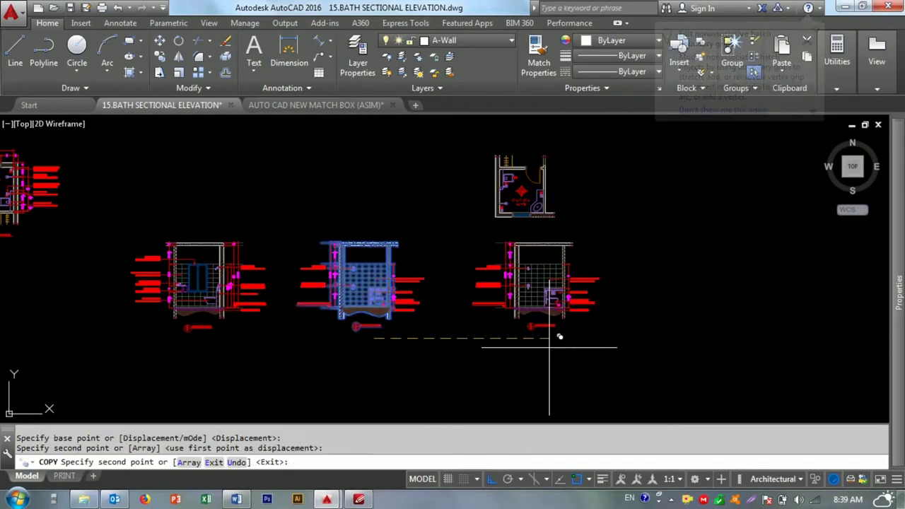
key(Escape)
- Draw a vertical construction line through the plan's wall corner
text(v)
key(Return)
scroll(485, 224, up, 3)
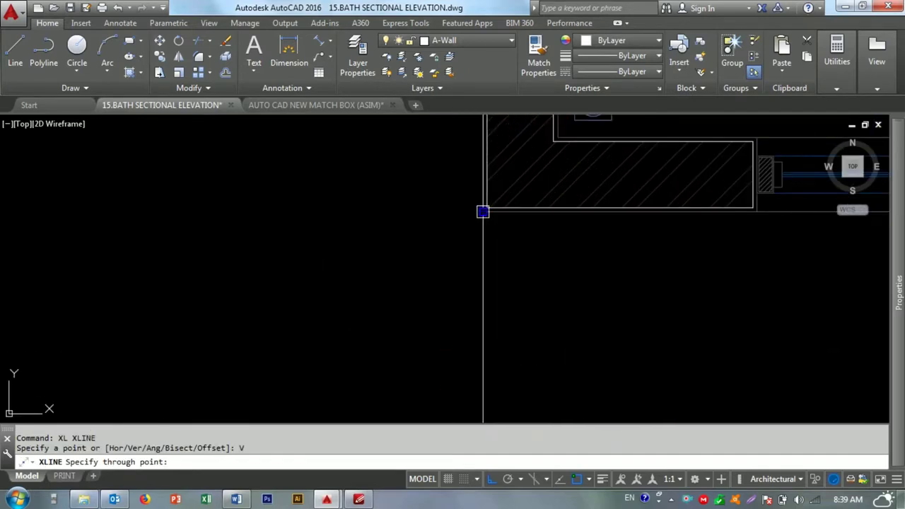
click(483, 210)
key(Escape)
- Move the third elevation onto the construction line, then erase that line
click(300, 274)
middle_drag(556, 417, 545, 339)
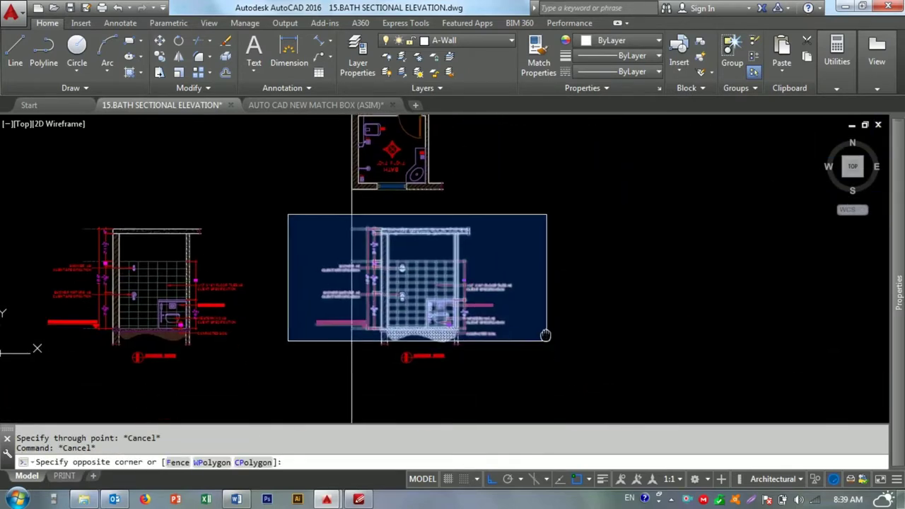
click(545, 340)
text(m)
key(Return)
scroll(441, 297, up, 5)
scroll(408, 250, up, 3)
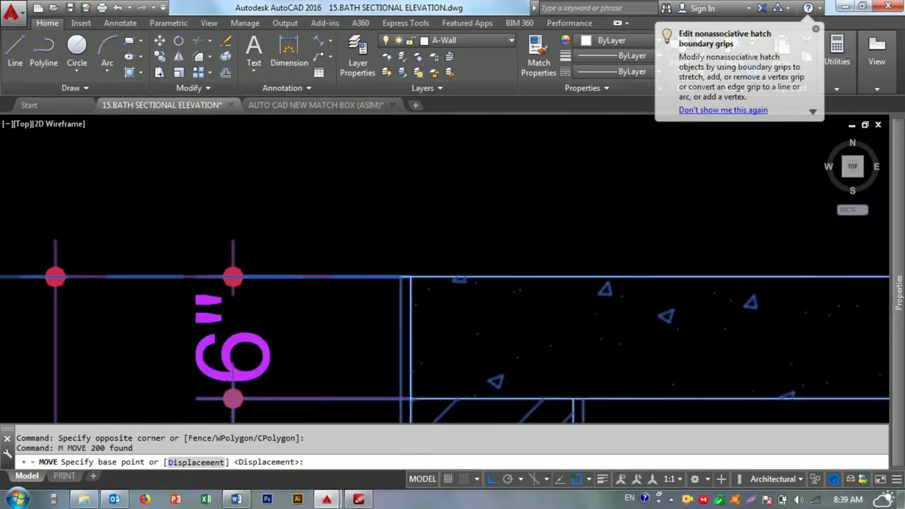
click(408, 250)
scroll(408, 250, down, 3)
click(301, 277)
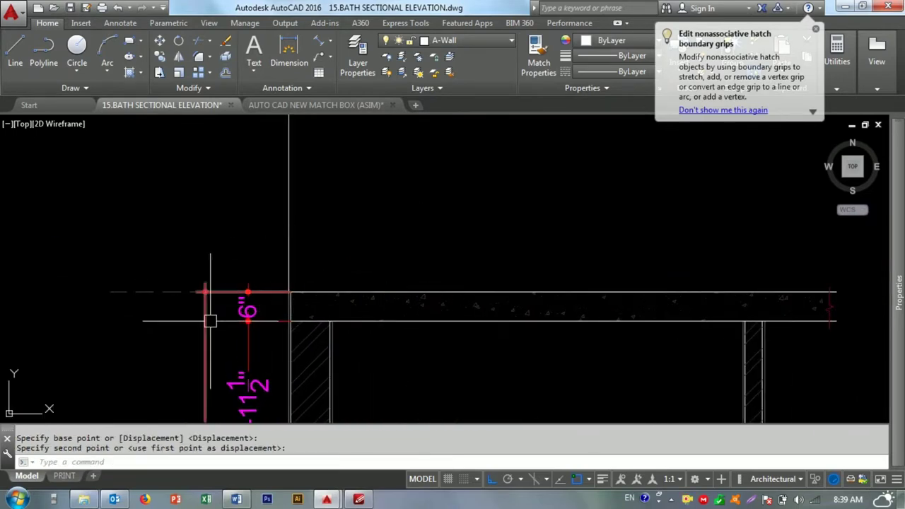
scroll(241, 191, down, 5)
click(368, 163)
text(e)
key(Return)
- Reselect the bathroom plan without moving it and frame the plan with both elevations
click(455, 263)
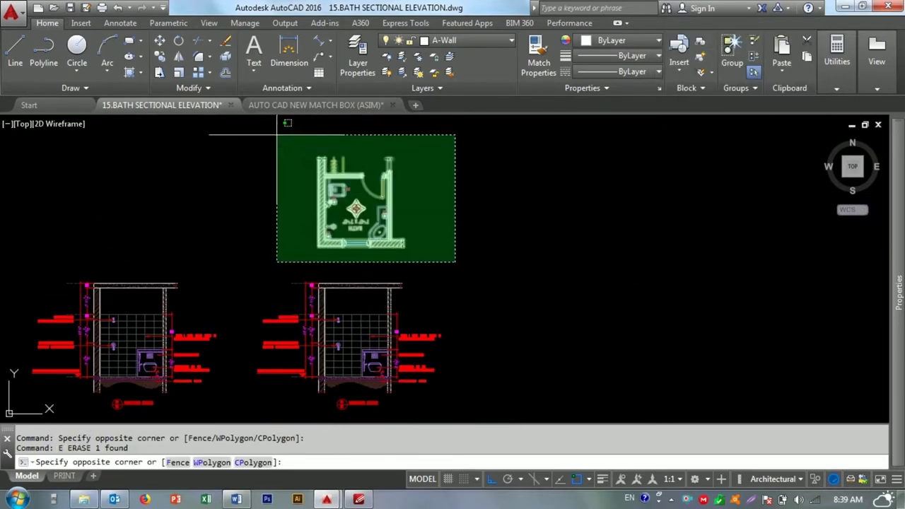
click(277, 138)
text(m)
key(Return)
scroll(477, 231, up, 3)
scroll(464, 242, down, 3)
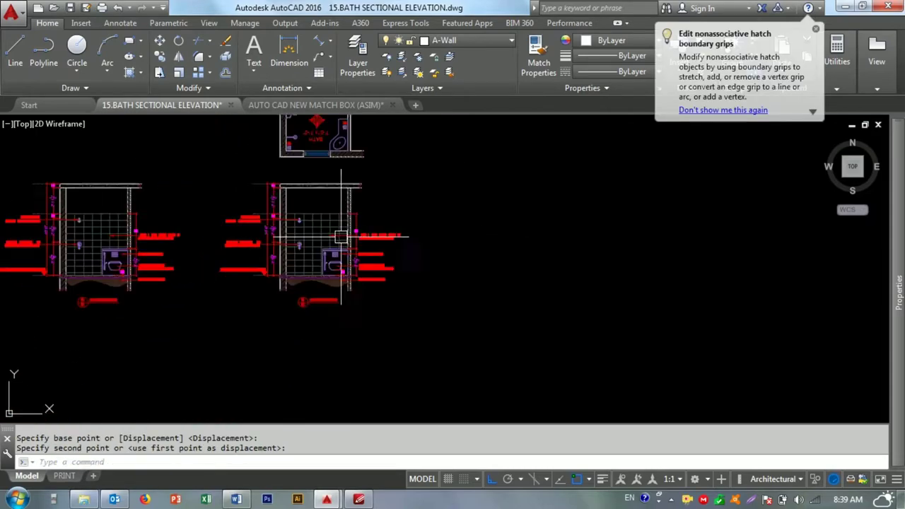
scroll(358, 235, up, 4)
key(Escape)
key(Escape)
scroll(359, 235, down, 4)
middle_drag(459, 268, 340, 270)
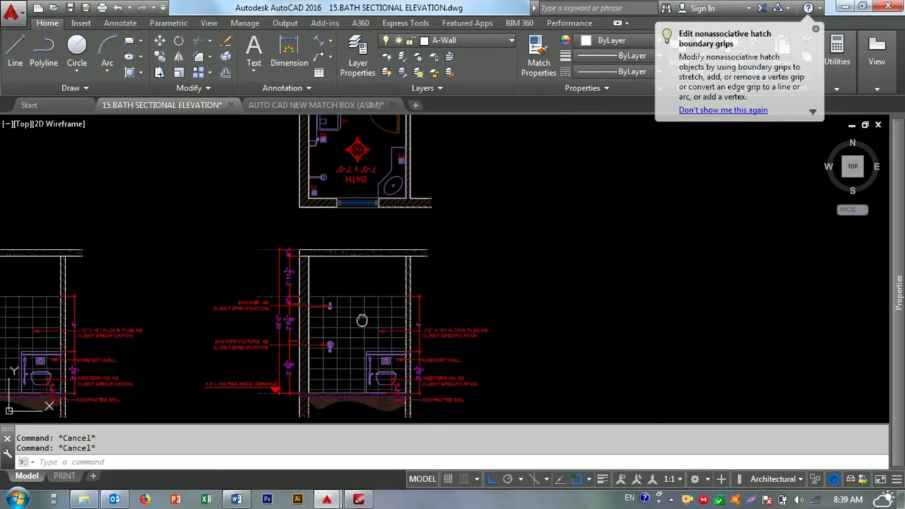
- Erase the shower fixtures, their notes and the floor-level items
scroll(318, 297, up, 4)
click(364, 181)
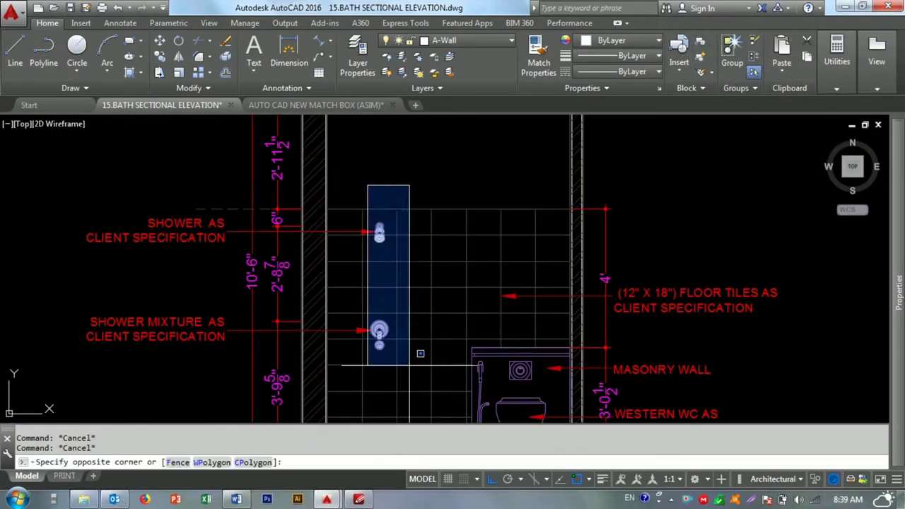
click(392, 346)
text(e)
key(Return)
middle_drag(392, 346, 330, 242)
click(329, 202)
click(212, 367)
text(e)
key(Return)
- Erase the floor-tile note and its leaders beside the WC
mouse_move(299, 370)
middle_down()
mouse_move(333, 215)
mouse_move(202, 255)
middle_up()
middle_drag(482, 266, 347, 312)
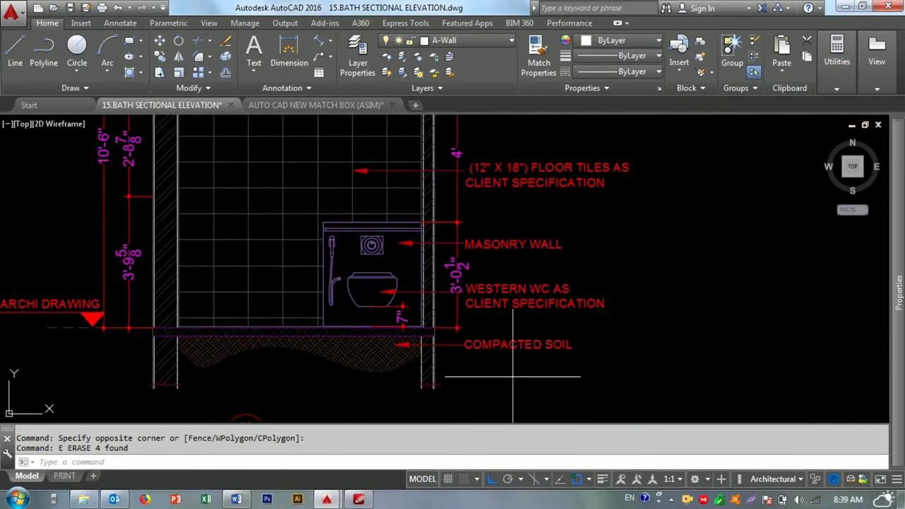
click(537, 353)
key(Escape)
key(Escape)
click(488, 329)
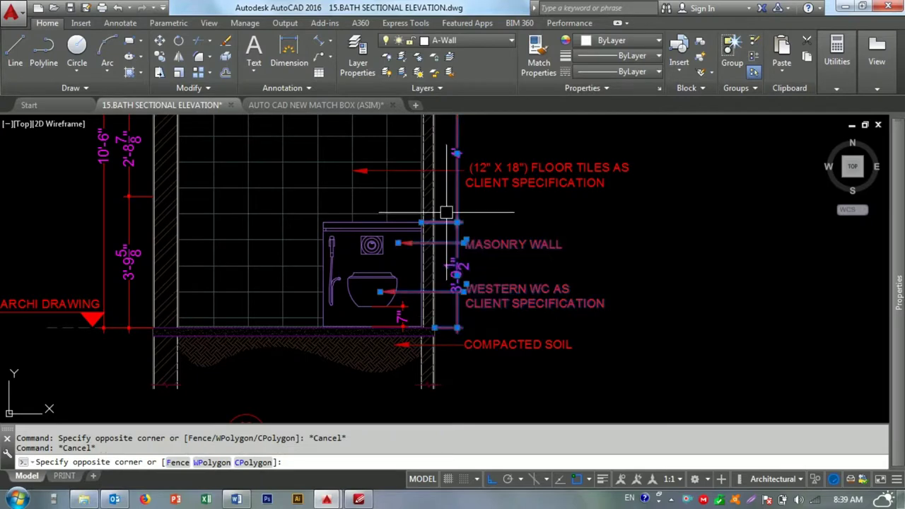
click(457, 201)
middle_drag(450, 133, 451, 193)
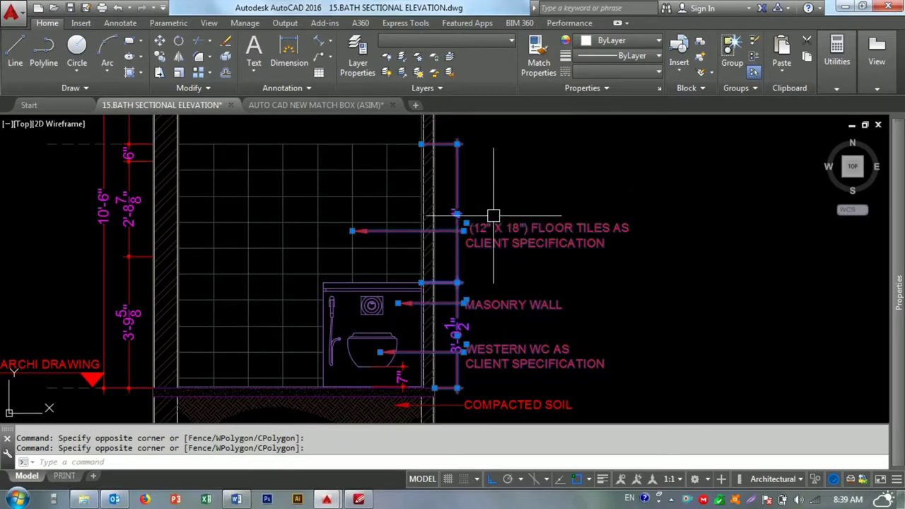
key(Escape)
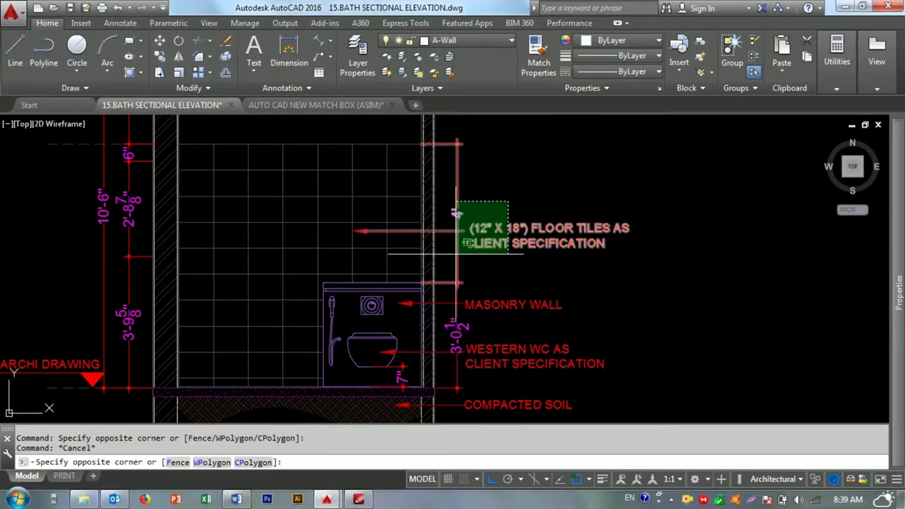
click(456, 253)
key(e)
key(Return)
- Delete the WC, its surrounding rectangle and the adjoining fitting
click(500, 264)
click(448, 377)
scroll(514, 333, up, 3)
scroll(463, 320, up, 2)
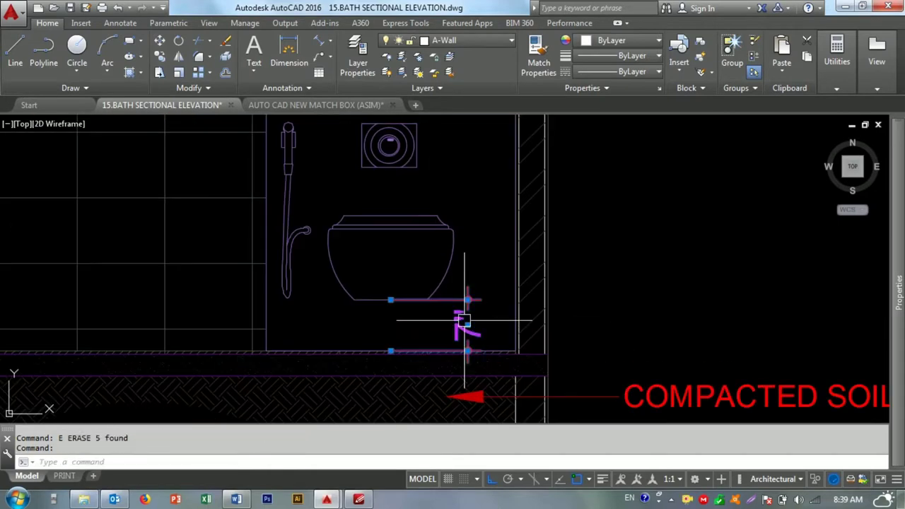
key(e)
key(Return)
scroll(396, 304, down, 2)
key(Return)
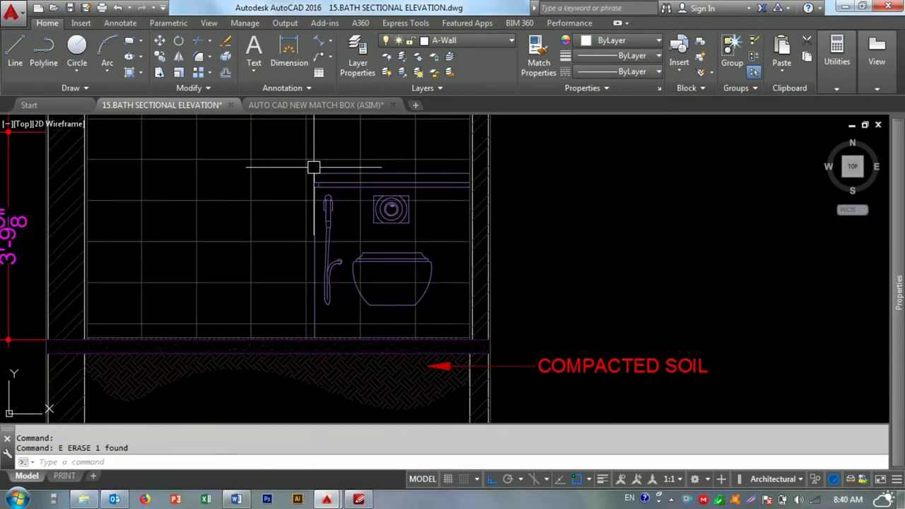
scroll(313, 167, up, 2)
click(313, 166)
scroll(448, 248, down, 2)
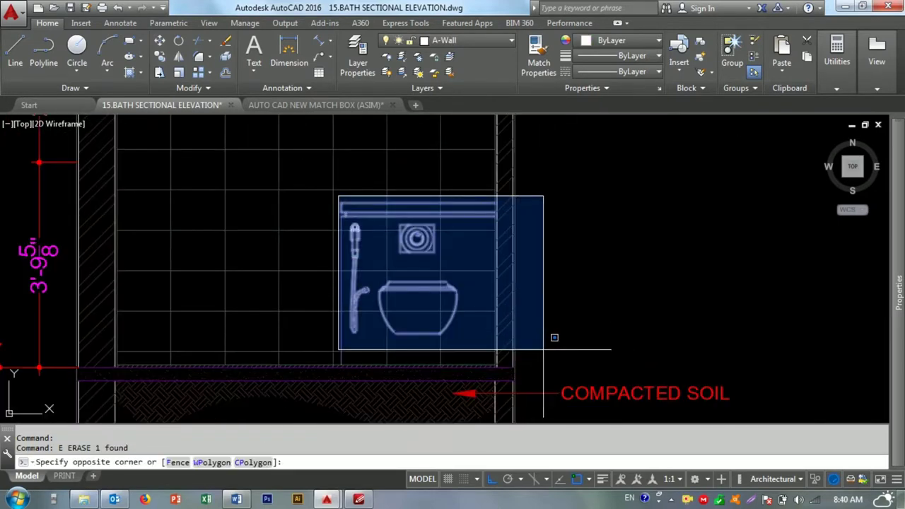
click(555, 337)
key(Return)
- Erase the three leftover dimension objects by the wall
scroll(460, 303, down, 2)
scroll(405, 298, down, 1)
scroll(333, 247, up, 1)
click(325, 252)
scroll(319, 196, up, 3)
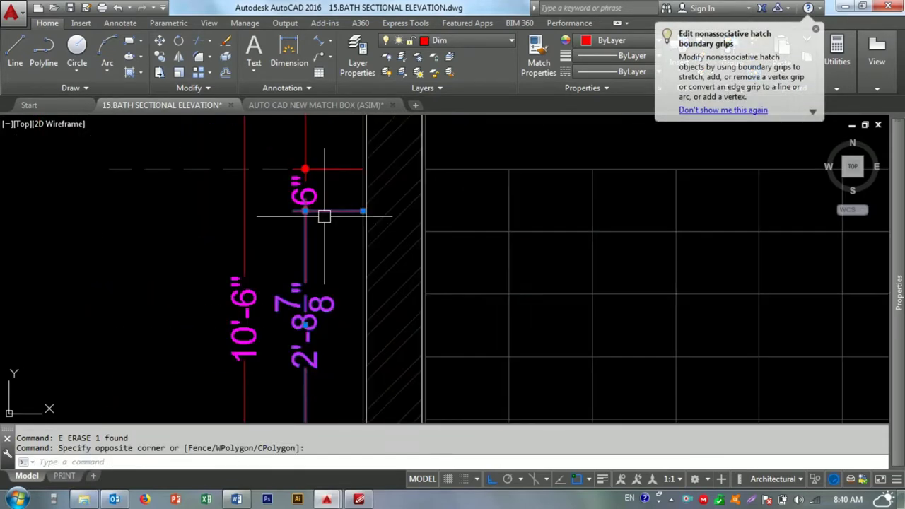
click(322, 201)
text(e)
key(Return)
scroll(327, 244, down, 3)
middle_drag(327, 244, 328, 241)
key(Escape)
key(Escape)
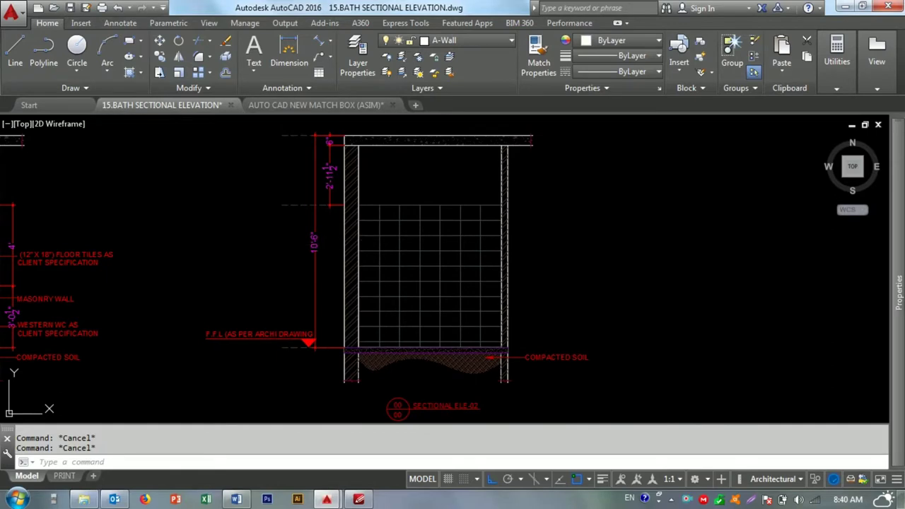
scroll(335, 238, down, 3)
scroll(404, 295, up, 1)
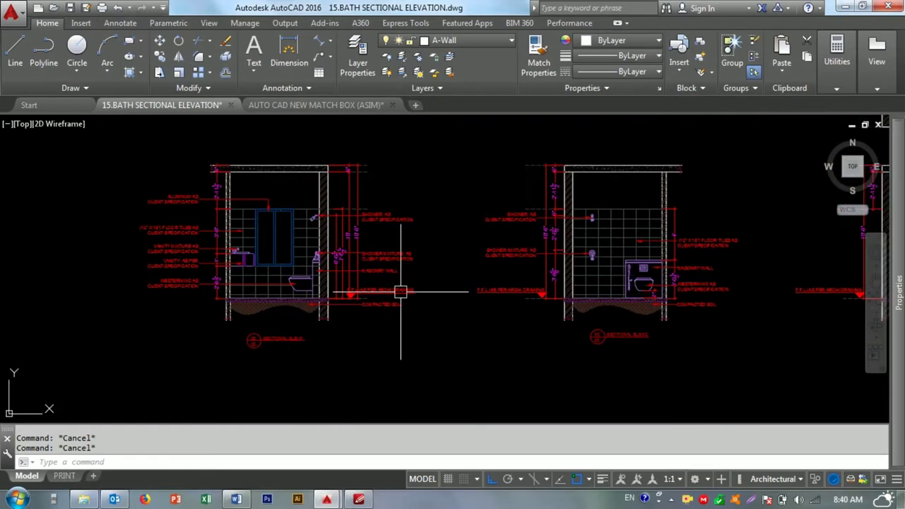
- Select the wall-hung WC, its flush fitting and support lines in SECTIONAL ELE-01
scroll(404, 294, up, 4)
scroll(336, 239, up, 3)
click(344, 162)
click(429, 205)
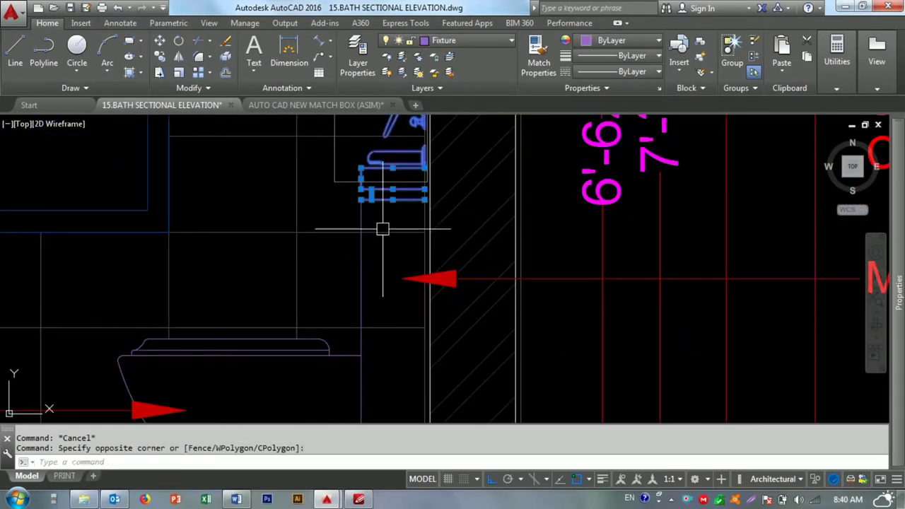
click(396, 265)
click(346, 214)
middle_drag(250, 339, 323, 269)
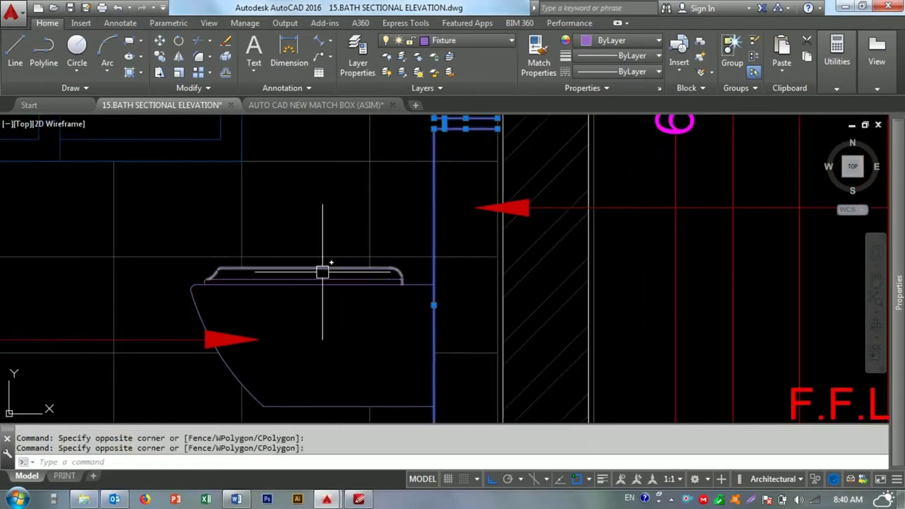
click(185, 267)
click(176, 262)
scroll(176, 263, down, 2)
click(276, 283)
click(461, 394)
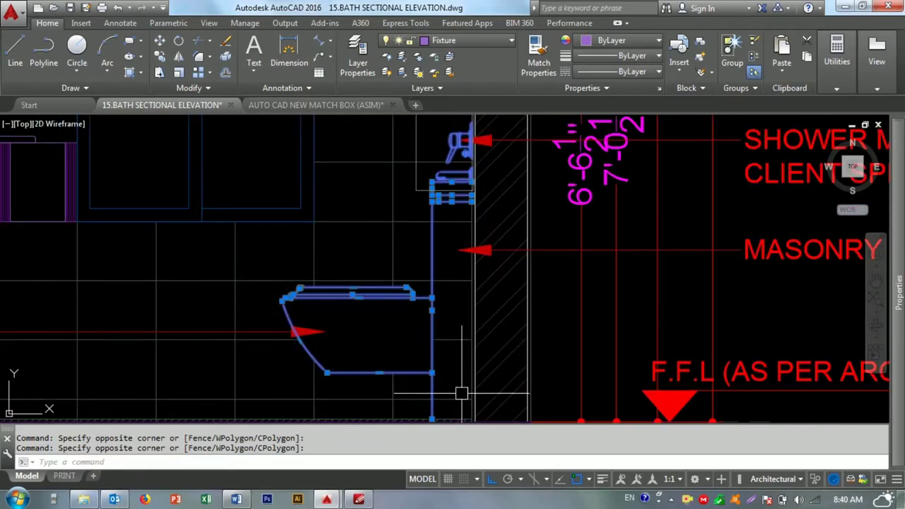
scroll(445, 339, down, 1)
scroll(434, 184, up, 2)
scroll(347, 186, down, 4)
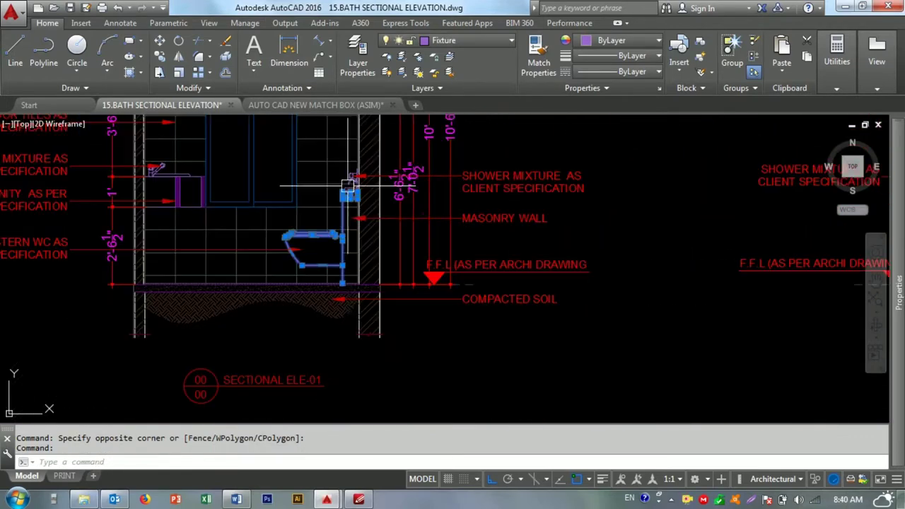
- Copy the selected WC into SECTIONAL ELE-02
text(co)
key(Return)
click(351, 267)
middle_drag(749, 309, 14, 338)
click(527, 298)
key(Escape)
- Mirror the copied WC, erasing the source, and group its parts into one object
click(586, 332)
click(476, 178)
text(mi)
key(Return)
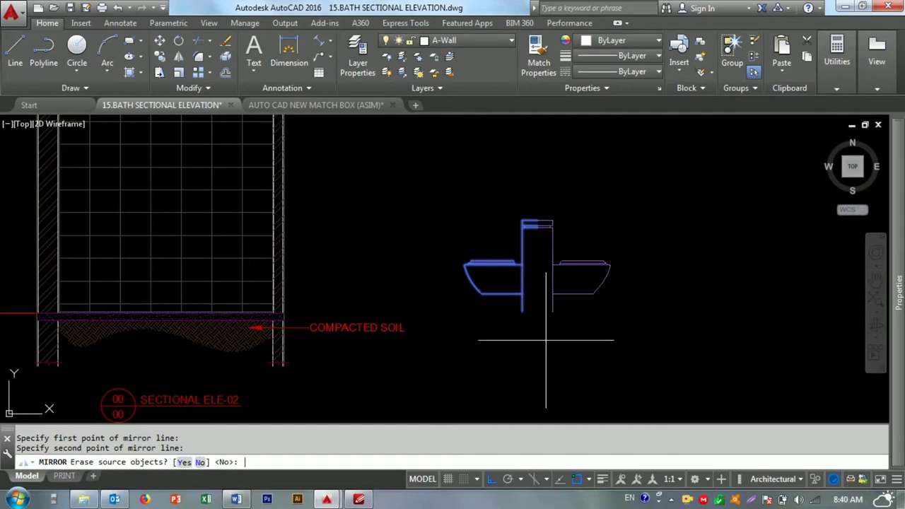
text(y)
key(Return)
click(642, 333)
click(549, 242)
right_click(553, 182)
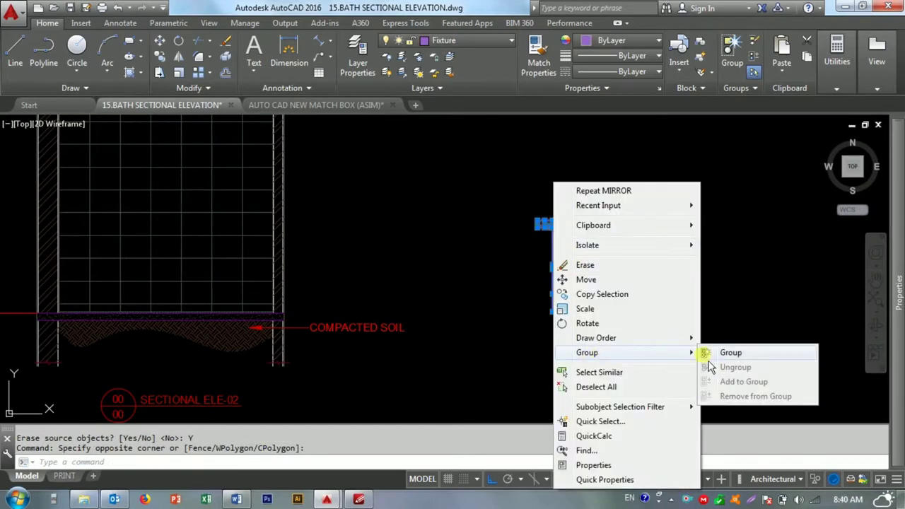
click(709, 360)
- Start moving the grouped WC, then cancel, leaving it against the wall
click(593, 325)
click(536, 212)
text(m)
key(Return)
click(538, 221)
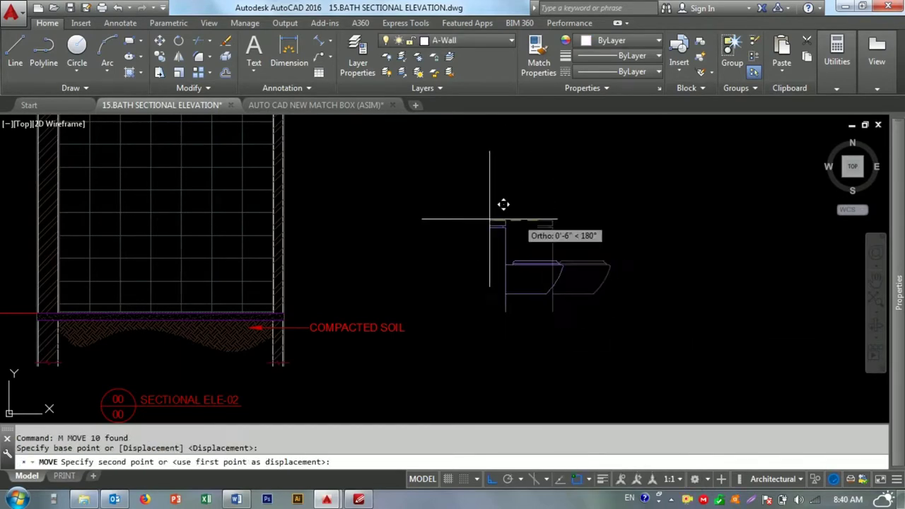
scroll(504, 205, up, 5)
key(Escape)
key(Escape)
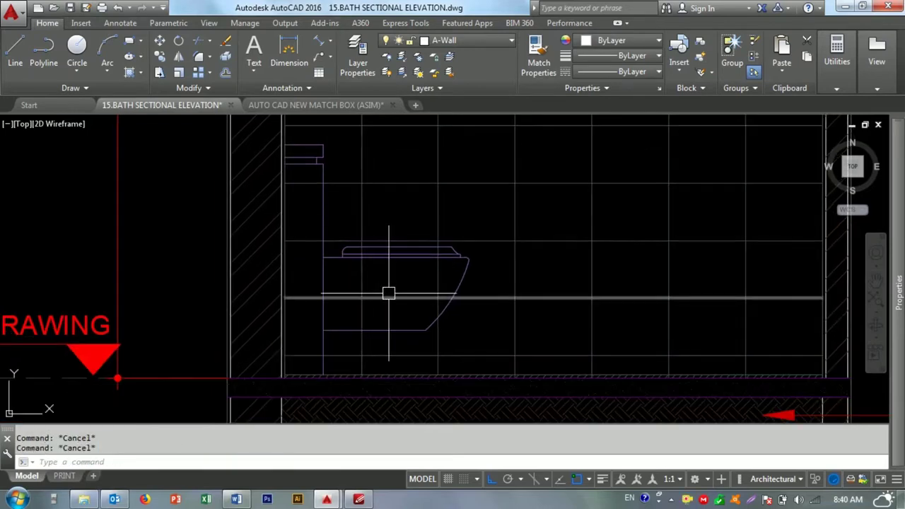
text(REC)
- Ungroup the copied WC into separate lines
key(Escape)
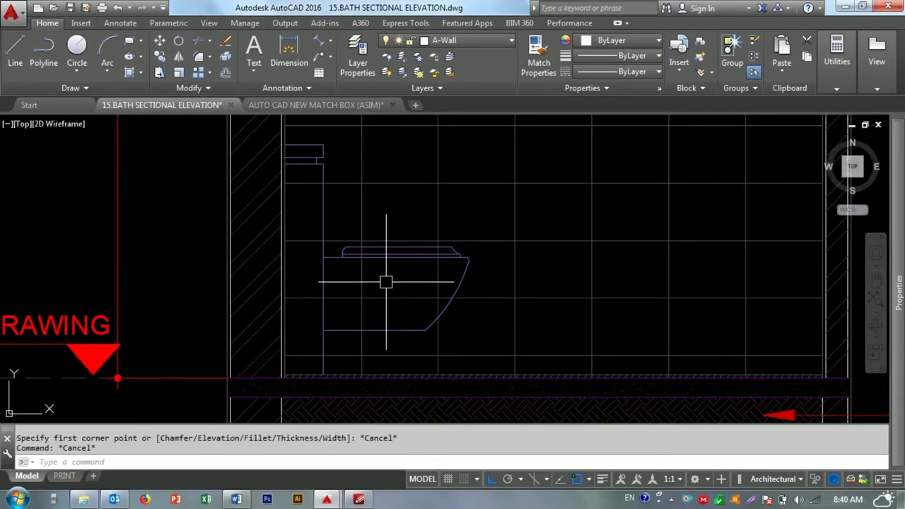
click(386, 259)
right_click(390, 259)
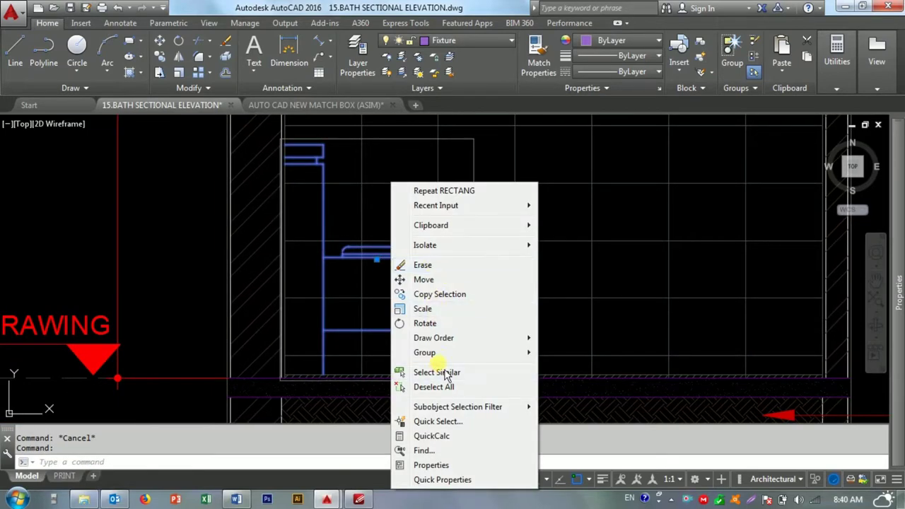
mouse_move(424, 352)
click(569, 367)
key(Escape)
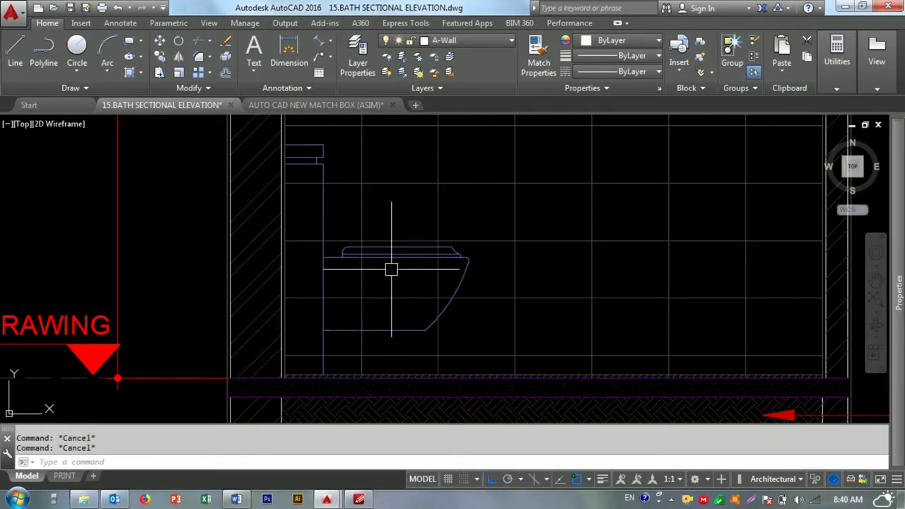
- Fillet the corner of the WC bowl outline
click(404, 259)
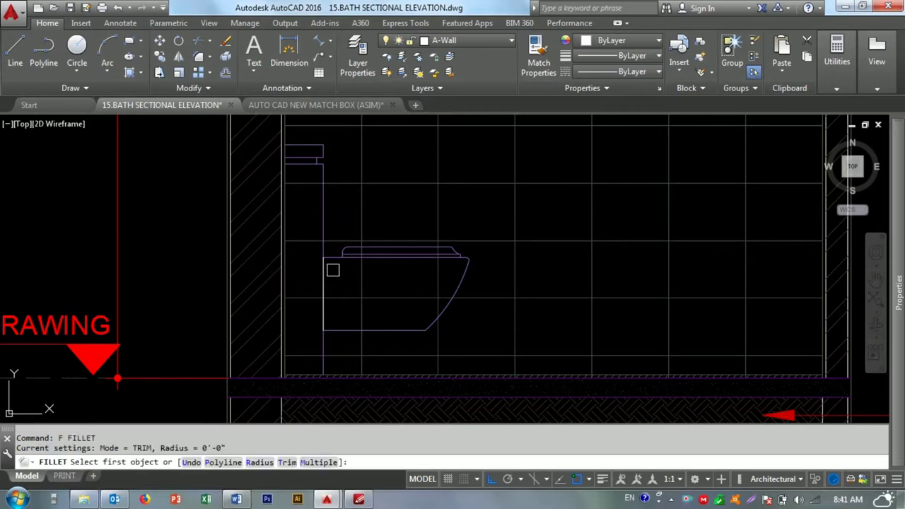
click(331, 259)
click(323, 268)
key(Escape)
key(Escape)
click(85, 88)
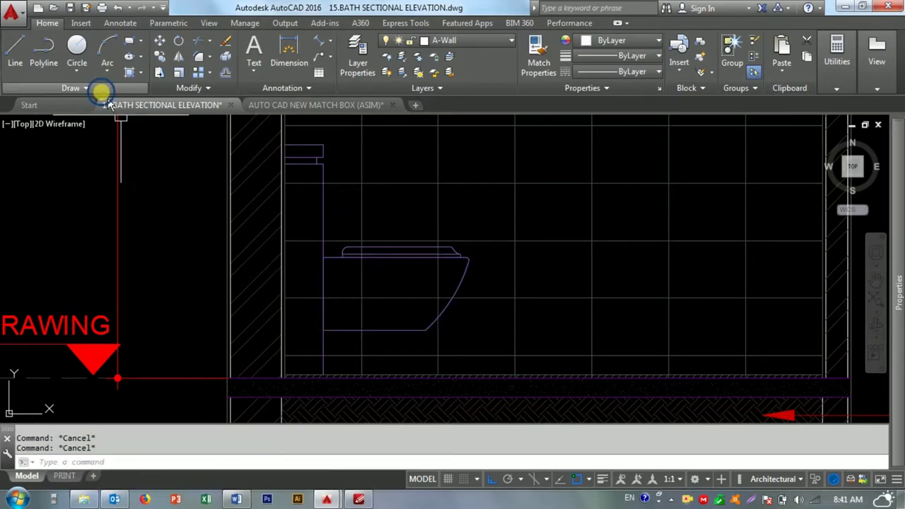
- Trim the stray vertical line and overlapping lines at the WC top
click(324, 270)
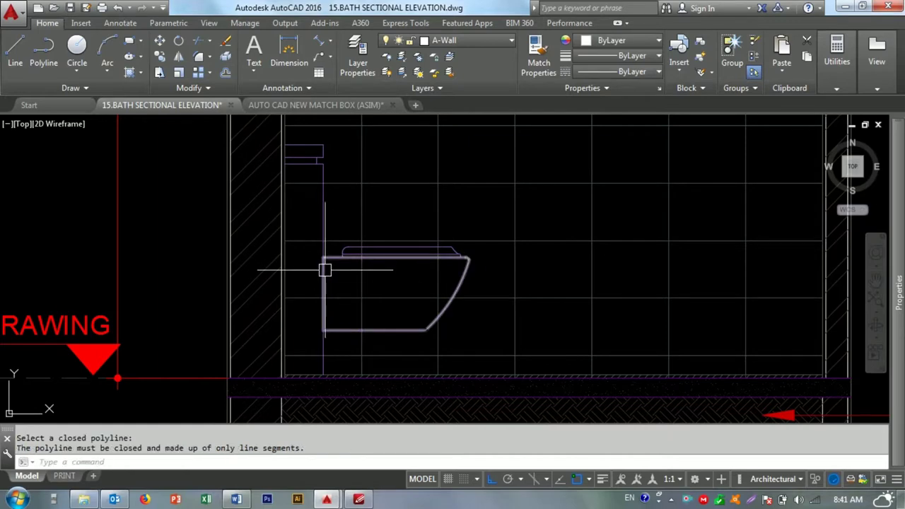
key(Escape)
click(325, 283)
scroll(340, 269, up, 4)
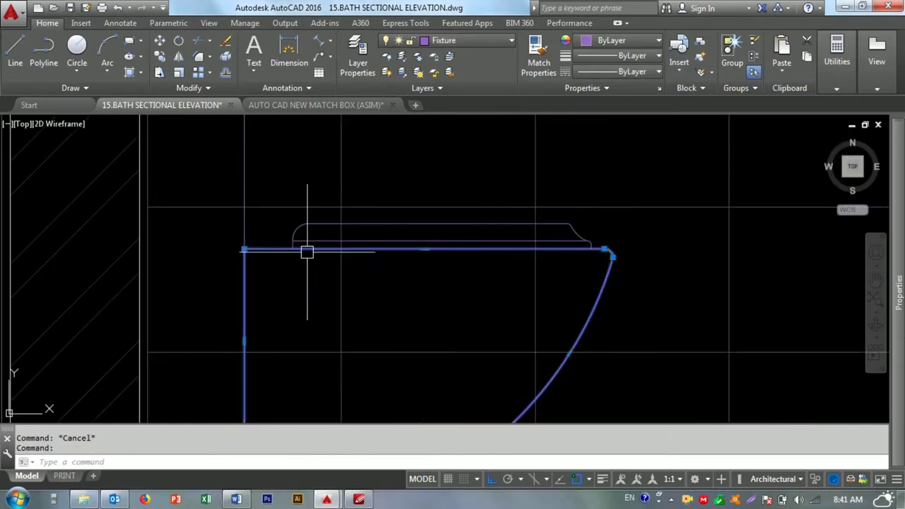
scroll(485, 263, up, 2)
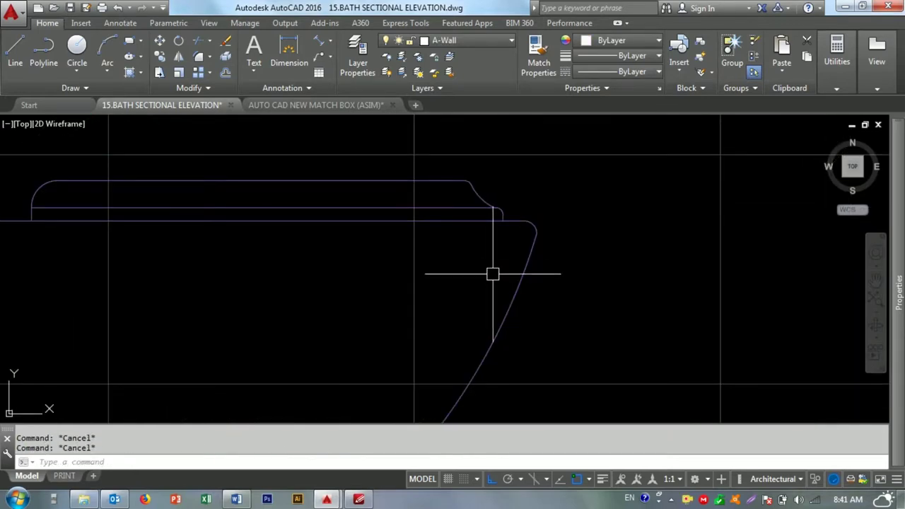
scroll(492, 274, down, 2)
scroll(443, 277, down, 4)
key(Return)
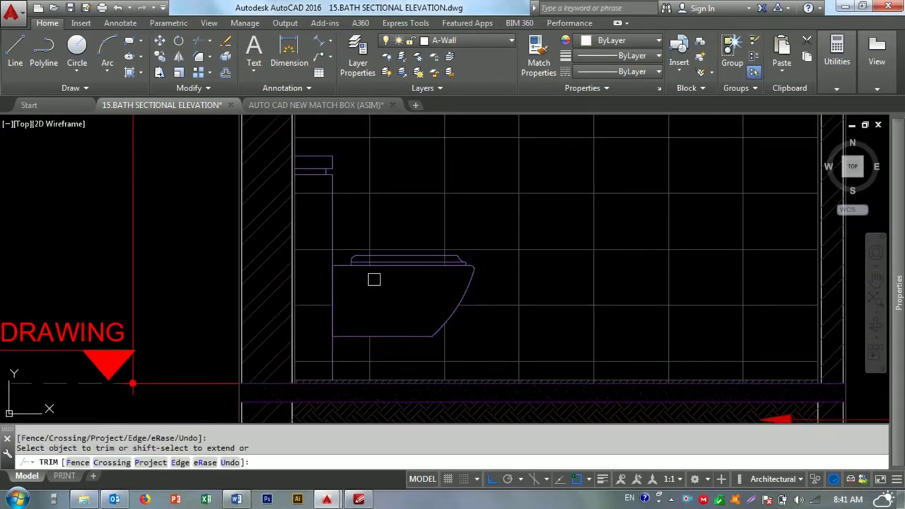
scroll(374, 287, up, 3)
scroll(354, 265, up, 3)
click(329, 246)
click(364, 226)
scroll(300, 189, down, 3)
click(589, 204)
click(521, 196)
key(Escape)
scroll(485, 242, up, 2)
scroll(485, 242, down, 5)
scroll(426, 297, down, 4)
scroll(417, 276, up, 4)
scroll(353, 226, down, 1)
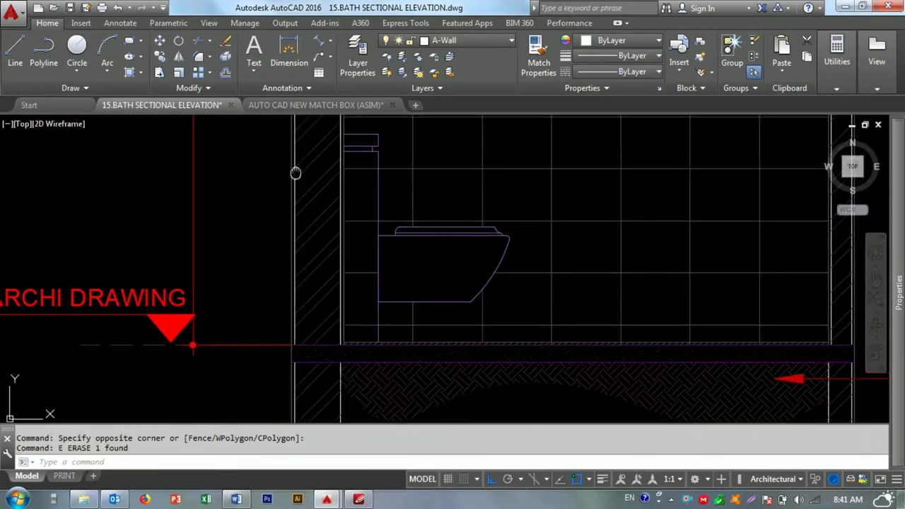
- Window-select all the WC lines and group them into one object
middle_drag(292, 157, 308, 214)
click(280, 175)
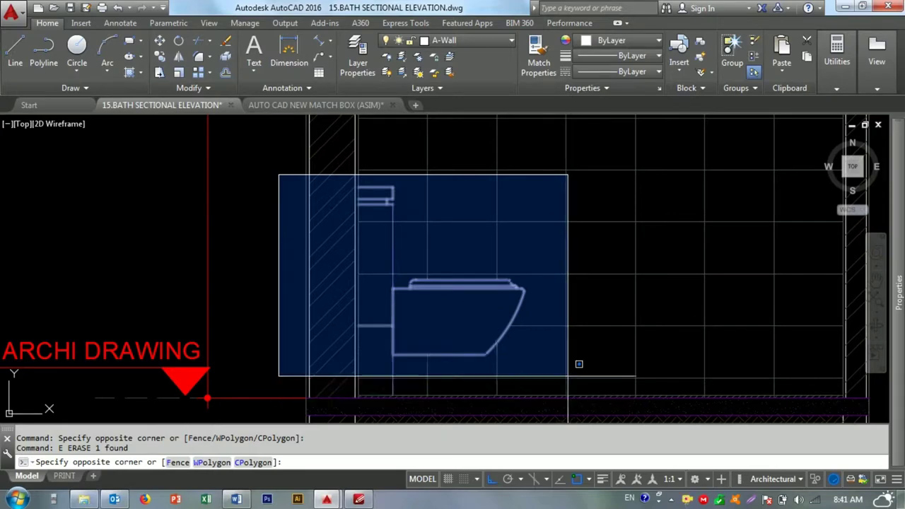
click(567, 369)
right_click(390, 368)
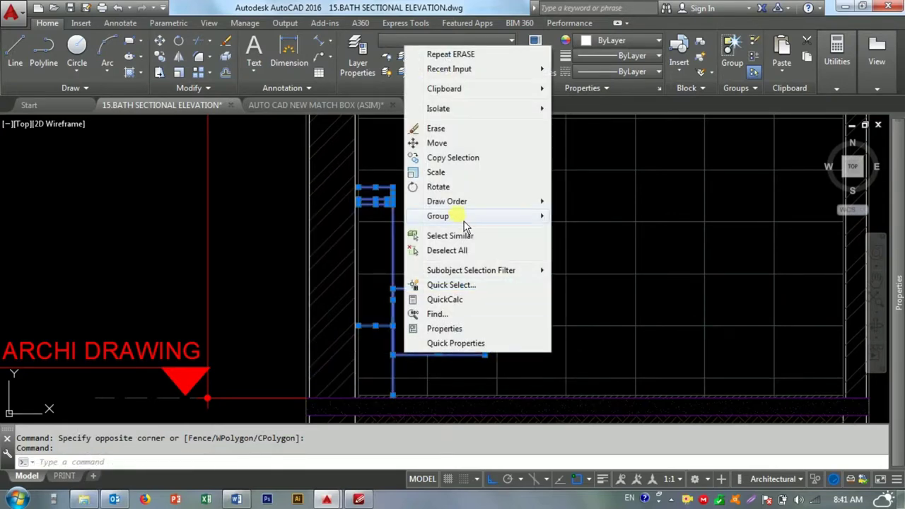
click(406, 217)
key(Escape)
key(Escape)
scroll(408, 288, down, 4)
scroll(400, 296, up, 2)
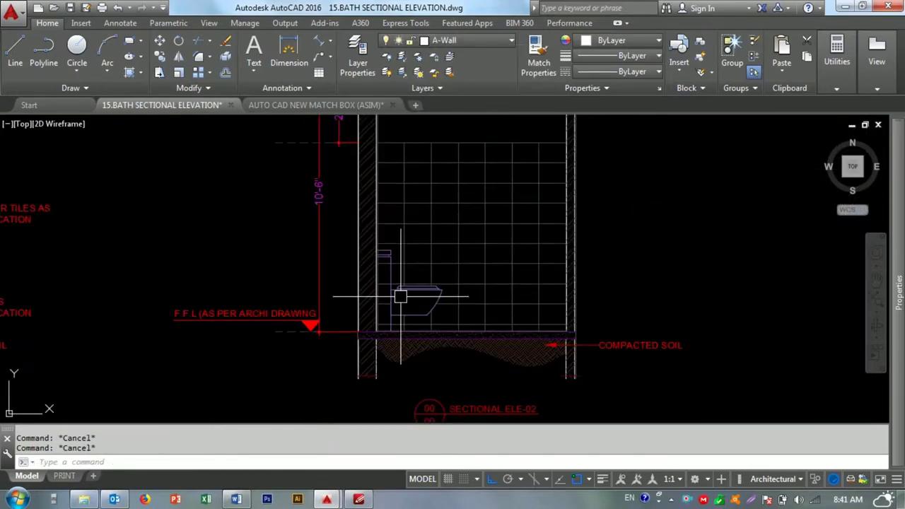
- Place a vertical guide line at the wall corner
scroll(388, 283, down, 2)
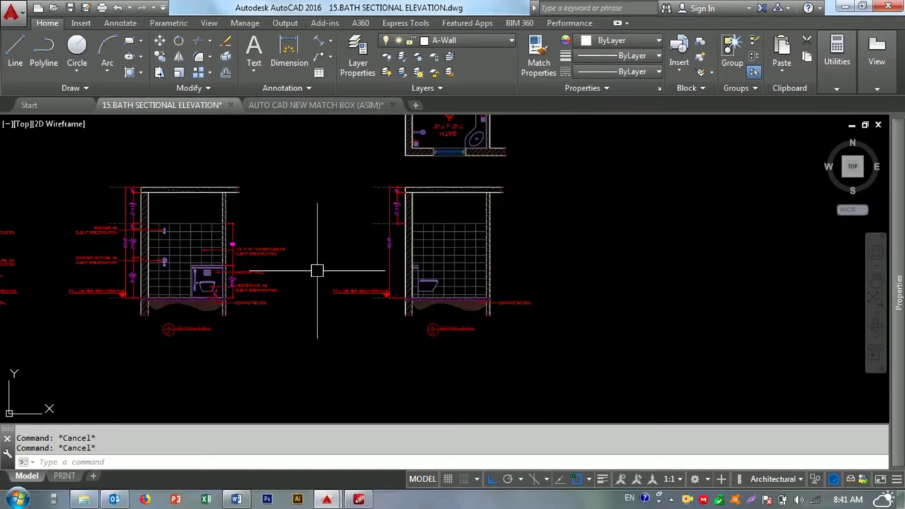
scroll(408, 251, down, 2)
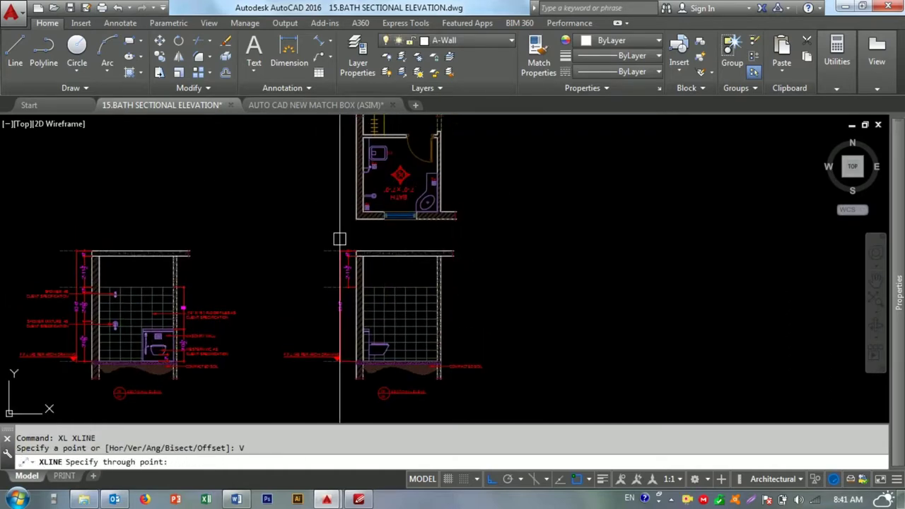
scroll(340, 239, up, 4)
scroll(400, 210, up, 2)
scroll(408, 182, down, 2)
scroll(379, 217, up, 3)
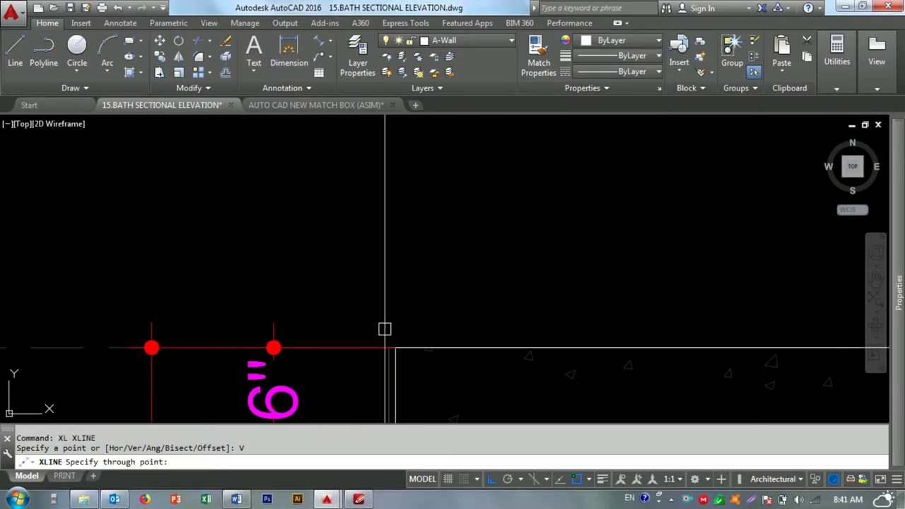
click(389, 347)
scroll(340, 260, down, 4)
- Move the bath plan onto the vertical guide line
click(482, 131)
text(m)
key(Return)
scroll(364, 301, up, 5)
click(364, 294)
click(502, 283)
- Move the previous 180-object selection to the elevation's new location
text(m)
key(Return)
text(p)
key(Return)
key(Return)
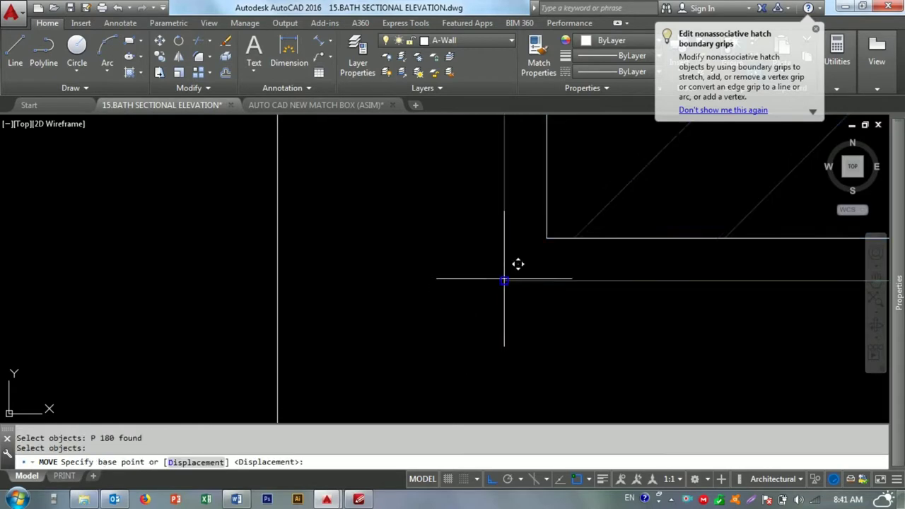
click(503, 280)
click(277, 280)
click(287, 313)
key(Escape)
key(Escape)
scroll(379, 315, down, 2)
scroll(379, 315, down, 2)
scroll(379, 314, down, 3)
- Draw a vertical construction line (XL) through the SECTIONAL ELE-02 elevation
text(xl)
key(Return)
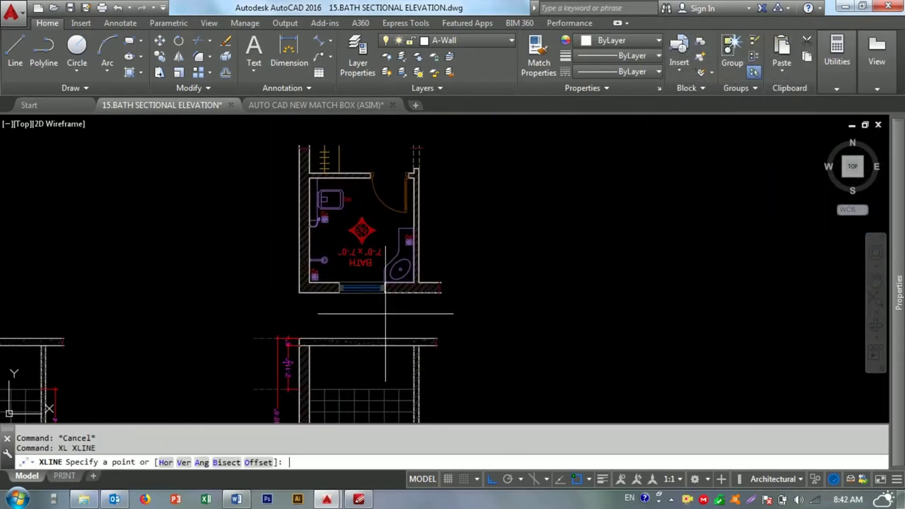
text(v)
key(Return)
scroll(367, 304, up, 3)
scroll(338, 282, up, 2)
click(335, 273)
scroll(464, 263, down, 3)
scroll(458, 274, up, 3)
scroll(449, 276, down, 3)
key(Escape)
key(Escape)
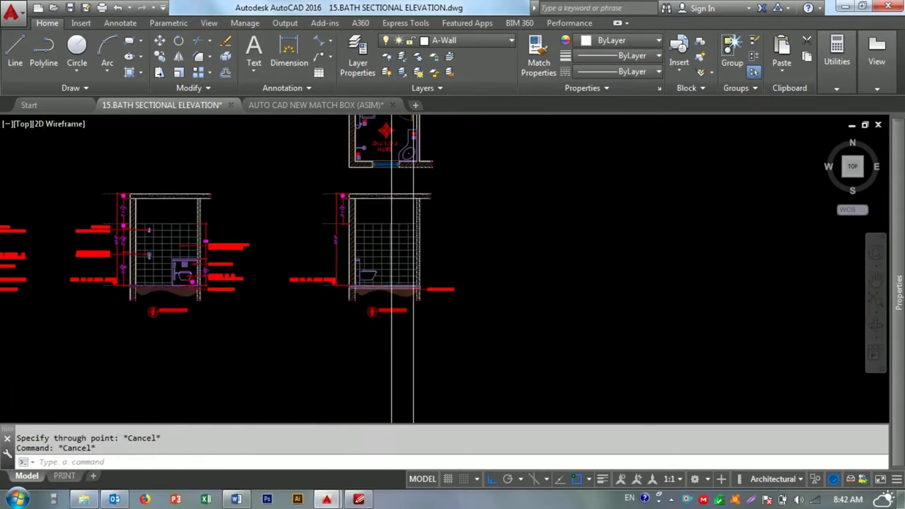
scroll(471, 343, up, 3)
text(rec)
key(Return)
scroll(442, 306, up, 4)
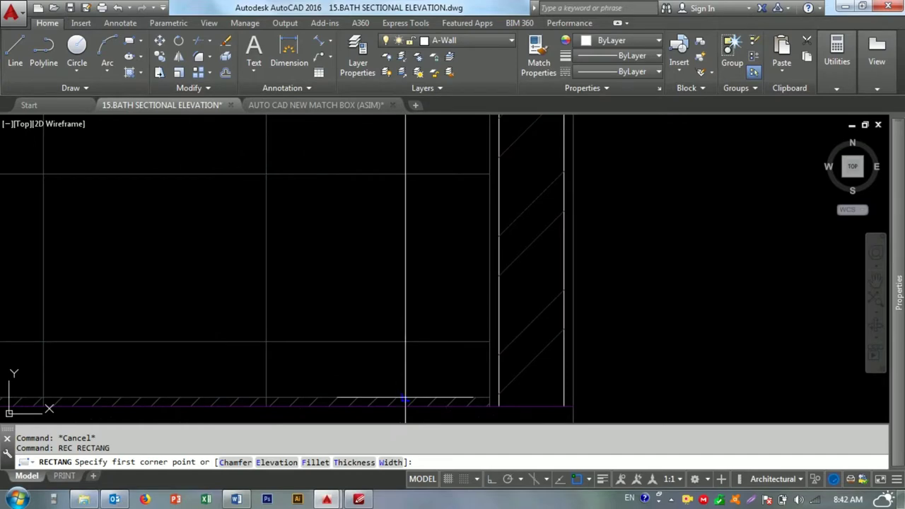
- Draw a tall rectangle for the door opening
click(405, 400)
scroll(405, 318, down, 3)
scroll(424, 212, up, 2)
scroll(443, 165, up, 2)
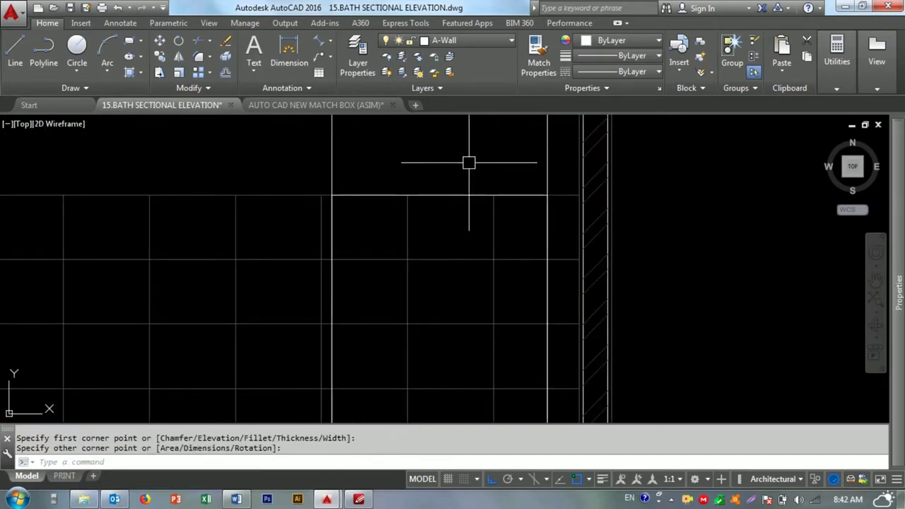
click(442, 165)
scroll(495, 163, down, 2)
key(Escape)
key(Escape)
- Move the new rectangle to the right of the bath elevation
click(356, 162)
scroll(410, 177, up, 2)
click(411, 180)
text(m)
key(Return)
click(438, 222)
middle_drag(495, 247, 226, 247)
click(464, 262)
key(Escape)
key(Escape)
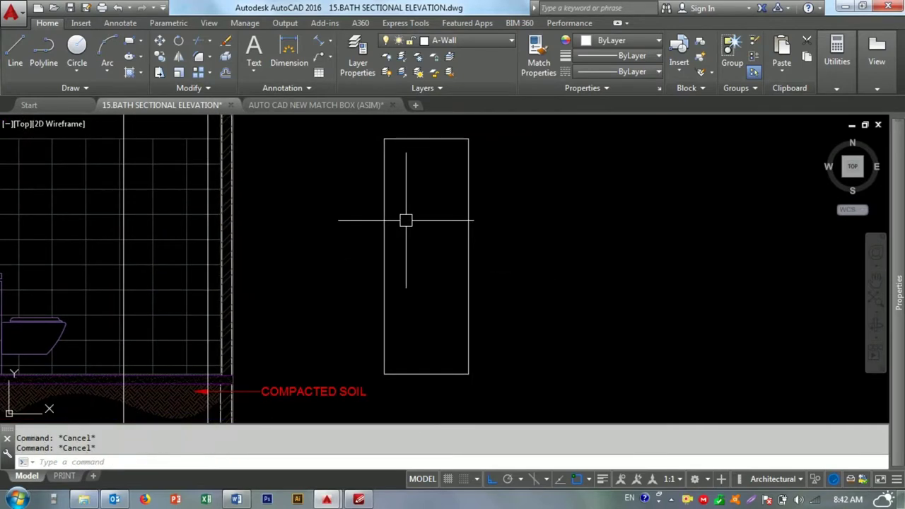
- Offset the rectangle 2 units inward to form an inner outline
text(o 2)
click(424, 139)
click(427, 186)
key(Escape)
middle_drag(438, 160, 426, 186)
drag(488, 417, 405, 218)
middle_drag(405, 218, 403, 205)
key(Escape)
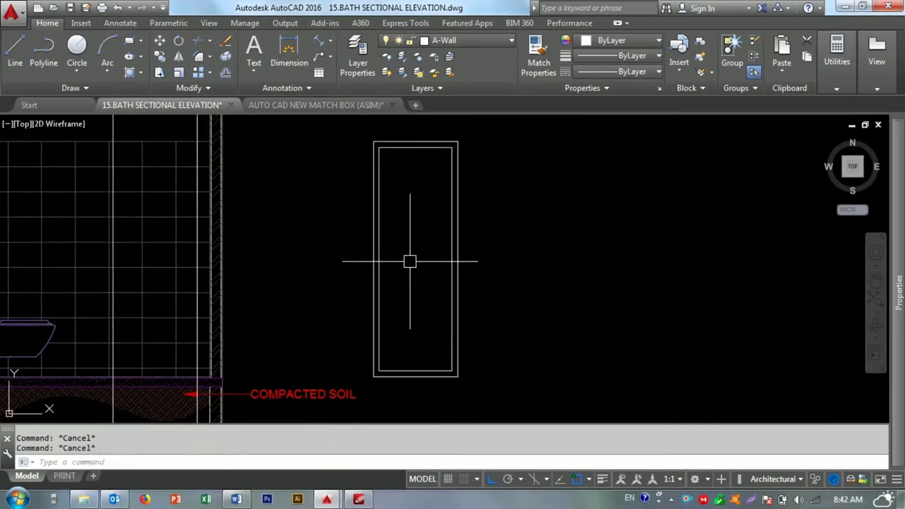
- Match both rectangles to an existing door object so they sit on the Door layer
scroll(412, 261, down, 5)
scroll(304, 191, up, 5)
click(304, 191)
scroll(450, 268, down, 3)
drag(450, 269, 381, 200)
key(Escape)
middle_drag(365, 301, 372, 347)
key(Escape)
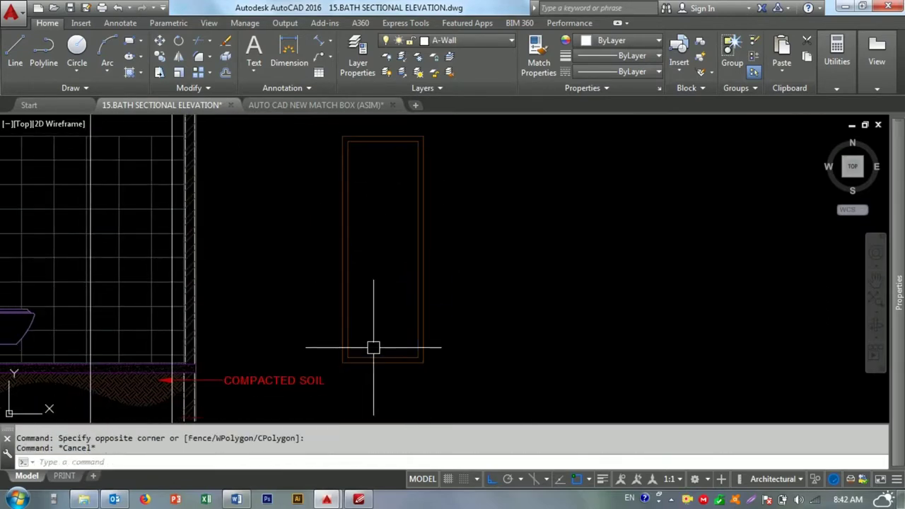
- Offset the rectangle inward by a small distance to add another frame line
scroll(366, 176, up, 3)
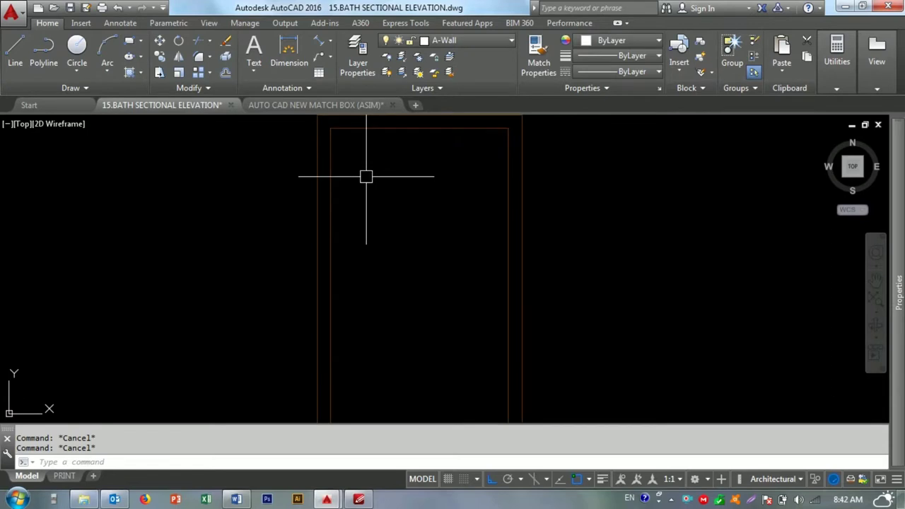
text(o)
key(Return)
text(.)
key(Return)
click(383, 131)
click(384, 148)
key(Escape)
scroll(313, 123, up, 2)
scroll(313, 123, down, 2)
- Erase the unwanted bottom lines of the door frame
click(257, 193)
scroll(382, 195, down, 2)
scroll(382, 382, up, 3)
scroll(344, 262, up, 3)
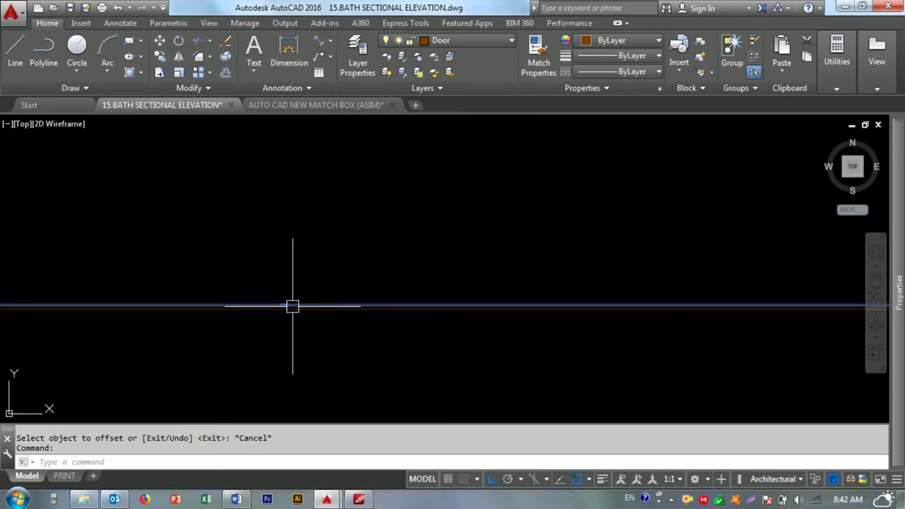
key(Escape)
key(Escape)
scroll(393, 252, down, 2)
text(e)
key(Return)
click(377, 259)
click(369, 287)
scroll(369, 276, down, 3)
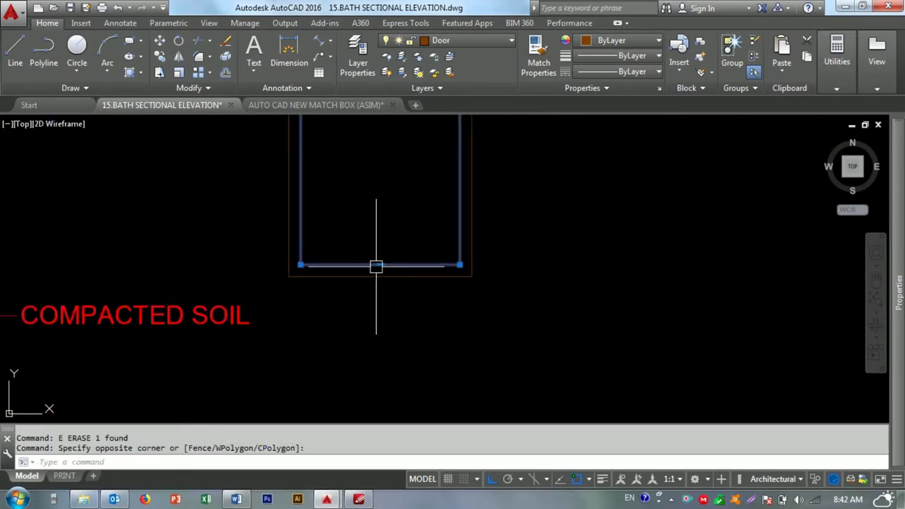
key(Return)
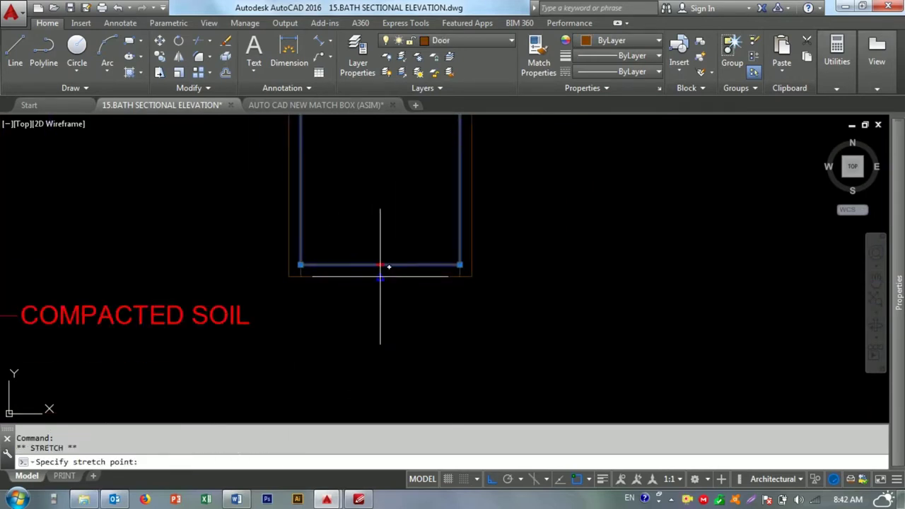
- Start a trim on the door frame lines, then cancel it
key(Escape)
key(Escape)
text(tr)
key(Return)
key(Return)
key(Escape)
click(505, 269)
key(Return)
scroll(364, 277, down, 3)
key(Escape)
- Select the door frame lines and pan to the top of the door
click(343, 228)
scroll(349, 170, up, 3)
key(Escape)
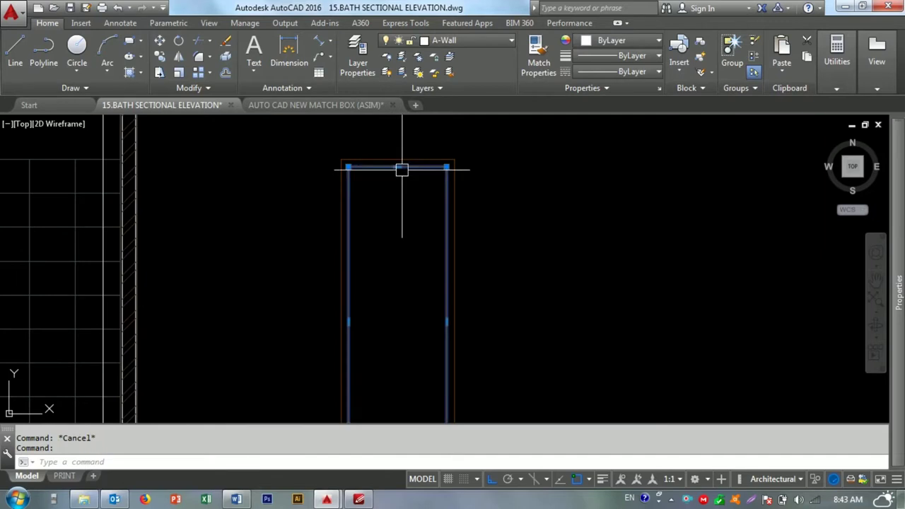
middle_drag(384, 214, 351, 198)
scroll(352, 238, down, 2)
click(415, 360)
scroll(415, 360, up, 2)
key(Escape)
key(Escape)
- Set up a 0.3 offset on the frame, then cancel it
text(o)
key(Return)
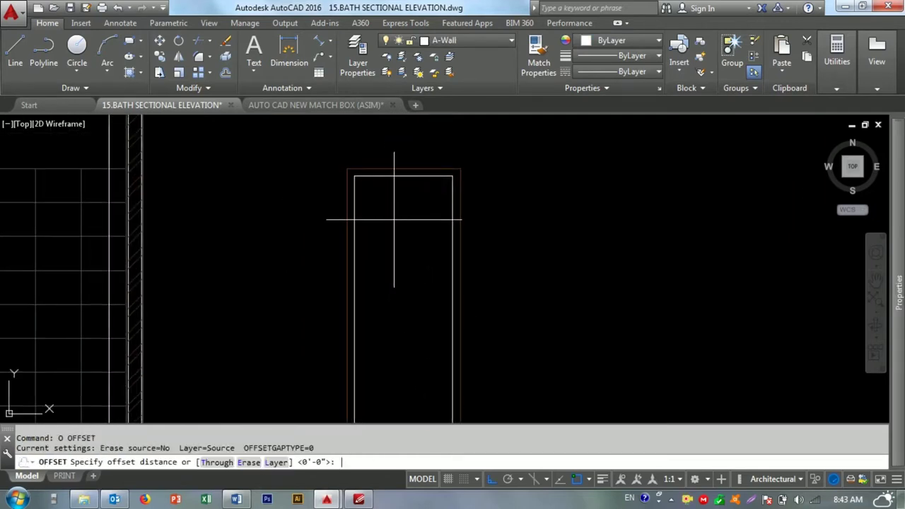
text(.3)
key(Return)
click(383, 180)
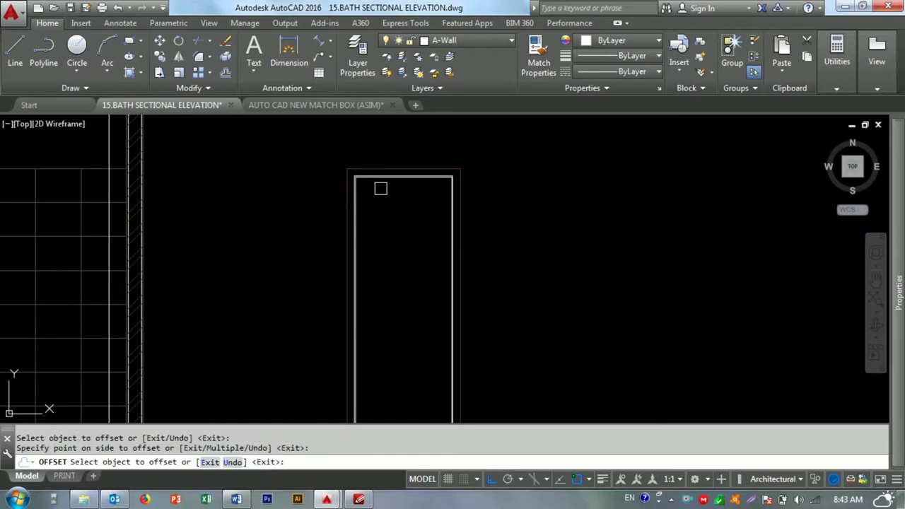
key(Escape)
scroll(366, 162, up, 2)
- Erase the extra line and stretch the inner frame's bottom edge up by 0.2
text(e)
key(Return)
click(393, 281)
click(374, 329)
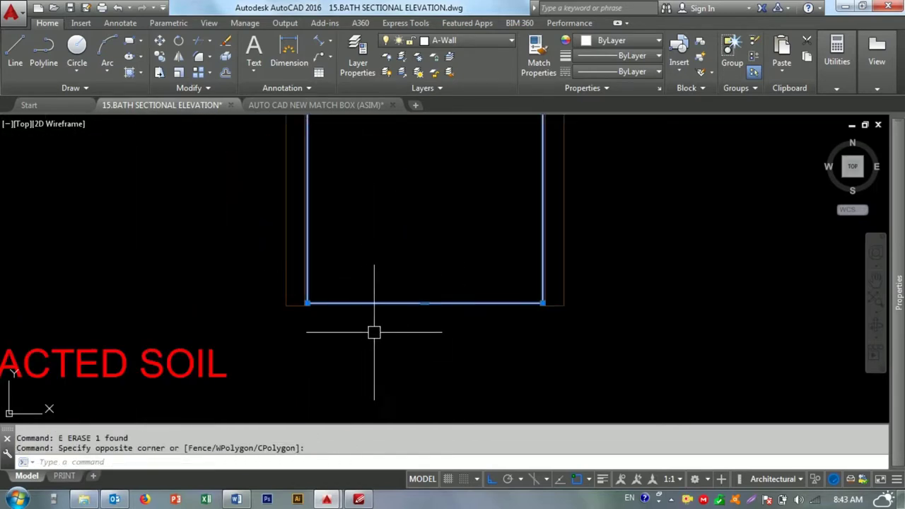
click(424, 303)
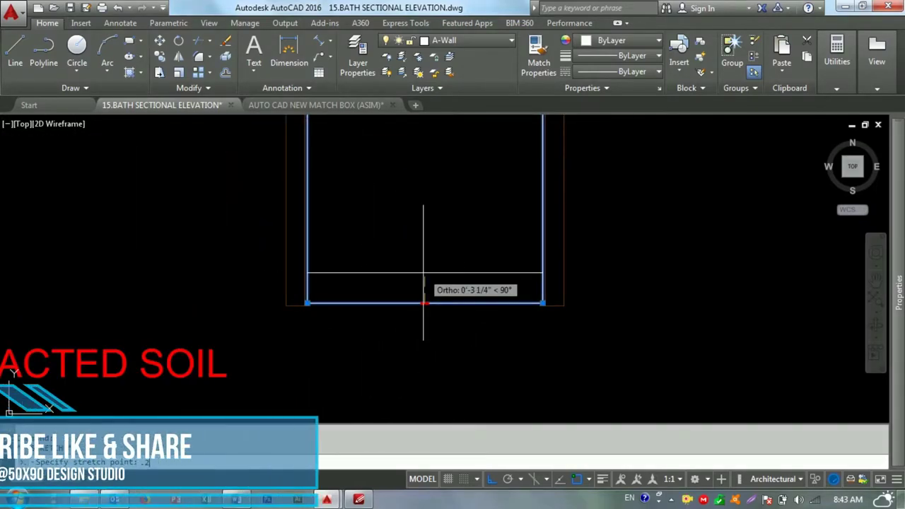
text(.2)
key(Return)
key(Escape)
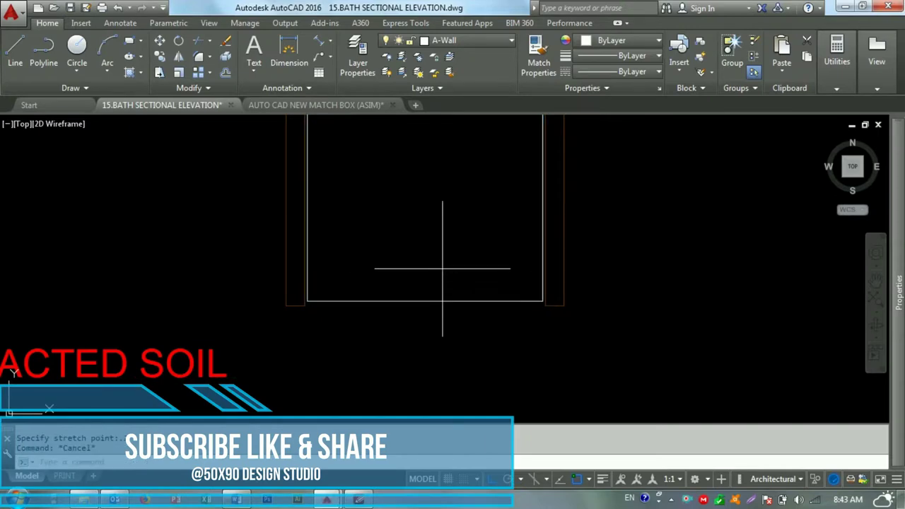
- Try matching properties and filleting the inner rectangle's corners, then abandon both
text(ma)
click(561, 299)
key(Escape)
text(f)
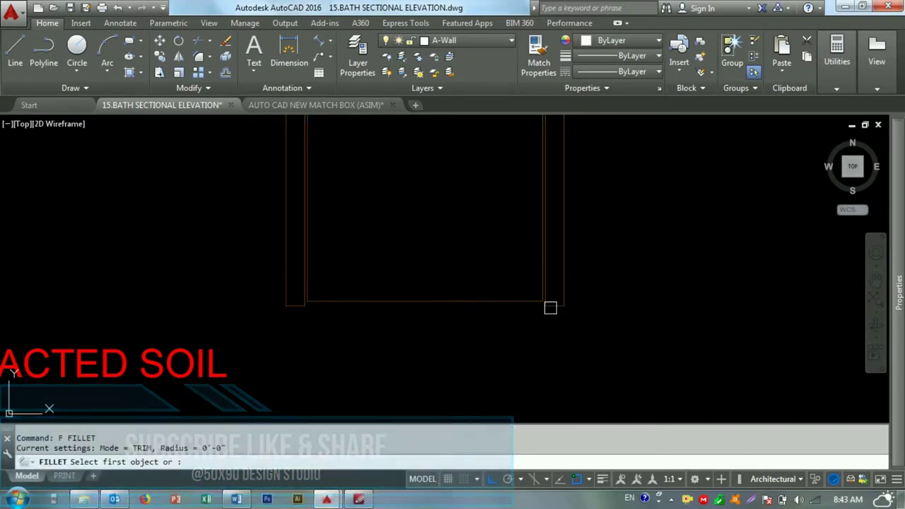
scroll(549, 307, up, 3)
click(526, 282)
click(533, 300)
scroll(531, 301, down, 3)
key(Escape)
key(Escape)
- Pan and zoom to bring the finished door frame back into view
middle_drag(491, 353, 441, 333)
scroll(497, 194, up, 3)
click(497, 194)
scroll(401, 242, down, 3)
key(Escape)
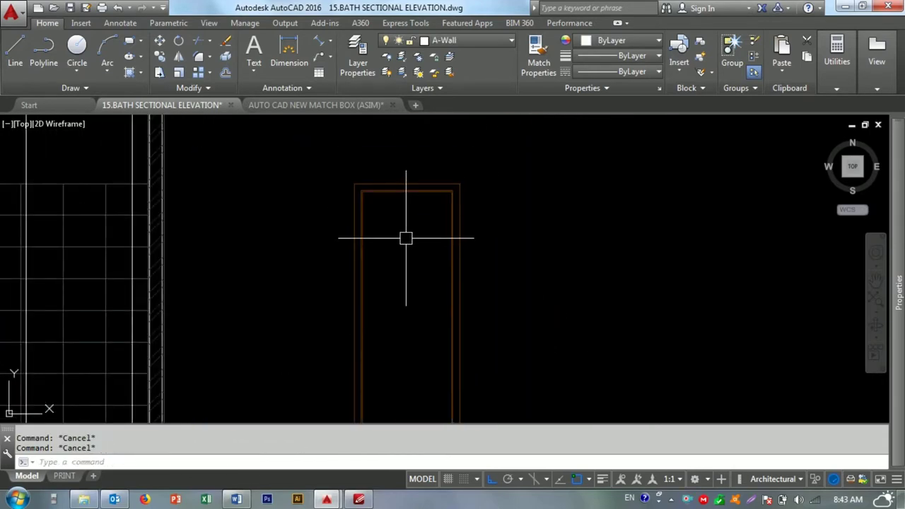
scroll(426, 249, down, 2)
scroll(426, 248, up, 2)
scroll(429, 259, down, 3)
scroll(422, 265, up, 3)
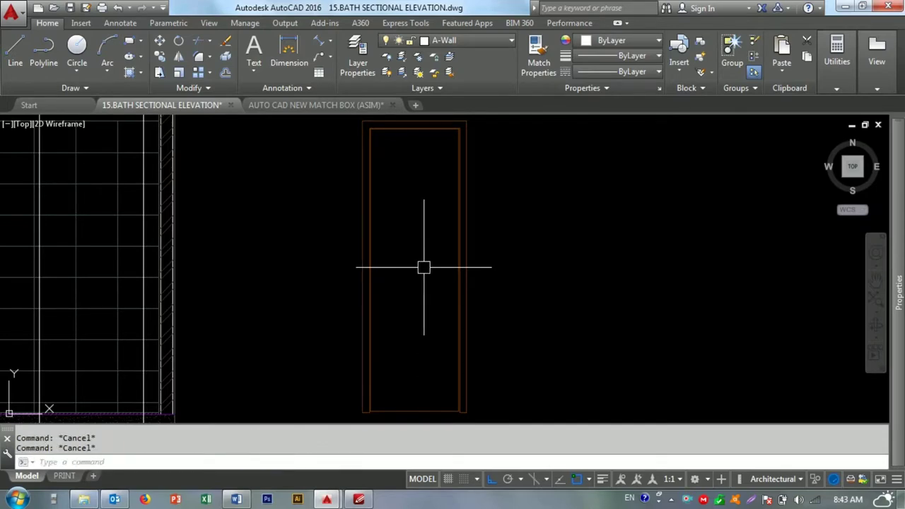
- Offset the door outline inward by 6, then erase the misplaced inner rectangle
text(o)
key(Return)
text(6)
key(Return)
click(458, 232)
click(428, 239)
key(Escape)
click(432, 152)
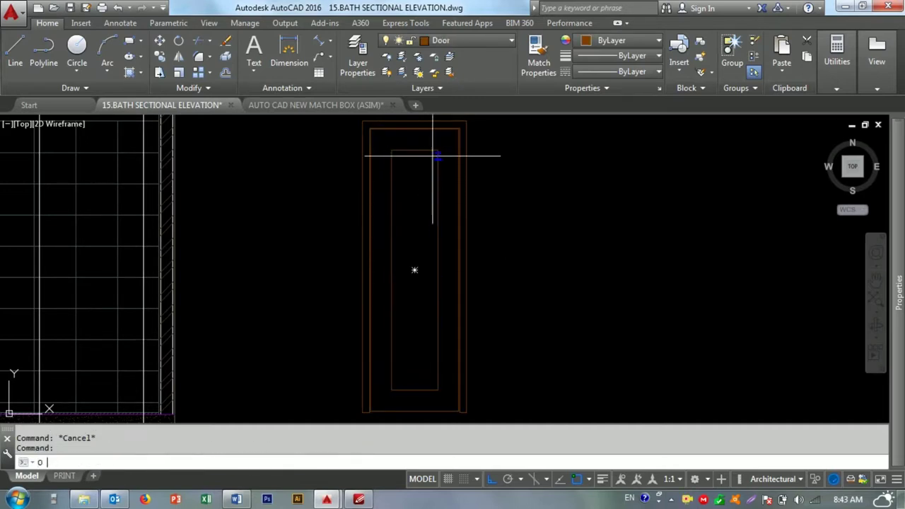
key(Delete)
- Offset the door outline inward by 4 to create the panel outline
text(o)
key(Return)
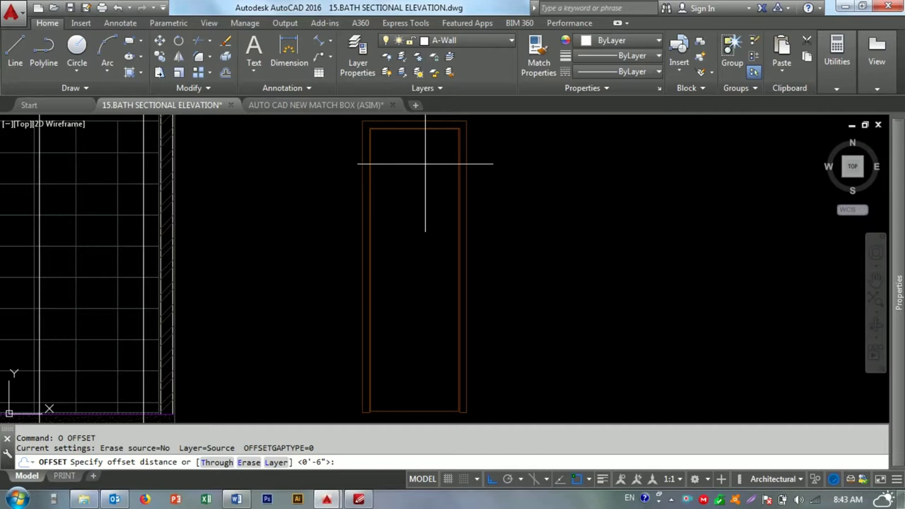
text(4)
key(Return)
scroll(349, 149, up, 5)
click(349, 149)
click(390, 174)
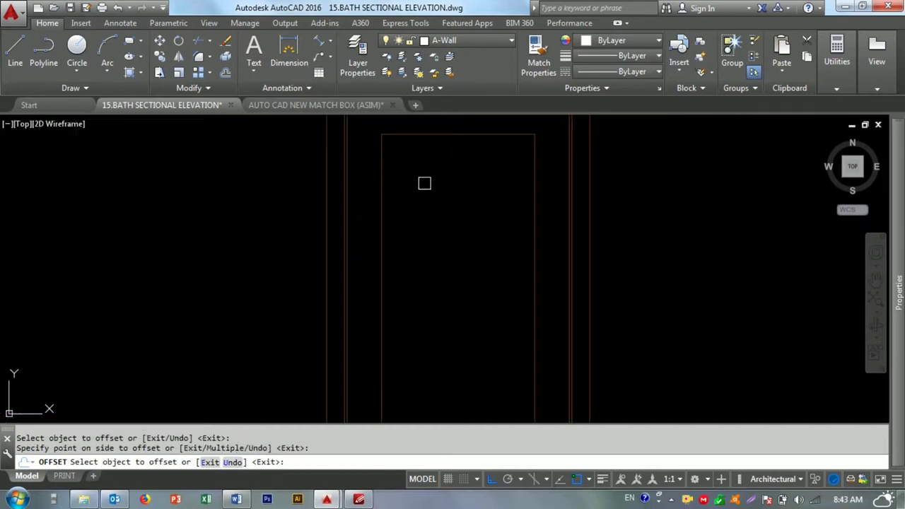
key(Escape)
- Grip-stretch the panel's bottom edge upward to form the tall upper panel
key(Escape)
scroll(403, 205, down, 2)
scroll(408, 366, up, 2)
click(418, 386)
click(417, 386)
click(414, 262)
key(Escape)
- Copy the shortened panel downward to start the lower panels
click(420, 256)
click(411, 289)
text(co)
key(Return)
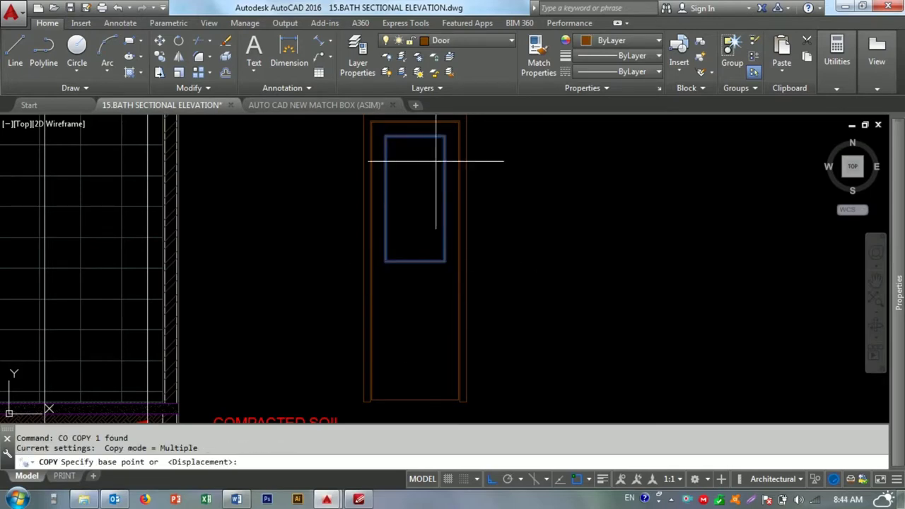
click(444, 136)
click(444, 262)
key(Escape)
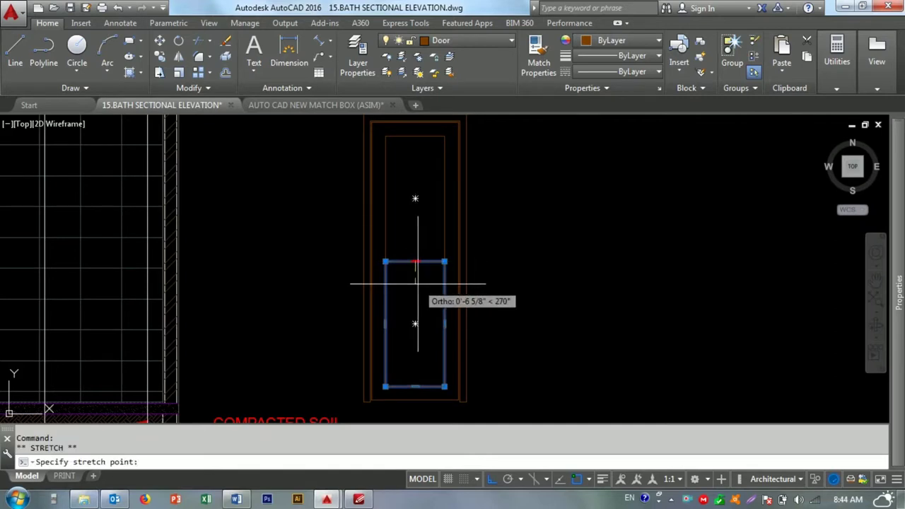
- Copy another panel lower down, near the bottom of the door
key(Escape)
key(Escape)
middle_drag(414, 388, 410, 361)
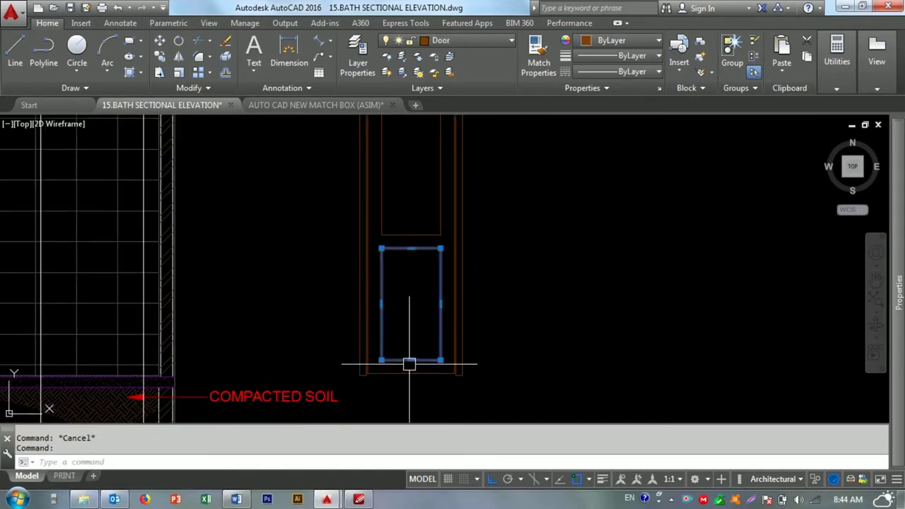
key(Escape)
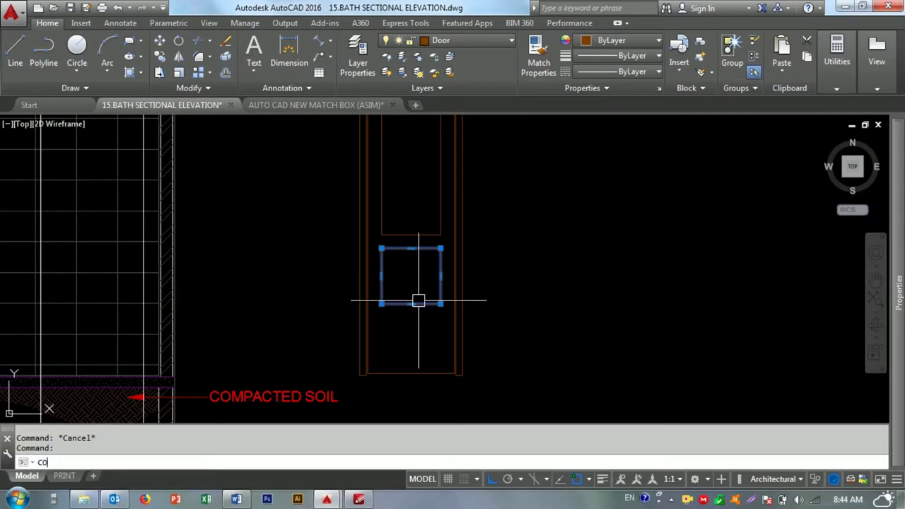
key(Return)
click(440, 305)
key(Escape)
key(Return)
click(441, 247)
click(438, 302)
key(Escape)
- Move the bottom panel down by 4
scroll(414, 330, up, 2)
middle_drag(414, 330, 418, 285)
text(m)
key(Return)
click(427, 298)
text(4)
key(Return)
key(Escape)
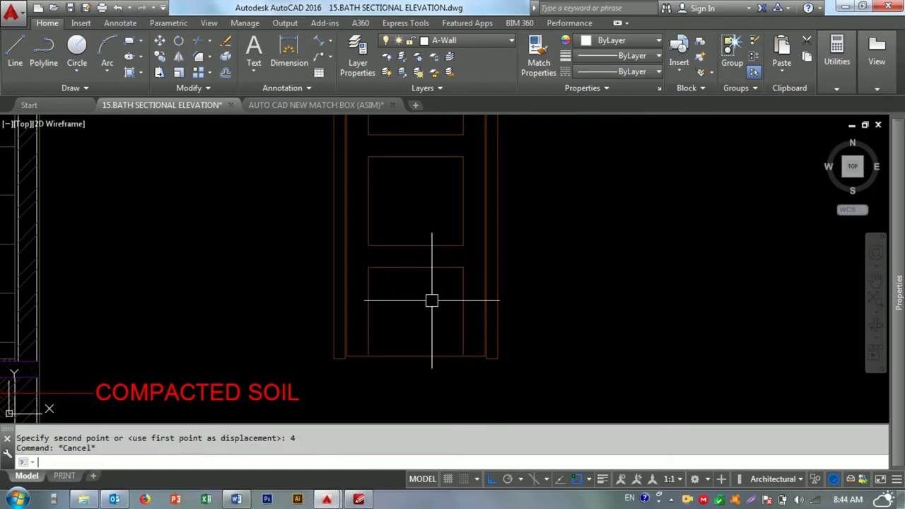
key(Escape)
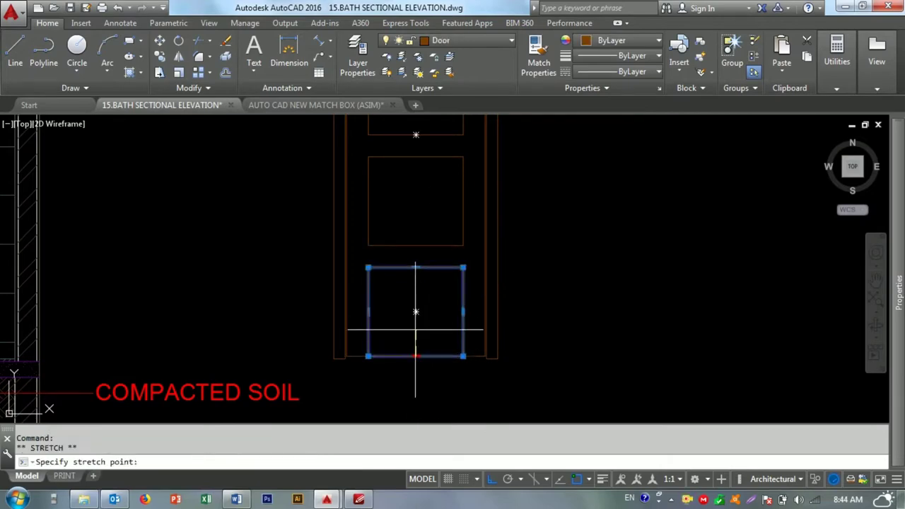
key(Escape)
- Offset the top panel outline inward by 2 to give it a double outline
scroll(414, 329, down, 3)
scroll(422, 329, up, 4)
drag(422, 329, 421, 257)
middle_drag(421, 257, 415, 290)
key(Escape)
key(o)
key(Return)
key(2)
key(Return)
click(391, 257)
click(421, 256)
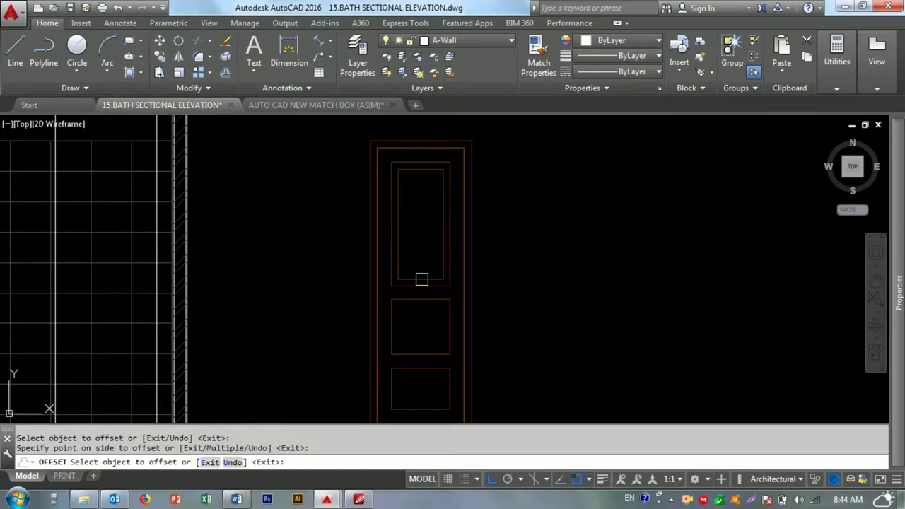
- Offset the lower panel outline inward by .5 to create its inner rectangle
scroll(413, 311, down, 2)
scroll(408, 315, up, 2)
click(408, 317)
key(Escape)
key(Escape)
scroll(412, 322, down, 2)
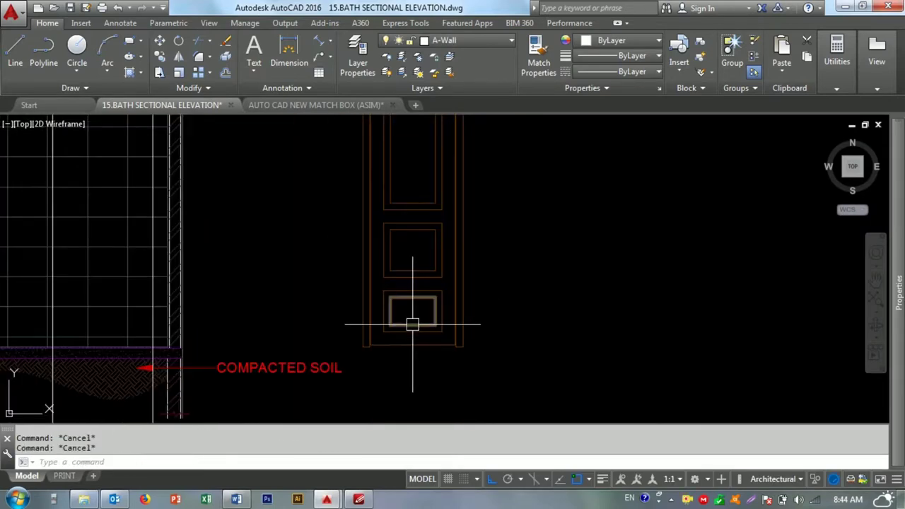
text(o)
key(Return)
text(.5)
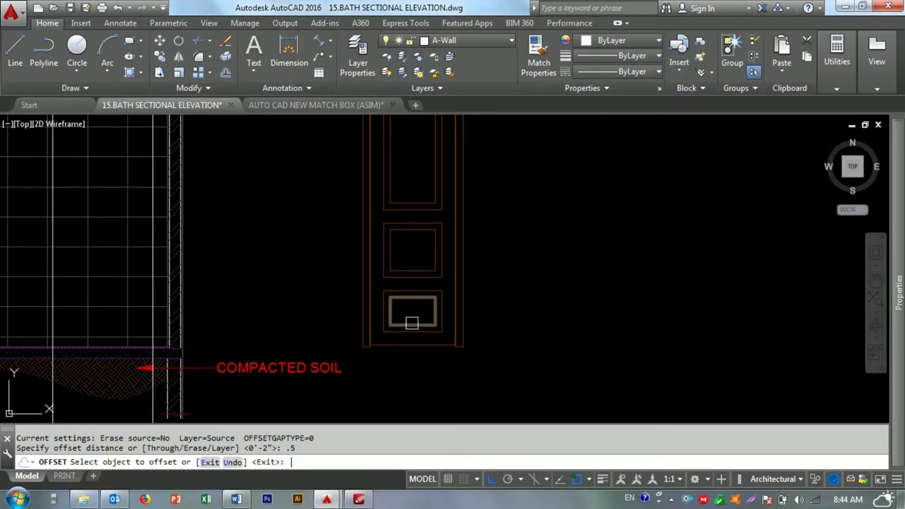
key(Return)
scroll(412, 318, up, 4)
scroll(402, 306, down, 1)
key(Escape)
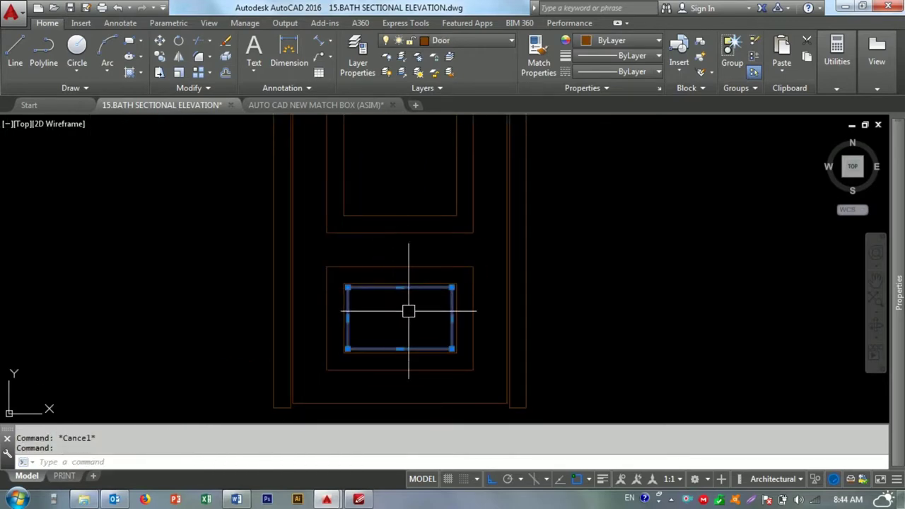
text(L)
- Draw the lower panel's two upper corner diagonals joining outer and inner outlines
key(Return)
scroll(445, 287, up, 2)
click(461, 287)
click(486, 261)
key(Escape)
key(Return)
click(282, 287)
click(255, 261)
key(Escape)
- Draw the lower panel's bottom-left and bottom-right corner diagonals
key(Return)
middle_drag(264, 318, 295, 216)
click(311, 296)
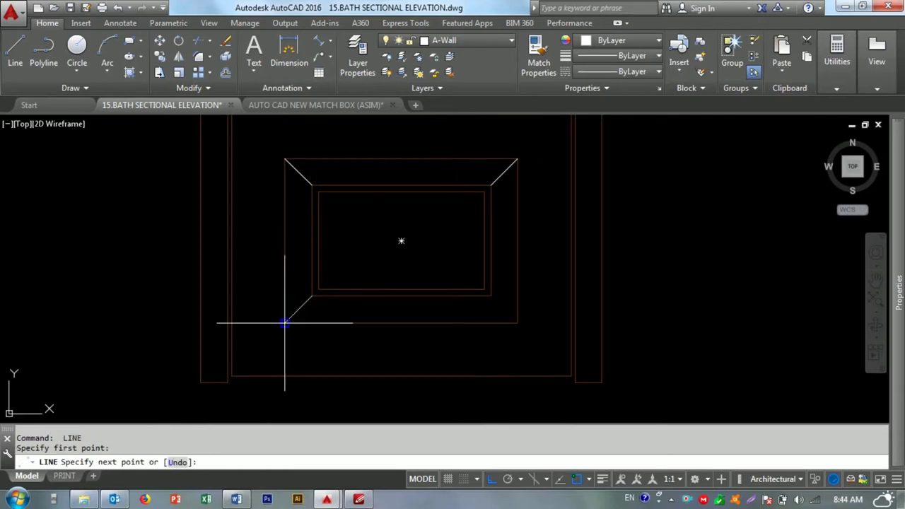
click(284, 323)
key(Escape)
scroll(304, 311, up, 2)
scroll(558, 289, down, 2)
key(Return)
click(532, 287)
click(558, 312)
key(Escape)
- Match the door outline's properties onto the lower panel's new corner lines
text(ma)
key(Return)
click(503, 286)
click(574, 297)
key(Escape)
- Erase a stray line left on the door panel
scroll(444, 259, down, 2)
scroll(439, 219, up, 2)
click(438, 218)
text(e)
key(Return)
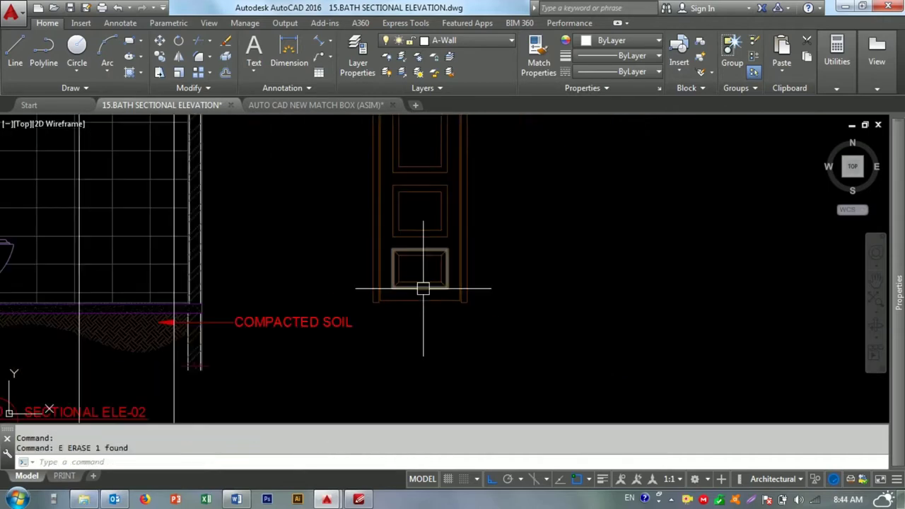
key(Escape)
key(Escape)
scroll(452, 248, down, 3)
scroll(448, 239, up, 2)
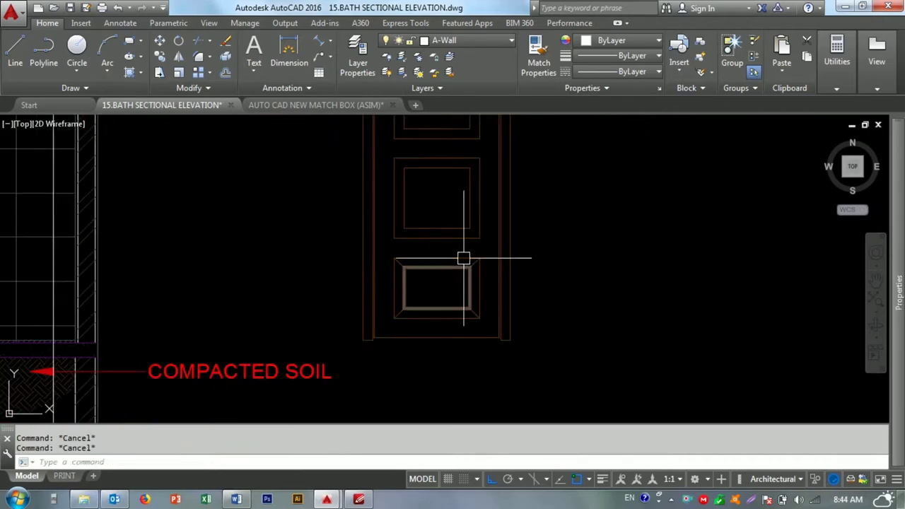
- Draw the corner diagonals on the middle panel
text(l)
key(Return)
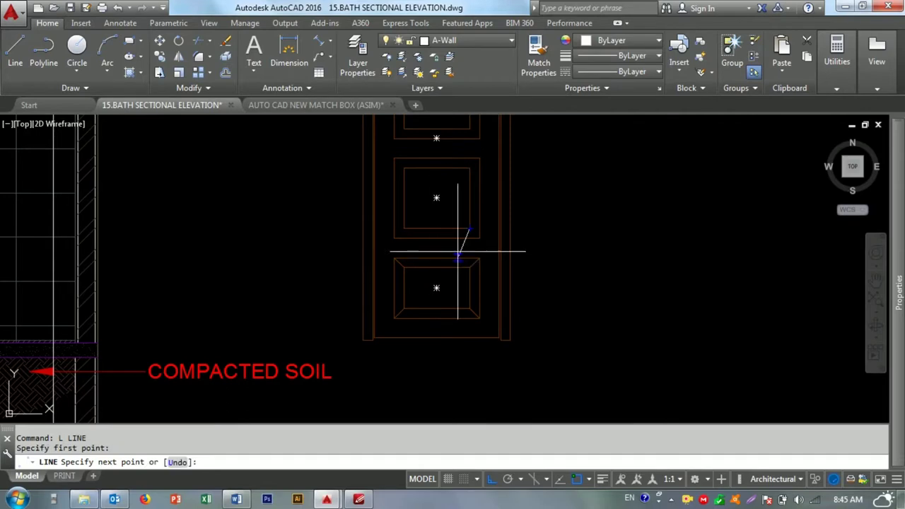
key(Escape)
key(Return)
click(404, 167)
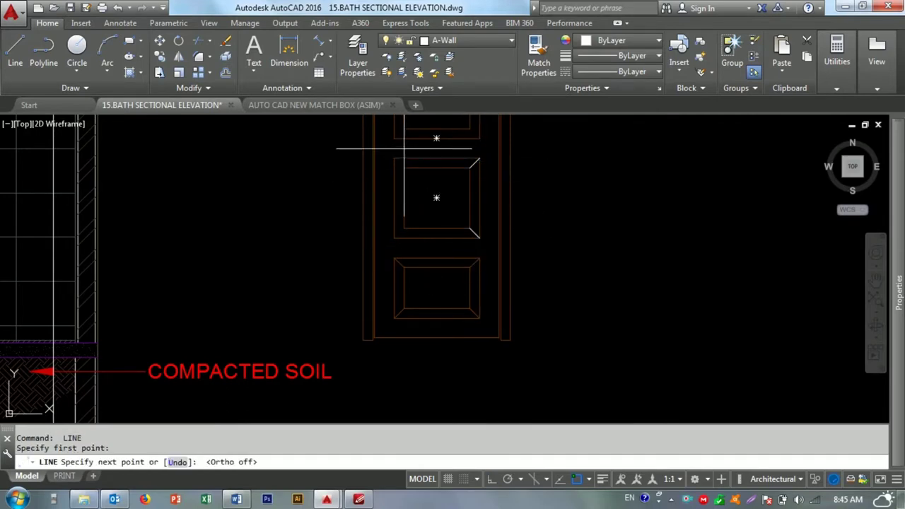
key(Escape)
key(Return)
click(400, 237)
key(Escape)
key(Escape)
- Give the middle panel's corner lines the door colour with MATCHPROP
text(m)
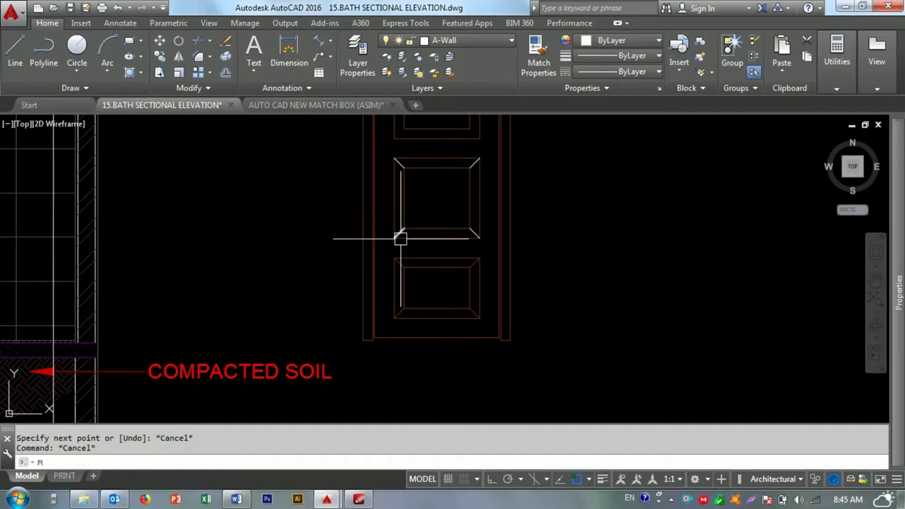
text(a)
key(Return)
click(469, 241)
click(487, 244)
key(Escape)
middle_drag(431, 188, 415, 318)
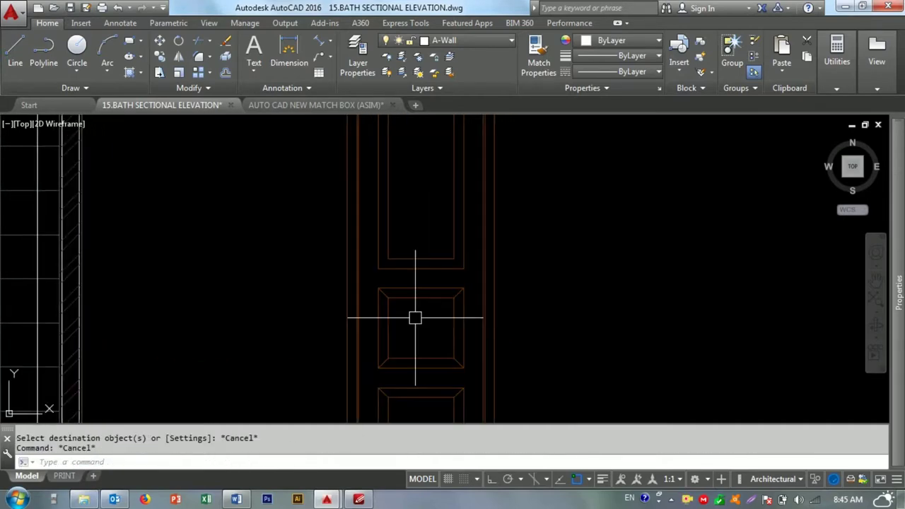
- Draw the upper panel's corner diagonals between its inner and outer corners
scroll(451, 282, up, 4)
click(453, 225)
key(Escape)
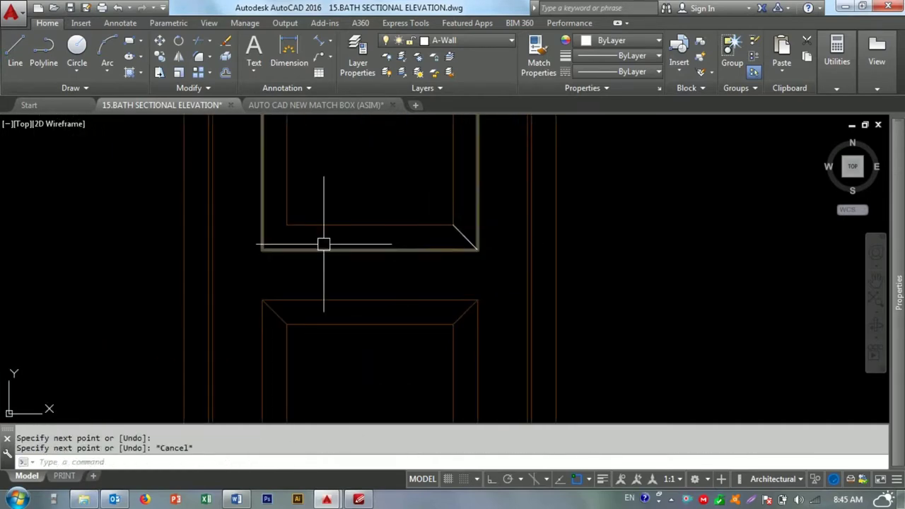
key(Return)
click(262, 247)
key(Escape)
key(Return)
scroll(304, 282, down, 4)
scroll(311, 223, up, 5)
click(311, 223)
click(474, 223)
key(Escape)
- Match the door frame's colour onto the upper panel's white corner lines
text(ma)
key(Return)
click(497, 225)
click(513, 241)
click(311, 189)
scroll(407, 276, down, 3)
scroll(442, 309, up, 3)
click(236, 216)
key(Escape)
key(Escape)
click(347, 257)
key(Escape)
scroll(347, 257, down, 3)
click(332, 233)
key(Escape)
- Draw a short horizontal guide line beside the door for the handle
key(Escape)
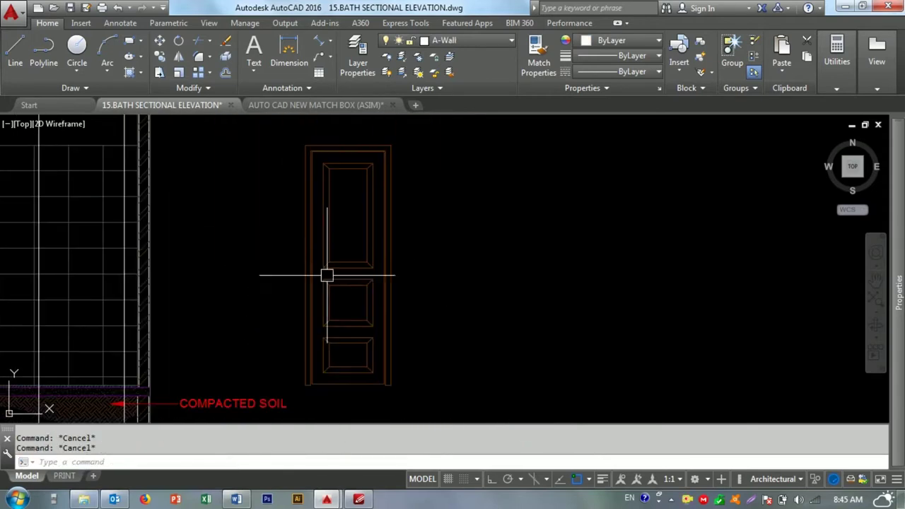
middle_drag(329, 294, 365, 270)
scroll(364, 269, up, 3)
key(o)
key(Return)
key(Escape)
scroll(388, 224, down, 2)
key(l)
key(Return)
click(389, 350)
click(325, 350)
- Move the handle guide line 48 units into position
key(Escape)
click(354, 349)
key(m)
key(Return)
click(332, 307)
text(48)
key(Return)
key(Escape)
key(Escape)
- Move the horizontal guide line down onto the door toward handle height
scroll(389, 137, up, 4)
drag(370, 137, 345, 185)
key(Return)
click(345, 167)
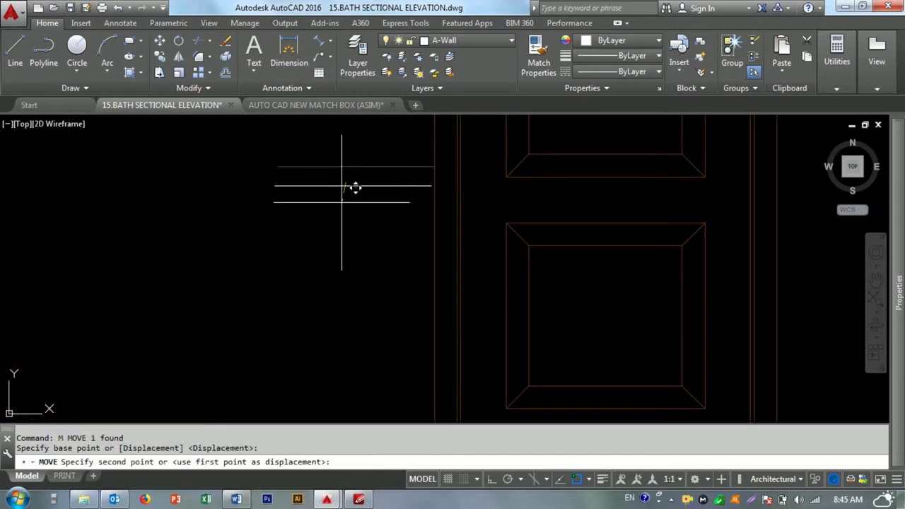
text(6)
key(Return)
key(ctrl+z)
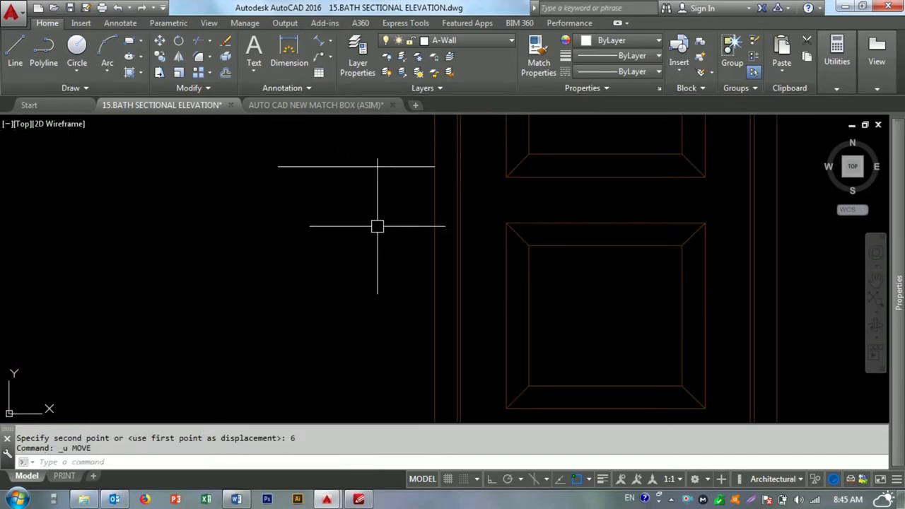
click(389, 143)
click(375, 202)
text(m)
key(Return)
click(383, 184)
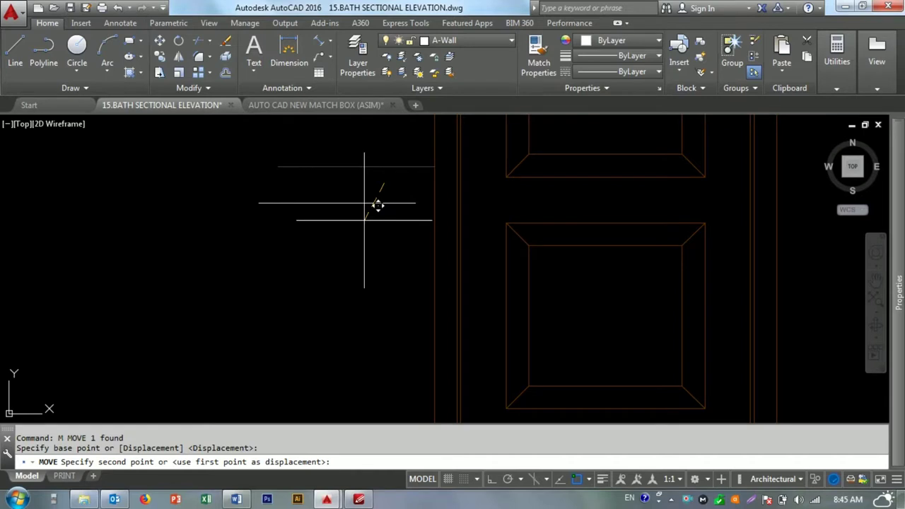
click(383, 217)
- Shift the guide line up by 3 units
click(374, 255)
click(374, 205)
text(m)
key(Return)
click(387, 216)
text(3)
key(Return)
- Stretch the guide line's right end to lengthen it
click(466, 184)
click(445, 212)
click(434, 201)
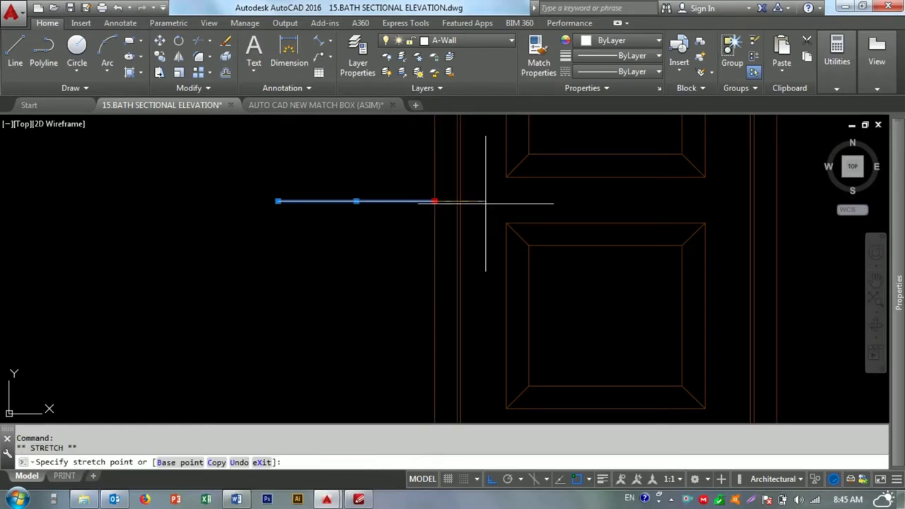
scroll(459, 202, up, 5)
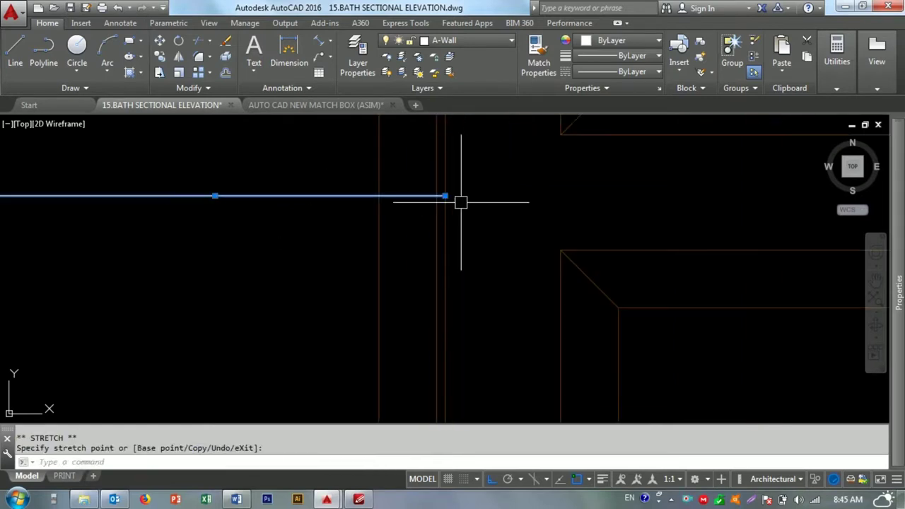
key(Escape)
key(Escape)
- Draw a radius-1 circle centred on the guide line's end
text(c)
key(Return)
click(511, 196)
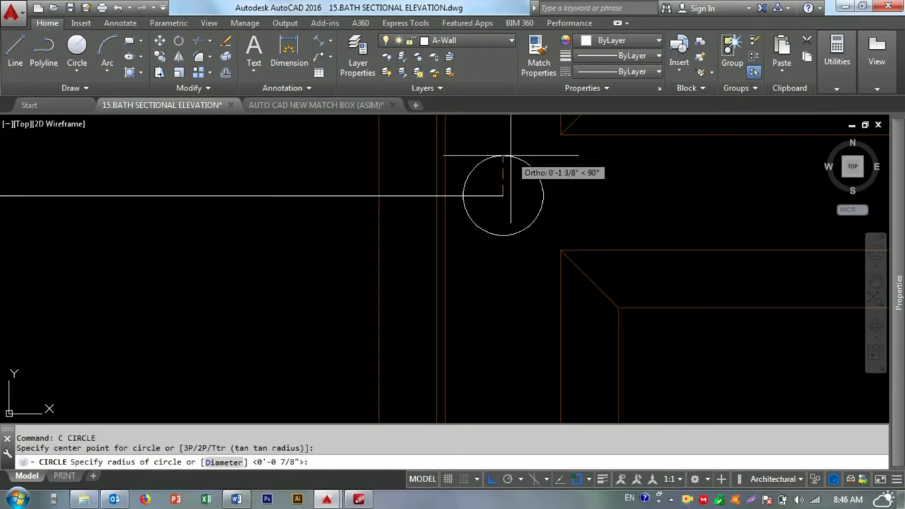
key(Escape)
key(Escape)
text(c)
key(Return)
click(503, 196)
key(Return)
- Offset the circle by 0.25 to add a second concentric ring
key(Escape)
key(Escape)
text(o)
key(Return)
text(.25)
key(Return)
click(511, 165)
click(504, 194)
scroll(505, 194, up, 2)
key(Escape)
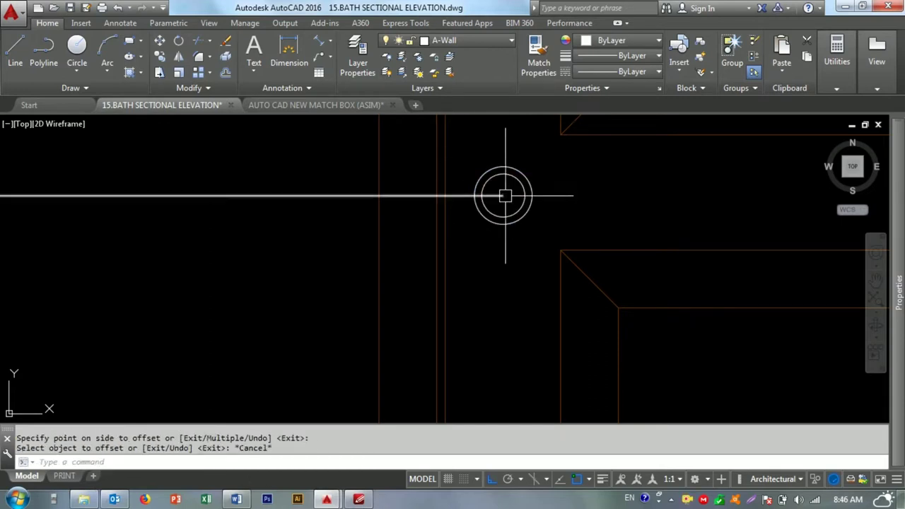
- Repeat the 0.25 offset on the newest circle for a third ring
key(Return)
key(Return)
click(534, 192)
click(505, 182)
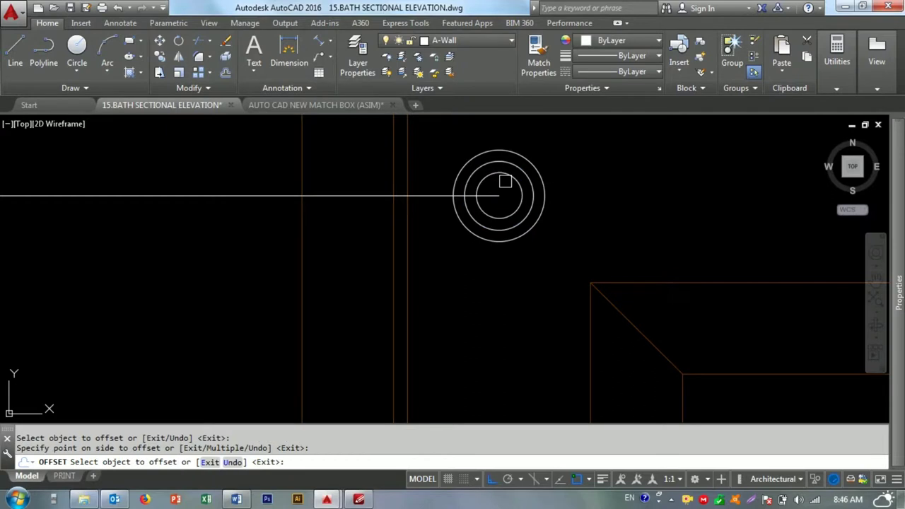
scroll(505, 184, up, 2)
key(Escape)
key(Escape)
key(Escape)
- Erase the horizontal guide line
click(386, 193)
text(e)
key(Return)
scroll(431, 194, down, 3)
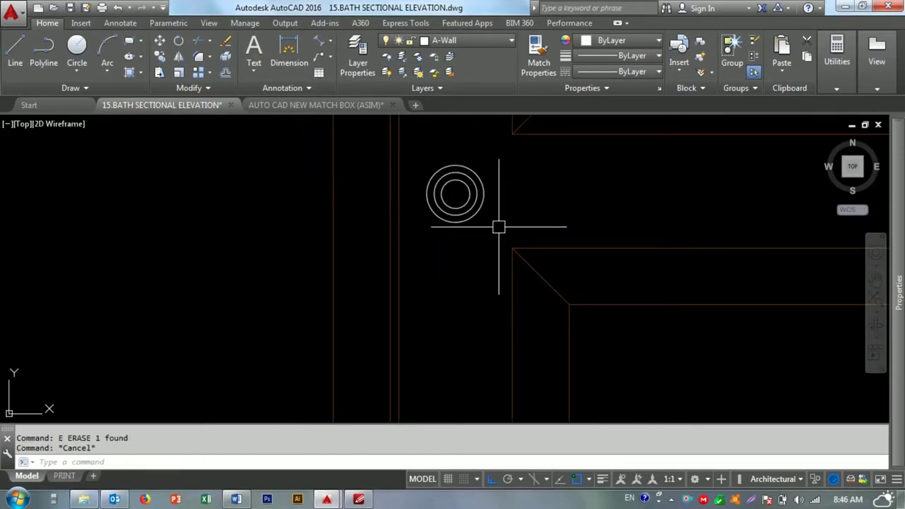
- Draw the handle's upper arc to the tip and mirror it through the circle centre
text(a)
key(Return)
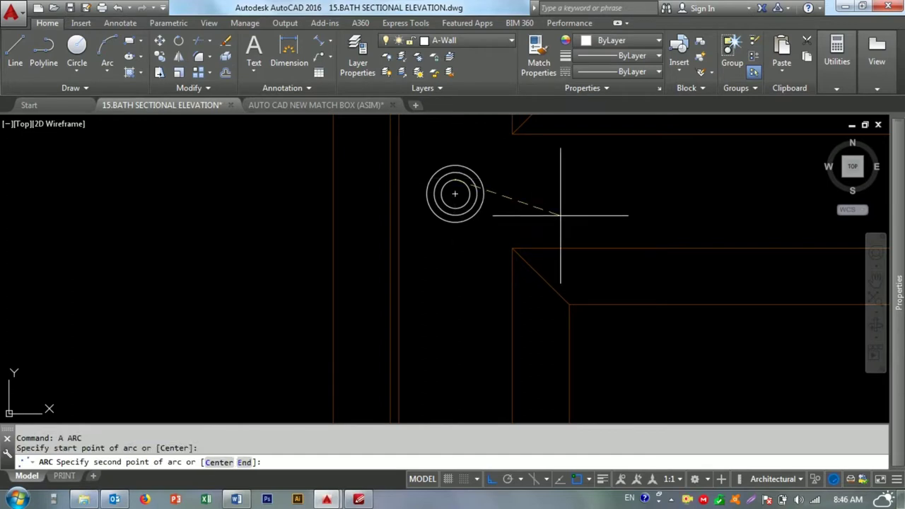
click(590, 188)
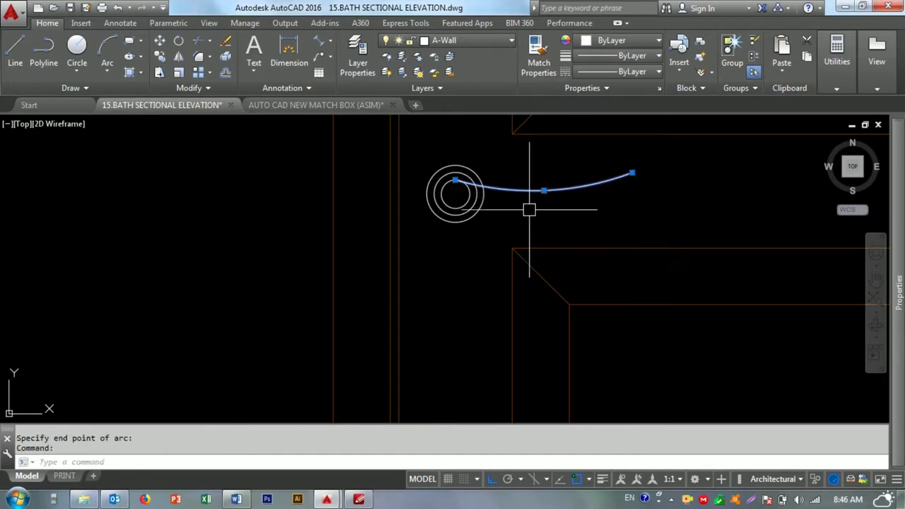
text(MI)
click(455, 193)
click(728, 202)
key(Escape)
key(Escape)
scroll(467, 199, up, 1)
click(471, 193)
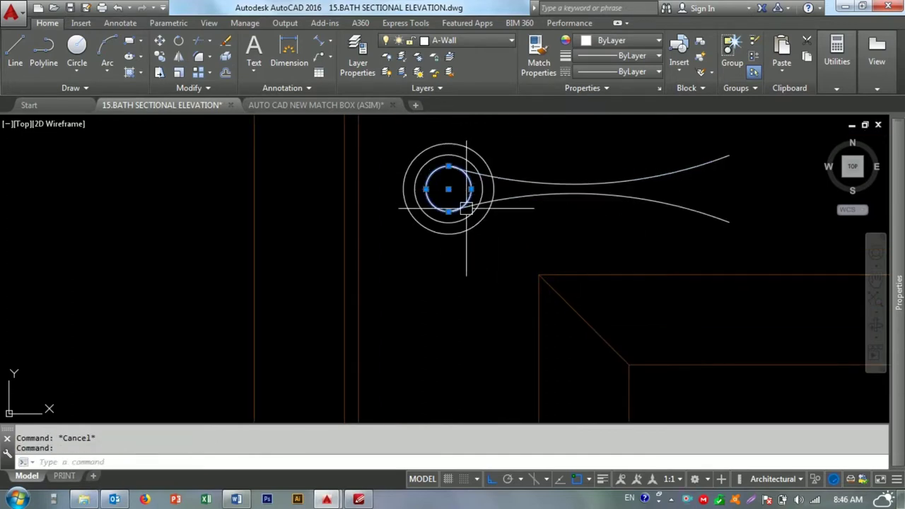
- Copy the inner circle to the handle tip as the end knob
text(o)
key(Return)
click(448, 189)
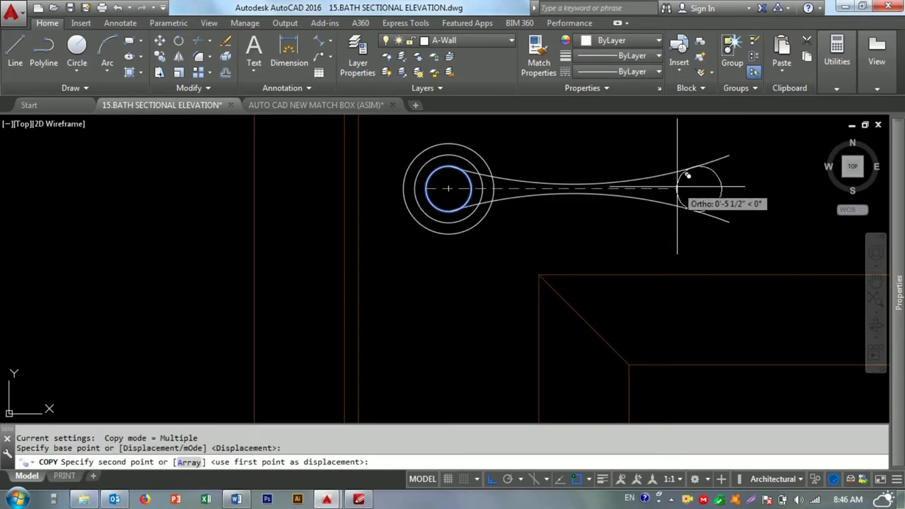
click(677, 188)
key(Escape)
- Adjust the end grips of the upper handle curve
click(711, 174)
key(Return)
scroll(722, 163, up, 1)
click(721, 162)
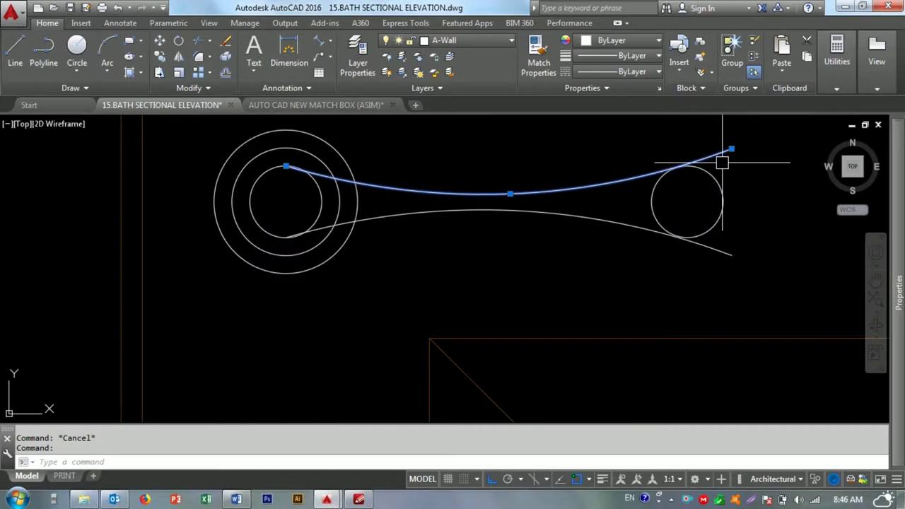
click(731, 149)
scroll(687, 166, up, 2)
key(Escape)
click(723, 247)
key(Escape)
key(Escape)
scroll(645, 237, down, 2)
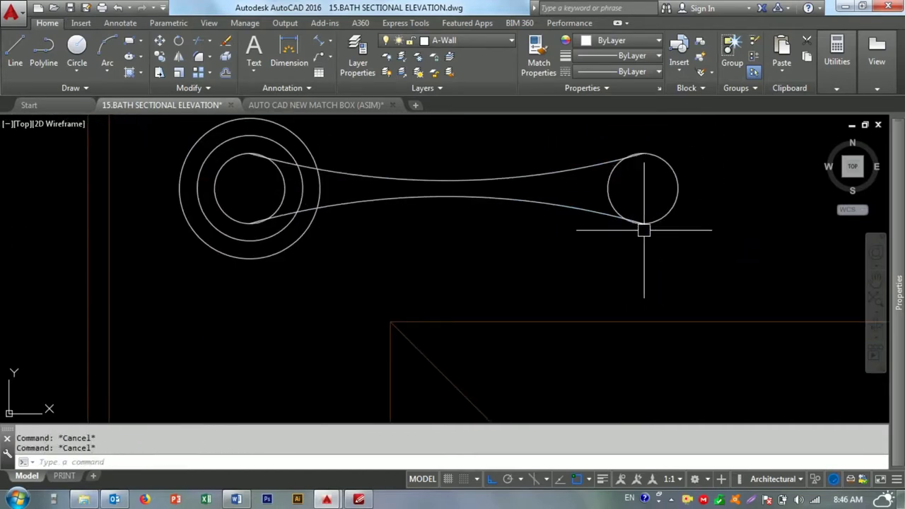
- Start a trim on the handle outline, then cancel it
text(tr)
key(Return)
key(Return)
scroll(629, 218, up, 3)
scroll(628, 218, down, 3)
scroll(587, 184, up, 2)
key(Escape)
key(Escape)
scroll(572, 233, down, 3)
click(641, 251)
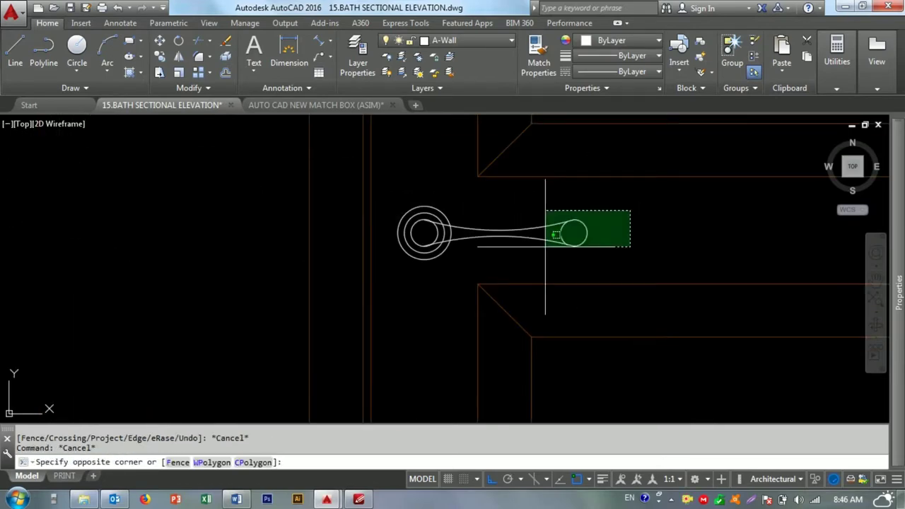
key(Escape)
key(Escape)
scroll(434, 230, up, 3)
- Trim the circle arc between the handle curves, undo the cut, and window-select the handle
text(tr)
click(476, 233)
scroll(396, 244, down, 3)
scroll(392, 212, up, 4)
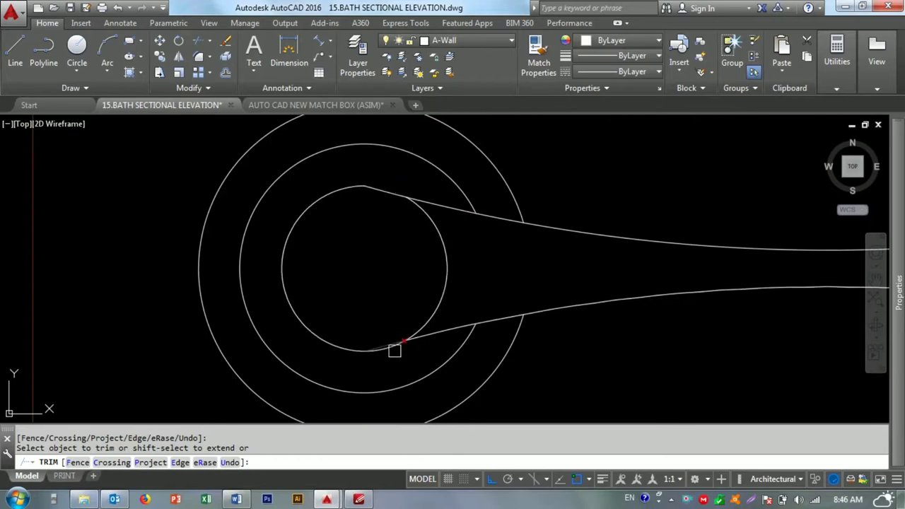
key(ctrl+z)
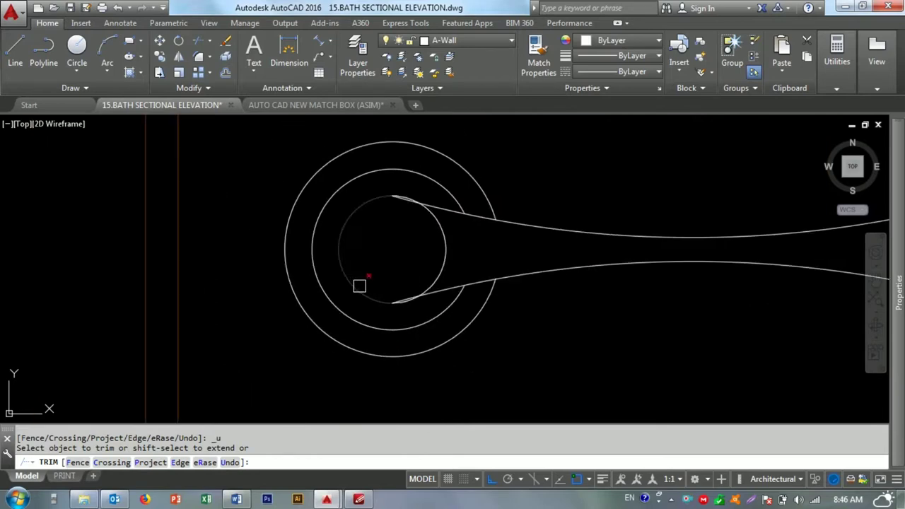
scroll(398, 207, up, 2)
scroll(424, 309, down, 2)
scroll(410, 349, up, 3)
scroll(424, 258, down, 4)
scroll(401, 224, down, 2)
key(Escape)
key(Escape)
click(382, 219)
click(634, 311)
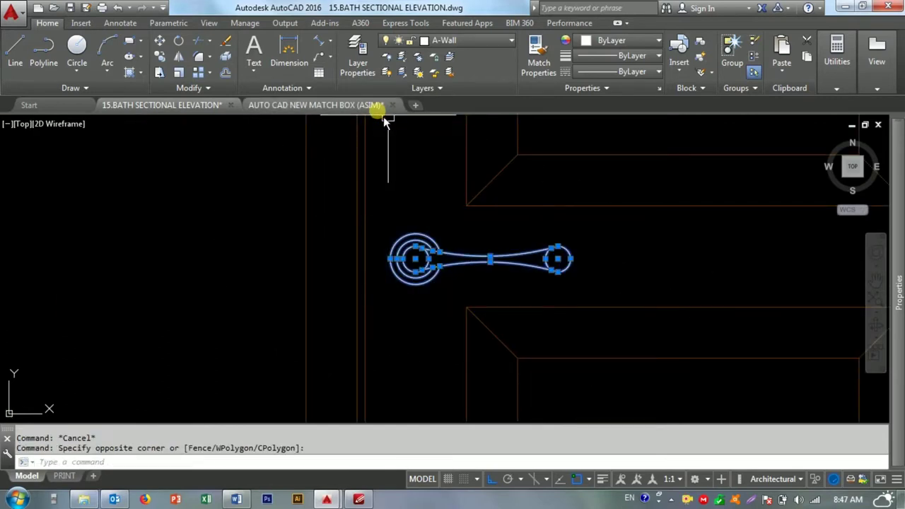
- Put the whole lever handle on the GREETING layer
click(476, 44)
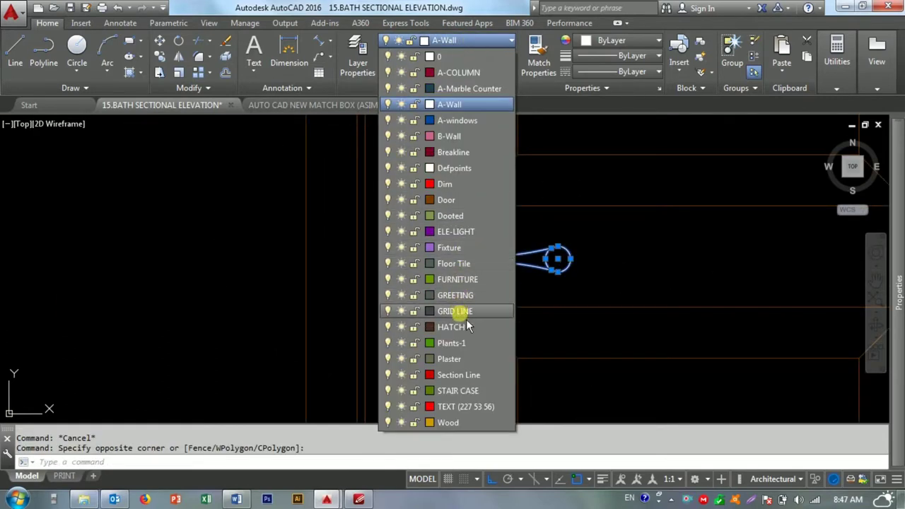
click(467, 375)
key(Escape)
scroll(404, 212, down, 2)
scroll(368, 248, up, 2)
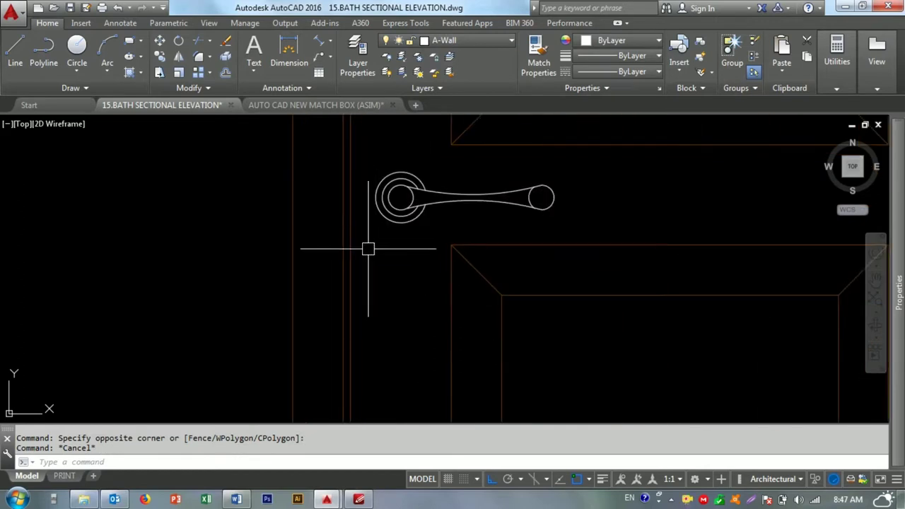
text(ma)
key(Return)
key(Escape)
click(357, 234)
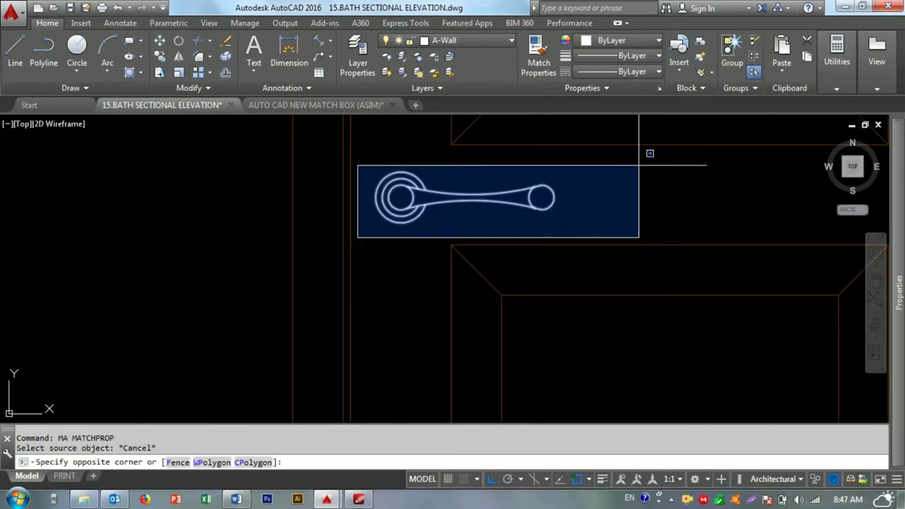
click(649, 157)
click(455, 44)
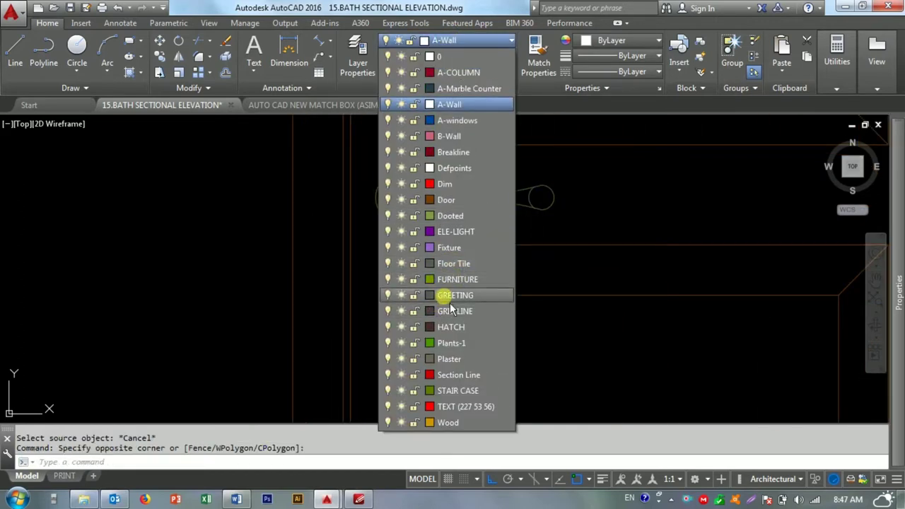
click(450, 299)
- Group the handle's circles and arms into a single group
right_click(451, 199)
click(614, 351)
scroll(477, 235, down, 4)
scroll(440, 208, down, 3)
key(Escape)
click(395, 289)
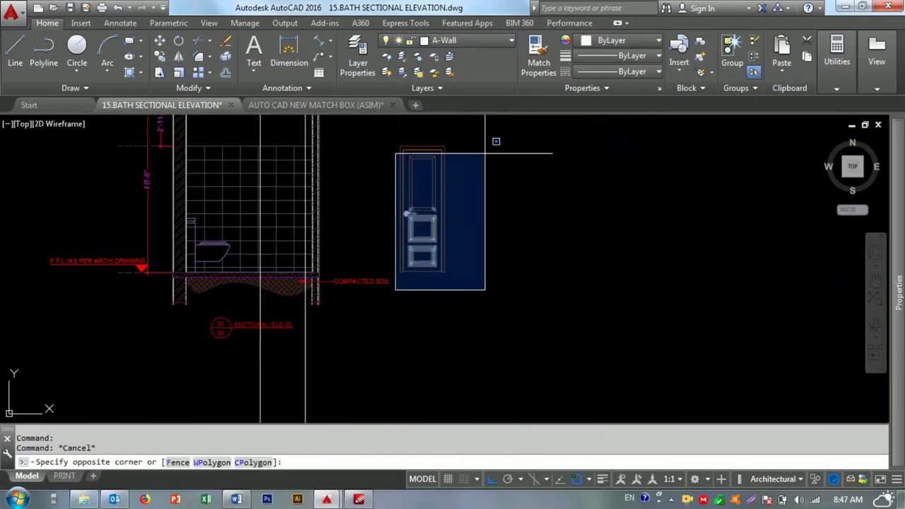
- Select the panelled door and begin moving it, then cancel the move
click(496, 141)
scroll(430, 244, up, 3)
text(m)
key(Return)
scroll(438, 269, up, 3)
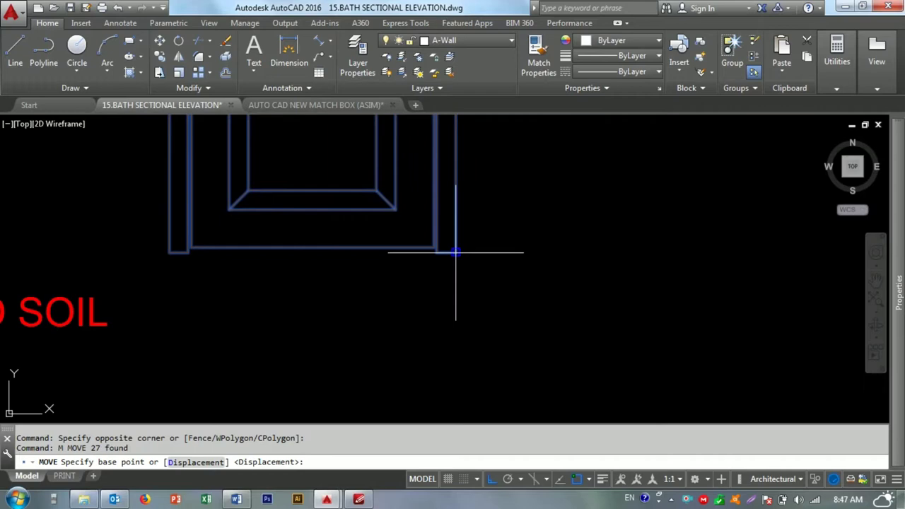
click(455, 252)
scroll(513, 247, down, 3)
scroll(460, 165, up, 3)
scroll(727, 228, up, 2)
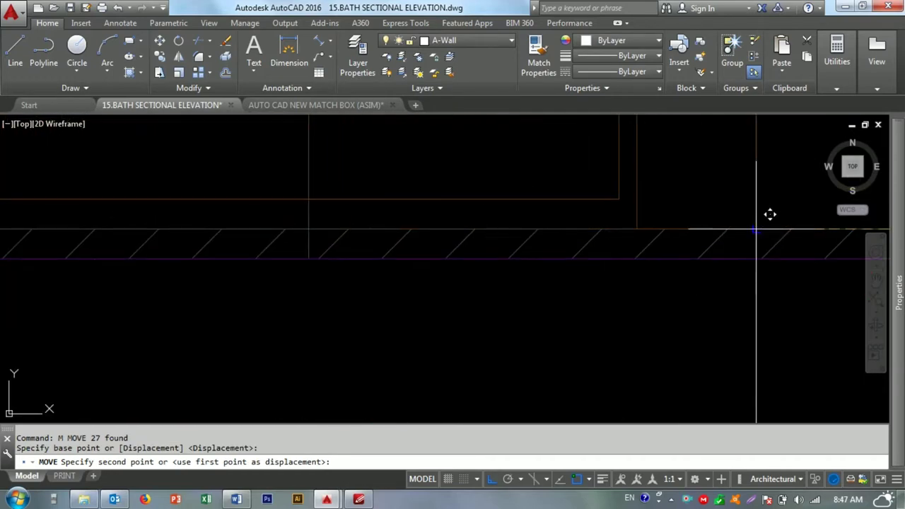
scroll(756, 229, down, 3)
key(Escape)
key(Escape)
- Use the two vertical lines as cutting edges and trim segments inside the door
click(596, 379)
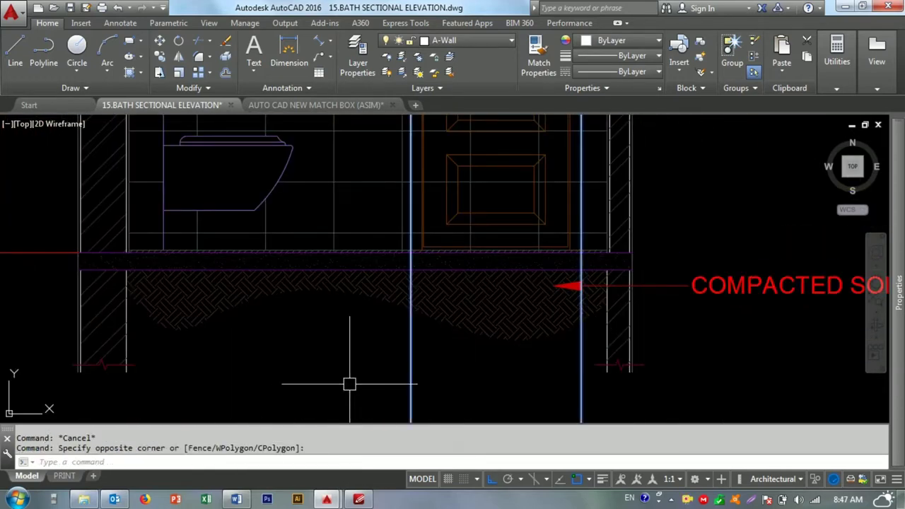
click(354, 382)
text(tr)
key(Return)
scroll(420, 264, up, 3)
scroll(420, 259, up, 1)
middle_drag(426, 205, 428, 247)
scroll(473, 242, down, 2)
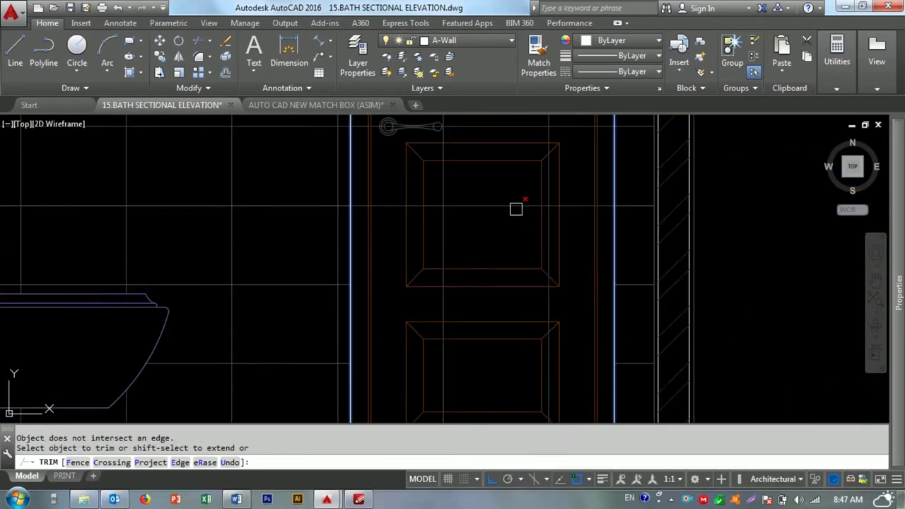
scroll(527, 344, up, 1)
drag(527, 343, 531, 196)
scroll(518, 297, up, 2)
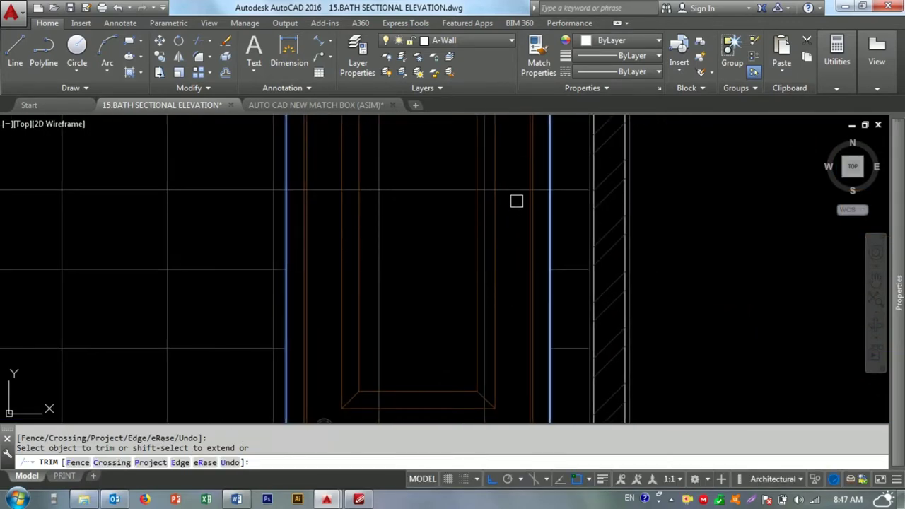
middle_drag(516, 201, 517, 304)
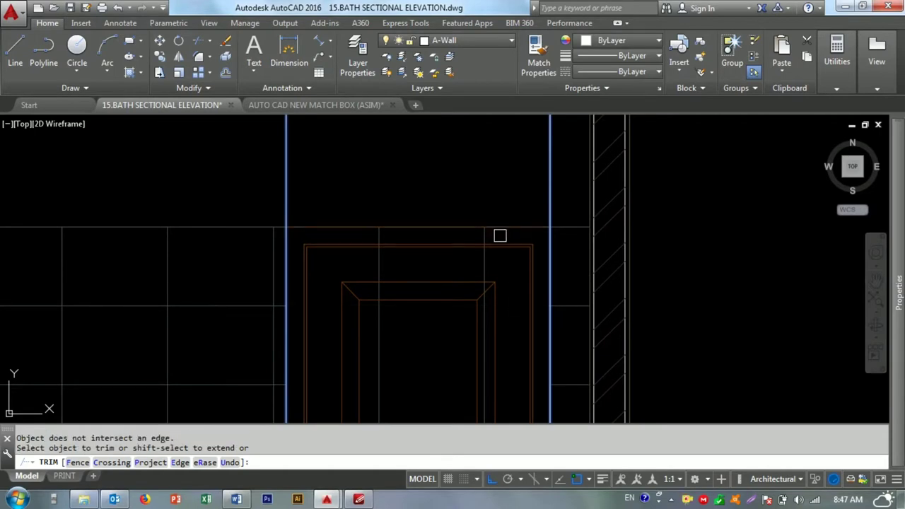
key(Escape)
key(Escape)
key(Escape)
- Erase the two vertical lines running through the door and save the drawing
click(556, 177)
click(282, 181)
text(e)
key(Return)
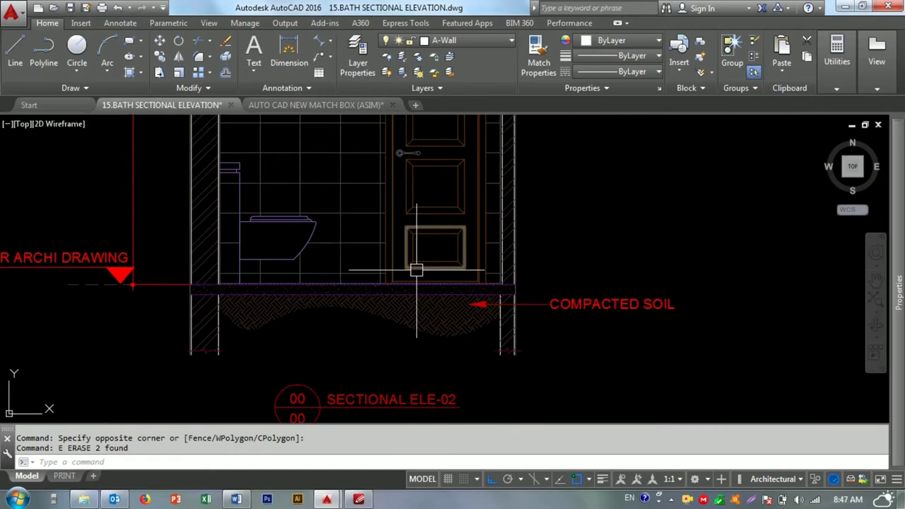
key(Escape)
key(Escape)
key(ctrl+s)
scroll(508, 253, down, 2)
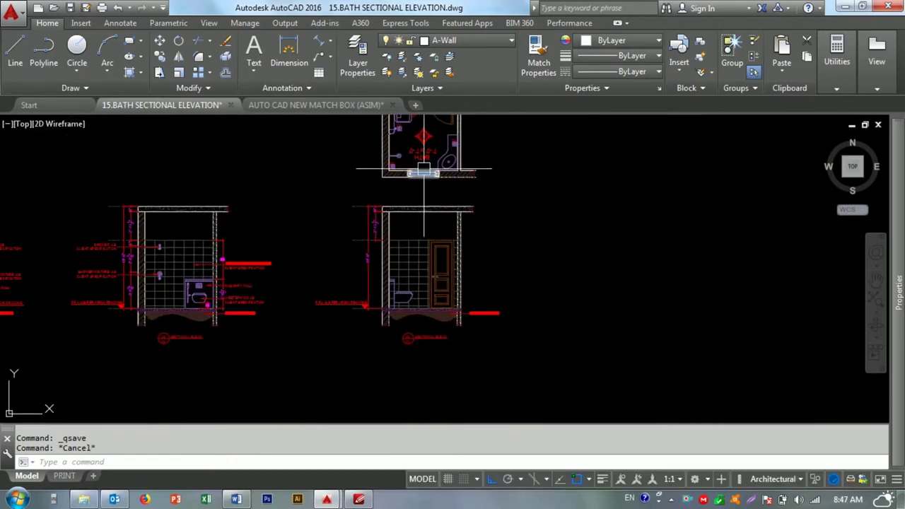
scroll(423, 172, up, 4)
key(Escape)
scroll(443, 171, up, 3)
scroll(448, 178, down, 1)
middle_drag(448, 177, 449, 187)
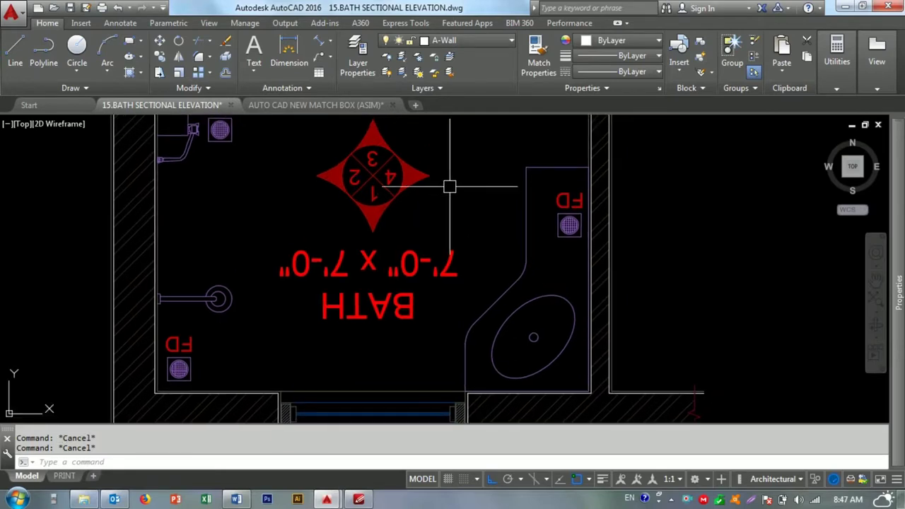
click(389, 175)
click(828, 176)
key(Escape)
click(695, 174)
key(e)
key(Return)
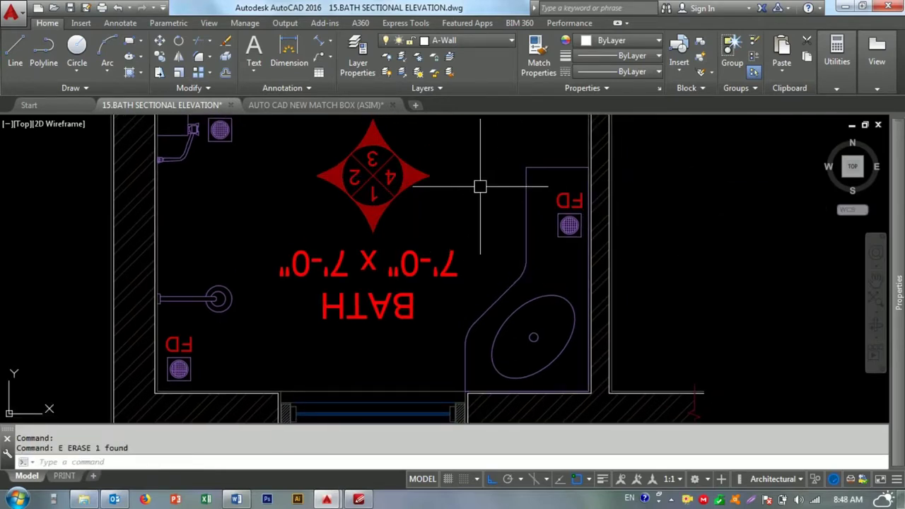
scroll(494, 182, down, 5)
scroll(495, 346, up, 3)
scroll(438, 283, down, 3)
key(Escape)
key(Escape)
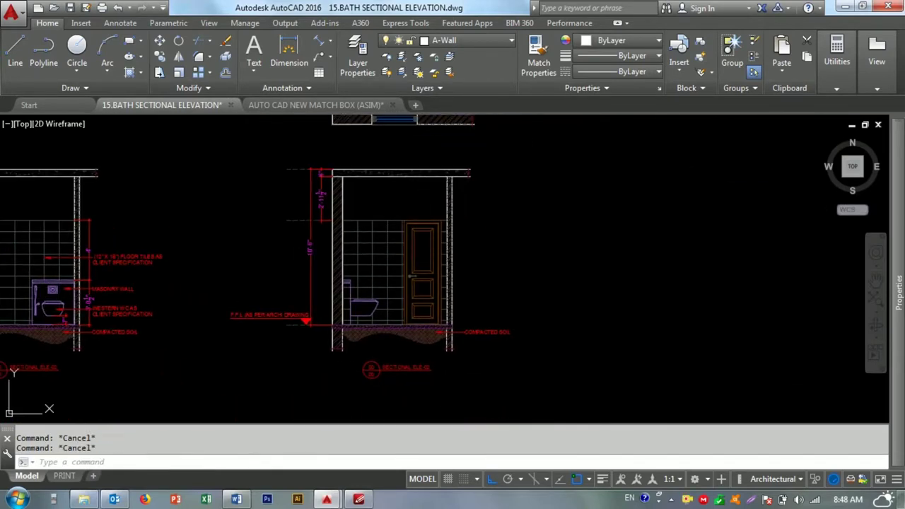
scroll(306, 265, up, 4)
- Continue the dimension chain with a 4' dimension above the 3'-0½" one
key(Return)
text(s)
key(Return)
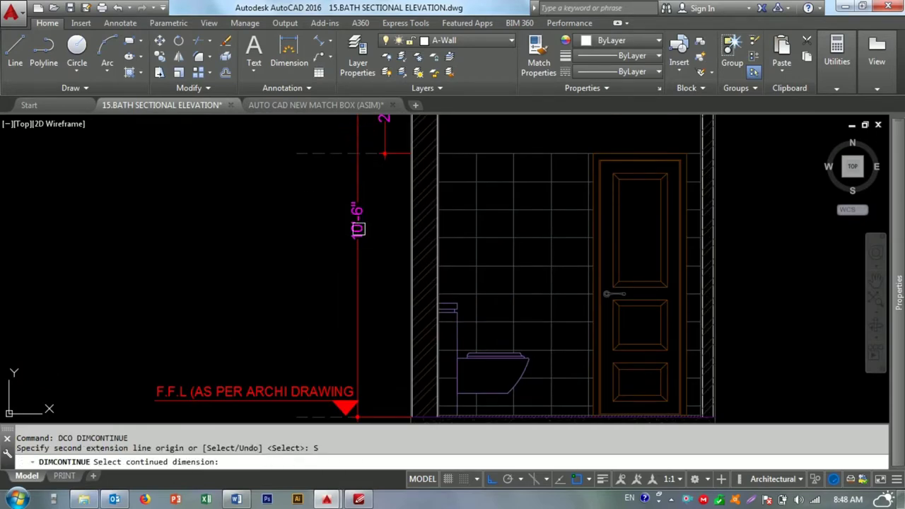
click(356, 226)
click(438, 304)
middle_drag(438, 304, 439, 202)
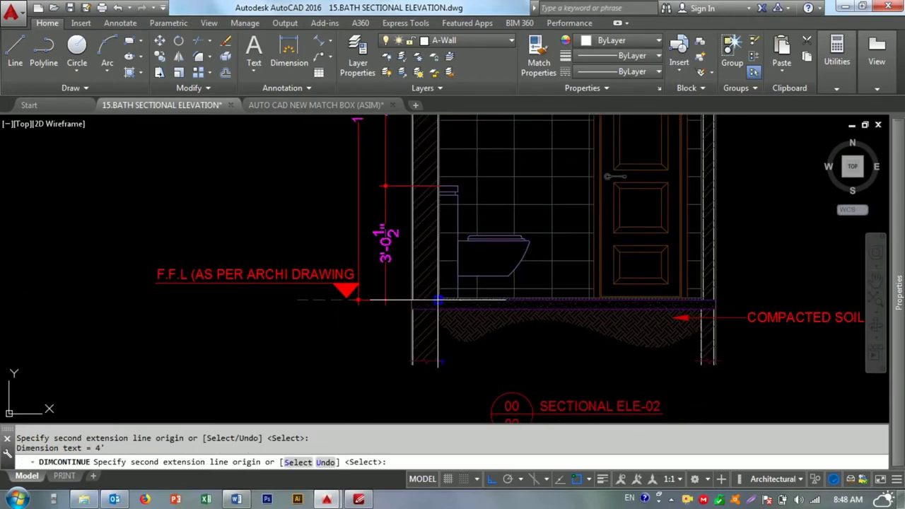
scroll(403, 317, up, 5)
key(Escape)
scroll(339, 295, down, 4)
key(Escape)
key(Escape)
- Add a 7" aligned dimension from the floor to the toilet
text(da)
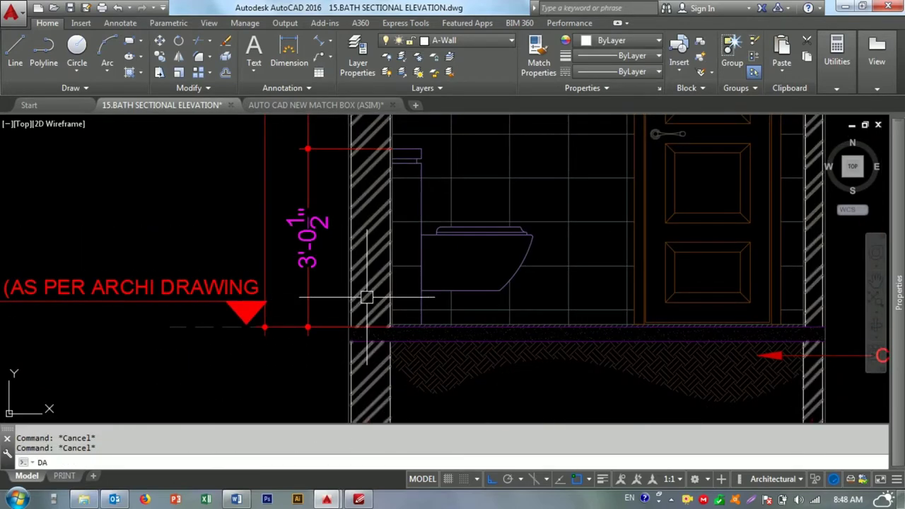
text(l)
key(Return)
scroll(363, 295, up, 4)
key(Return)
click(383, 313)
click(424, 332)
- Match the 7" dimension's style to the 3'-0½" dimension
text(ma)
key(Return)
scroll(362, 299, down, 4)
click(225, 273)
scroll(224, 273, up, 2)
click(385, 311)
key(Escape)
- Start a linear dimension at the bottom of the door, picking its first point
scroll(398, 315, down, 2)
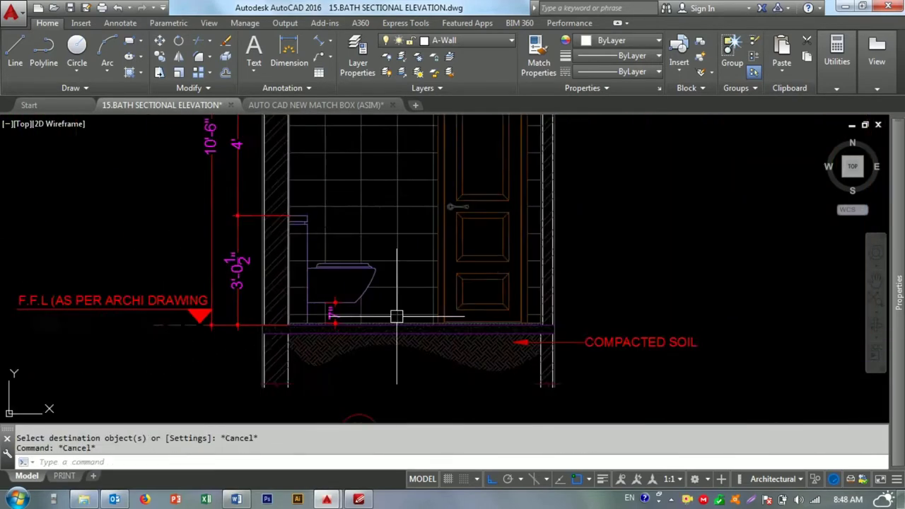
middle_drag(398, 315, 437, 314)
text(al)
key(Return)
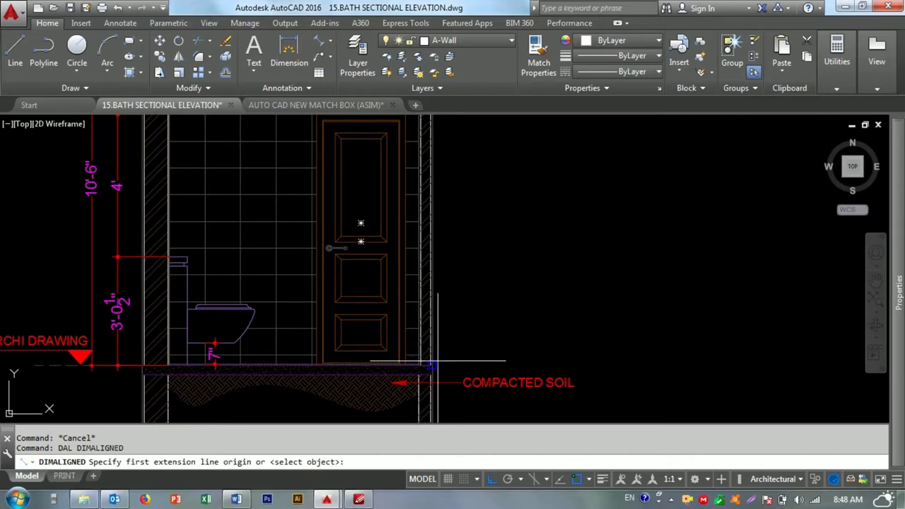
key(Escape)
key(Return)
click(428, 360)
scroll(427, 339, up, 5)
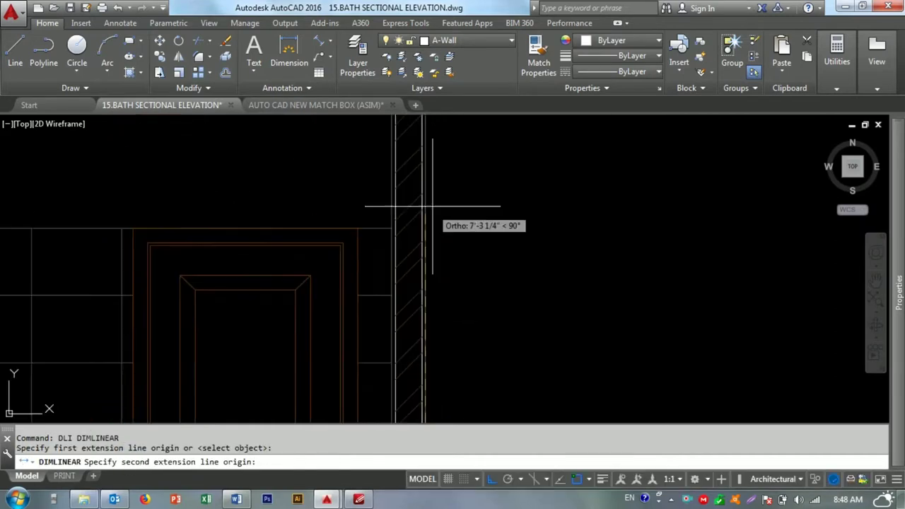
- Place the 7'-0 1/2" linear dimension beside the door
click(390, 228)
scroll(410, 239, down, 3)
scroll(434, 254, down, 1)
click(452, 243)
- Match the 7'-0 1/2" dimension to an existing magenta dimension's style
text(ma)
key(Return)
click(123, 239)
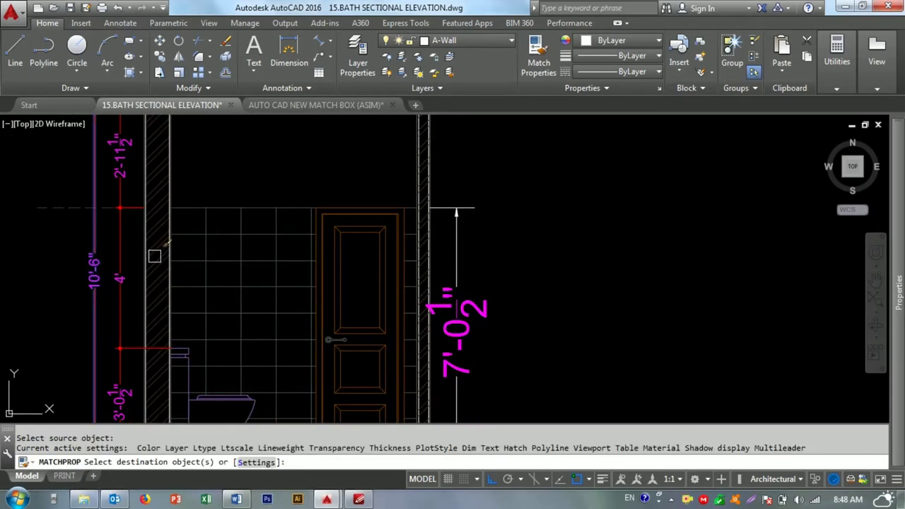
click(457, 245)
key(Escape)
- Continue the dimension chain above the door from the selected dimension
scroll(487, 309, down, 4)
key(Escape)
scroll(489, 268, up, 3)
key(Return)
text(s)
key(Return)
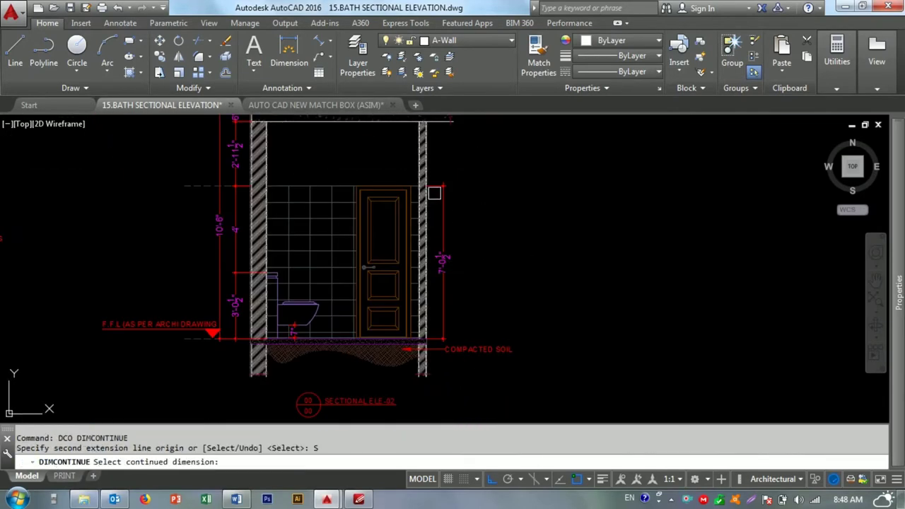
click(442, 261)
scroll(424, 180, up, 5)
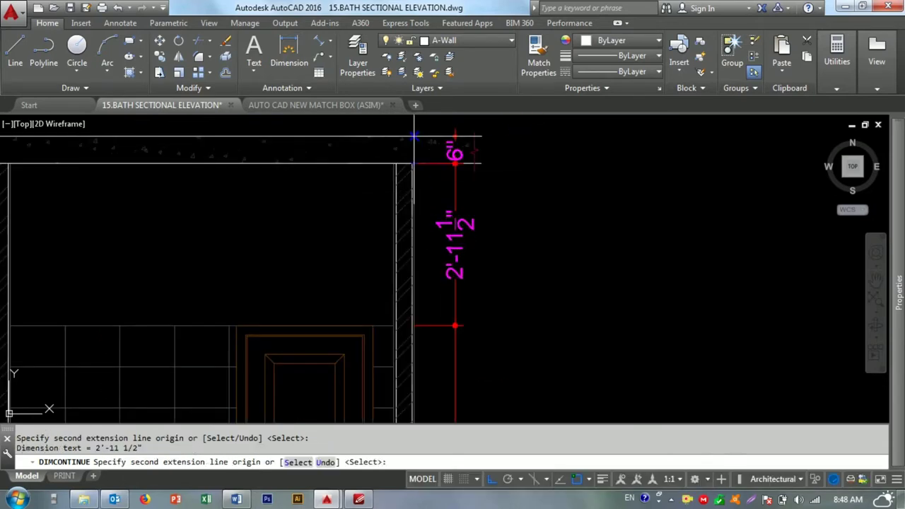
key(Escape)
- Try adjusting the 2'-11 1/2" dimension's end point, then undo the change
text(ma)
key(Return)
key(Escape)
middle_drag(439, 337, 449, 301)
click(444, 295)
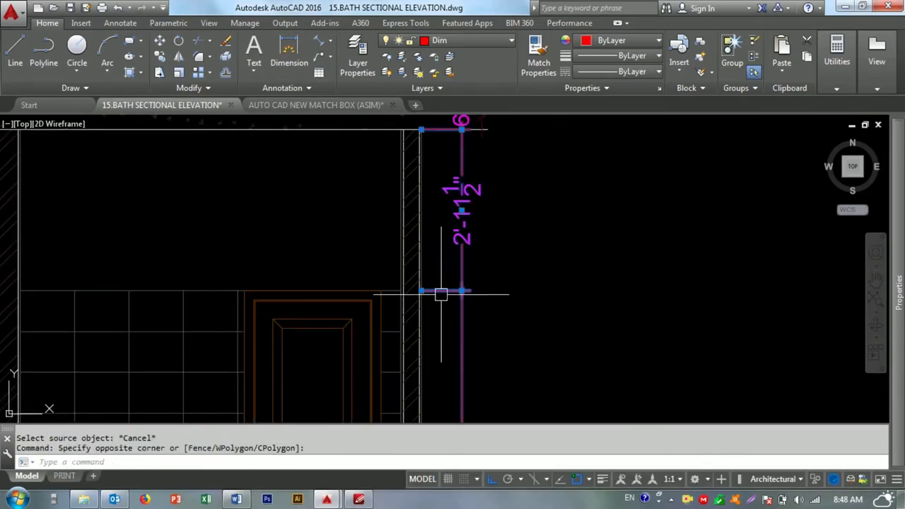
click(422, 291)
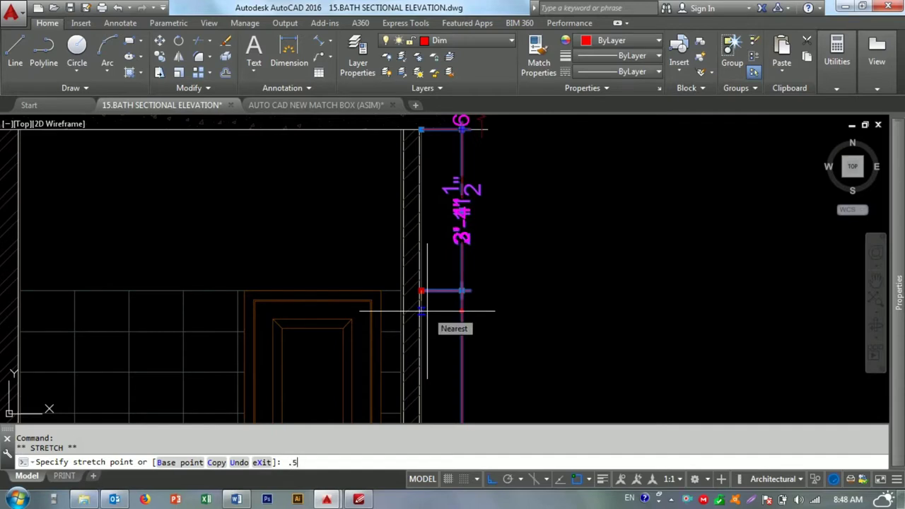
key(Escape)
scroll(346, 269, down, 3)
key(ctrl+z)
key(ctrl+z)
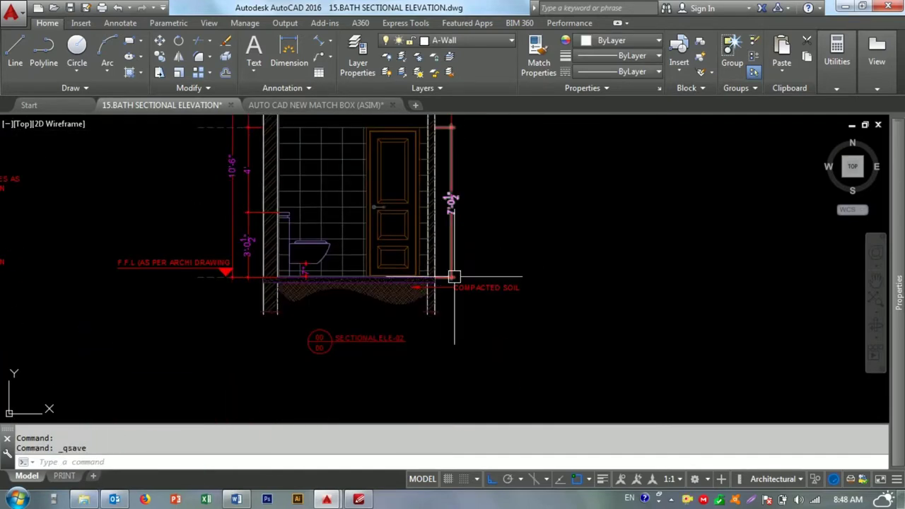
- Save the drawing with Ctrl+S and clear pending prompts
key(ctrl+s)
key(Escape)
scroll(516, 268, up, 5)
scroll(398, 250, up, 3)
scroll(565, 264, down, 6)
scroll(429, 321, up, 2)
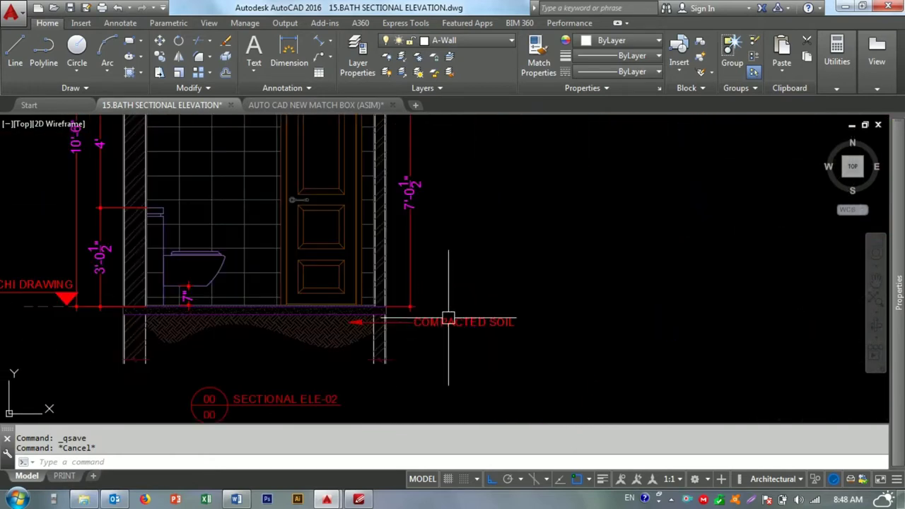
key(Escape)
key(Escape)
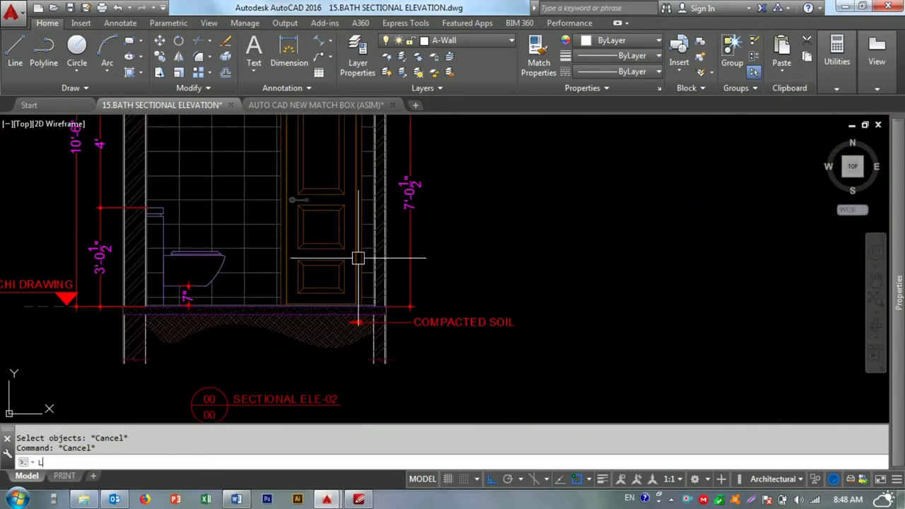
- Start a leader and a line beside the door, then cancel both
text(e)
key(Return)
click(344, 233)
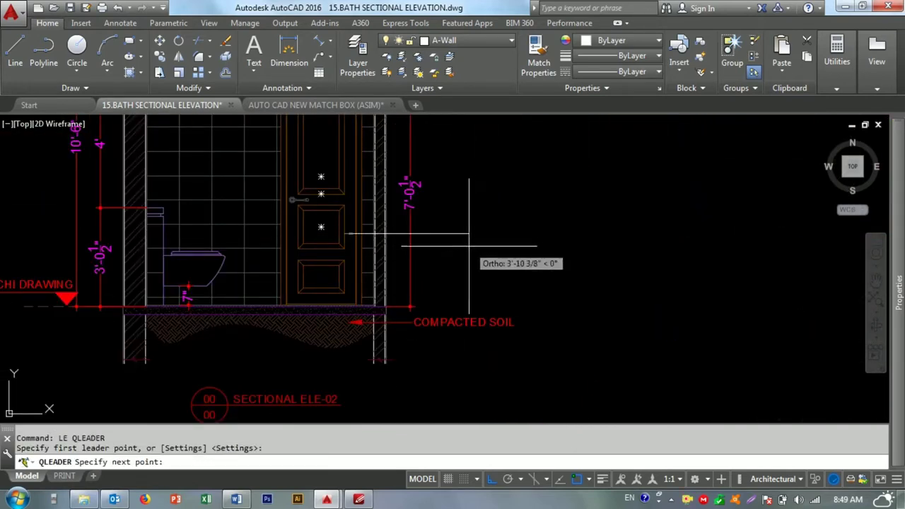
click(431, 261)
key(Escape)
key(Escape)
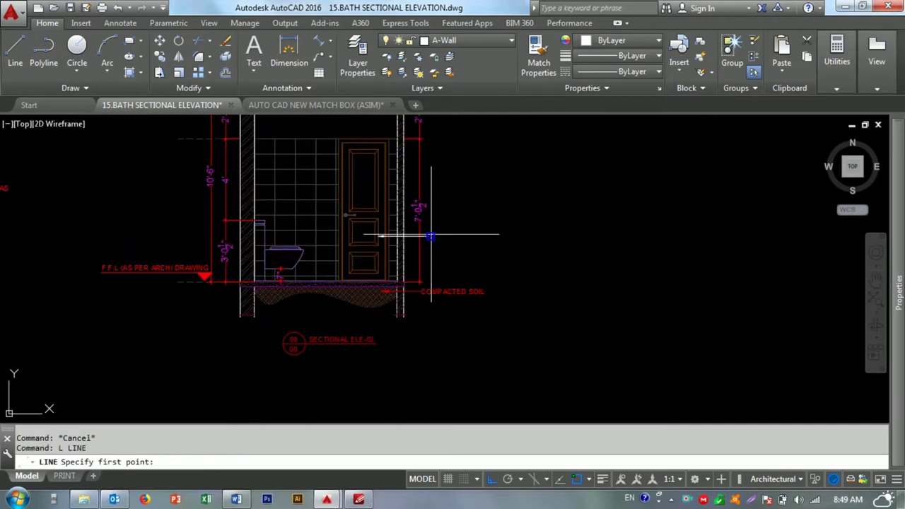
click(434, 240)
scroll(449, 263, down, 5)
scroll(436, 262, up, 5)
key(Escape)
scroll(426, 279, down, 1)
click(418, 327)
key(Escape)
scroll(419, 327, up, 2)
- Stretch the COMPACTED SOIL note to shift its text to the right
text(s)
key(Return)
click(711, 252)
click(549, 309)
key(Return)
click(391, 290)
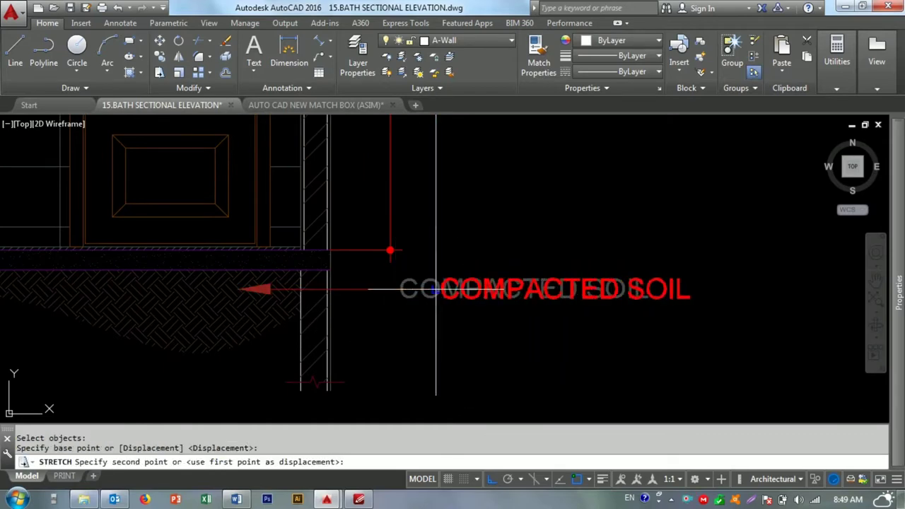
click(432, 287)
scroll(395, 301, down, 2)
key(Escape)
- Turn the white leader arrow red to match the COMPACTED SOIL leader
text(ma)
key(Return)
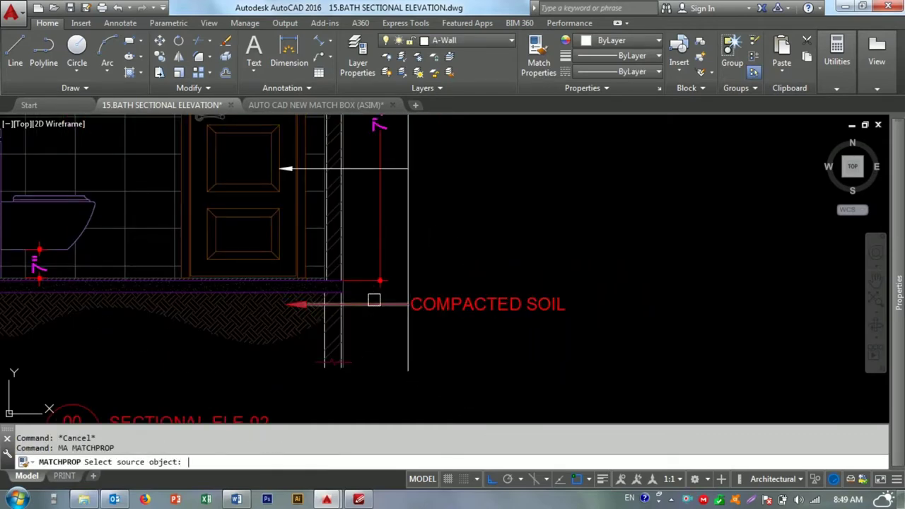
click(373, 305)
click(404, 169)
key(Escape)
- Copy the COMPACTED SOIL text to a position higher up
click(499, 228)
click(459, 304)
text(co)
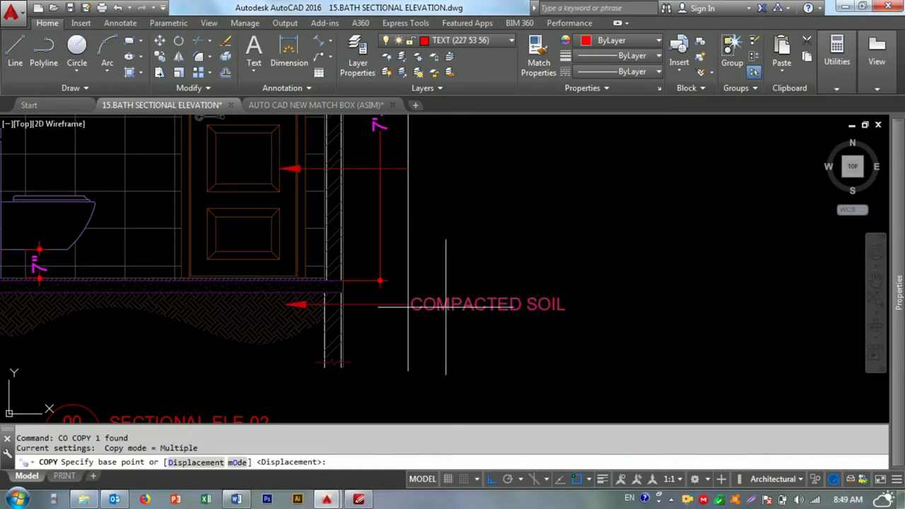
click(414, 299)
key(Escape)
key(Return)
click(414, 292)
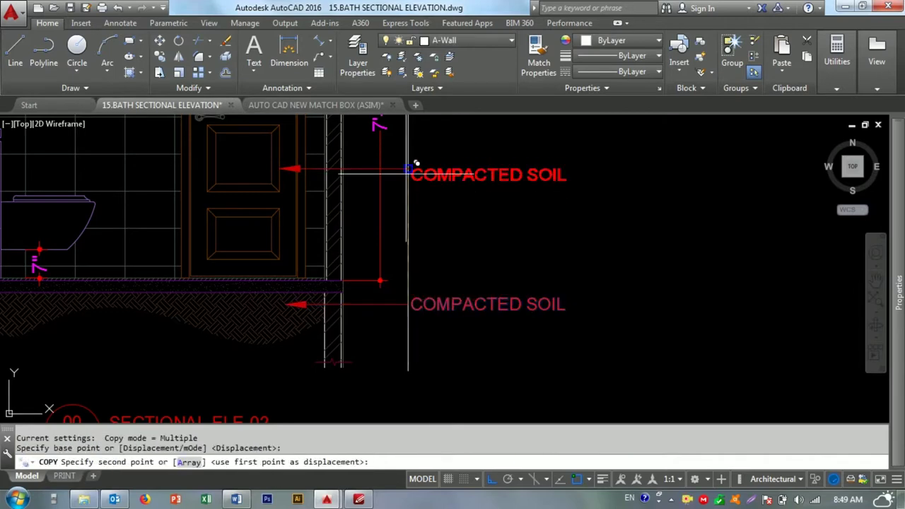
click(412, 157)
key(Escape)
- Select the leader and its text for copying, then cancel
key(Escape)
mouse_move(413, 189)
middle_down()
mouse_move(414, 245)
mouse_move(459, 277)
middle_up()
click(393, 225)
click(487, 225)
text(co)
key(Return)
key(Escape)
- Draw a leader from the door handle with an angled bend and horizontal landing
text(le)
key(Return)
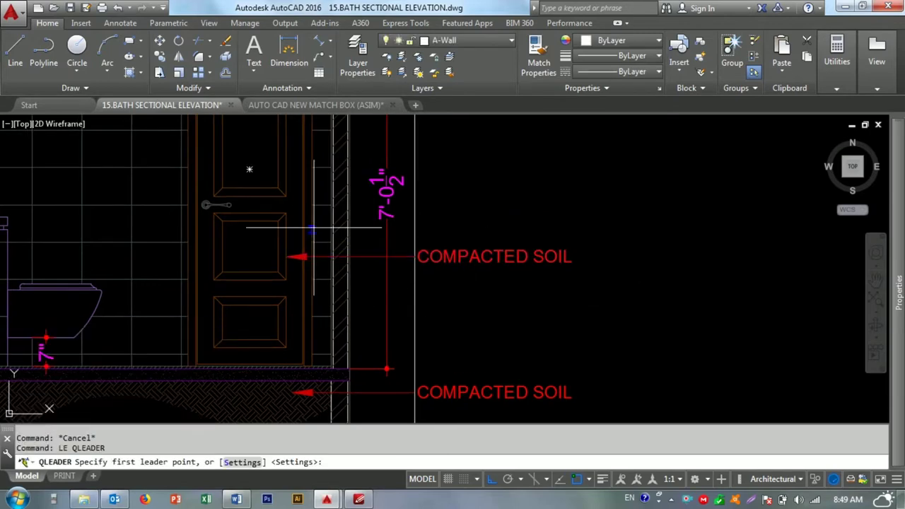
scroll(237, 197, up, 5)
click(157, 232)
scroll(141, 183, down, 4)
scroll(212, 205, down, 2)
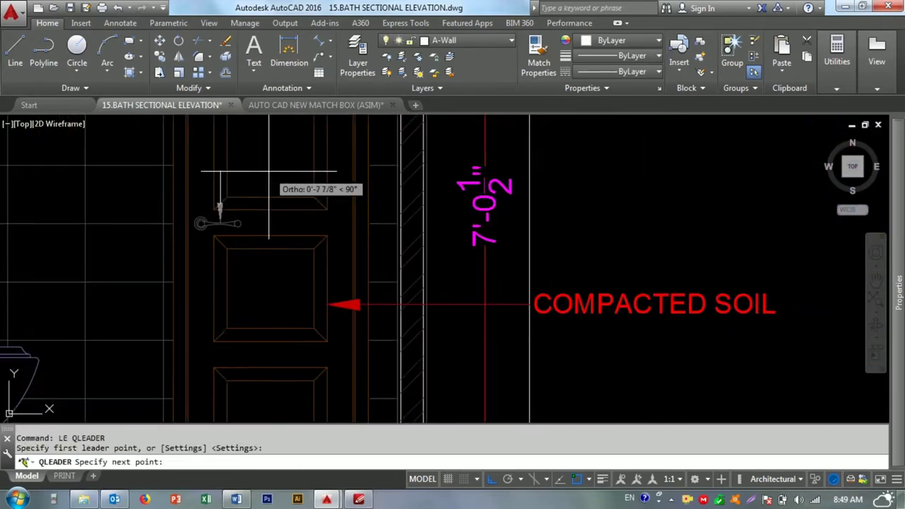
scroll(262, 242, up, 2)
key(F8)
click(260, 241)
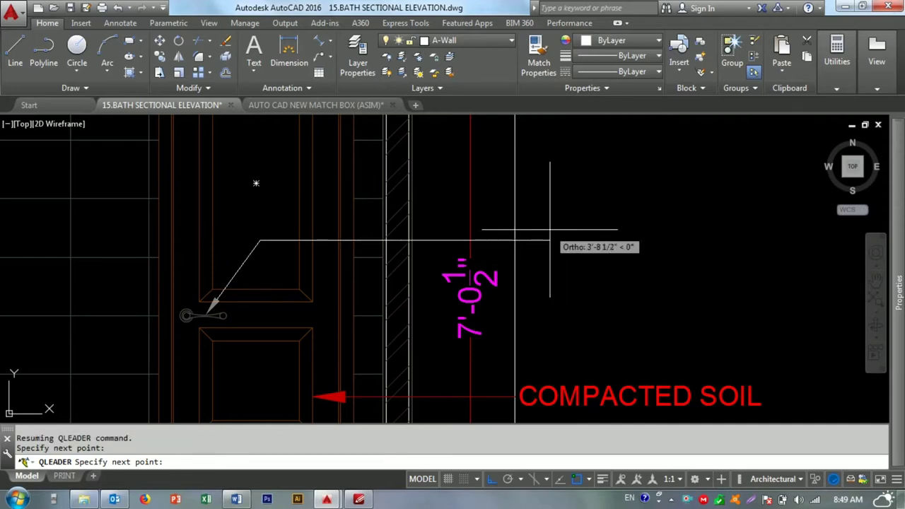
click(551, 241)
key(Escape)
- Shorten the door-handle leader's landing, make it red, and delete the leftover line
click(549, 239)
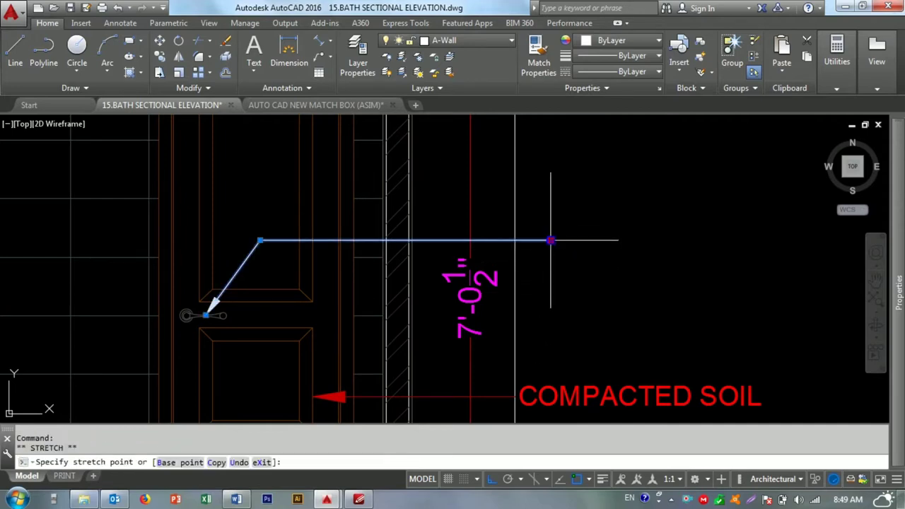
click(515, 241)
key(Escape)
key(Escape)
click(539, 53)
click(417, 396)
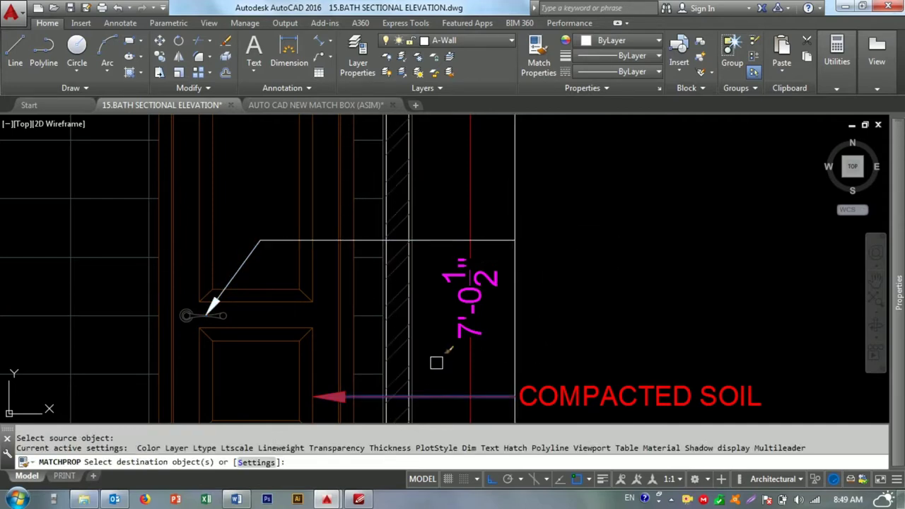
key(Escape)
click(514, 188)
key(e)
key(Return)
- Copy the COMPACTED SOIL text to the new leader's landing
middle_drag(547, 285, 463, 223)
click(556, 307)
click(520, 359)
text(o)
key(Return)
click(429, 335)
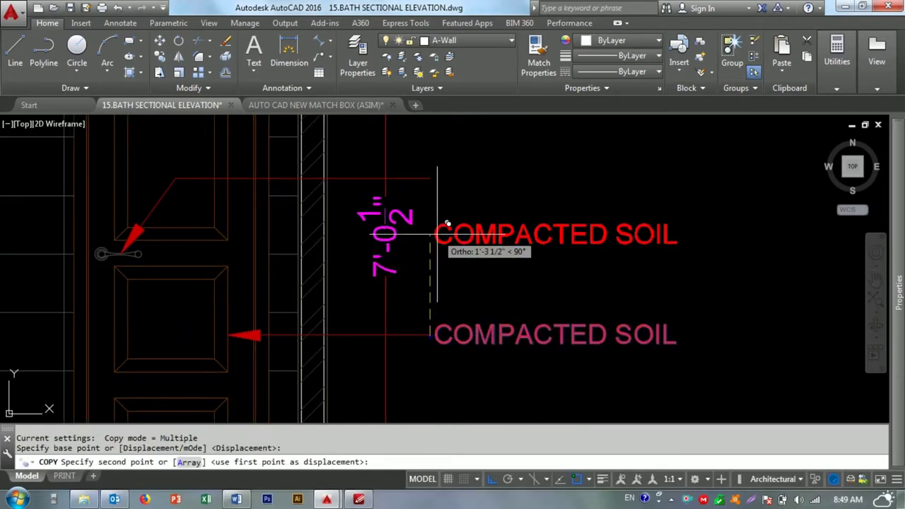
click(434, 177)
key(Escape)
scroll(484, 269, down, 3)
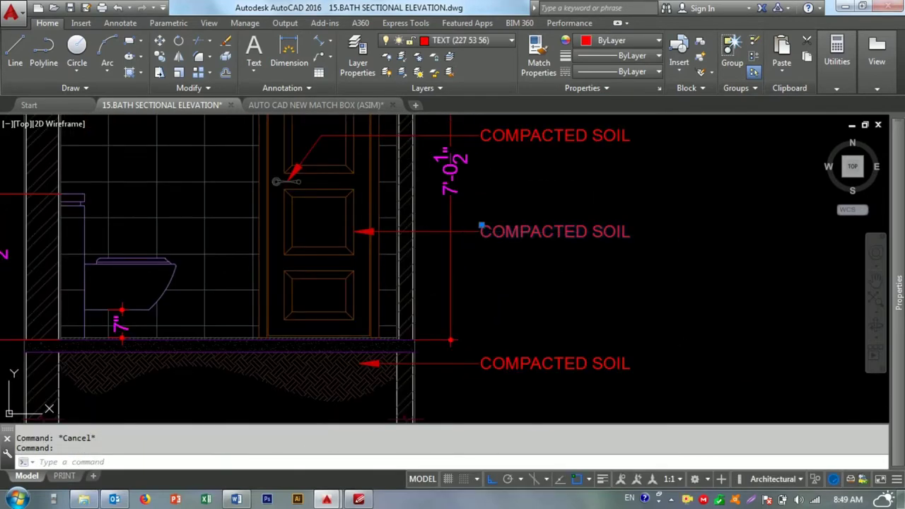
- Rewrite the copied note as 'WOODEN DOOR AS PER CLIENT SPECIFICATION' on two lines
double_click(513, 234)
text(WOODEN DOOR)
key(BackSpace)
text(OR AS)
key(Return)
text(PER CLIENT SPECIFICATION)
click(578, 291)
- Change the upper note to 'DOOR HANDLE AS PER CLIENT SPECIFICATION' and begin moving it
scroll(545, 256, down, 3)
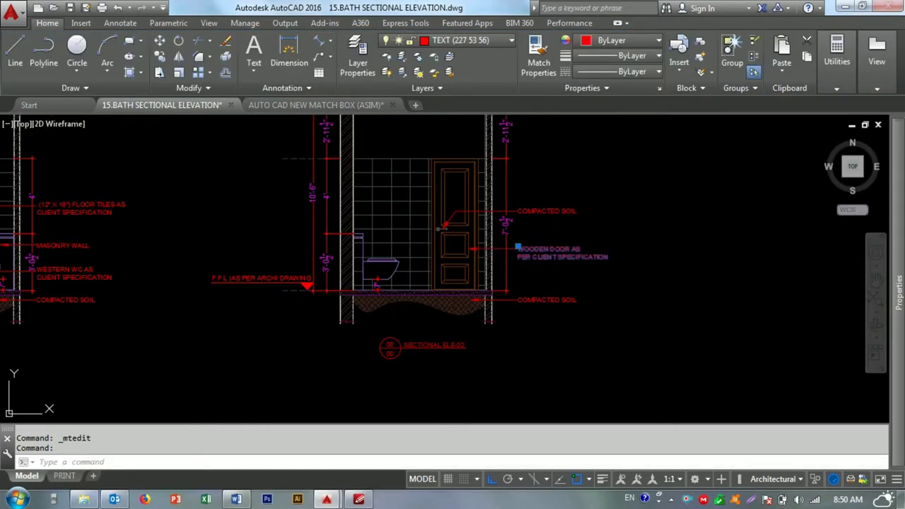
double_click(561, 255)
key(Escape)
scroll(558, 207, up, 2)
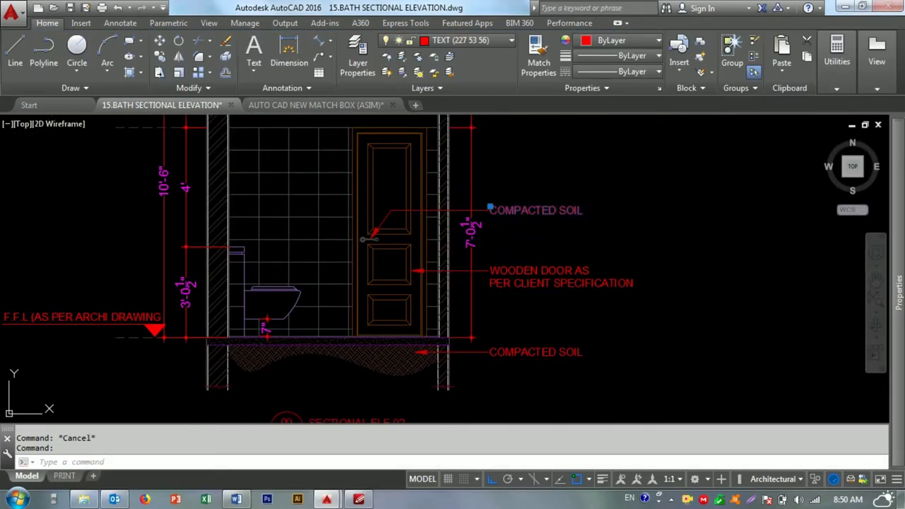
double_click(561, 210)
text(WOODEN DOOR AS PER CLIENT SPECIFICATION)
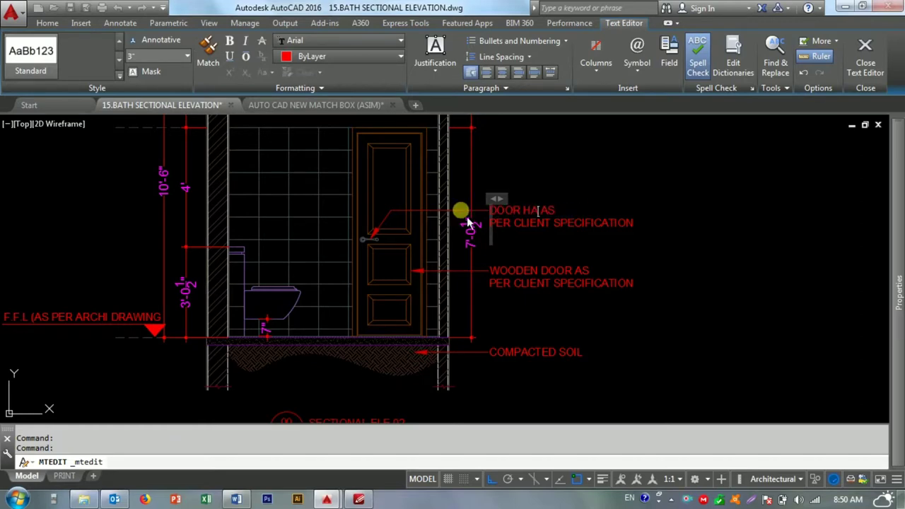
click(570, 178)
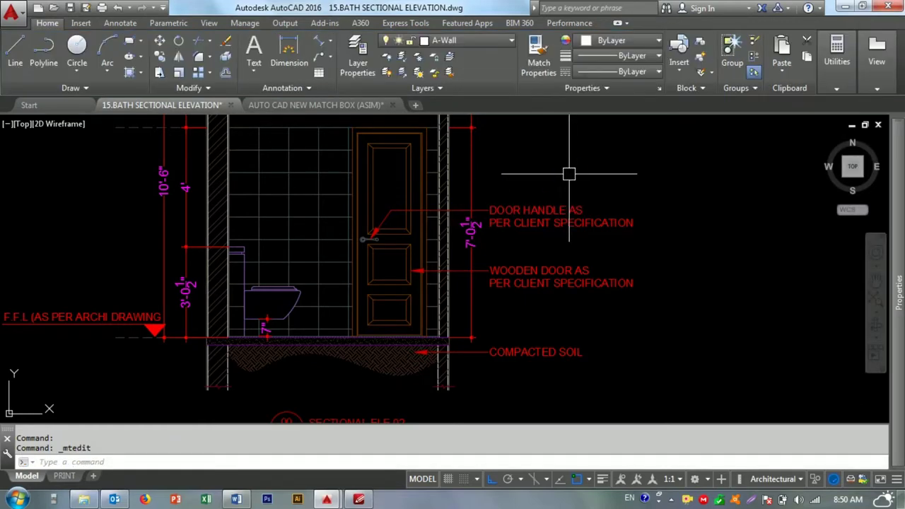
scroll(510, 211, up, 5)
key(m)
key(Return)
scroll(485, 162, down, 2)
- Cancel the pending move, then start an angled leader to the WC and abandon it
click(429, 214)
scroll(516, 243, down, 3)
key(Escape)
key(Escape)
scroll(382, 276, up, 2)
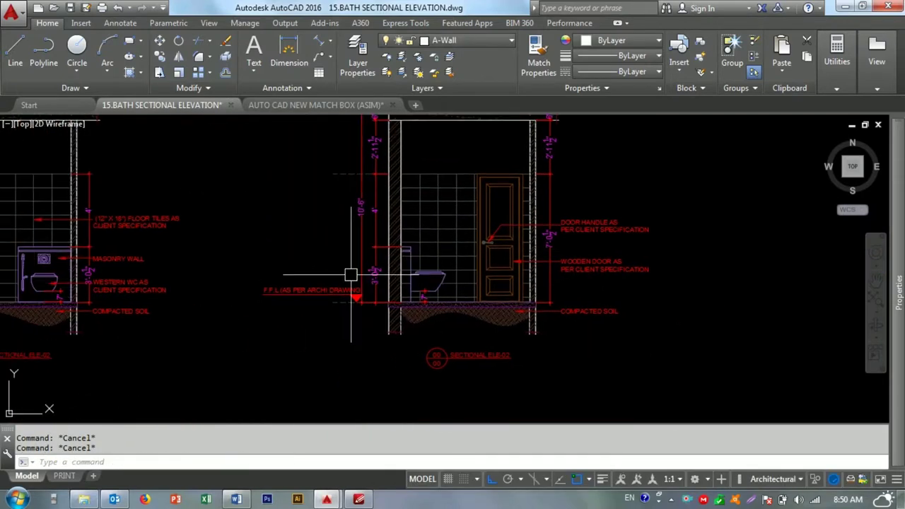
scroll(319, 269, up, 2)
text(e)
key(Return)
click(557, 302)
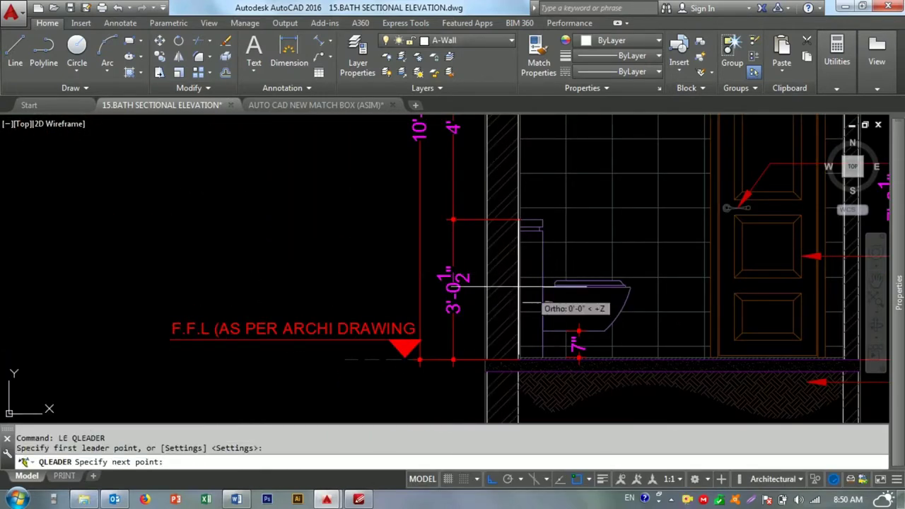
key(F8)
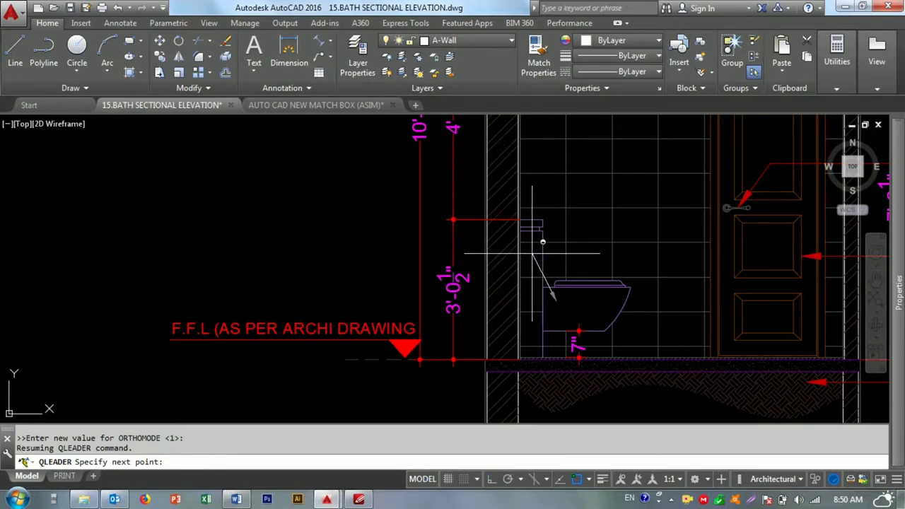
click(530, 259)
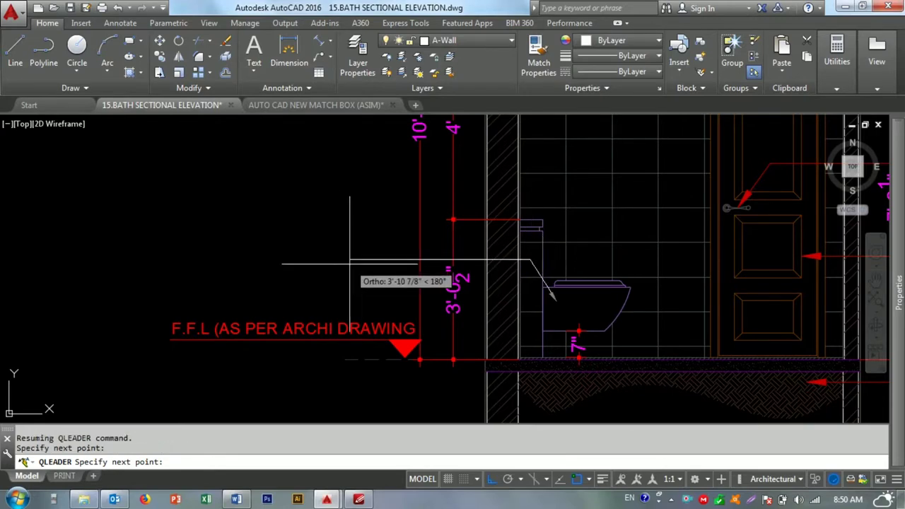
key(Escape)
- Begin matching properties from a red label, then cancel the match
text(ma)
key(Return)
scroll(462, 273, down, 3)
scroll(253, 253, up, 4)
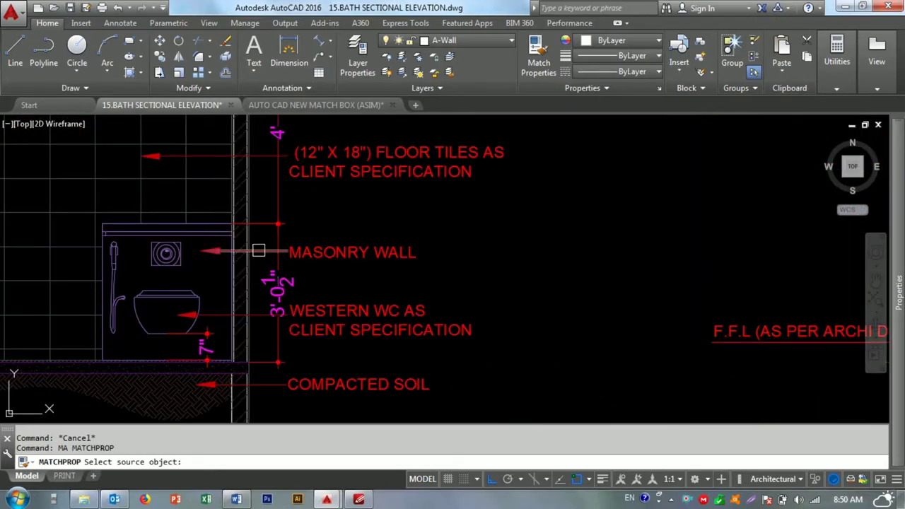
click(253, 253)
middle_drag(593, 261, 606, 276)
key(Escape)
scroll(468, 269, down, 3)
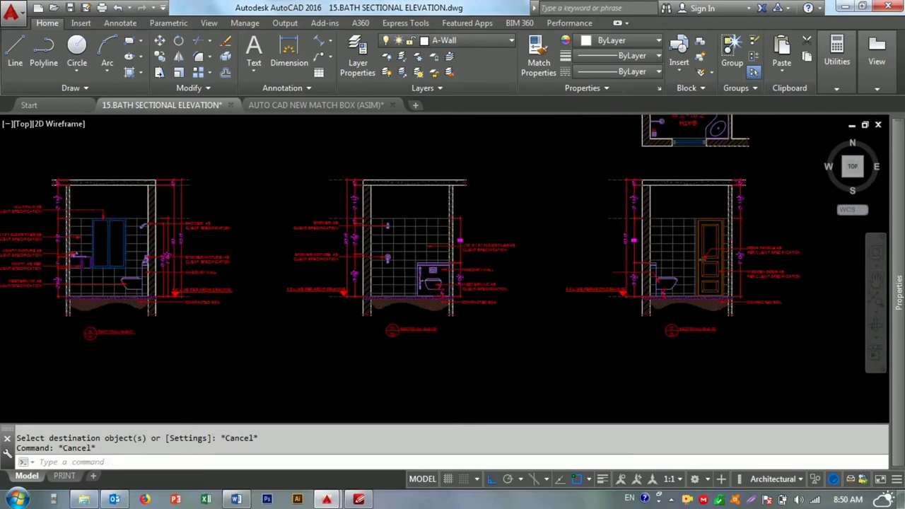
scroll(363, 211, up, 3)
- Copy the SHOWER MIXTURE label and its leader to a higher position
click(362, 210)
text(co)
key(Return)
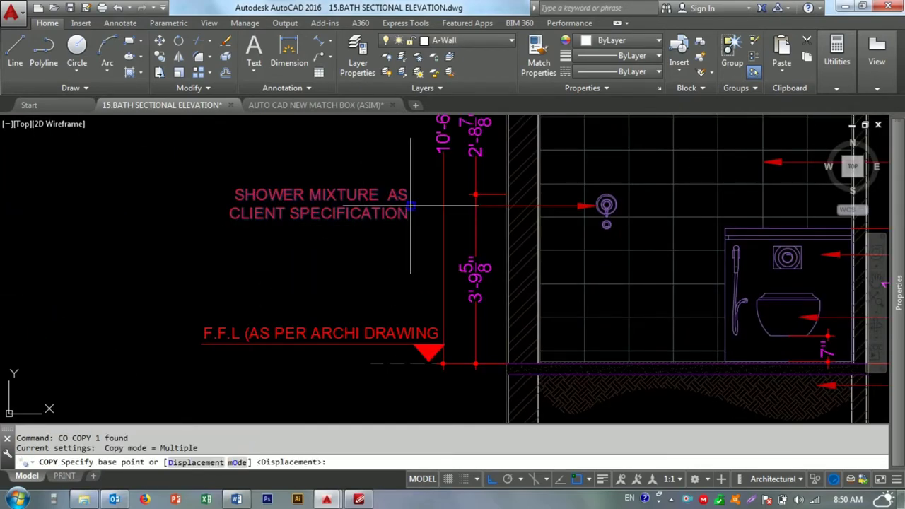
click(410, 206)
scroll(357, 248, down, 3)
scroll(641, 238, up, 3)
scroll(525, 239, up, 2)
scroll(475, 224, up, 1)
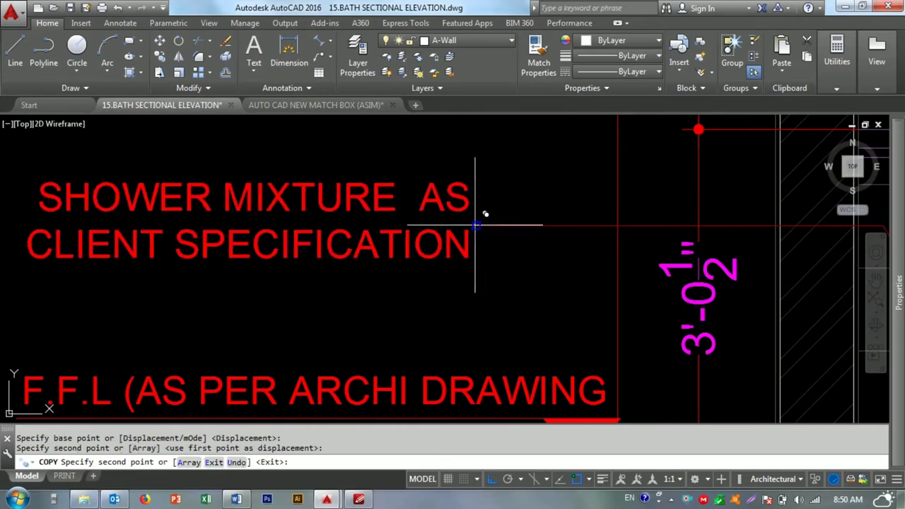
key(Escape)
scroll(475, 224, down, 2)
click(423, 260)
text(CO)
key(Return)
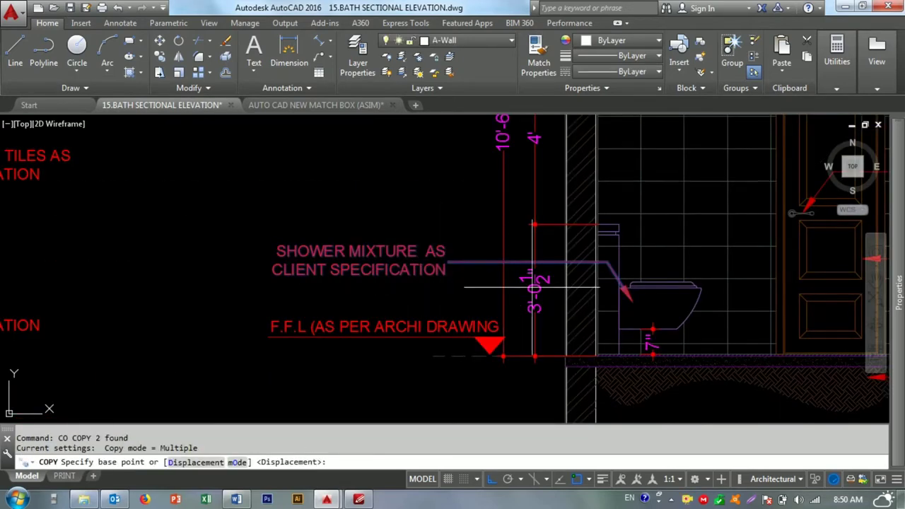
click(461, 248)
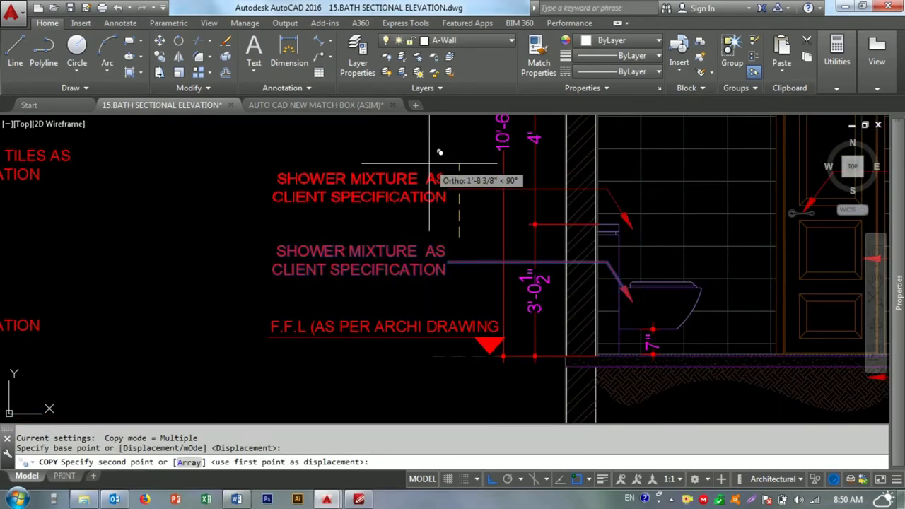
key(Escape)
- Grip-stretch the copied leader so its arrow meets the wall face and its bend shifts left
scroll(593, 191, up, 4)
click(620, 259)
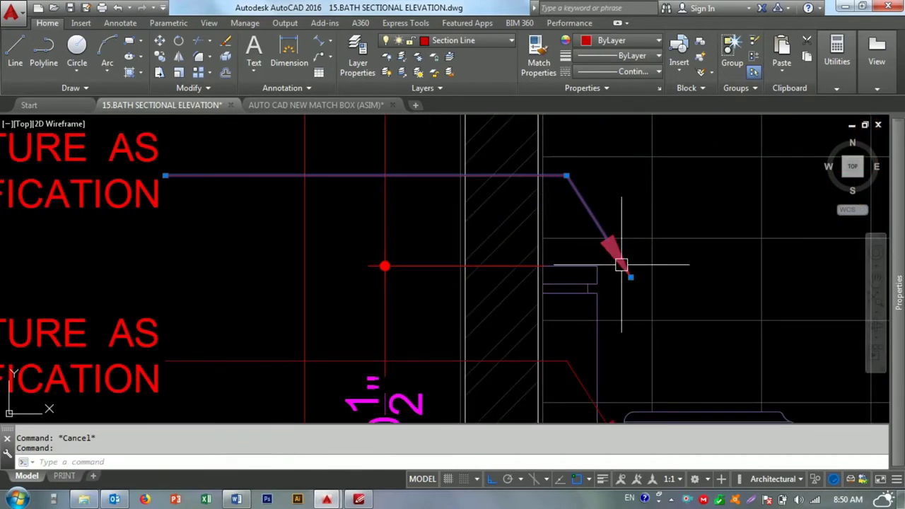
click(630, 276)
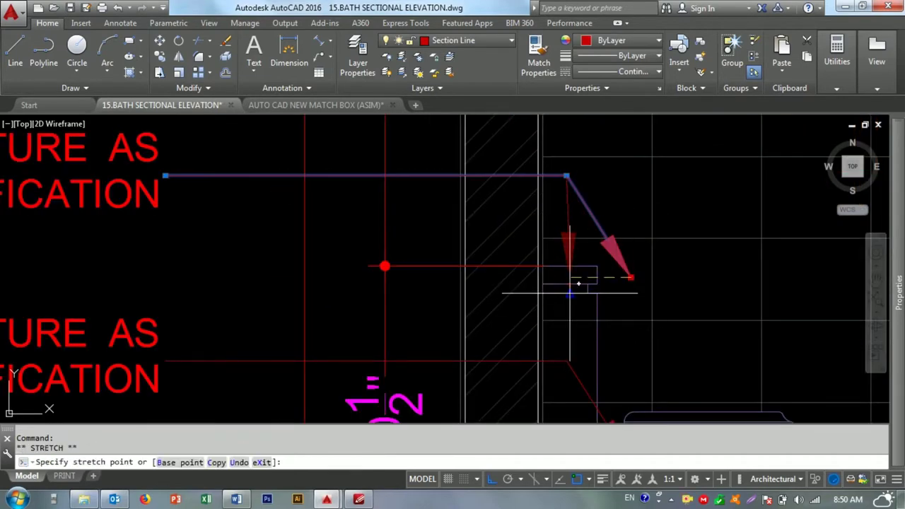
click(569, 294)
click(566, 175)
click(424, 175)
click(569, 296)
key(Escape)
key(Escape)
scroll(559, 307, down, 4)
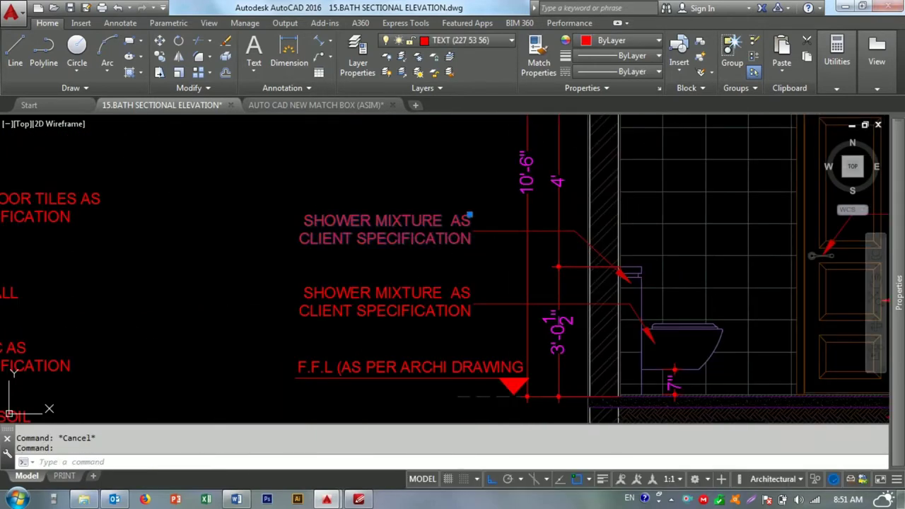
- Change the upper copy to MASONRY WALL and copy the WESTERN WC wording from the neighbouring elevation
double_click(427, 239)
text(MASONRY WALL)
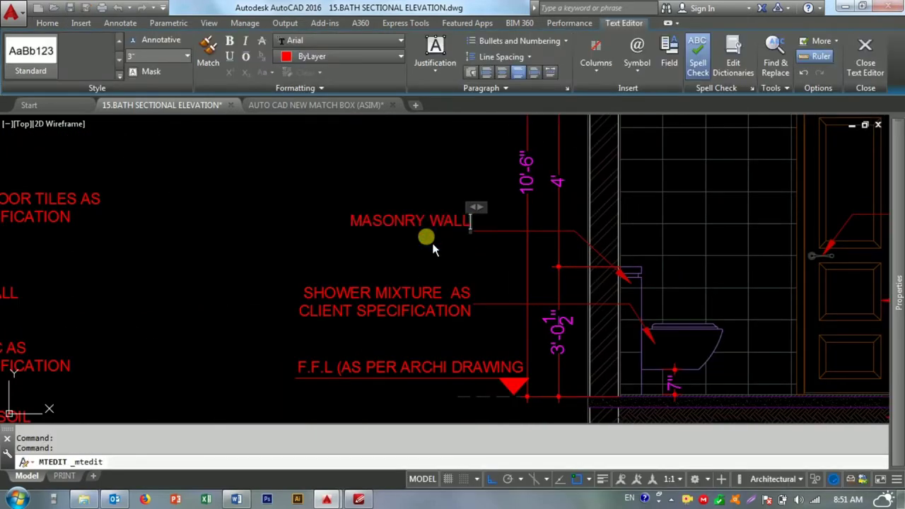
click(432, 242)
middle_drag(414, 262, 414, 217)
double_click(424, 248)
drag(442, 247, 299, 251)
click(268, 274)
middle_drag(268, 275, 708, 227)
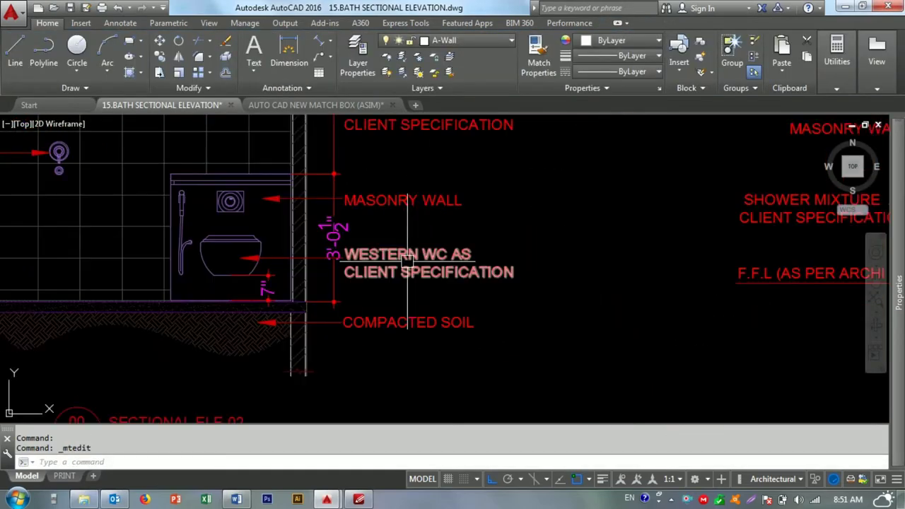
- Change the lower SHOWER MIXTURE copy to WESTERN WC AS CLIENT SPECIFICATION and save the drawing
double_click(415, 268)
scroll(196, 247, down, 2)
key(Escape)
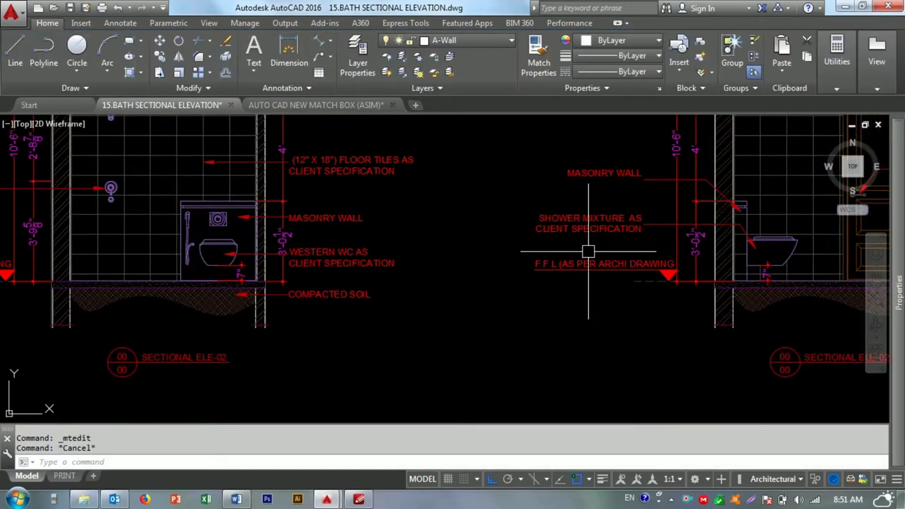
text(ed)
key(Return)
click(601, 220)
key(ctrl+v)
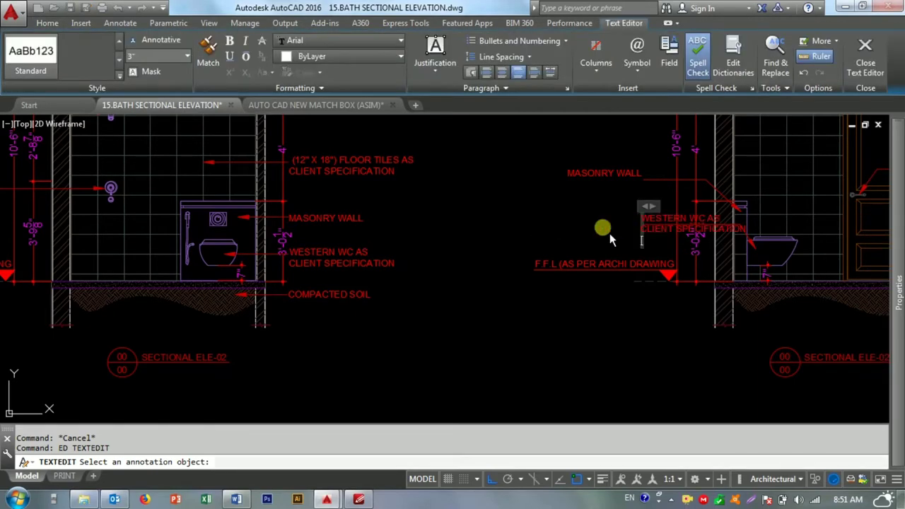
click(499, 214)
key(Escape)
scroll(494, 151, down, 3)
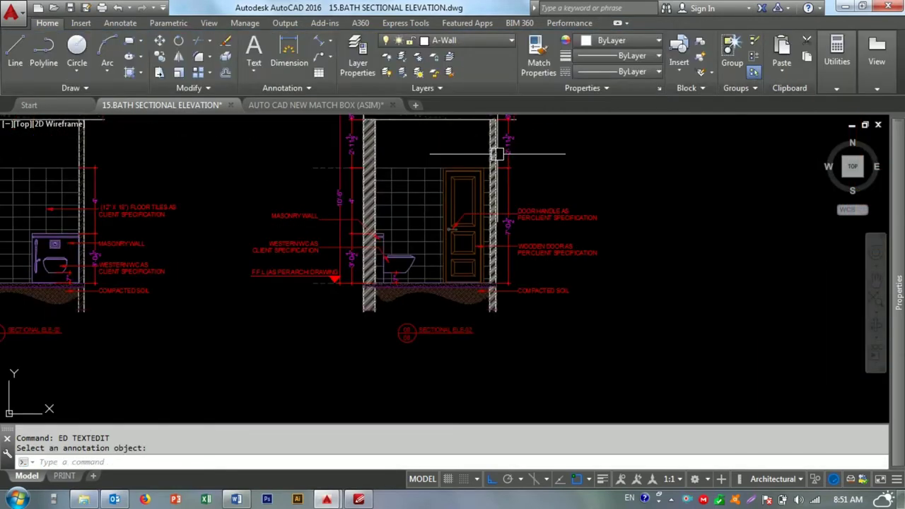
key(ctrl+s)
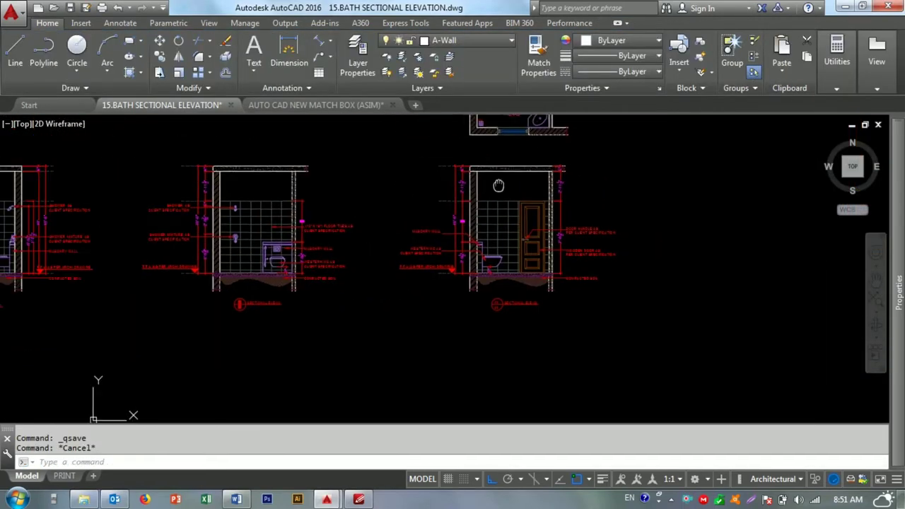
- Pan to the left elevation's top and cancel an initial selection and leader attempt
scroll(441, 258, up, 3)
click(525, 240)
key(Escape)
middle_drag(514, 246, 476, 288)
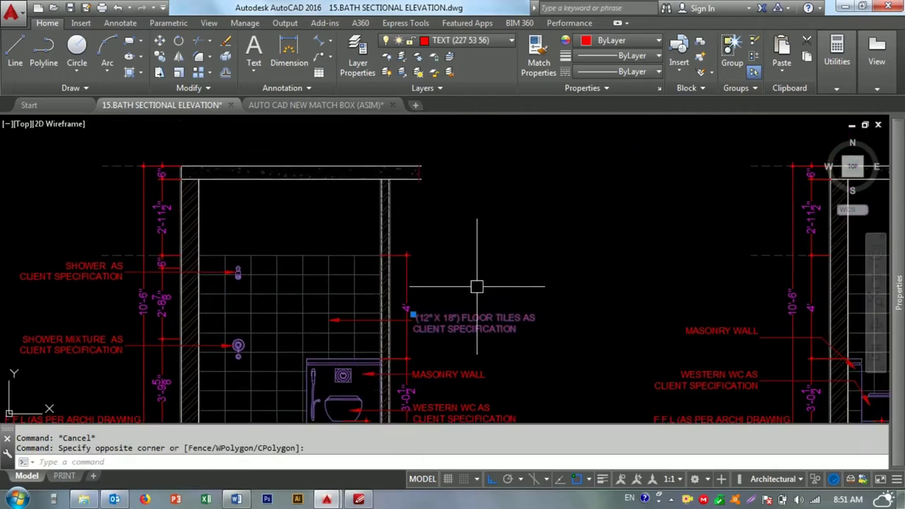
text(Le)
key(Return)
scroll(398, 180, up, 2)
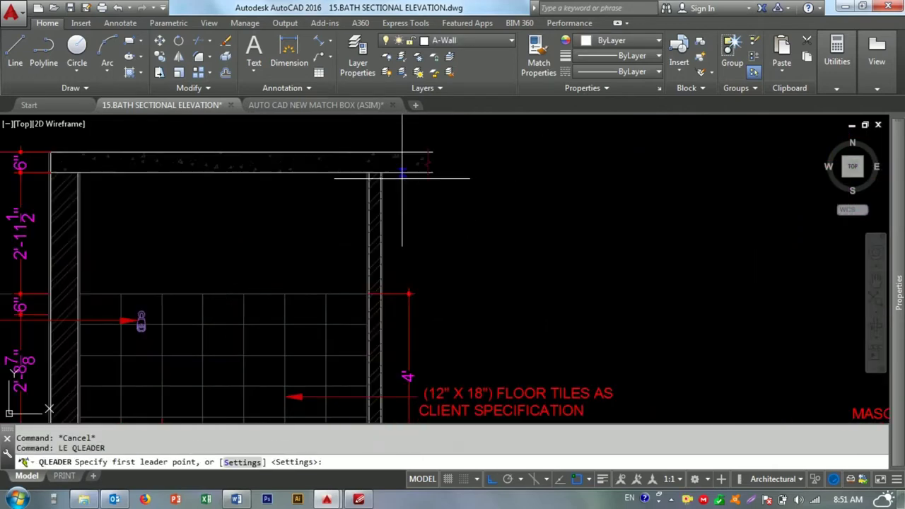
scroll(220, 183, down, 3)
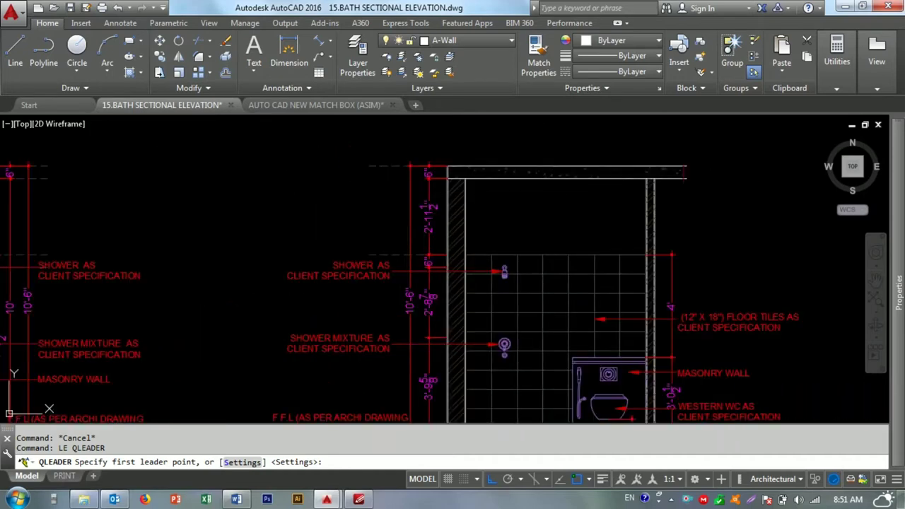
scroll(313, 177, up, 3)
key(Escape)
- Draw a leader line running from beside the slab at the wall top
middle_drag(313, 178, 627, 187)
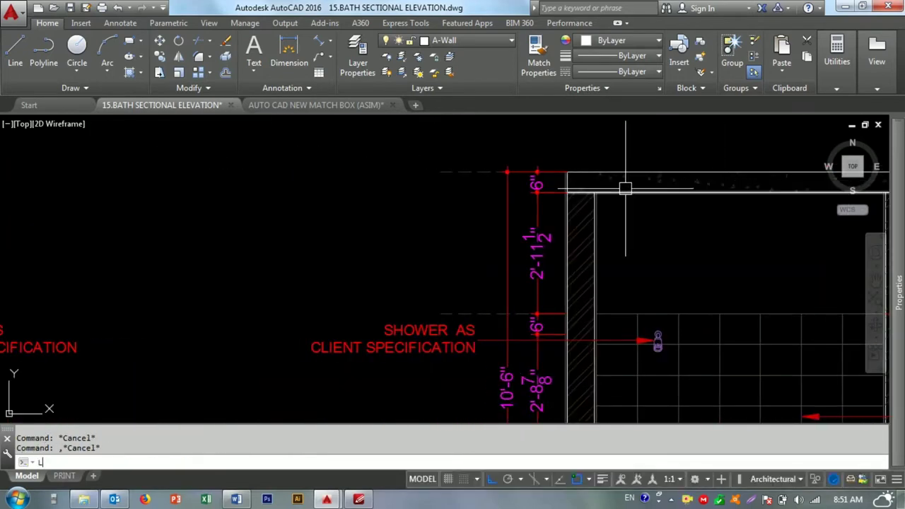
text(e)
key(Return)
click(597, 185)
key(Escape)
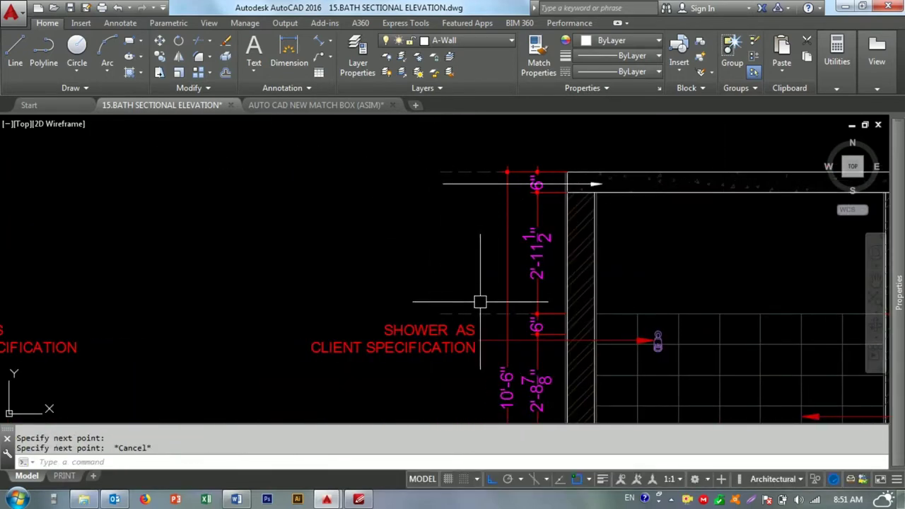
click(478, 342)
click(478, 159)
key(Escape)
- Make the slab leader red by matching properties from the red shower leader
text(ma)
key(Return)
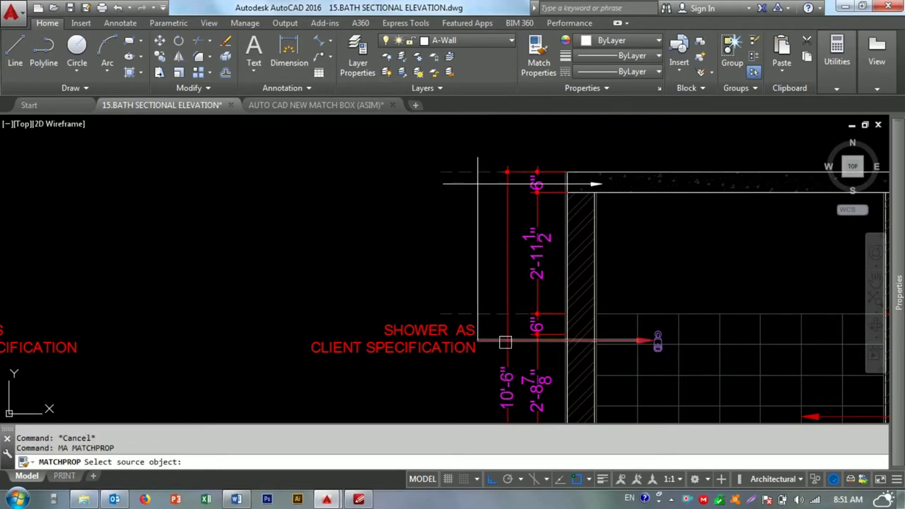
click(503, 341)
scroll(488, 193, up, 4)
key(Escape)
click(481, 241)
key(Escape)
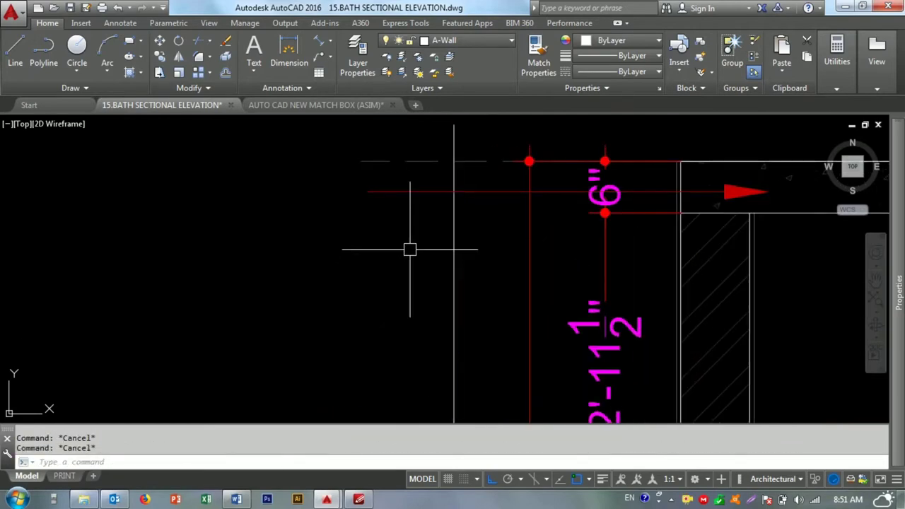
- Delete the stray vertical line near the slab
click(410, 248)
click(359, 188)
click(367, 192)
key(Escape)
text(e)
key(Return)
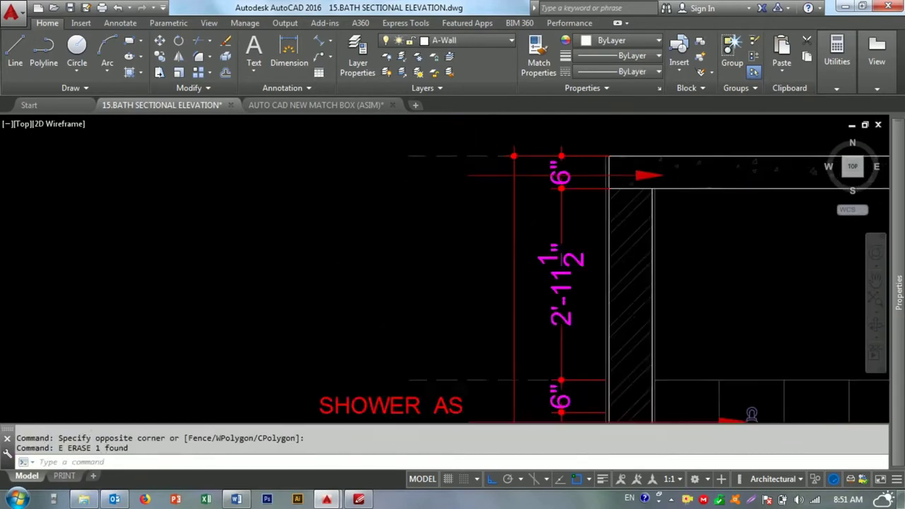
scroll(460, 188, down, 4)
- Copy the SHOWER label to slab level and reword it to RCC SLAB 6"
text(c)
click(479, 322)
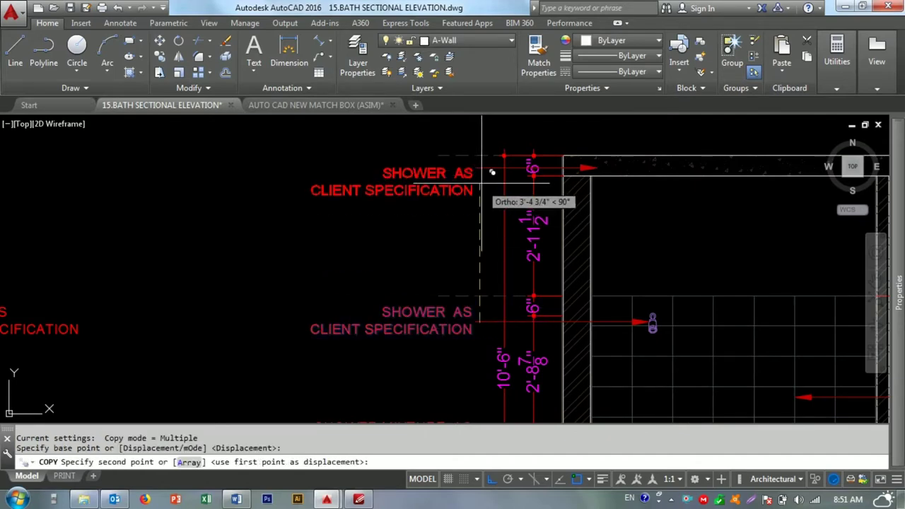
click(480, 164)
key(Escape)
double_click(430, 173)
text(CC SLAB 6")
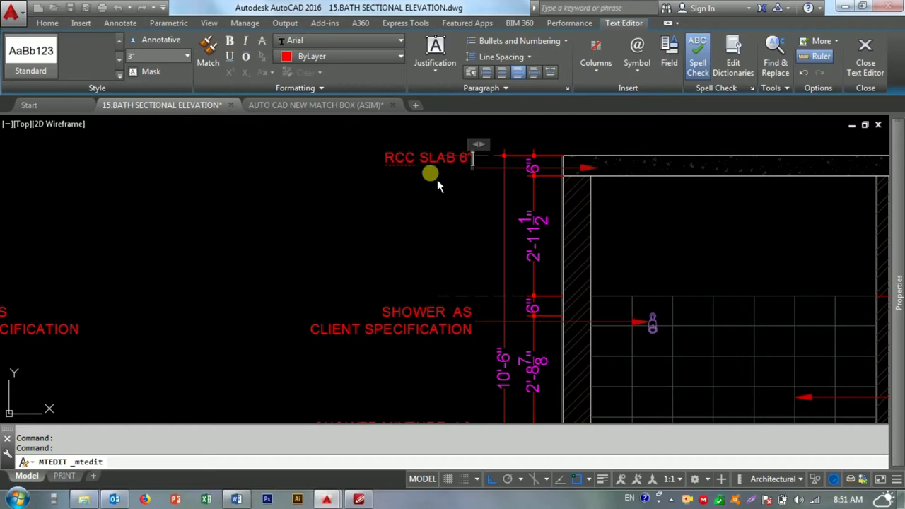
click(438, 233)
- Move the RCC SLAB 6" label onto its leader
scroll(427, 182, up, 2)
text(m)
key(Return)
click(428, 160)
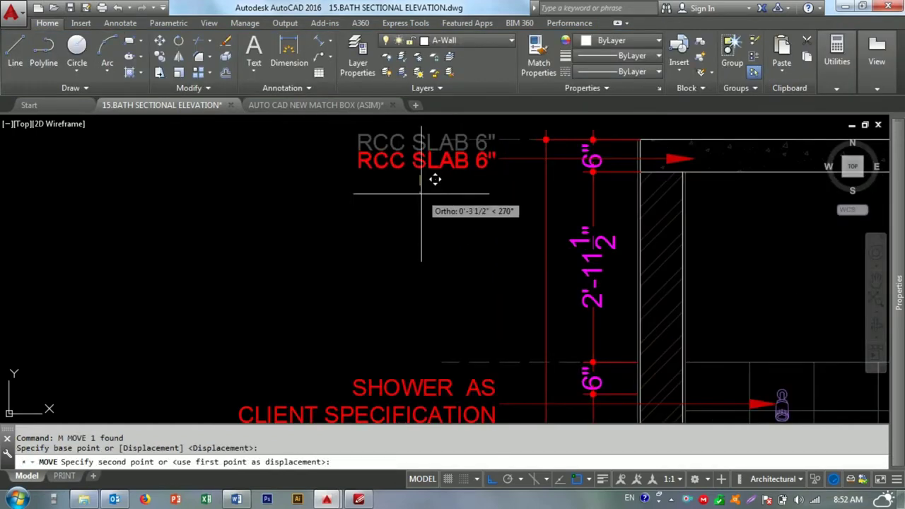
scroll(445, 178, down, 2)
click(435, 170)
- Copy the RCC SLAB 6" label and leader onto the next elevation's slab
text(o)
key(Return)
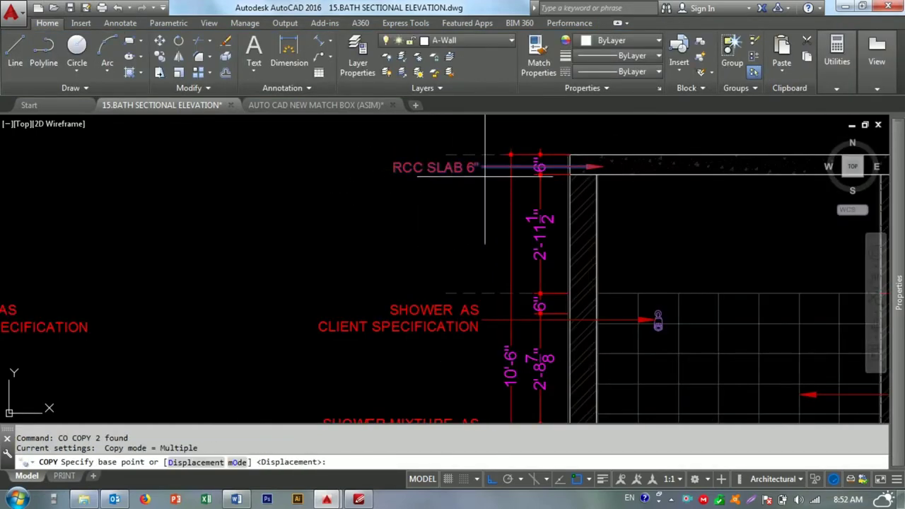
click(568, 154)
scroll(494, 149, down, 4)
scroll(403, 168, up, 2)
scroll(442, 141, up, 2)
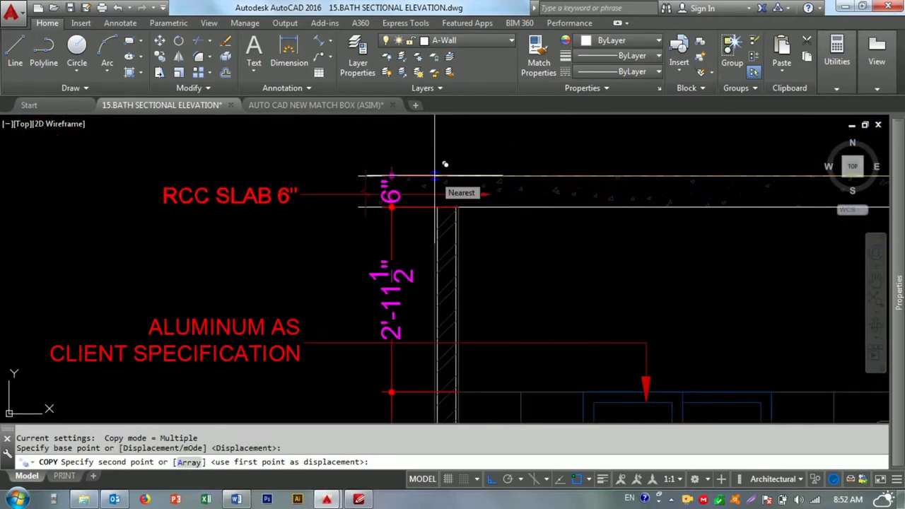
scroll(434, 176, down, 3)
click(417, 185)
scroll(579, 180, up, 3)
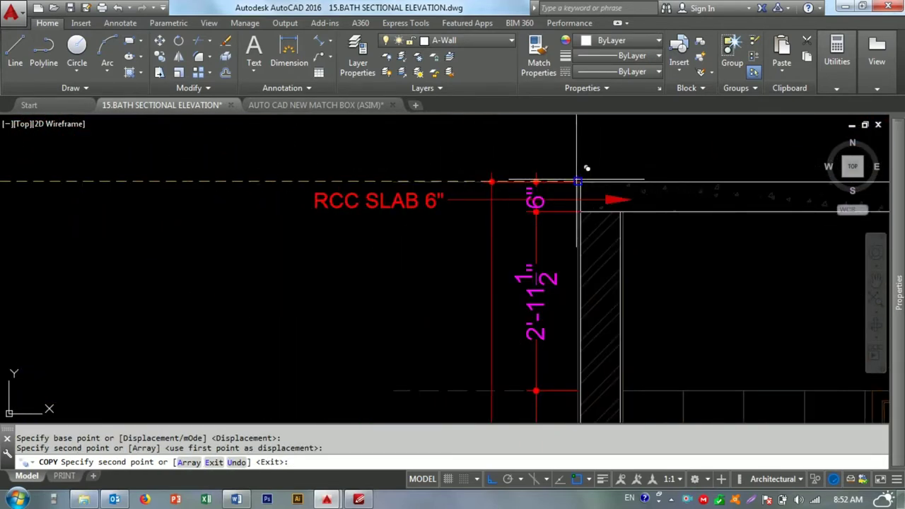
key(Escape)
scroll(353, 226, down, 3)
scroll(439, 242, down, 2)
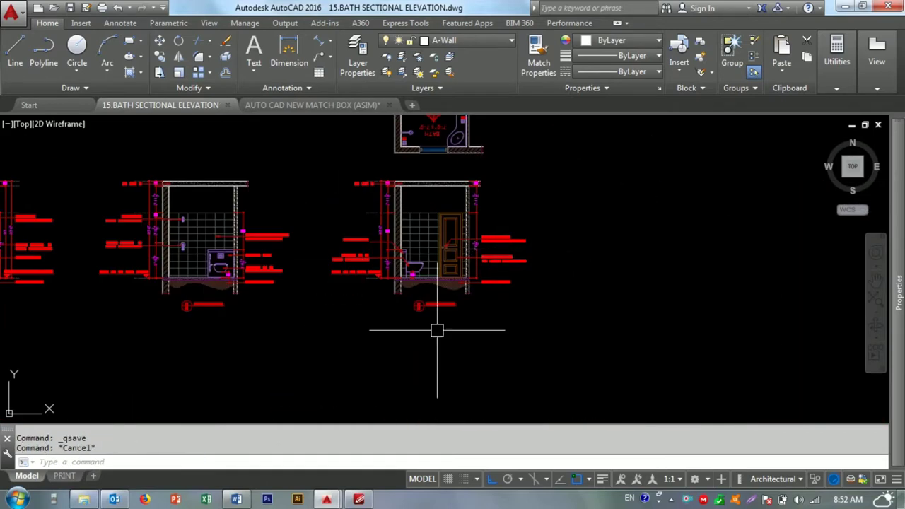
- Edit the section title text to read SECTIONAL ELE-03
scroll(436, 327, up, 5)
double_click(517, 234)
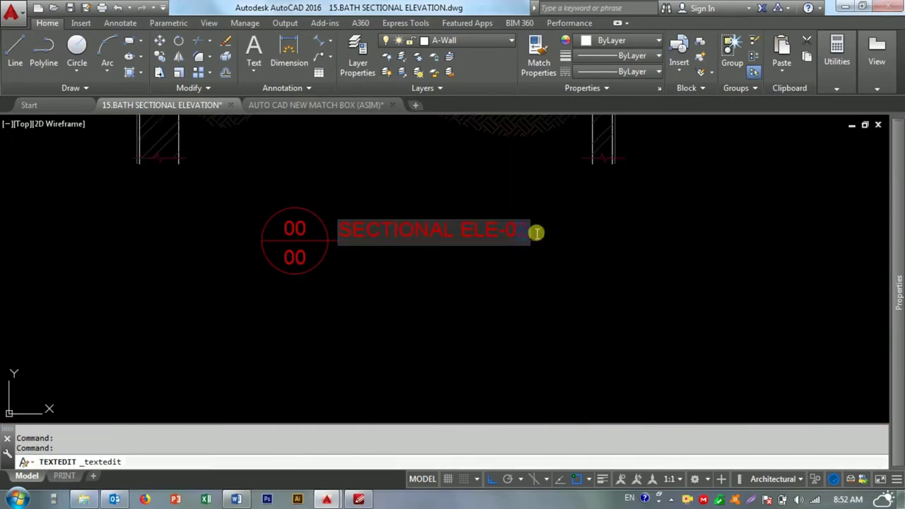
click(592, 251)
scroll(442, 285, down, 4)
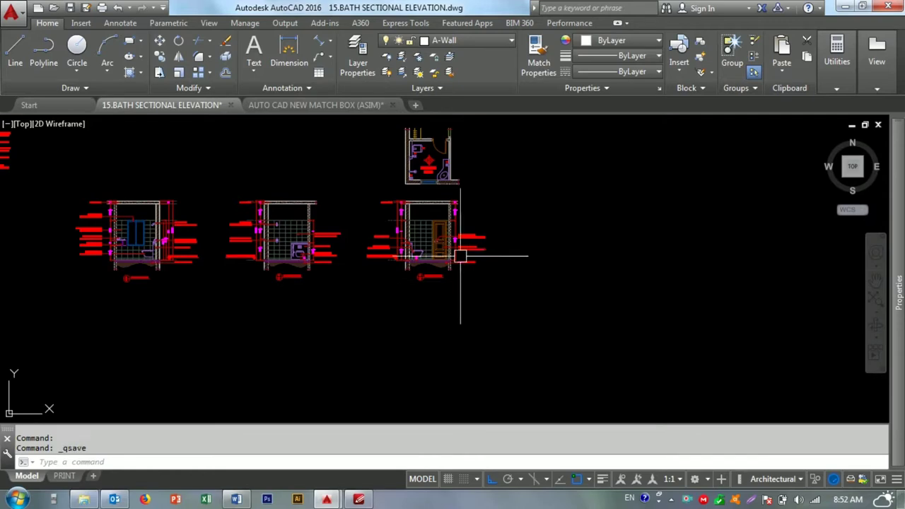
key(Escape)
scroll(461, 256, up, 2)
- Copy the bath plan and place the duplicate to the right of the original
click(485, 147)
click(325, 284)
text(c)
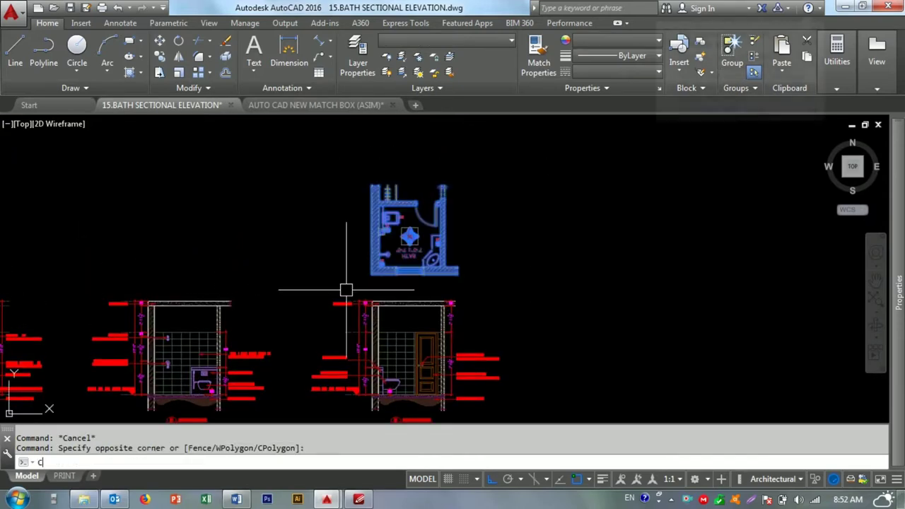
key(Return)
click(370, 274)
click(553, 275)
key(Escape)
- Rotate the copied bath plan 180°
middle_drag(651, 298, 559, 298)
click(560, 297)
key(Return)
click(498, 232)
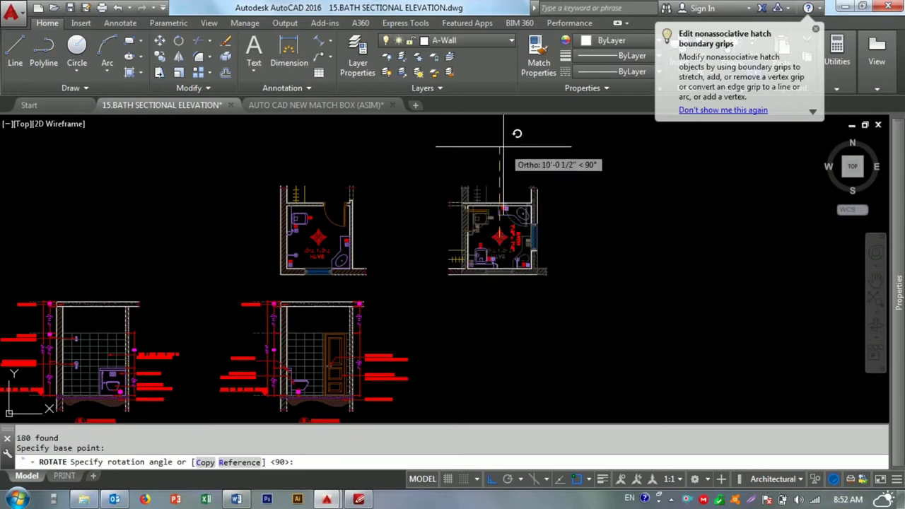
click(438, 232)
middle_drag(444, 264, 432, 227)
key(Escape)
key(Escape)
- Draw a vertical construction line as an alignment guide
text(v)
key(Return)
scroll(465, 224, up, 5)
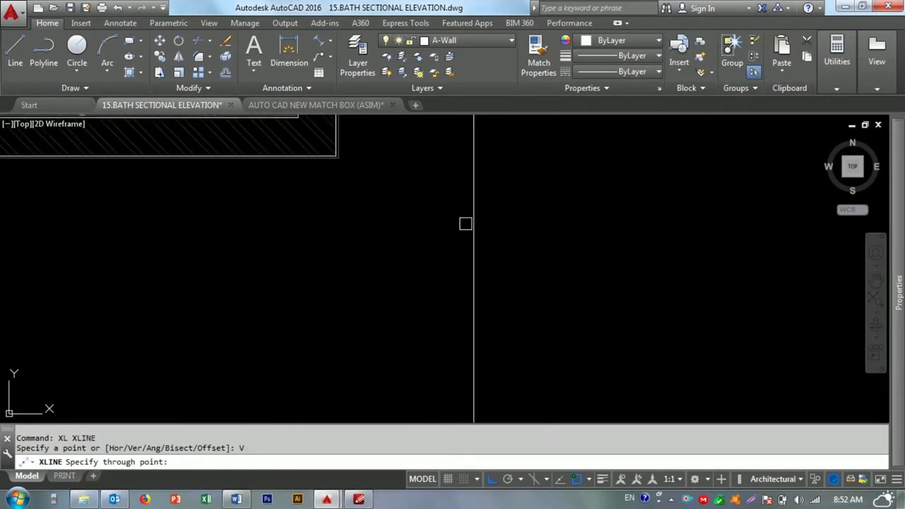
click(338, 158)
scroll(338, 157, down, 5)
key(Escape)
key(Escape)
scroll(612, 222, up, 1)
- Move the rotated plan copy into position beside the original
click(525, 249)
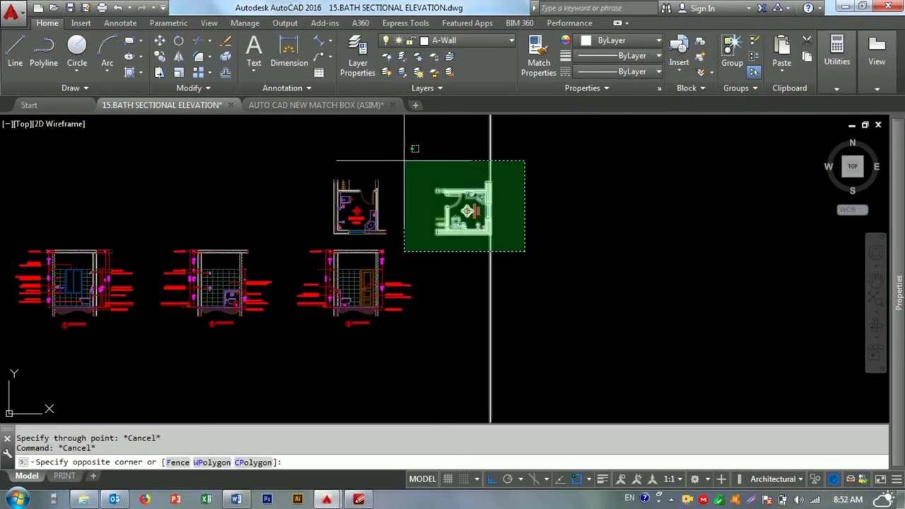
click(550, 241)
text(m)
key(Return)
click(547, 217)
click(552, 236)
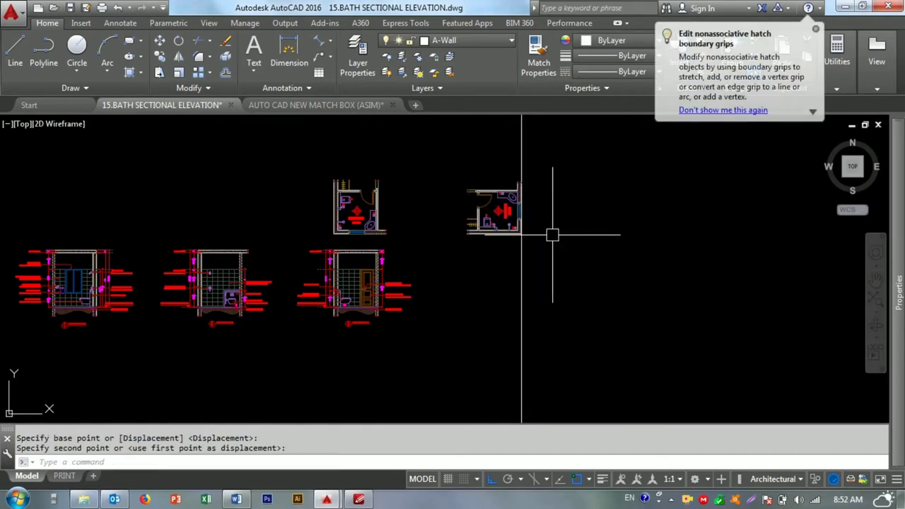
middle_drag(452, 272, 470, 251)
key(Escape)
scroll(470, 251, up, 3)
click(392, 140)
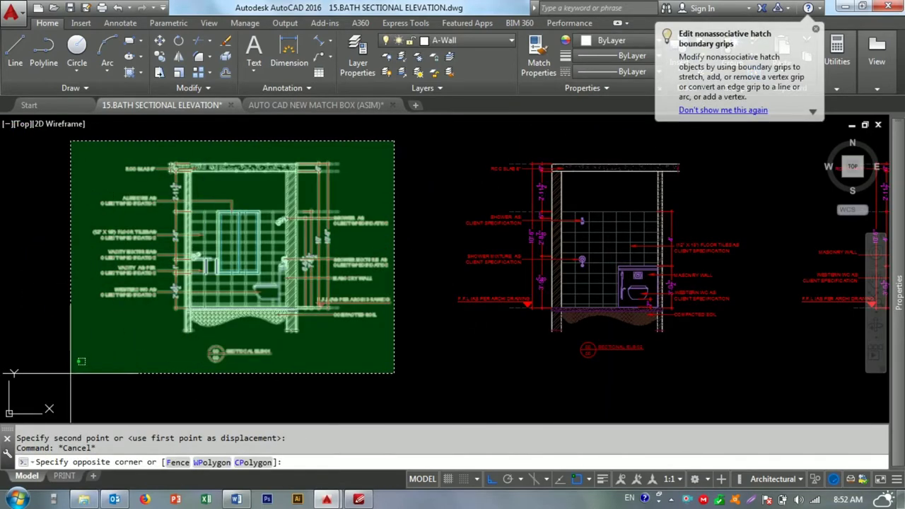
- Copy the whole left elevation, using slab corners as base and destination points
click(103, 370)
text(co)
key(Return)
scroll(280, 170, up, 5)
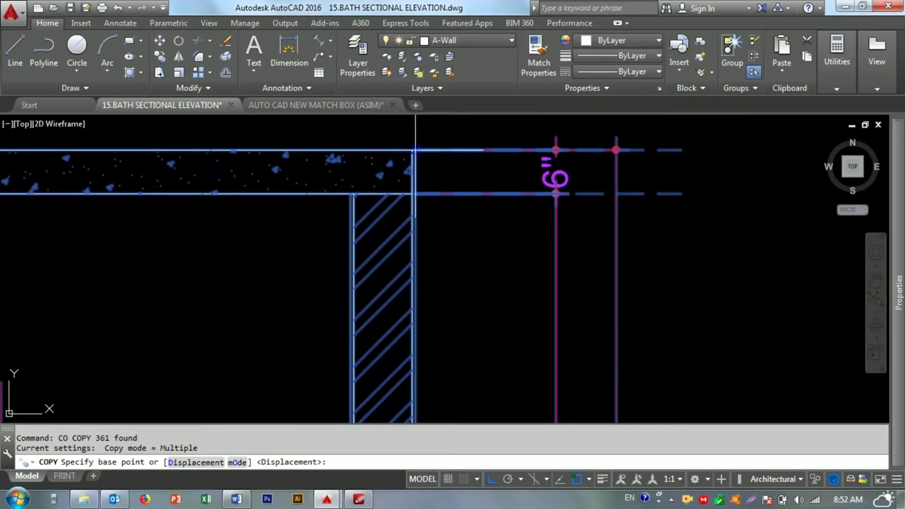
click(415, 150)
scroll(415, 150, down, 3)
scroll(415, 149, down, 3)
scroll(532, 187, up, 4)
scroll(532, 187, up, 2)
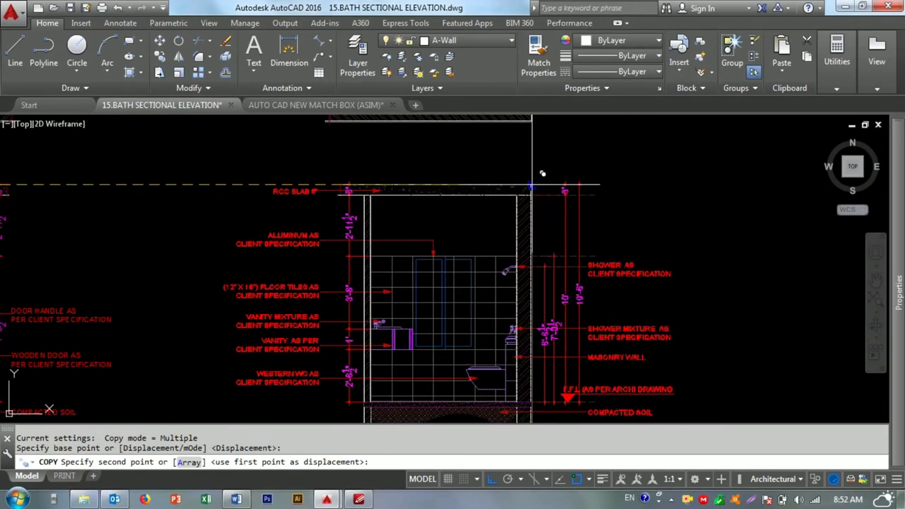
click(532, 186)
key(Escape)
- Erase a stray selected object left after the copy
text(e)
key(Return)
scroll(383, 208, down, 3)
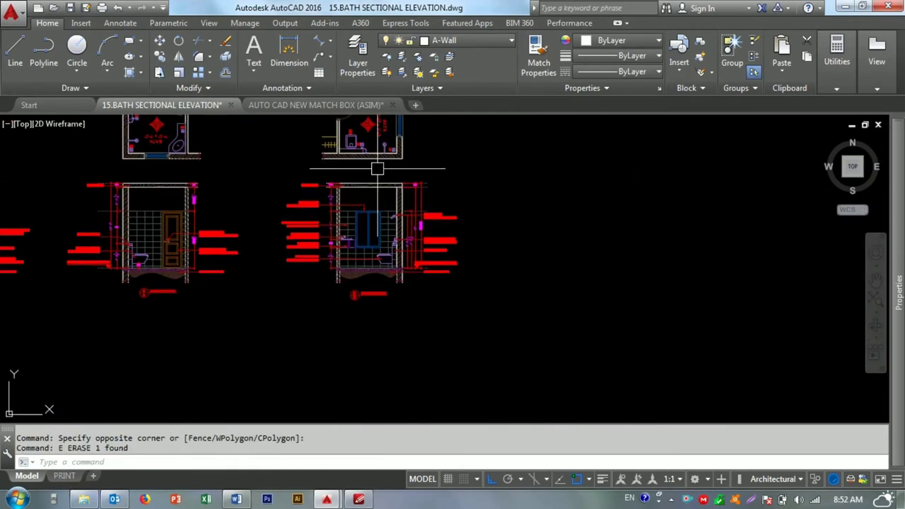
scroll(377, 179, up, 3)
scroll(353, 242, up, 3)
- Erase the aluminium window block and its parts from the copied elevation
click(366, 247)
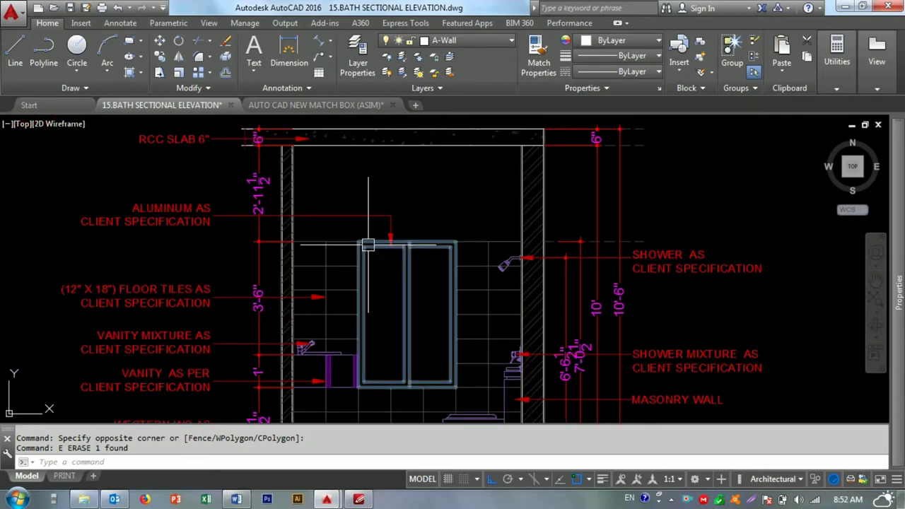
scroll(408, 262, down, 5)
click(506, 334)
click(410, 263)
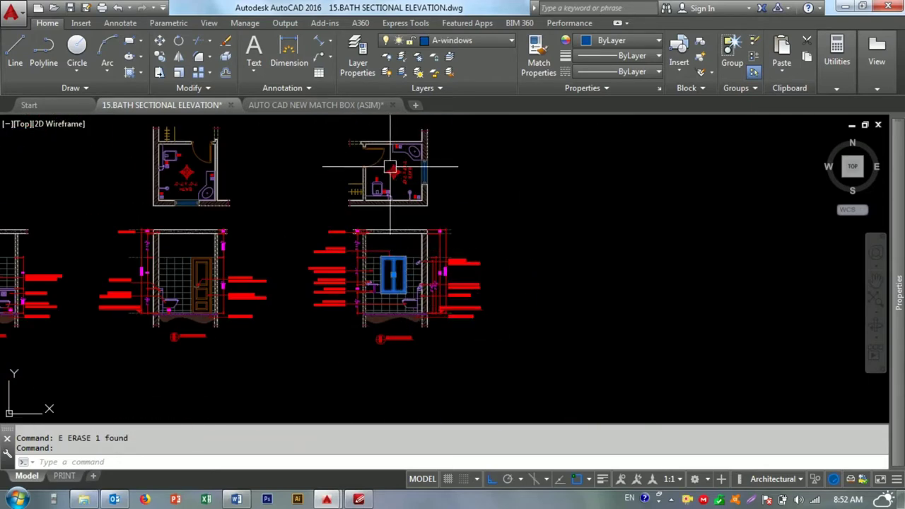
scroll(403, 254, up, 4)
scroll(410, 269, down, 2)
text(e)
key(Return)
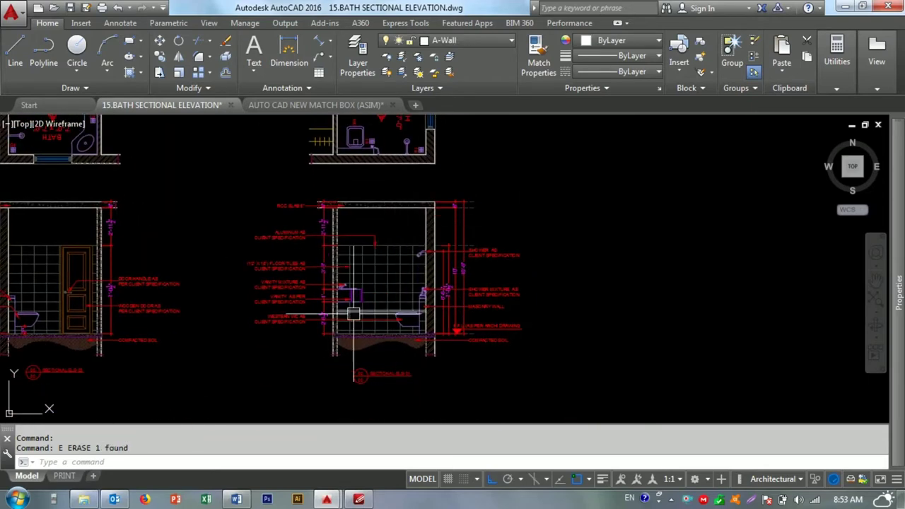
- Erase the central leader labels from the copied elevation
scroll(354, 290, up, 3)
scroll(325, 277, up, 1)
scroll(382, 282, up, 3)
scroll(382, 257, up, 2)
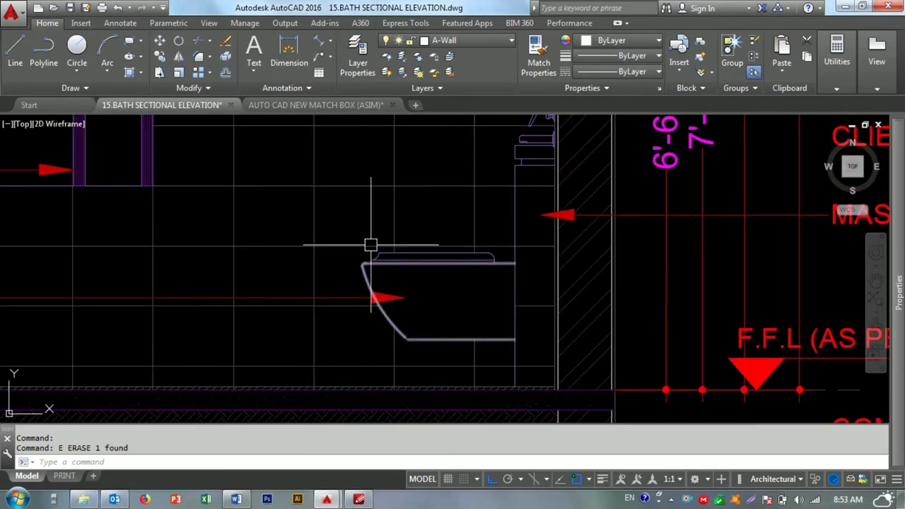
scroll(389, 298, down, 5)
click(468, 305)
click(399, 152)
text(e)
key(Return)
key(ctrl+z)
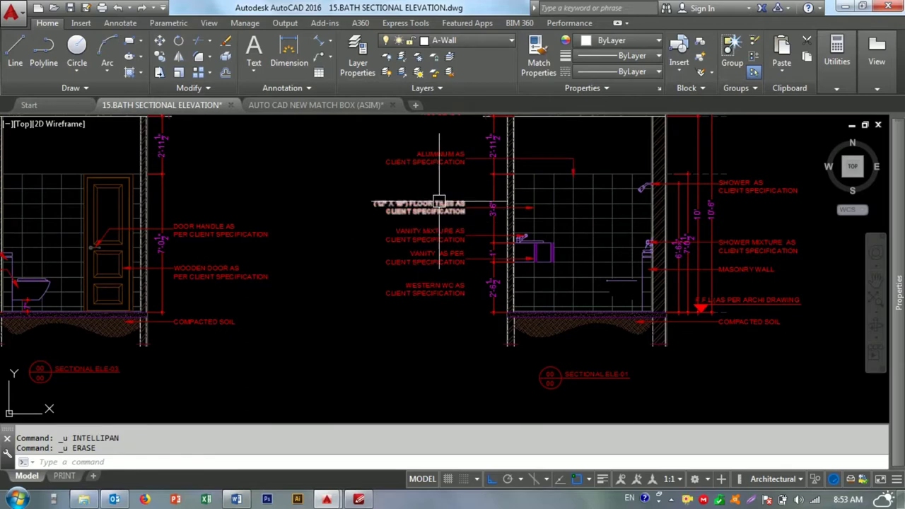
click(469, 174)
click(410, 313)
text(e)
key(Return)
- Erase the right-hand labels and dimensions from the copy
mouse_move(797, 171)
middle_down()
mouse_move(567, 180)
mouse_move(522, 200)
middle_up()
click(542, 188)
click(424, 323)
text(e)
key(Return)
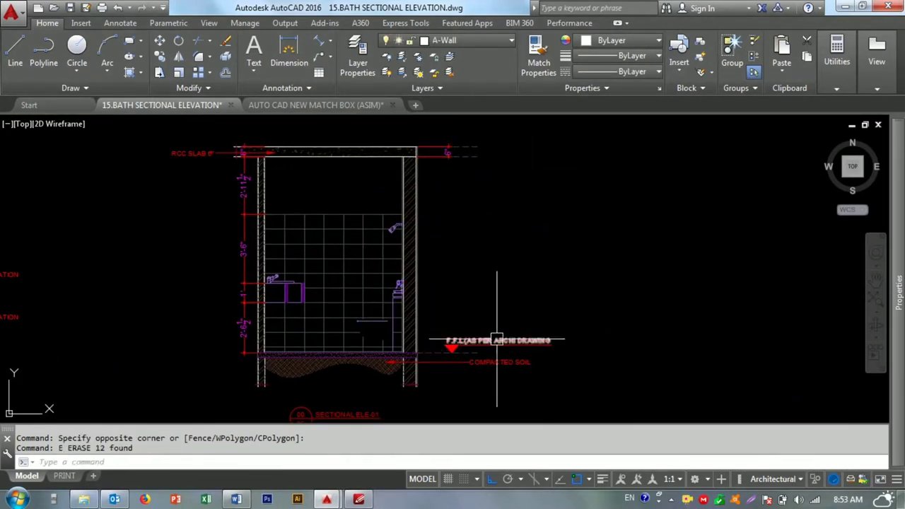
key(Escape)
- Undo the accidental erase so the RCC SLAB 6" label stays
scroll(458, 375, up, 5)
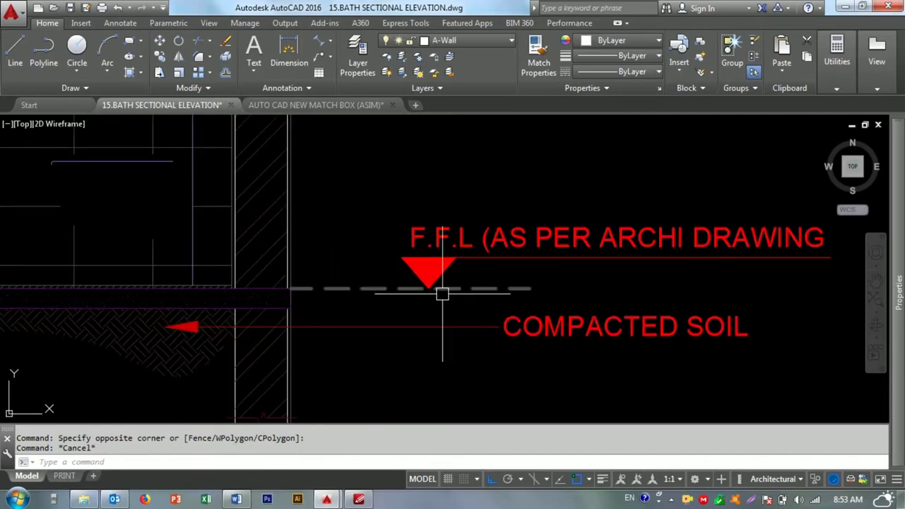
scroll(442, 293, down, 5)
scroll(344, 188, up, 3)
click(330, 190)
text(e)
key(Return)
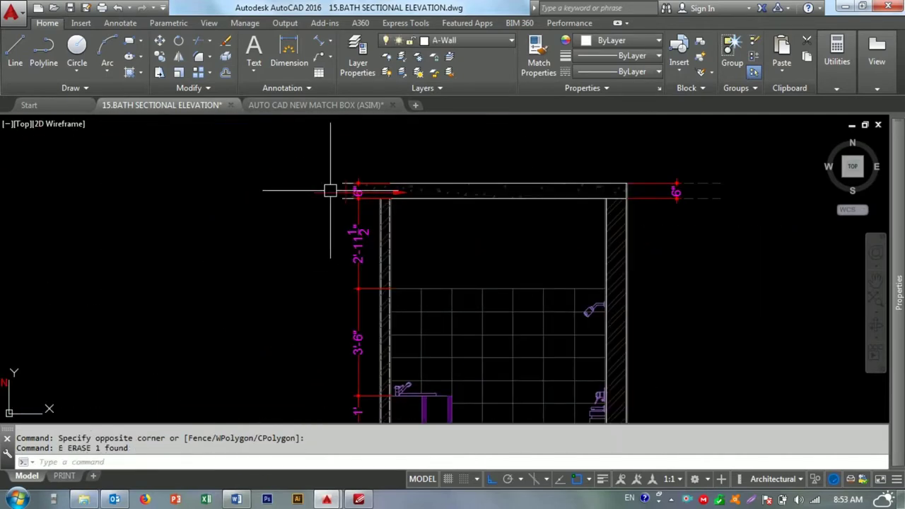
key(ctrl+z)
key(Escape)
scroll(532, 212, up, 3)
scroll(494, 187, down, 5)
scroll(481, 193, up, 3)
scroll(436, 218, down, 3)
scroll(437, 218, down, 3)
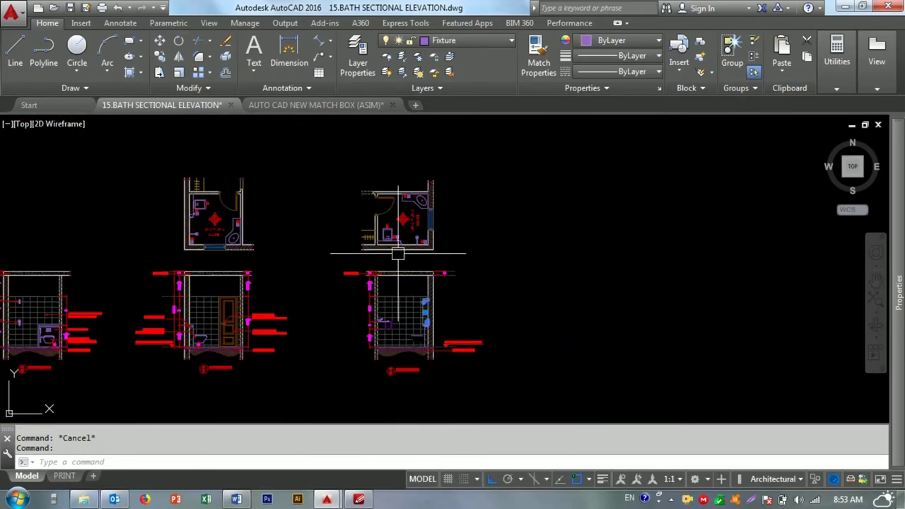
- Zoom into the section below the plan and erase the 1' dimension and the faucet
scroll(425, 242, up, 3)
middle_drag(462, 255, 433, 200)
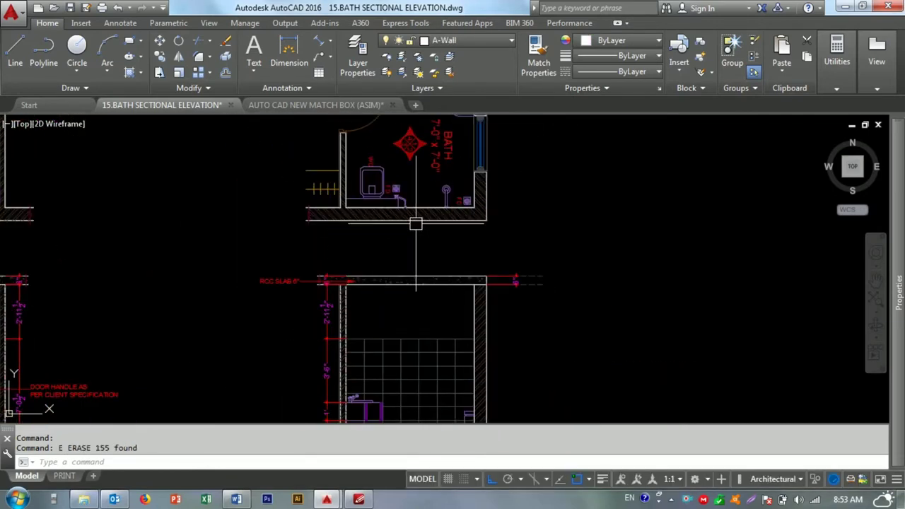
scroll(344, 318, up, 3)
scroll(324, 295, down, 1)
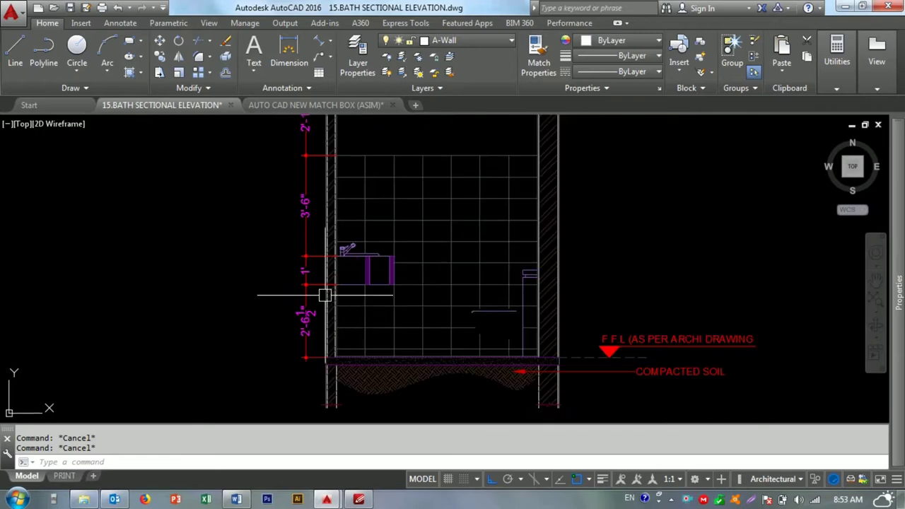
scroll(306, 312, up, 3)
mouse_move(317, 298)
mouse_down()
mouse_move(258, 238)
mouse_move(430, 313)
mouse_up()
text(e)
key(Return)
scroll(302, 235, down, 3)
text(e)
key(Return)
scroll(424, 288, up, 4)
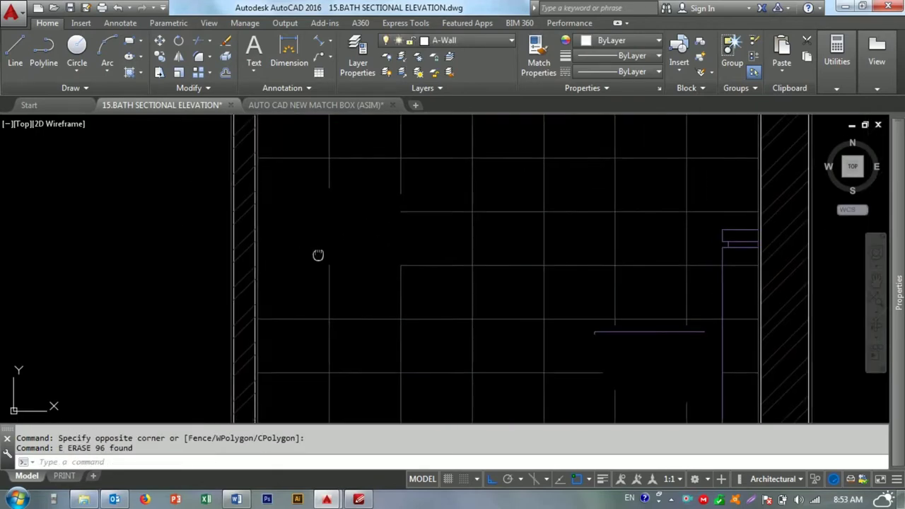
- Extend the tile line left to the wall
key(Escape)
key(Escape)
key(Return)
click(467, 243)
key(Escape)
- Join the broken vertical tile line pieces into single lines
text(j)
key(Return)
click(444, 242)
click(442, 161)
key(Return)
key(Return)
click(370, 161)
scroll(372, 262, down, 3)
- Window-select and erase the unwanted objects in the section
key(Return)
key(Escape)
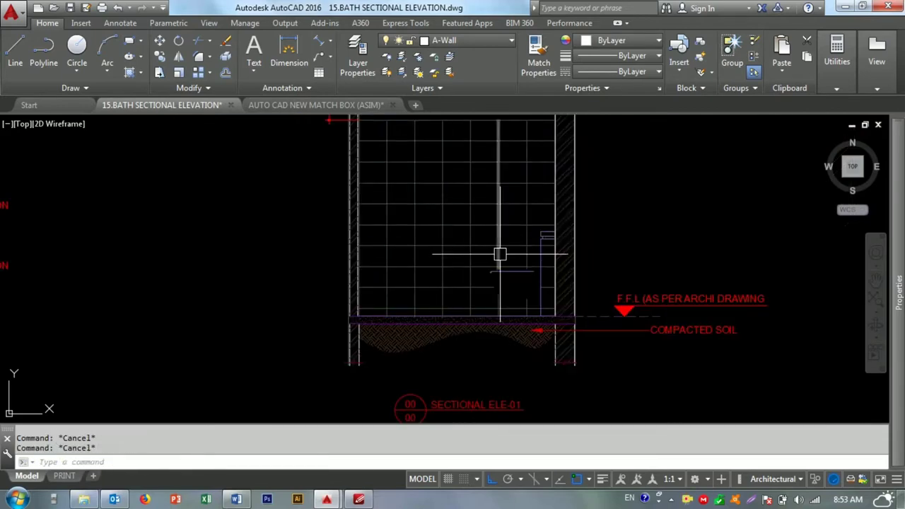
key(Escape)
scroll(428, 252, up, 4)
click(407, 279)
click(594, 144)
text(e)
- Extend the crossed tile lines down to the floor
key(Return)
click(541, 238)
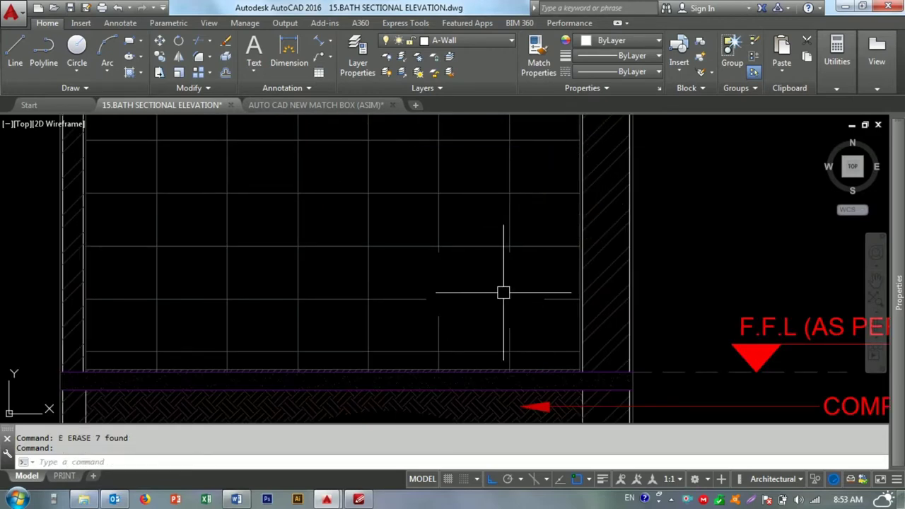
click(508, 284)
key(Escape)
text(ex)
key(Return)
key(Return)
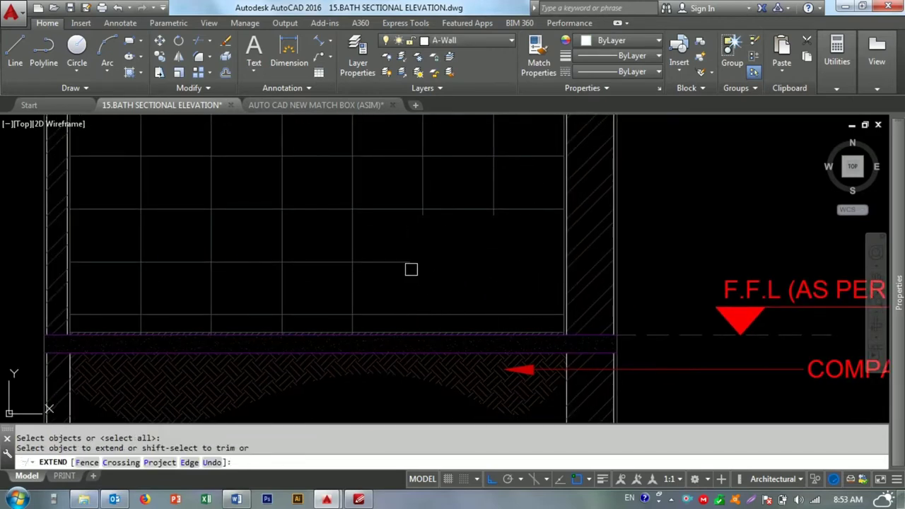
click(509, 185)
click(418, 212)
click(507, 227)
click(420, 234)
scroll(403, 283, down, 4)
scroll(462, 285, down, 3)
key(Escape)
key(Escape)
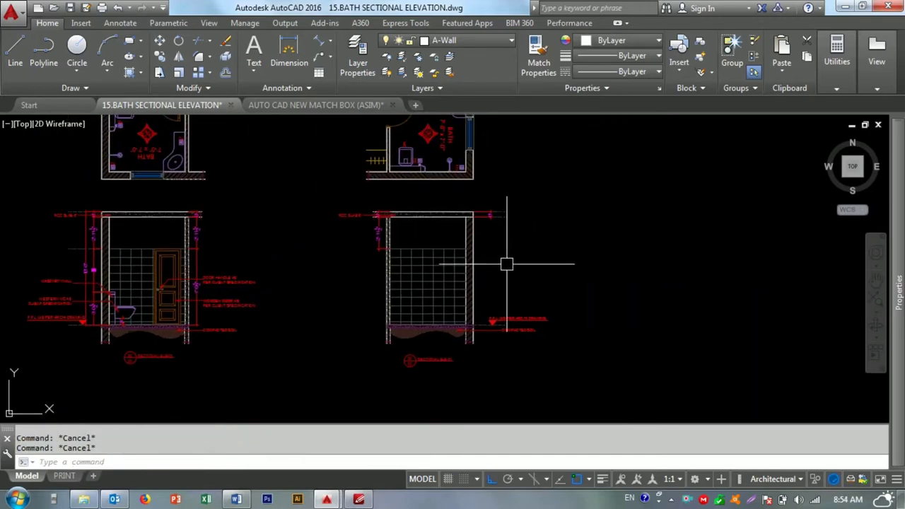
key(Escape)
scroll(481, 280, up, 2)
scroll(424, 261, up, 4)
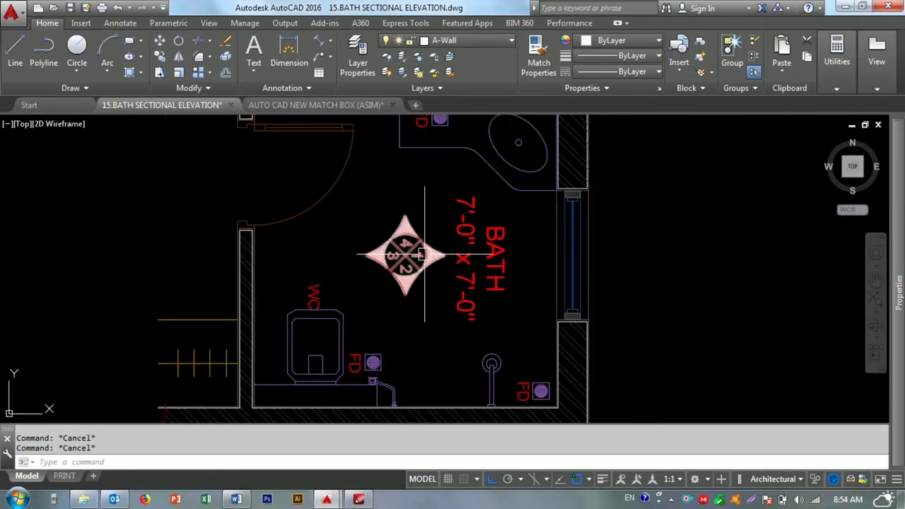
scroll(403, 250, up, 2)
- Start a vertical construction line through the bath plan
text(l)
key(Return)
text(v)
key(Return)
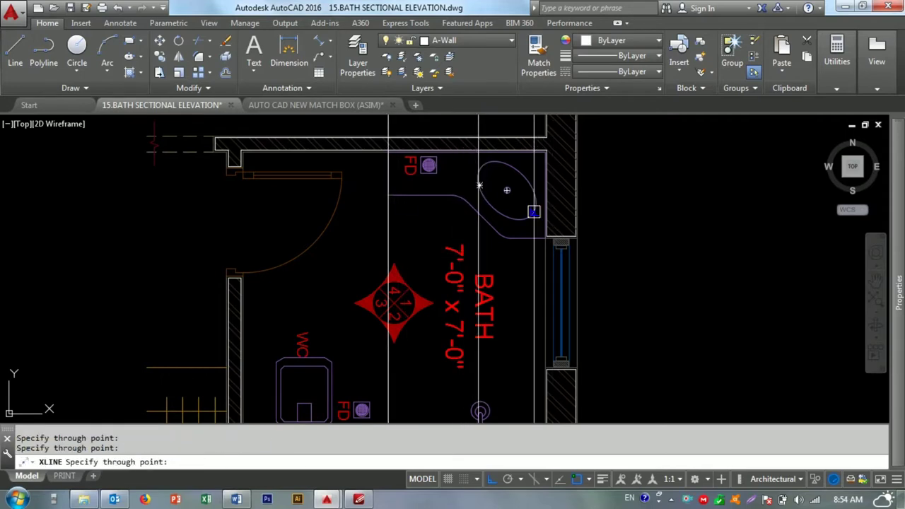
- Finish placing the vertical construction lines at the counter edges
scroll(534, 211, up, 5)
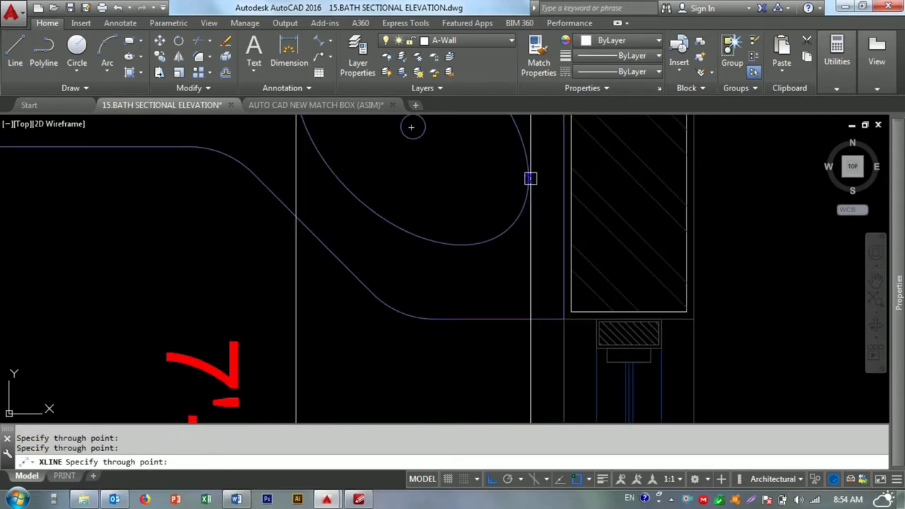
key(Escape)
scroll(440, 241, down, 5)
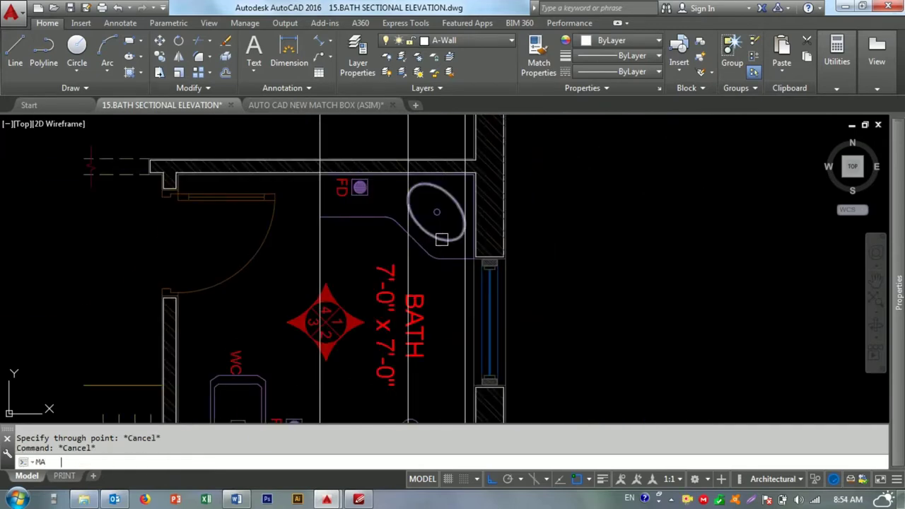
- Match the basin ellipse's properties onto the counter outline
key(Return)
click(441, 238)
key(Escape)
key(Return)
click(445, 273)
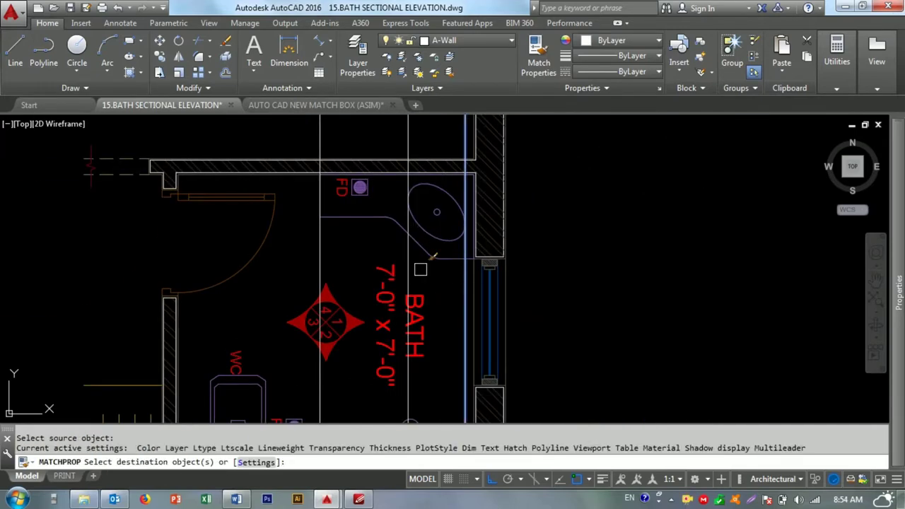
click(462, 278)
click(463, 277)
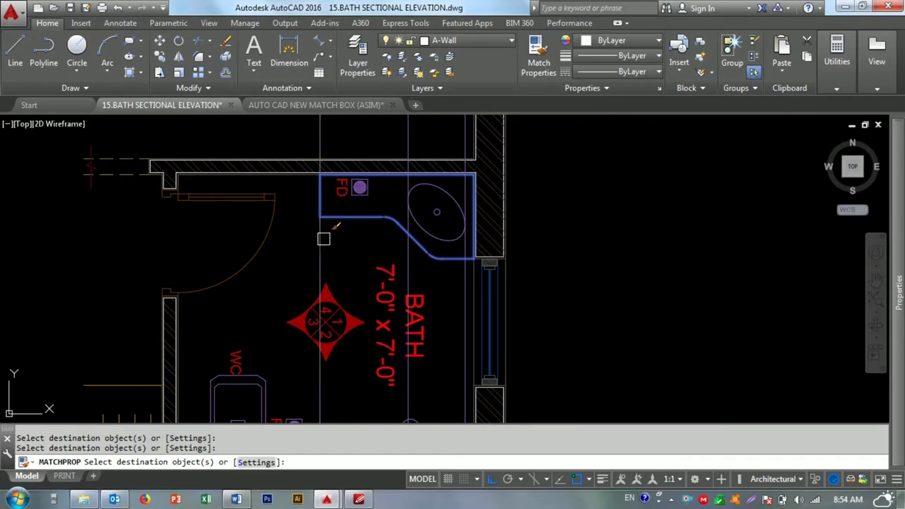
key(Escape)
- Pan to the right plan and elevation and start a horizontal construction line
scroll(379, 297, down, 5)
scroll(403, 268, up, 3)
scroll(425, 268, down, 3)
middle_drag(424, 268, 507, 269)
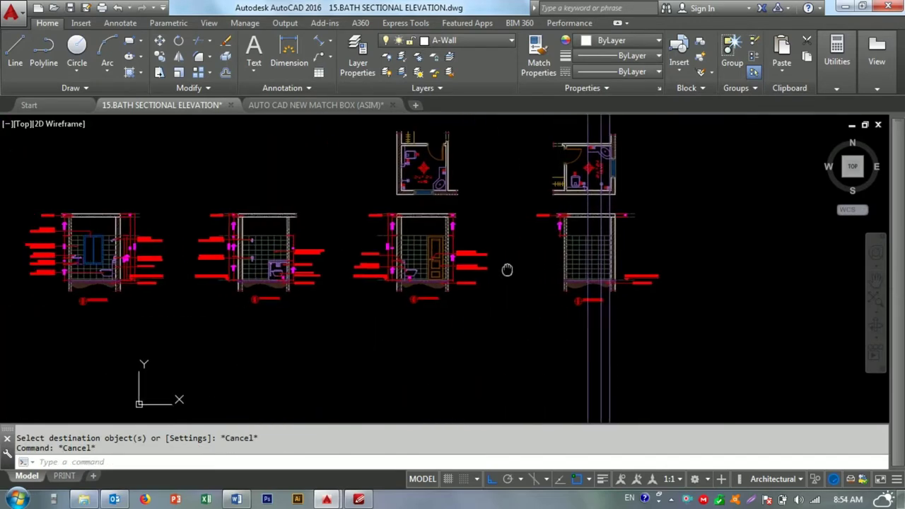
text(XL)
key(Return)
- Place a horizontal construction line across the tiled wall
text(H)
key(Return)
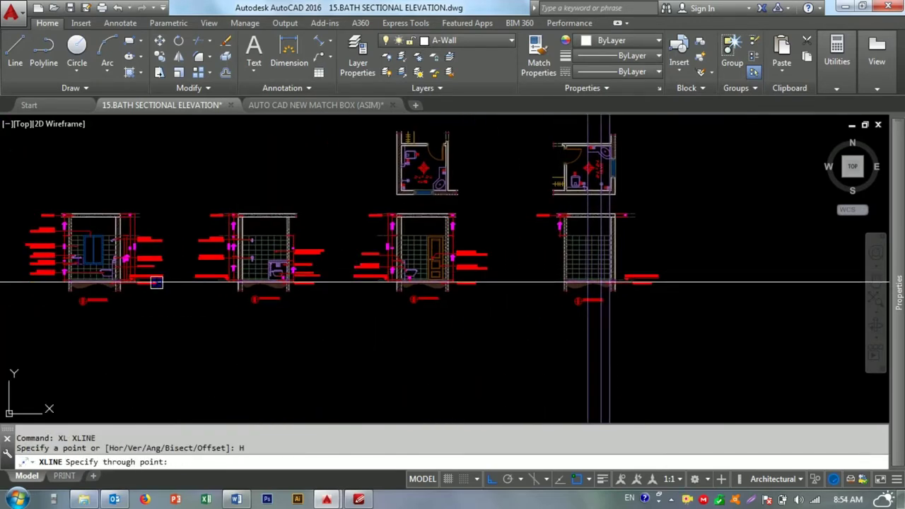
scroll(191, 280, up, 5)
key(Escape)
key(Escape)
- Pick a source object for Match Properties, then cancel it
text(ma)
key(Return)
click(183, 211)
scroll(187, 216, down, 4)
scroll(384, 236, up, 4)
scroll(226, 273, down, 4)
scroll(540, 281, up, 4)
key(Escape)
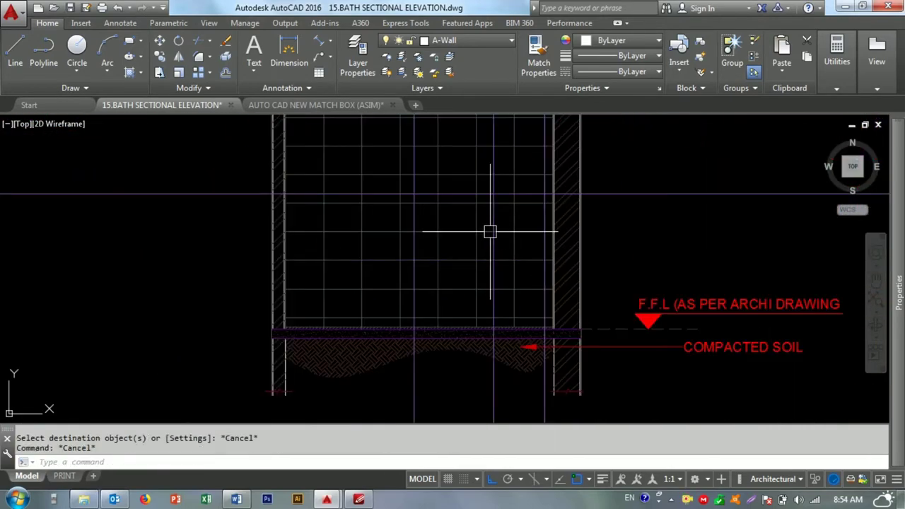
- Offset the horizontal line upward by a distance picked on screen
text(o)
key(Return)
scroll(485, 234, down, 3)
scroll(484, 234, down, 2)
scroll(291, 170, up, 5)
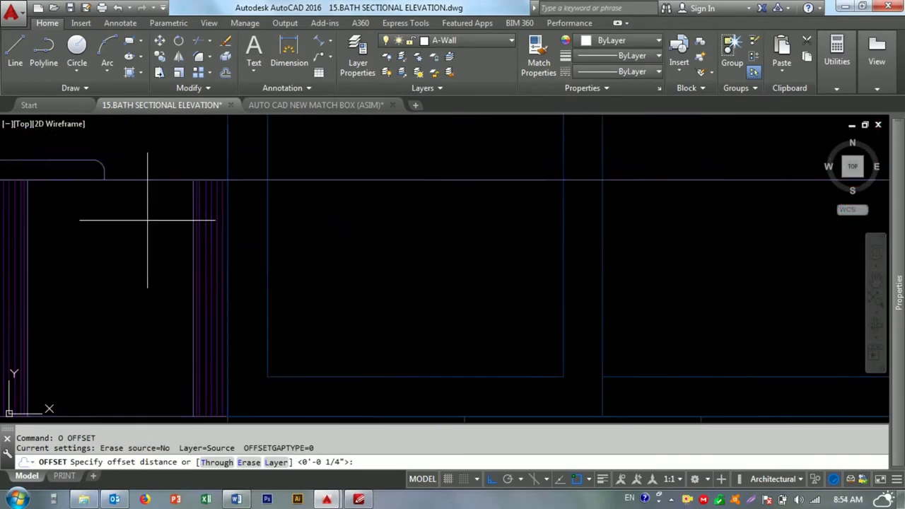
scroll(291, 170, up, 2)
click(301, 306)
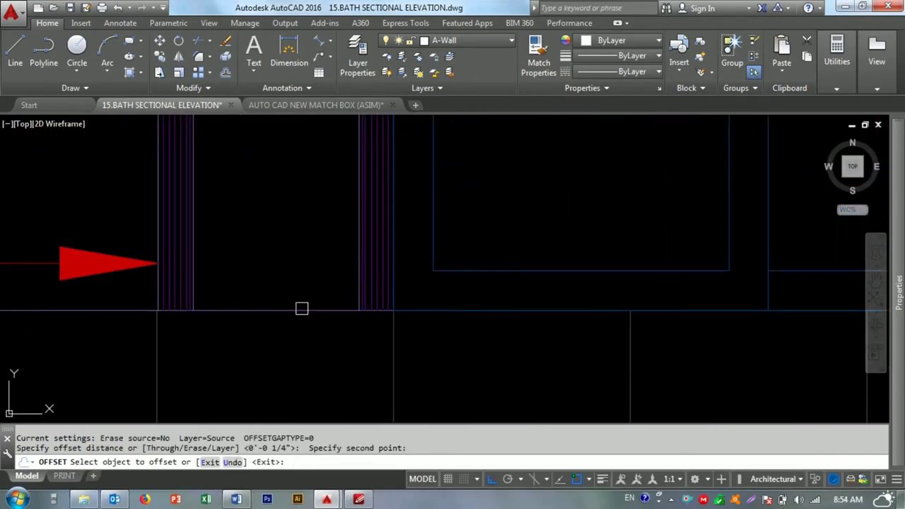
scroll(301, 307, down, 4)
click(740, 270)
scroll(739, 271, up, 6)
click(563, 263)
click(335, 273)
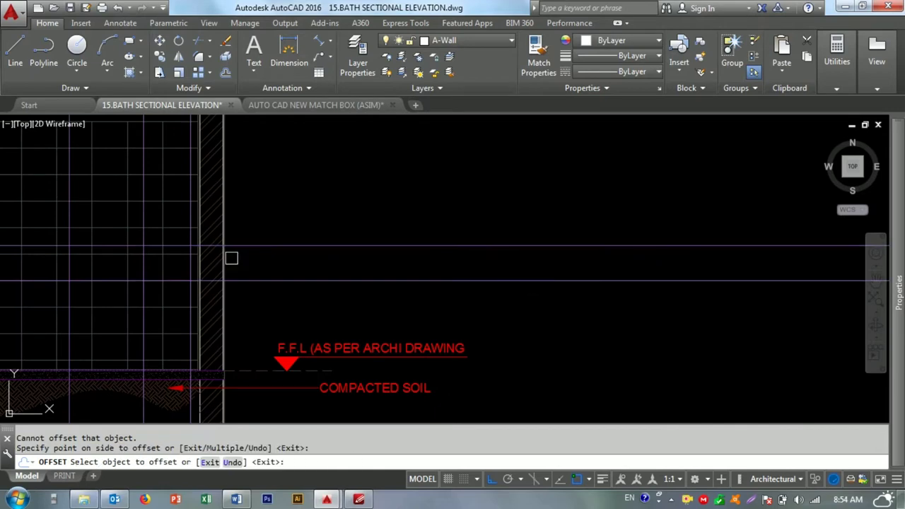
key(Escape)
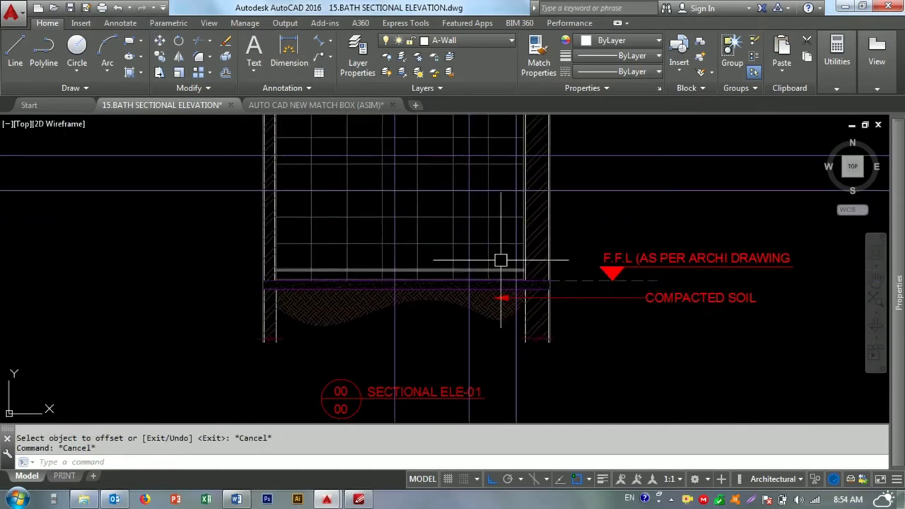
scroll(386, 276, down, 4)
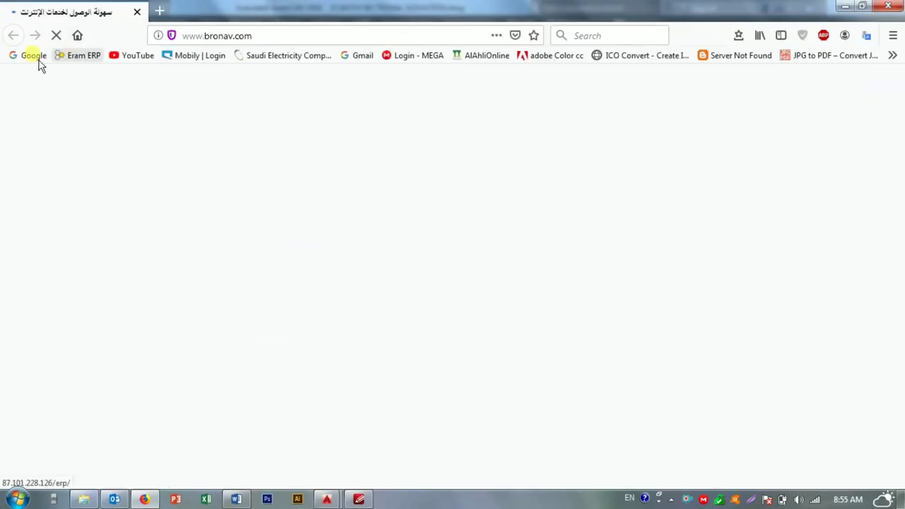
- Open a web page in a new browser tab, then return to the drawing
key(ctrl+t)
text(WE)
key(Return)
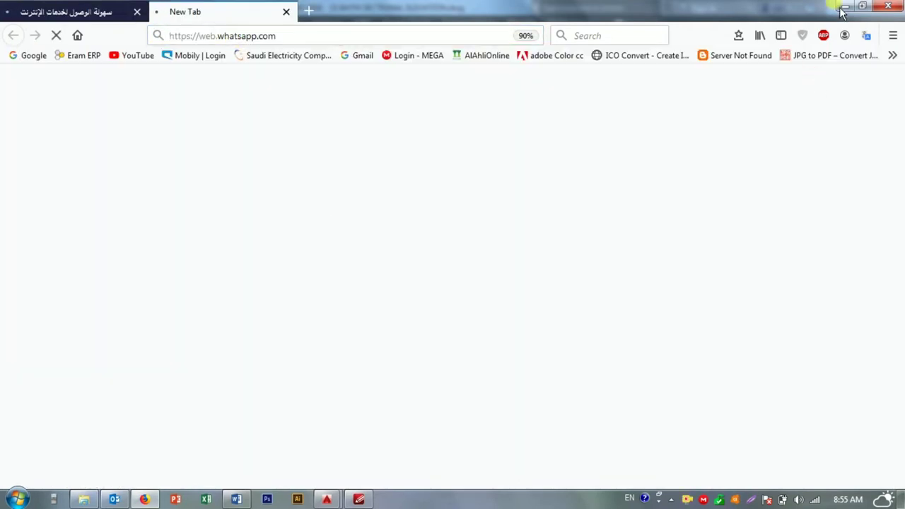
click(843, 7)
key(Escape)
scroll(405, 238, up, 3)
- Try trimming lines in the right elevation, cancelling the trim and an accidental text command
text(tr)
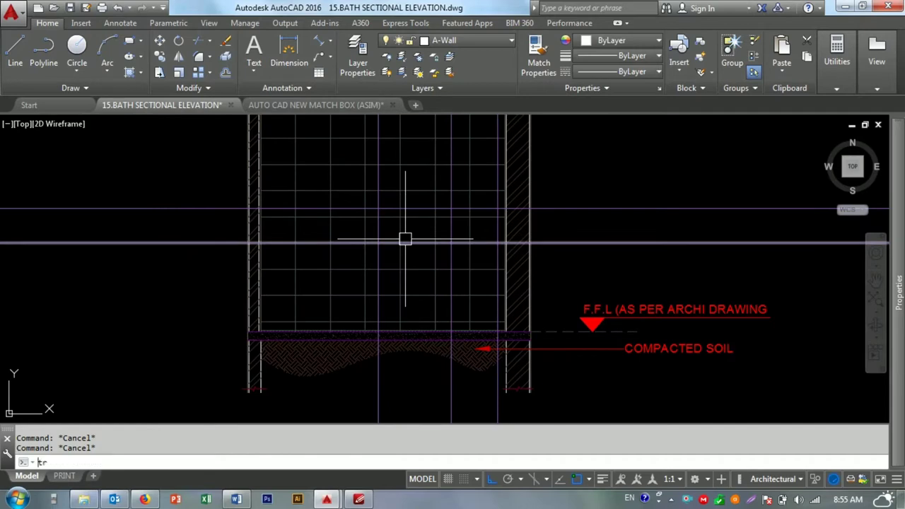
key(Return)
scroll(396, 219, up, 3)
key(Return)
click(343, 220)
key(Escape)
text(t)
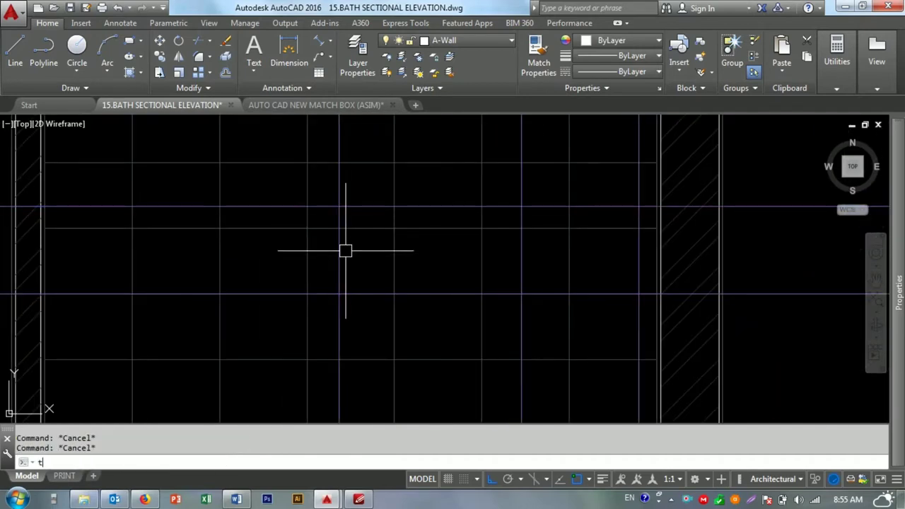
key(Return)
click(330, 260)
key(Escape)
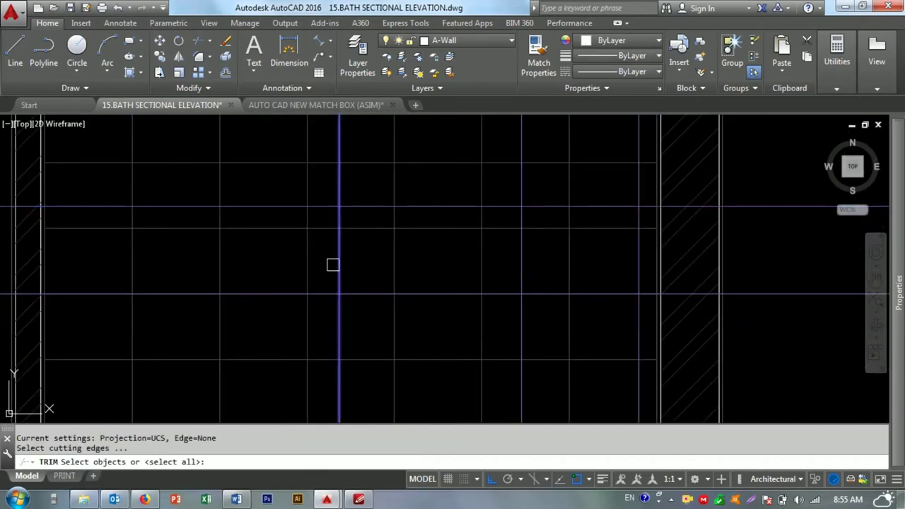
scroll(463, 236, down, 3)
scroll(453, 244, up, 3)
key(Escape)
key(Escape)
key(Return)
scroll(449, 248, down, 3)
key(Escape)
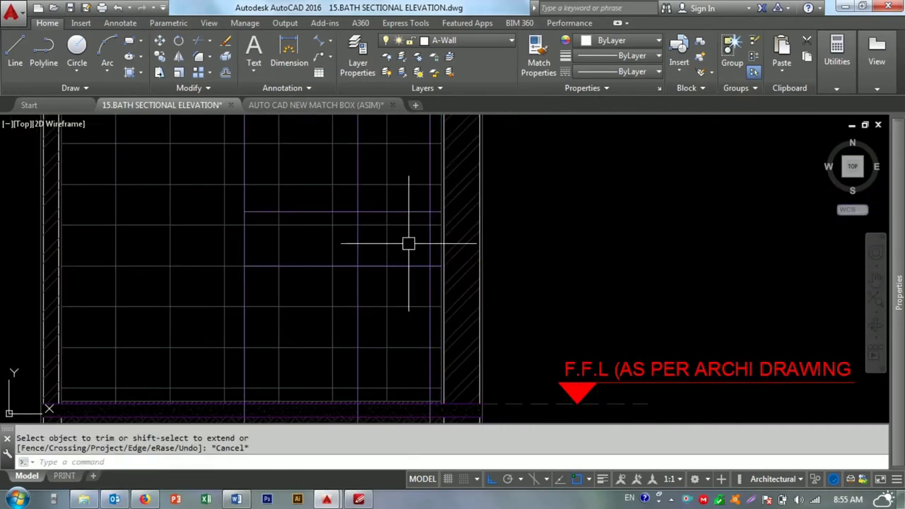
scroll(403, 230, up, 3)
scroll(365, 242, down, 3)
scroll(353, 242, up, 3)
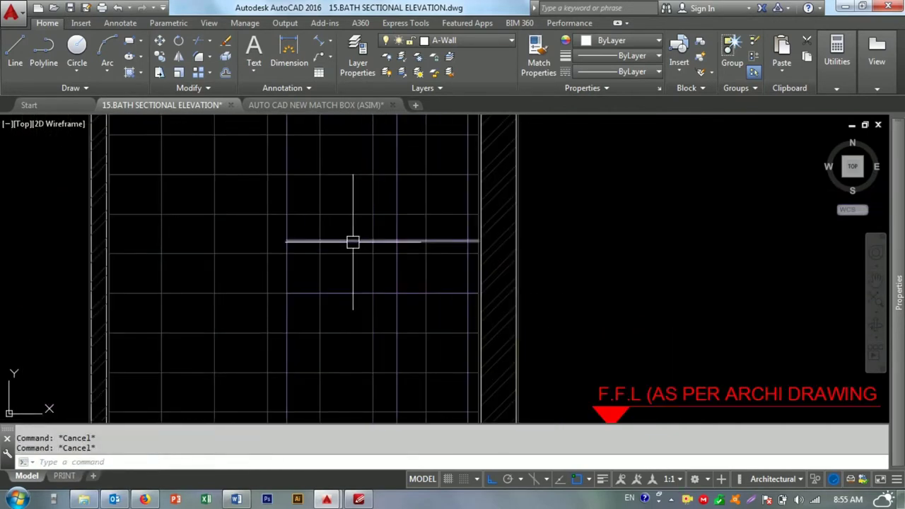
text(xl)
- Place vertical construction lines at the counter's curved end
key(Return)
text(v)
key(Return)
scroll(354, 241, down, 3)
scroll(360, 244, up, 3)
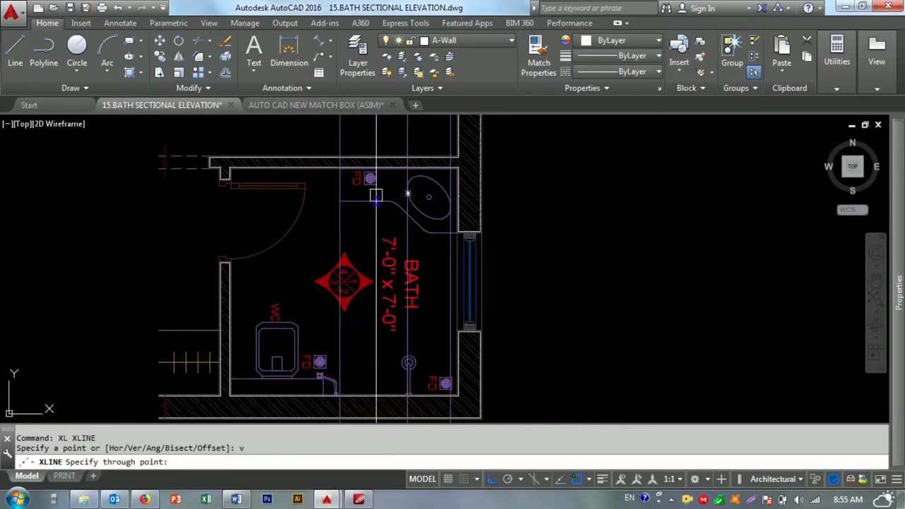
scroll(396, 249, up, 2)
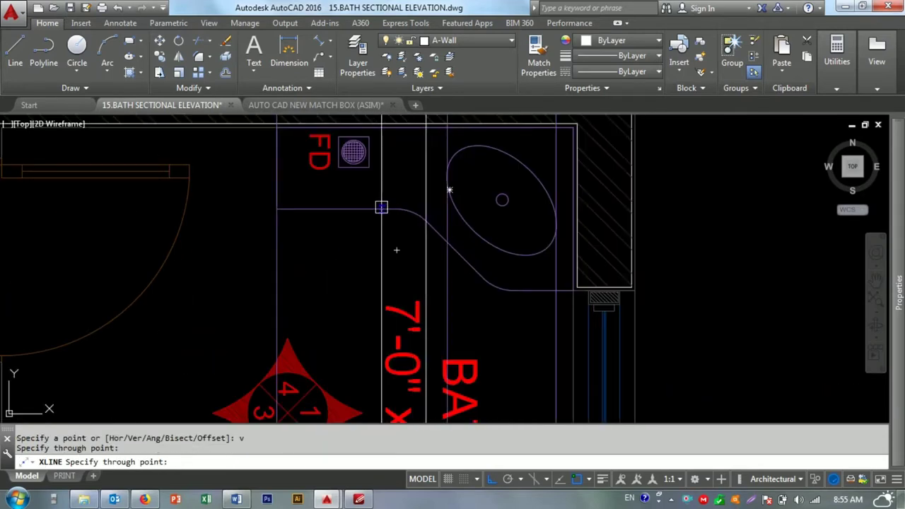
middle_drag(468, 280, 392, 255)
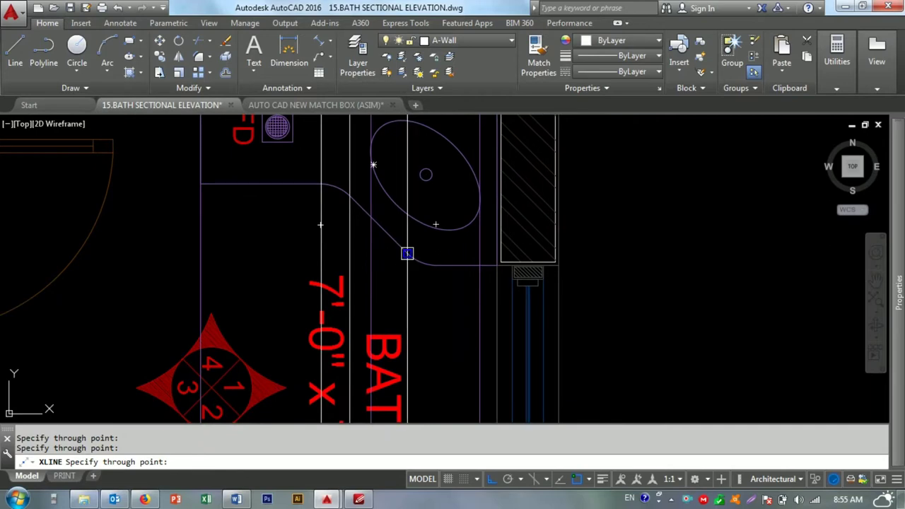
key(Escape)
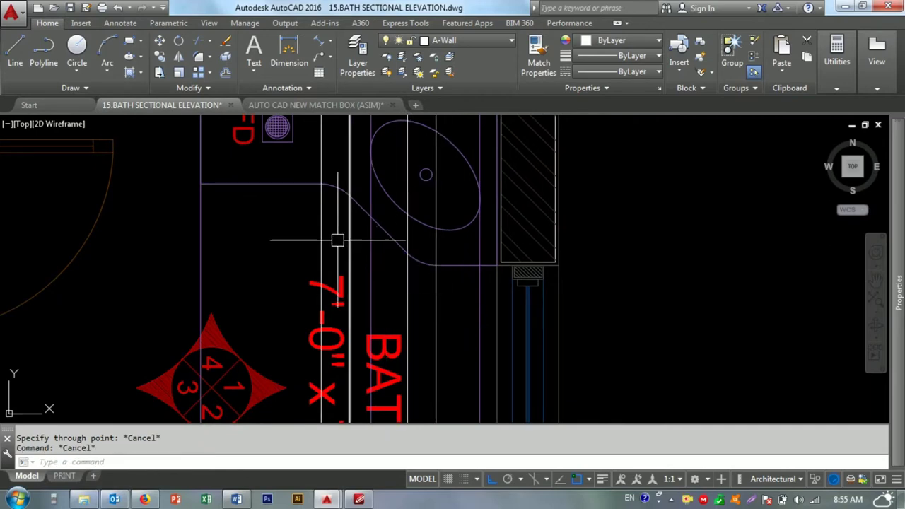
scroll(367, 242, down, 5)
middle_drag(367, 243, 424, 203)
scroll(464, 374, up, 3)
scroll(195, 205, up, 3)
- Copy the counter's rounded outline into the right elevation
click(202, 217)
text(o)
key(Return)
click(259, 223)
scroll(258, 223, down, 5)
scroll(416, 260, up, 3)
scroll(406, 271, up, 3)
scroll(343, 236, up, 2)
scroll(529, 238, up, 2)
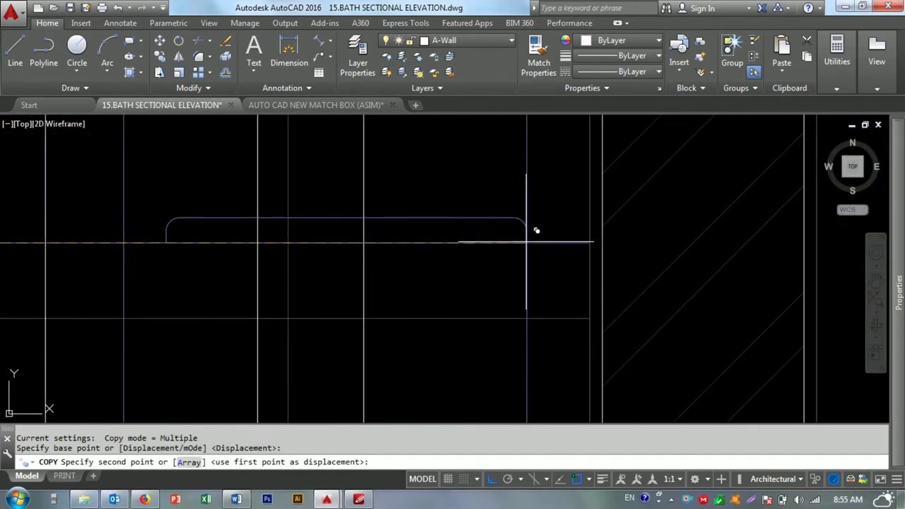
key(Escape)
key(Escape)
- Stretch the copied outline's rounded end with a crossing window to meet the construction lines
middle_drag(168, 250, 311, 261)
text(s)
key(Return)
click(317, 267)
click(313, 212)
key(Return)
click(306, 255)
click(265, 256)
click(290, 202)
click(663, 195)
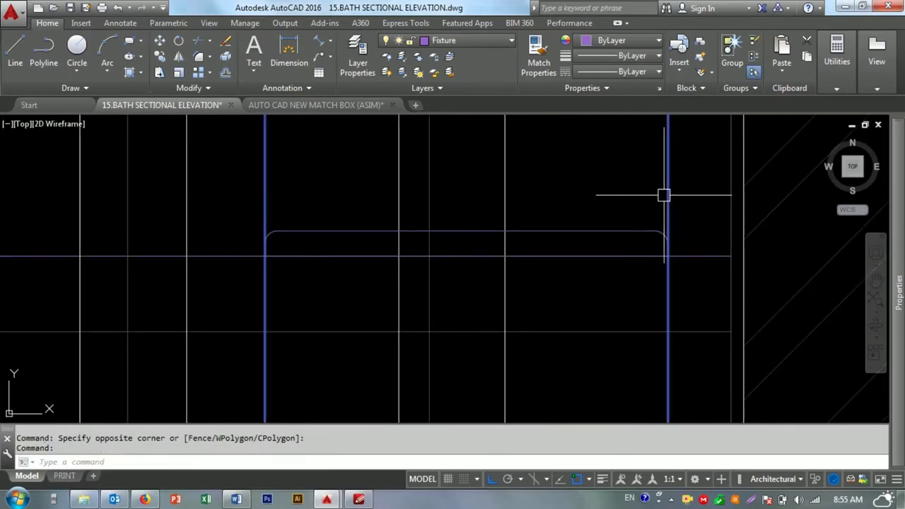
scroll(453, 293, down, 2)
key(Escape)
key(Escape)
scroll(252, 291, down, 2)
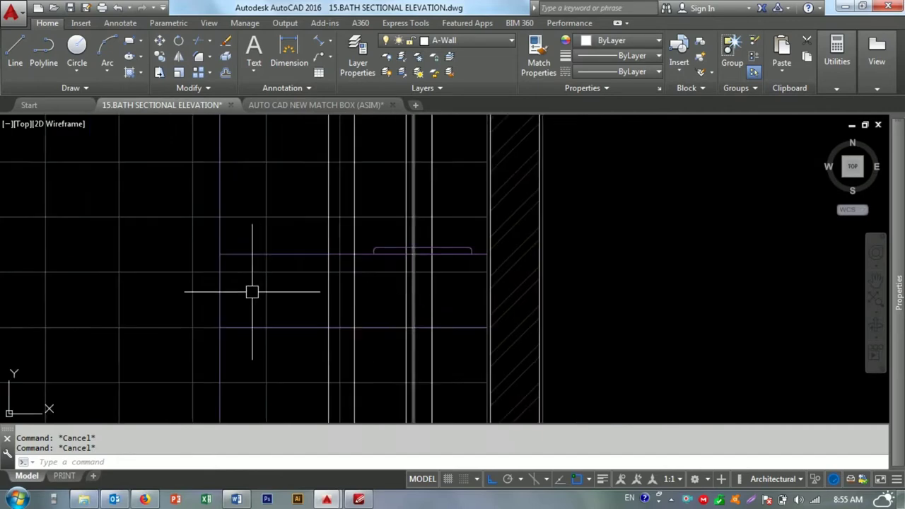
- Draw a rectangle outlining the vanity under the counter
middle_drag(252, 291, 281, 276)
text(rec)
key(Return)
click(248, 240)
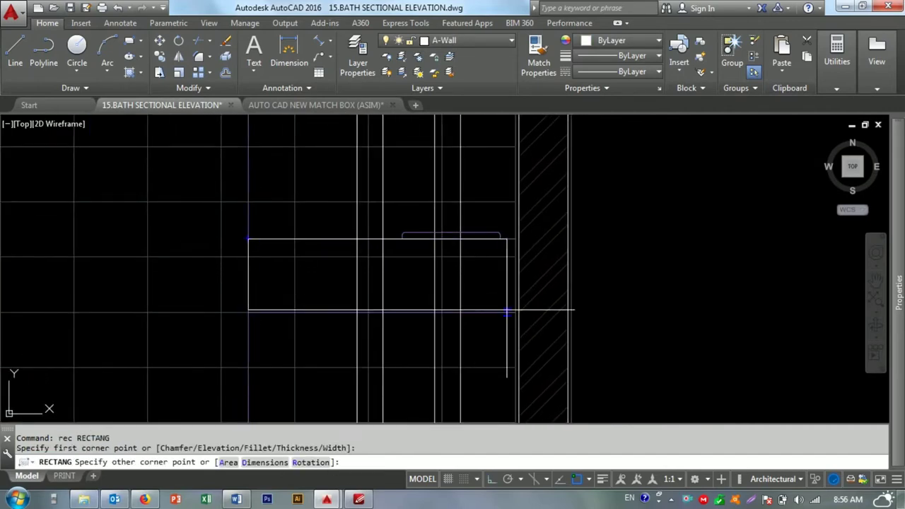
click(515, 311)
key(Escape)
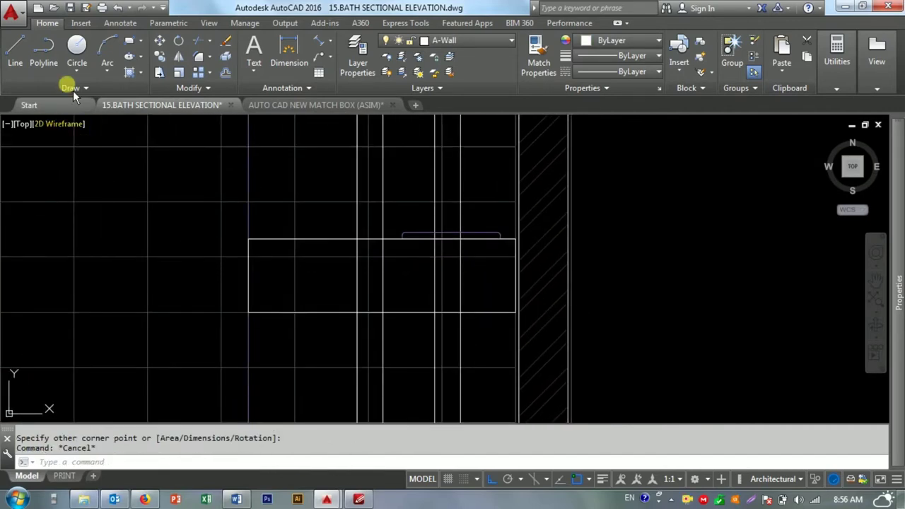
- Convert the vanity rectangle into a wipeout, erasing the original rectangle
click(72, 90)
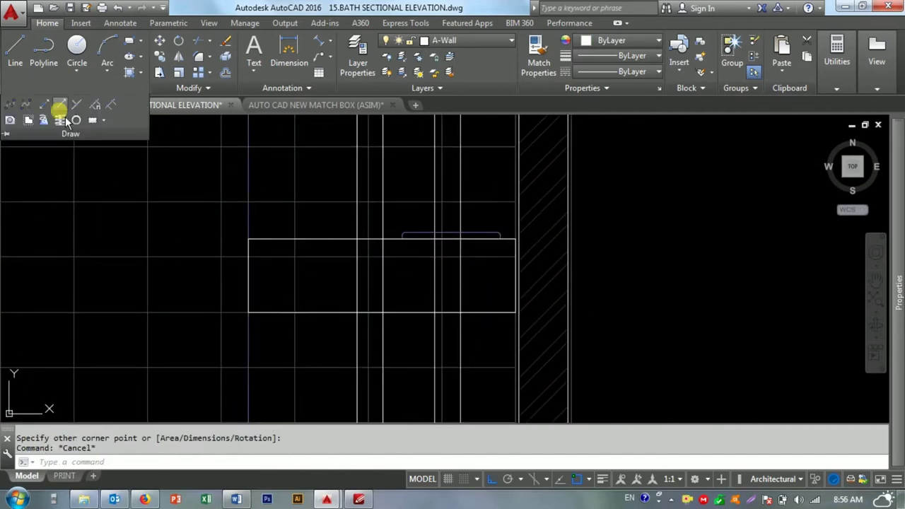
text(p)
key(Return)
click(323, 239)
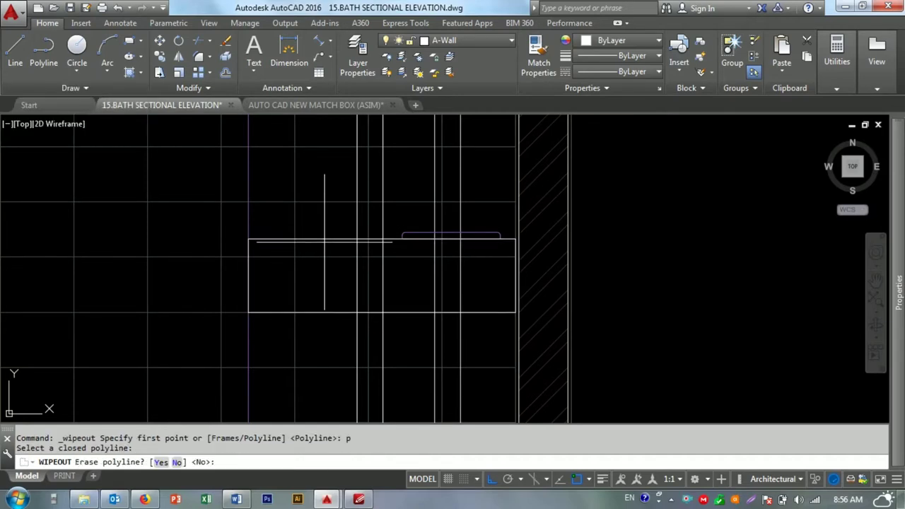
text(y)
key(Return)
key(Escape)
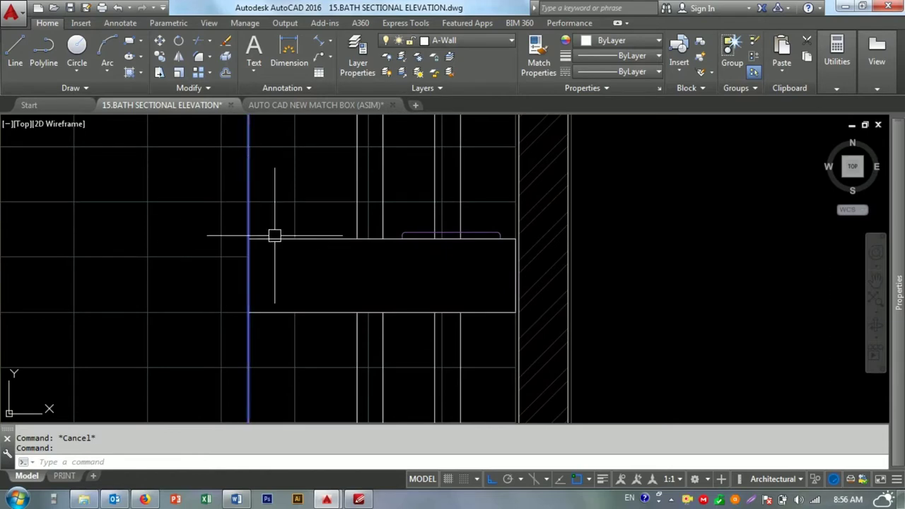
- Bring the wipeout to the front with DRAWORDER so it masks the tile lines
click(443, 241)
text(dr)
key(Return)
text(f)
key(Return)
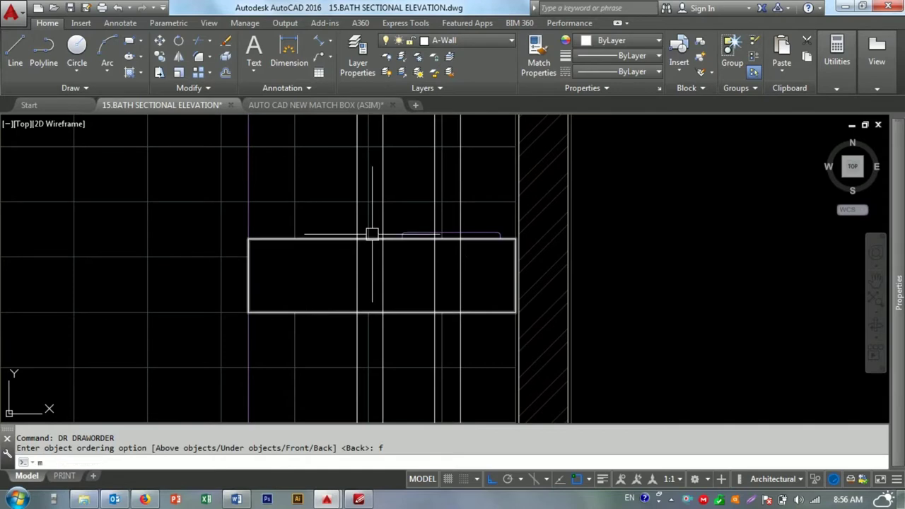
- Begin matching properties from the rectangle, then cancel and recentre the vanity box
text(ma)
key(Return)
click(413, 239)
scroll(392, 227, up, 2)
scroll(399, 244, down, 2)
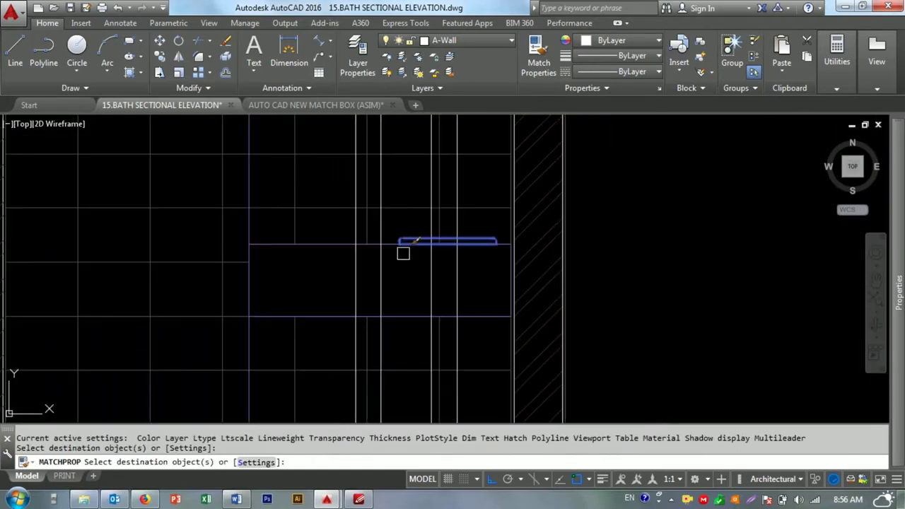
key(Escape)
scroll(340, 272, up, 2)
middle_drag(369, 281, 318, 259)
- Trim lines using the rectangle as the cutting edge
text(tr)
key(Return)
click(363, 211)
key(Return)
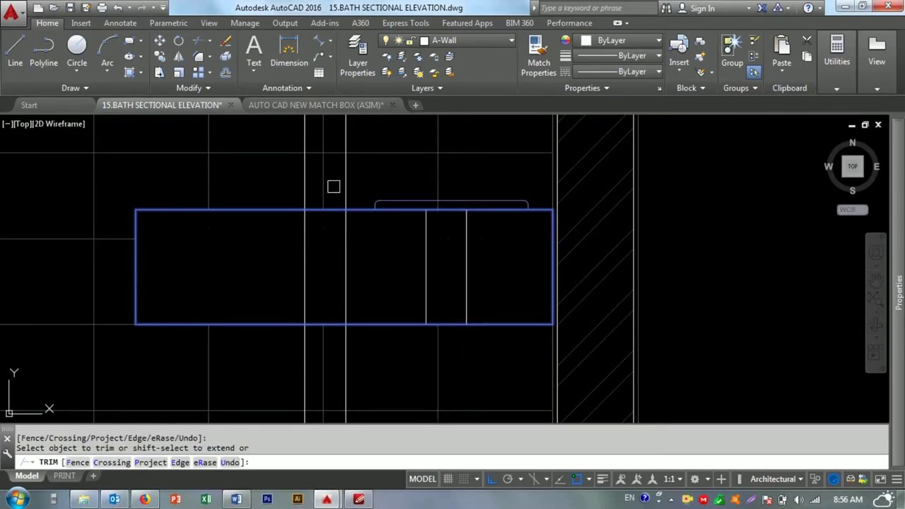
key(Escape)
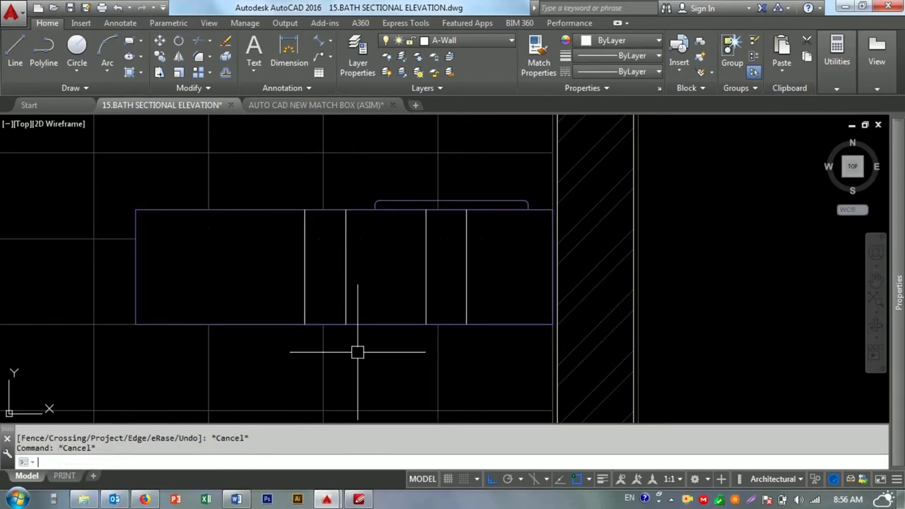
- Match the rectangle's properties onto a counter divider line
text(ma)
key(Return)
click(351, 322)
click(304, 294)
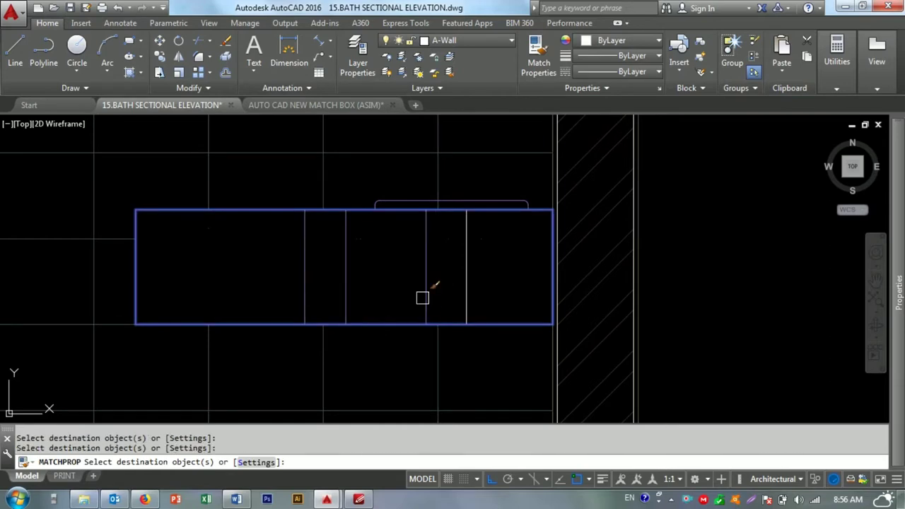
scroll(396, 306, down, 2)
scroll(391, 269, up, 3)
key(Escape)
scroll(495, 247, up, 4)
key(Escape)
- Abandon a further trim and pan back to the bathroom drawings
text(tr)
key(Return)
key(Return)
scroll(410, 238, down, 3)
key(Escape)
click(359, 261)
key(Escape)
scroll(448, 264, up, 2)
scroll(404, 281, down, 1)
scroll(405, 280, up, 3)
scroll(370, 268, down, 5)
scroll(415, 260, up, 4)
scroll(355, 252, up, 3)
scroll(408, 273, up, 2)
scroll(412, 268, up, 2)
scroll(462, 241, down, 4)
middle_drag(462, 241, 319, 266)
scroll(319, 267, down, 5)
scroll(376, 250, up, 5)
scroll(440, 151, up, 3)
scroll(409, 201, down, 2)
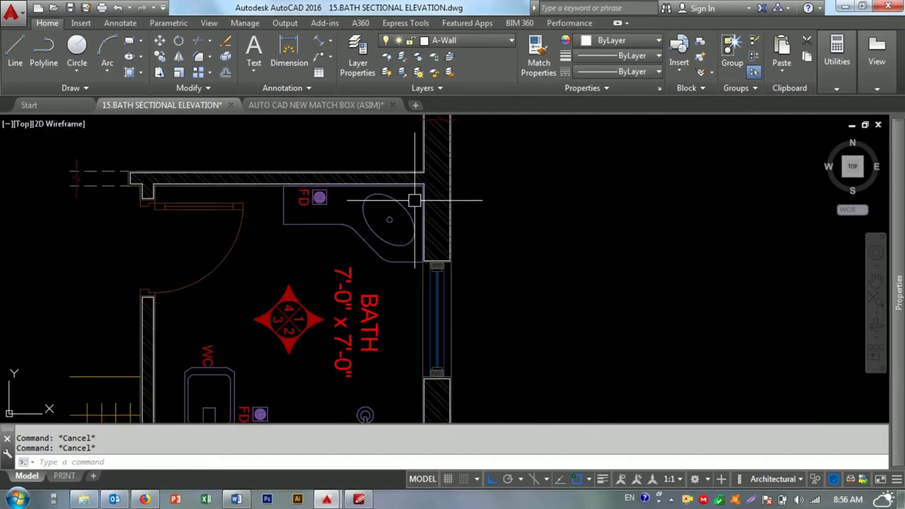
- Copy the first elevation's faucet onto this elevation's vanity top
scroll(405, 195, down, 4)
scroll(182, 254, up, 1)
scroll(158, 262, up, 2)
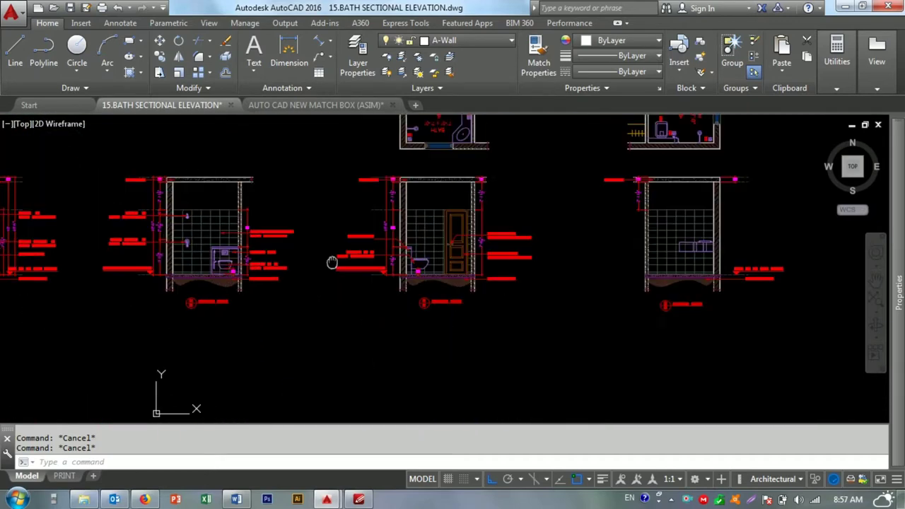
scroll(182, 191, up, 3)
scroll(212, 198, up, 3)
click(378, 205)
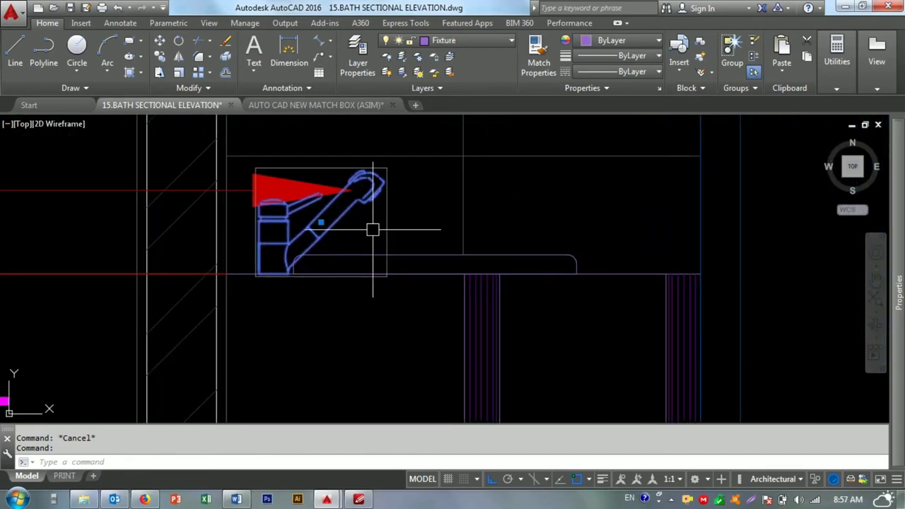
click(328, 274)
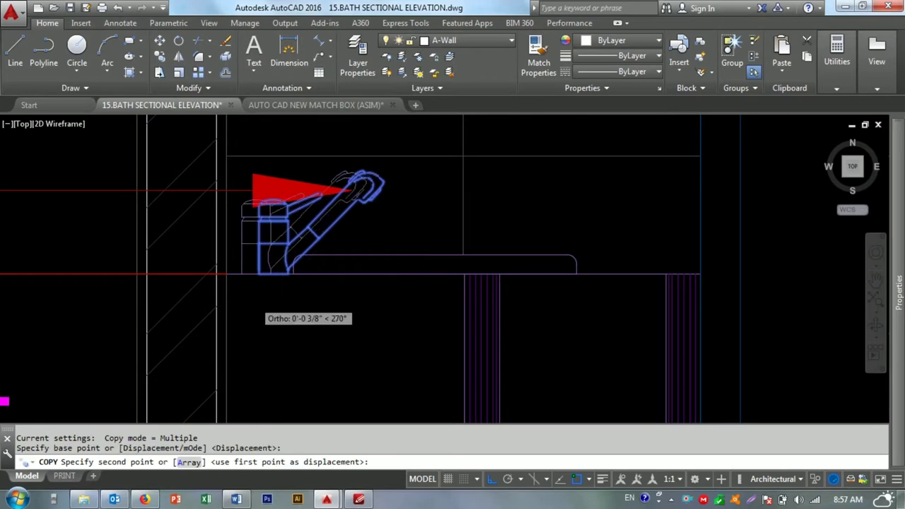
scroll(384, 293, down, 5)
scroll(559, 303, up, 3)
scroll(414, 303, up, 2)
click(297, 357)
key(Escape)
- Mirror the copied faucet, deleting the unmirrored original
drag(354, 255, 415, 304)
text(mi)
key(Return)
scroll(371, 304, up, 2)
click(365, 298)
click(384, 173)
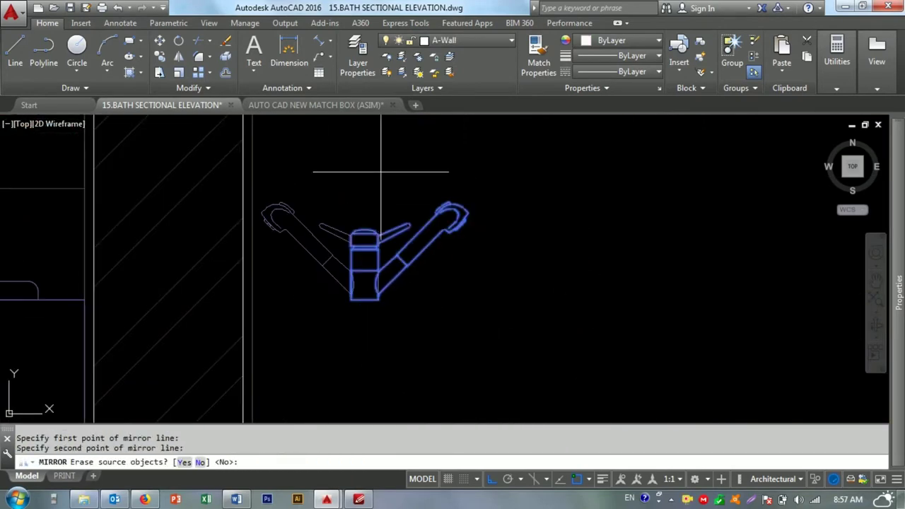
key(y)
key(Return)
- Move the mirrored faucet onto the vanity top at the wall end
drag(259, 197, 394, 287)
text(m)
key(Return)
click(378, 299)
scroll(210, 289, up, 3)
click(193, 293)
- Shift the faucet 3 units into position
scroll(277, 213, up, 2)
click(277, 213)
click(277, 139)
key(m)
key(Return)
click(269, 220)
text(3)
key(Return)
- Nudge the faucet 1 unit to the left and clear the leftover command
scroll(330, 271, down, 3)
scroll(330, 271, up, 2)
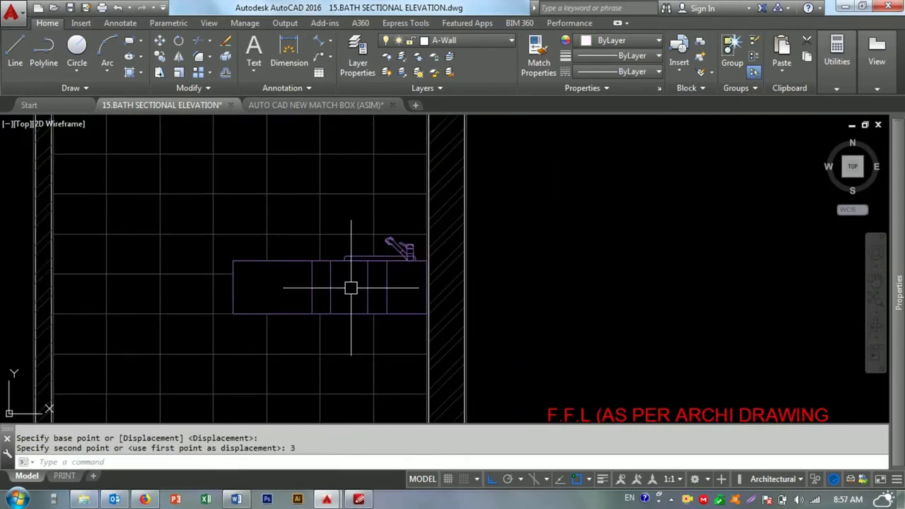
scroll(349, 289, up, 2)
key(m)
key(Return)
click(403, 211)
scroll(403, 227, up, 2)
key(Return)
click(402, 227)
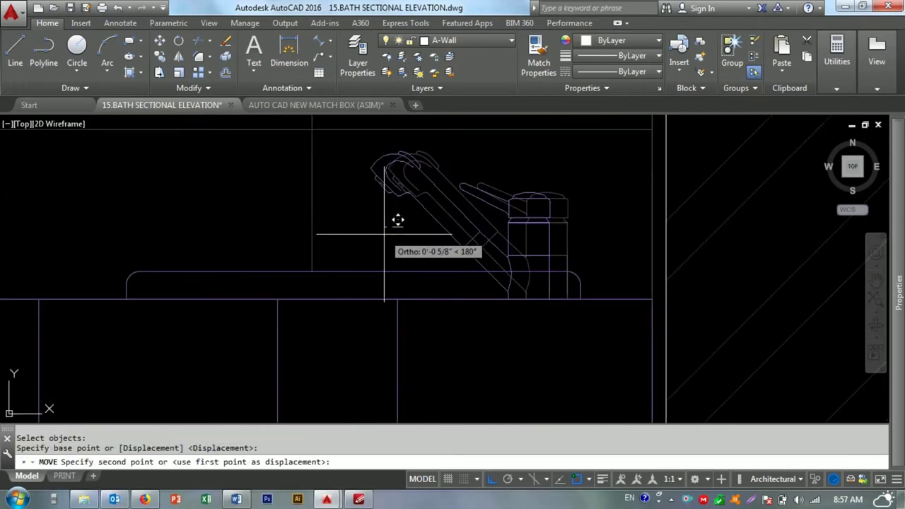
text(1)
key(Return)
scroll(445, 208, down, 3)
scroll(339, 285, down, 2)
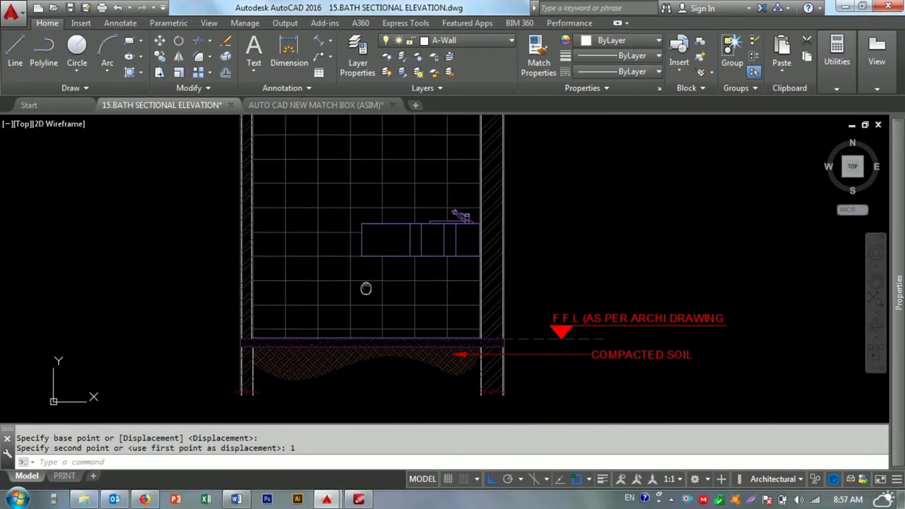
scroll(378, 257, up, 3)
scroll(377, 257, up, 2)
key(Escape)
key(Escape)
text(l)
key(Escape)
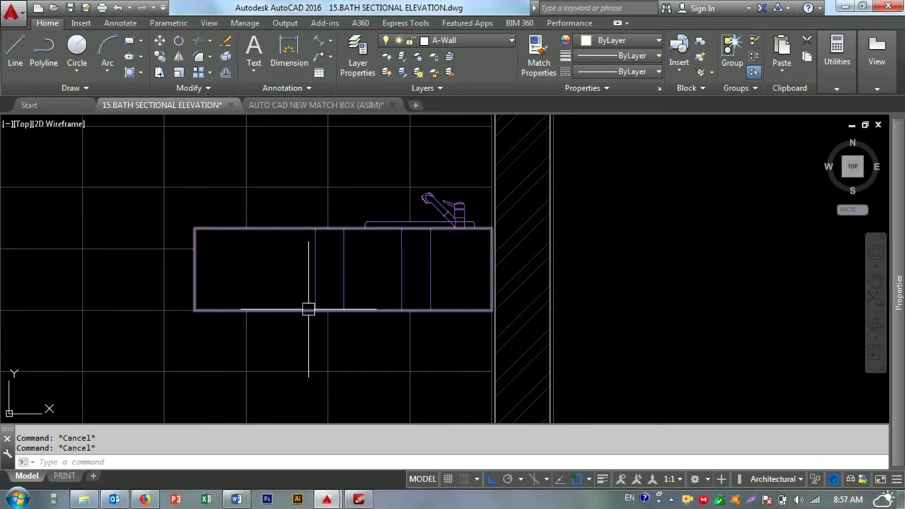
- Draw a circle between the vanity divider lines and trim it into an arc
scroll(301, 288, up, 3)
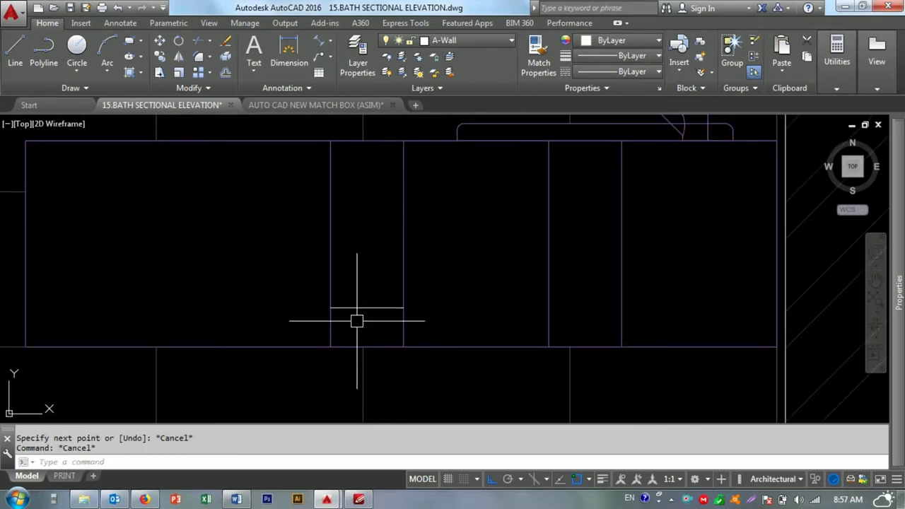
text(v)
key(Return)
click(367, 308)
click(403, 308)
key(Escape)
key(Escape)
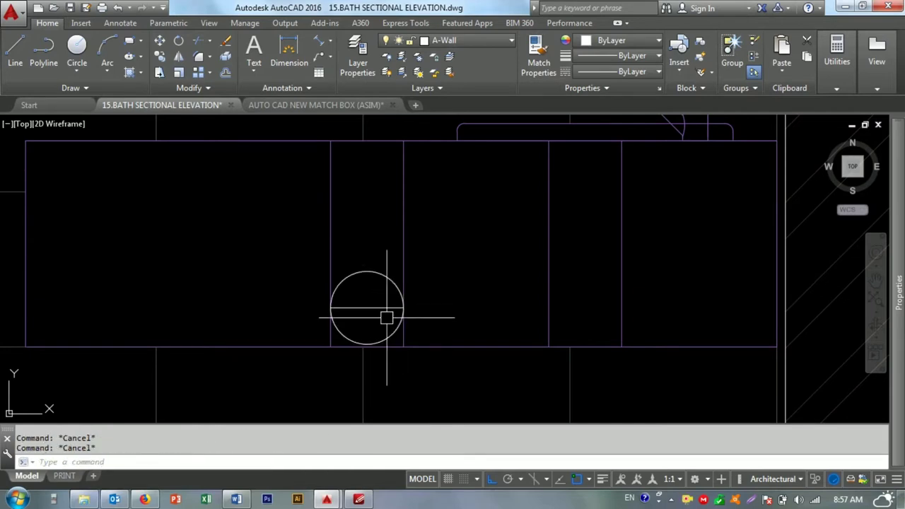
key(Escape)
key(Escape)
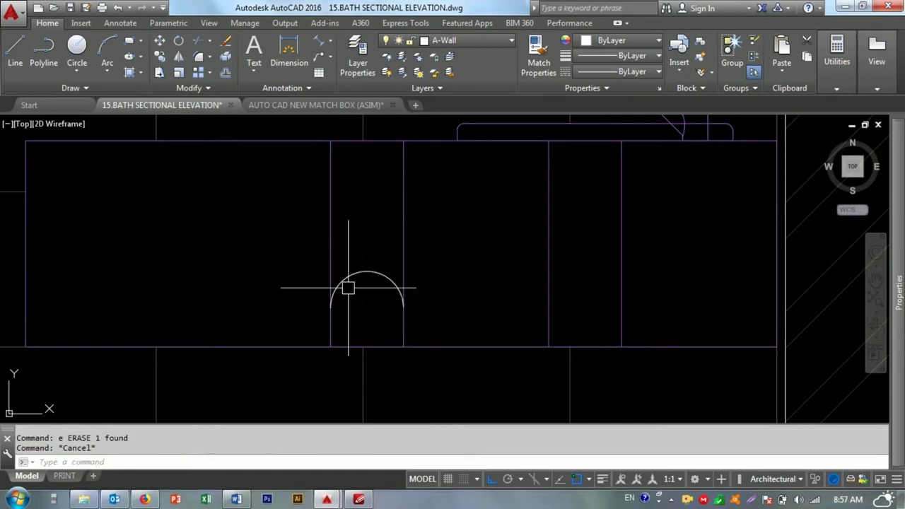
key(Escape)
scroll(347, 287, up, 2)
- Divide the arc into 8 equal parts with DIV
text(div)
key(Return)
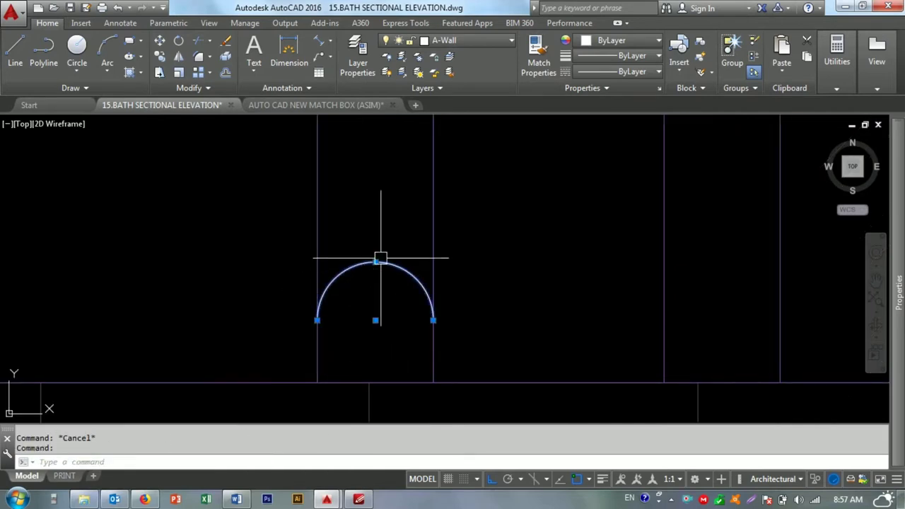
click(374, 264)
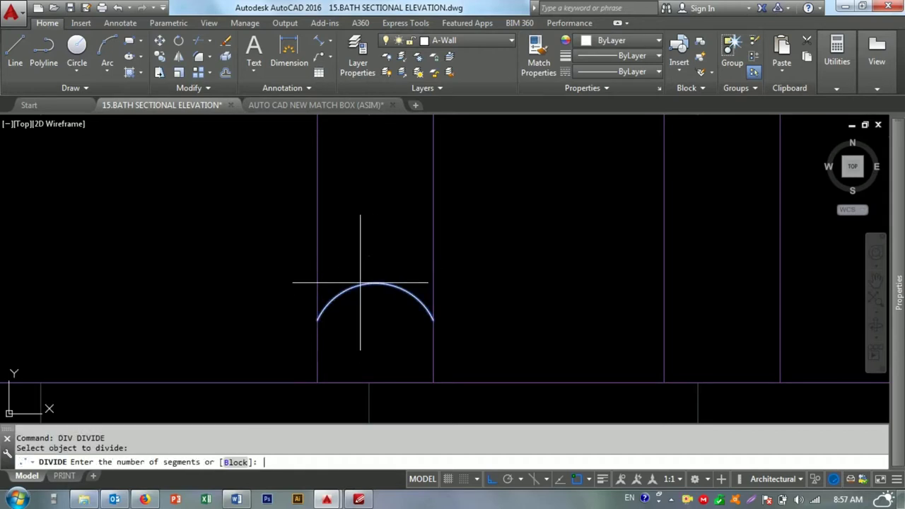
text(div)
key(Return)
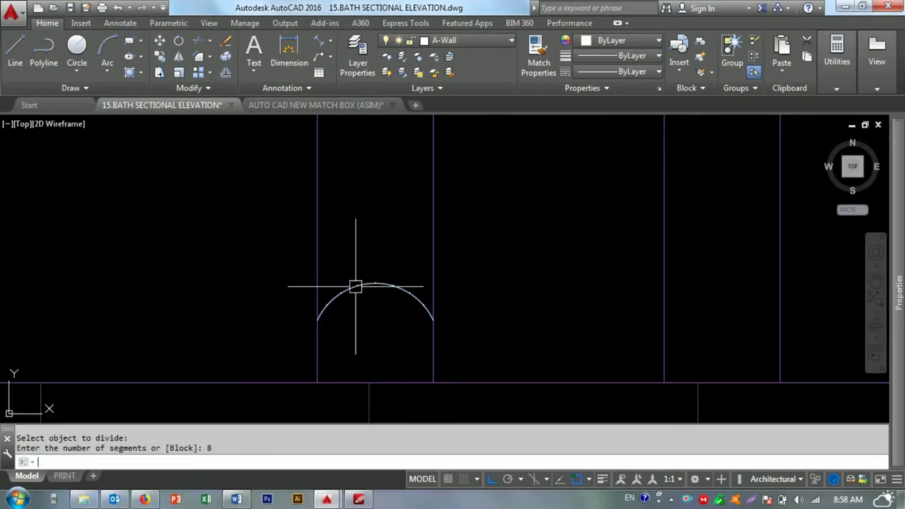
scroll(360, 266, up, 5)
- Run vertical construction lines through the division points, then erase the arc and marks
text(v)
key(Return)
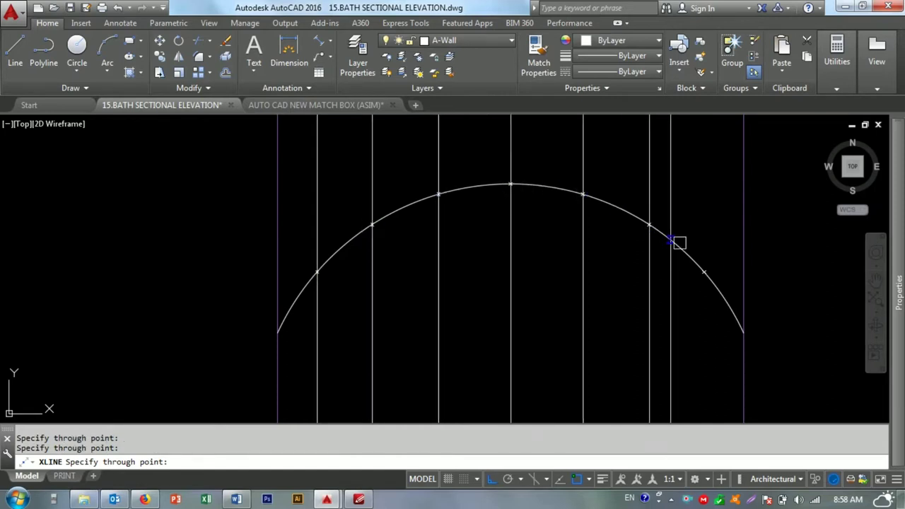
key(Escape)
click(620, 204)
click(468, 349)
key(e)
key(Return)
- Copy the seven vertical lines to the right across the vanity front
click(515, 357)
click(333, 357)
scroll(437, 265, up, 4)
scroll(398, 262, down, 4)
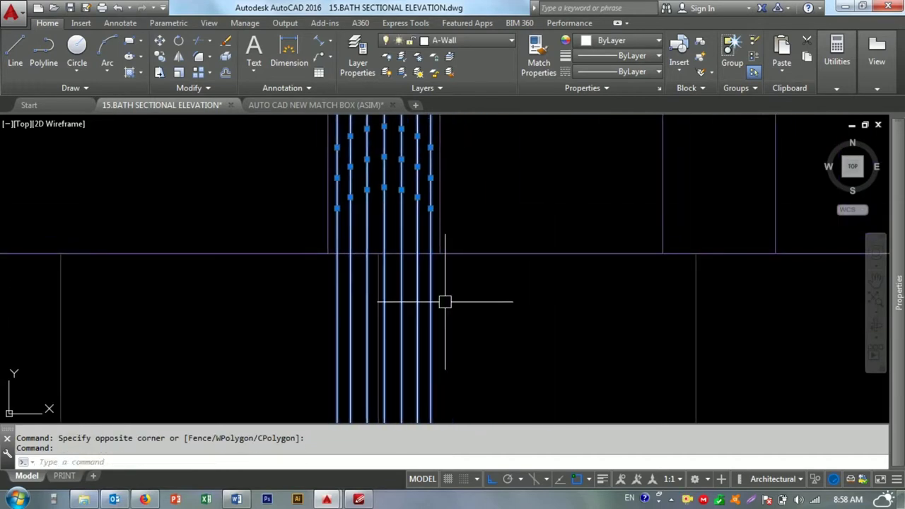
key(Return)
click(436, 254)
click(787, 247)
key(Escape)
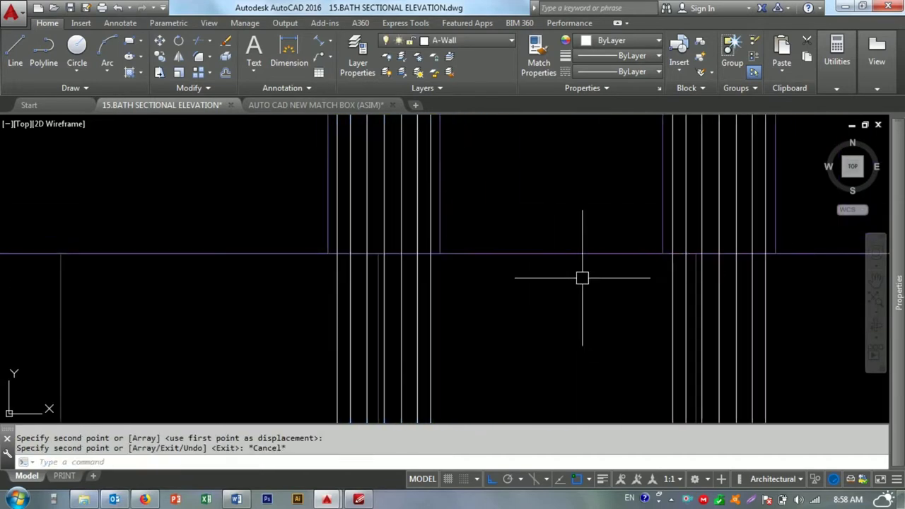
scroll(531, 306, down, 5)
key(Return)
scroll(533, 306, down, 5)
scroll(196, 249, up, 4)
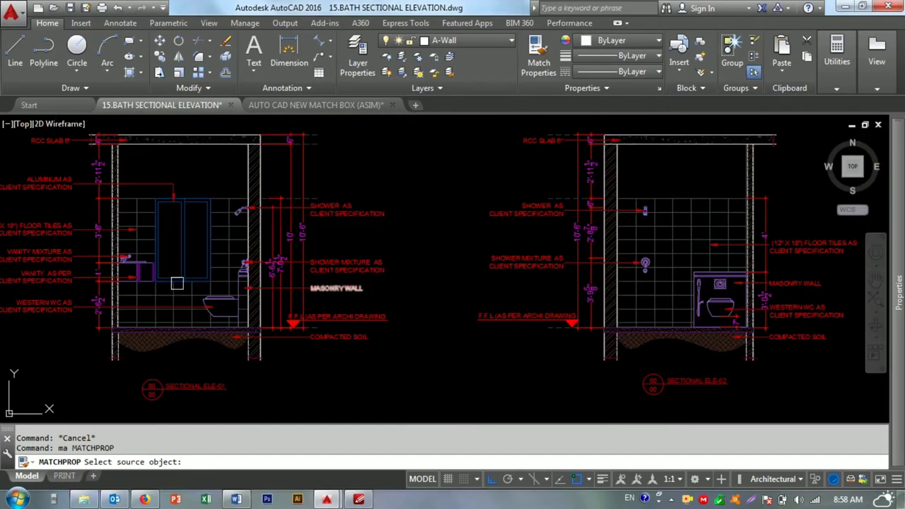
- Match the new vertical lines' properties to an existing vanity line
scroll(196, 249, up, 3)
scroll(202, 252, up, 3)
click(199, 253)
scroll(212, 256, down, 3)
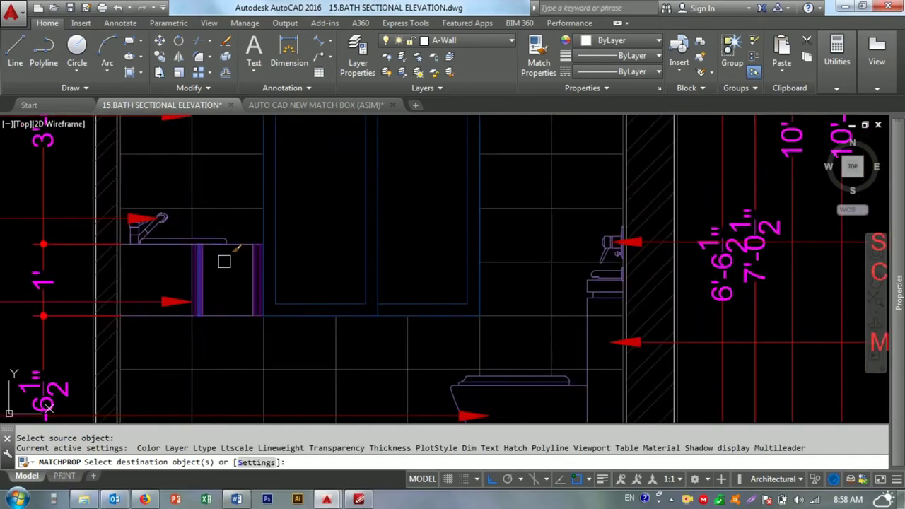
scroll(227, 259, down, 4)
click(624, 314)
scroll(611, 326, up, 5)
scroll(429, 252, up, 4)
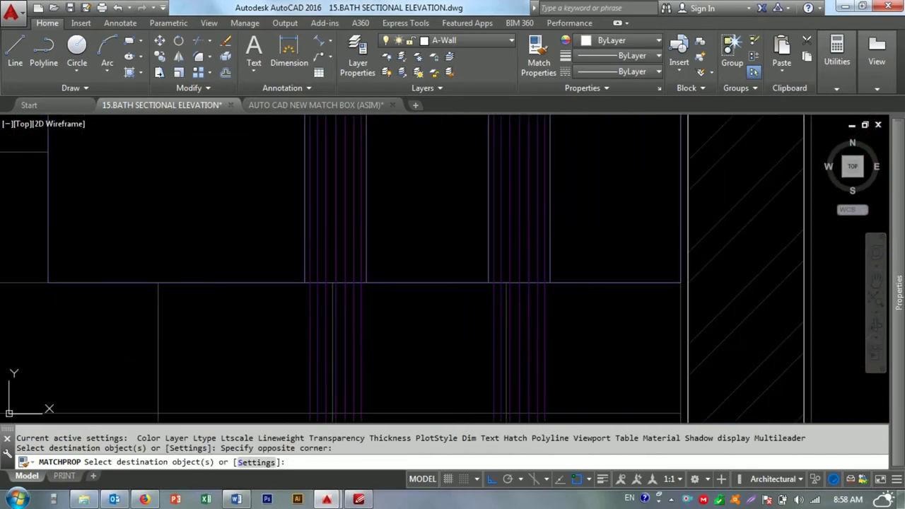
- Trim the vertical lines back to the vanity front at the slab top
key(Escape)
text(tr)
key(Return)
click(438, 283)
scroll(438, 286, down, 10)
click(462, 313)
click(333, 417)
scroll(432, 219, up, 5)
click(499, 262)
click(455, 119)
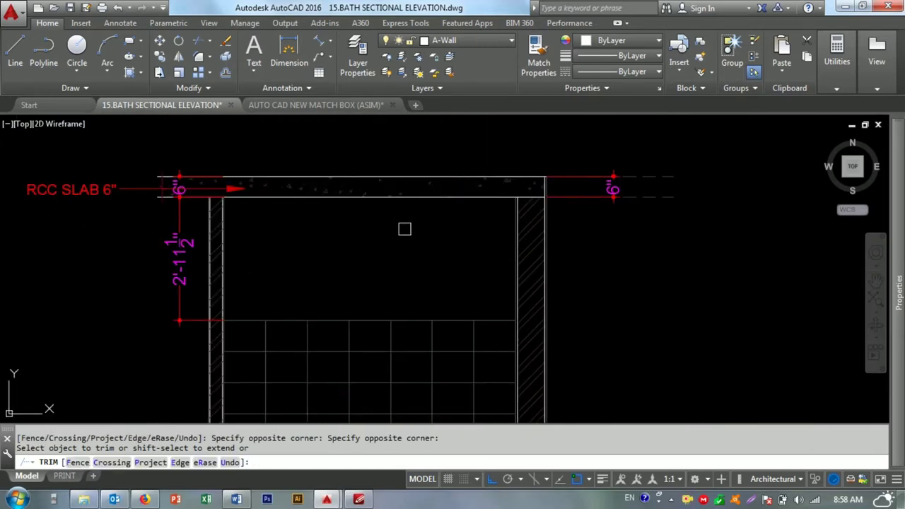
key(Escape)
scroll(428, 287, down, 3)
scroll(463, 268, up, 4)
scroll(319, 264, up, 3)
scroll(438, 320, down, 1)
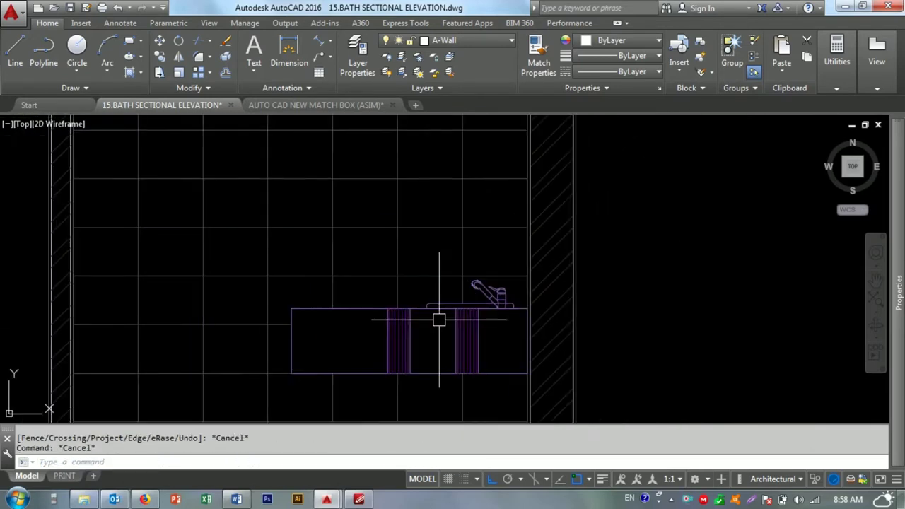
scroll(339, 327, down, 2)
scroll(289, 329, down, 1)
key(Escape)
- Continue the existing vertical dimension with one more height dimension
scroll(137, 307, down, 2)
scroll(212, 297, down, 1)
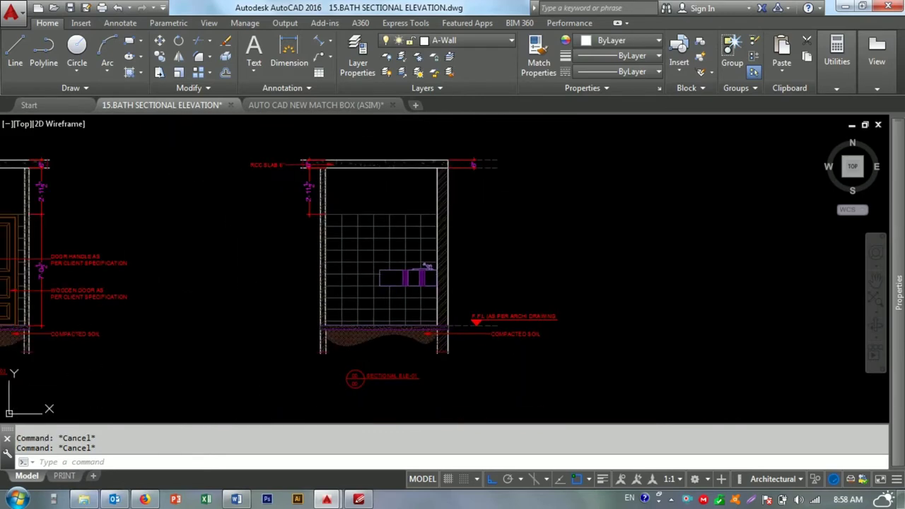
click(311, 207)
scroll(314, 319, up, 4)
scroll(281, 329, up, 3)
click(263, 345)
scroll(400, 317, down, 5)
key(Escape)
key(Escape)
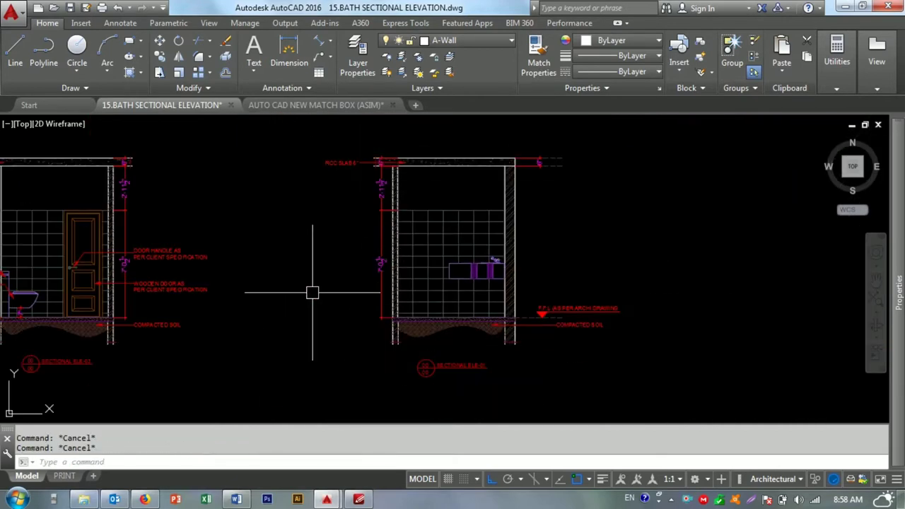
scroll(376, 241, down, 2)
scroll(384, 242, up, 4)
scroll(521, 246, up, 4)
scroll(414, 228, down, 4)
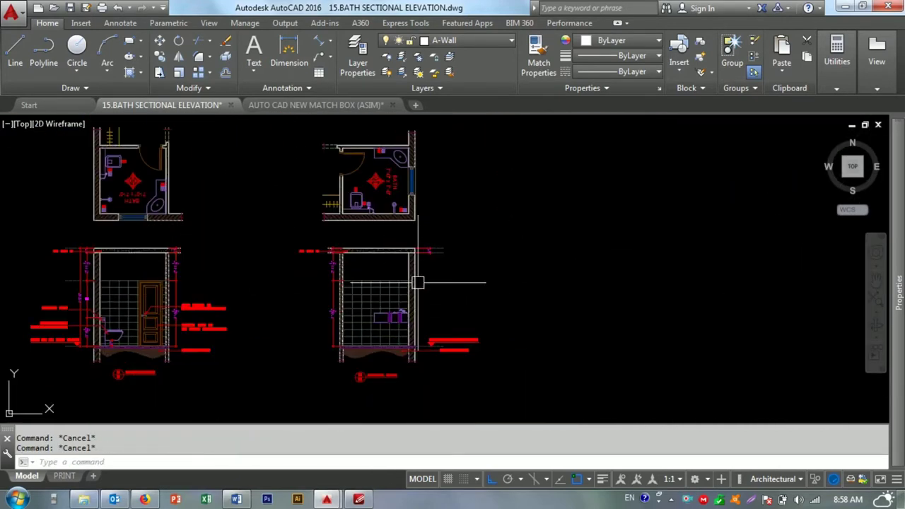
- Pan and zoom to bring the right-hand wall and sink of the bath elevation into view
scroll(434, 313, up, 4)
scroll(417, 318, up, 2)
key(Escape)
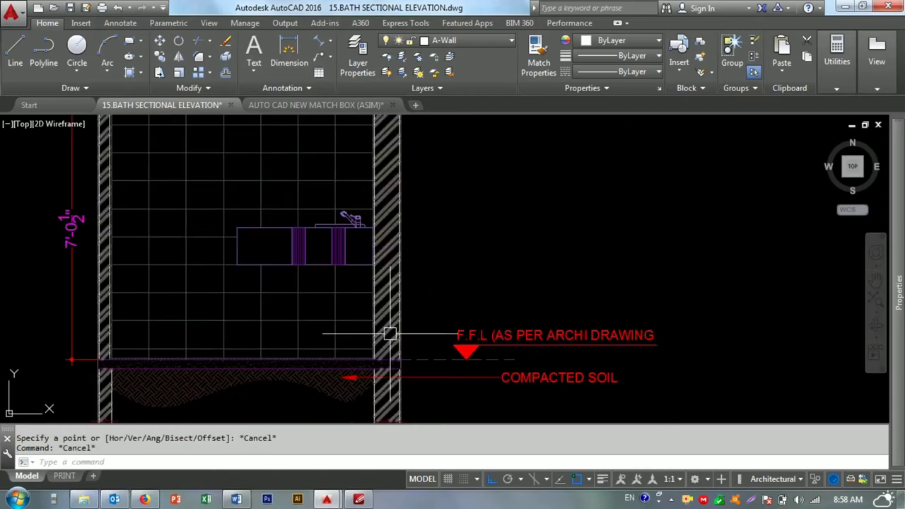
scroll(453, 325, down, 5)
key(Escape)
key(Return)
key(h)
key(Return)
scroll(484, 310, down, 4)
scroll(424, 317, up, 3)
scroll(354, 307, up, 3)
scroll(235, 318, down, 3)
scroll(235, 318, down, 3)
scroll(283, 283, up, 5)
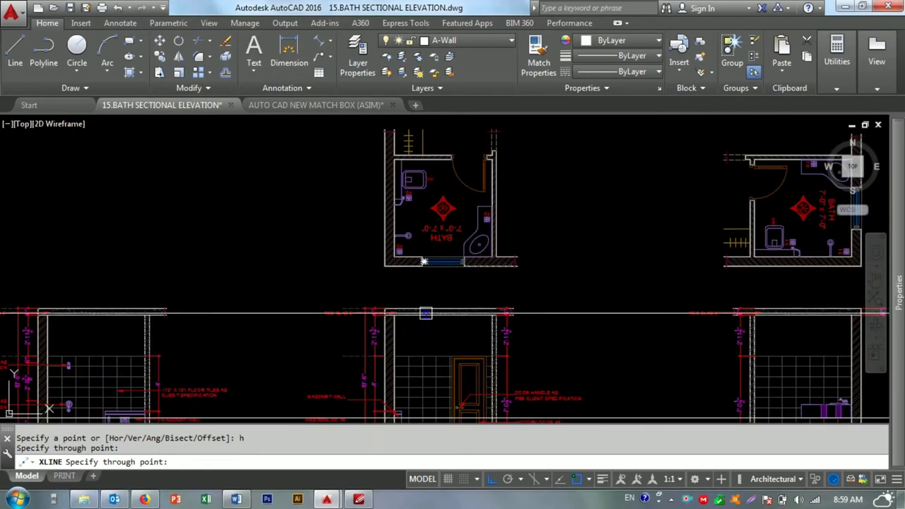
scroll(332, 248, down, 3)
mouse_move(332, 243)
middle_down()
mouse_move(390, 229)
mouse_move(446, 291)
middle_up()
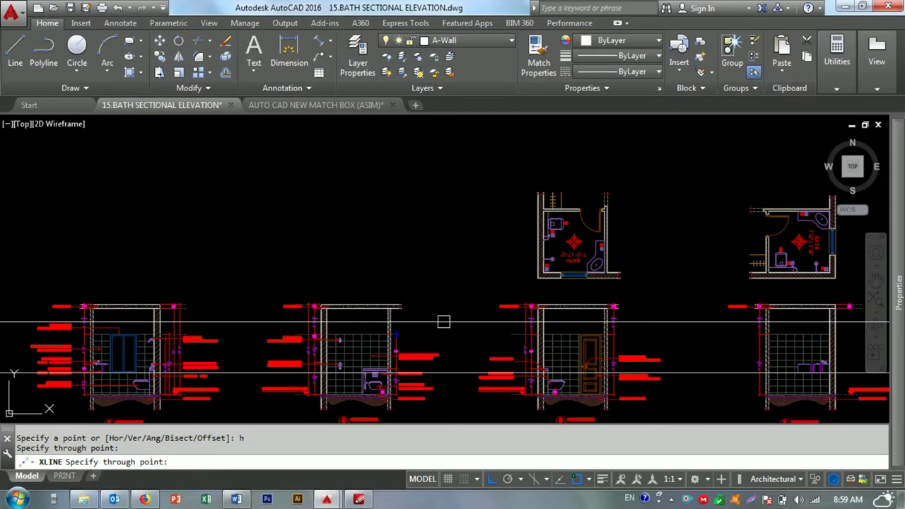
key(Escape)
key(Escape)
middle_drag(443, 321, 443, 251)
scroll(717, 337, up, 5)
middle_drag(716, 337, 480, 286)
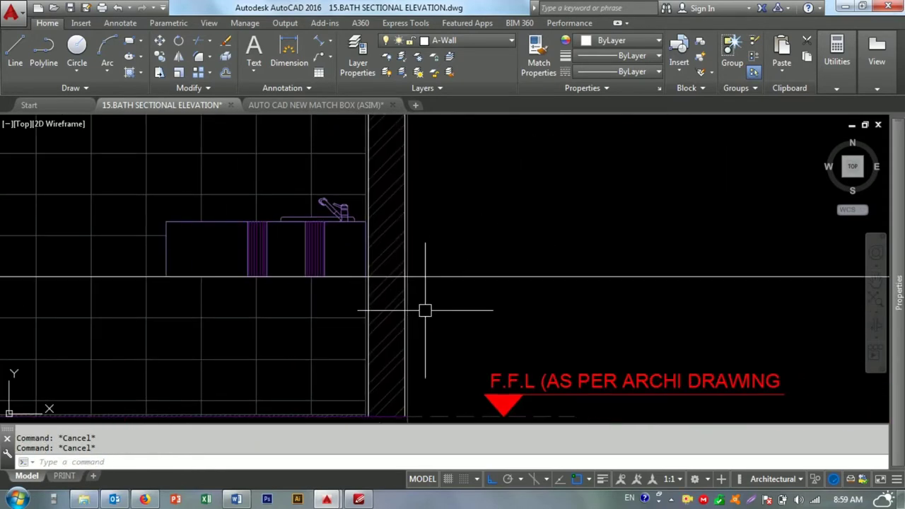
middle_drag(425, 309, 440, 331)
scroll(456, 297, down, 4)
scroll(441, 244, up, 4)
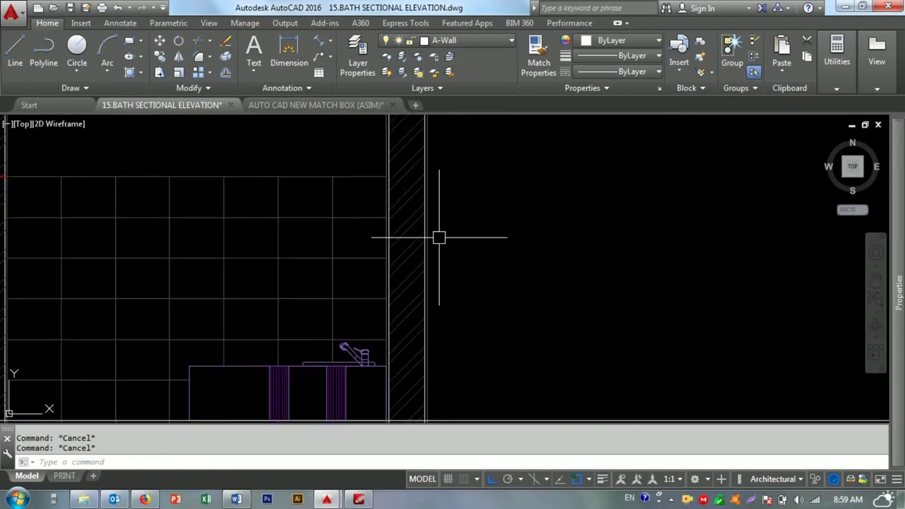
- Place a horizontal construction line across the right-hand wall
text(h)
key(Return)
click(385, 177)
key(Escape)
- Trim two wall segments using the construction lines as cutting edges
drag(547, 214, 511, 169)
scroll(496, 162, down, 3)
key(Return)
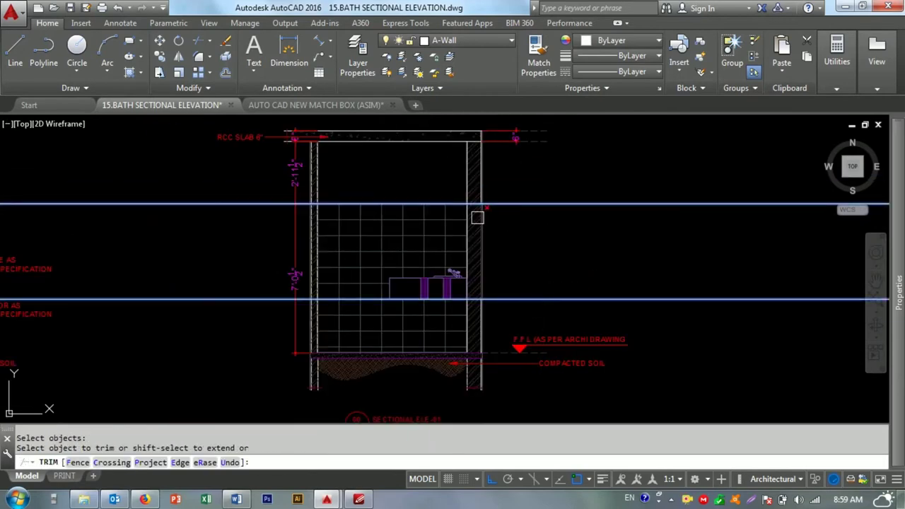
scroll(477, 217, up, 3)
click(535, 198)
click(353, 212)
scroll(412, 250, down, 3)
key(Escape)
key(Escape)
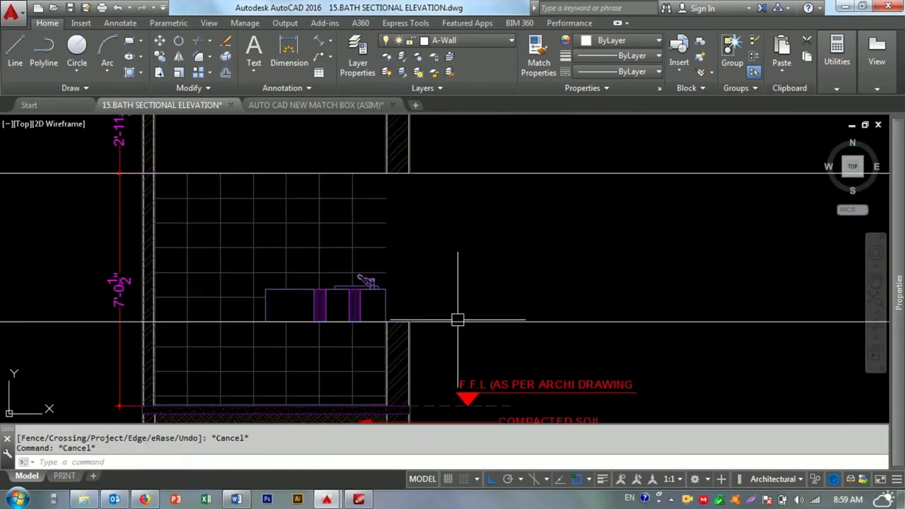
click(464, 256)
key(Escape)
scroll(389, 159, up, 4)
- With TR, trim the remaining right-wall lines between the two construction lines to open the gap
text(tr)
key(Return)
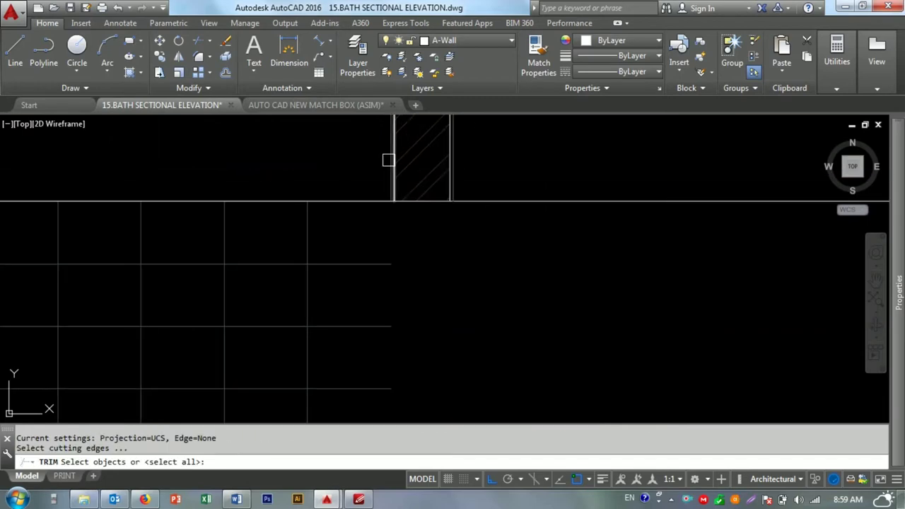
click(457, 165)
scroll(485, 182, down, 3)
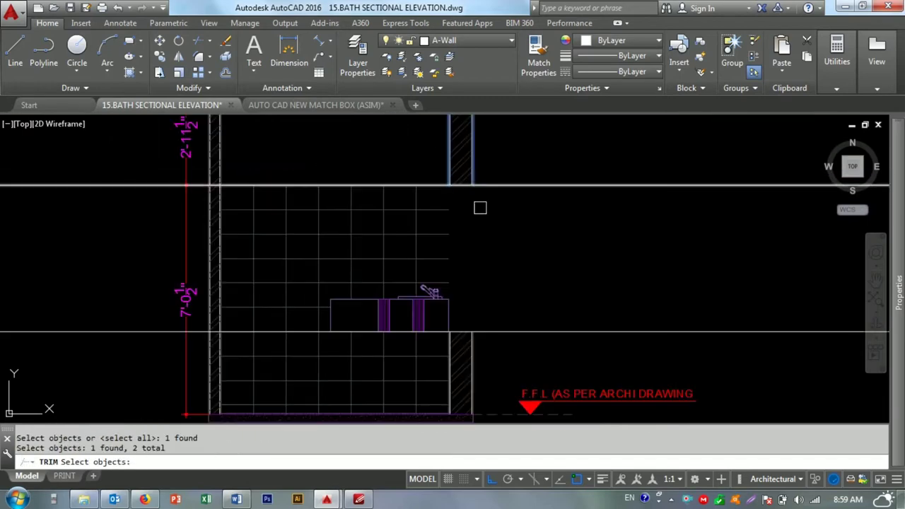
scroll(473, 344, up, 3)
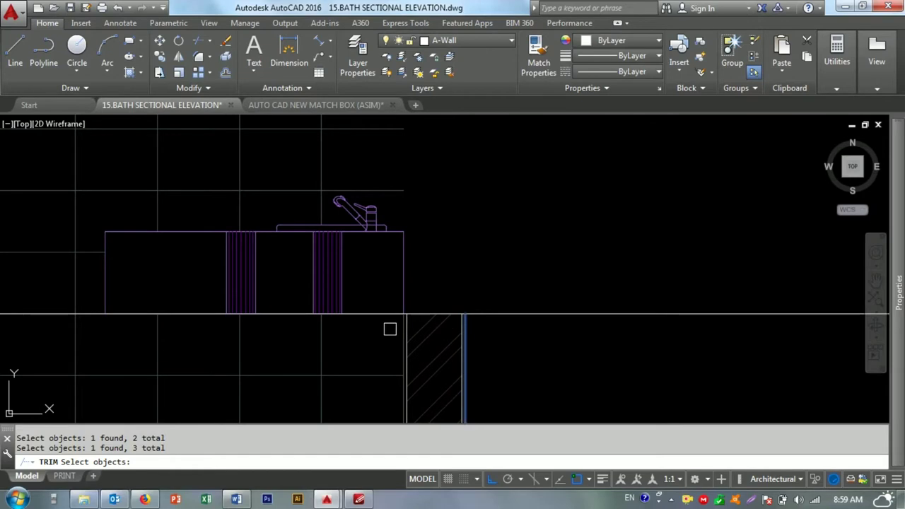
click(472, 315)
scroll(388, 321, down, 3)
click(244, 311)
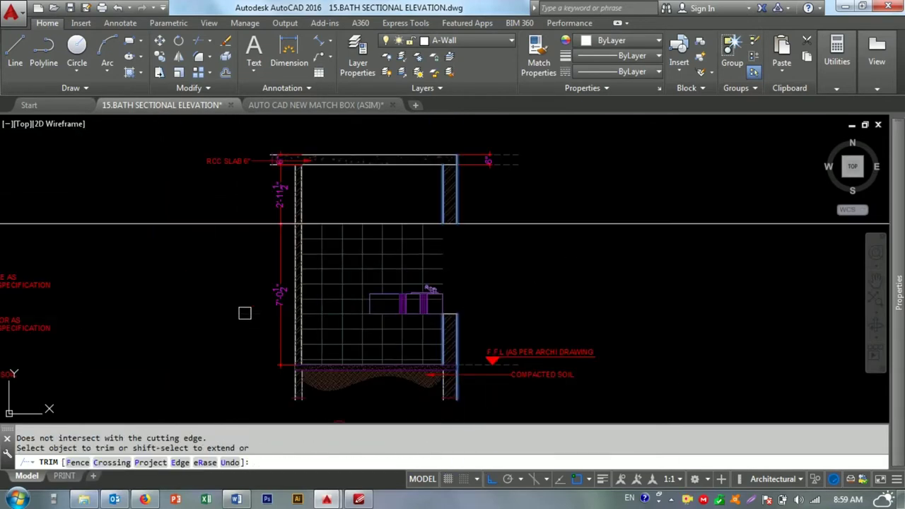
click(222, 212)
click(242, 239)
key(Escape)
key(Escape)
text(rec)
key(Return)
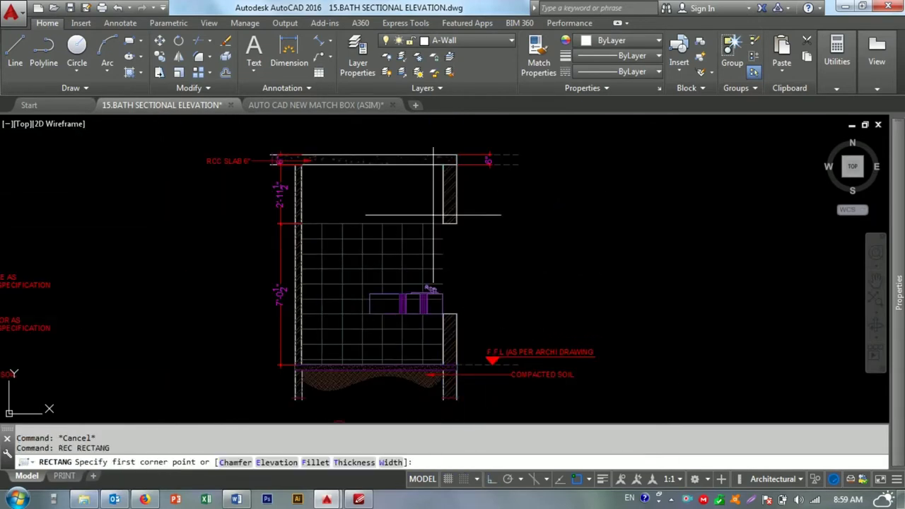
- Cancel the rectangle and pan to the corner of the window opening, abandoning a line
scroll(495, 255, up, 5)
key(Escape)
middle_drag(482, 304, 435, 256)
text(l)
key(Return)
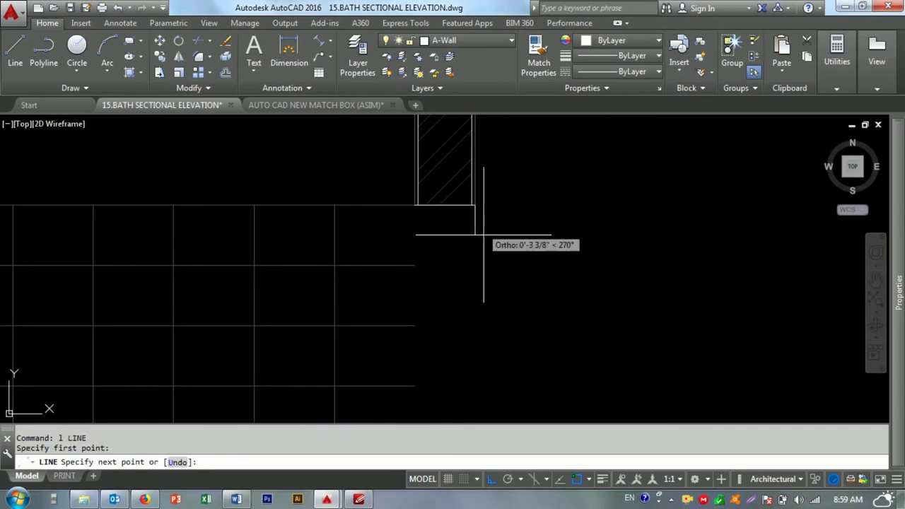
key(Escape)
scroll(484, 233, down, 3)
scroll(490, 236, up, 3)
- Begin copying the window hatch from the plan, then cancel the copy
text(c)
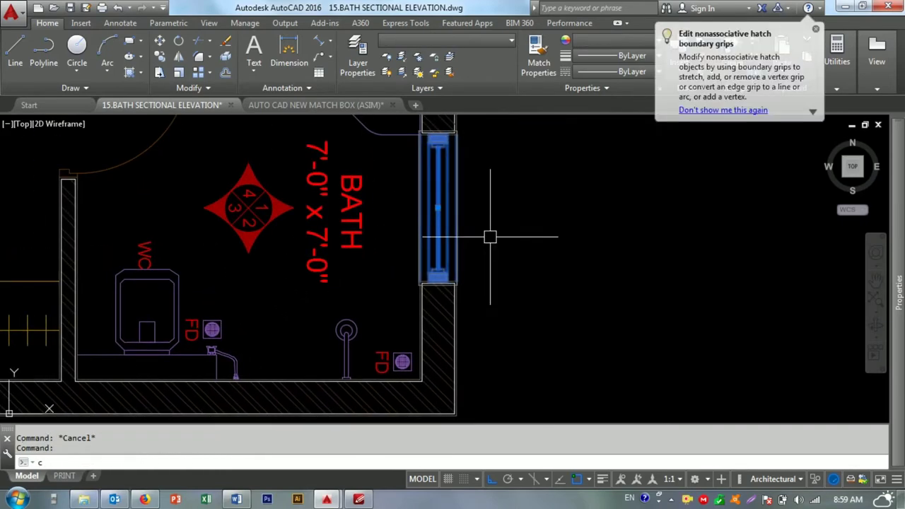
key(Return)
click(490, 236)
scroll(495, 257, down, 3)
click(484, 373)
scroll(451, 242, up, 3)
key(Escape)
- Select the window objects and begin a move, then cancel it
click(424, 304)
click(434, 226)
text(m)
key(Return)
key(Escape)
- Offset two opening edges at the default offset distance
text(o)
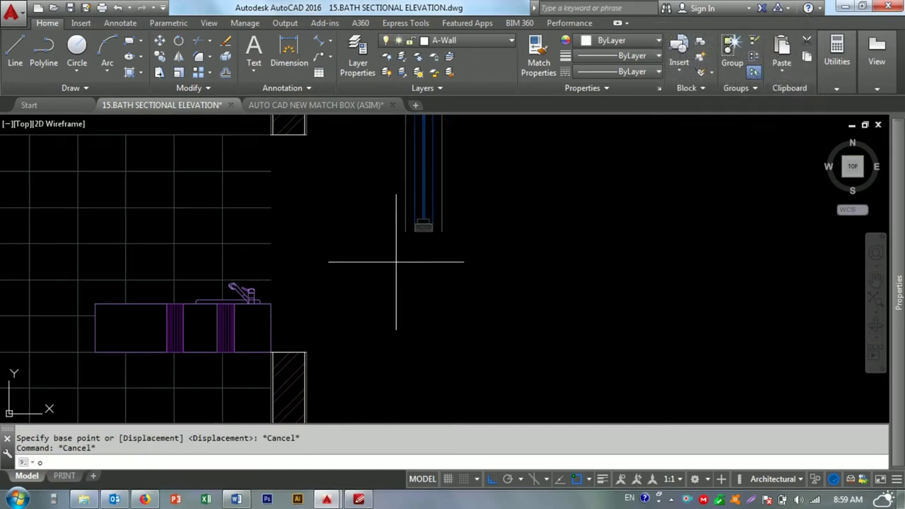
key(Return)
key(Return)
scroll(427, 255, down, 3)
scroll(353, 186, up, 3)
click(354, 186)
click(377, 190)
click(374, 202)
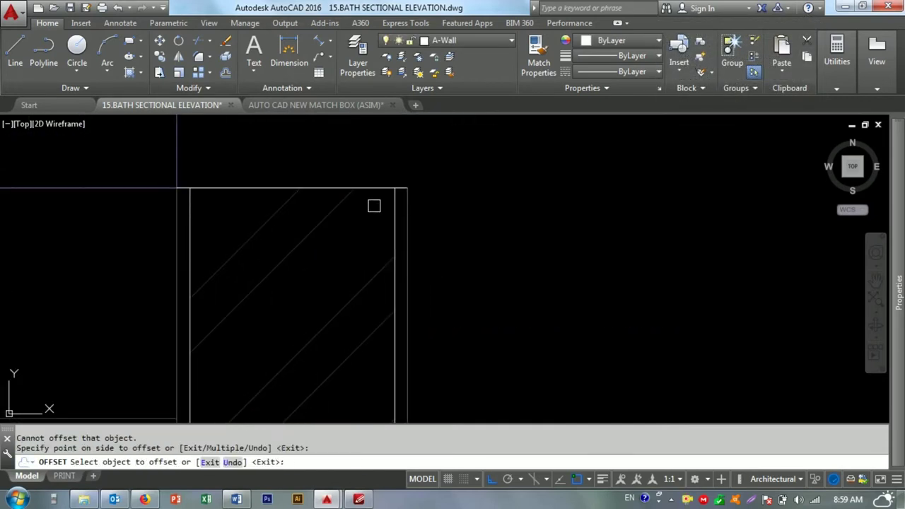
key(Return)
- Offset the box's top edge slightly downward
click(404, 198)
click(374, 192)
click(374, 189)
click(374, 203)
key(Escape)
- Start a trim using all objects as cutting edges, then cancel it
key(Return)
scroll(383, 196, up, 3)
scroll(402, 202, down, 3)
scroll(328, 195, down, 1)
scroll(254, 195, up, 1)
key(Escape)
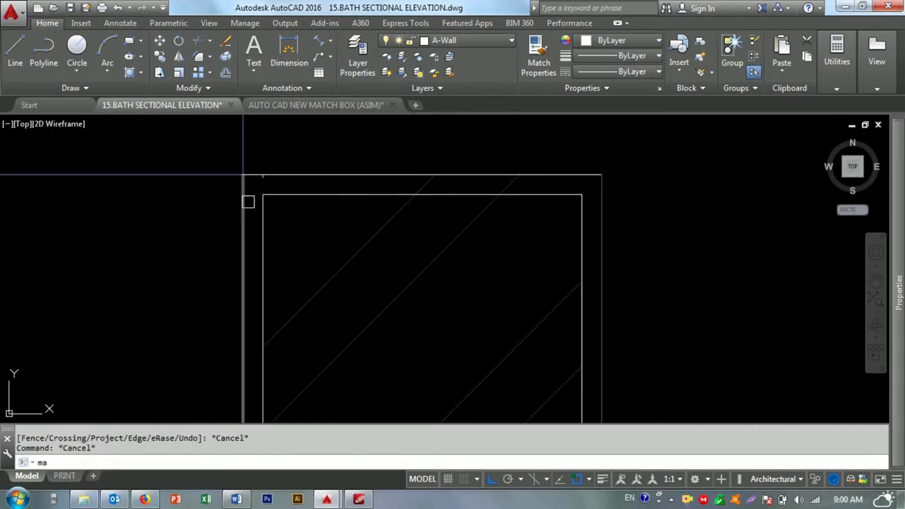
- Pick a source object for property matching, then cancel
key(Return)
click(247, 198)
click(302, 159)
key(Escape)
- Select the wall hatch and try reshaping its boundary corner, then deselect it
scroll(265, 167, up, 2)
click(277, 170)
click(274, 230)
scroll(282, 177, down, 4)
click(527, 201)
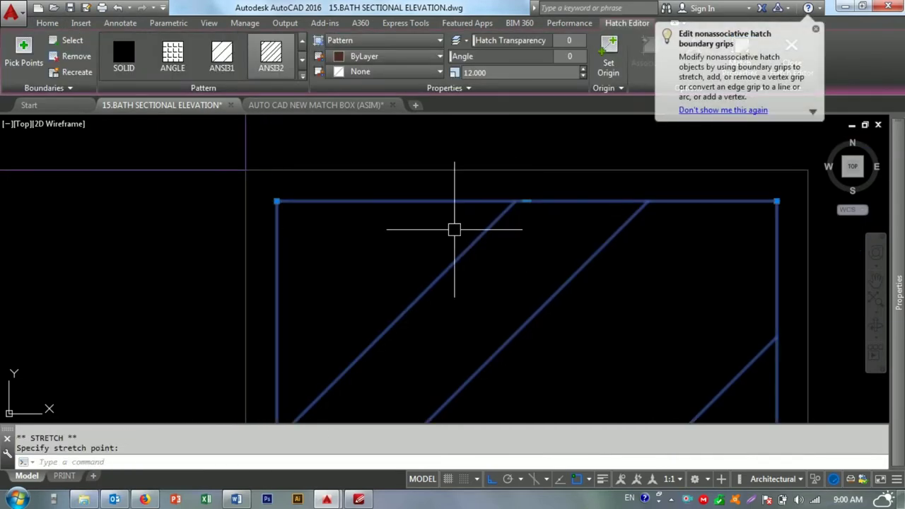
key(Escape)
scroll(454, 229, down, 2)
key(Escape)
scroll(464, 236, down, 2)
scroll(390, 204, up, 3)
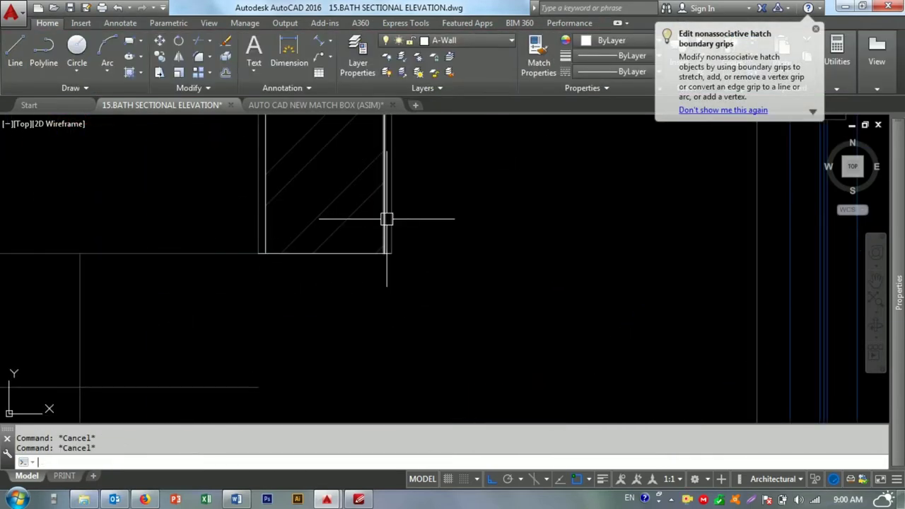
- Offset another edge of the opening toward the wall
text(o)
key(Return)
key(Return)
click(344, 250)
click(329, 240)
key(Escape)
key(Escape)
- Trim with all objects as cutting edges around the opening
key(t)
key(r)
key(Return)
key(Return)
scroll(300, 260, up, 2)
scroll(286, 257, down, 5)
scroll(484, 259, up, 3)
scroll(430, 245, down, 2)
key(Escape)
- Clear the prompt and attempt another default-distance offset, then cancel it
key(Return)
key(Escape)
key(Escape)
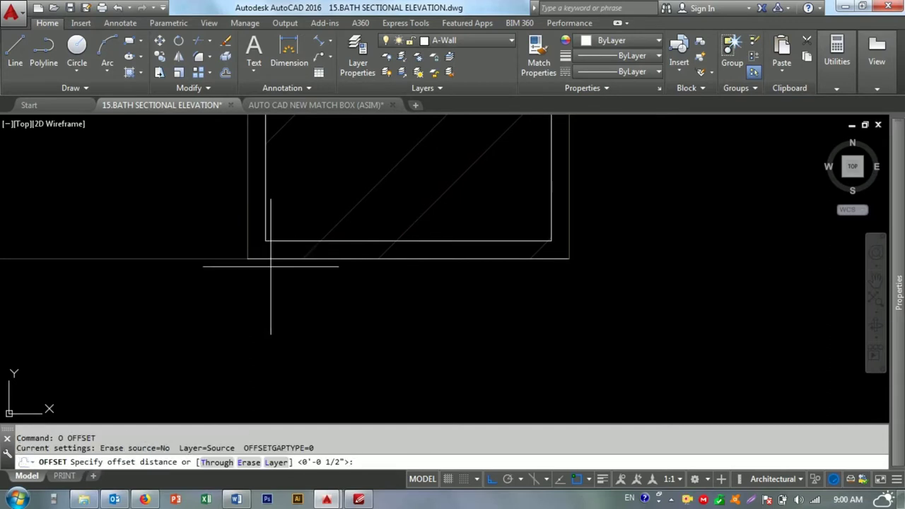
key(Return)
click(308, 236)
scroll(327, 335, down, 4)
key(Escape)
key(Escape)
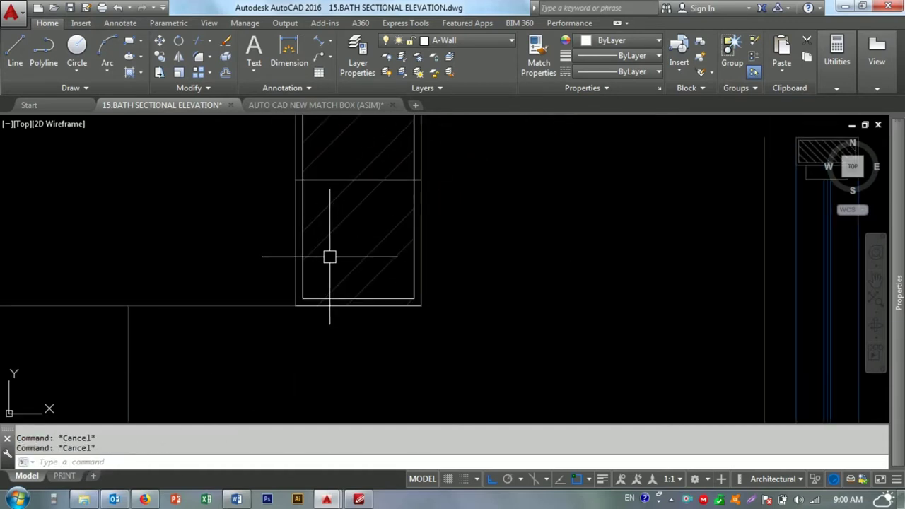
- Trim the hatch lines inside the frame and try shortening the wall hatch's bottom edge
click(355, 225)
key(Escape)
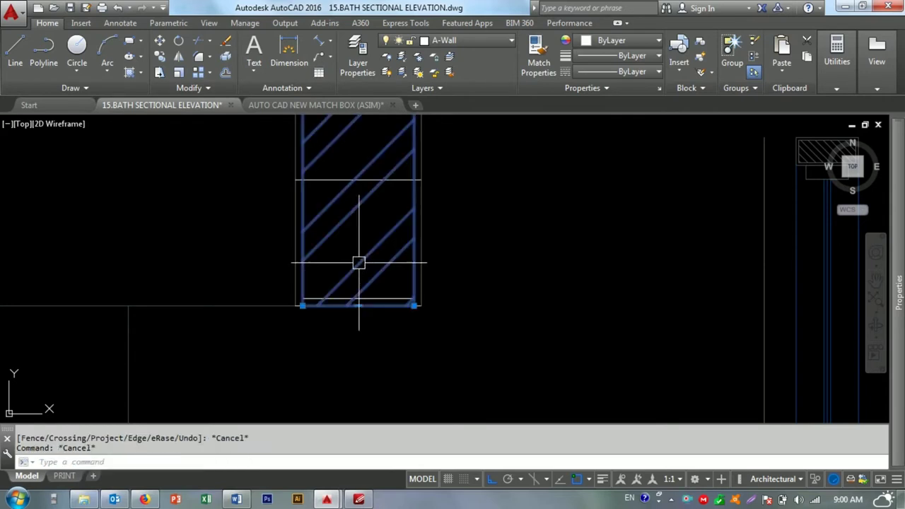
click(352, 305)
click(358, 304)
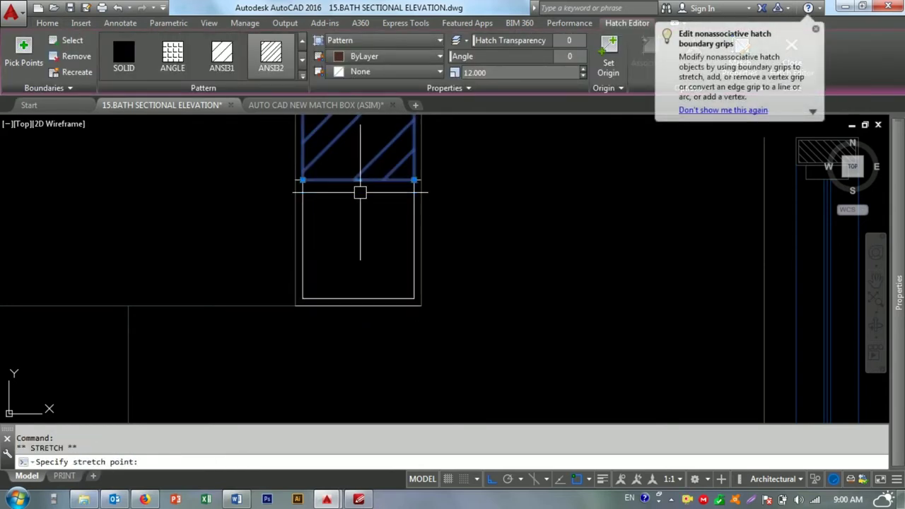
scroll(381, 226, down, 2)
key(Escape)
key(Escape)
- Trim a line of the opening with TR
text(tr)
key(Return)
scroll(322, 201, up, 5)
scroll(322, 201, down, 3)
click(464, 204)
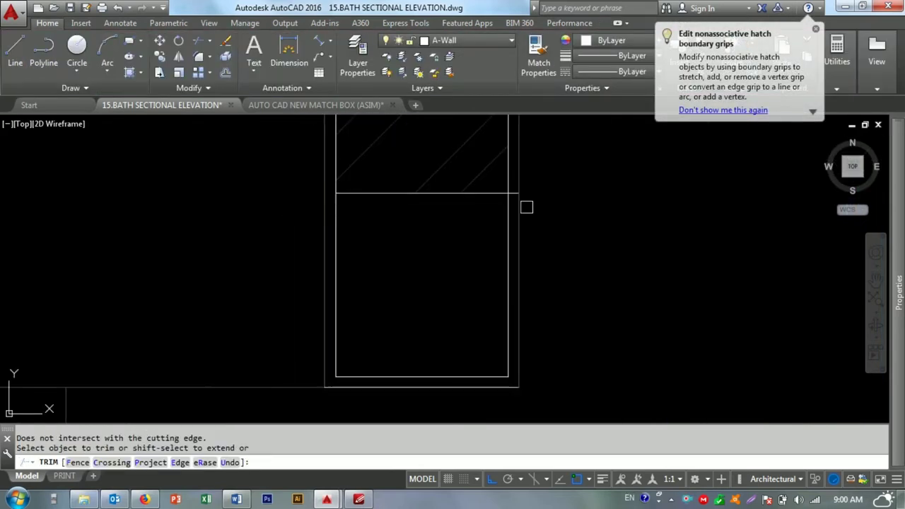
scroll(501, 190, down, 3)
key(Escape)
key(Escape)
- Start MA match properties on a source object, then cancel
text(ma)
key(Return)
scroll(445, 244, up, 2)
click(420, 258)
key(Escape)
scroll(515, 238, down, 3)
- Move the selected window section from its base point to beside the tiled wall
key(Return)
scroll(451, 285, up, 3)
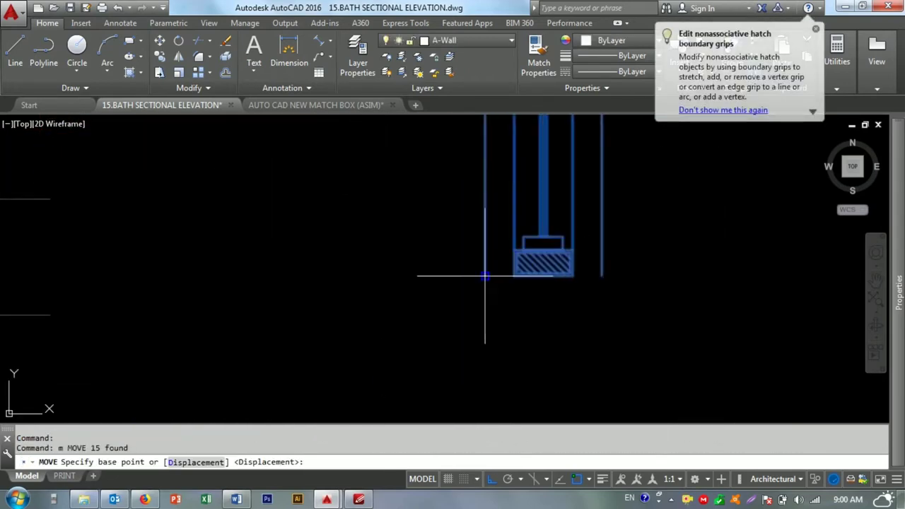
click(495, 273)
scroll(452, 248, down, 3)
scroll(329, 294, up, 2)
click(357, 332)
scroll(384, 259, down, 3)
scroll(367, 212, up, 3)
- Start STRETCH and crossing-select the 12 objects at the wall end
click(354, 182)
key(Escape)
key(Escape)
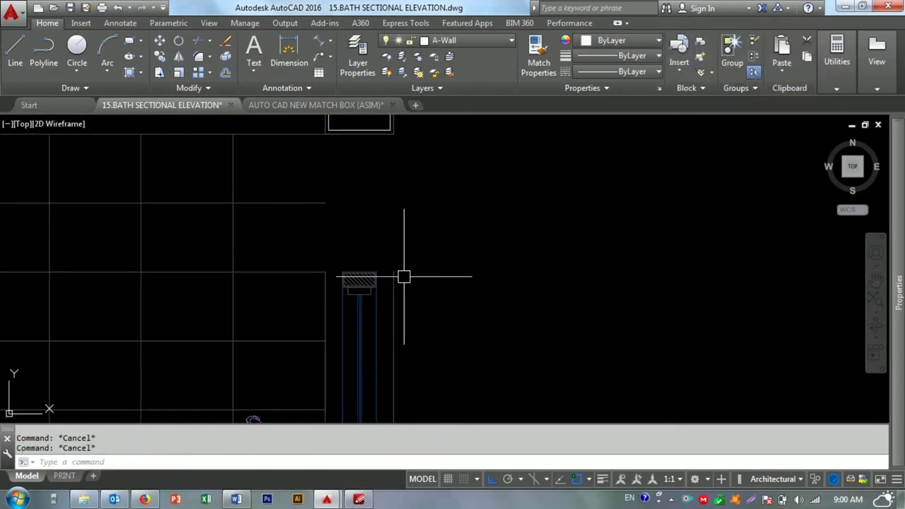
text(s)
key(Return)
click(430, 290)
click(412, 262)
click(446, 242)
click(316, 312)
click(304, 261)
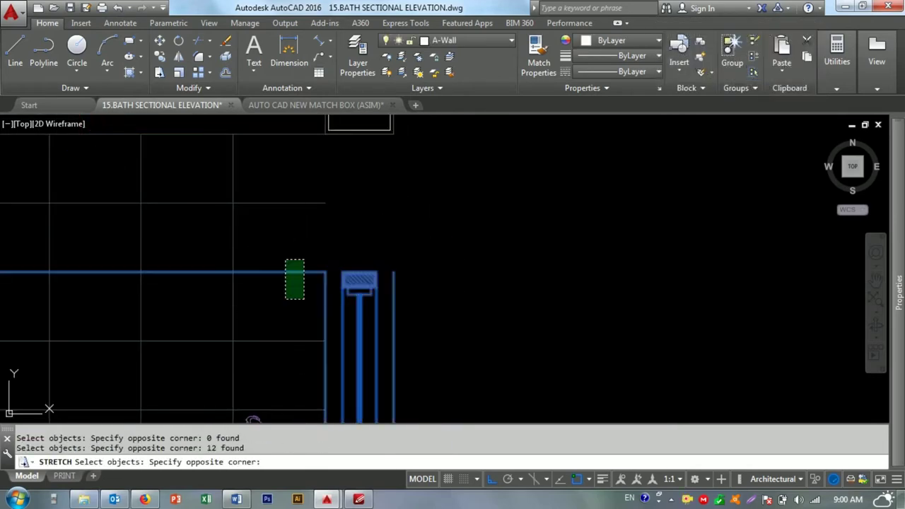
- Pick the stretch base point, then cancel and clear the hatch selection
click(394, 272)
key(Escape)
key(Escape)
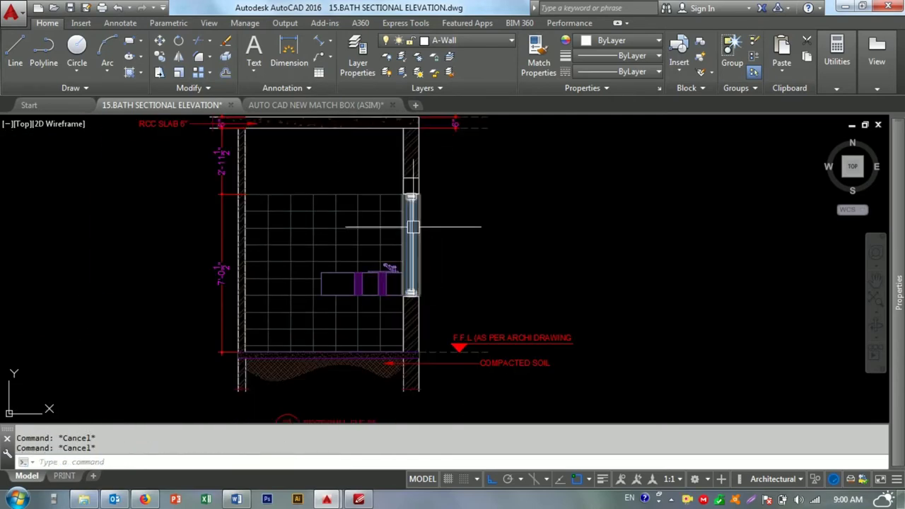
click(495, 240)
scroll(580, 195, up, 3)
click(639, 278)
key(Escape)
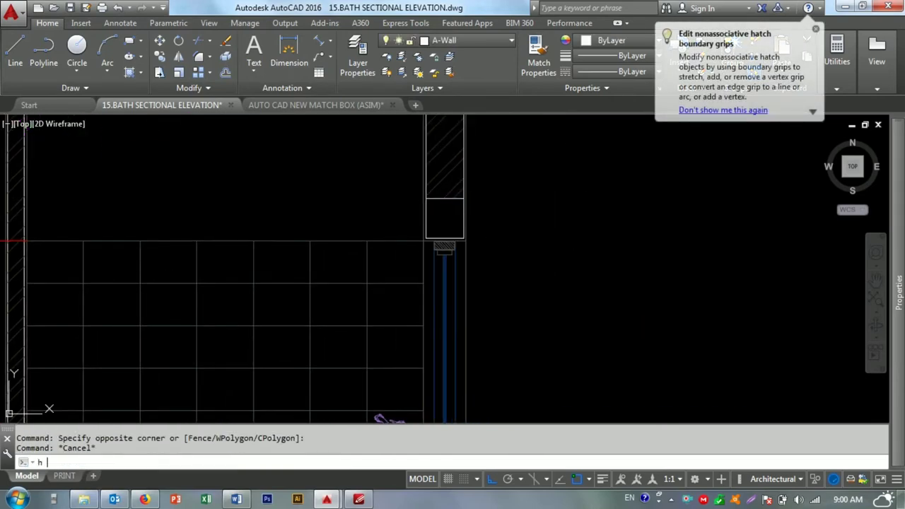
- Fill the lintel box with the AR-CONC concrete hatch at scale 0.5
key(Return)
click(302, 75)
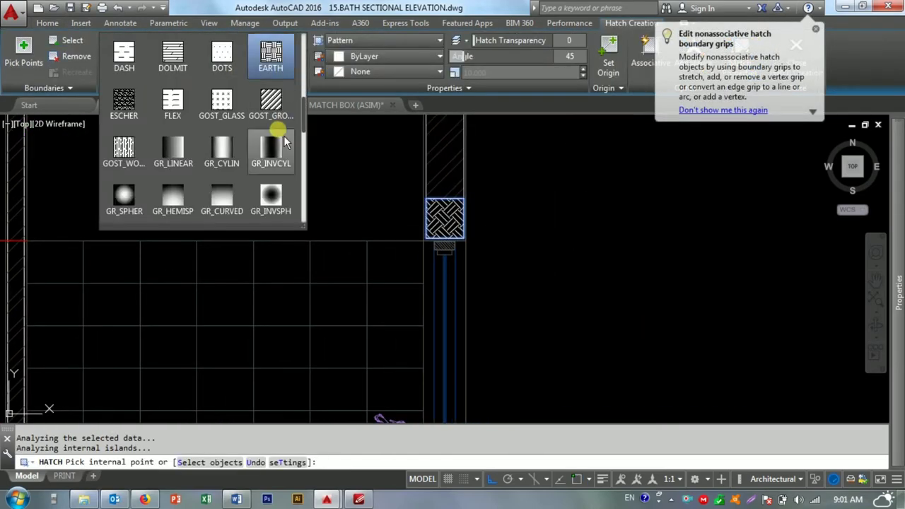
scroll(287, 109, up, 3)
scroll(287, 110, up, 3)
click(284, 112)
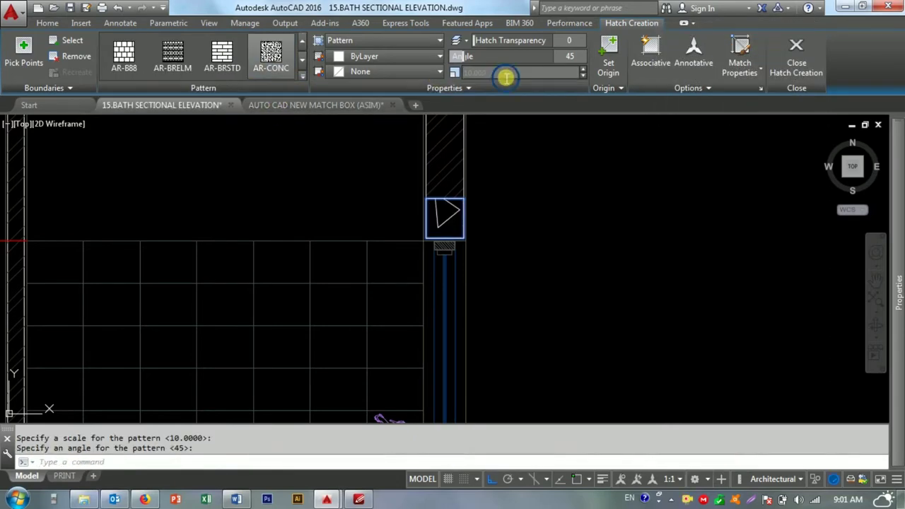
text(0.500)
key(Escape)
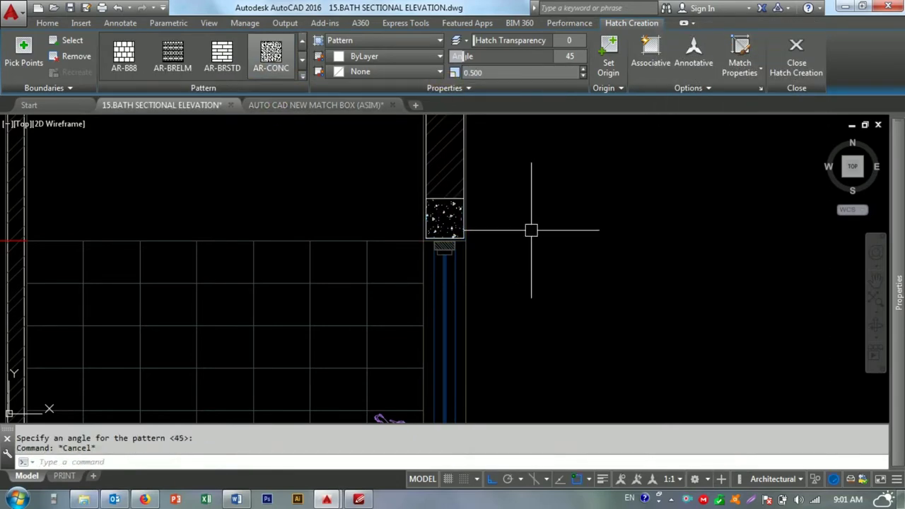
key(Escape)
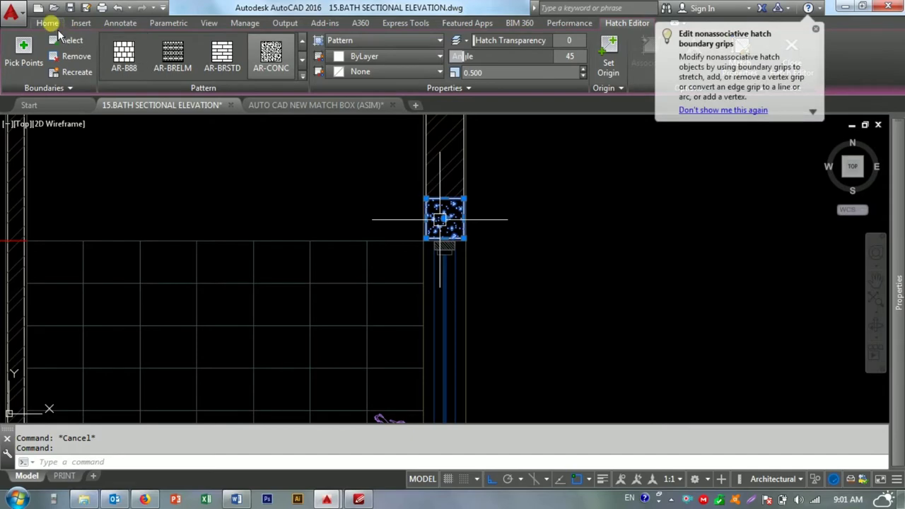
- Put the concrete hatch on the HATCH layer and deselect it
click(443, 43)
click(450, 326)
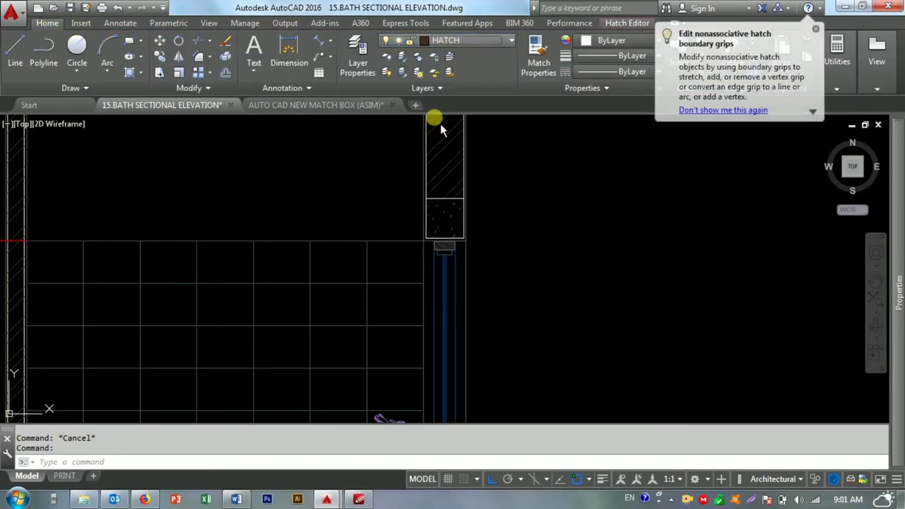
scroll(431, 225, up, 3)
scroll(419, 226, up, 2)
key(Escape)
scroll(399, 207, down, 4)
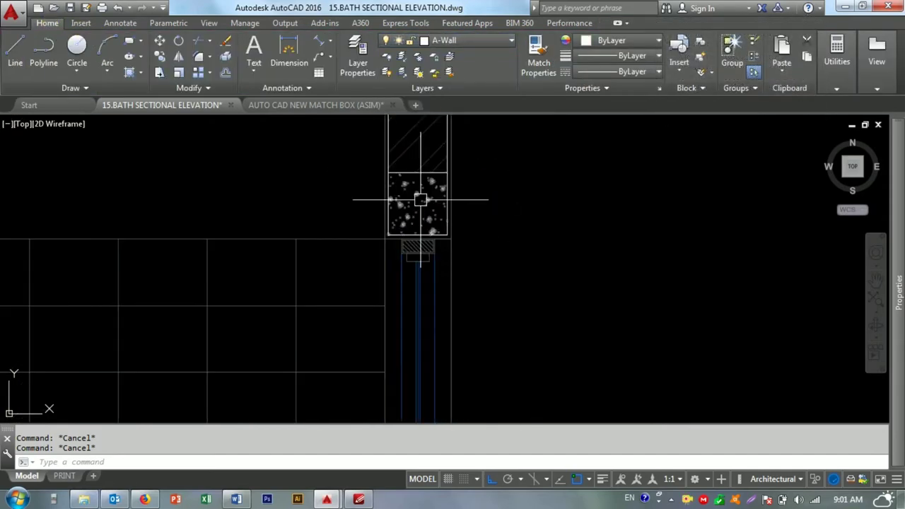
key(Escape)
scroll(368, 166, up, 2)
- Copy the 21-object window and lintel detail into the neighbouring bath elevation
click(362, 162)
click(585, 305)
scroll(430, 262, down, 3)
scroll(441, 306, up, 2)
scroll(447, 317, up, 2)
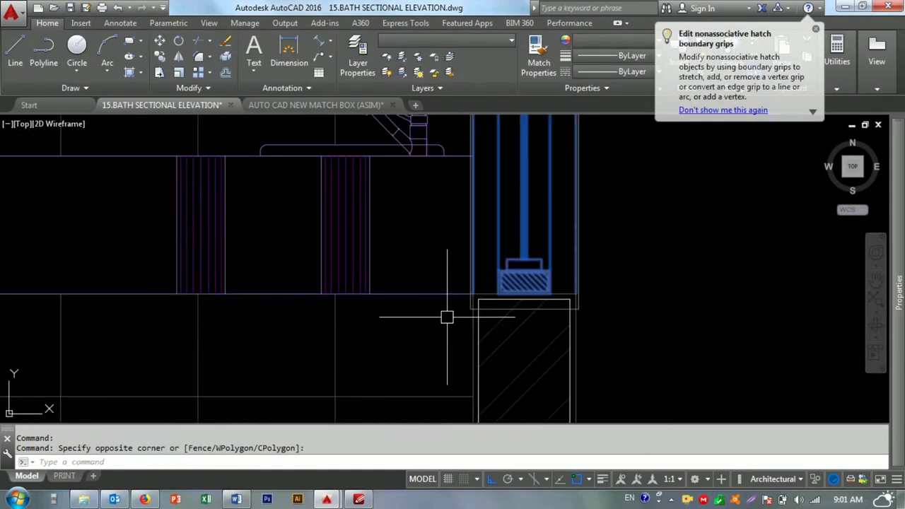
click(677, 241)
scroll(470, 212, down, 4)
key(Return)
scroll(470, 342, up, 2)
click(537, 343)
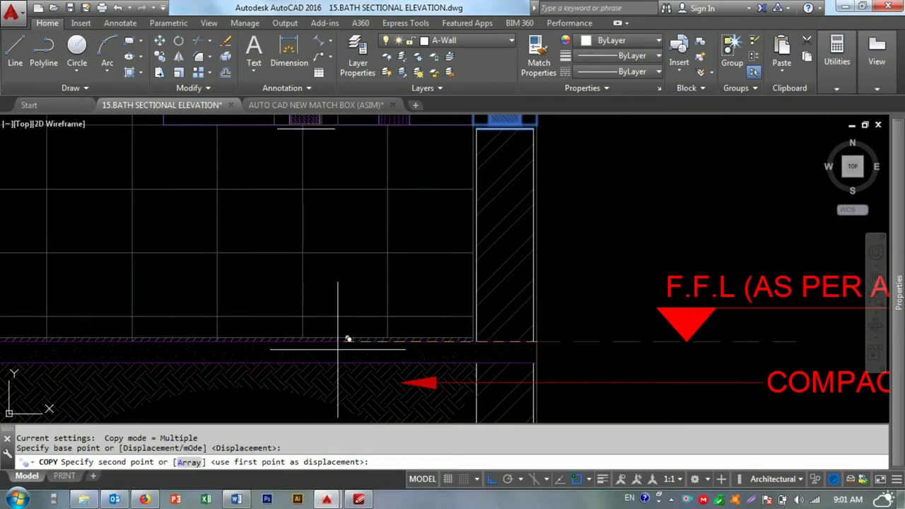
scroll(368, 318, down, 3)
scroll(353, 311, up, 2)
scroll(194, 318, up, 2)
scroll(194, 319, up, 2)
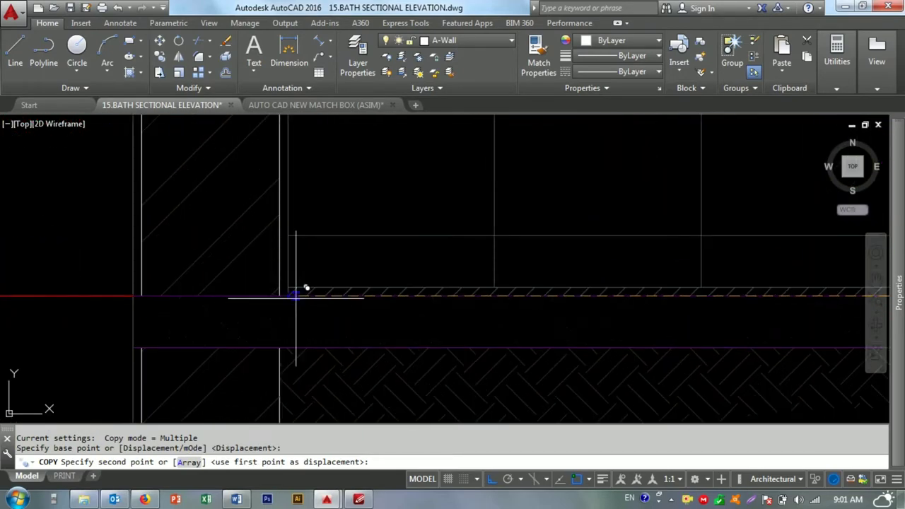
click(290, 289)
scroll(292, 295, down, 3)
key(Escape)
key(Escape)
key(Escape)
scroll(270, 251, up, 2)
- Try trimming the line below the copied lintel against the wall line, then cancel
text(tr)
key(Return)
scroll(271, 250, up, 3)
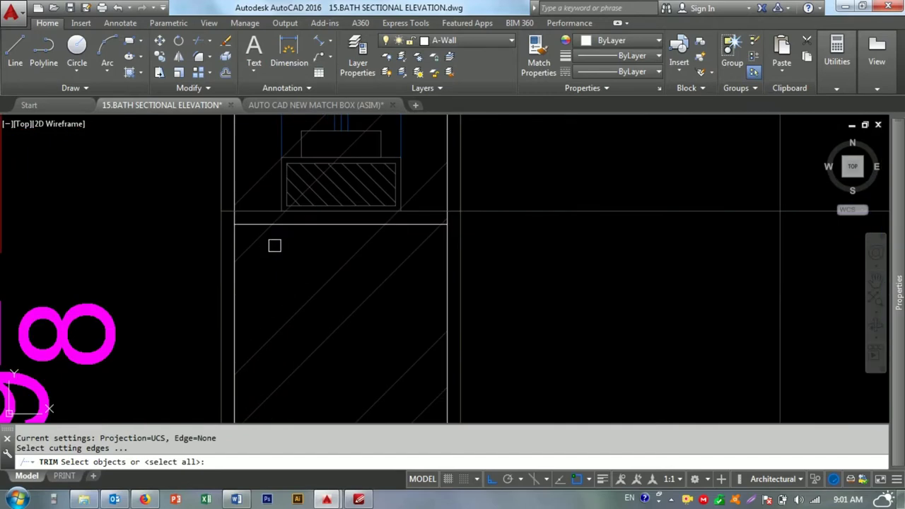
click(297, 225)
scroll(283, 212, down, 3)
scroll(295, 171, up, 3)
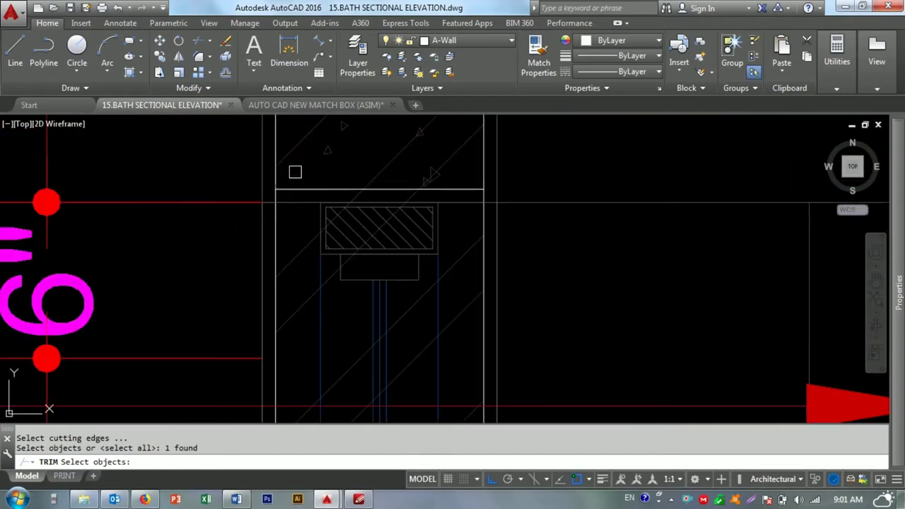
scroll(291, 204, down, 3)
key(Return)
click(283, 237)
scroll(286, 232, up, 3)
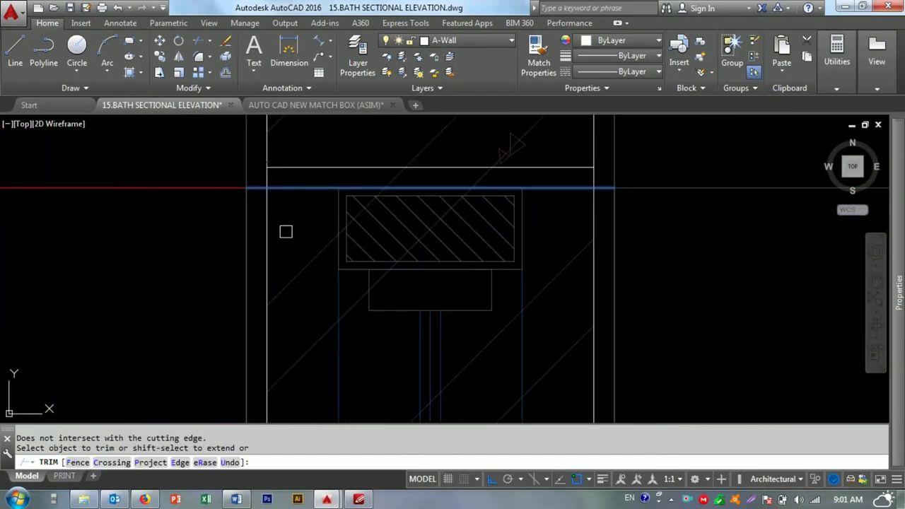
click(556, 217)
scroll(461, 230, down, 5)
click(466, 212)
middle_drag(466, 234, 467, 134)
scroll(424, 339, up, 5)
key(Escape)
- Lower the wall hatch's top edge to the line below the lintel and try trimming its edge
click(322, 325)
middle_drag(429, 331, 415, 260)
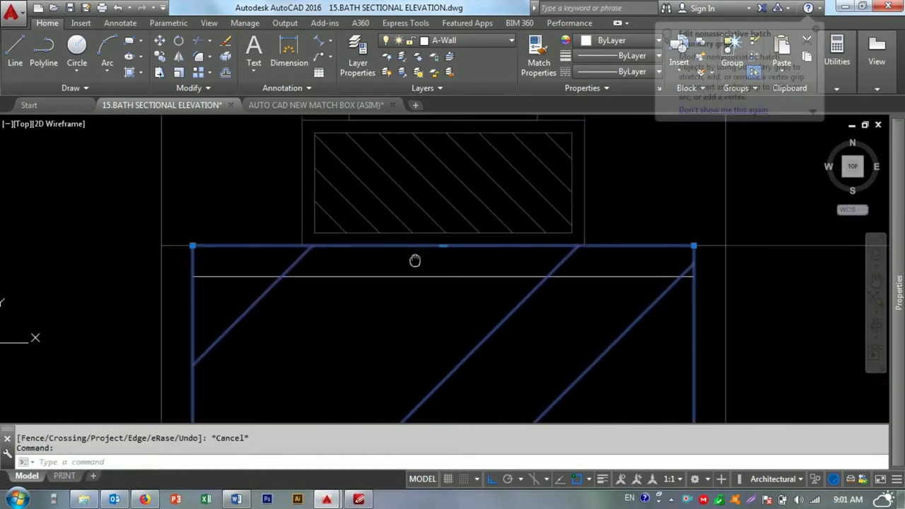
click(442, 276)
key(Escape)
text(tr)
key(Return)
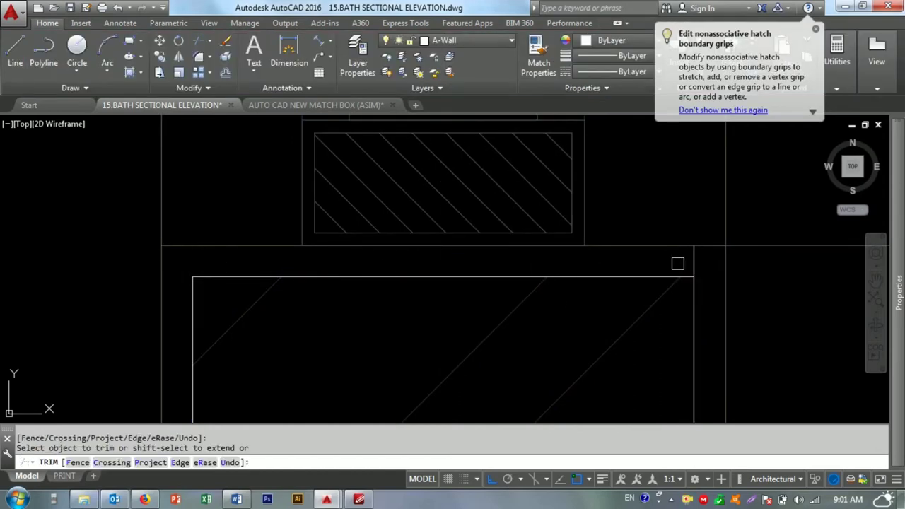
scroll(680, 261, up, 3)
middle_drag(438, 225, 395, 282)
scroll(344, 289, down, 3)
click(344, 290)
scroll(321, 359, up, 3)
key(Escape)
- Grab the hatch's bottom edge grip to stretch it down, then cancel
click(605, 375)
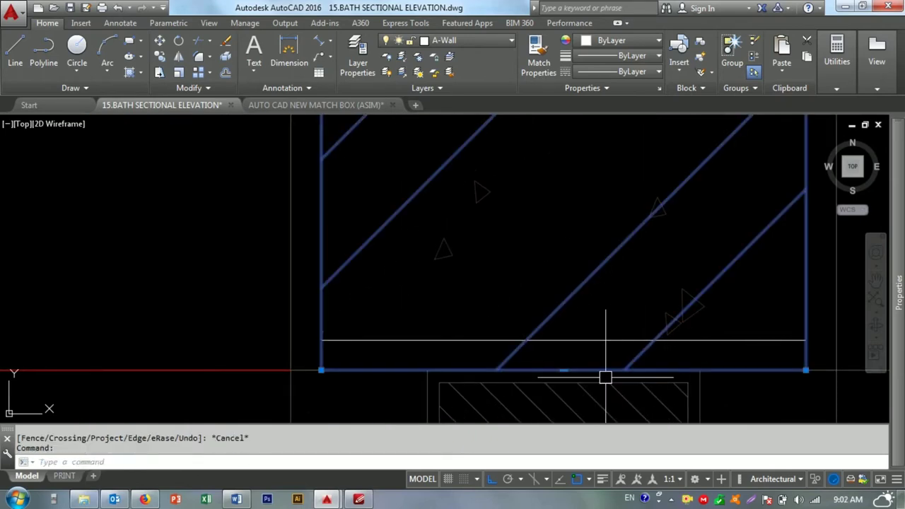
click(564, 369)
scroll(545, 258, down, 3)
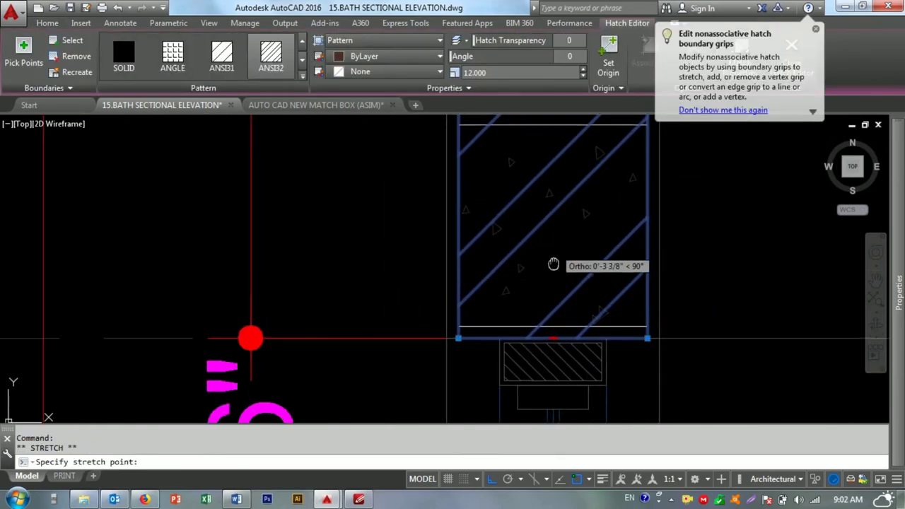
scroll(535, 247, up, 1)
key(Escape)
- Pan back to the bath elevation and start a QLEADER note
scroll(333, 309, down, 3)
scroll(373, 217, down, 2)
scroll(545, 257, up, 2)
scroll(363, 252, down, 1)
scroll(363, 252, down, 2)
scroll(425, 255, up, 1)
middle_drag(424, 255, 459, 259)
scroll(448, 279, up, 2)
key(Return)
scroll(452, 269, down, 3)
scroll(476, 270, up, 5)
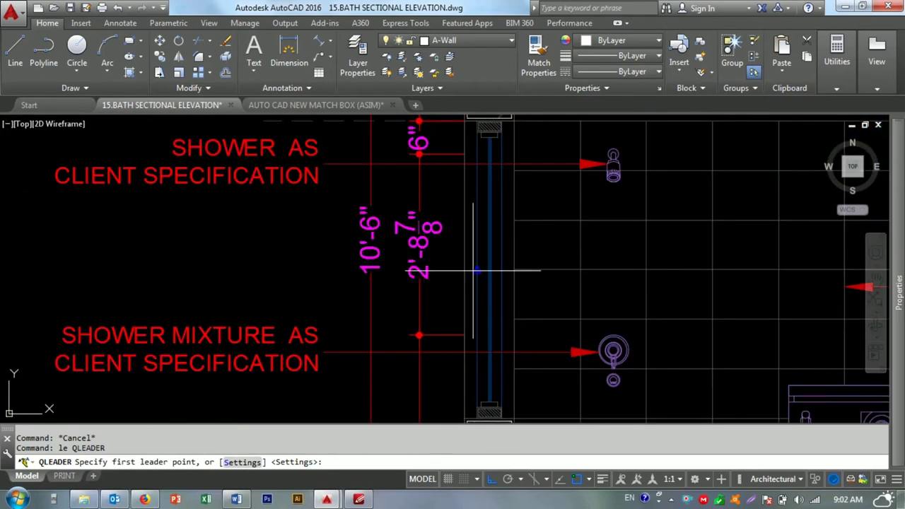
- Set the leader arrow point at the wall and try matching the red leader's properties
click(474, 269)
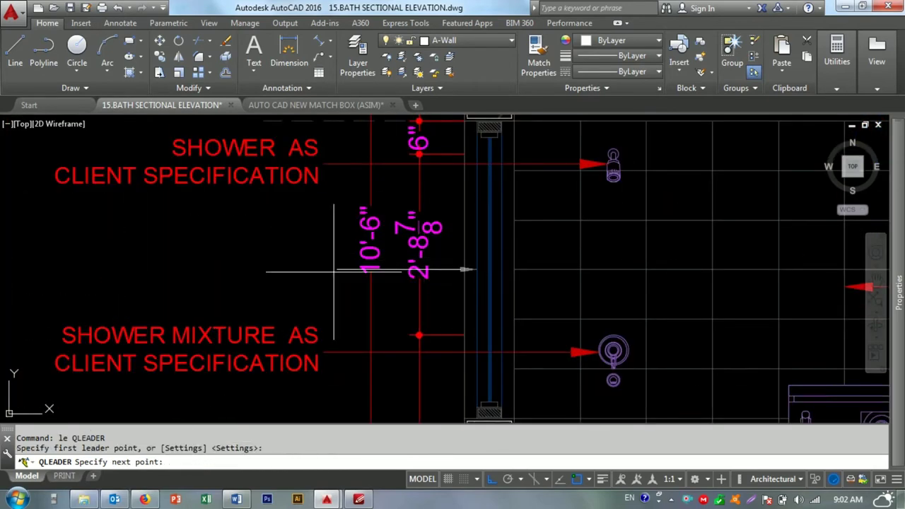
text(ma)
key(Return)
click(343, 351)
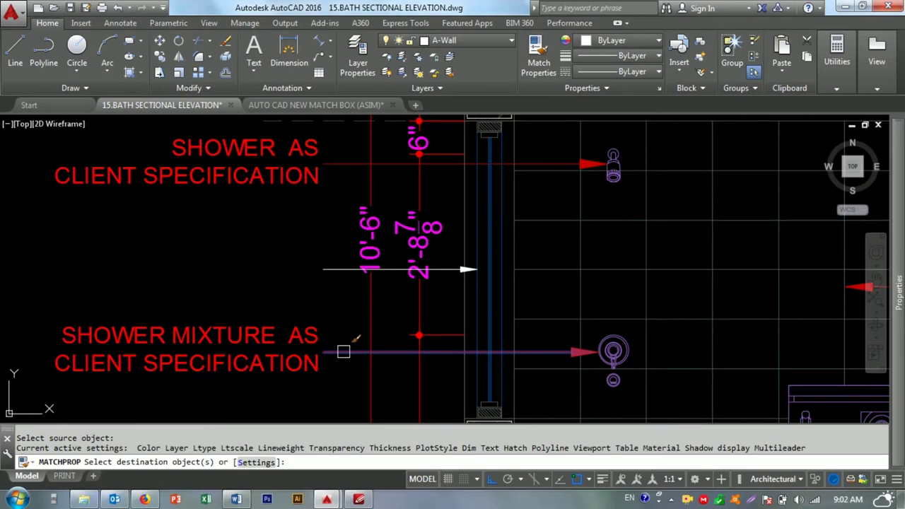
middle_drag(216, 218, 379, 232)
key(Escape)
- Copy the top SHOWER note from the other elevation into the new bath elevation
drag(451, 138, 363, 214)
text(co)
key(Return)
click(485, 169)
click(495, 273)
key(Escape)
scroll(495, 273, down, 5)
scroll(239, 219, up, 5)
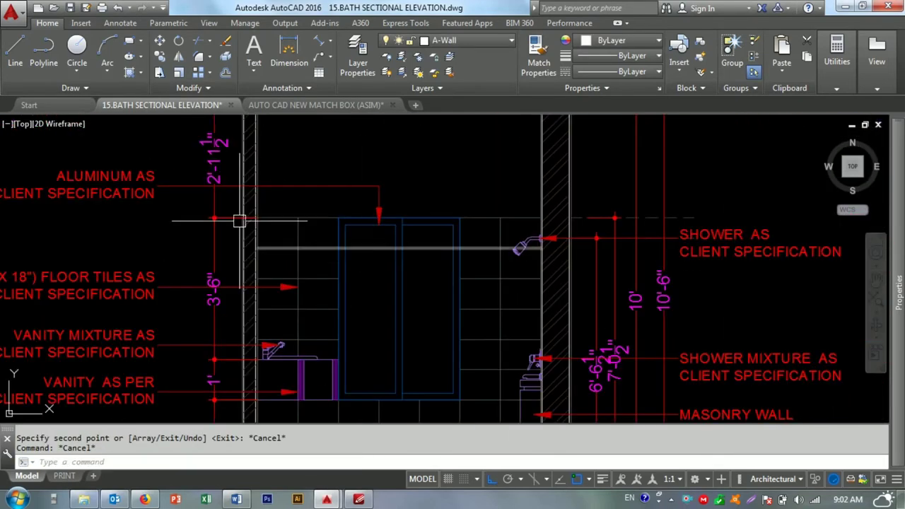
- Replace the copied SHOWER note's text with the ALUMINUM AS CLIENT SPECIFICATION text
double_click(305, 217)
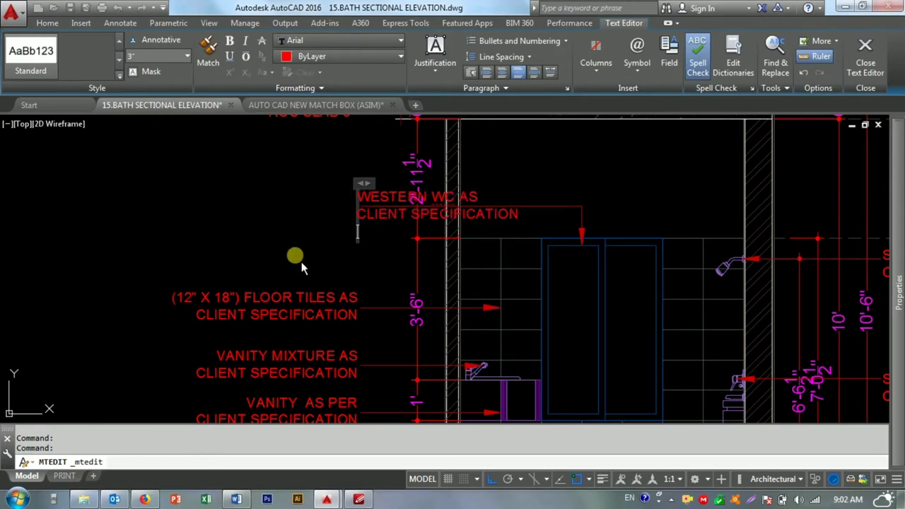
key(ctrl+a)
key(ctrl+c)
key(Escape)
scroll(275, 238, down, 5)
scroll(622, 255, up, 4)
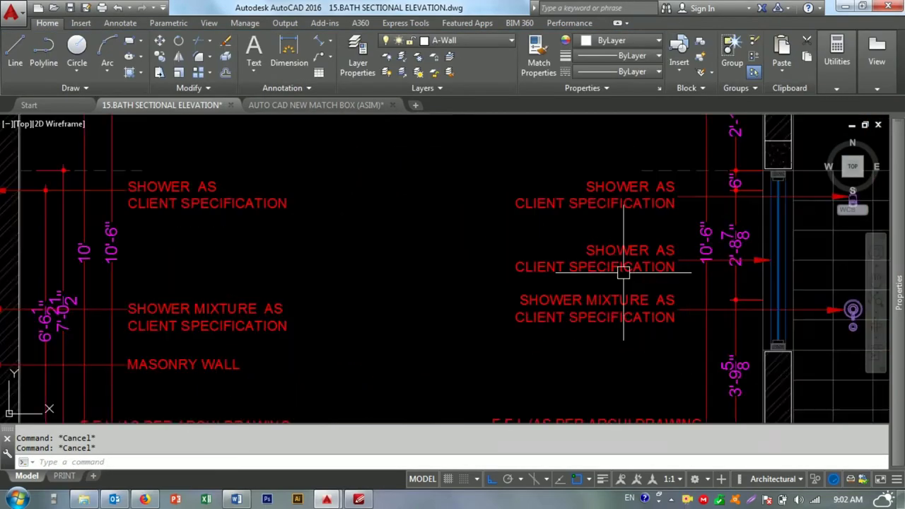
scroll(622, 254, up, 2)
double_click(620, 266)
key(ctrl+a)
key(ctrl+v)
key(Escape)
scroll(542, 259, down, 2)
scroll(495, 256, down, 3)
scroll(455, 253, up, 5)
scroll(424, 276, down, 4)
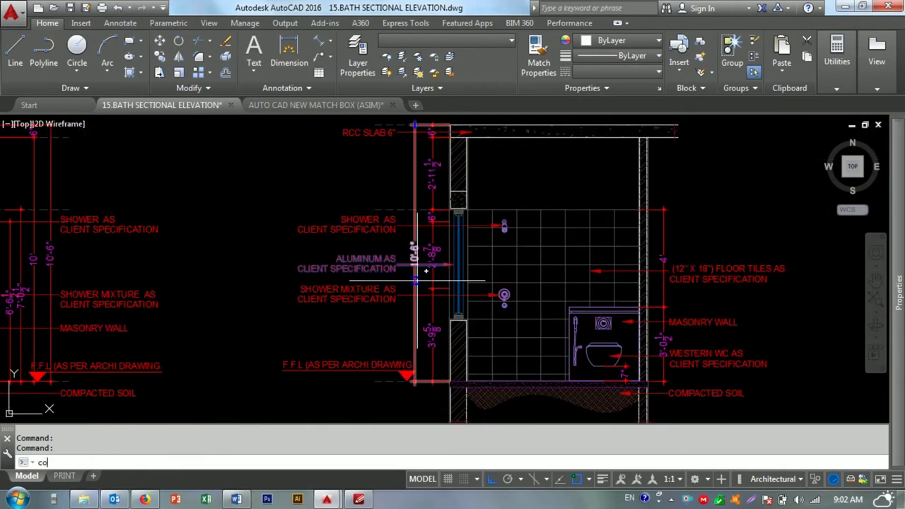
- Start copying the ALUMINUM note from its leader arrow, then abandon it
key(Return)
click(452, 265)
scroll(615, 261, down, 4)
scroll(424, 302, up, 3)
scroll(585, 305, up, 3)
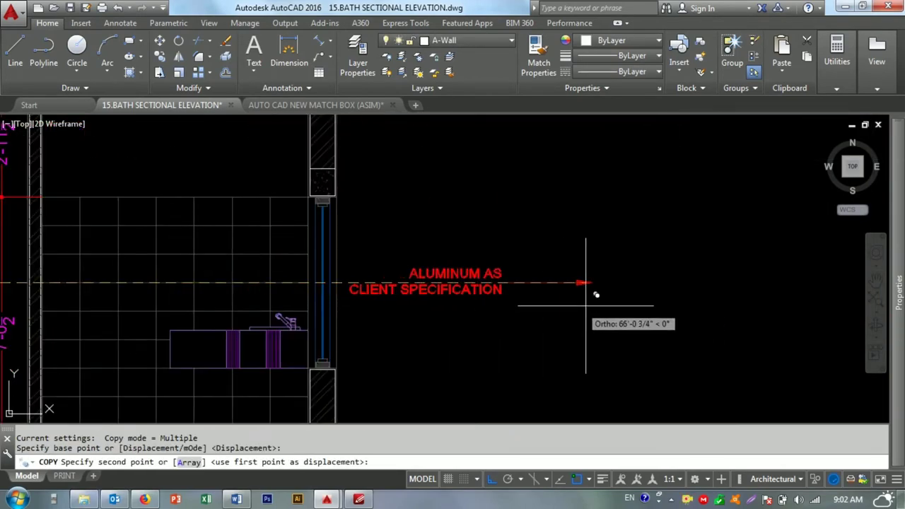
click(582, 306)
click(505, 219)
- Mirror the ALUMINUM label so its arrow points left, erasing the original
text(mi)
key(Return)
click(499, 226)
click(497, 191)
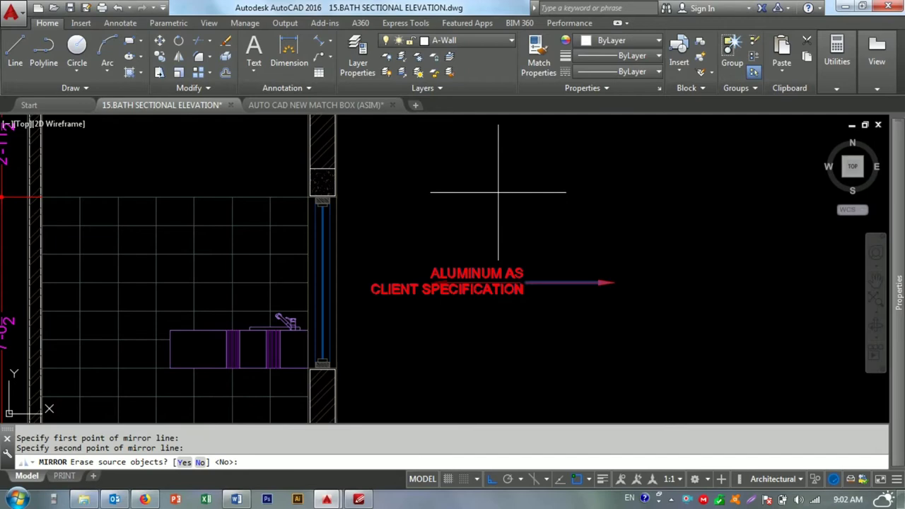
text(y)
key(Return)
double_click(452, 283)
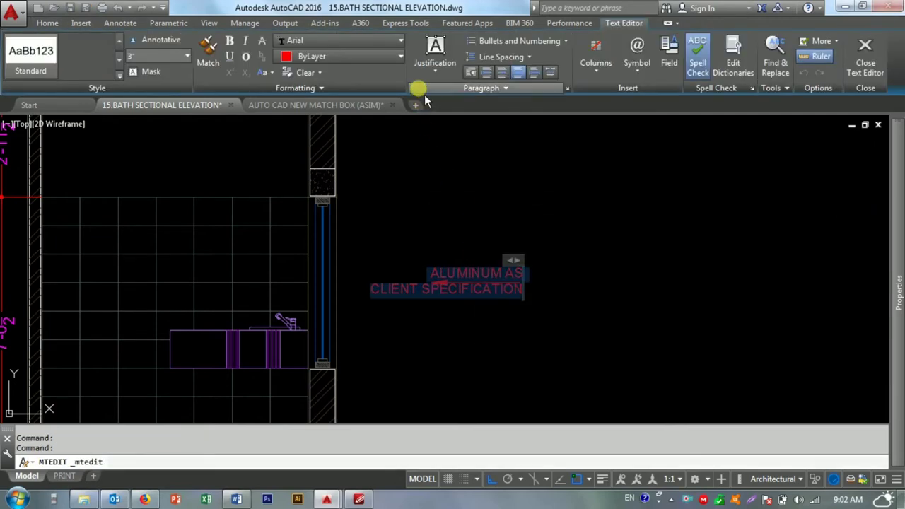
click(523, 263)
- Move the mirrored aluminum label beside the window
click(424, 297)
text(m)
key(Return)
click(452, 304)
middle_drag(487, 353, 410, 310)
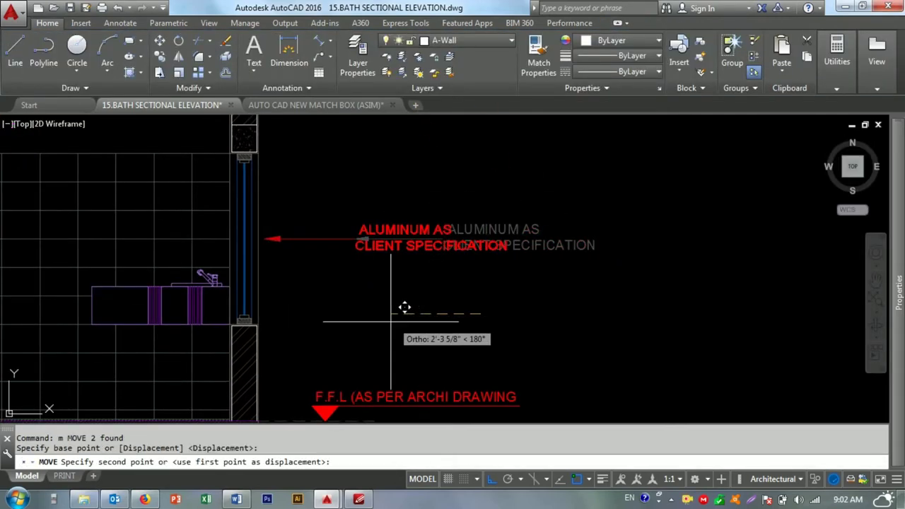
scroll(382, 297, down, 2)
scroll(392, 272, up, 1)
scroll(431, 275, down, 1)
key(Escape)
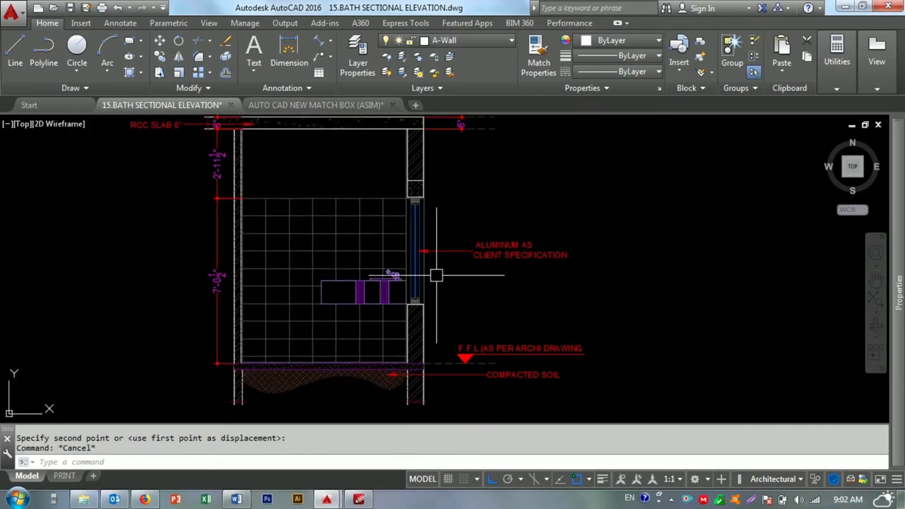
- Start a continued dimension chain and choose the dimension to continue from
text(dco)
key(Return)
text(s)
key(Return)
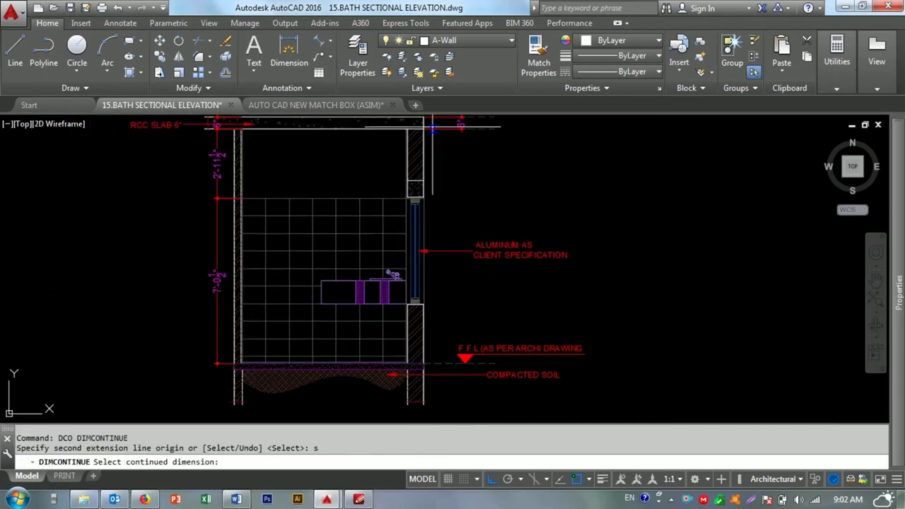
- Continue the dimension chain with a 9" dimension for the lintel above the window
click(432, 126)
scroll(422, 185, up, 4)
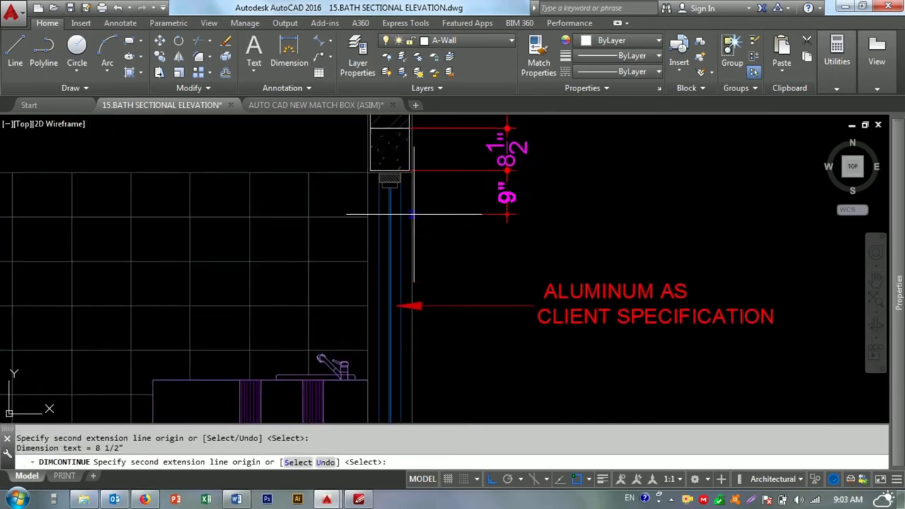
scroll(427, 282, up, 2)
scroll(429, 262, up, 3)
click(429, 259)
scroll(453, 259, down, 6)
scroll(481, 353, up, 3)
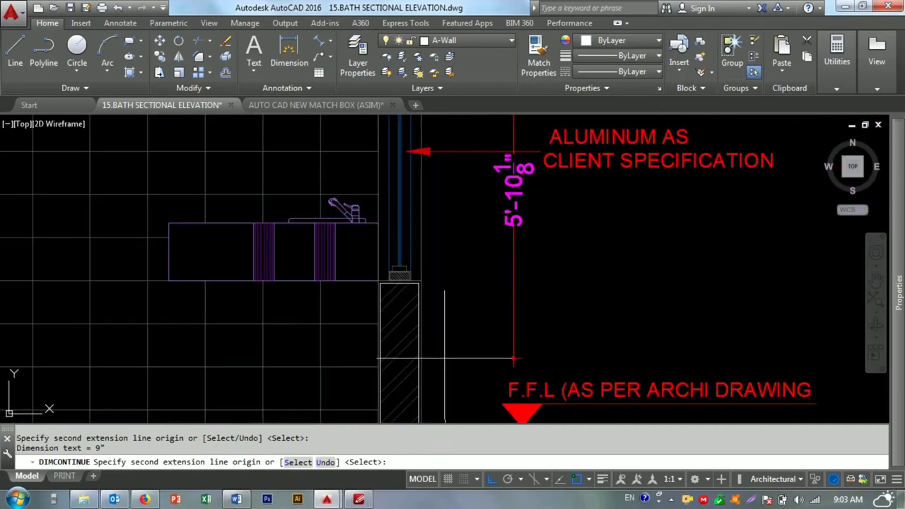
scroll(415, 326, up, 1)
key(Escape)
scroll(430, 274, down, 2)
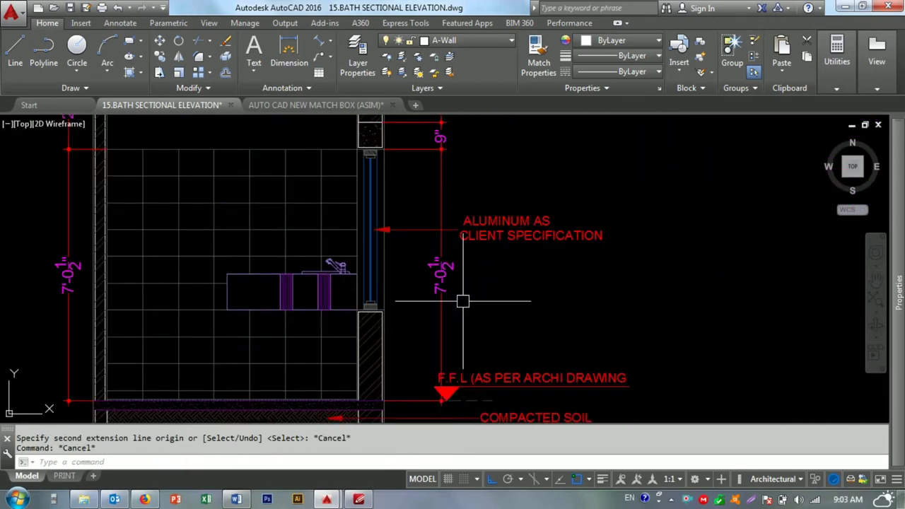
- Reposition the new lintel dimension's text so it reads clearly
click(452, 159)
scroll(424, 184, up, 2)
click(438, 149)
scroll(438, 218, up, 2)
scroll(438, 217, up, 2)
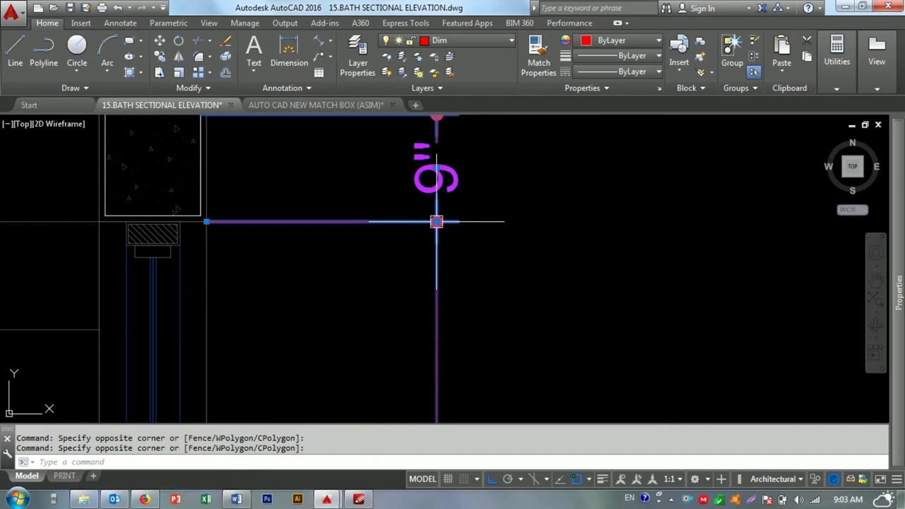
click(436, 217)
middle_drag(367, 290, 396, 360)
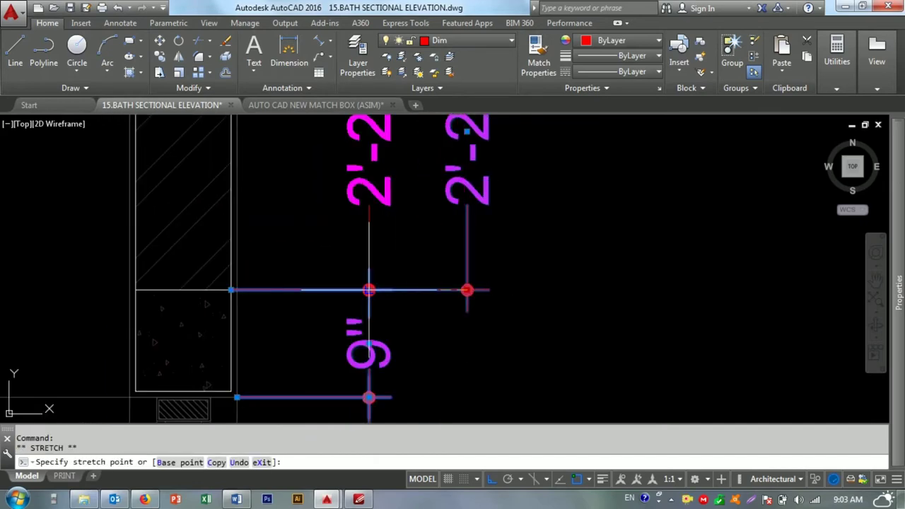
scroll(468, 289, down, 3)
scroll(431, 273, up, 3)
click(415, 261)
click(412, 285)
key(Escape)
scroll(359, 195, down, 4)
scroll(355, 269, up, 4)
key(Escape)
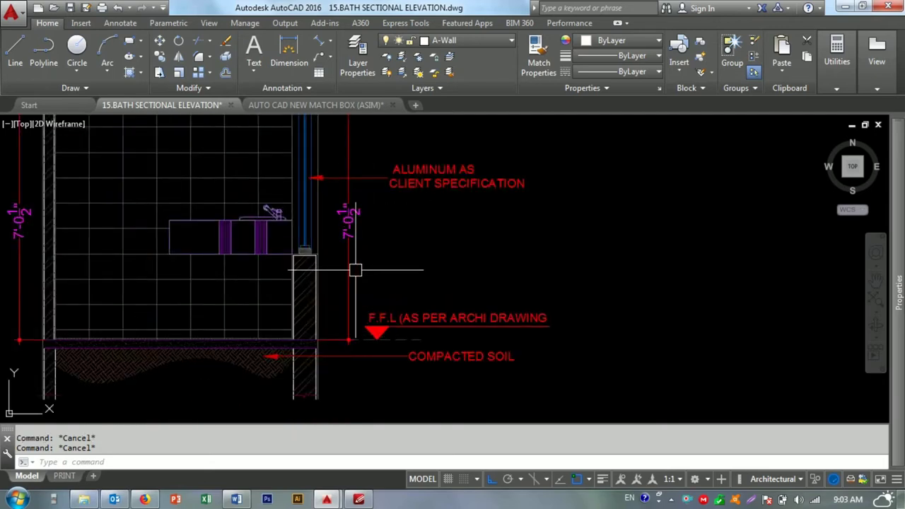
text(co)
- Copy the aluminum label up beside the lintel and reword it to LINTEL BEAM
key(Return)
click(390, 242)
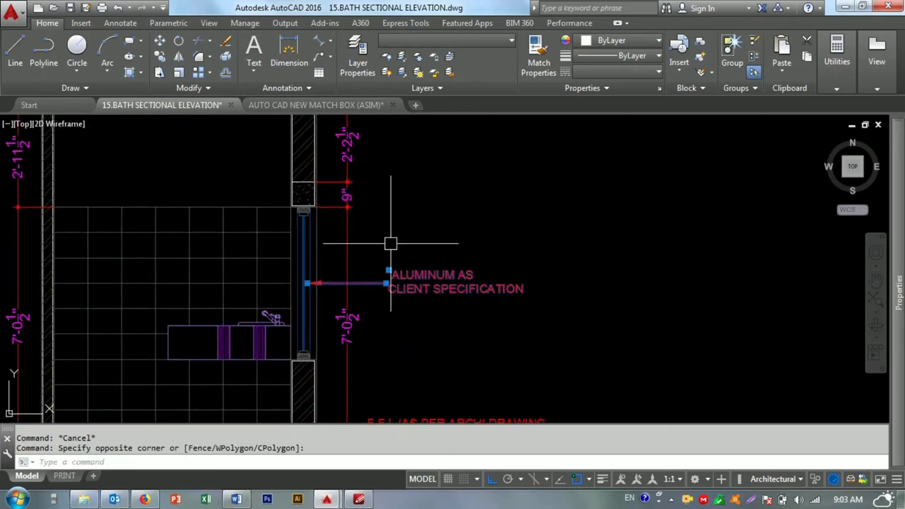
click(537, 332)
key(Return)
click(569, 272)
click(569, 198)
key(Escape)
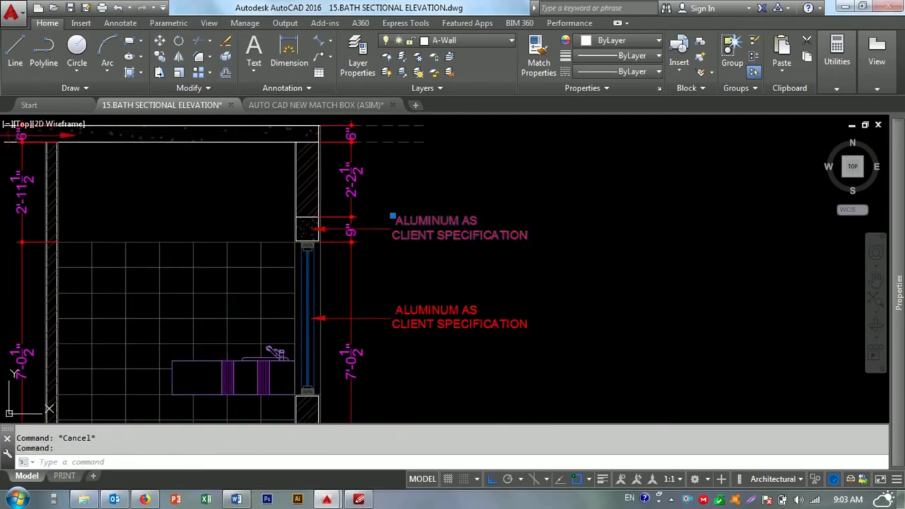
double_click(420, 219)
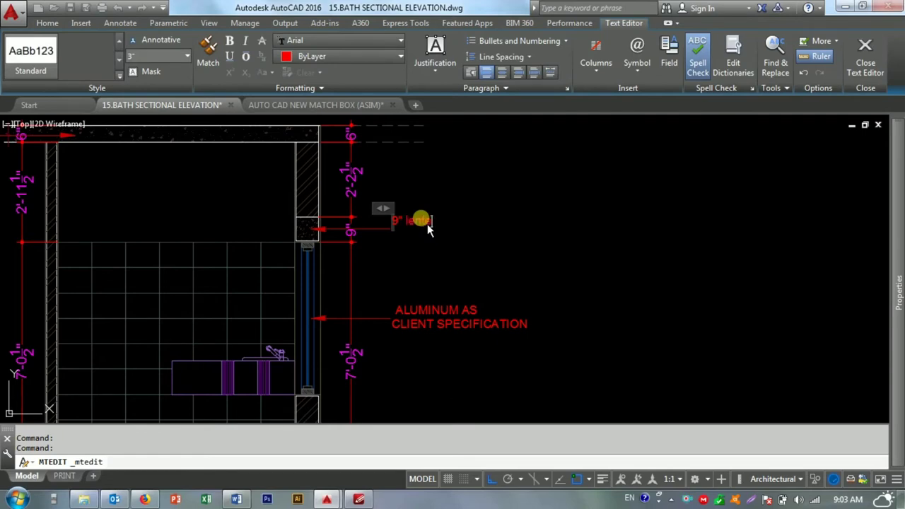
text(9" LINTE)
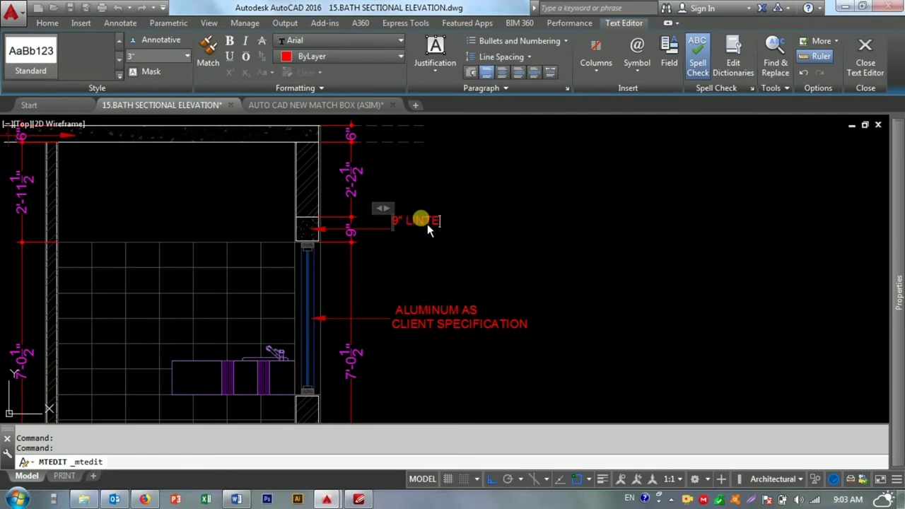
text(L BEAM)
key(Escape)
- Move the 9" LINTEL BEAM label next to the lintel
scroll(429, 258, up, 2)
text(m)
key(Return)
click(408, 268)
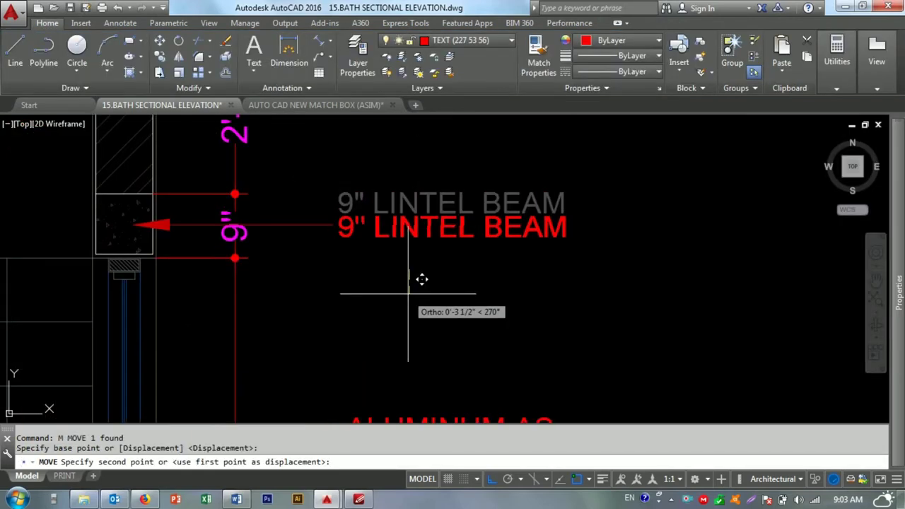
scroll(359, 236, down, 3)
scroll(692, 218, down, 2)
scroll(545, 189, up, 5)
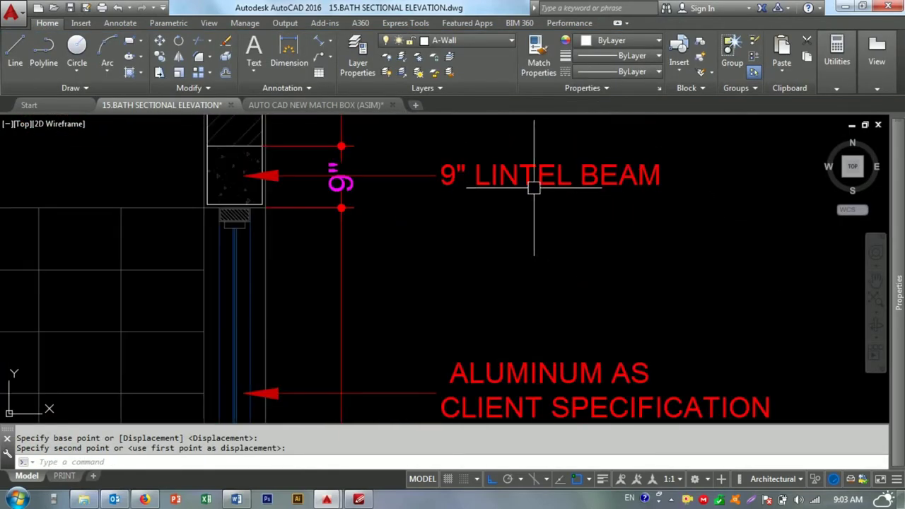
click(529, 185)
double_click(535, 191)
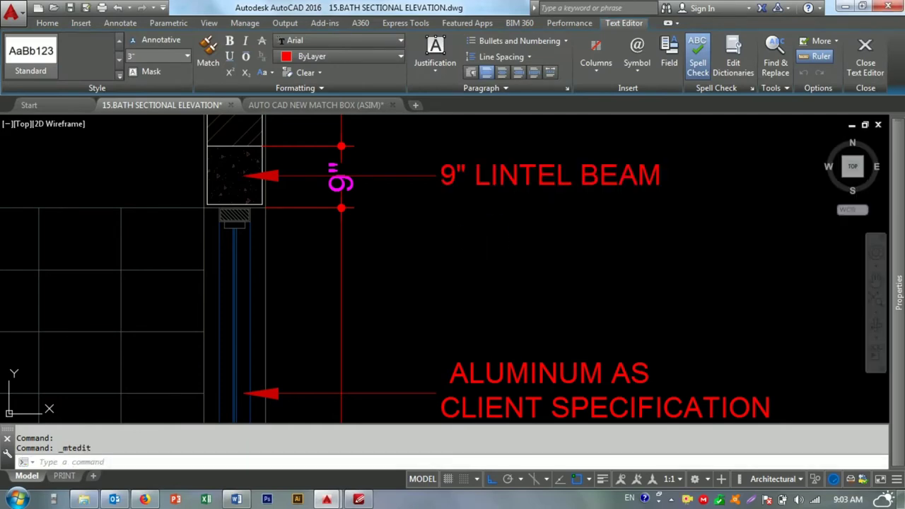
scroll(397, 223, down, 5)
scroll(396, 222, up, 8)
mouse_move(363, 250)
middle_down()
mouse_move(412, 210)
mouse_move(398, 256)
middle_up()
- Draw a leader pointing at the lintel and match it to the red label style
text(le)
key(Return)
scroll(498, 210, up, 2)
click(495, 199)
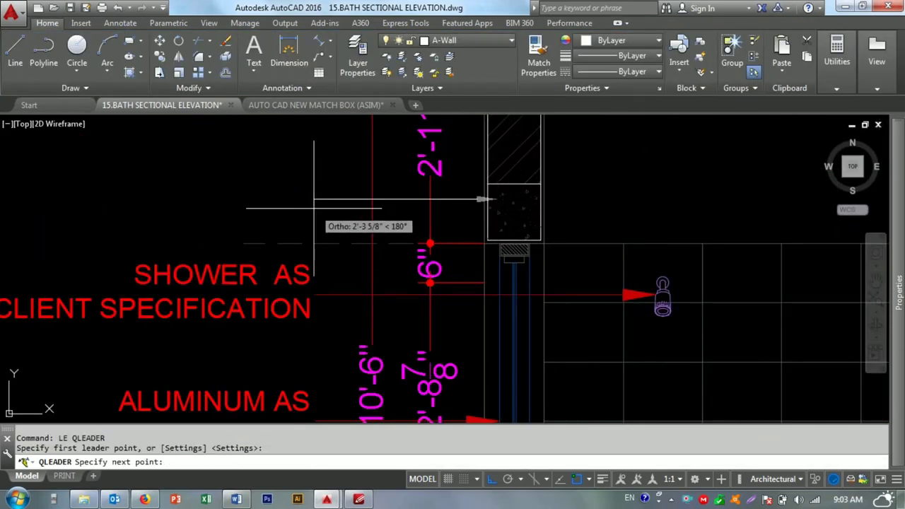
text(ma)
key(Return)
click(333, 297)
click(354, 200)
key(Escape)
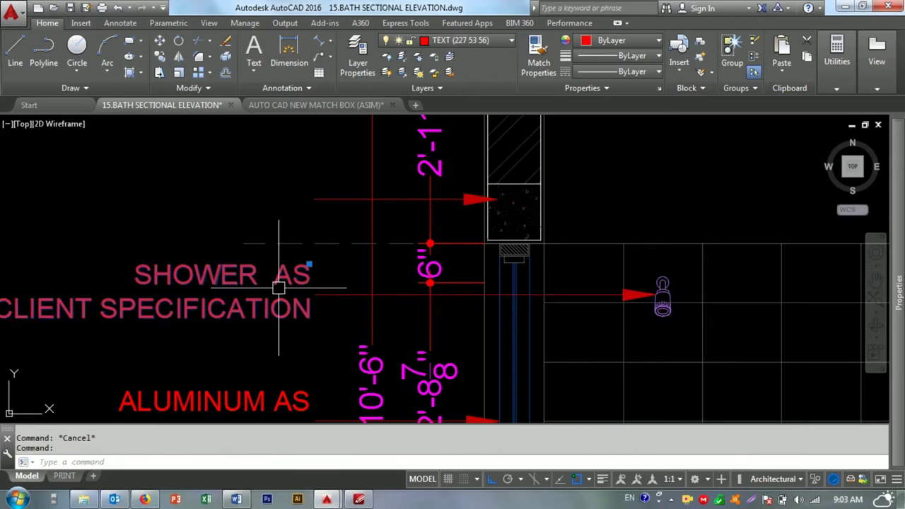
- Copy the shower label beside the lintel leader and right-align it as the lintel label
key(Return)
click(309, 265)
click(311, 170)
key(Escape)
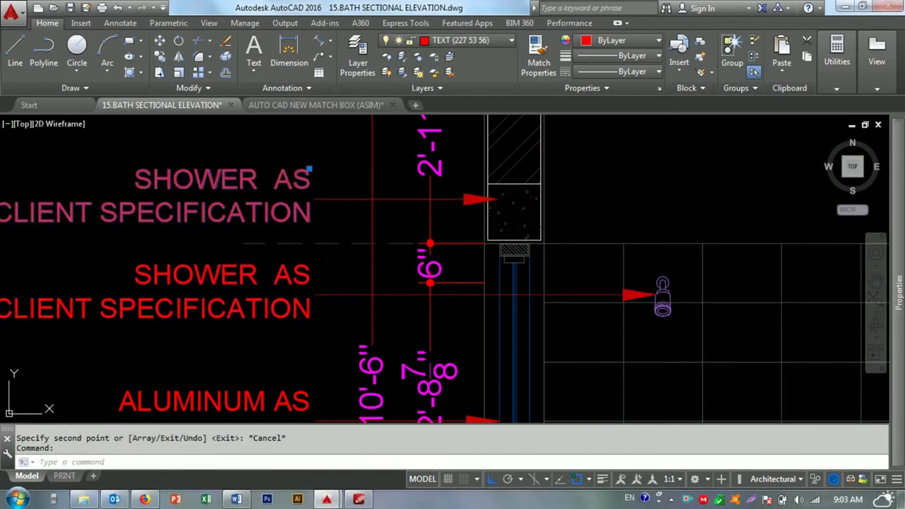
click(261, 200)
double_click(260, 200)
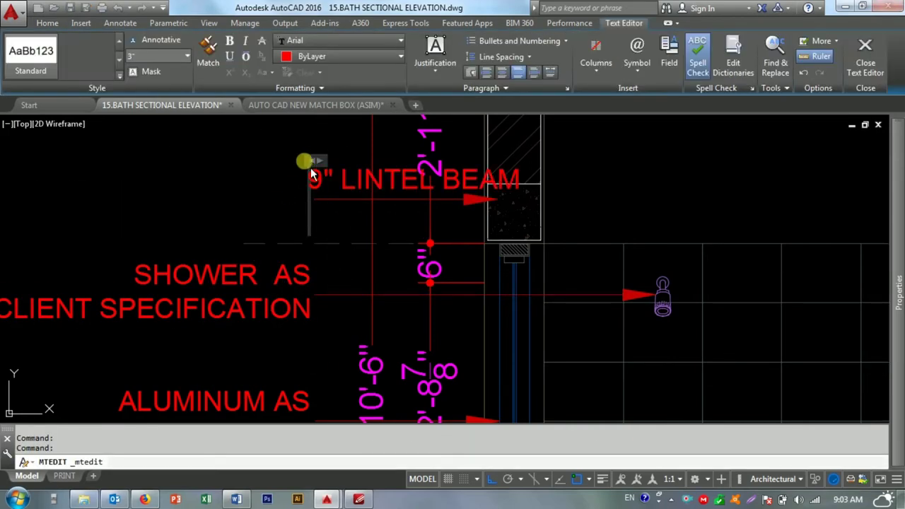
click(518, 72)
key(Escape)
- Start moving the left lintel label, then cancel the move
middle_drag(127, 198, 238, 199)
text(m)
key(Return)
click(91, 216)
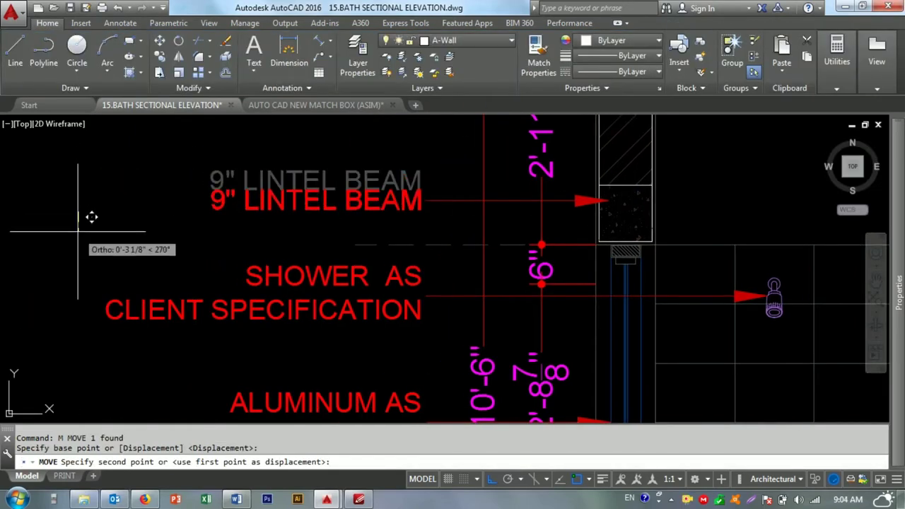
scroll(91, 216, down, 4)
scroll(367, 293, down, 5)
scroll(366, 294, up, 5)
scroll(367, 293, up, 1)
key(Escape)
key(Escape)
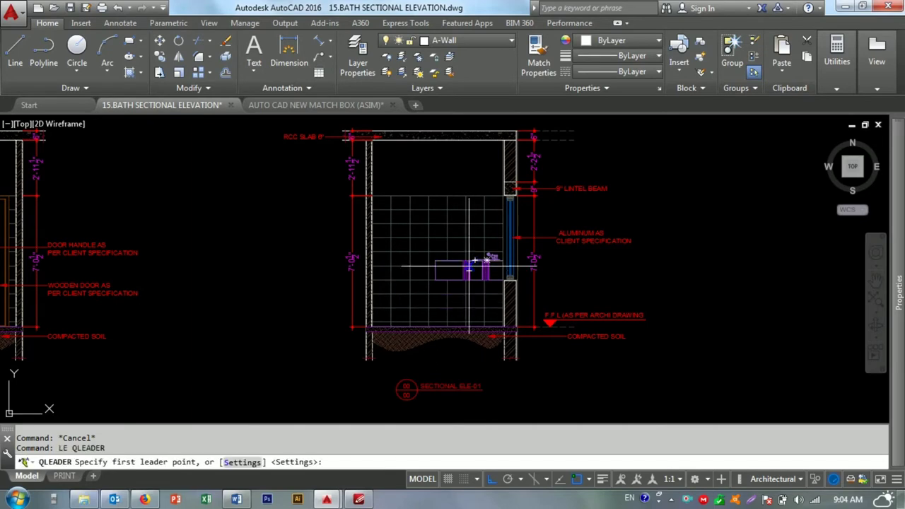
- Draw a leader from the vanity to beside the dimension line and make it red
scroll(468, 267, up, 3)
click(493, 265)
scroll(493, 265, down, 1)
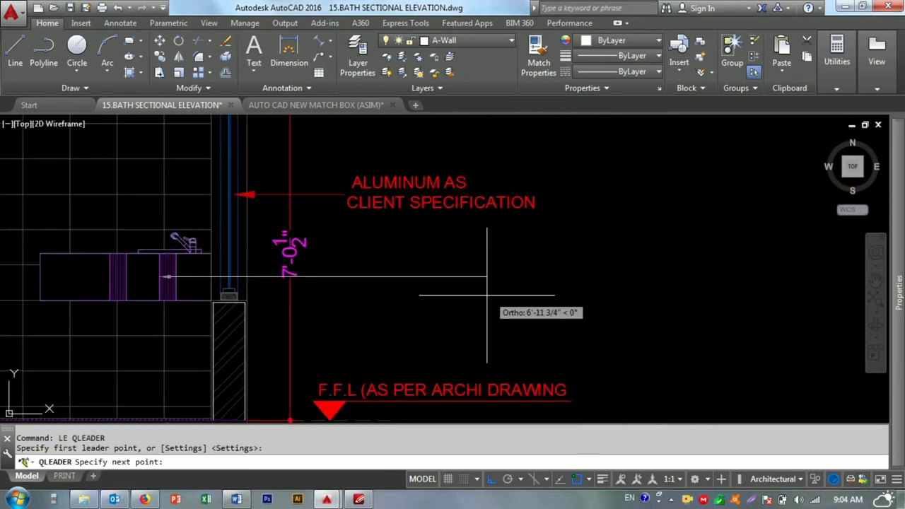
click(340, 290)
key(Escape)
key(Escape)
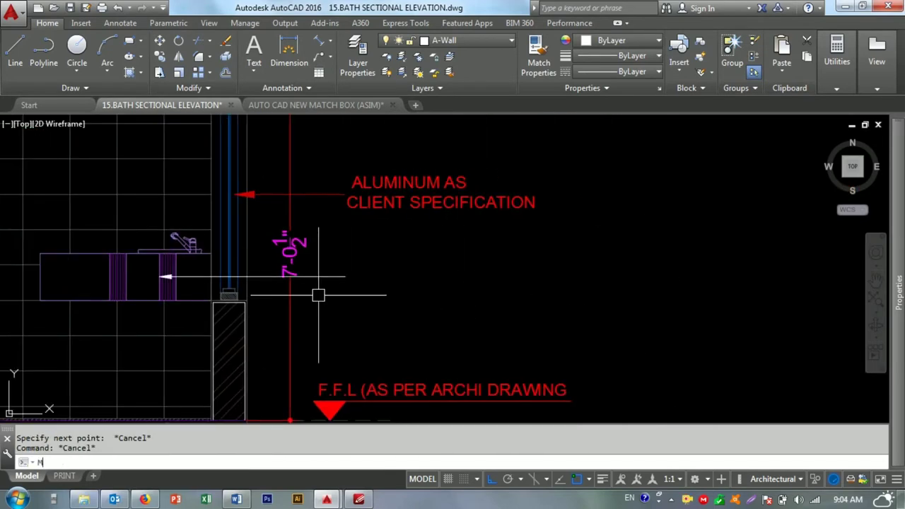
text(ma)
key(Return)
click(328, 200)
key(Escape)
click(392, 203)
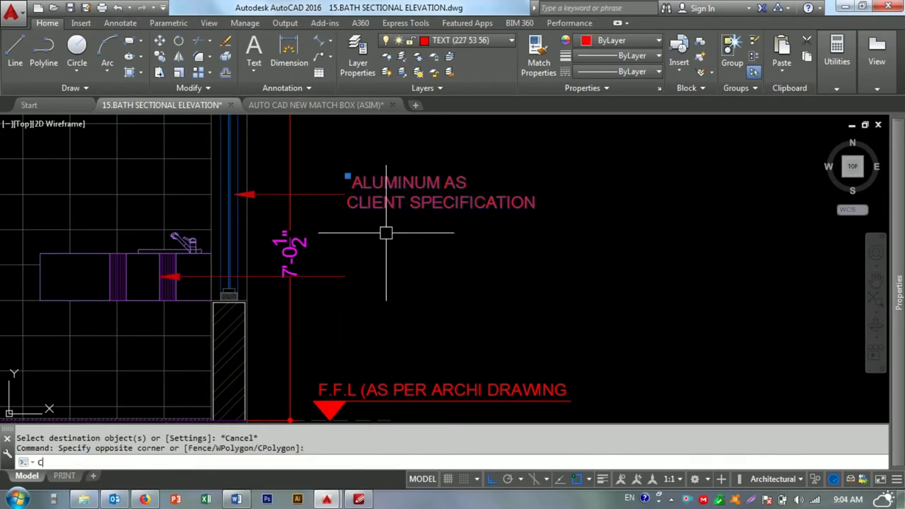
- Copy the aluminum note down to the end of the vanity leader
text(o)
key(Return)
click(386, 233)
click(388, 312)
key(Escape)
scroll(455, 252, down, 5)
scroll(403, 247, up, 5)
scroll(403, 247, down, 5)
scroll(497, 232, up, 5)
scroll(497, 232, down, 5)
scroll(497, 231, up, 6)
scroll(610, 218, down, 2)
scroll(287, 286, down, 2)
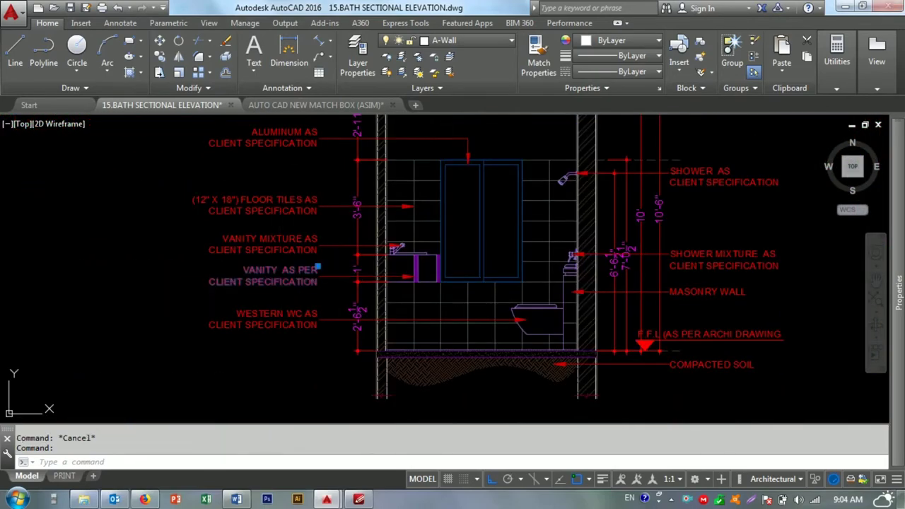
- Edit the copied note to read VANITY AS PER CLIENT SPECIFICATION
double_click(286, 281)
click(188, 299)
scroll(212, 297, down, 3)
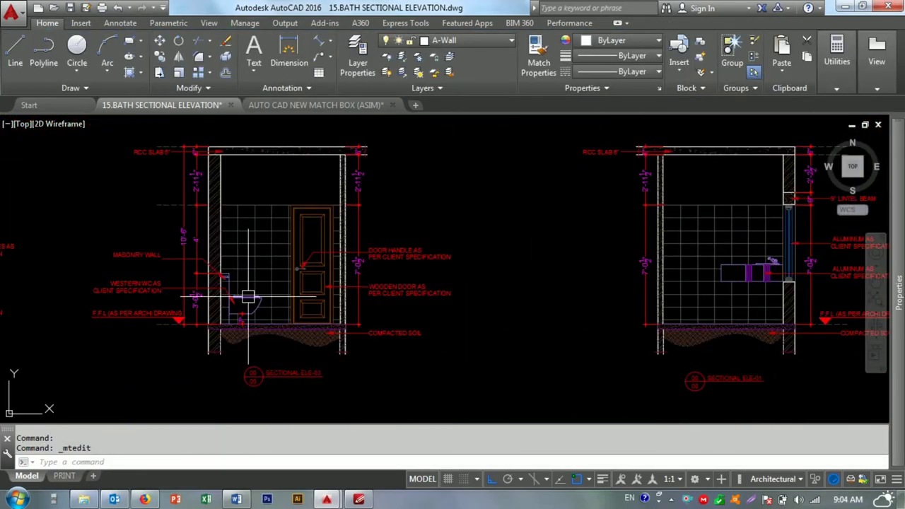
scroll(414, 296, up, 3)
scroll(280, 226, up, 2)
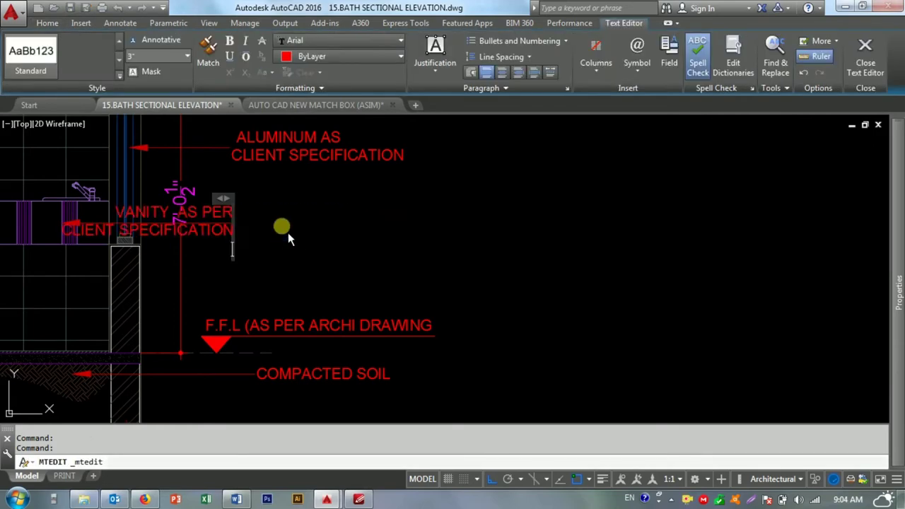
click(486, 73)
key(Escape)
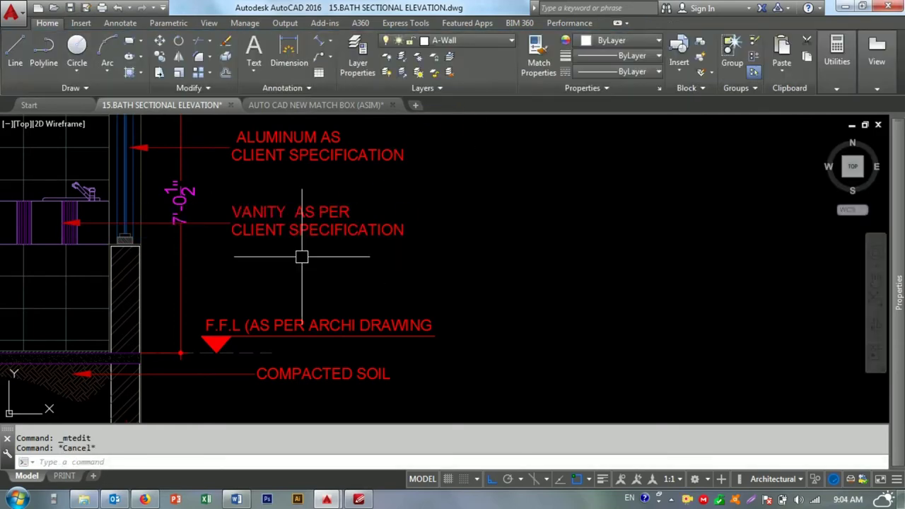
- Move the vanity note slightly lower
text(m)
key(Return)
click(275, 259)
click(330, 260)
click(469, 269)
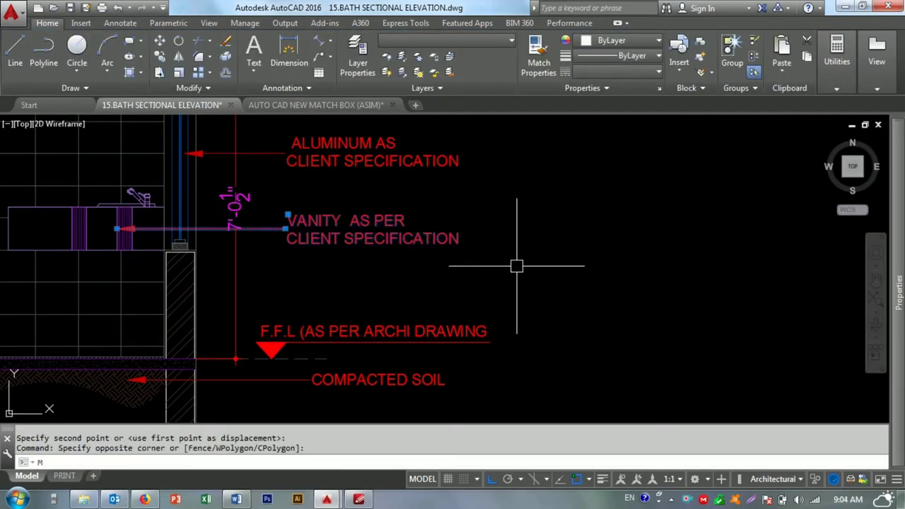
text(m)
key(Return)
click(563, 241)
click(563, 256)
middle_drag(247, 265, 294, 322)
key(Escape)
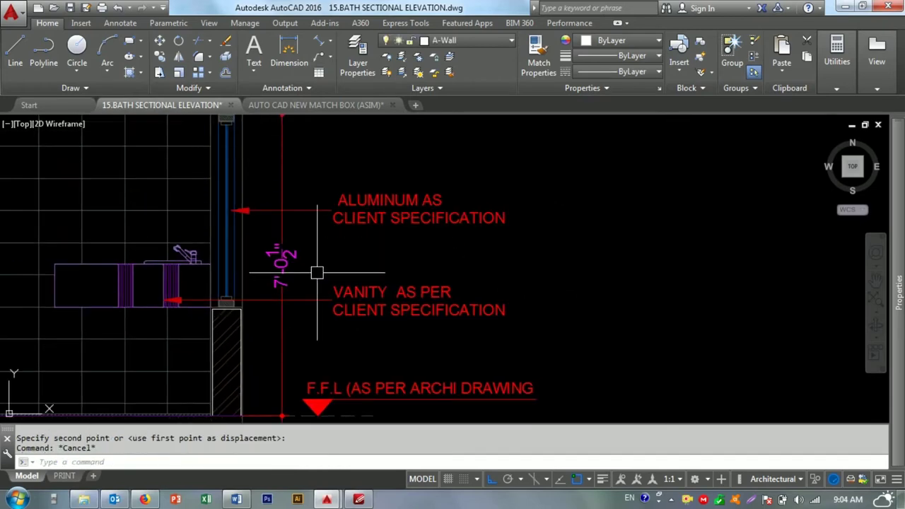
- Move the ALUMINUM note up to its new position
click(344, 170)
middle_drag(357, 222, 442, 247)
click(443, 247)
text(m)
key(Return)
click(515, 215)
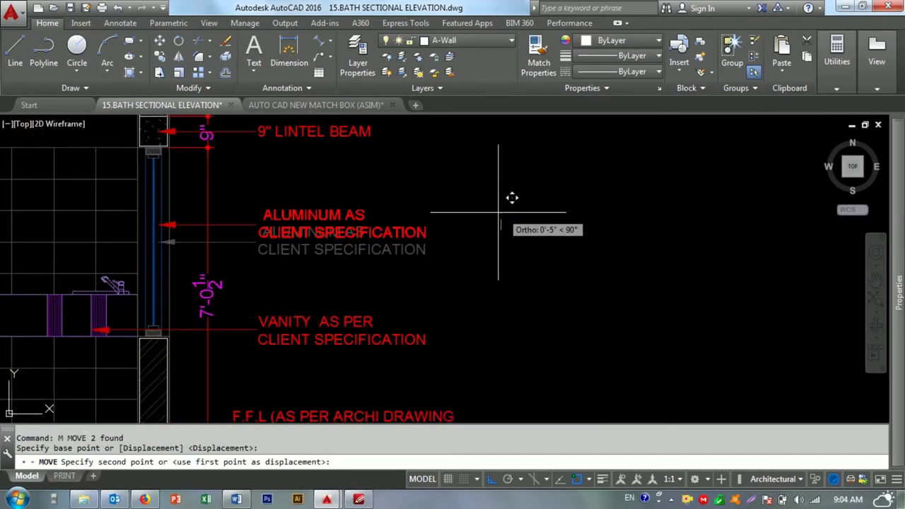
click(527, 193)
key(Escape)
key(Escape)
- Draw an angled leader from the faucet and match it to the red note style
middle_drag(408, 279, 431, 240)
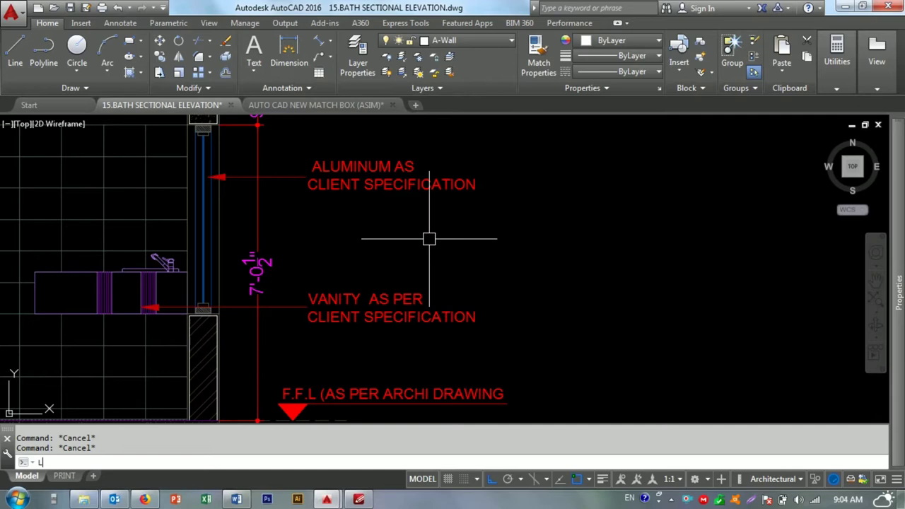
text(e)
key(Return)
scroll(203, 258, up, 2)
click(154, 260)
key(F8)
click(241, 230)
text(ma)
key(Return)
click(339, 338)
drag(353, 239, 332, 219)
key(Escape)
- Copy the vanity note above itself beside the faucet leader
scroll(381, 291, down, 2)
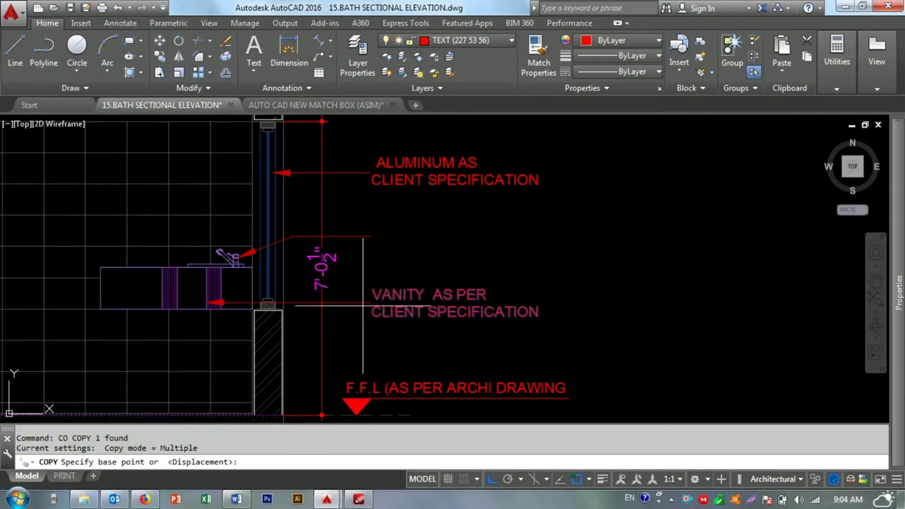
click(363, 304)
click(373, 240)
key(Escape)
scroll(433, 269, down, 5)
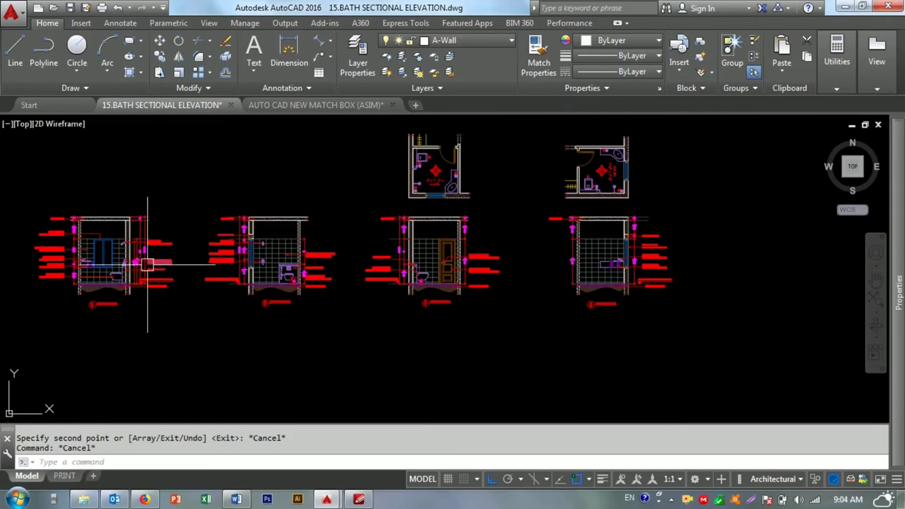
- Edit the copied note so it reads VANITY MIXTURE AS CLIENT SPECIFICATION
scroll(147, 264, up, 5)
scroll(224, 258, down, 3)
scroll(344, 269, up, 3)
scroll(325, 255, down, 1)
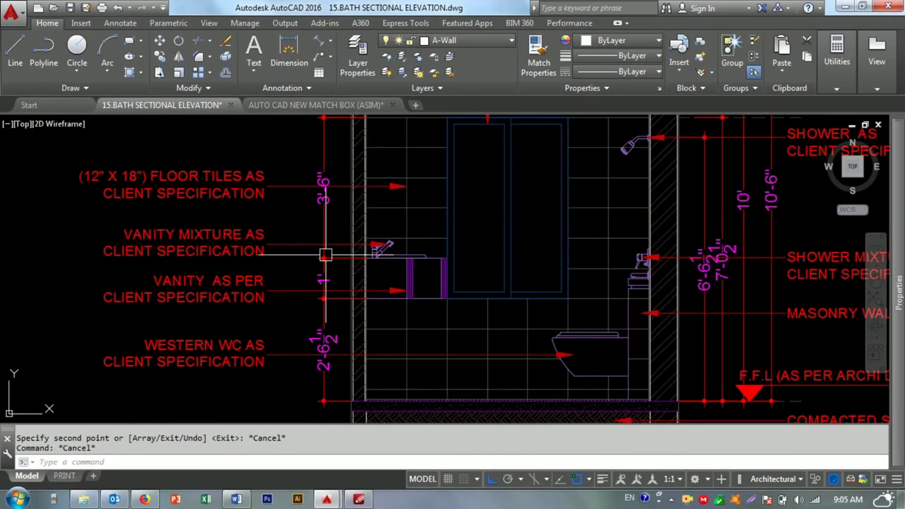
double_click(224, 251)
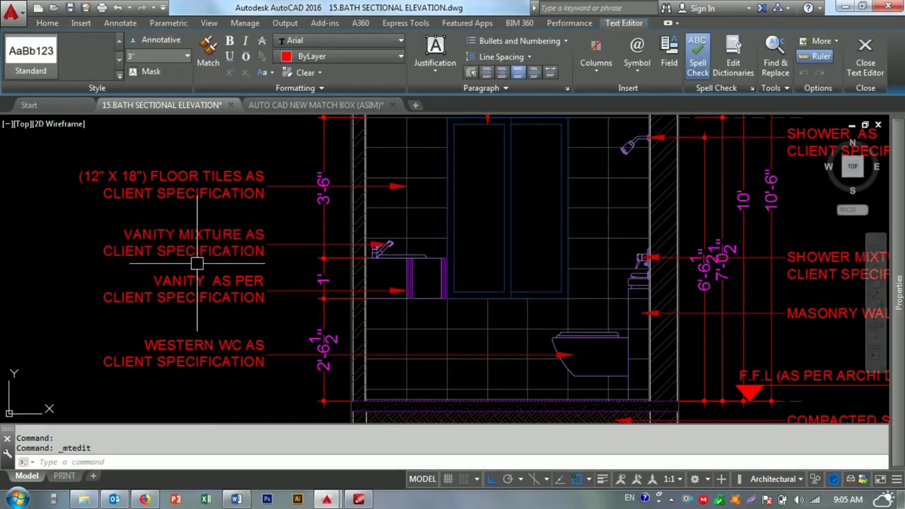
click(196, 303)
scroll(196, 303, down, 5)
scroll(438, 265, up, 5)
scroll(339, 244, up, 3)
double_click(377, 267)
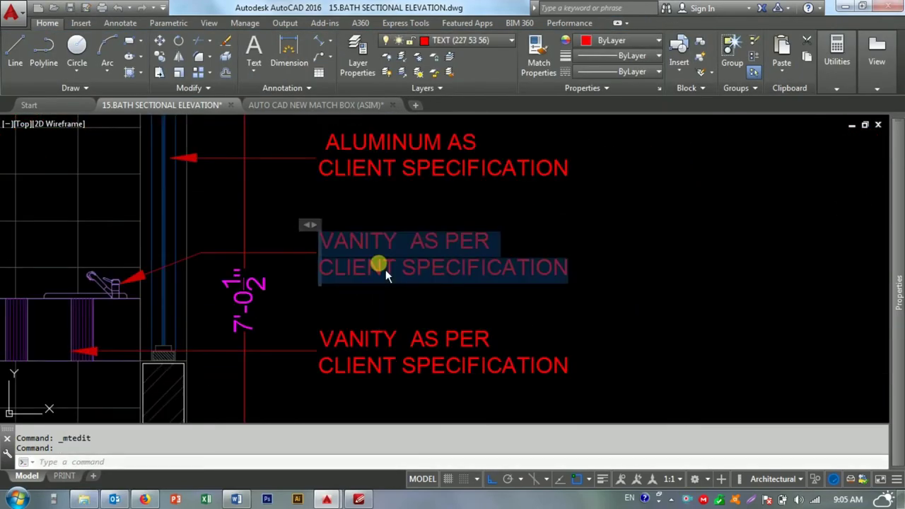
key(Escape)
key(Escape)
- Add a leader to the VANITY MIXTURE note and match it to the red leader properties
scroll(551, 277, down, 5)
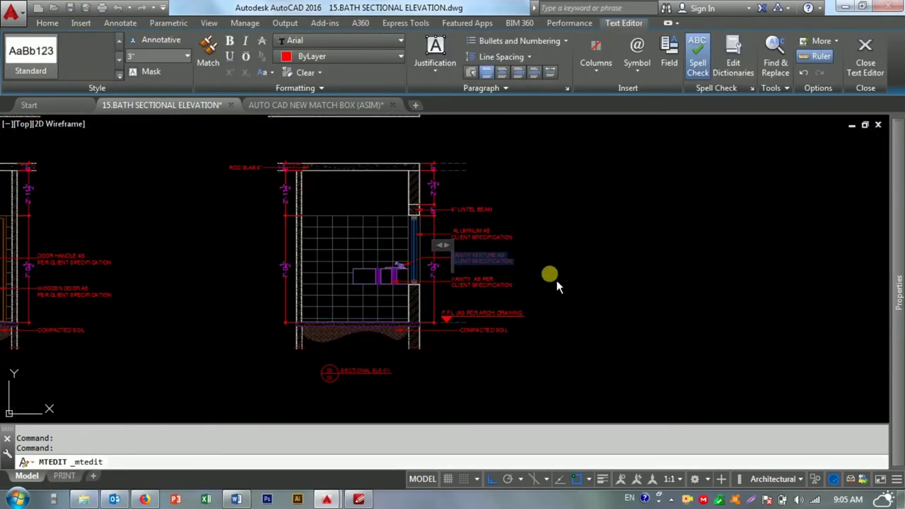
scroll(345, 283, up, 2)
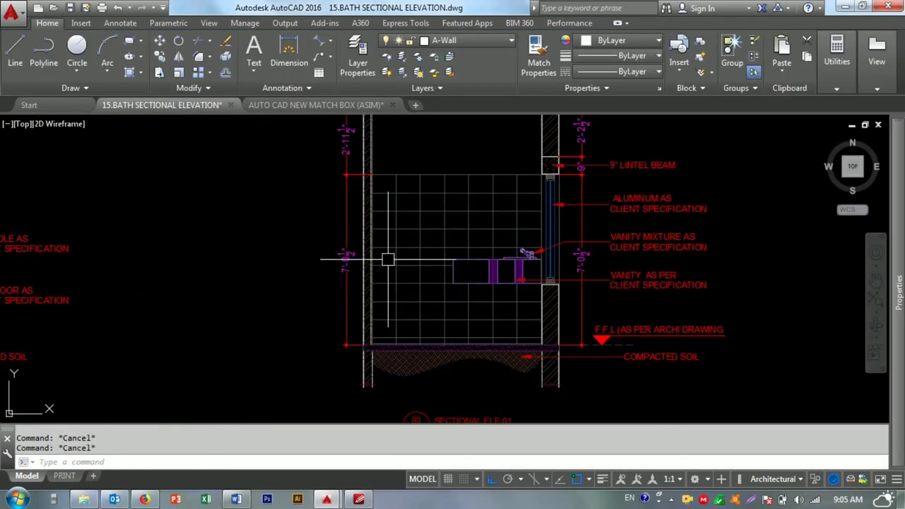
click(452, 461)
text(Le)
key(Return)
click(394, 223)
key(Escape)
text(ma)
key(Return)
click(383, 222)
key(Escape)
key(Escape)
- Copy the (12" X 18") FLOOR TILES note from the other bath elevation onto this one
scroll(376, 250, down, 5)
scroll(323, 283, up, 5)
scroll(207, 283, down, 3)
scroll(262, 258, up, 3)
mouse_move(302, 331)
middle_down()
mouse_move(307, 248)
mouse_move(505, 319)
middle_up()
scroll(307, 283, down, 3)
scroll(349, 275, up, 3)
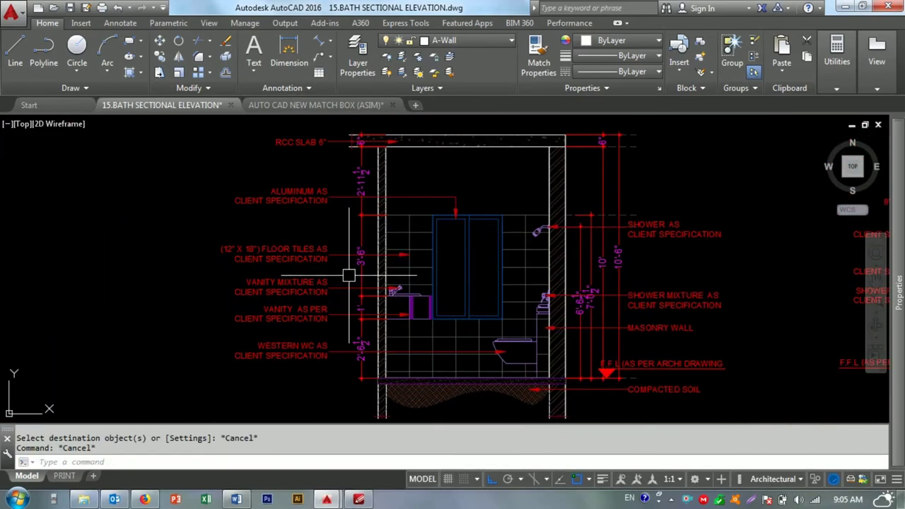
scroll(349, 275, up, 4)
double_click(272, 243)
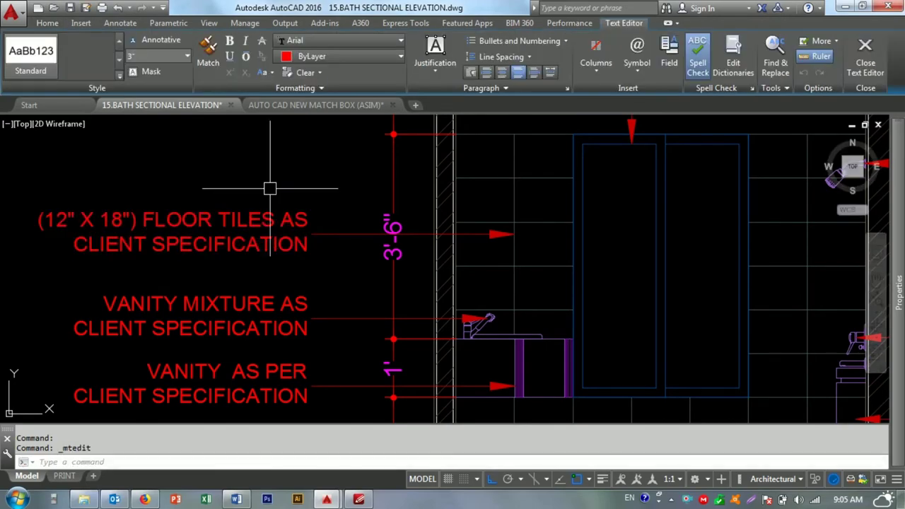
click(272, 244)
scroll(469, 239, down, 5)
scroll(403, 238, up, 3)
scroll(404, 238, up, 2)
scroll(148, 238, down, 2)
scroll(363, 202, up, 4)
scroll(429, 252, up, 2)
text(o)
key(Return)
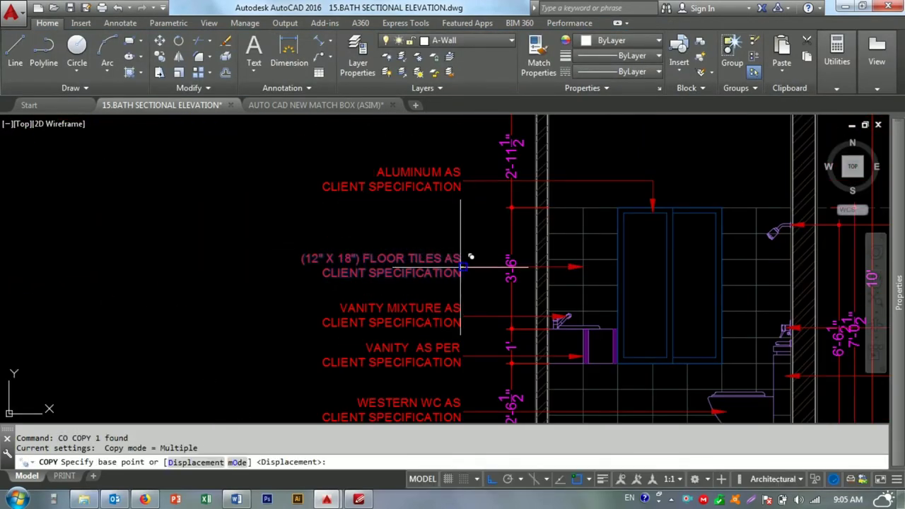
click(428, 253)
scroll(485, 282, down, 4)
scroll(303, 282, up, 4)
scroll(256, 282, up, 3)
scroll(255, 281, down, 4)
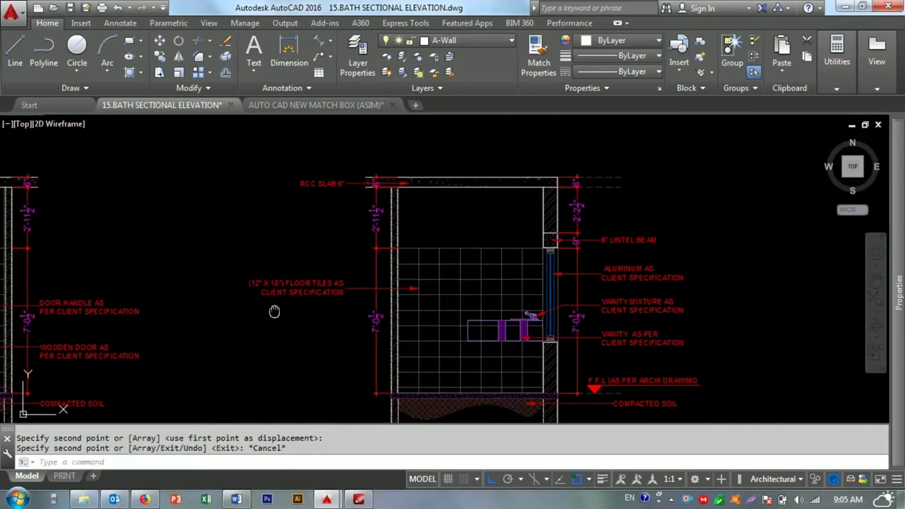
scroll(395, 274, up, 3)
key(Escape)
key(Escape)
key(Escape)
- Stretch the FLOOR TILES callout so its label shifts right into place
text(s)
key(Return)
click(424, 246)
click(79, 343)
key(Return)
click(195, 355)
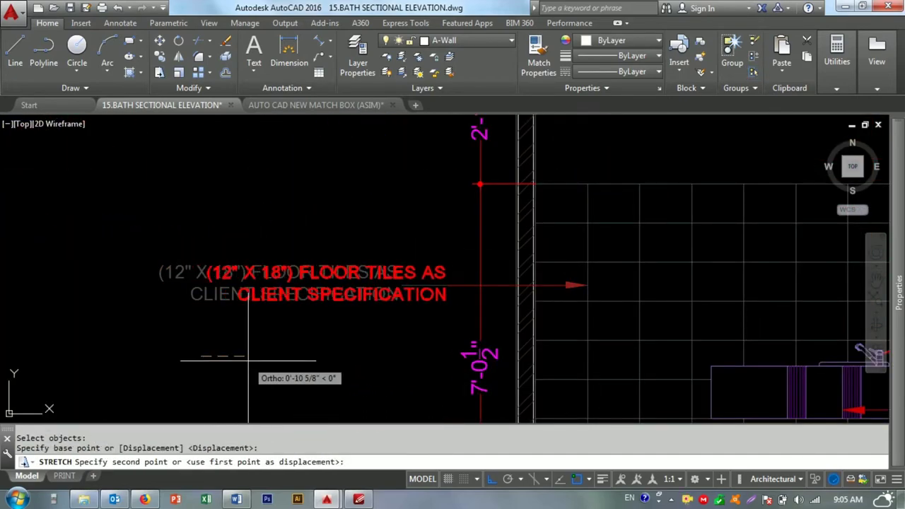
click(252, 355)
scroll(323, 295, down, 3)
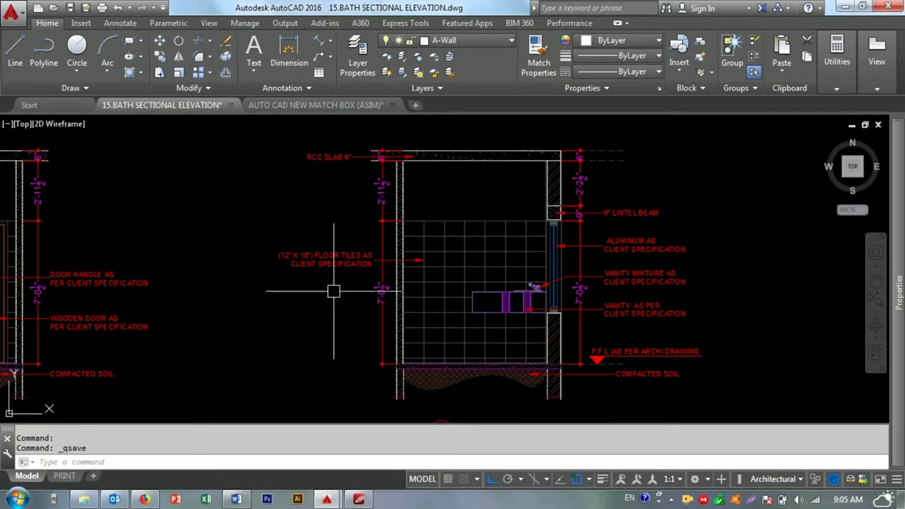
scroll(480, 201, down, 2)
scroll(438, 248, down, 3)
- Change the elevation title from SECTIONAL ELE-01 to SECTIONAL ELE-04
key(Escape)
scroll(424, 301, up, 5)
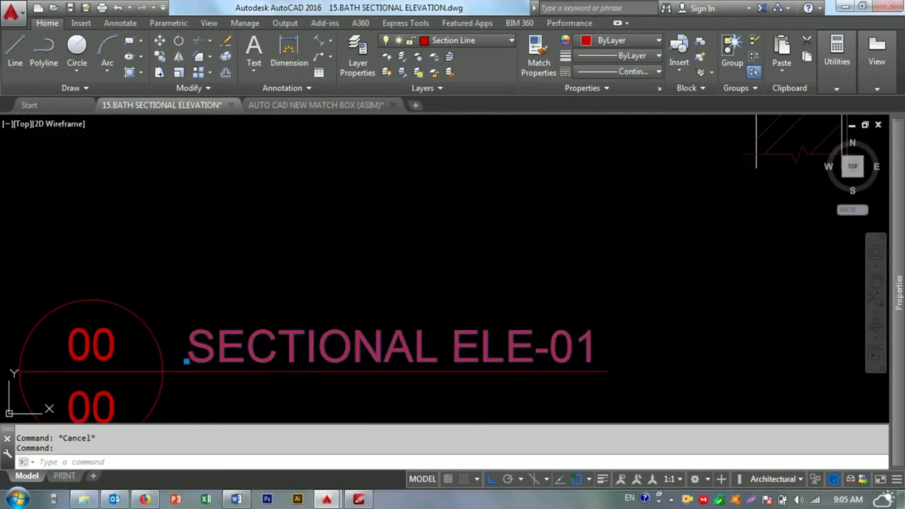
double_click(580, 349)
text(3)
key(BackSpace)
text(4)
click(659, 343)
- Erase the two bath plans above the elevations with a crossing window
scroll(428, 265, down, 3)
scroll(420, 223, down, 2)
scroll(421, 222, up, 5)
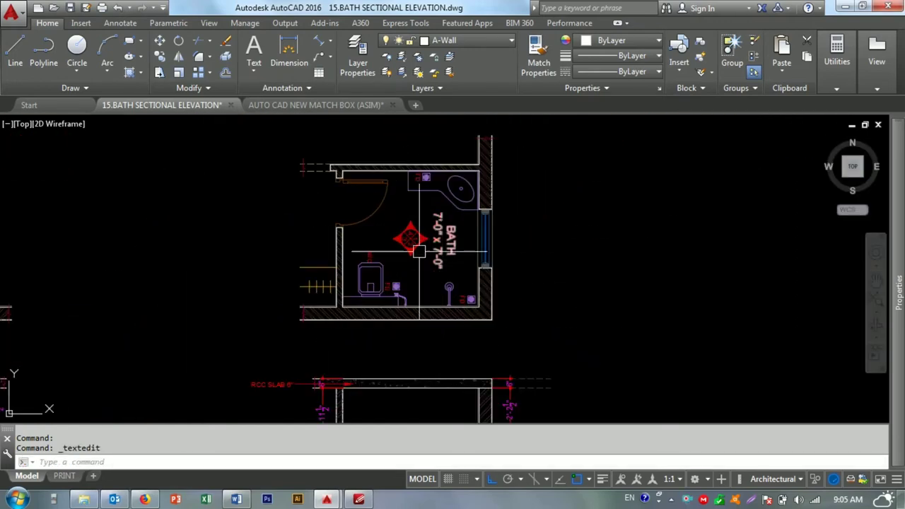
scroll(414, 233, up, 1)
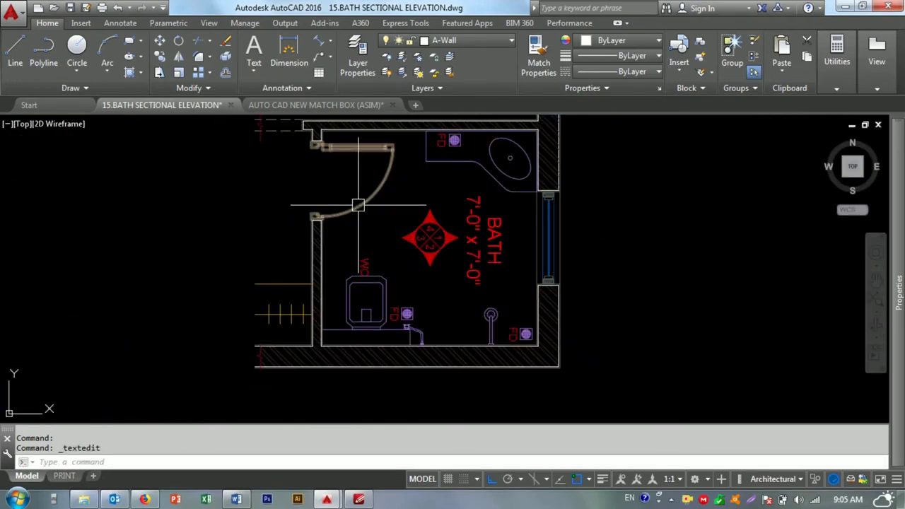
scroll(358, 205, down, 1)
scroll(355, 230, down, 4)
scroll(347, 191, down, 4)
key(Escape)
key(Escape)
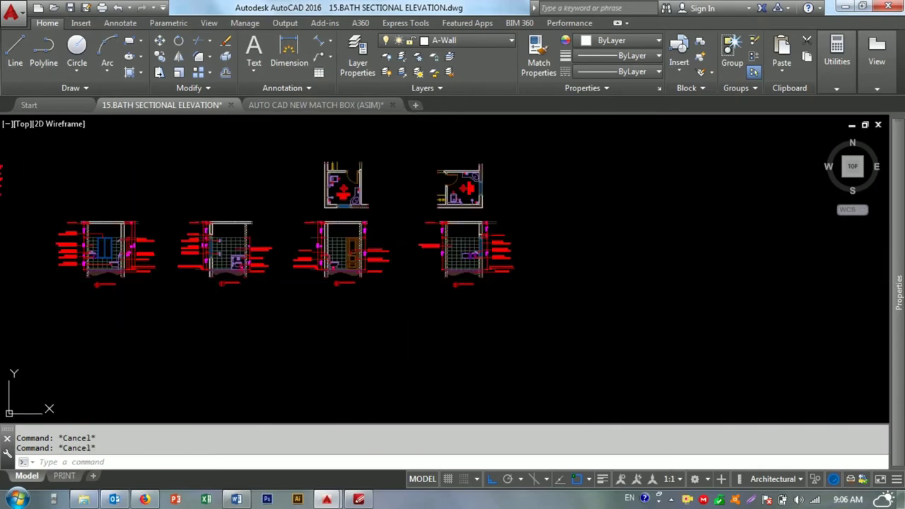
click(523, 140)
click(277, 210)
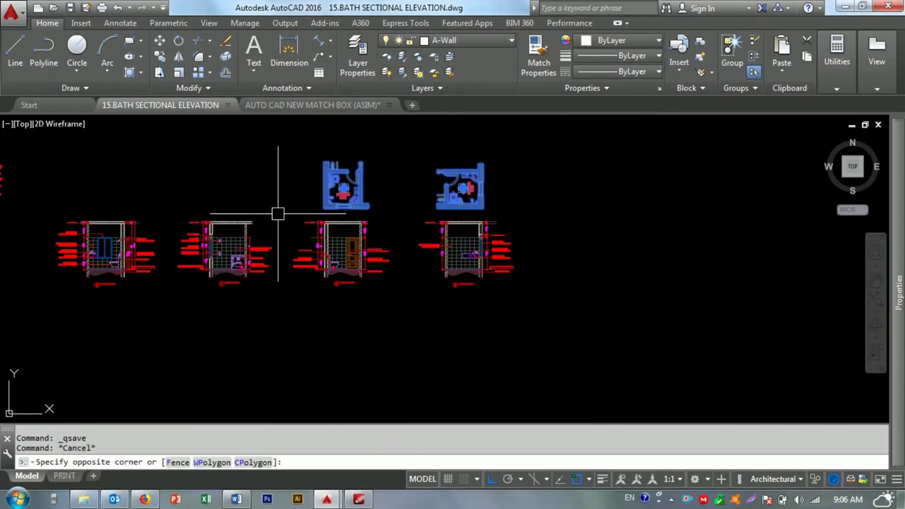
text(e)
key(Return)
- Save the drawing, then switch to the Word notes and type 'NOW MEKE PAGE FOR PRINT'
scroll(412, 210, down, 1)
scroll(396, 269, down, 2)
key(ctrl+s)
key(Escape)
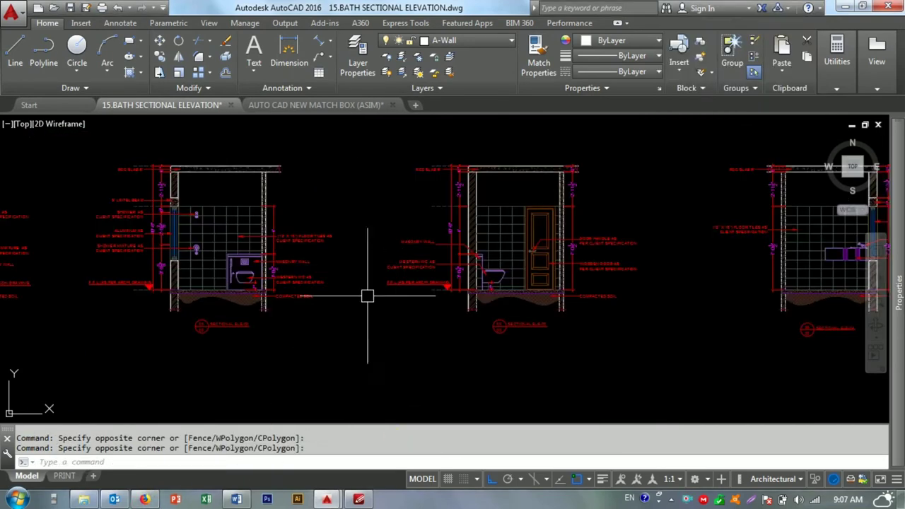
scroll(365, 297, down, 1)
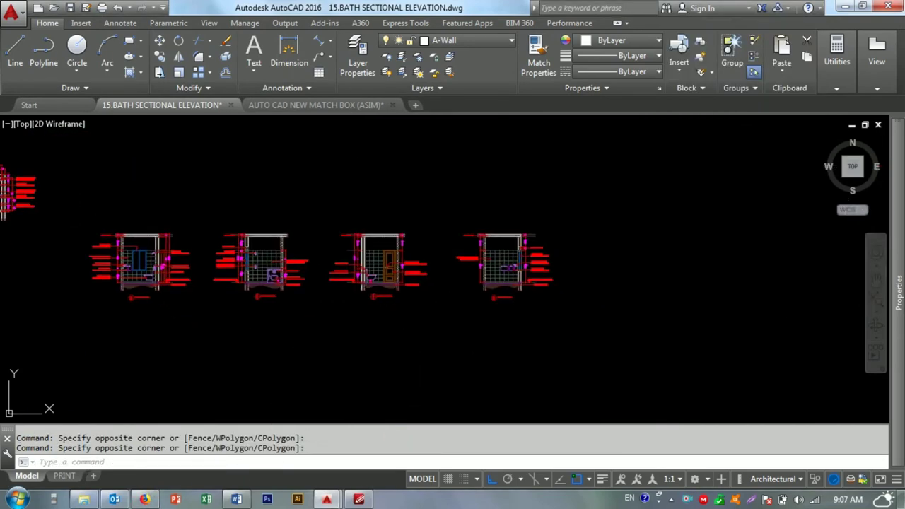
scroll(379, 313, down, 2)
key(ctrl+s)
key(Escape)
key(Escape)
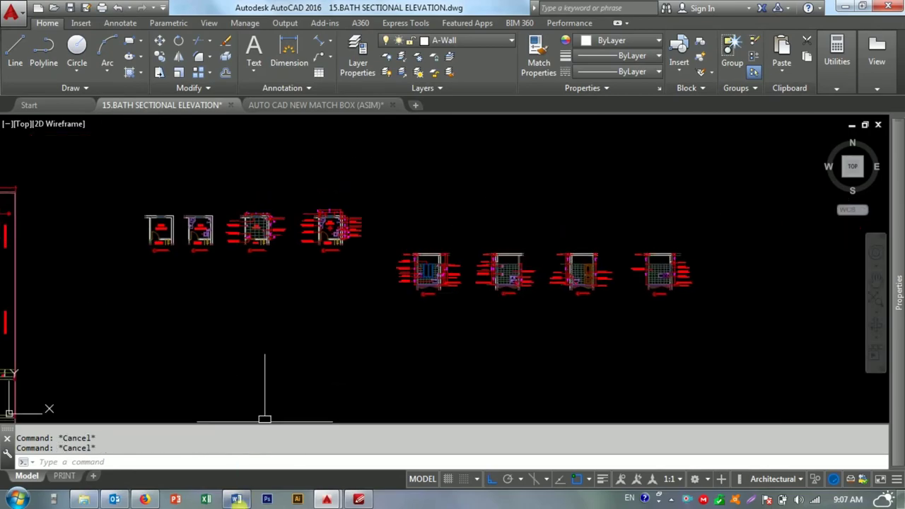
mouse_move(236, 499)
click(326, 345)
text(NOW MEKE PAGE FOR PRINT)
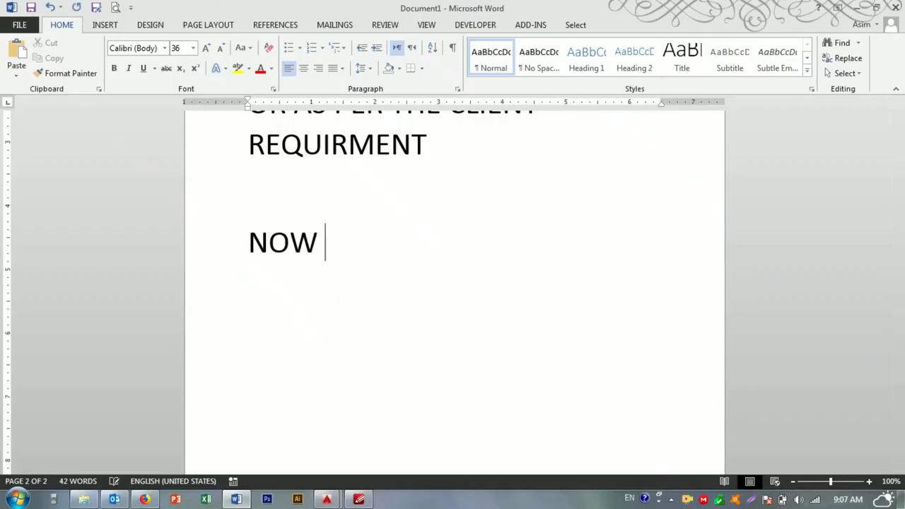
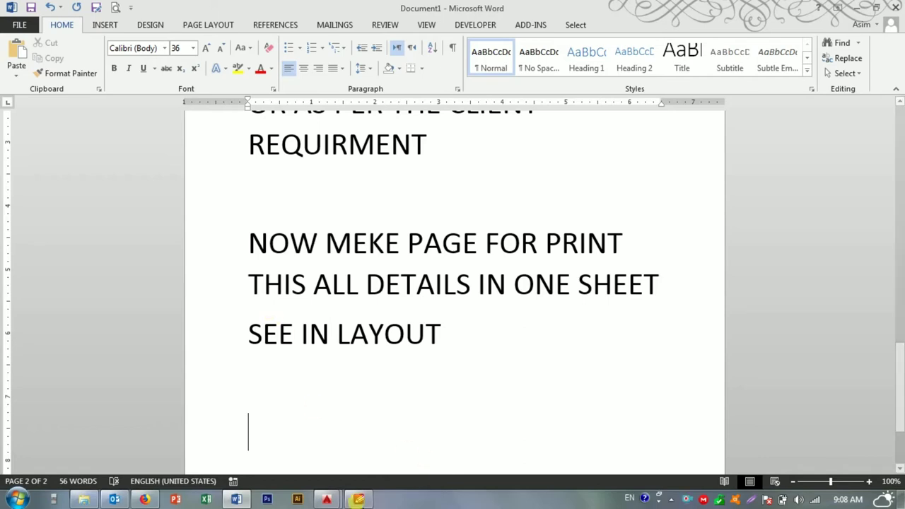
- Bring up the AUTO CAD NEW MATCH BOX (ASIM) drawing in AutoCAD
click(327, 499)
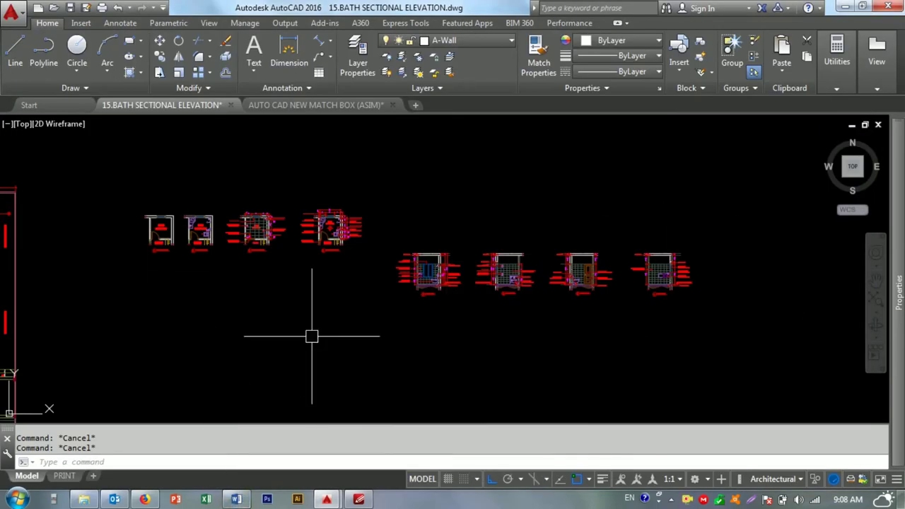
click(300, 106)
key(Escape)
key(Escape)
scroll(303, 177, down, 5)
scroll(232, 283, up, 3)
scroll(232, 283, up, 2)
scroll(225, 219, down, 5)
scroll(224, 219, up, 5)
key(Return)
scroll(226, 297, up, 5)
- Zoom to the A3 sheet frame, window-select it, then clear the selection
click(121, 205)
key(Escape)
scroll(262, 212, down, 5)
scroll(269, 248, up, 2)
scroll(212, 245, down, 1)
scroll(353, 224, down, 3)
scroll(327, 196, up, 4)
scroll(127, 232, up, 3)
scroll(261, 250, down, 5)
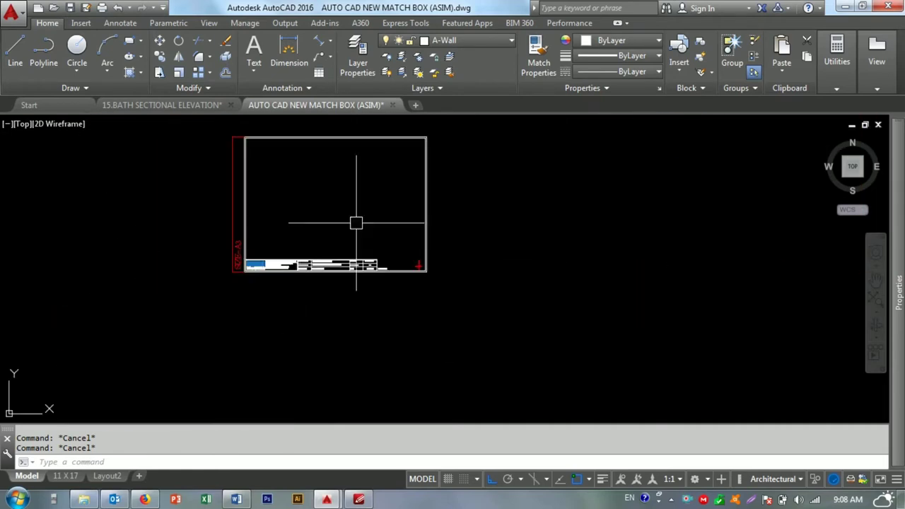
click(468, 130)
click(139, 340)
key(Escape)
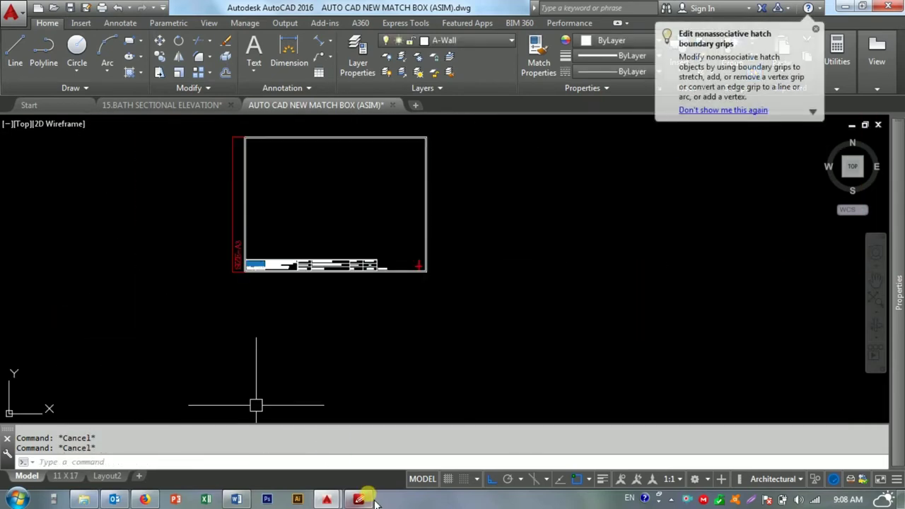
- Type the note 'I HAVE A3 AND 11"X17" PAPER SIZE BUT I ALREADY MAKE MY LAYOUT TEMPLATE FOR PRINT', then 'SEE'
click(237, 499)
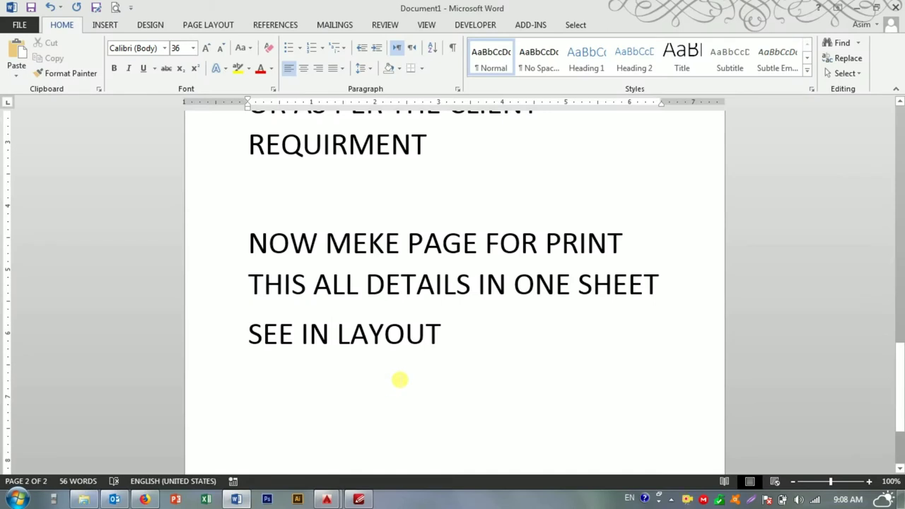
text(I HAVE A3 AND 11”)
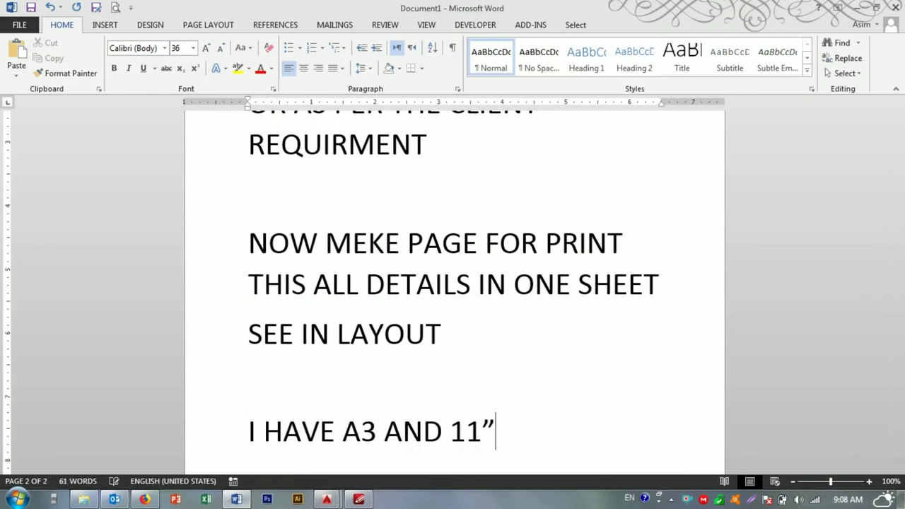
text(")
key(Return)
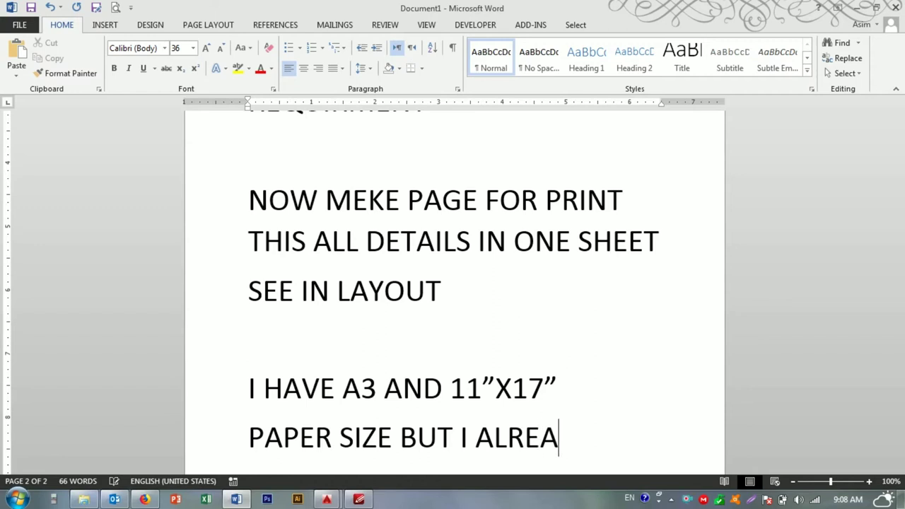
text(MAKE MY LAYOUT TEMPLA)
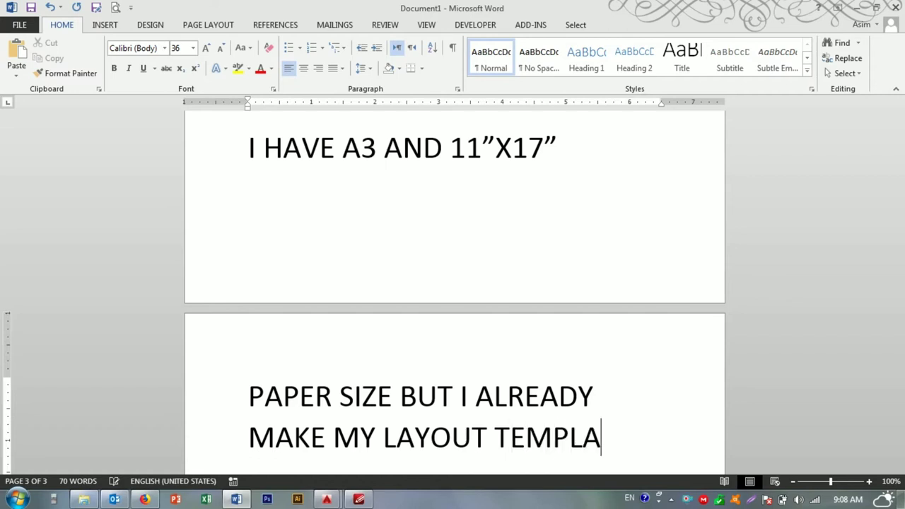
text(FOR PRINT)
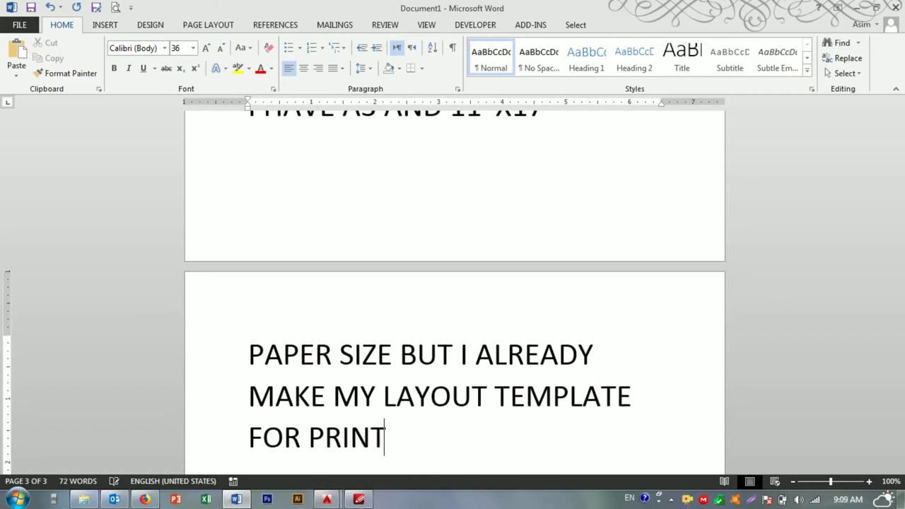
key(Return)
key(Return)
text(SEE)
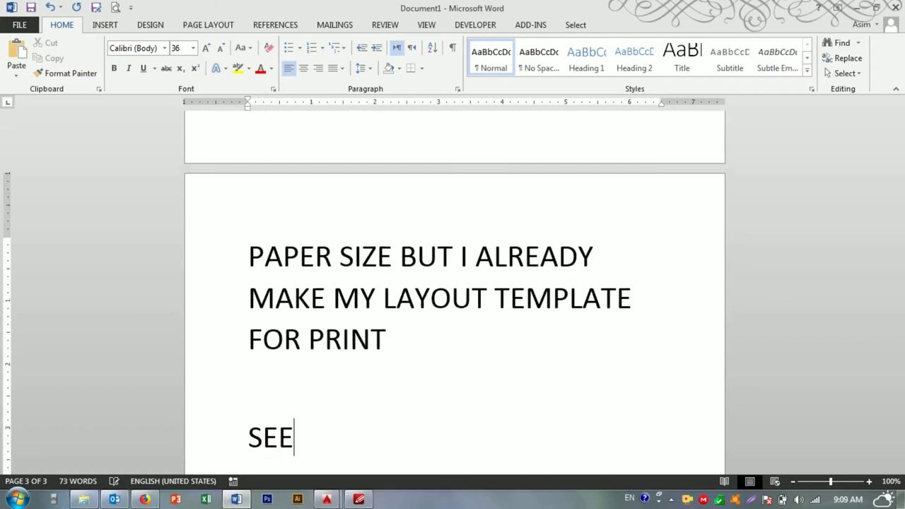
key(Return)
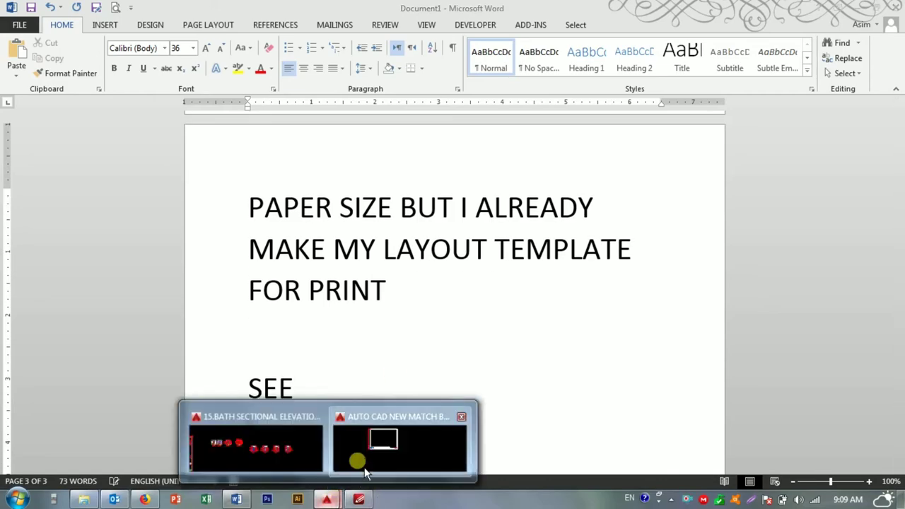
- Return to the match box drawing and check the title block's drawing number text
mouse_move(327, 499)
click(359, 420)
scroll(297, 269, up, 3)
scroll(188, 311, up, 2)
scroll(233, 304, up, 4)
scroll(516, 299, down, 3)
scroll(645, 326, up, 1)
scroll(645, 325, down, 3)
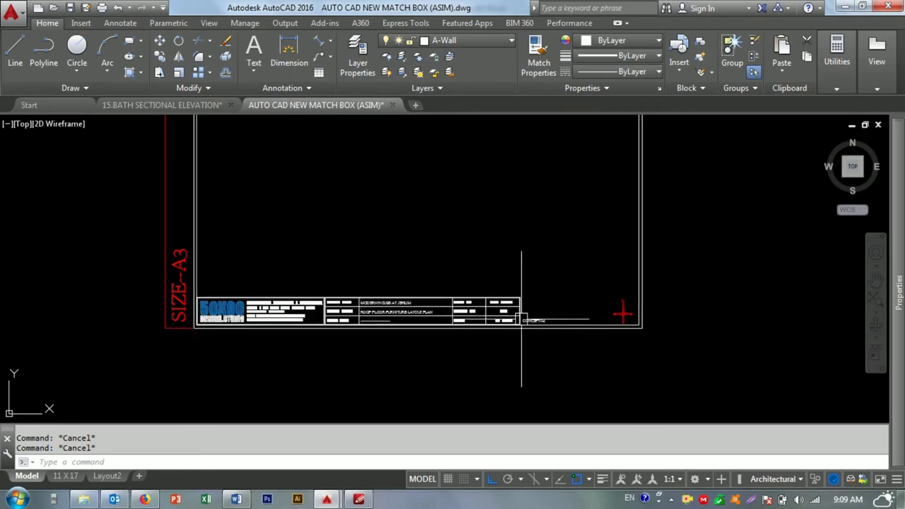
scroll(453, 303, up, 4)
double_click(446, 301)
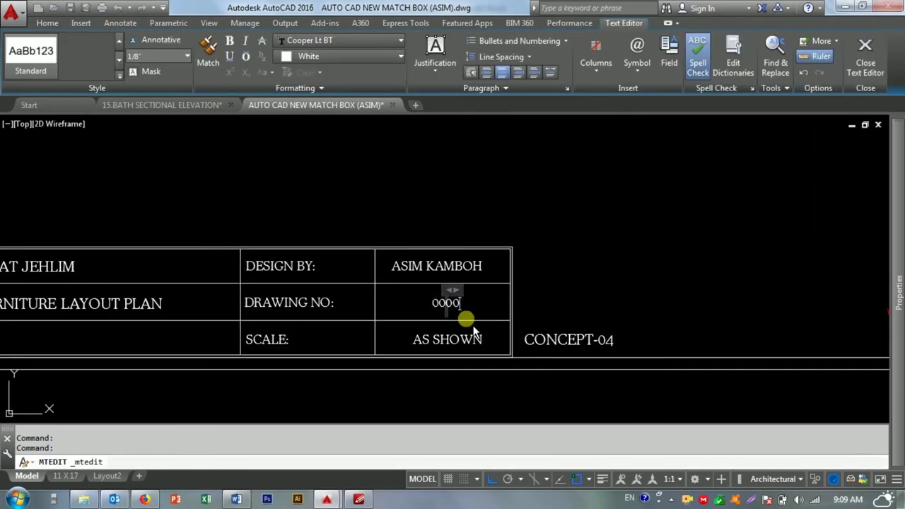
click(735, 316)
- Window-select the A3 frame and title block and copy them
scroll(566, 318, down, 5)
scroll(535, 347, up, 2)
click(539, 313)
click(202, 176)
key(Escape)
key(Escape)
- Paste the frame onto the PRINT layout of 15.BATH SECTIONAL ELEVATION and fit it in view
click(193, 106)
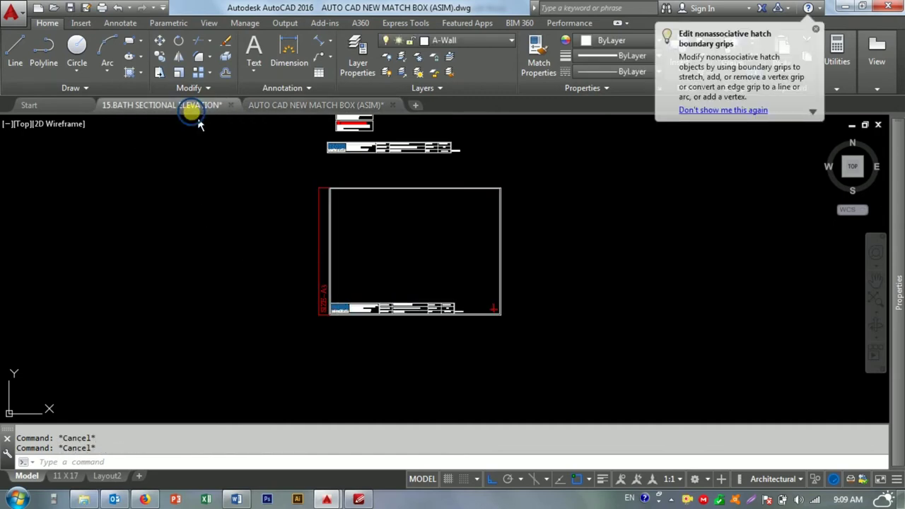
click(65, 475)
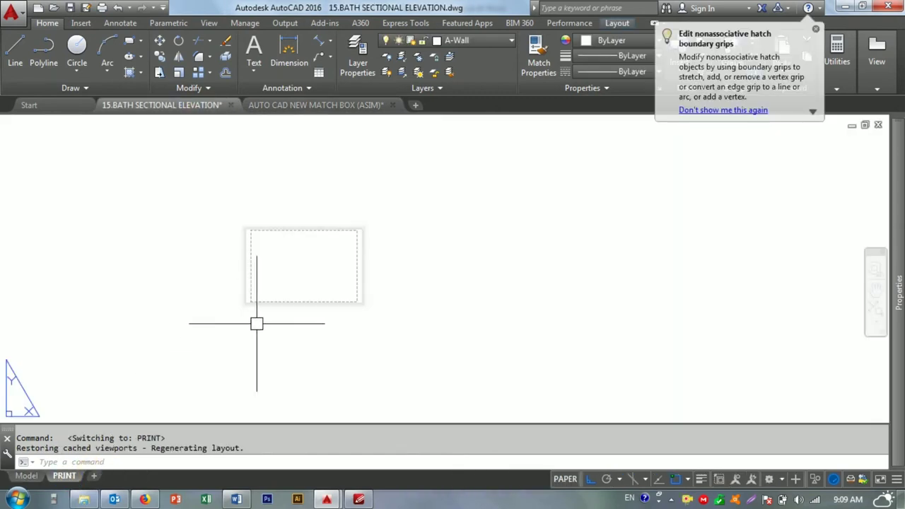
key(ctrl+v)
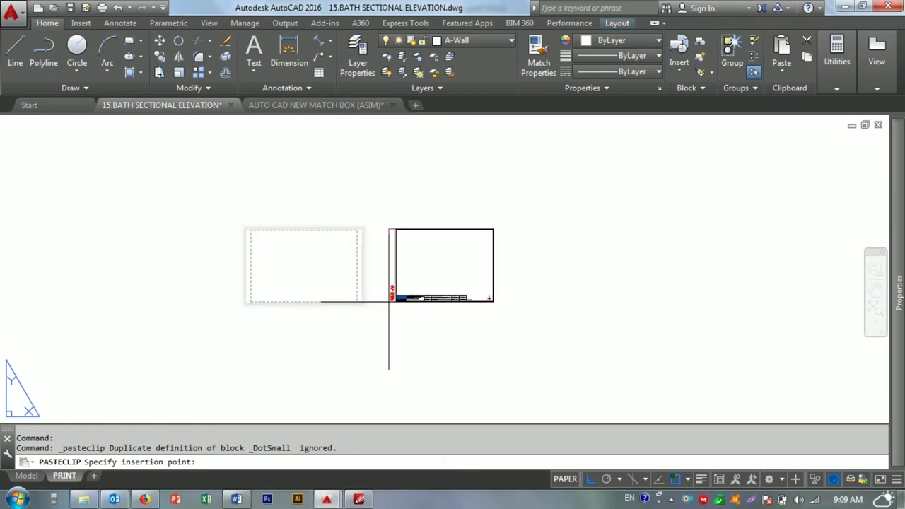
click(384, 302)
middle_click(424, 319)
middle_click(424, 319)
scroll(264, 368, up, 3)
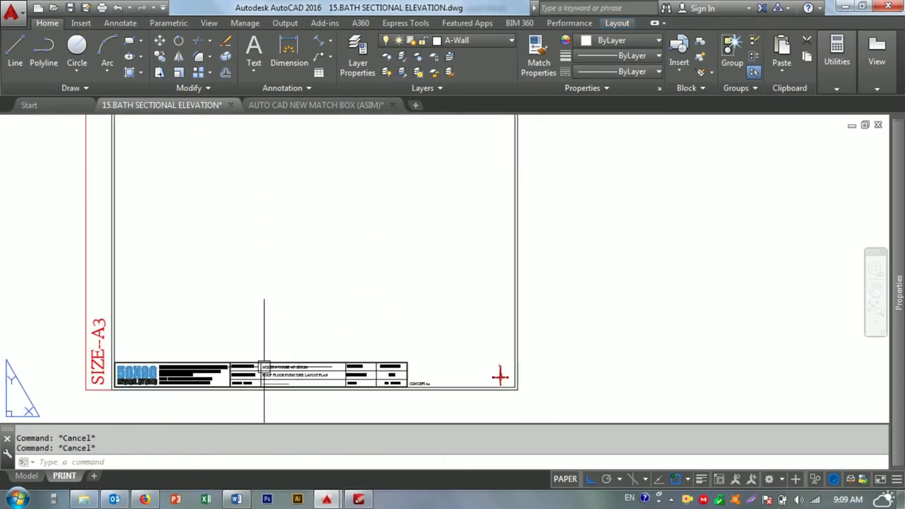
scroll(436, 313, up, 3)
- Trim the project name to MODERN HOUSE AT and retitle the drawing 'TOILET DETAILS DRAWING & SECTIONAL ELE'
double_click(424, 291)
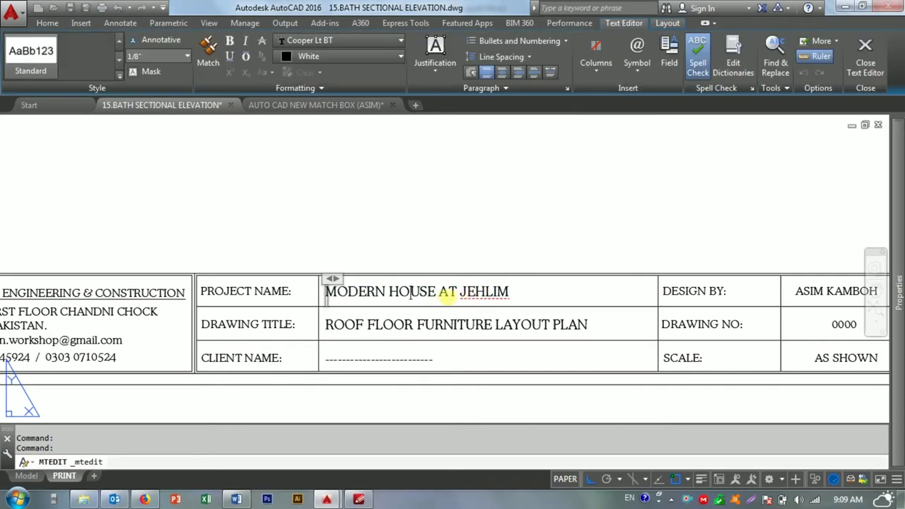
click(521, 302)
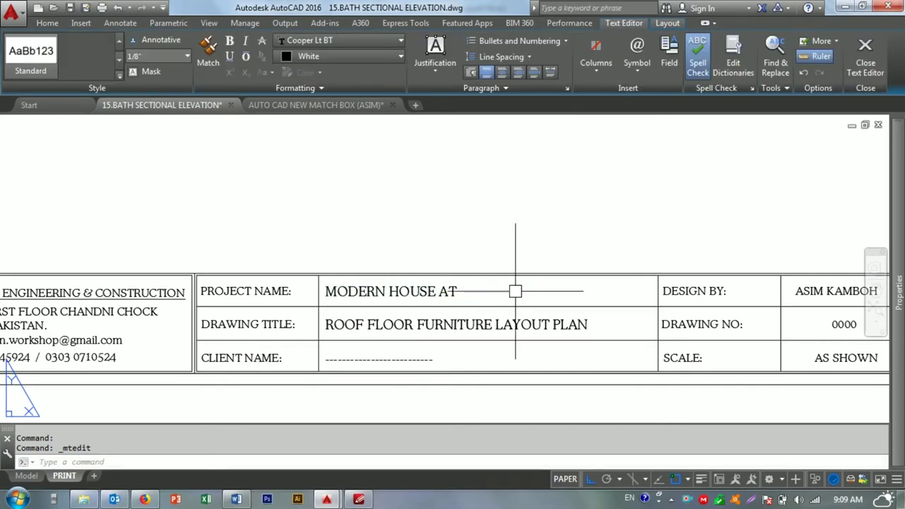
double_click(463, 327)
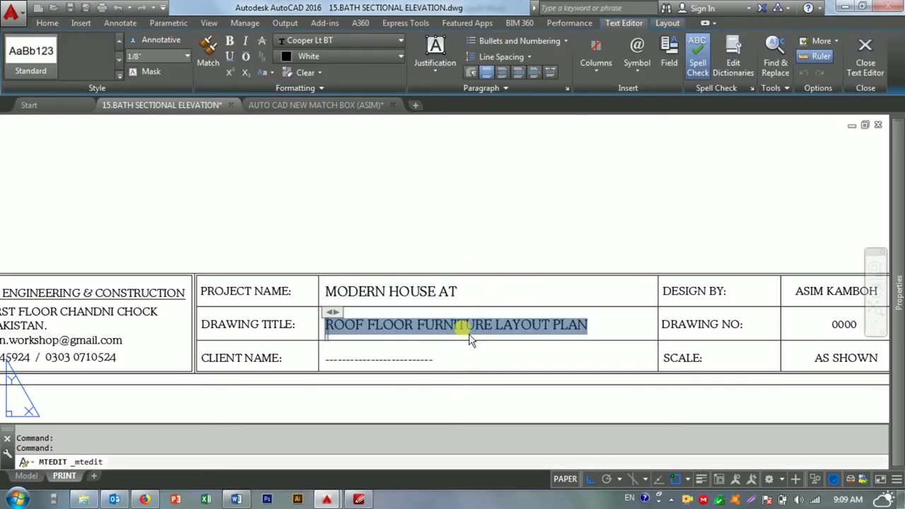
text(TOILET DETAILS D)
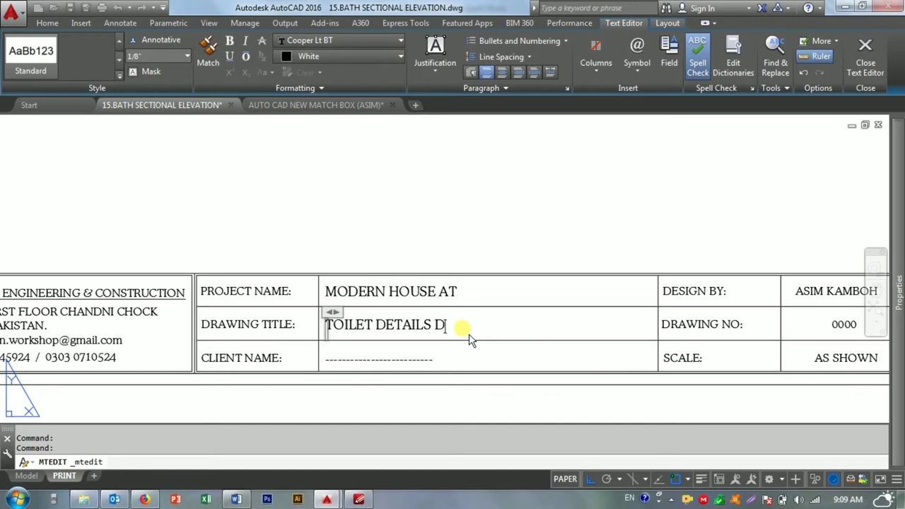
text(WING & SECTIO)
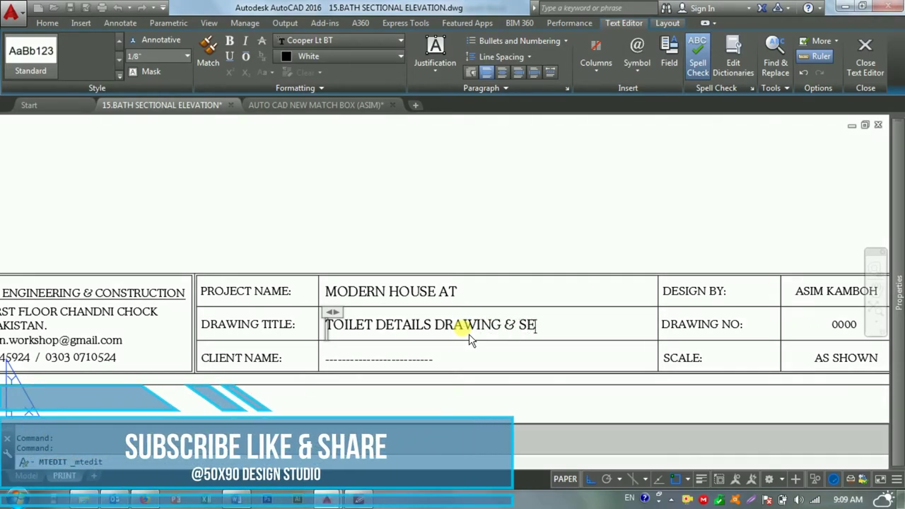
text(NAL ELE)
click(449, 270)
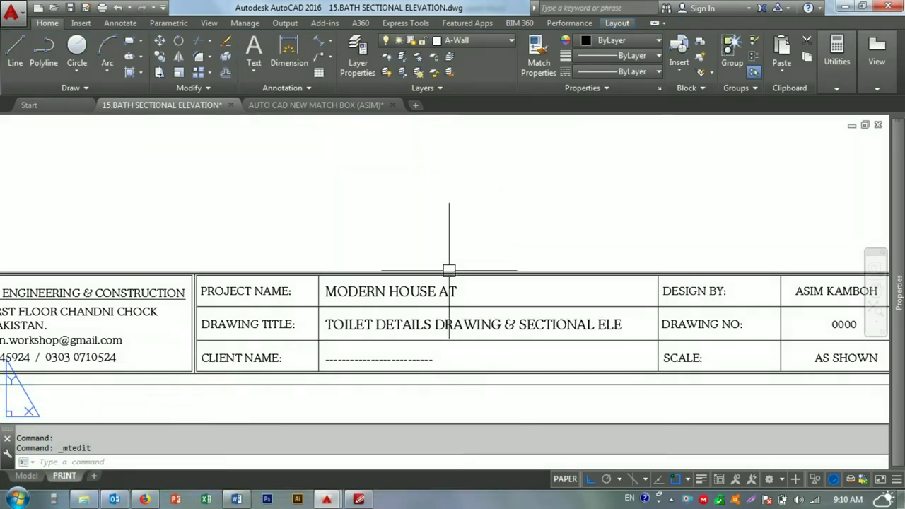
key(Escape)
key(Escape)
scroll(374, 255, down, 5)
scroll(364, 266, up, 2)
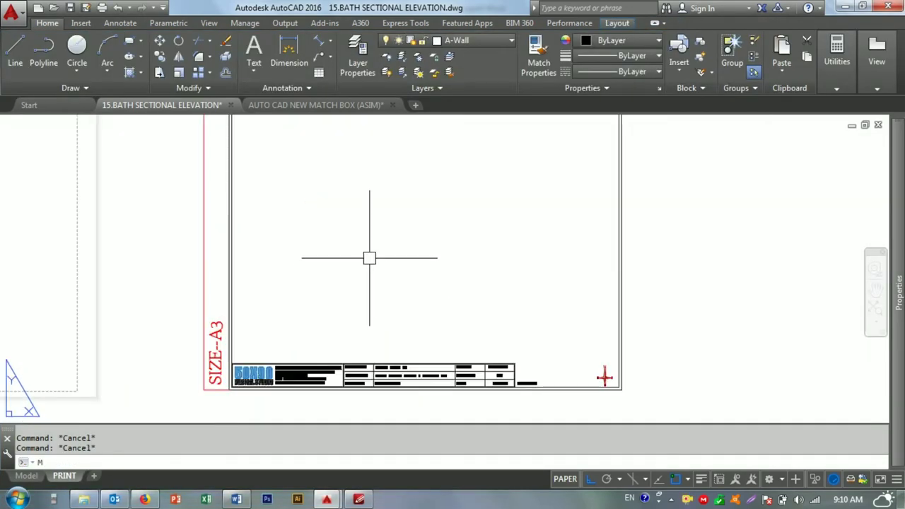
- Draw a viewport with MV at the sheet's top-left and narrow it to about half width
text(mv)
key(Return)
click(598, 145)
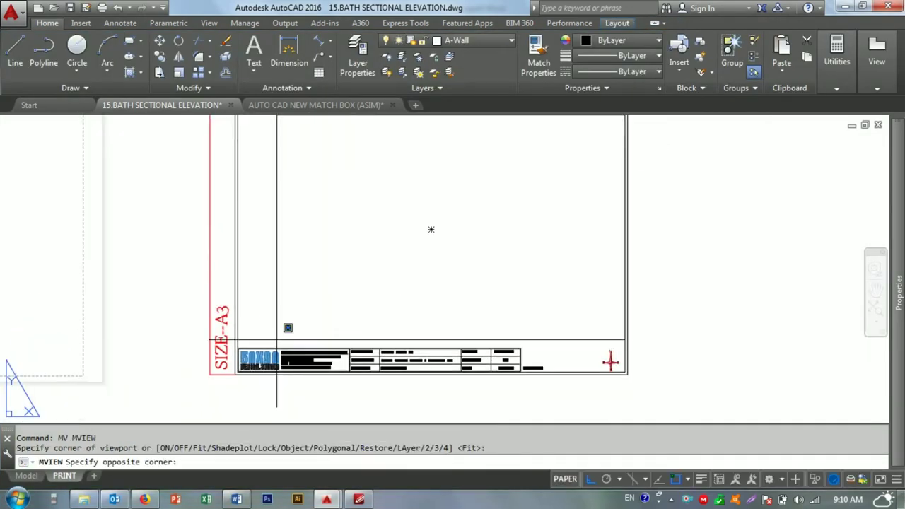
key(Escape)
key(Return)
click(313, 290)
middle_drag(375, 329, 356, 269)
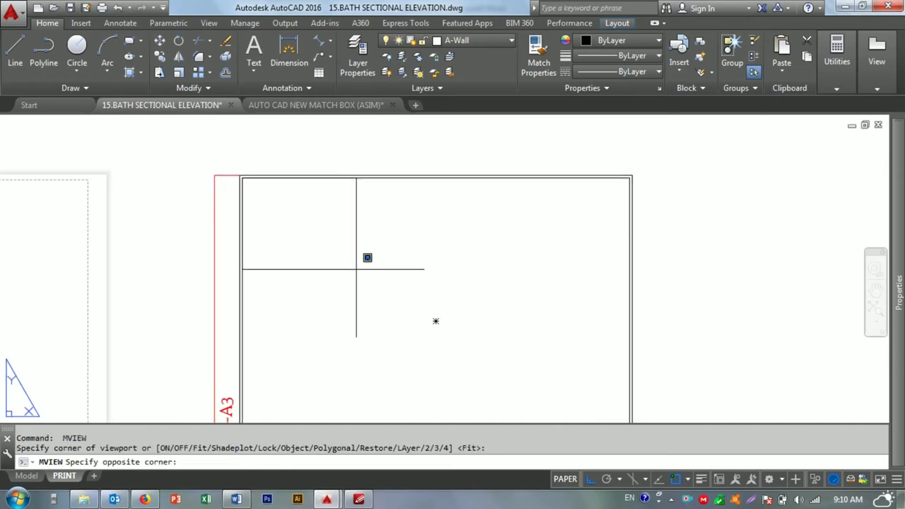
middle_drag(436, 321, 424, 289)
click(424, 289)
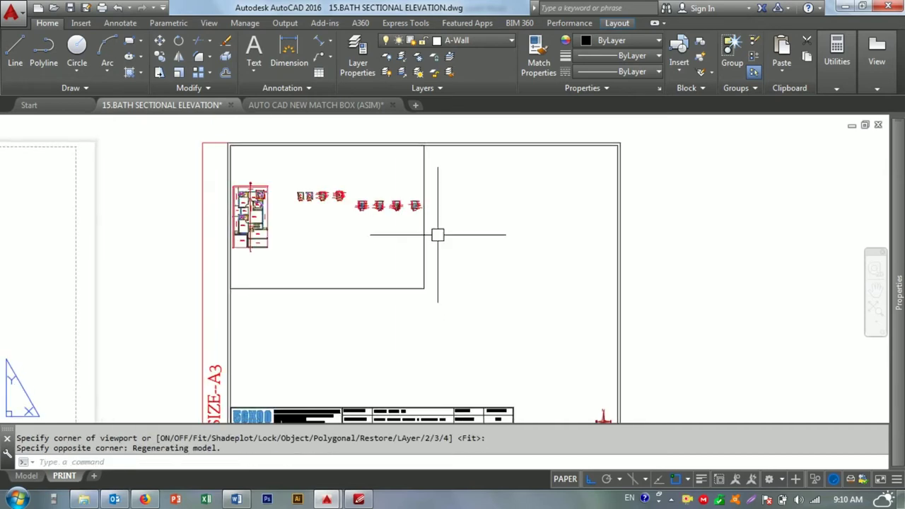
click(431, 229)
click(422, 288)
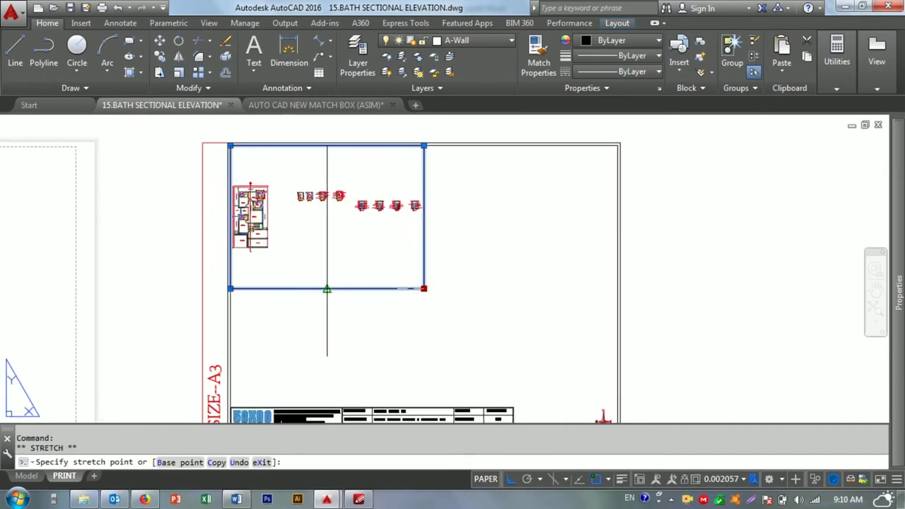
click(327, 288)
- Zoom inside the viewport until the BATH 7'-0" x 7'-0" and DRESS plan fills it
double_click(310, 220)
scroll(277, 213, up, 2)
scroll(276, 212, up, 1)
scroll(274, 213, up, 1)
scroll(272, 212, up, 1)
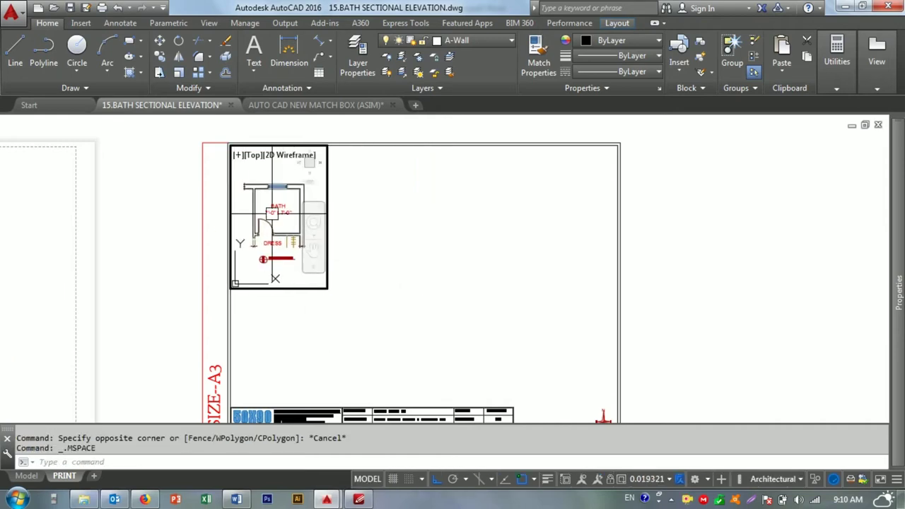
text(z)
key(Return)
drag(268, 222, 306, 173)
drag(261, 230, 260, 205)
double_click(172, 259)
scroll(263, 238, up, 1)
click(347, 221)
scroll(347, 221, down, 1)
key(Escape)
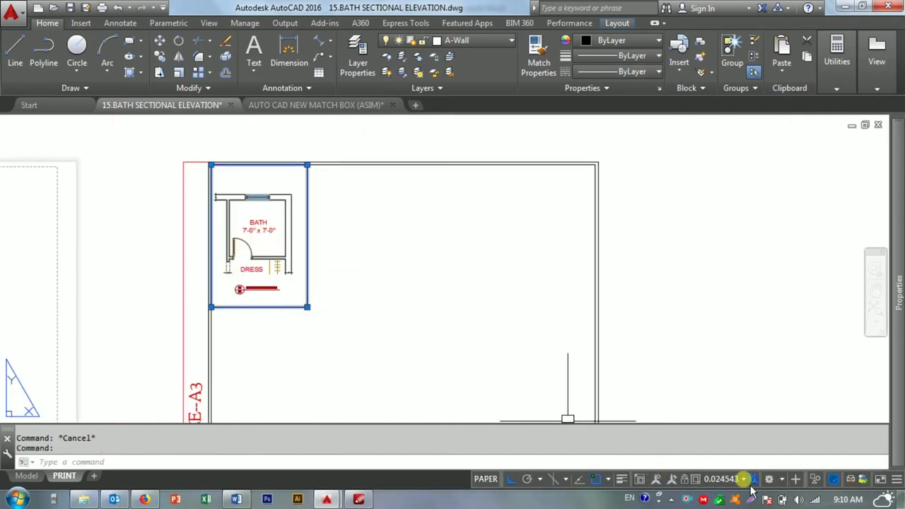
- Set the viewport scale to 3/8" = 1'-0" from the status-bar scale list
click(751, 488)
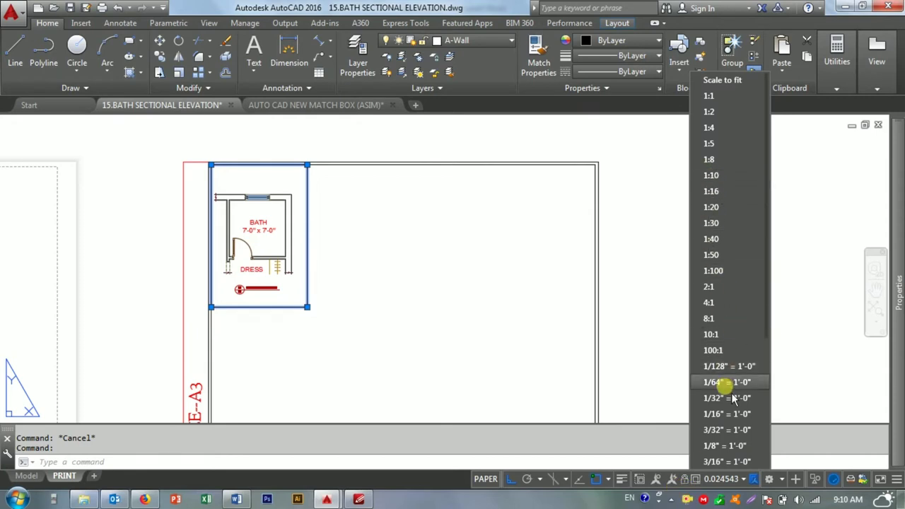
click(727, 428)
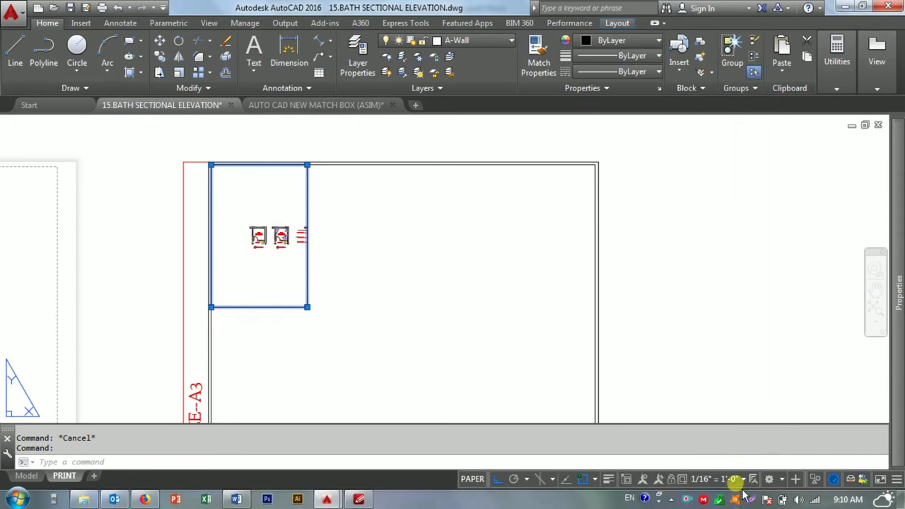
click(742, 488)
click(720, 402)
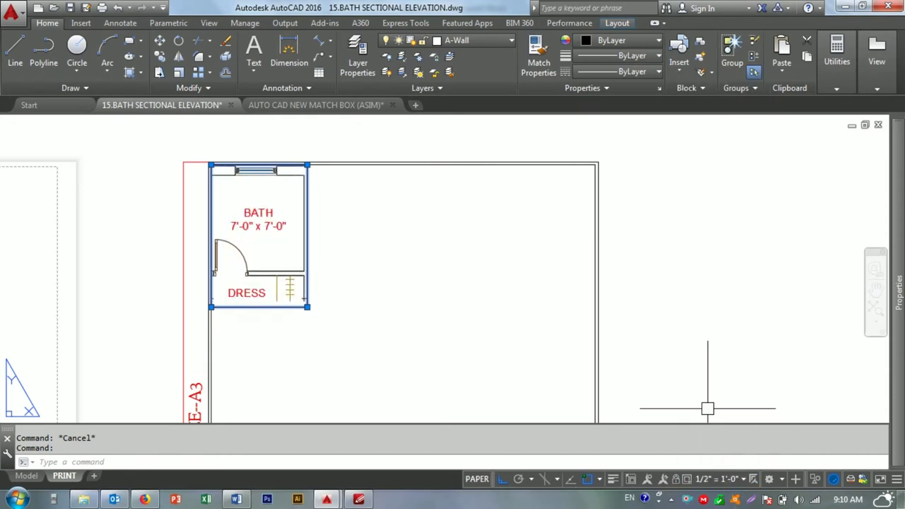
click(717, 480)
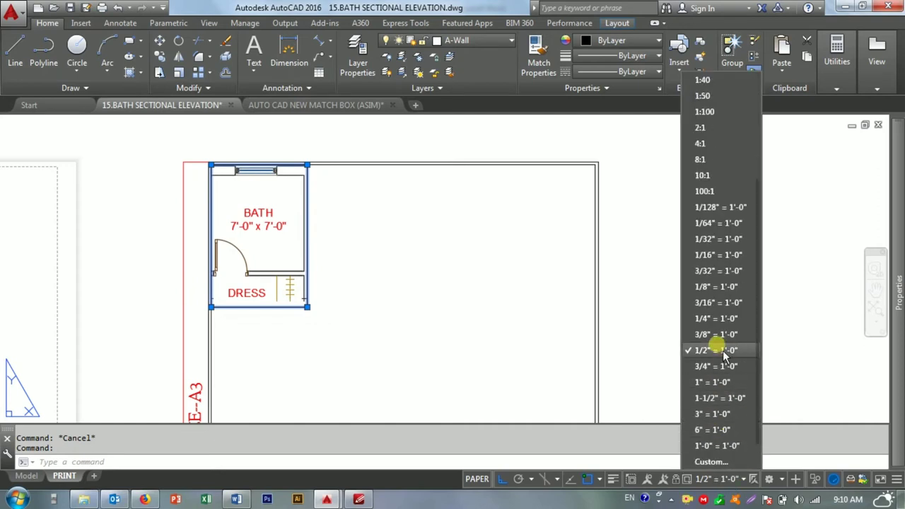
click(714, 348)
- Widen the viewport and pan the bath plan so its ARCHITECTURAL PLAN label fits
scroll(286, 251, up, 2)
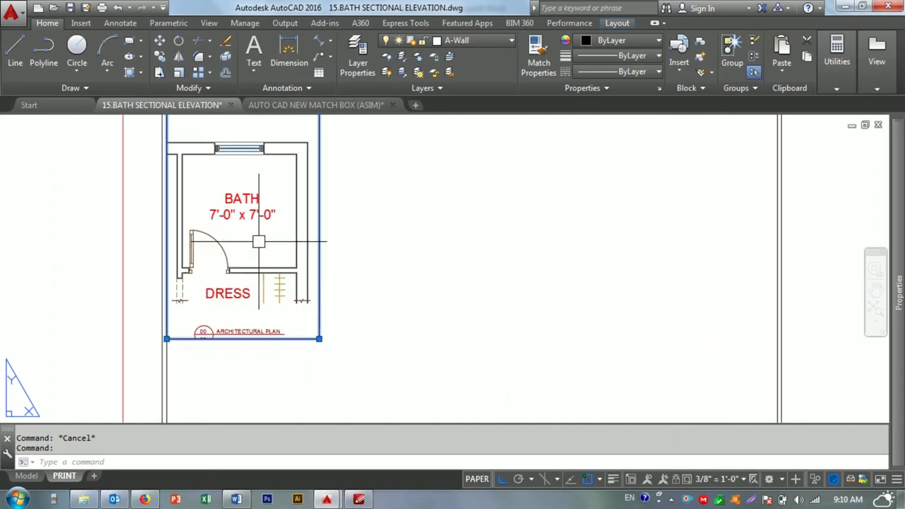
click(319, 338)
click(355, 339)
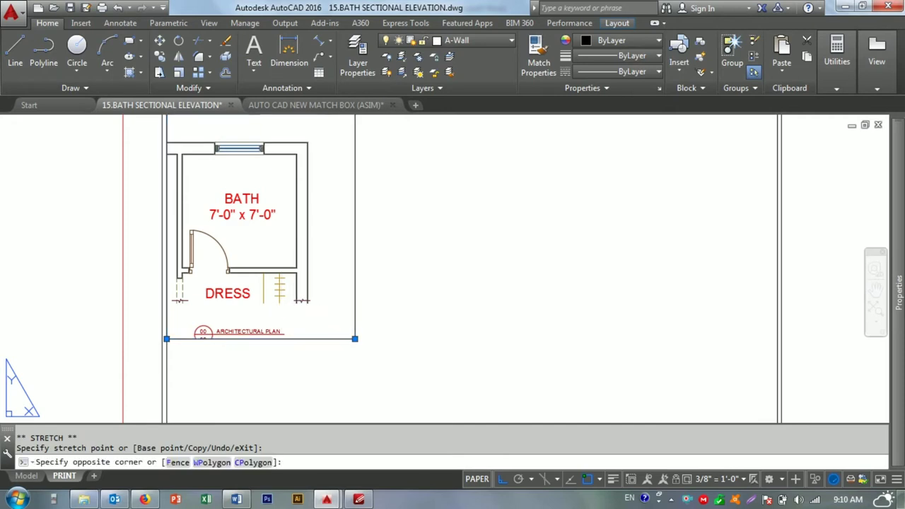
double_click(284, 301)
middle_drag(284, 301, 289, 291)
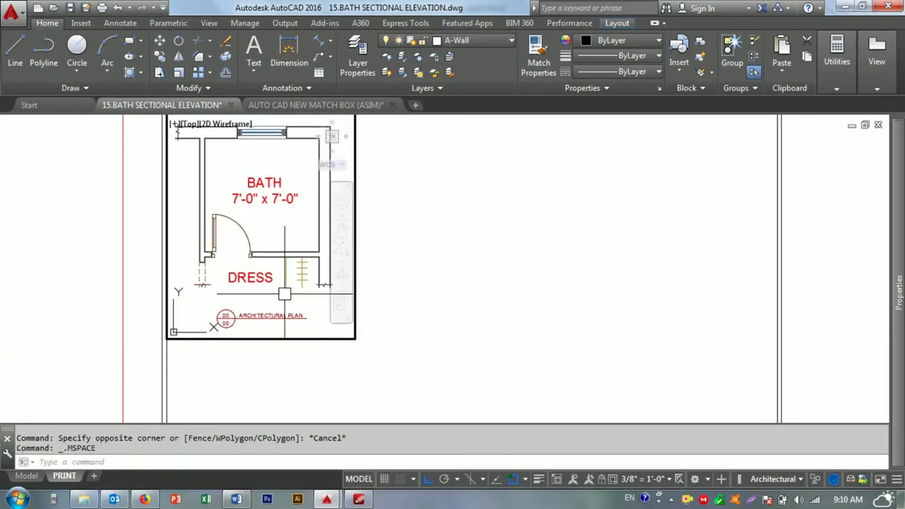
double_click(166, 304)
middle_drag(166, 304, 160, 333)
click(348, 353)
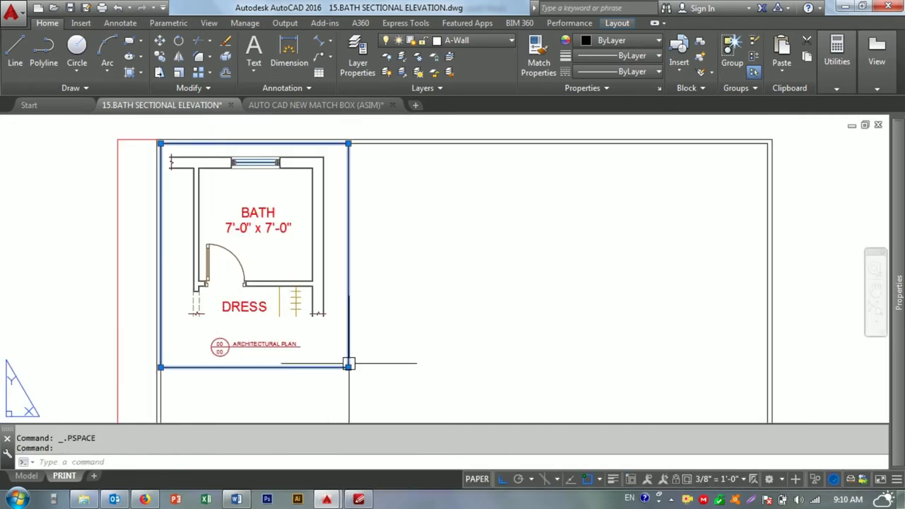
- Nudge the bath plan down inside the viewport, then reselect the viewport frame
click(347, 367)
scroll(348, 366, up, 2)
key(Escape)
scroll(226, 360, down, 2)
double_click(251, 297)
middle_drag(251, 296, 250, 298)
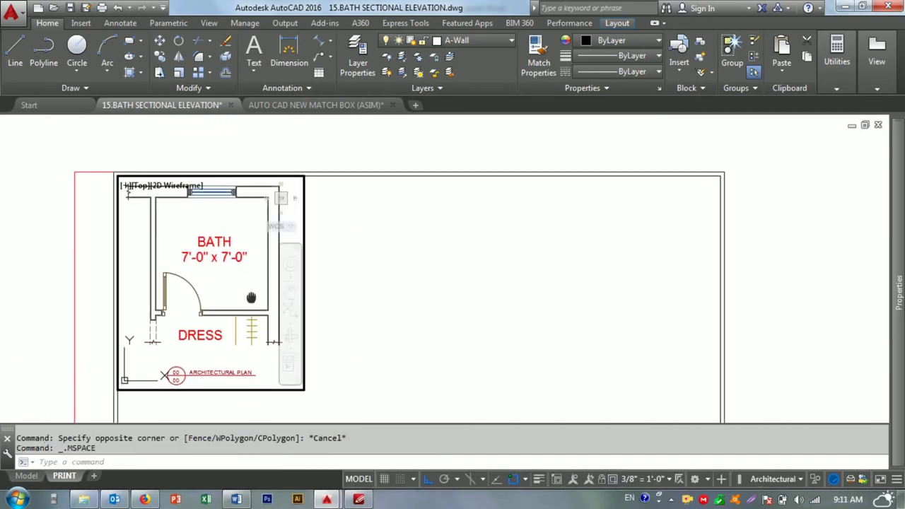
double_click(254, 174)
click(253, 173)
middle_drag(308, 188, 303, 176)
key(Escape)
key(Escape)
click(303, 175)
- Put the bath plan viewport on the Defpoints layer in blue
click(452, 40)
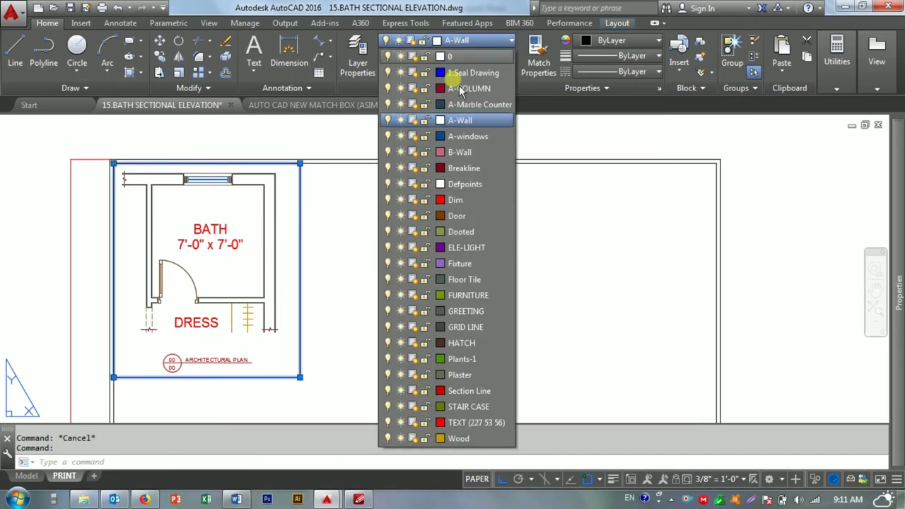
click(456, 185)
click(618, 40)
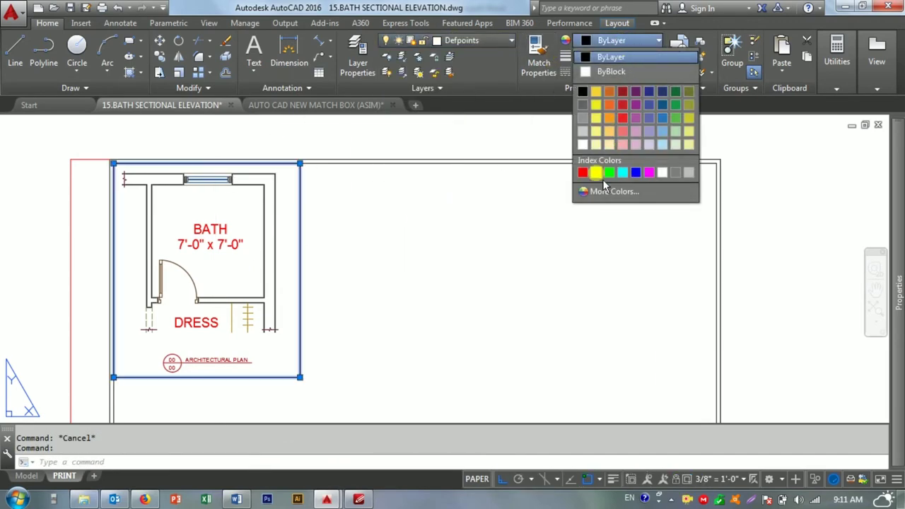
click(622, 172)
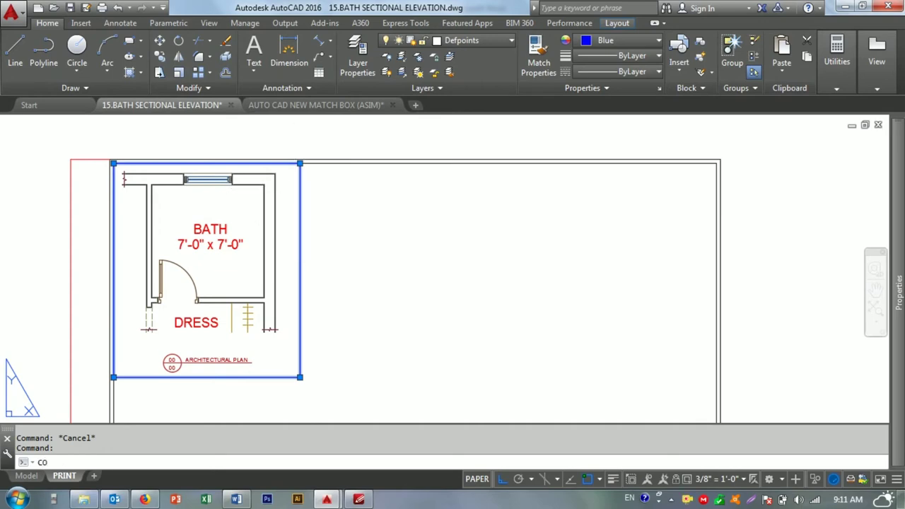
- Copy the viewport twice to the right along its top edge
key(Return)
click(113, 163)
click(300, 164)
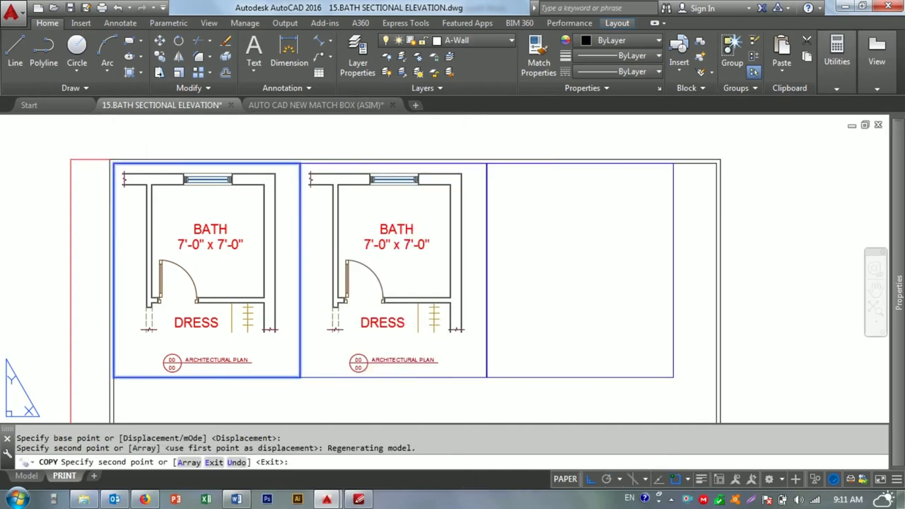
click(487, 163)
key(Escape)
- Erase the two viewport copies and reselect the original bath plan viewport
click(663, 178)
click(669, 163)
click(672, 163)
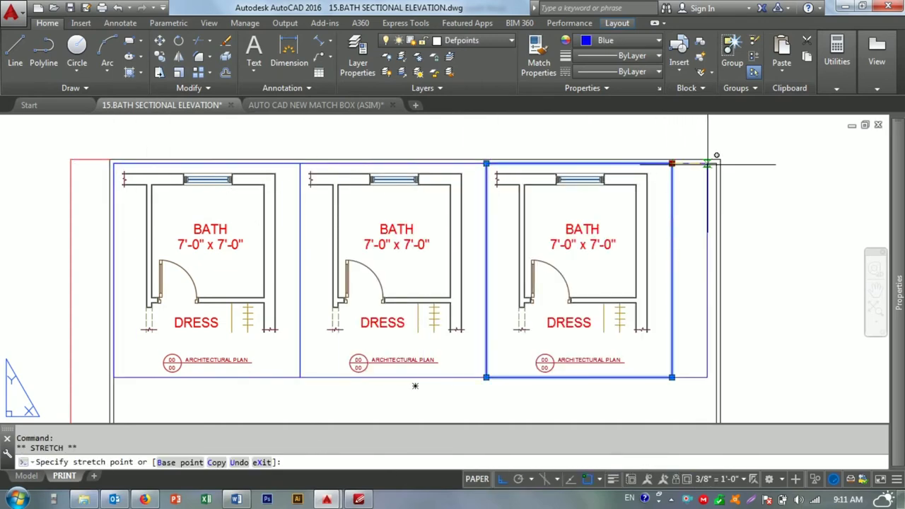
scroll(716, 163, down, 4)
key(Escape)
scroll(313, 222, up, 2)
click(399, 282)
click(318, 267)
text(e)
key(Return)
click(133, 135)
click(262, 274)
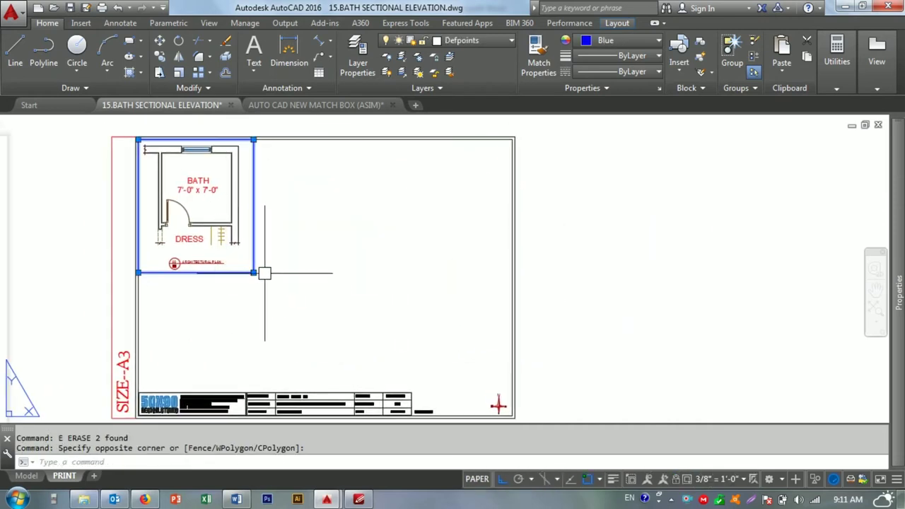
- Abandon the viewport stretch and draw a line along the title block's top edge
click(253, 272)
scroll(283, 268, down, 3)
key(Escape)
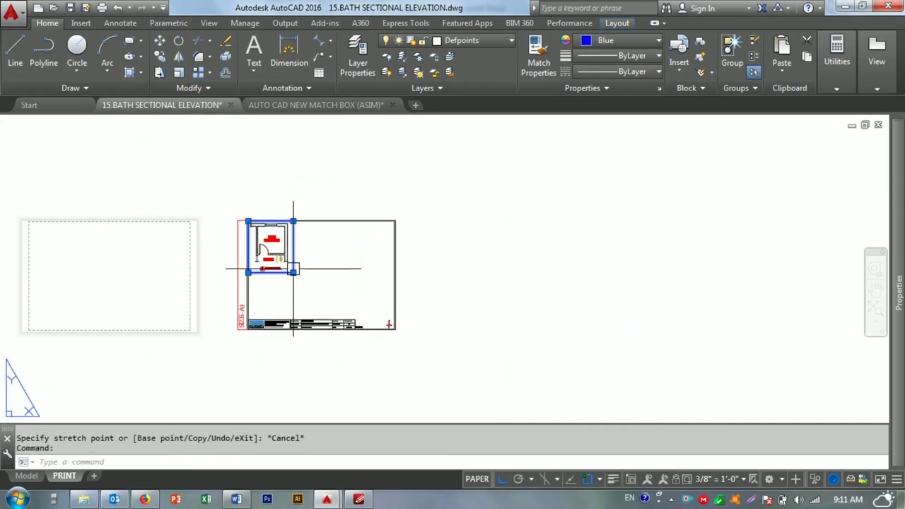
key(Escape)
key(Return)
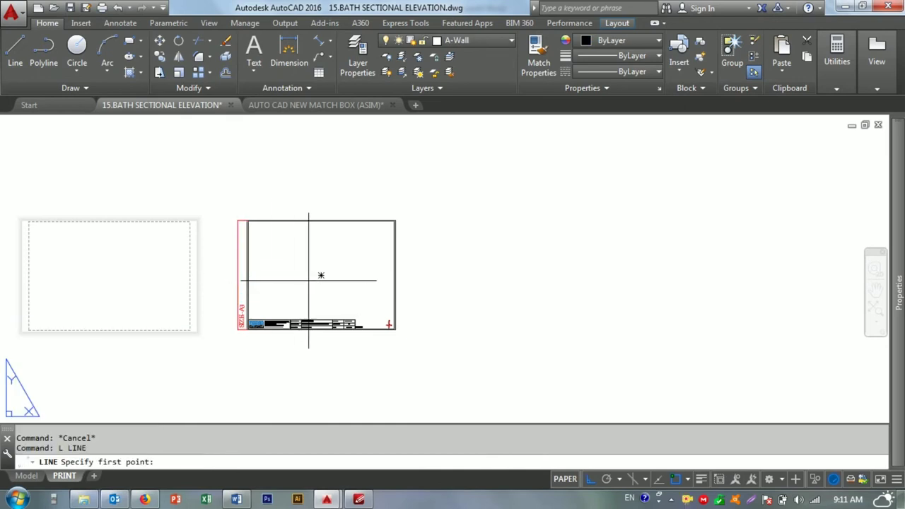
scroll(387, 270, up, 4)
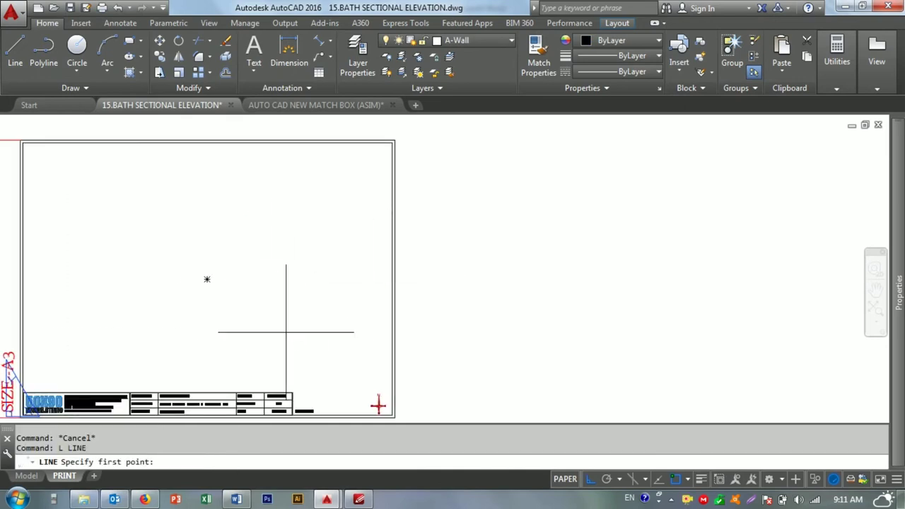
scroll(297, 388, up, 5)
scroll(275, 408, up, 2)
click(276, 405)
middle_drag(637, 404, 574, 366)
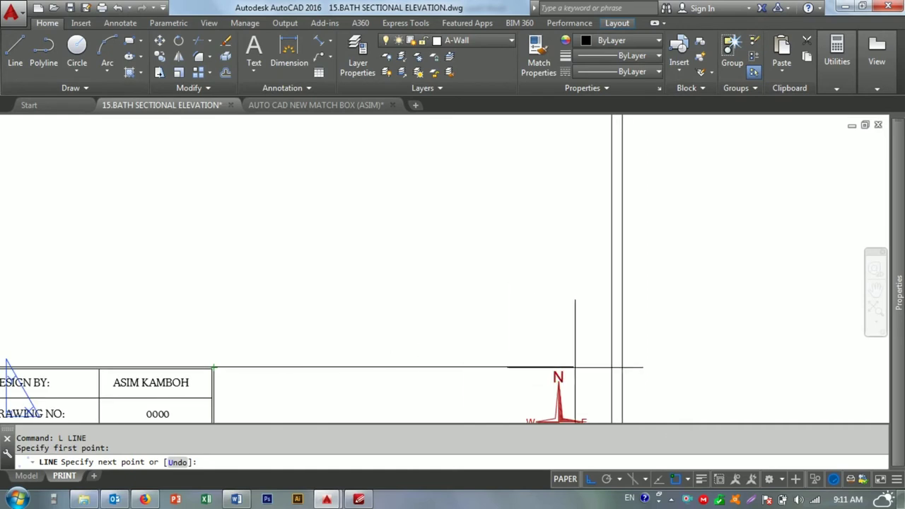
click(611, 367)
key(Escape)
- Draw the horizontal divider from the frame's left edge to the vertical line
key(Return)
click(253, 368)
scroll(258, 304, down, 5)
scroll(297, 205, up, 4)
key(Escape)
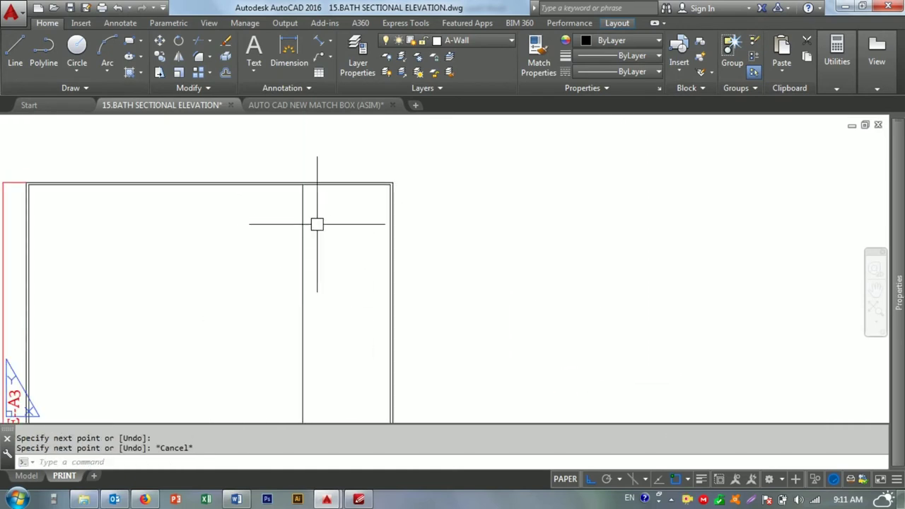
scroll(311, 225, down, 3)
drag(313, 227, 309, 275)
text(l)
key(Return)
click(309, 274)
click(259, 281)
key(Escape)
- Cancel the EXTEND command and delete the vertical guide line
key(e)
key(x)
key(Return)
key(Return)
click(276, 274)
click(311, 243)
key(Delete)
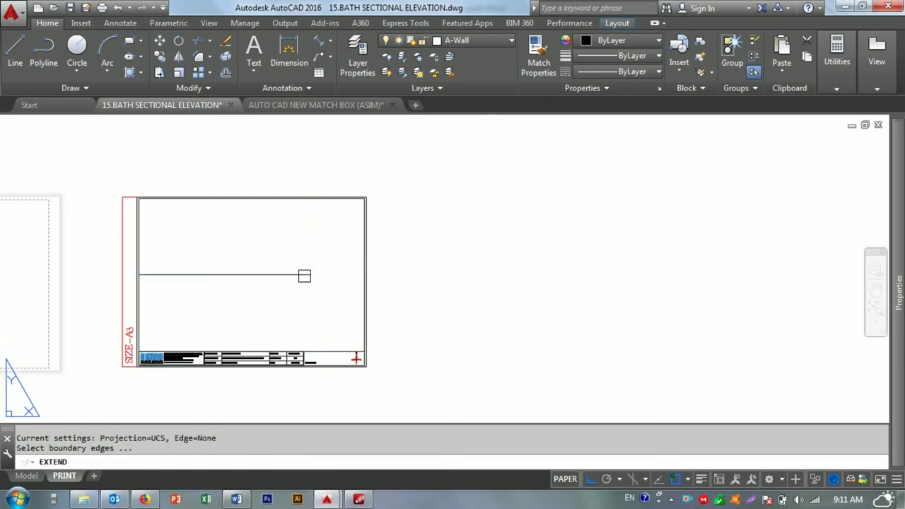
- Create two rectangular viewports side by side below the divider with MVIEW
text(mv)
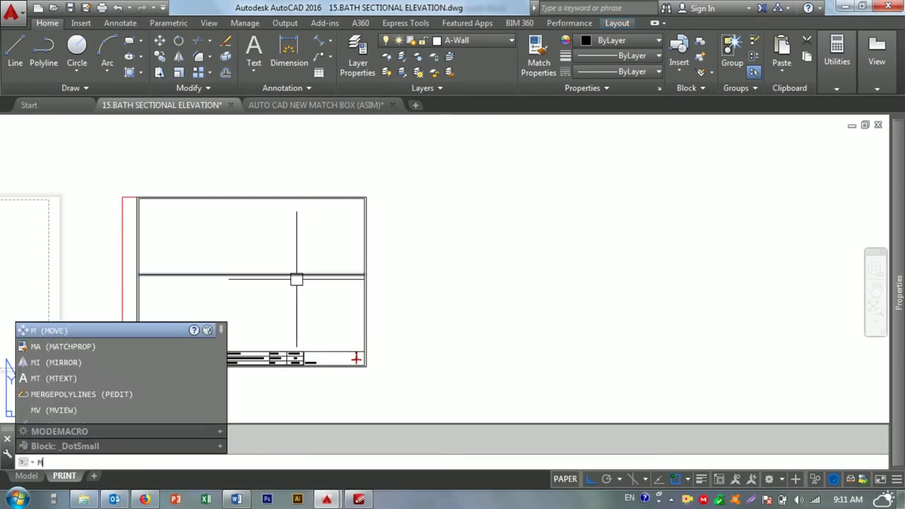
key(Return)
click(251, 282)
click(364, 351)
key(Return)
click(251, 274)
scroll(134, 346, up, 4)
click(430, 167)
click(408, 162)
middle_drag(407, 162, 414, 181)
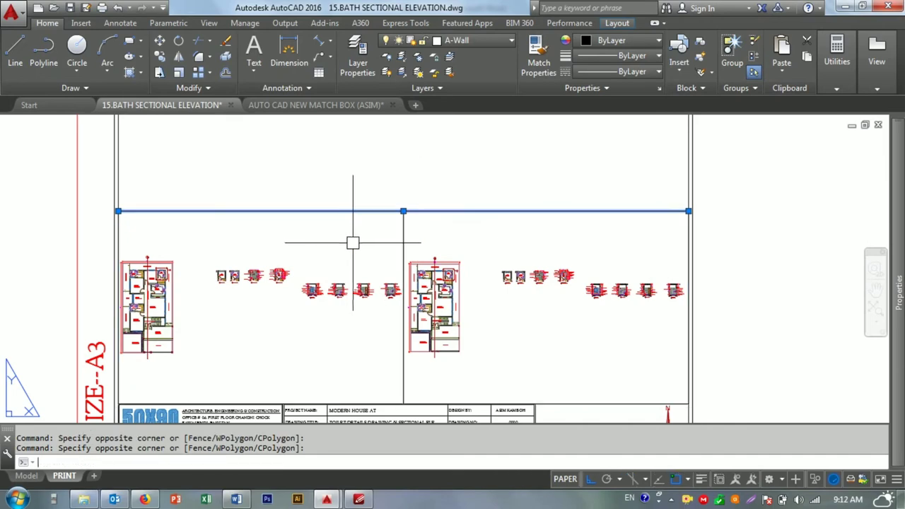
- Erase the selected object and clear the lower-right viewport selection
text(e)
key(Return)
middle_drag(609, 416, 523, 370)
click(523, 357)
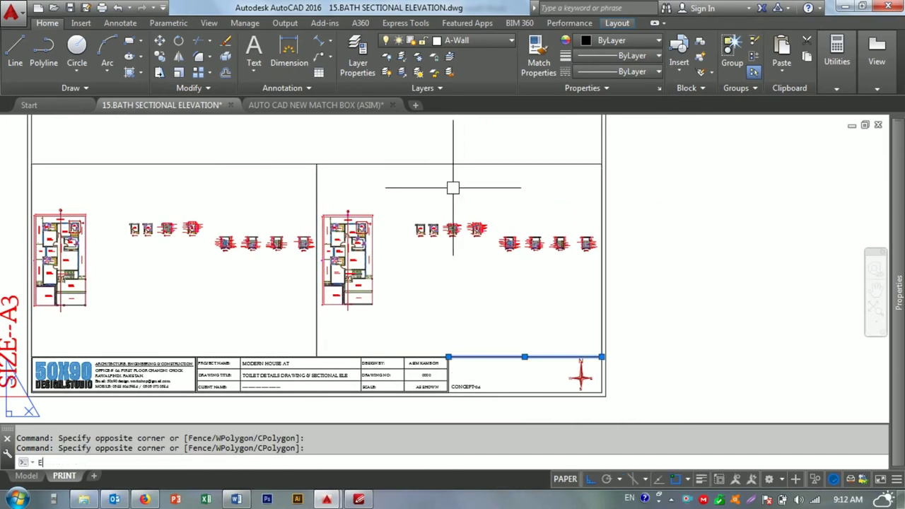
key(Escape)
middle_drag(234, 188, 277, 192)
- Zoom and pan inside the lower-left viewport to centre the bath plan
double_click(206, 229)
scroll(206, 230, up, 3)
scroll(206, 229, up, 5)
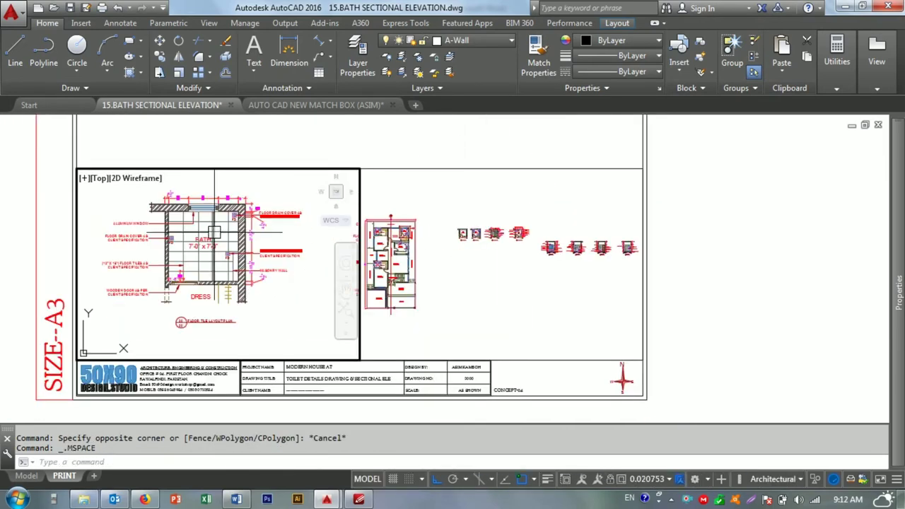
middle_drag(206, 230, 213, 255)
double_click(70, 225)
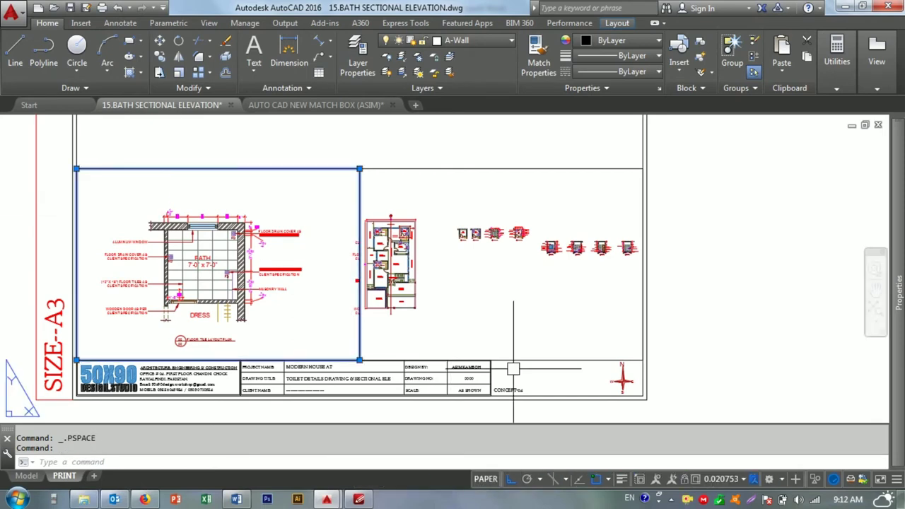
- Set the lower-left viewport scale to 3/8" = 1'-0", after trying 1/8" and 1/4"
click(742, 479)
click(728, 445)
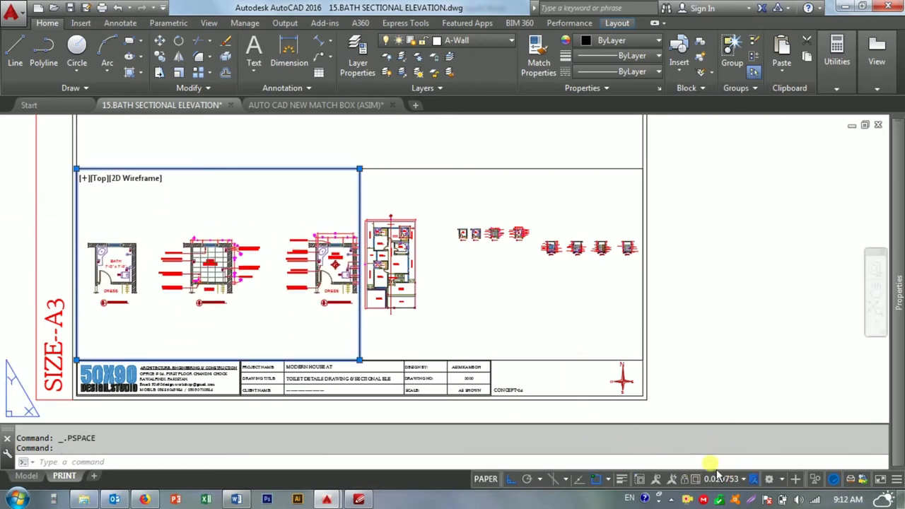
click(742, 479)
click(717, 460)
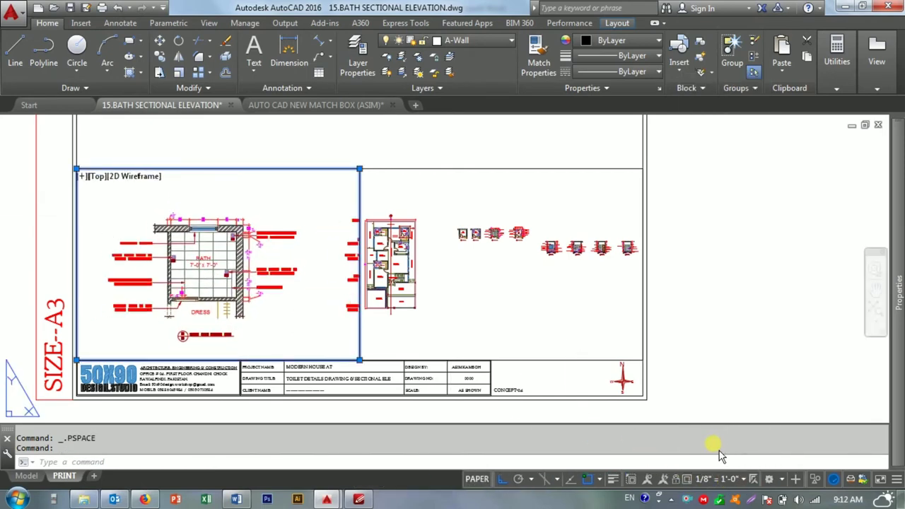
click(740, 470)
click(692, 468)
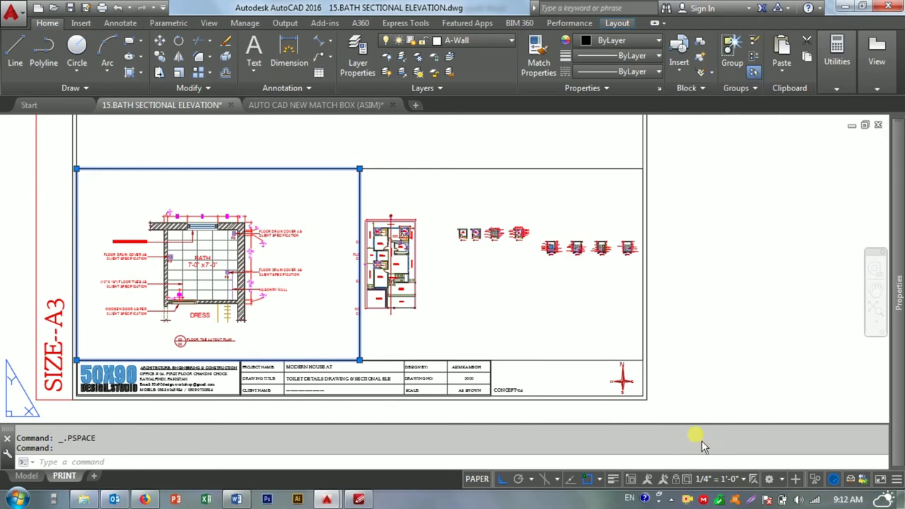
- Pan inside the viewport to centre the annotated bath plan
middle_drag(300, 323, 306, 319)
double_click(205, 268)
middle_drag(201, 270, 243, 261)
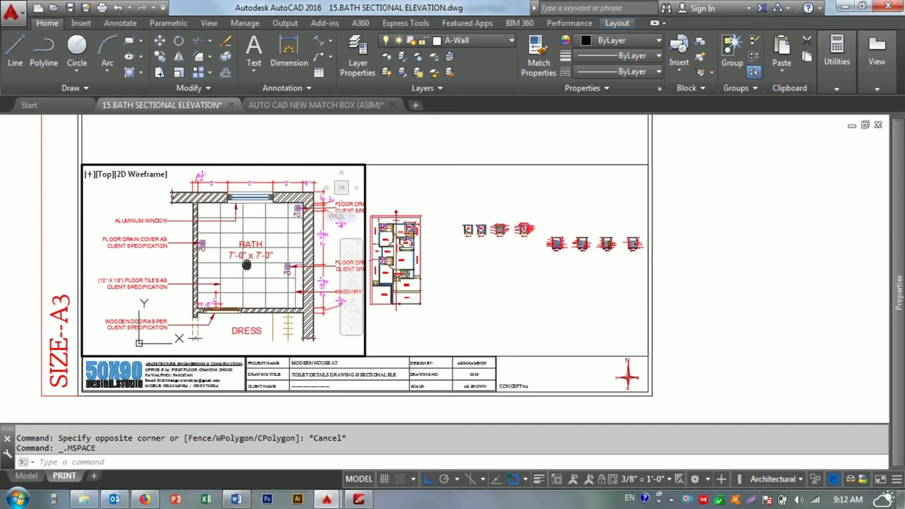
middle_drag(242, 262, 80, 263)
double_click(80, 263)
- Select the viewport and start copying it with CO toward the upper-right box
scroll(181, 318, down, 2)
click(373, 253)
click(367, 265)
text(co)
key(Return)
click(295, 377)
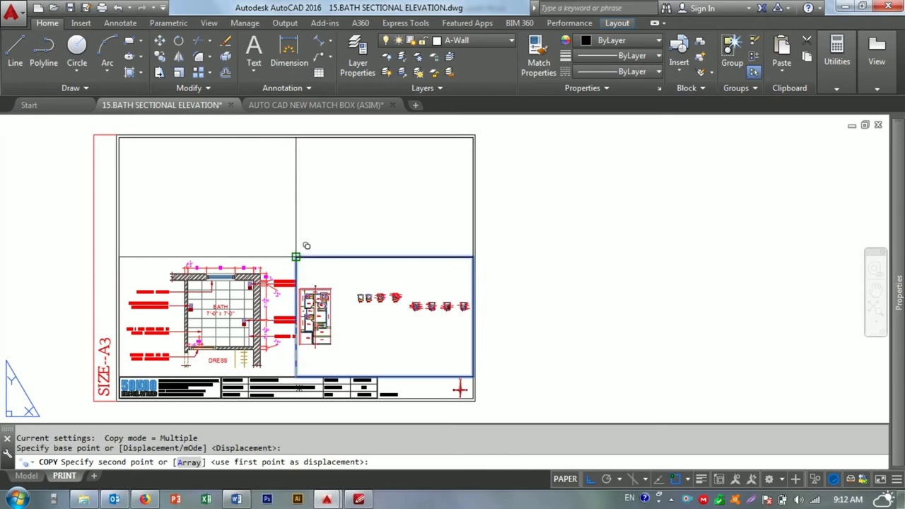
- Place the viewport copy in the upper-right box and set the layer to Defpoints
click(295, 256)
key(Escape)
click(346, 186)
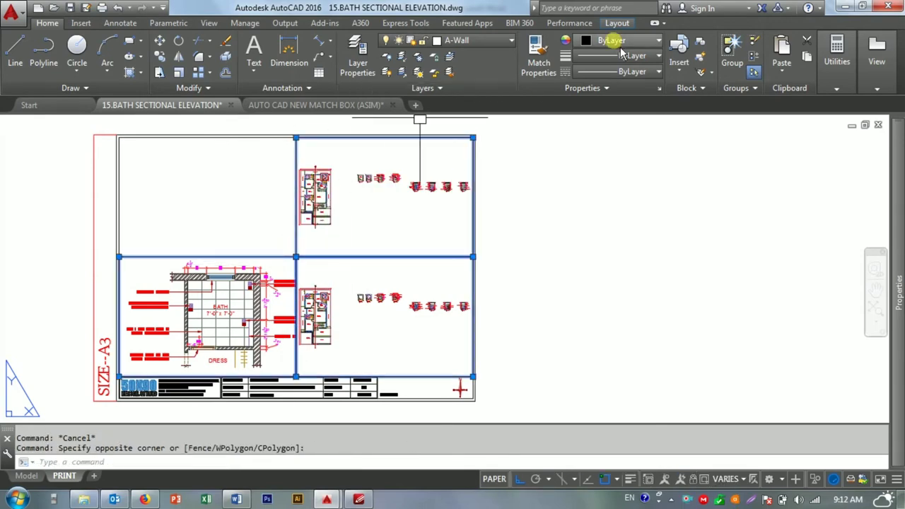
click(460, 41)
click(474, 186)
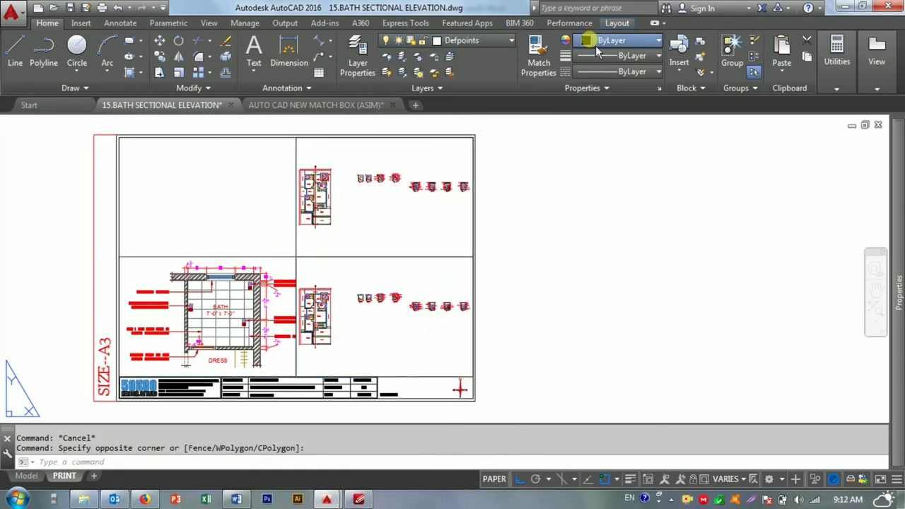
click(622, 41)
key(Escape)
- Copy the top-right viewport into the top-left box
click(295, 238)
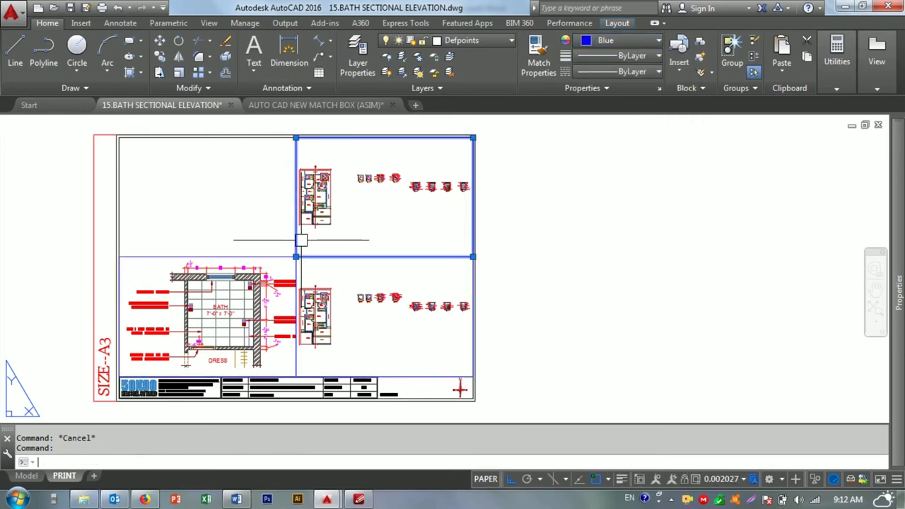
text(co)
key(Return)
click(472, 256)
click(296, 256)
key(Escape)
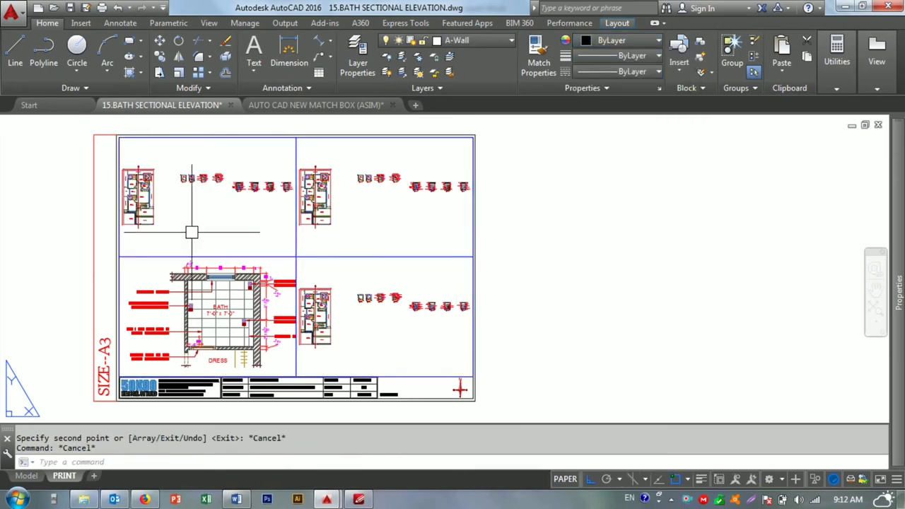
- Zoom the view inside the top-left viewport, then return to paper space
scroll(212, 204, up, 2)
double_click(238, 198)
scroll(159, 169, up, 3)
scroll(159, 170, up, 3)
scroll(159, 169, up, 3)
scroll(159, 169, up, 3)
double_click(76, 204)
scroll(76, 204, down, 3)
scroll(305, 236, up, 2)
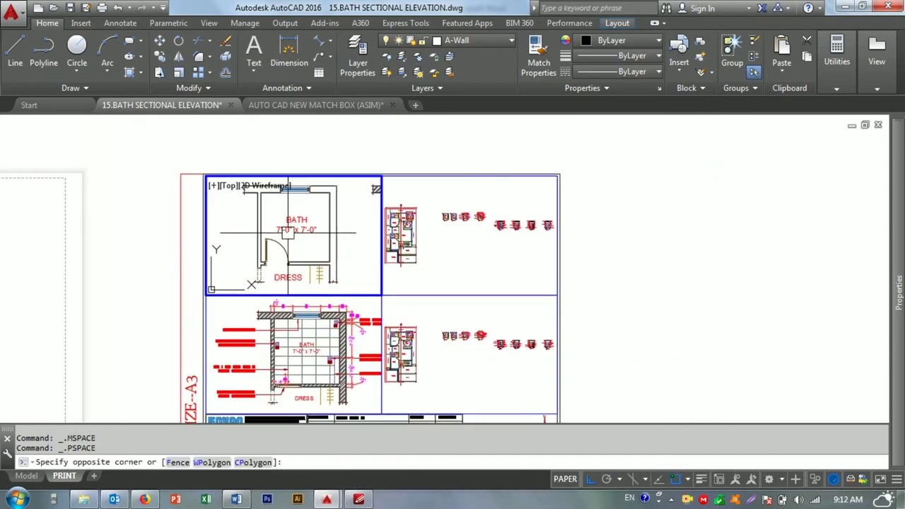
double_click(305, 235)
scroll(304, 236, down, 5)
double_click(141, 238)
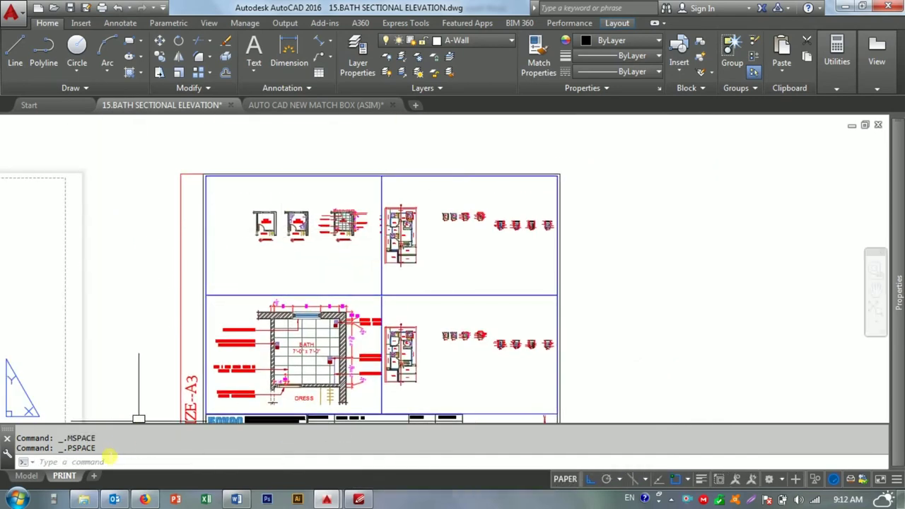
- Switch to Model space and select one of the bath plans
click(30, 475)
middle_drag(194, 225, 315, 193)
click(282, 172)
- In model space, MOVE two bath plans to new positions beside the others
click(303, 292)
text(m)
key(Return)
click(269, 313)
click(396, 302)
key(Return)
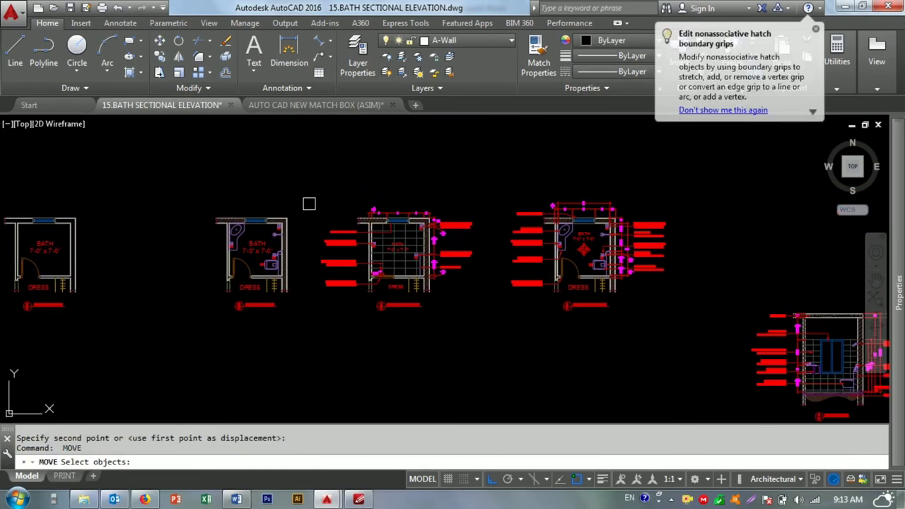
click(323, 197)
click(161, 363)
key(Return)
click(248, 347)
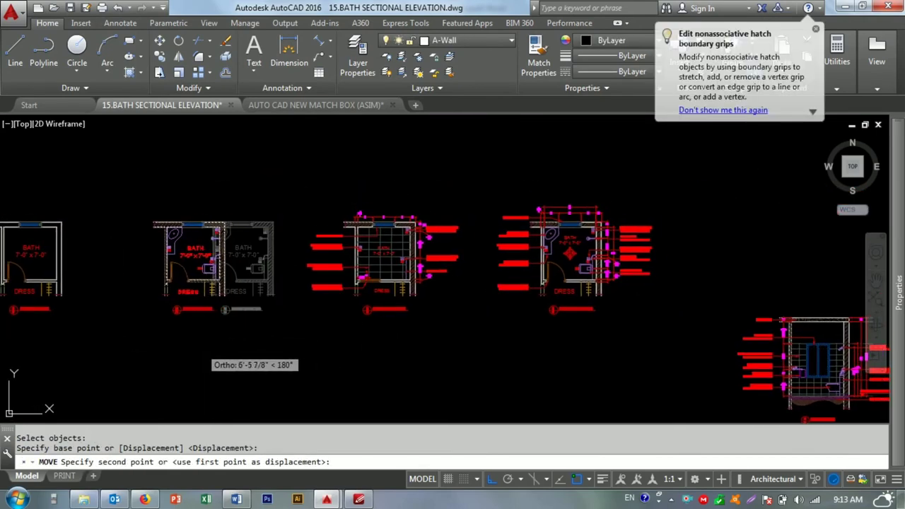
click(219, 333)
- Move one more bath plan, chosen with a crossing window, into its own spot
middle_drag(398, 312, 233, 333)
key(Return)
click(505, 196)
click(323, 323)
key(Return)
click(313, 368)
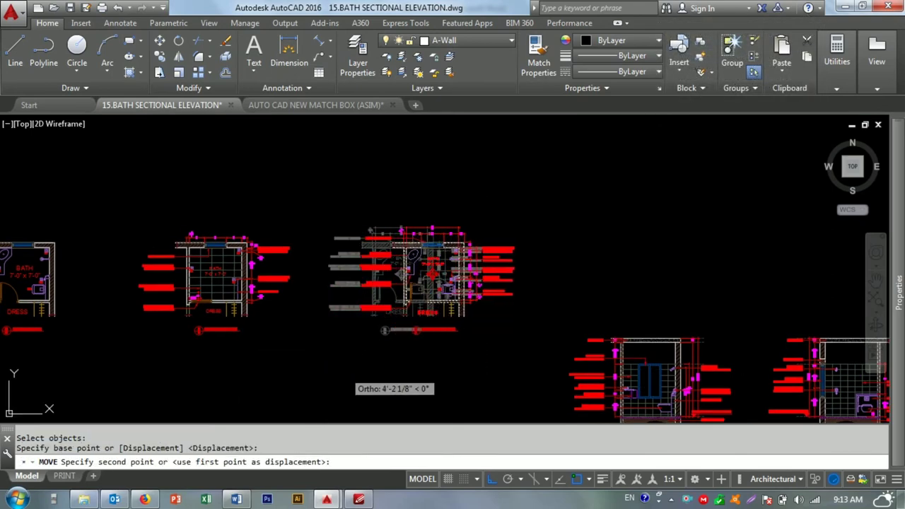
click(350, 371)
scroll(318, 318, down, 3)
- On the PRINT sheet, set the top-left viewport scale to 3/8" = 1'-0"
click(71, 483)
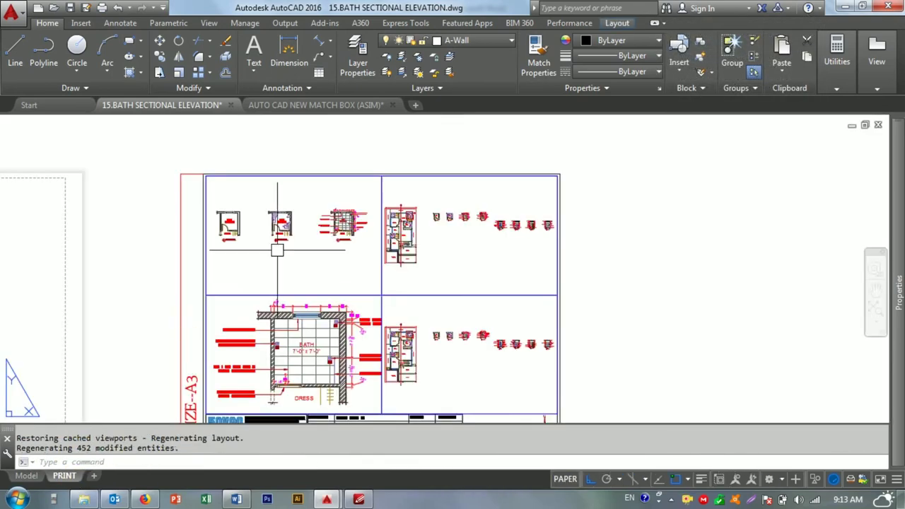
double_click(241, 246)
double_click(316, 165)
click(316, 175)
click(726, 479)
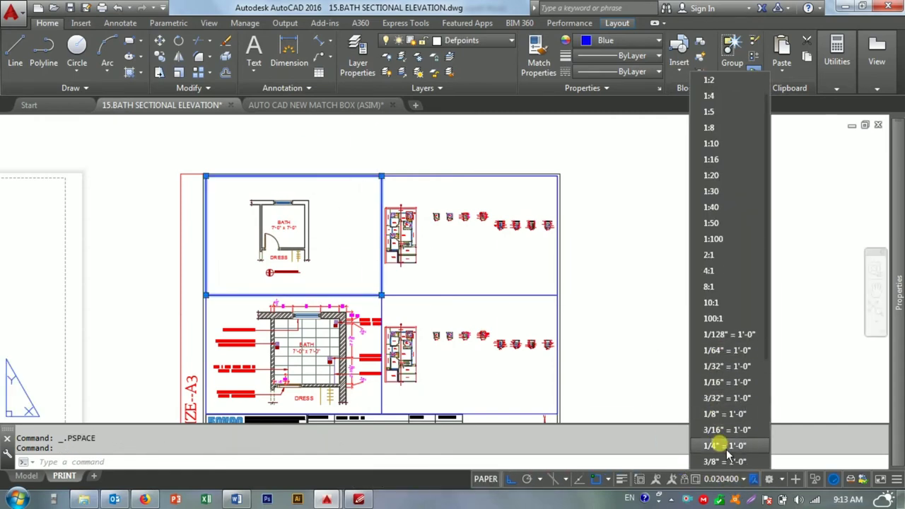
click(726, 447)
click(723, 481)
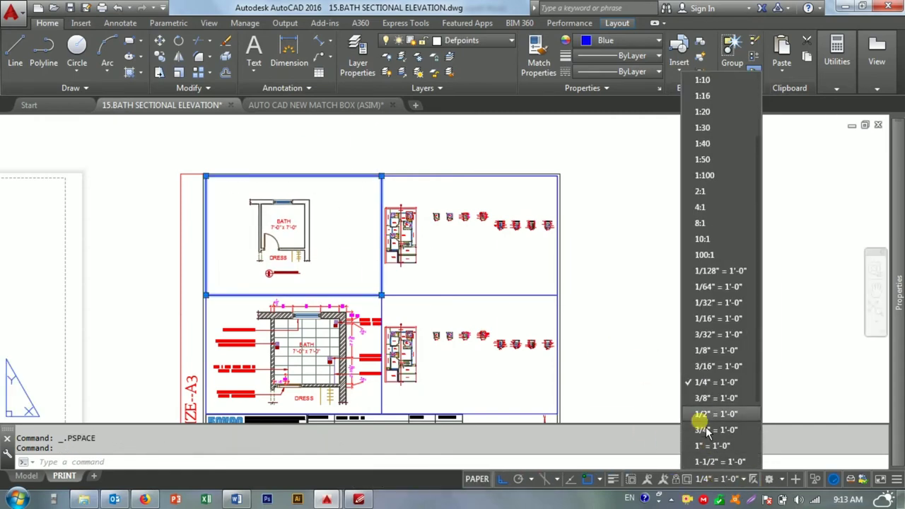
click(701, 420)
click(732, 480)
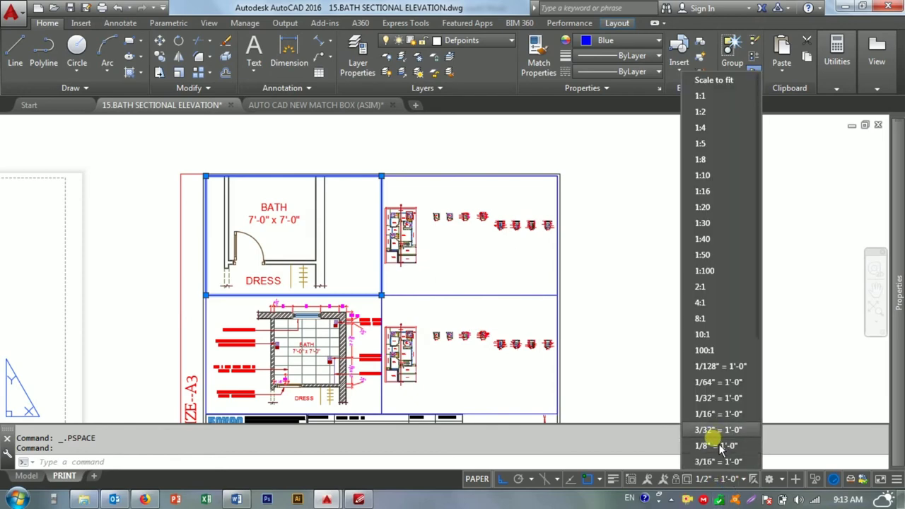
click(727, 402)
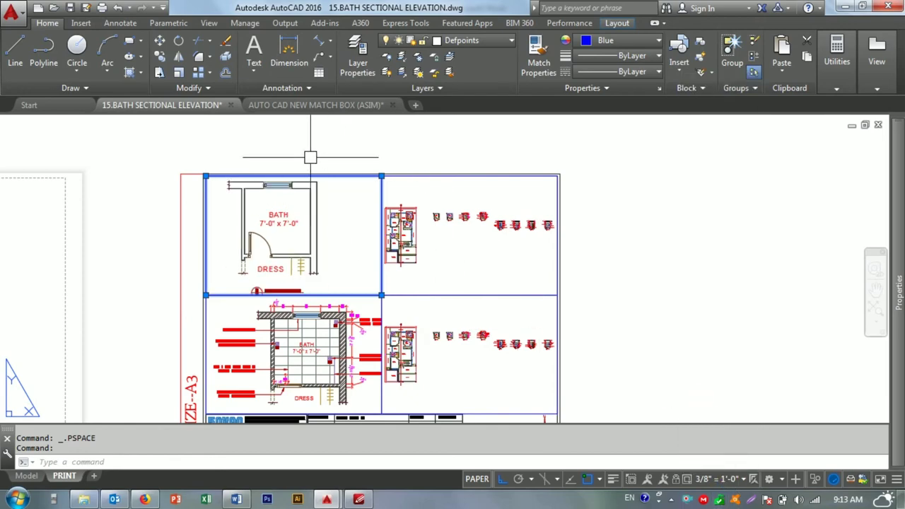
- Inside the top-left viewport, centre the bath plan and move its ARCHITECTURAL PLAN label beneath it
scroll(310, 157, up, 2)
double_click(417, 288)
middle_drag(416, 288, 413, 270)
click(293, 361)
key(Return)
click(429, 363)
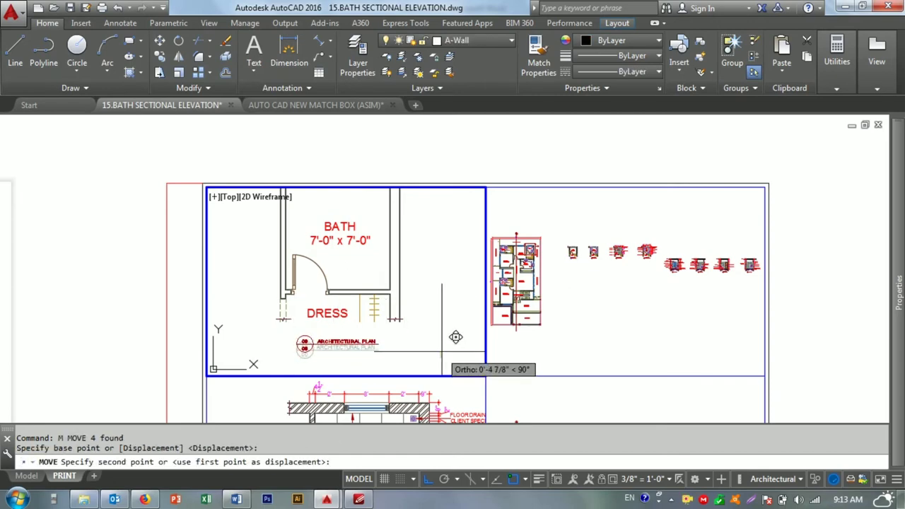
click(427, 350)
middle_drag(432, 339, 426, 312)
double_click(374, 151)
- Try matching properties from the top-left viewport, cancel, and select another viewport
scroll(374, 151, down, 2)
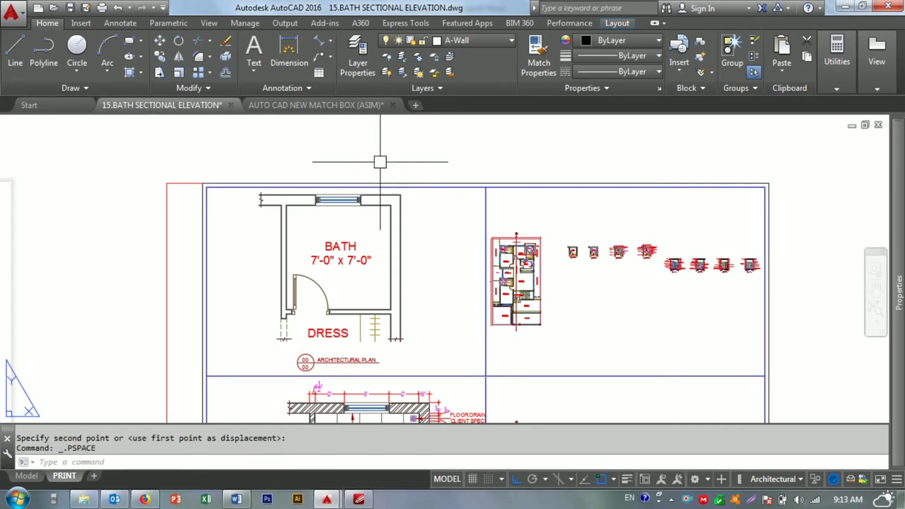
scroll(376, 250, up, 2)
key(Escape)
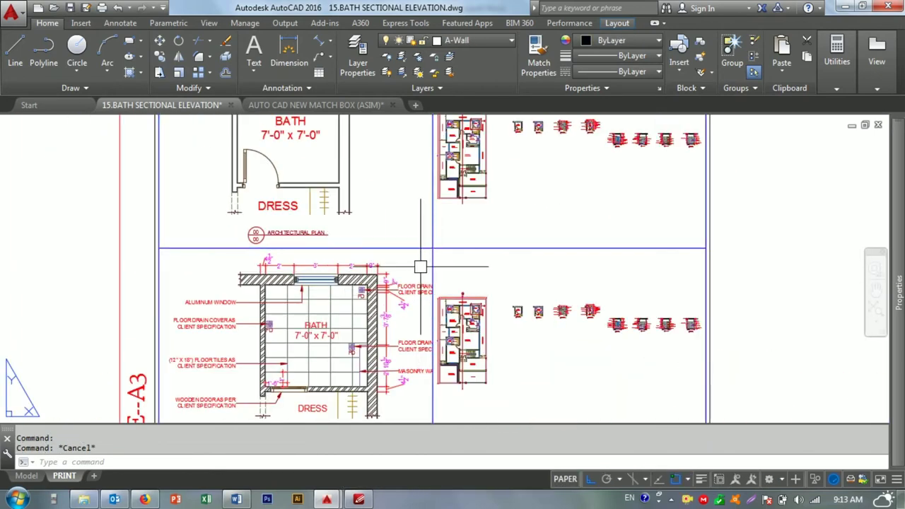
text(MA)
click(417, 249)
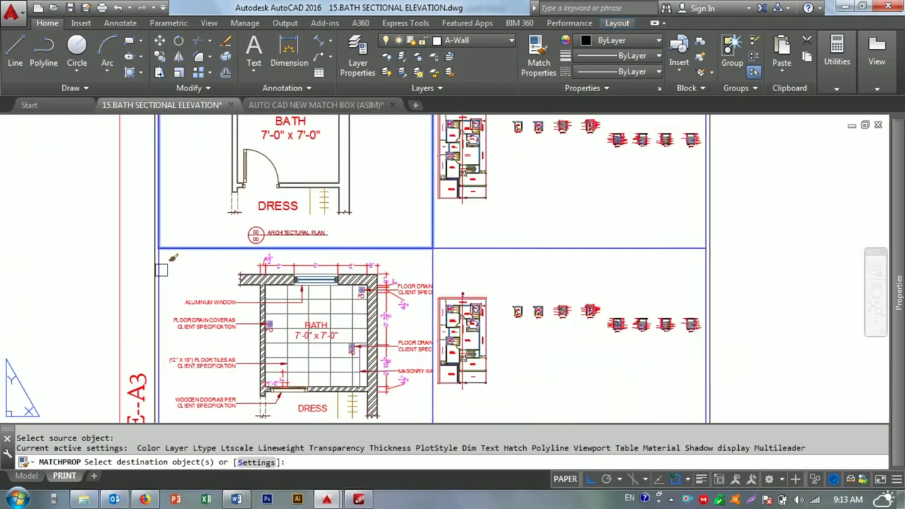
key(Escape)
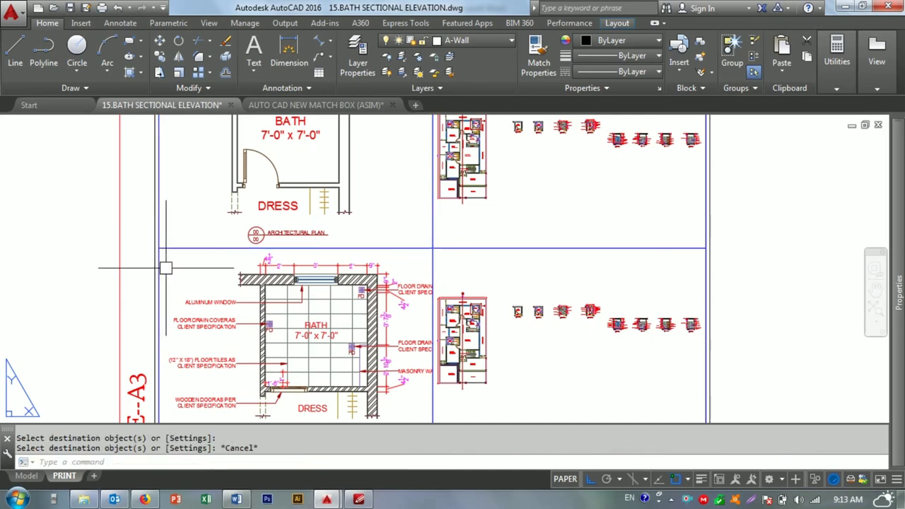
click(164, 269)
scroll(213, 180, down, 2)
- Enter the lower-left viewport, zoom in, and begin selecting its plan title
double_click(269, 282)
scroll(290, 280, up, 3)
scroll(291, 281, up, 2)
click(225, 292)
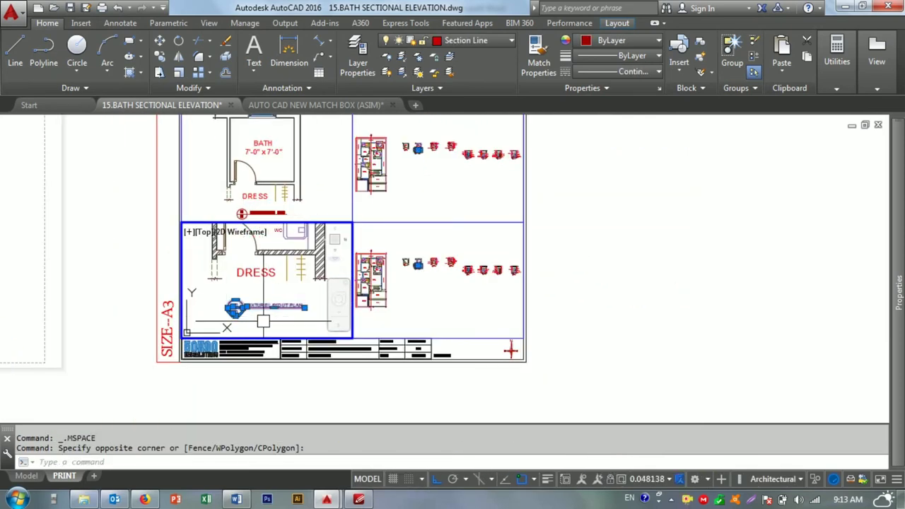
- Move the FIXTURE LAYOUT title under the bath plan and centre the plan in the viewport
click(311, 312)
text(m)
key(Return)
click(271, 311)
scroll(283, 301, up, 2)
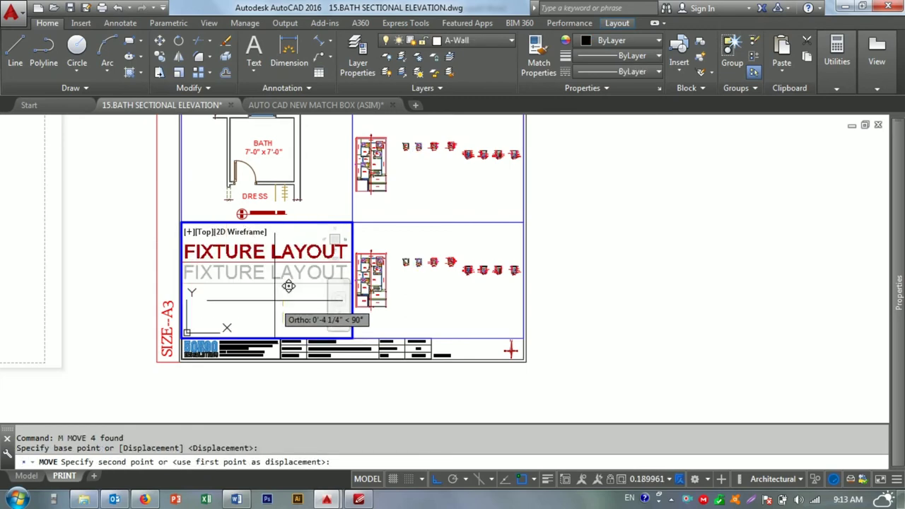
click(309, 303)
scroll(283, 303, down, 3)
middle_drag(282, 304, 260, 320)
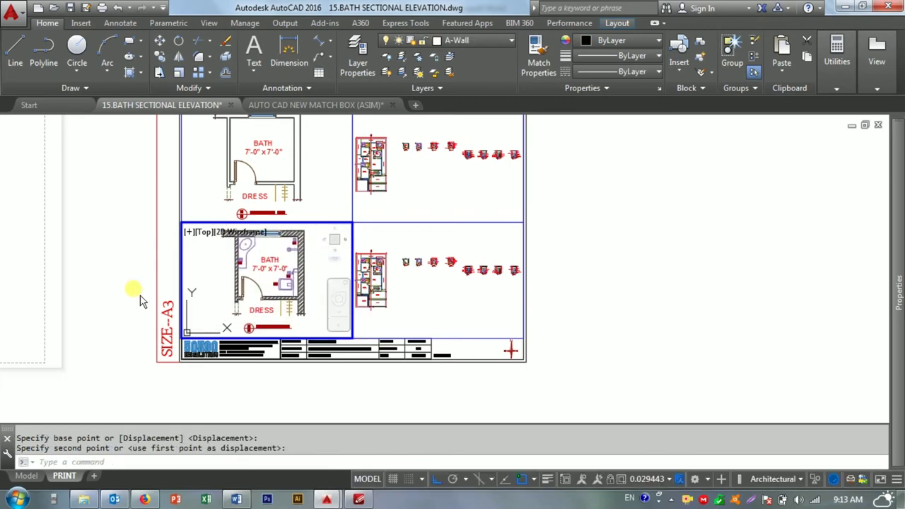
double_click(132, 292)
- Set the lower-left viewport scale to 3/8" = 1'-0" and nudge the plan into position
scroll(132, 292, up, 3)
click(390, 212)
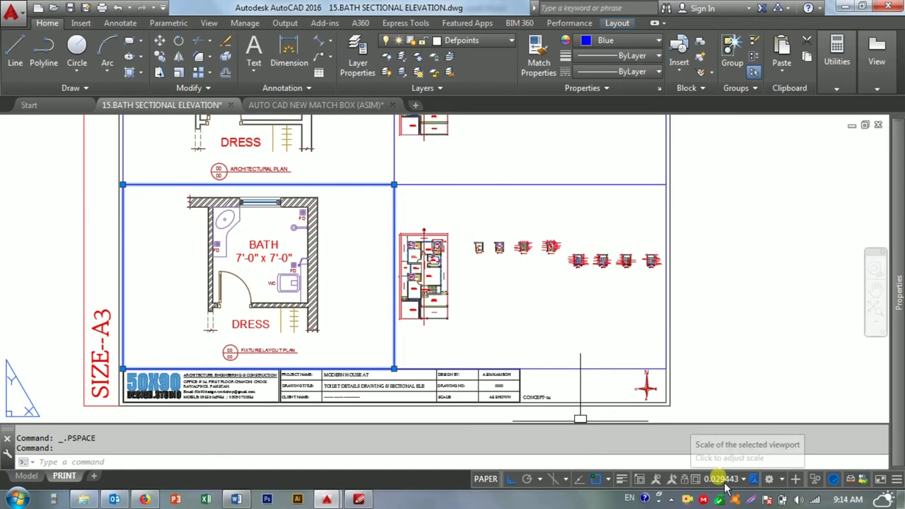
click(728, 479)
click(728, 427)
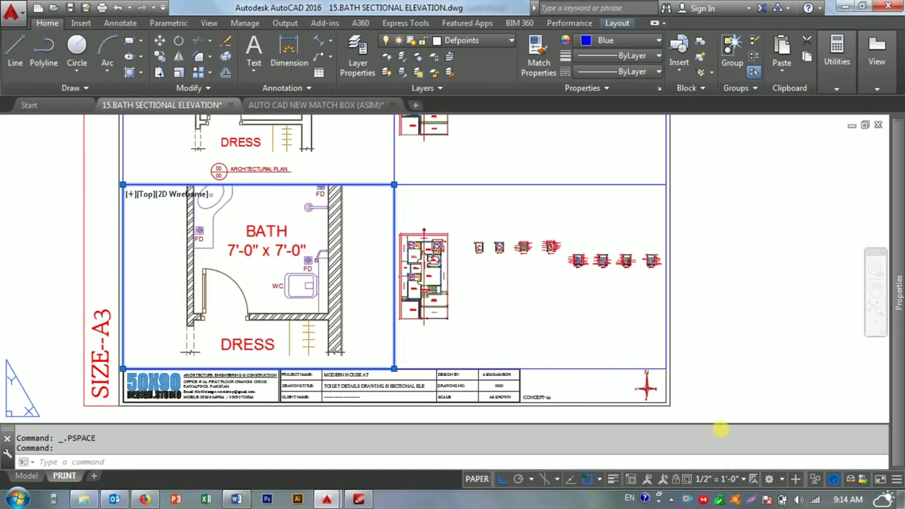
click(728, 479)
click(721, 429)
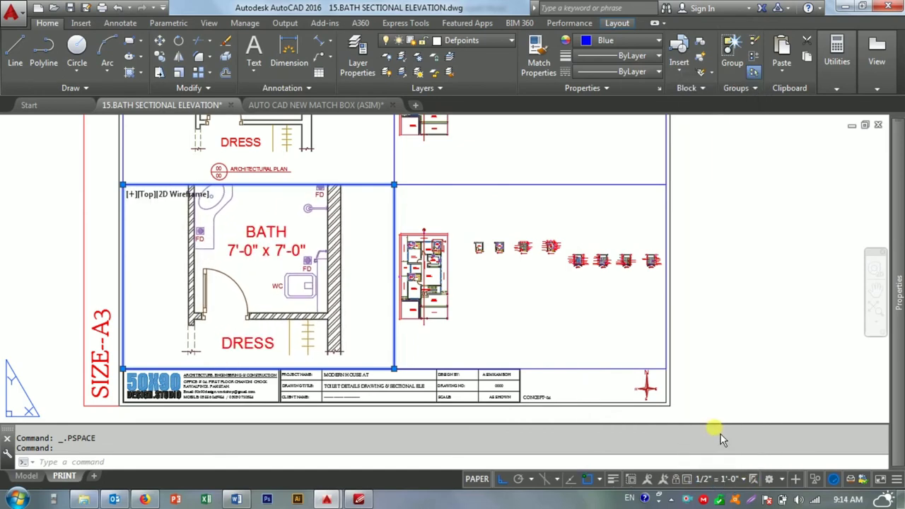
double_click(347, 318)
middle_drag(339, 318, 336, 315)
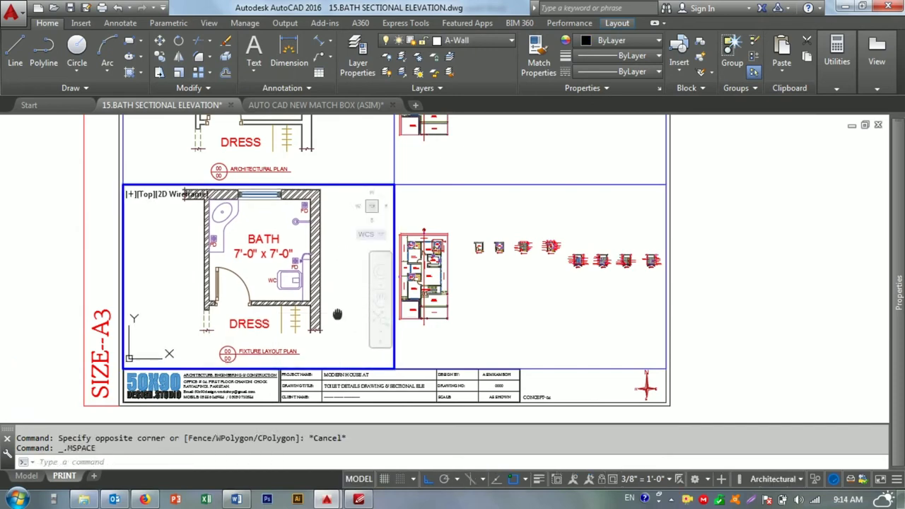
- Zoom the view inside the upper-right viewport holding the tiled bath plan
click(485, 293)
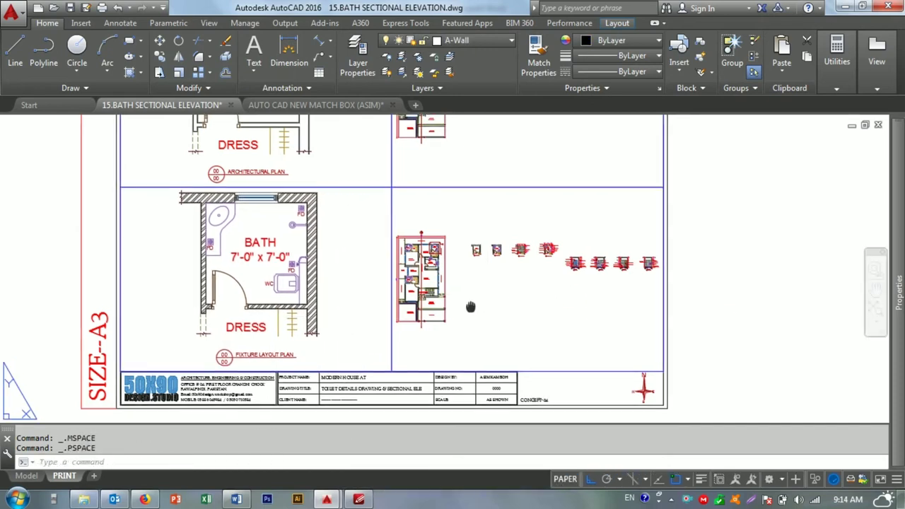
scroll(378, 257, up, 5)
scroll(445, 266, up, 4)
scroll(396, 276, up, 2)
scroll(368, 275, down, 3)
double_click(575, 330)
- Scale the upper-right viewport to 3/8" = 1'-0" and try resizing its corner
click(529, 352)
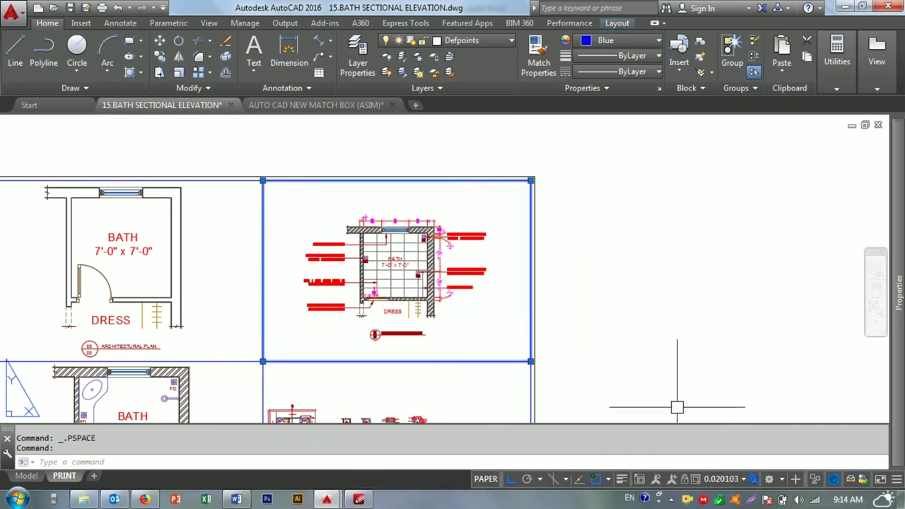
click(732, 478)
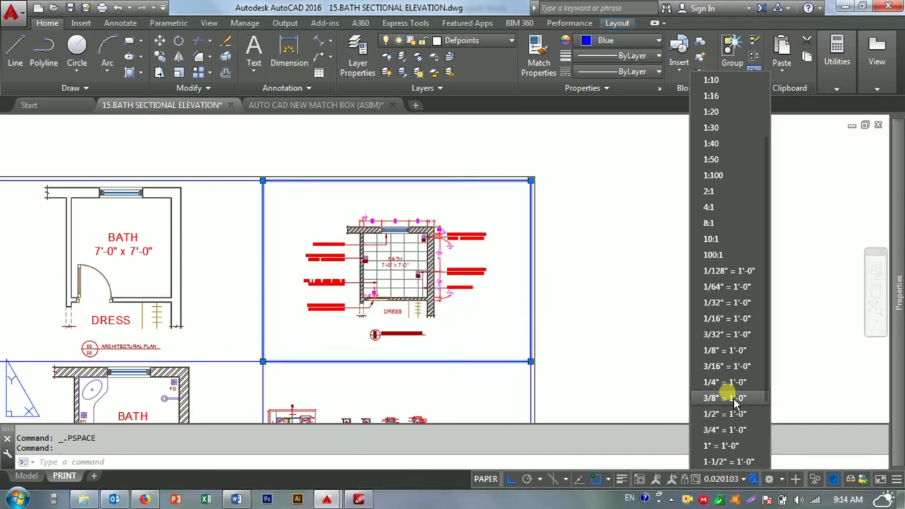
click(735, 398)
click(731, 480)
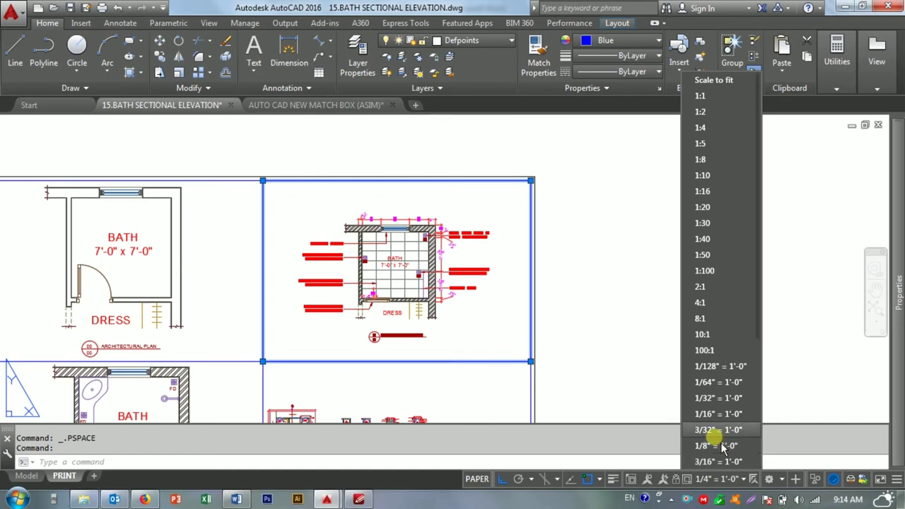
click(720, 461)
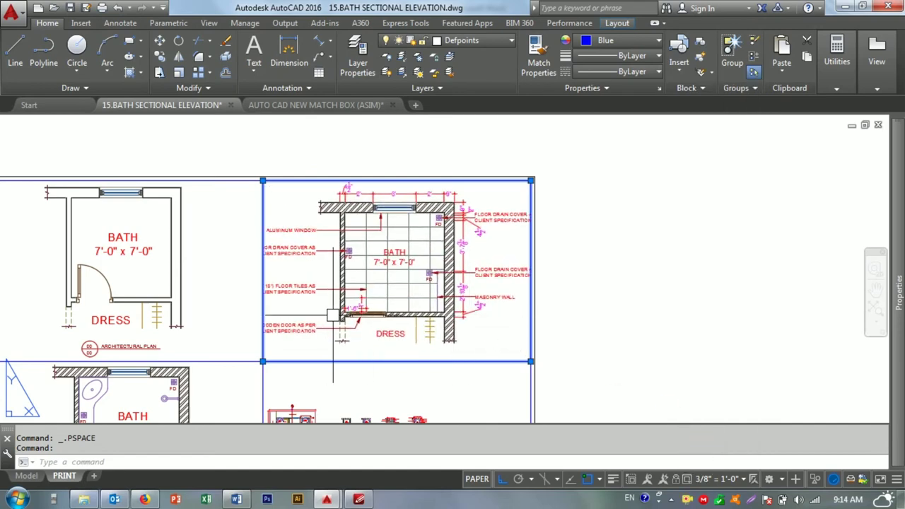
middle_drag(333, 315, 460, 293)
click(389, 340)
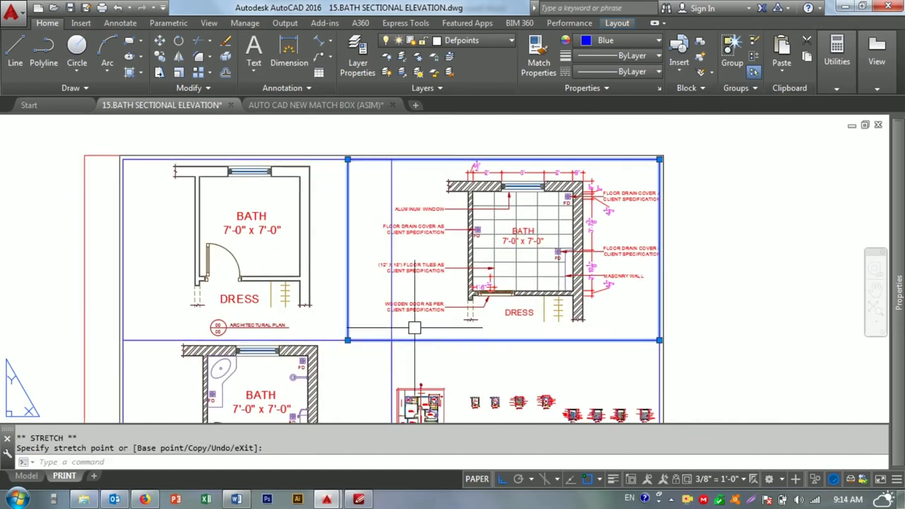
key(Escape)
- Inside the viewport, pan the floor tile plan and move its label up under the plan
double_click(446, 325)
mouse_move(475, 324)
middle_down()
mouse_move(449, 311)
mouse_move(473, 296)
middle_up()
click(438, 330)
text(m)
key(Return)
click(465, 316)
click(464, 305)
middle_drag(469, 290, 470, 321)
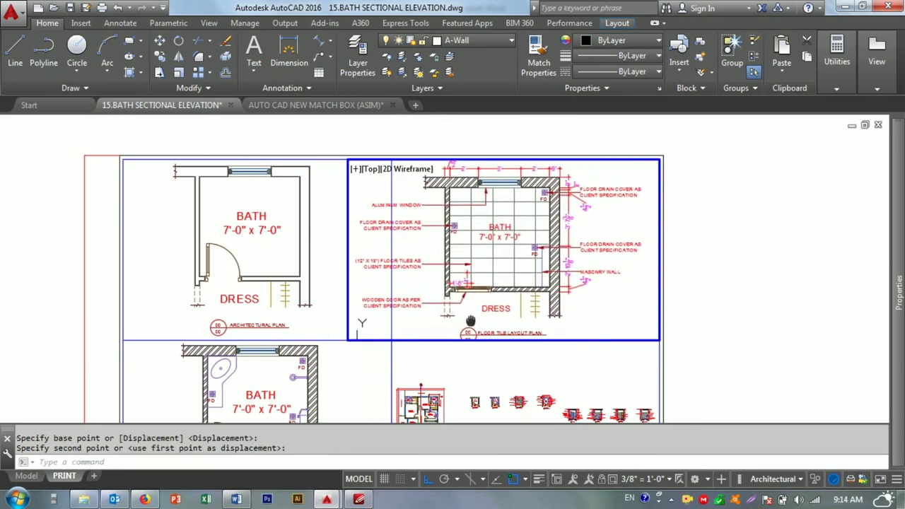
double_click(728, 382)
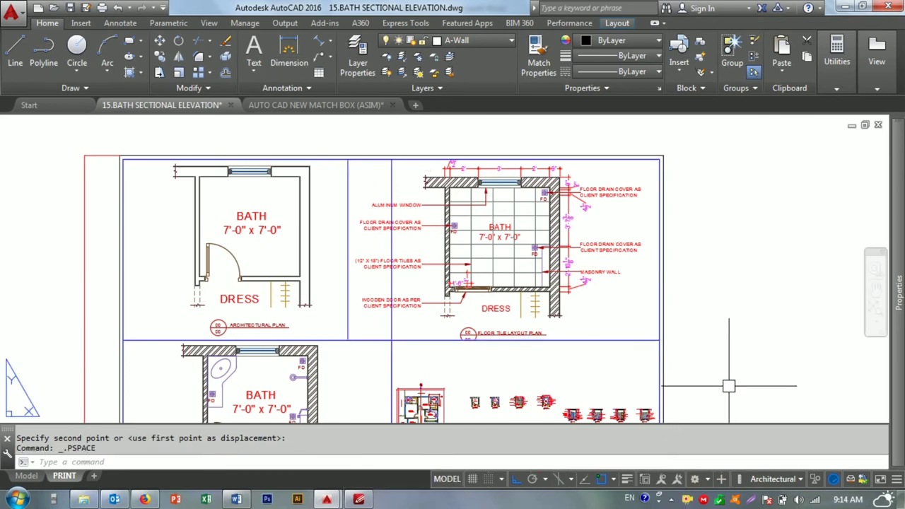
- Change the upper-right viewport scale to 1/4" = 1'-0"
click(640, 340)
click(739, 480)
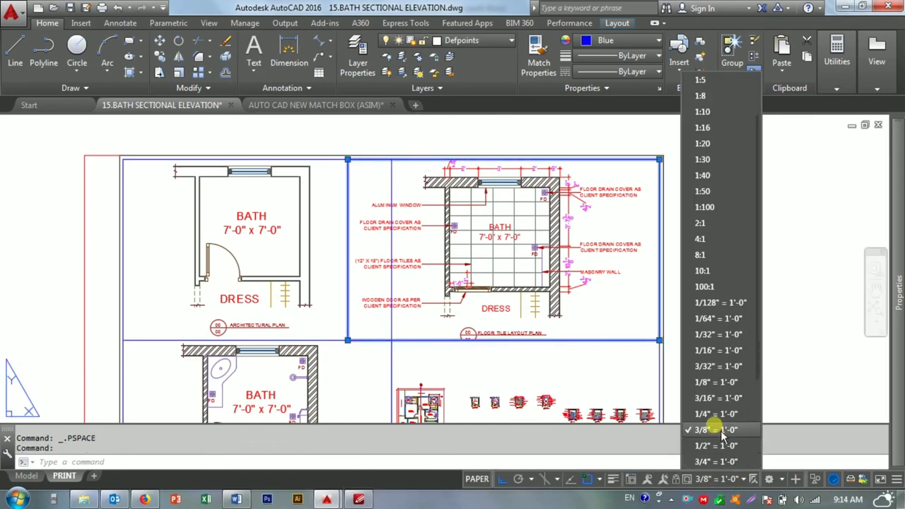
click(716, 414)
scroll(368, 328, down, 1)
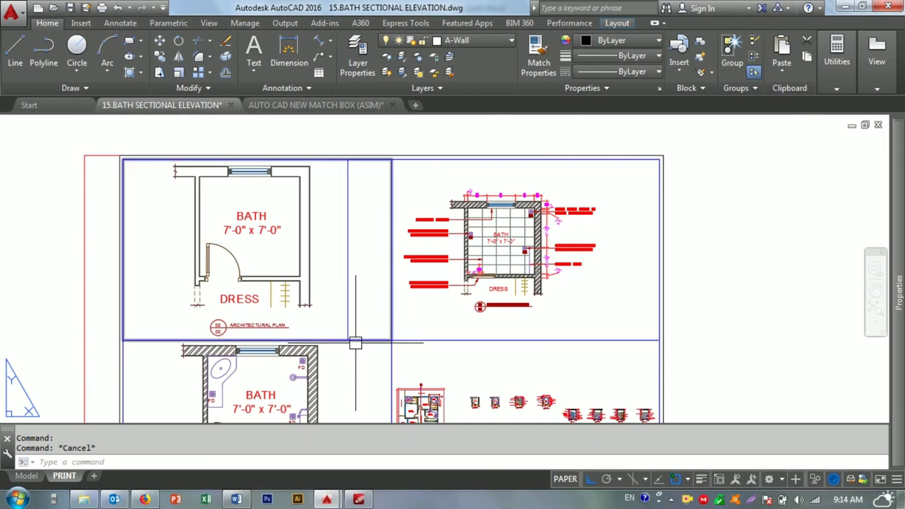
scroll(395, 311, up, 3)
scroll(340, 337, down, 3)
- Stretch the viewport's left edge onto the column line and pan the floor tile plan right
click(337, 344)
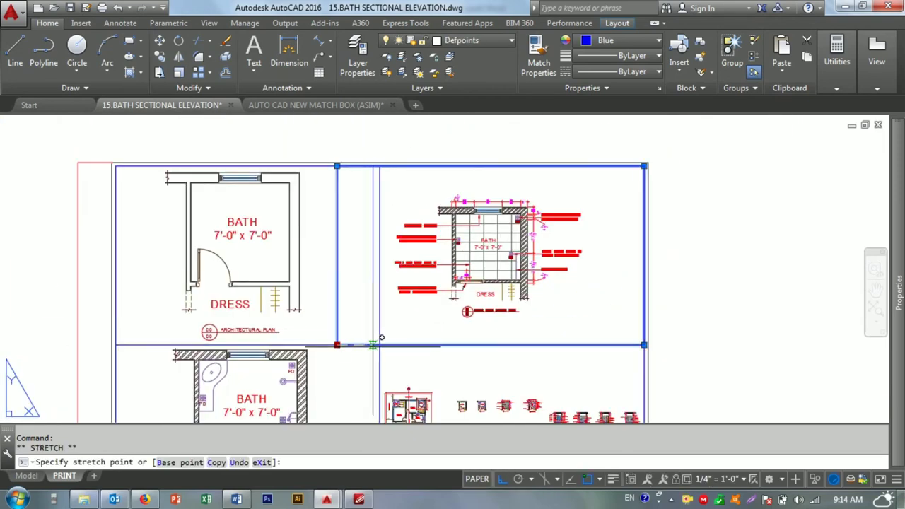
click(379, 345)
double_click(438, 323)
middle_drag(439, 324, 456, 324)
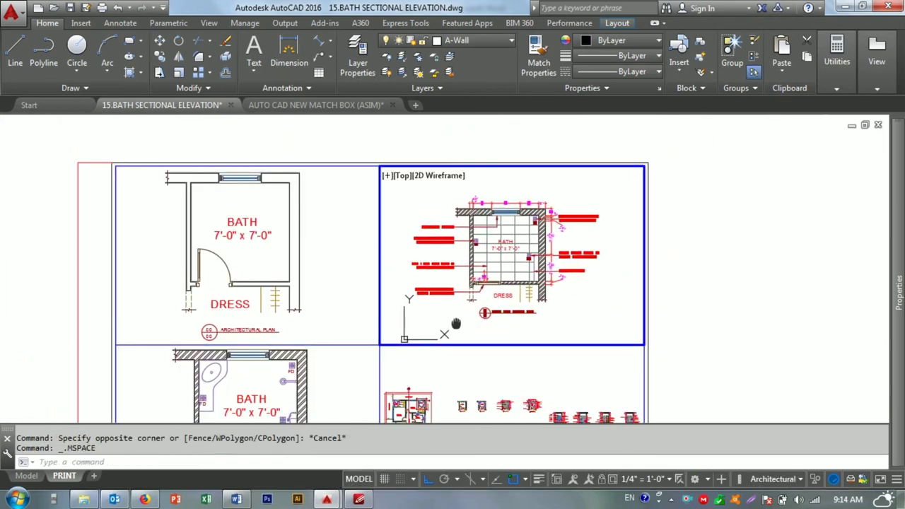
double_click(675, 346)
- Select the lower-right viewport and zoom its drawing to frame it
middle_drag(644, 371, 580, 309)
click(579, 309)
click(743, 481)
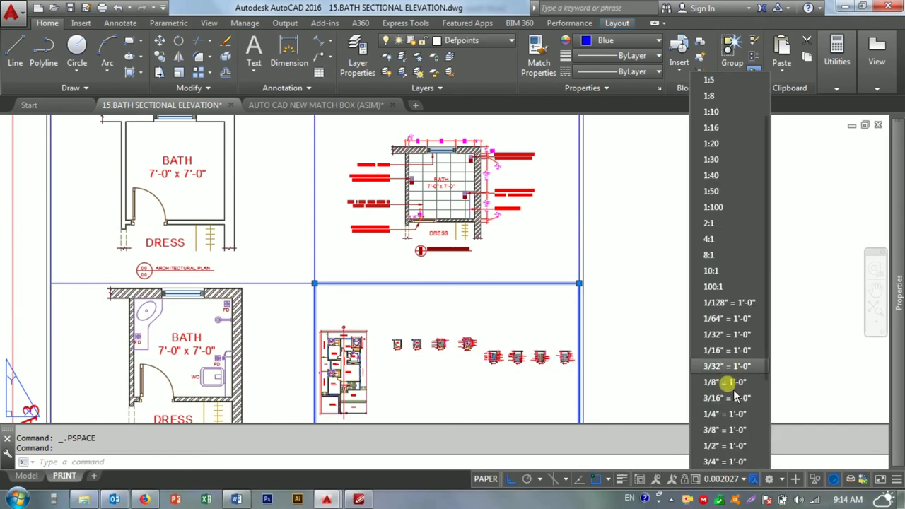
double_click(505, 322)
scroll(448, 375, up, 3)
scroll(448, 374, up, 2)
double_click(636, 353)
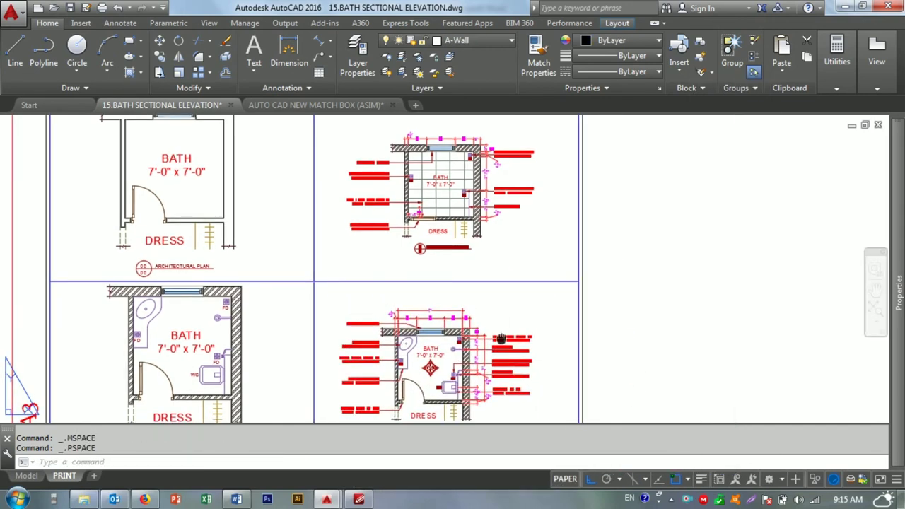
- Set the lower-right viewport to 1/4" = 1'-0" and centre its bath fixture plan
middle_drag(513, 388, 502, 299)
click(514, 365)
click(725, 478)
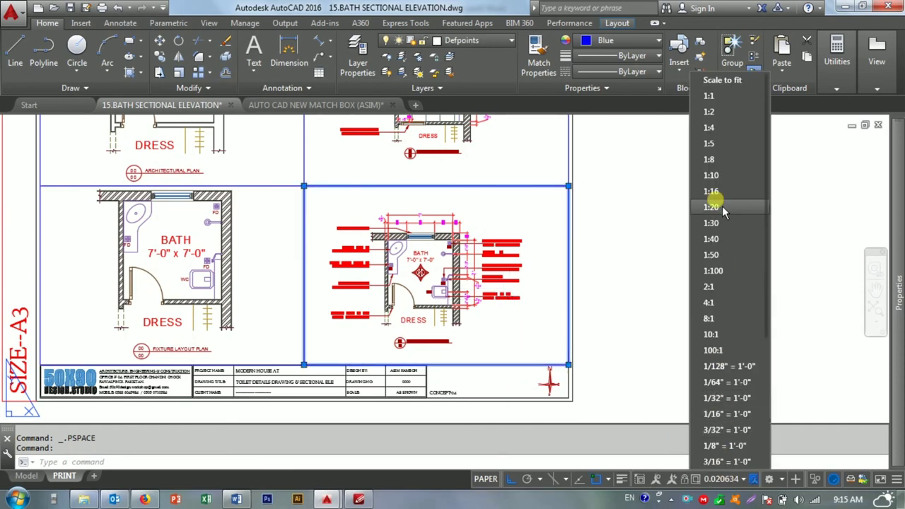
click(740, 431)
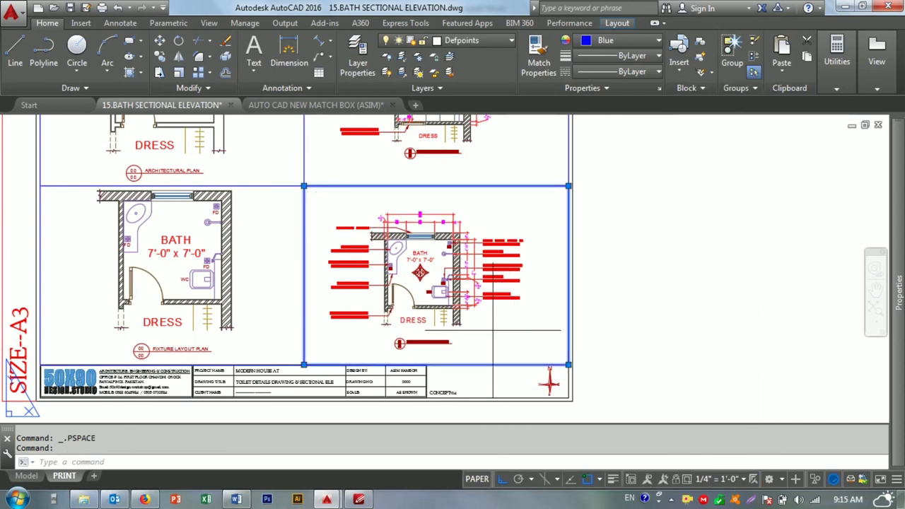
double_click(493, 331)
middle_drag(481, 330, 497, 323)
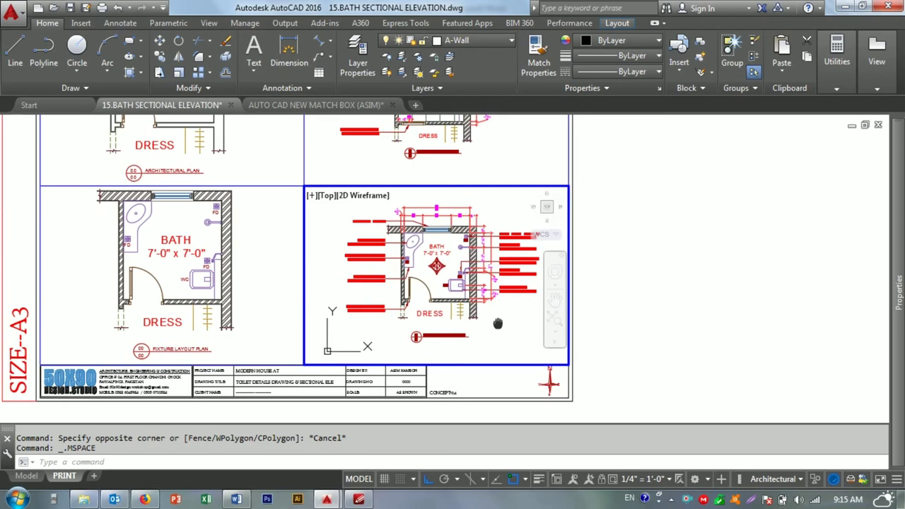
double_click(656, 327)
scroll(424, 353, down, 6)
drag(448, 357, 311, 248)
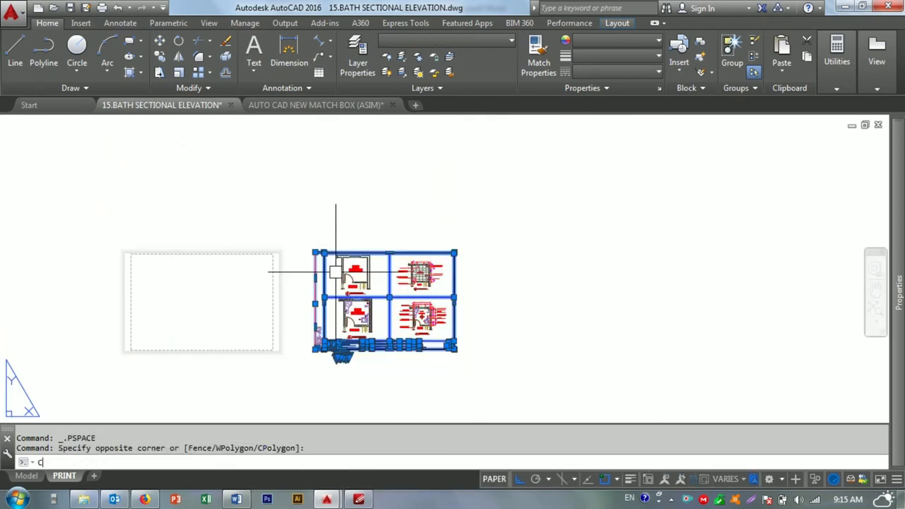
- Copy the A3 sheet to the right to create a second sheet
text(co)
key(Return)
click(320, 243)
click(559, 212)
key(Escape)
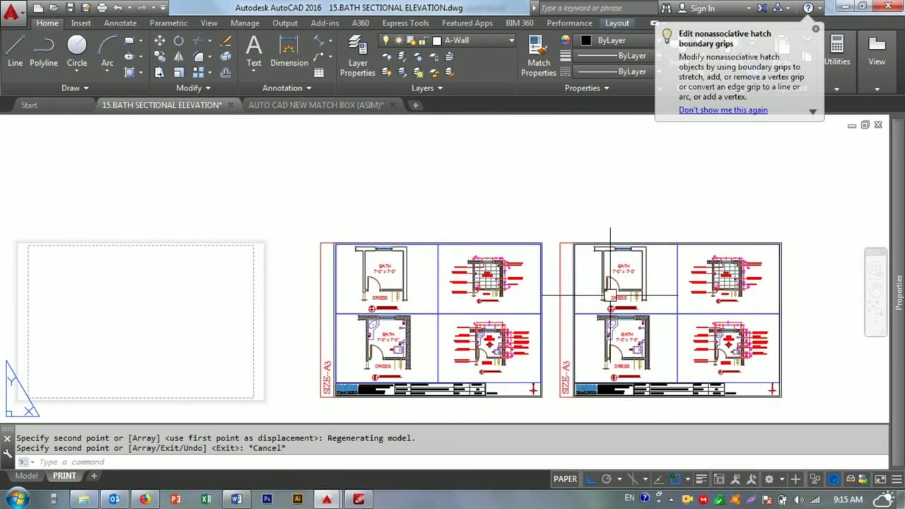
- Pan the elevations into the copied sheet's top-left viewport
scroll(481, 280, up, 3)
double_click(481, 280)
scroll(452, 268, down, 3)
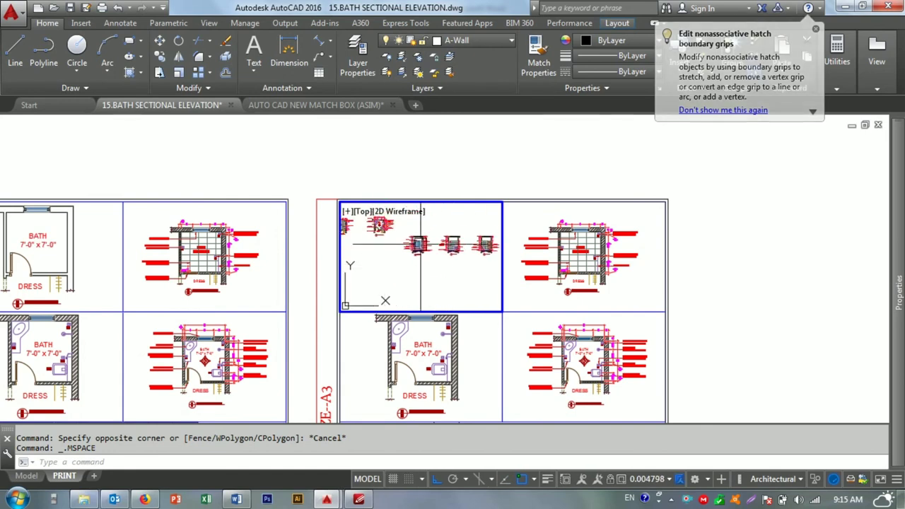
scroll(428, 244, up, 2)
middle_drag(424, 243, 447, 249)
double_click(523, 246)
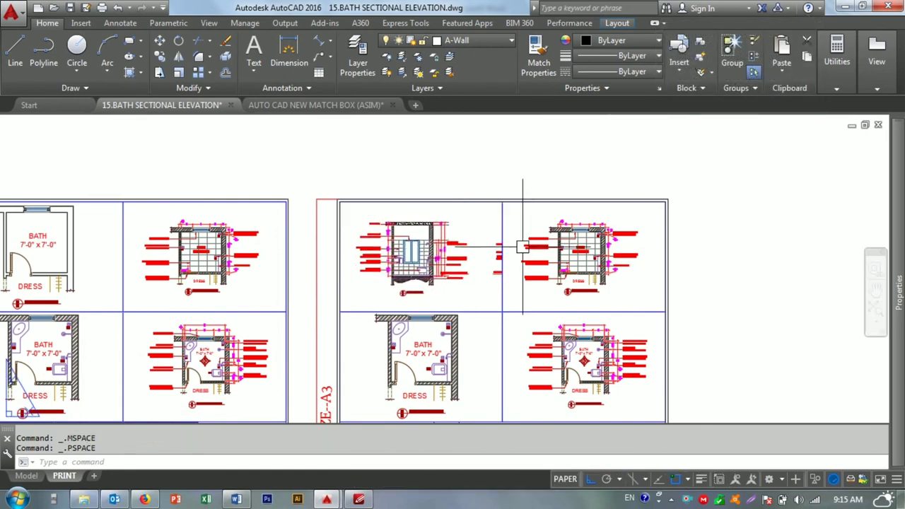
- Bring the copied sheet's four viewports to the front with DRAWORDER
drag(501, 303, 481, 325)
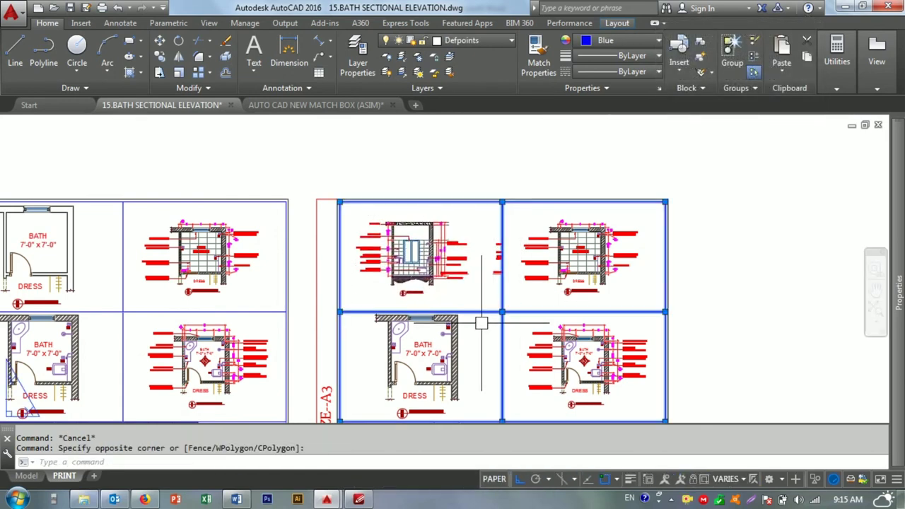
text(dr)
key(Return)
text(f)
key(Return)
key(Escape)
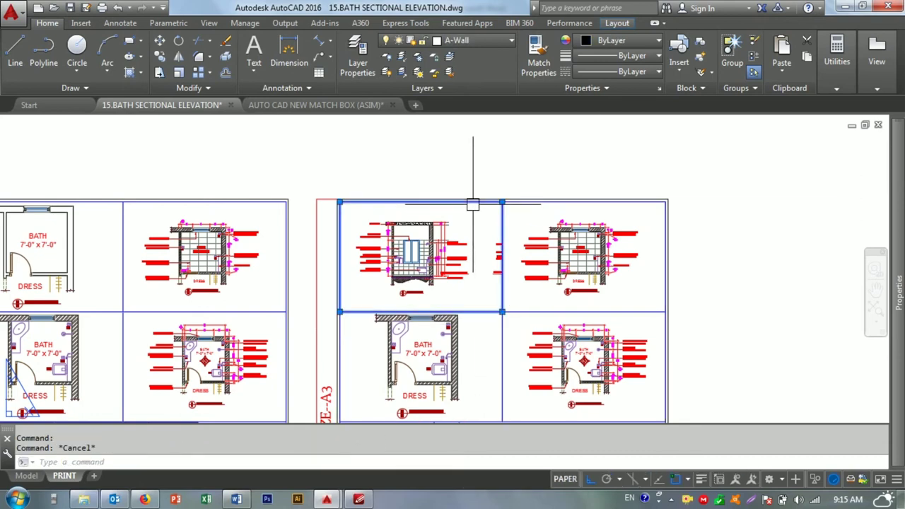
- Centre a sectional elevation in the copied sheet's top-left viewport
click(753, 478)
click(717, 430)
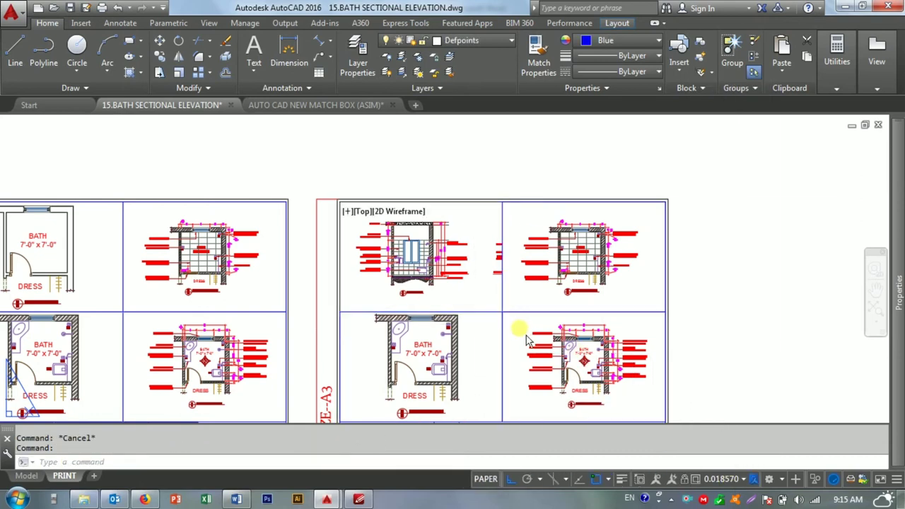
scroll(417, 209, up, 3)
double_click(410, 217)
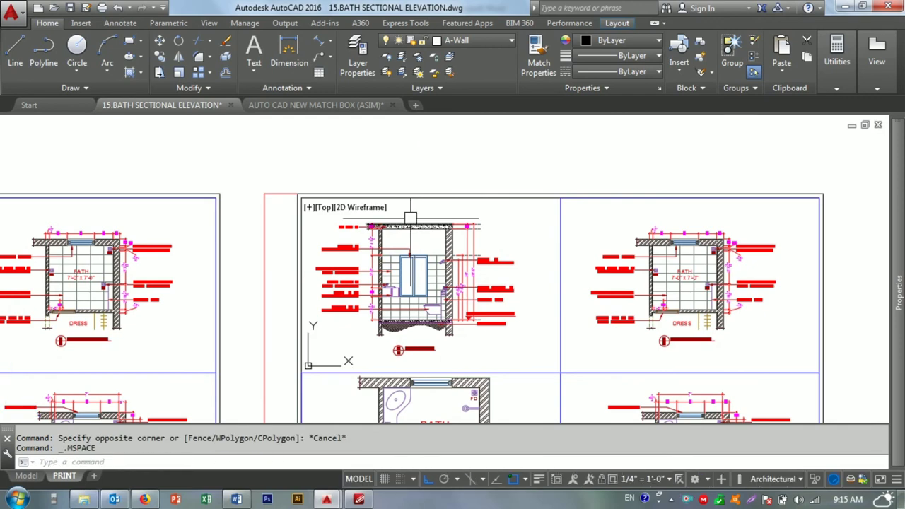
middle_drag(410, 217, 418, 224)
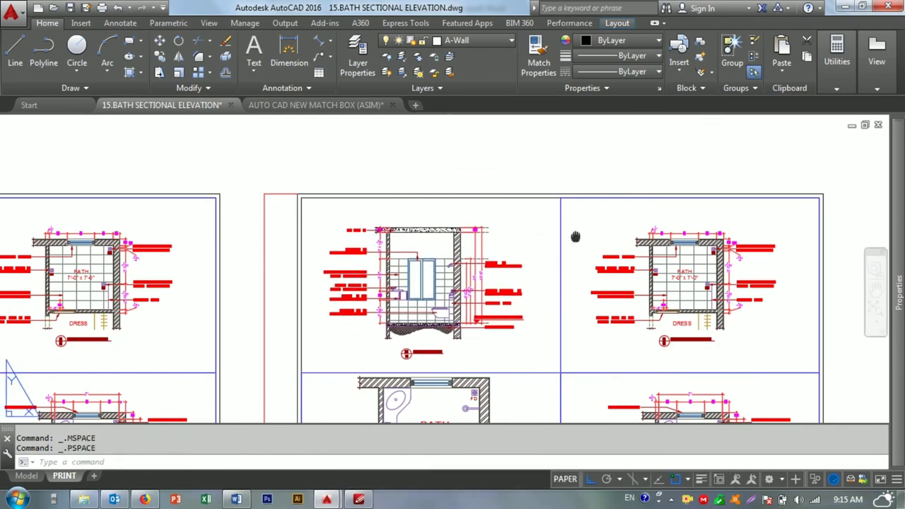
middle_drag(580, 238, 426, 224)
click(426, 224)
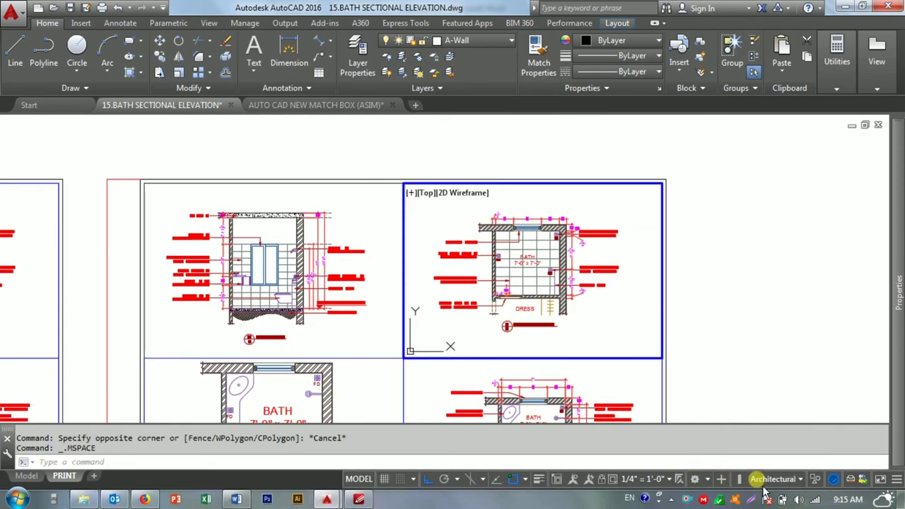
double_click(745, 356)
- Set the upper-right viewport scale to 3/32" = 1'-0" and adjust its view
click(661, 346)
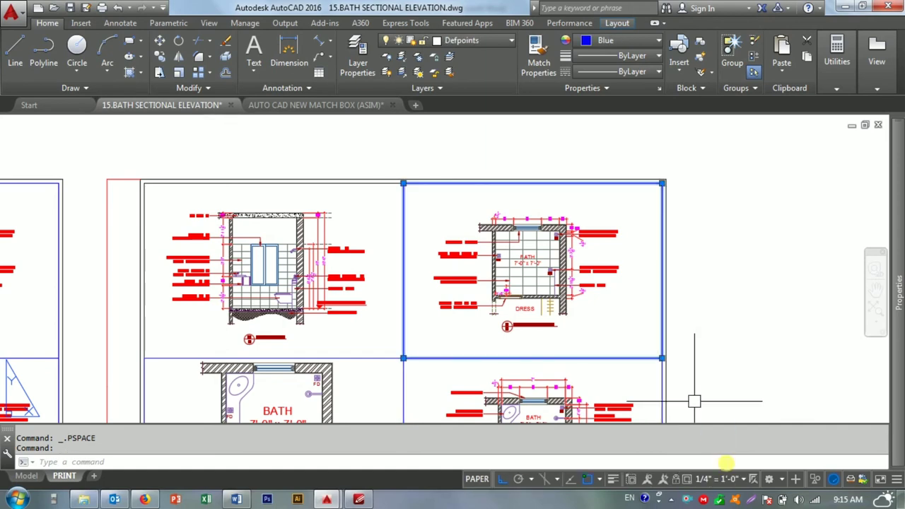
click(728, 479)
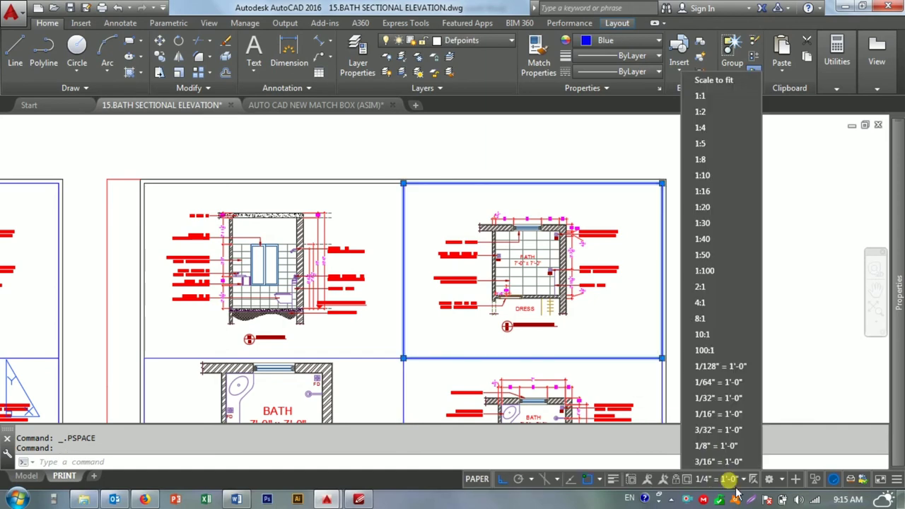
click(731, 430)
scroll(296, 141, down, 2)
double_click(434, 210)
scroll(434, 210, up, 3)
scroll(434, 210, up, 3)
double_click(566, 187)
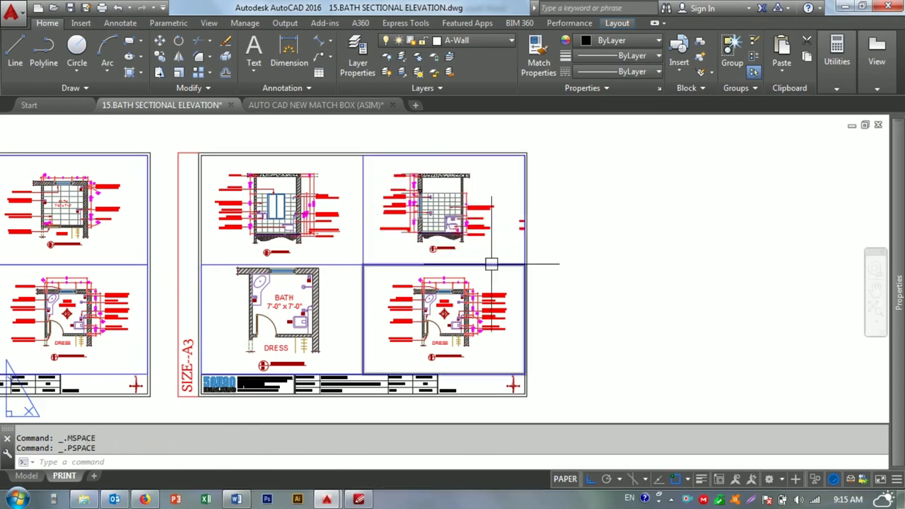
- Centre the sectional elevation in the upper-right viewport
click(523, 202)
click(728, 478)
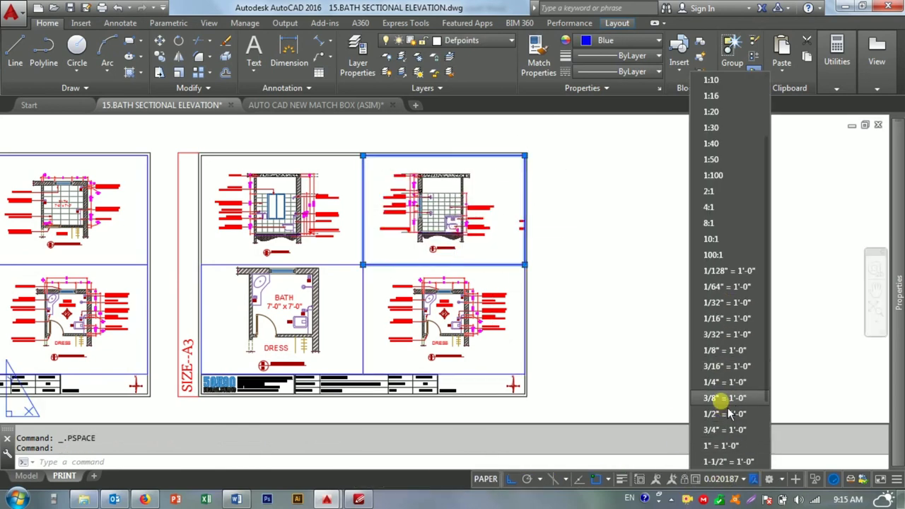
scroll(475, 202, up, 4)
double_click(513, 197)
middle_drag(513, 198, 523, 195)
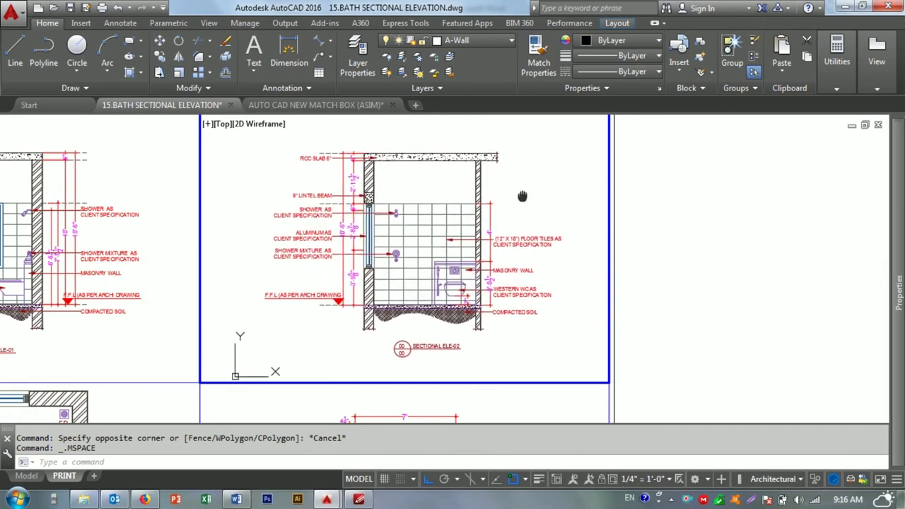
double_click(731, 234)
scroll(453, 316, down, 3)
scroll(452, 316, up, 2)
- Enlarge and centre a single sectional elevation in the lower-right viewport
double_click(459, 294)
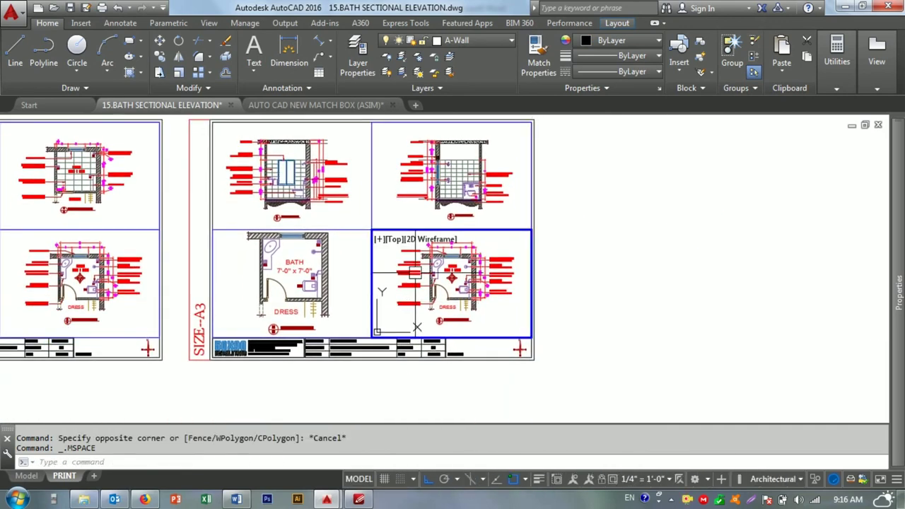
scroll(431, 283, up, 5)
middle_drag(431, 283, 473, 283)
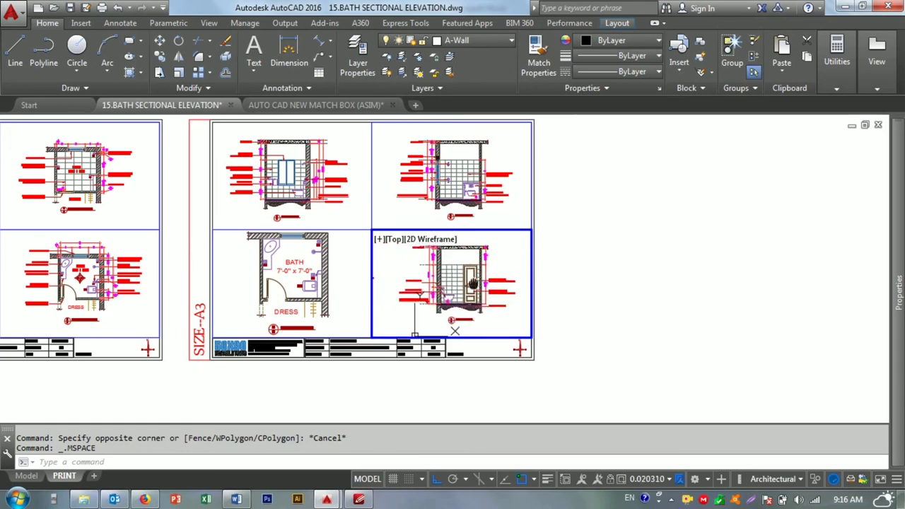
double_click(576, 289)
scroll(511, 325, up, 2)
click(511, 356)
- Set the lower-right viewport to 1/4" = 1'-0" and shift its elevation
click(753, 478)
click(710, 414)
double_click(480, 331)
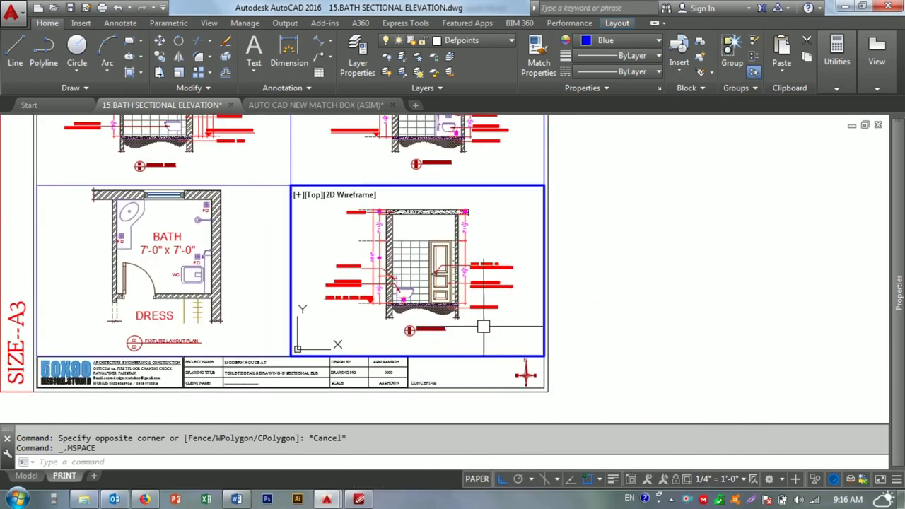
middle_drag(488, 329, 489, 329)
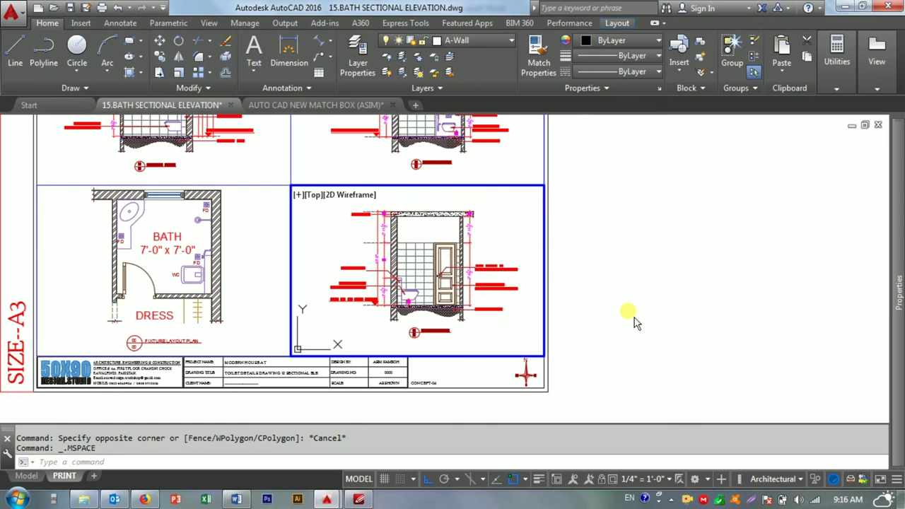
middle_drag(634, 318, 332, 291)
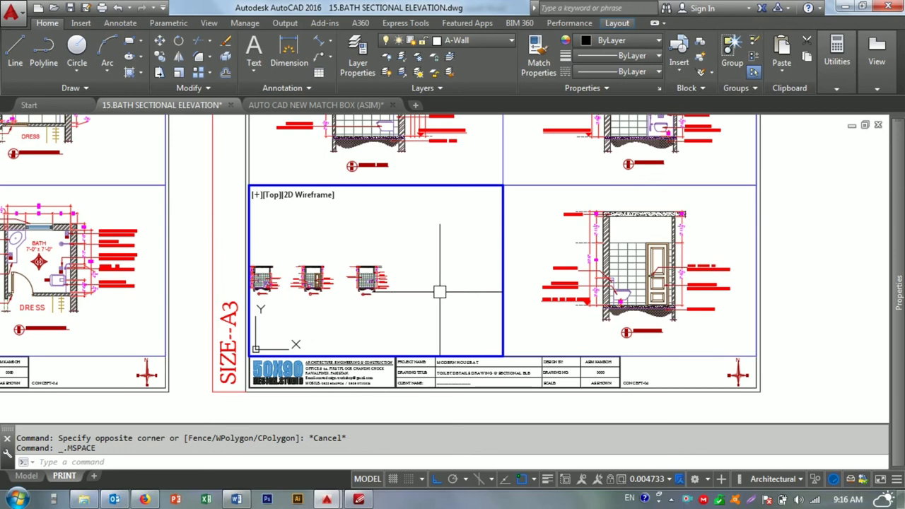
scroll(297, 280, up, 3)
scroll(296, 280, up, 1)
scroll(296, 279, up, 1)
scroll(297, 279, up, 1)
scroll(363, 283, down, 2)
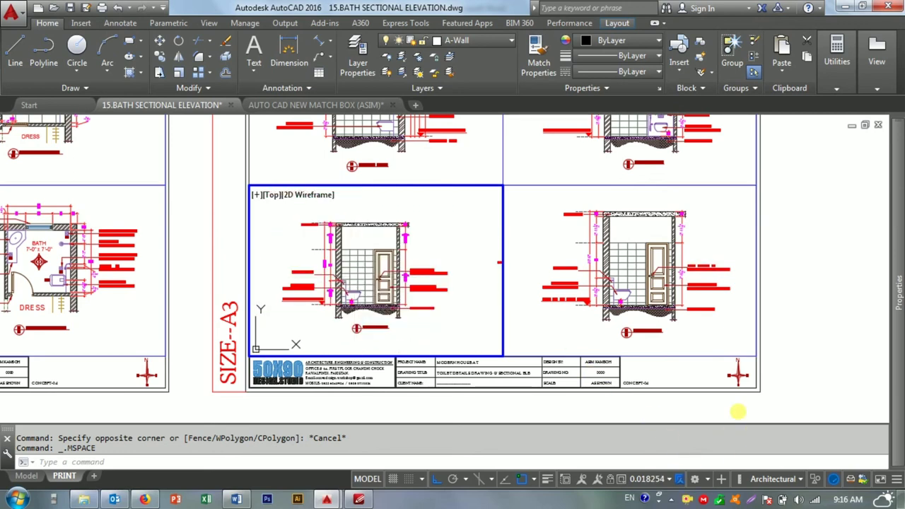
double_click(796, 396)
- Set the lower-left viewport to 1/4" = 1'-0" and centre its elevation
click(460, 355)
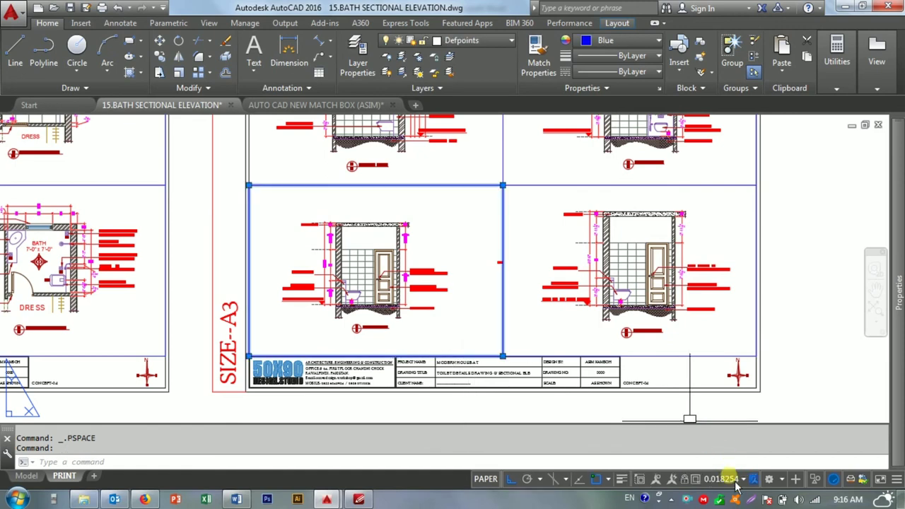
click(728, 479)
click(715, 404)
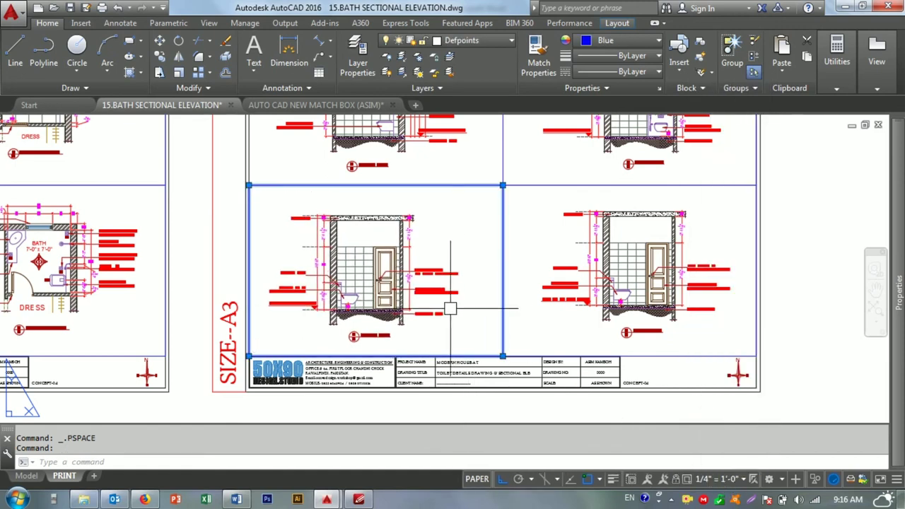
double_click(428, 328)
middle_drag(429, 327, 430, 331)
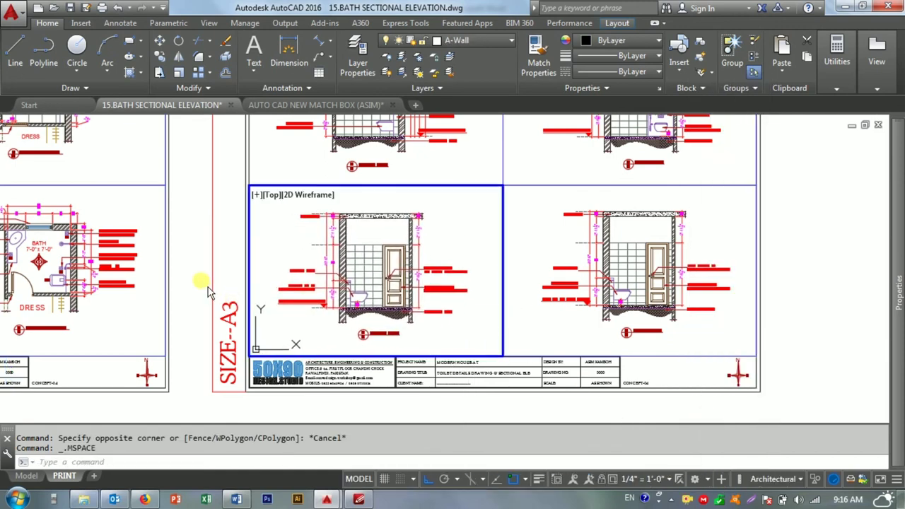
- Recentre the lower-right elevation and reapply the 1/4" = 1'-0" scale
mouse_move(424, 289)
middle_down()
mouse_move(320, 290)
mouse_move(351, 292)
middle_up()
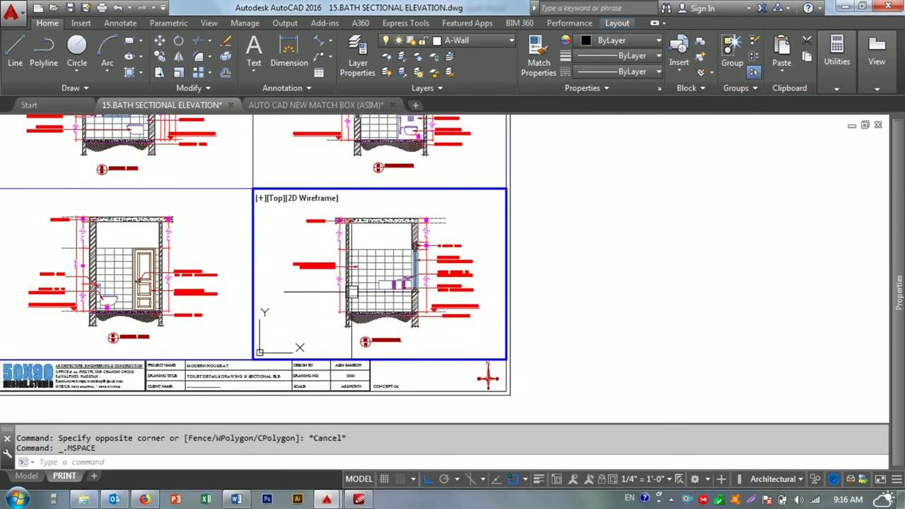
scroll(397, 332, up, 3)
scroll(399, 322, down, 2)
scroll(401, 315, down, 1)
scroll(403, 309, down, 1)
double_click(604, 327)
click(439, 359)
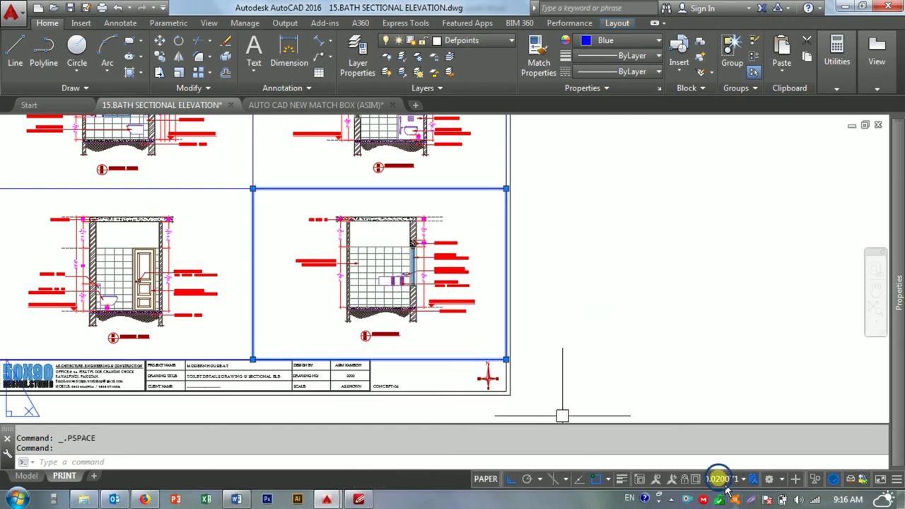
click(717, 479)
click(717, 414)
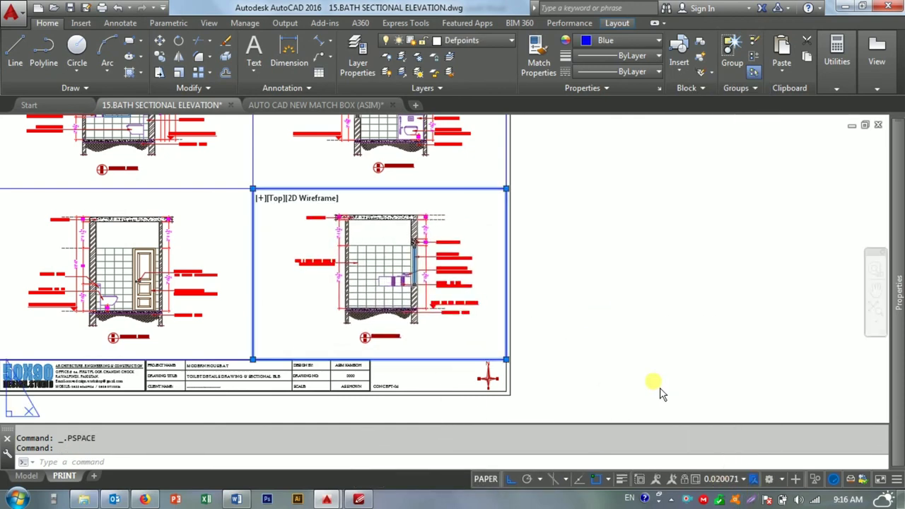
click(652, 381)
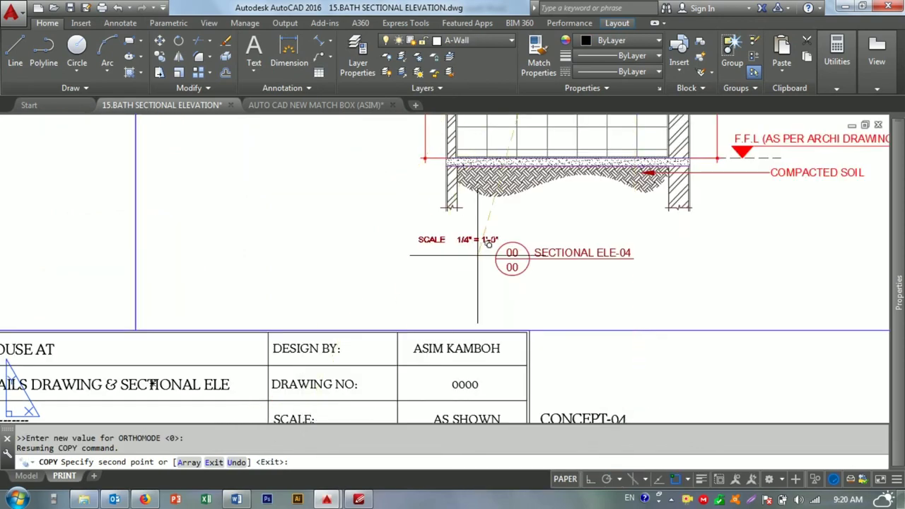
- Edit the scale label under FIXTURE LAYOUT PLAN
scroll(597, 284, down, 5)
middle_drag(28, 234, 326, 213)
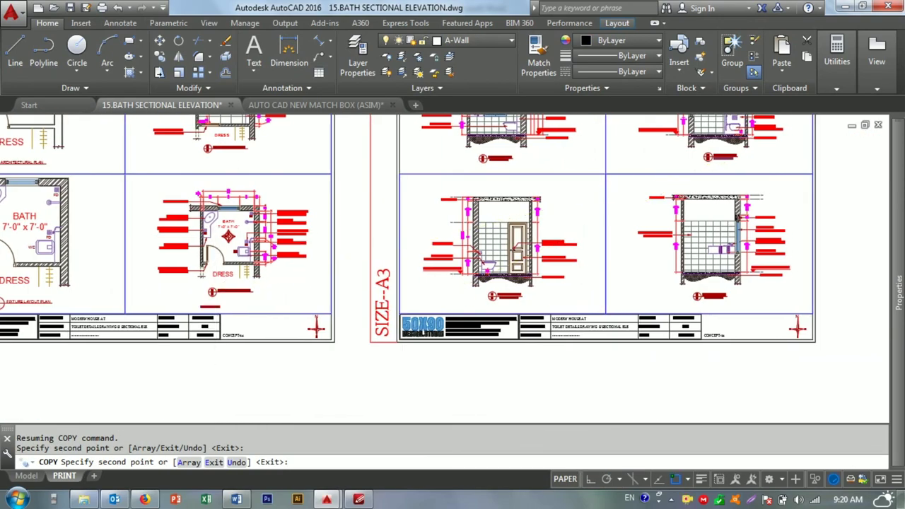
scroll(327, 213, up, 5)
scroll(326, 214, down, 5)
scroll(323, 222, up, 5)
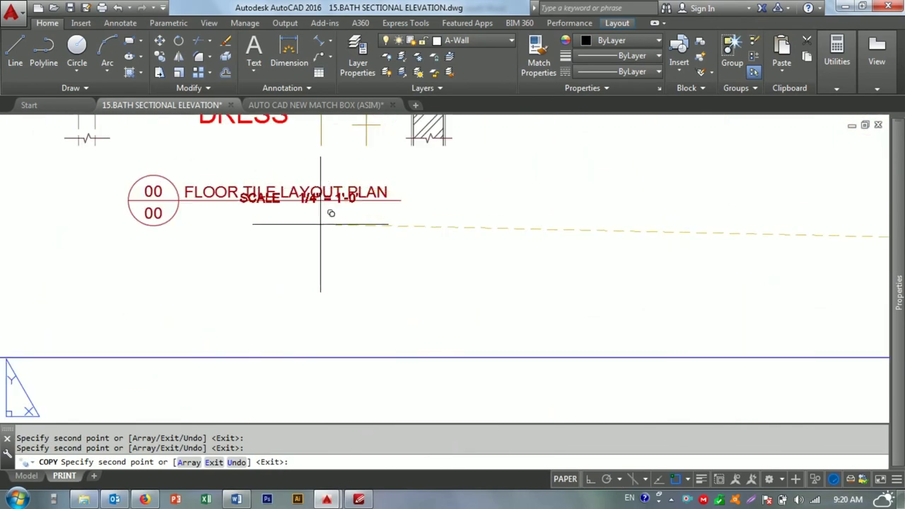
scroll(287, 239, down, 5)
scroll(333, 276, up, 5)
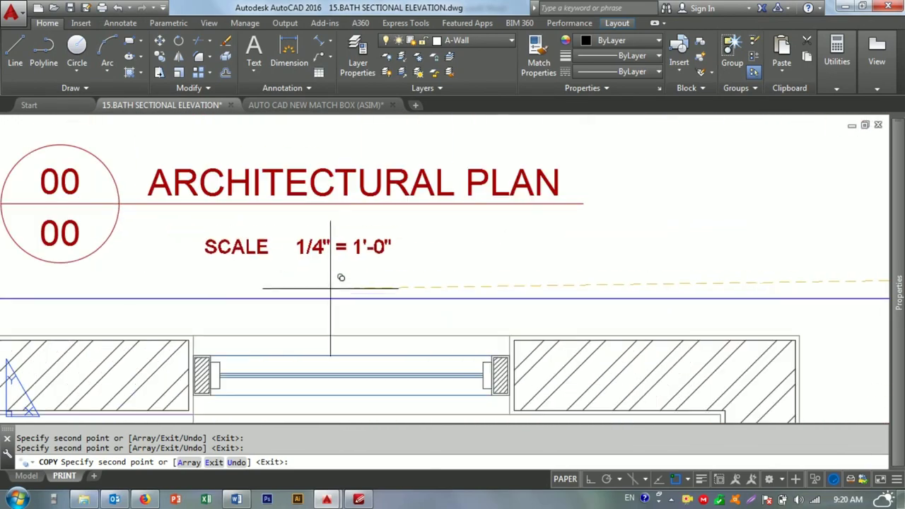
scroll(319, 232, up, 1)
scroll(329, 221, down, 5)
scroll(337, 286, up, 5)
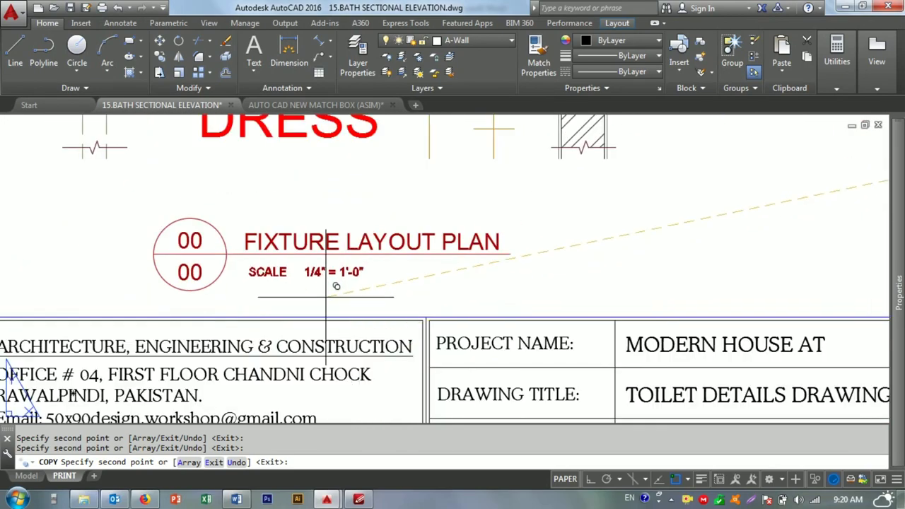
scroll(322, 289, down, 4)
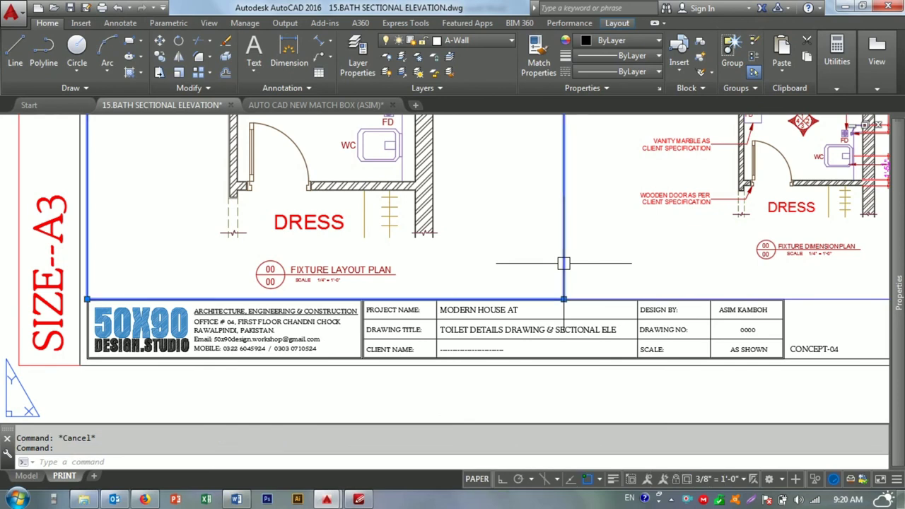
scroll(311, 264, up, 3)
scroll(283, 290, up, 1)
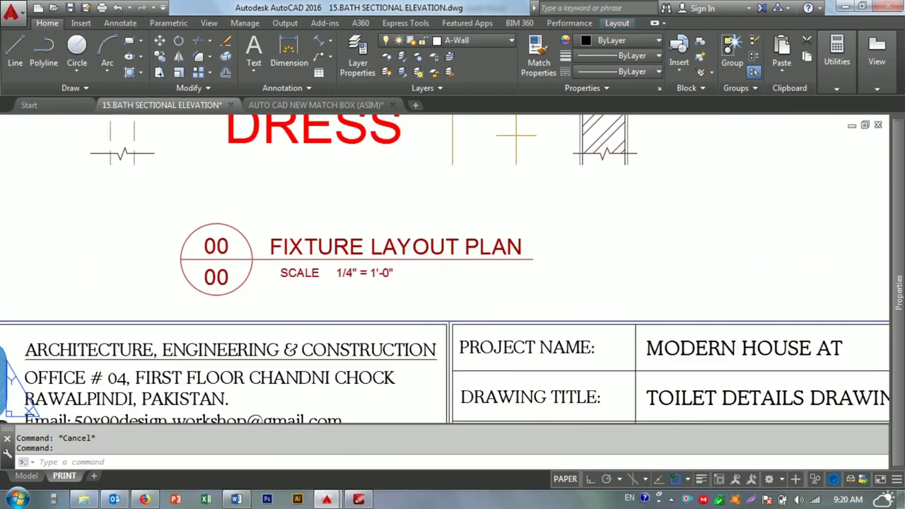
double_click(357, 282)
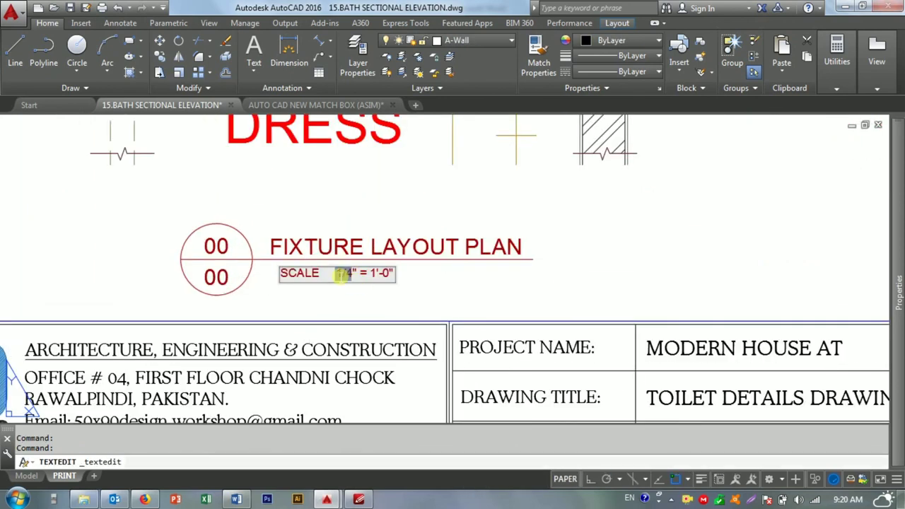
key(Escape)
- Check the upper-left viewport's scale and edit the ARCHITECTURAL PLAN scale label
scroll(365, 285, down, 5)
scroll(410, 188, up, 2)
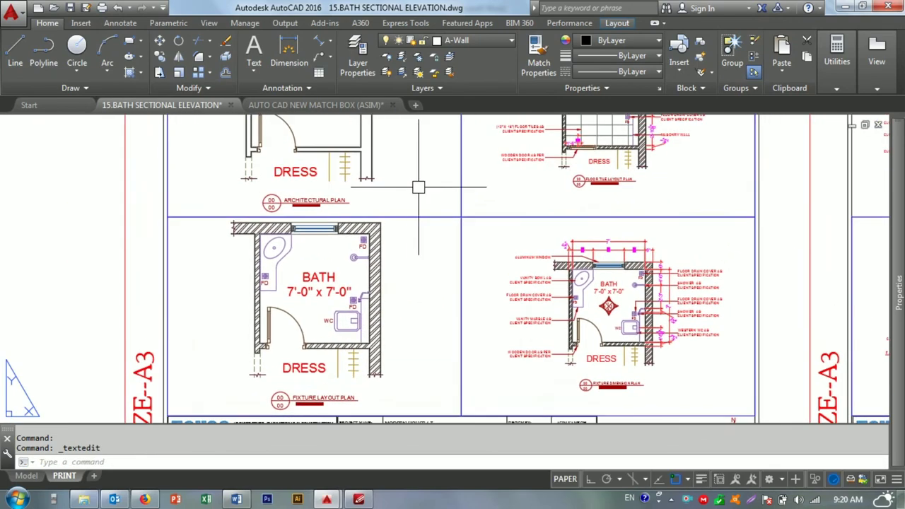
click(424, 217)
key(Escape)
key(Escape)
scroll(265, 212, up, 8)
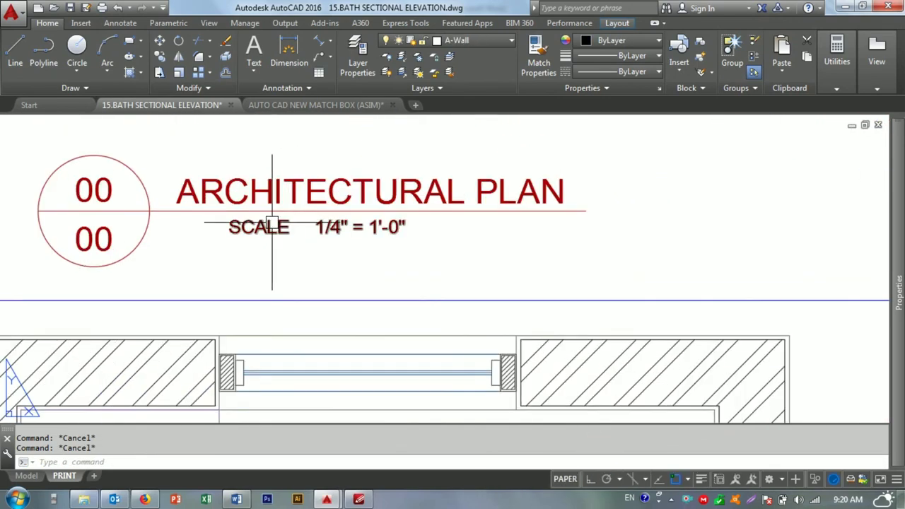
double_click(340, 231)
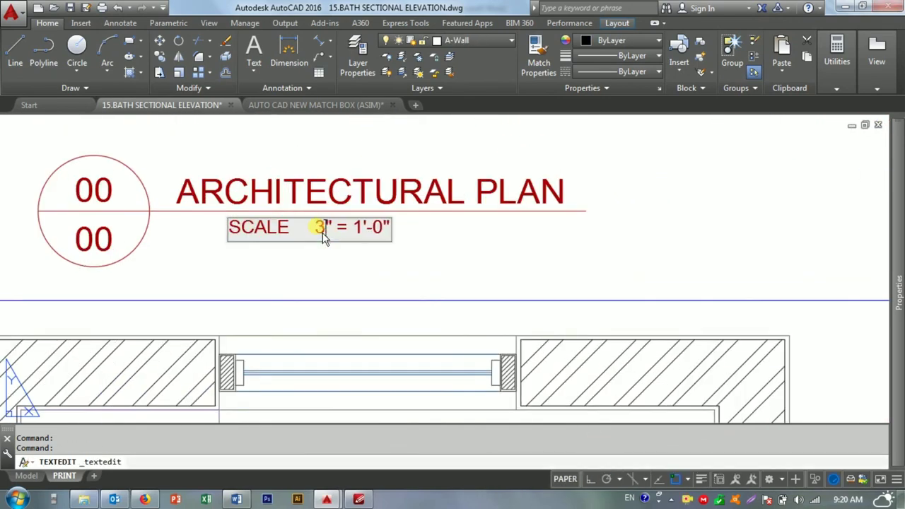
key(Escape)
- Check the upper-right viewport's scale and zoom out to show both A3 sheets
scroll(339, 167, down, 6)
click(566, 238)
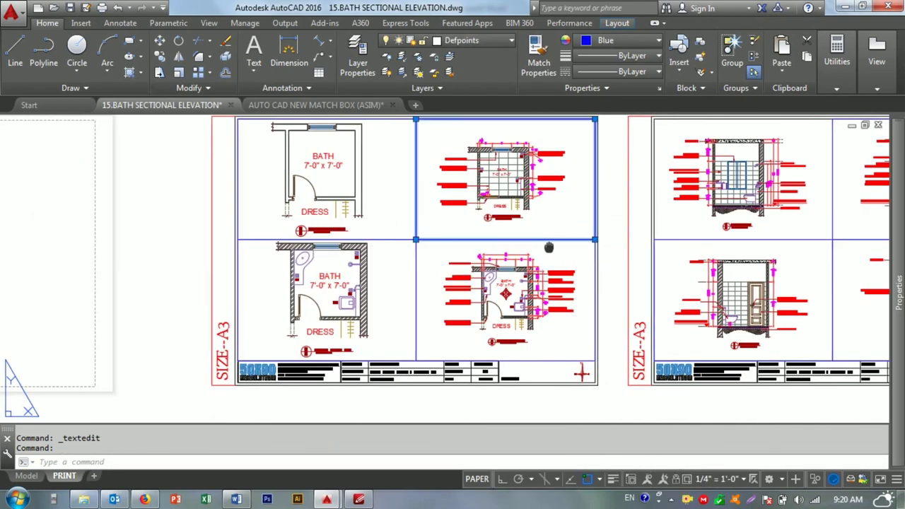
middle_drag(567, 251, 513, 242)
key(Escape)
key(Escape)
scroll(287, 234, down, 4)
scroll(452, 209, up, 2)
middle_click(439, 167)
middle_click(438, 167)
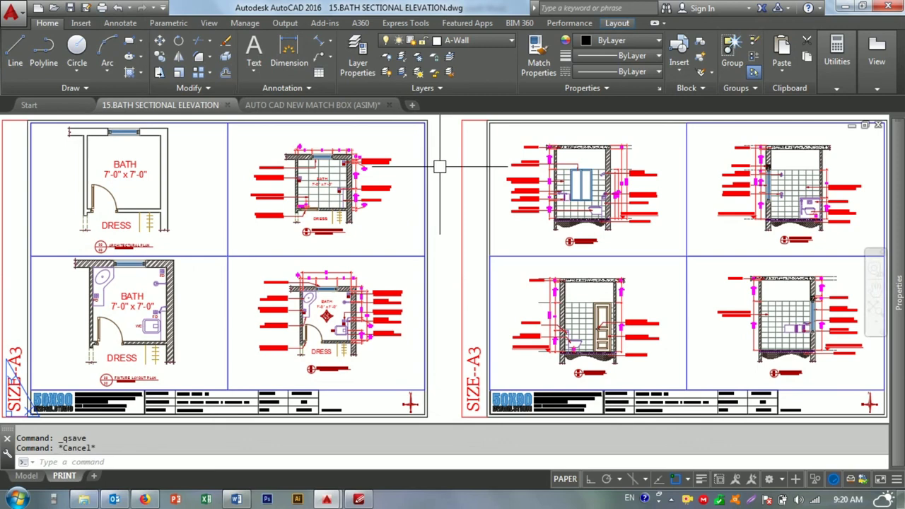
click(247, 500)
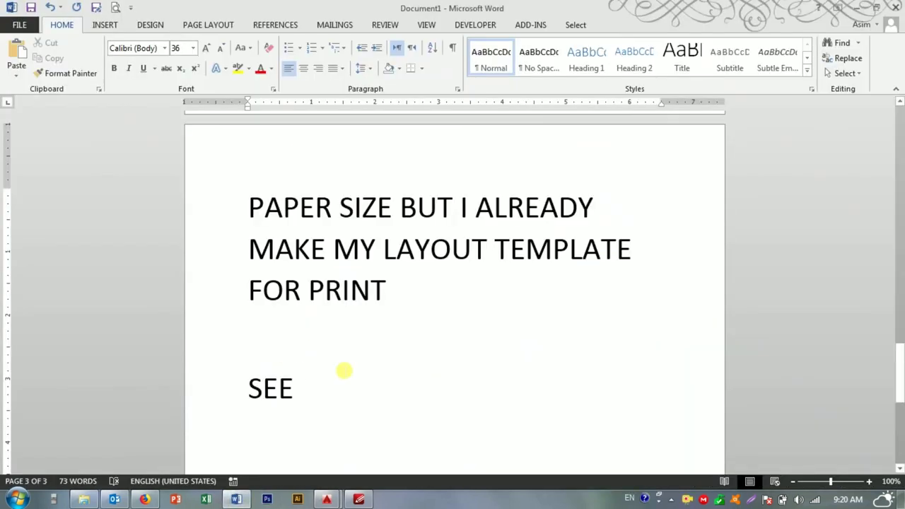
- Complete the closing line with 'PLZ DO SUBSCRIBE' after THANKS FOR WATCHING AND
key(Return)
key(Return)
key(Return)
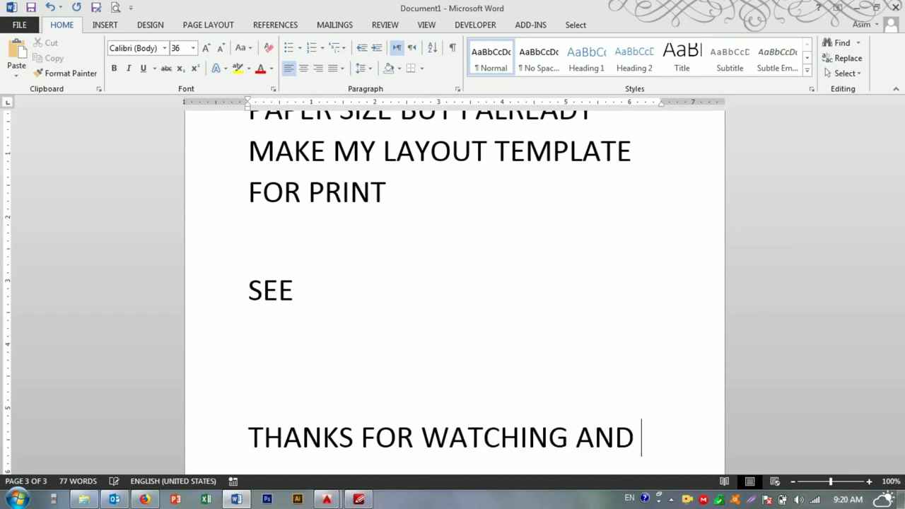
text(PLZ DO SUBSCRIBE)
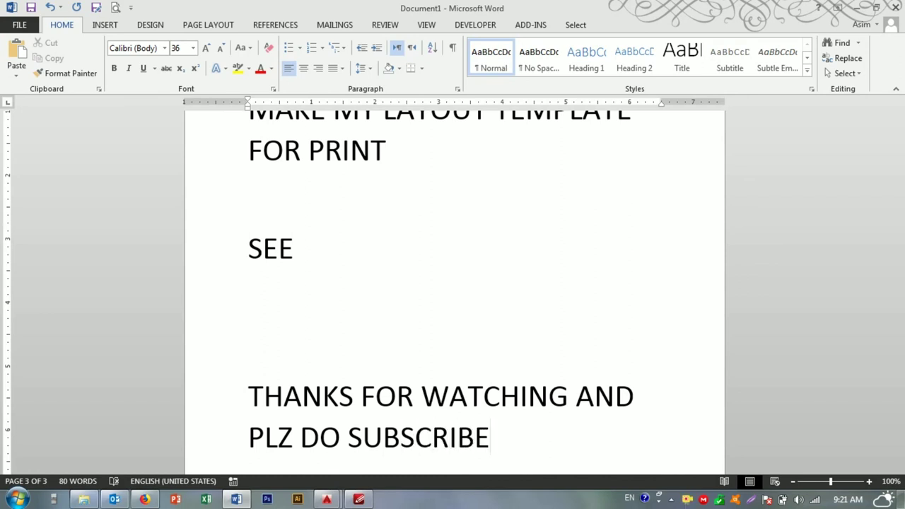
key(Return)
key(Return)
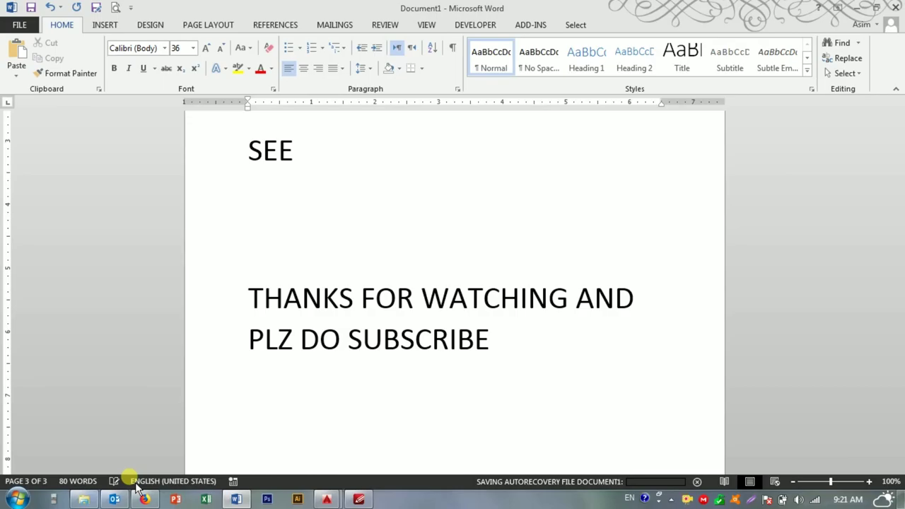